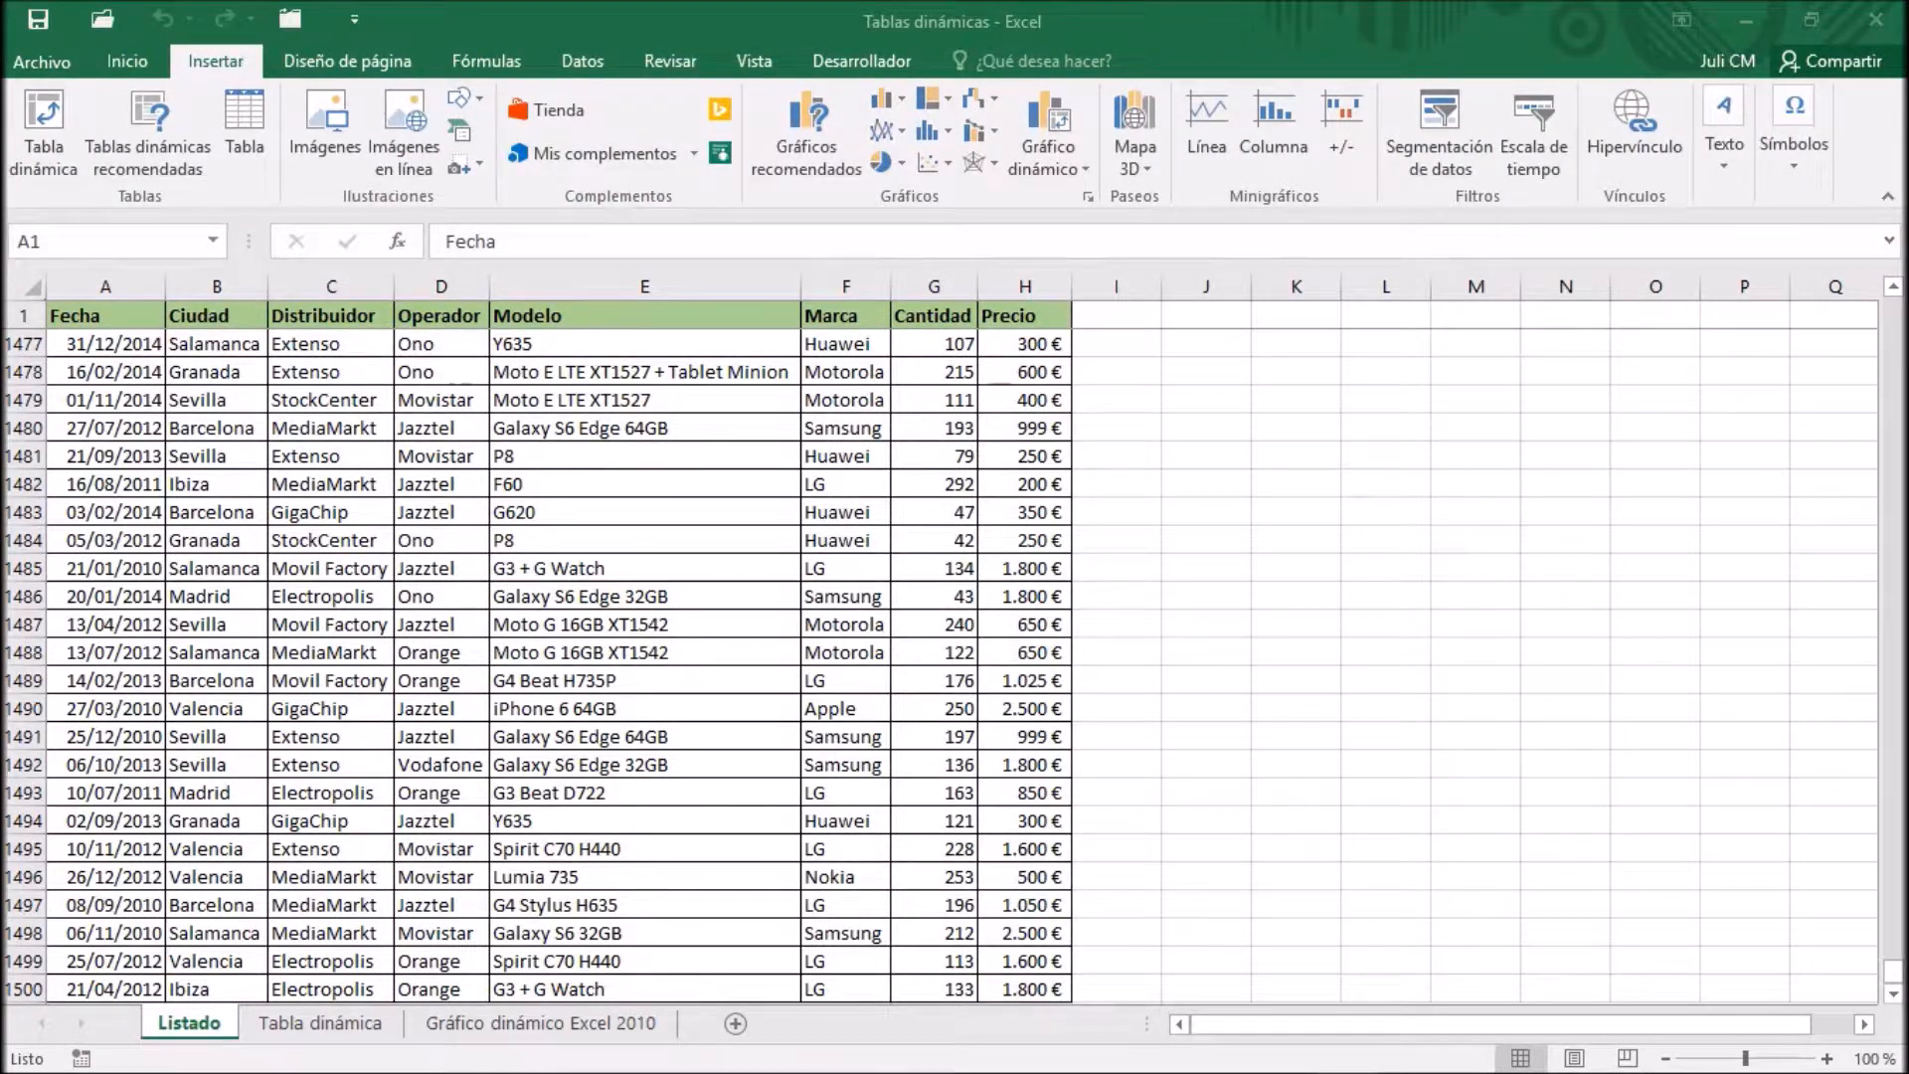
Insert a clustered column (Columna agrupada) PivotChart from the pivot table on the Tabla dinámica sheet
click(90, 319)
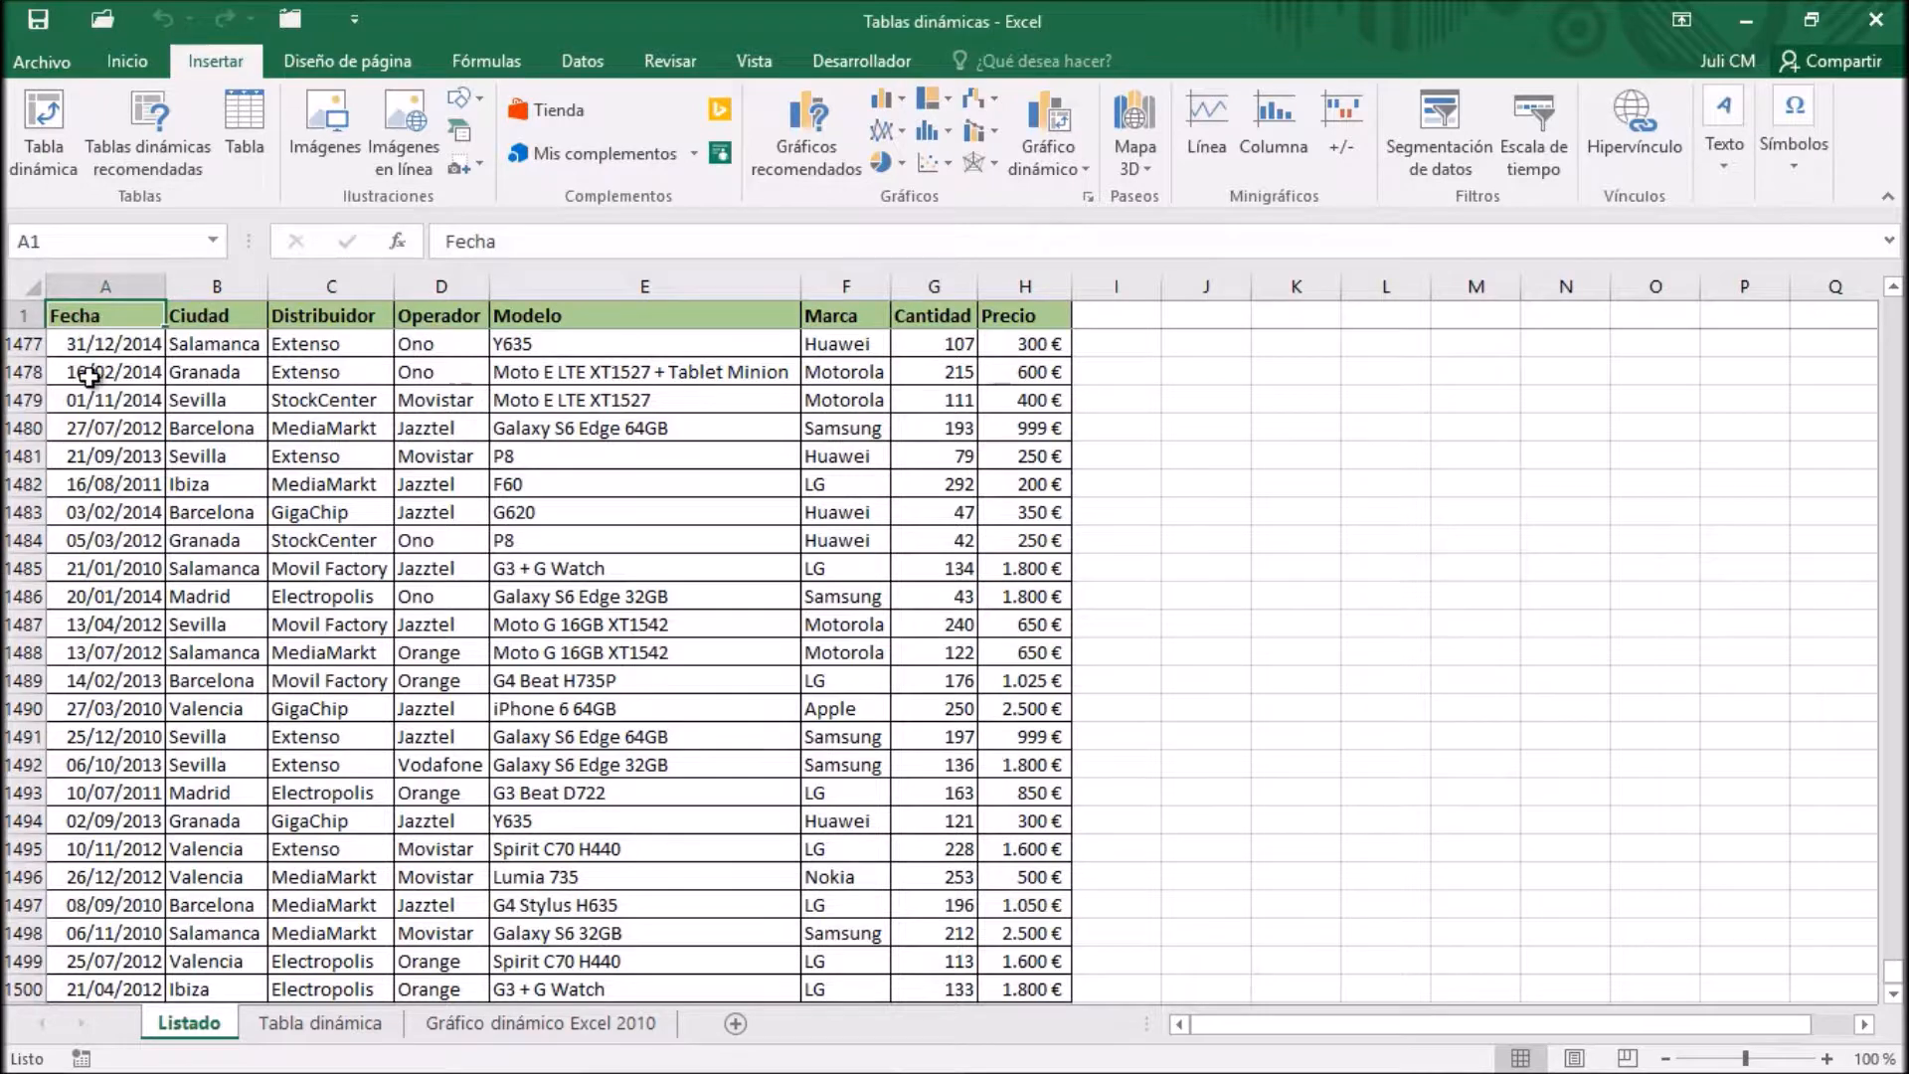
click(350, 1024)
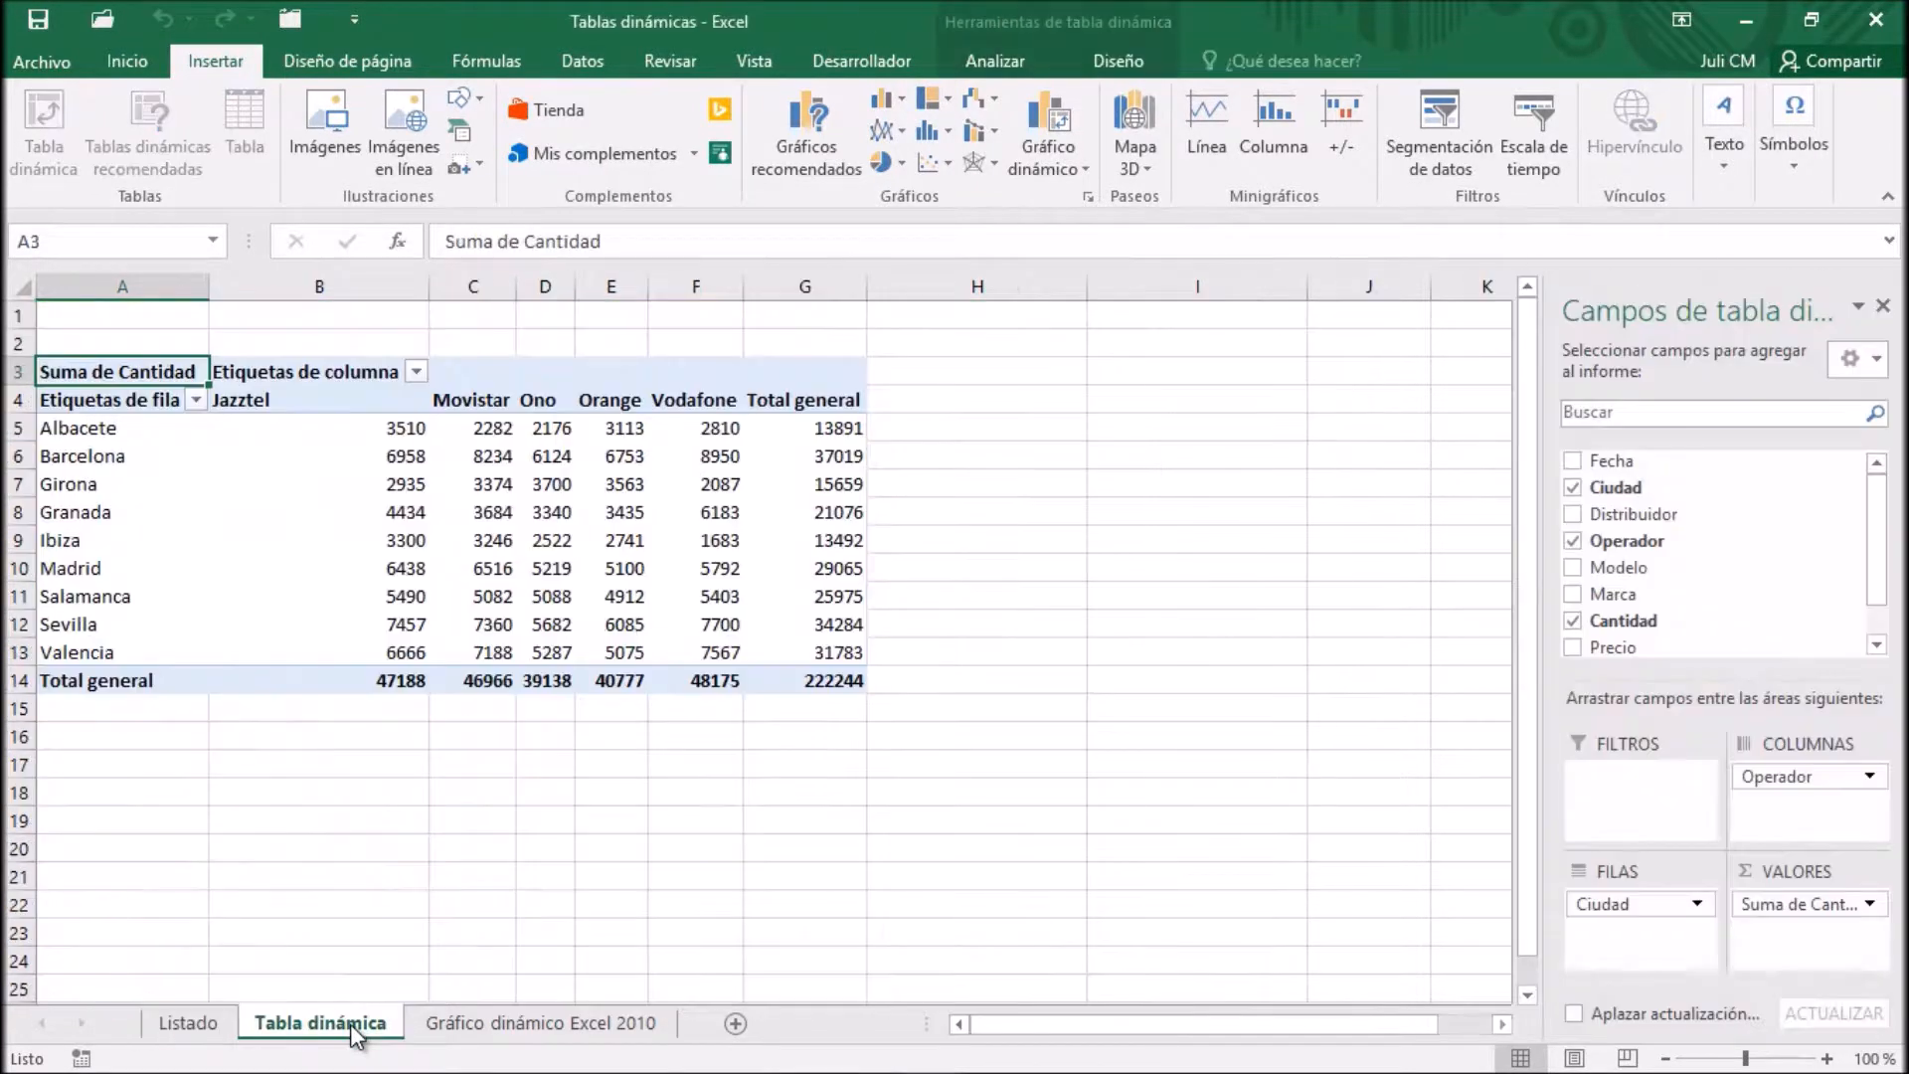
click(106, 433)
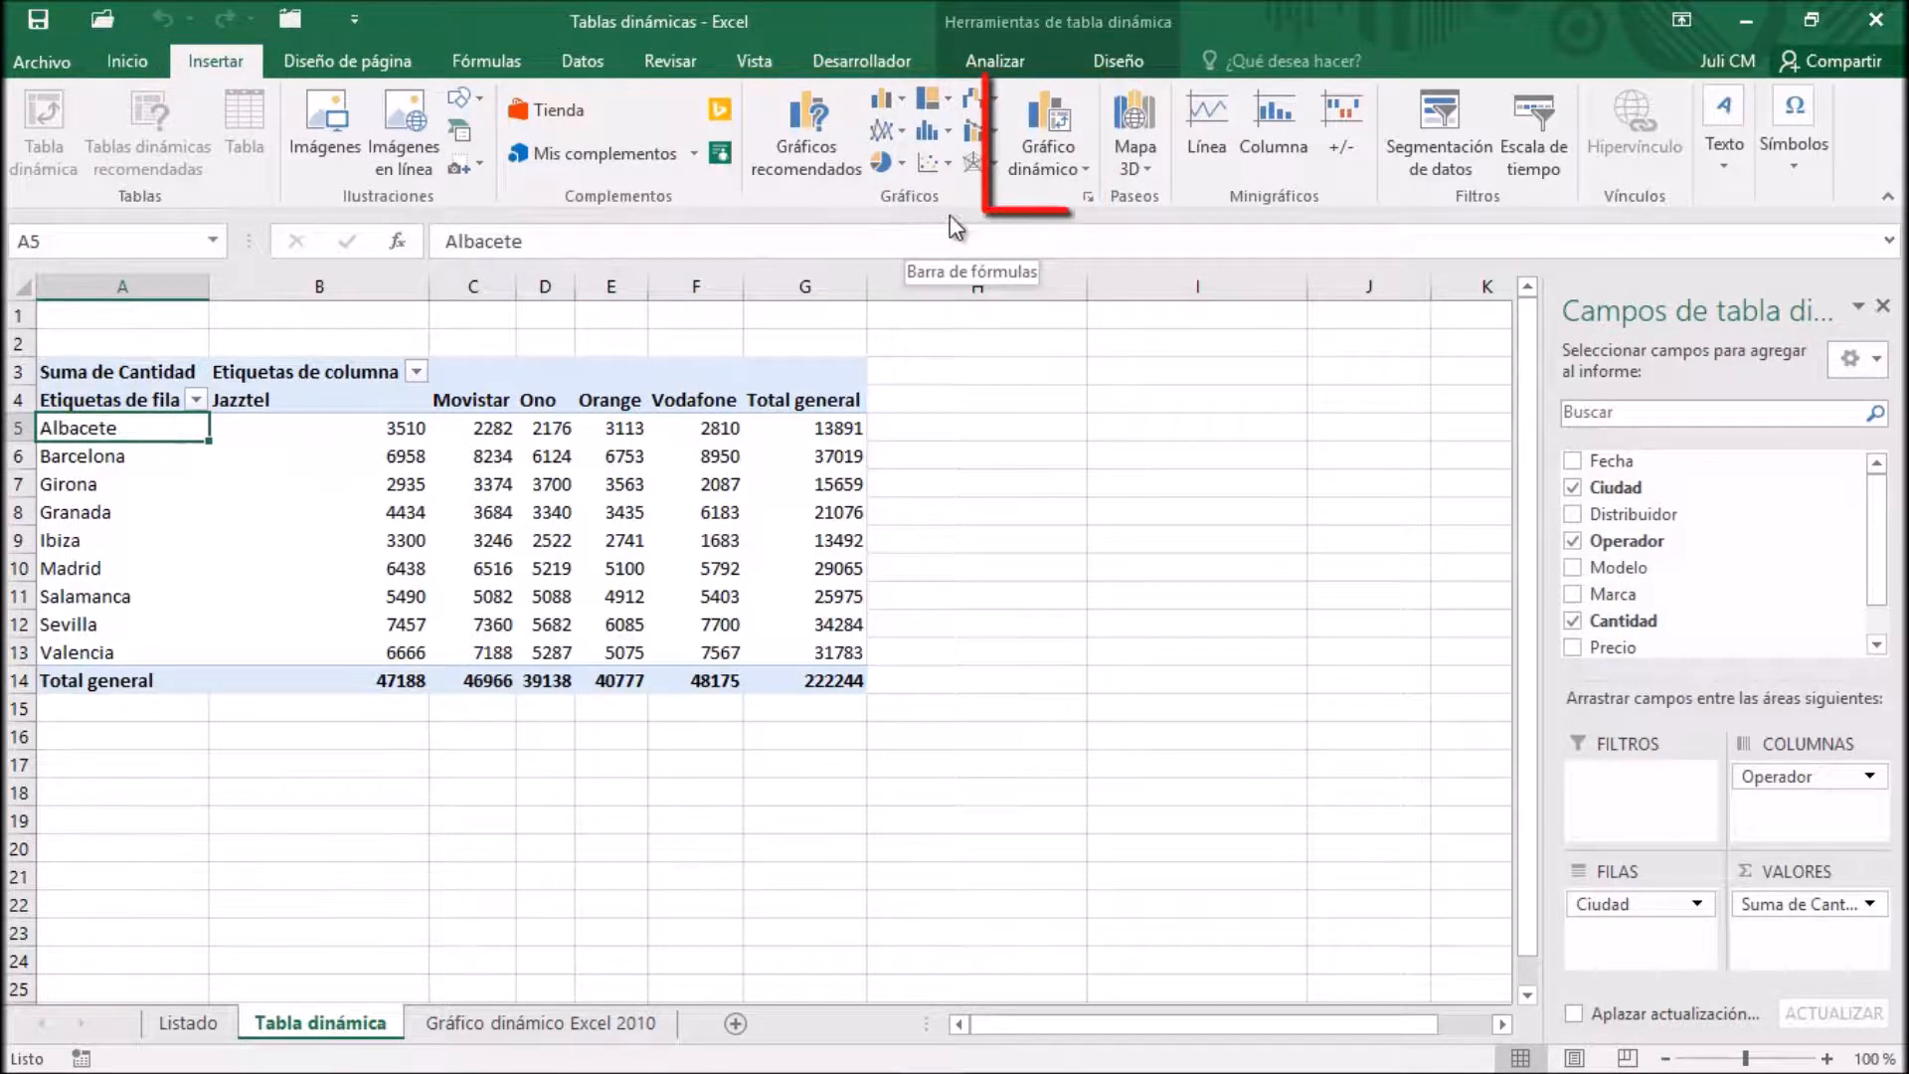
click(1074, 166)
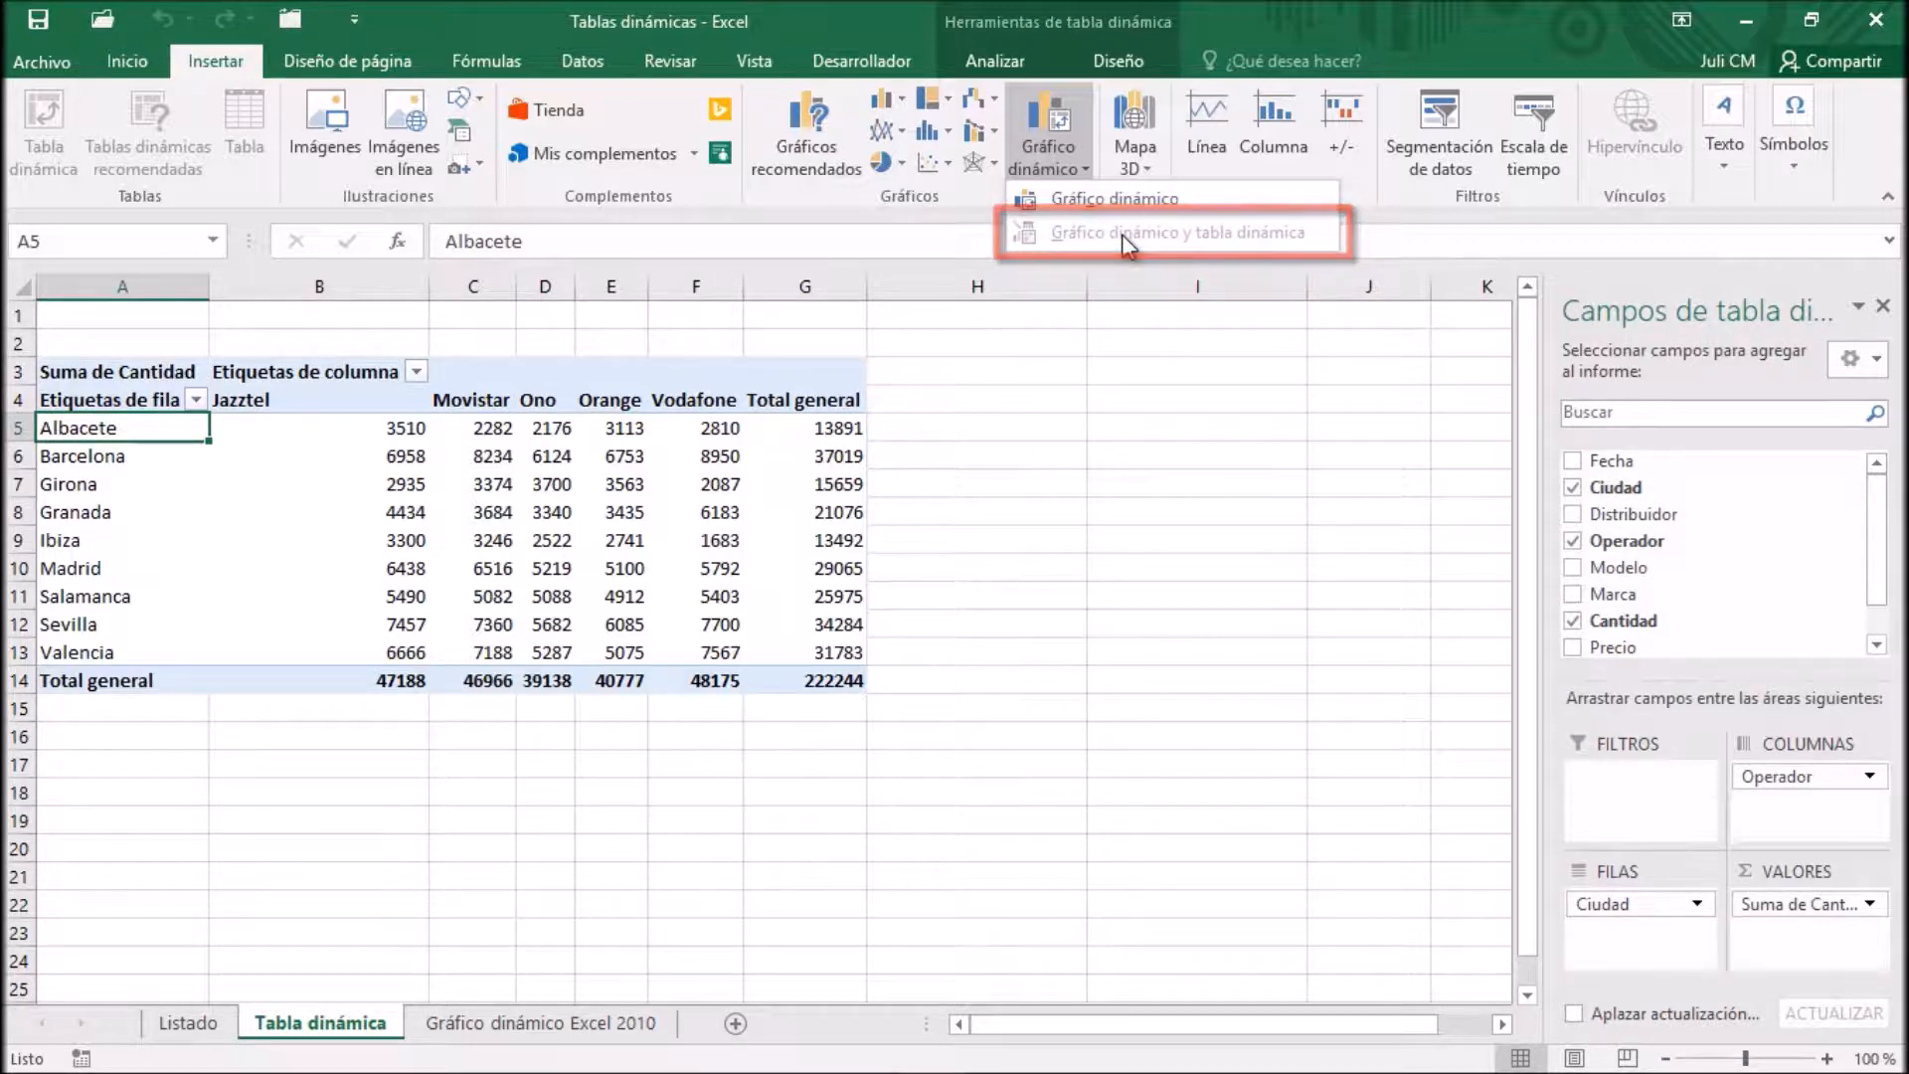
click(1074, 199)
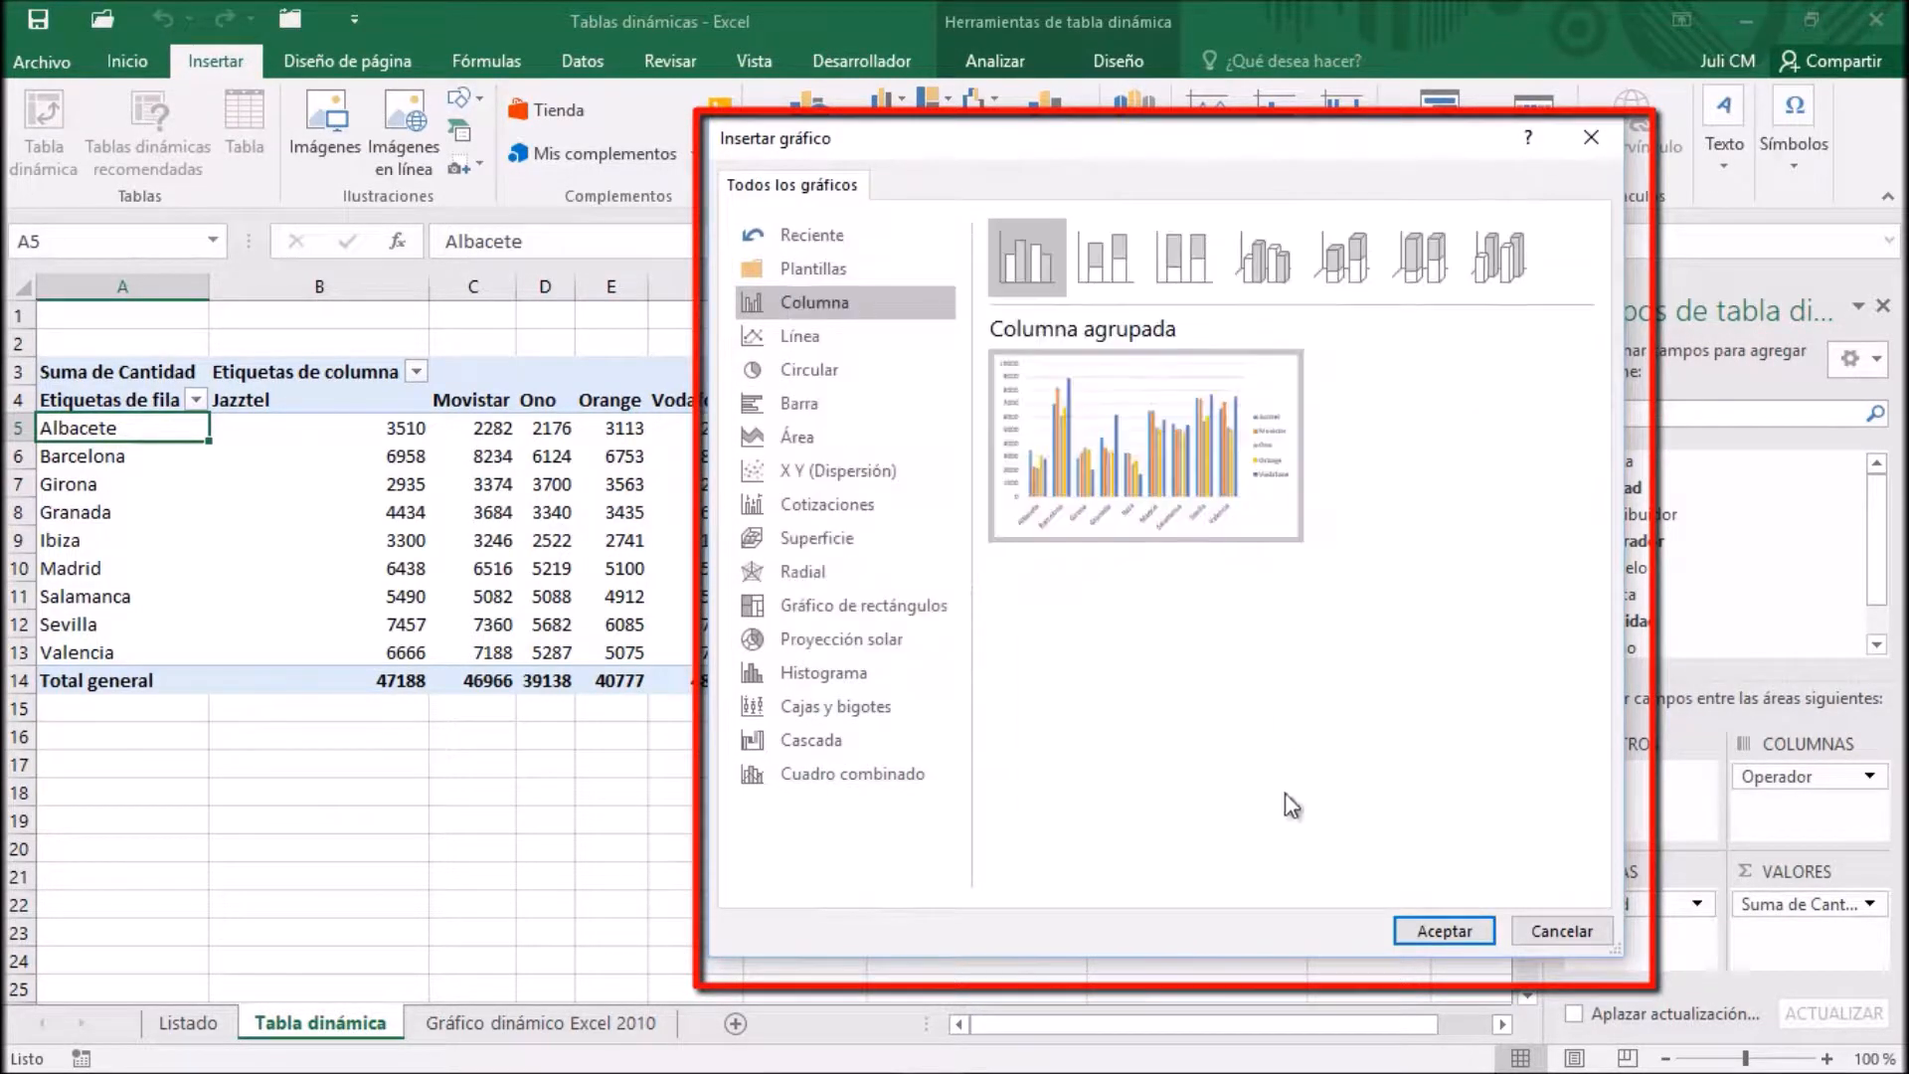
click(1443, 931)
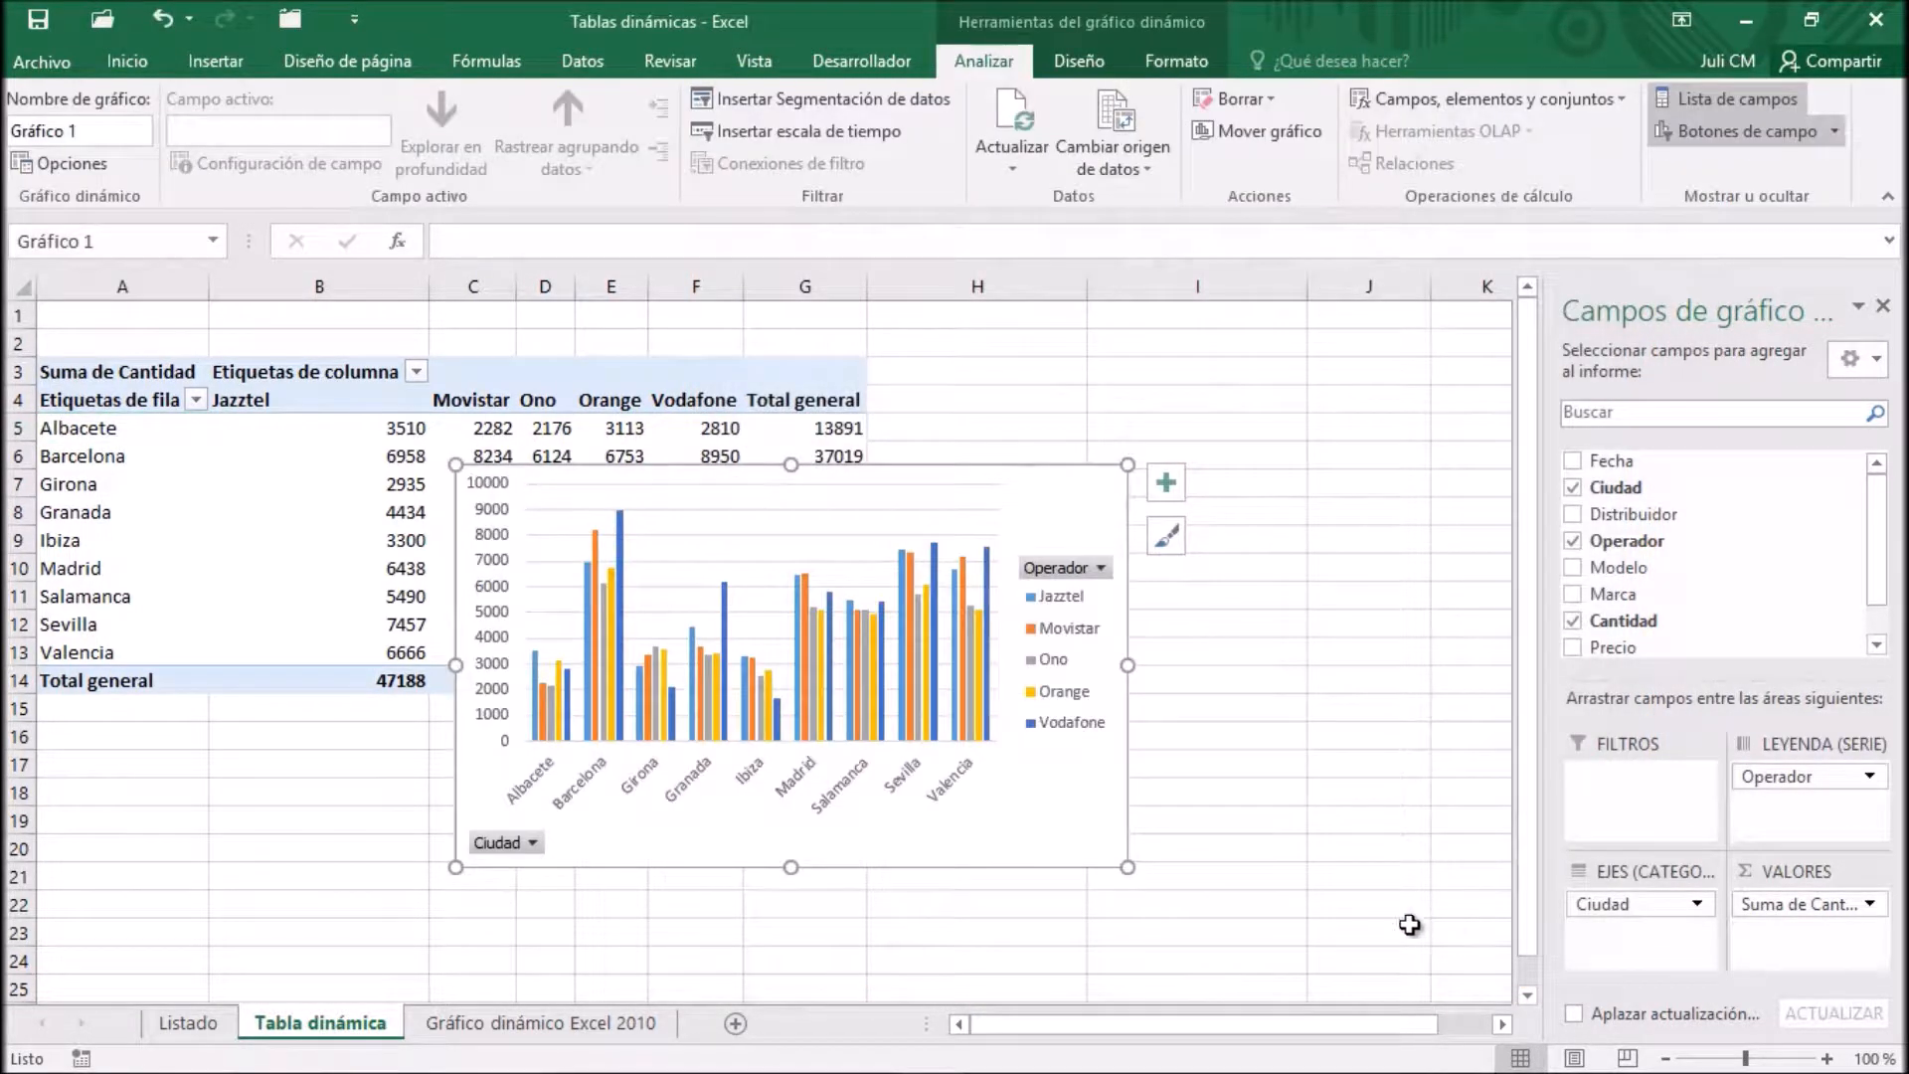
Move the PivotChart into the empty columns beside the pivot table and hide the chart field list
drag(1011, 492, 1373, 375)
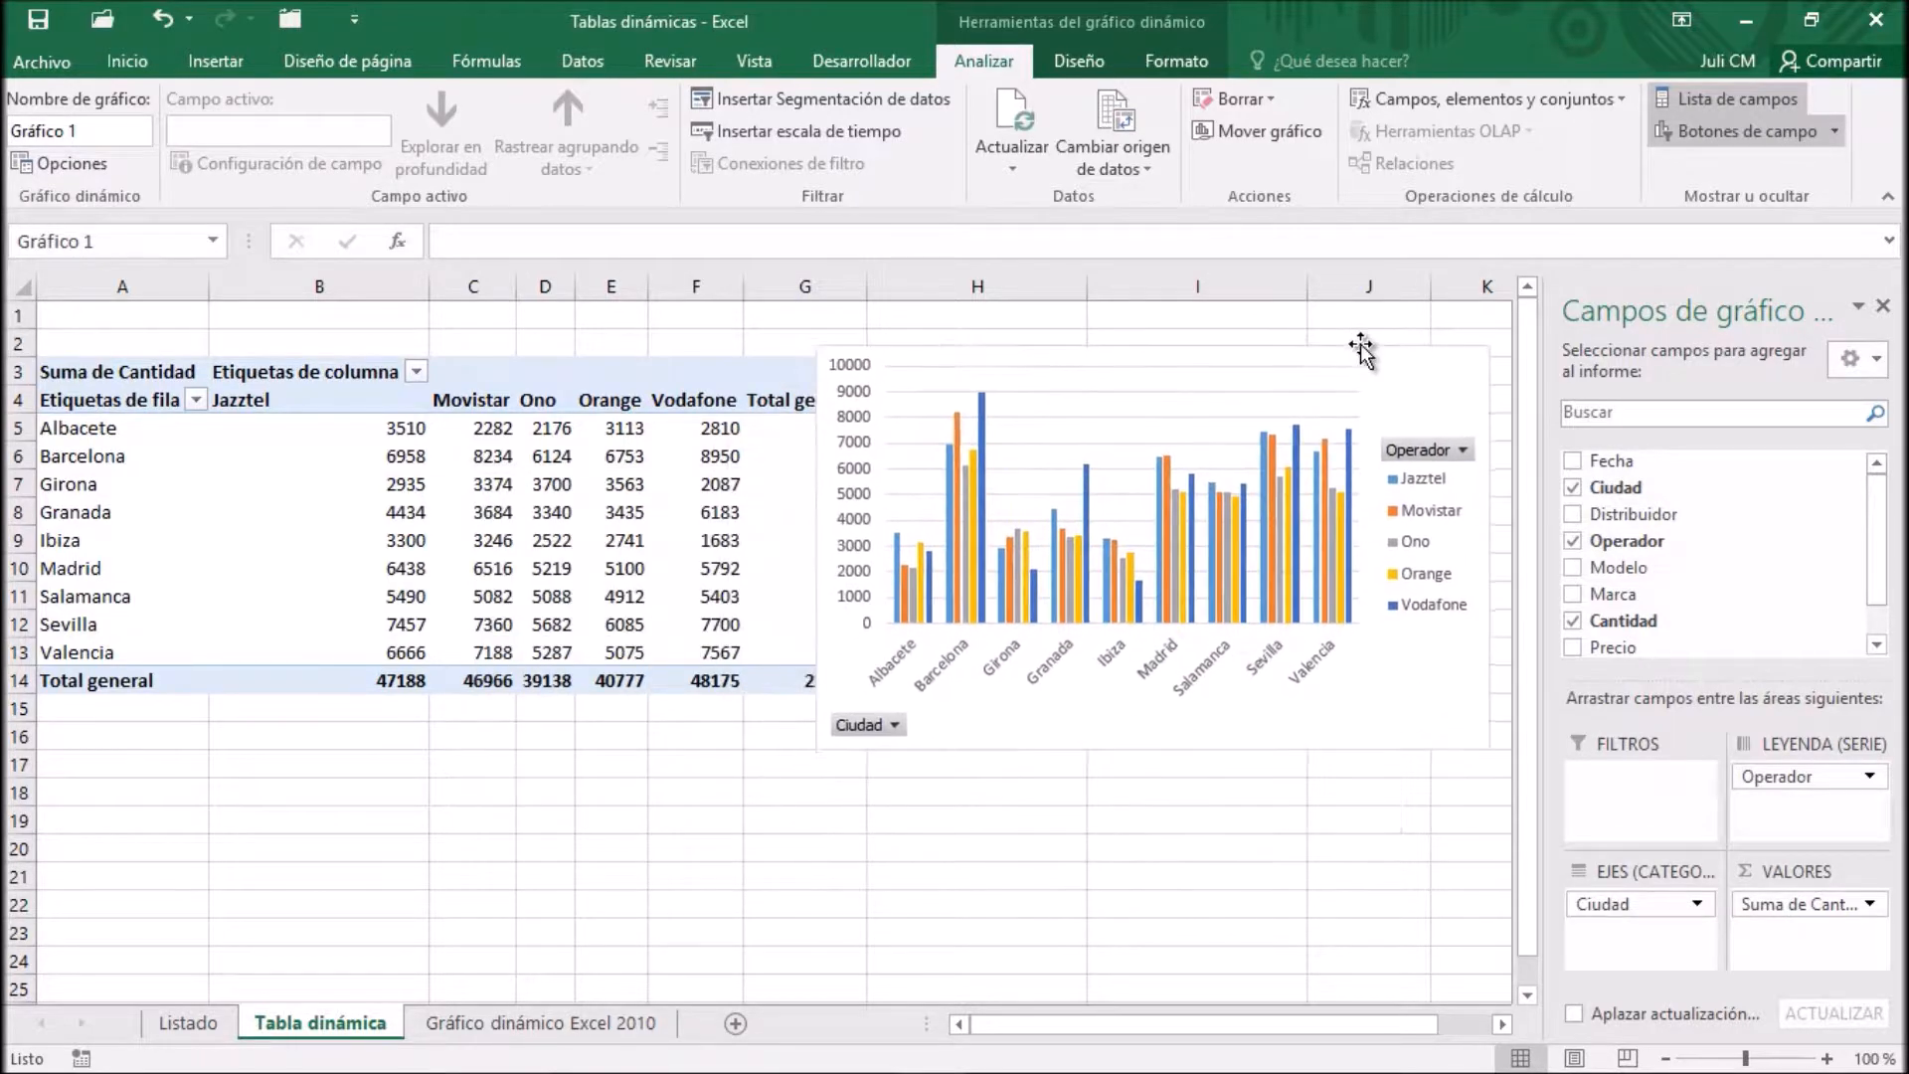
click(1882, 306)
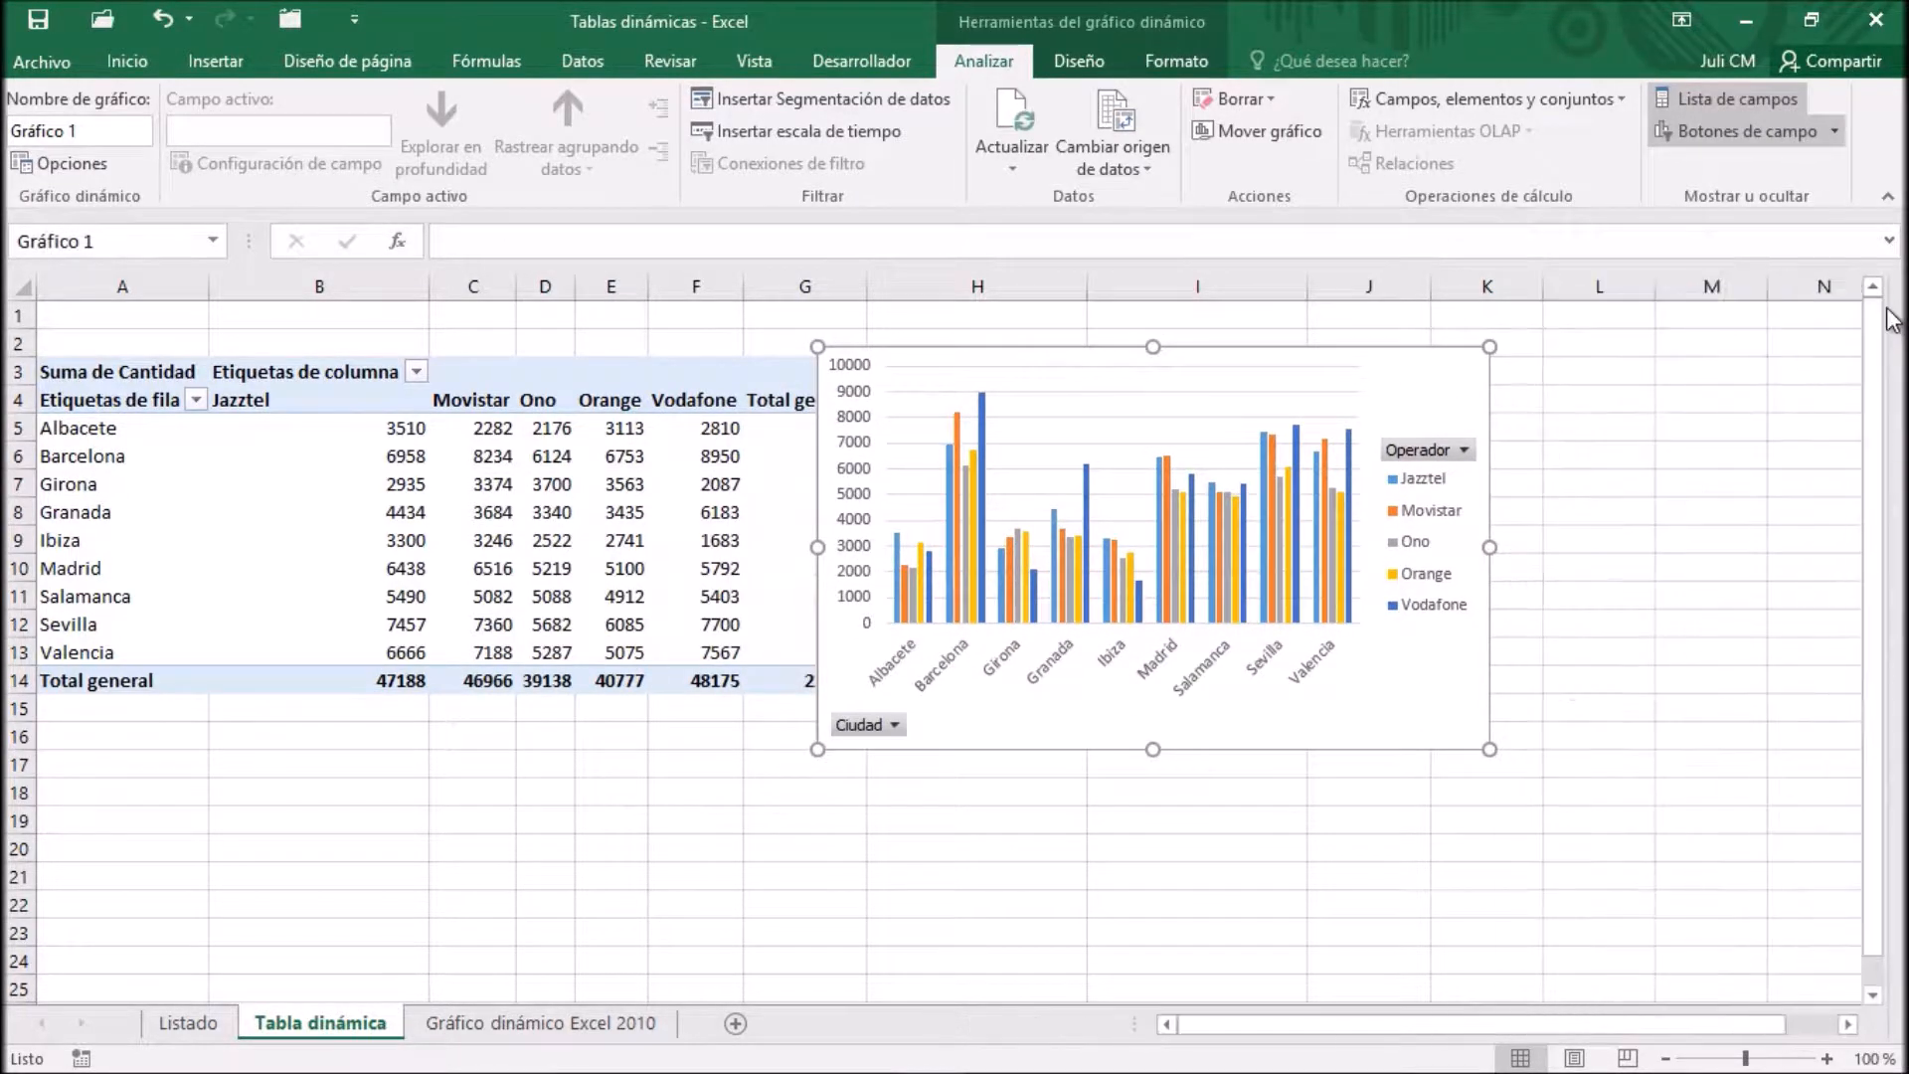
drag(1370, 356, 1448, 342)
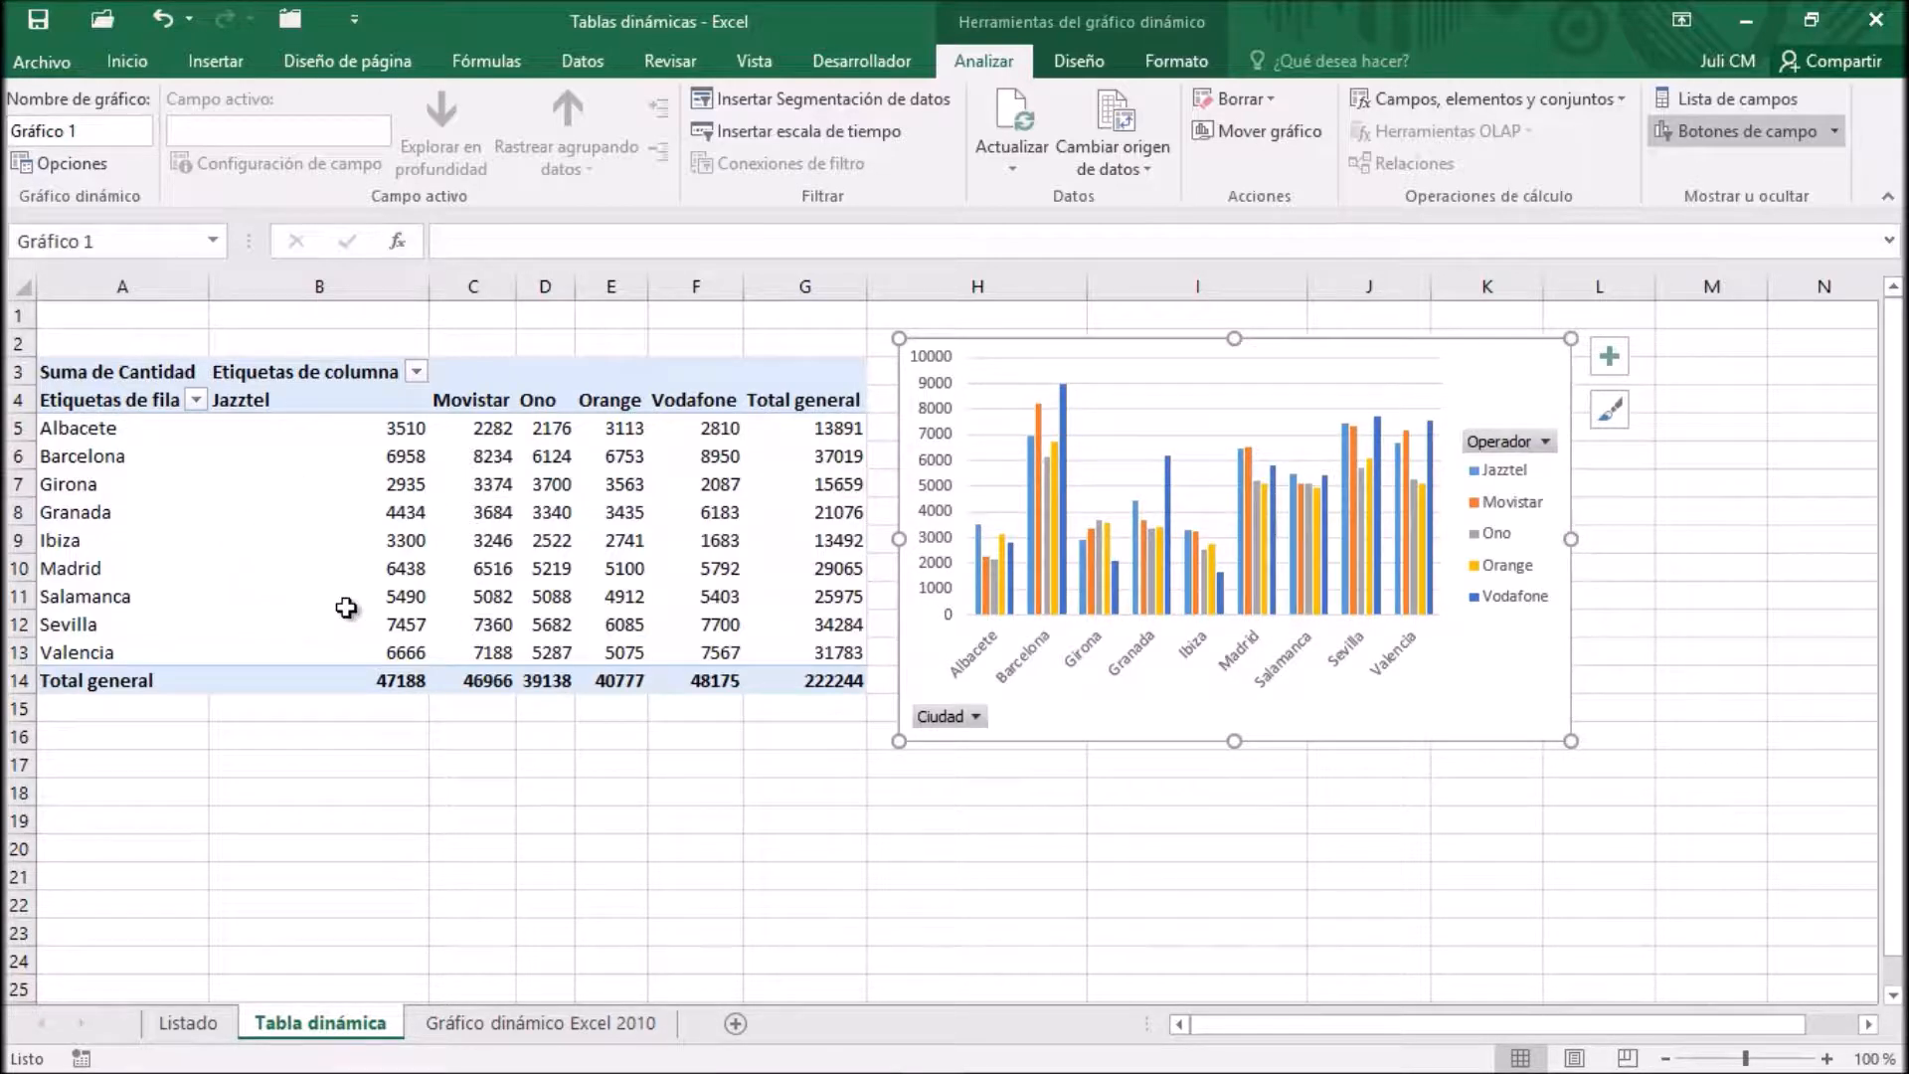
Delete the PivotChart from the Tabla dinámica sheet
mouse_move(337, 565)
key(Delete)
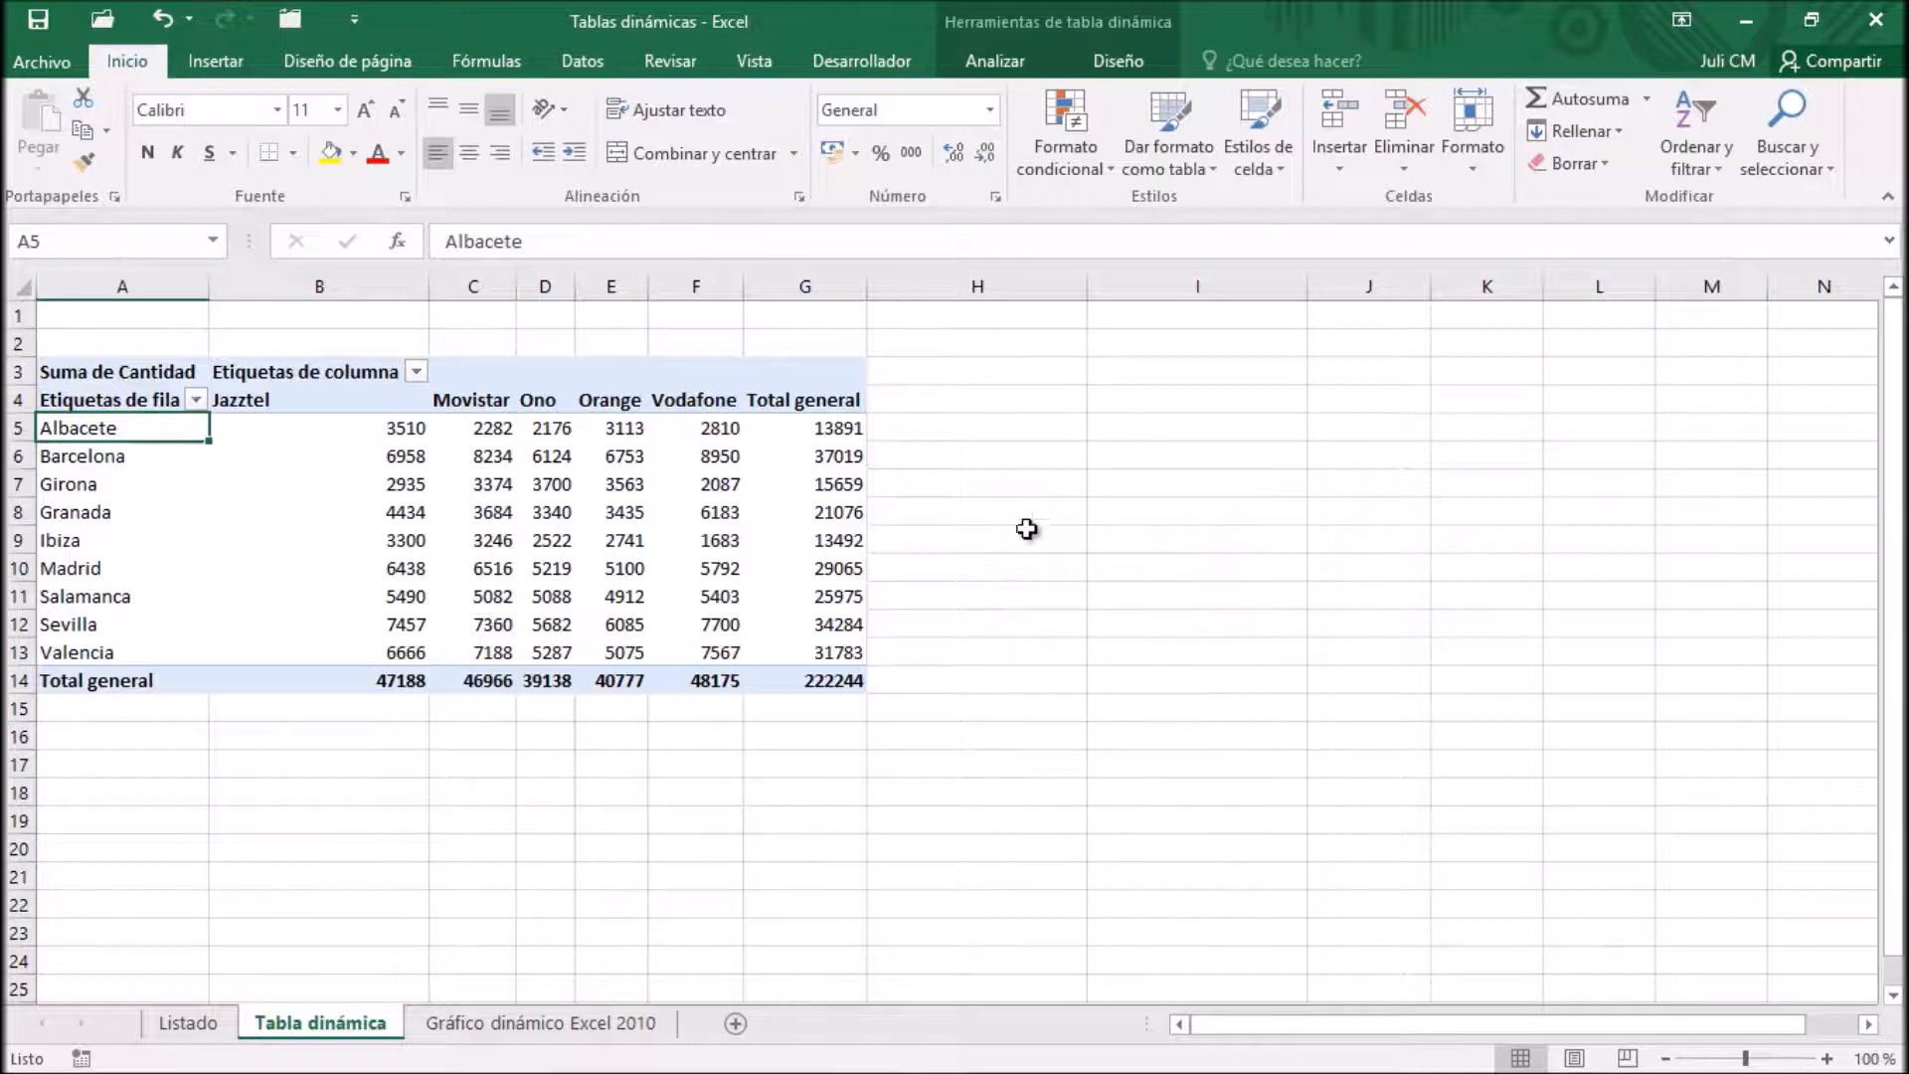
Create a Columna agrupada PivotChart with the pivot table's analysis tools, starting from the Barcelona row label, and place it beside the table
click(135, 431)
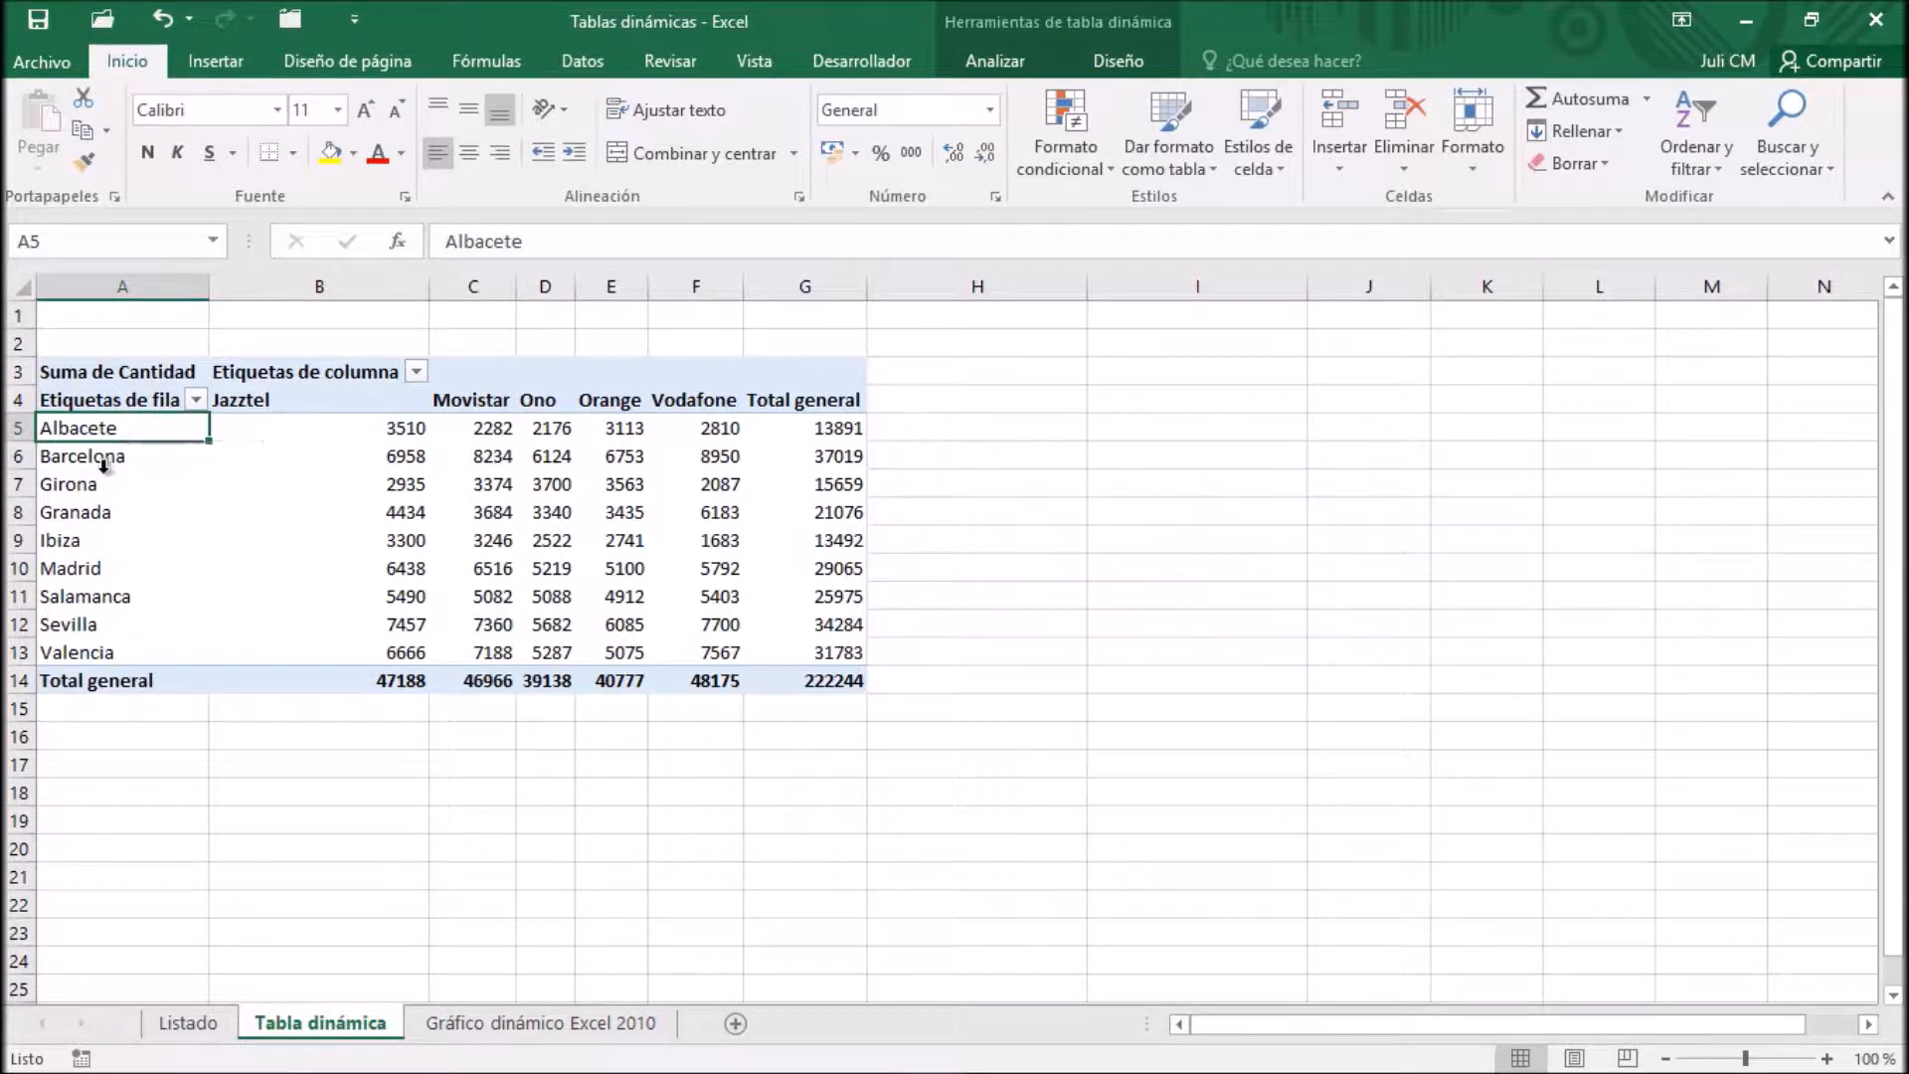
click(105, 465)
click(104, 458)
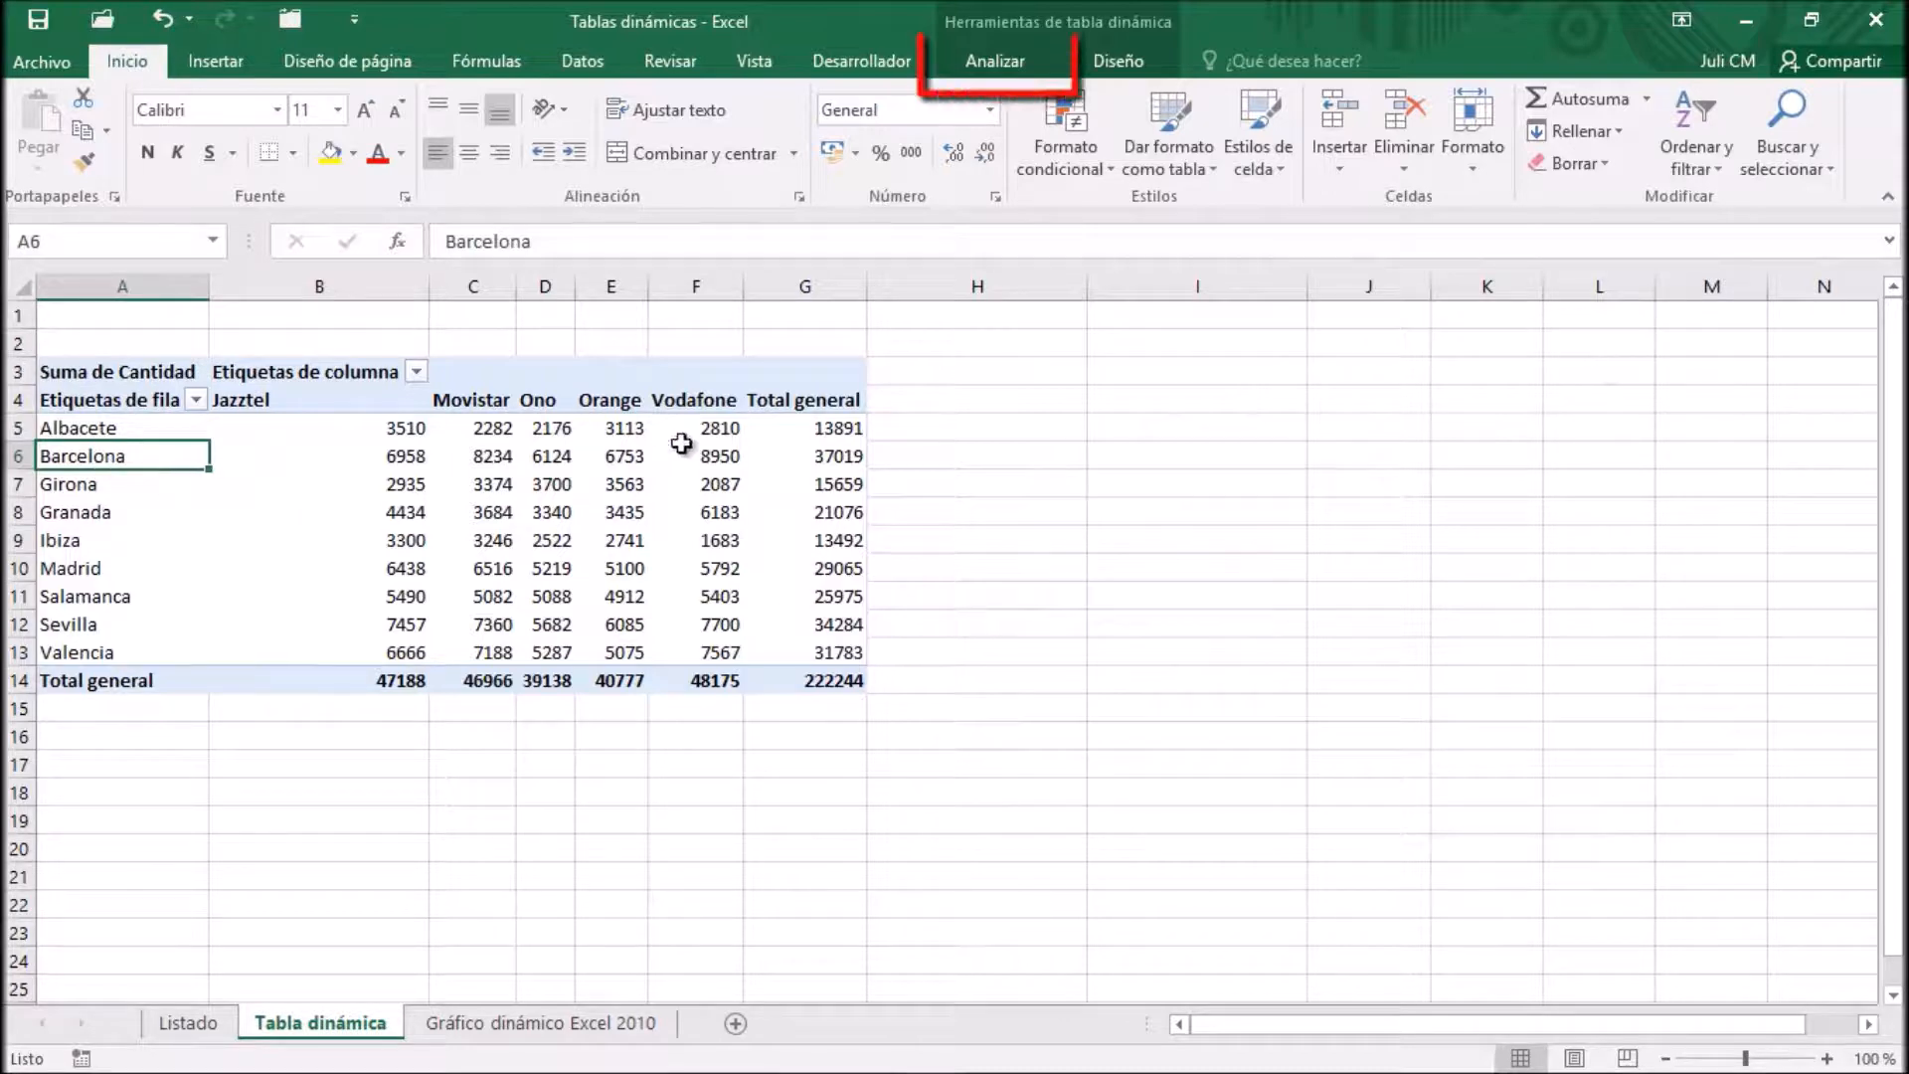
click(1022, 67)
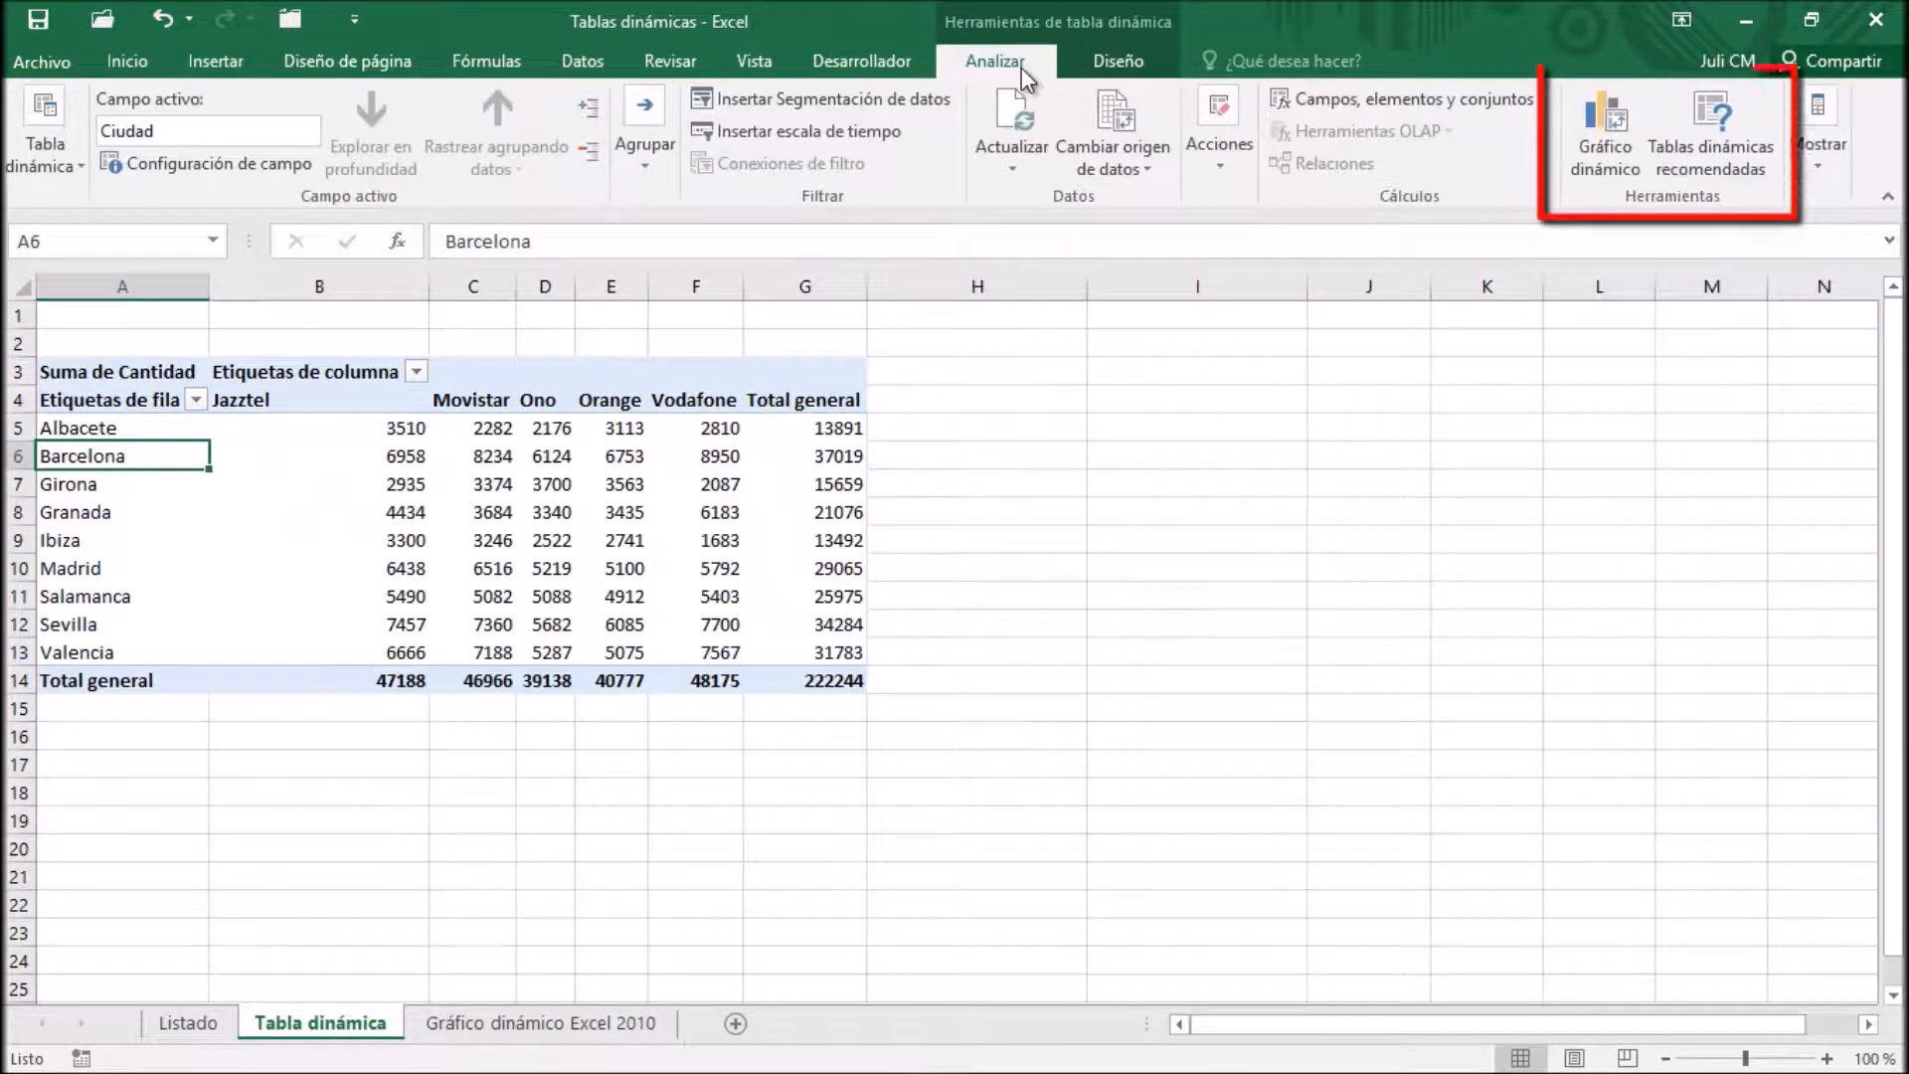
click(1608, 130)
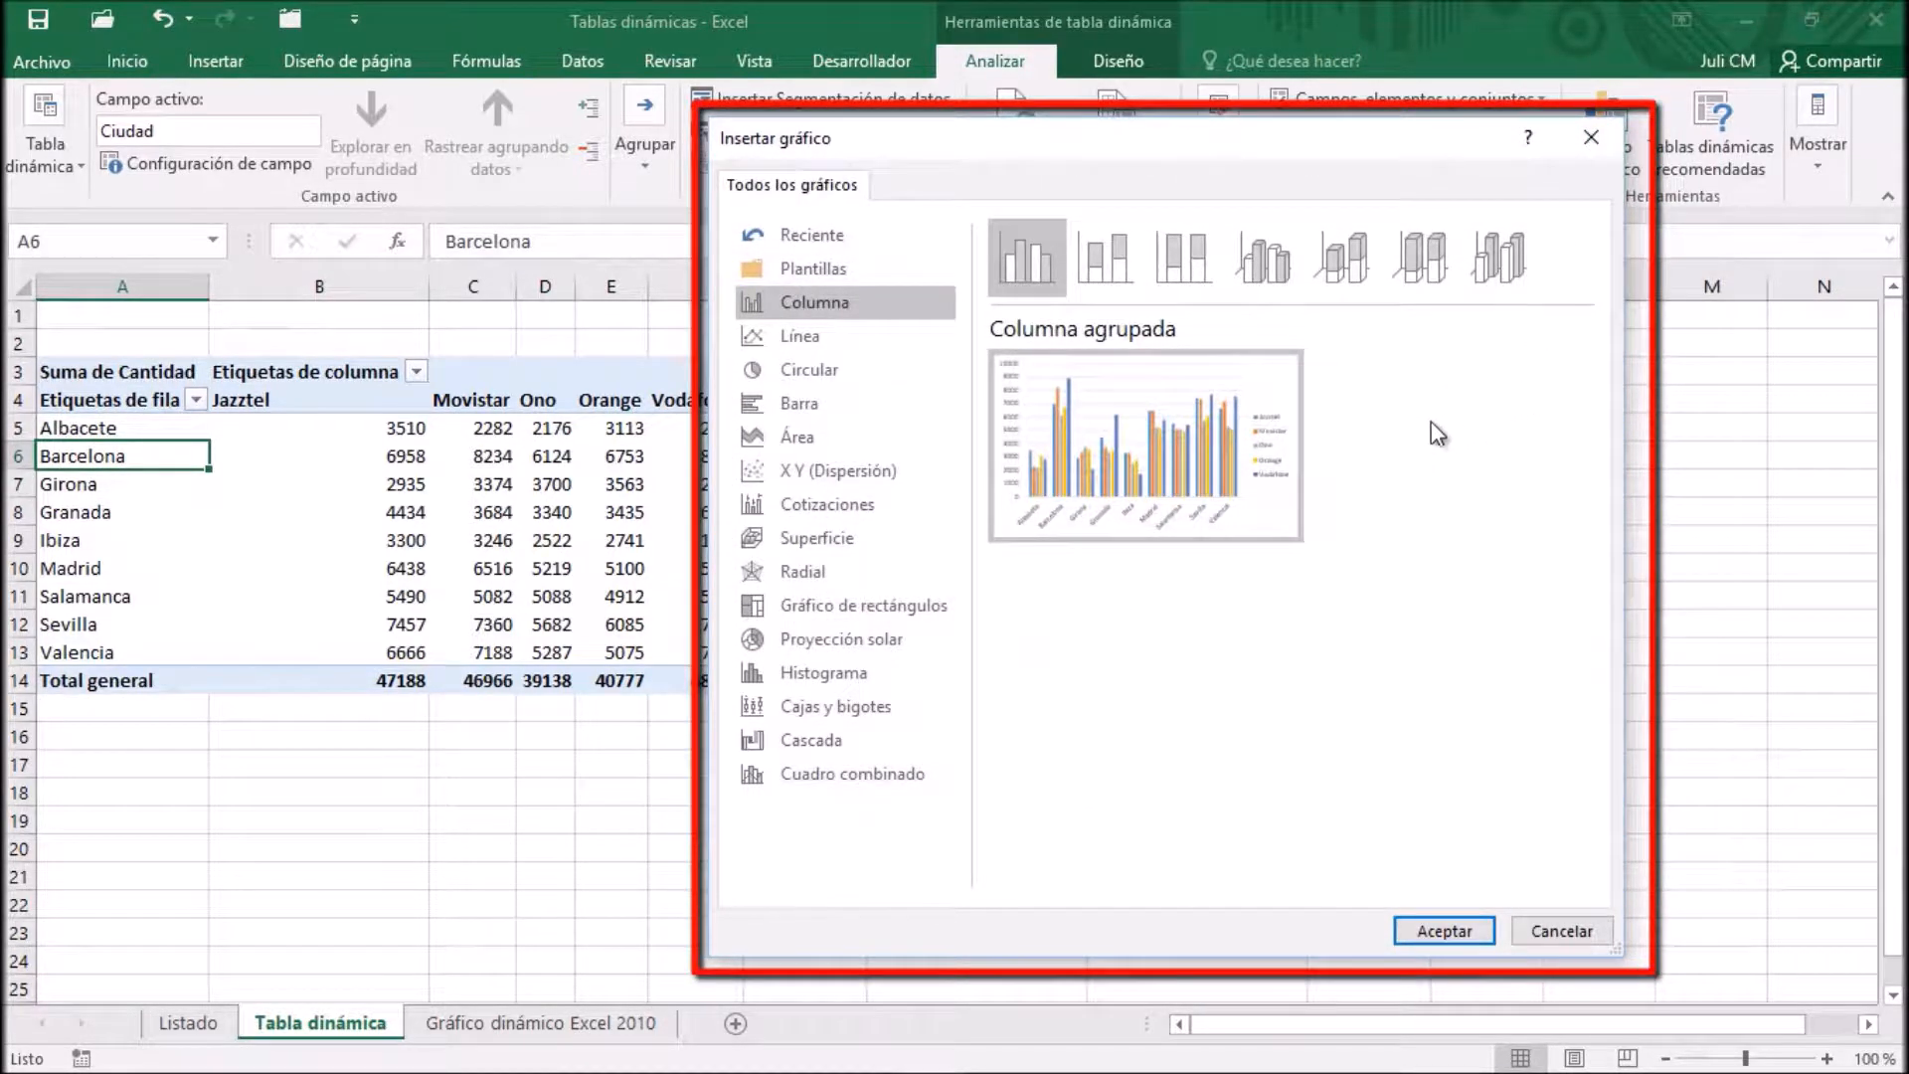
click(1445, 931)
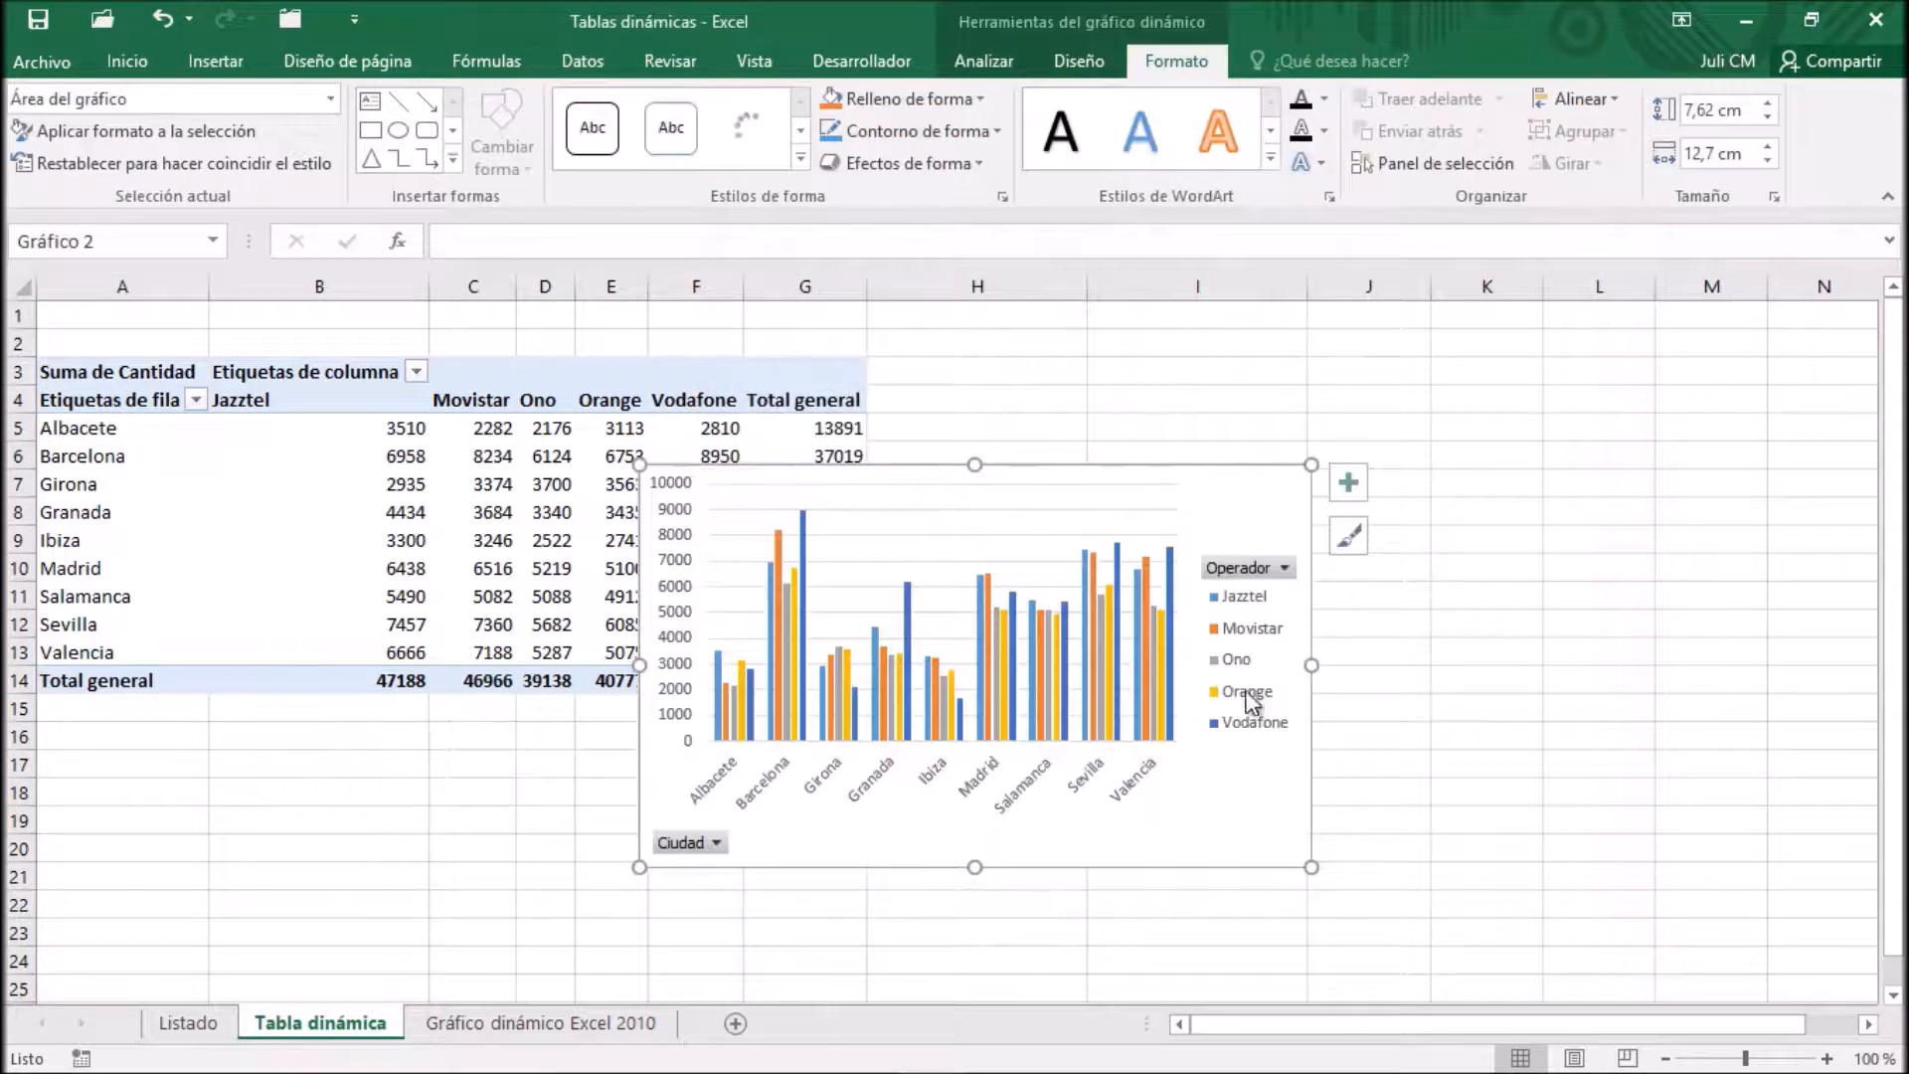
drag(1142, 468, 1399, 360)
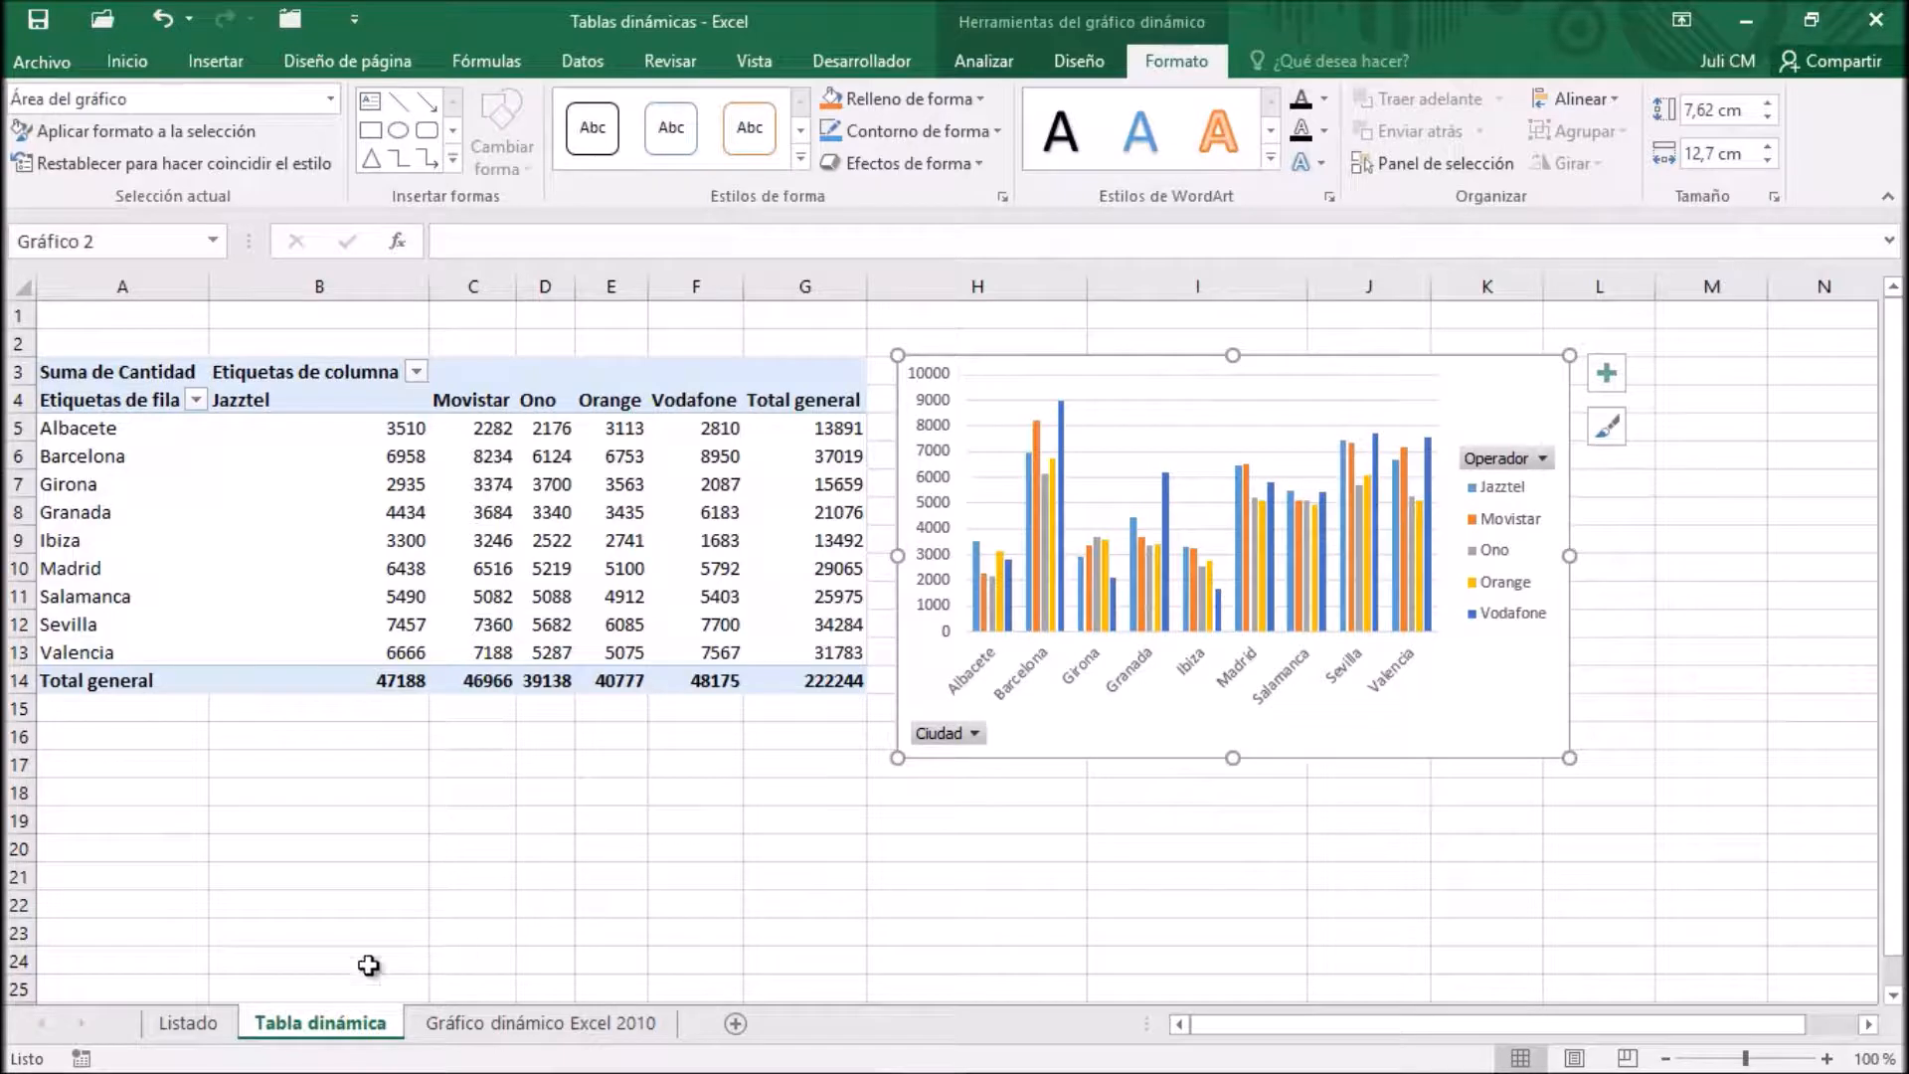
Create a combined PivotChart and pivot table on a new worksheet from the Listado data range A1:H1500
click(193, 1032)
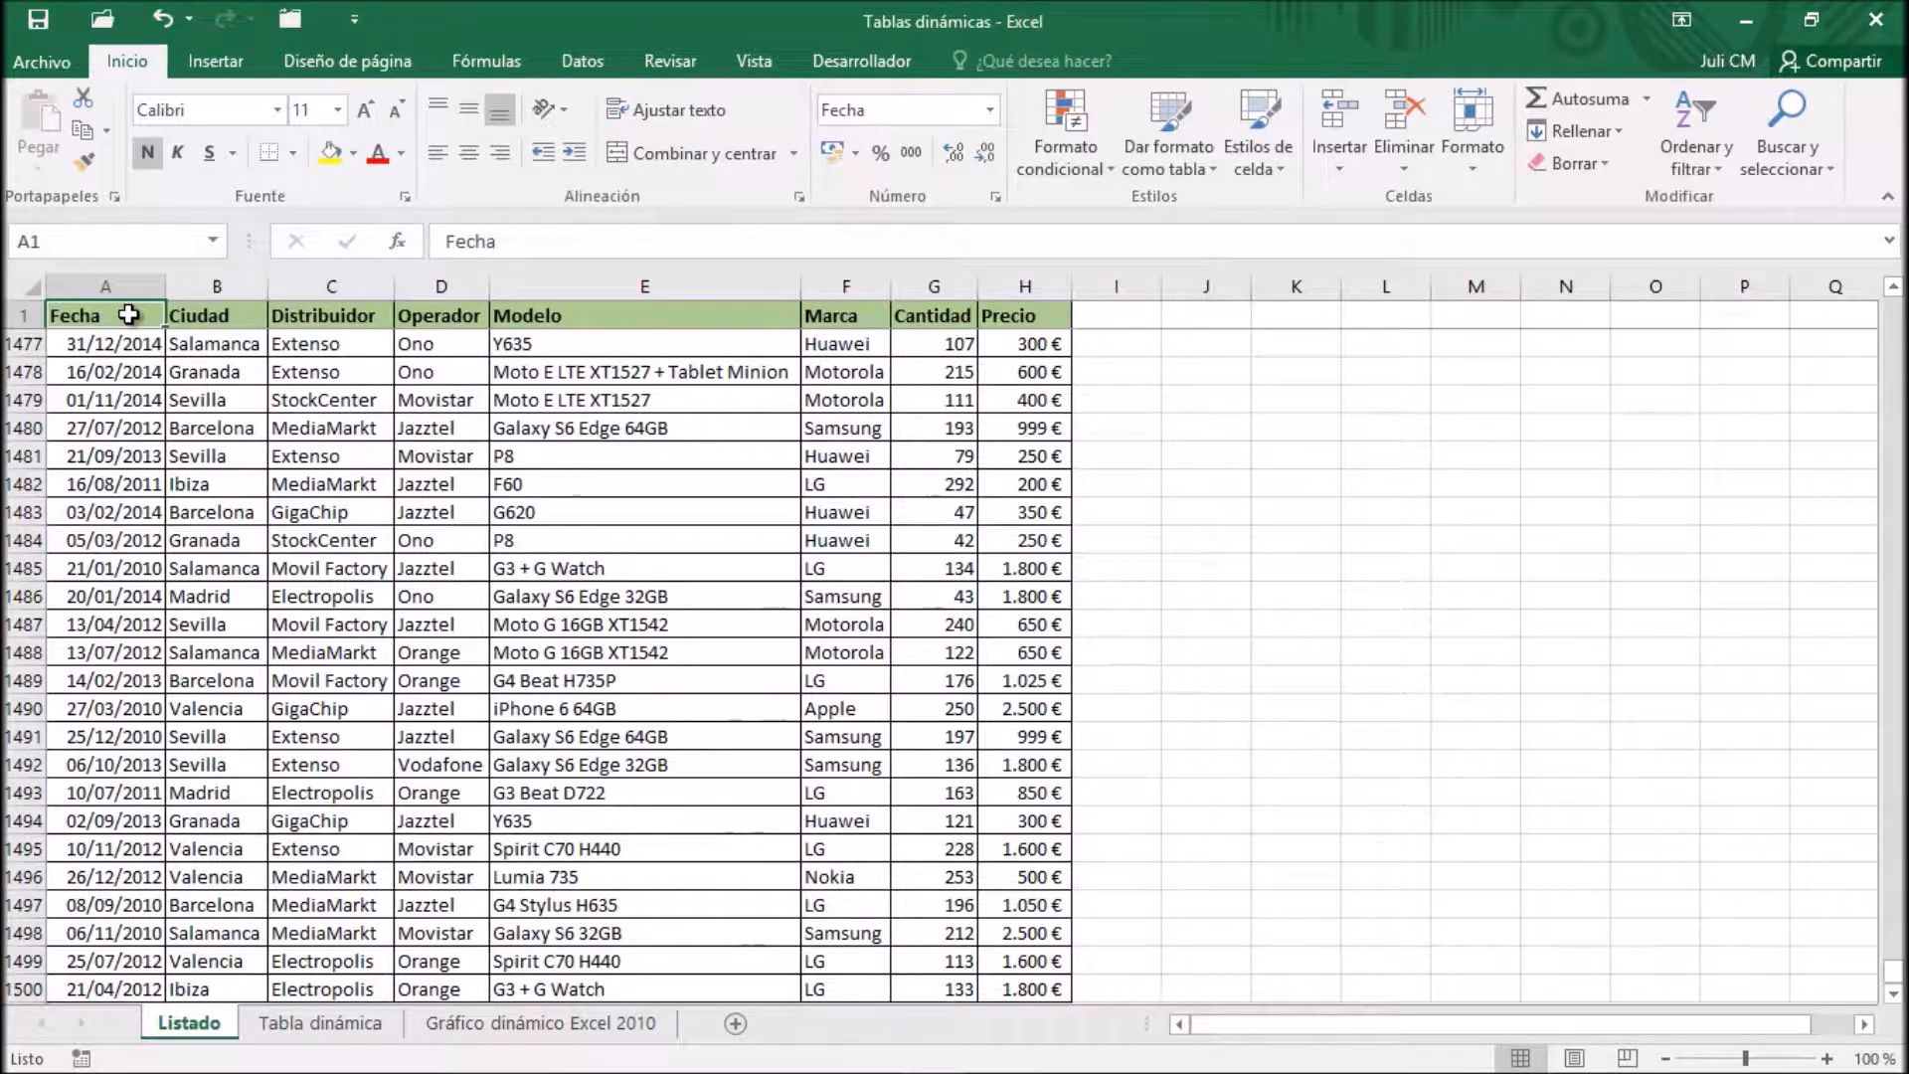
click(437, 624)
click(242, 540)
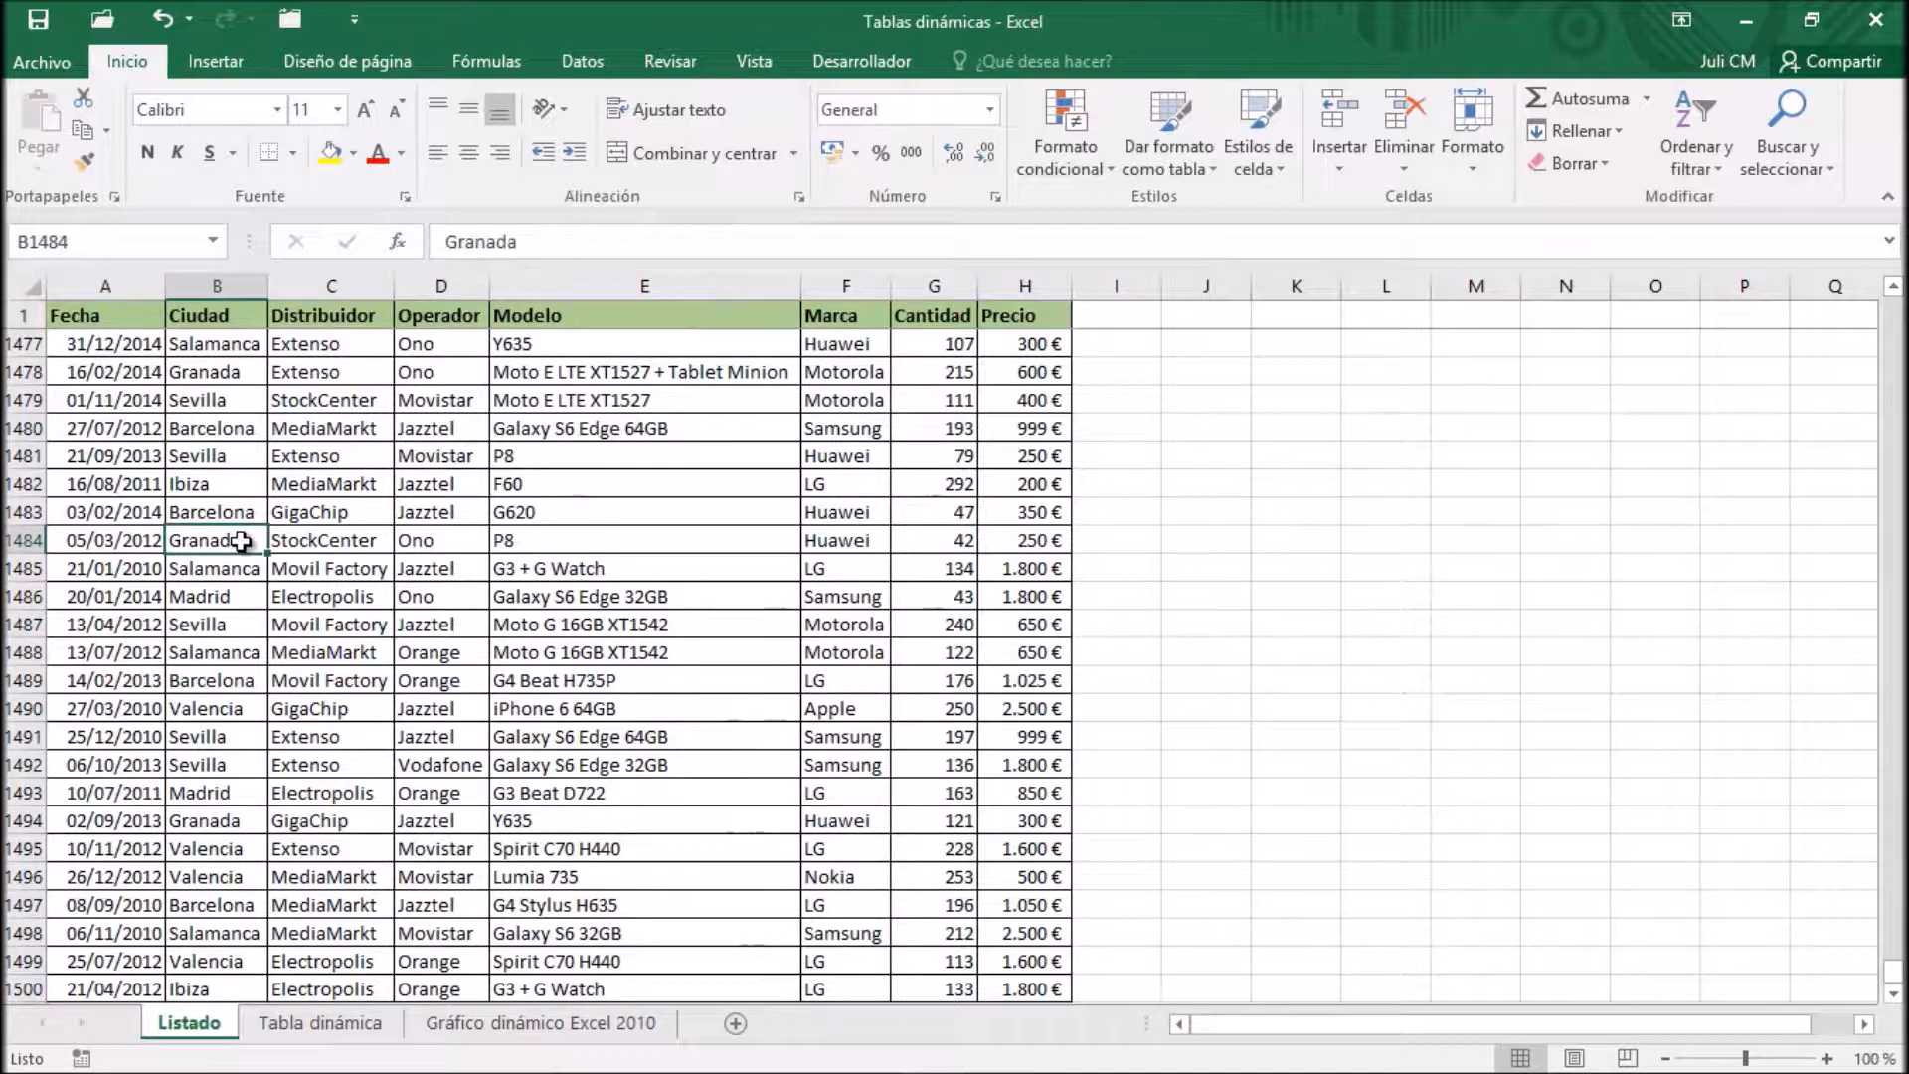
click(235, 61)
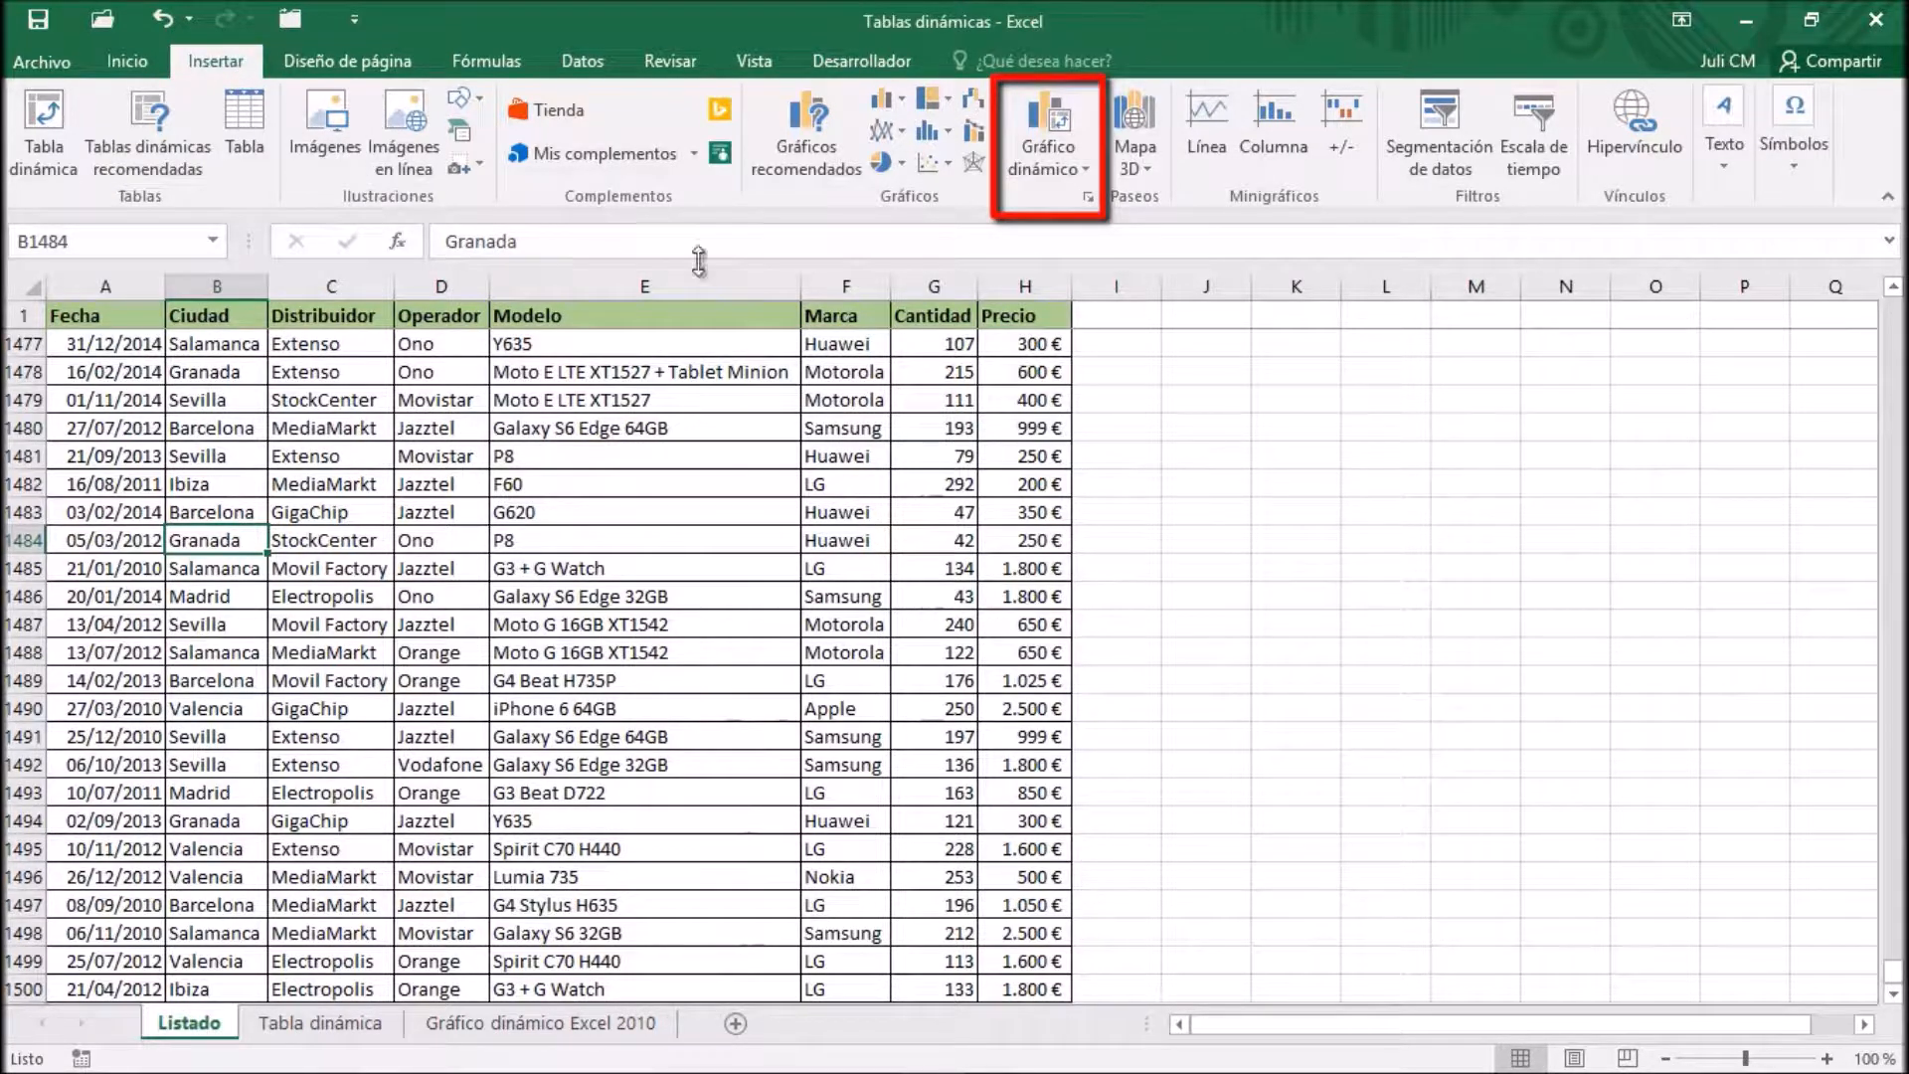
click(1082, 169)
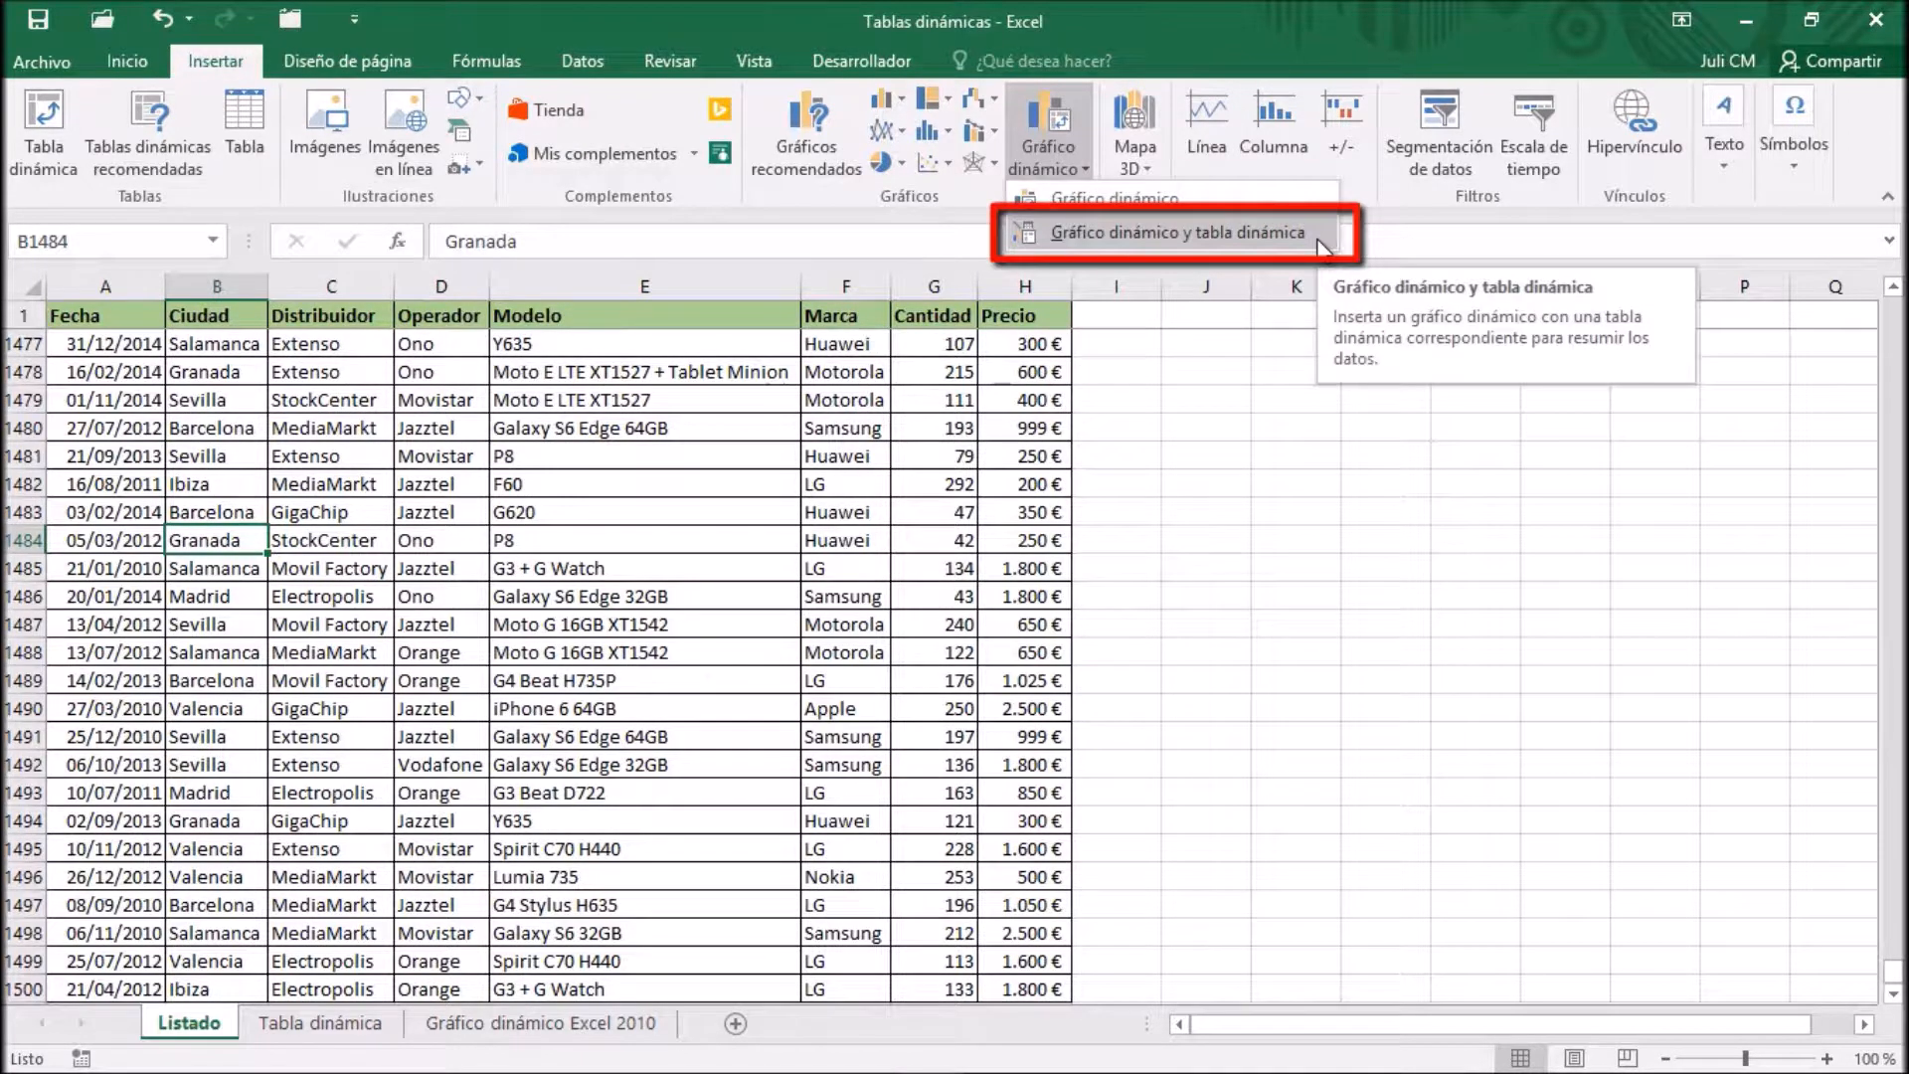
click(1287, 244)
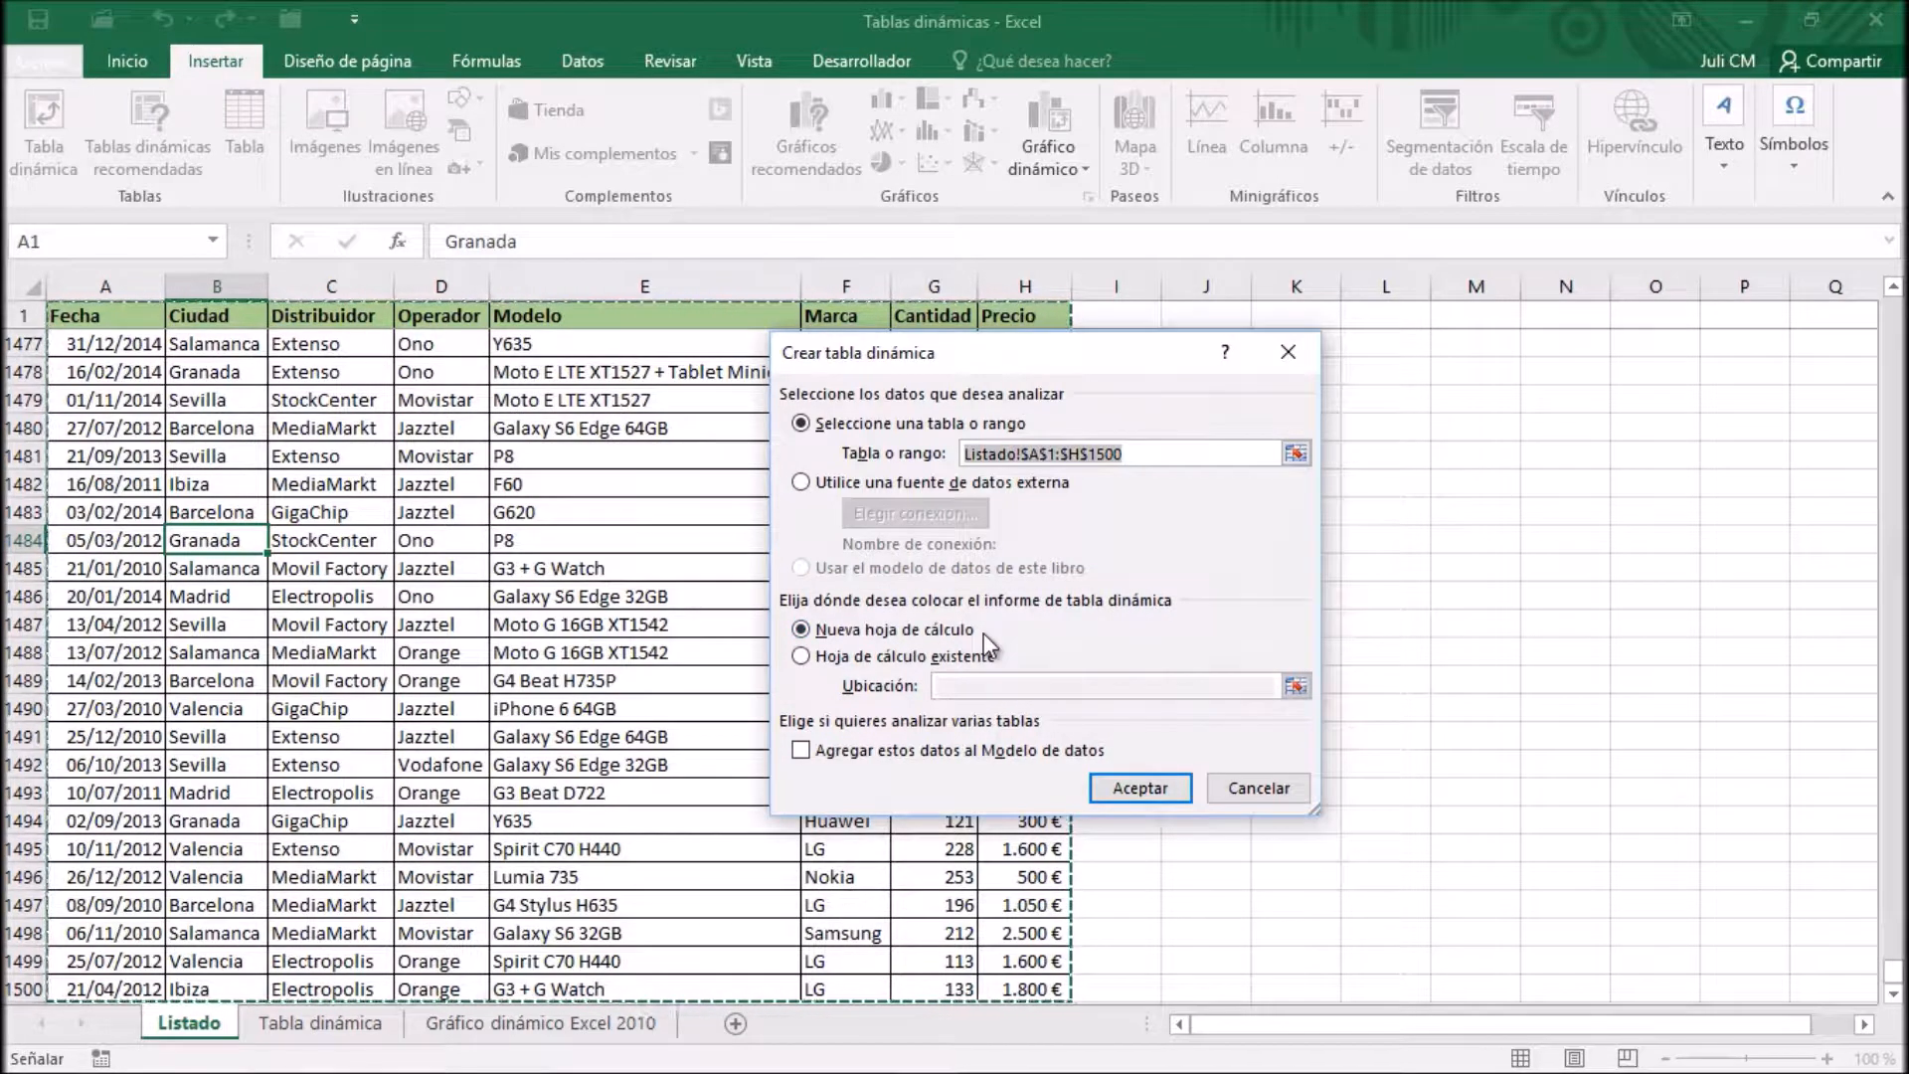
click(1142, 792)
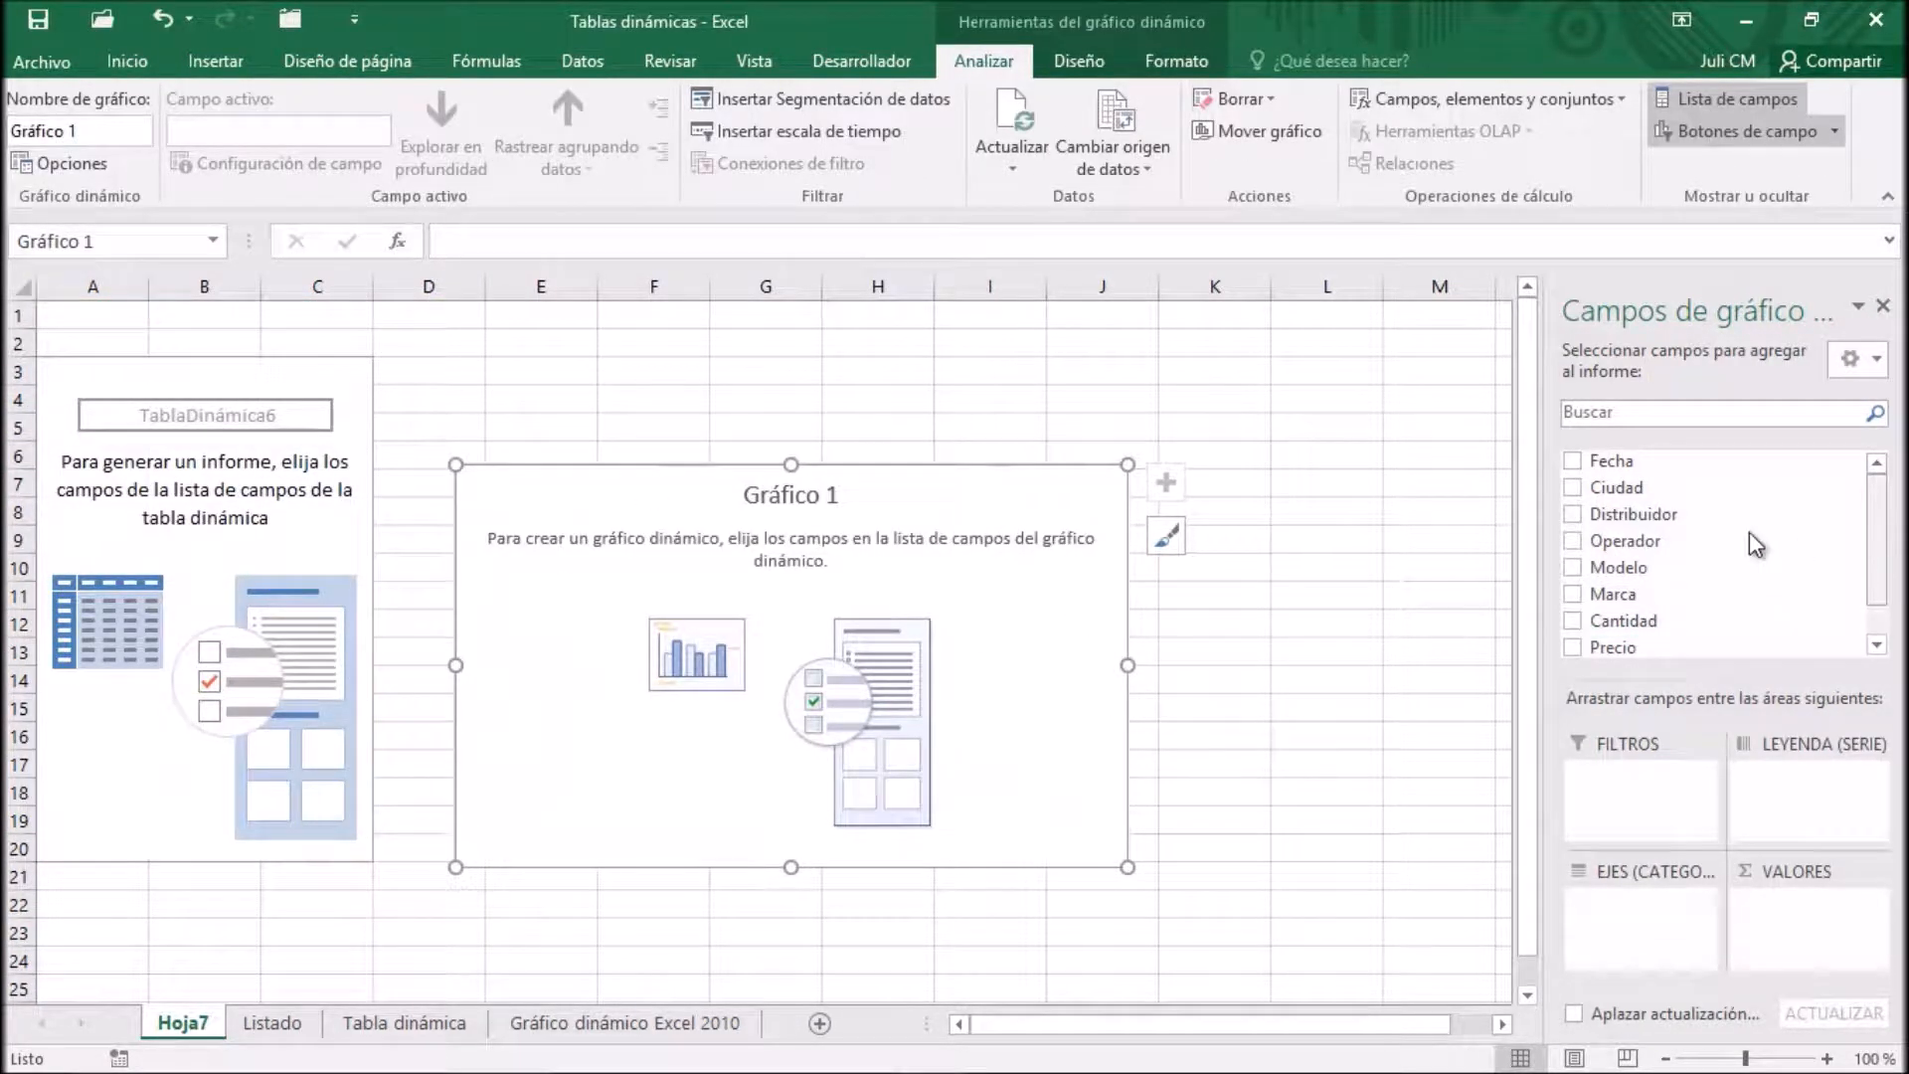
Assign Ciudad to the axis, Operador to the legend and Cantidad to the values, and move the chart beside the pivot table
drag(1627, 490, 1640, 915)
drag(1632, 529, 1823, 809)
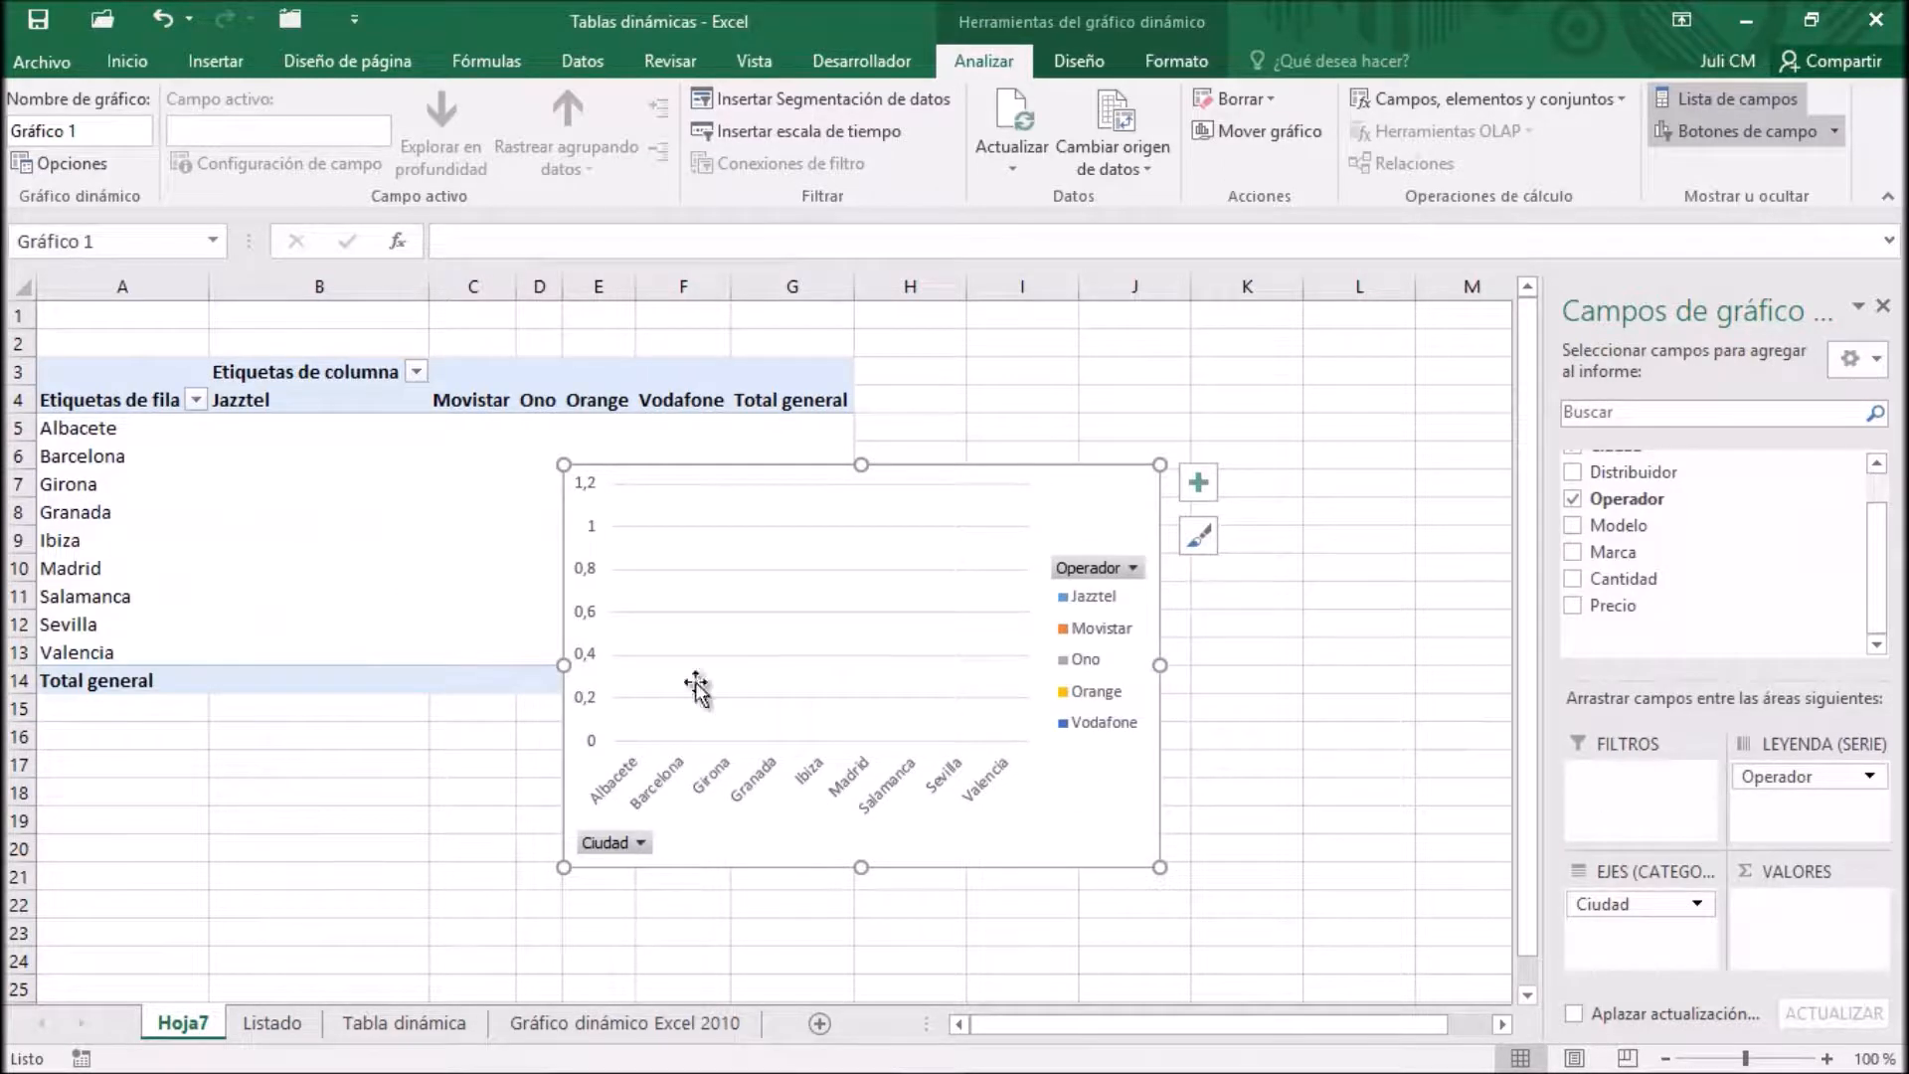
drag(1616, 585, 1667, 702)
drag(1781, 896, 1799, 923)
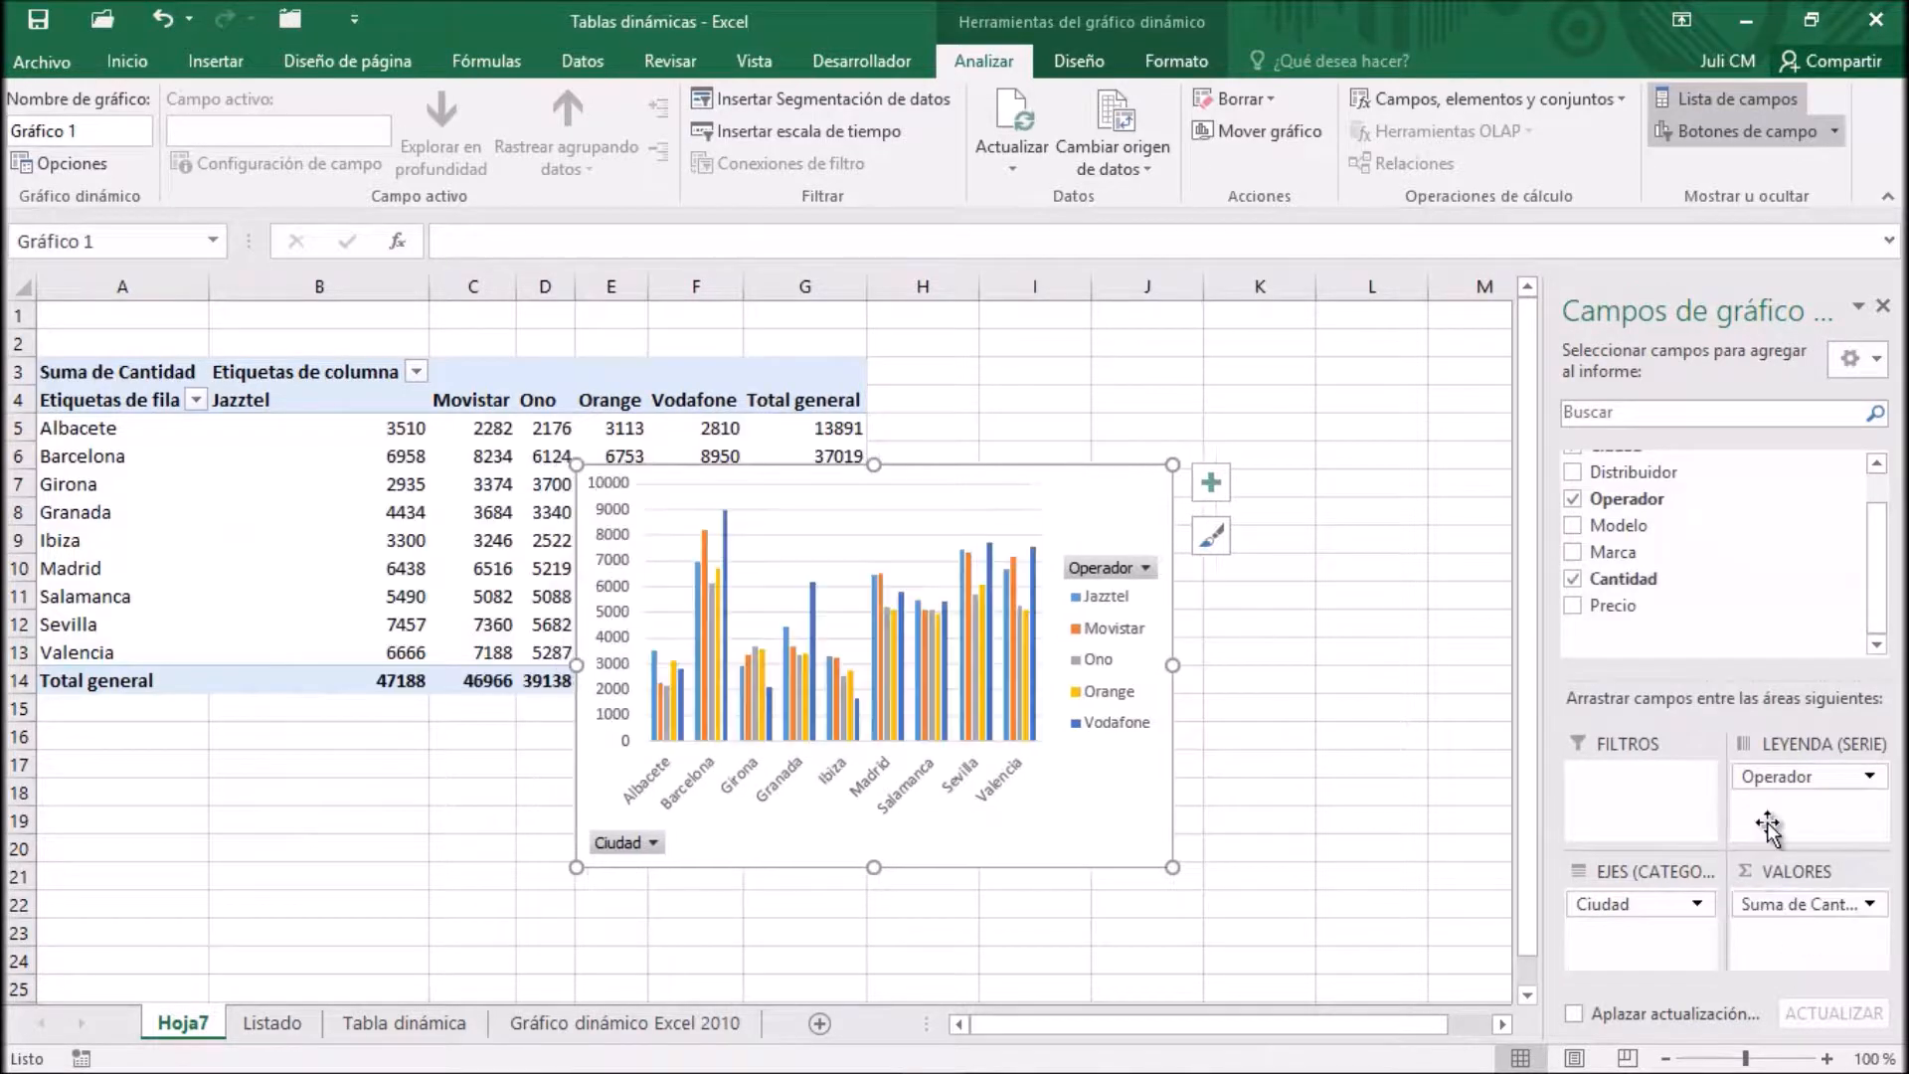
drag(1040, 458, 1342, 348)
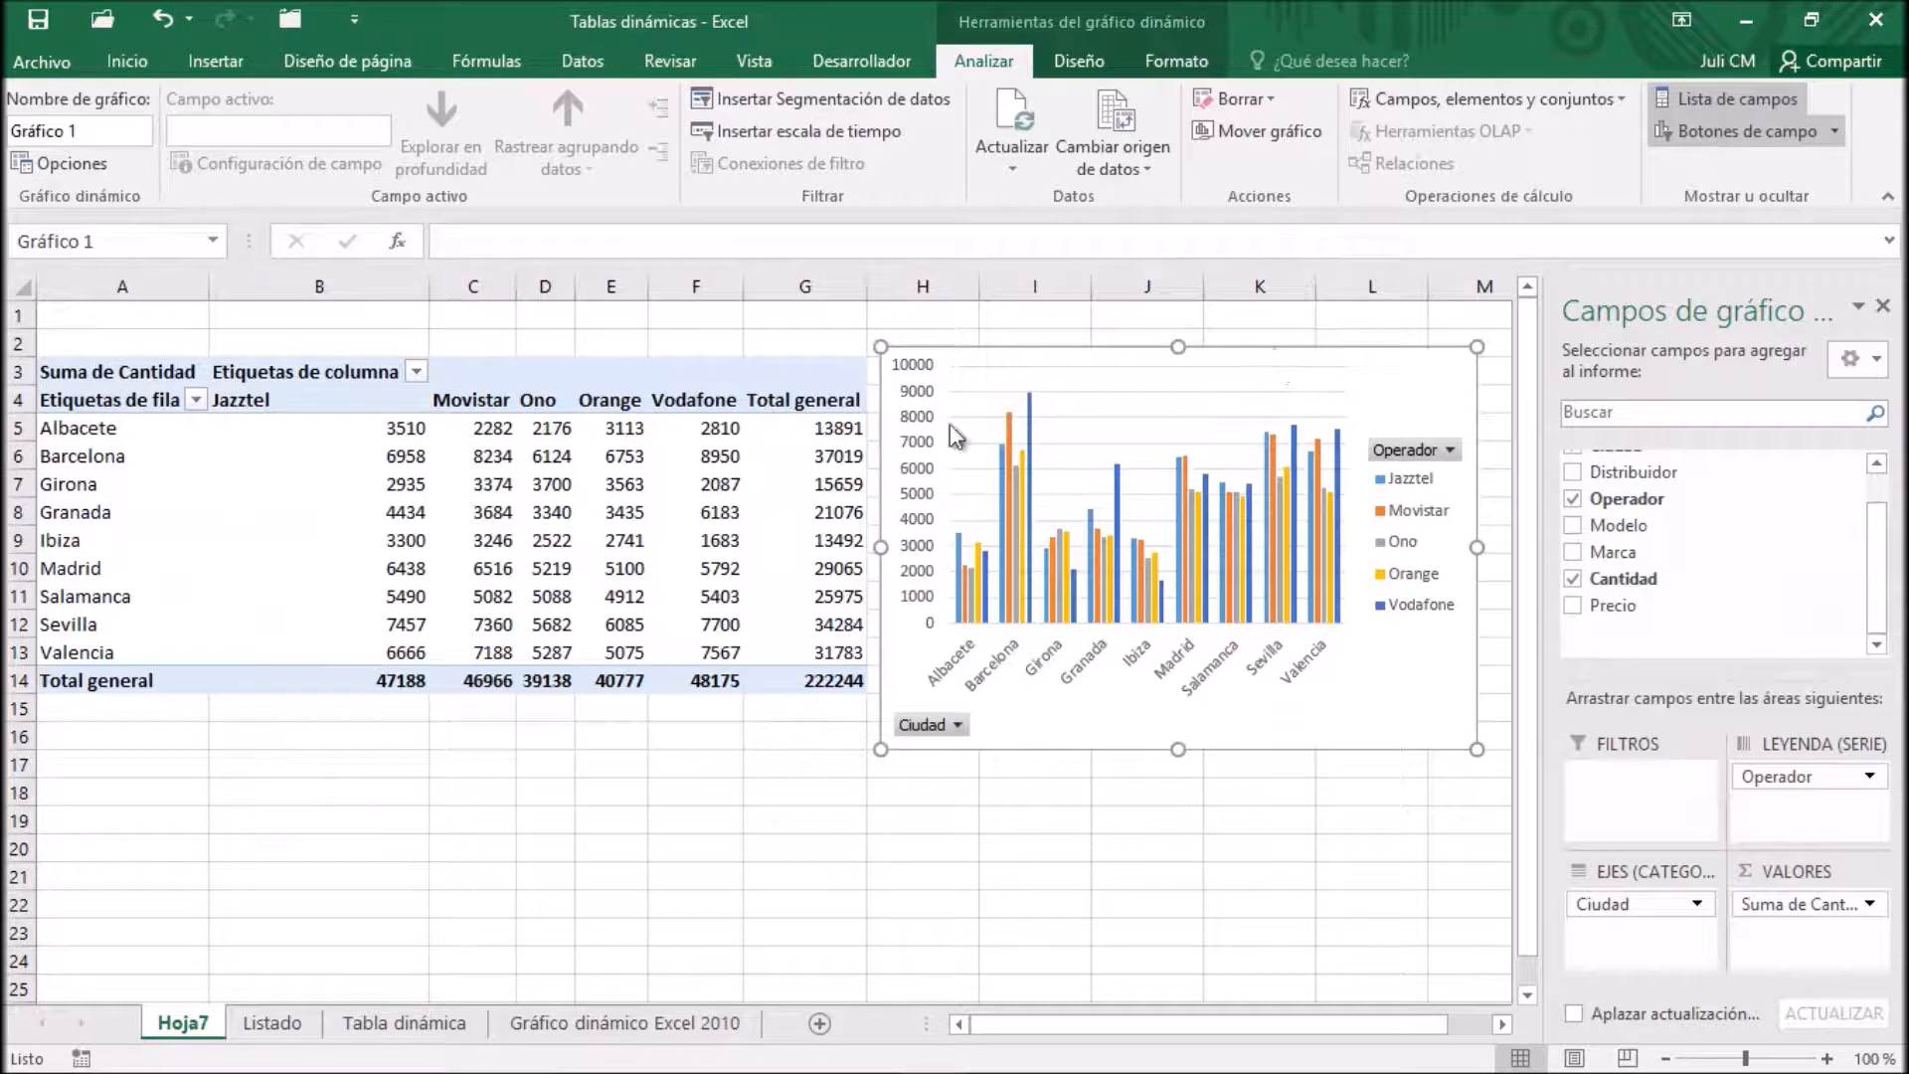
Review the source data on the Listado sheet and open the Gráfico dinámico Excel 2010 sheet
click(274, 1024)
click(114, 344)
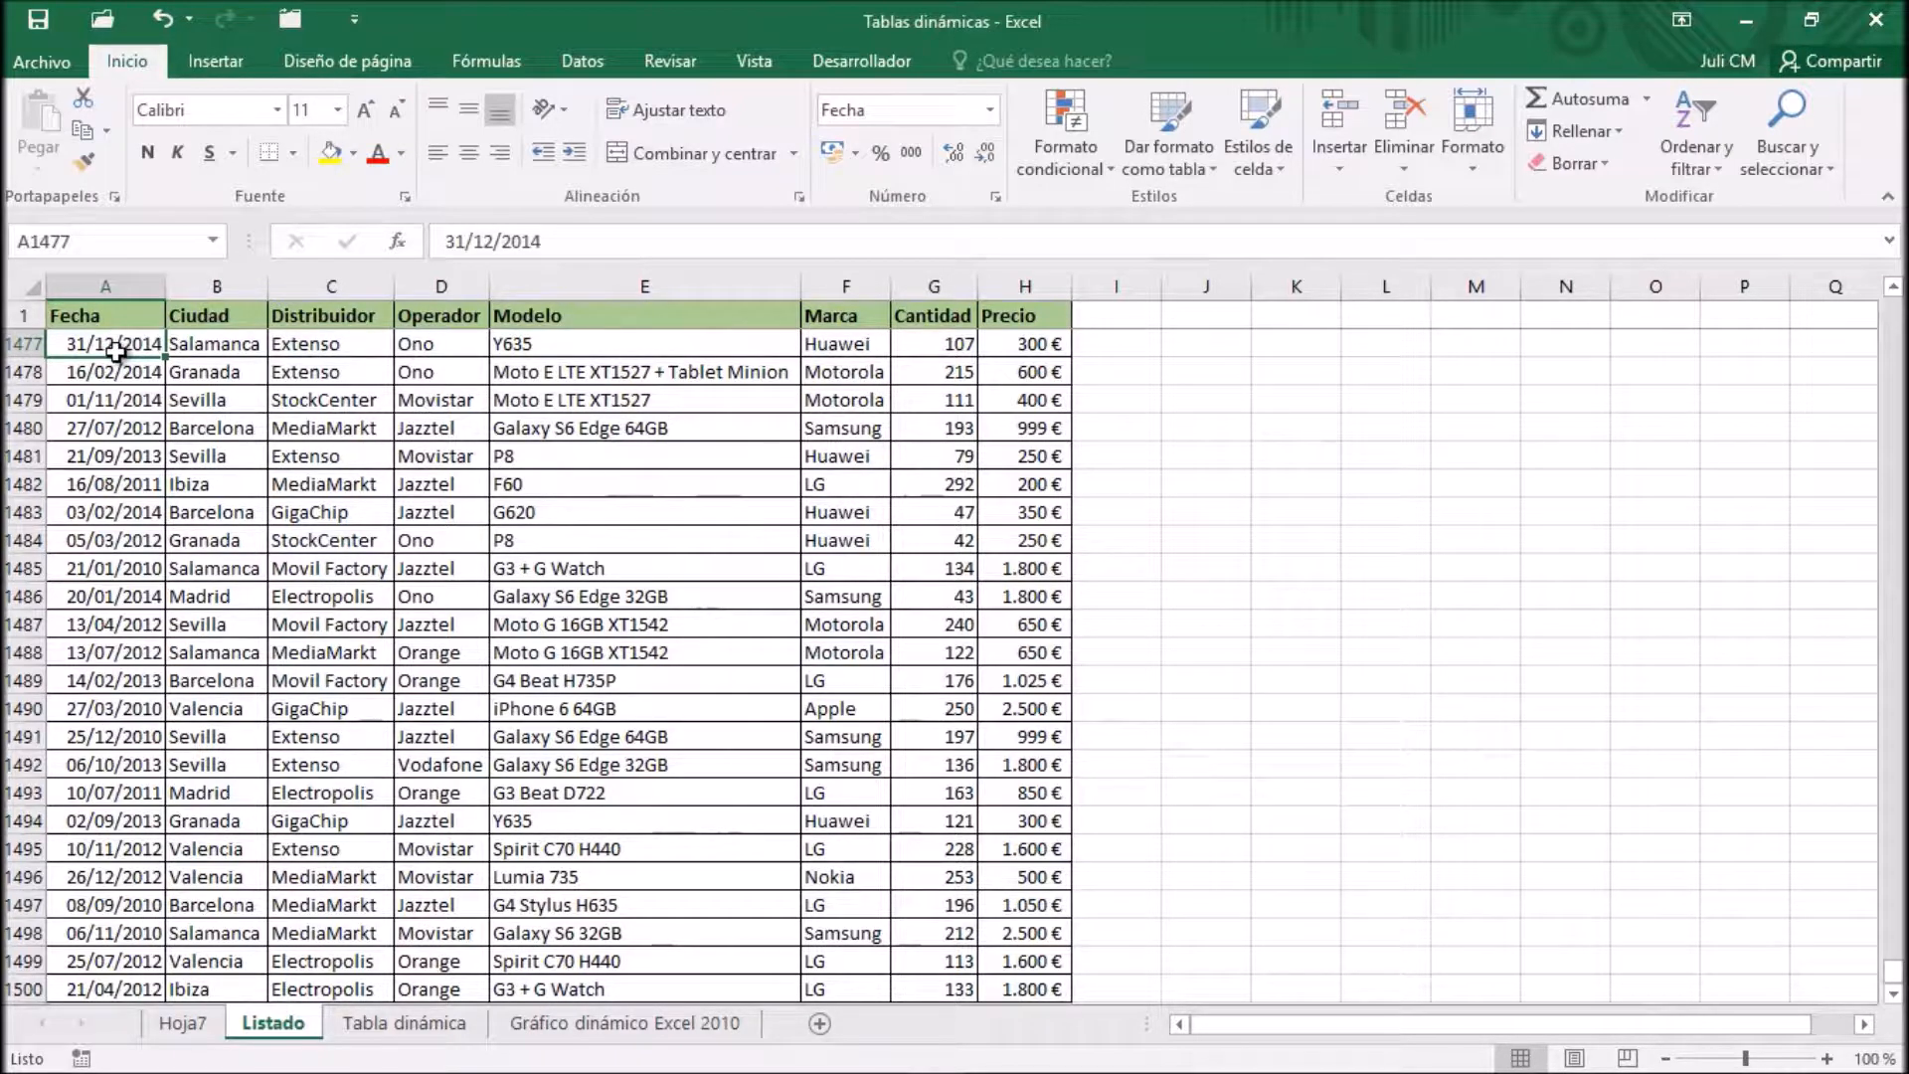
click(623, 1024)
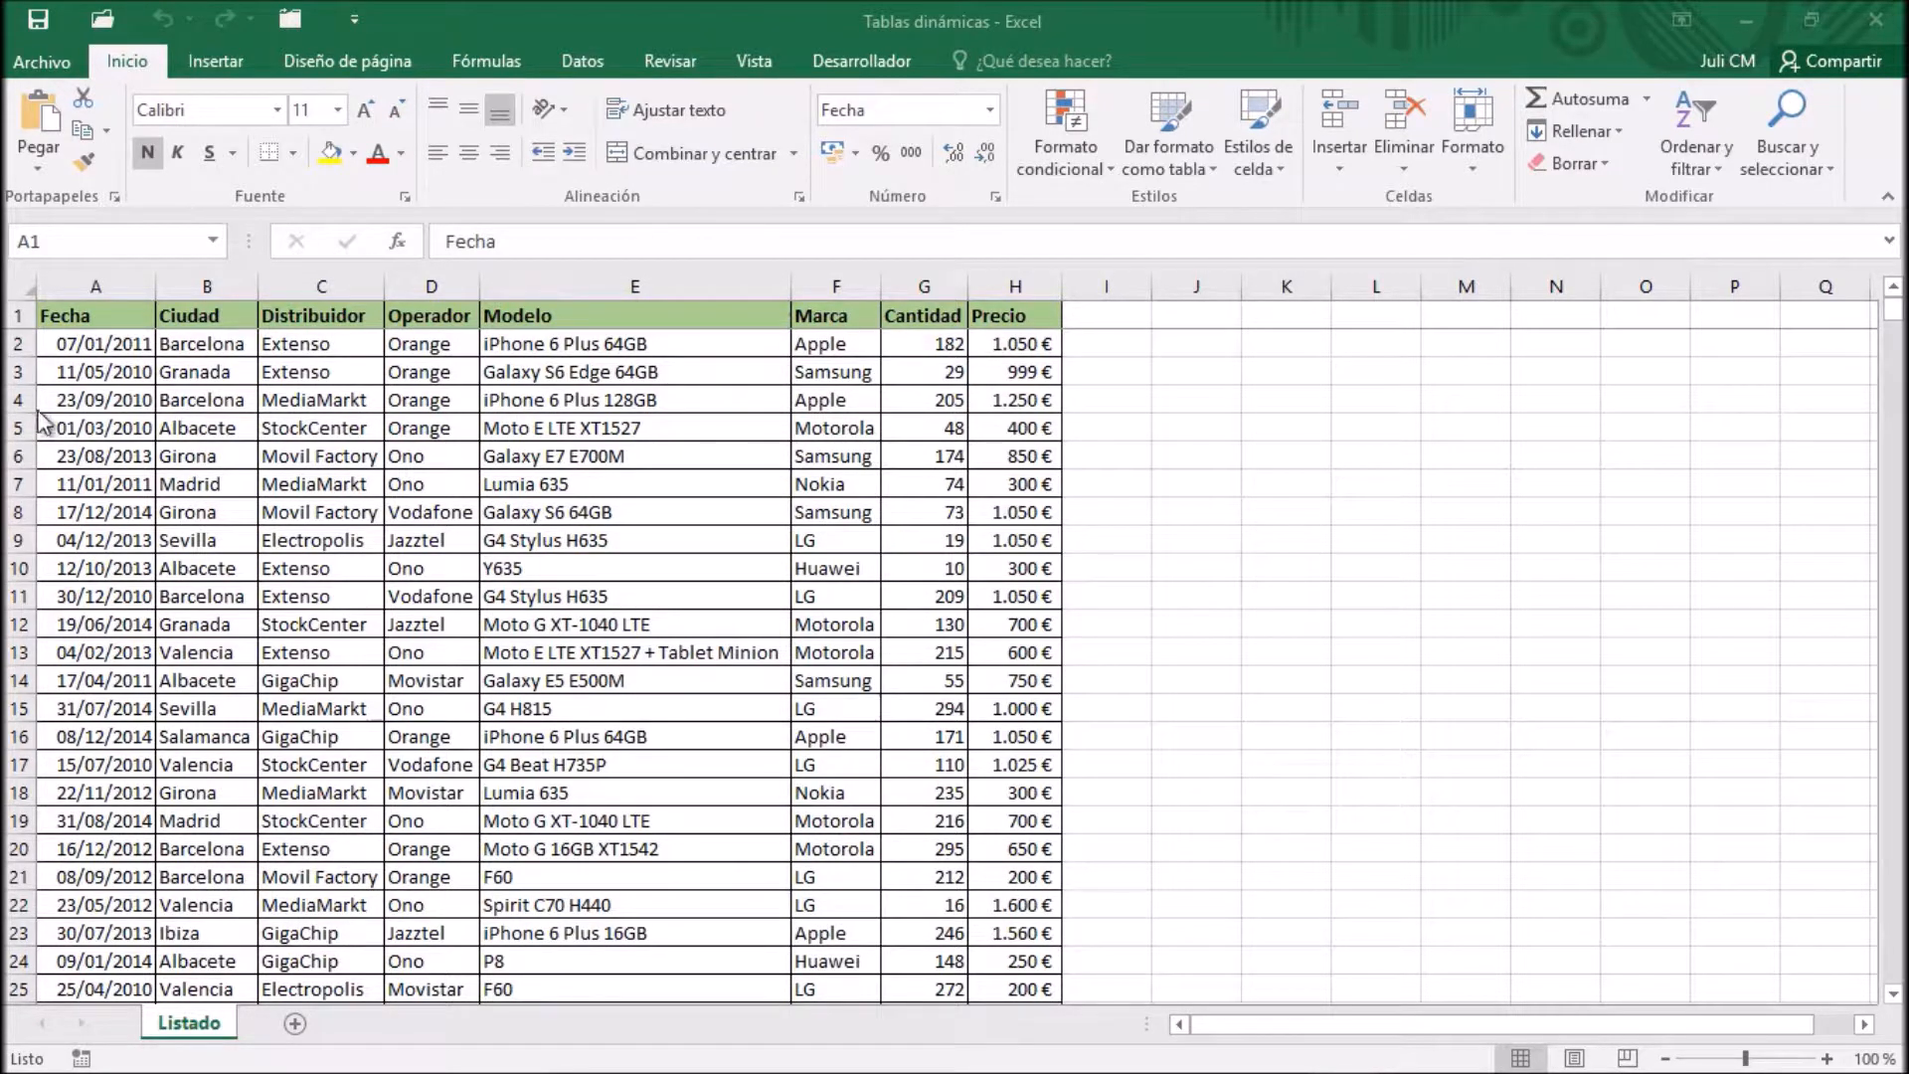
Create a pivot table on a new worksheet from the Listado data, with Ciudad as rows and Cantidad as summed values
click(116, 325)
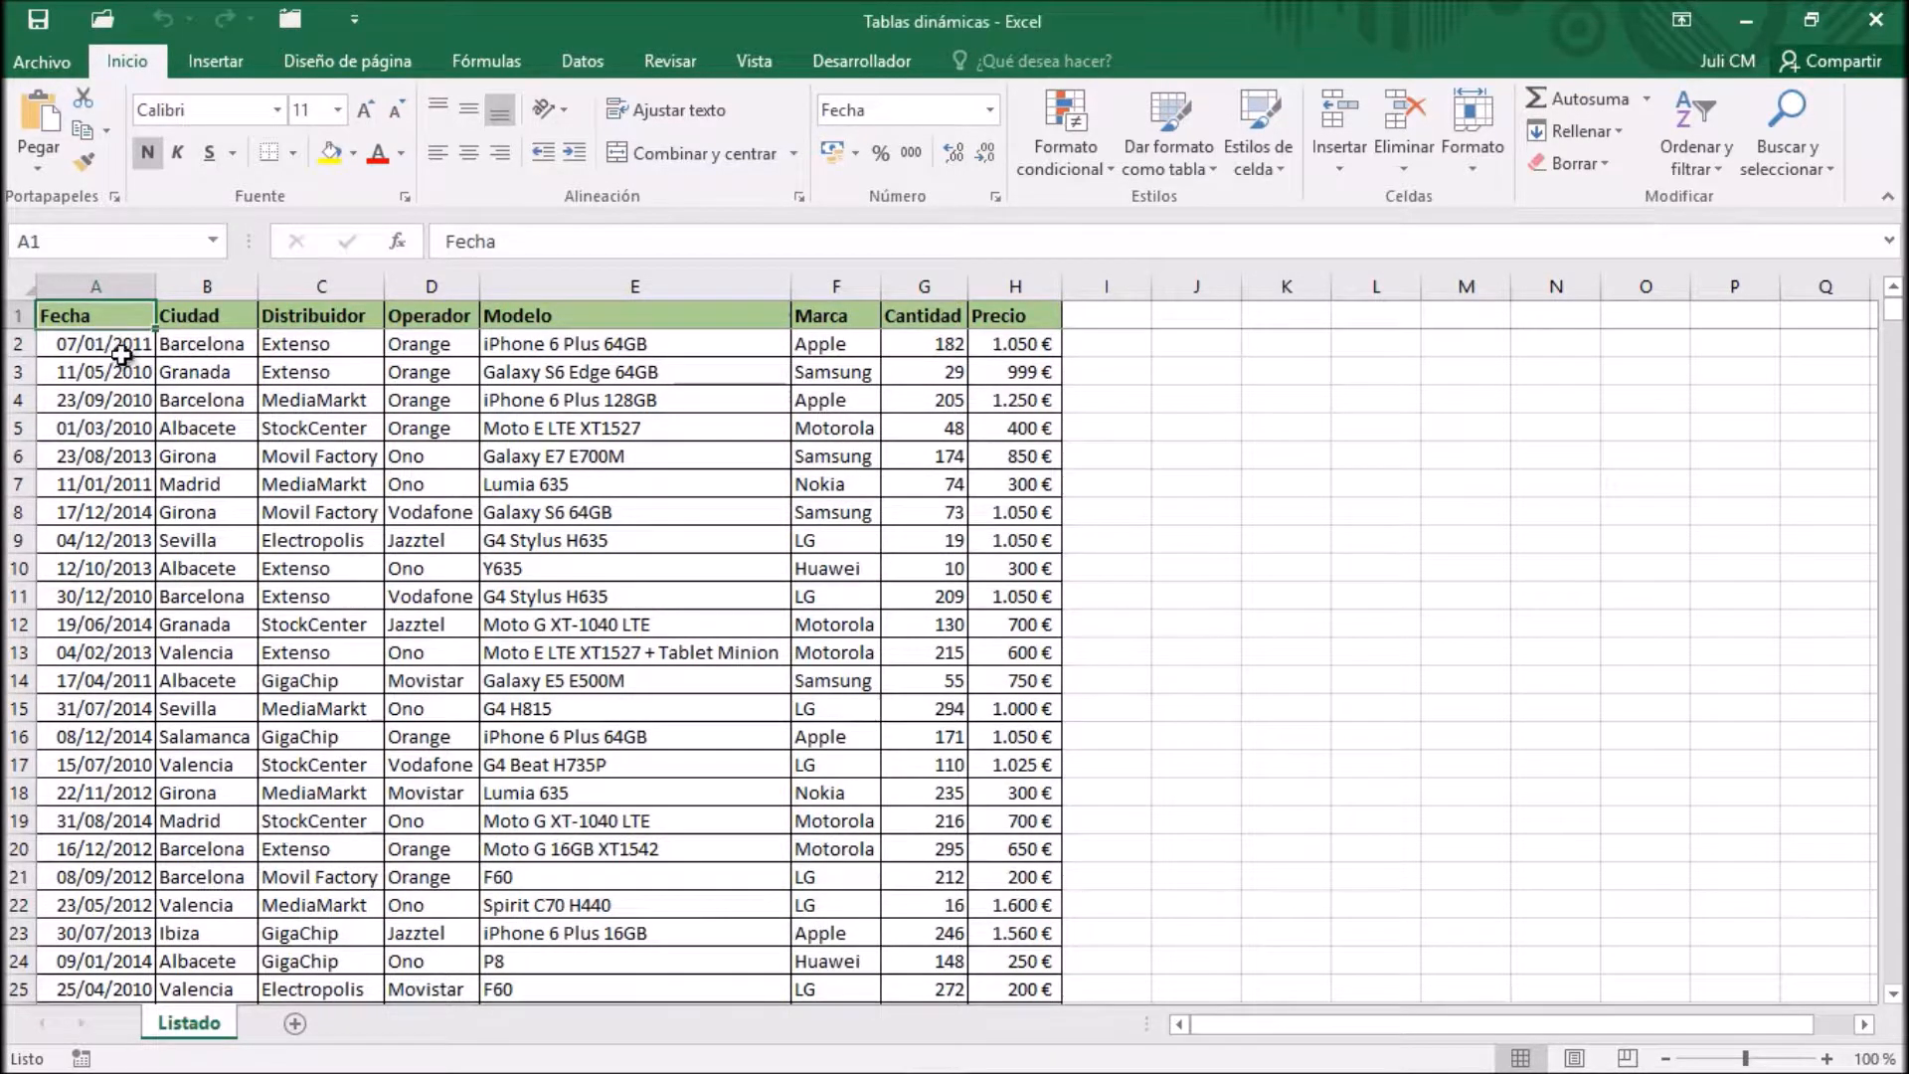
click(216, 58)
click(50, 140)
click(1261, 721)
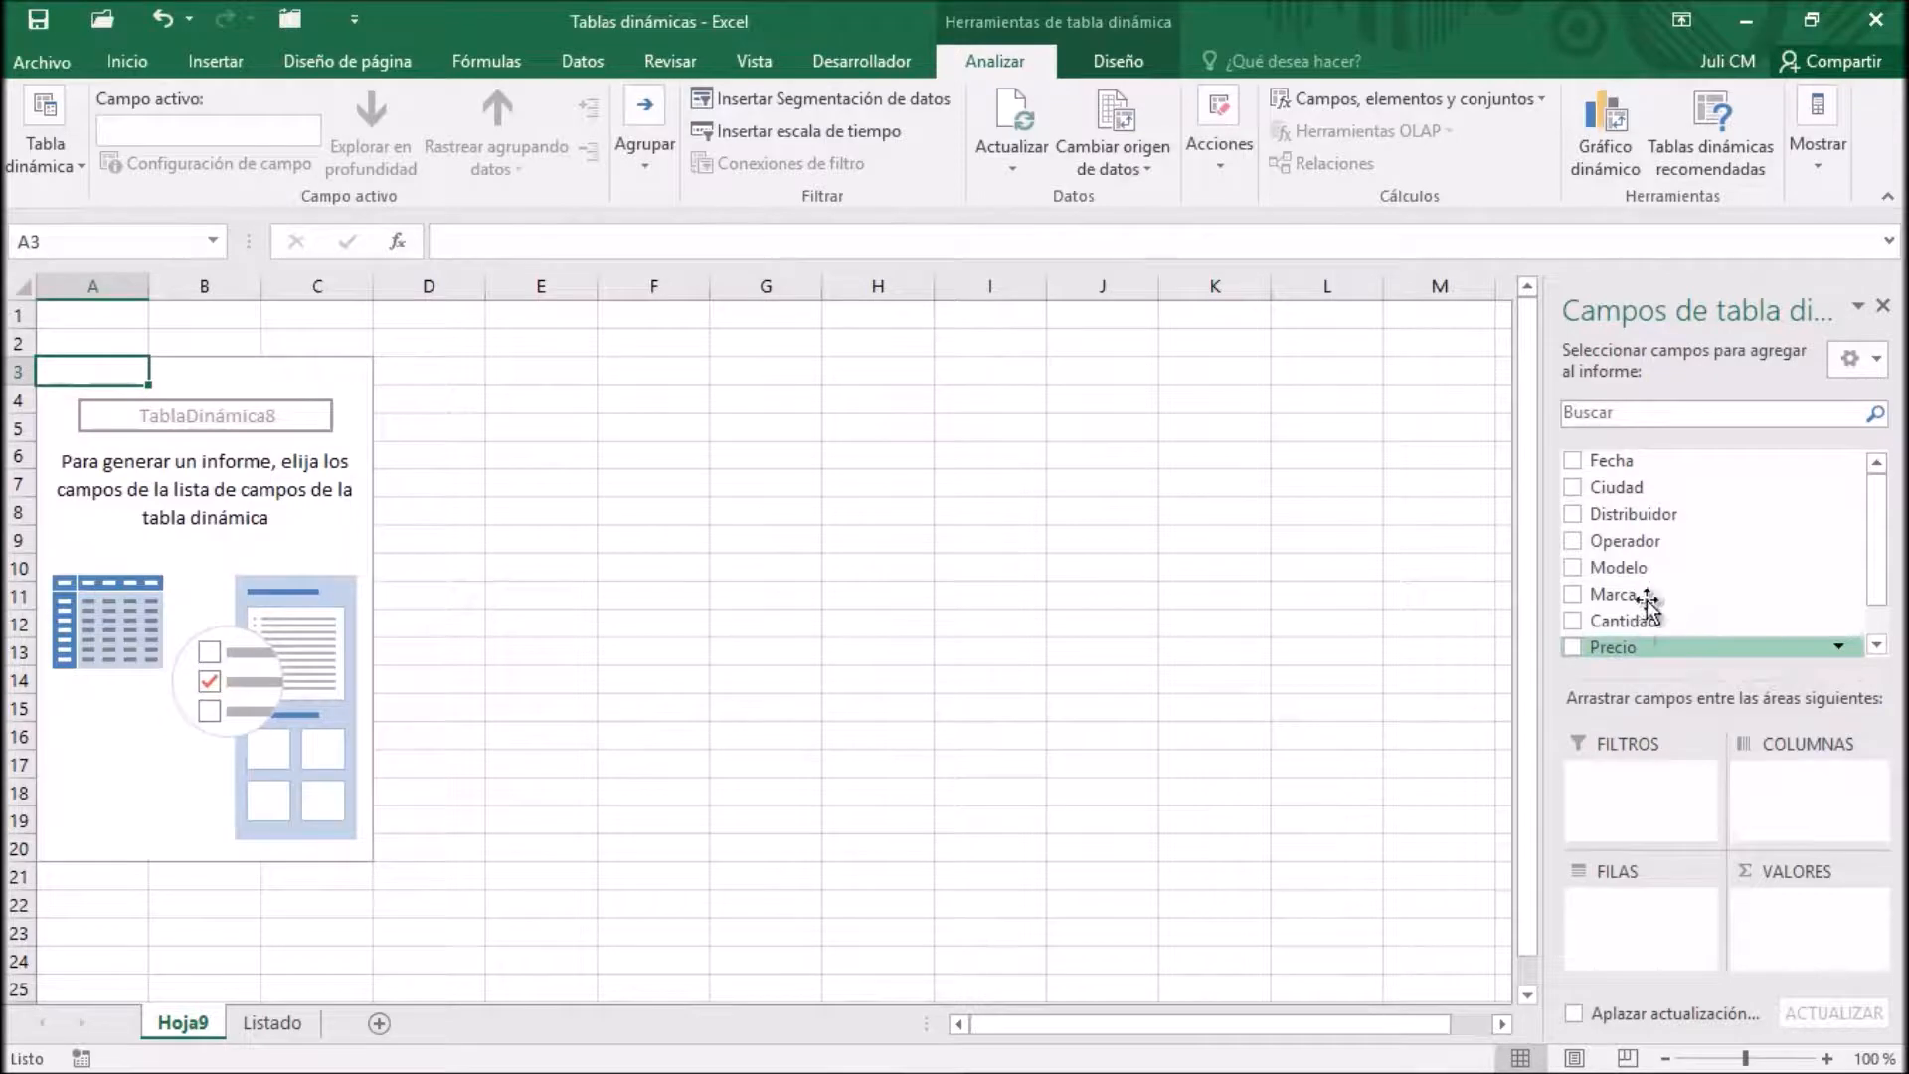
drag(1630, 487, 1648, 909)
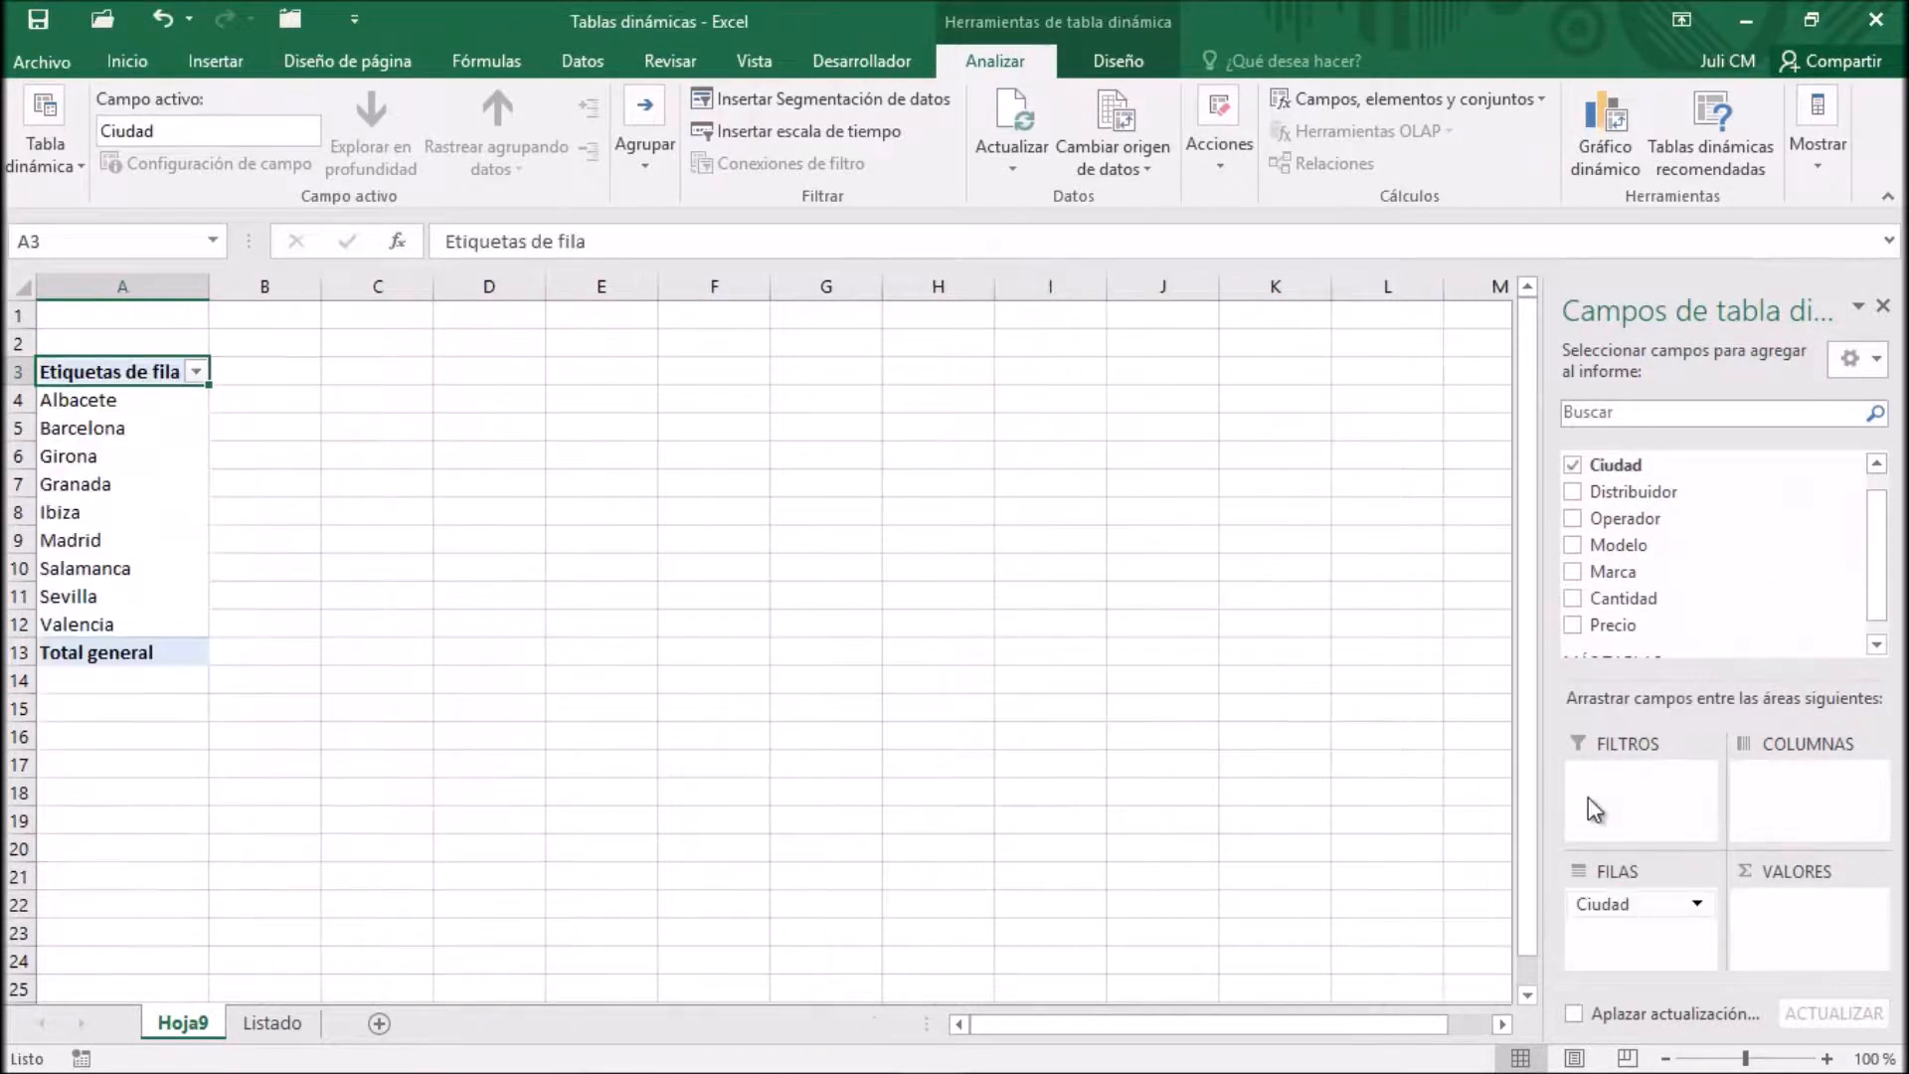
drag(1673, 635, 1796, 919)
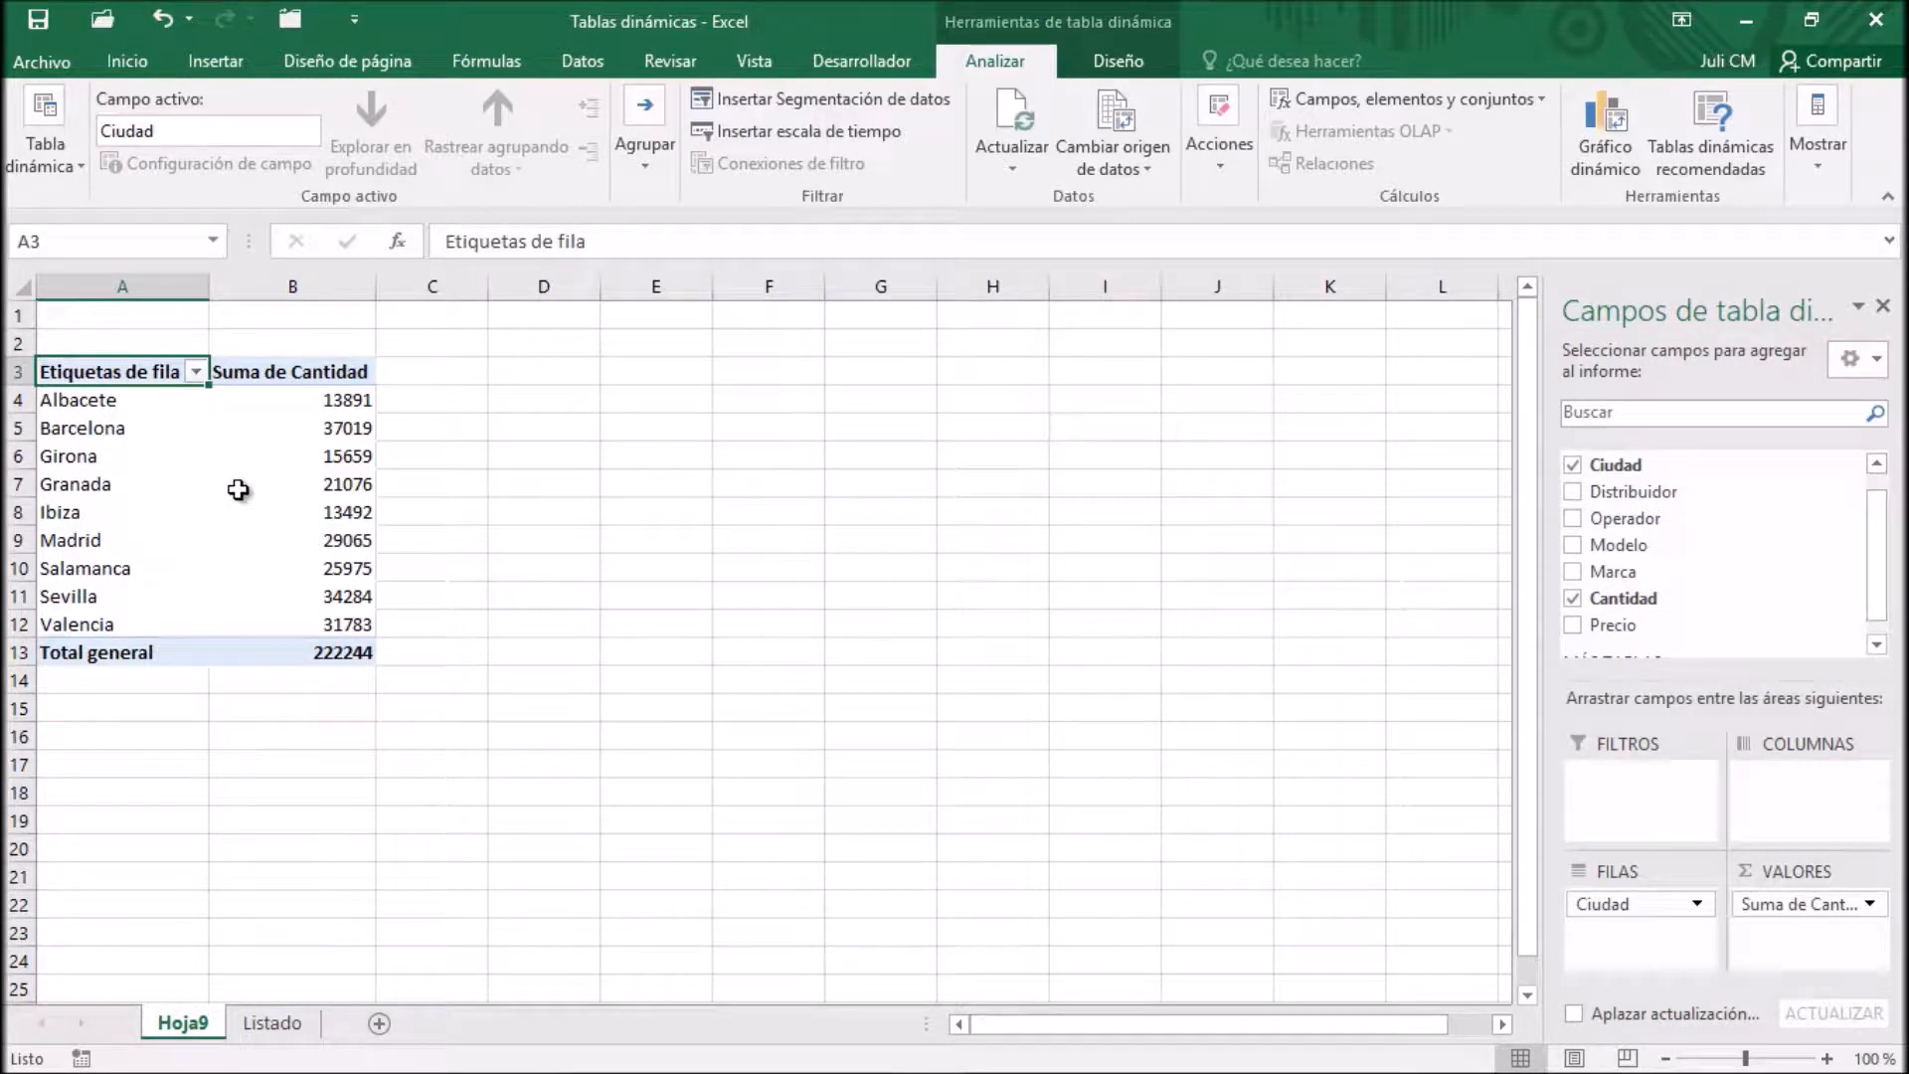
Insert a stacked 3D column (Columna 3D apilada) PivotChart based on the new city totals pivot table
click(121, 434)
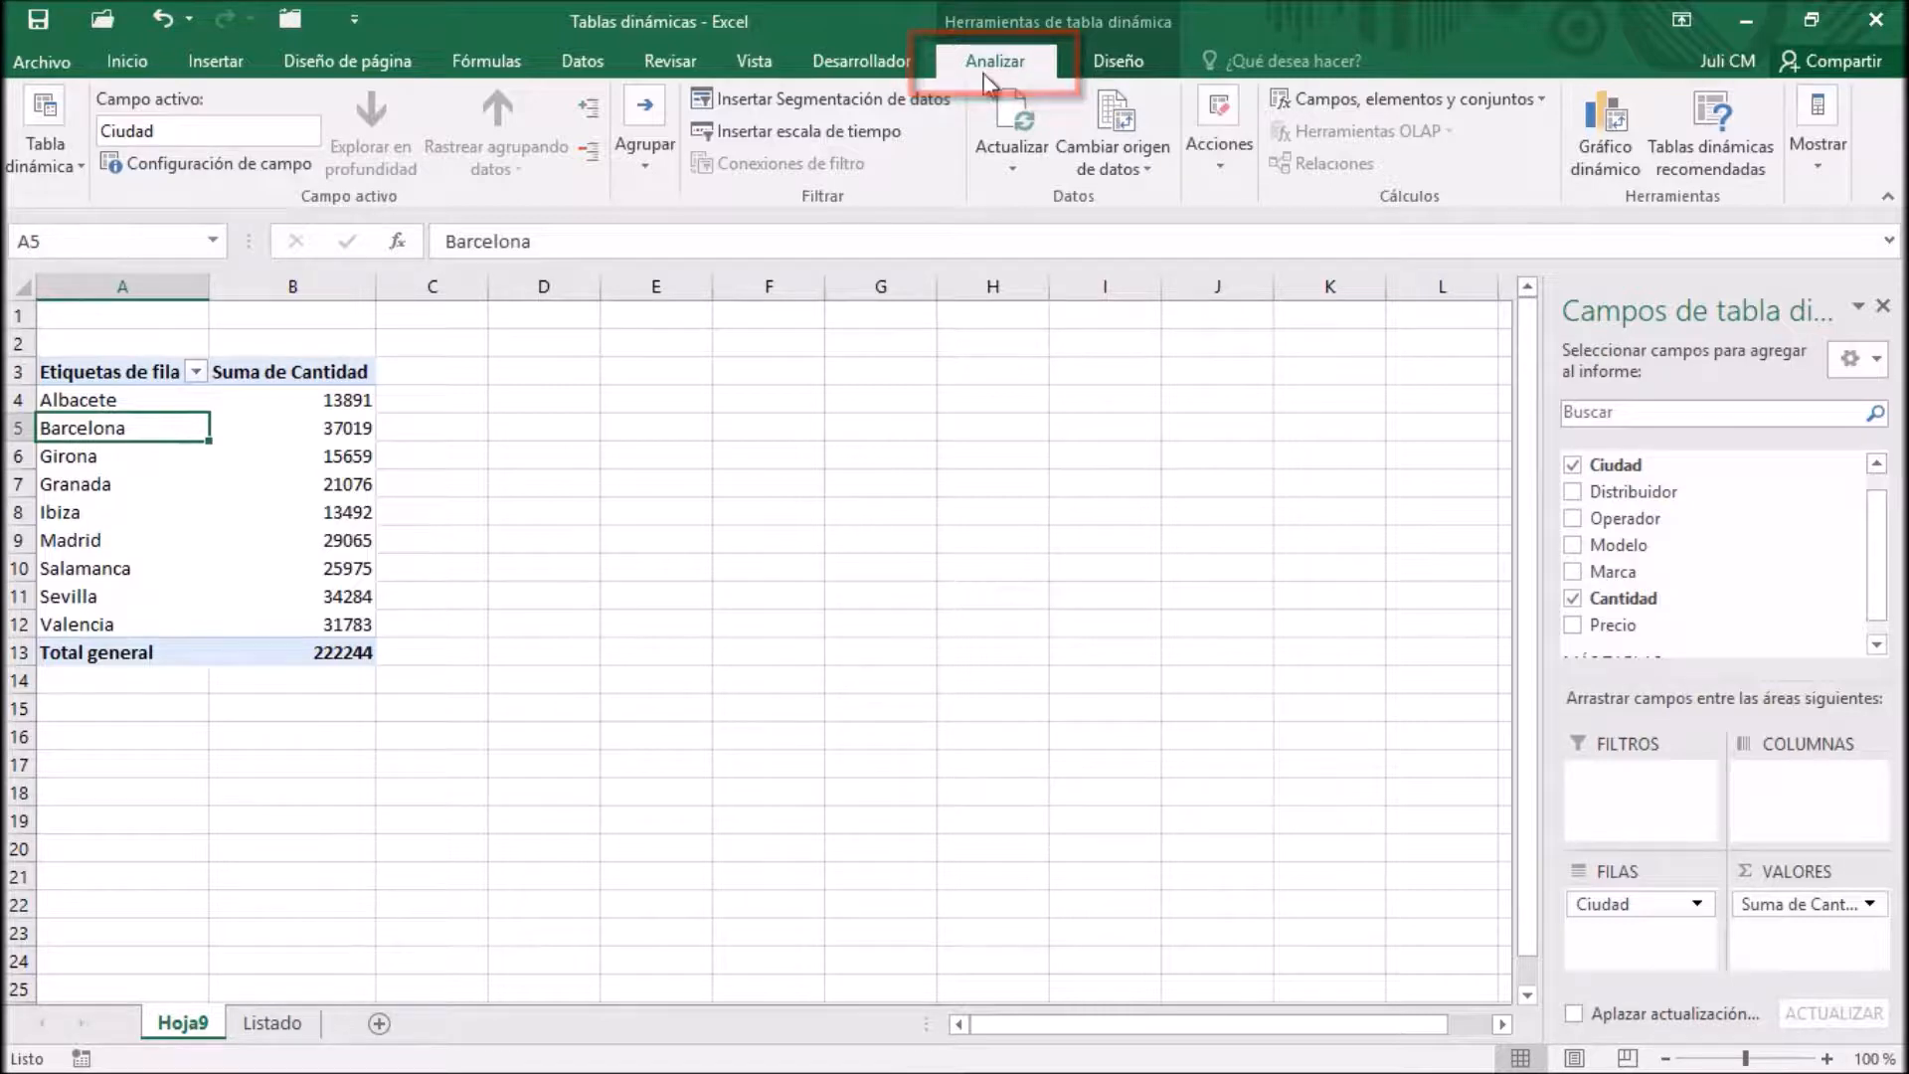
click(1599, 135)
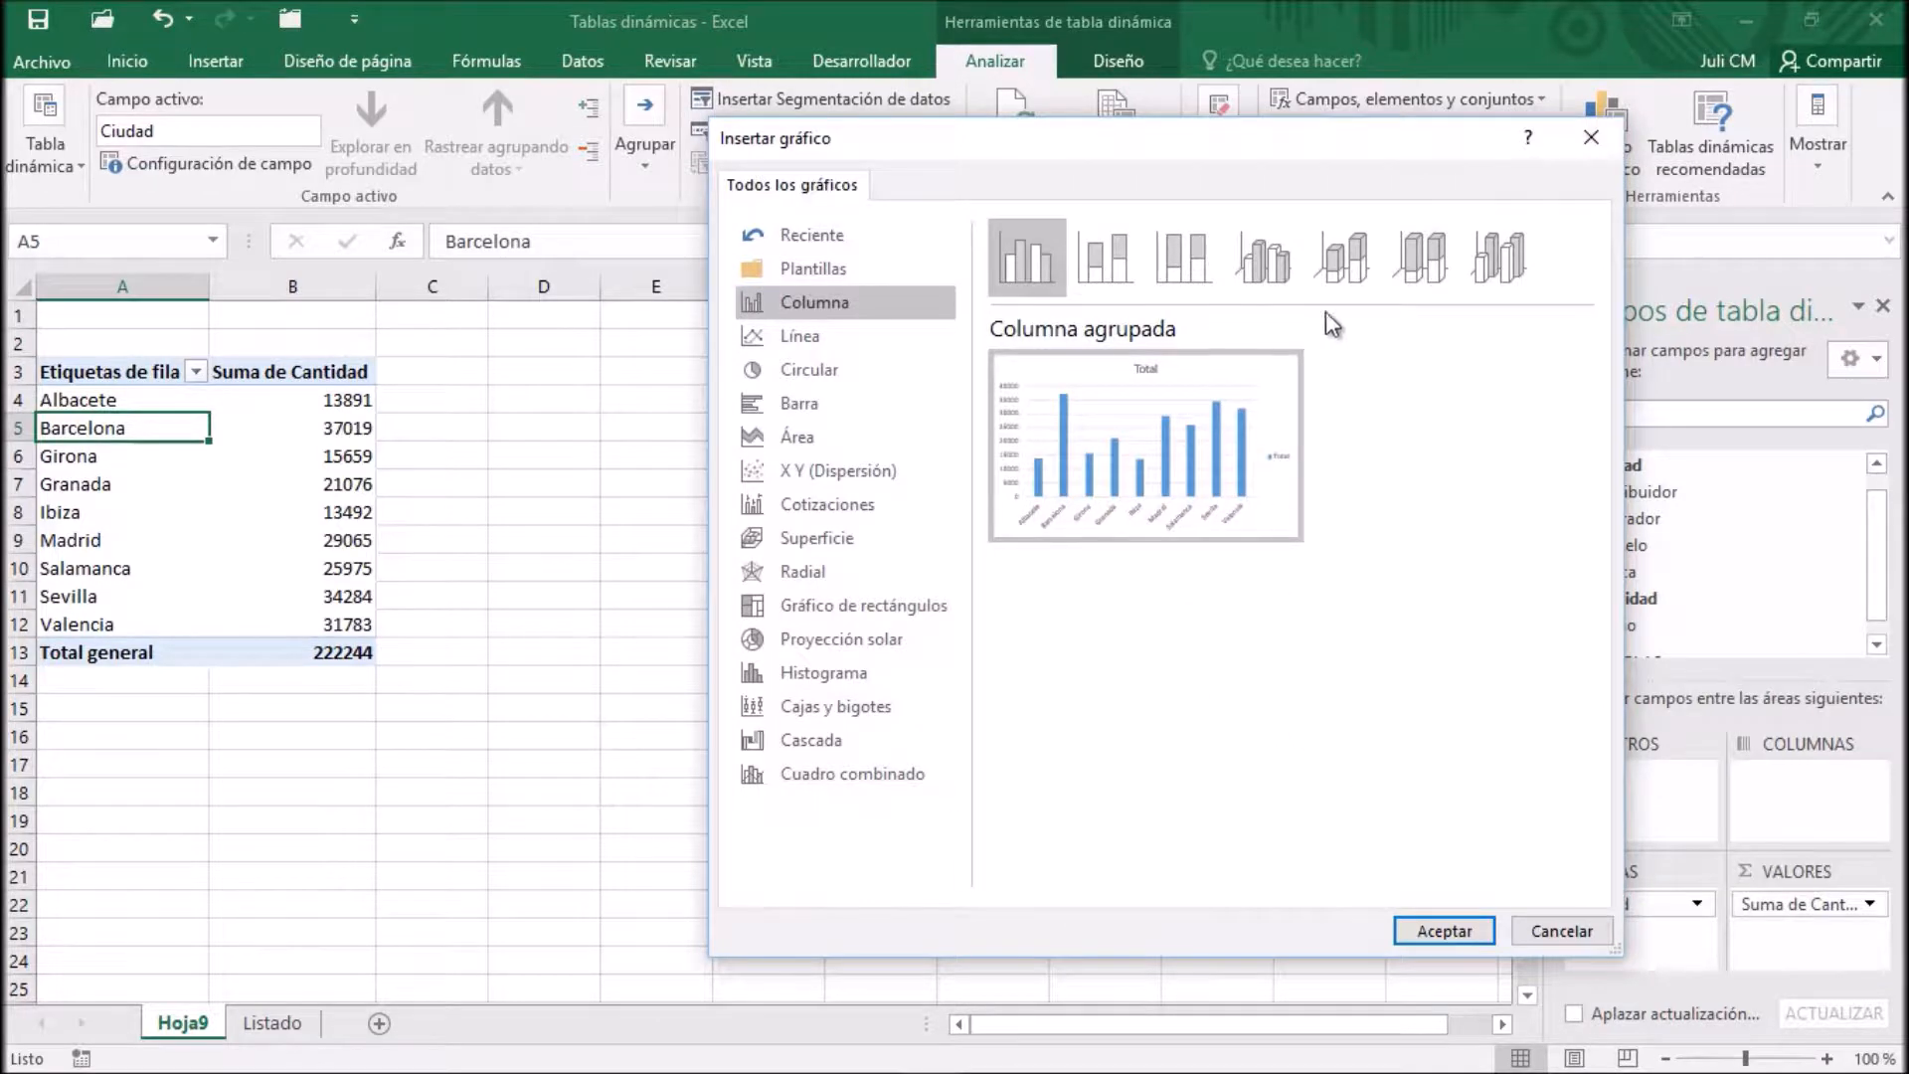
click(1340, 260)
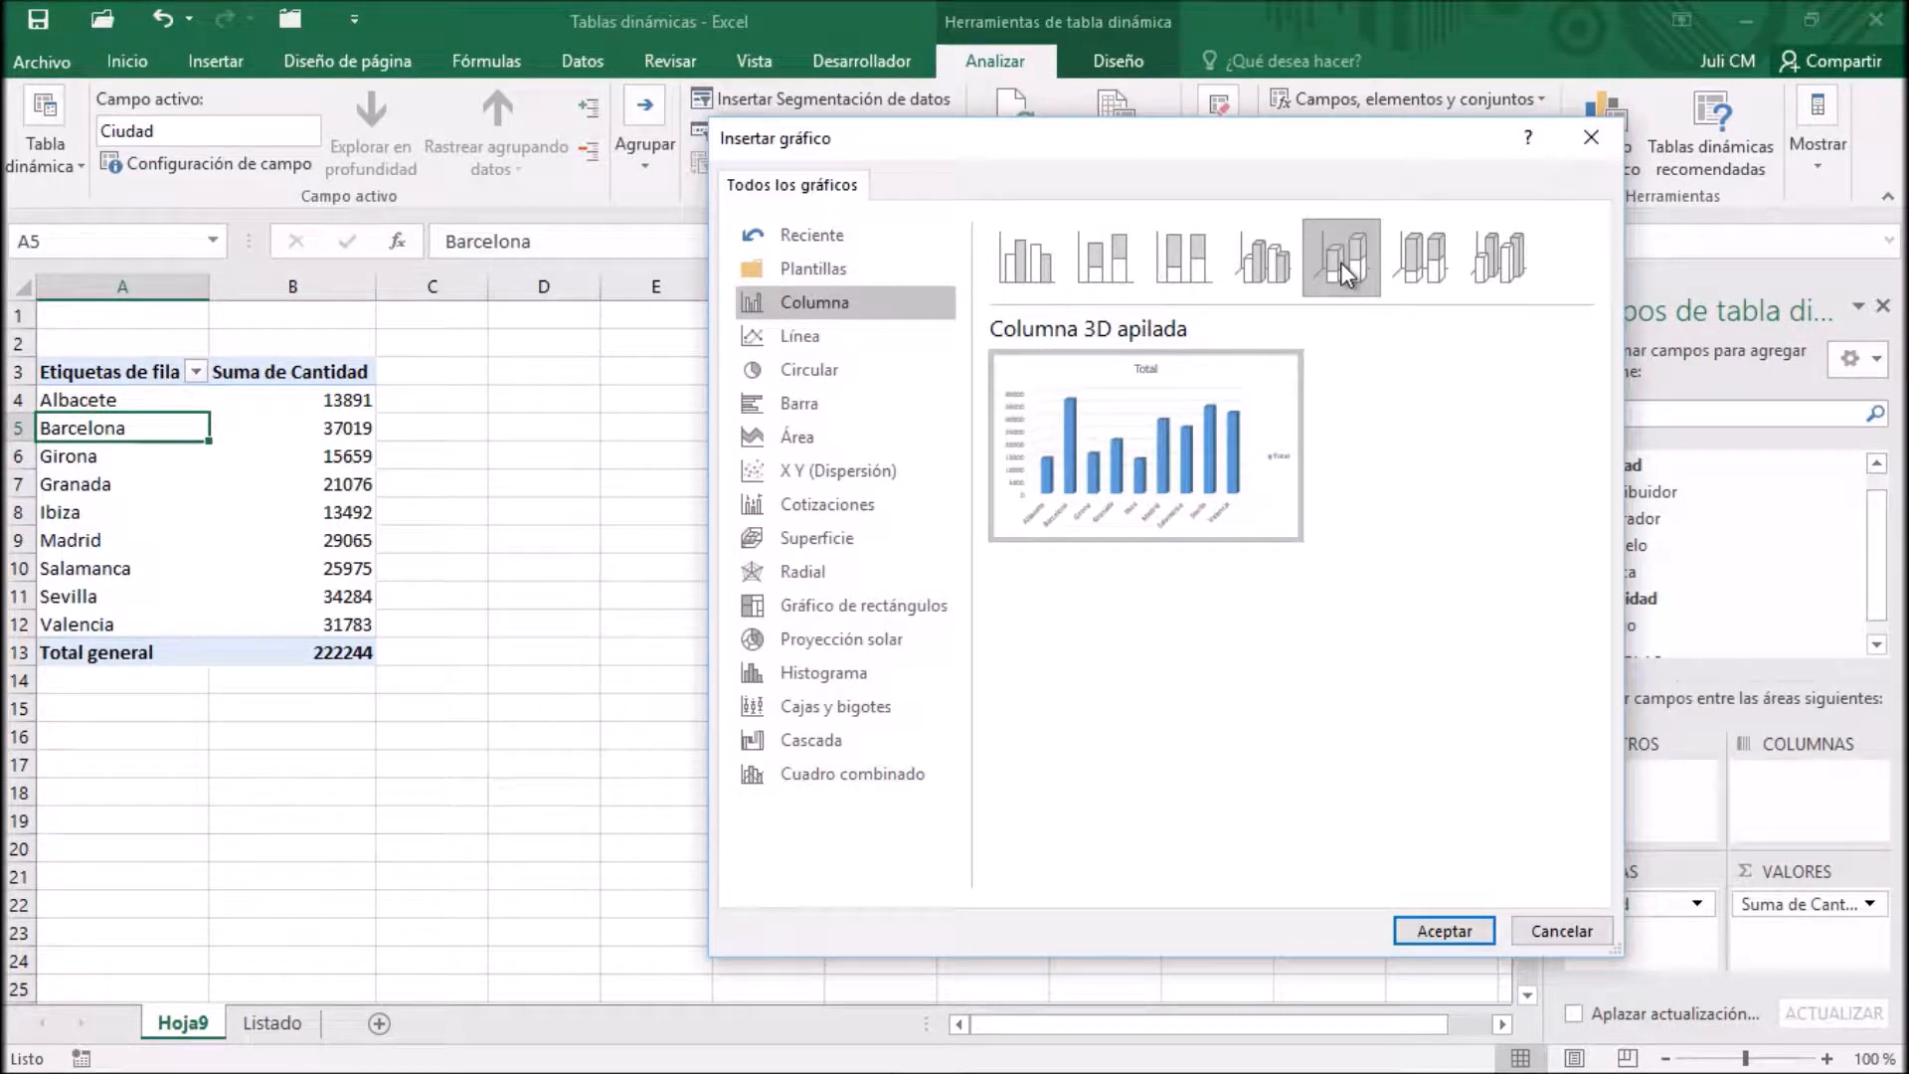
click(1443, 932)
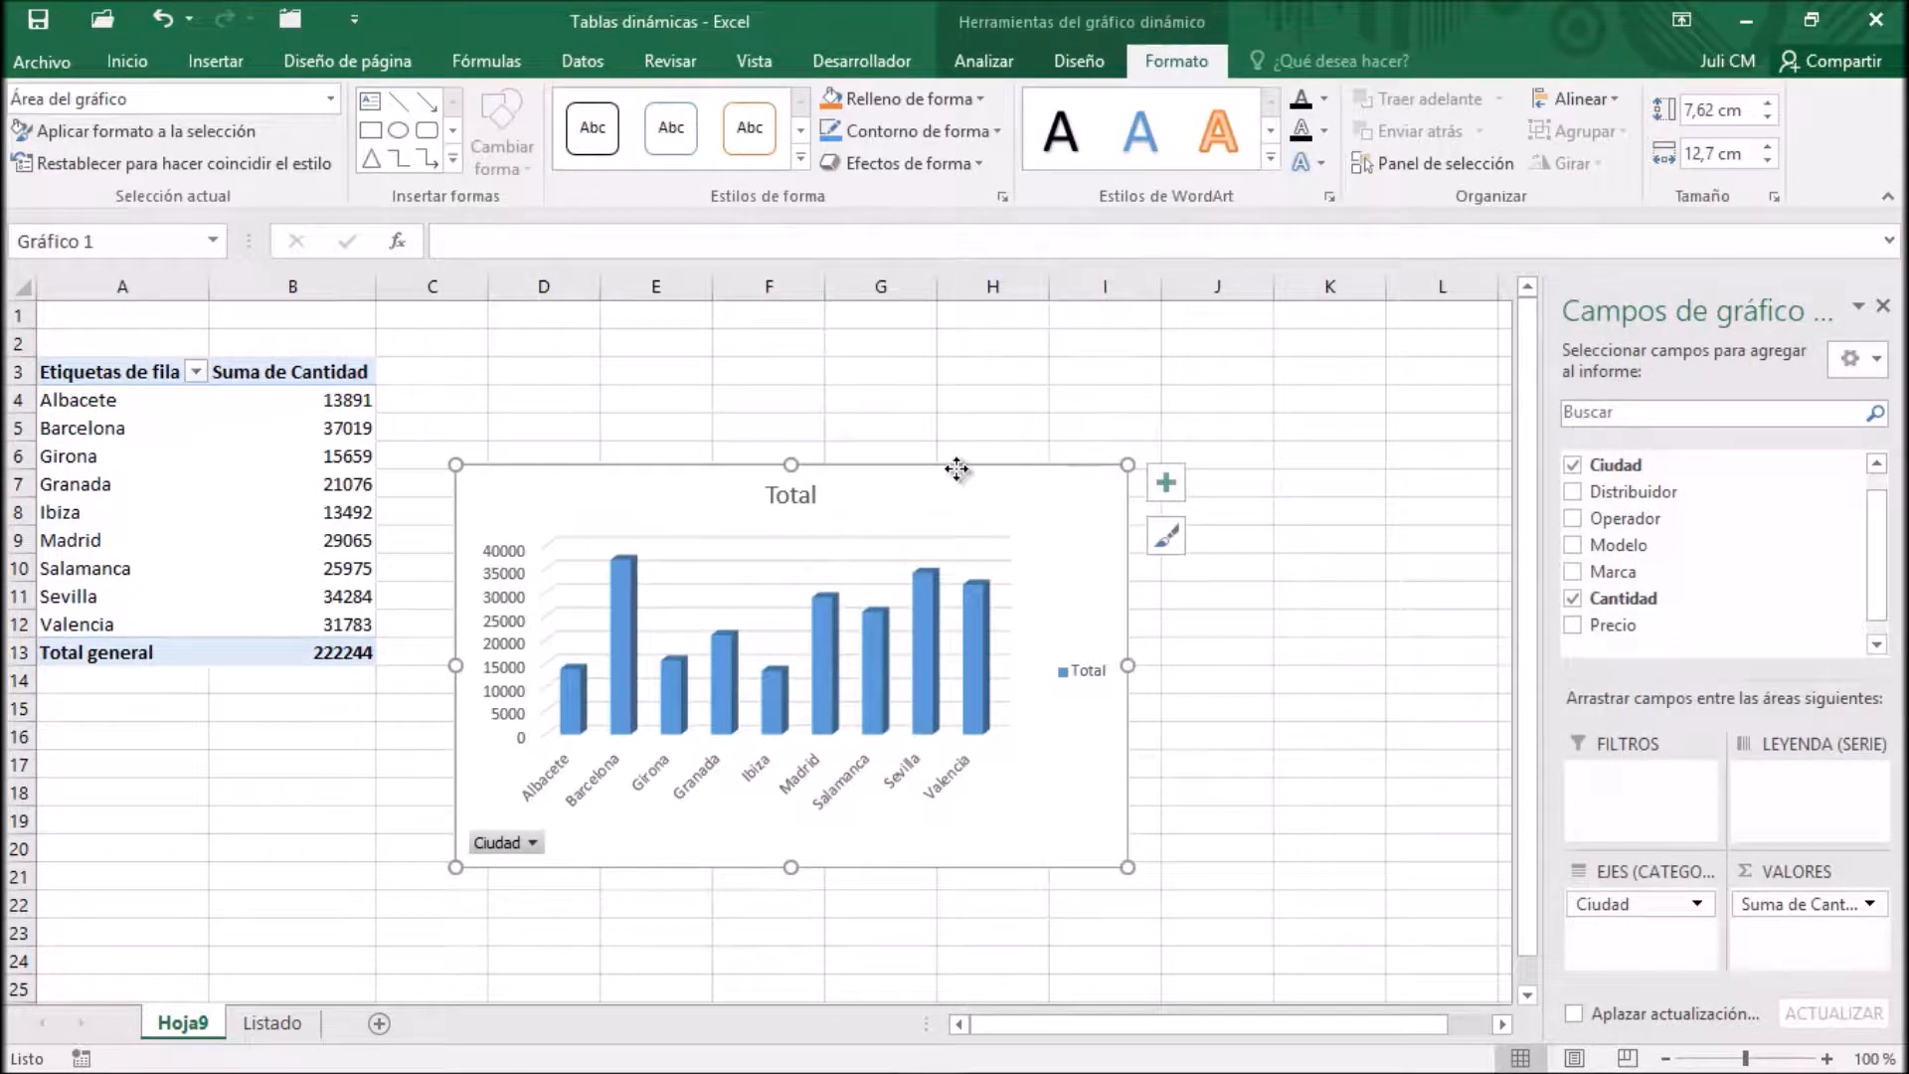
Move the column PivotChart up beside the pivot table and resize it to about 5.86 cm high by 12.63 cm wide
drag(957, 469, 989, 336)
drag(1151, 718, 1091, 640)
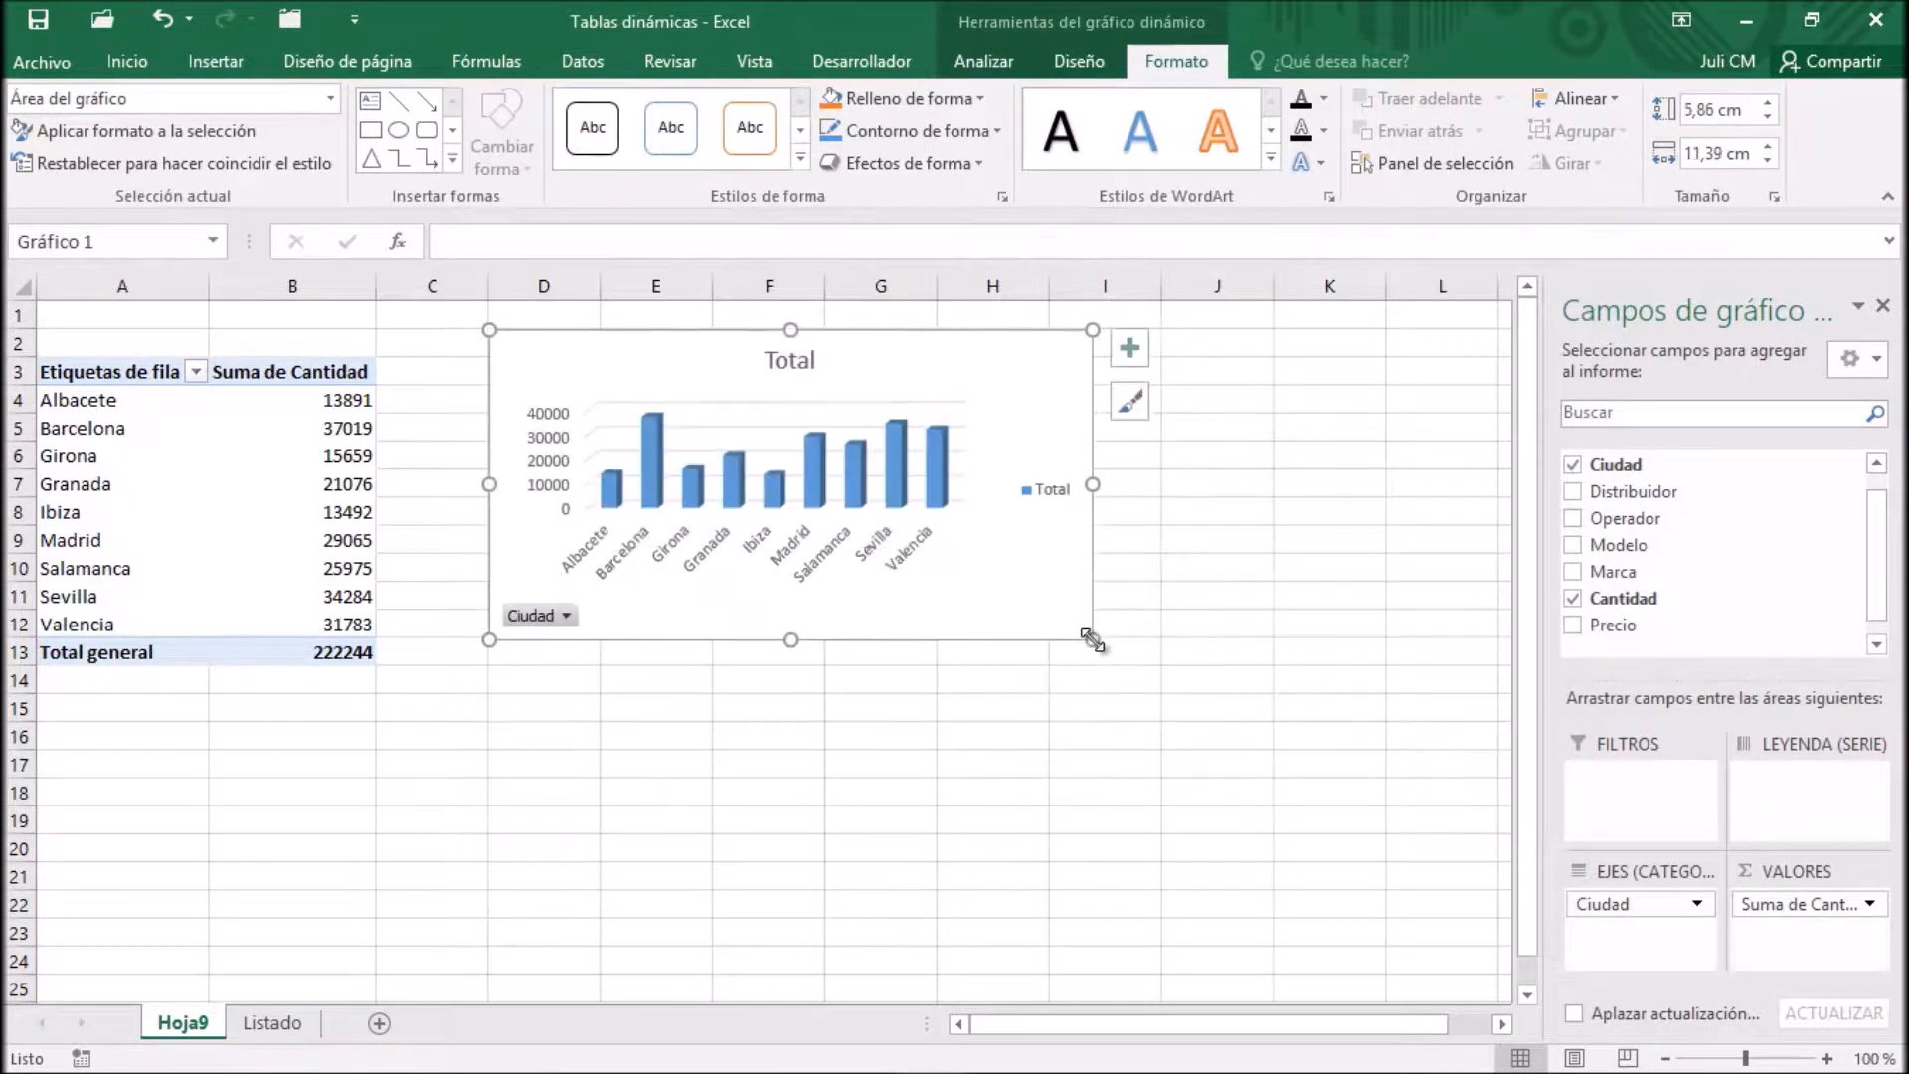
drag(1098, 482, 1158, 485)
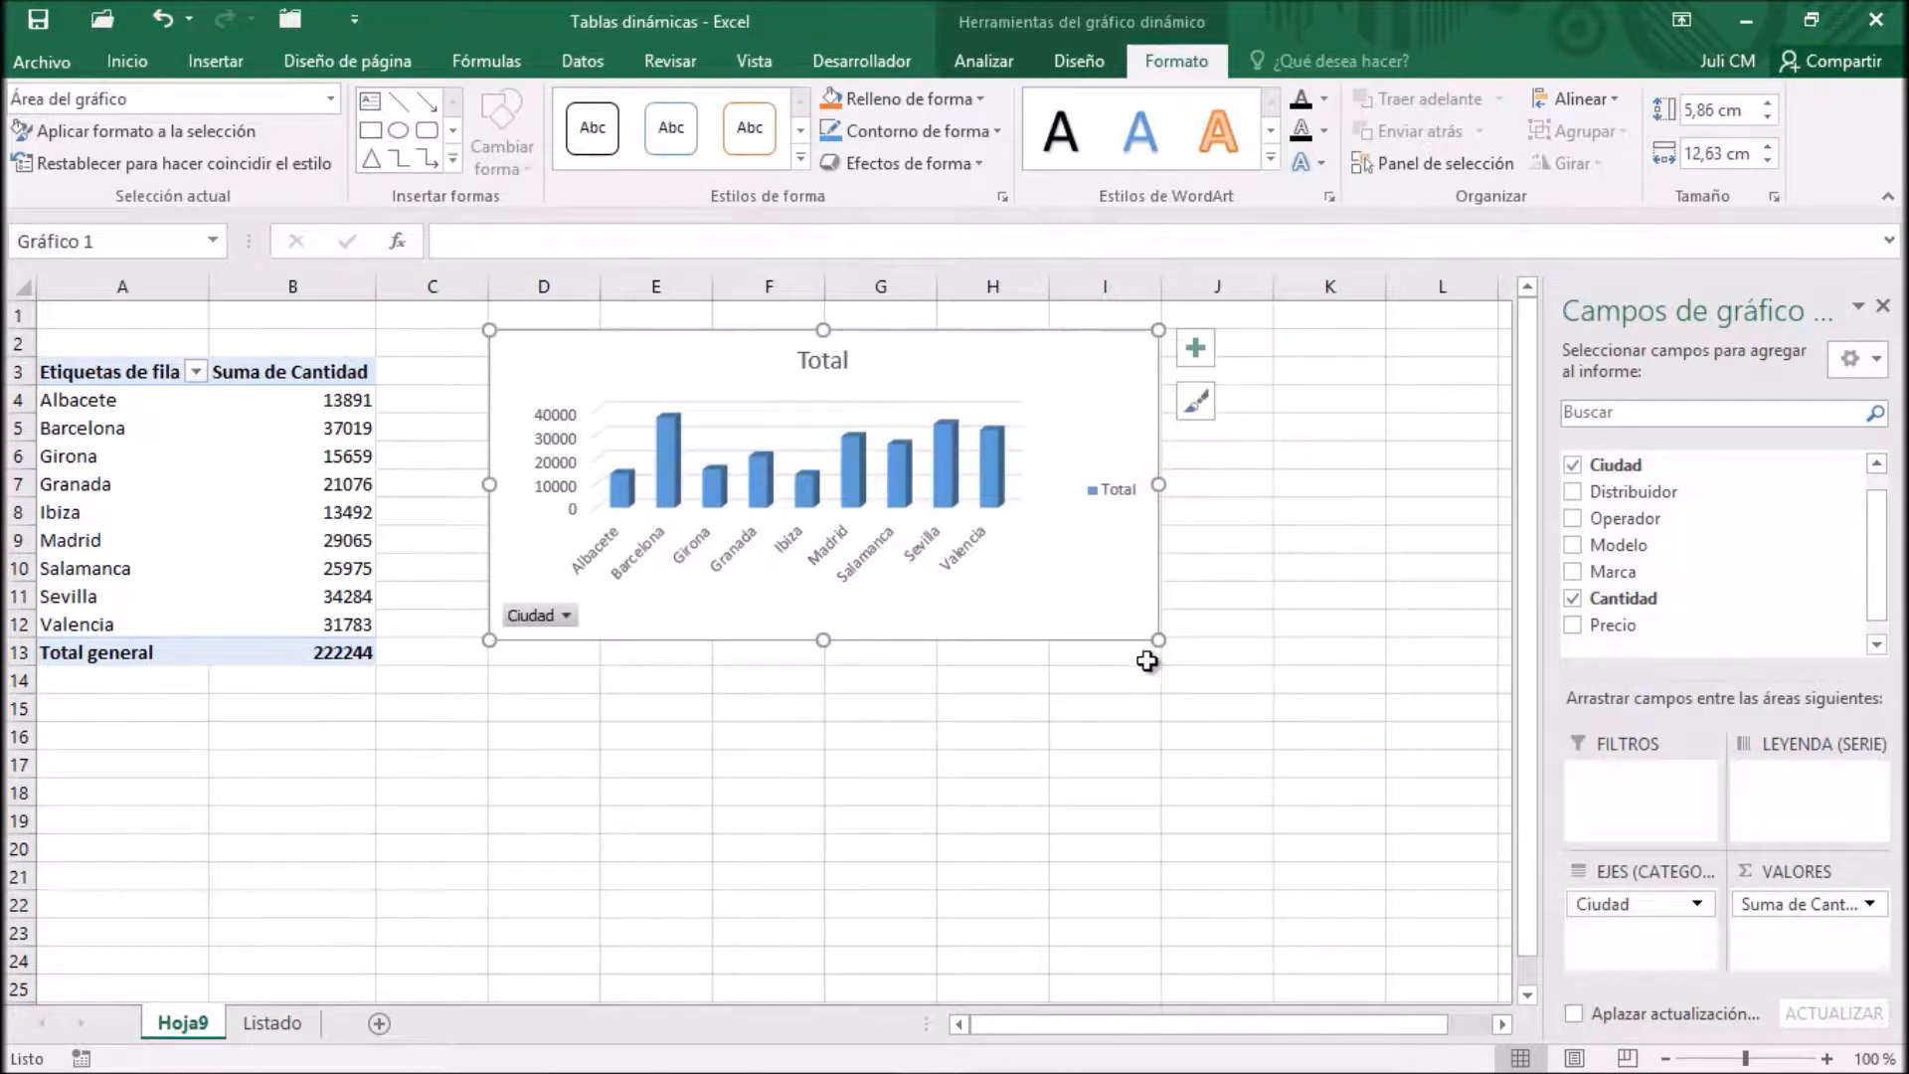
click(379, 406)
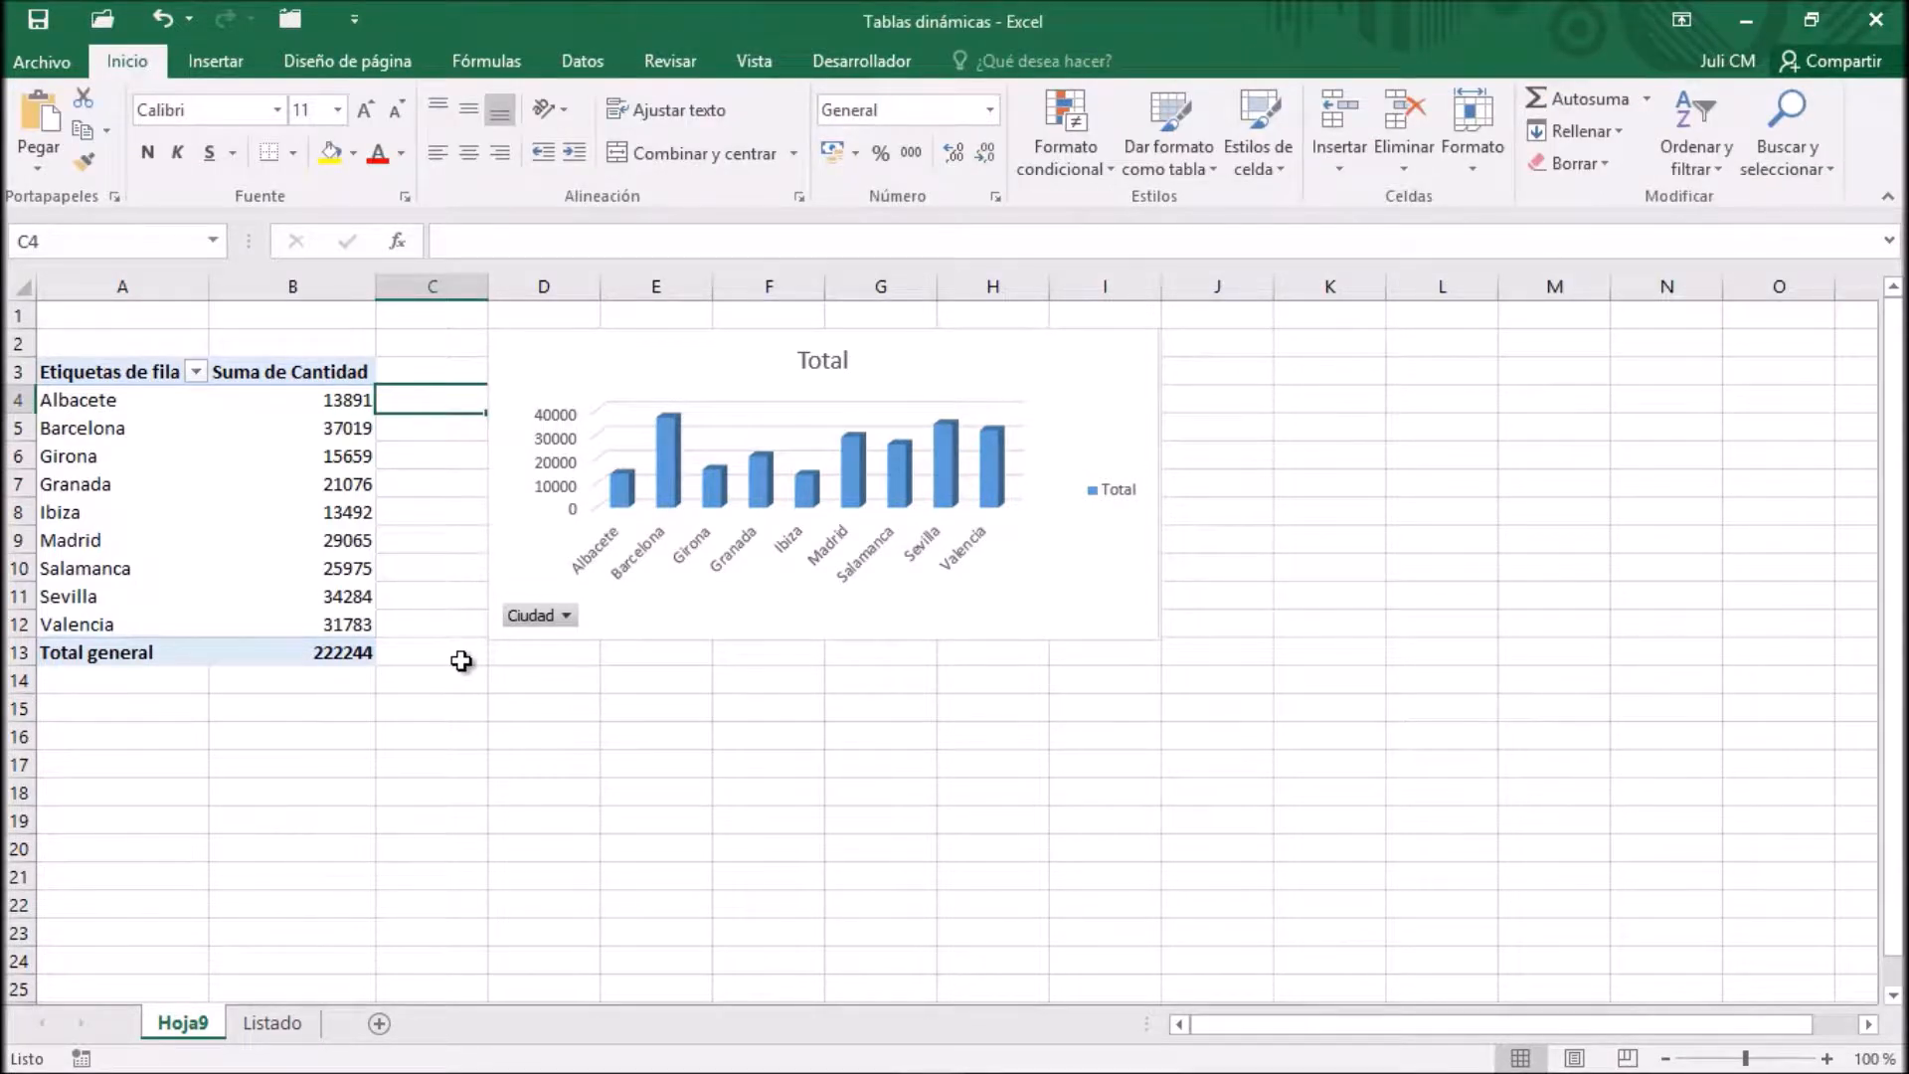
Insert a 3D pie PivotChart based on the same city totals pivot table
click(182, 438)
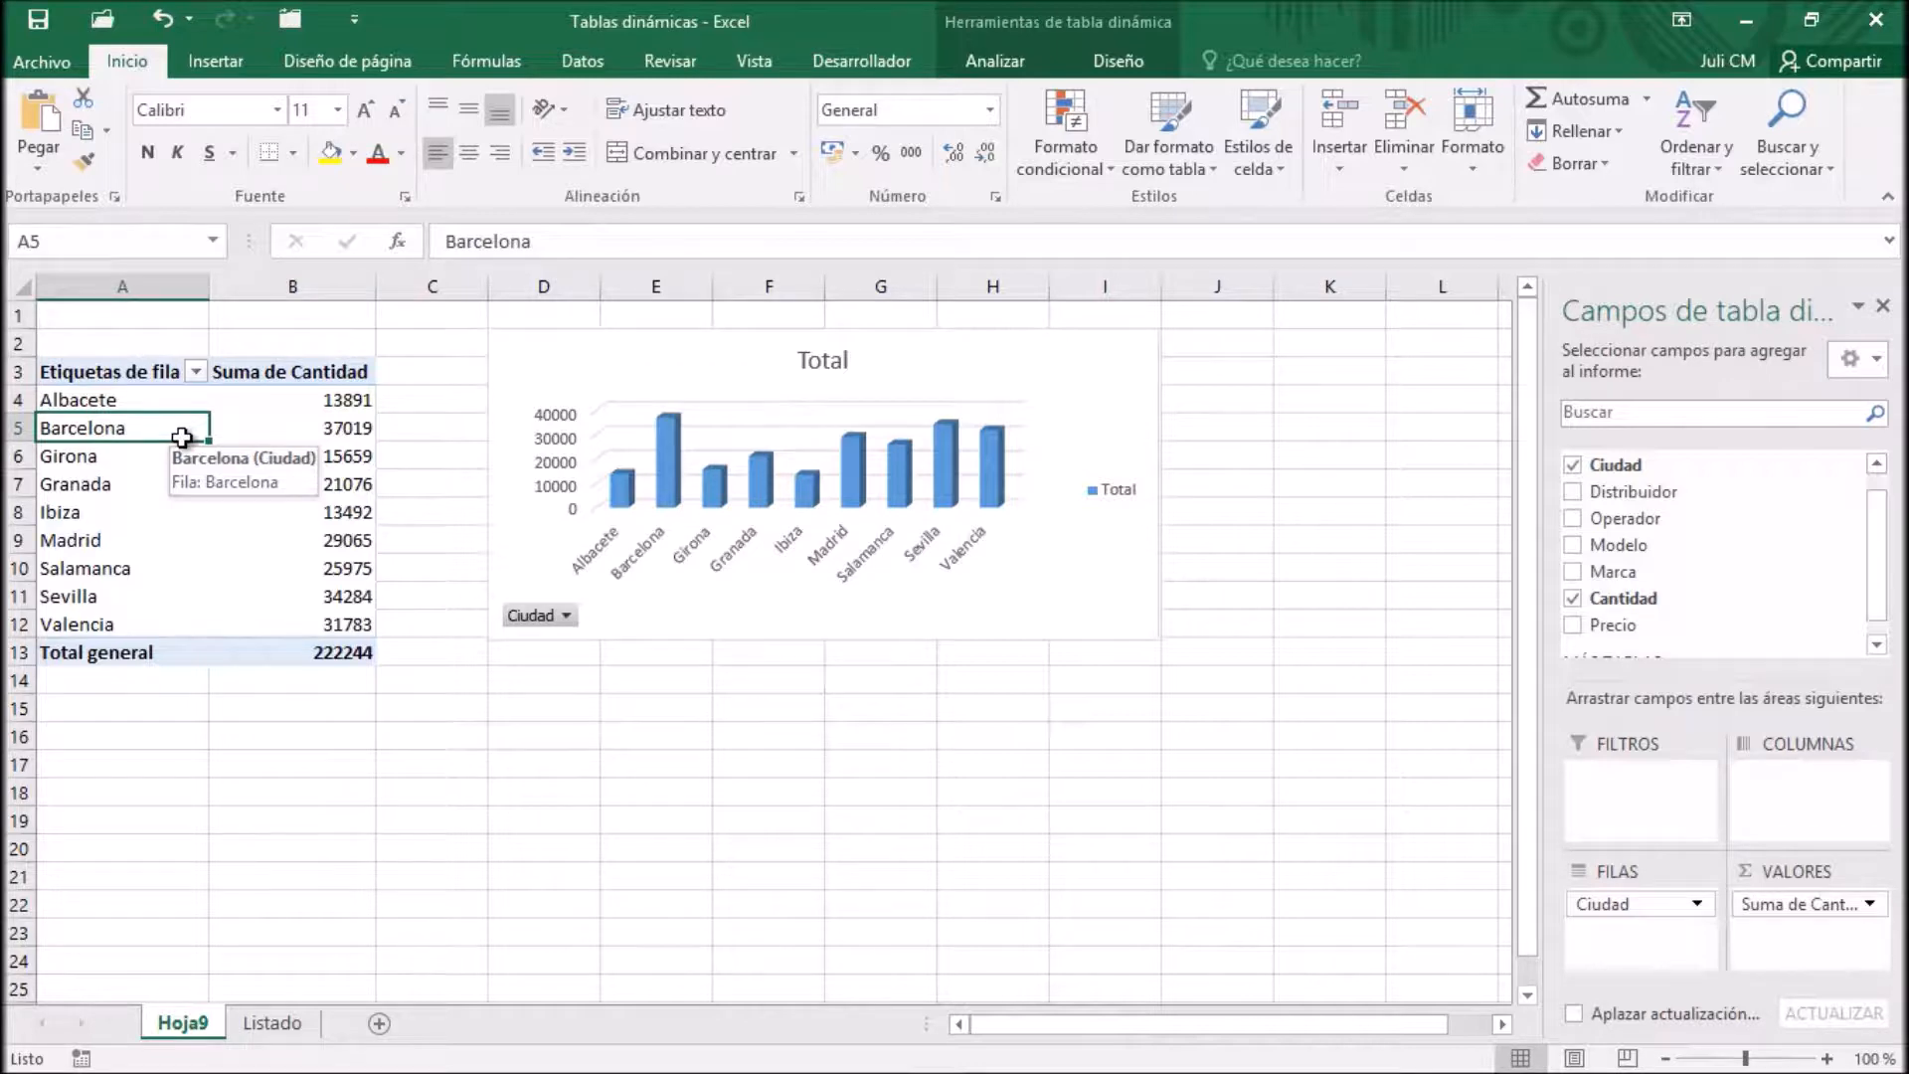
click(1013, 69)
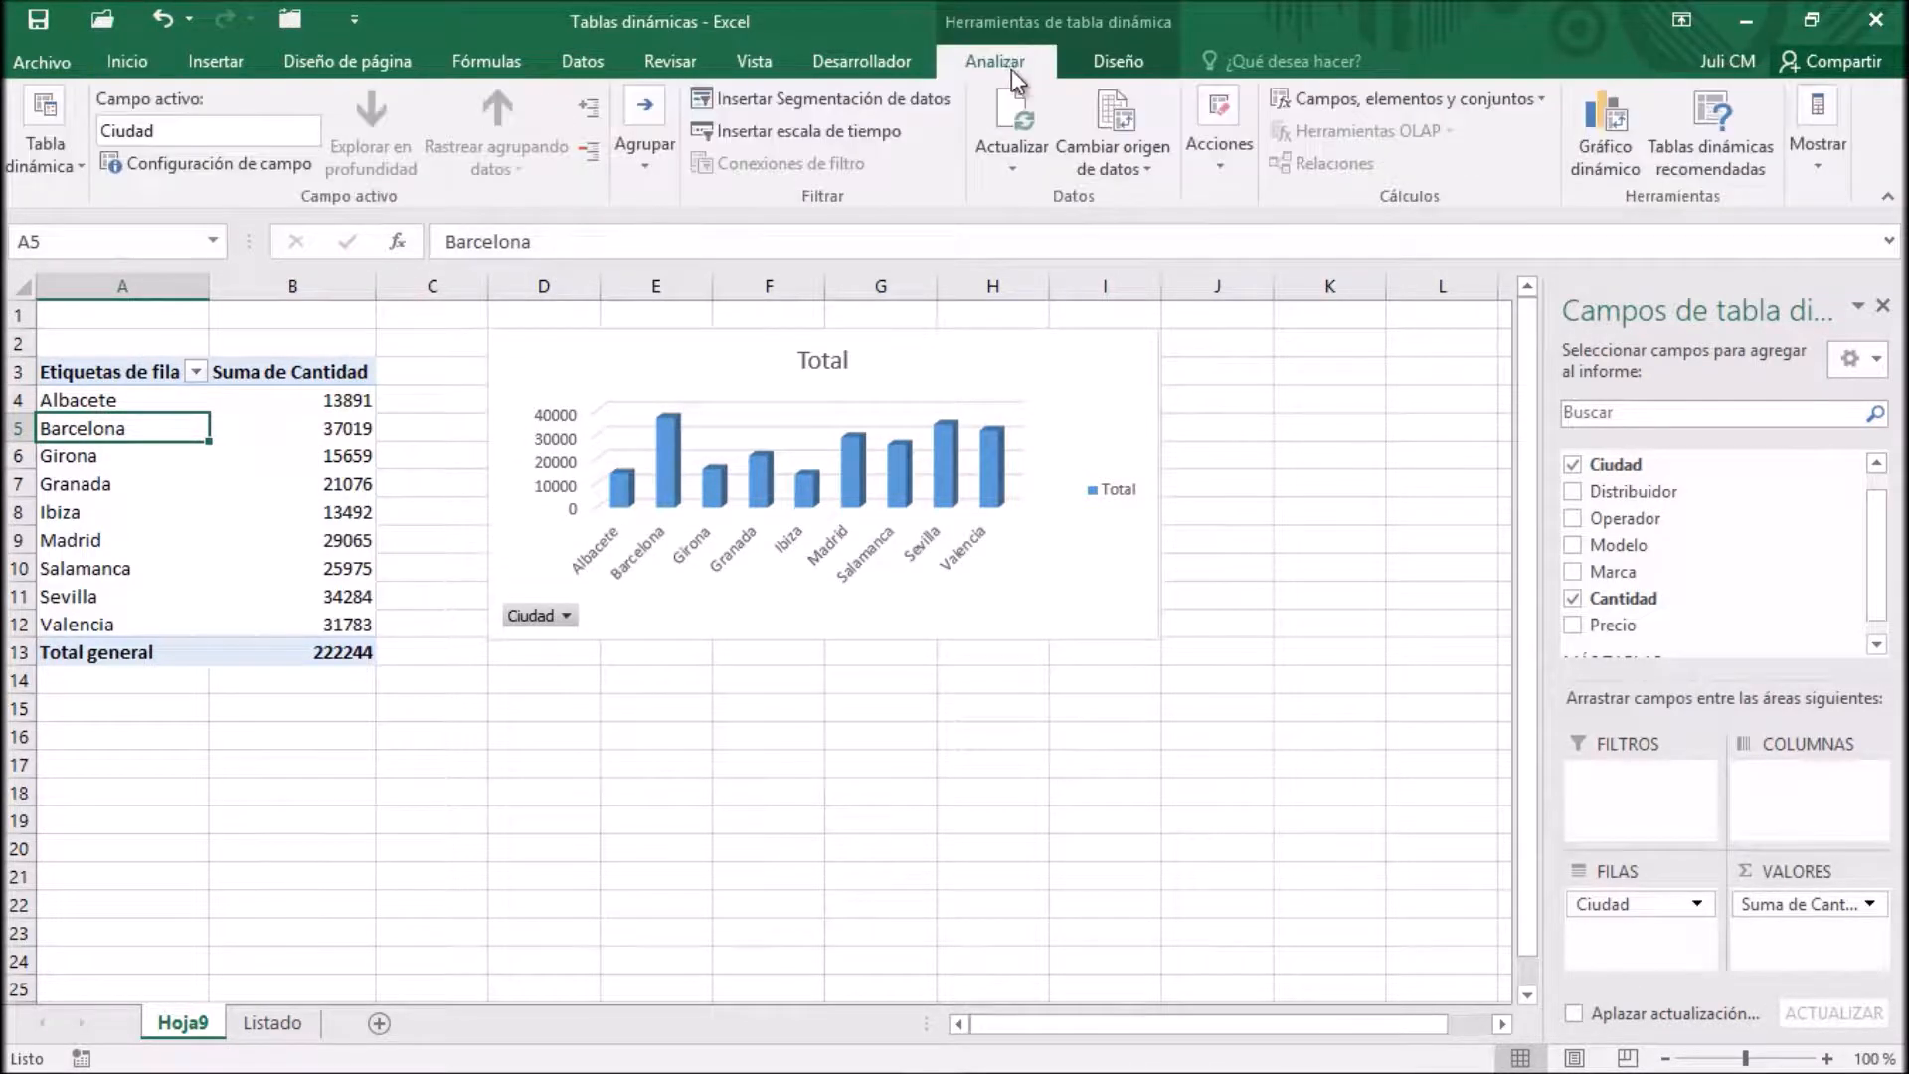
click(1607, 145)
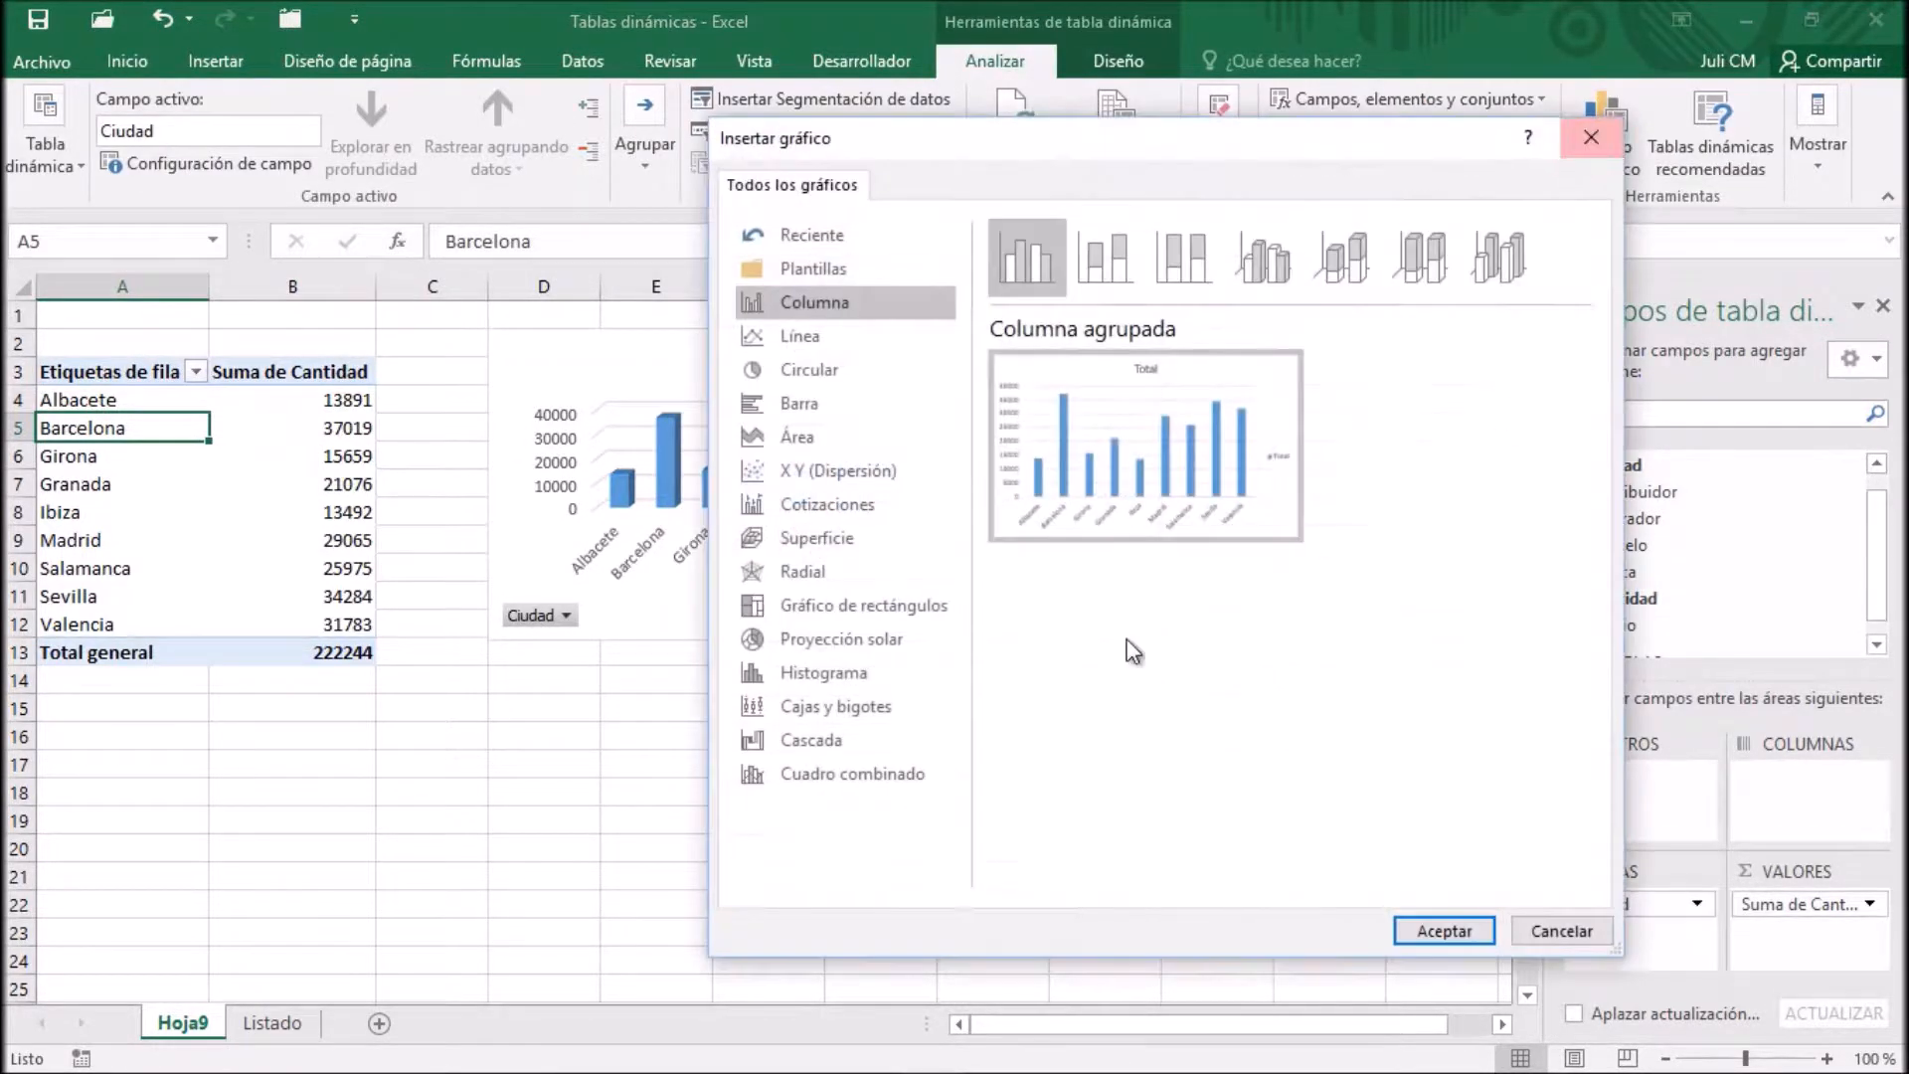
click(809, 369)
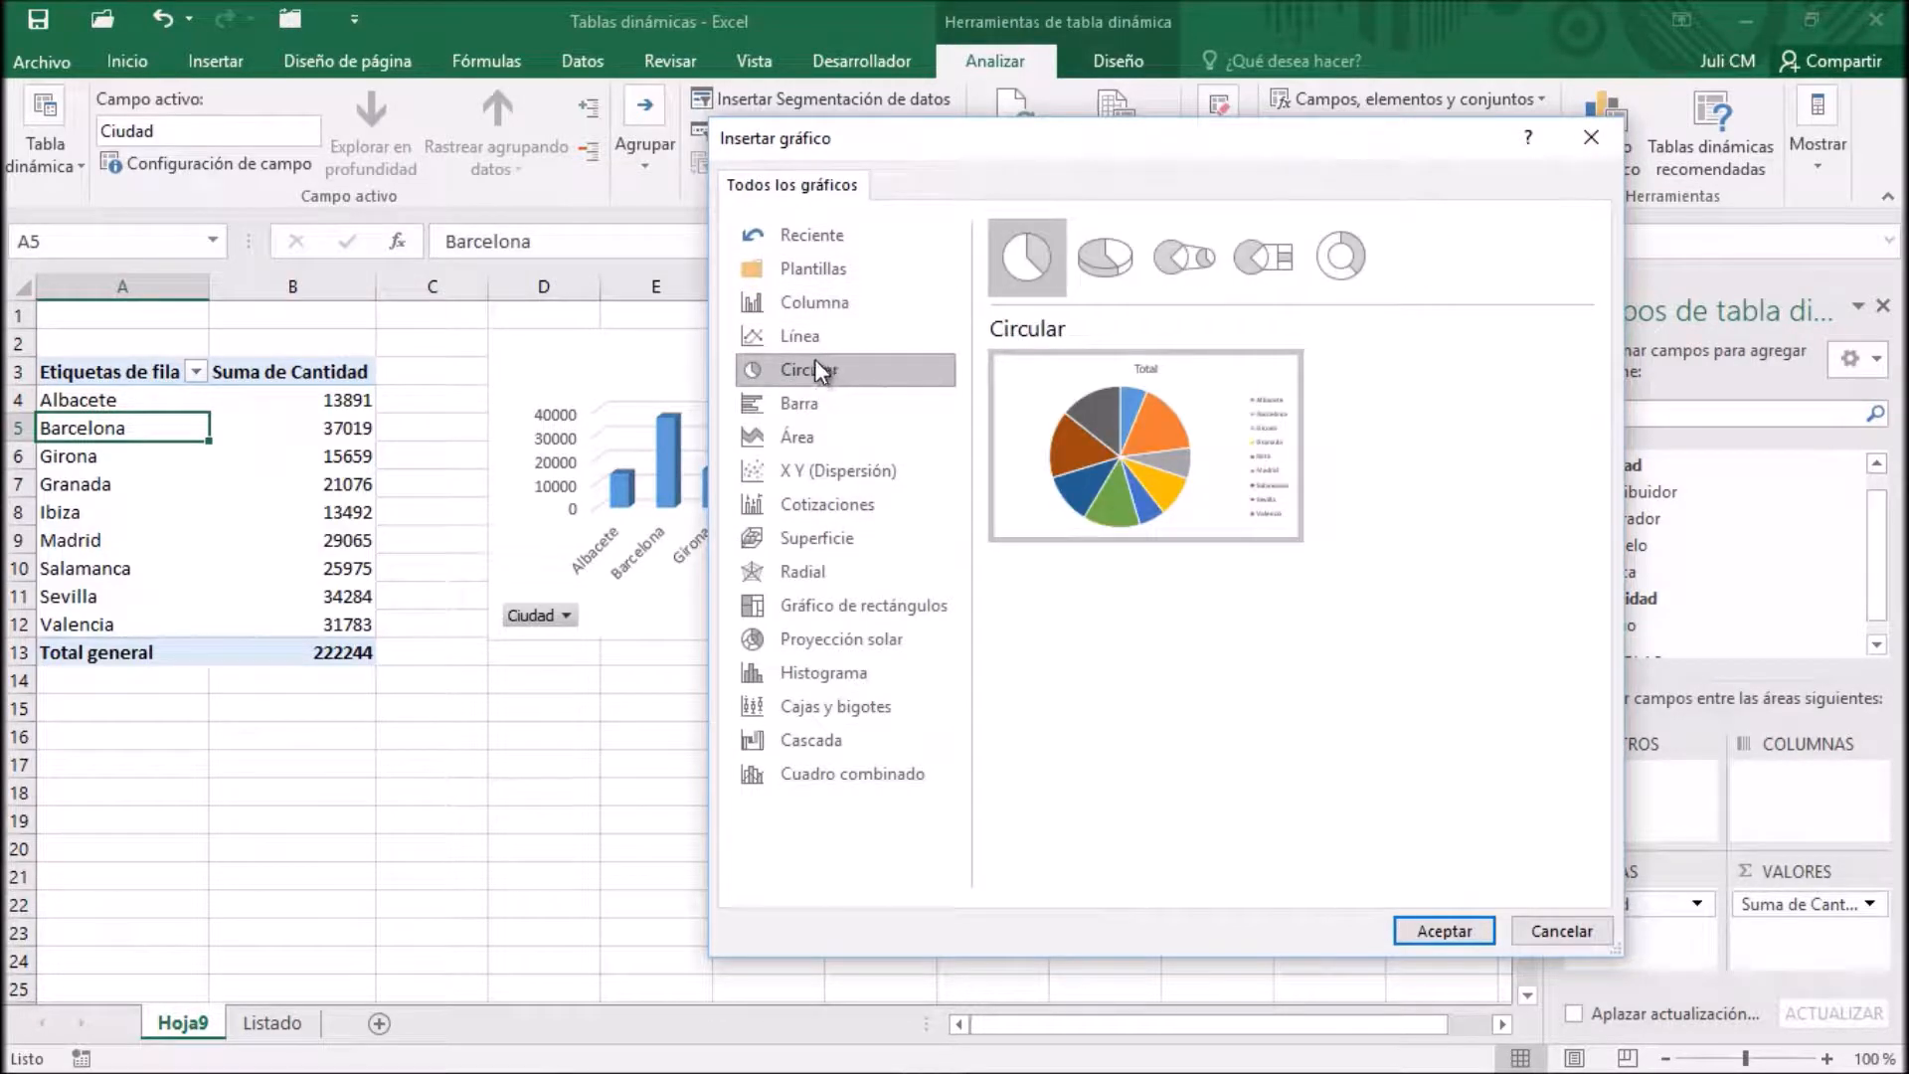
click(1104, 259)
click(1436, 925)
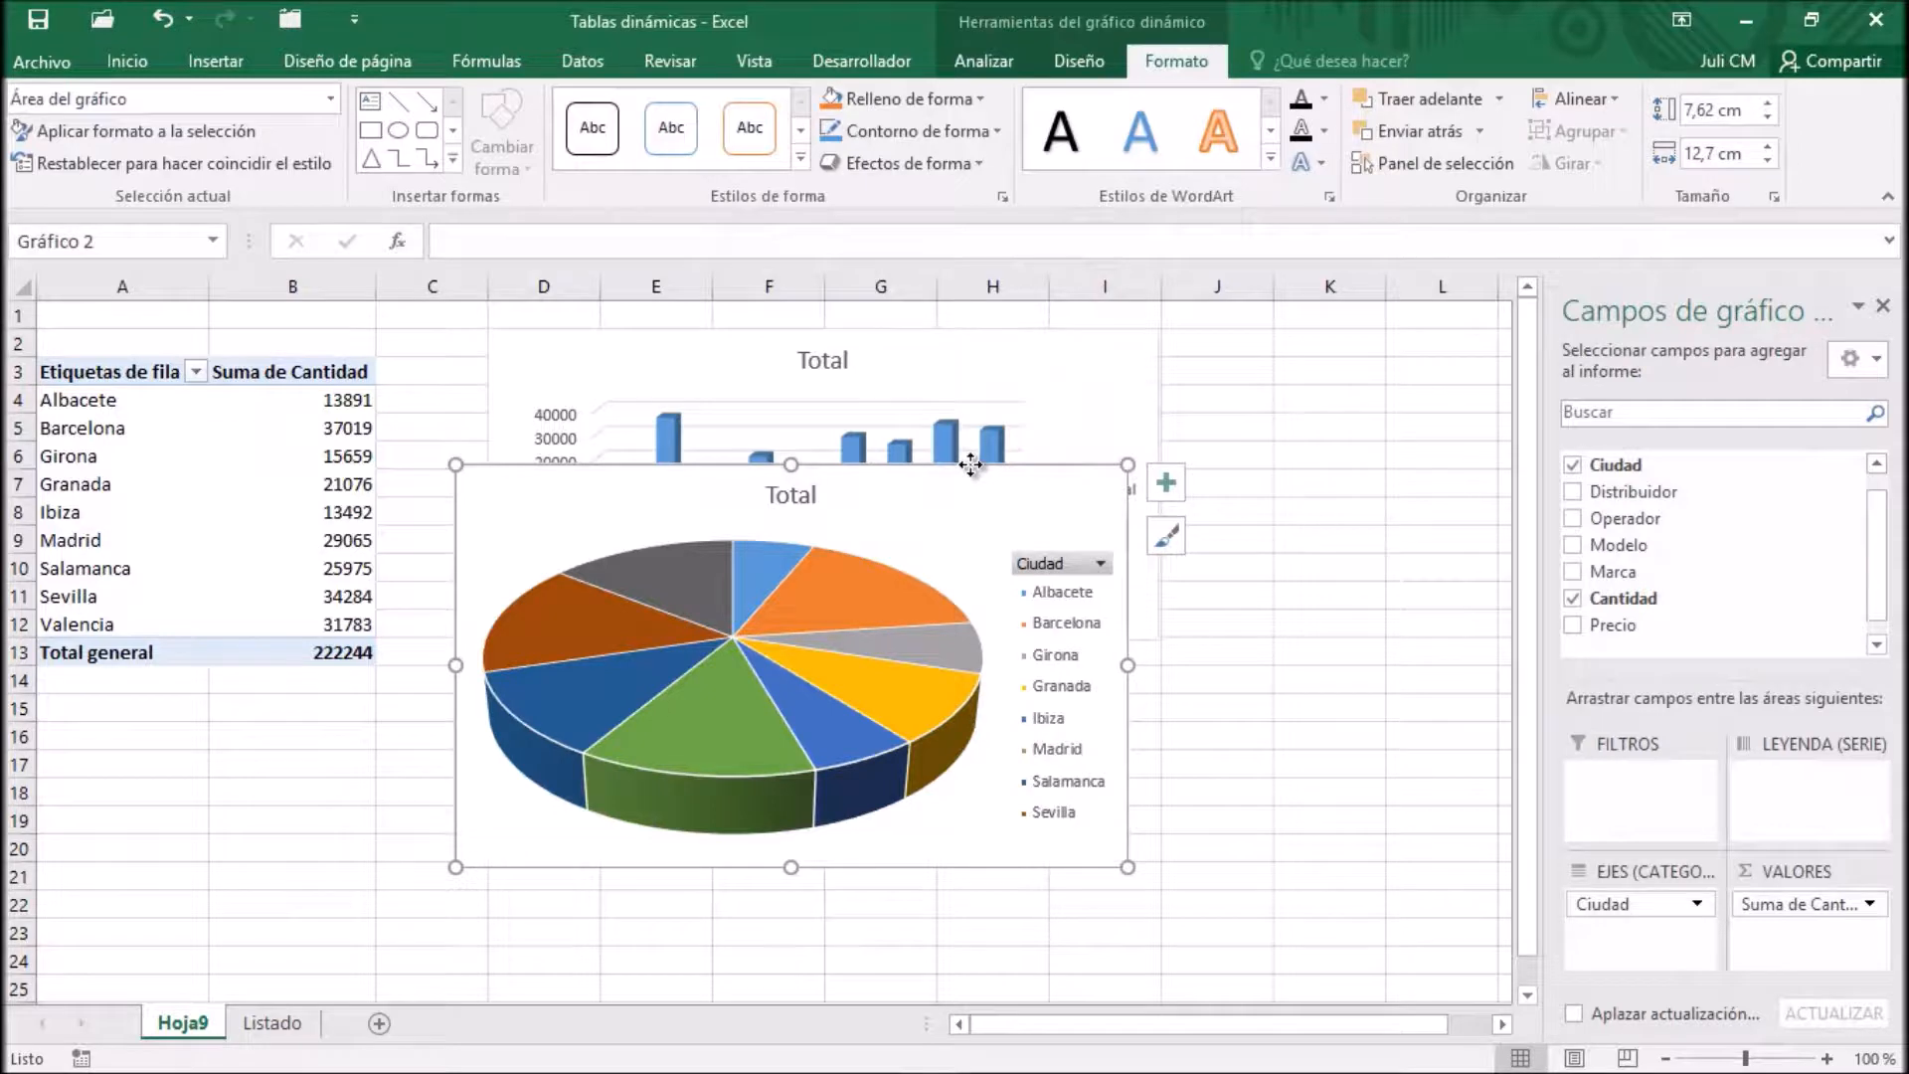
Place the pie chart directly below the column chart and resize it to about 6.05 cm high by 12.62 cm wide
drag(971, 464, 990, 604)
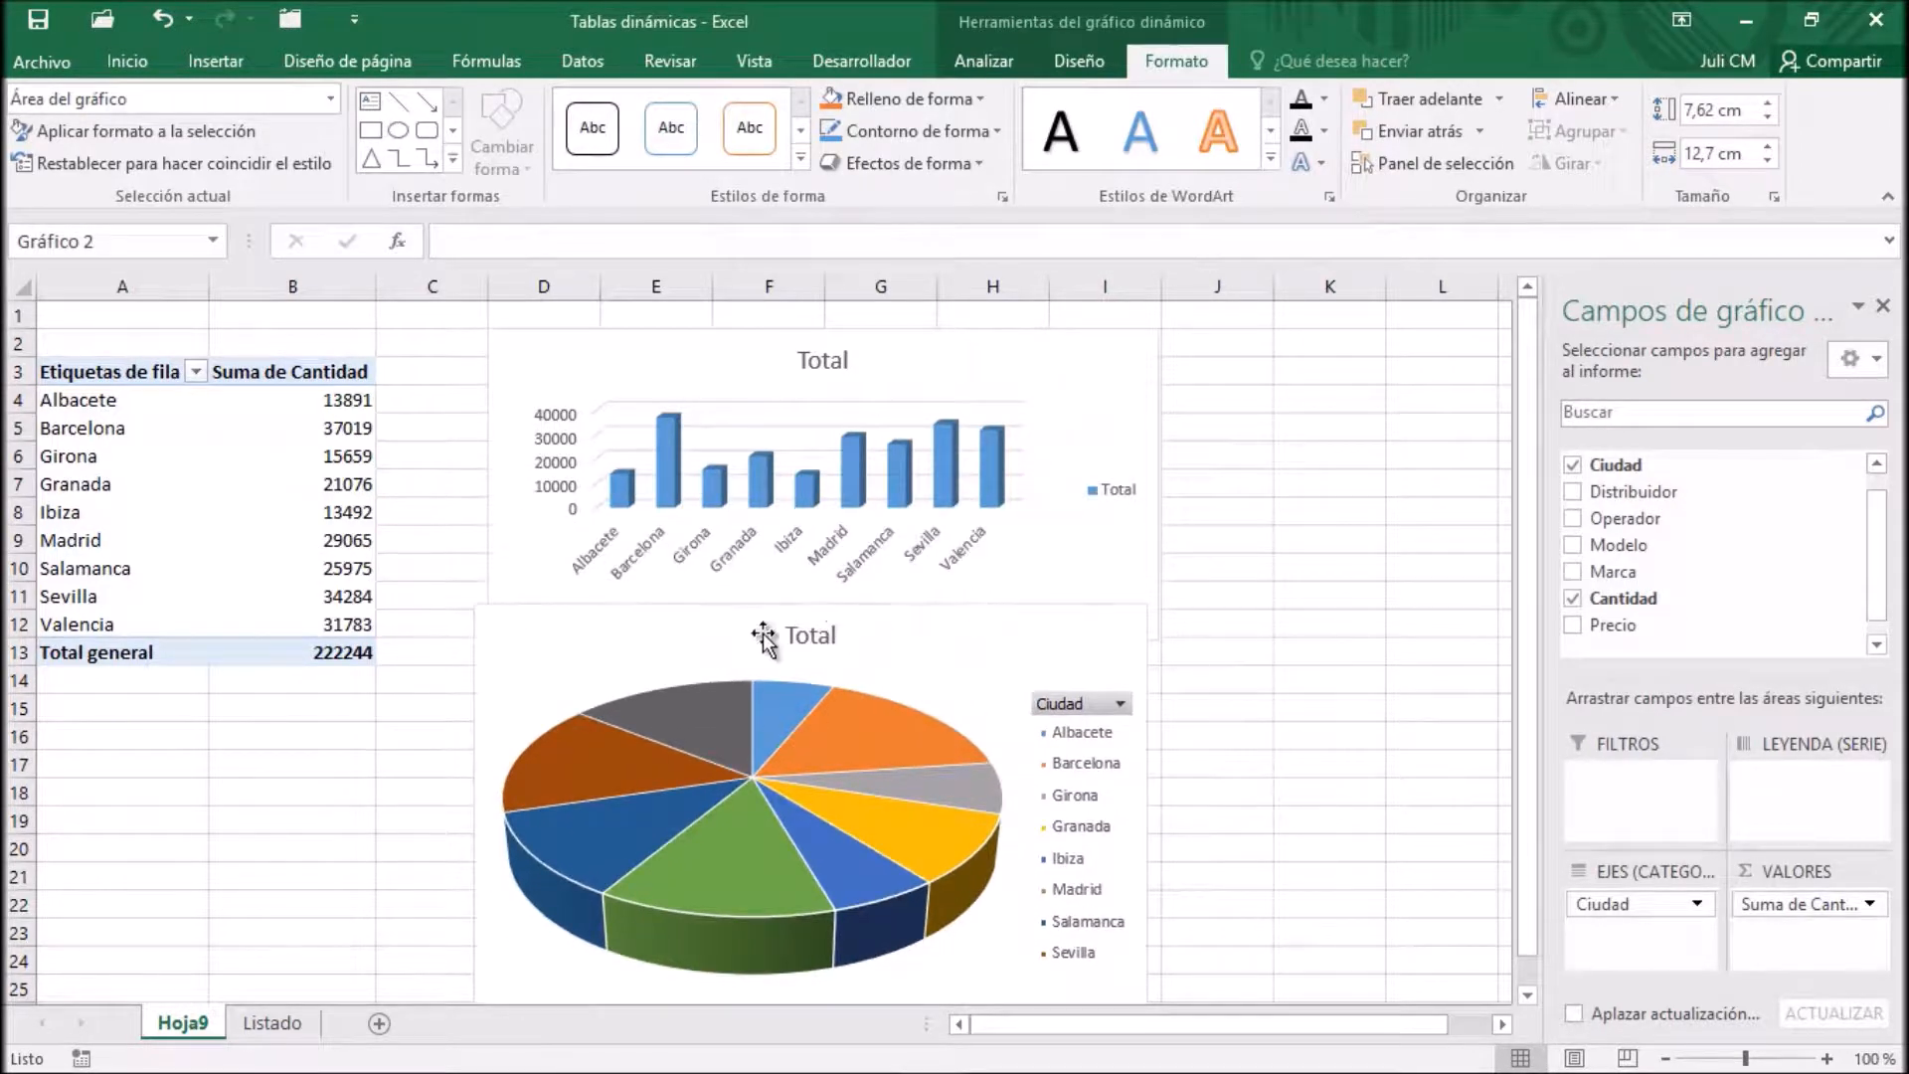
drag(476, 605, 567, 689)
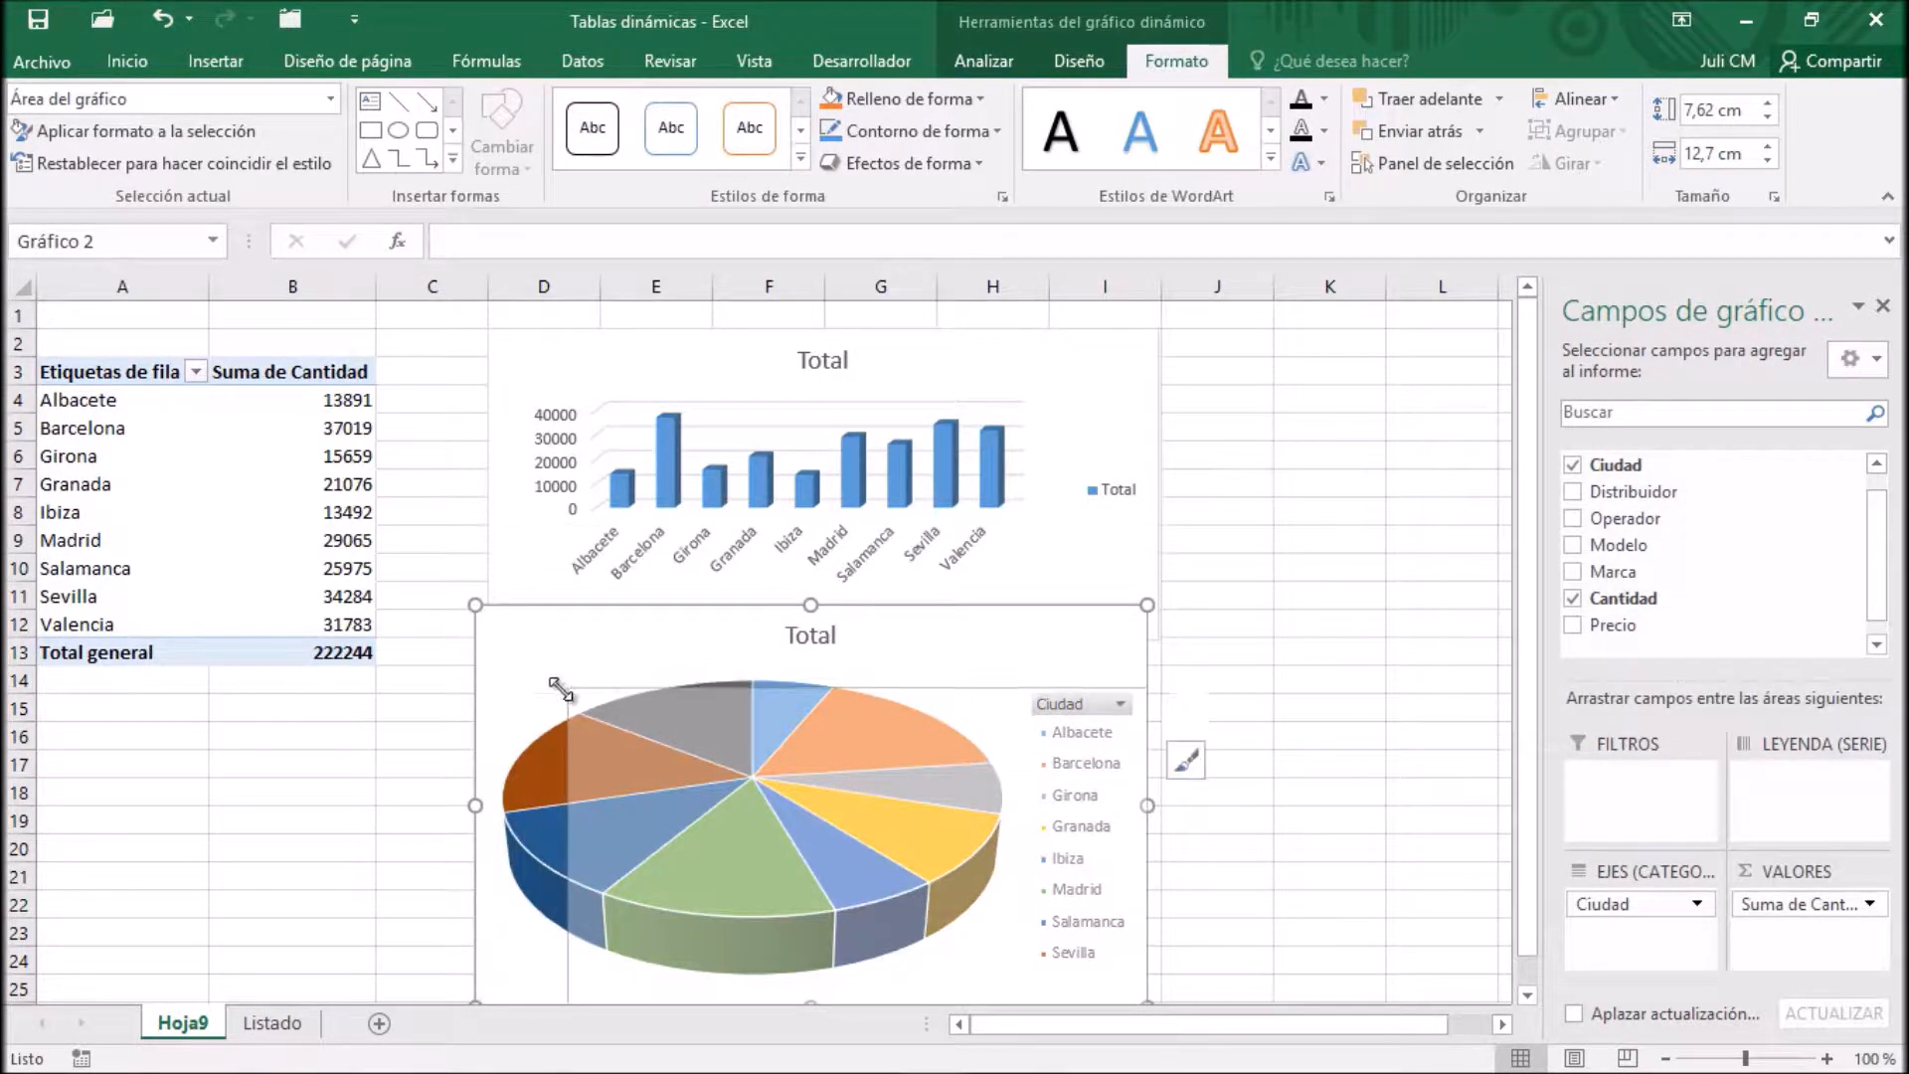
drag(1137, 711, 1042, 693)
drag(1072, 821, 1162, 830)
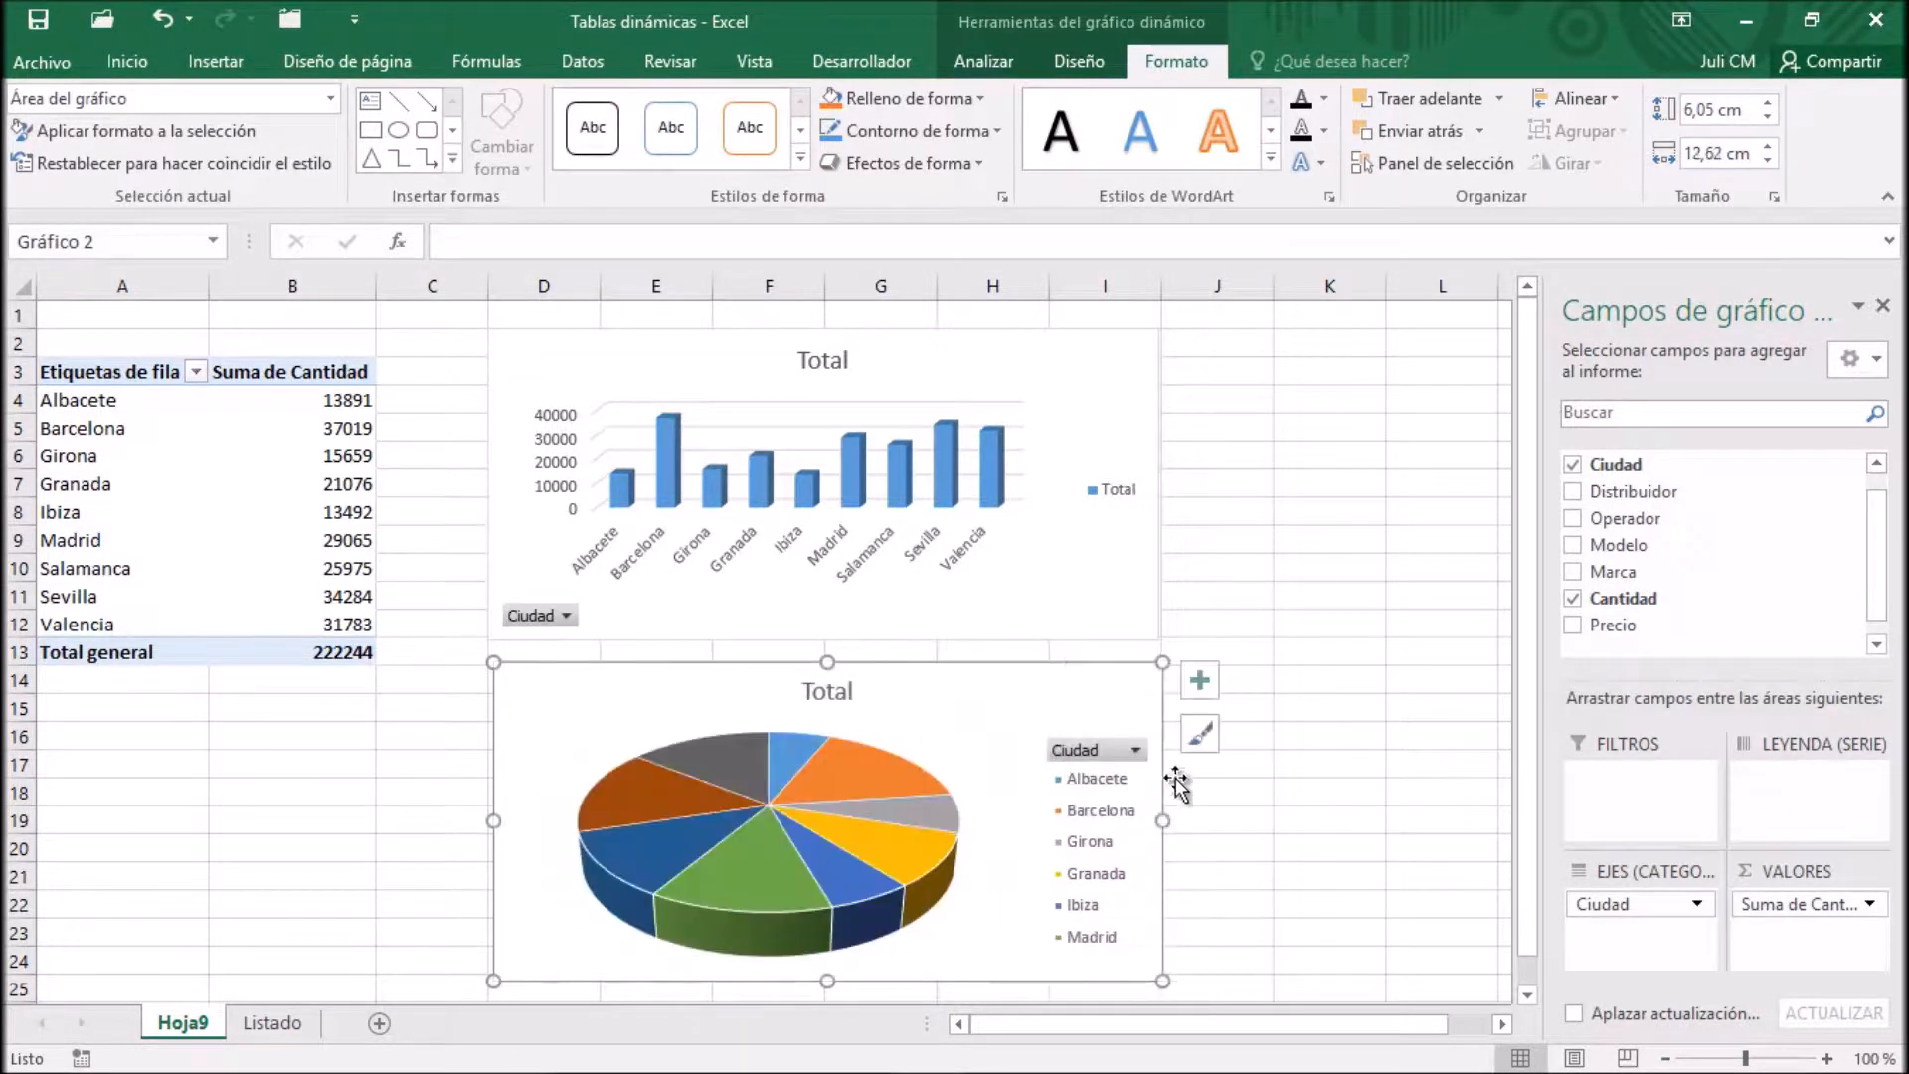
click(1251, 420)
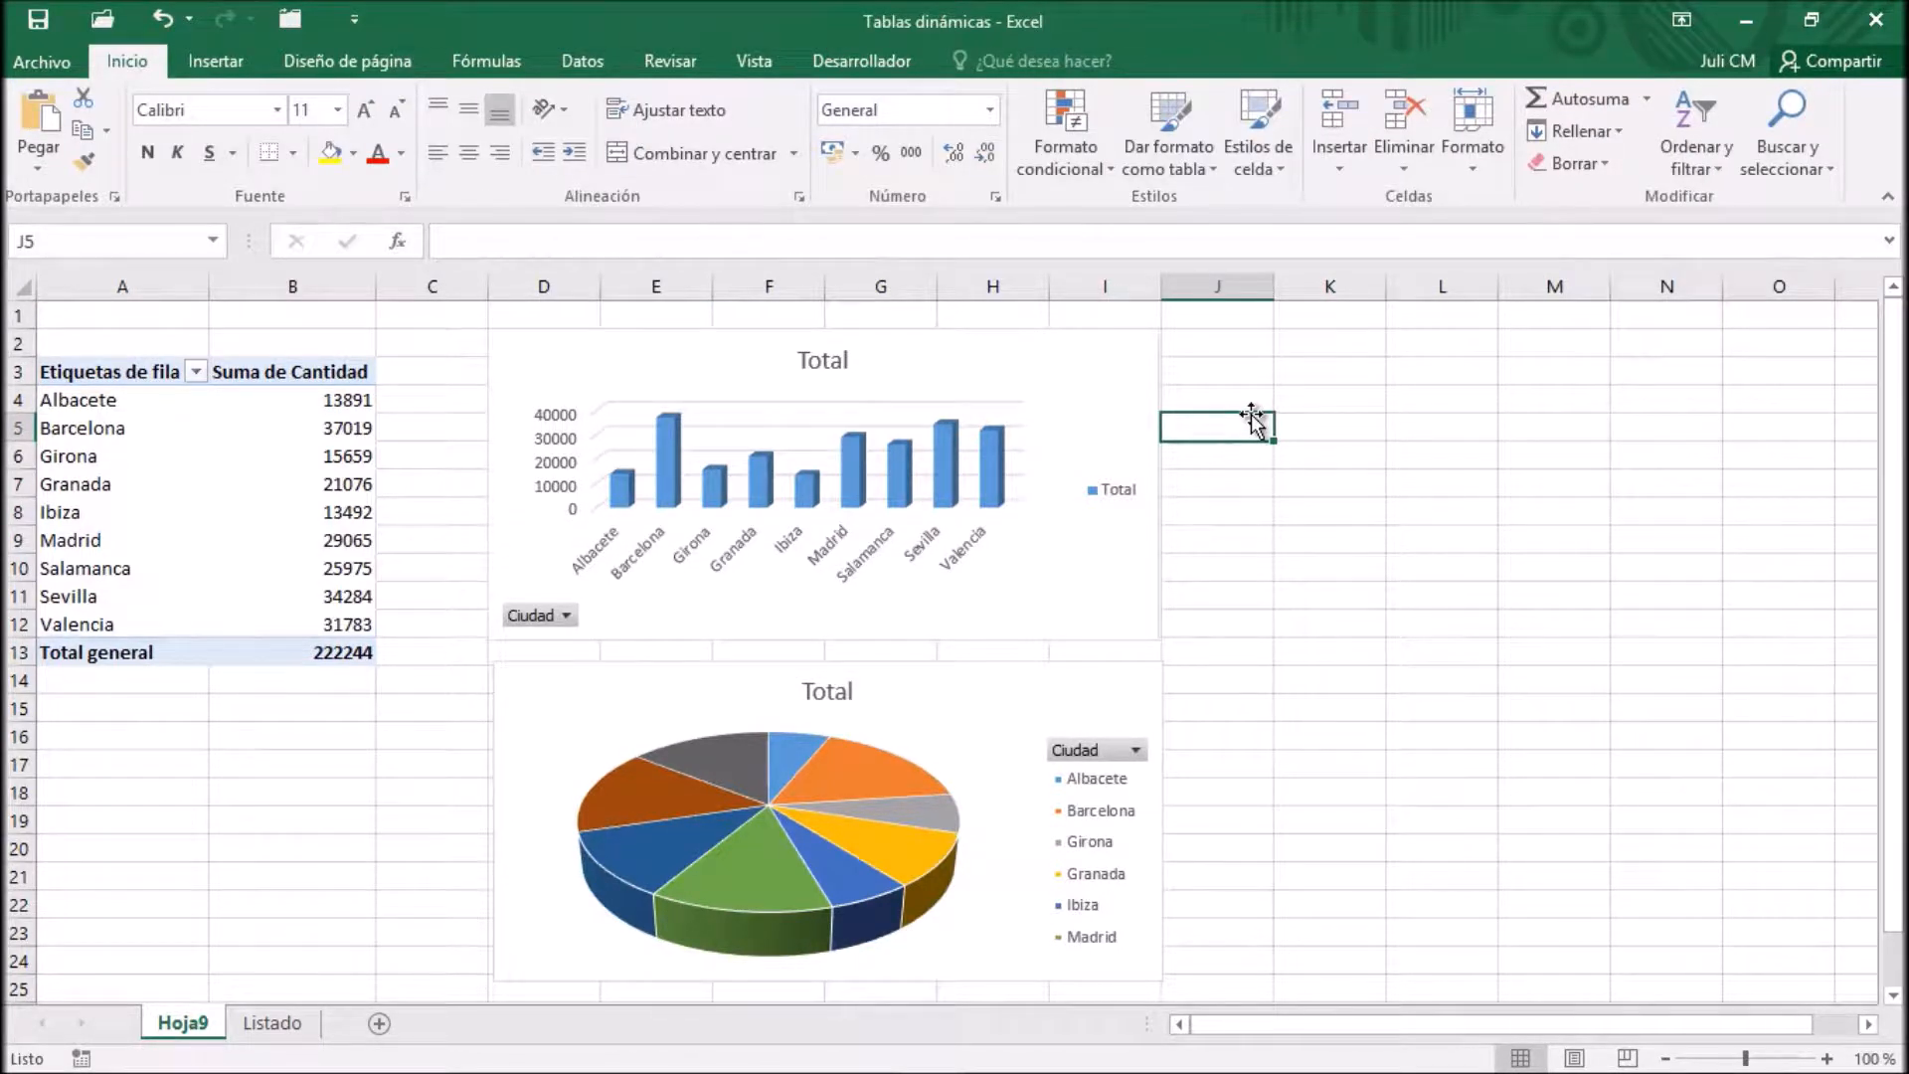
click(1227, 602)
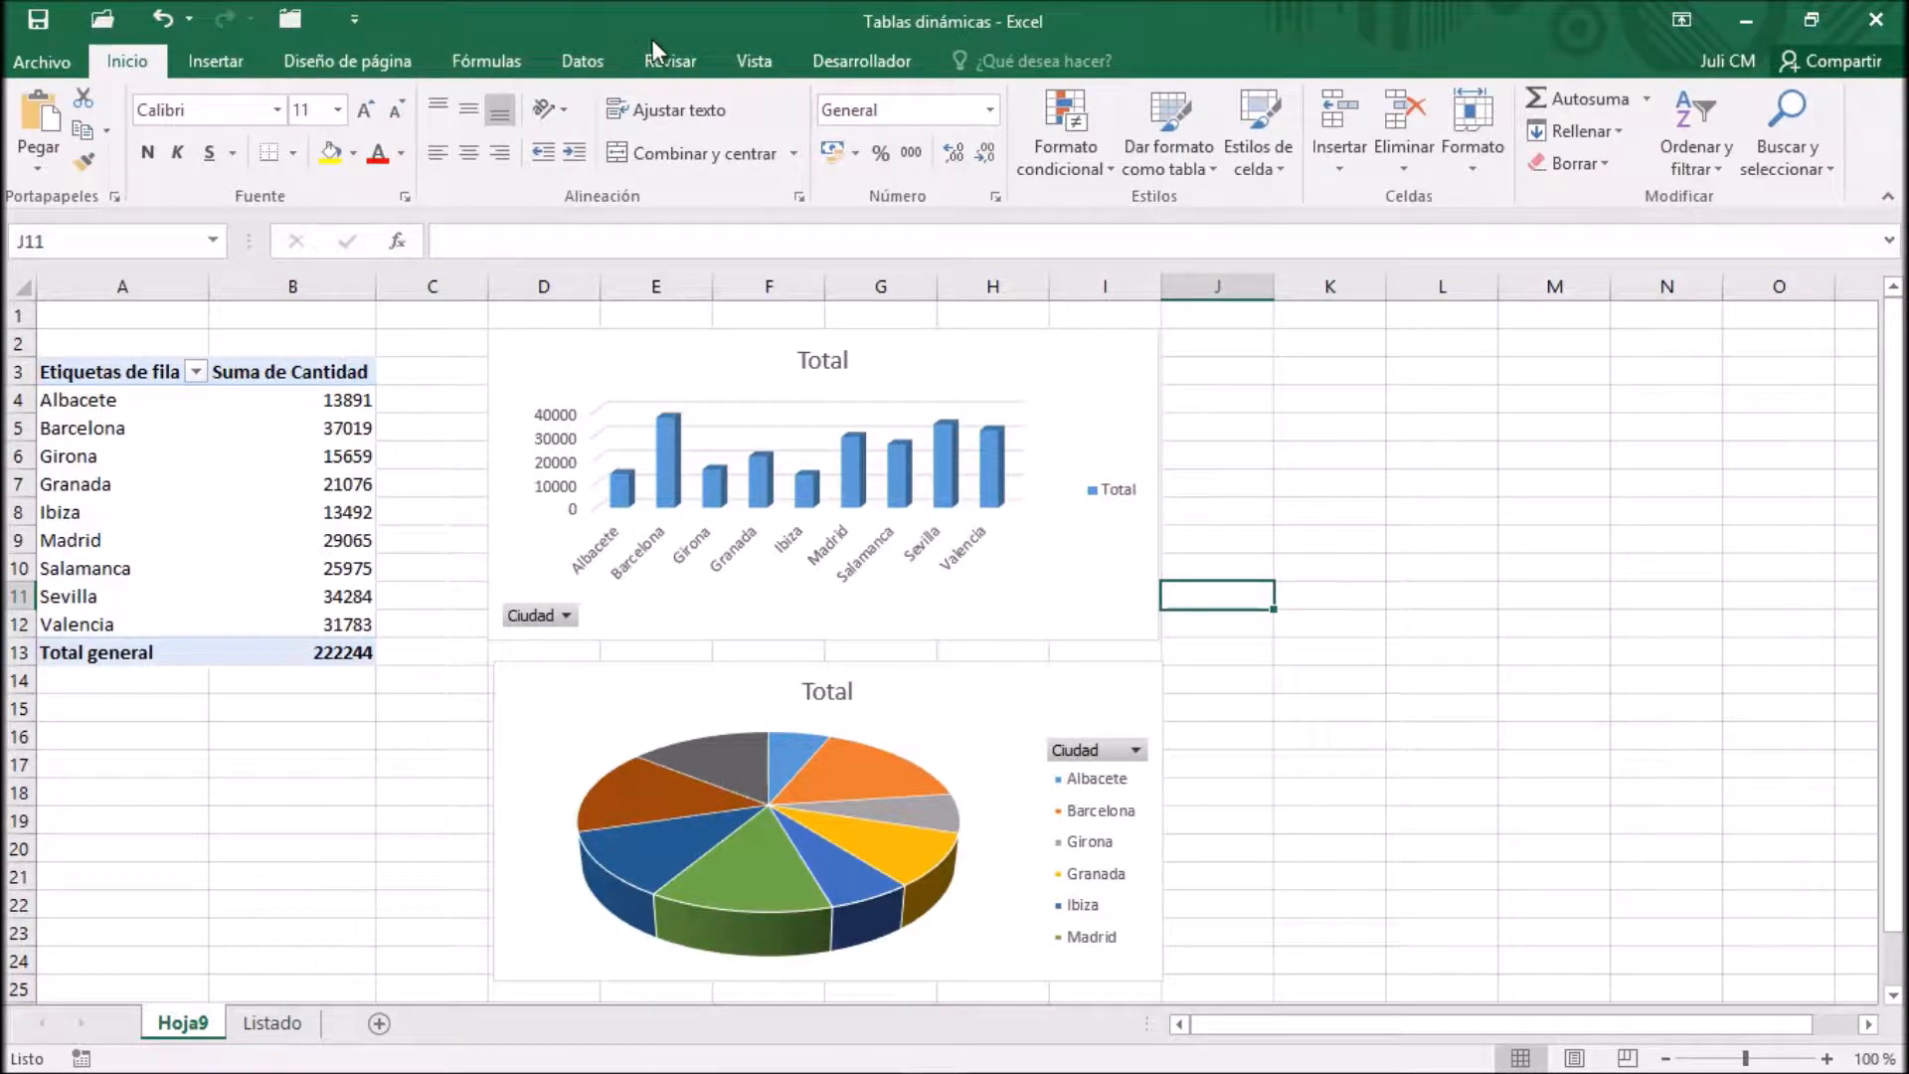
Examine the analysis and design tools for the pivot table, and the analysis, design and format tools for the column PivotChart
click(183, 510)
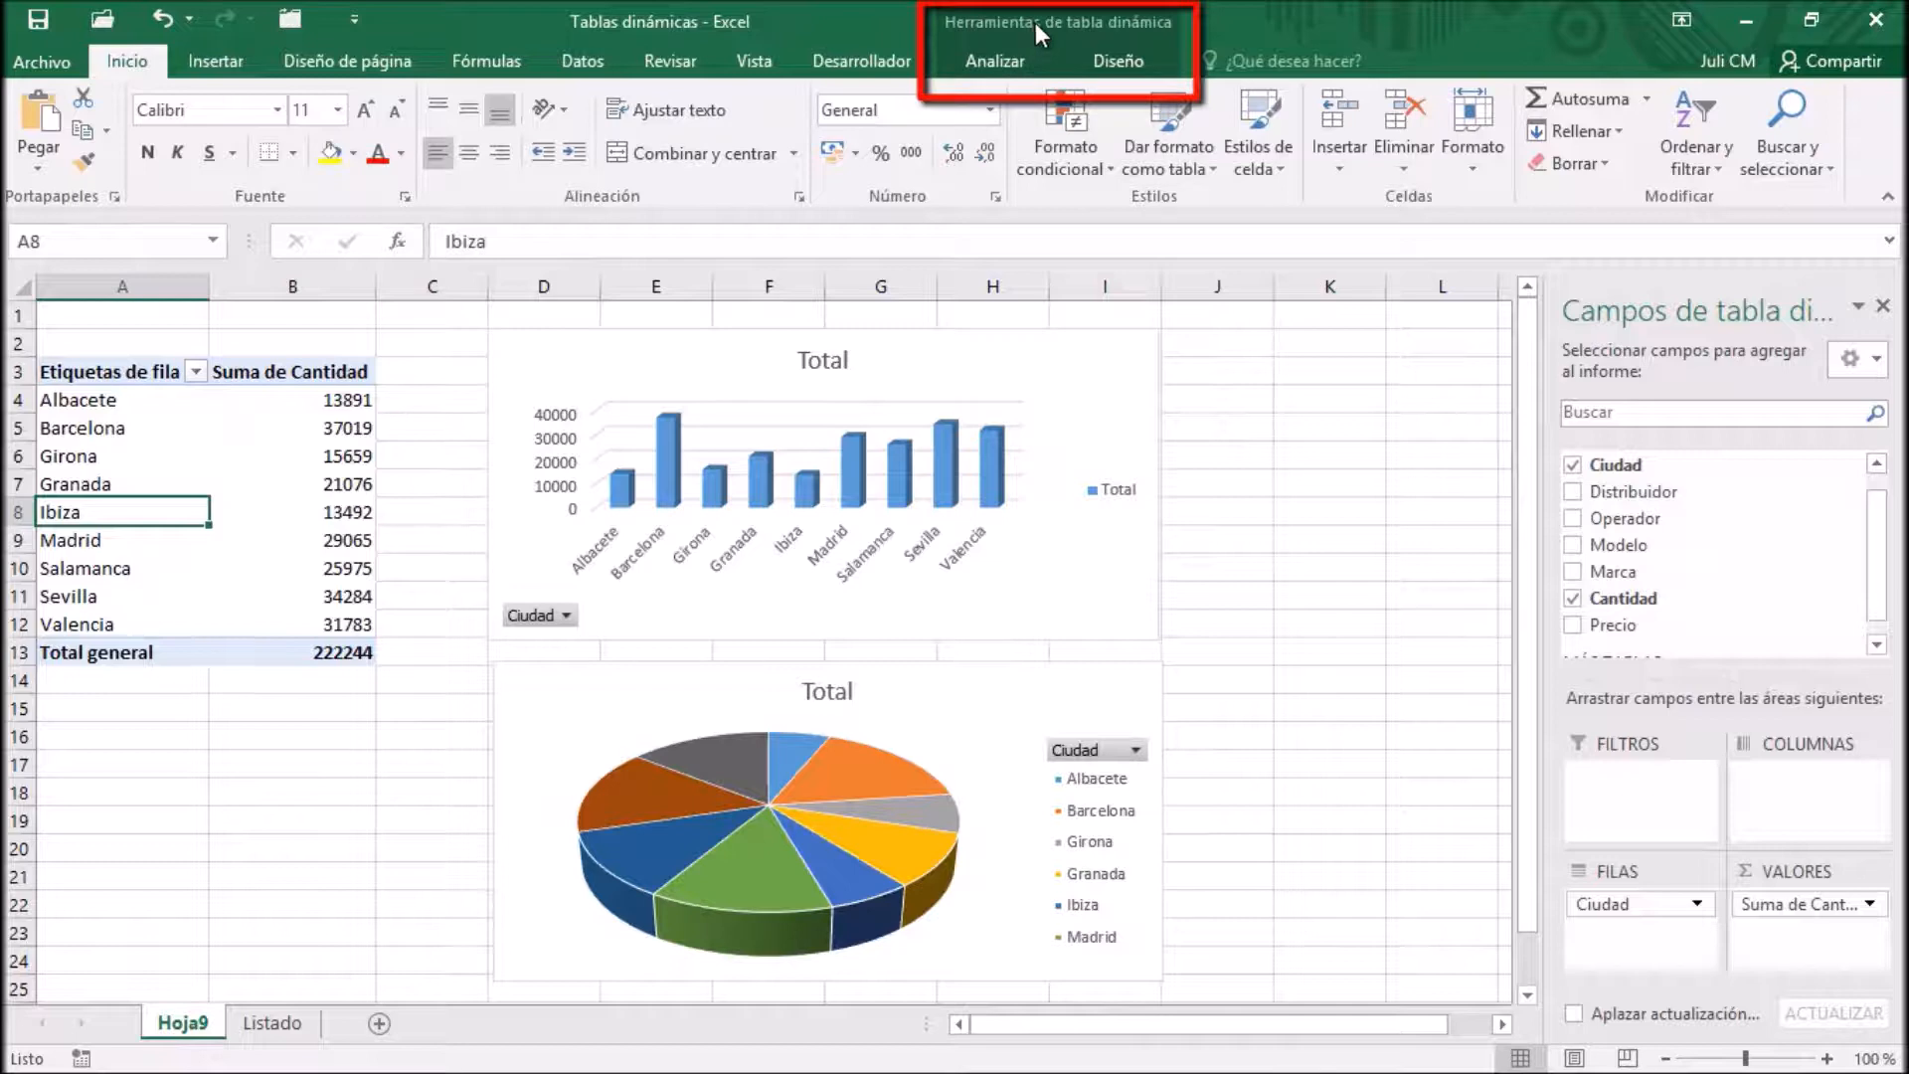
click(1004, 61)
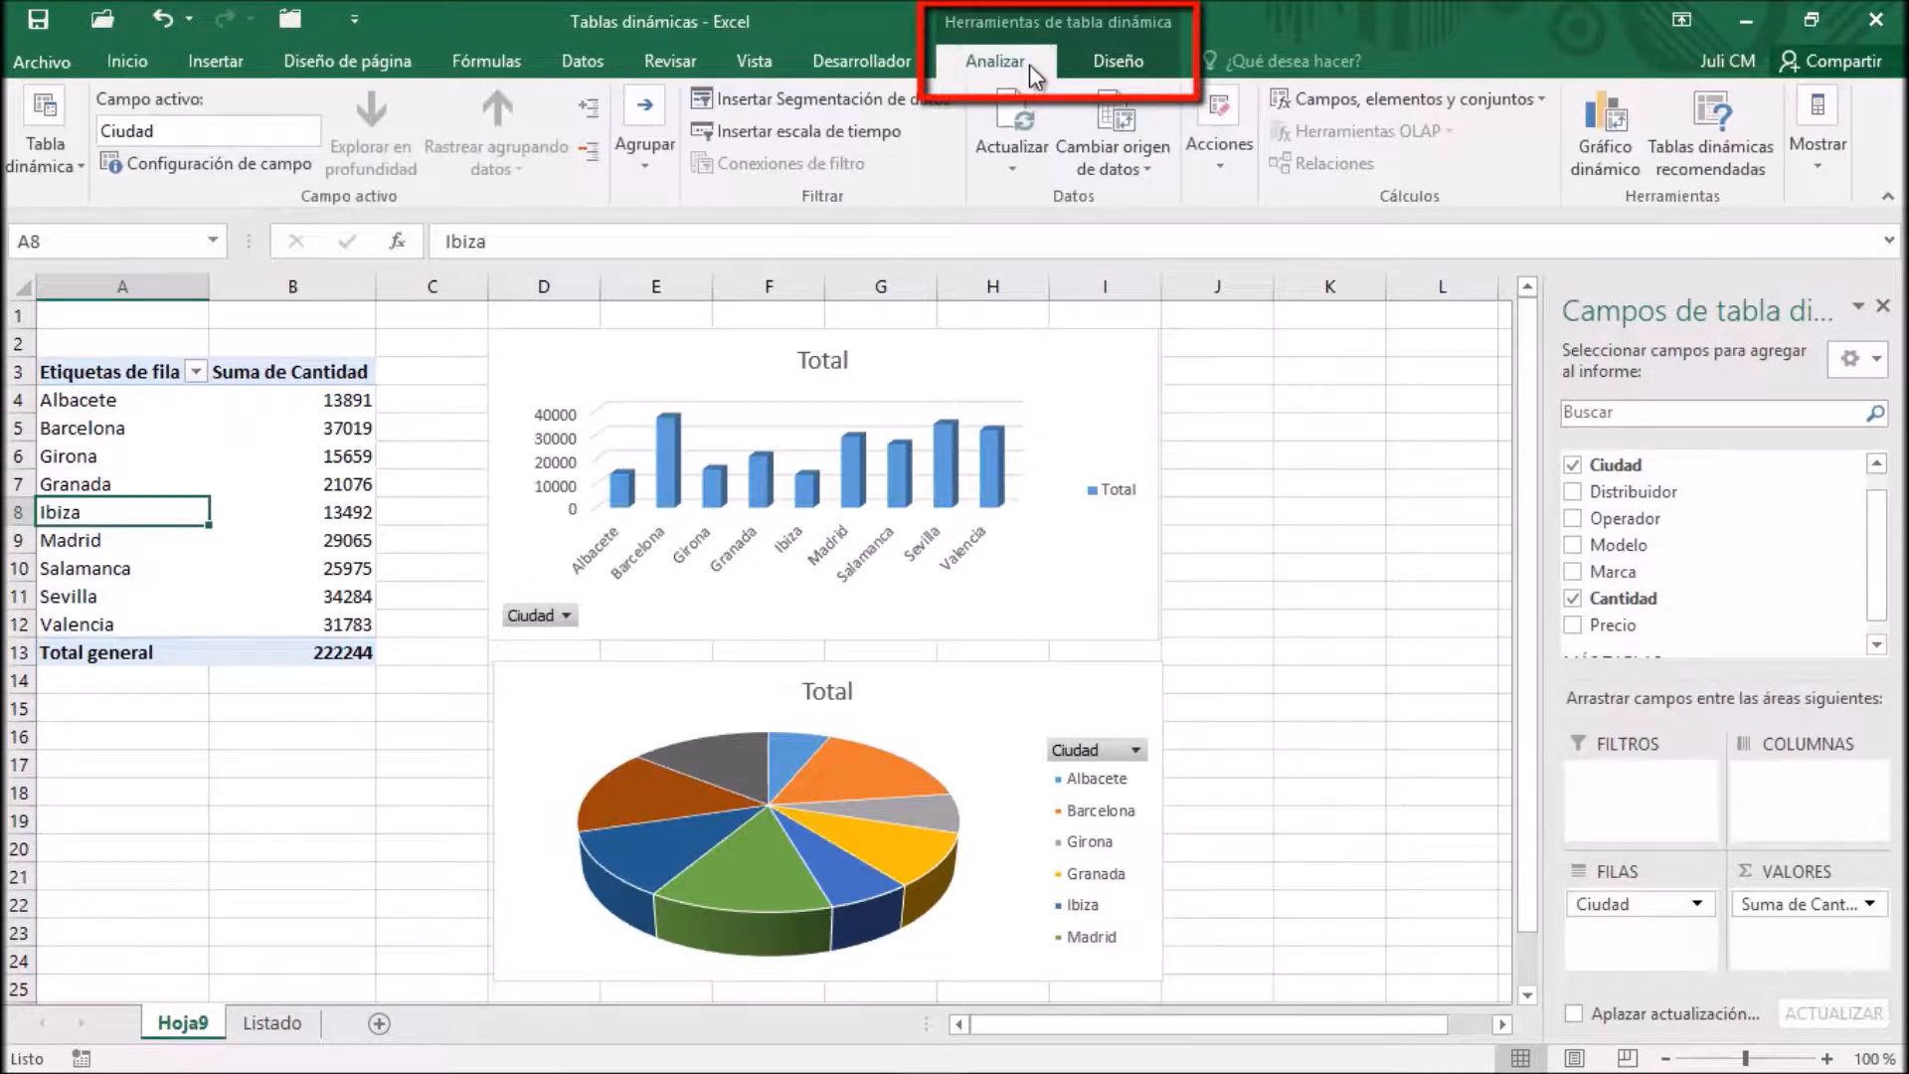
click(1097, 56)
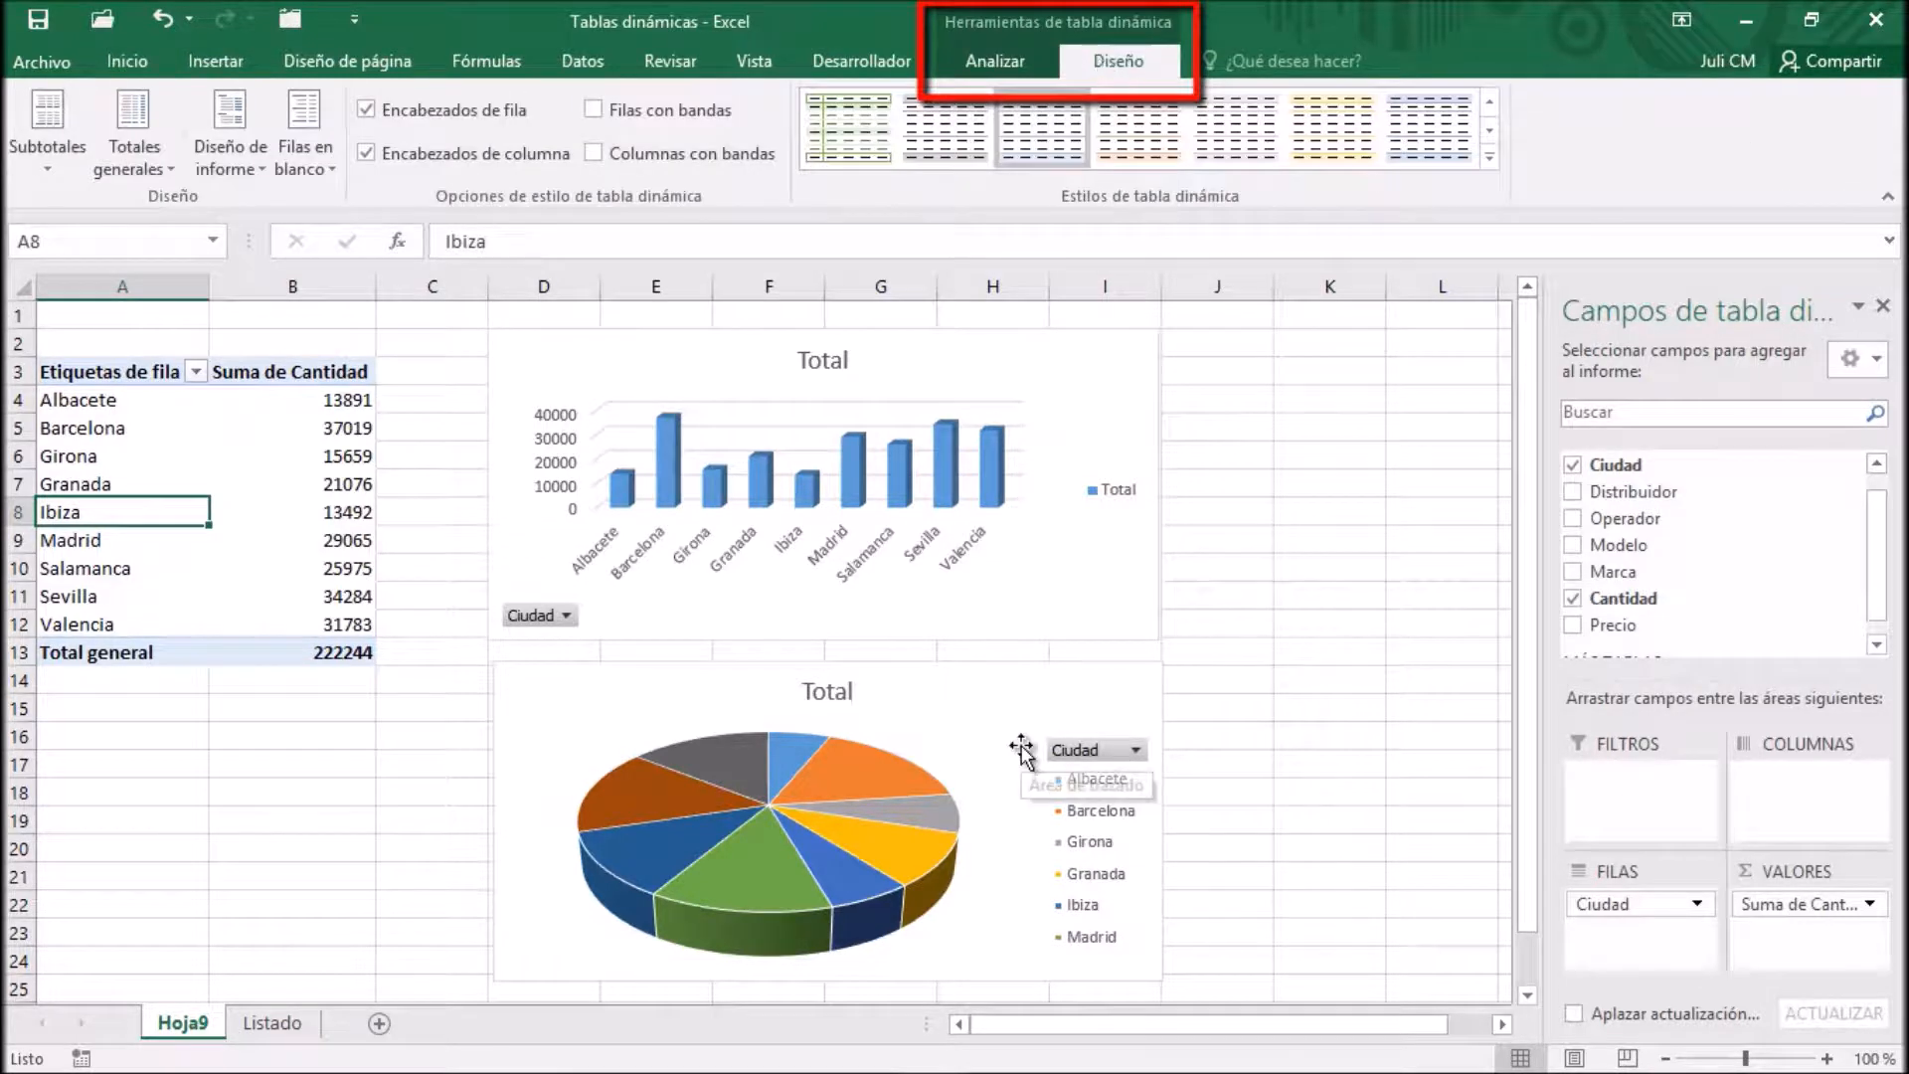
click(1070, 363)
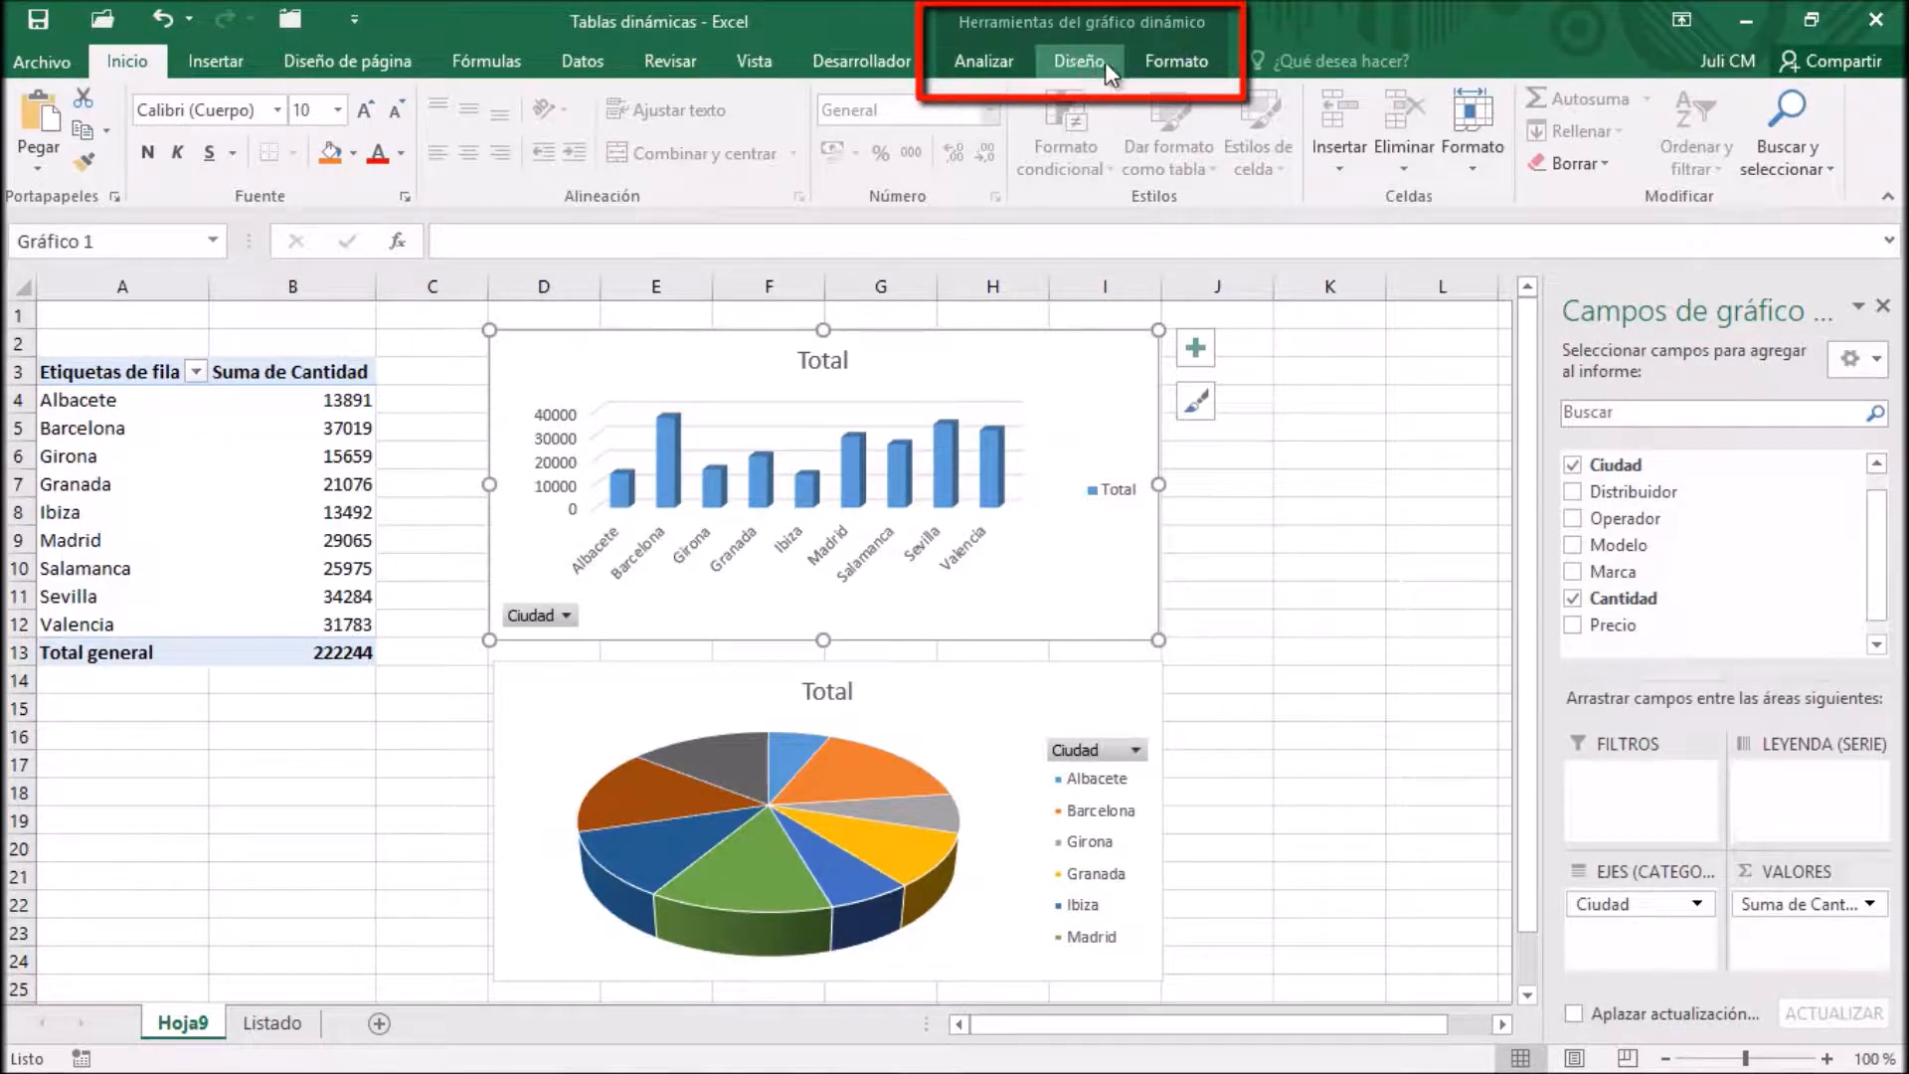
click(980, 52)
click(1054, 65)
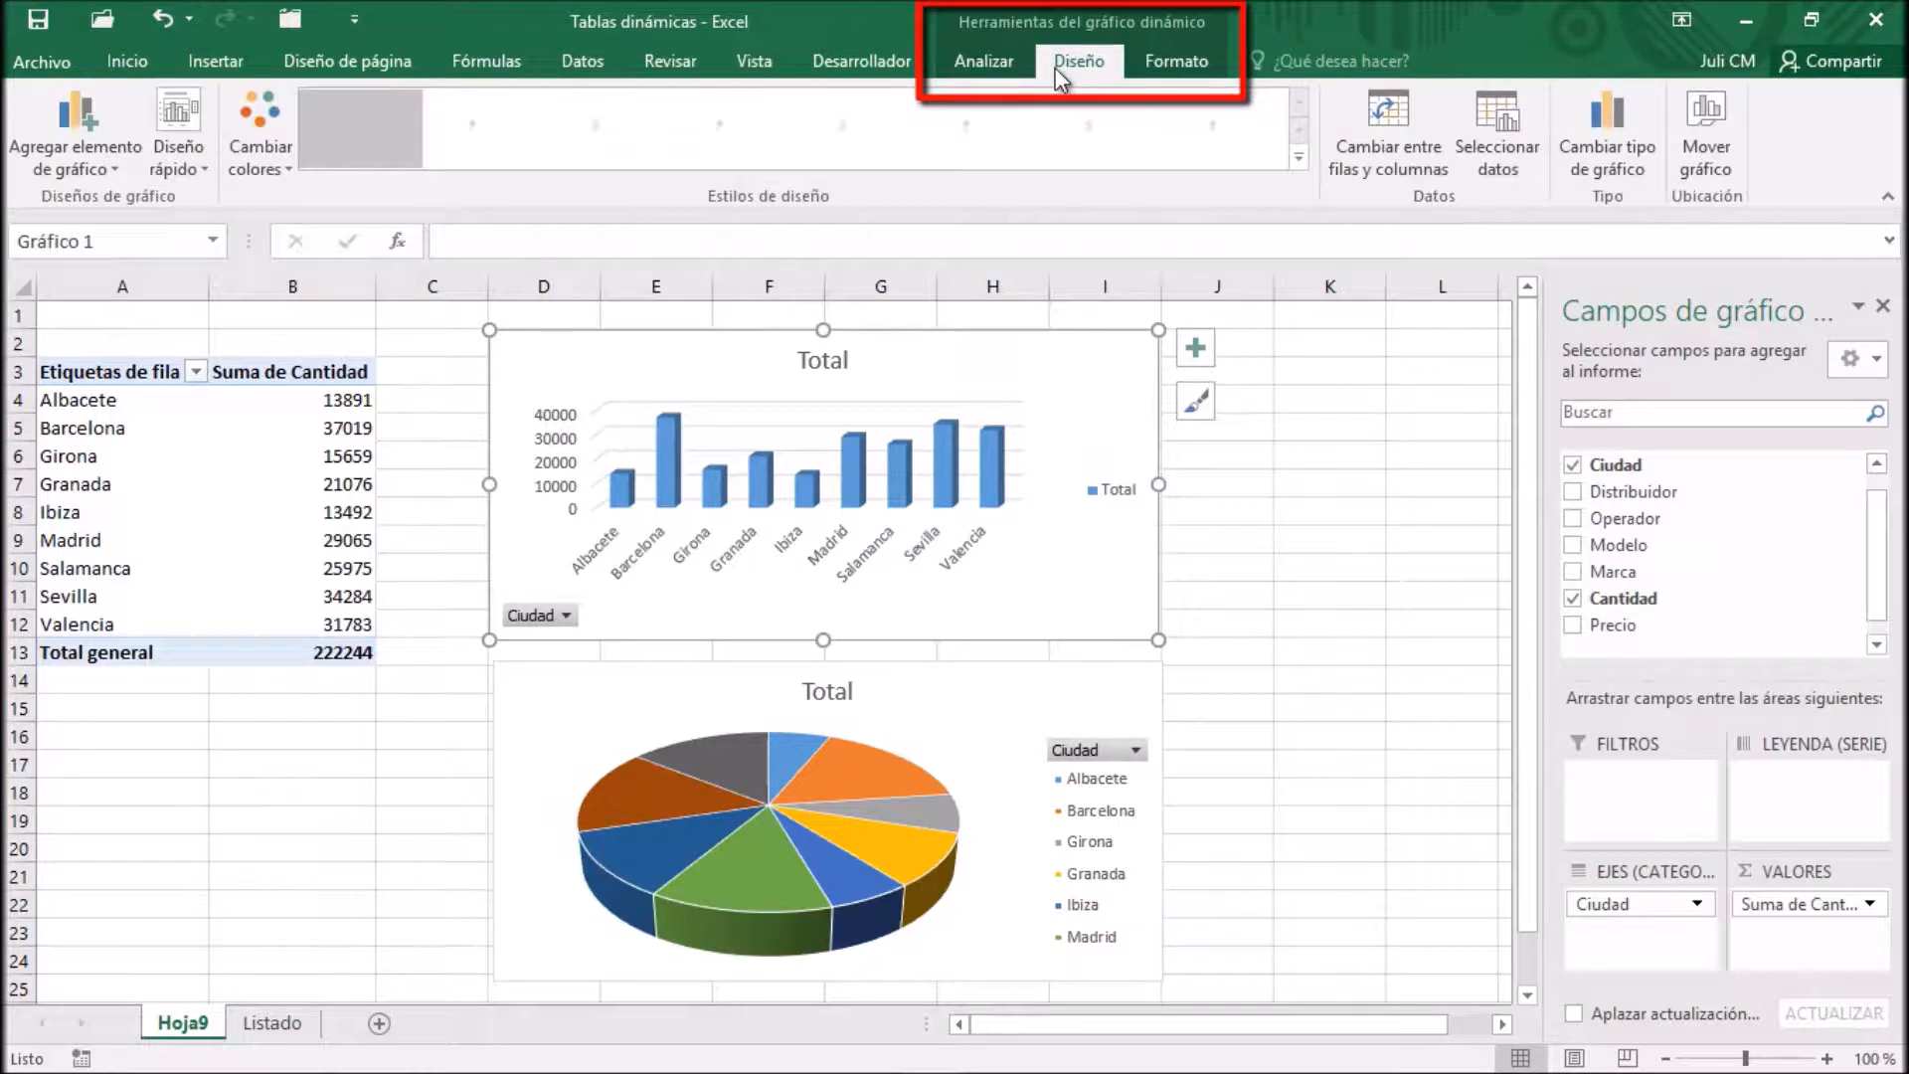
click(1175, 64)
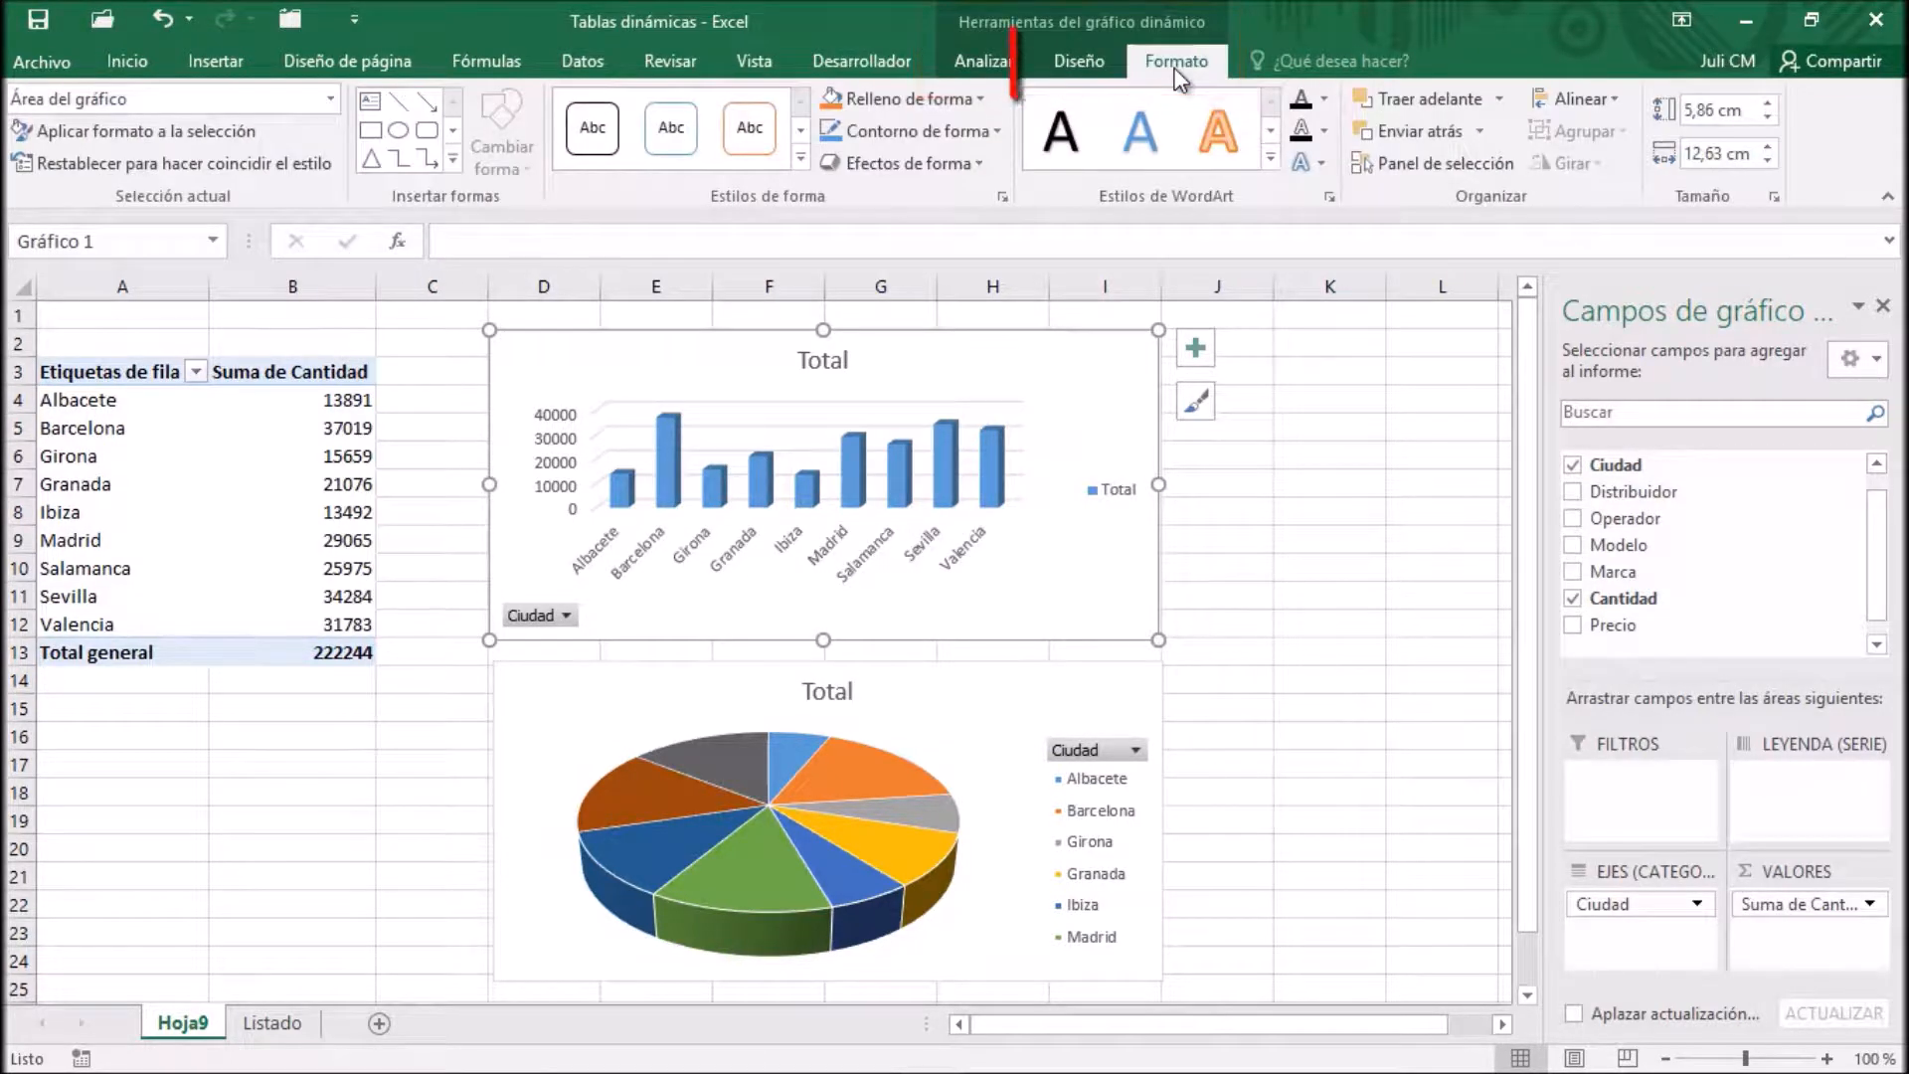
Apply the third chart style, with a grey gradient background, to the pie chart and the sixth, dark style to the column chart
click(1083, 62)
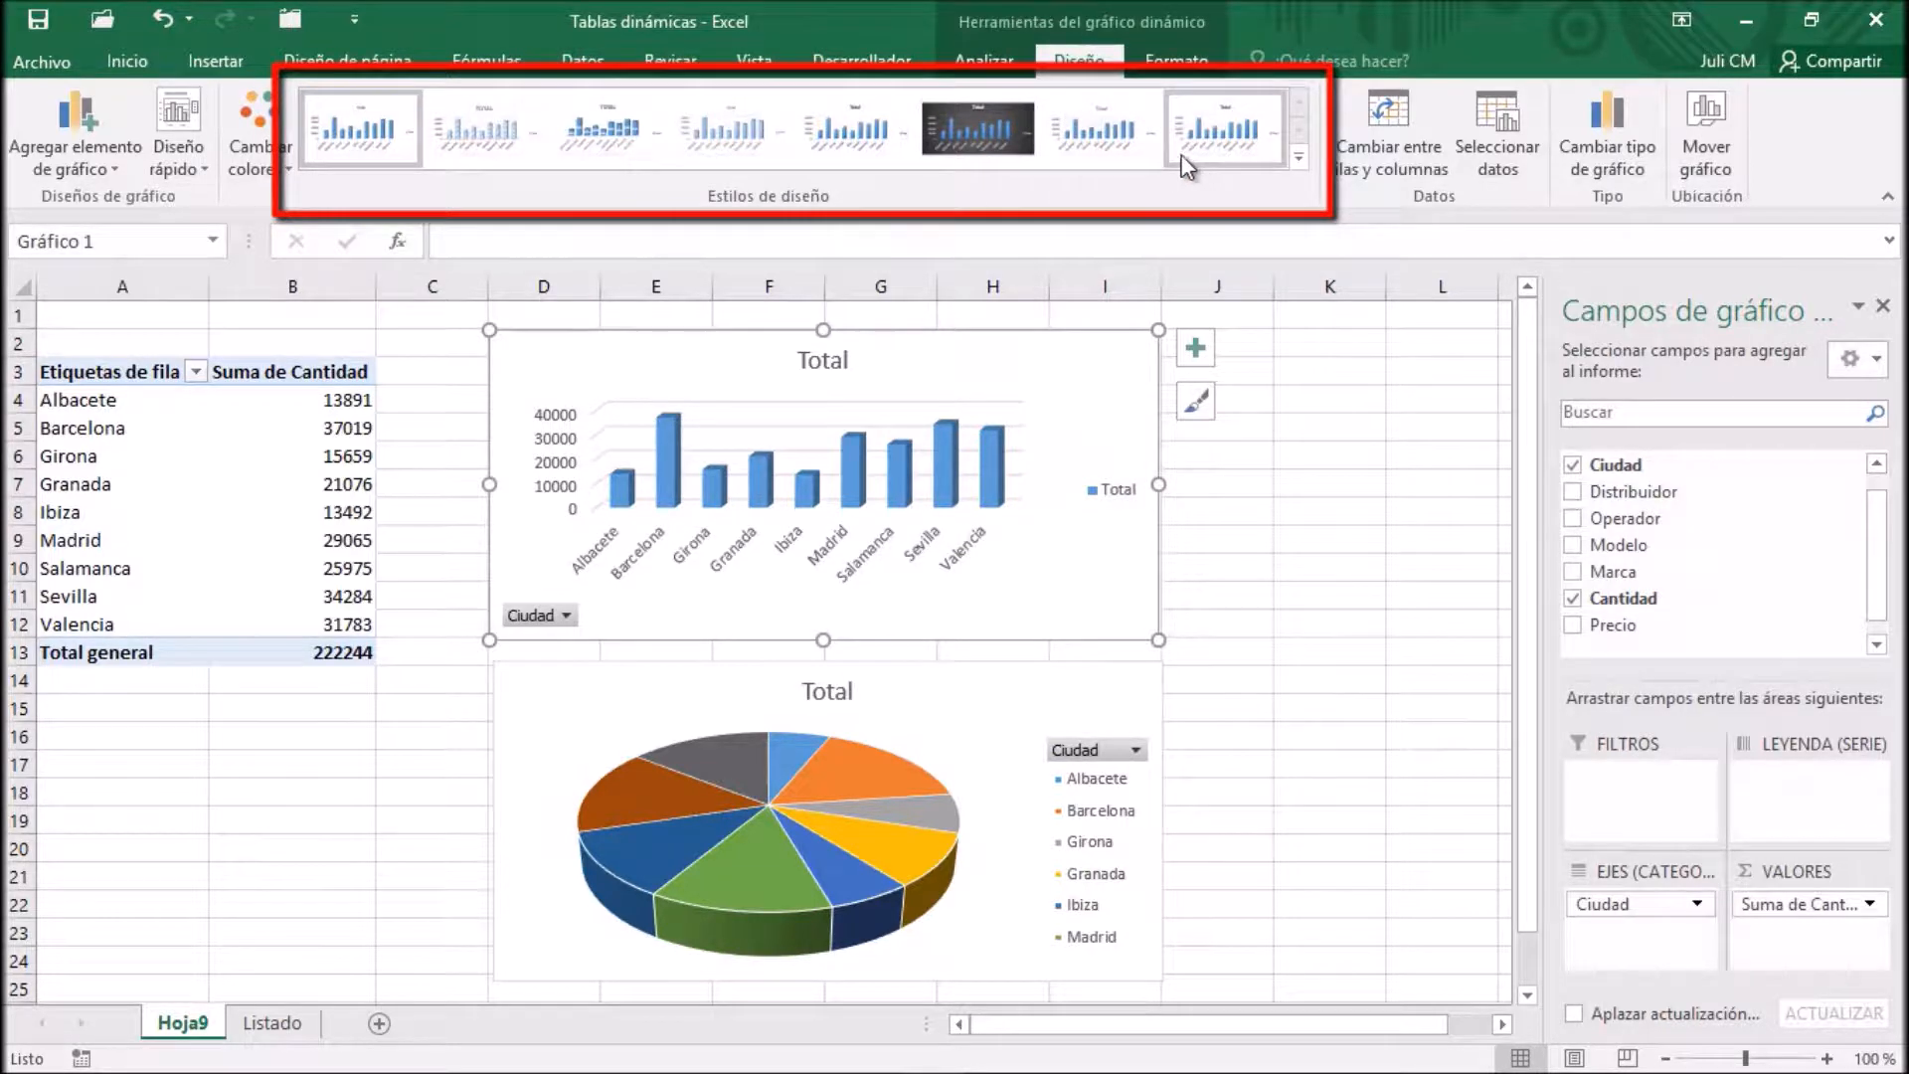
click(1094, 149)
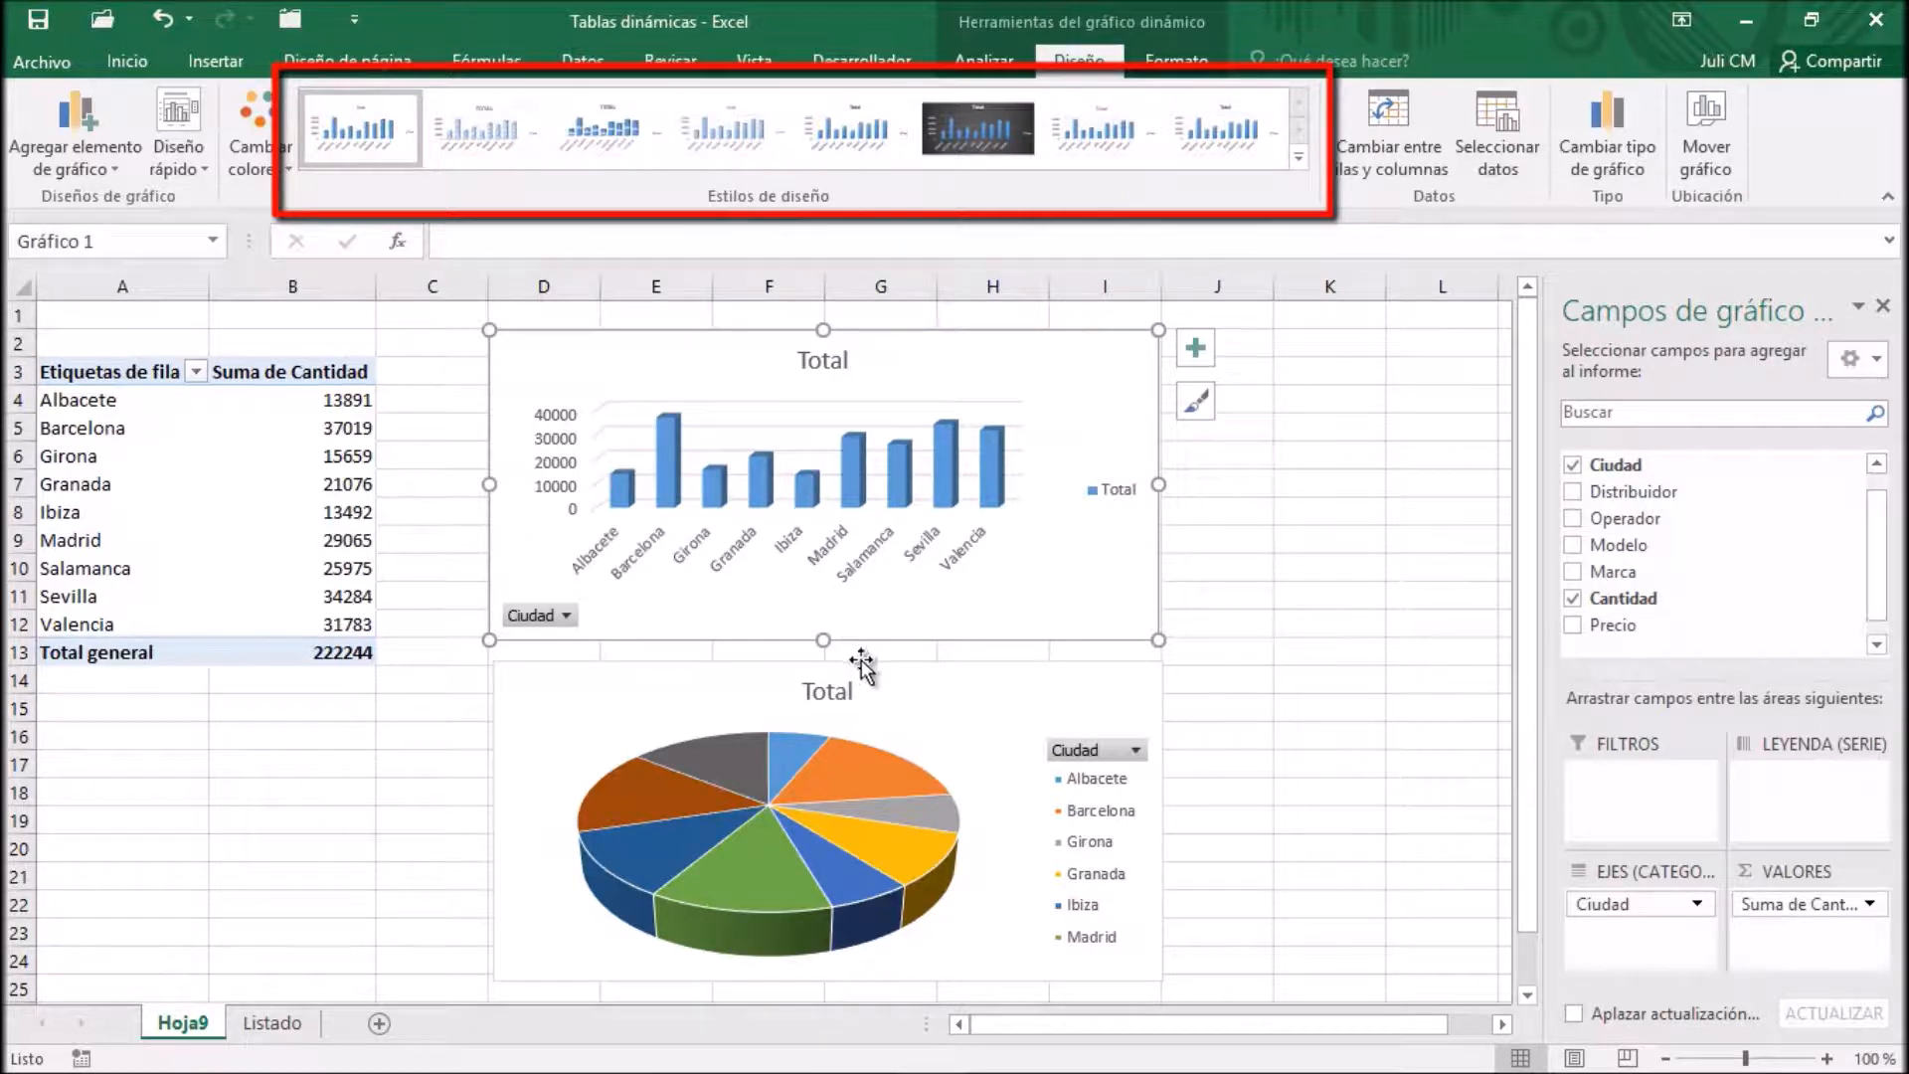
click(1018, 676)
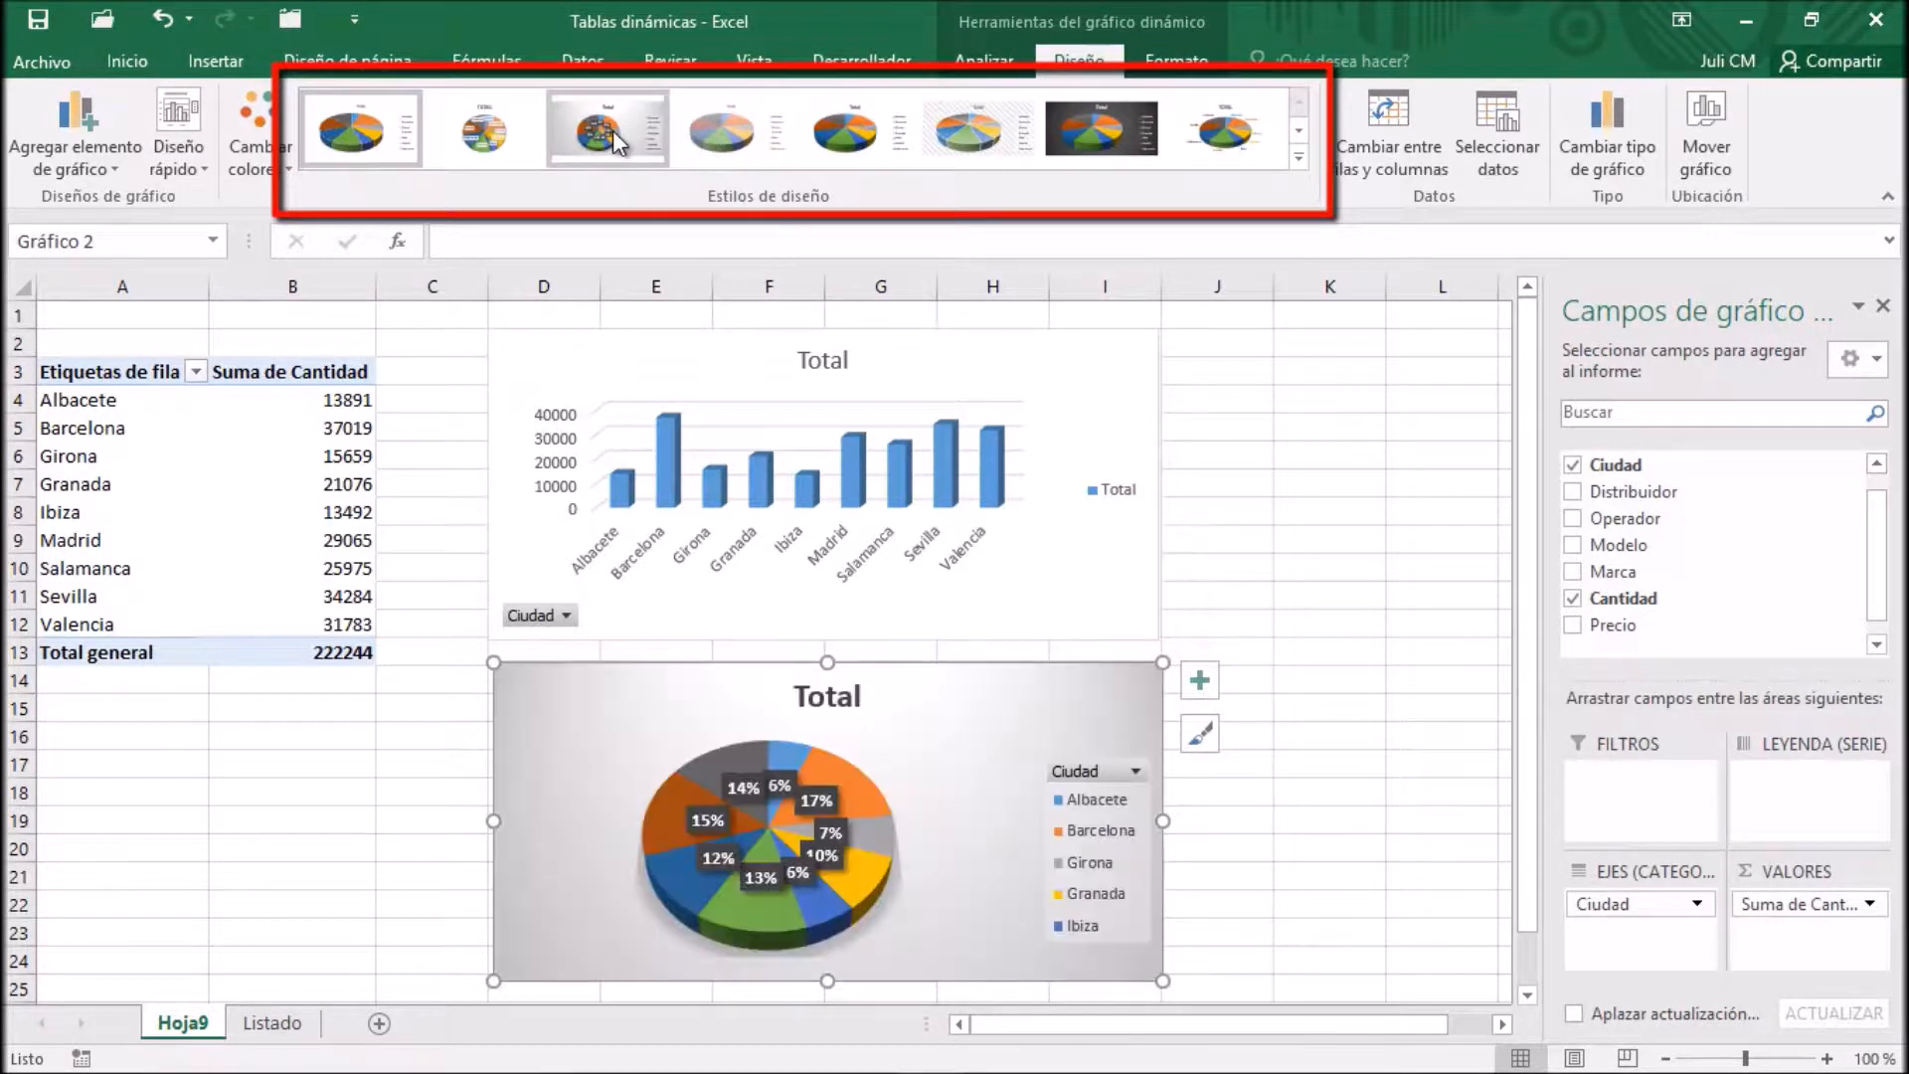
click(613, 130)
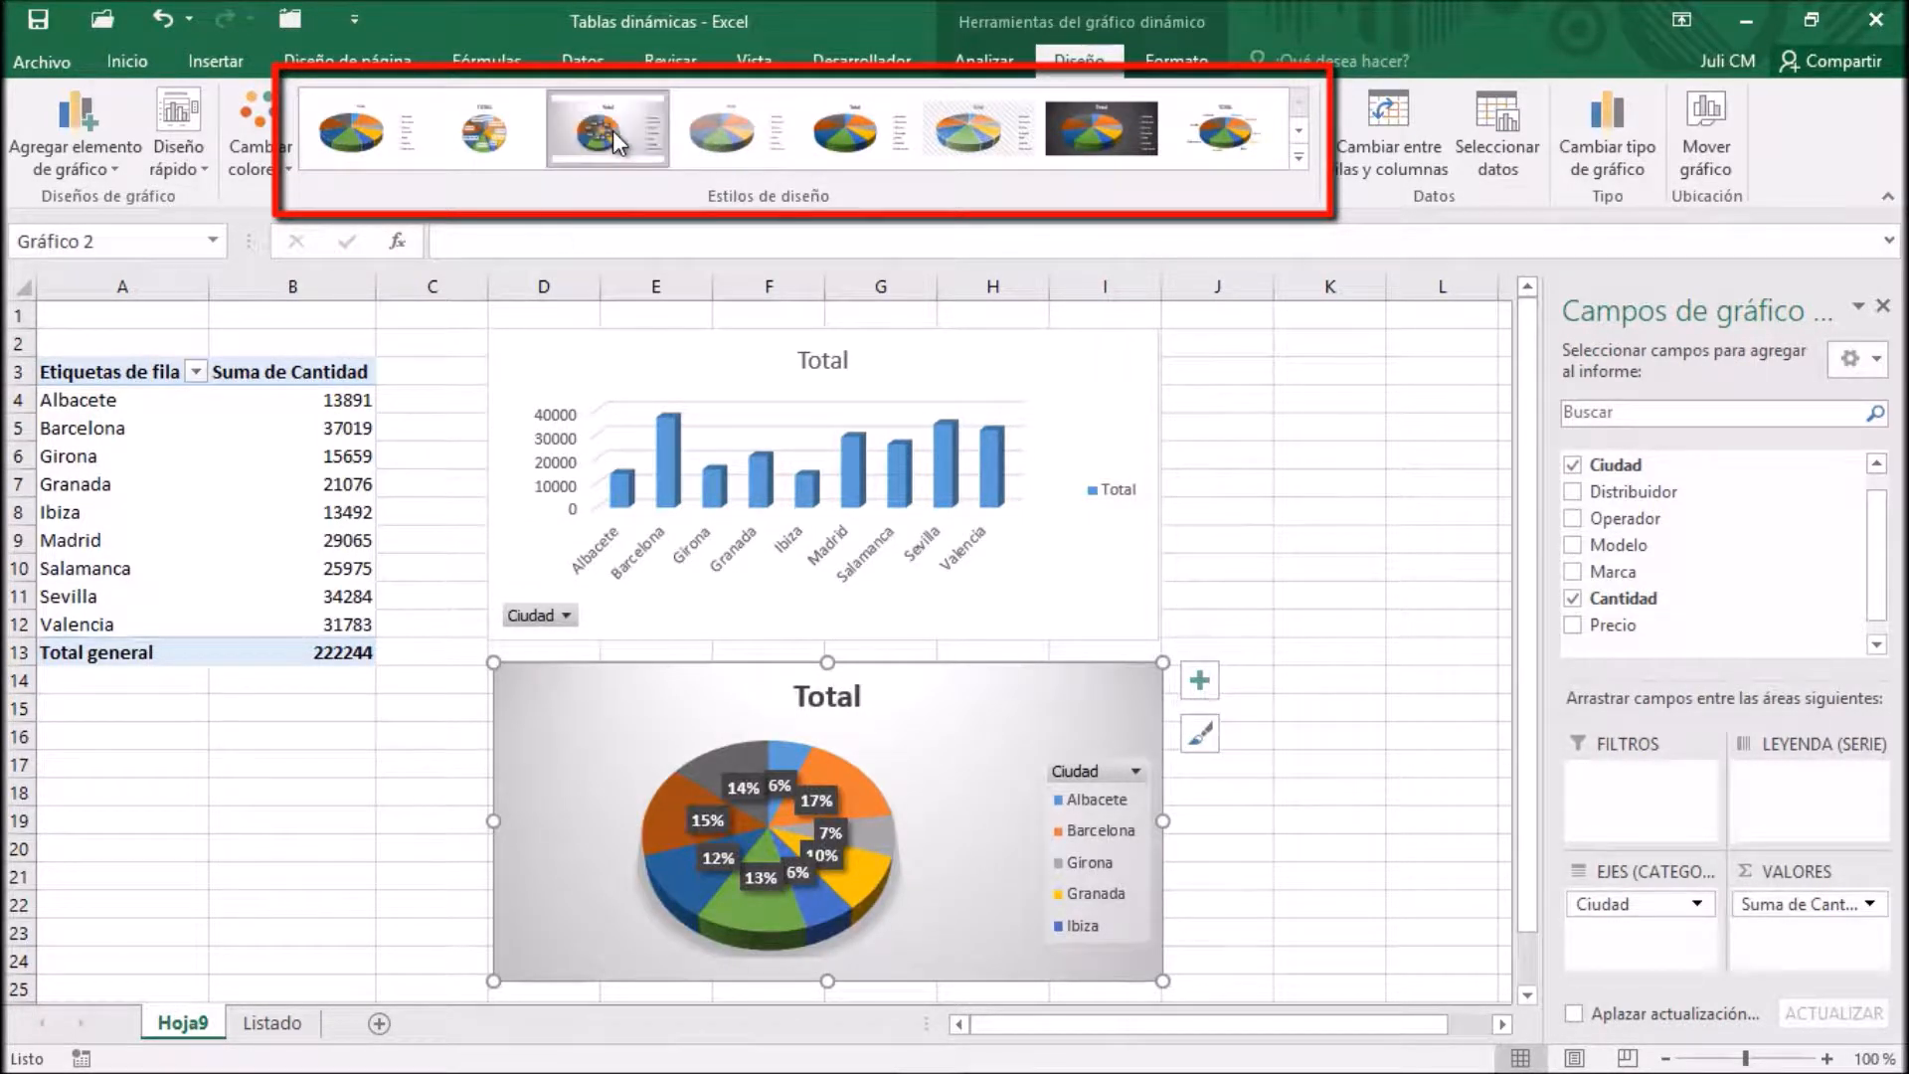
click(959, 343)
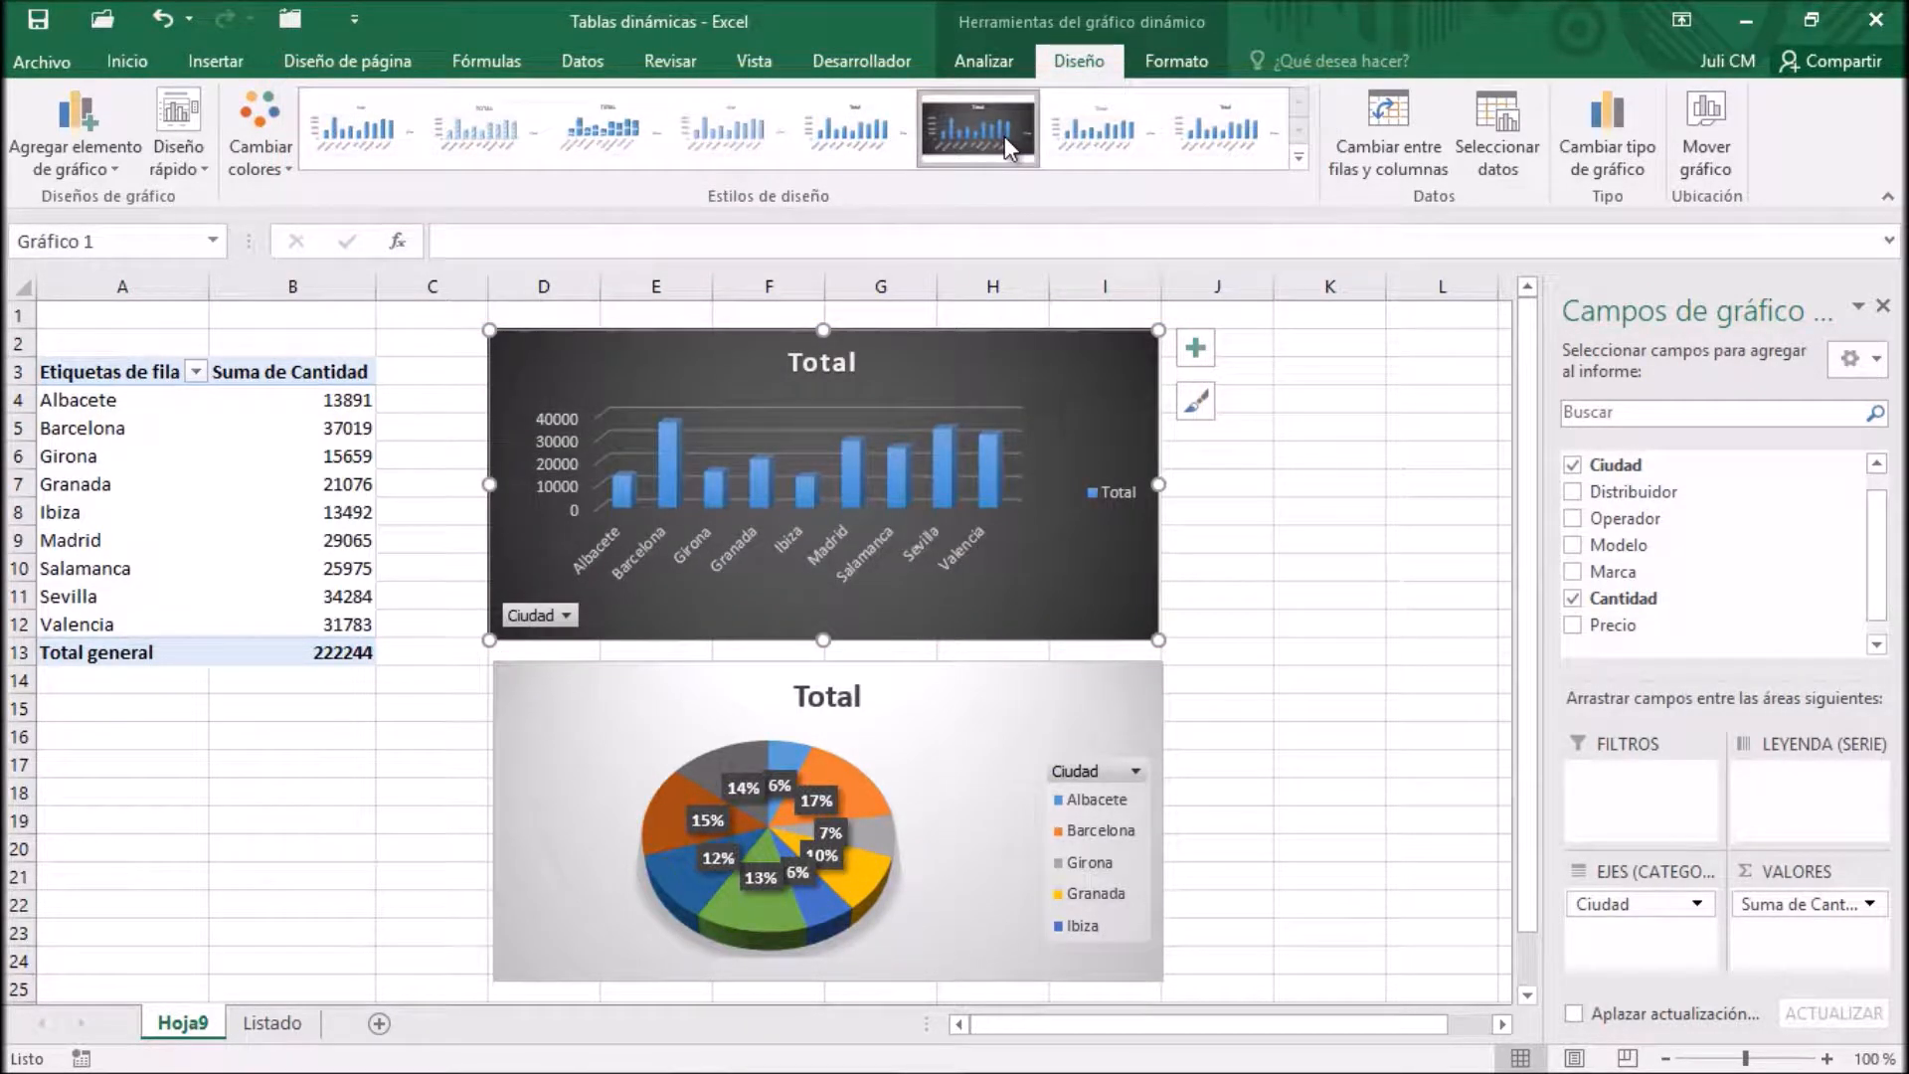
click(1004, 135)
Compare the contextual tool sets by alternating the selection between the dark column chart and the pivot table
click(962, 63)
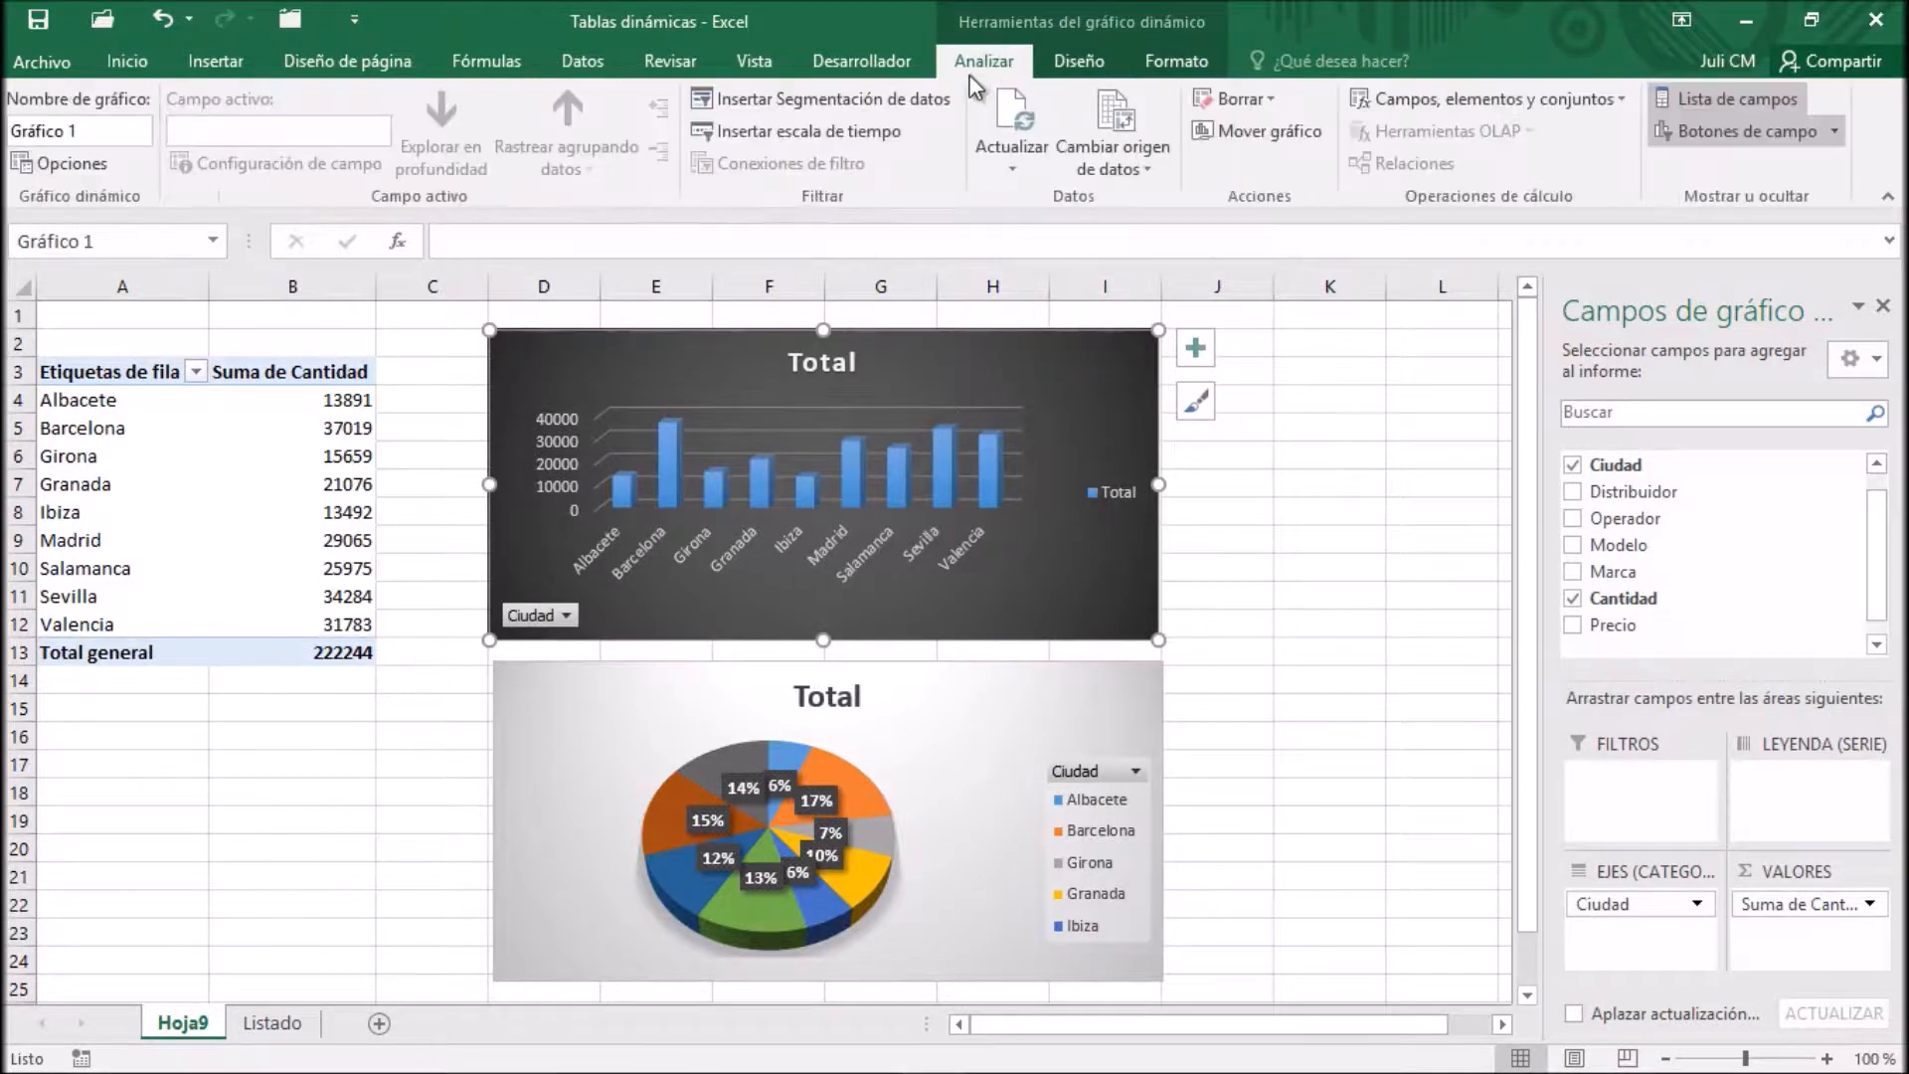
click(1079, 62)
click(1183, 62)
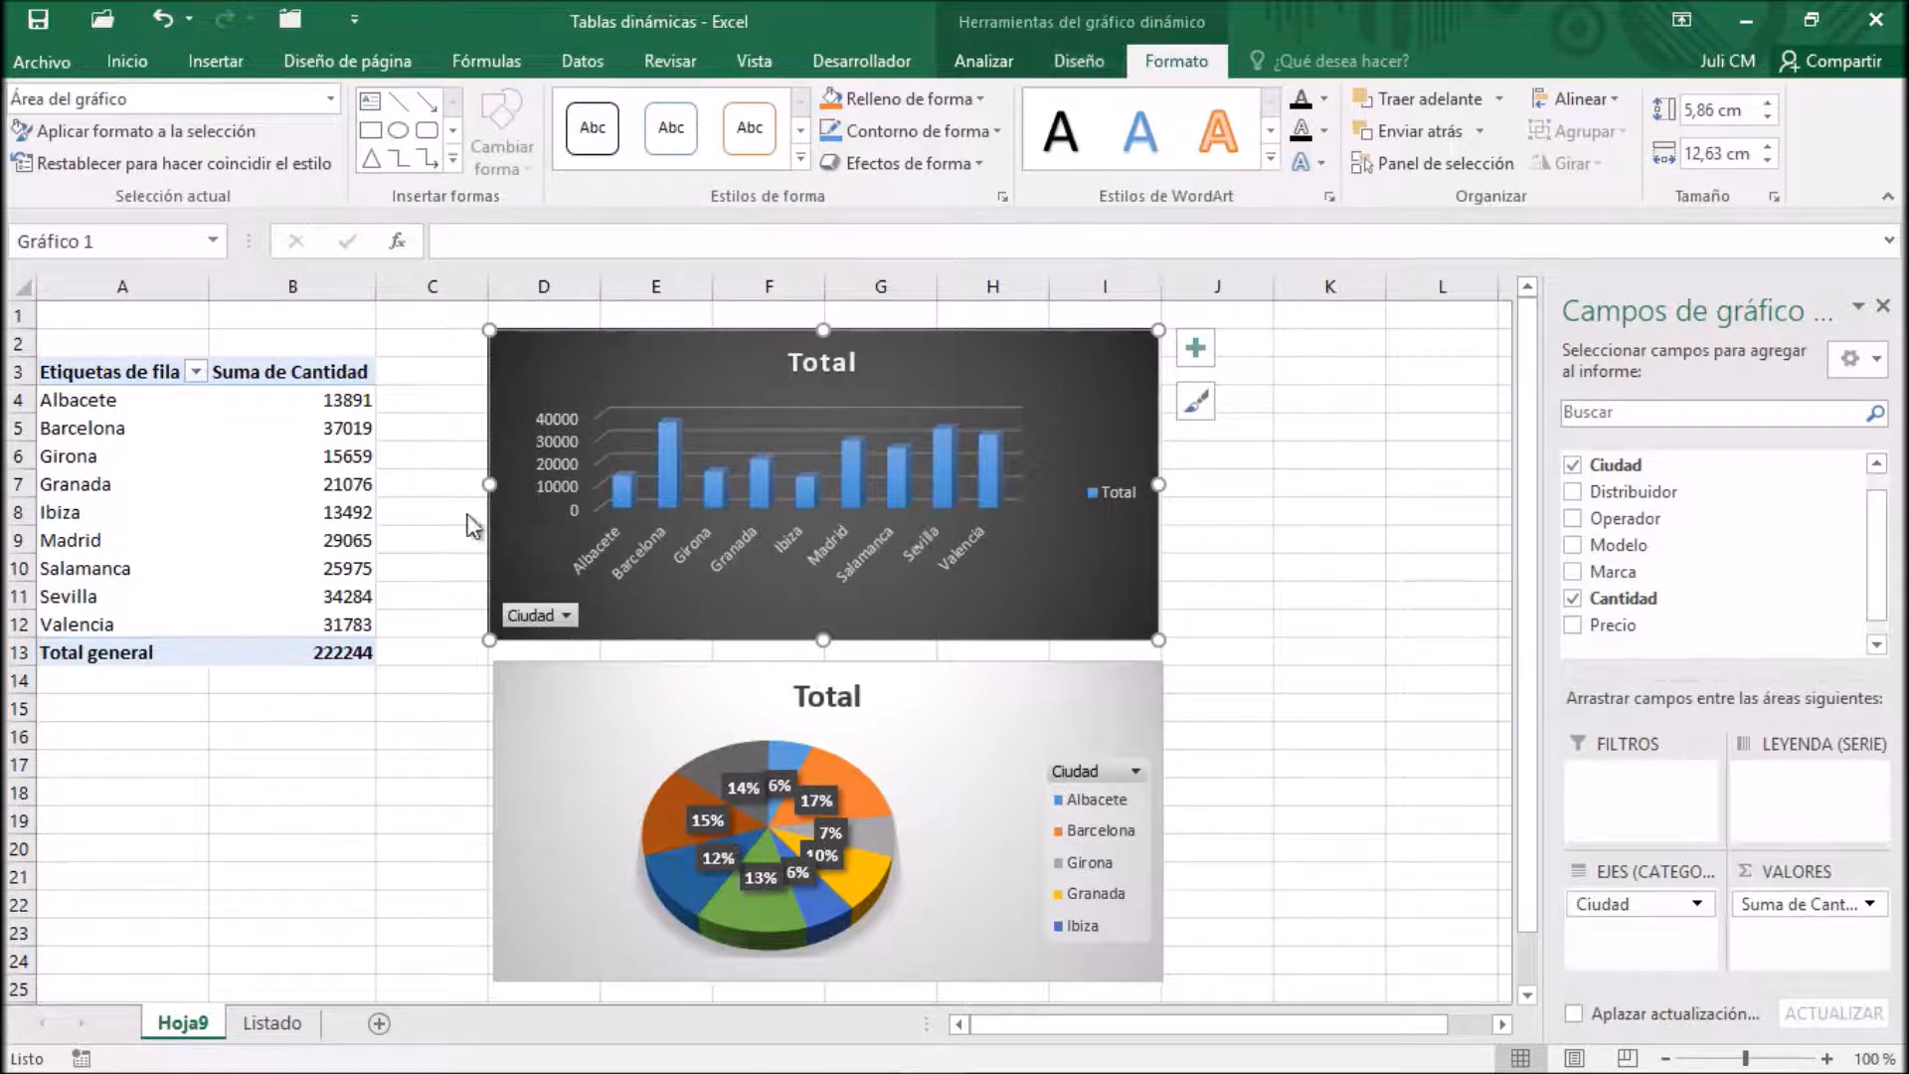
click(257, 459)
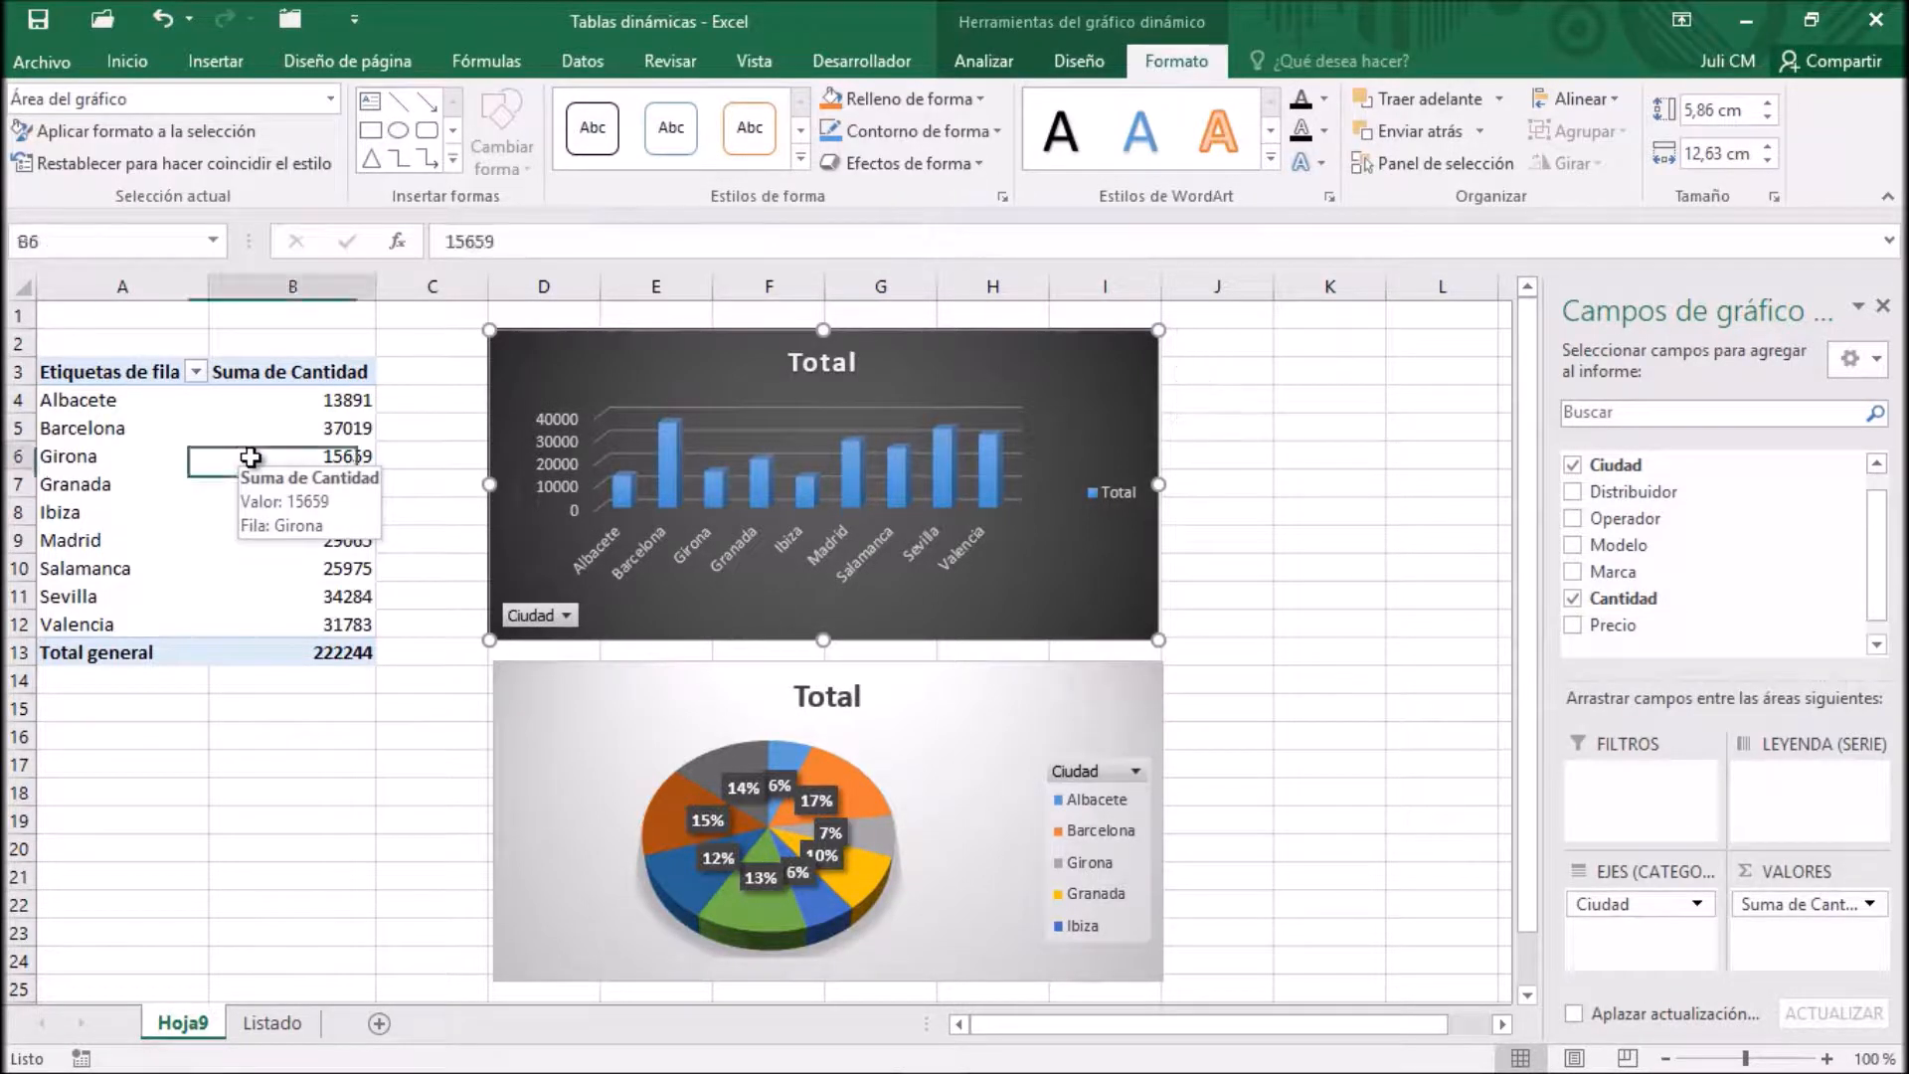
click(996, 68)
click(1127, 69)
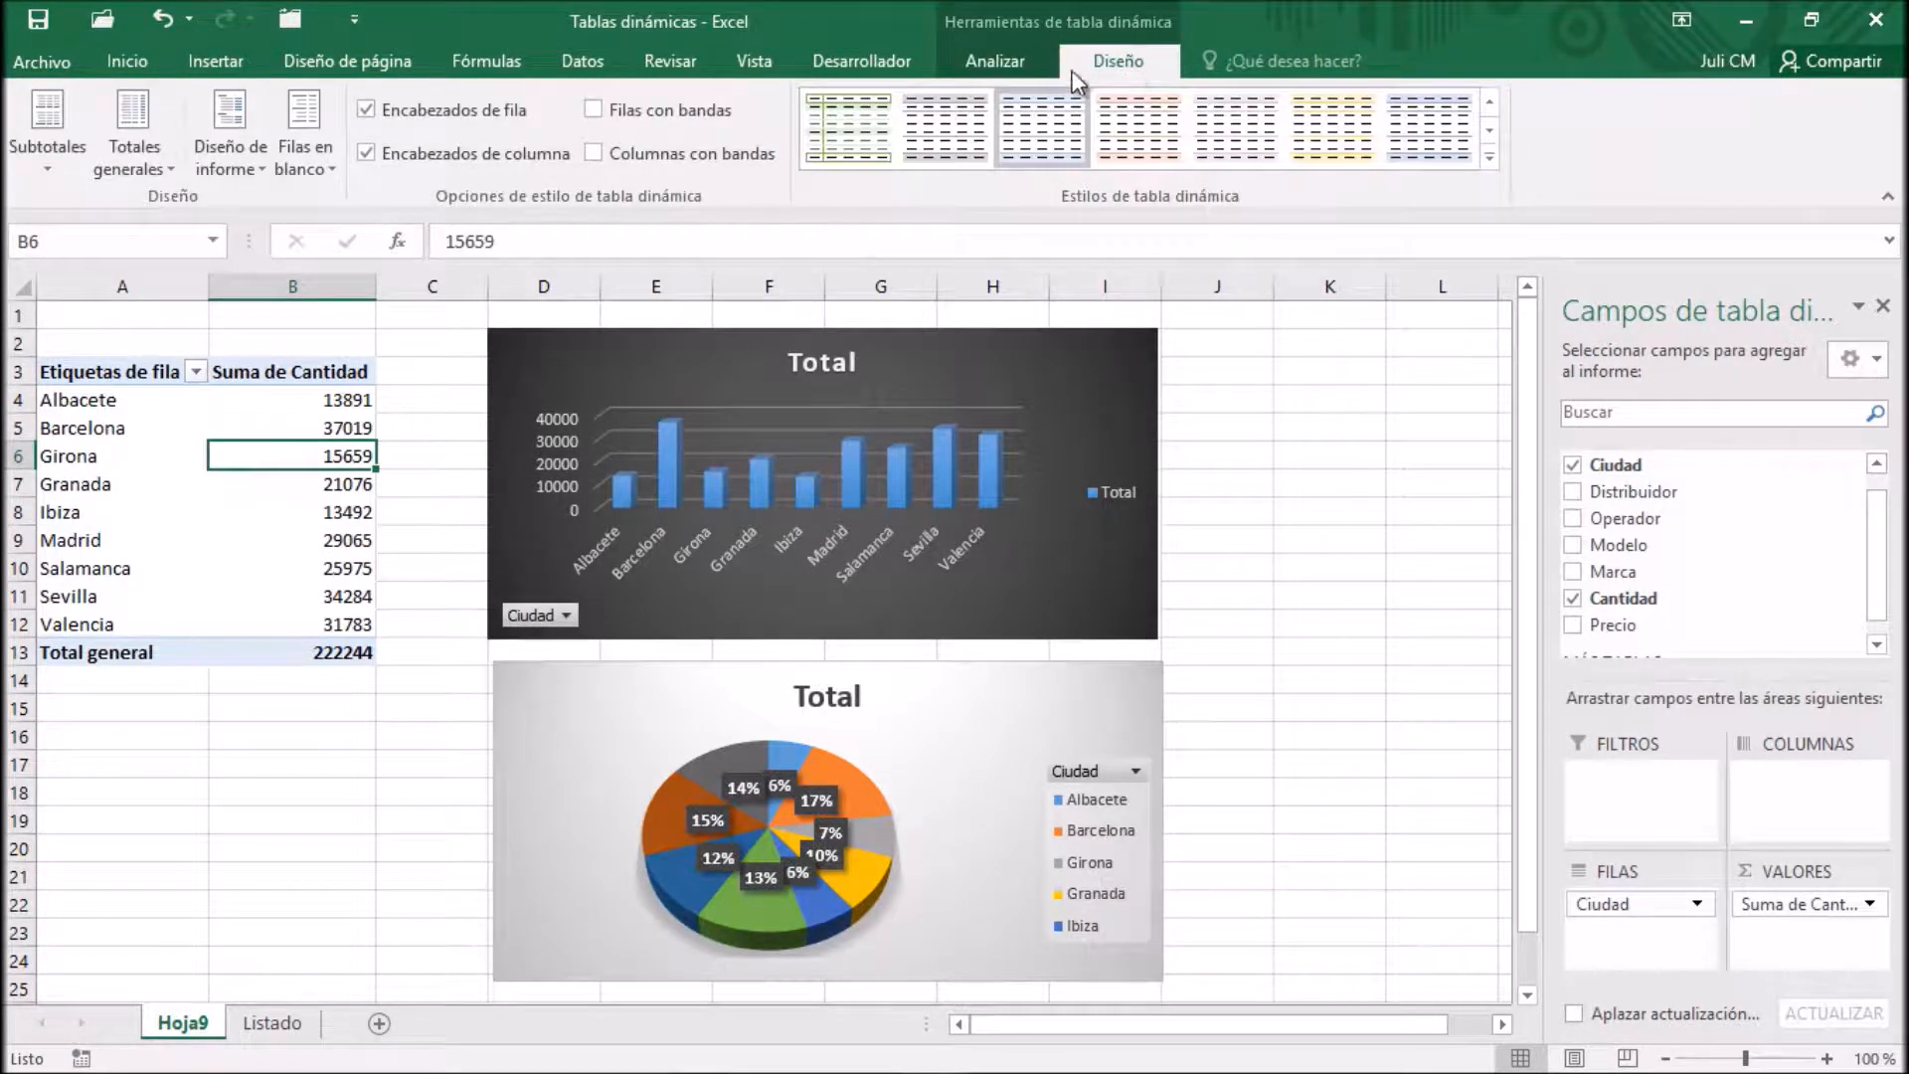
click(1024, 68)
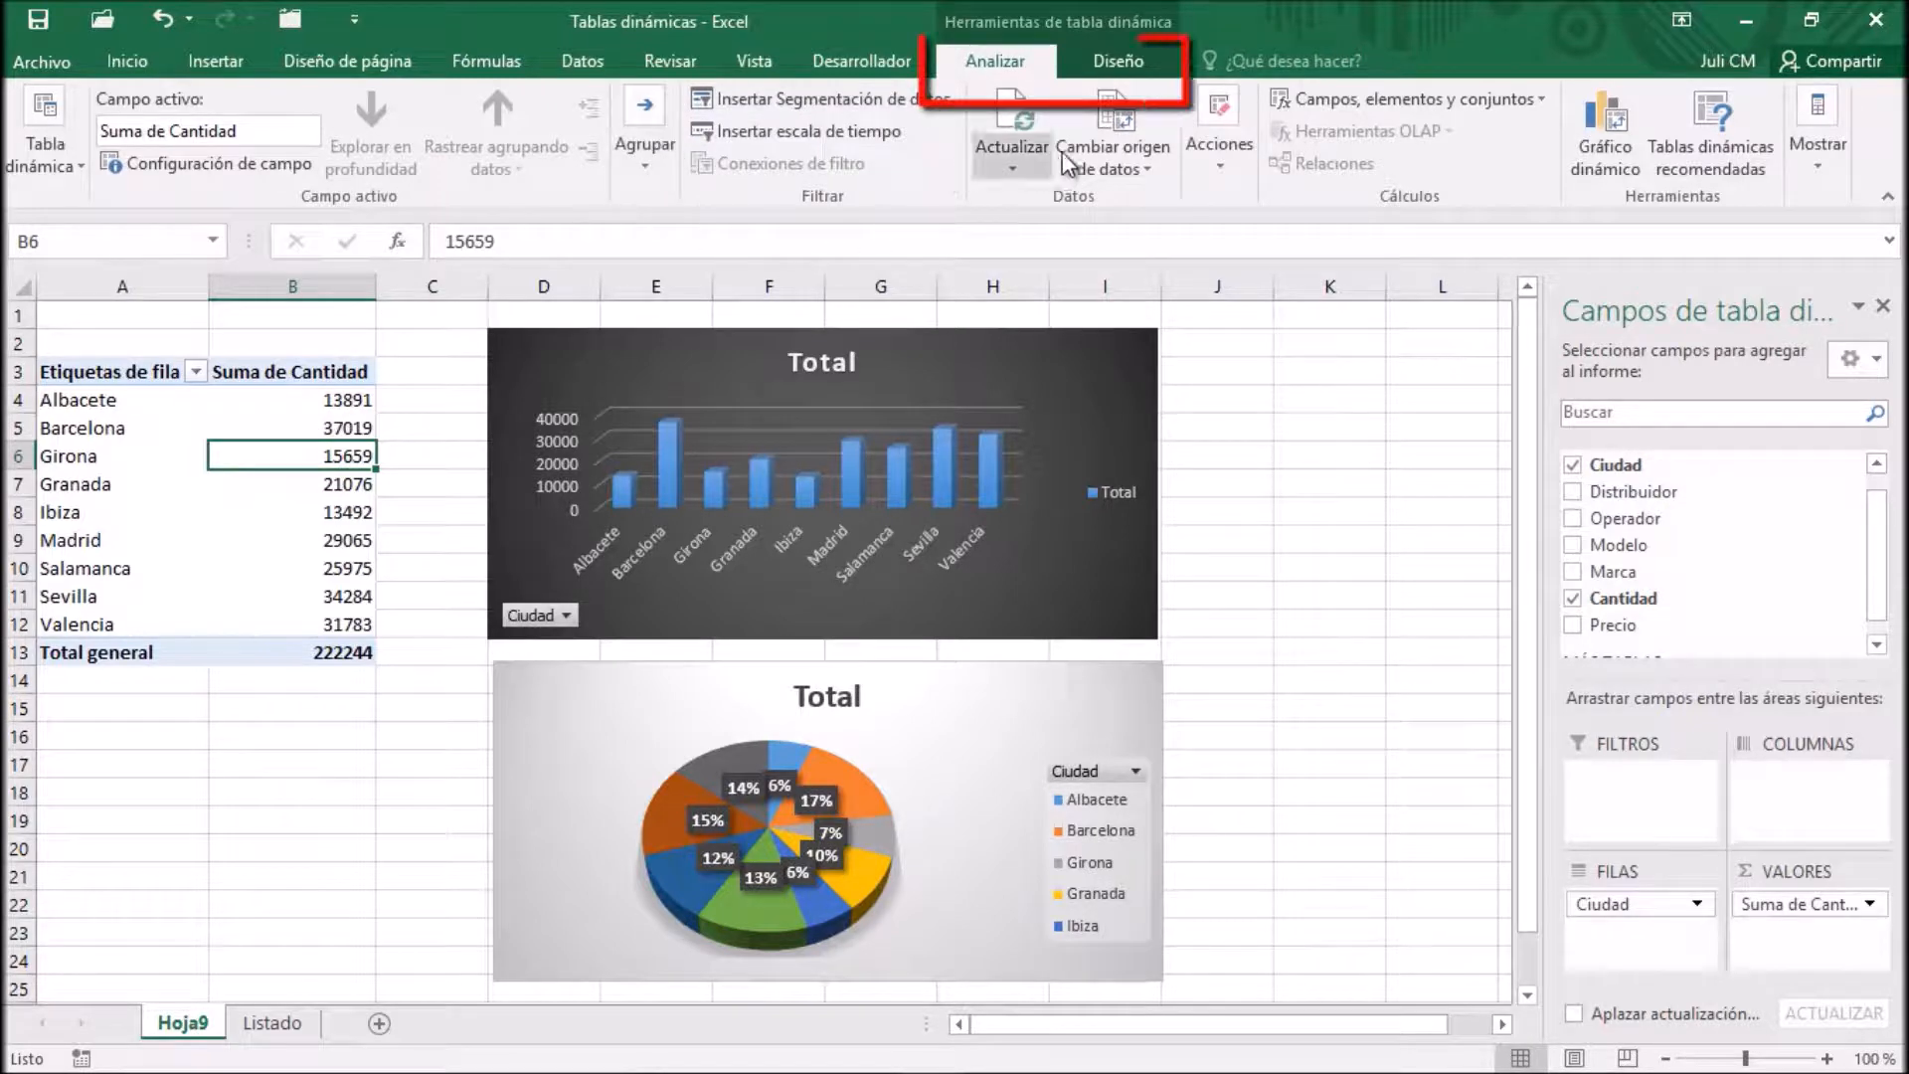
click(1115, 65)
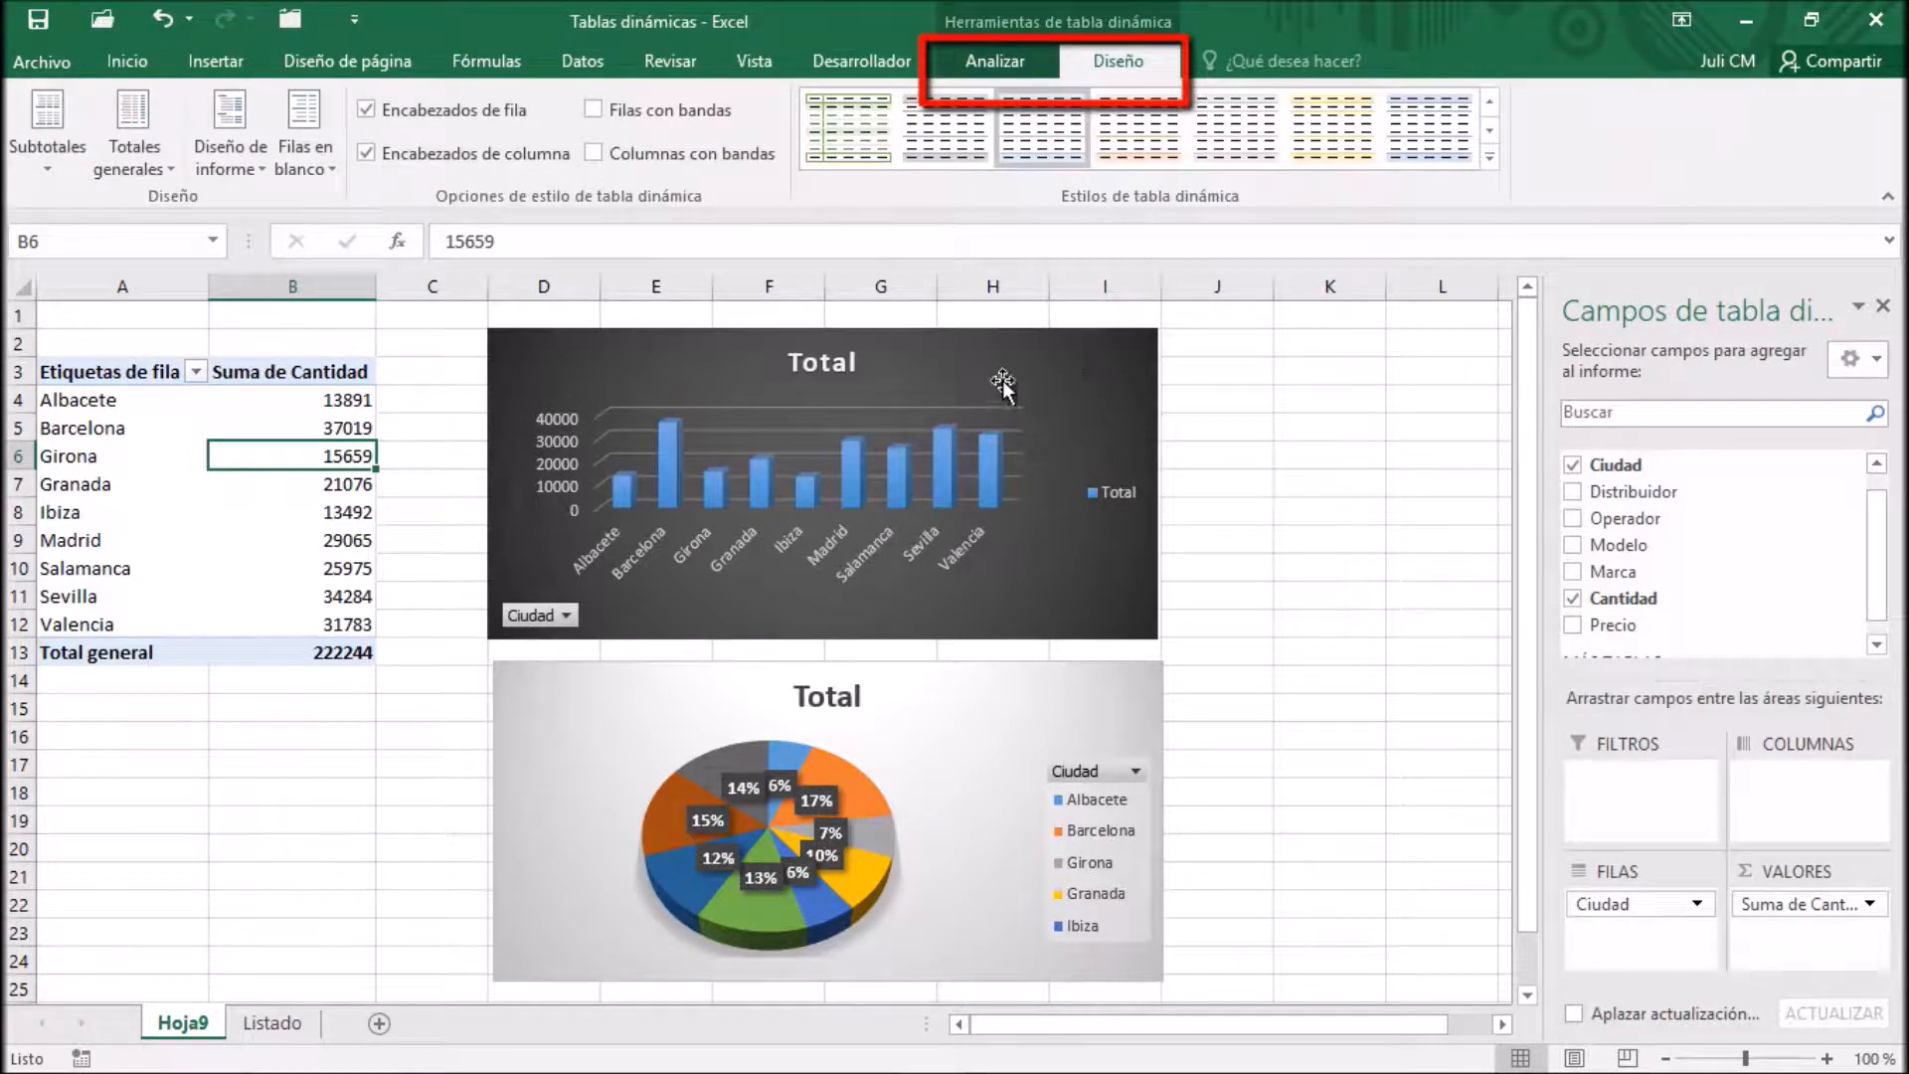
click(686, 348)
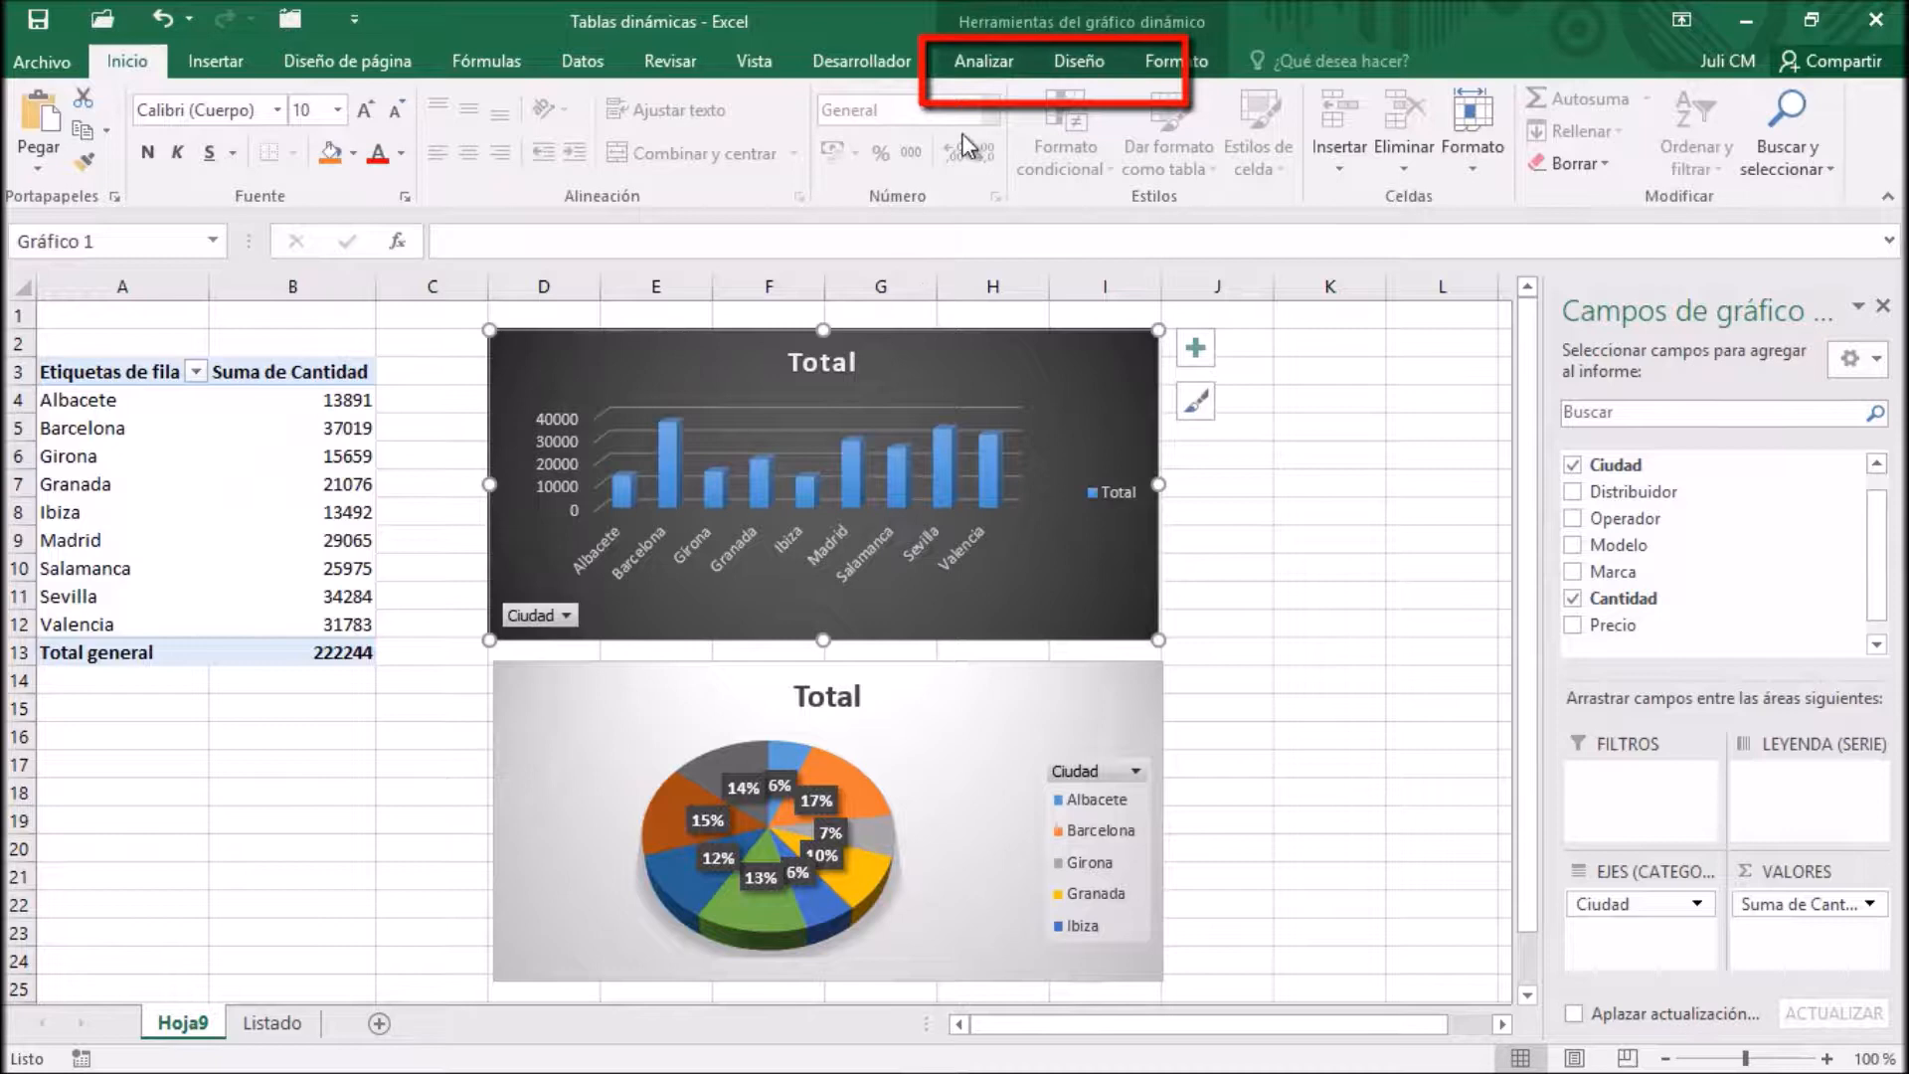
click(992, 58)
click(1054, 64)
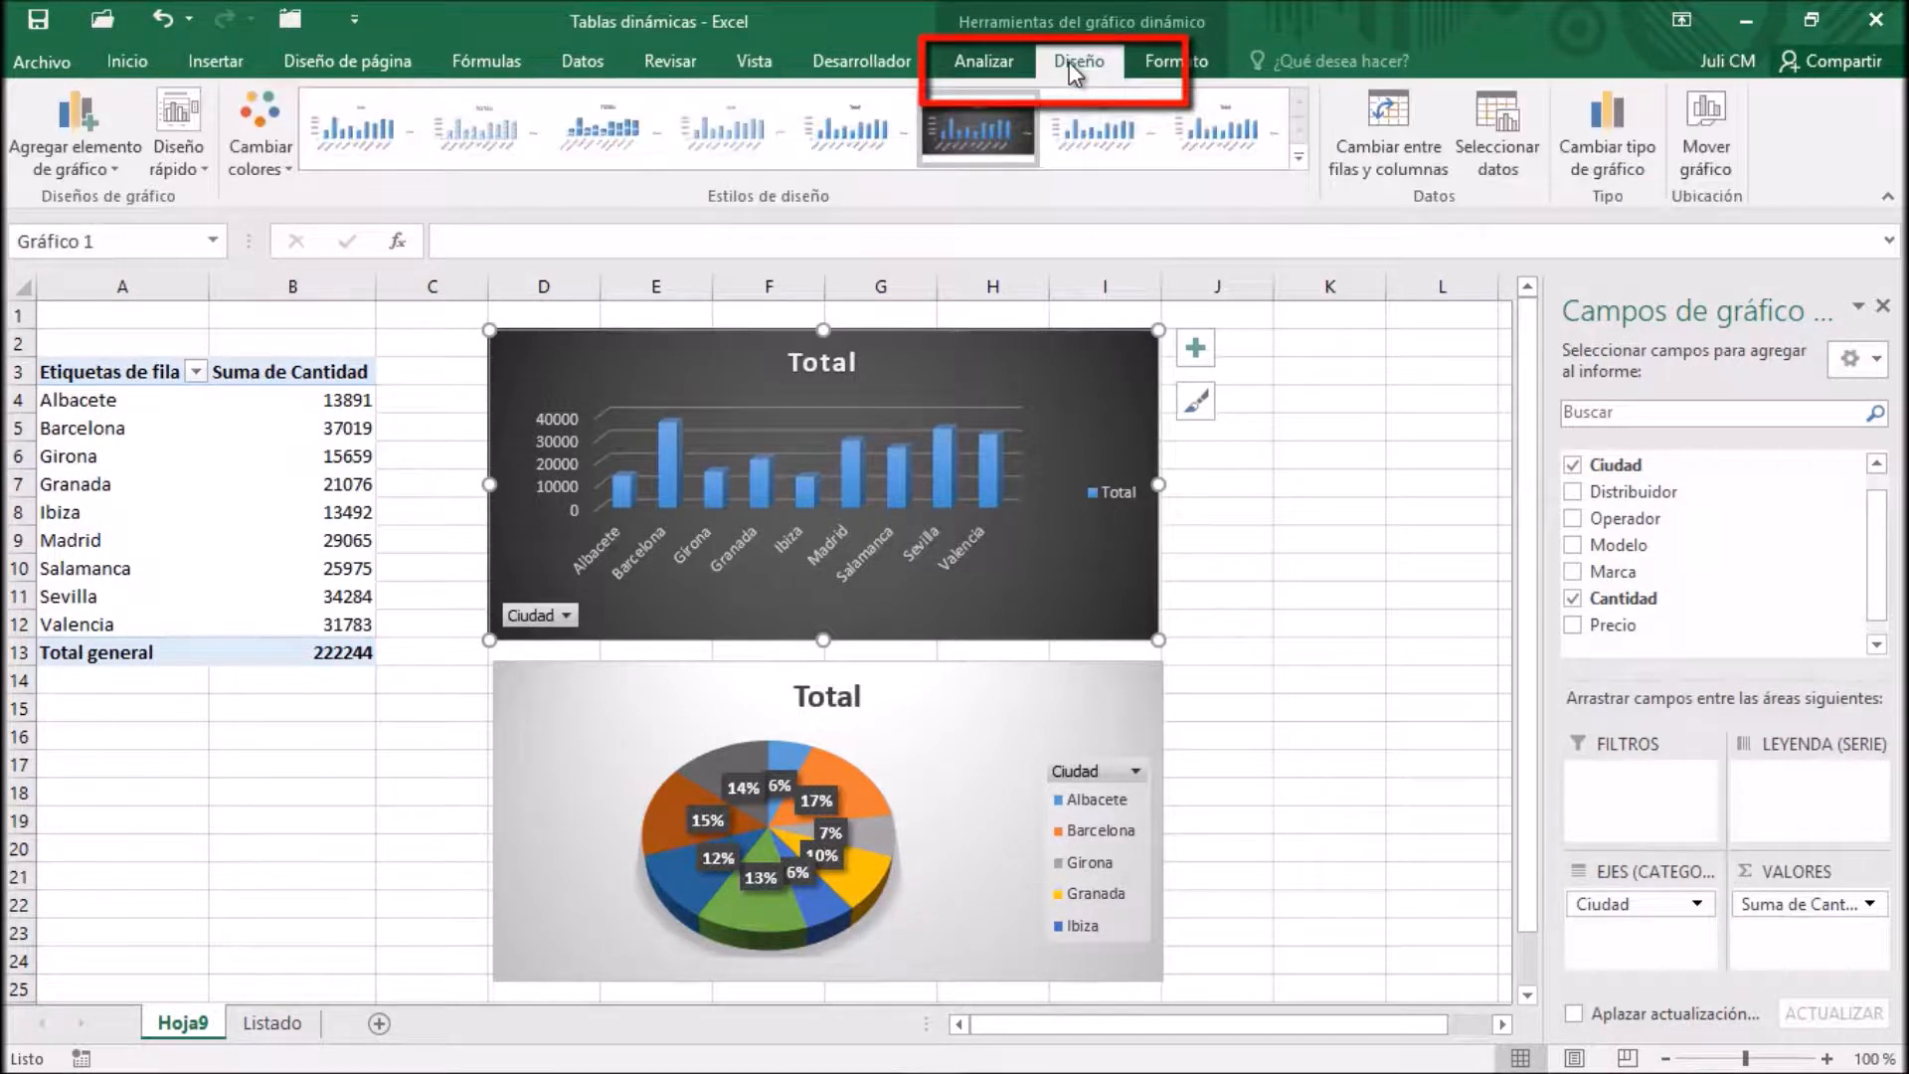
click(979, 61)
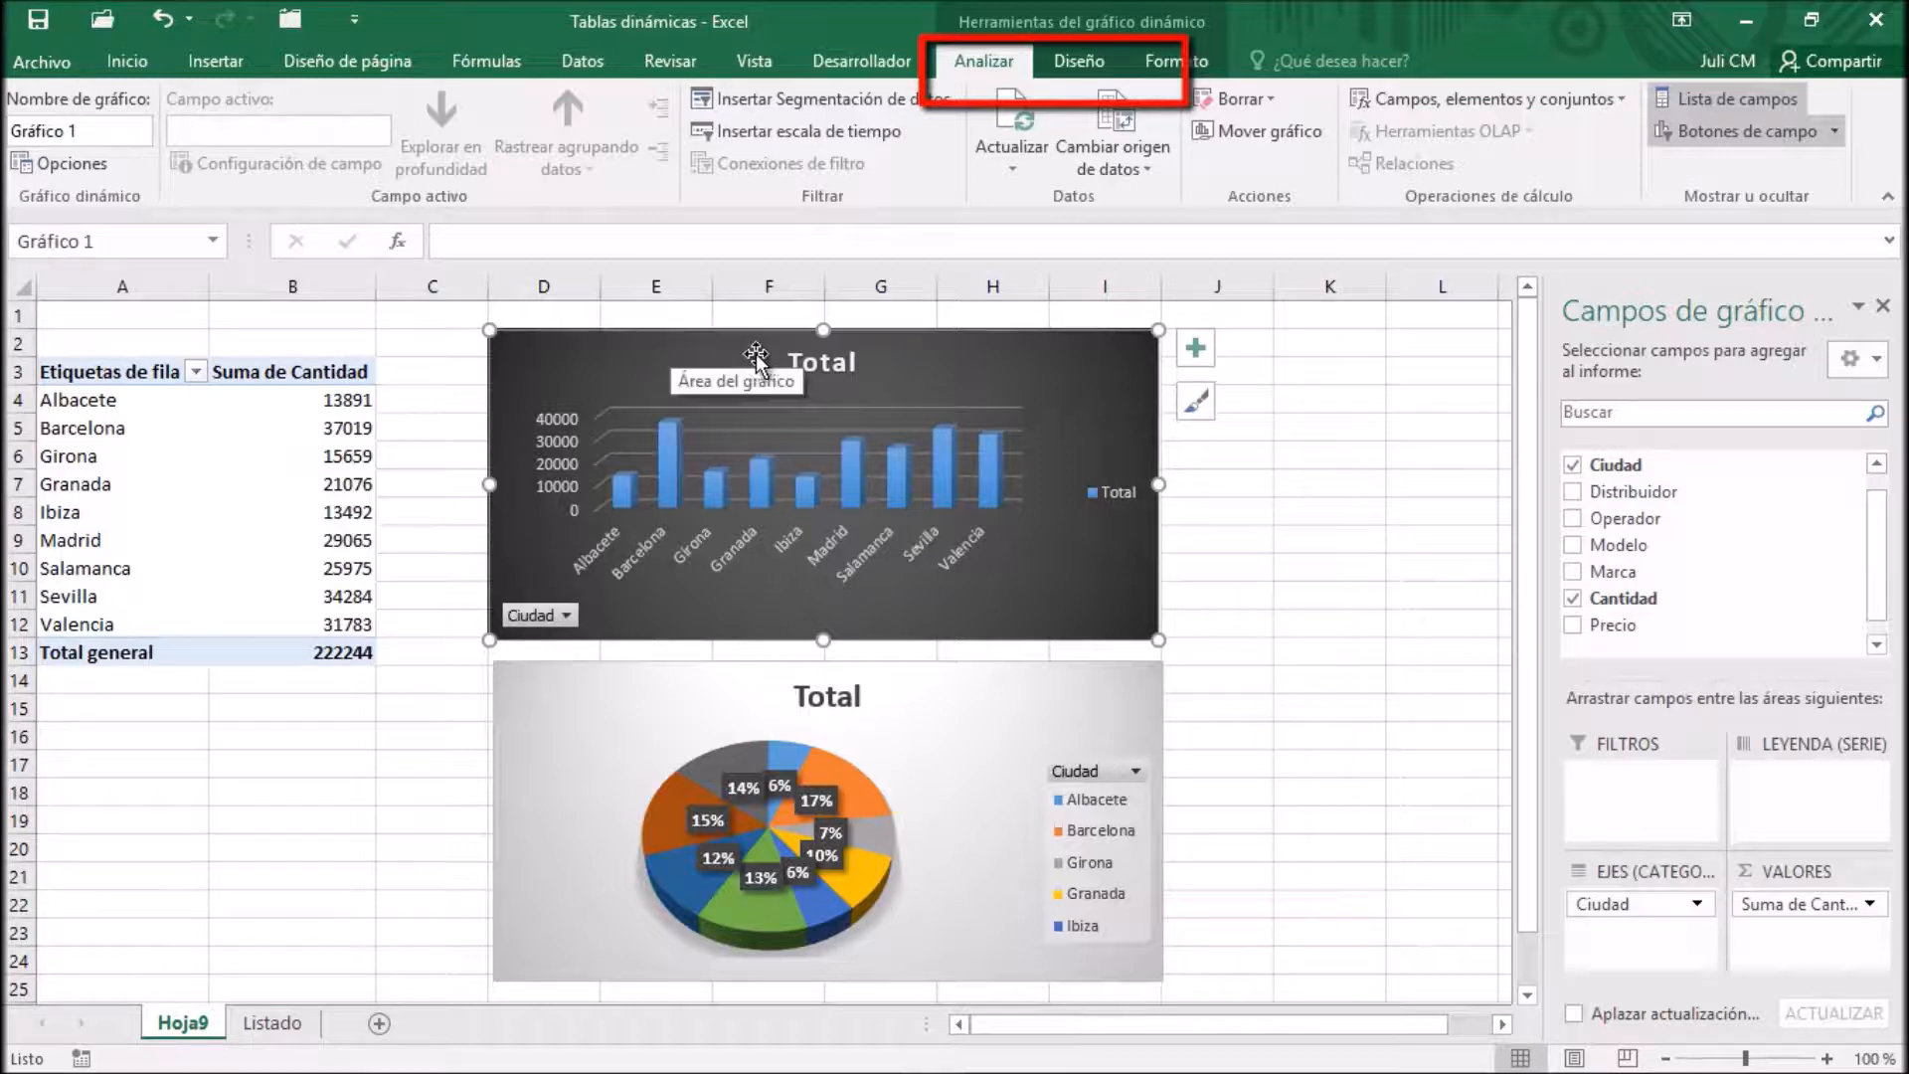
click(132, 492)
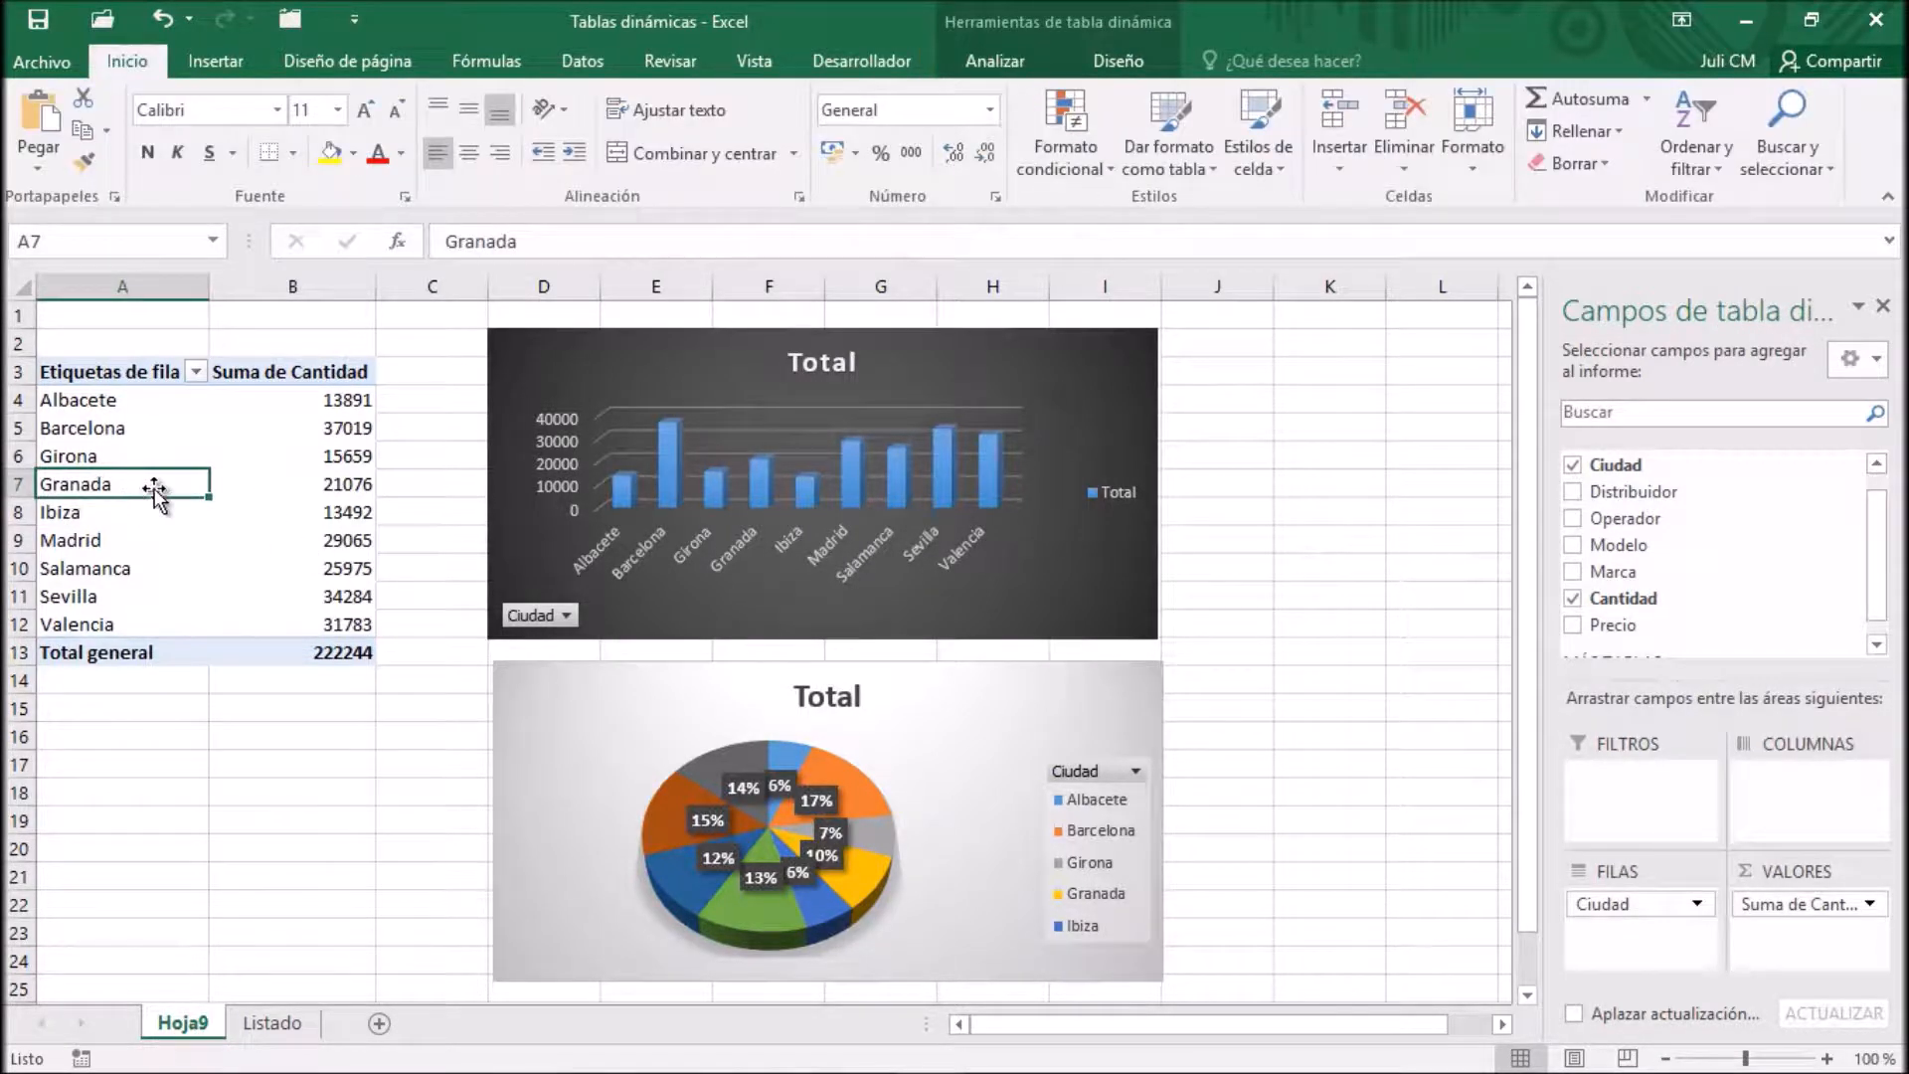
click(978, 70)
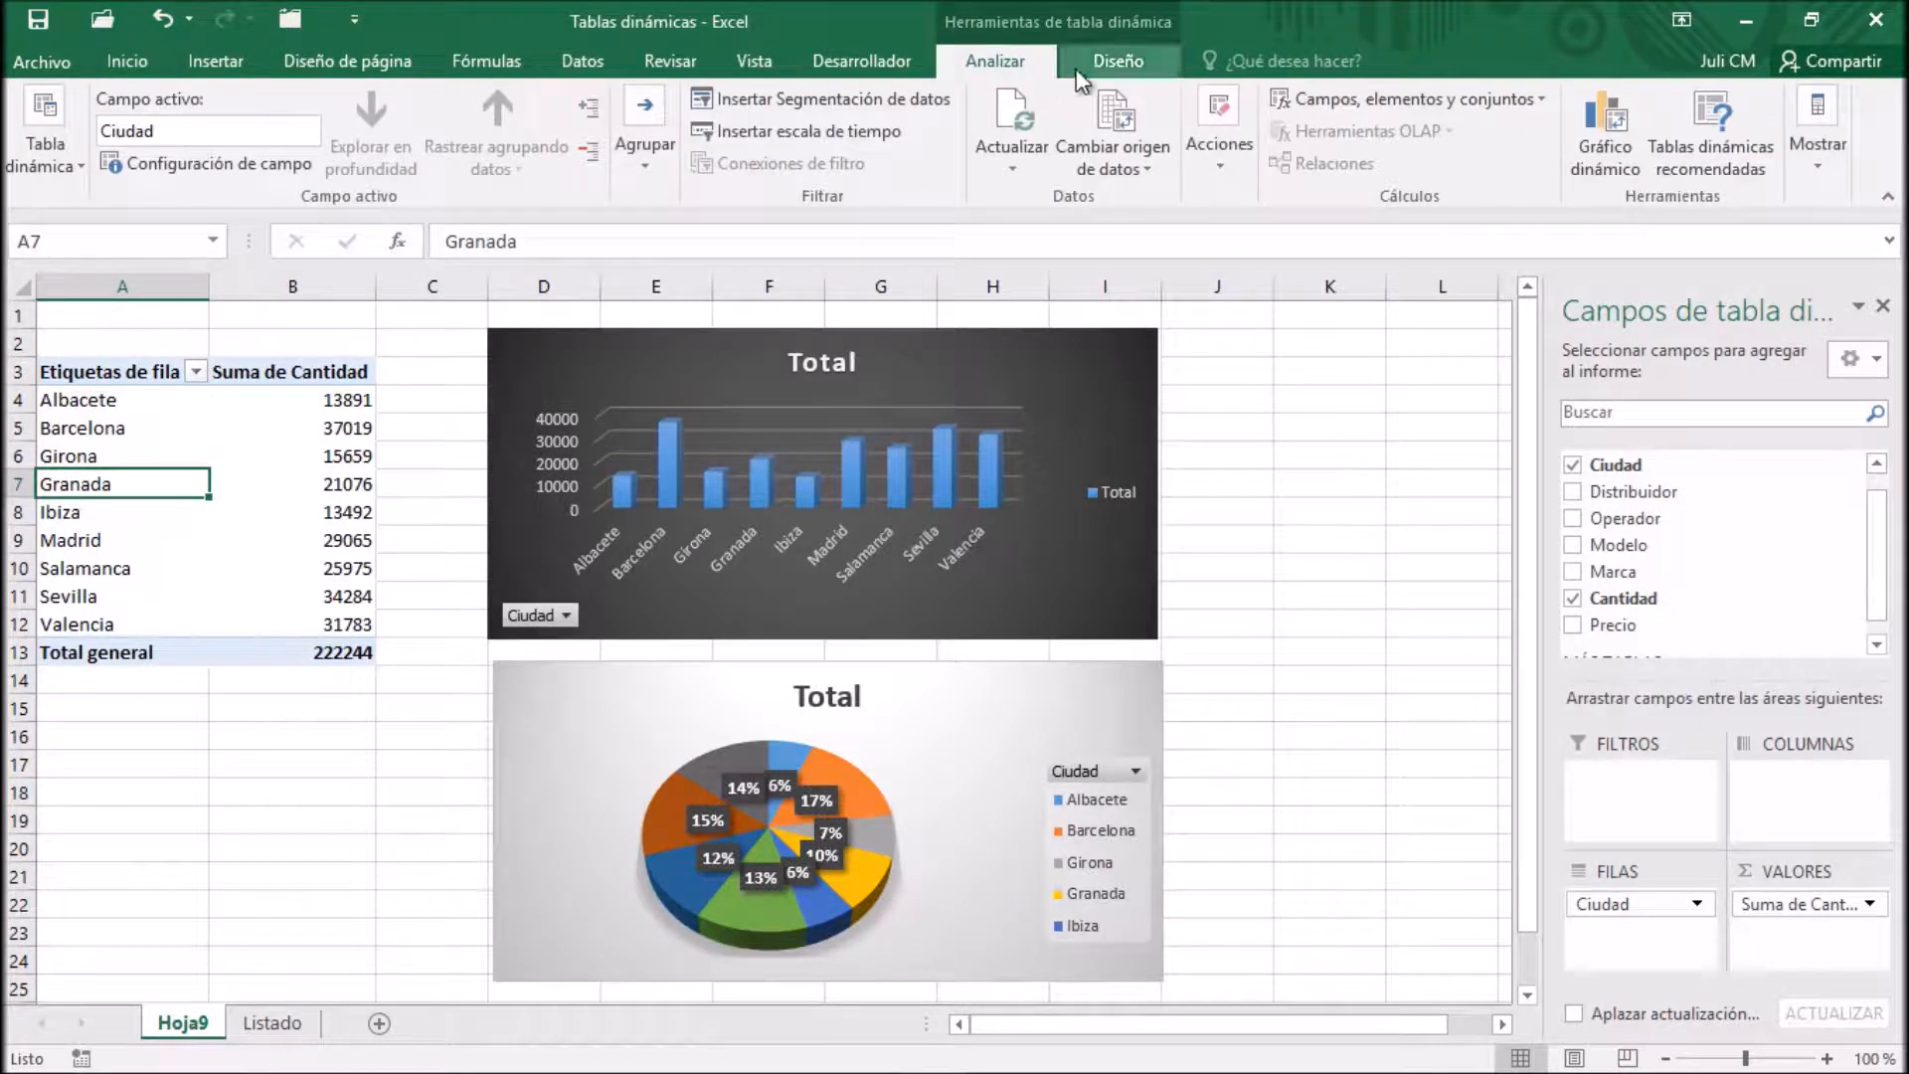
Examine the analysis, design and format tools available for the dark column PivotChart
click(1040, 354)
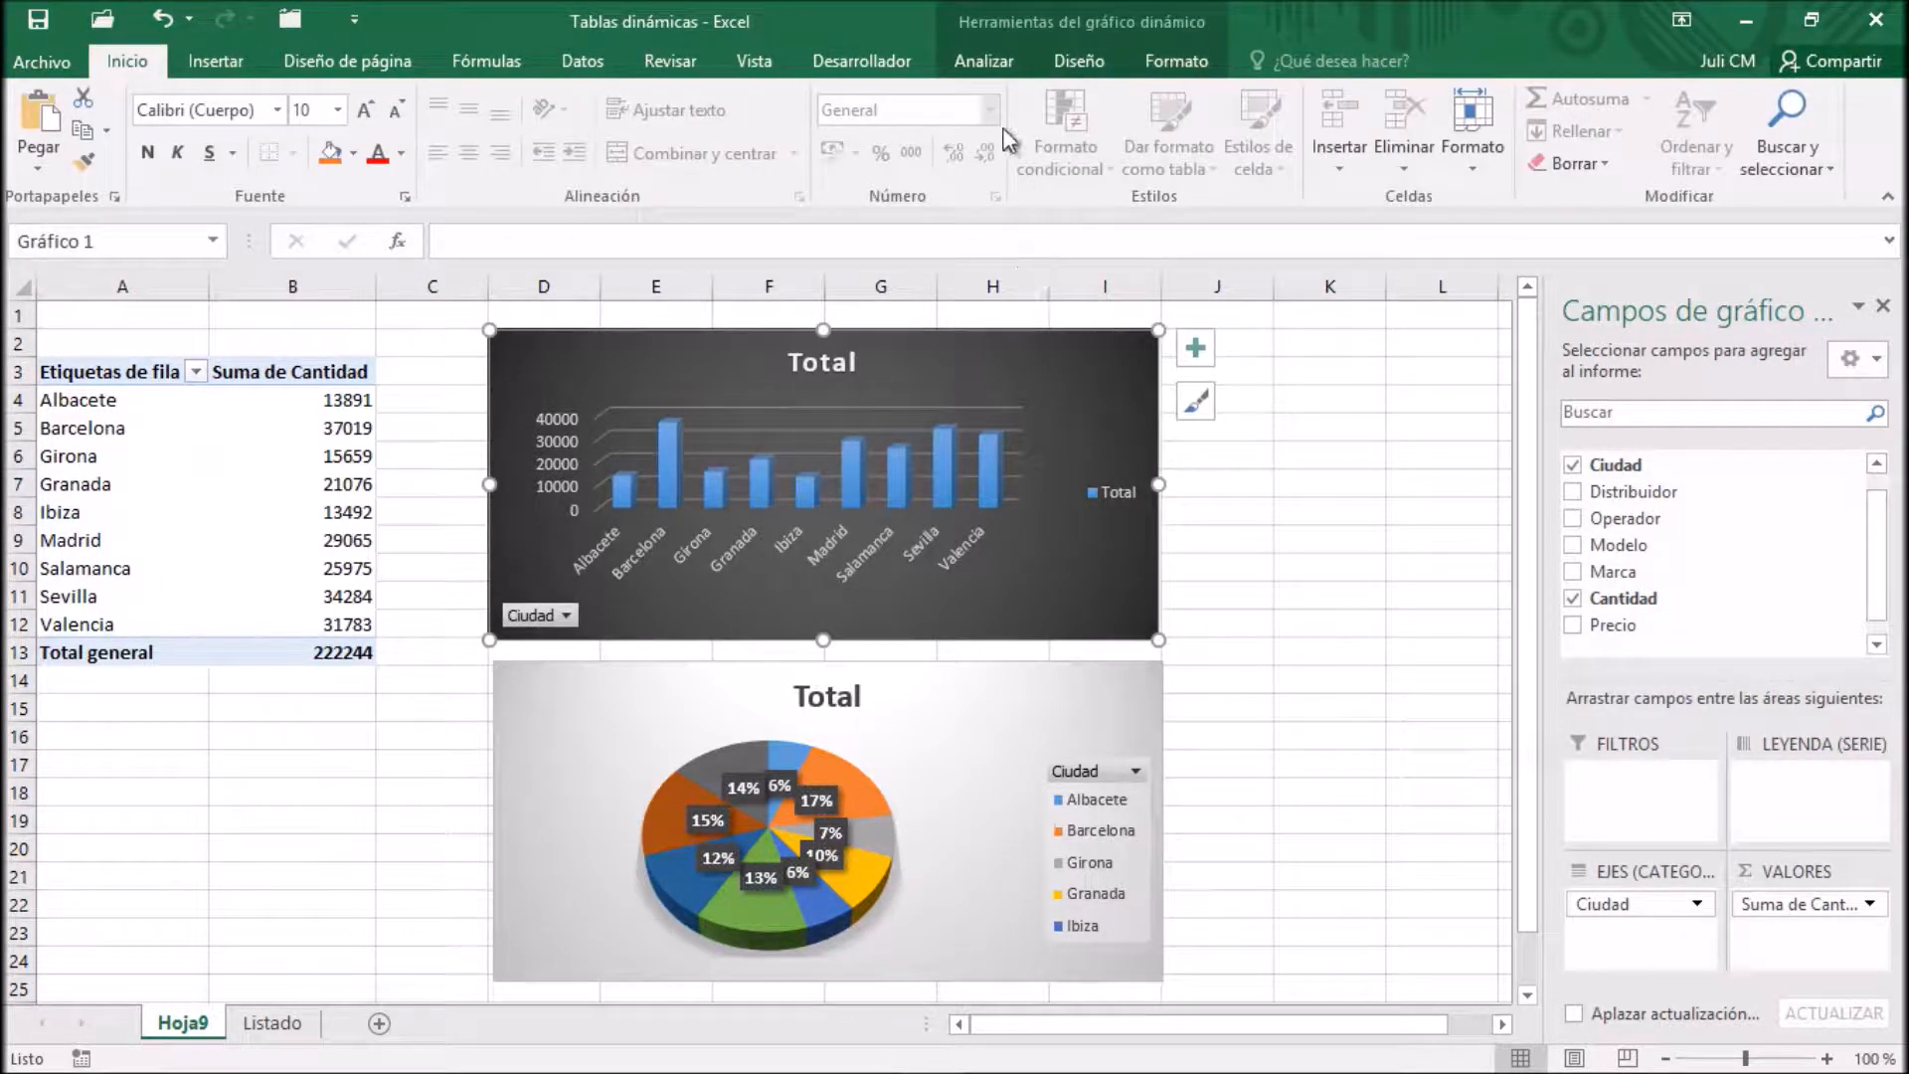
click(1000, 65)
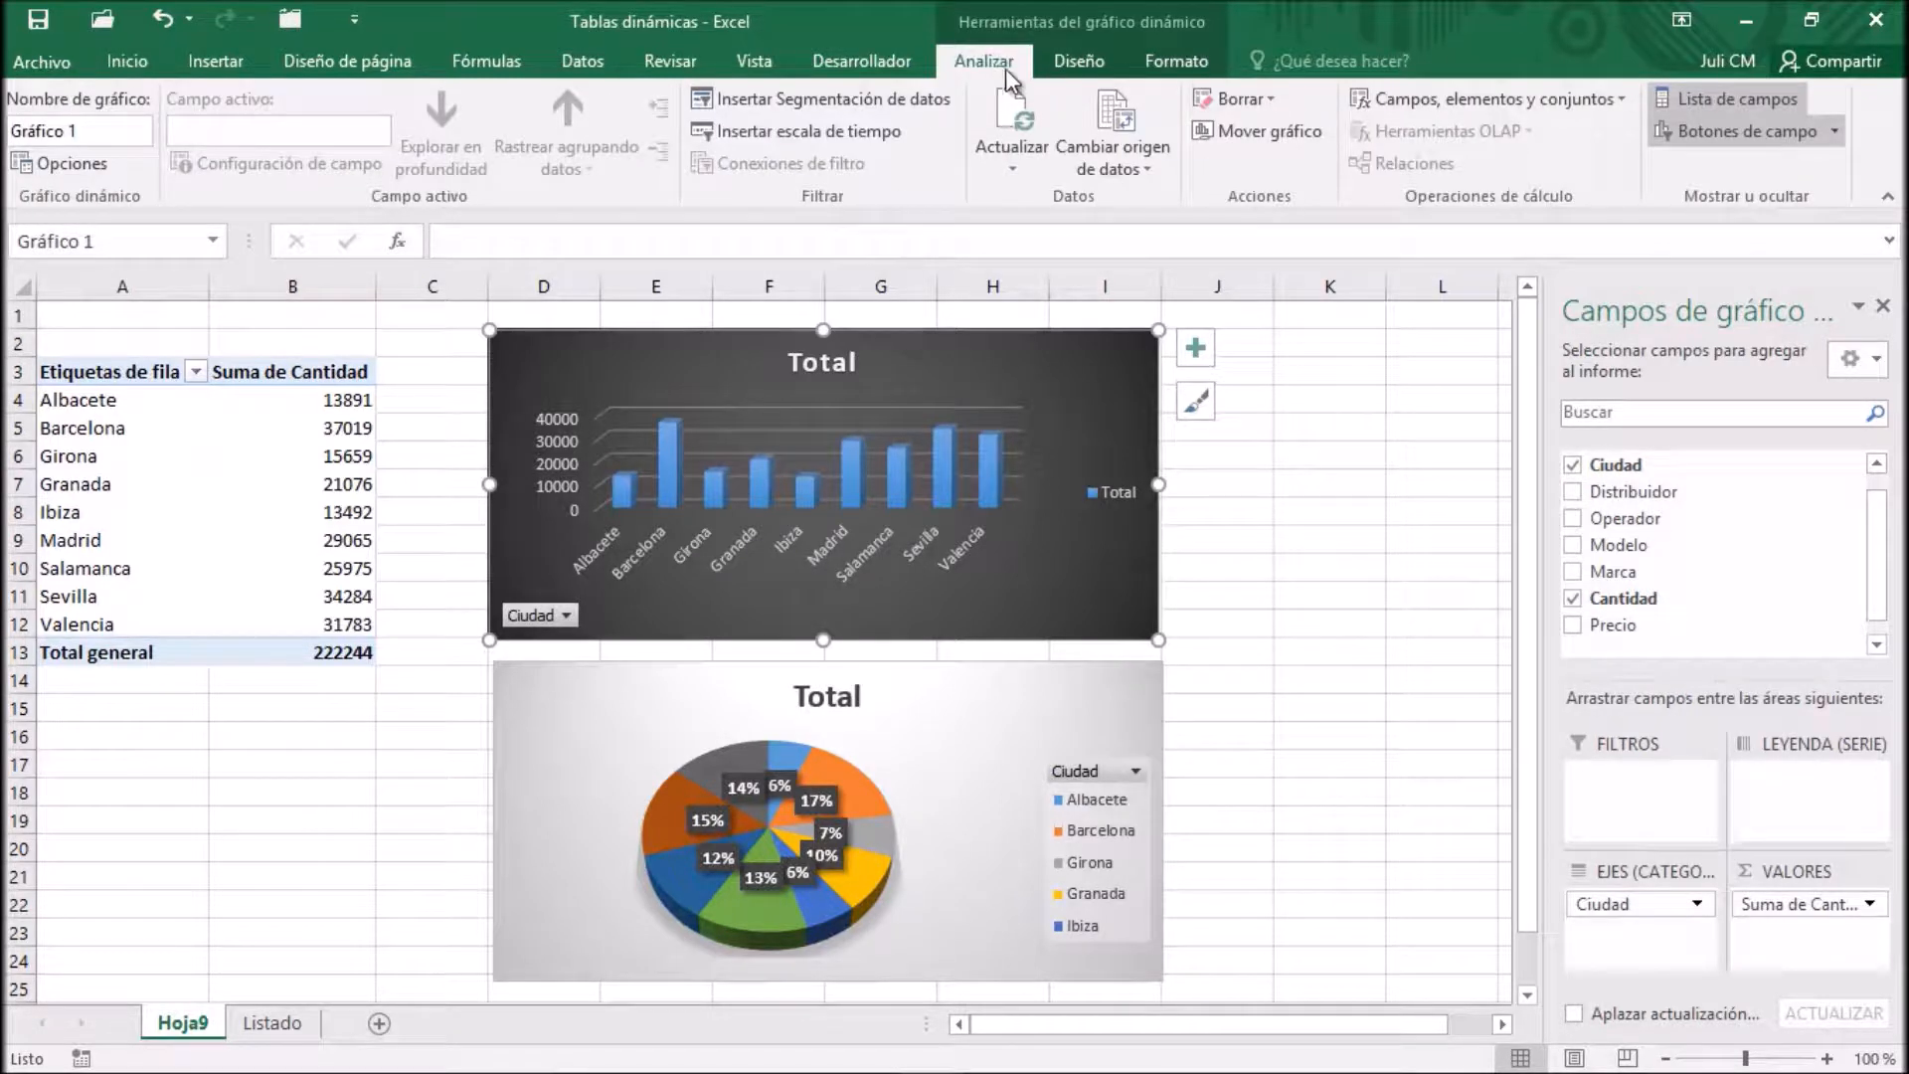
click(1072, 64)
click(1173, 61)
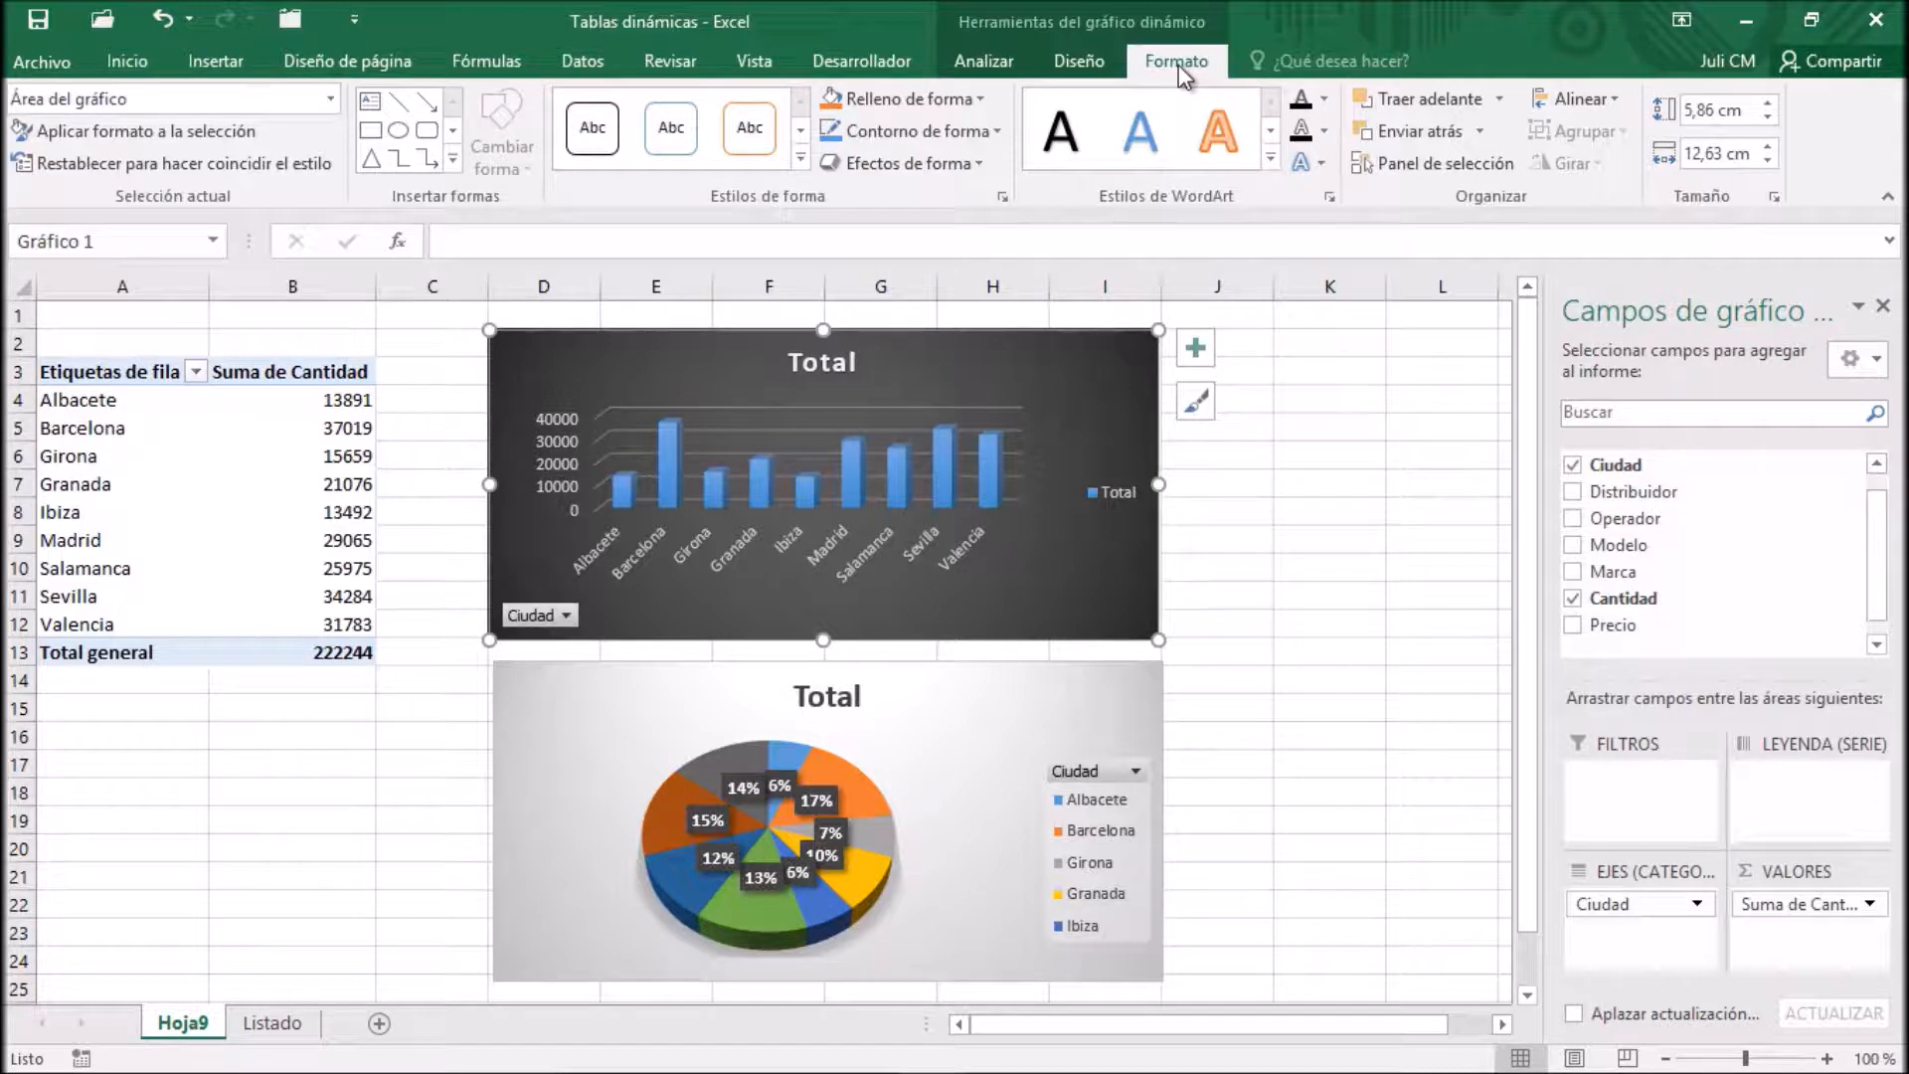
click(1095, 60)
click(1001, 66)
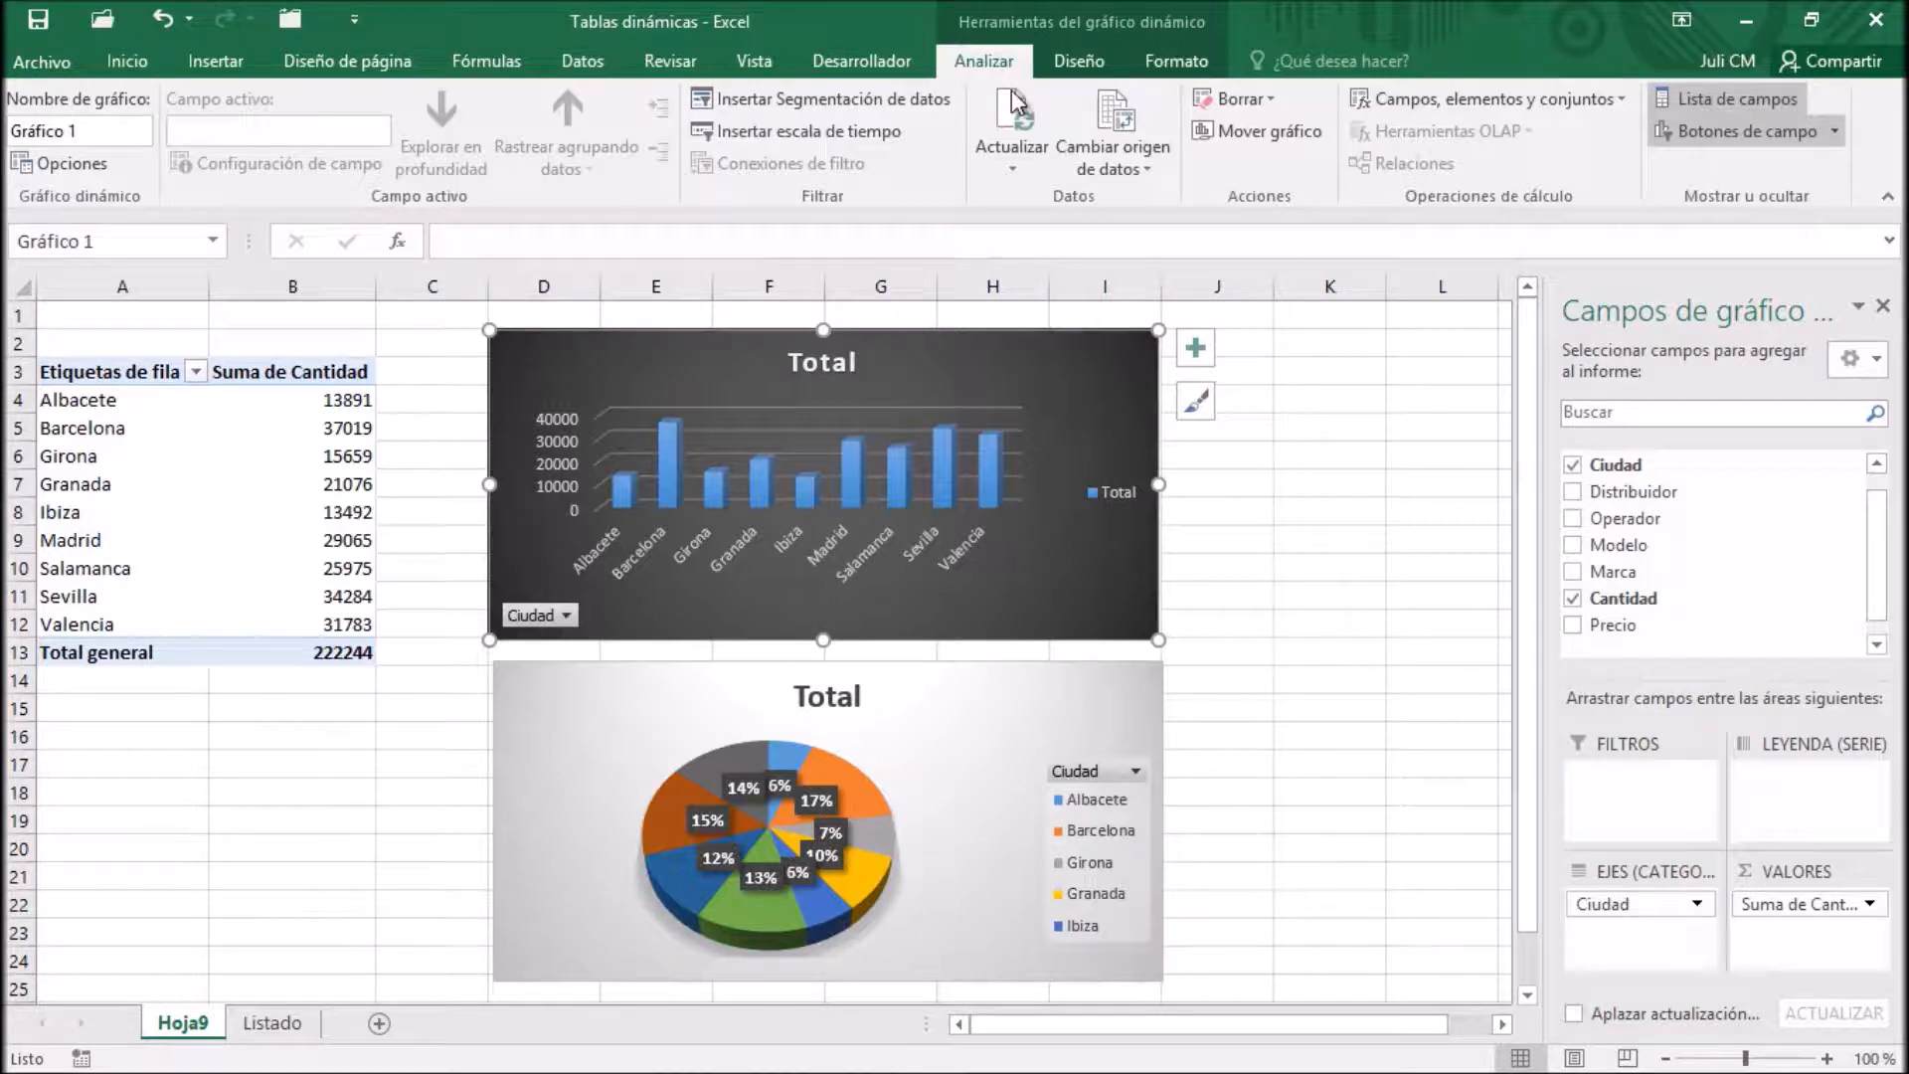
Review the pivot table's analysis and design tools, and compare its field areas with those of the pie PivotChart
click(288, 484)
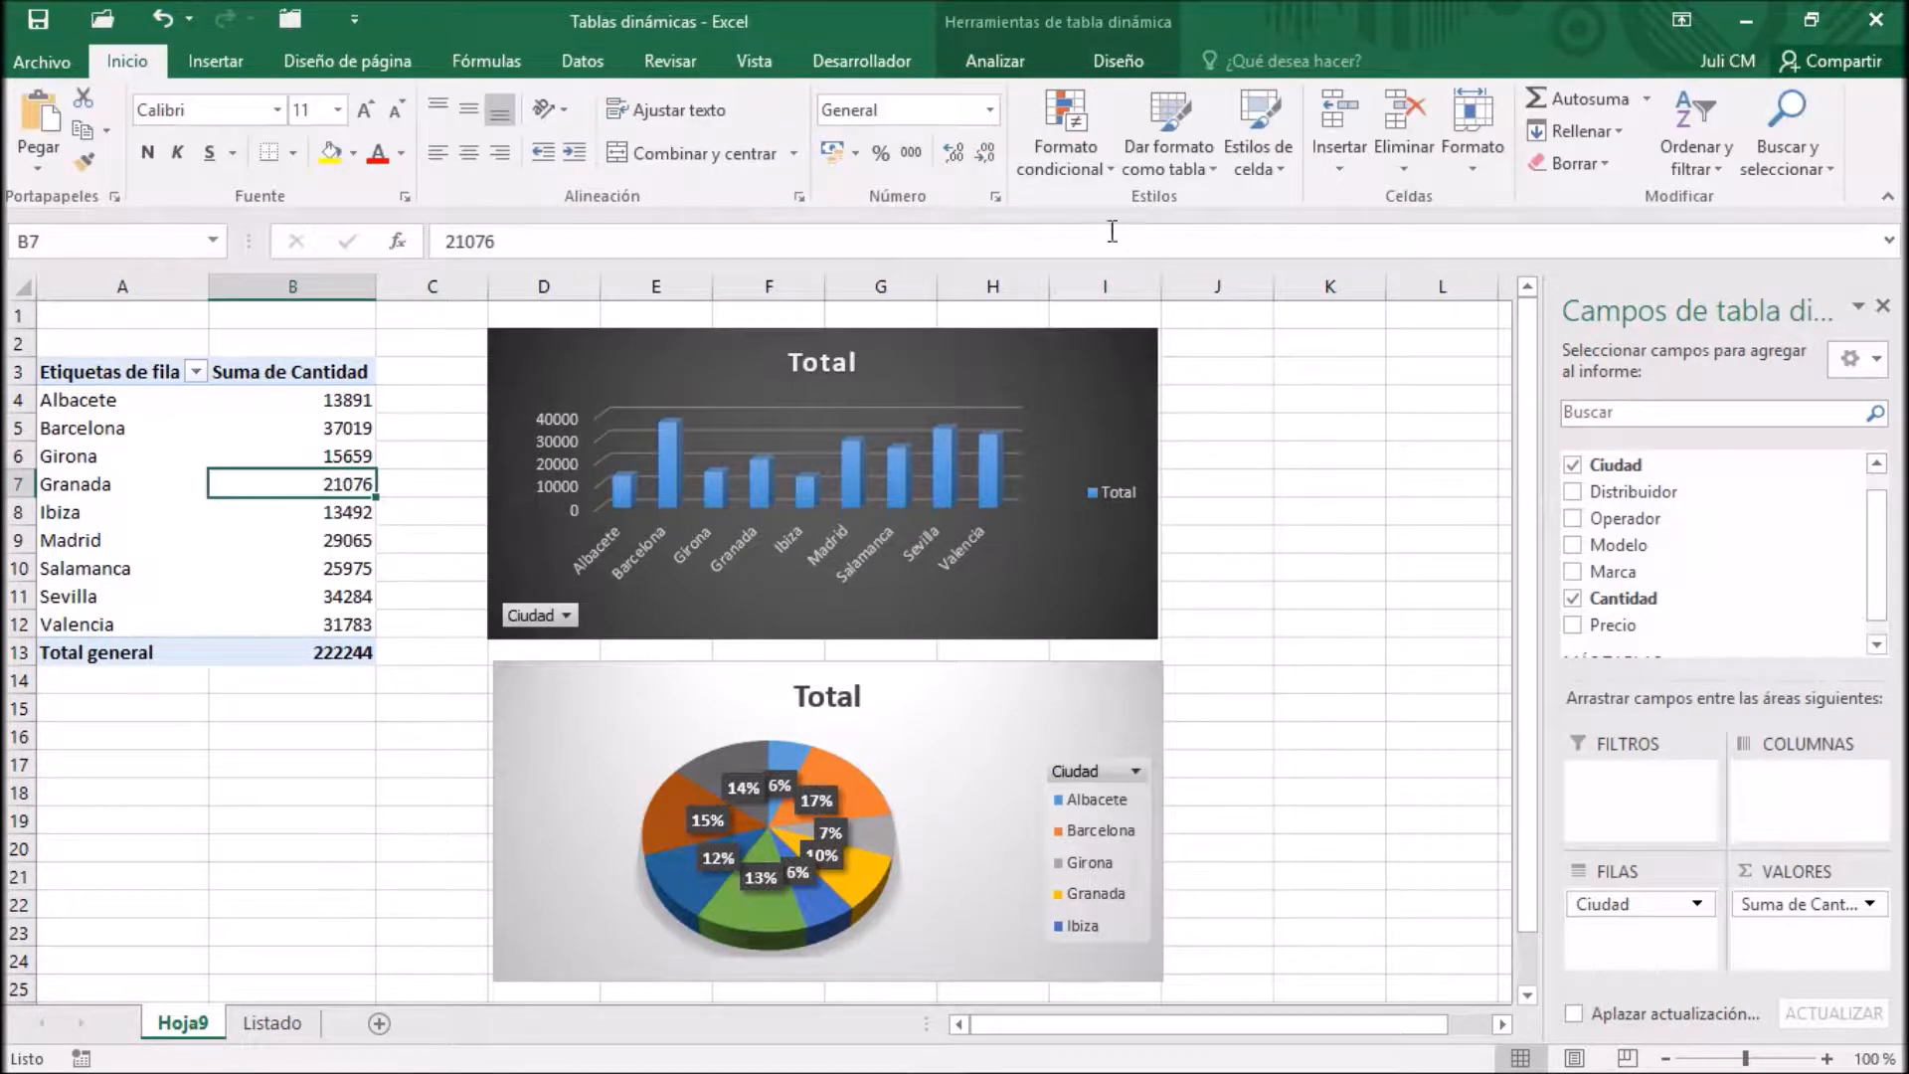
click(1102, 63)
click(997, 62)
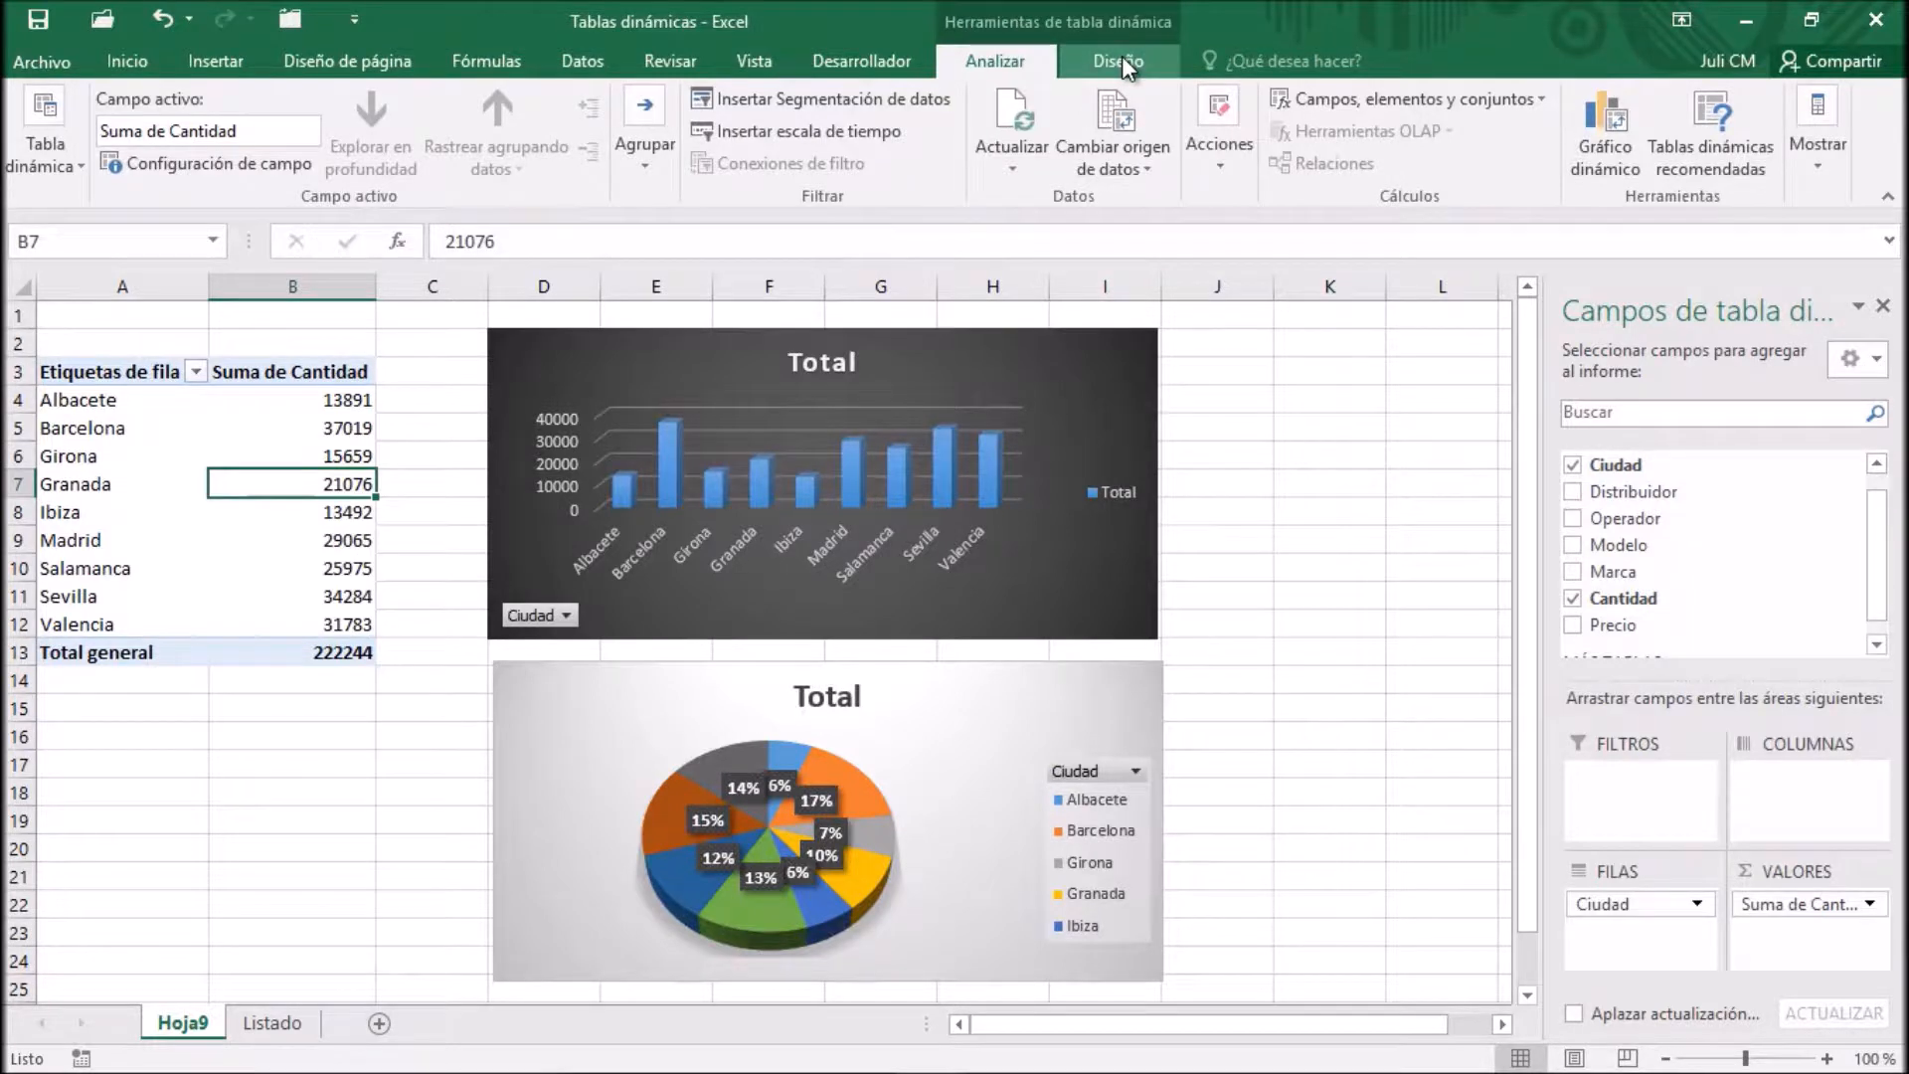
click(1121, 57)
click(1004, 62)
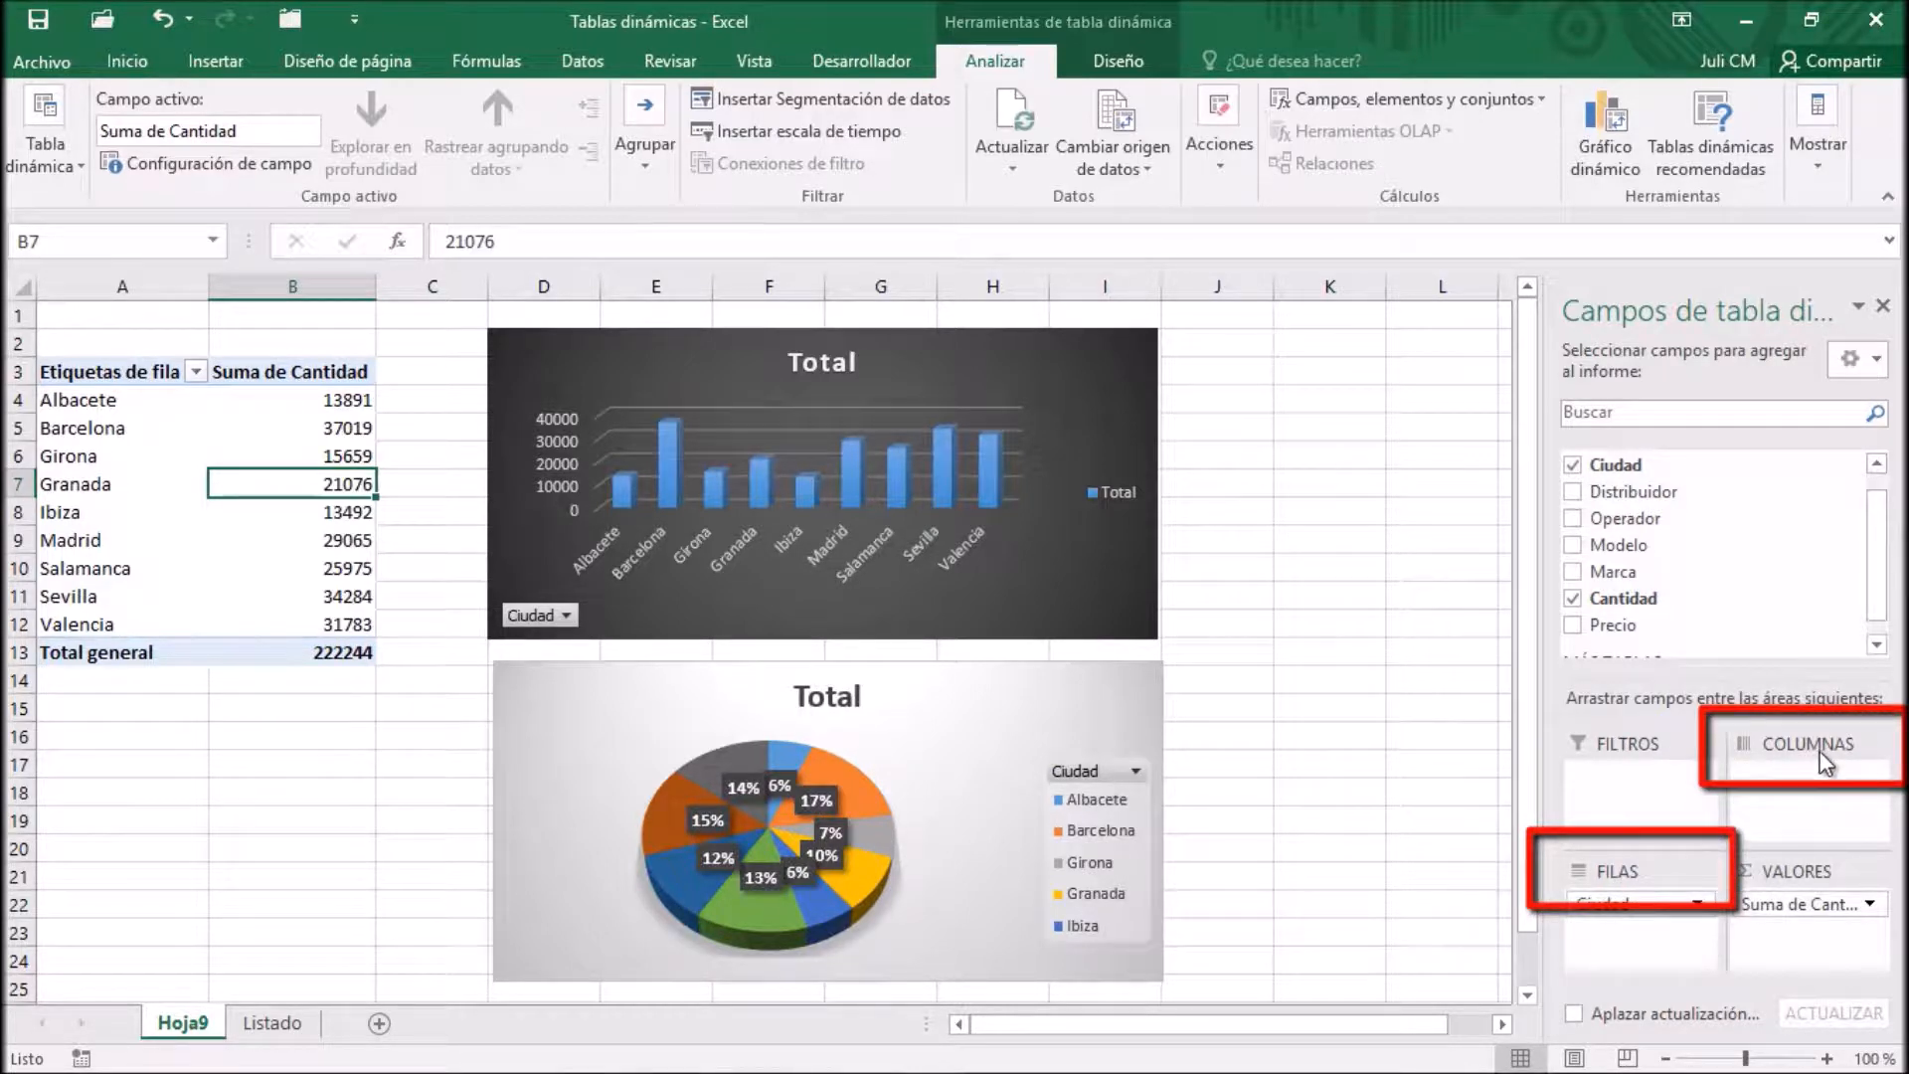
click(978, 681)
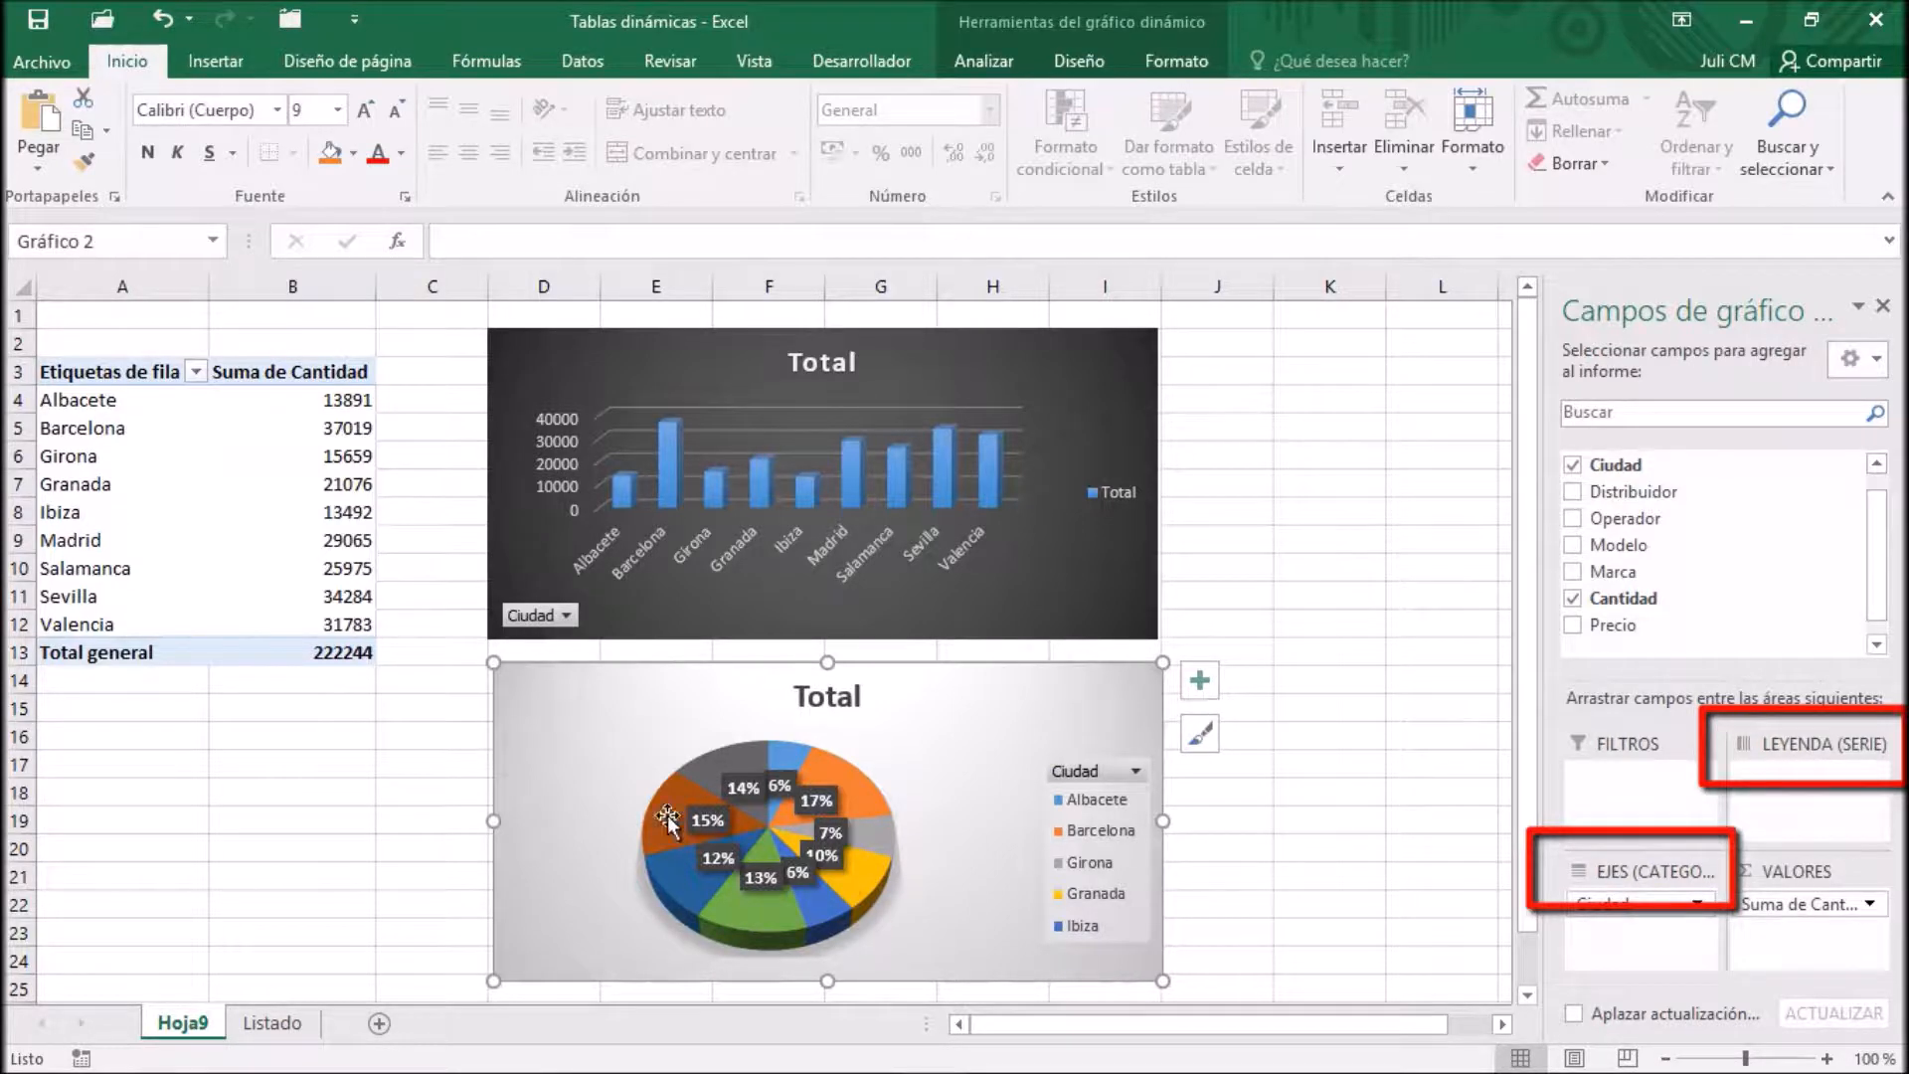
click(293, 513)
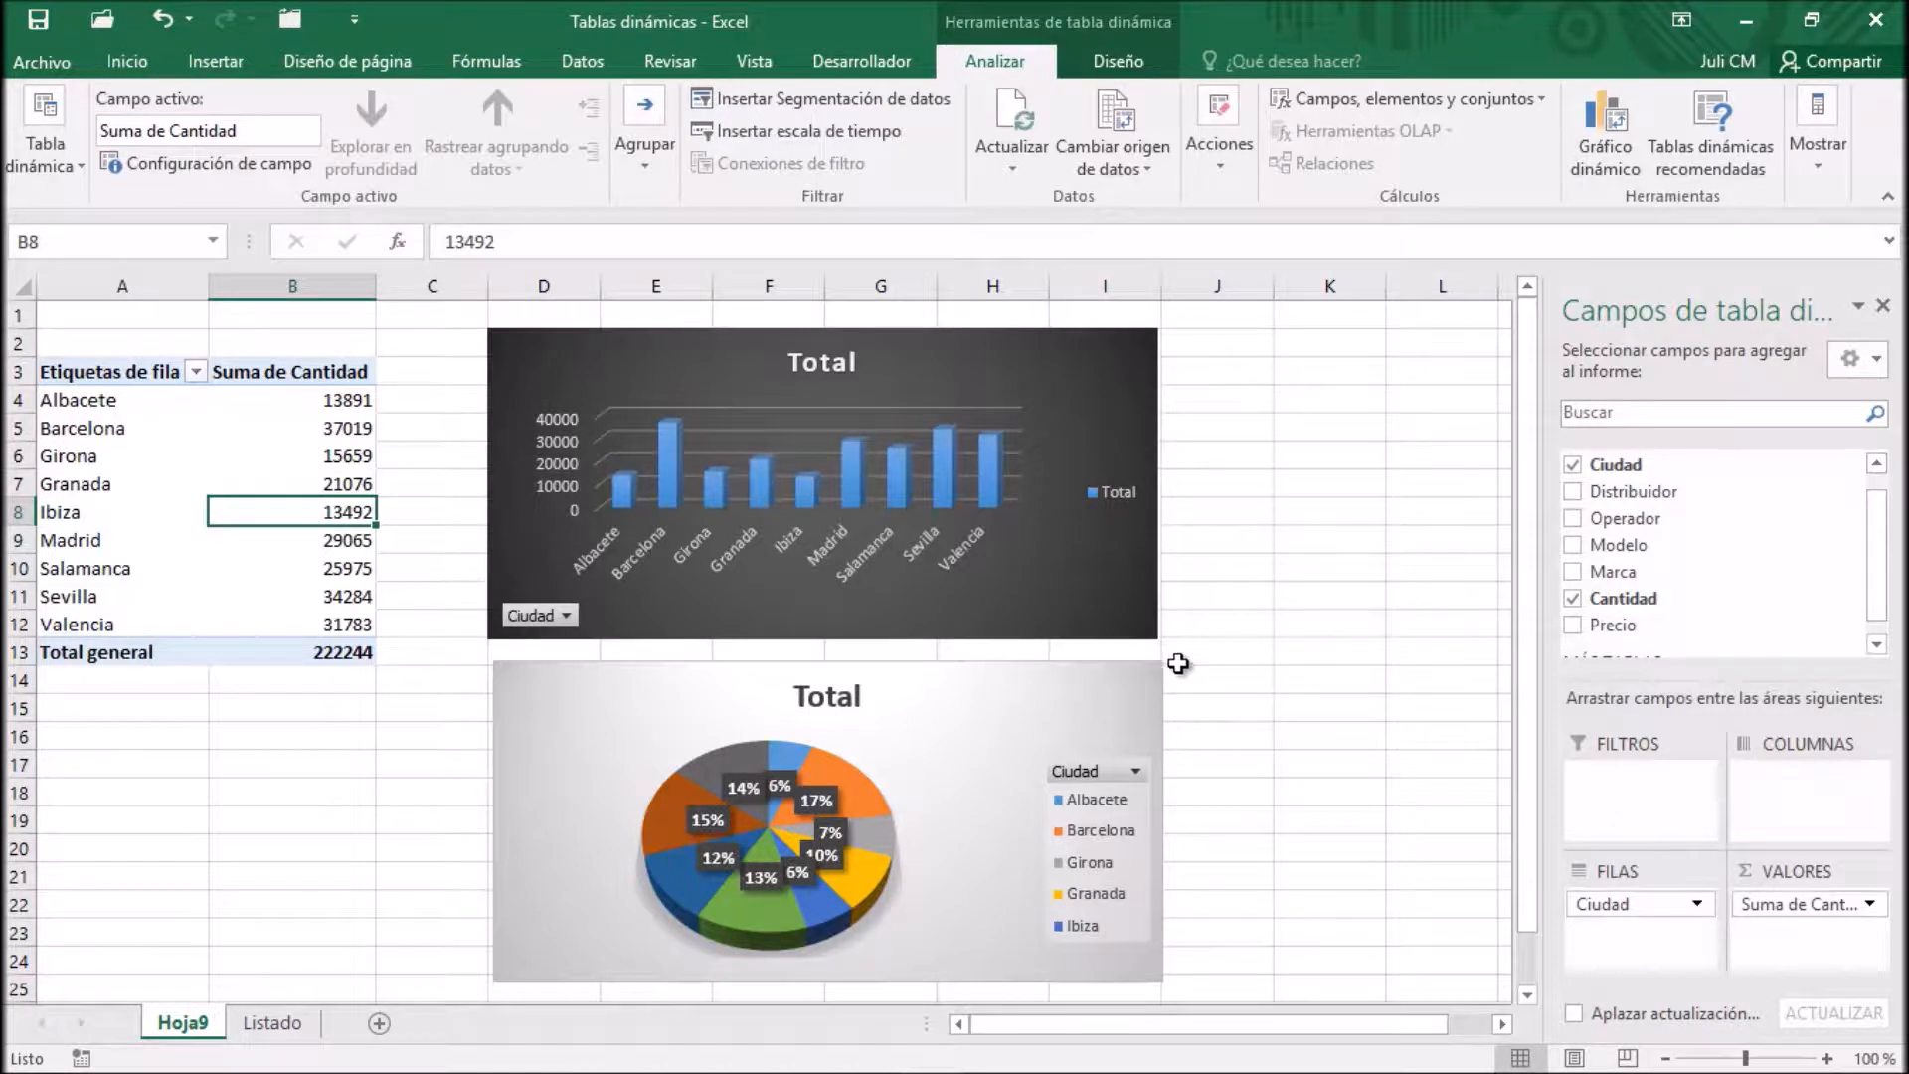
Filter the pivot table's row labels to show only Barcelona, Granada, Madrid and Valencia
mouse_move(302, 485)
click(196, 373)
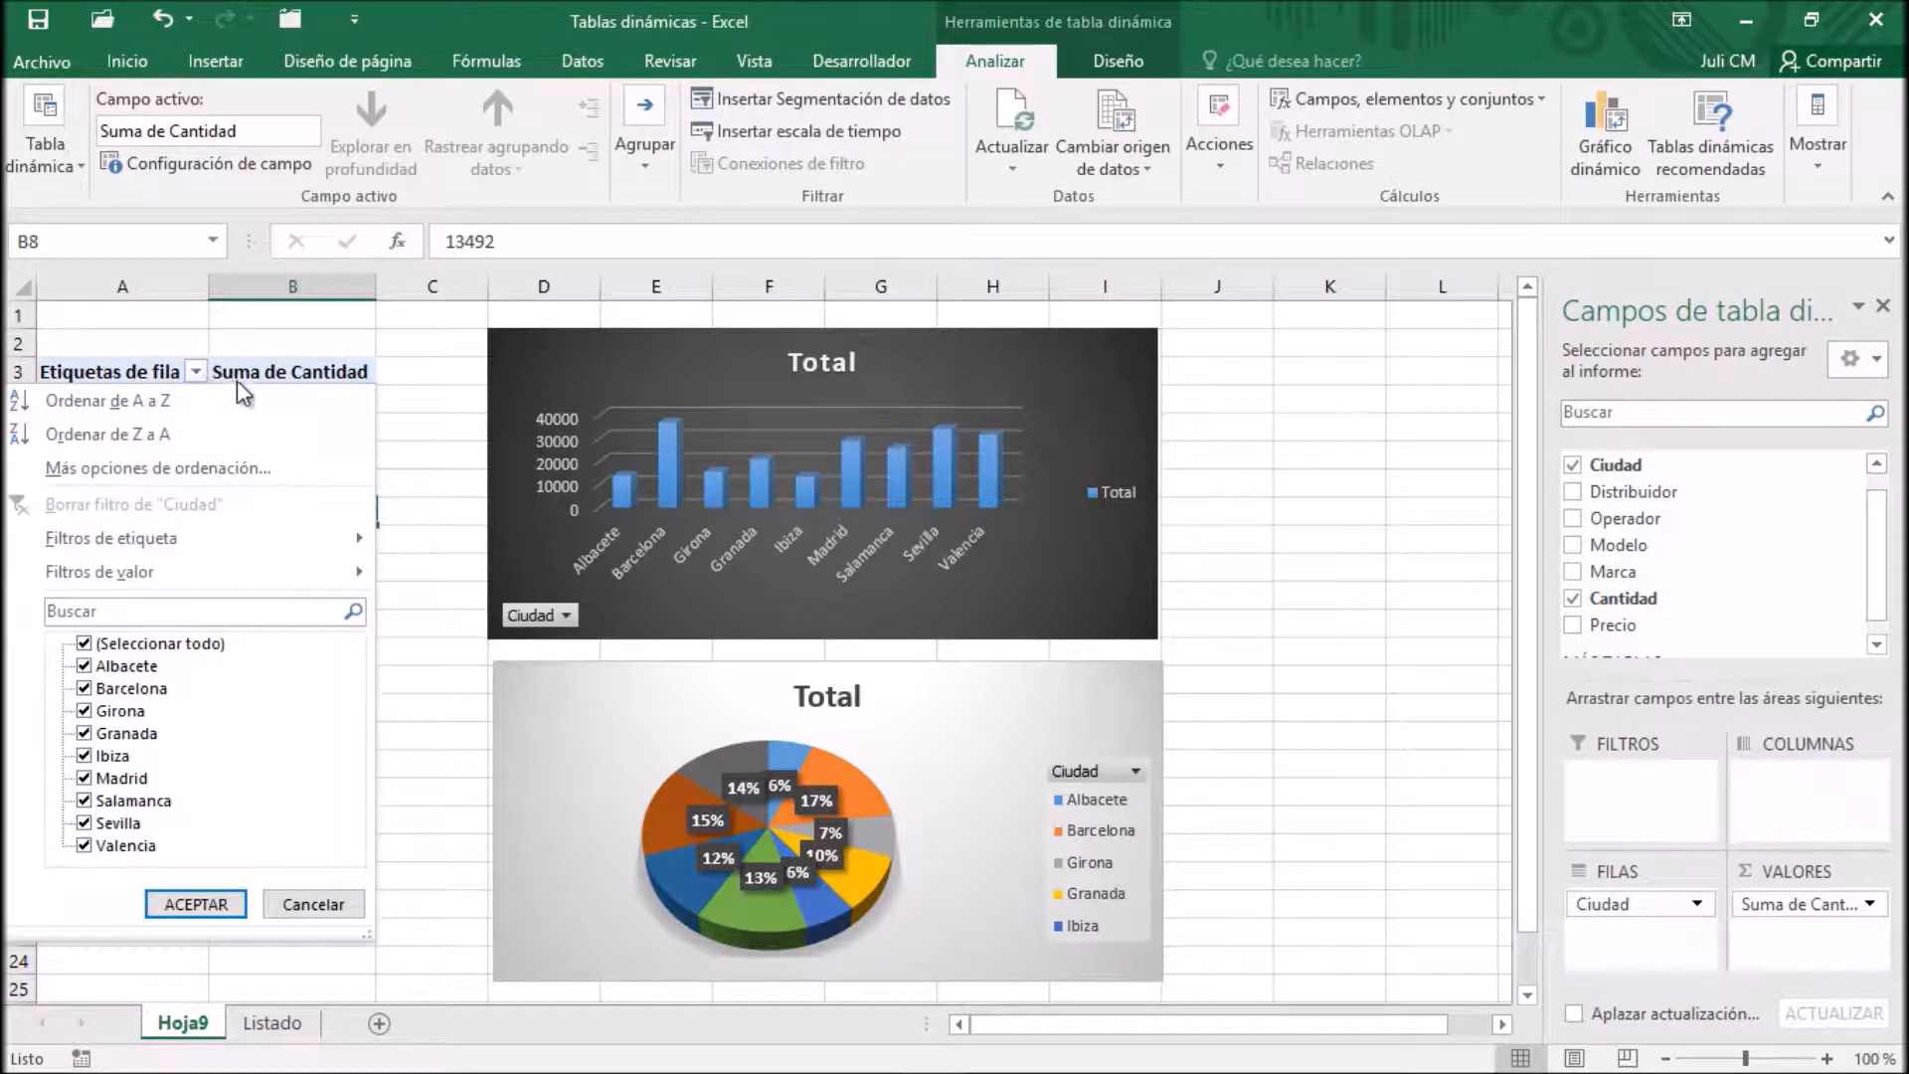
click(90, 645)
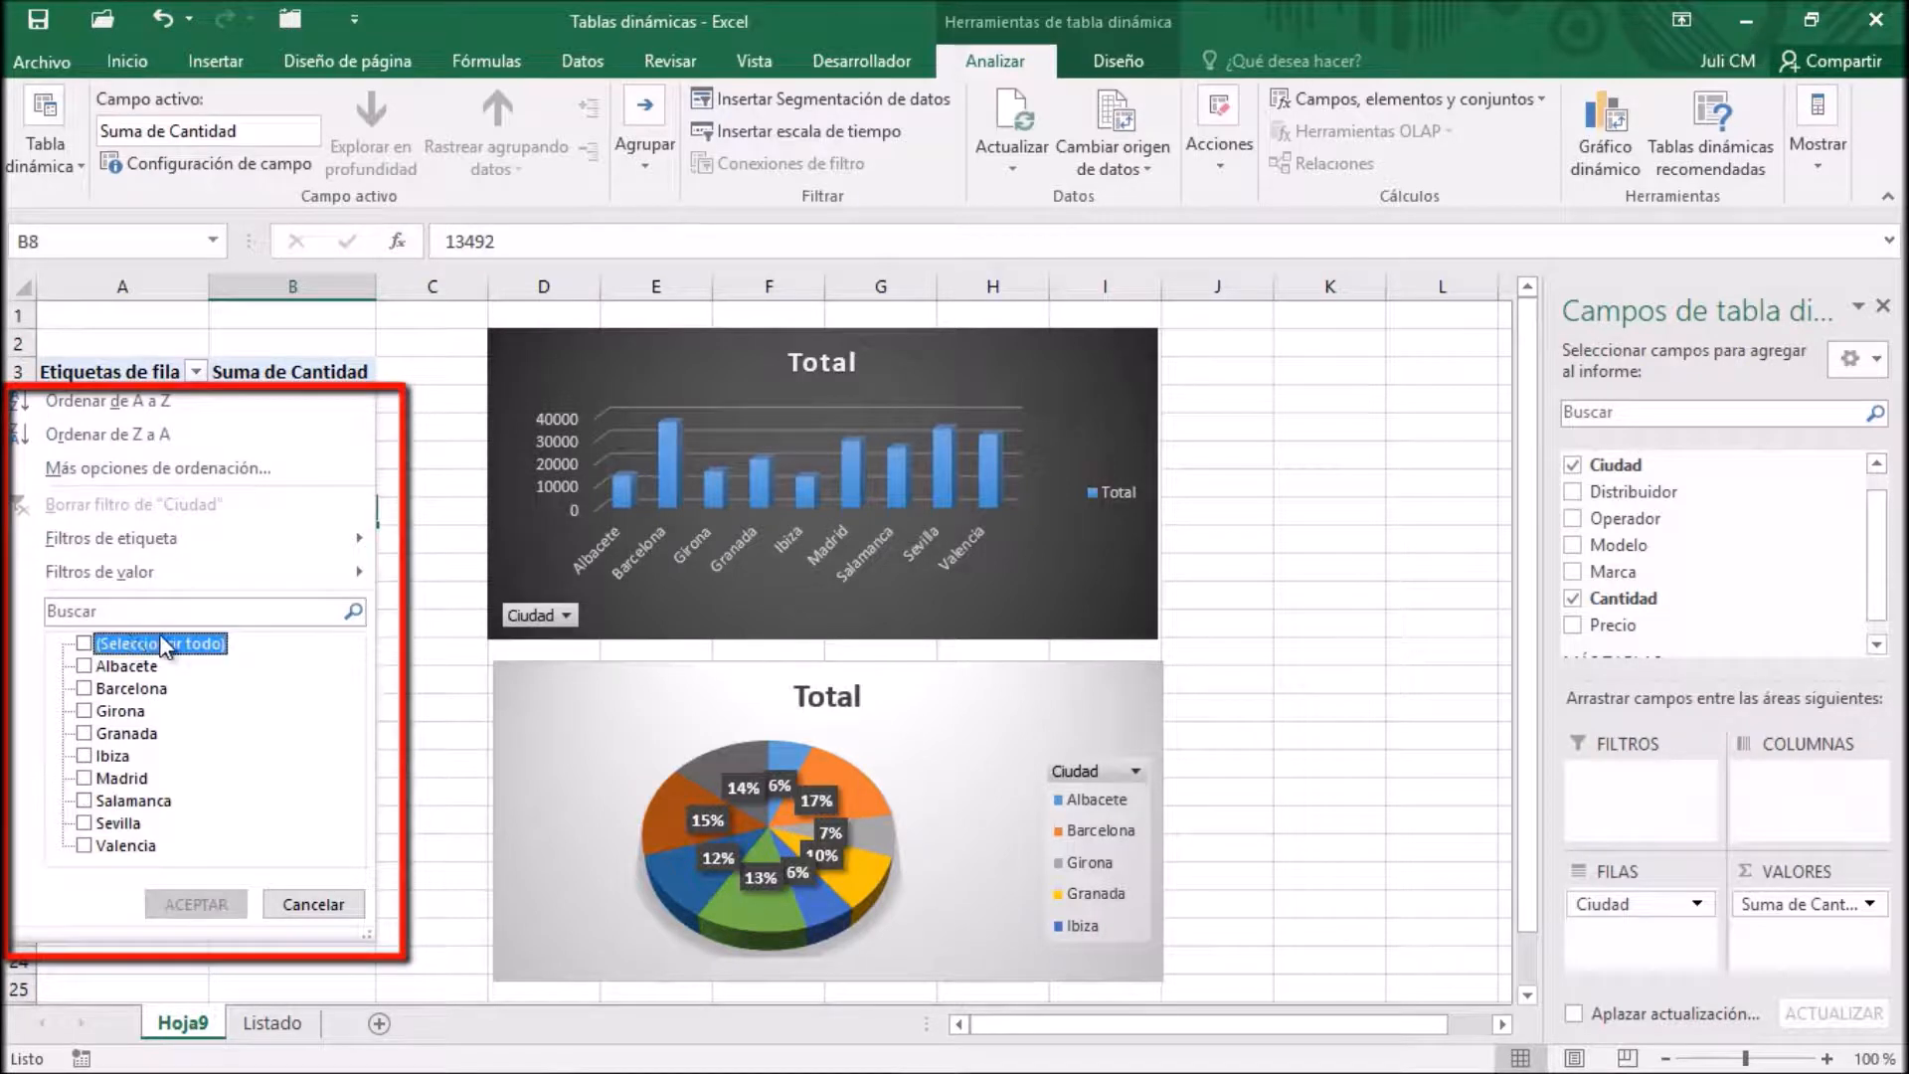
click(86, 689)
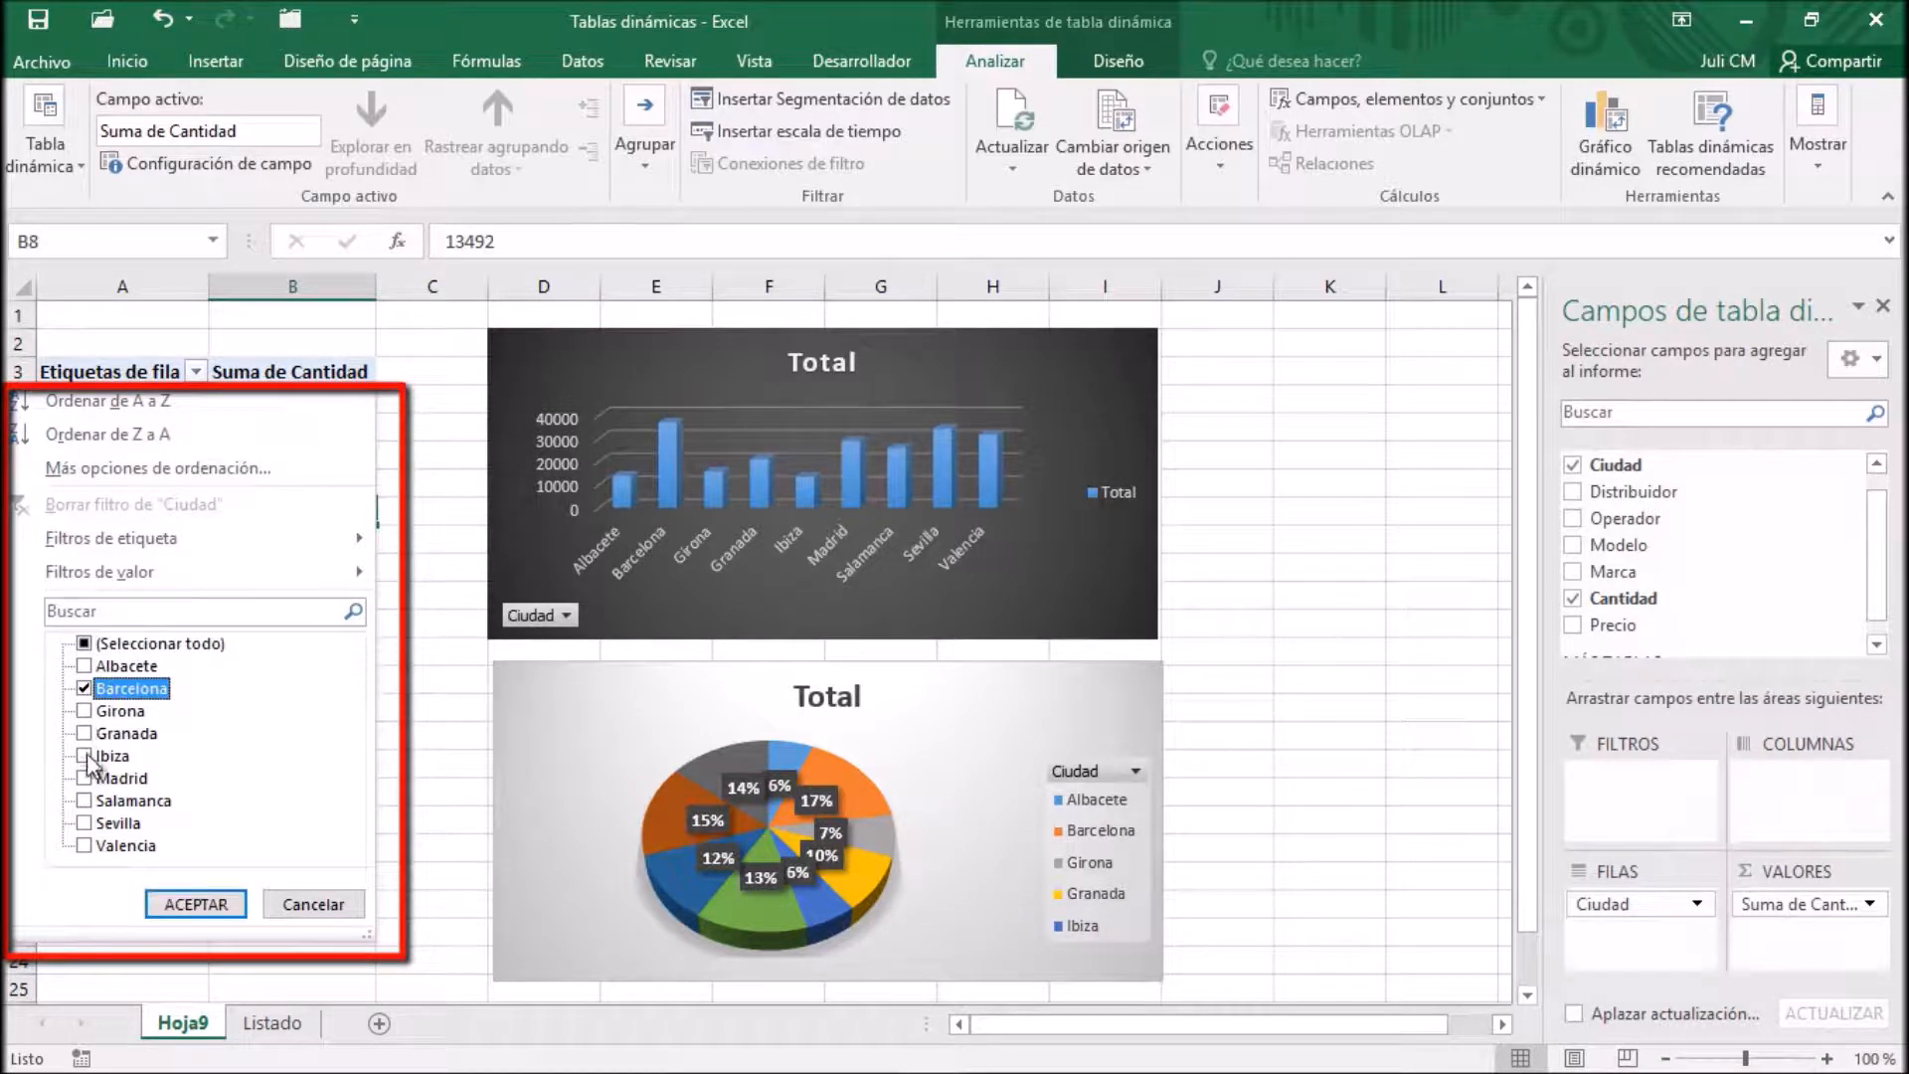
click(84, 734)
click(84, 778)
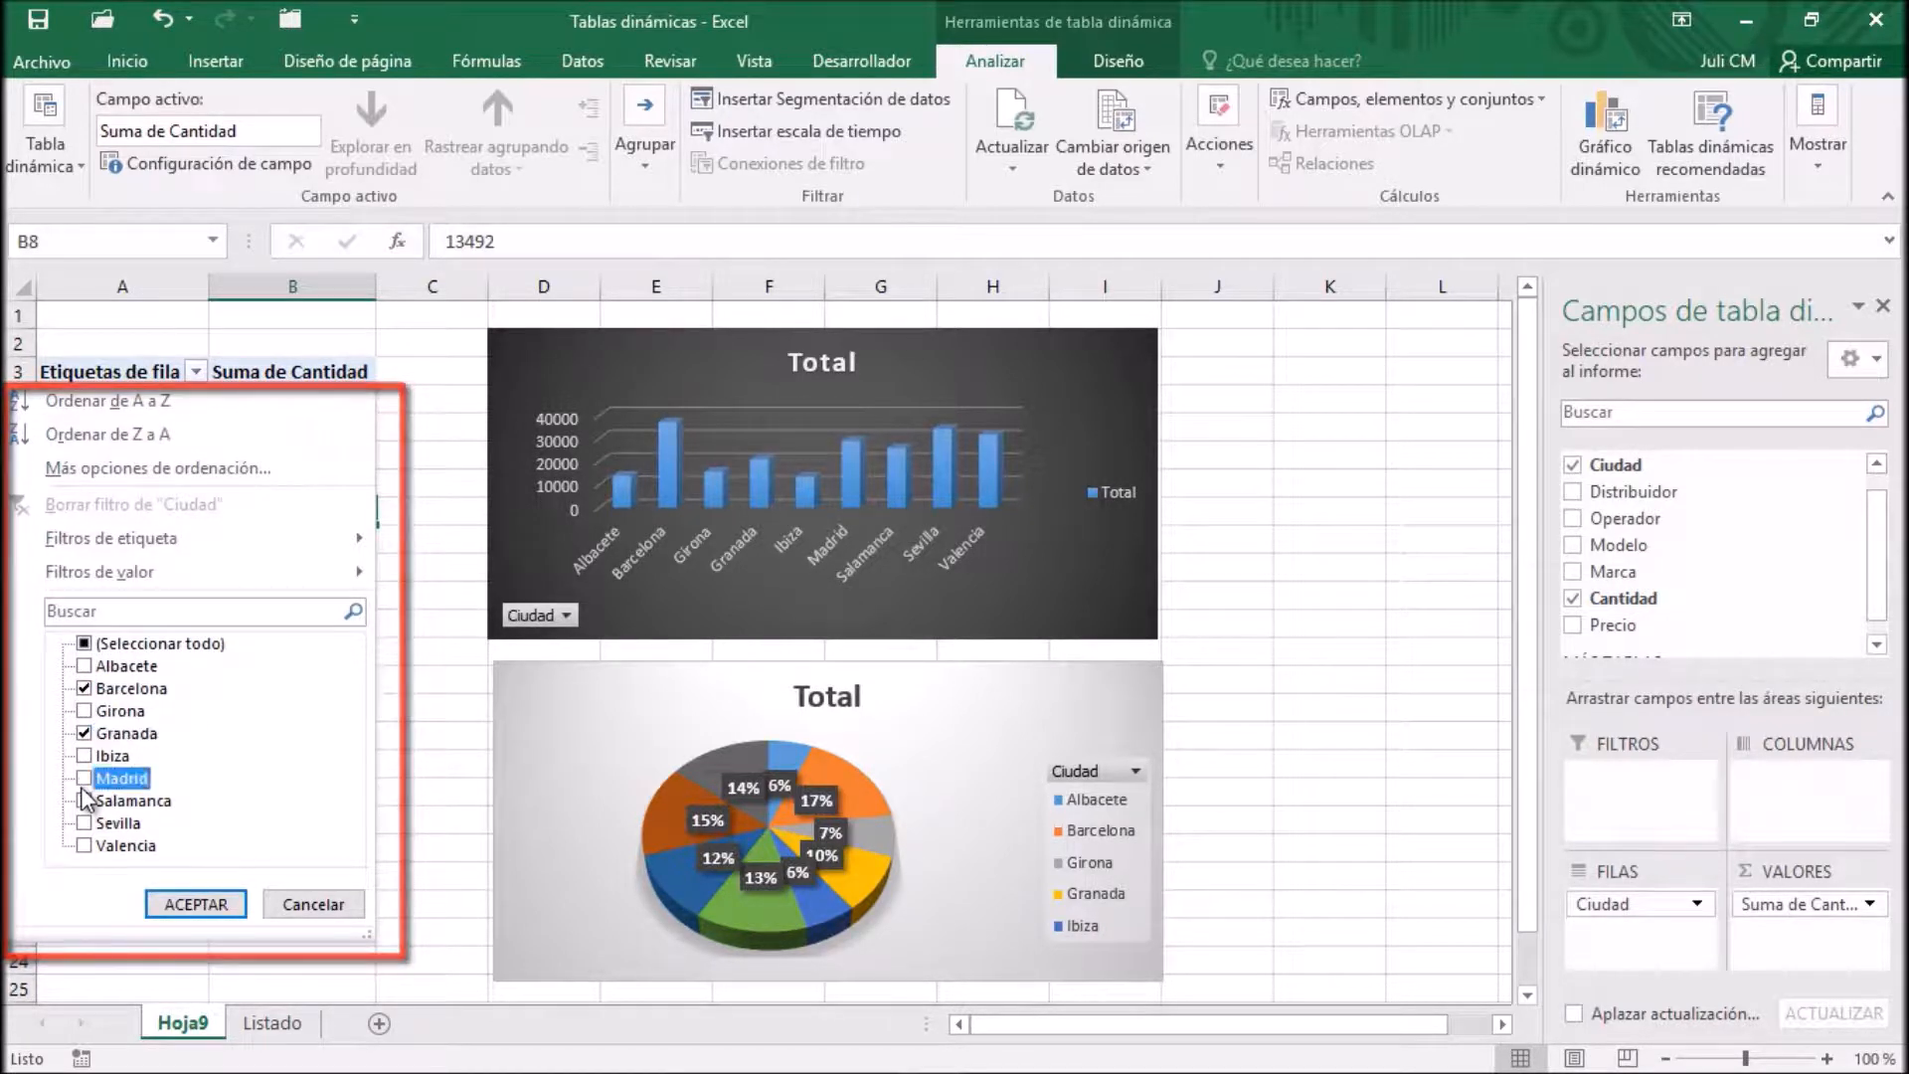
click(86, 846)
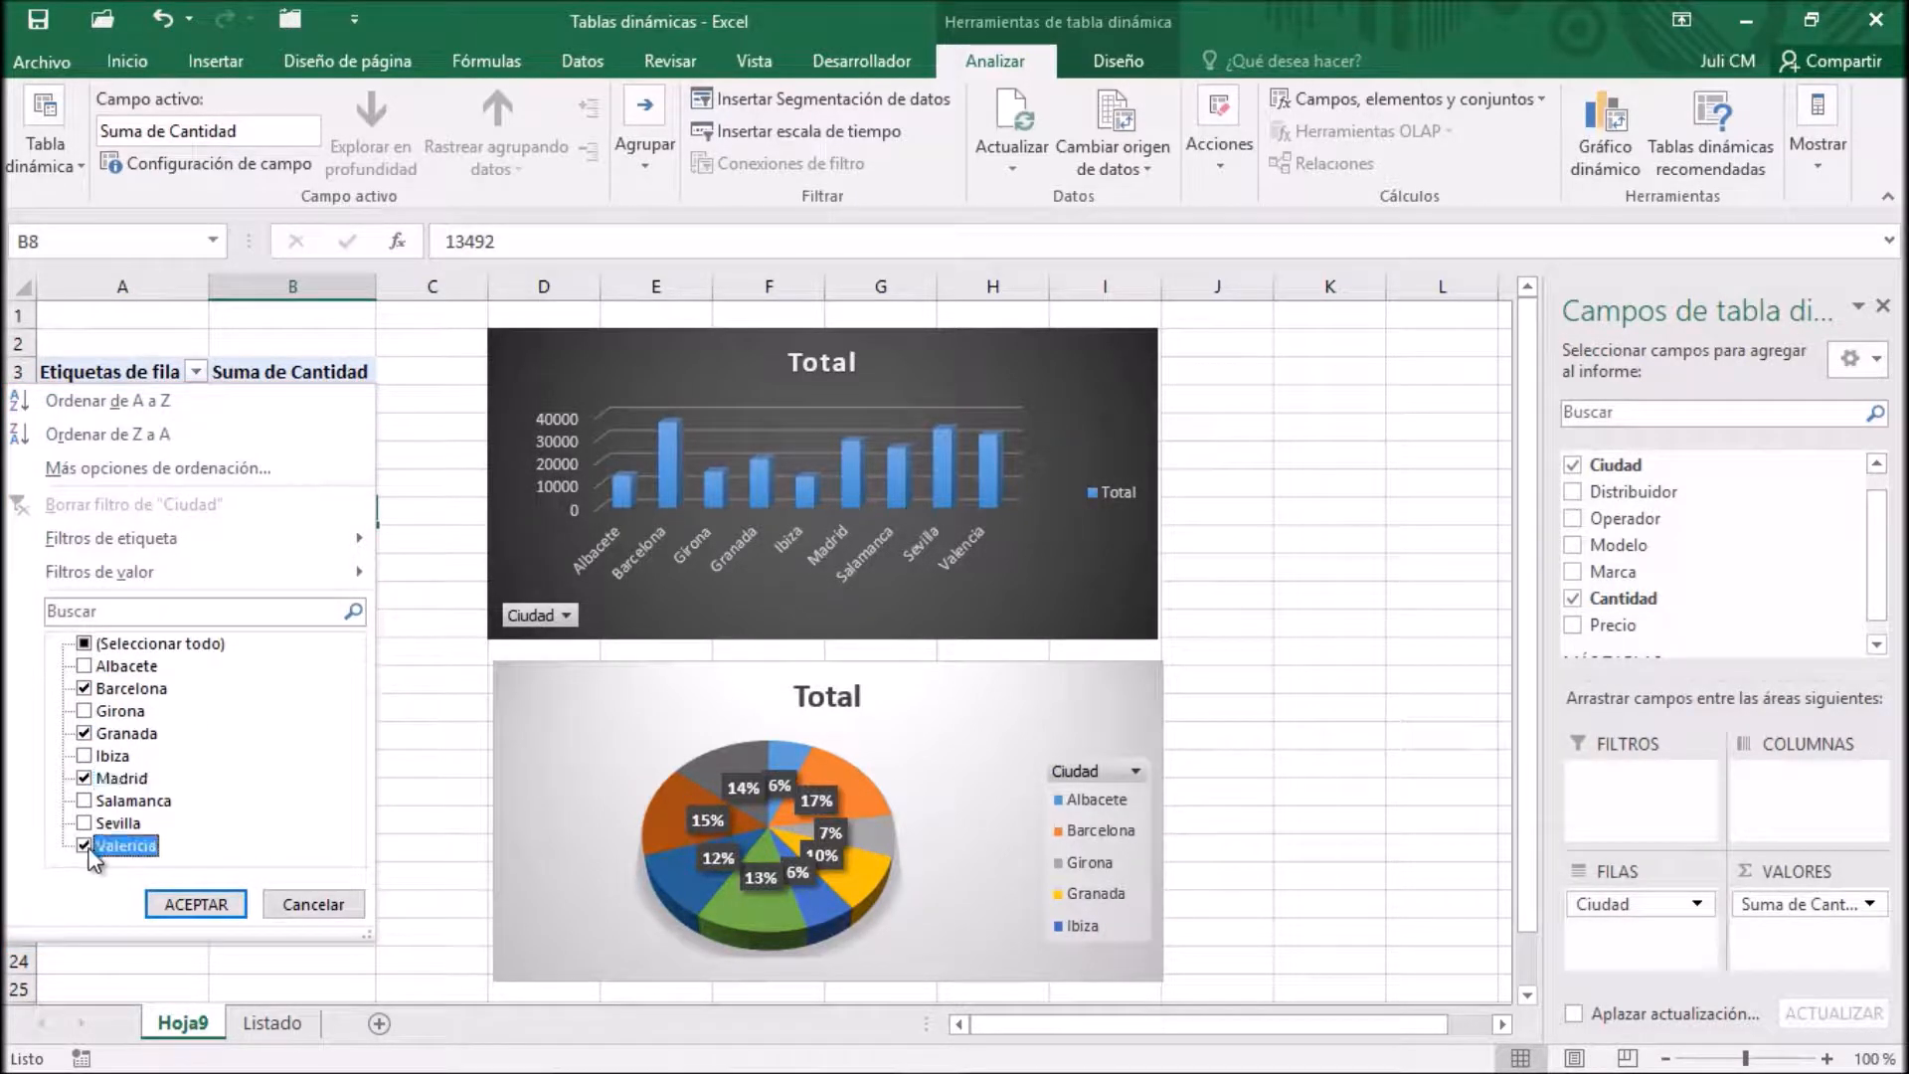
click(213, 905)
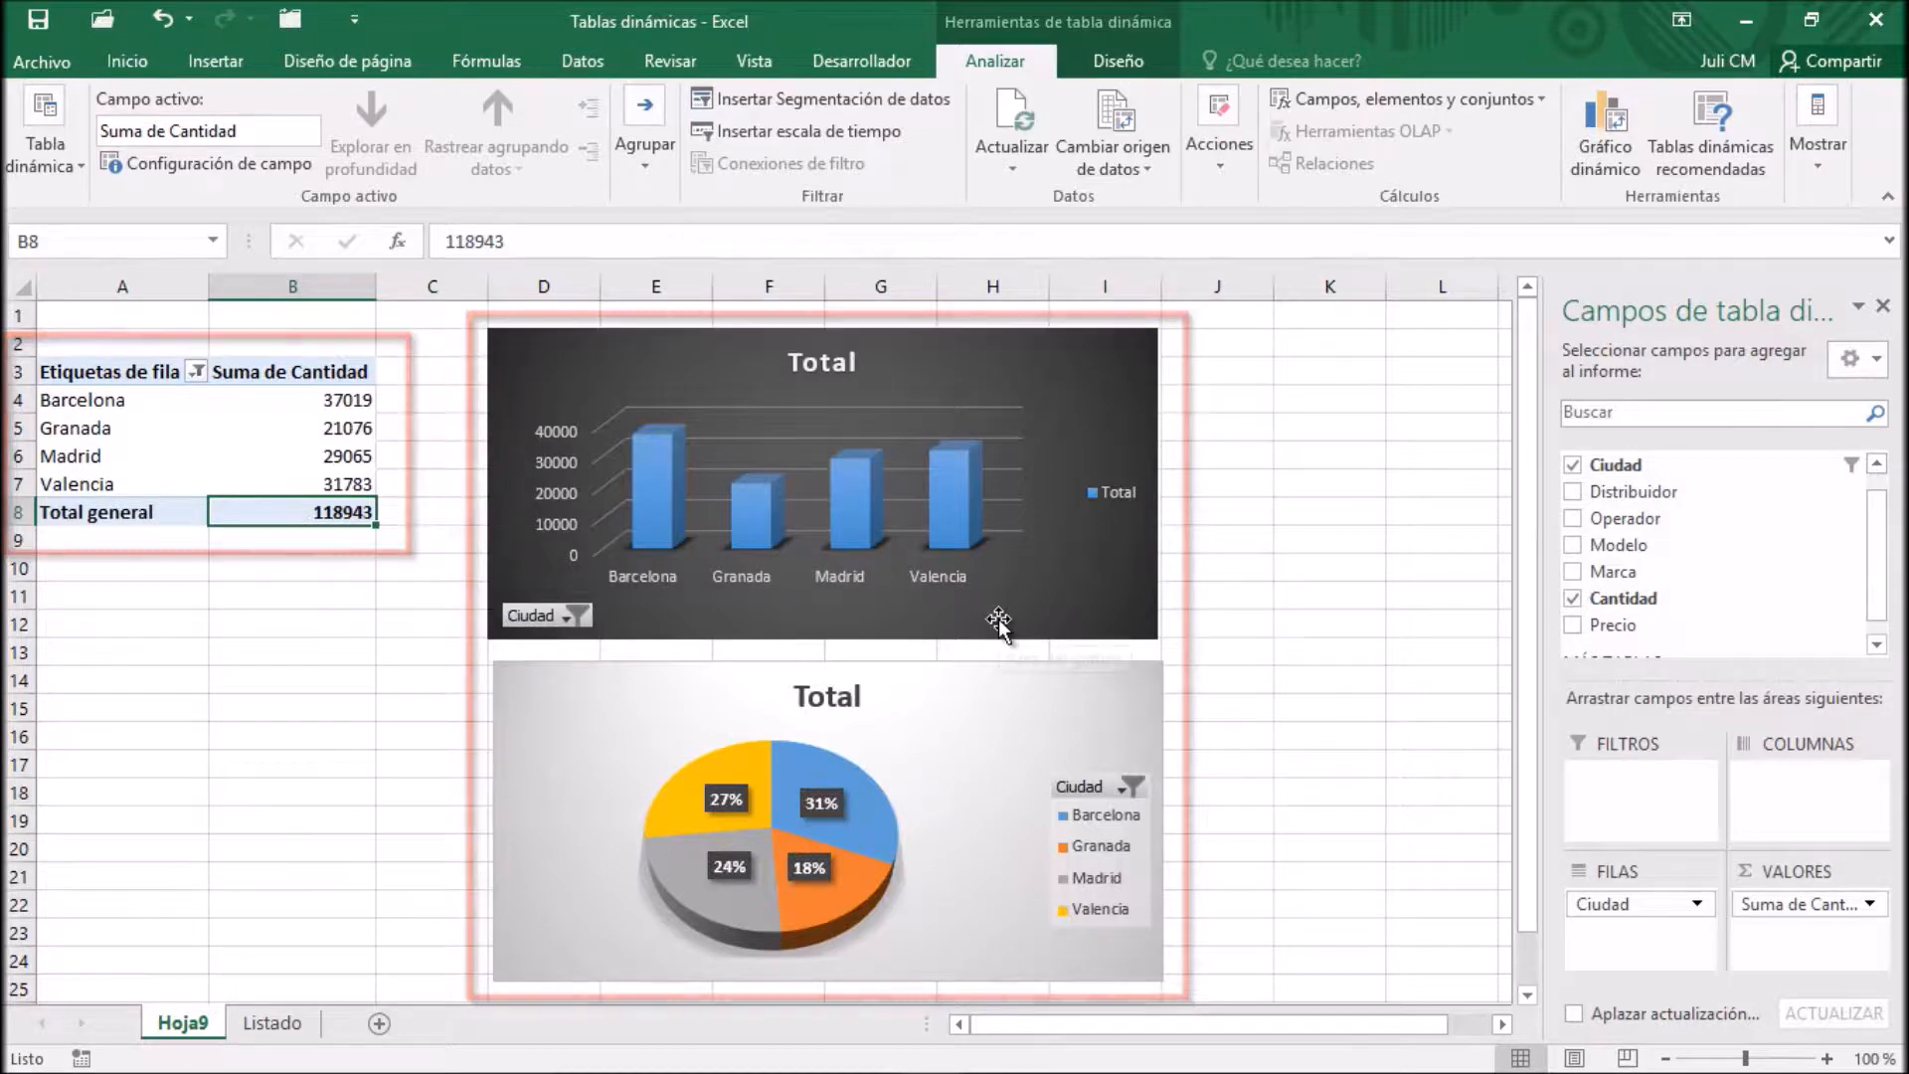
Add Girona and Salamanca to the displayed cities using the column chart's own Ciudad filter
click(569, 620)
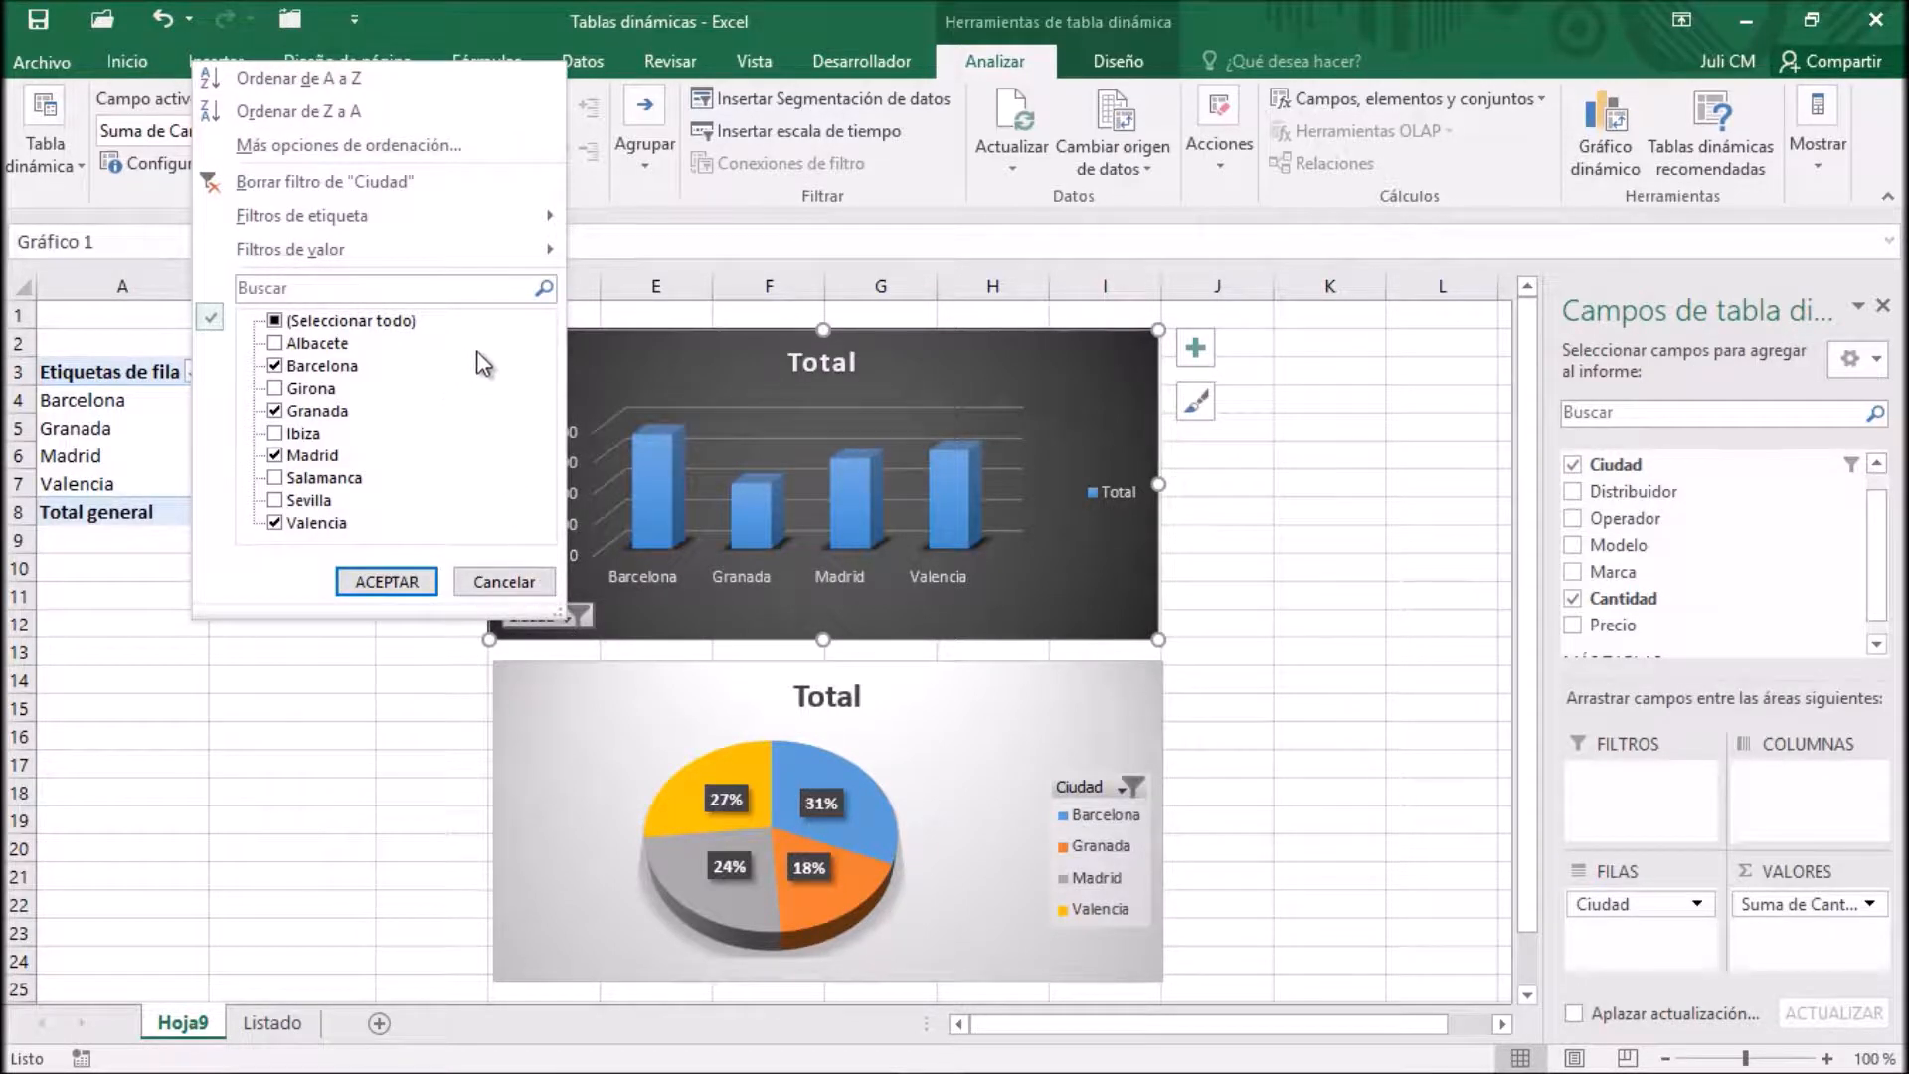
click(280, 390)
click(286, 481)
click(417, 583)
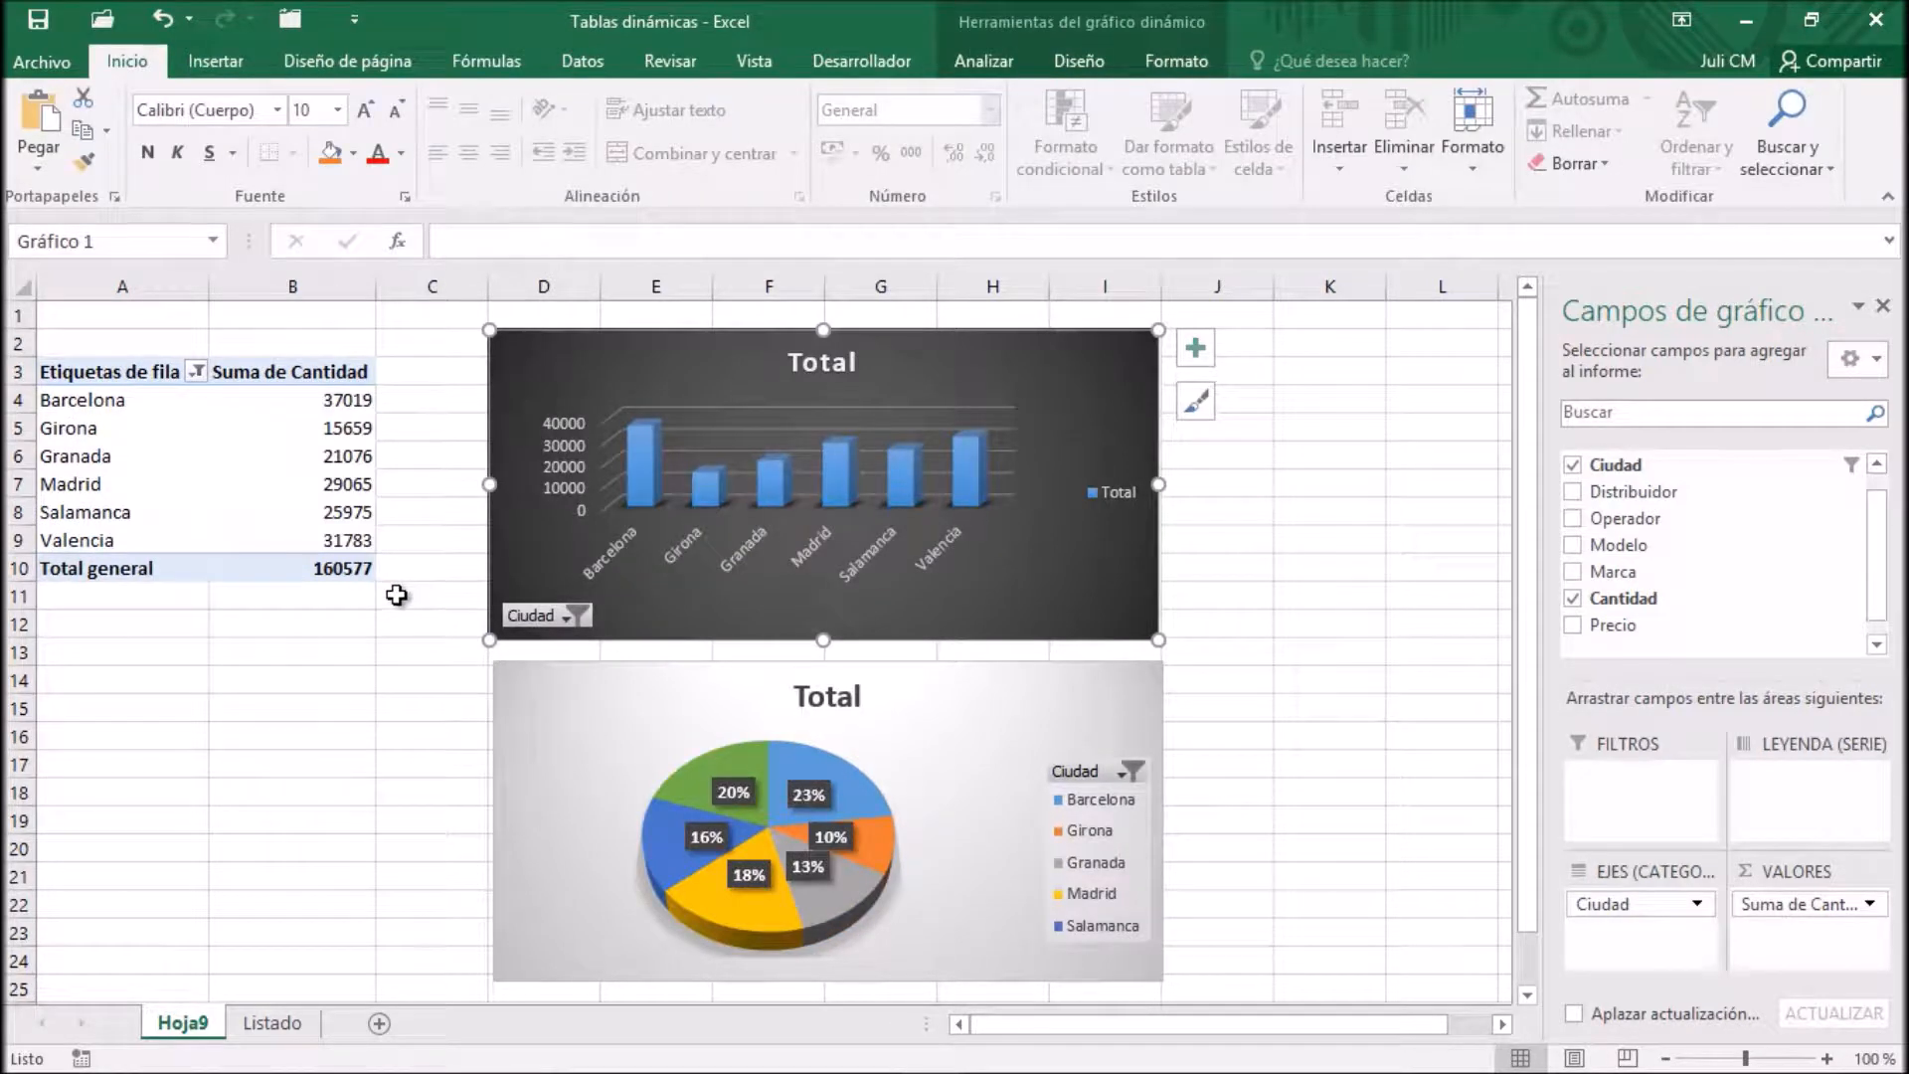
Compare the design tools offered for the filtered pivot table with those for the column PivotChart
click(140, 402)
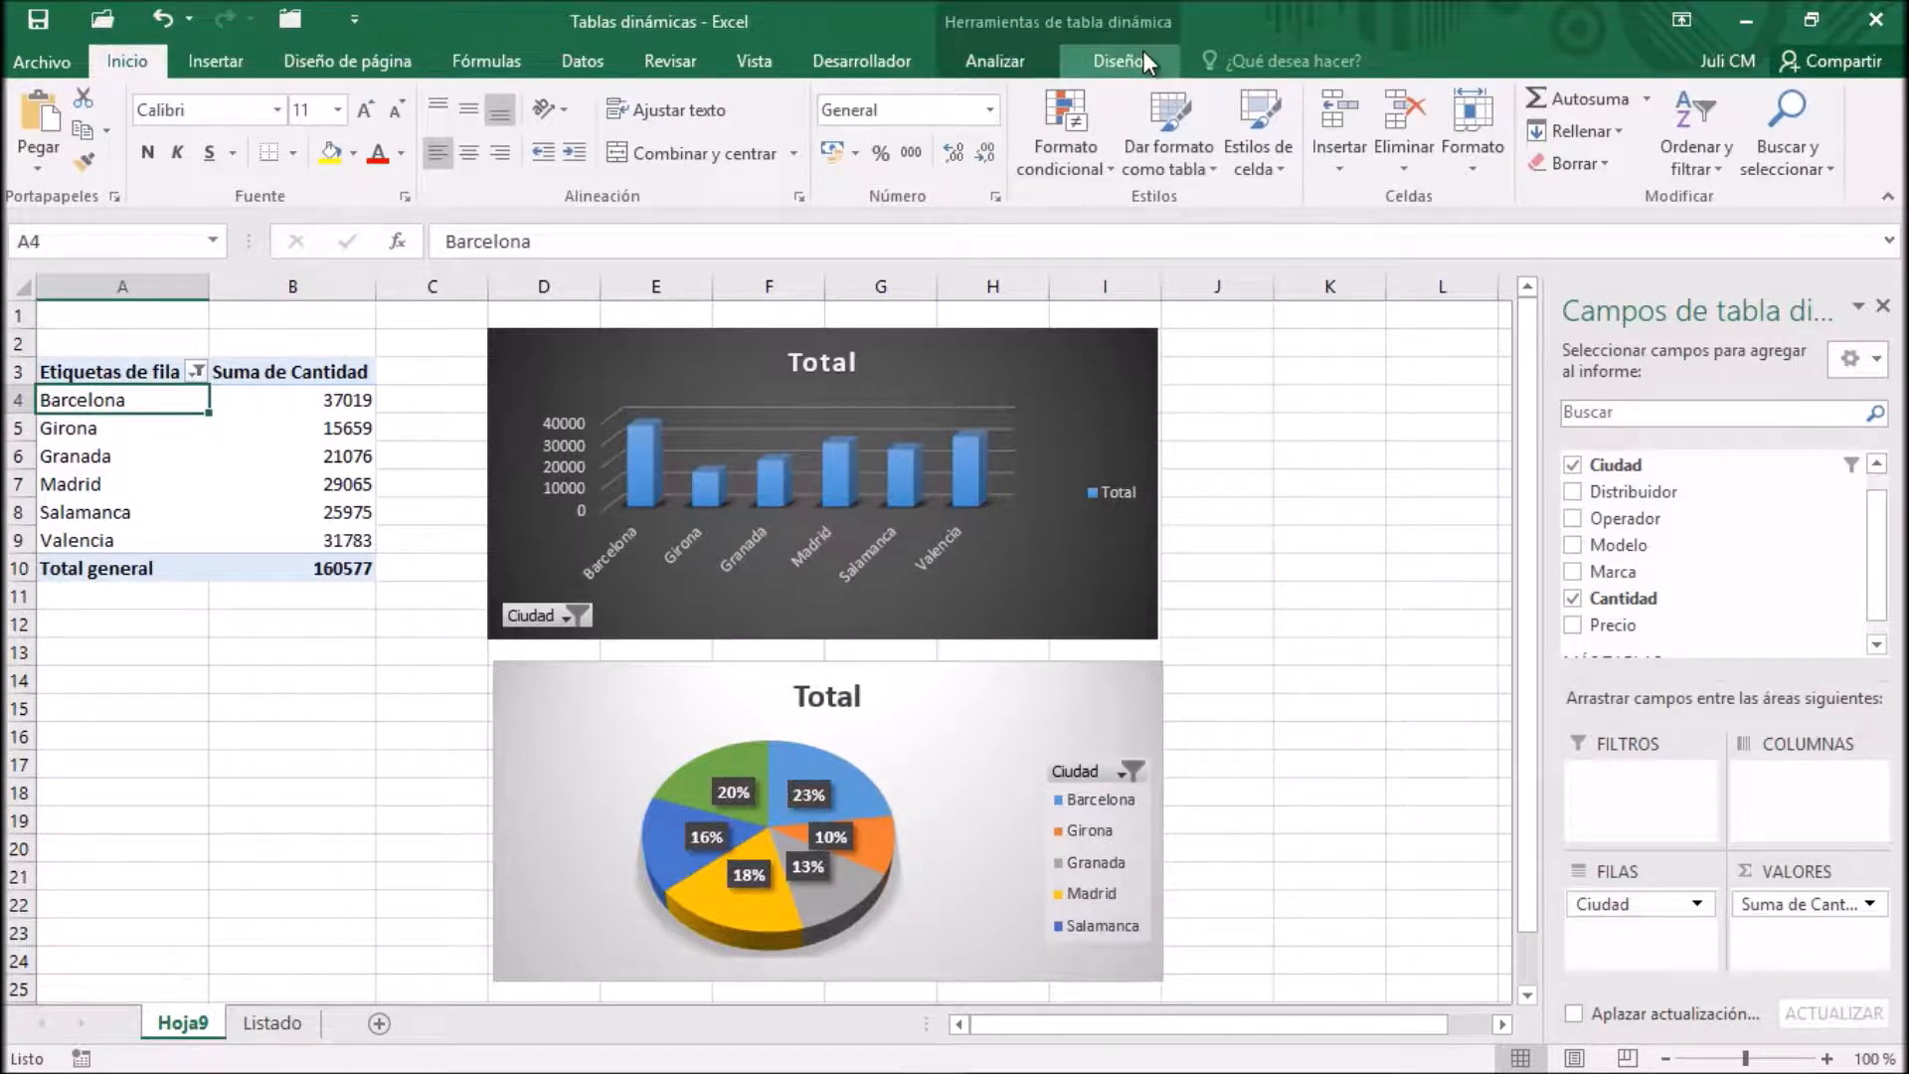
click(1085, 333)
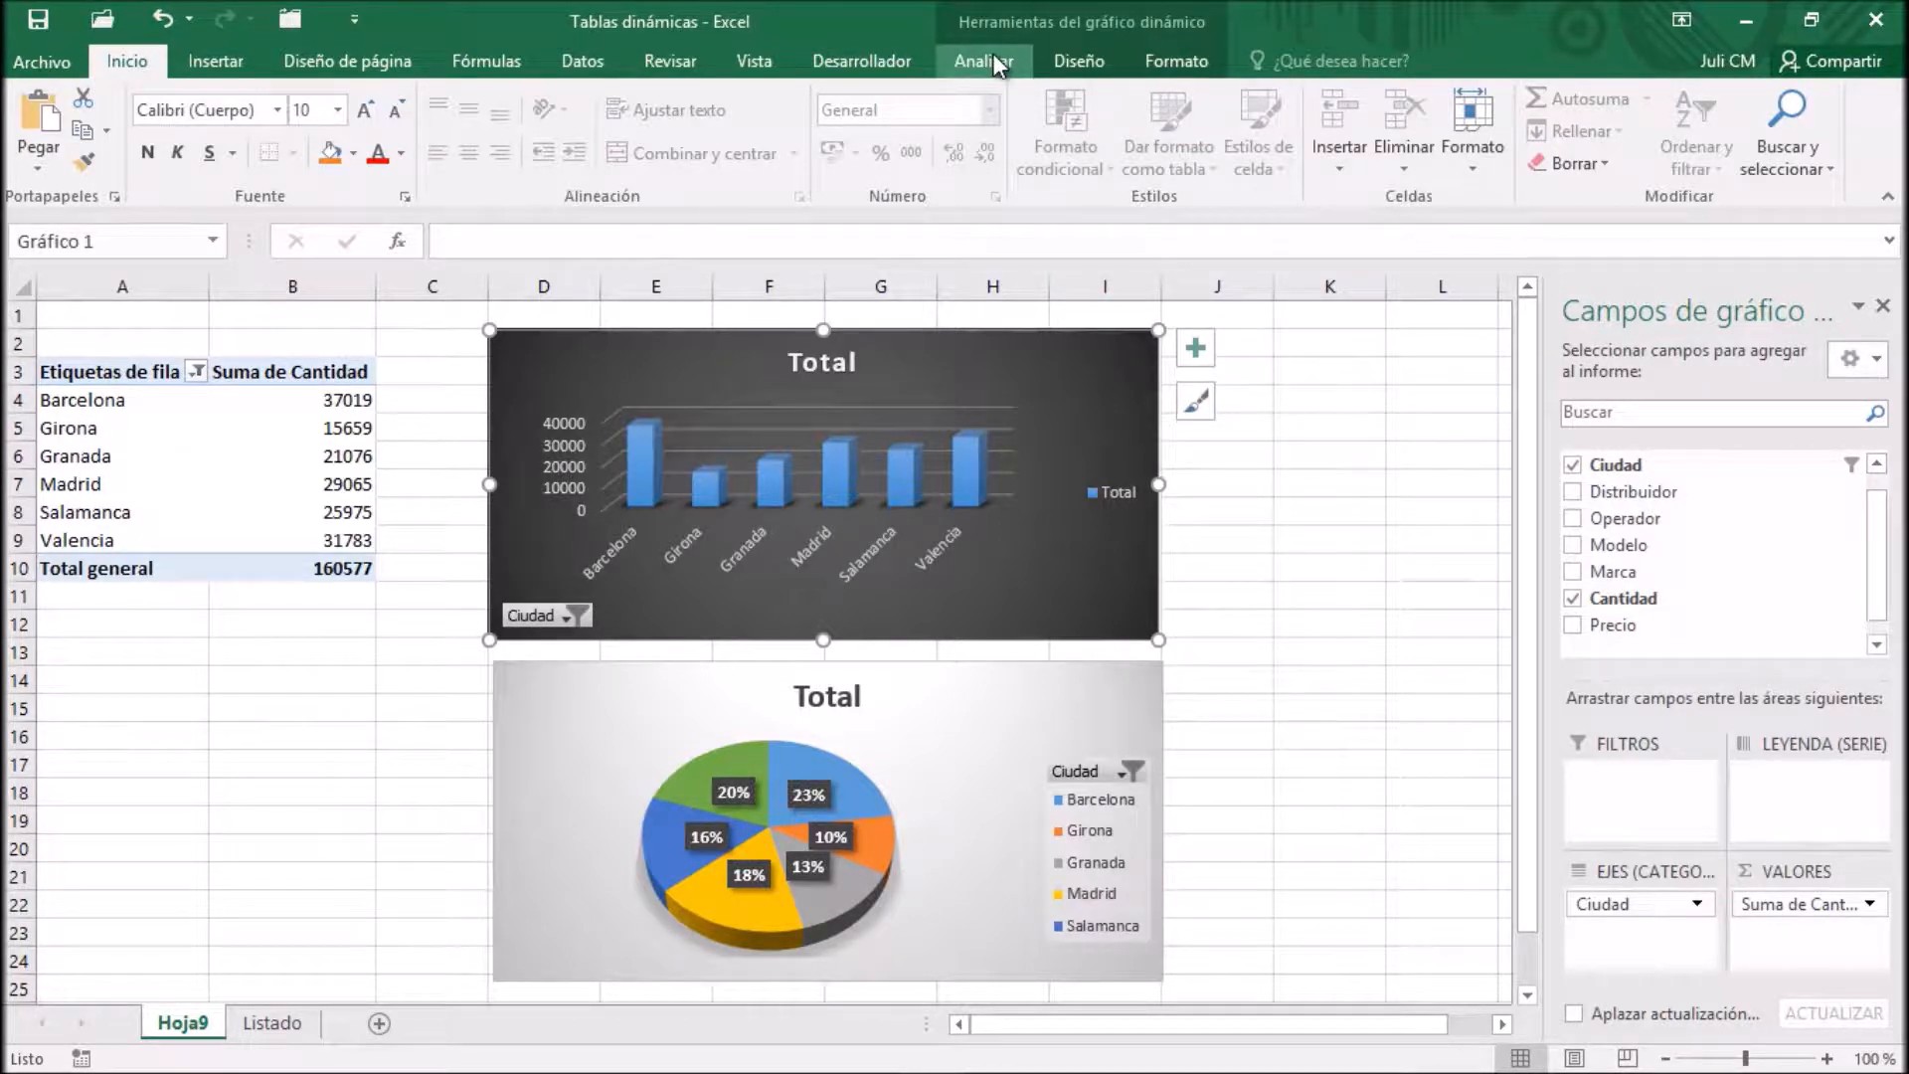
click(1092, 62)
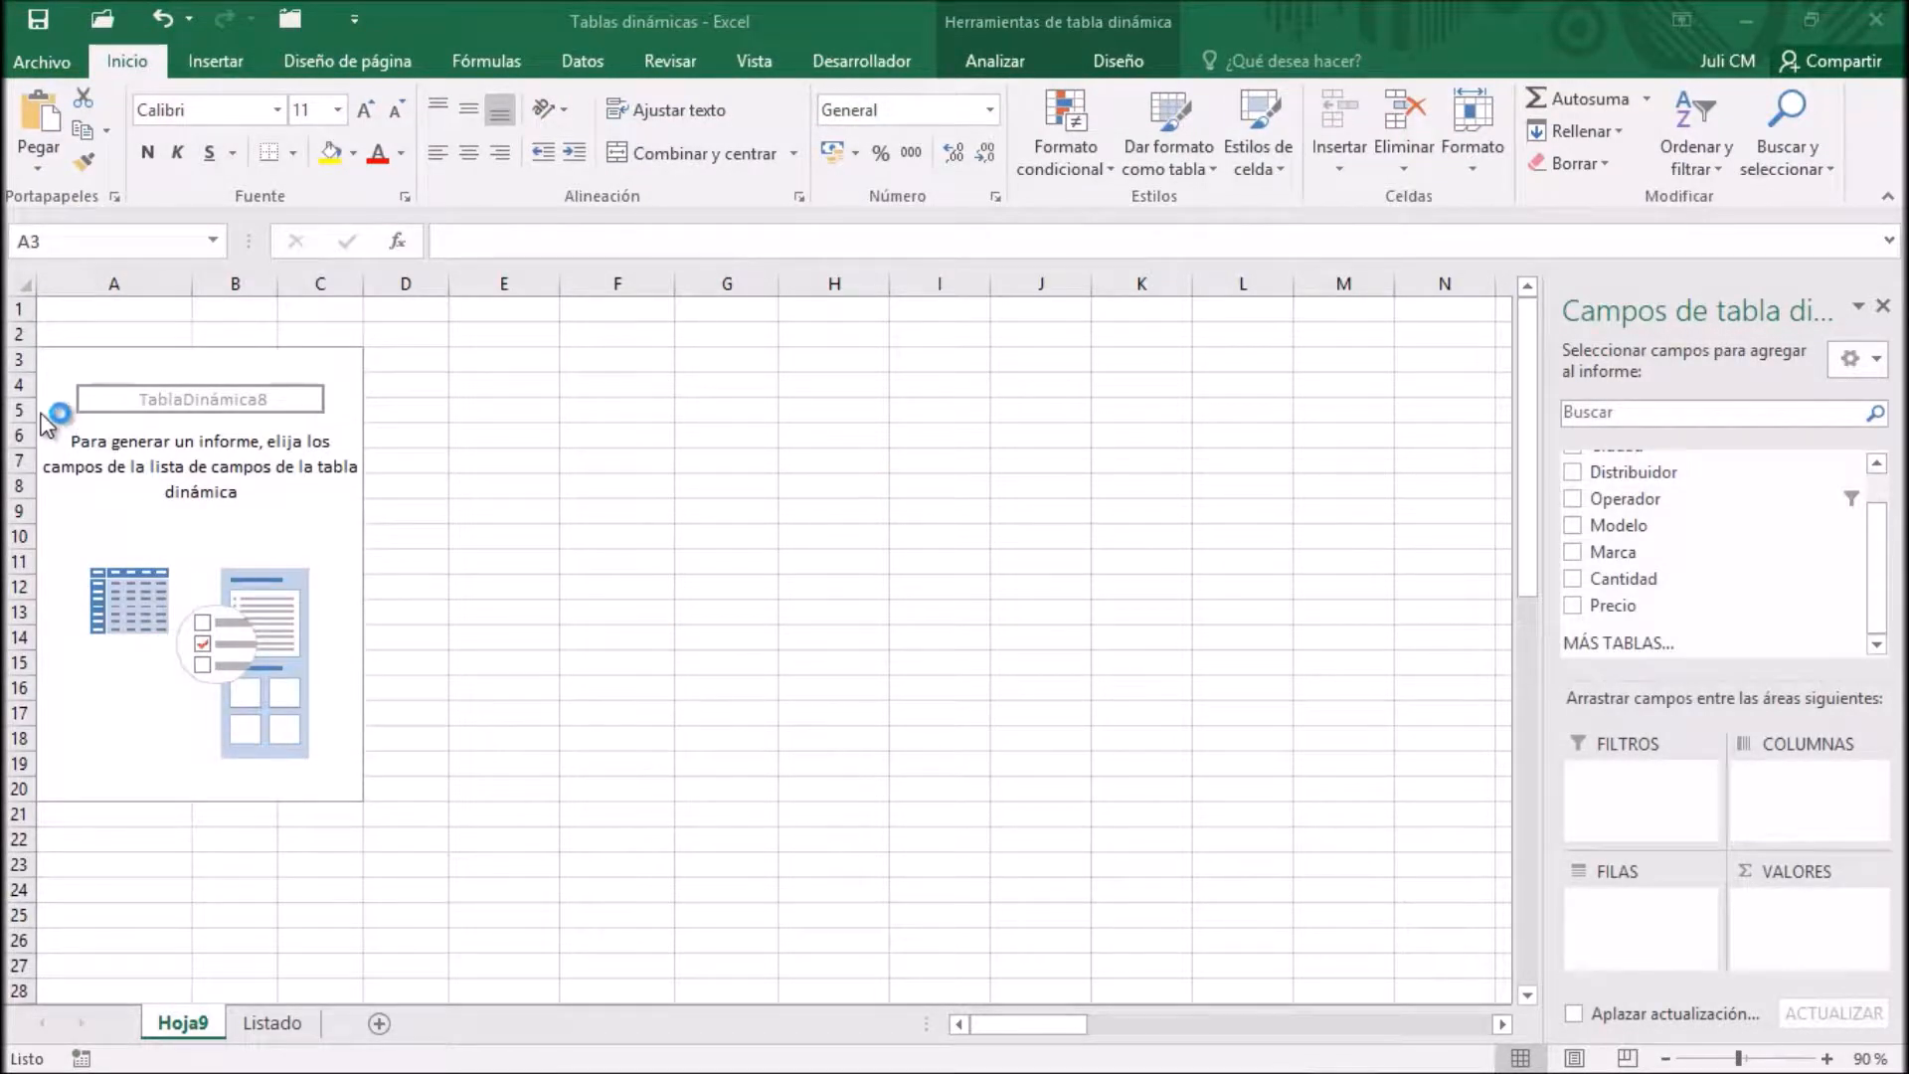
Build the empty pivot table with Ciudad as rows, Operador as columns and Cantidad as summed values
click(95, 423)
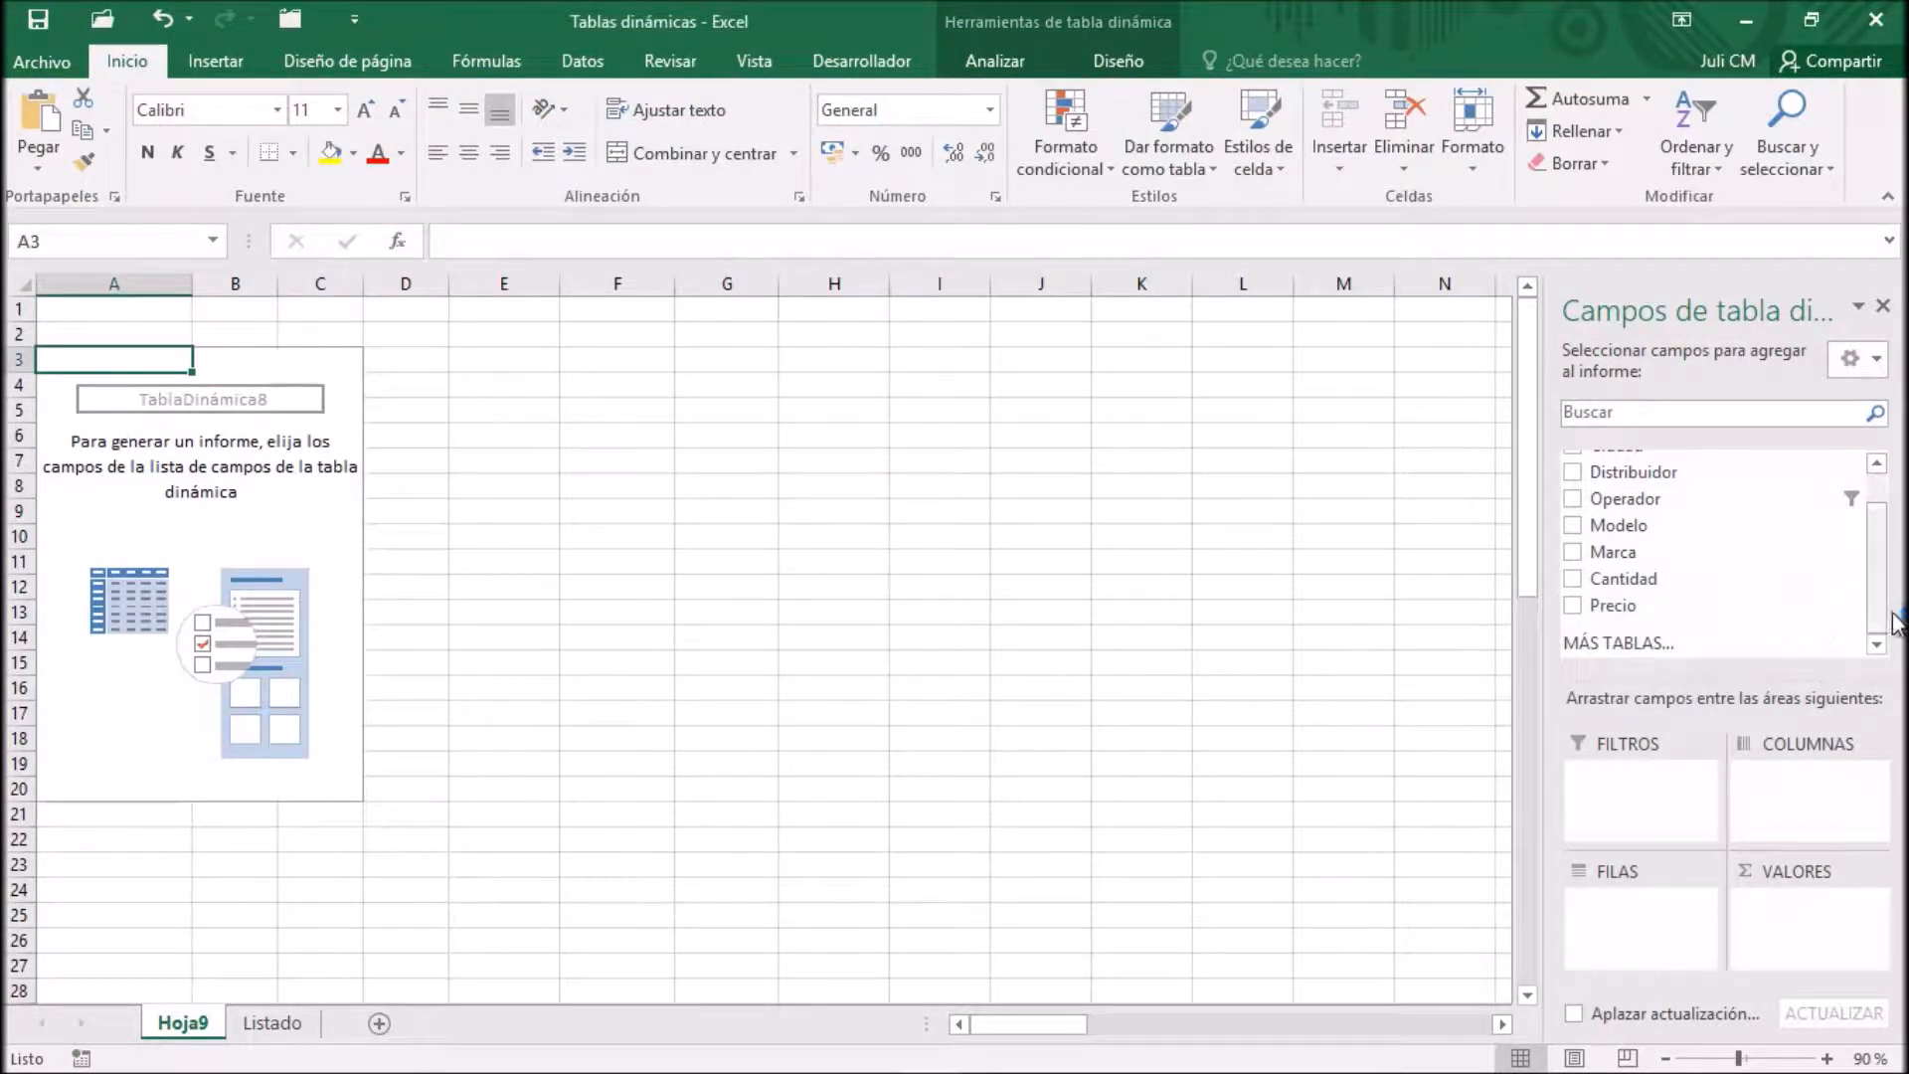
scroll(1877, 616, up, 2)
drag(1616, 487, 1640, 945)
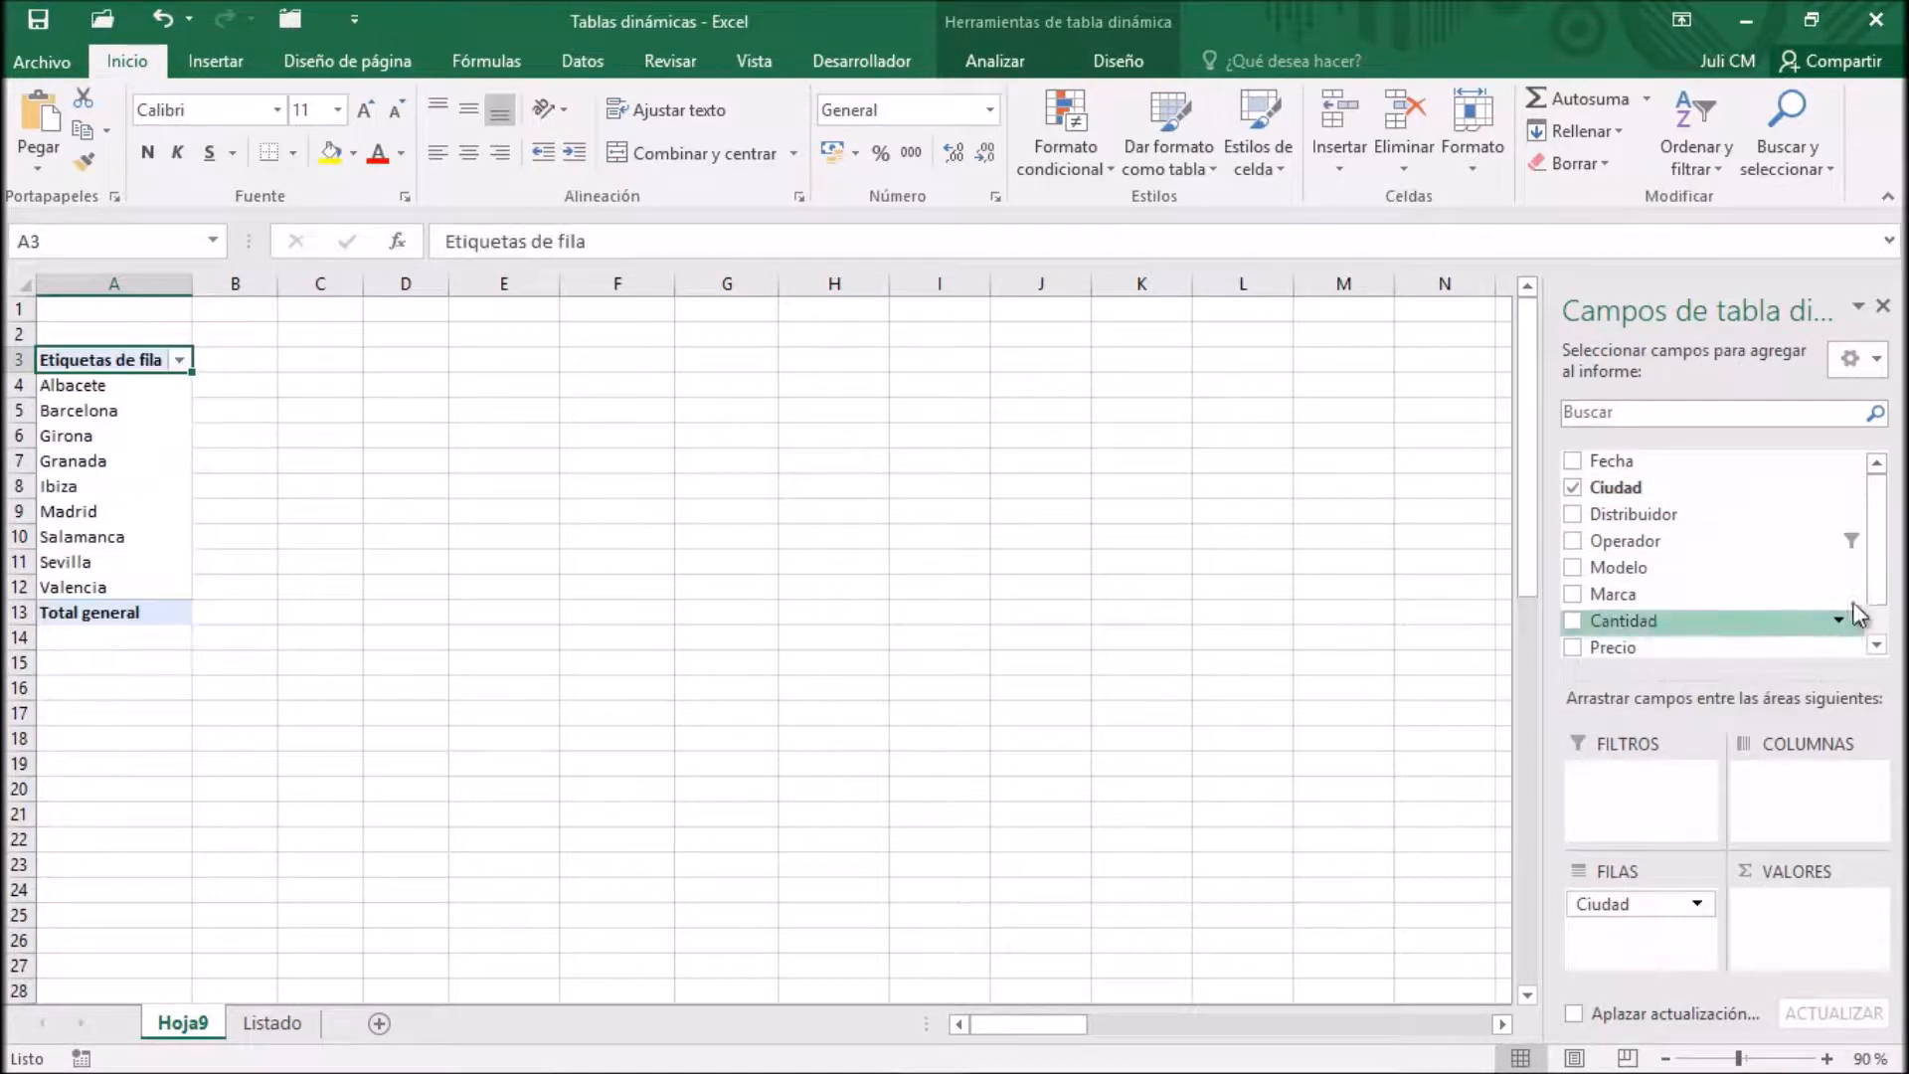
drag(1630, 540, 1786, 805)
drag(1623, 621, 1844, 929)
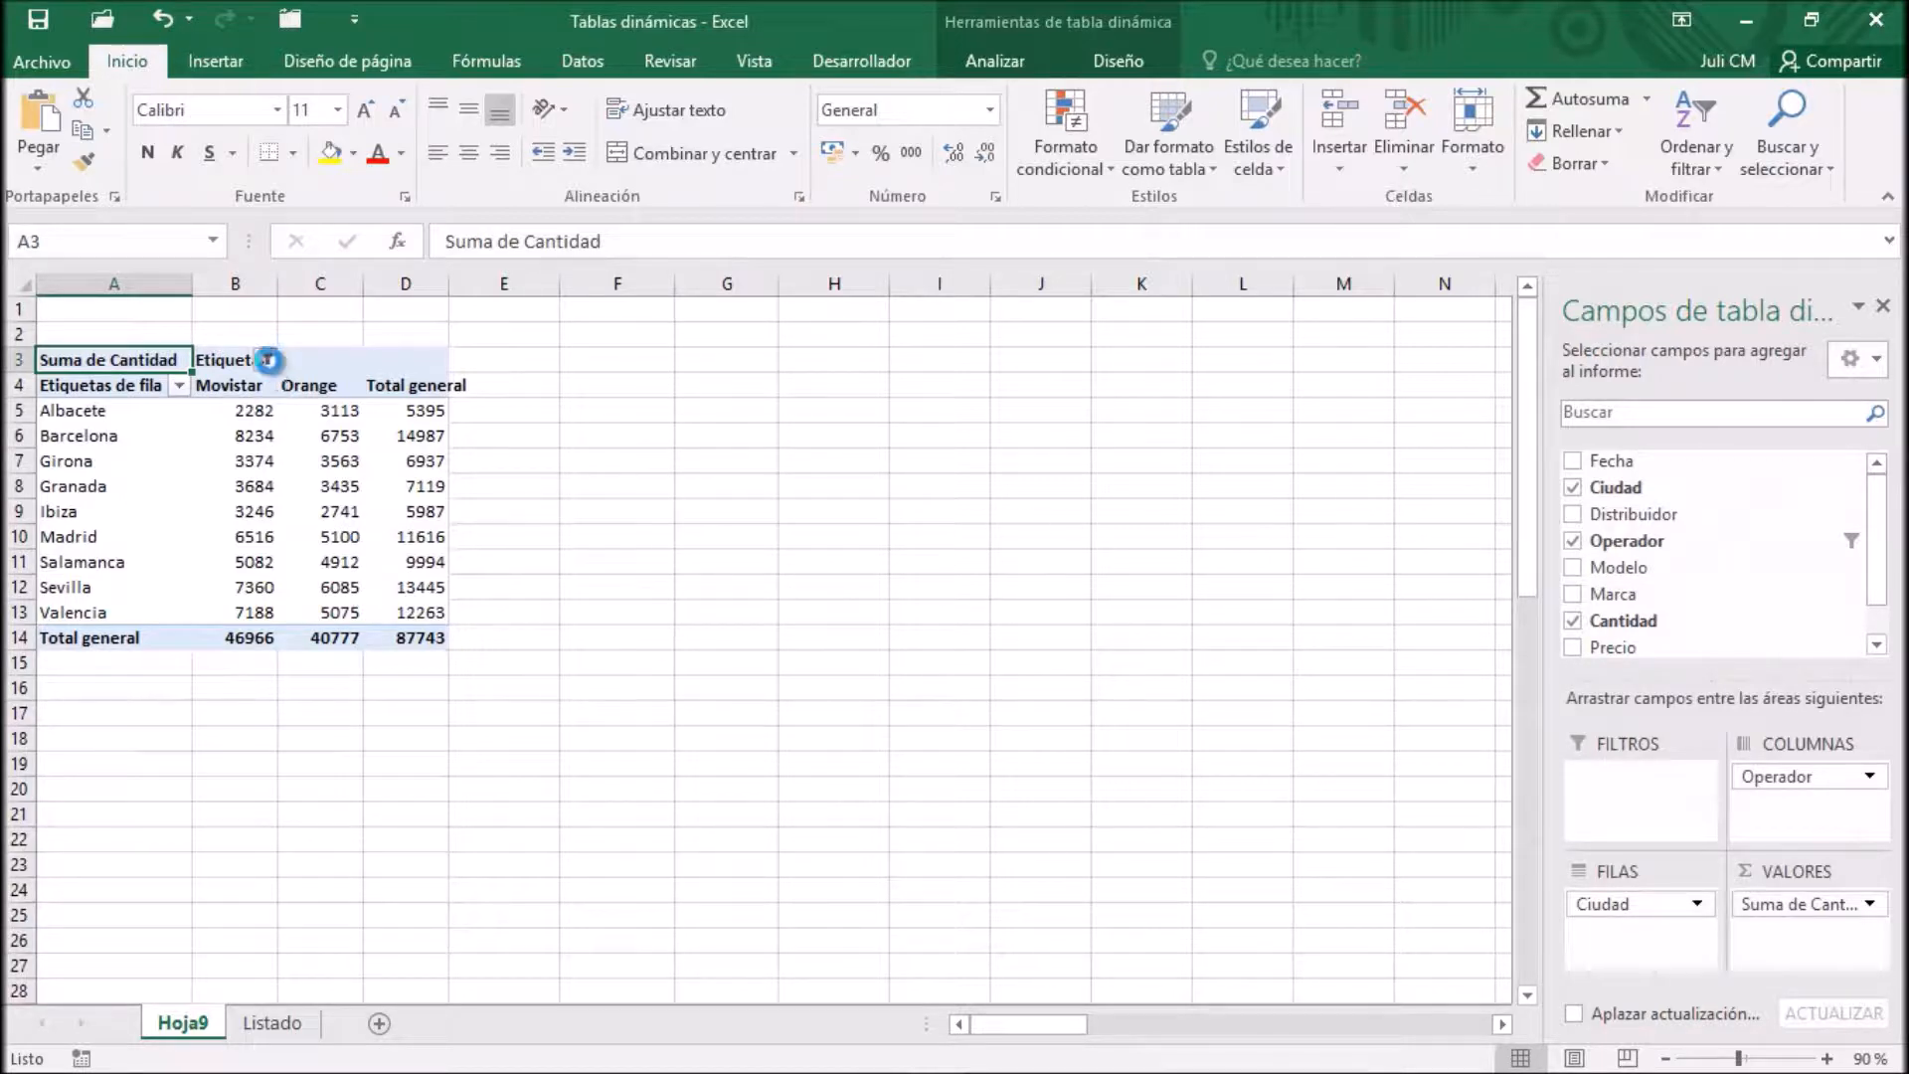
Set the Operador column filter to include all operators
click(266, 360)
click(85, 632)
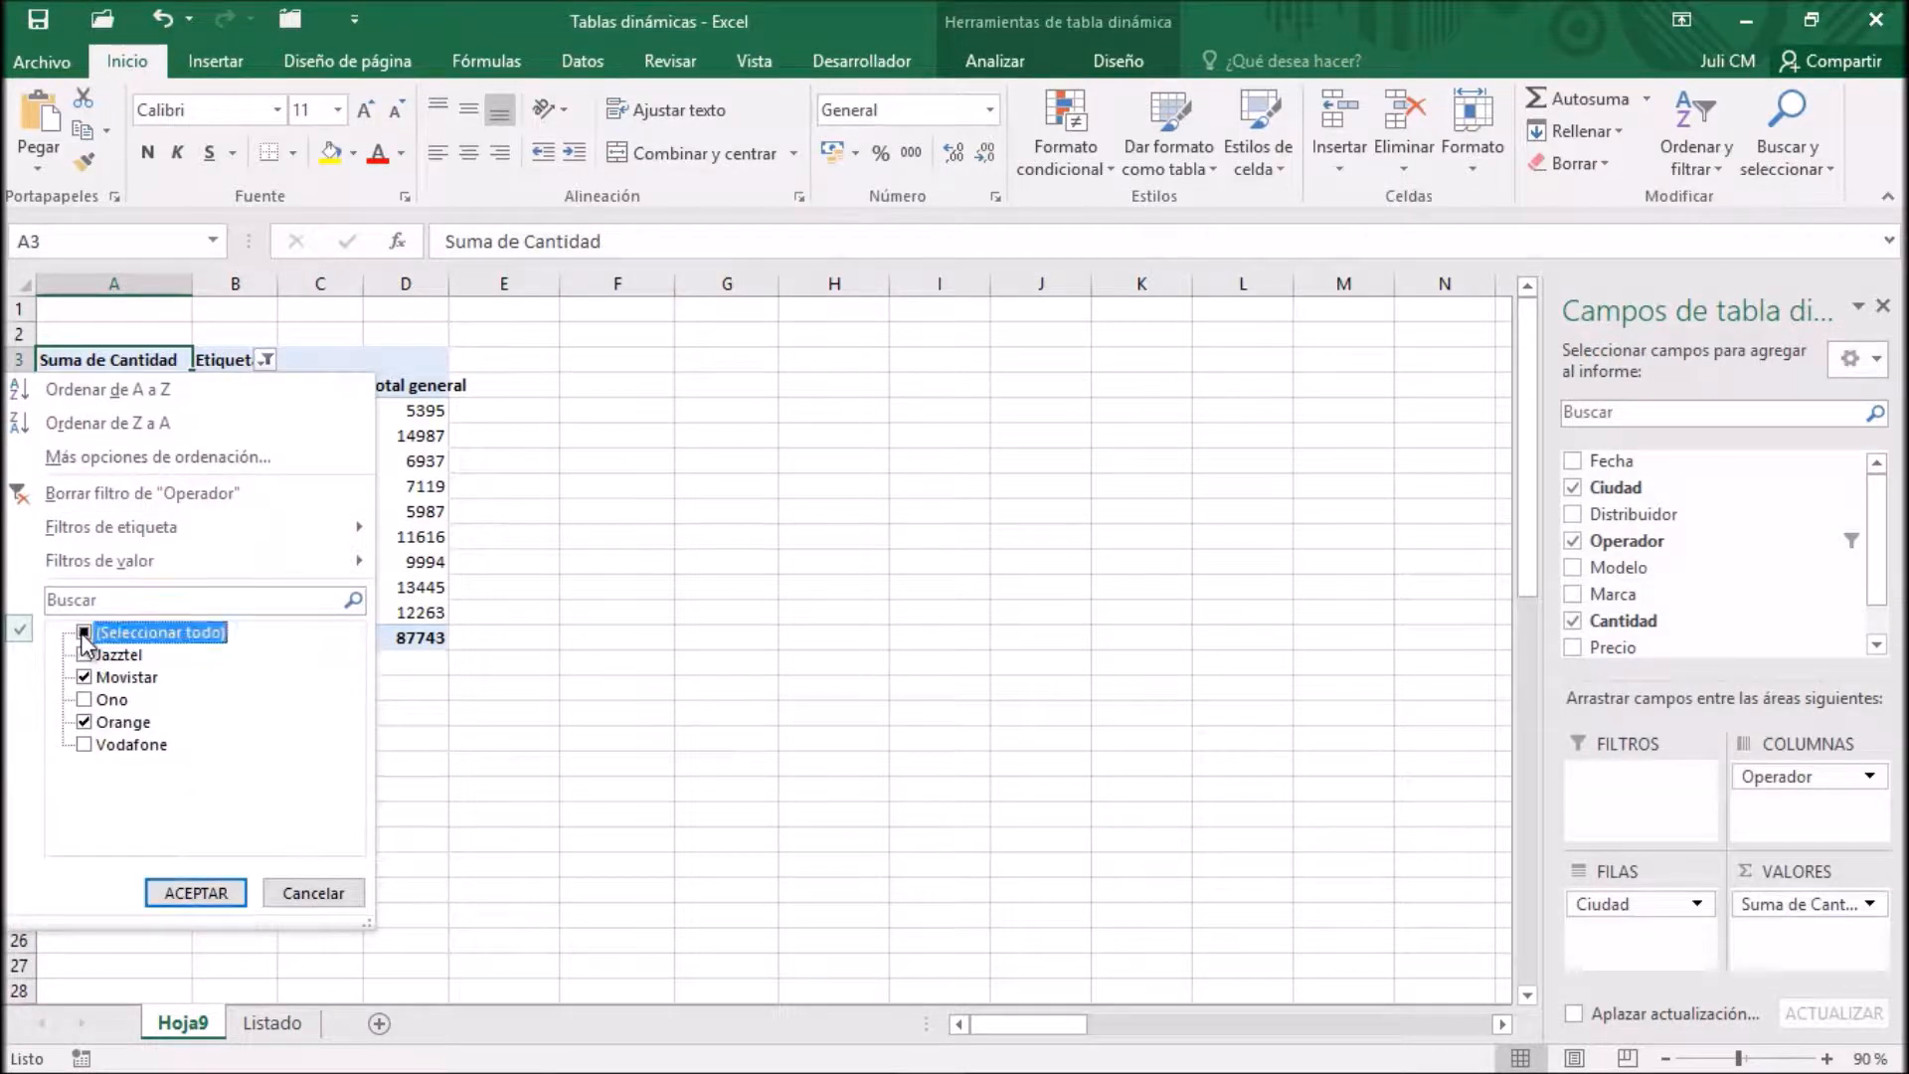
click(192, 892)
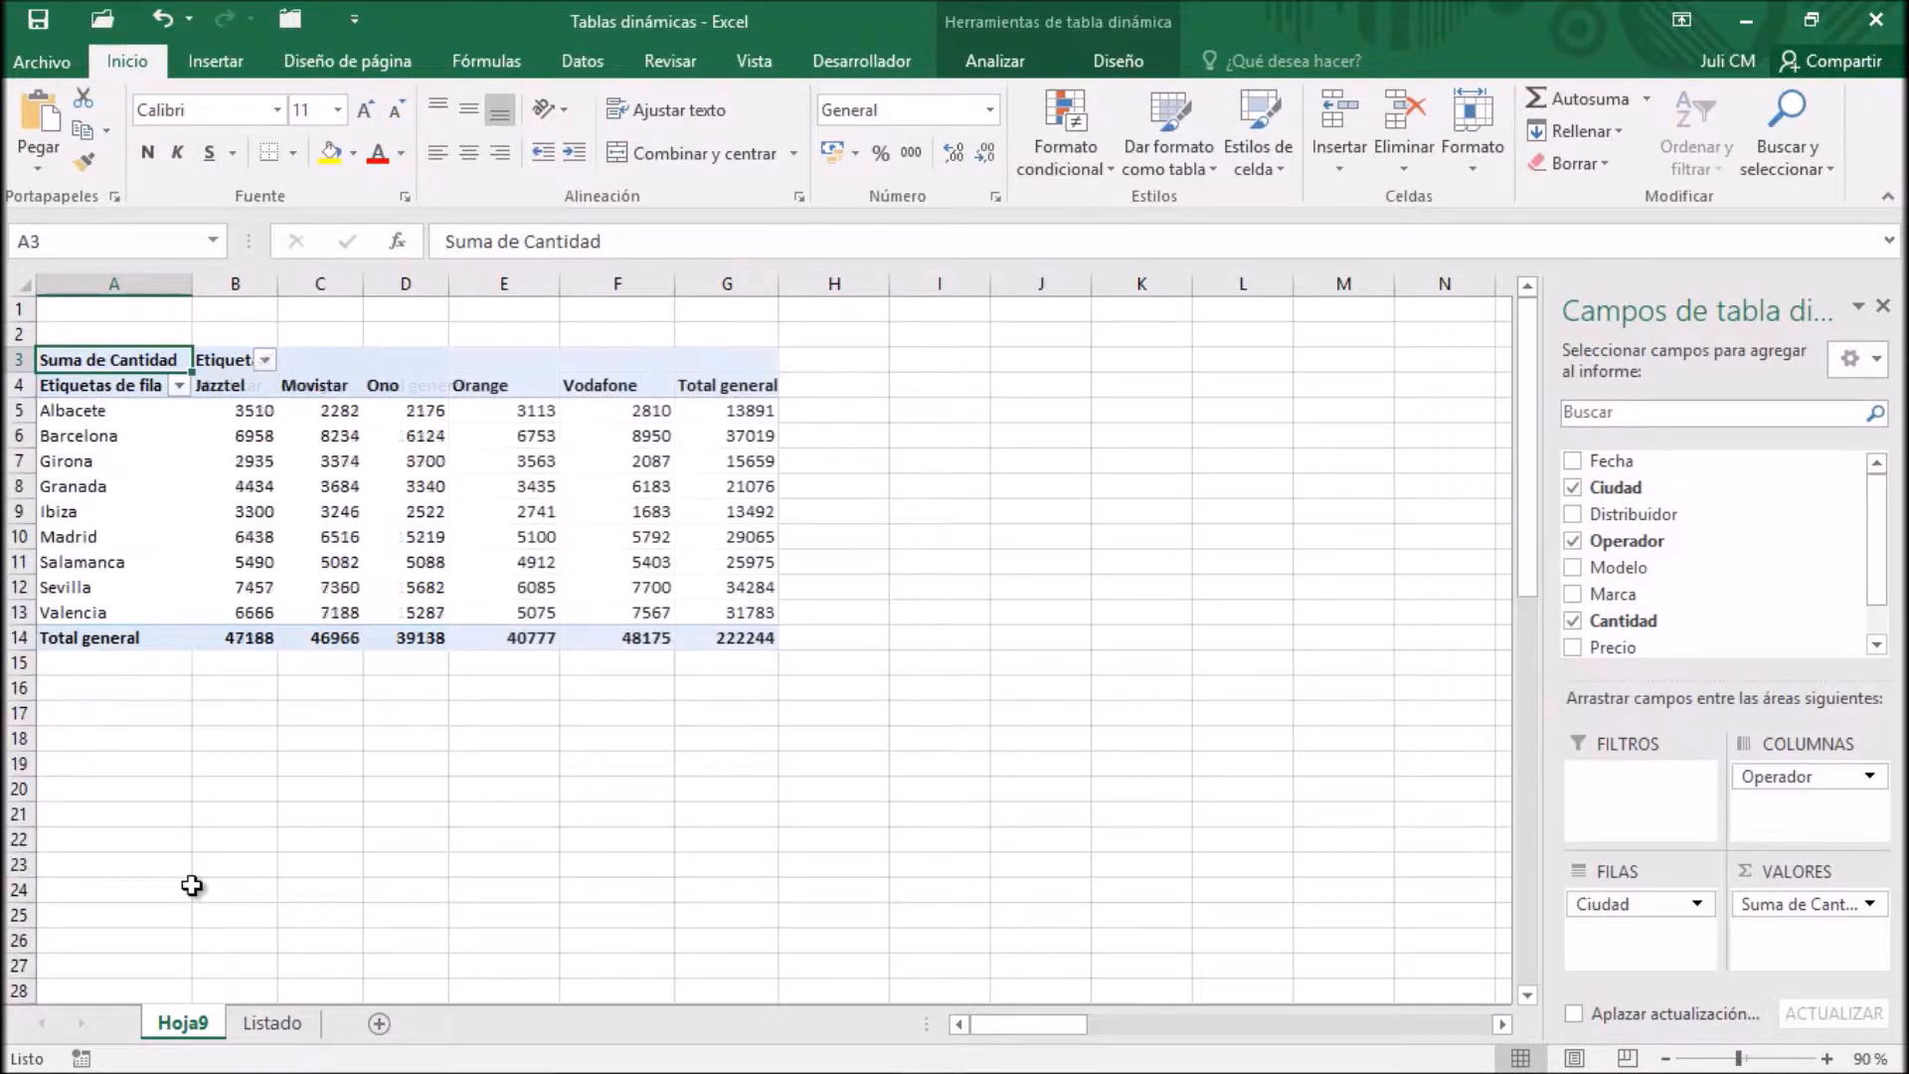
Insert a 3D clustered column PivotChart from the pivot table and place it beside the table, starting at column H
click(257, 416)
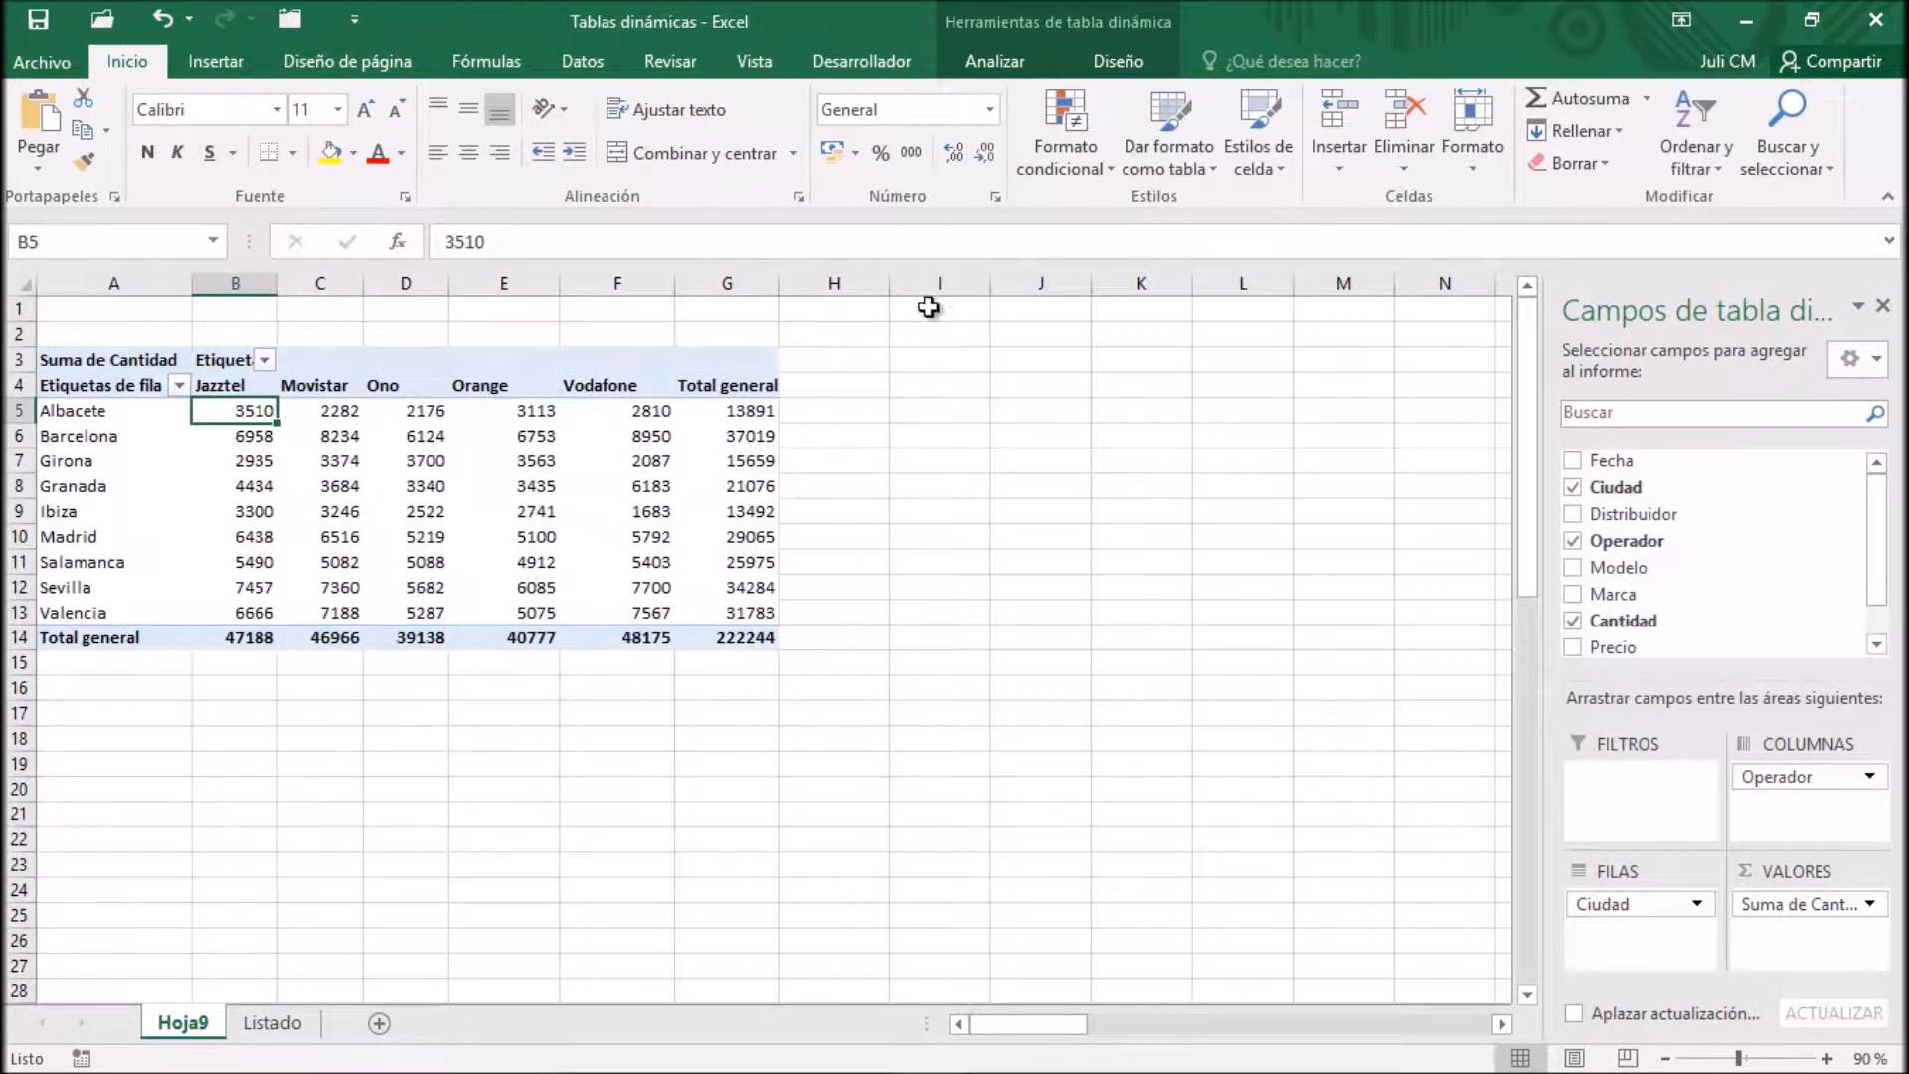
click(997, 56)
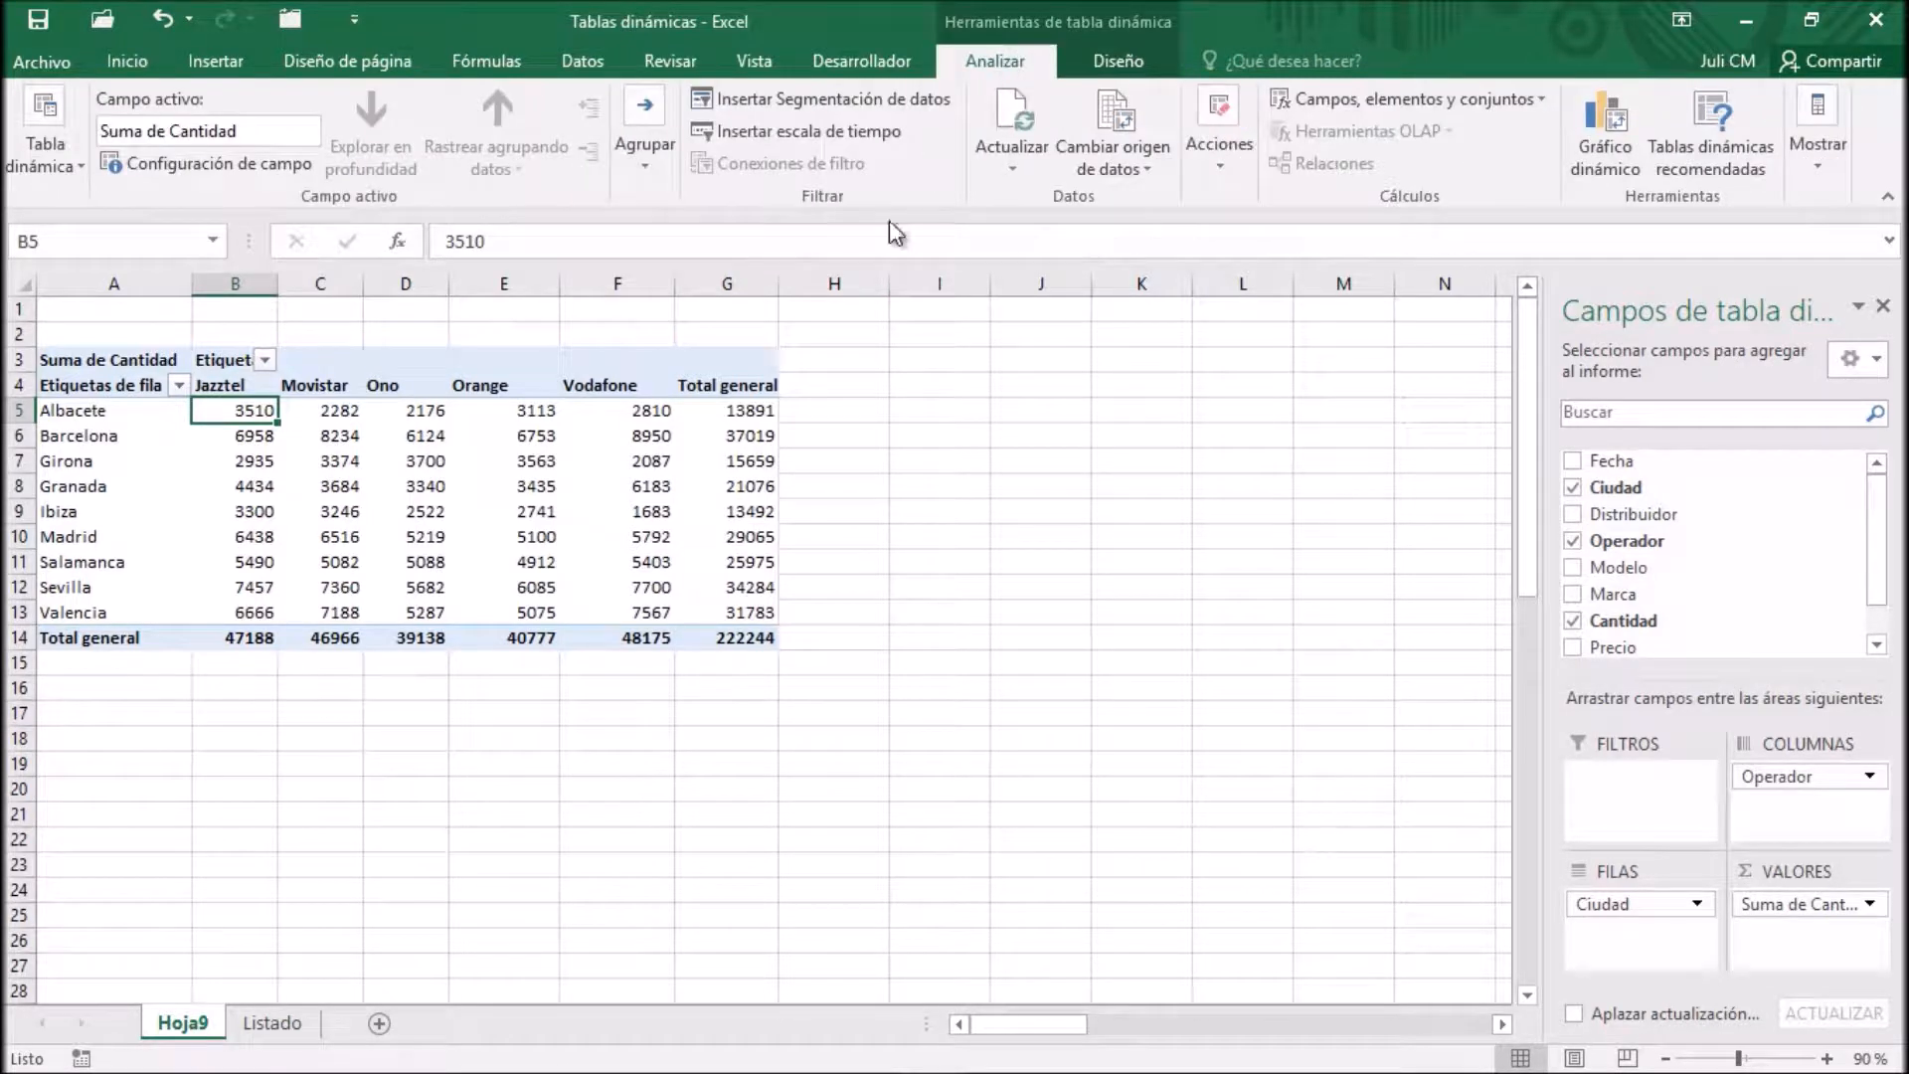
click(1611, 130)
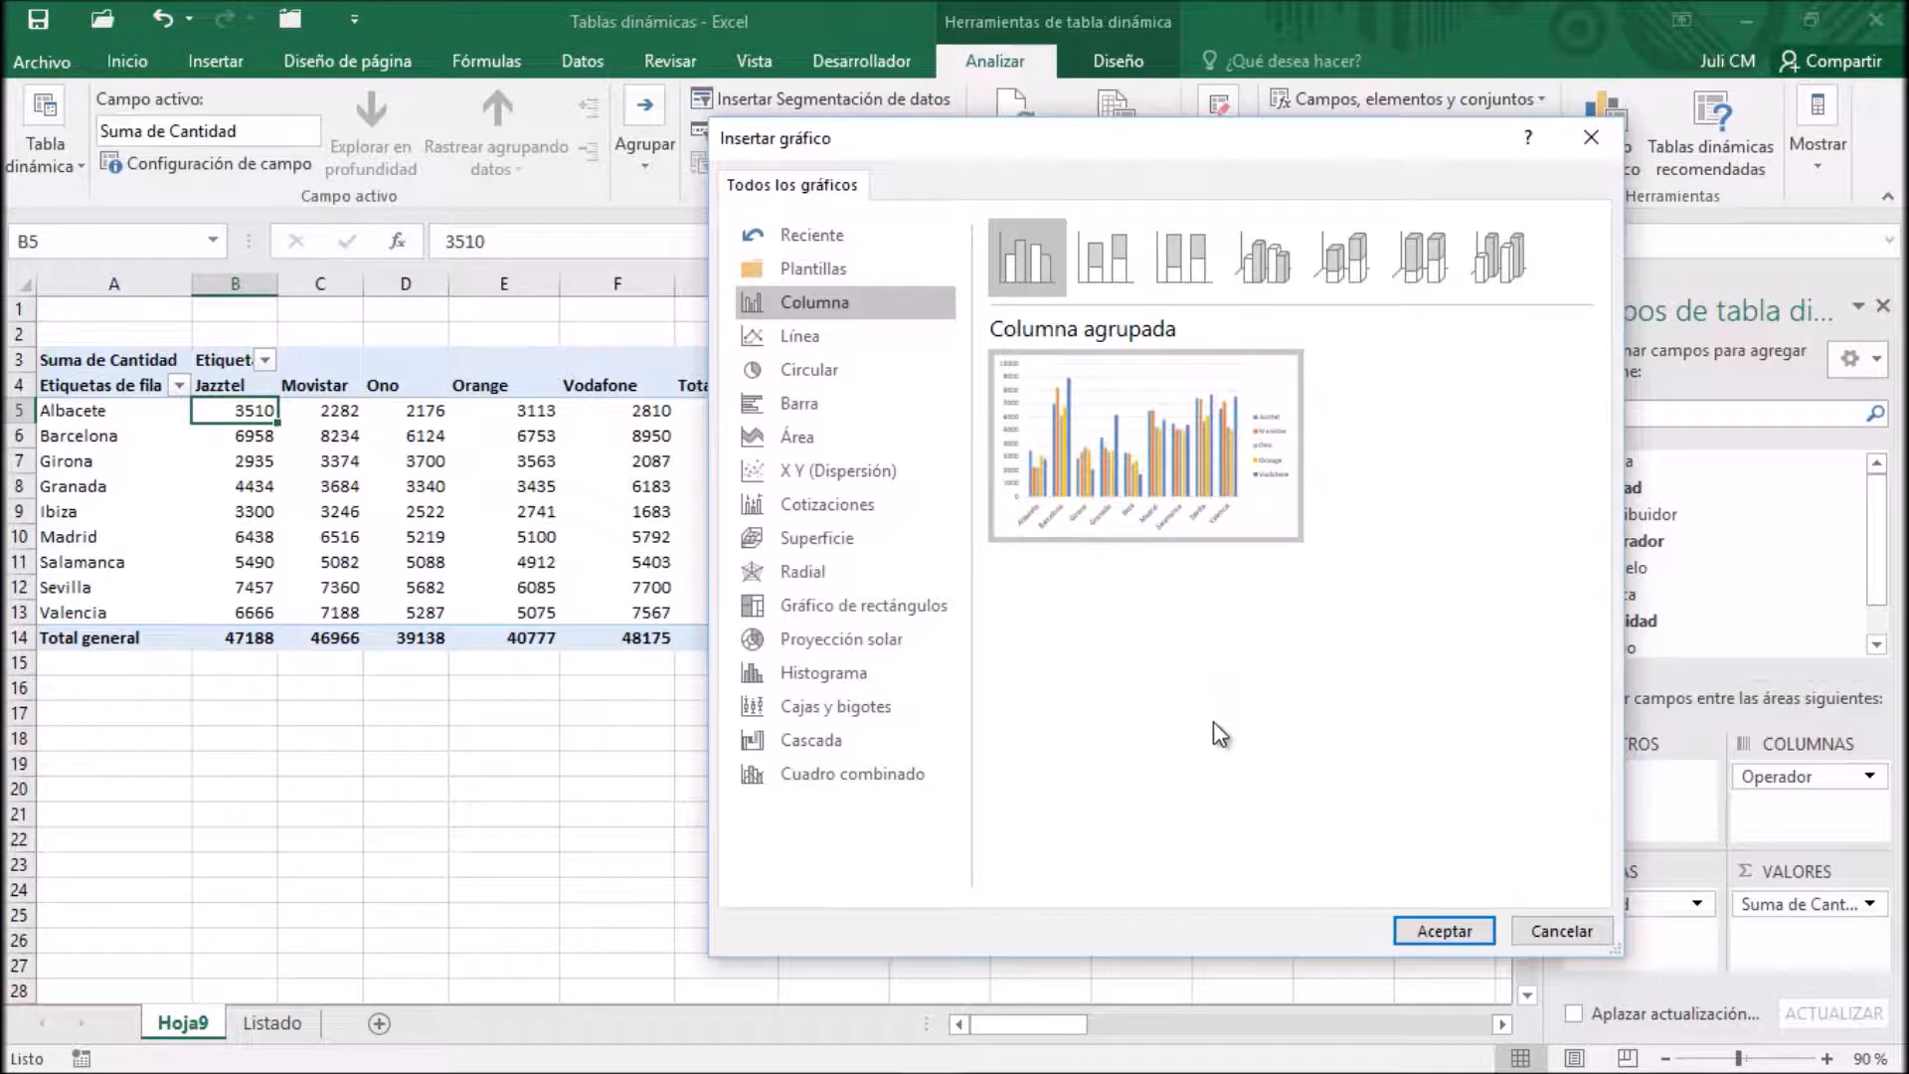
click(1284, 253)
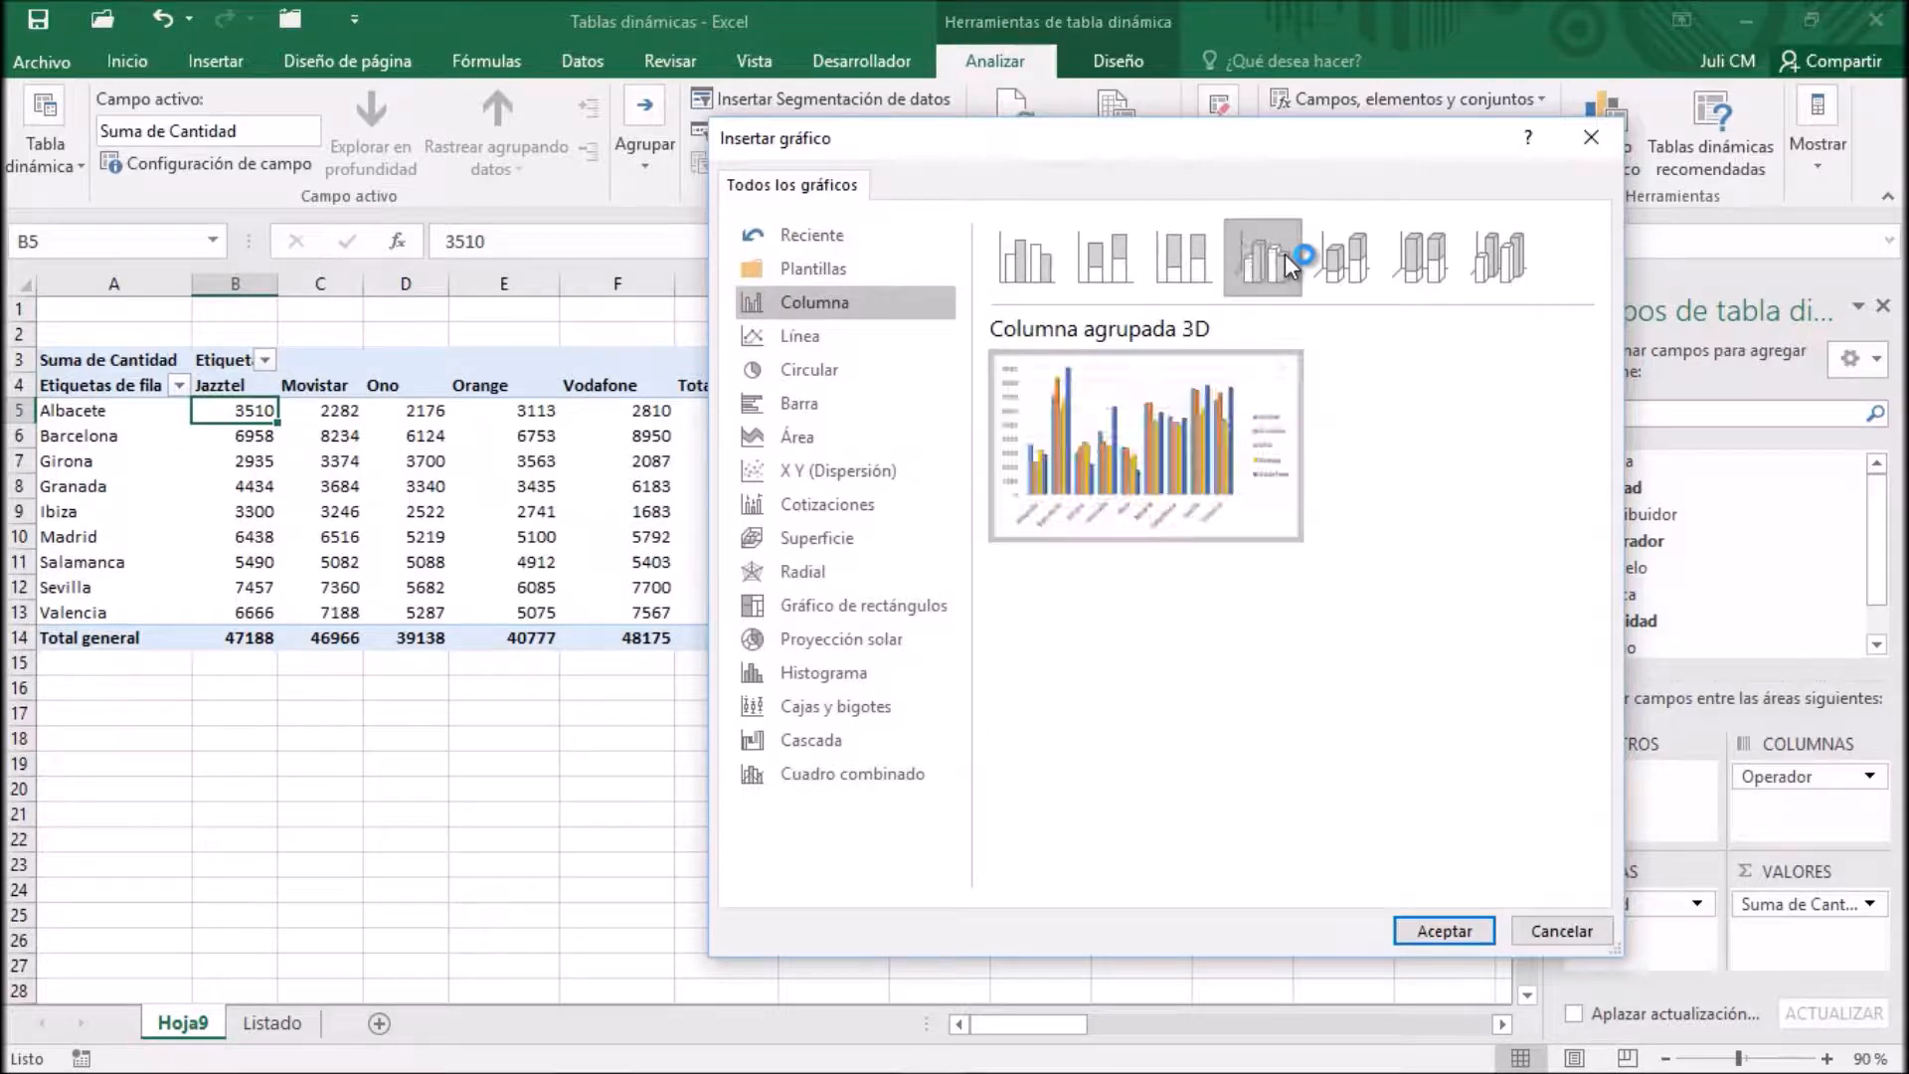
click(1444, 931)
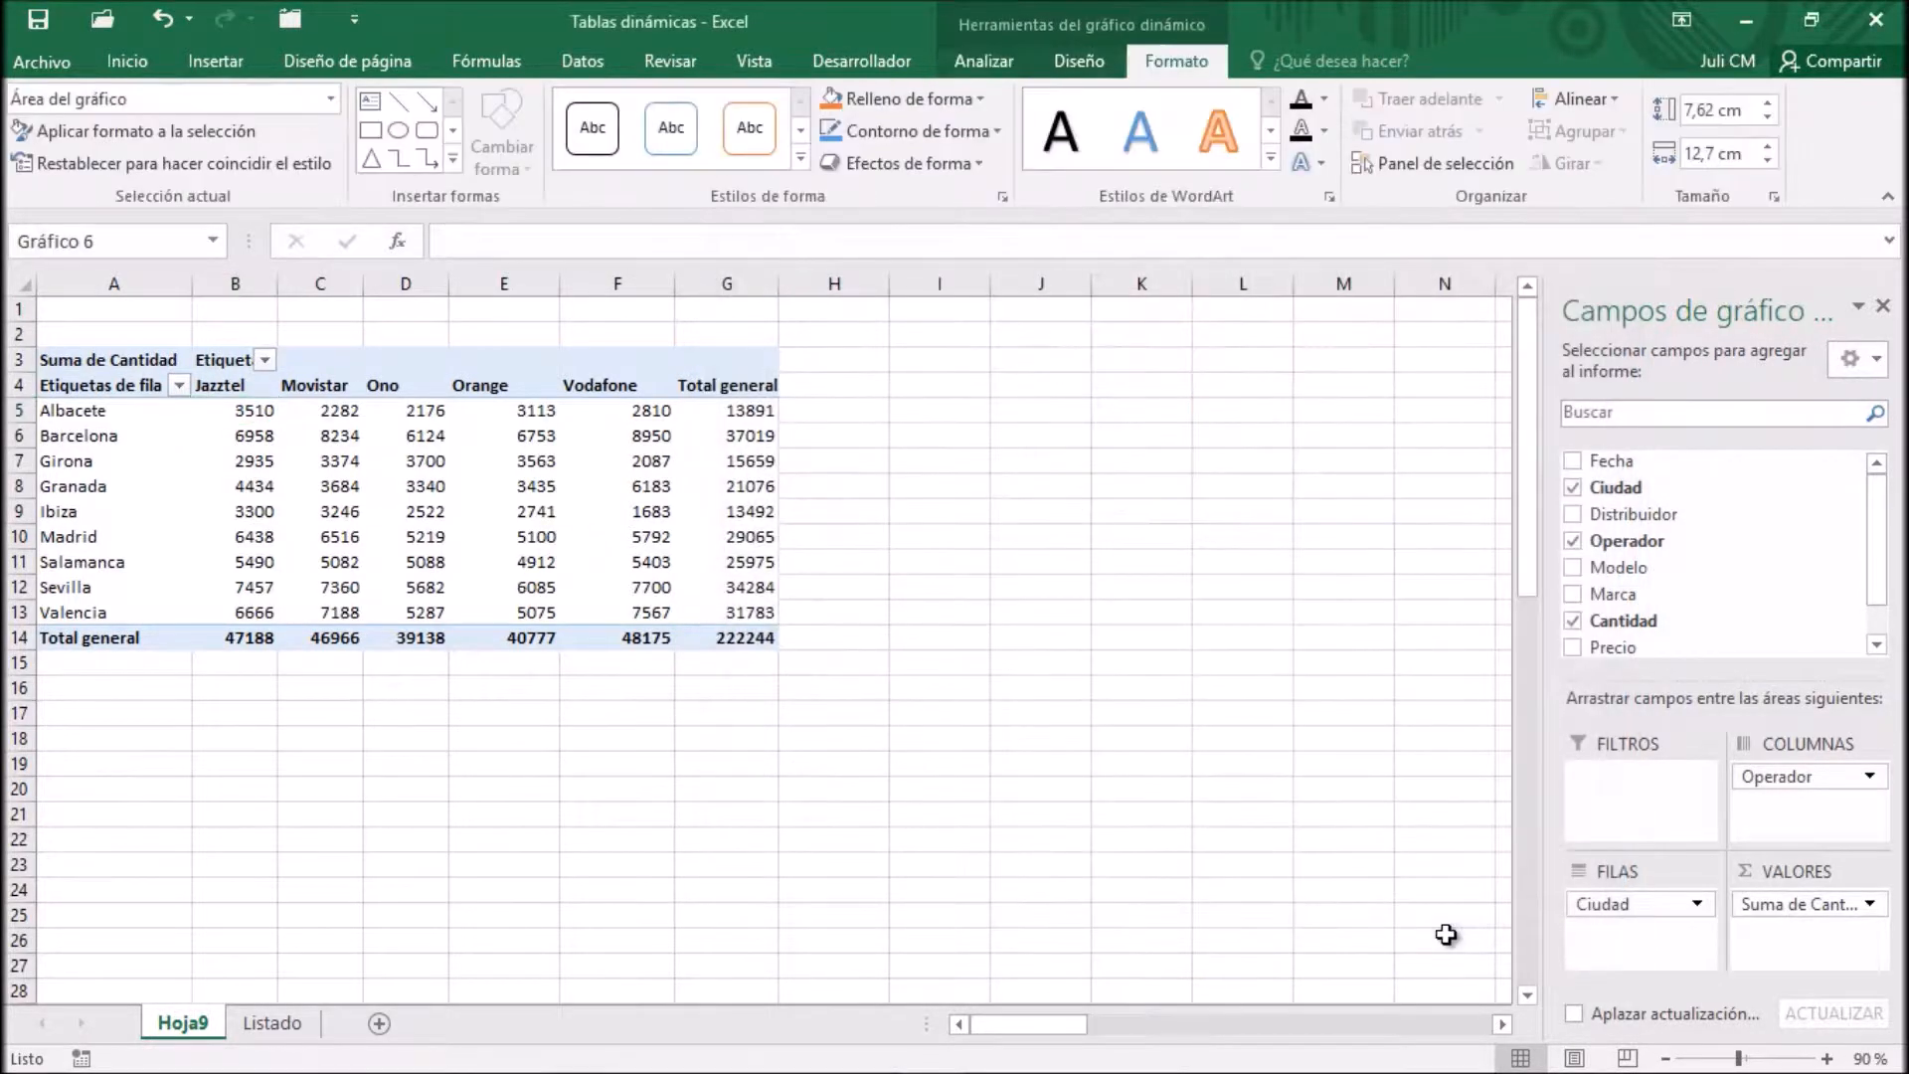
mouse_move(970, 668)
mouse_down()
mouse_move(1153, 595)
mouse_move(1258, 497)
mouse_move(1326, 381)
mouse_move(1317, 358)
mouse_up()
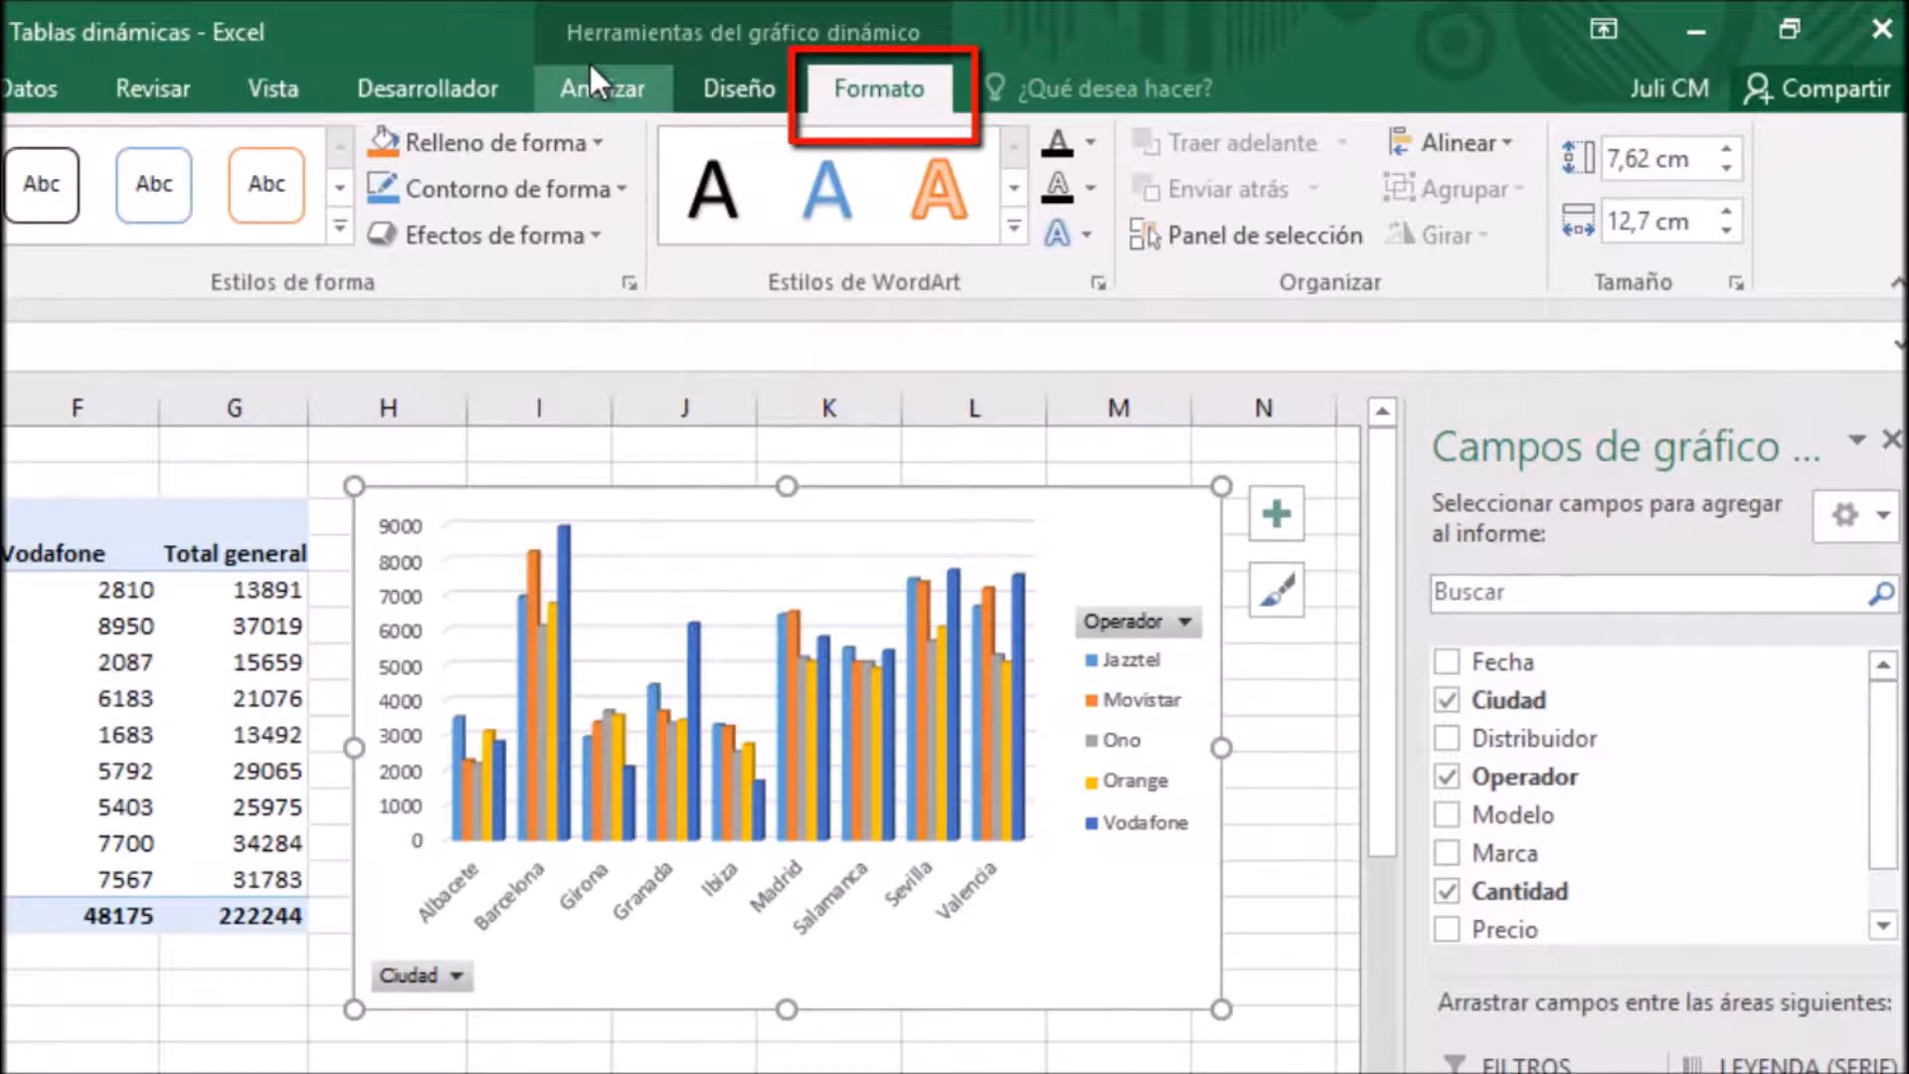
Switch the PivotChart's rows and columns, and move the chart below the widened pivot table
click(743, 92)
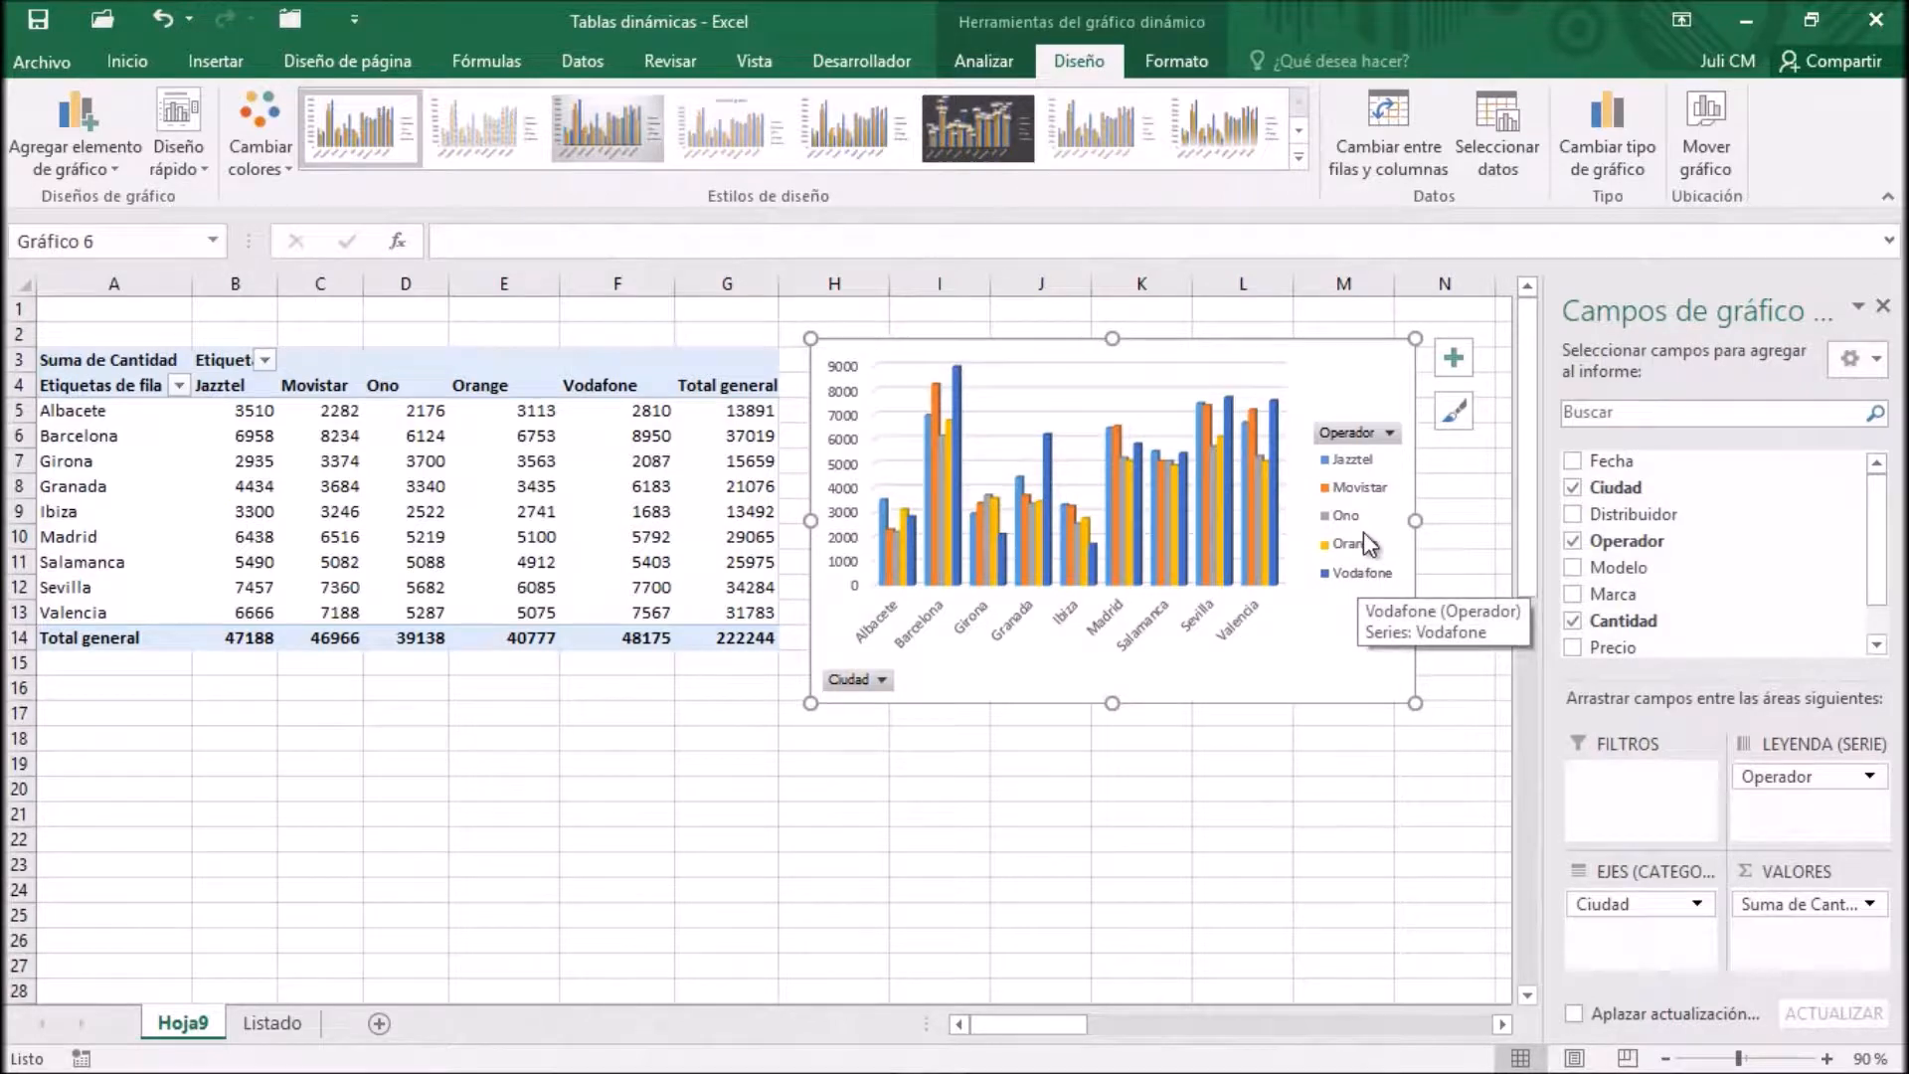
click(1388, 131)
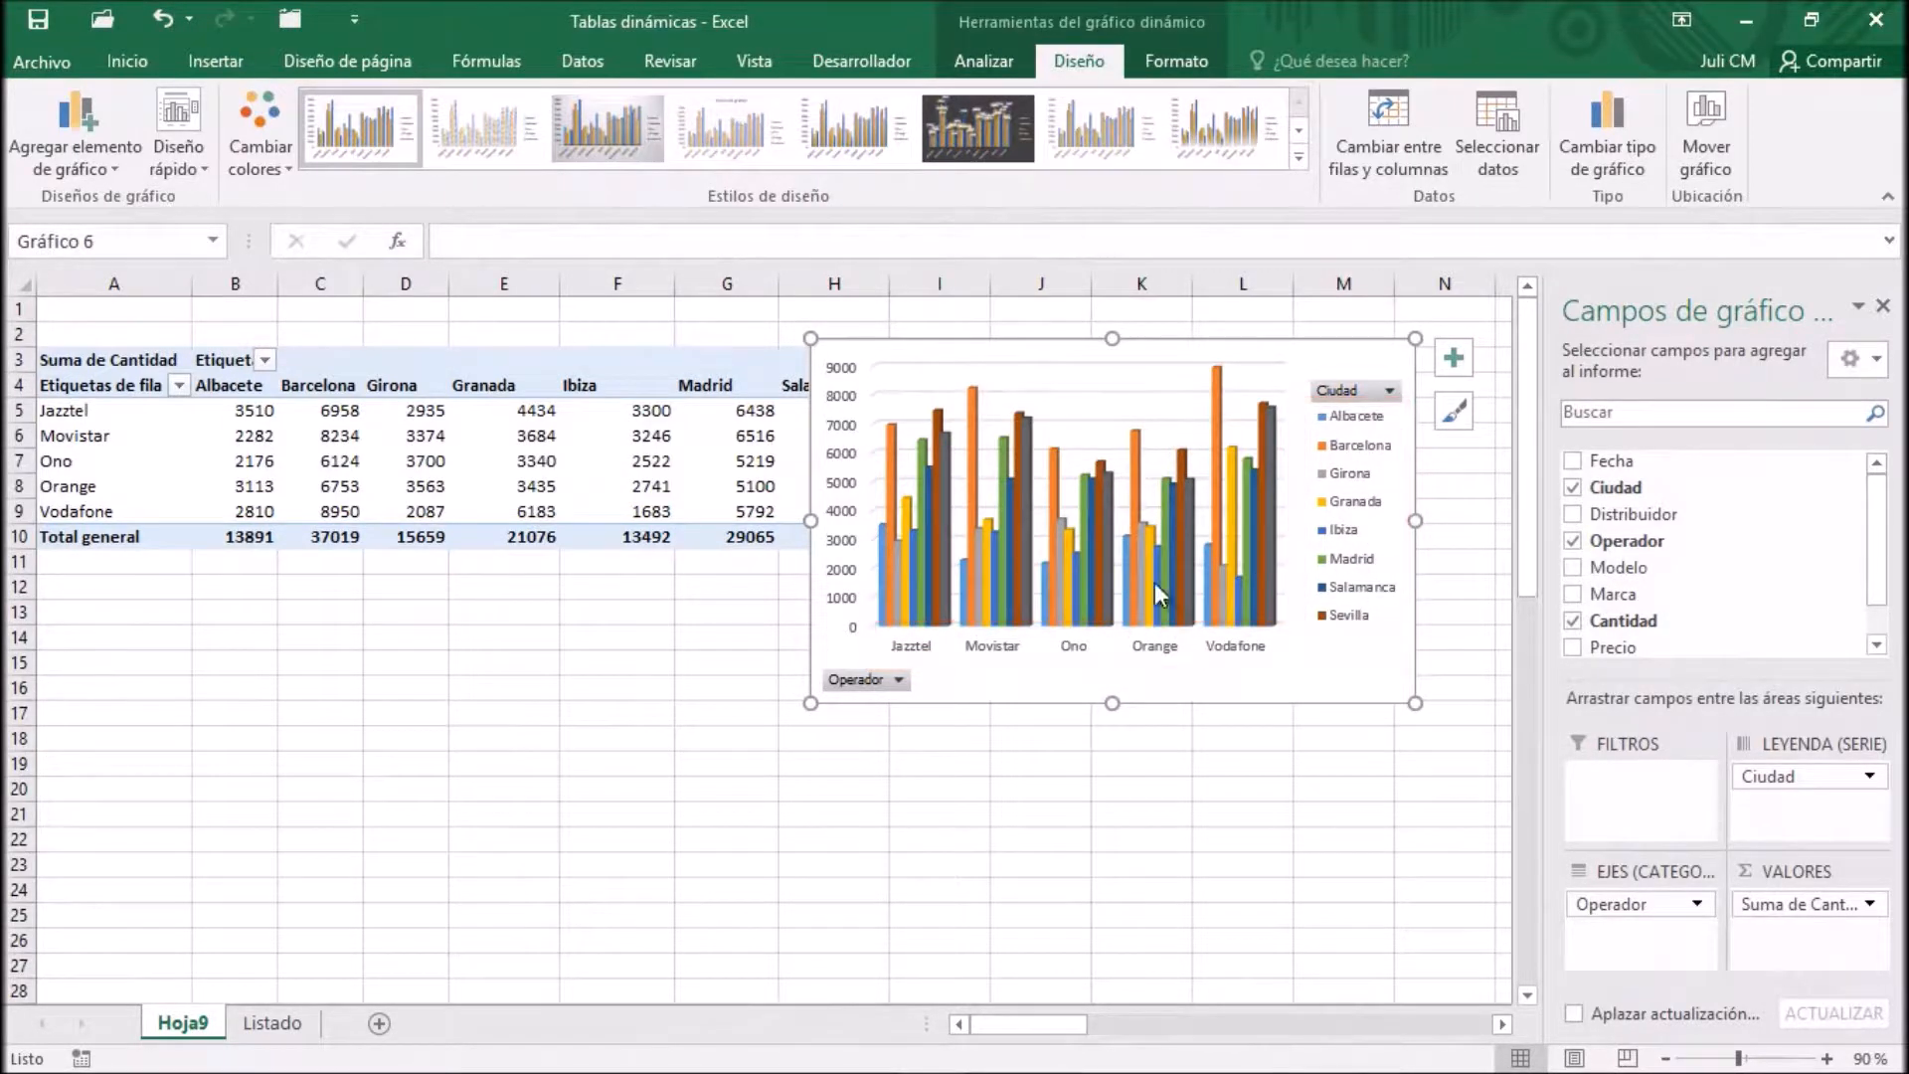
drag(1326, 373, 1336, 598)
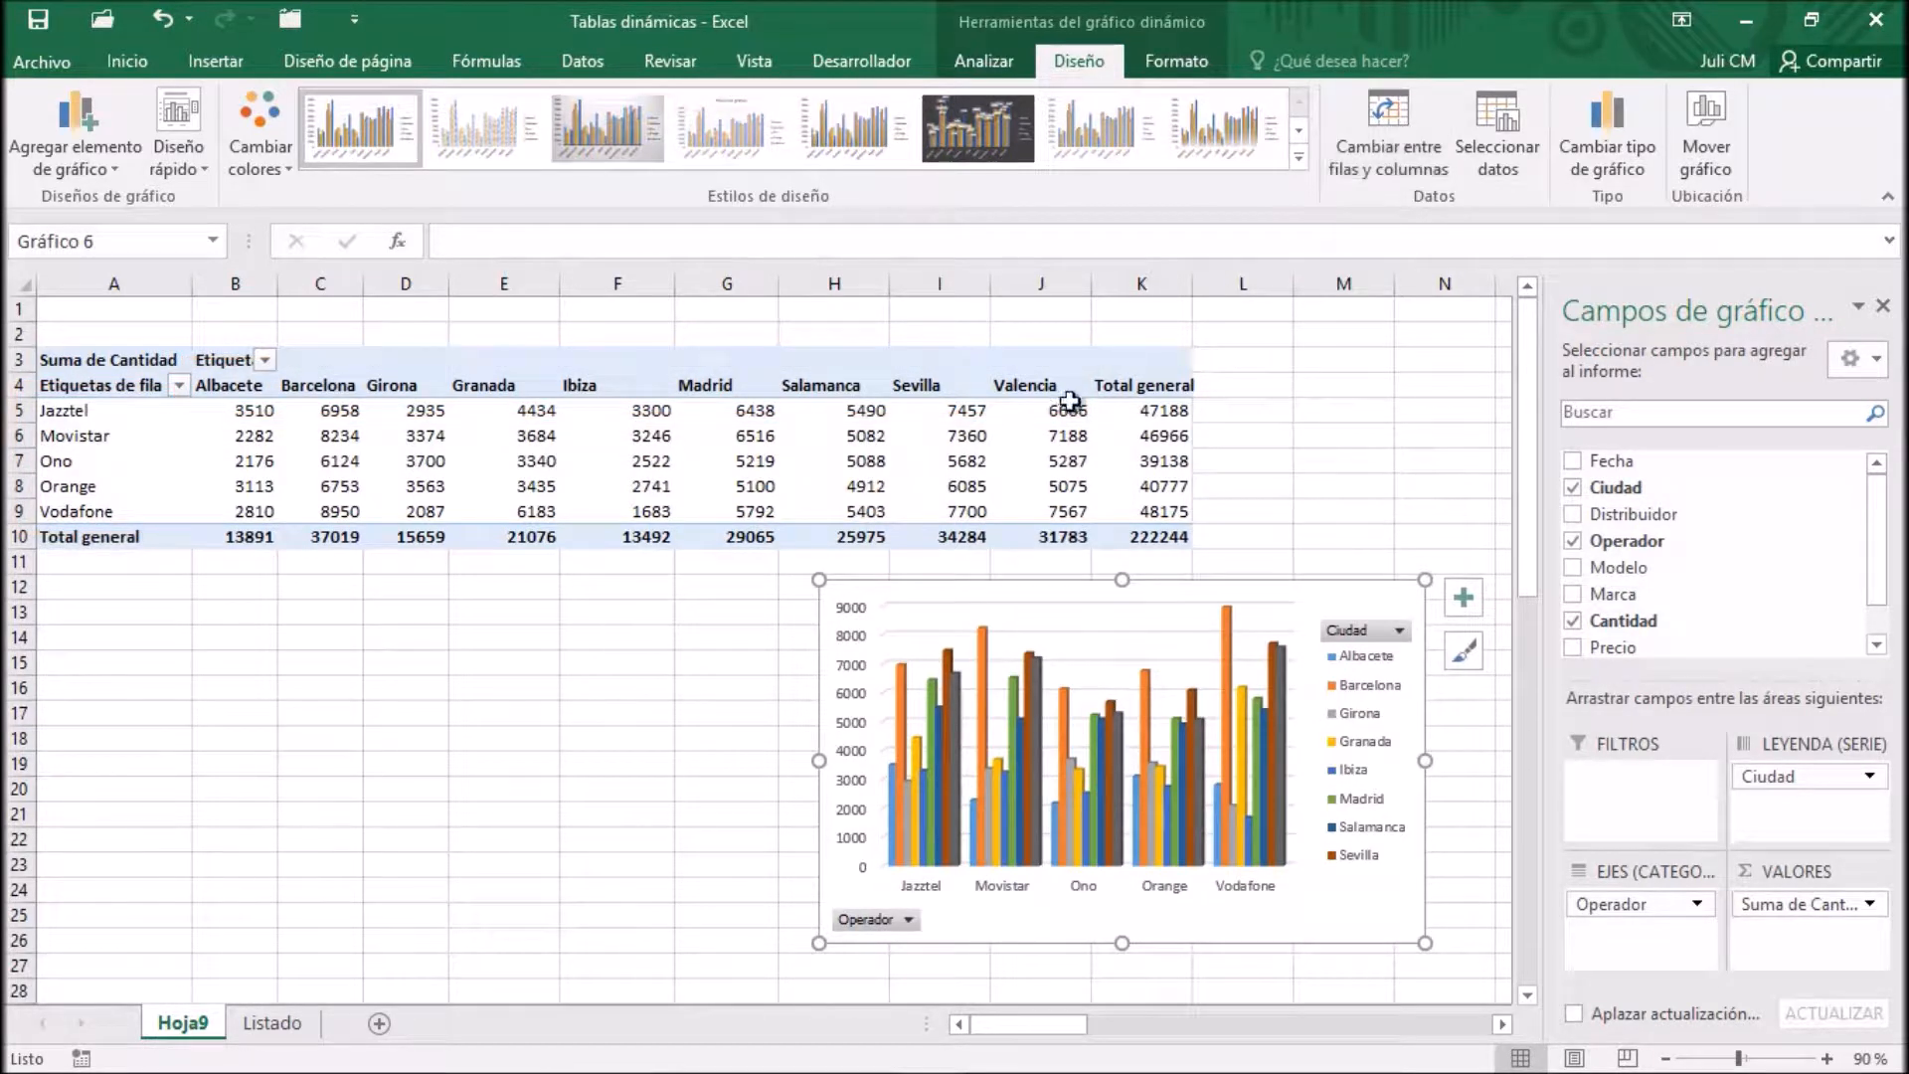
Switch the PivotChart's rows and columns back, and move the chart up beside the narrower pivot table
click(1403, 112)
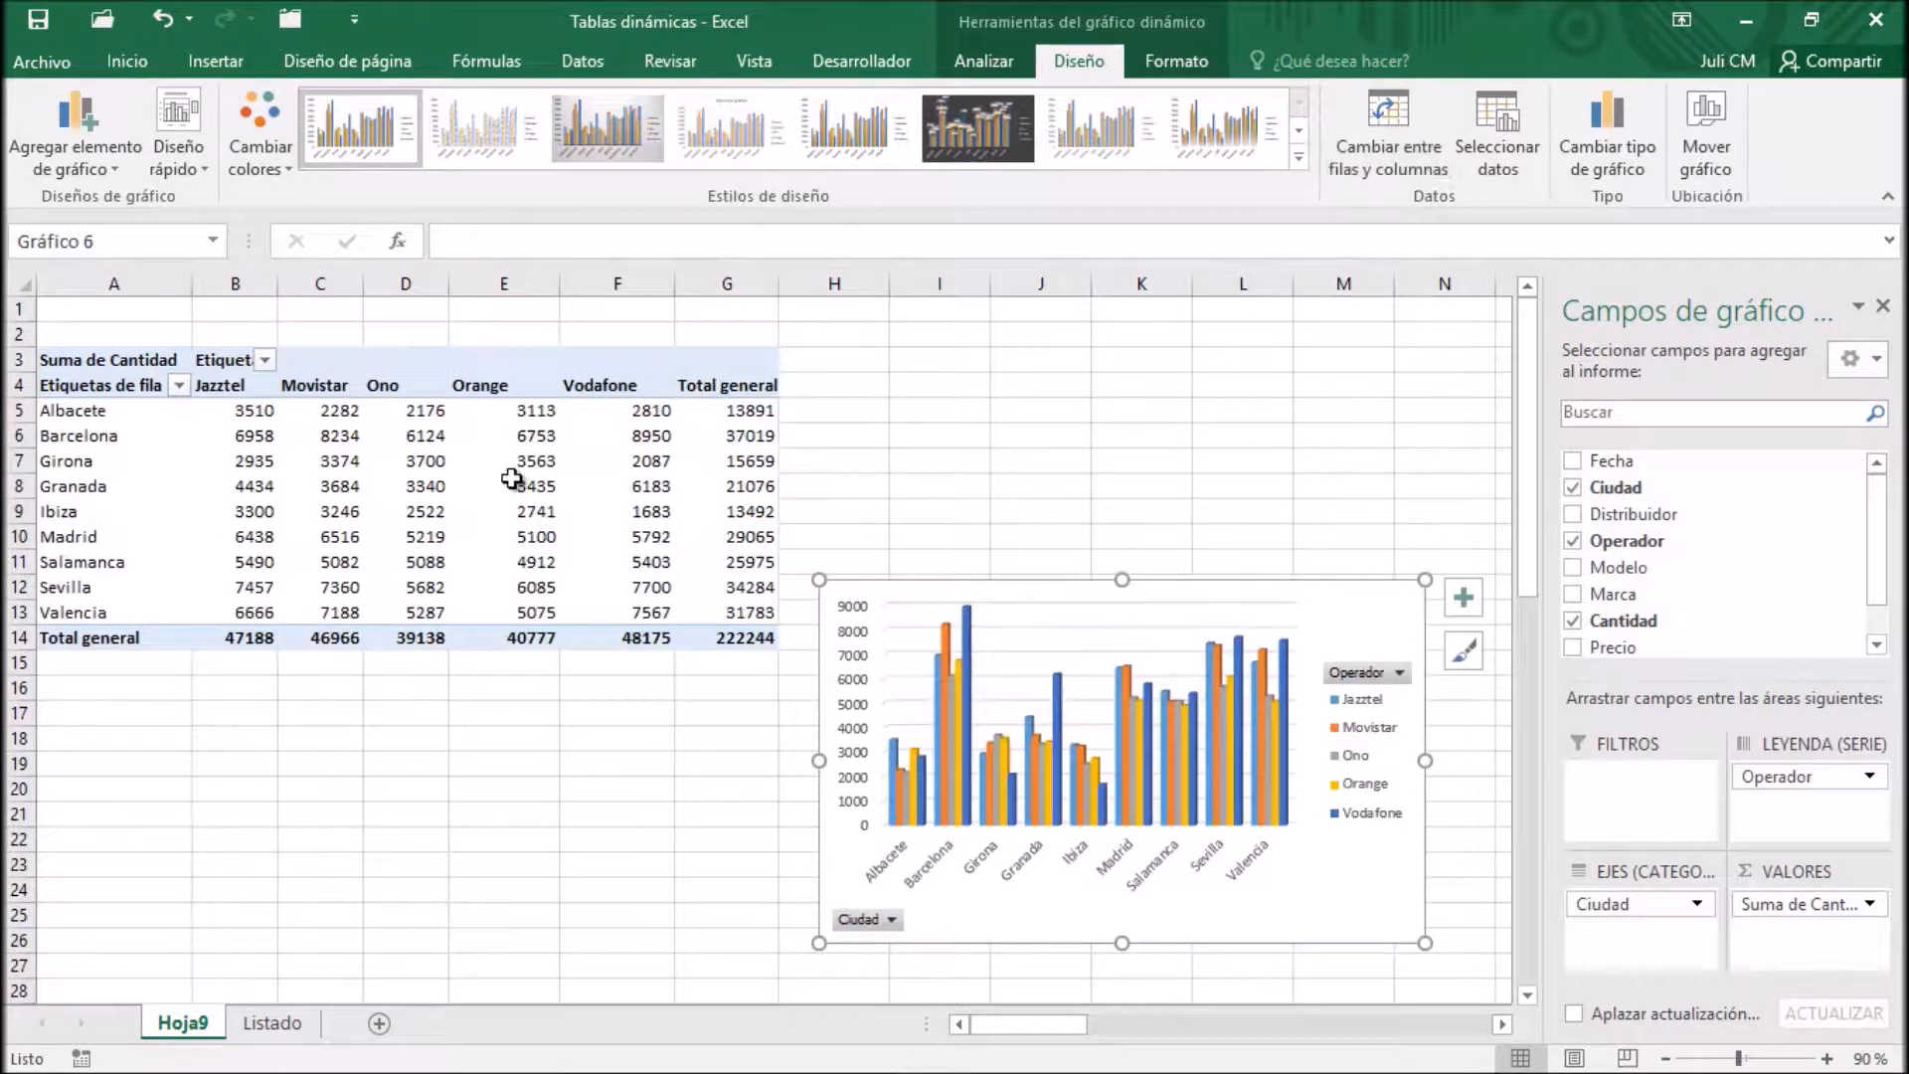
drag(1362, 608, 1379, 361)
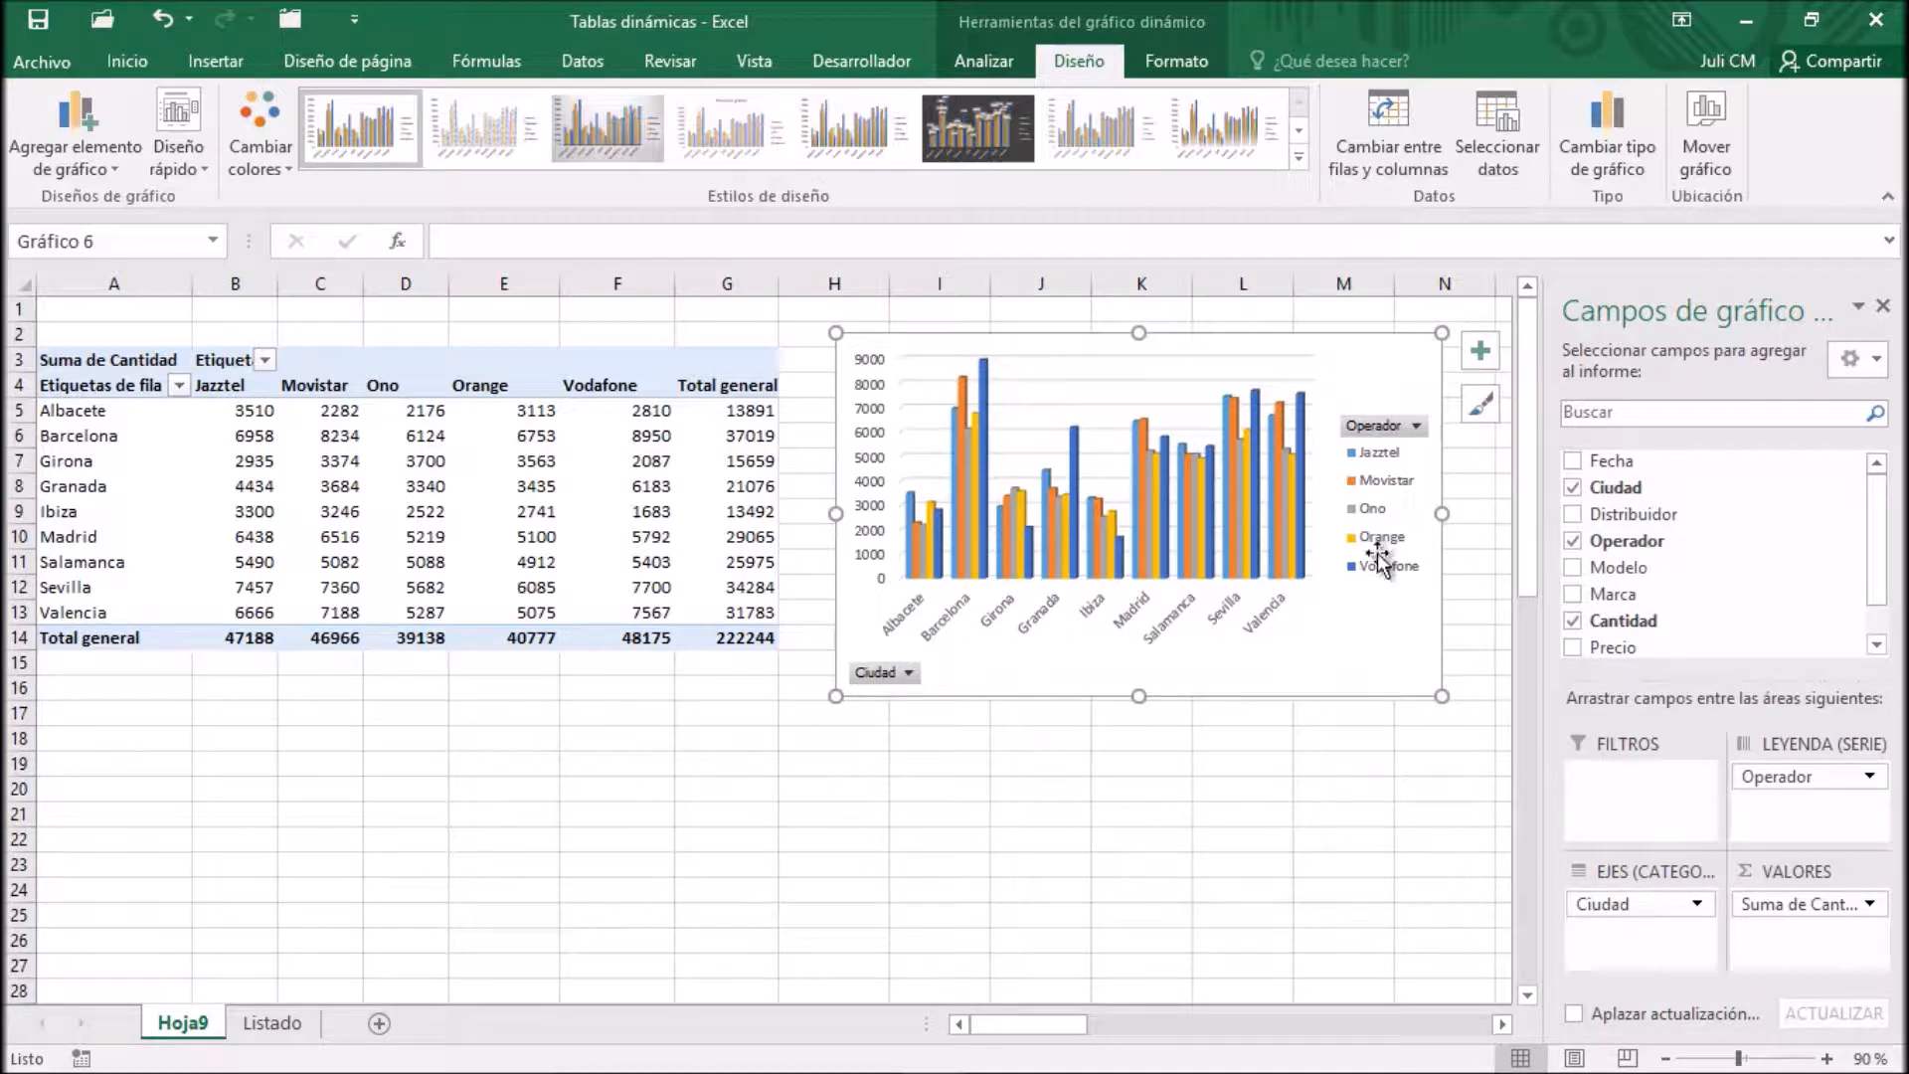
Swap the chart's fields so Ciudad is the legend series and Operador the axis category, and move the chart below the pivot table
click(641, 435)
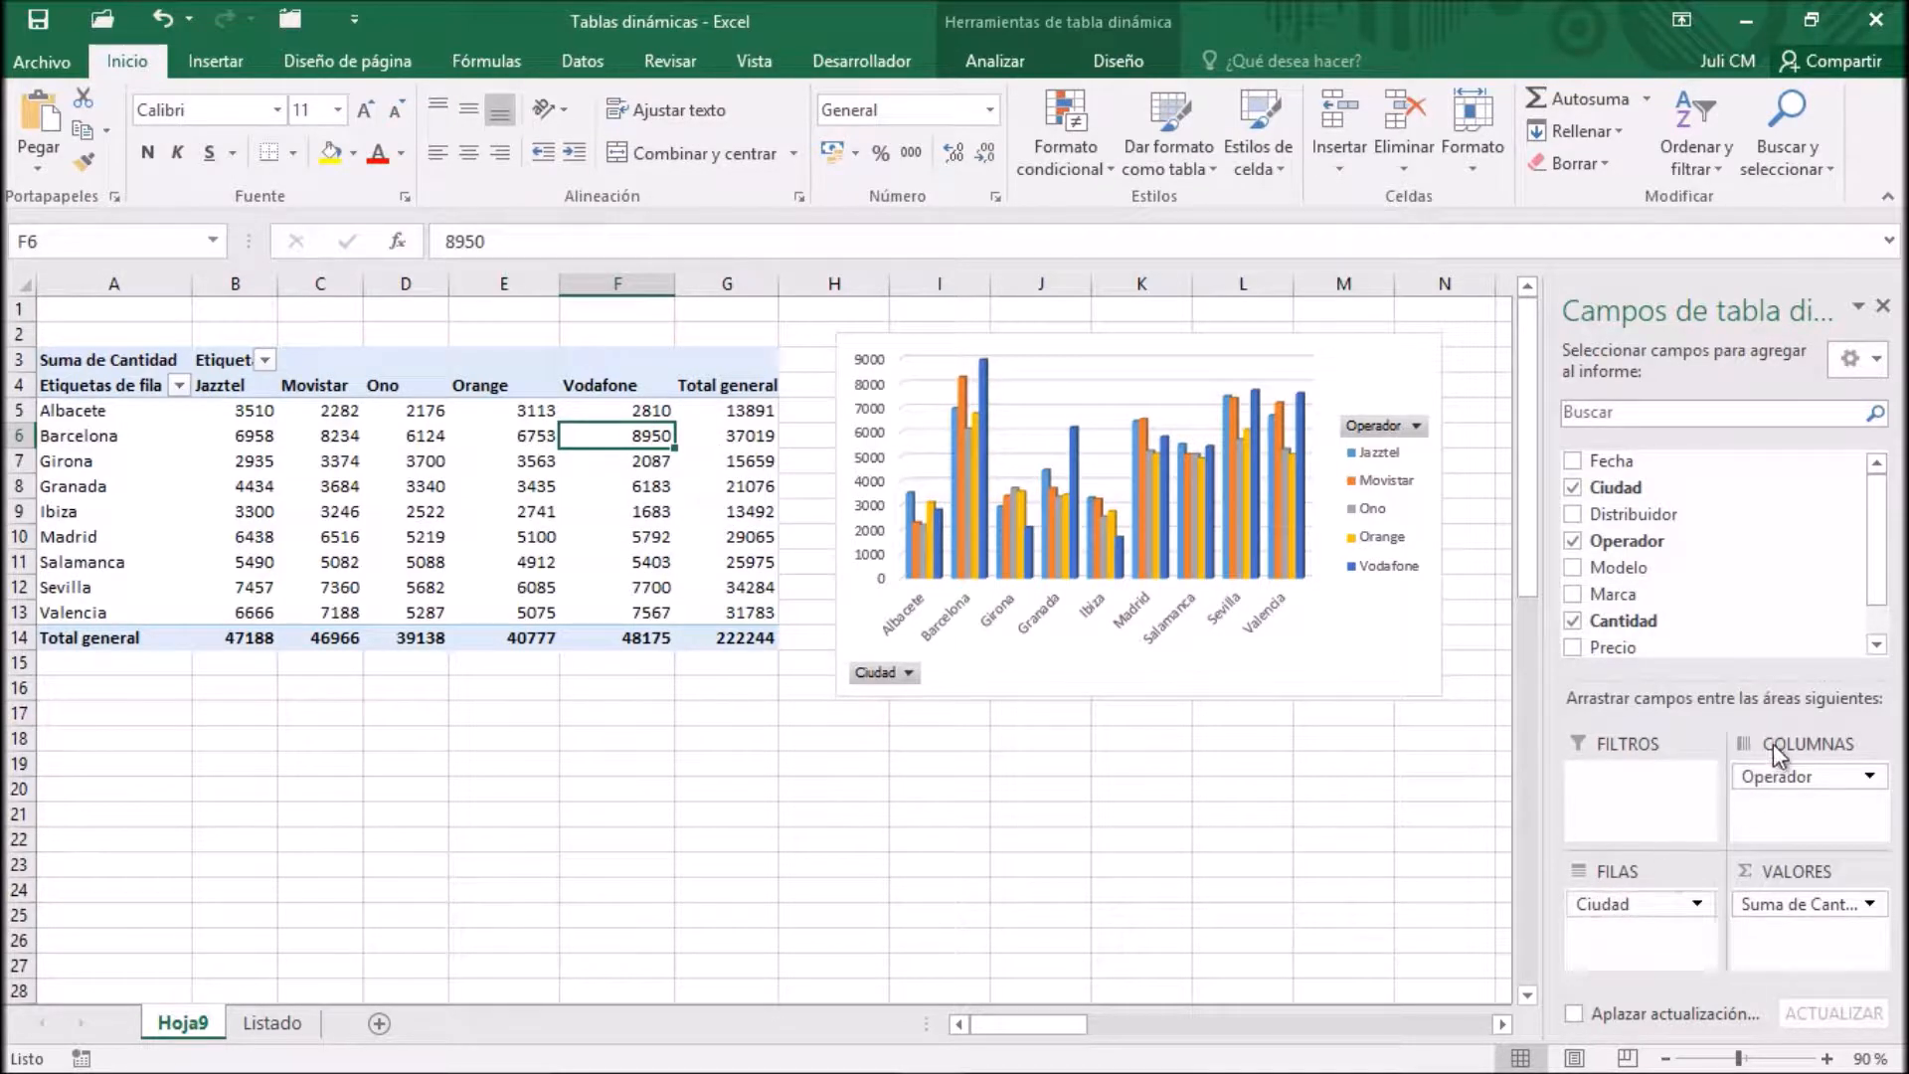
click(1356, 631)
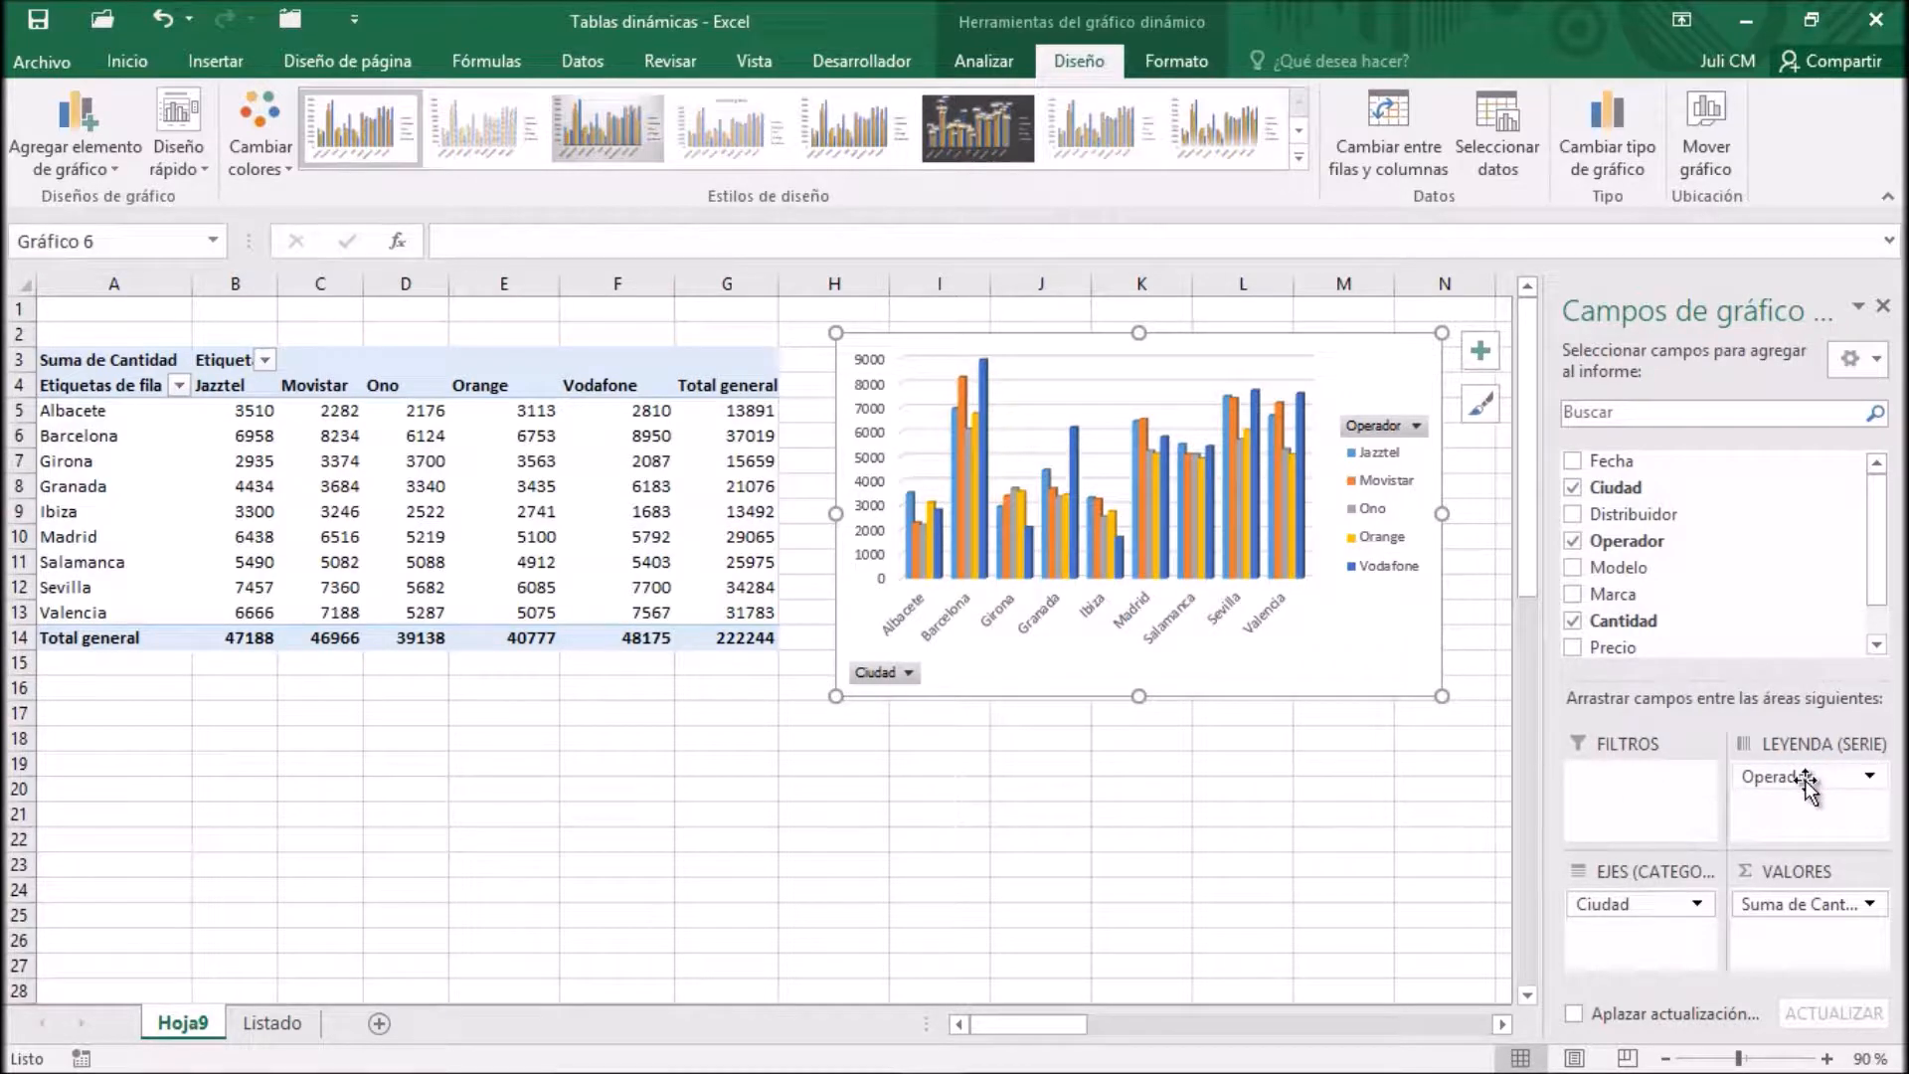
drag(1804, 780, 1693, 803)
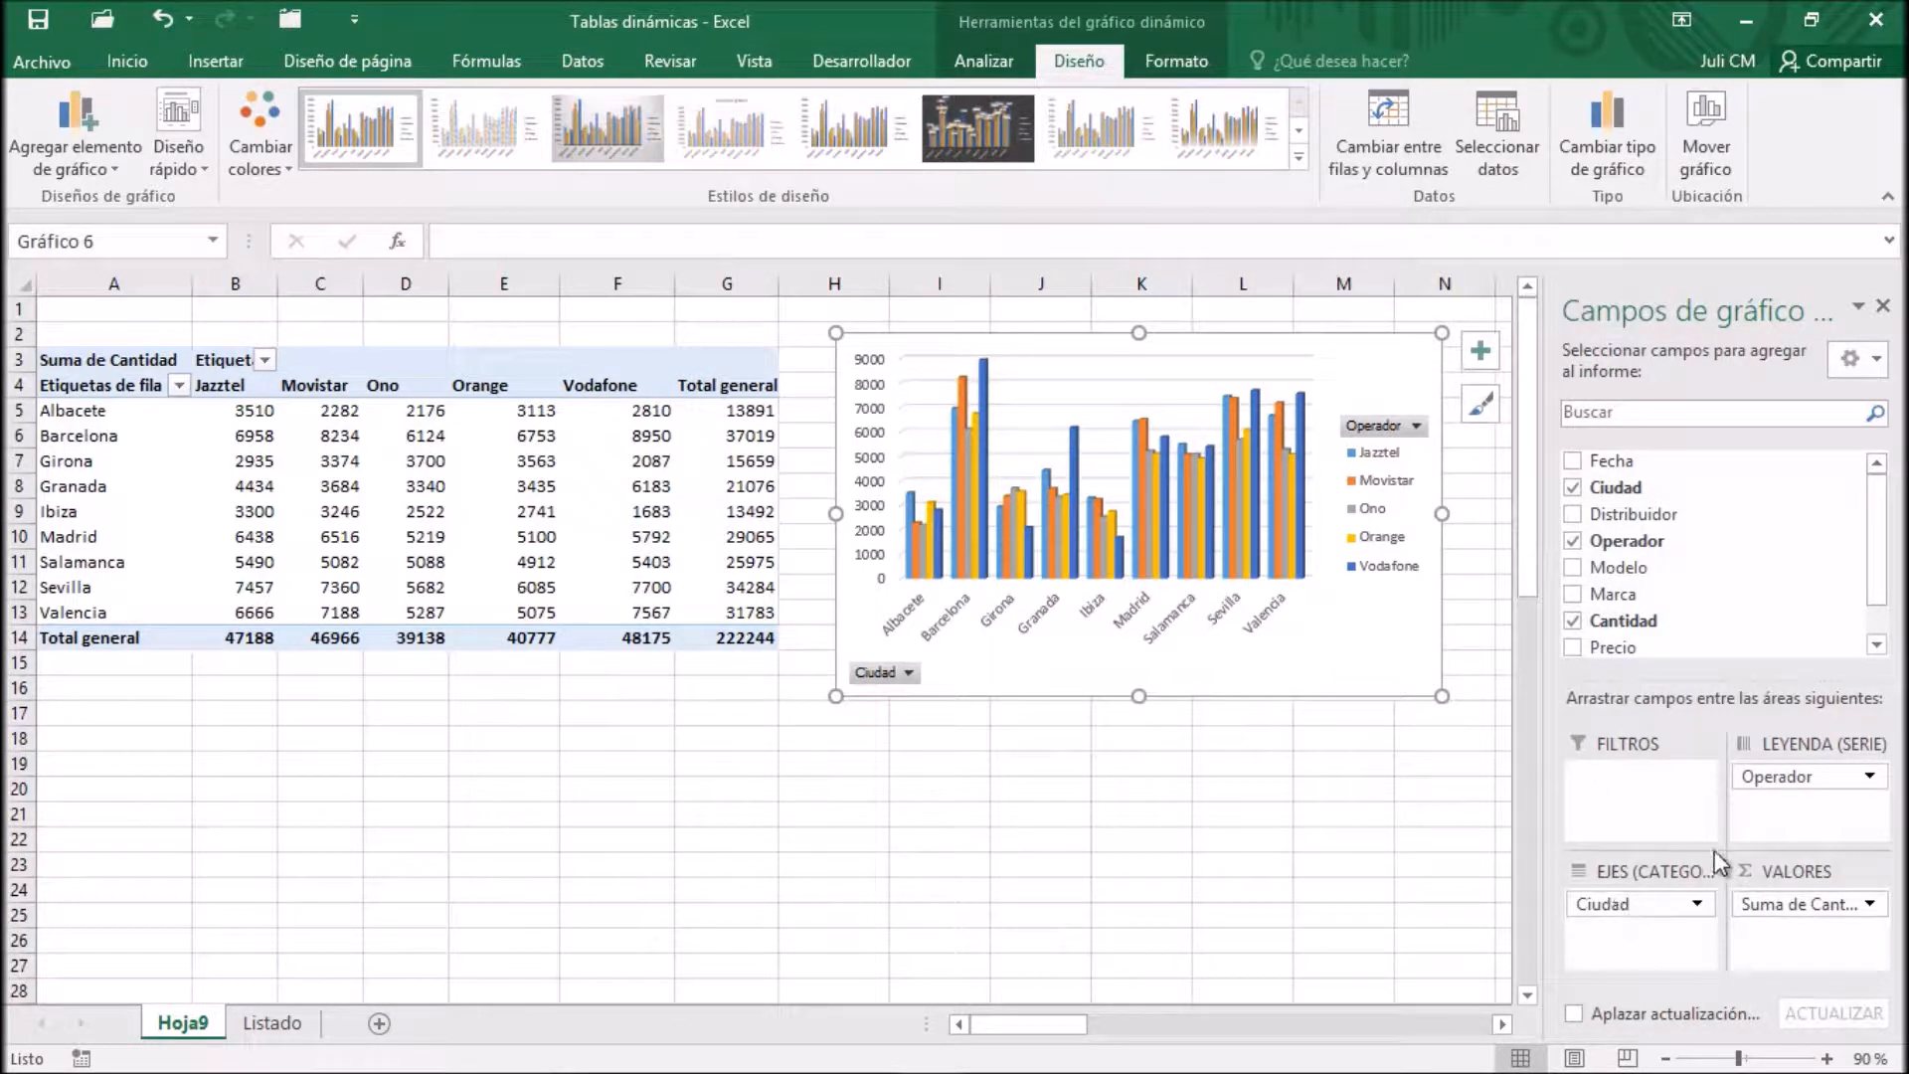
drag(1618, 908, 1810, 827)
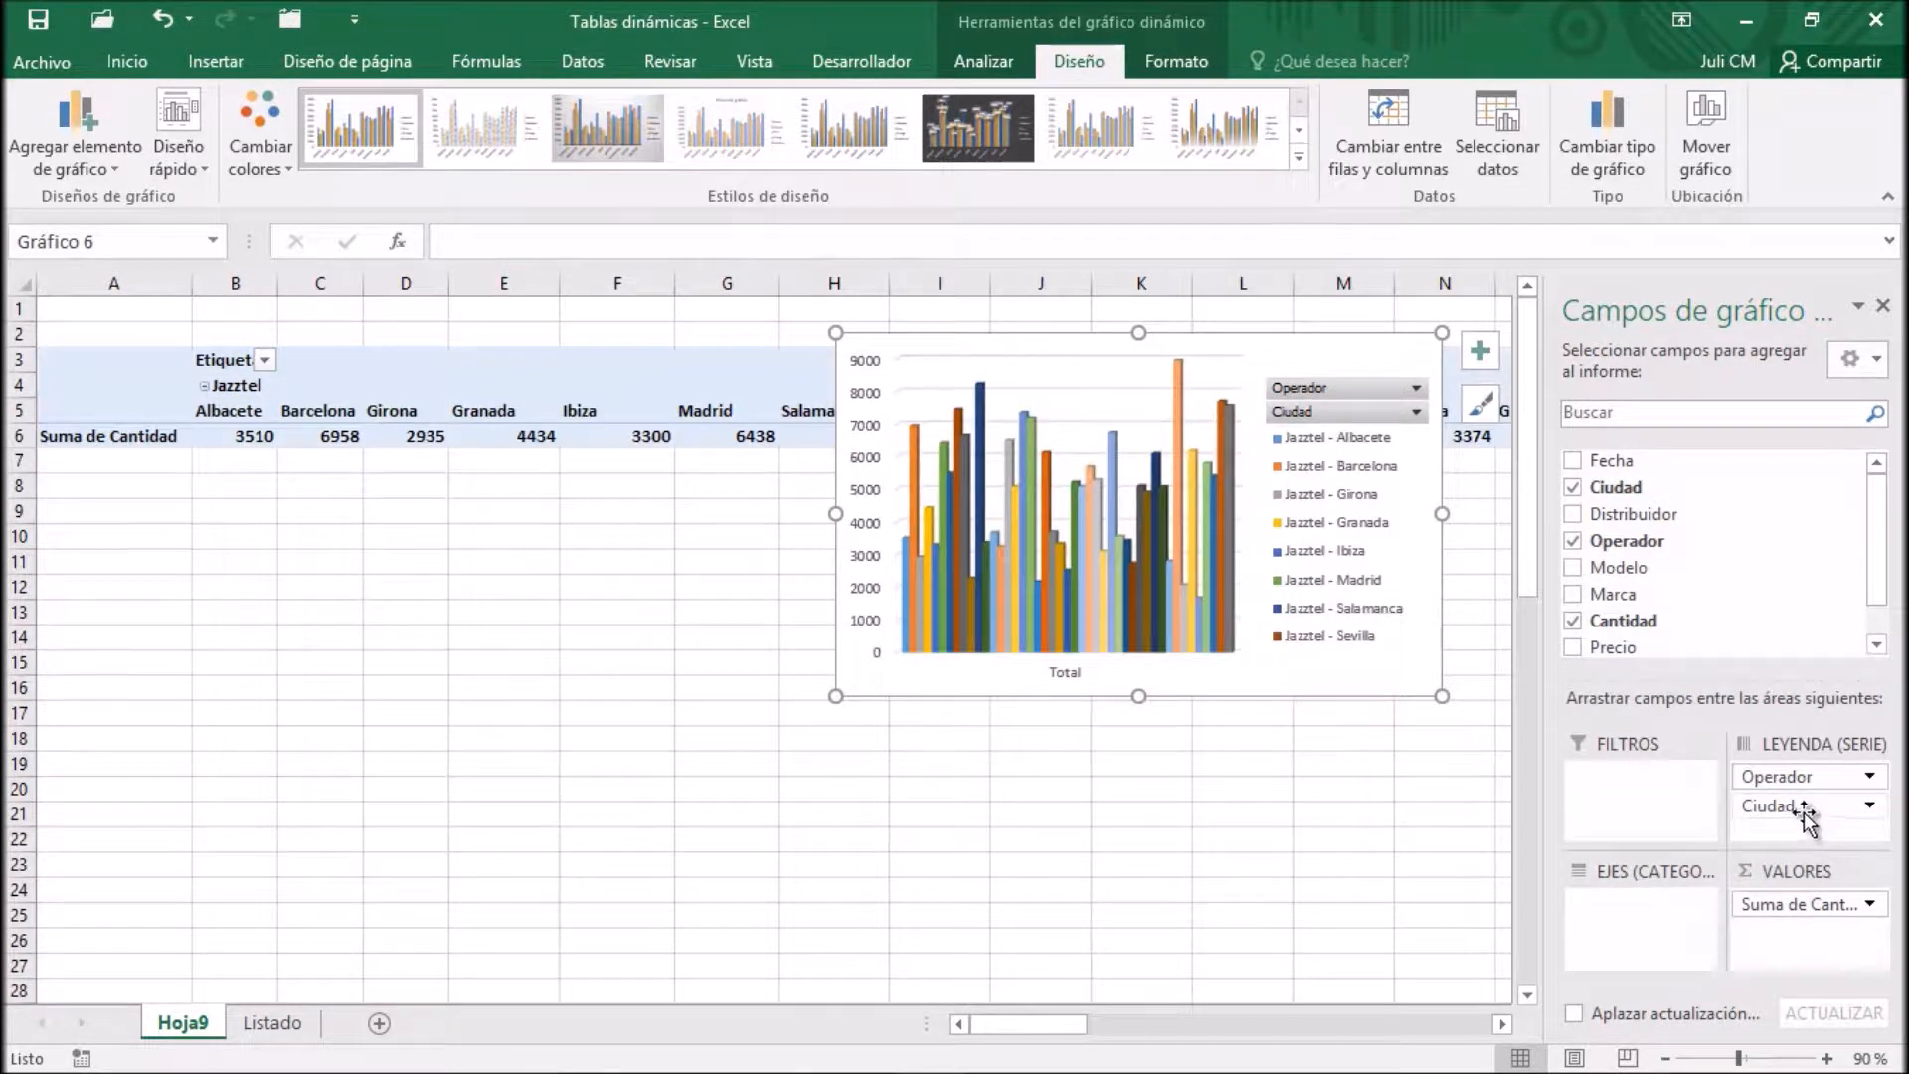
drag(1790, 777, 1764, 818)
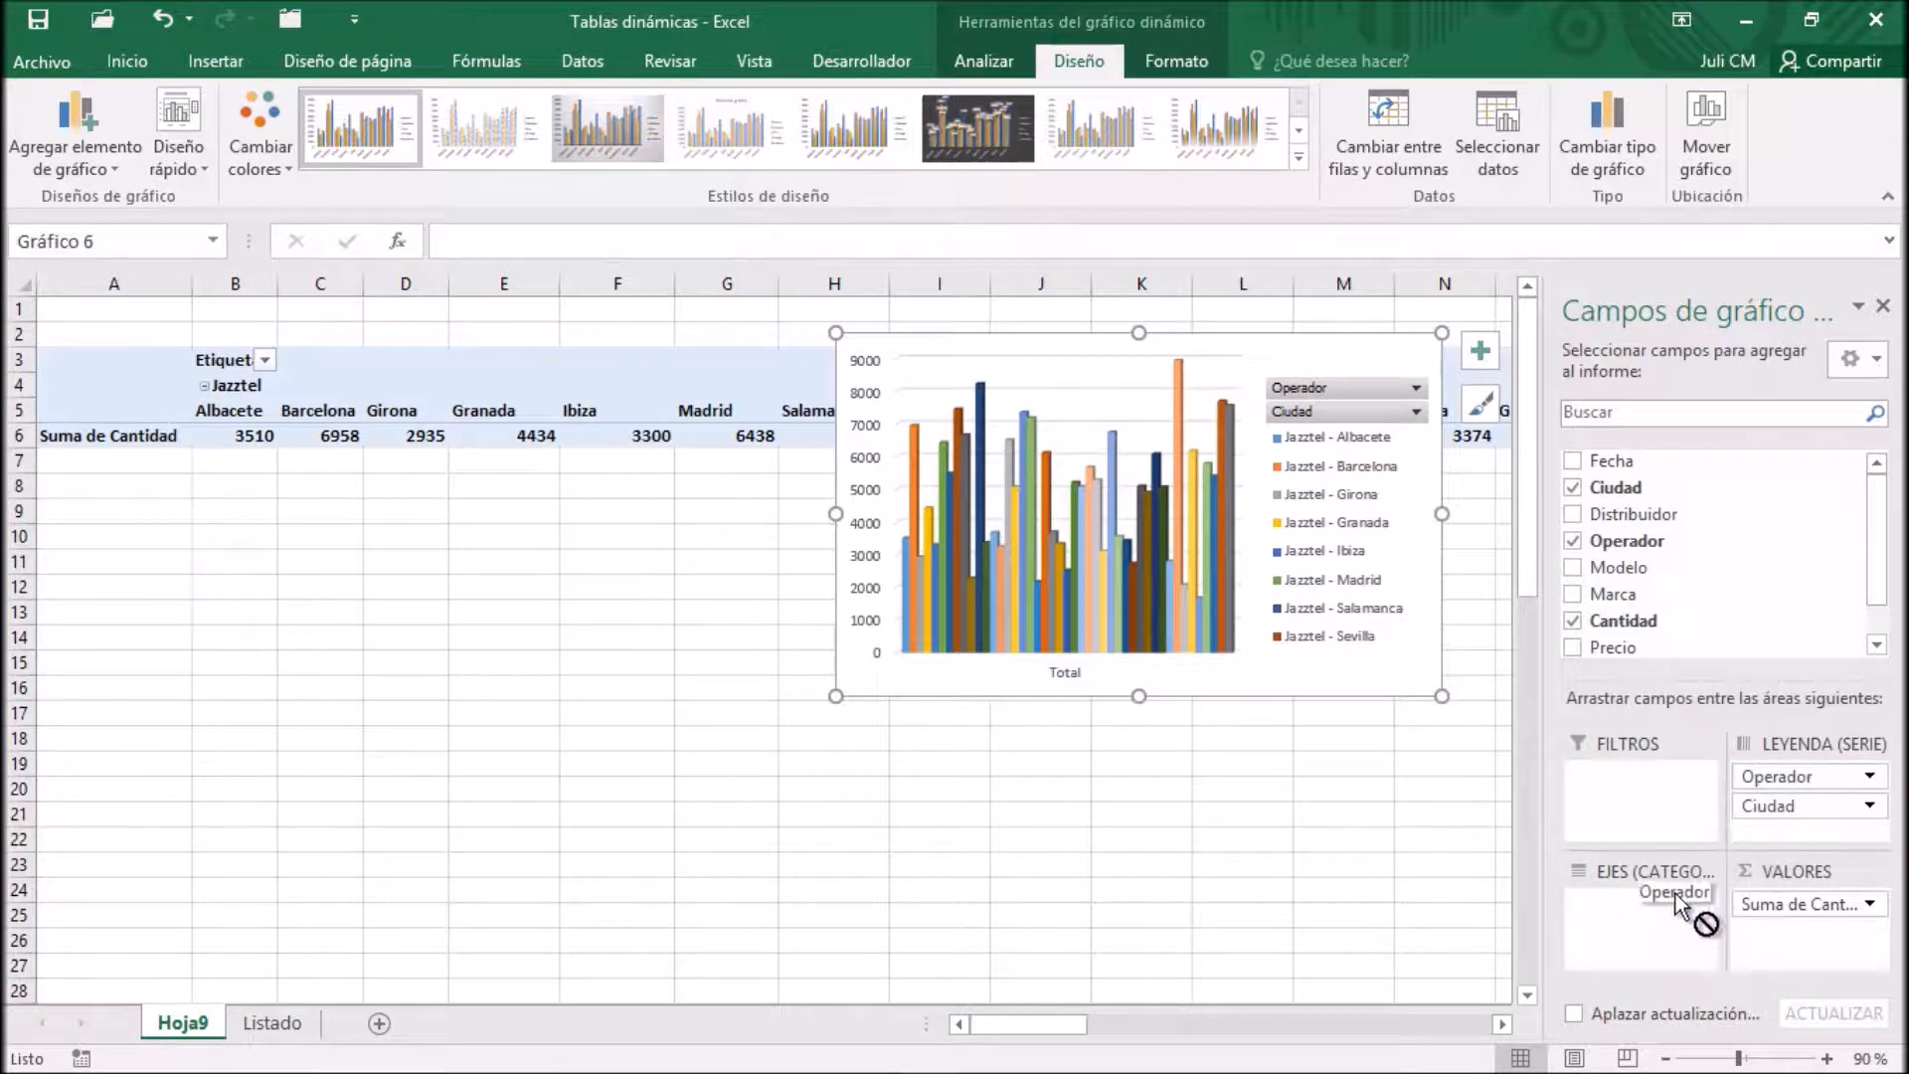
drag(1649, 927, 1650, 928)
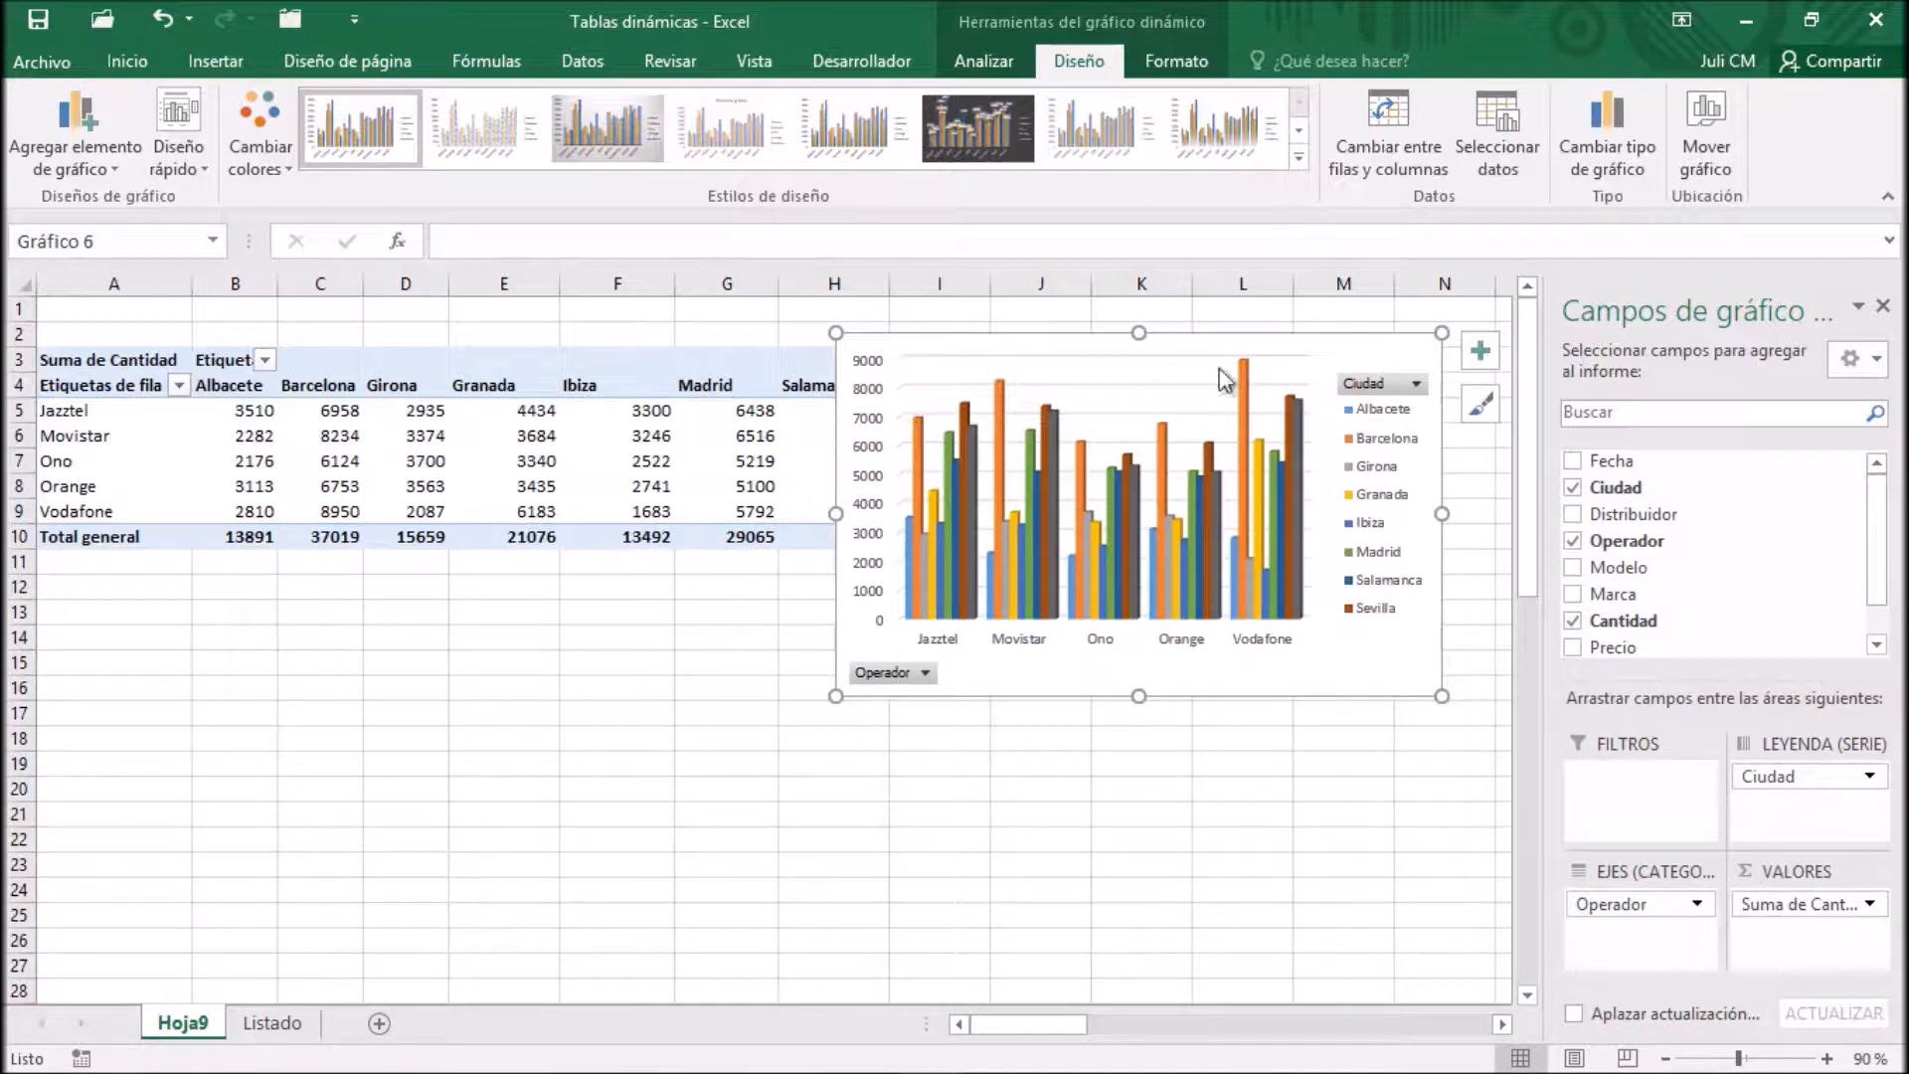
drag(1342, 358, 1387, 594)
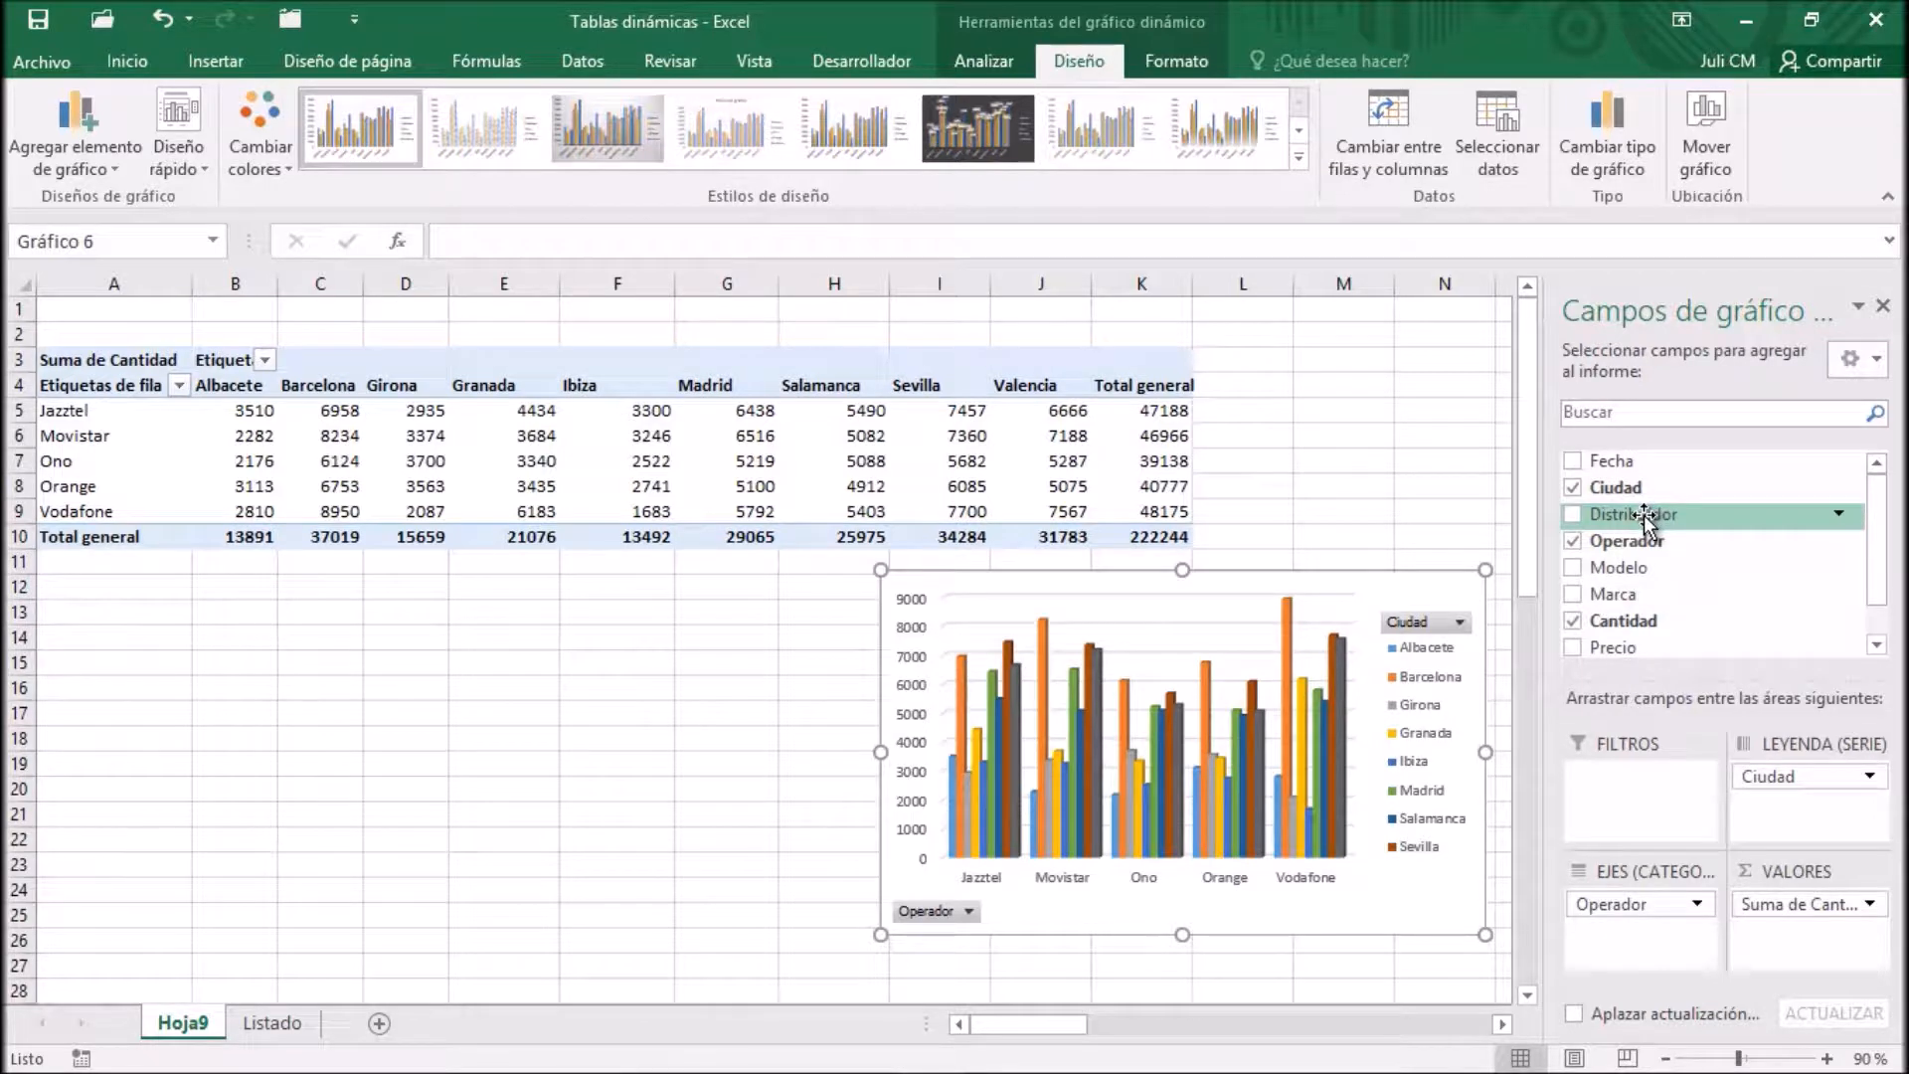
Add the Distribuidor field beneath Operador in the chart's axis categories, and widen the chart leftward to about column D
drag(1642, 517, 1657, 956)
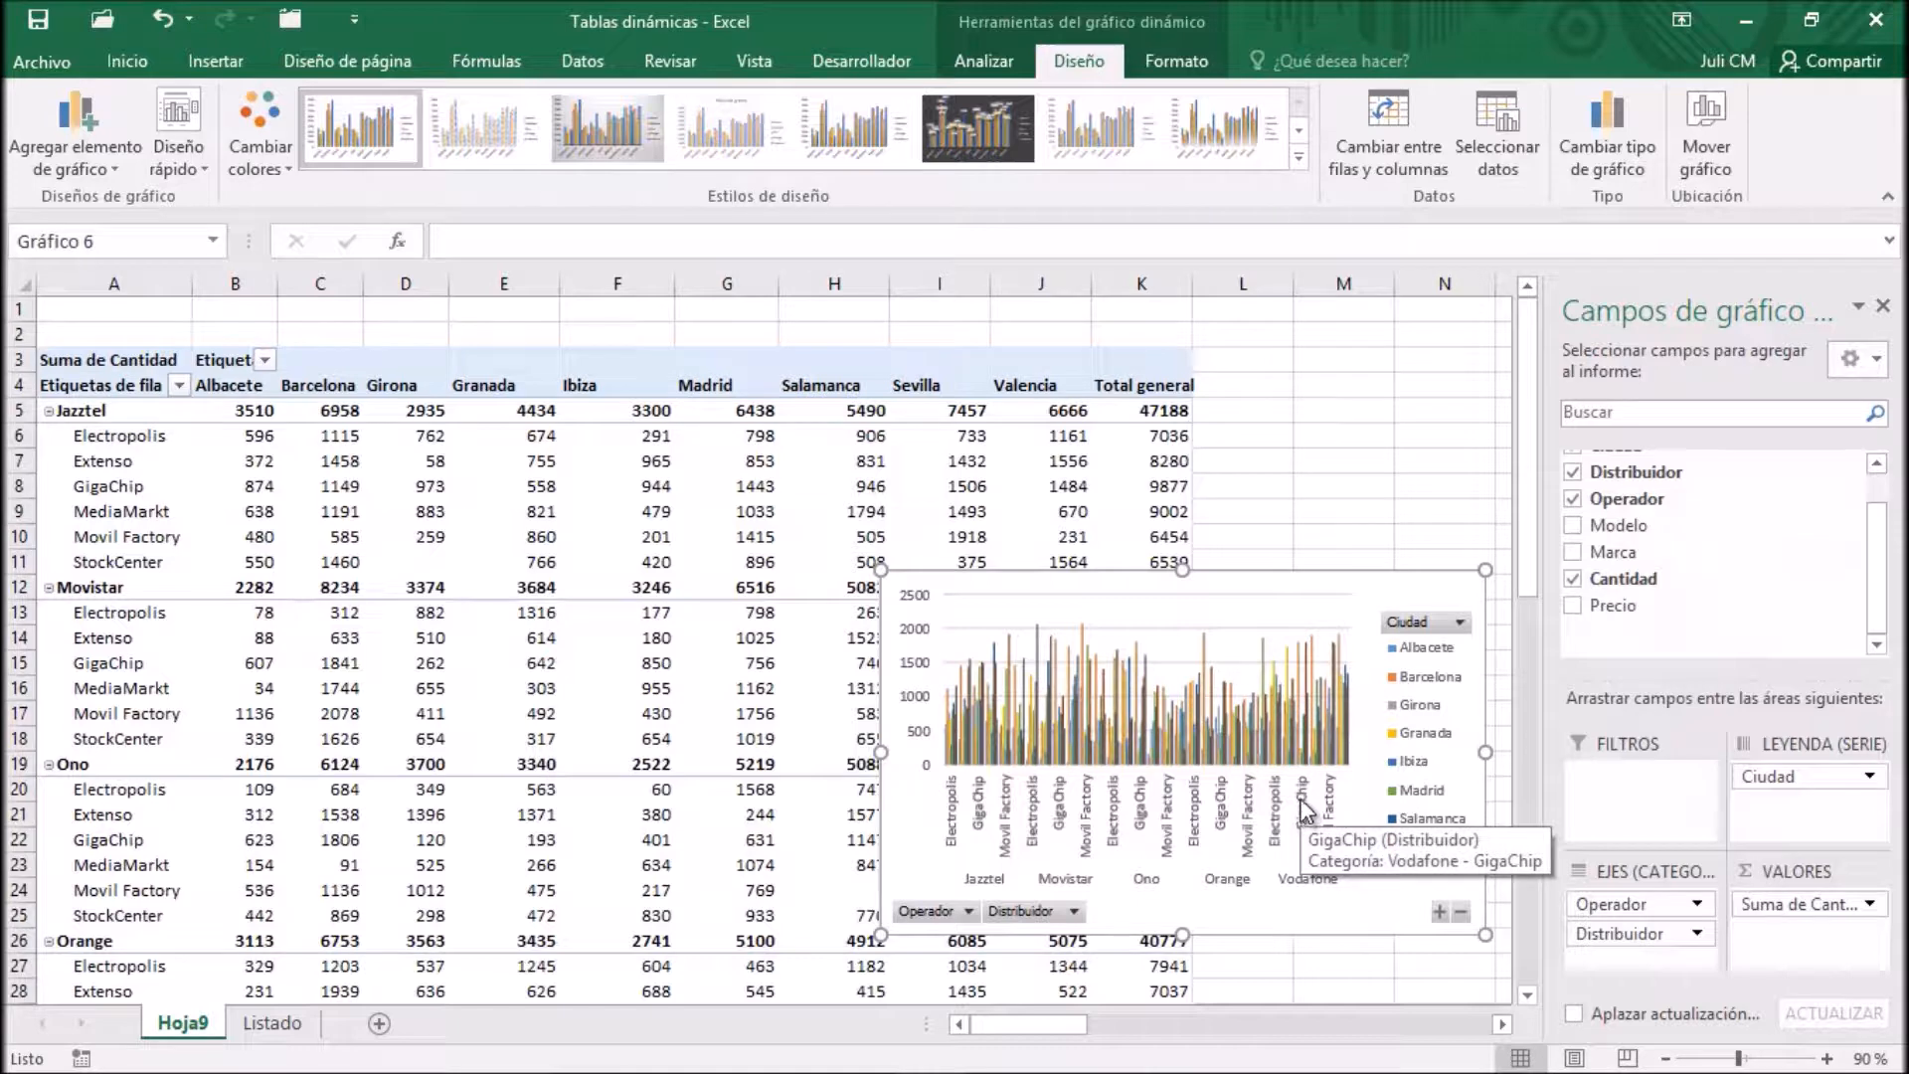
drag(880, 752, 411, 753)
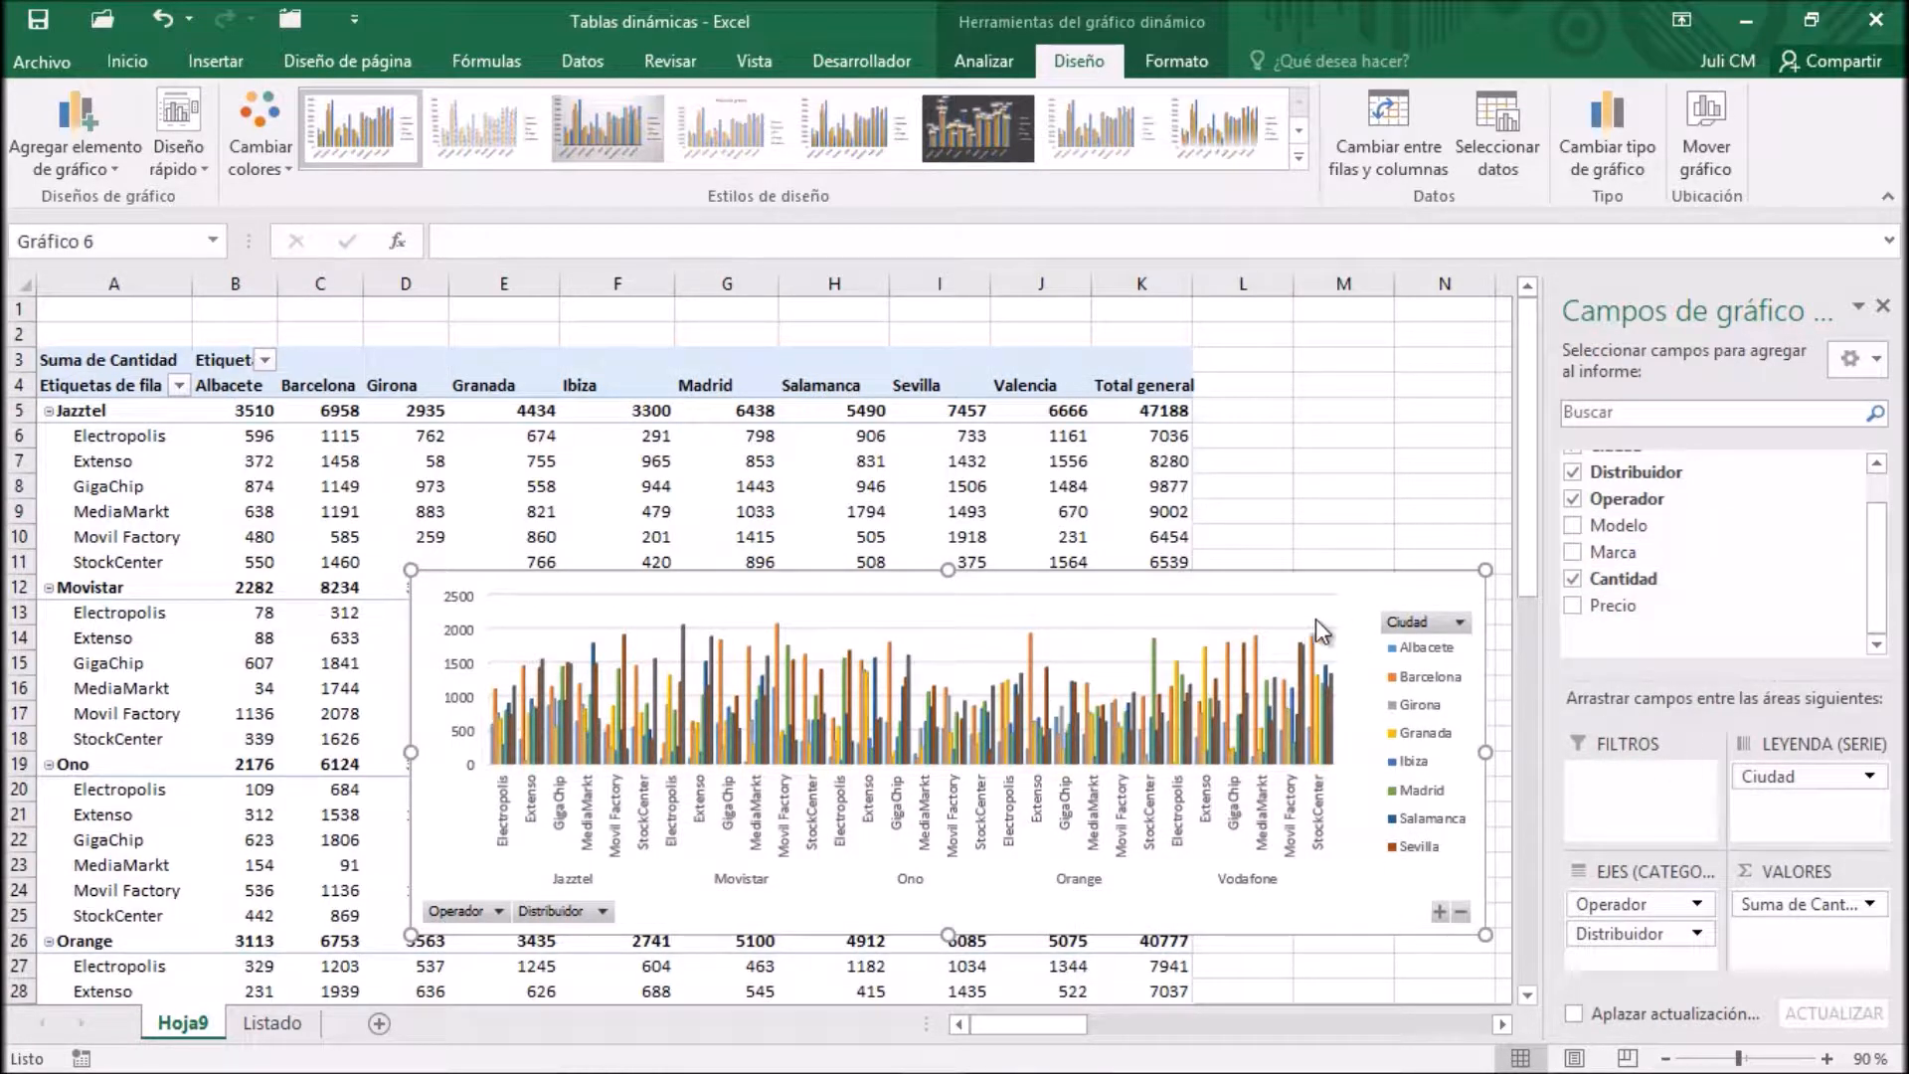
Remove the Distribuidor field from the chart's axis categories and adjust the chart's position and width beneath the pivot table
drag(1602, 937, 1710, 597)
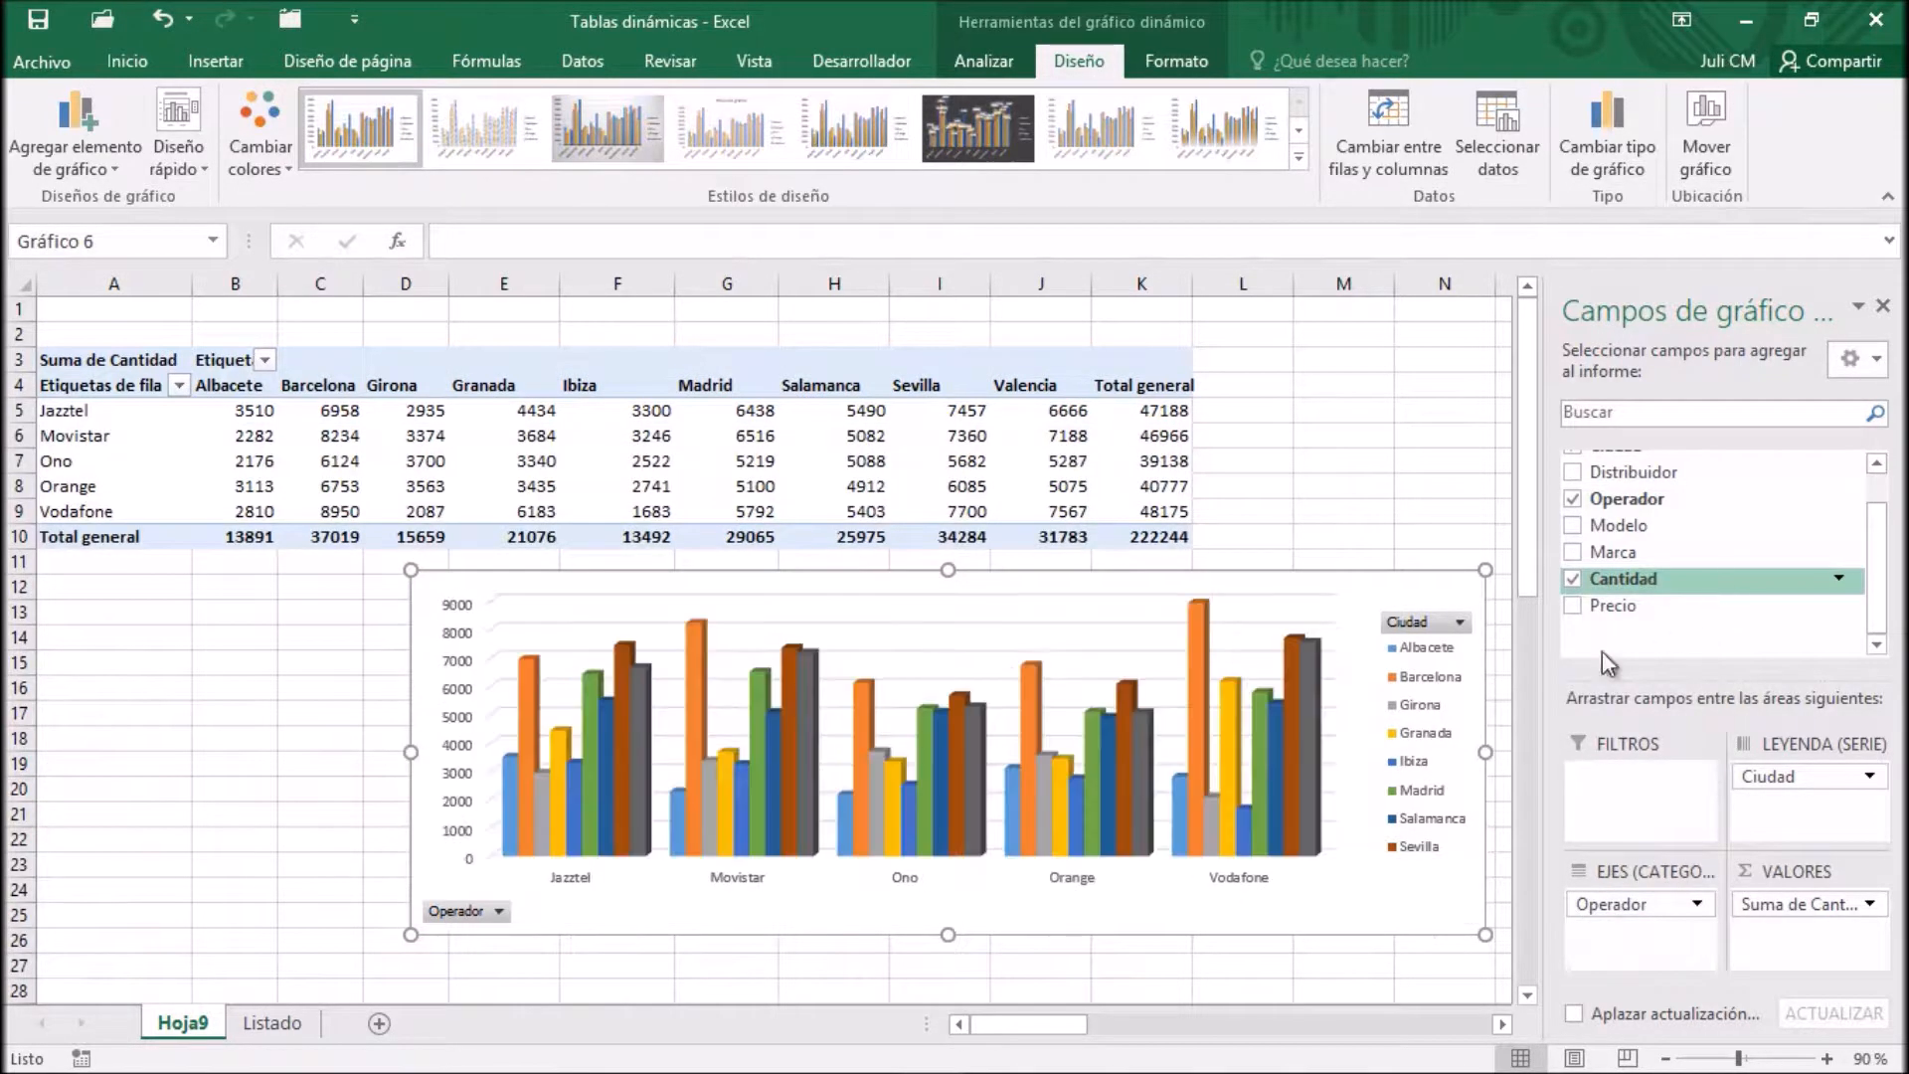
drag(1376, 580, 974, 583)
drag(1126, 760, 1185, 761)
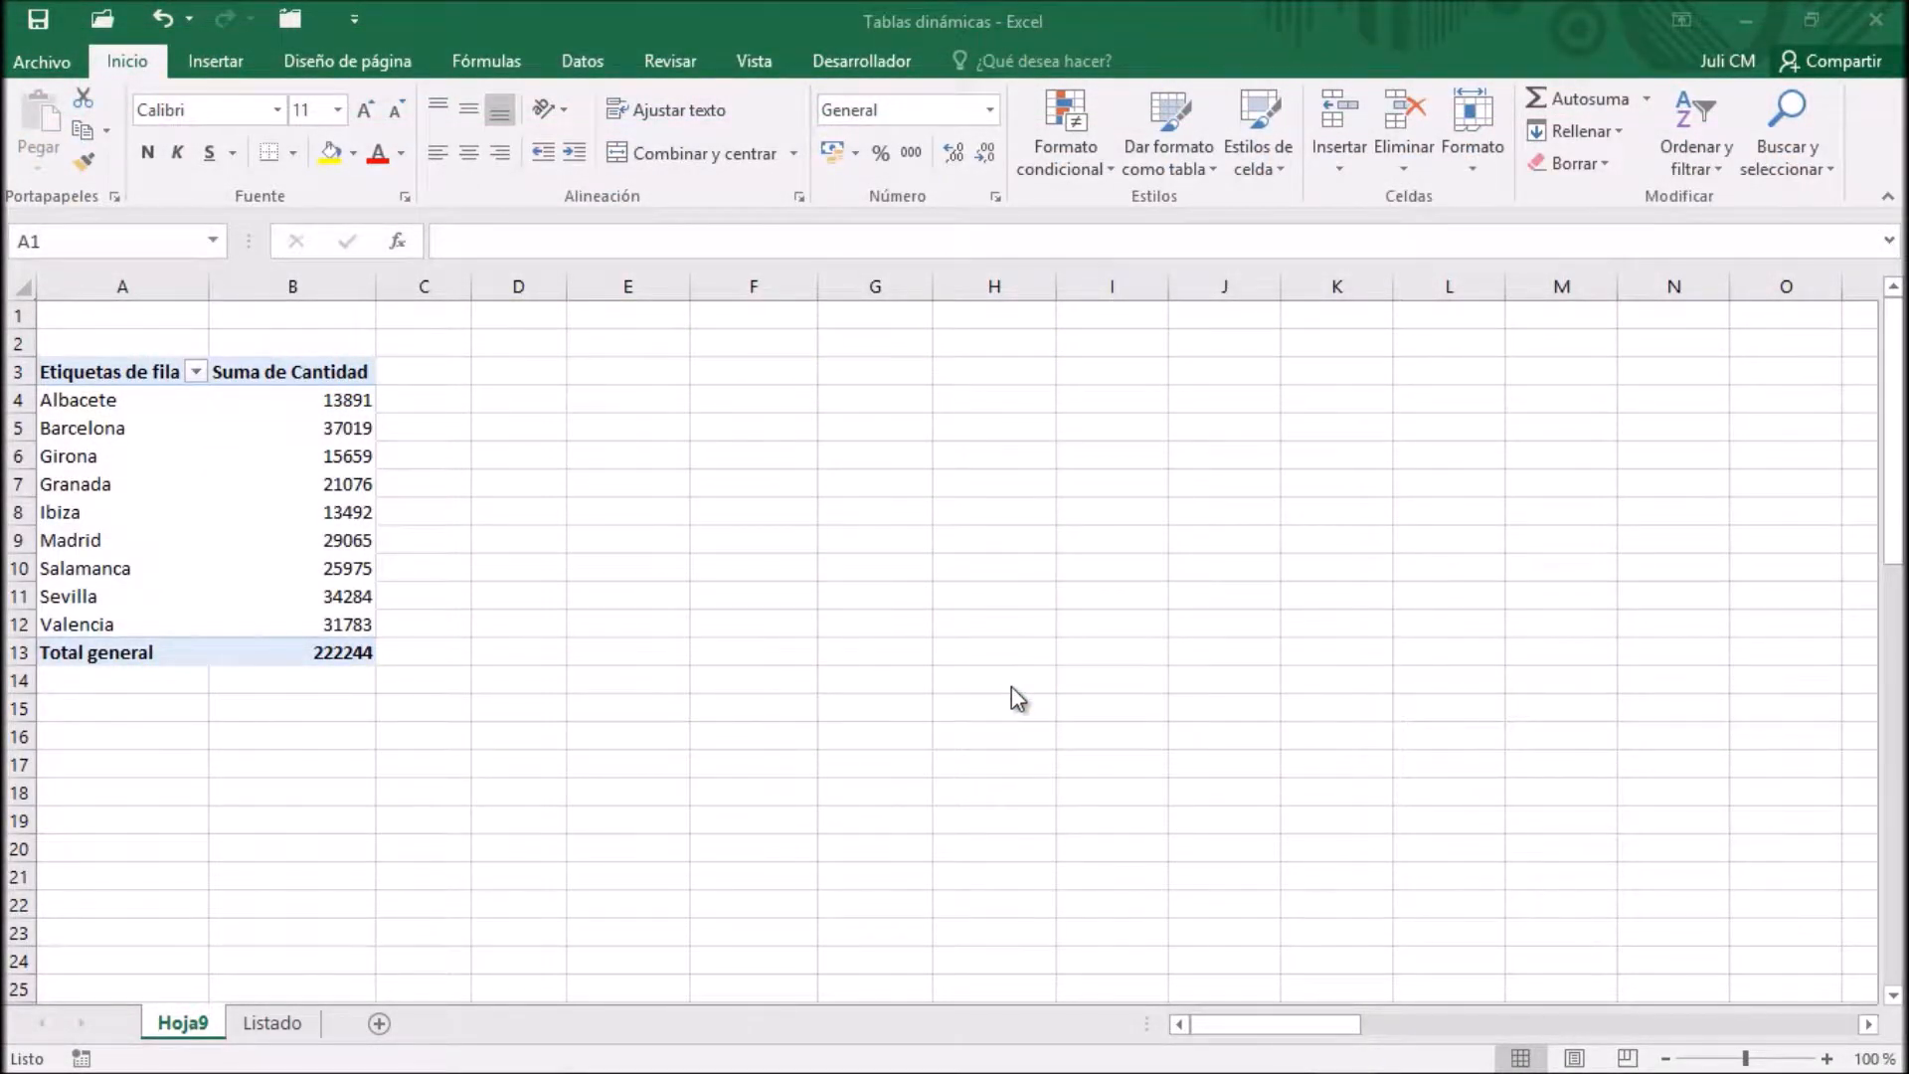
Insert a 3D clustered column PivotChart from the pivot table that sums Cantidad by Ciudad
click(107, 403)
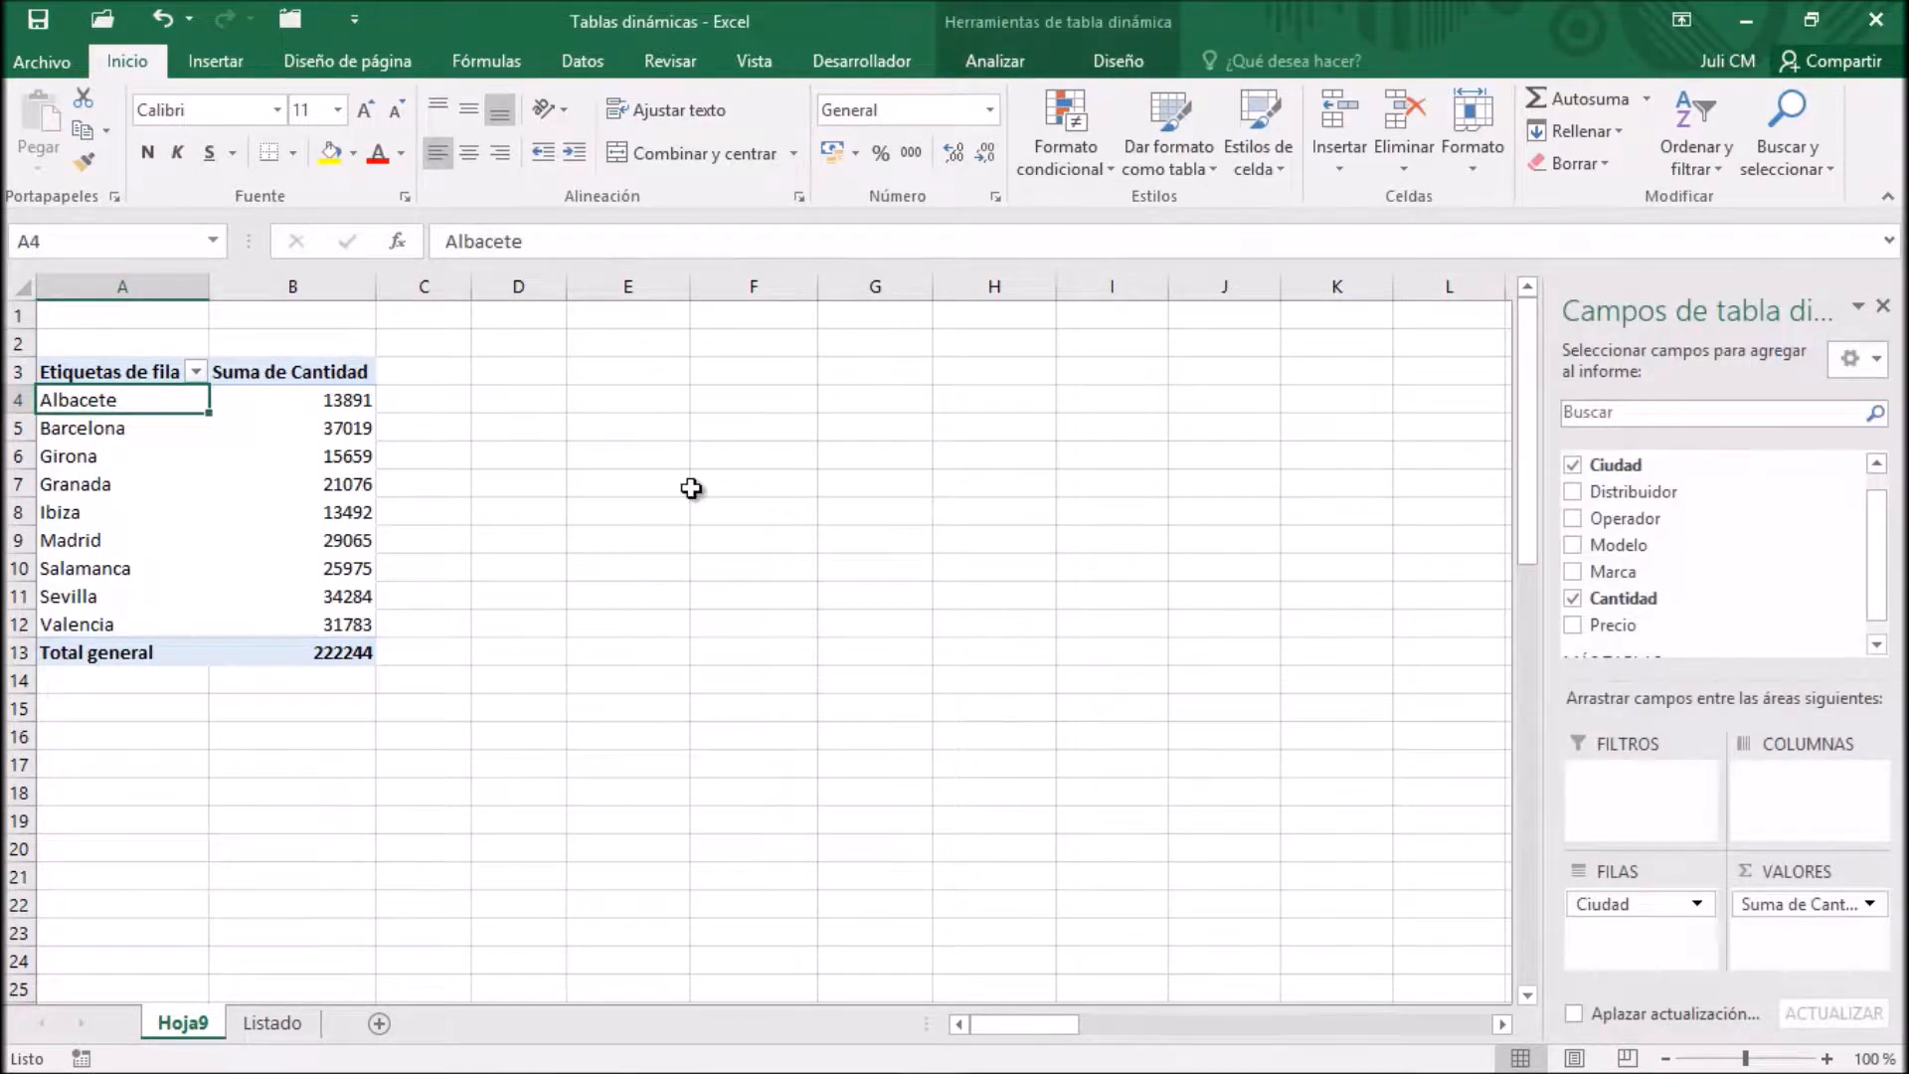
click(992, 60)
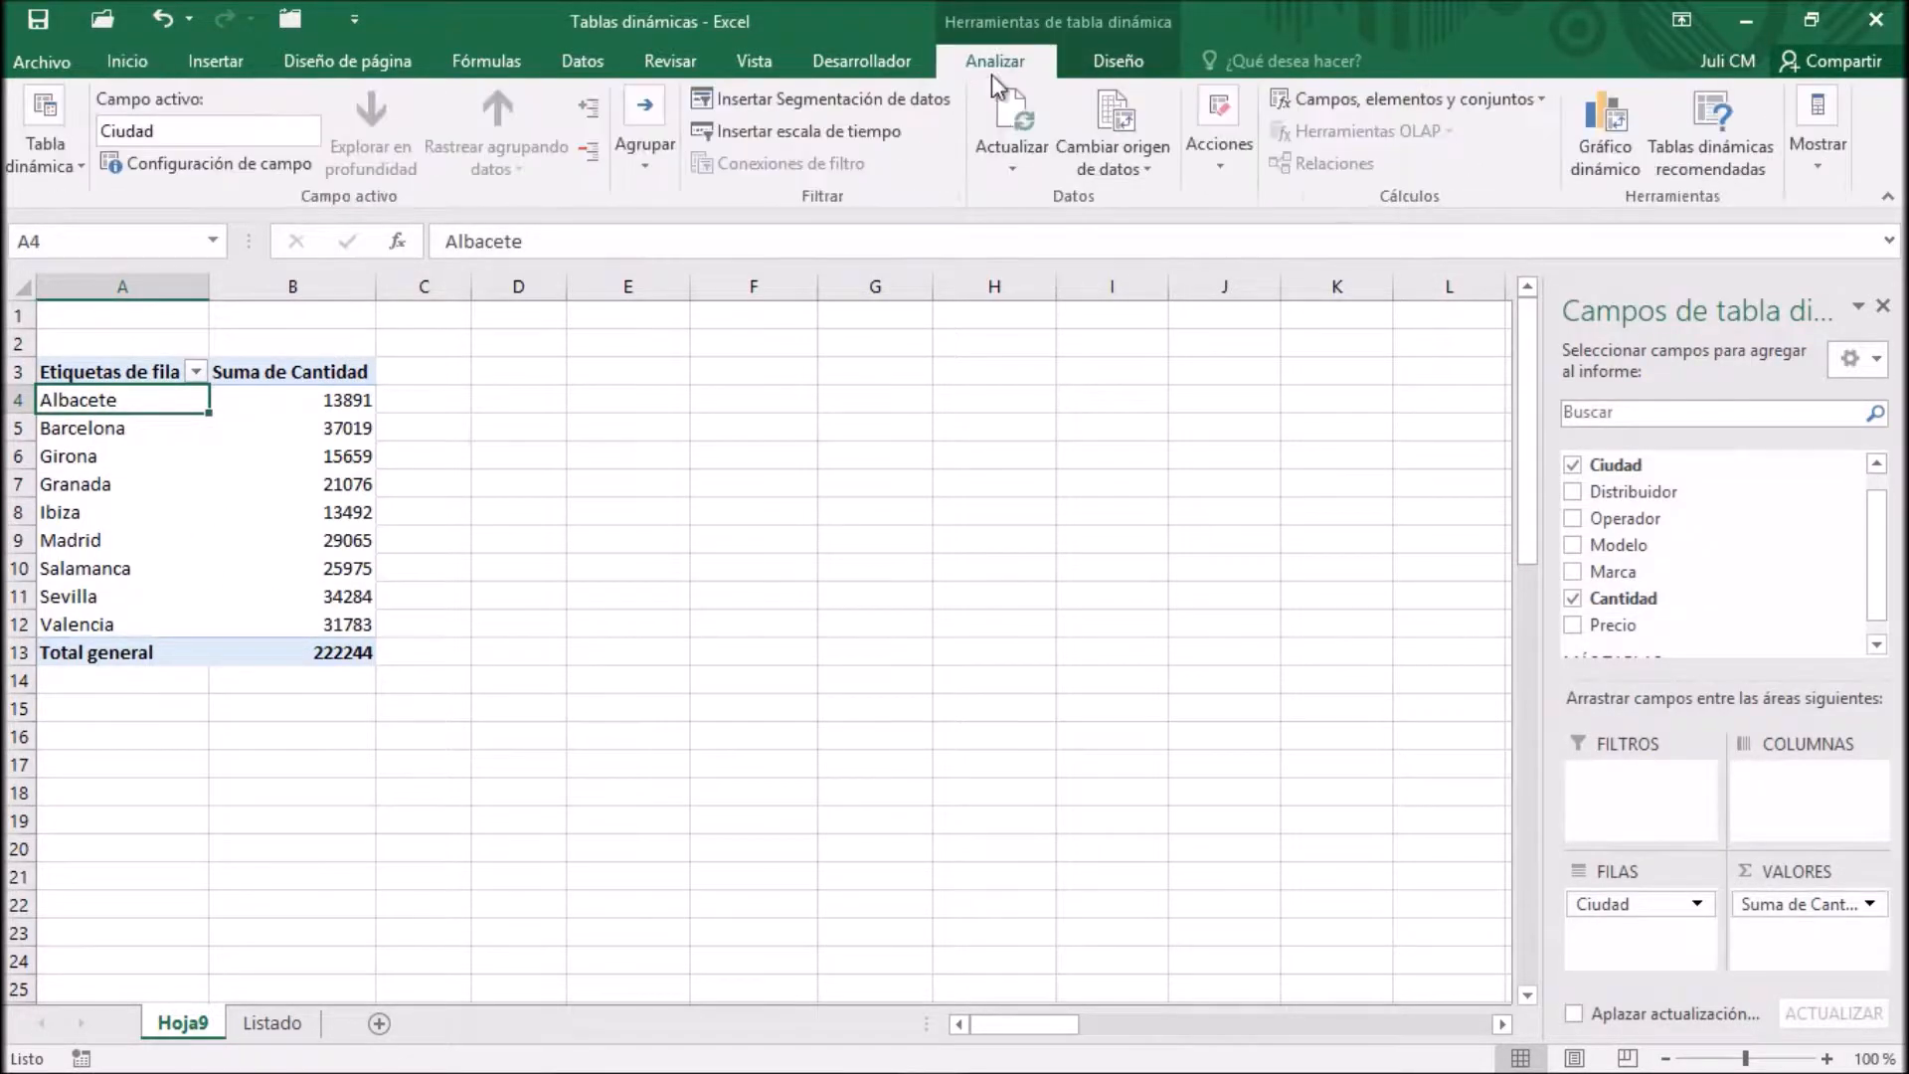
click(1624, 146)
click(708, 225)
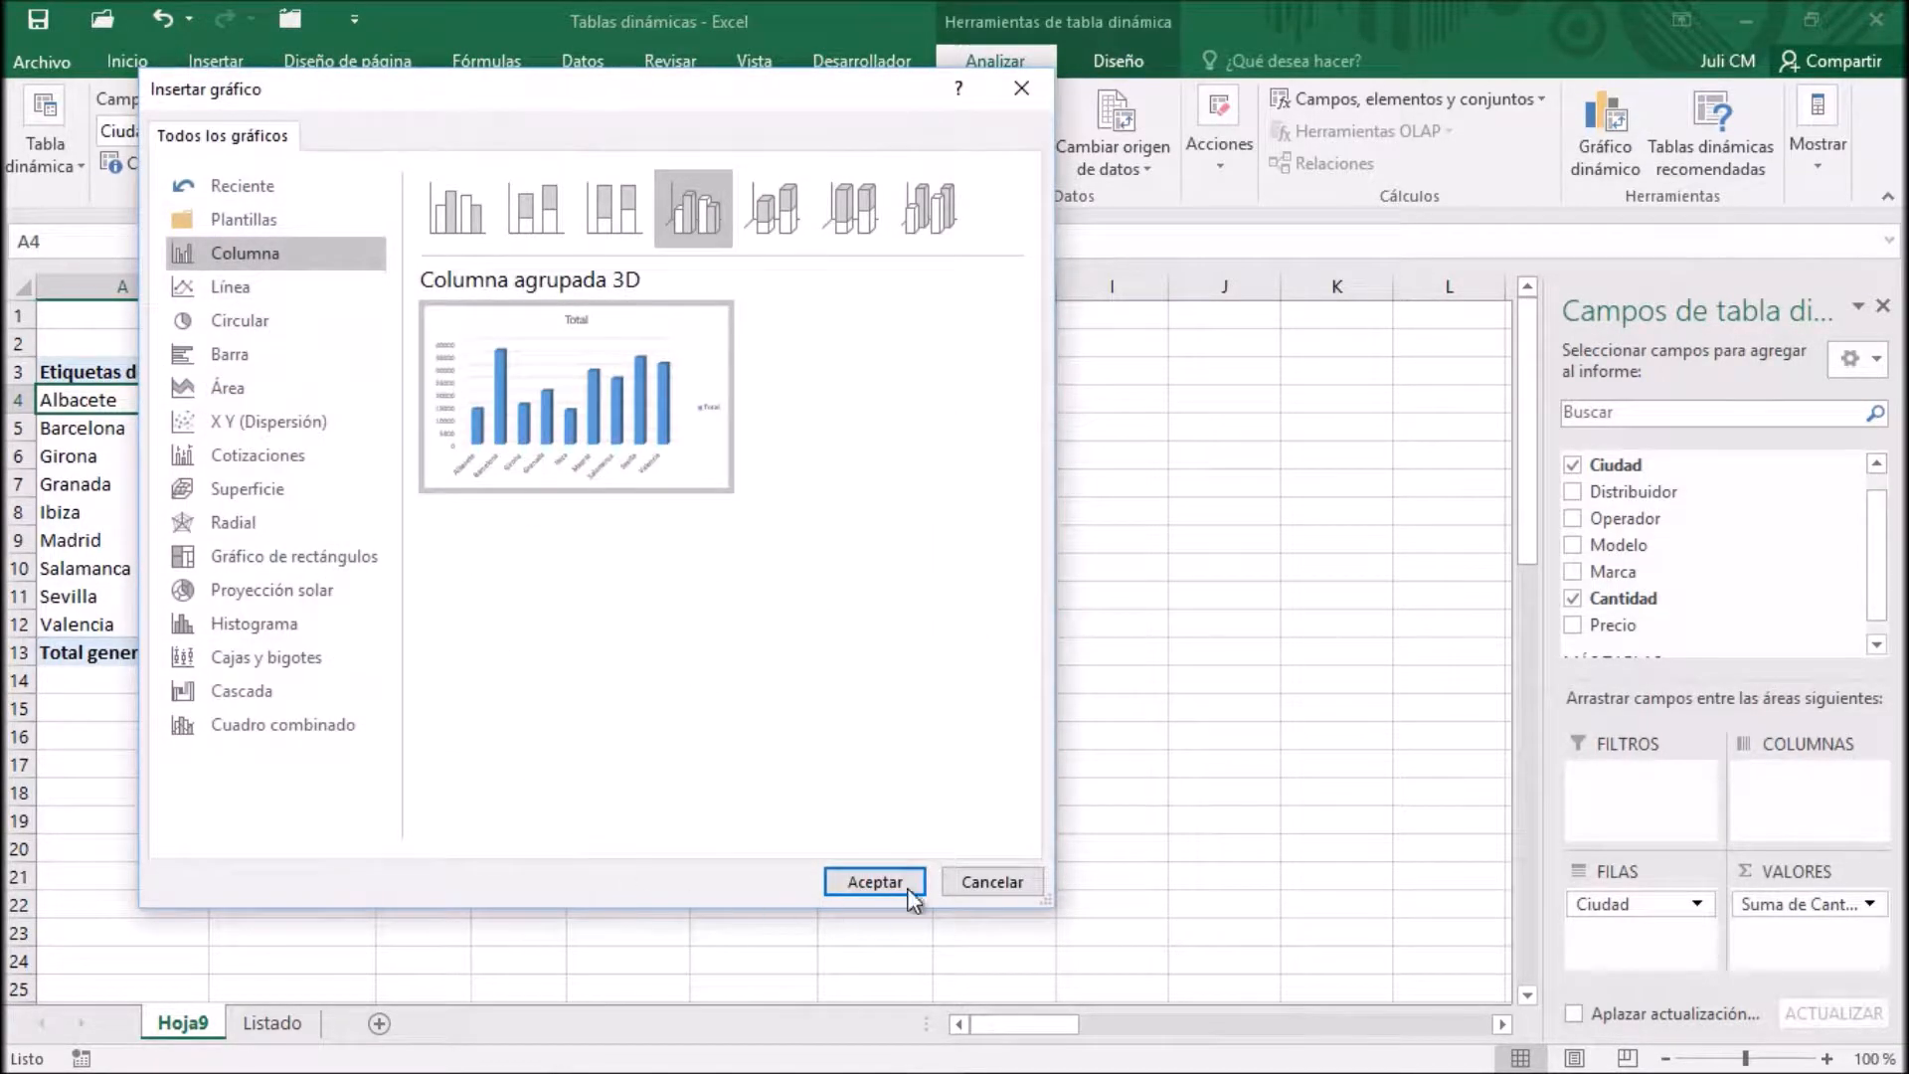
click(875, 882)
Place the PivotChart beside the pivot table, close the field list and widen the chart to 20.17 cm
drag(1127, 665, 1369, 665)
mouse_move(1217, 463)
mouse_down()
mouse_move(1227, 349)
mouse_move(1195, 332)
mouse_up()
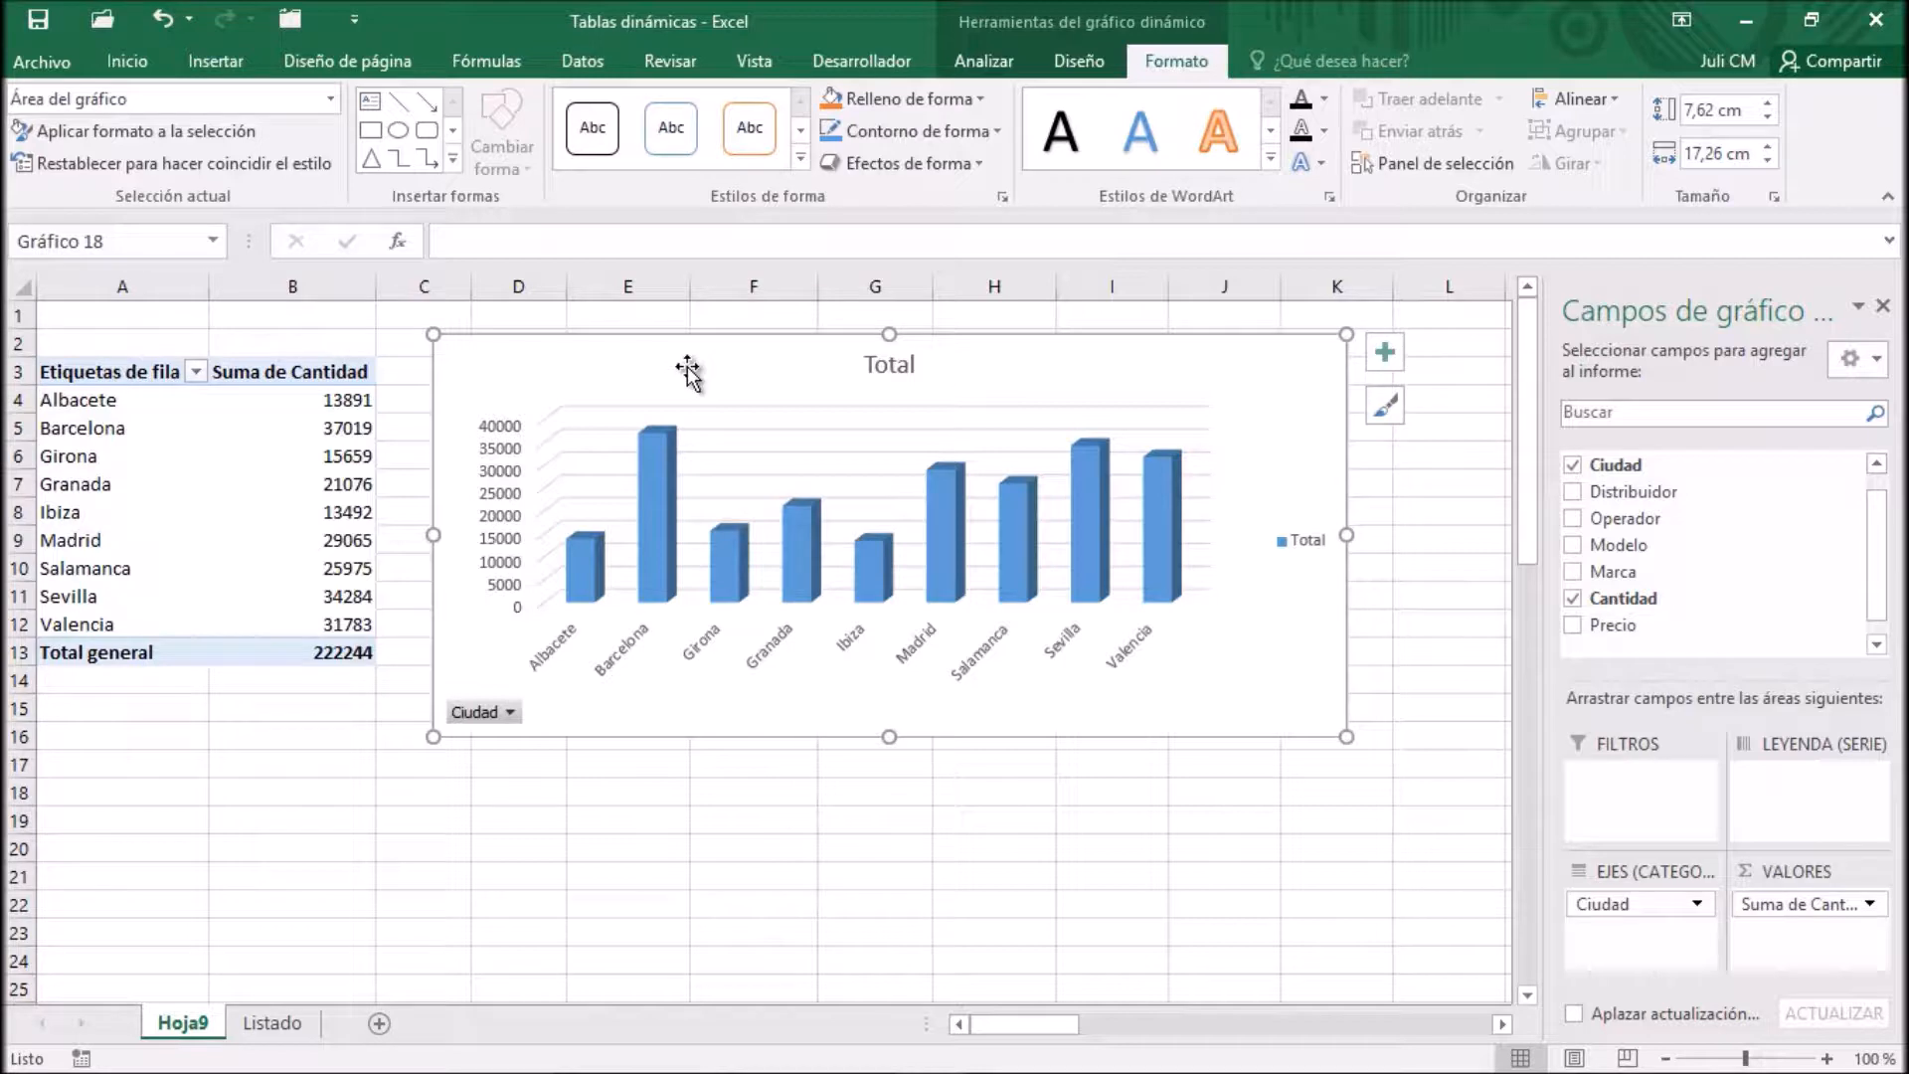
click(1882, 308)
drag(1344, 534, 1501, 538)
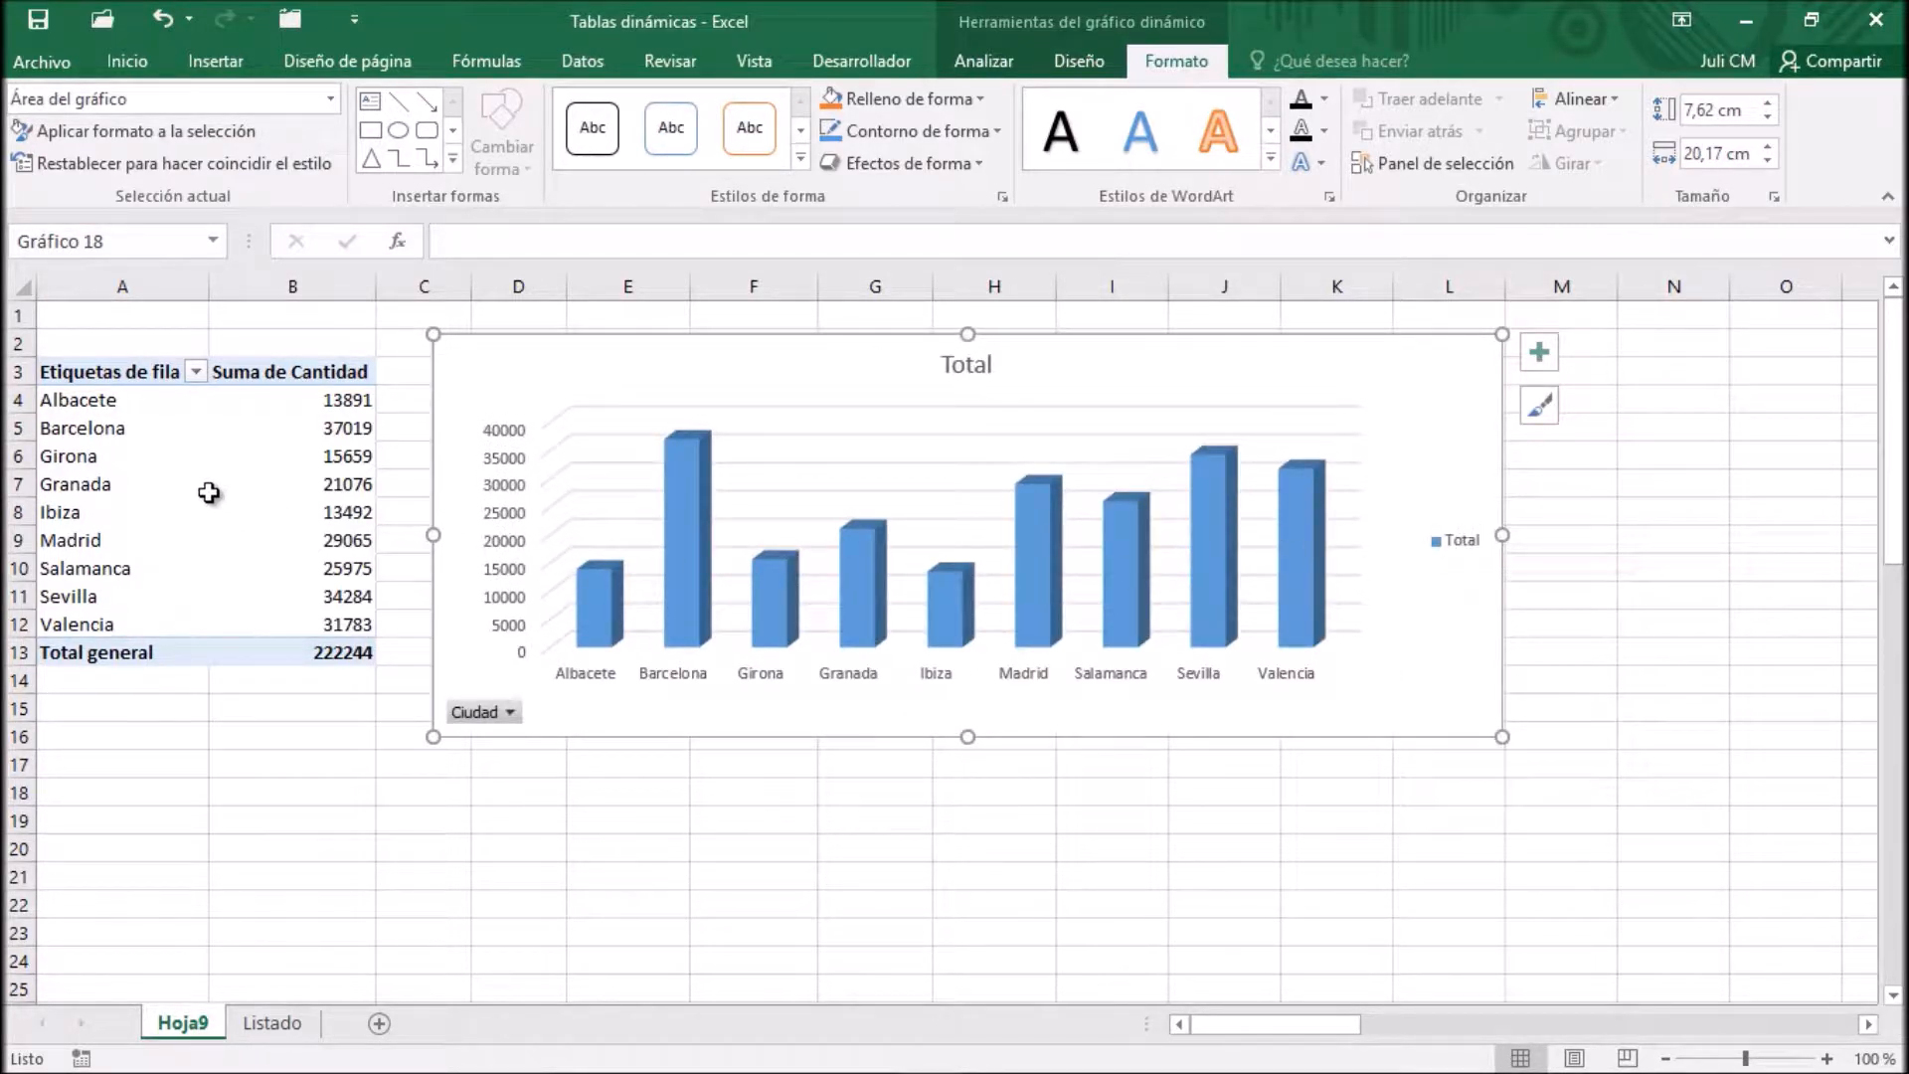
Filter the pivot table's row labels to show only Barcelona, Granada and Salamanca
click(179, 400)
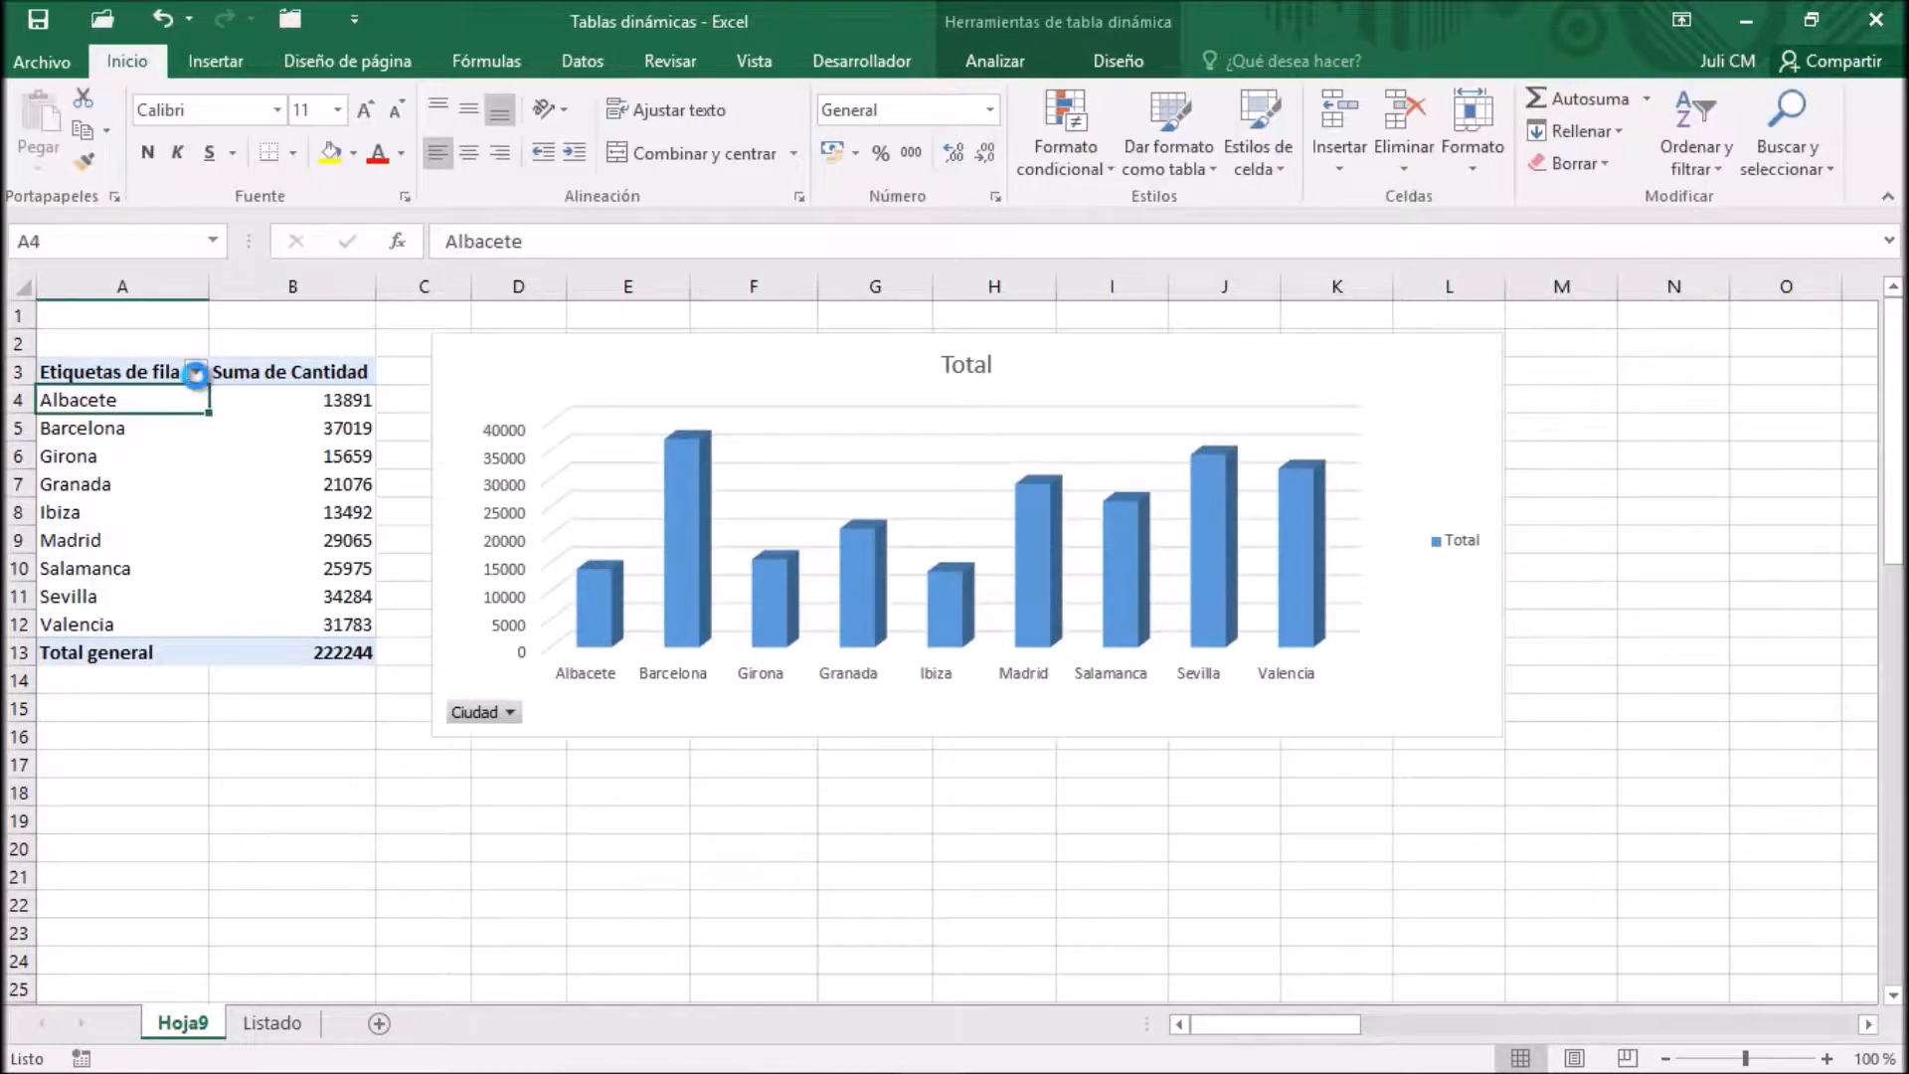
click(196, 373)
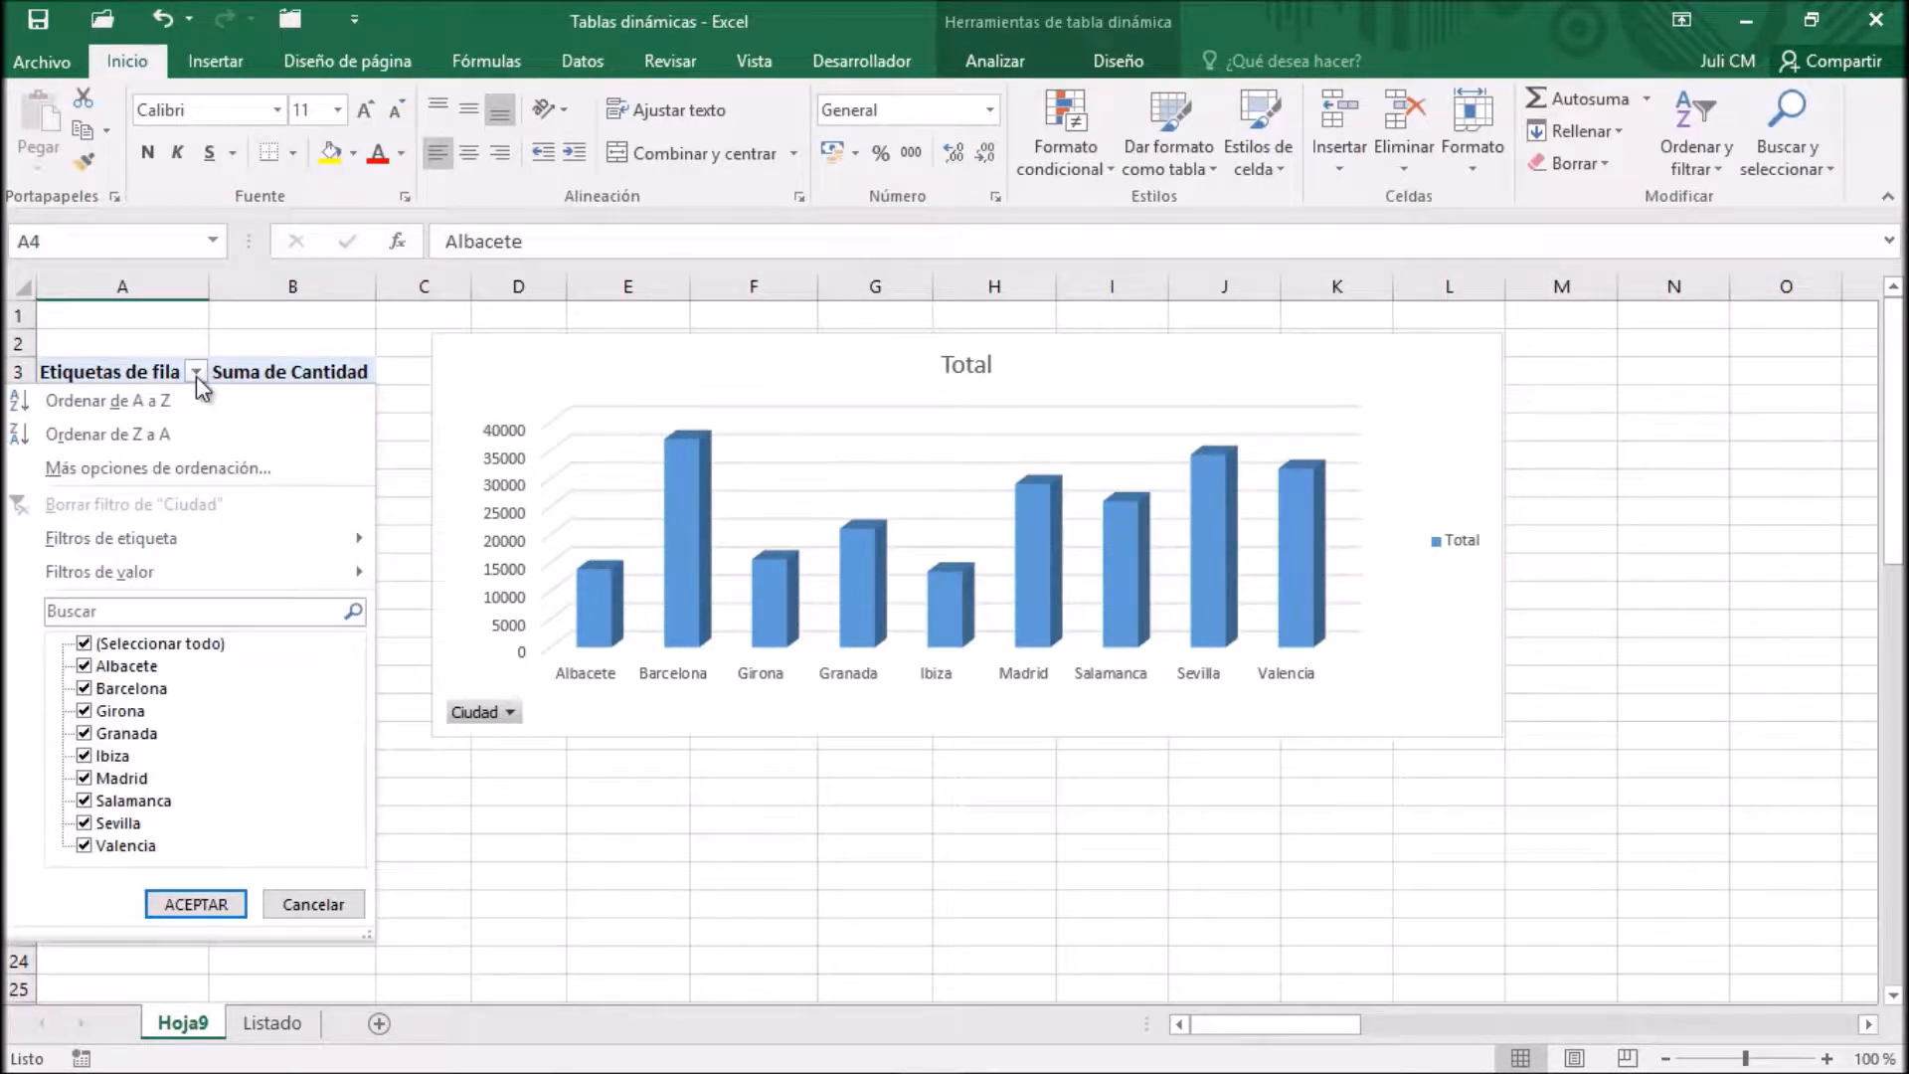
click(85, 644)
click(85, 689)
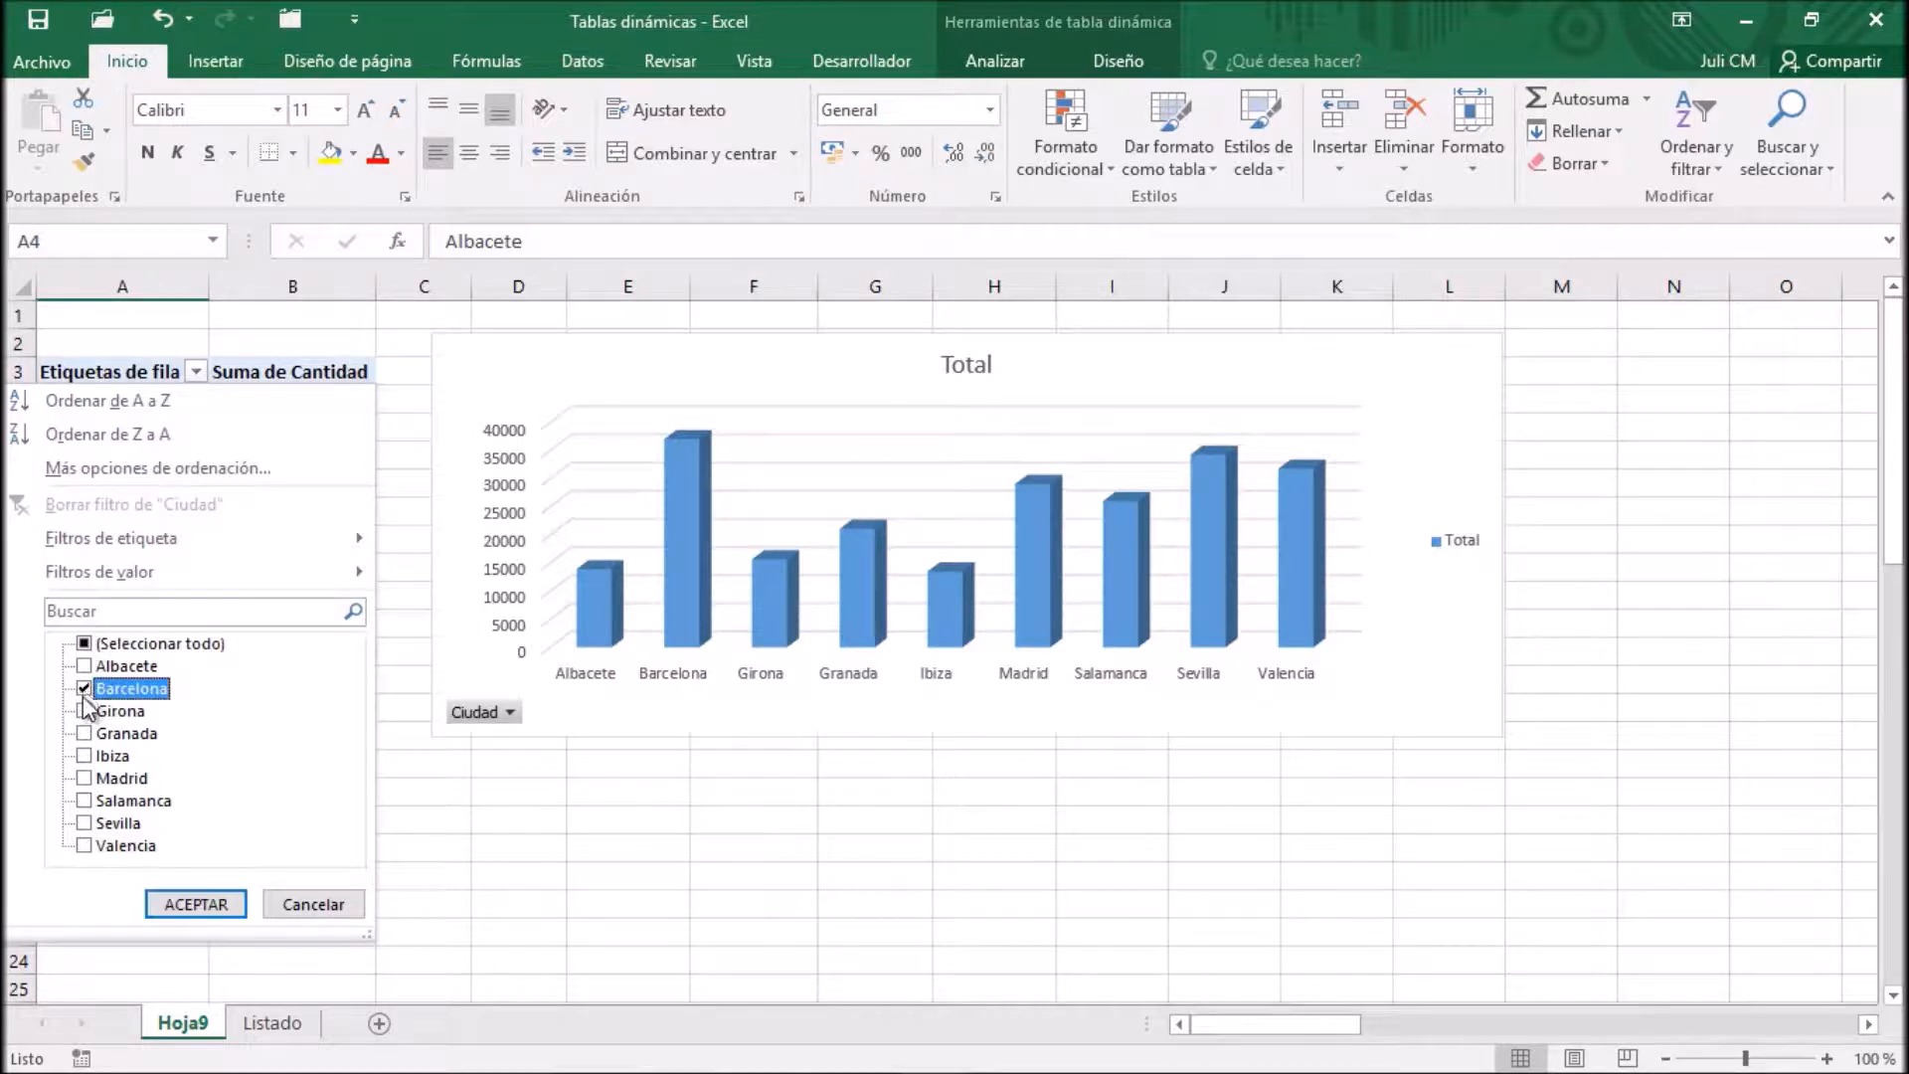
click(85, 734)
click(84, 800)
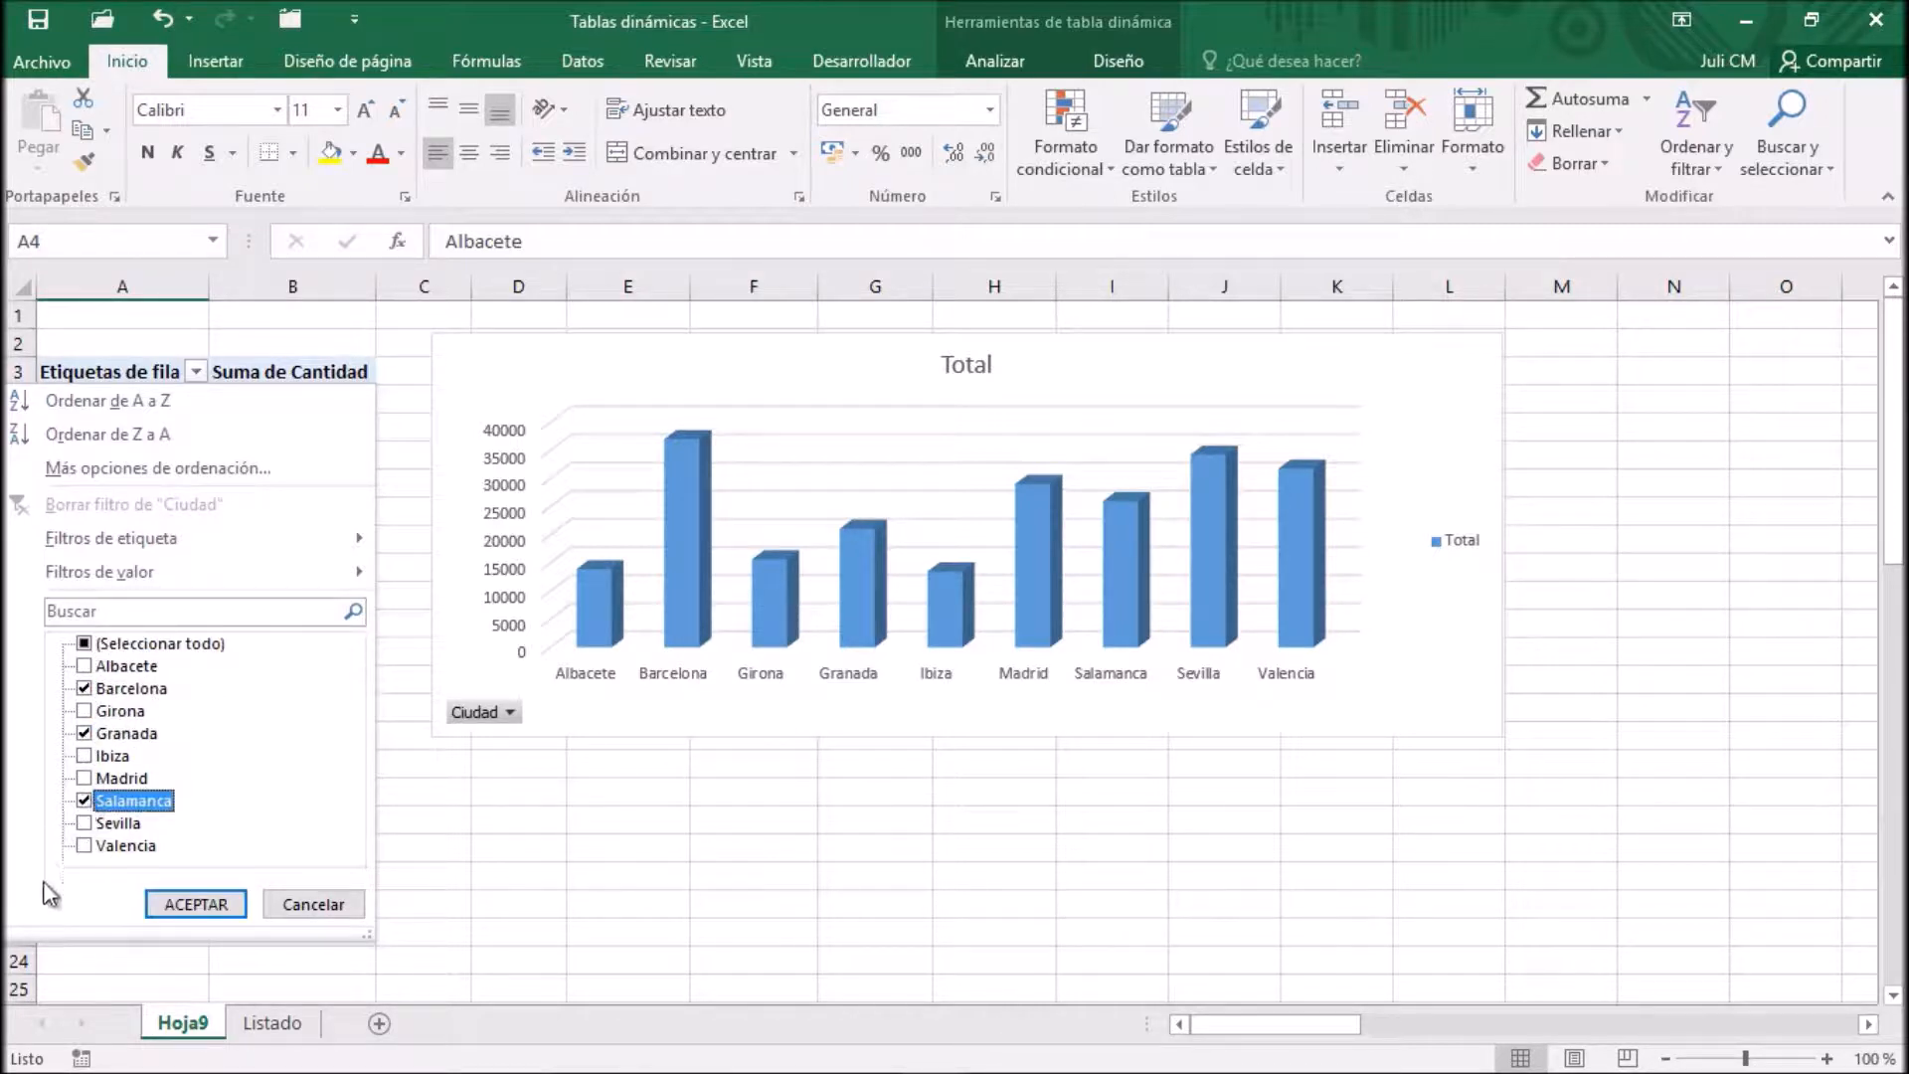
click(192, 907)
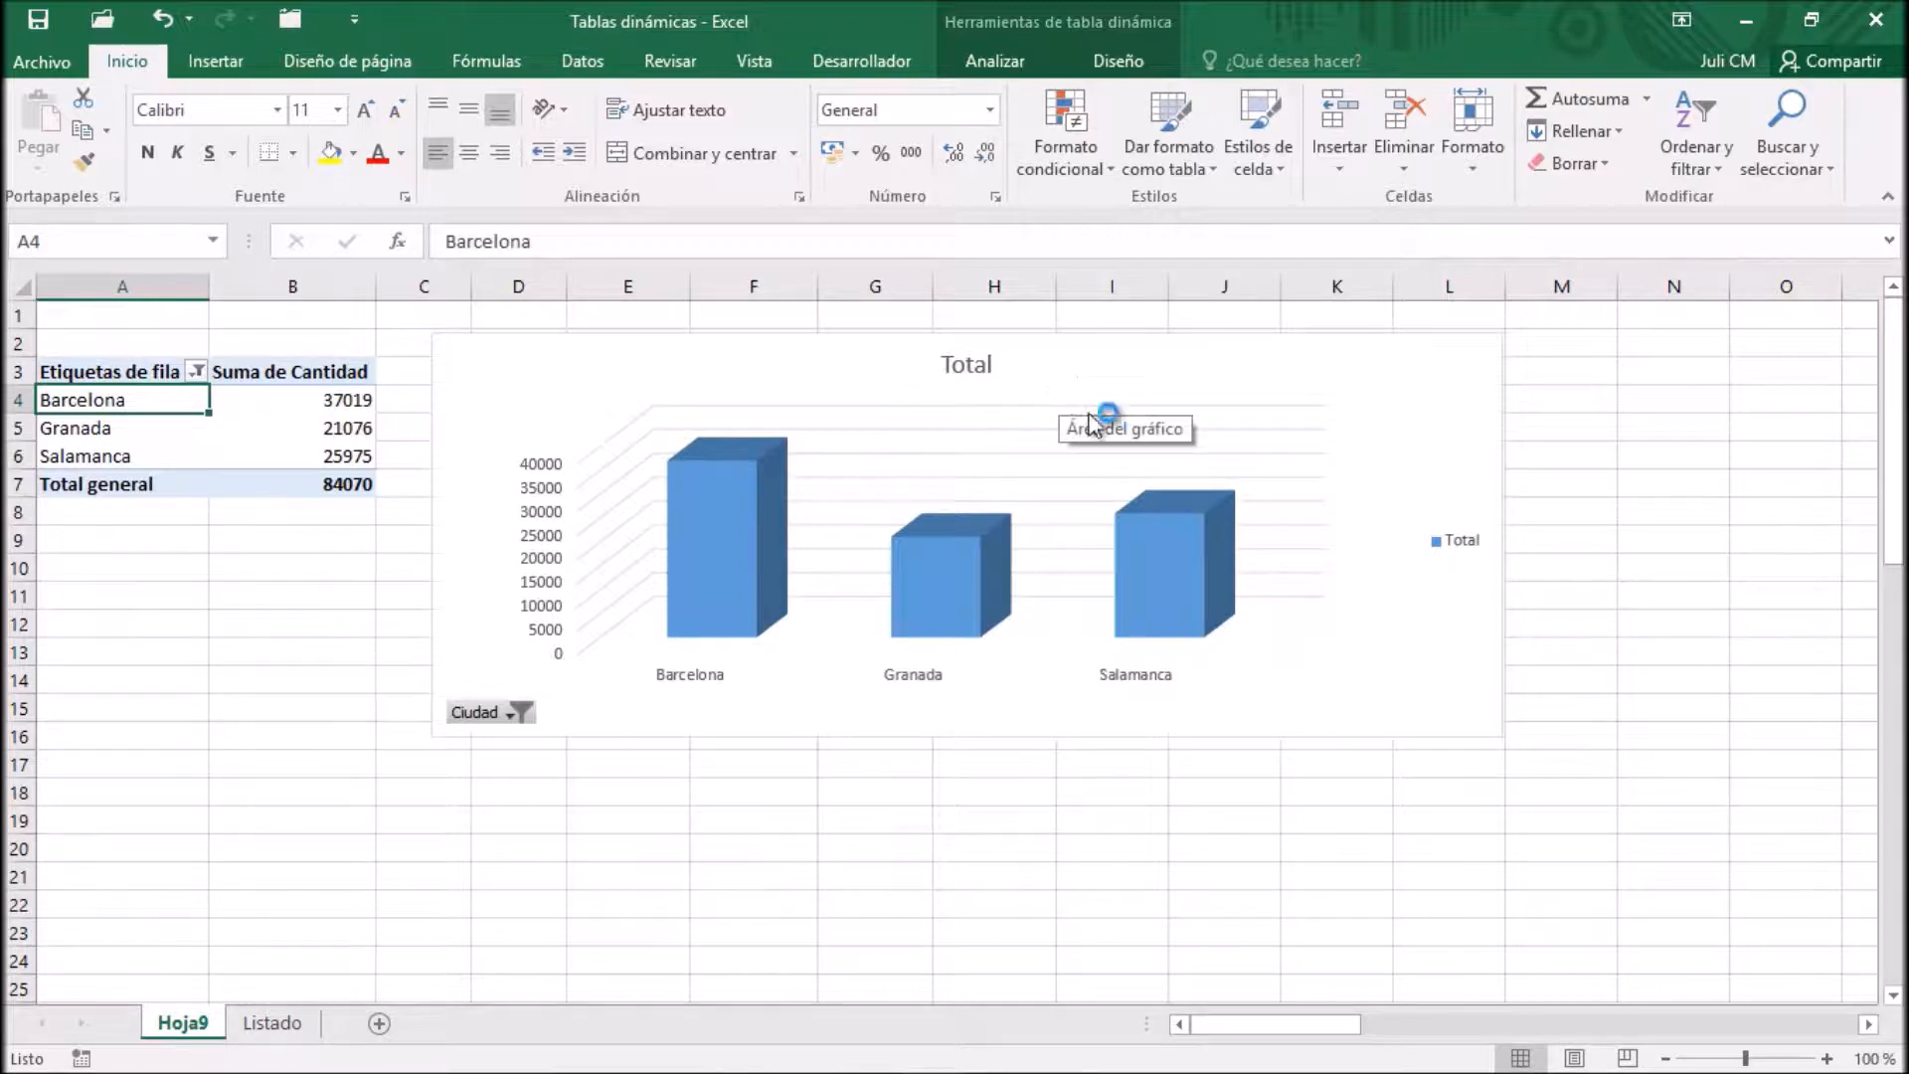
Reselect all cities in the pivot table's row label filter
click(197, 372)
click(83, 643)
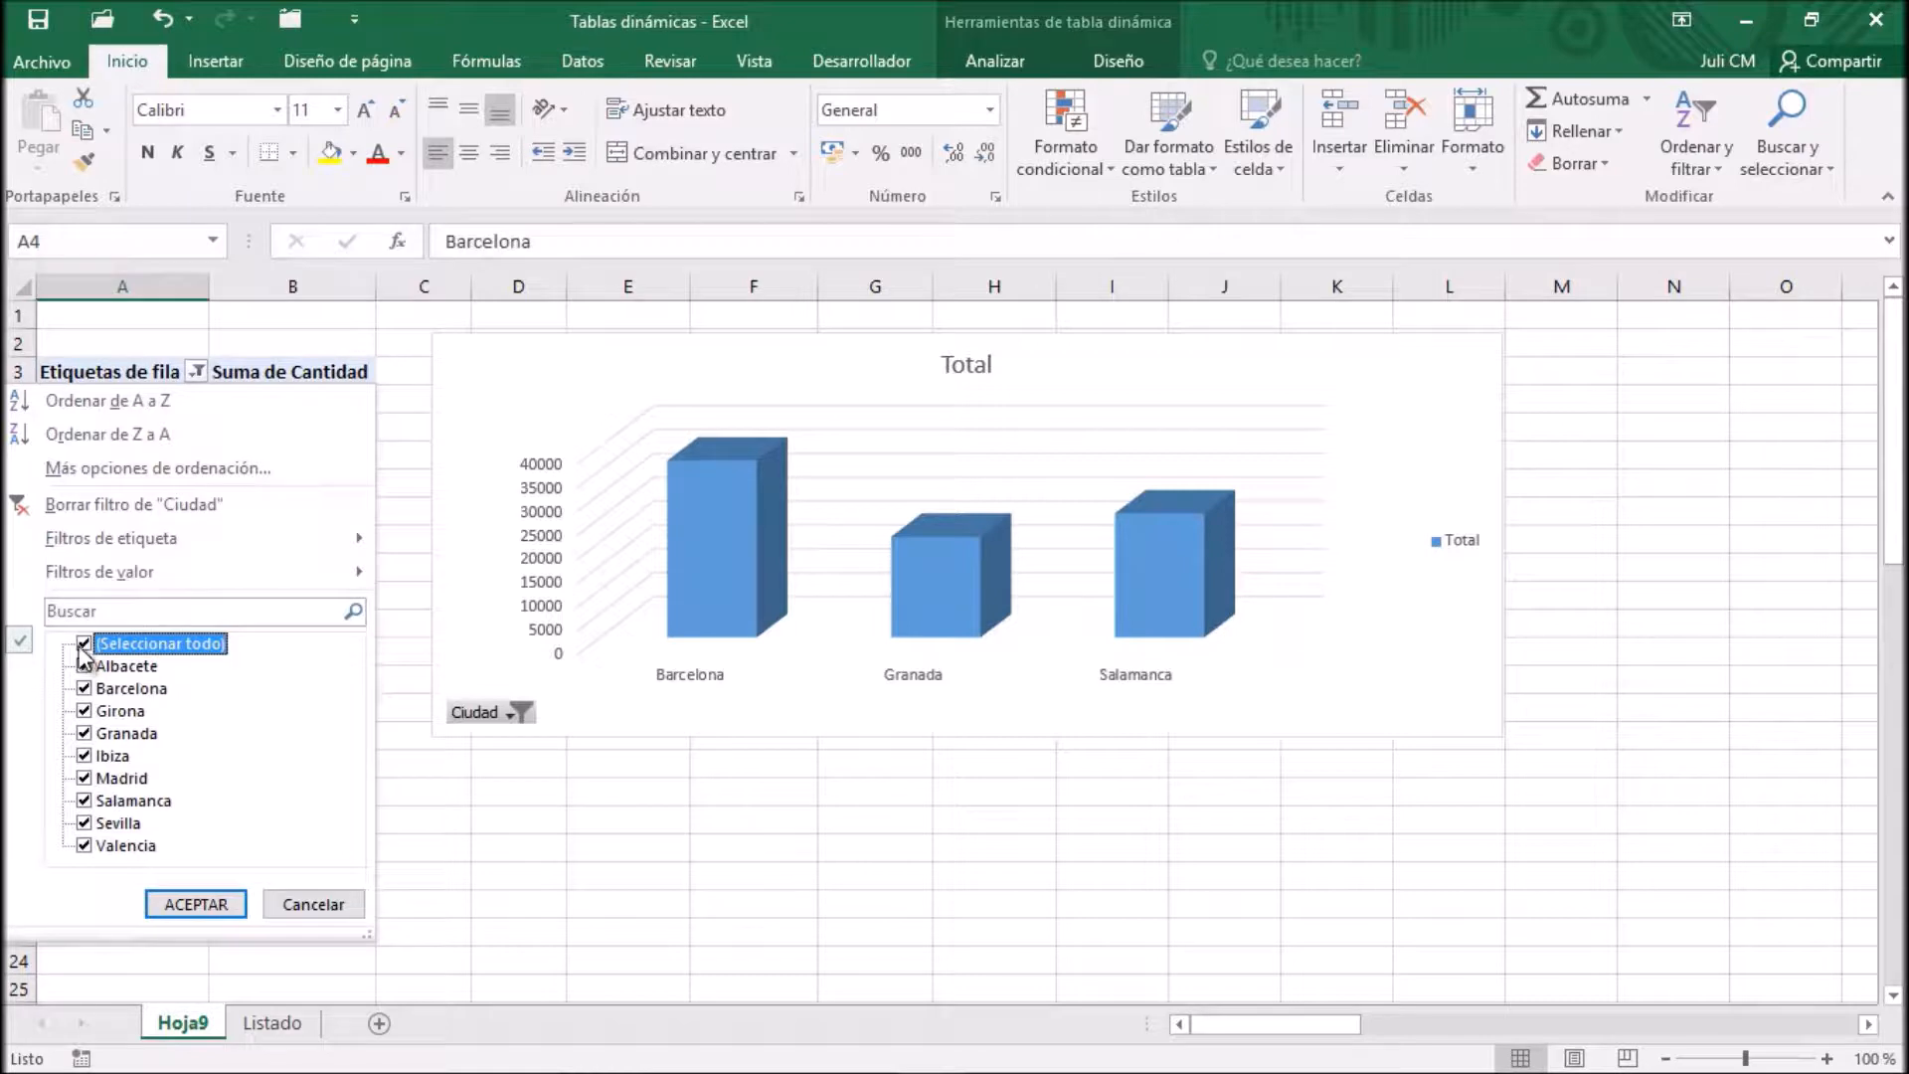
click(196, 904)
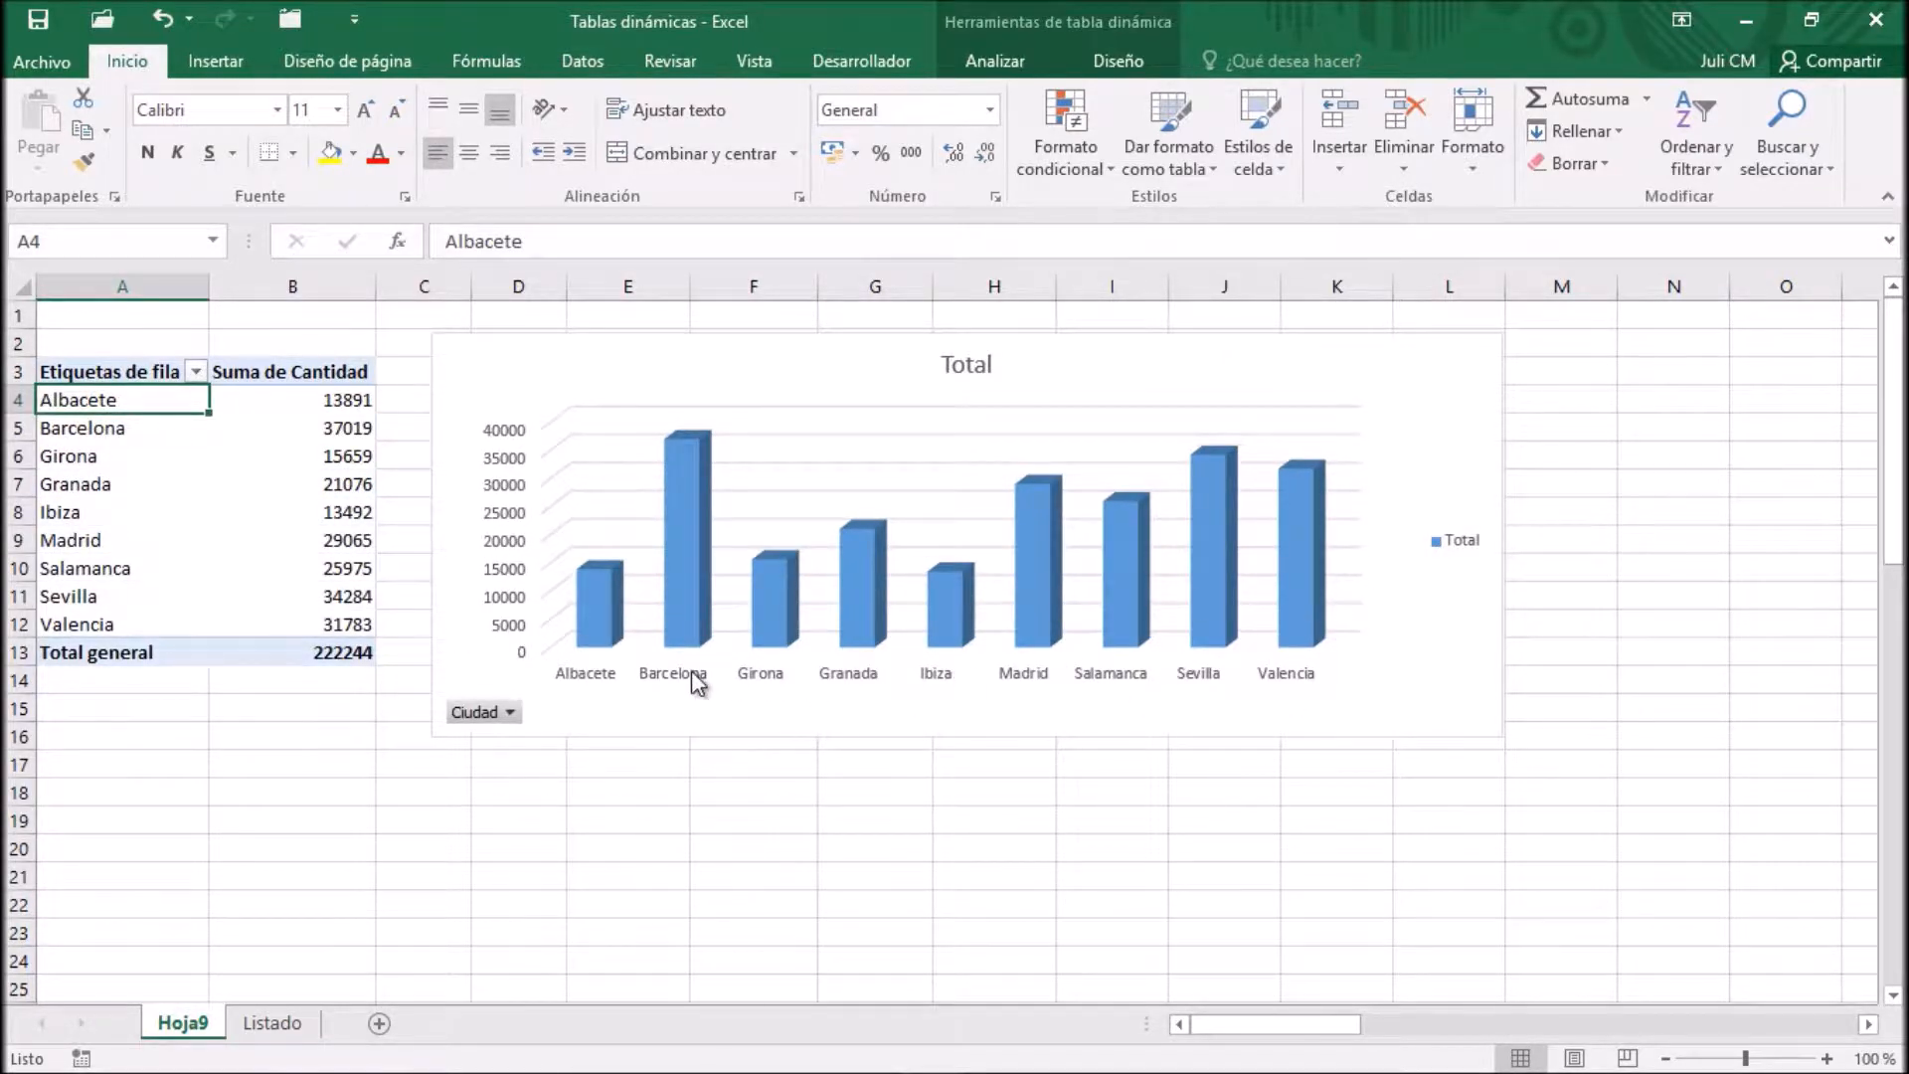
Apply a top 3 items value filter by Suma de Cantidad using the PivotChart's Ciudad field button
click(509, 713)
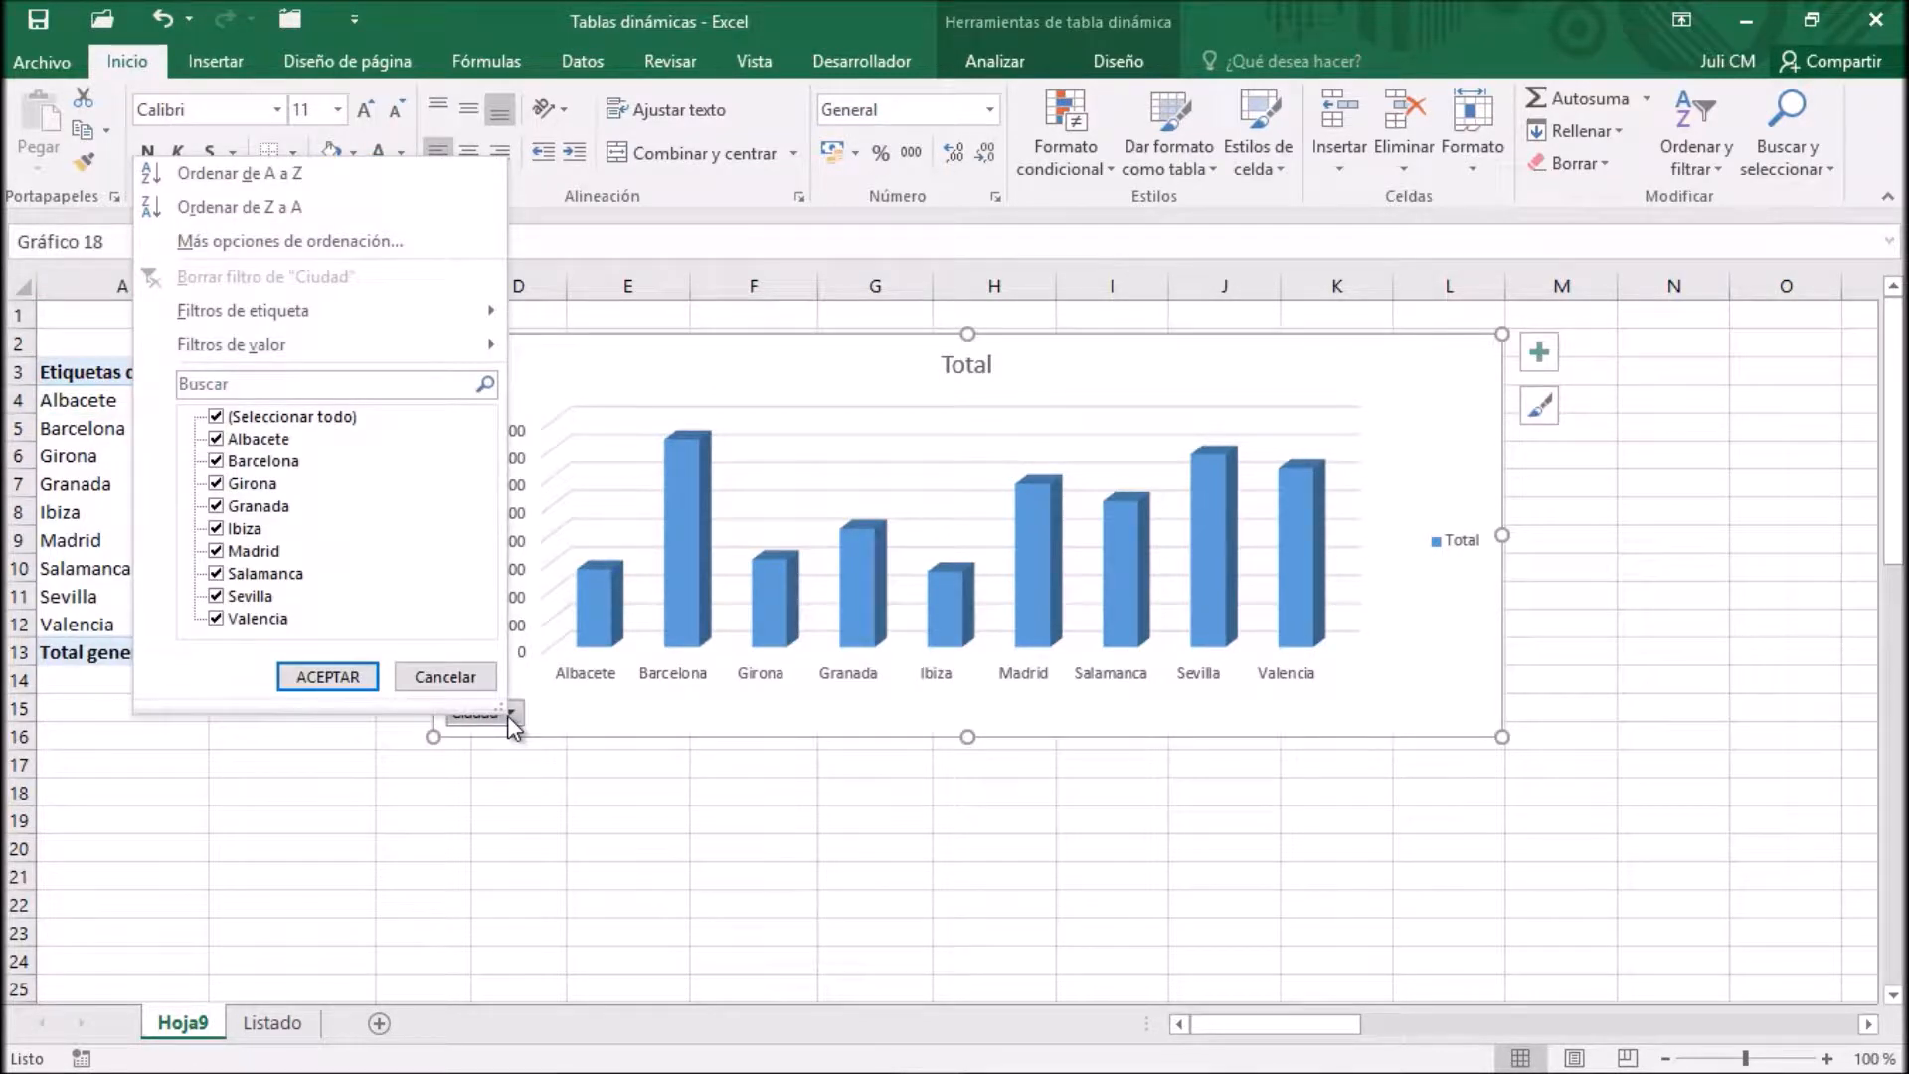
click(434, 351)
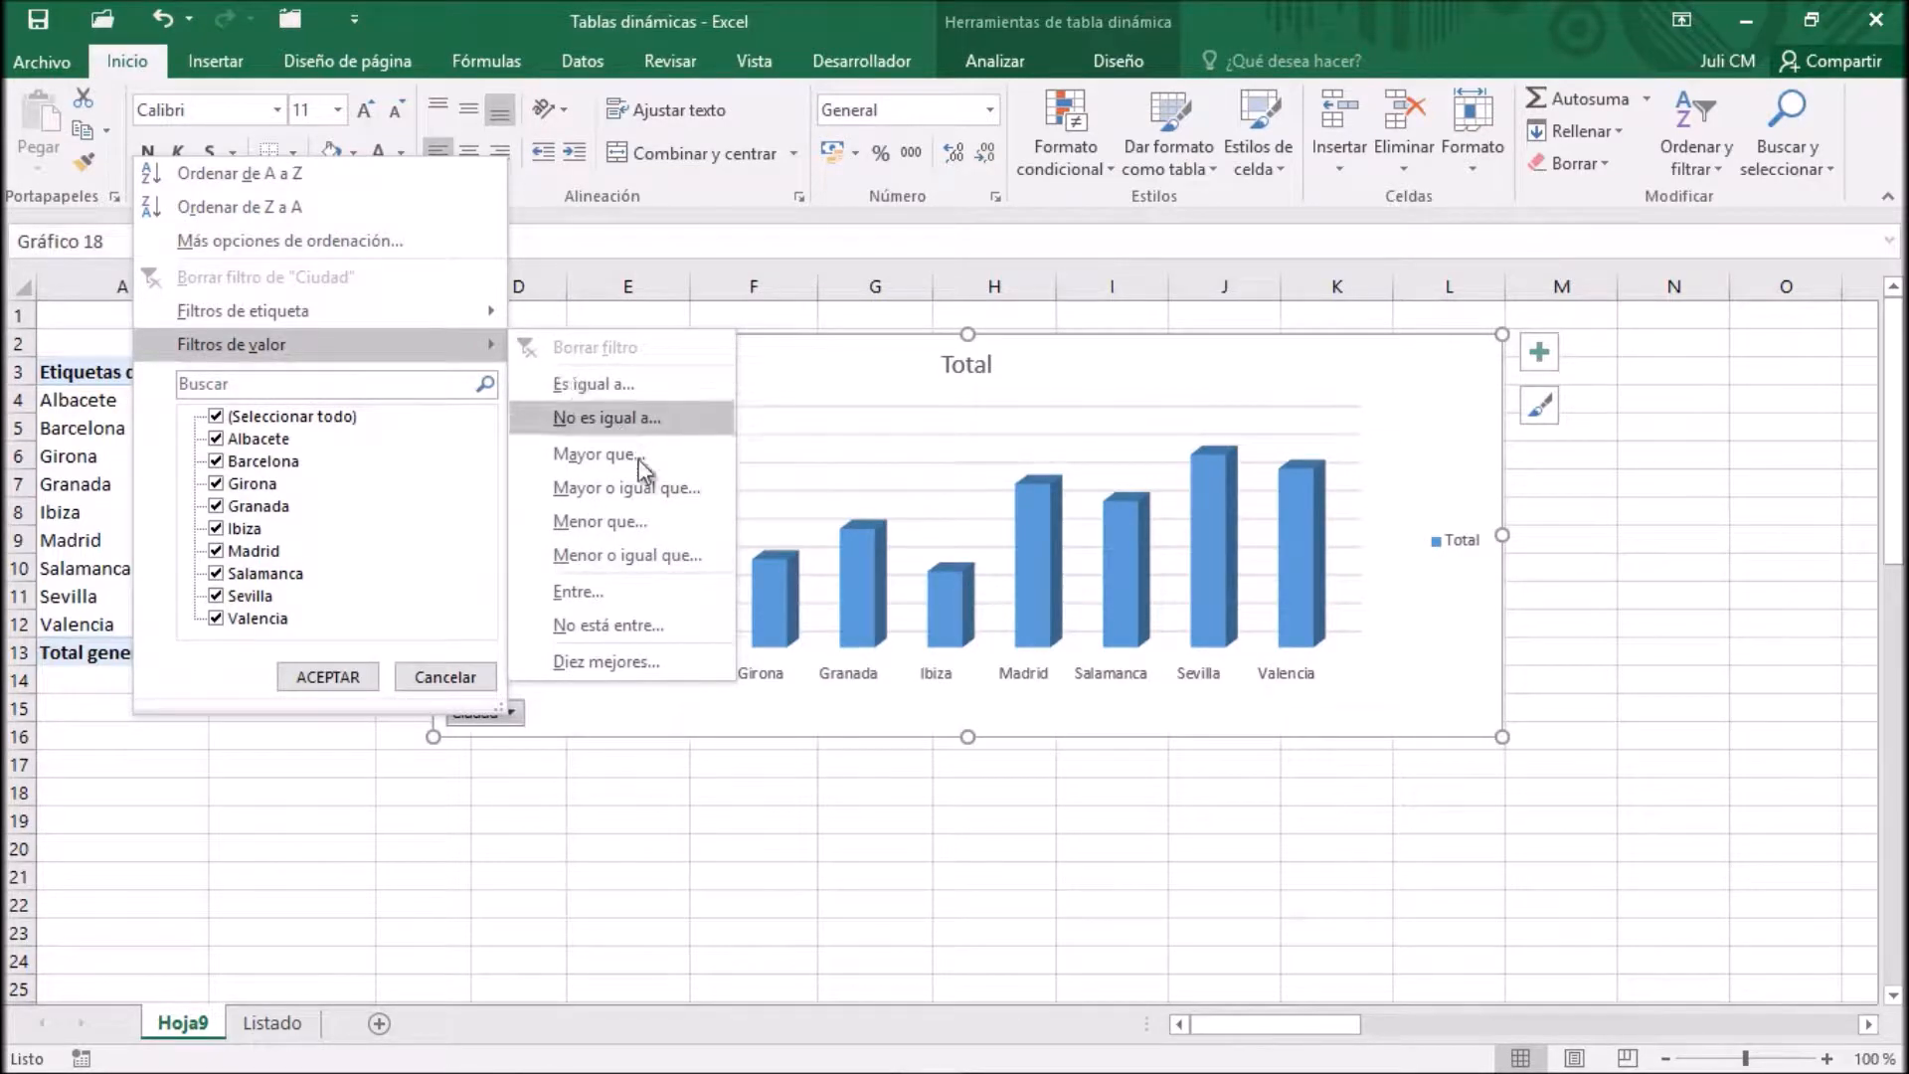
click(647, 660)
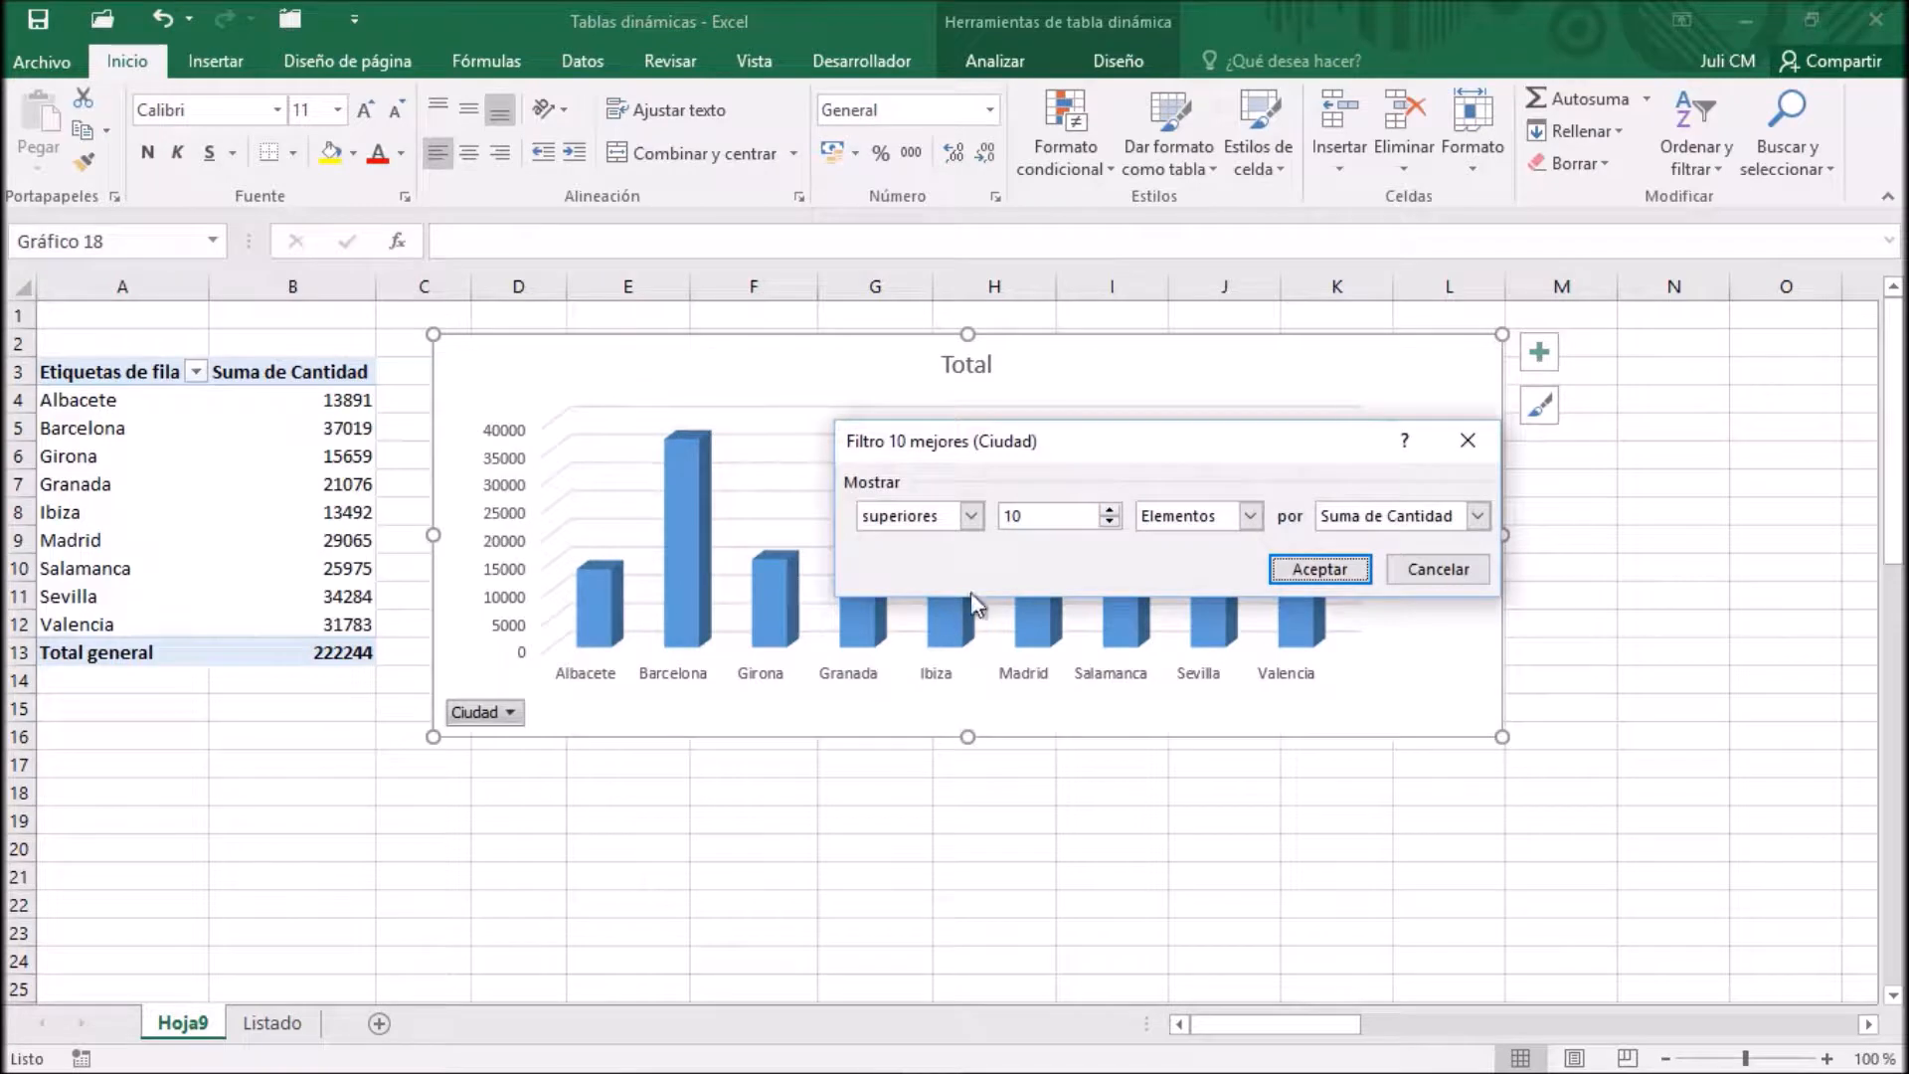
click(1009, 514)
text(3)
click(1317, 569)
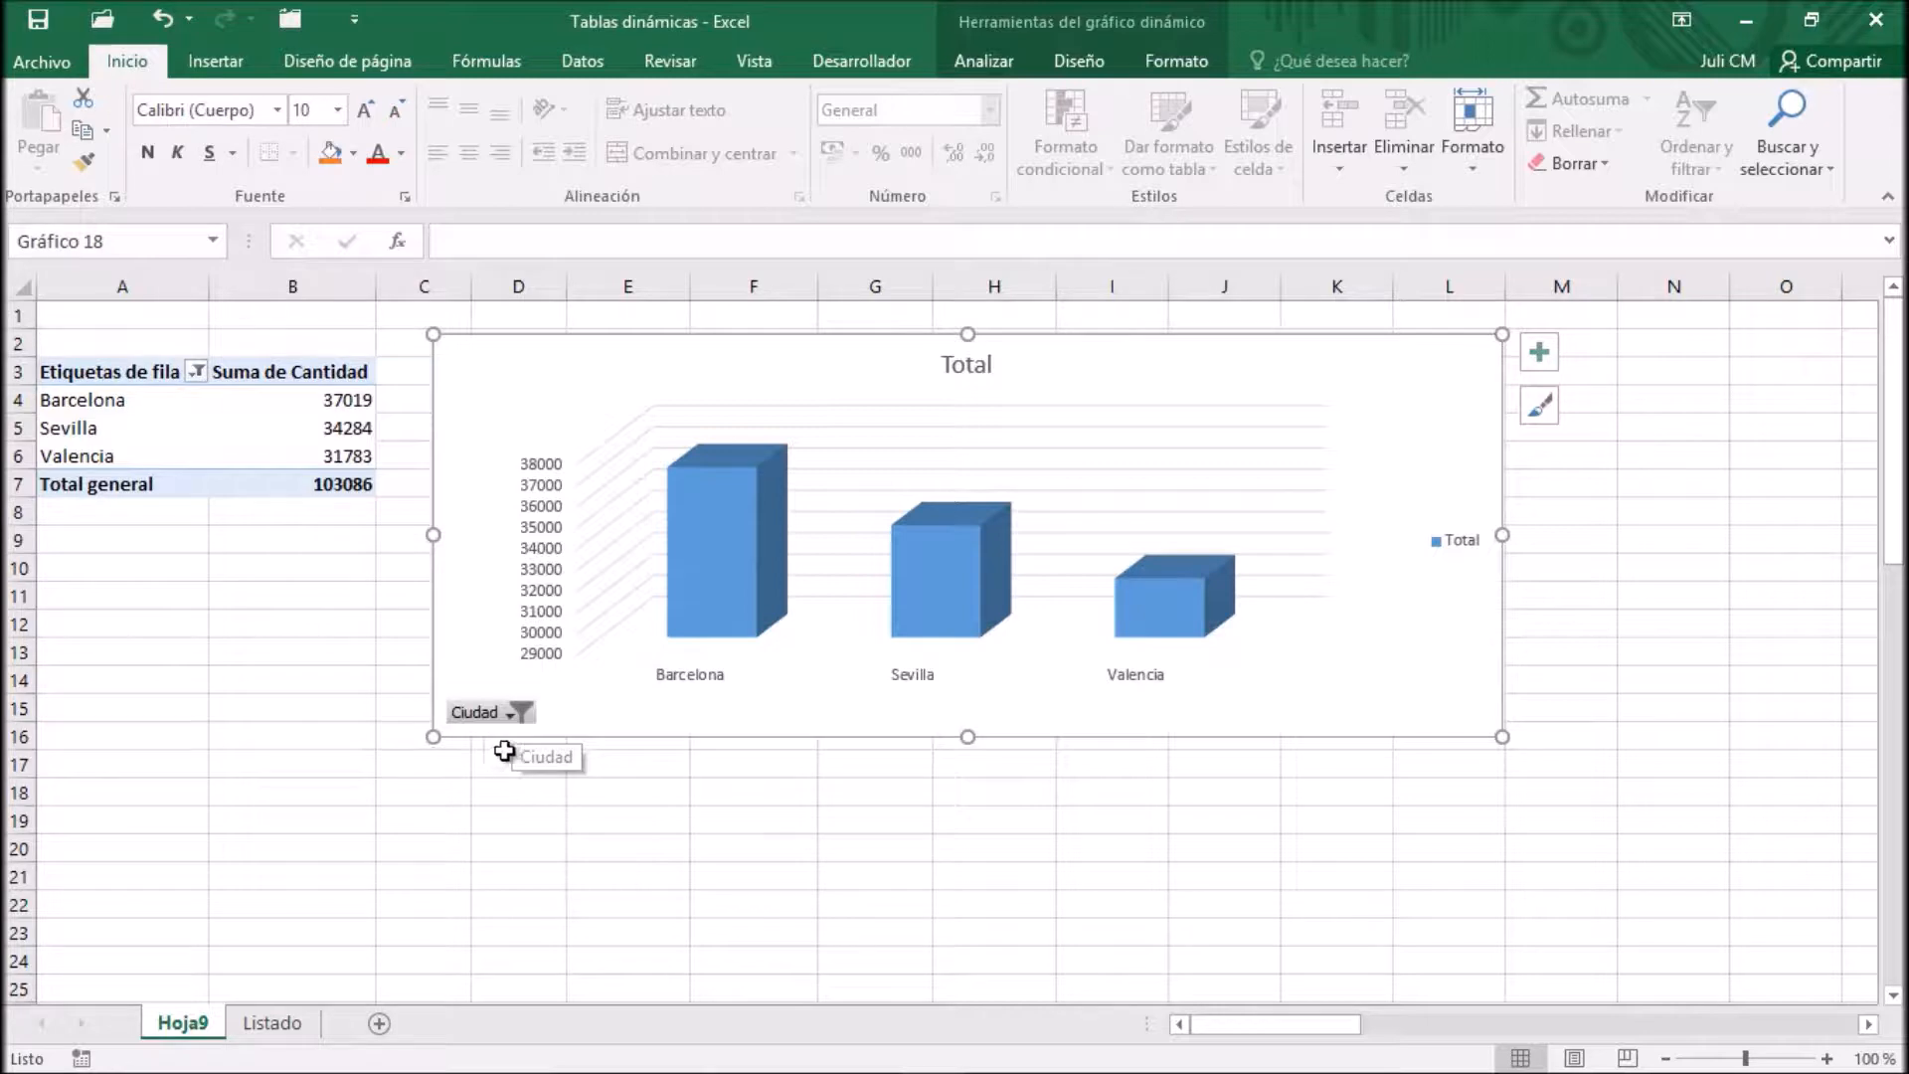
Clear the Ciudad filter from the PivotChart
click(516, 712)
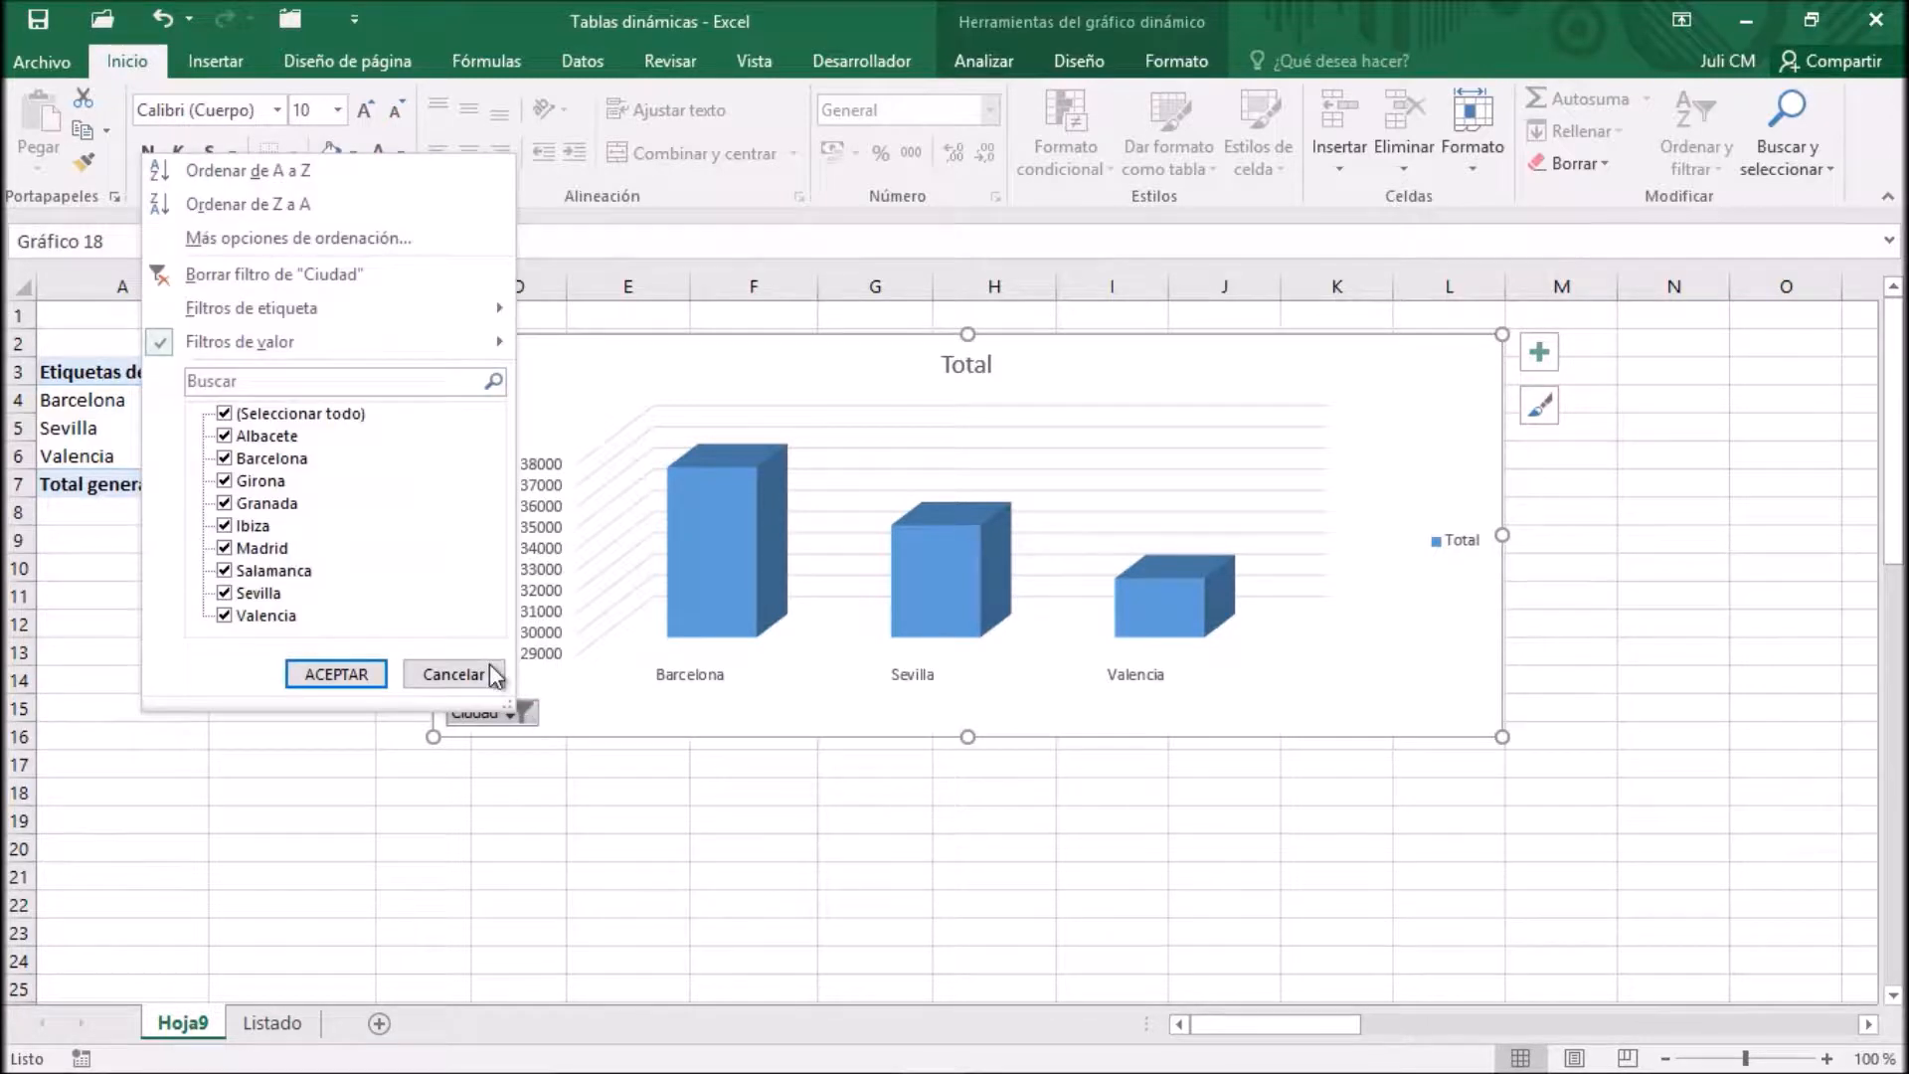
click(298, 275)
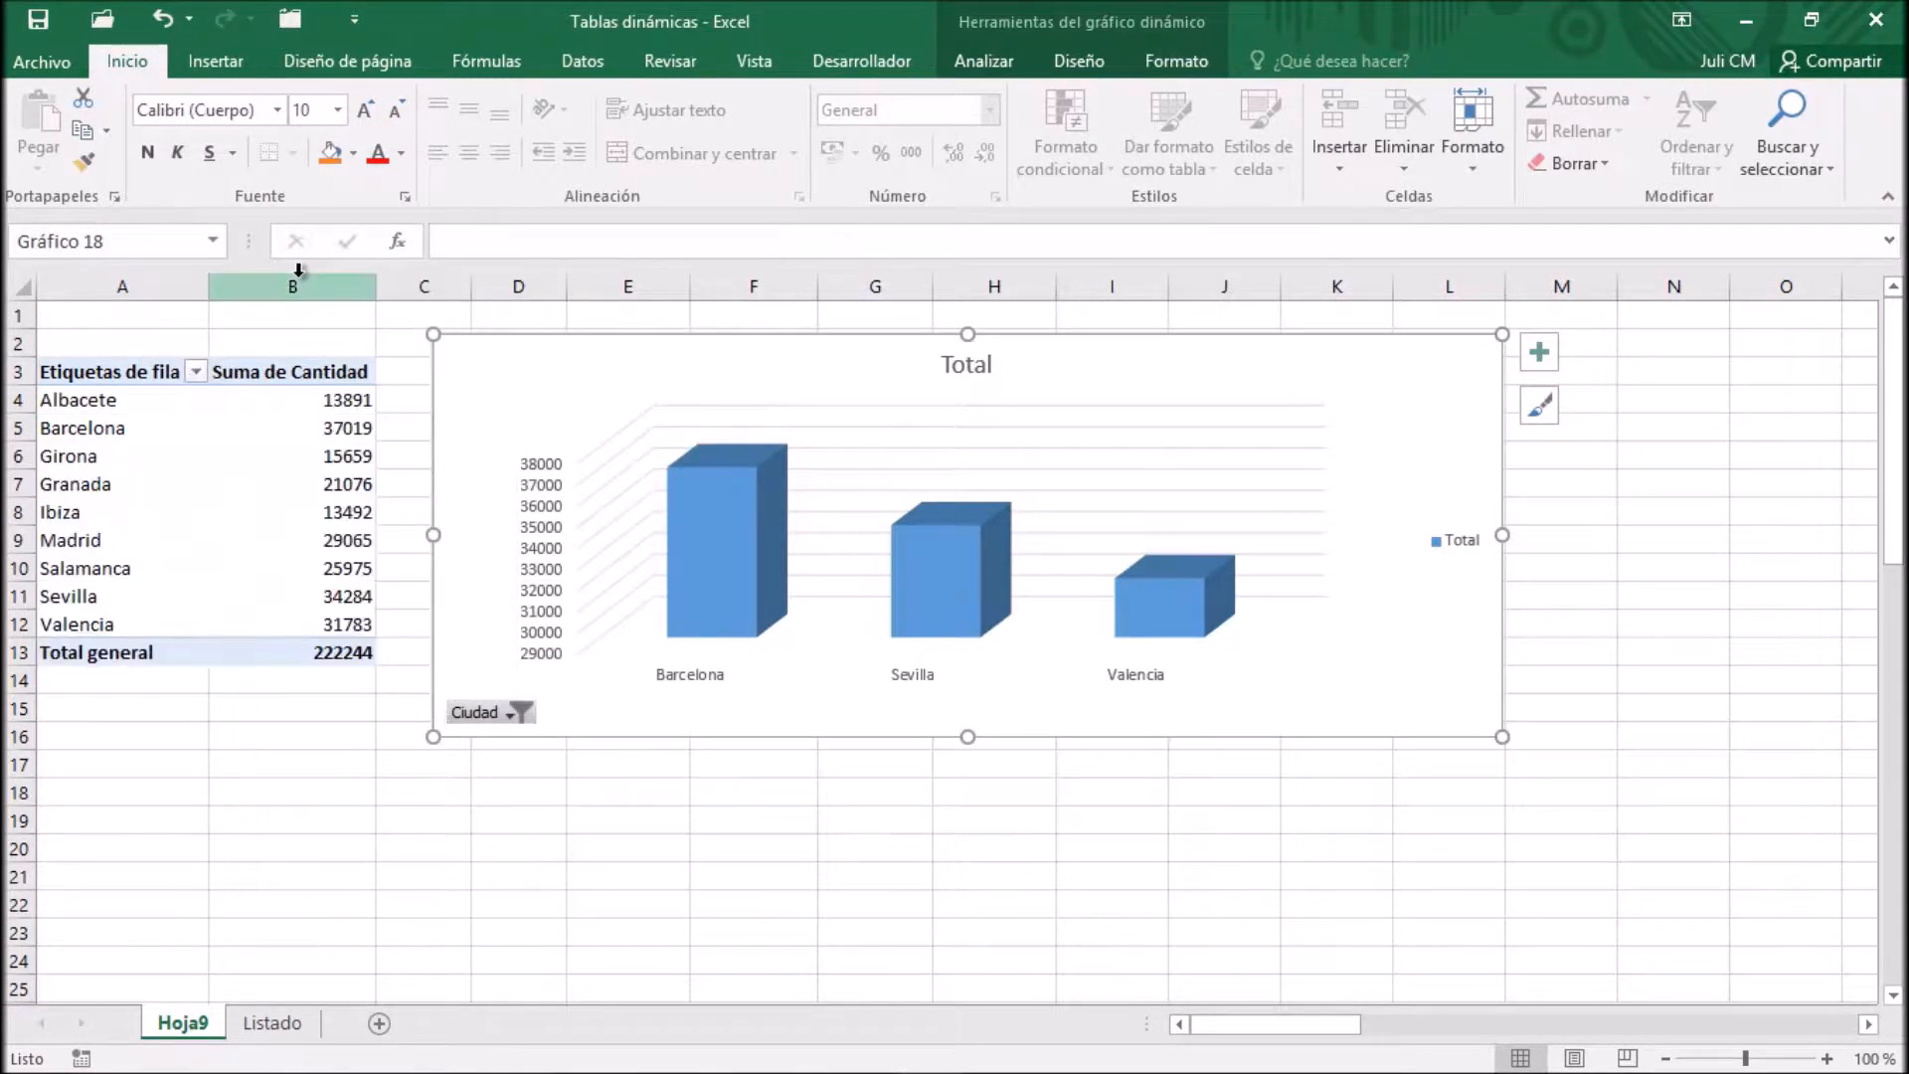
Narrow the PivotChart from its outer edge so that it ends at about column I
click(149, 403)
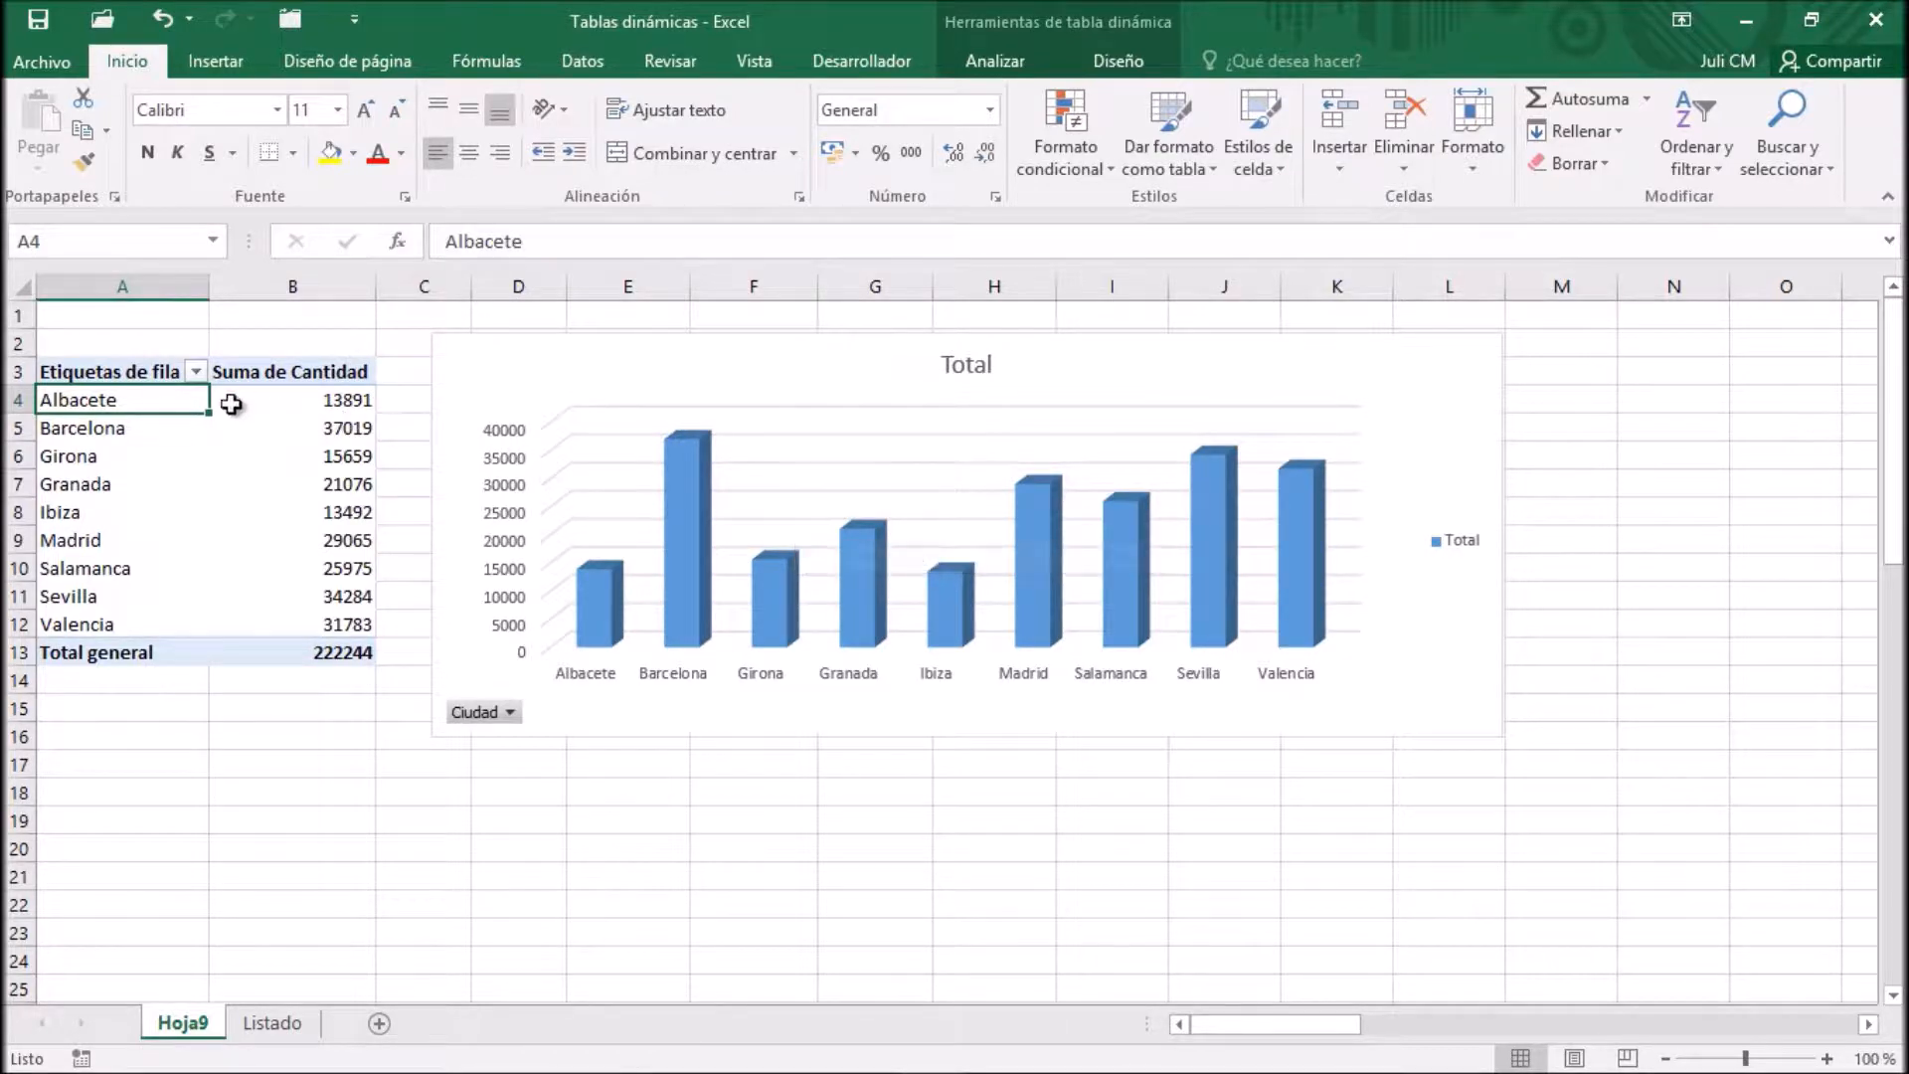
click(182, 387)
click(183, 400)
click(1493, 549)
drag(1503, 535, 1172, 533)
Compare the Analizar tools offered for the pivot table with those offered for the PivotChart
click(157, 406)
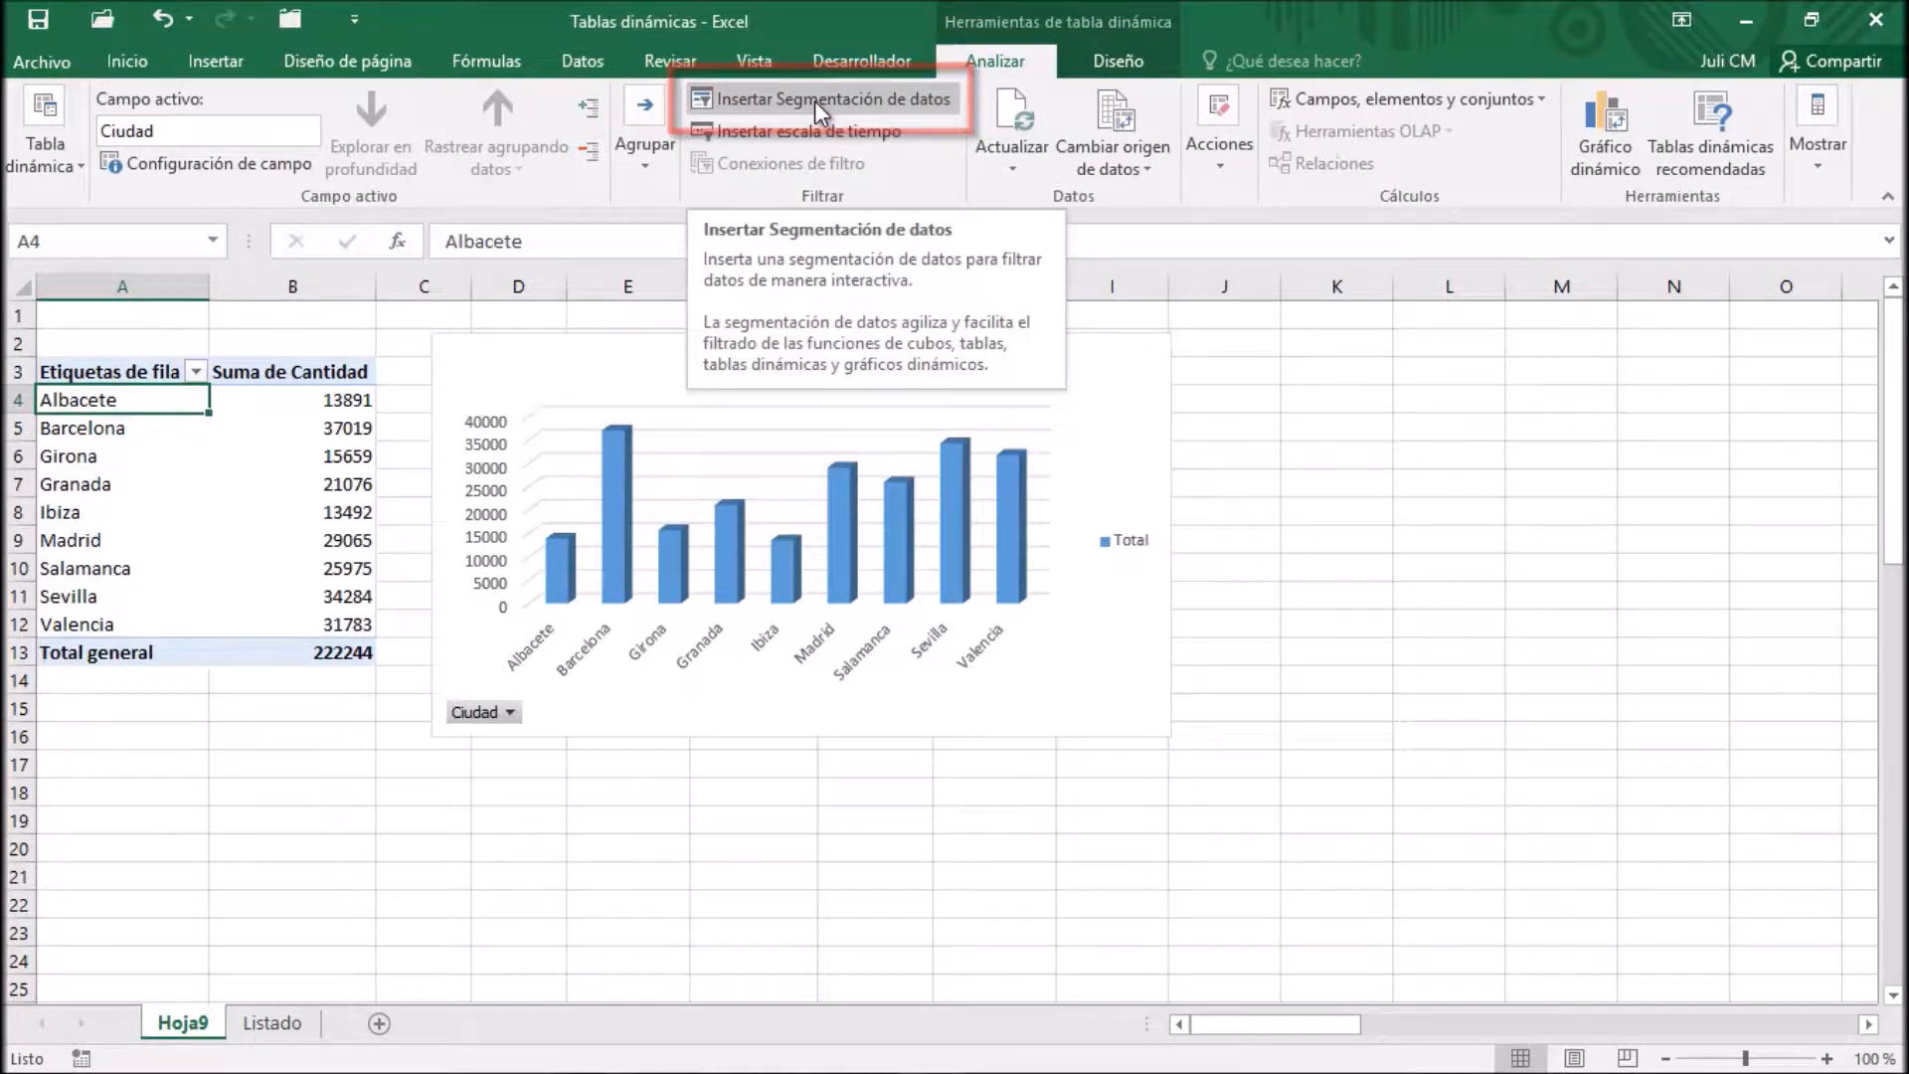
click(567, 348)
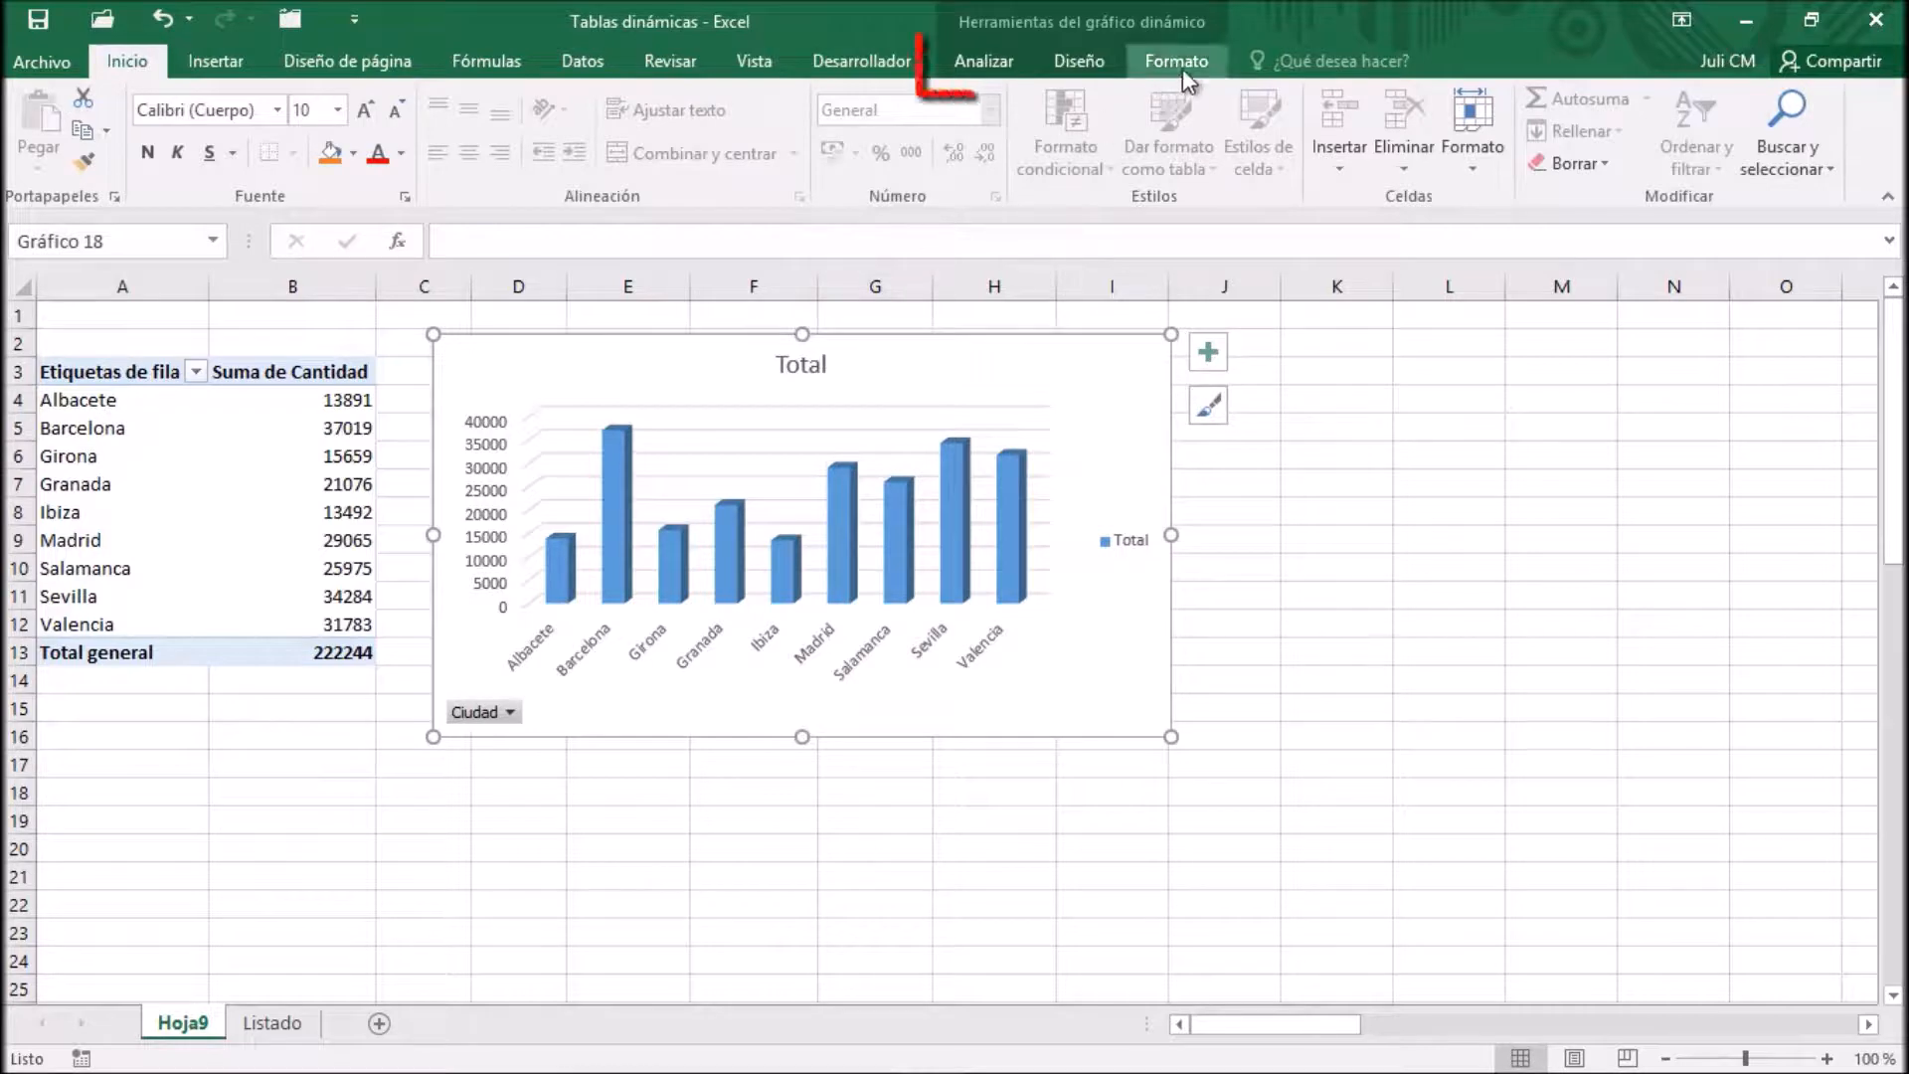
click(997, 63)
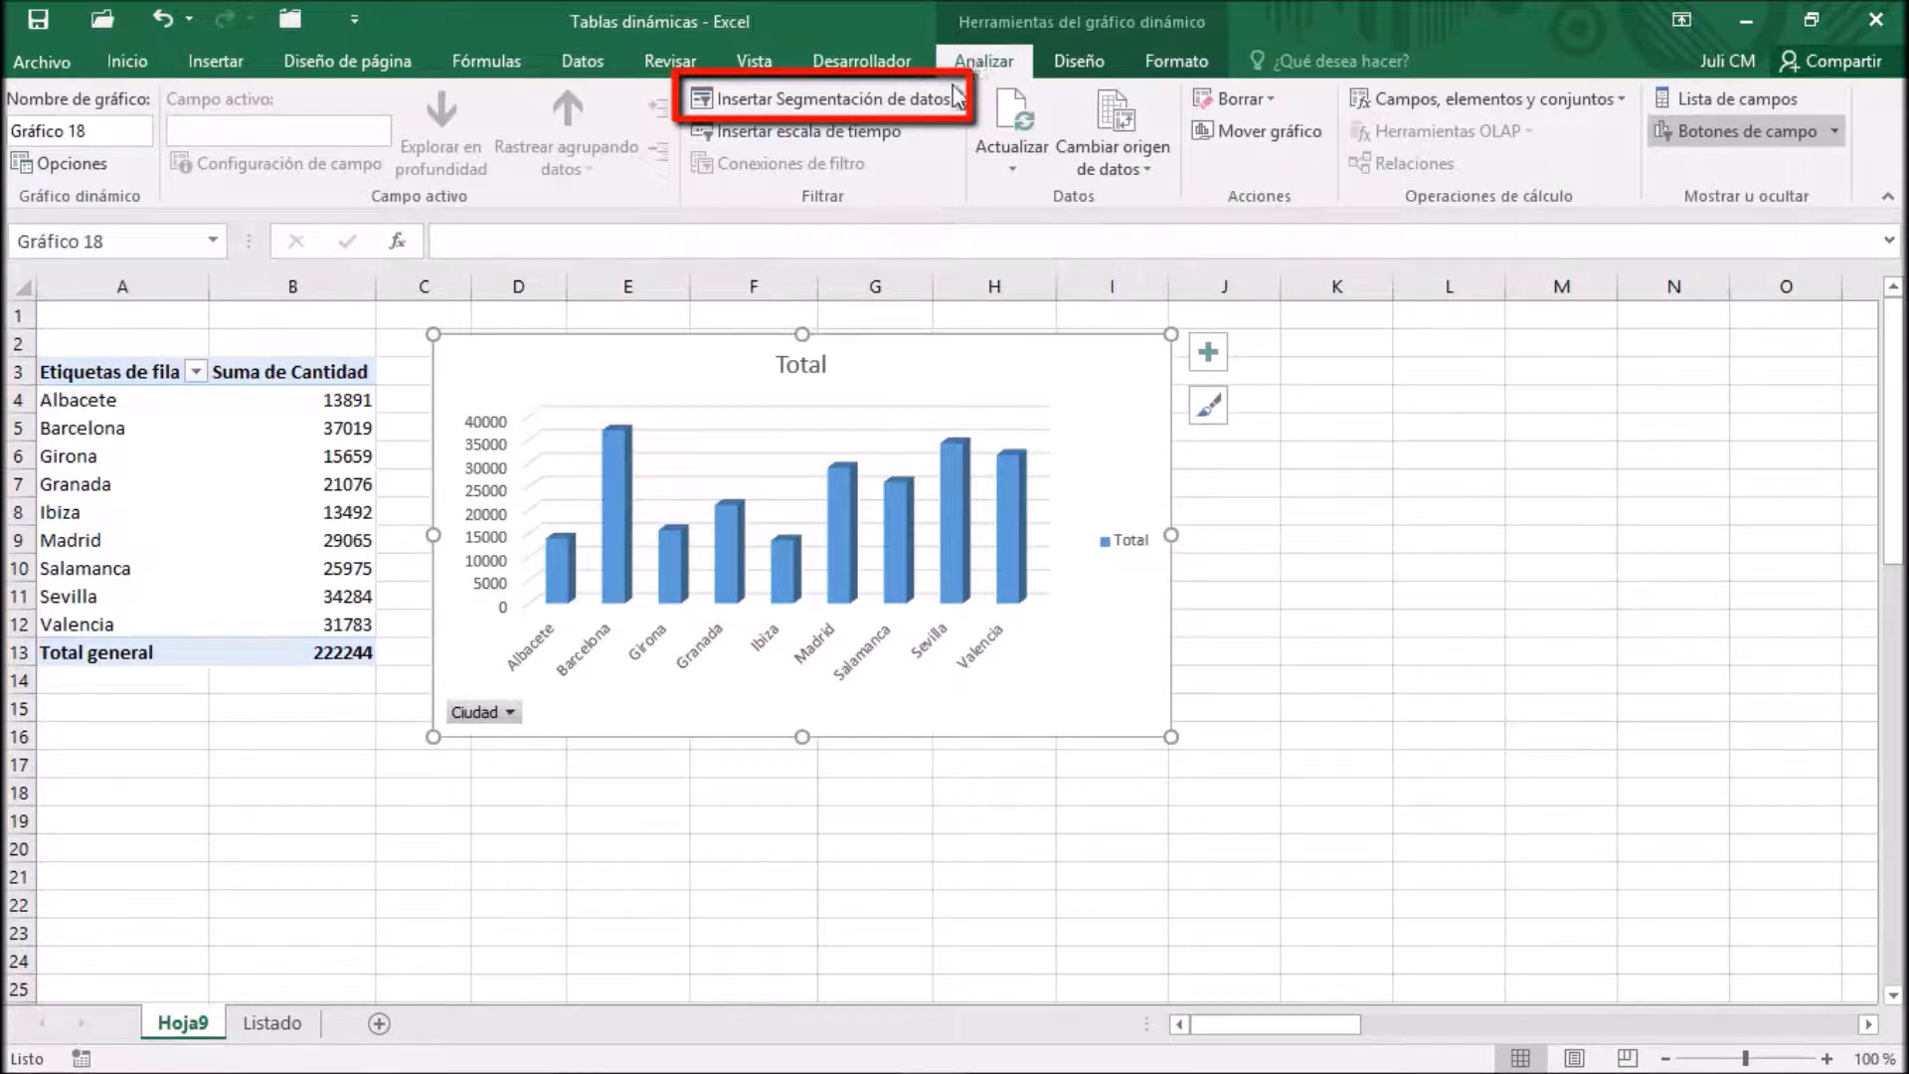
Insert slicers for the Distribuidor and Marca fields of the PivotChart
click(865, 94)
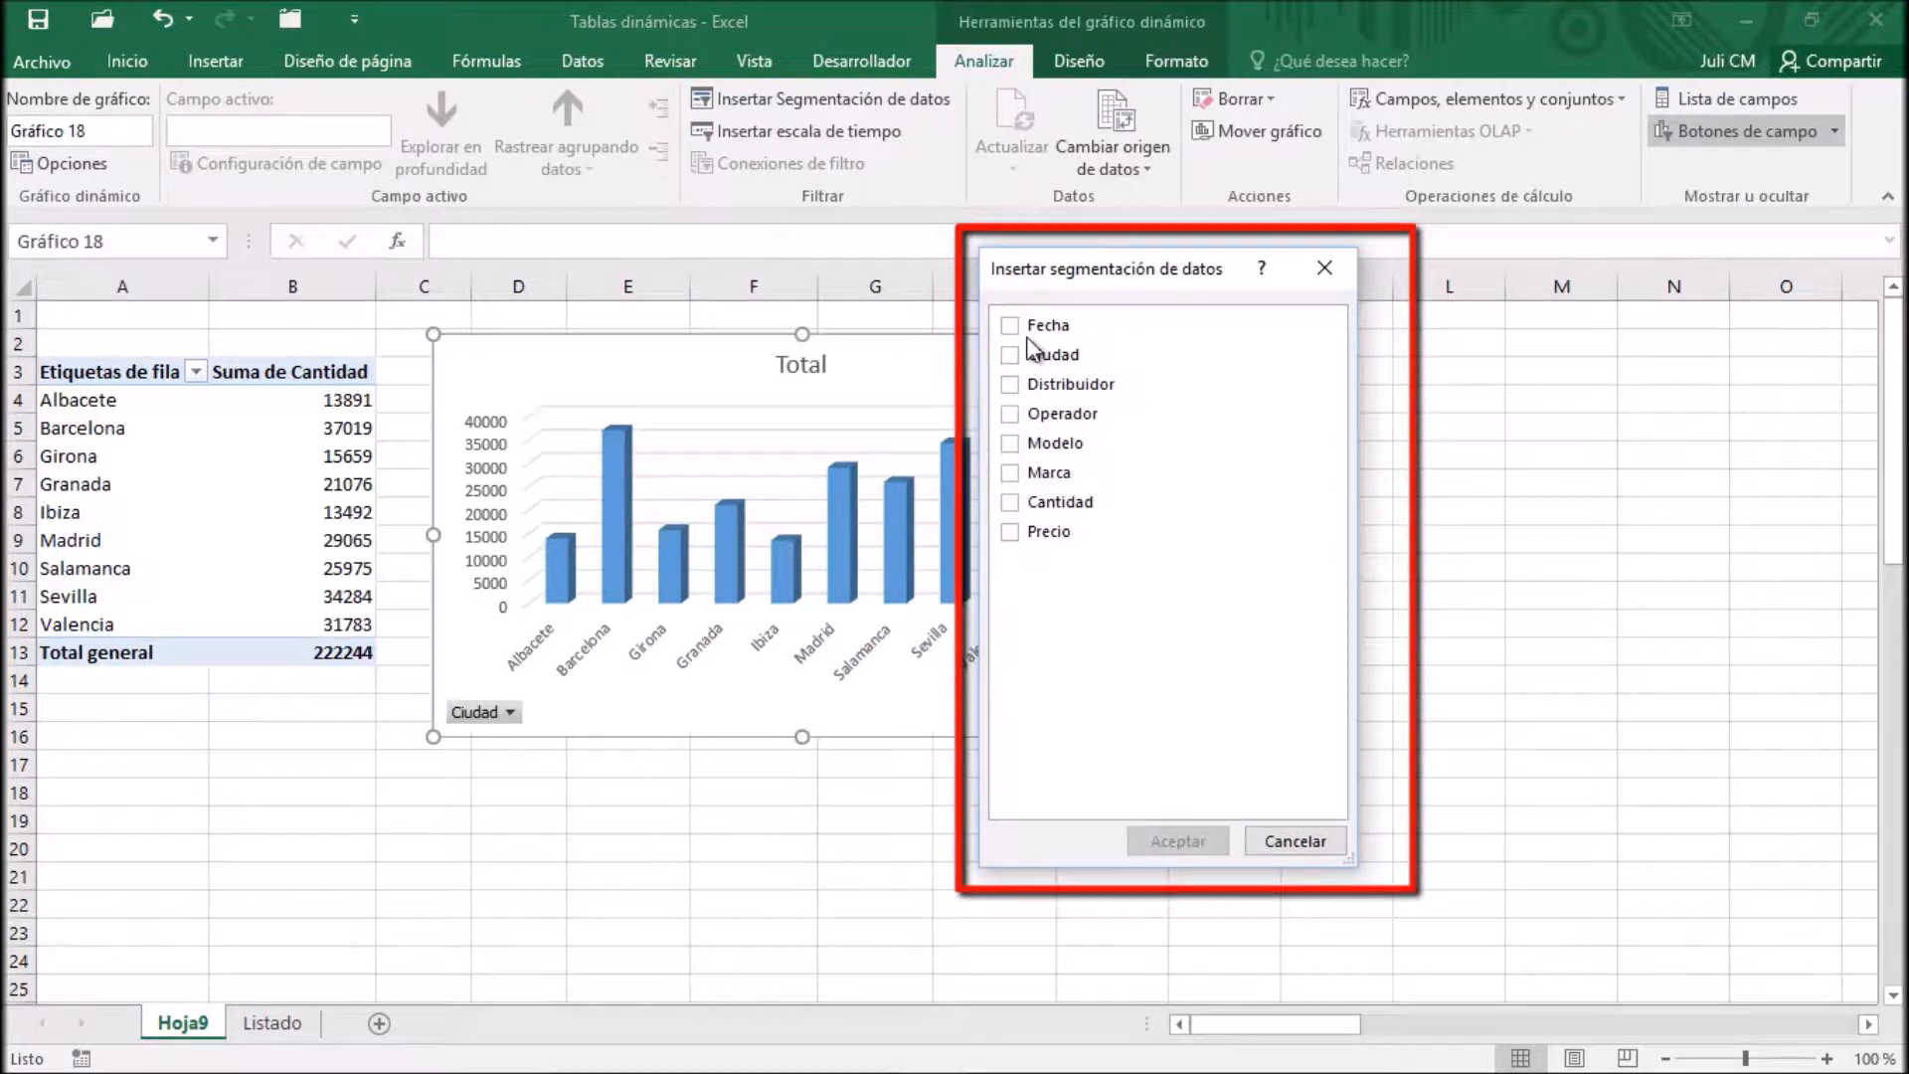
click(1010, 471)
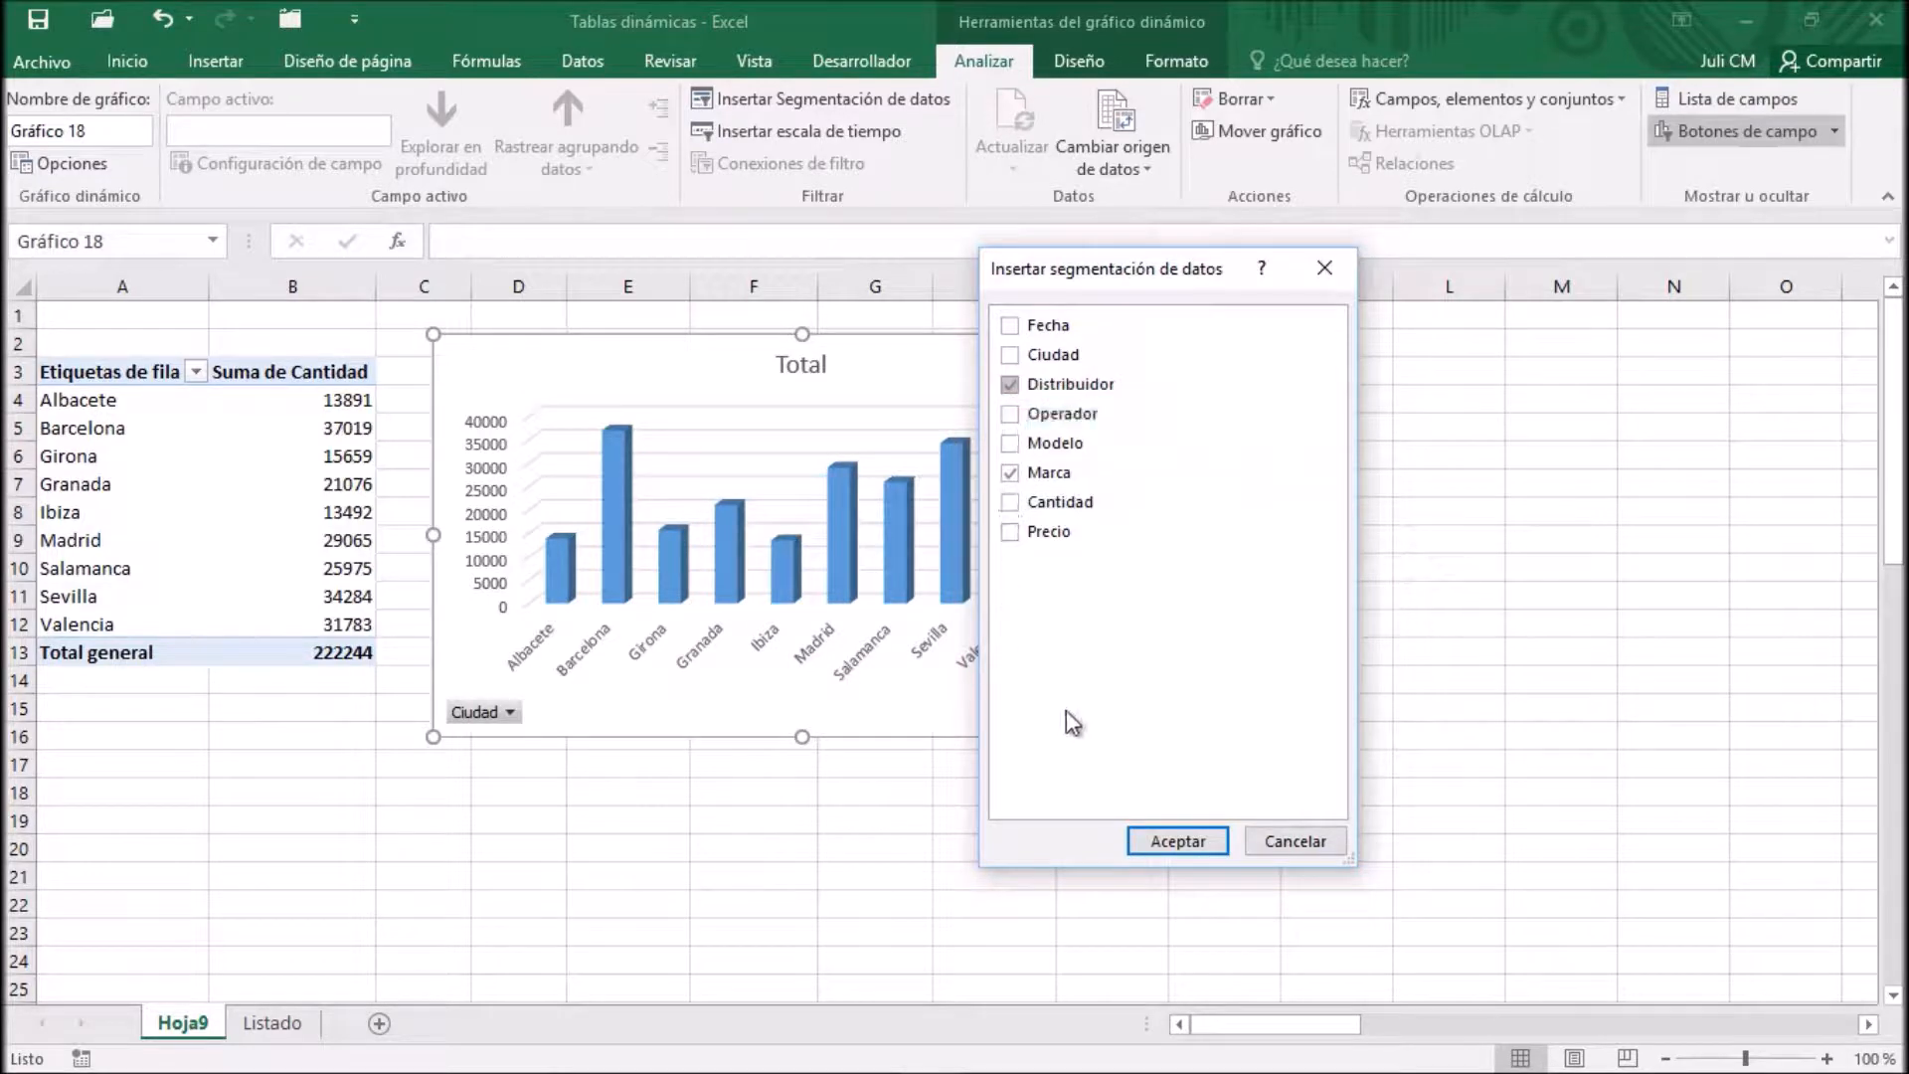
click(1193, 849)
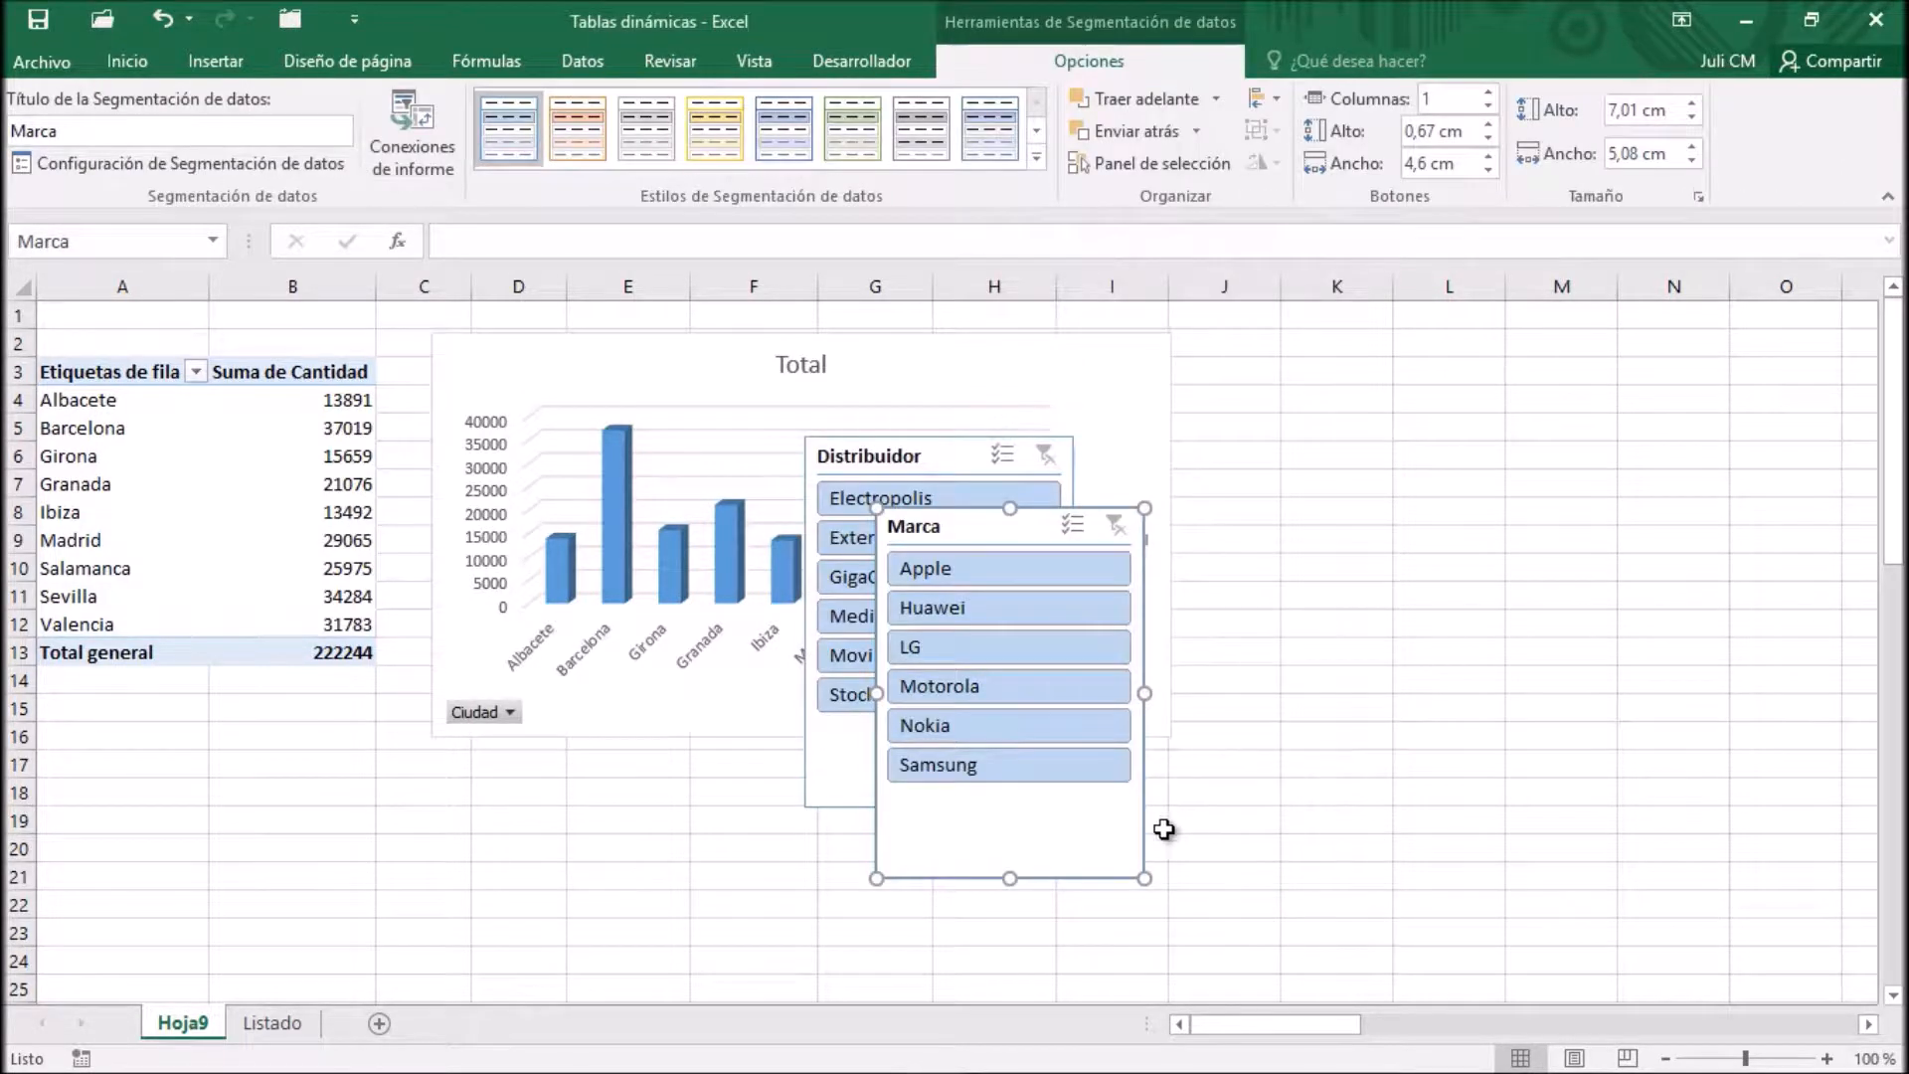
Place the Marca slicer beside the PivotChart at column J, with two button columns and a height of about 3.47 cm
mouse_move(1045, 524)
mouse_down()
mouse_move(1349, 479)
mouse_move(1381, 358)
mouse_move(1358, 343)
mouse_up()
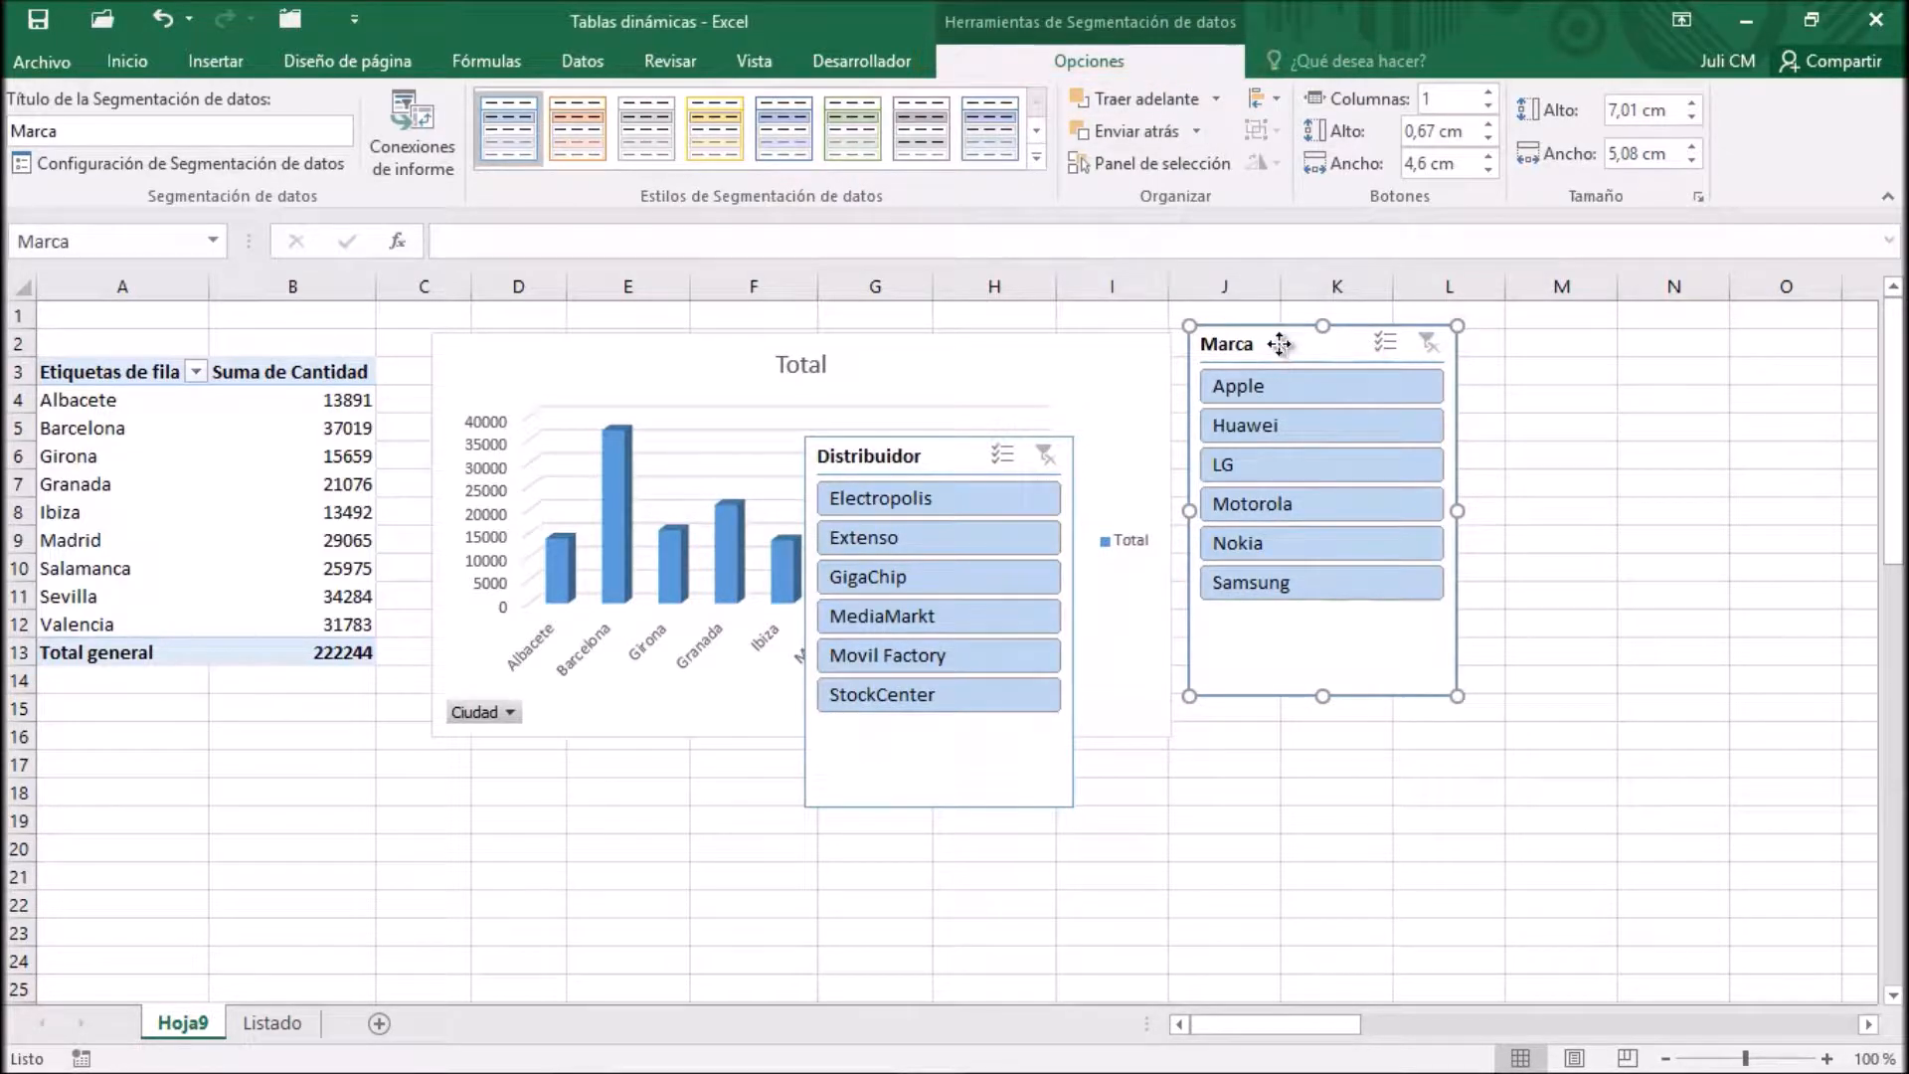
drag(1280, 344, 1273, 344)
drag(1314, 698, 1321, 541)
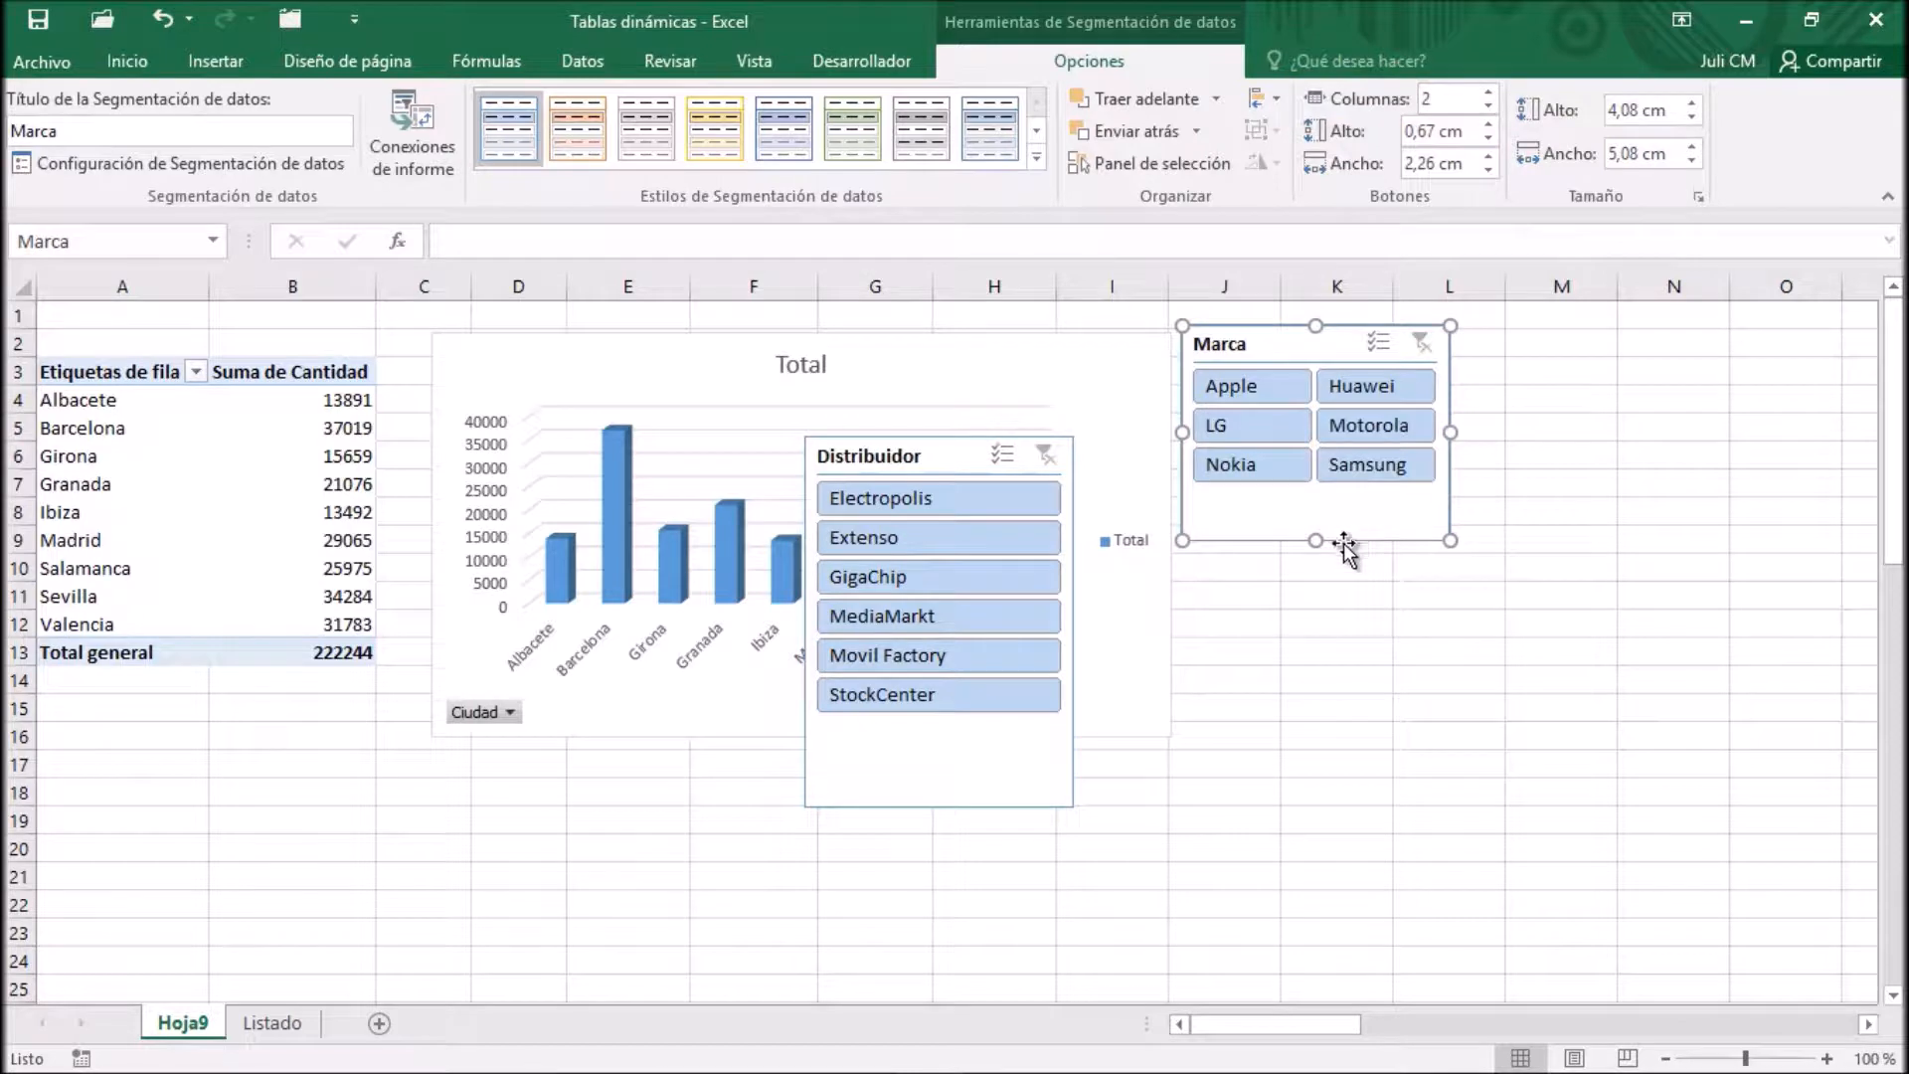
drag(1314, 540, 1317, 508)
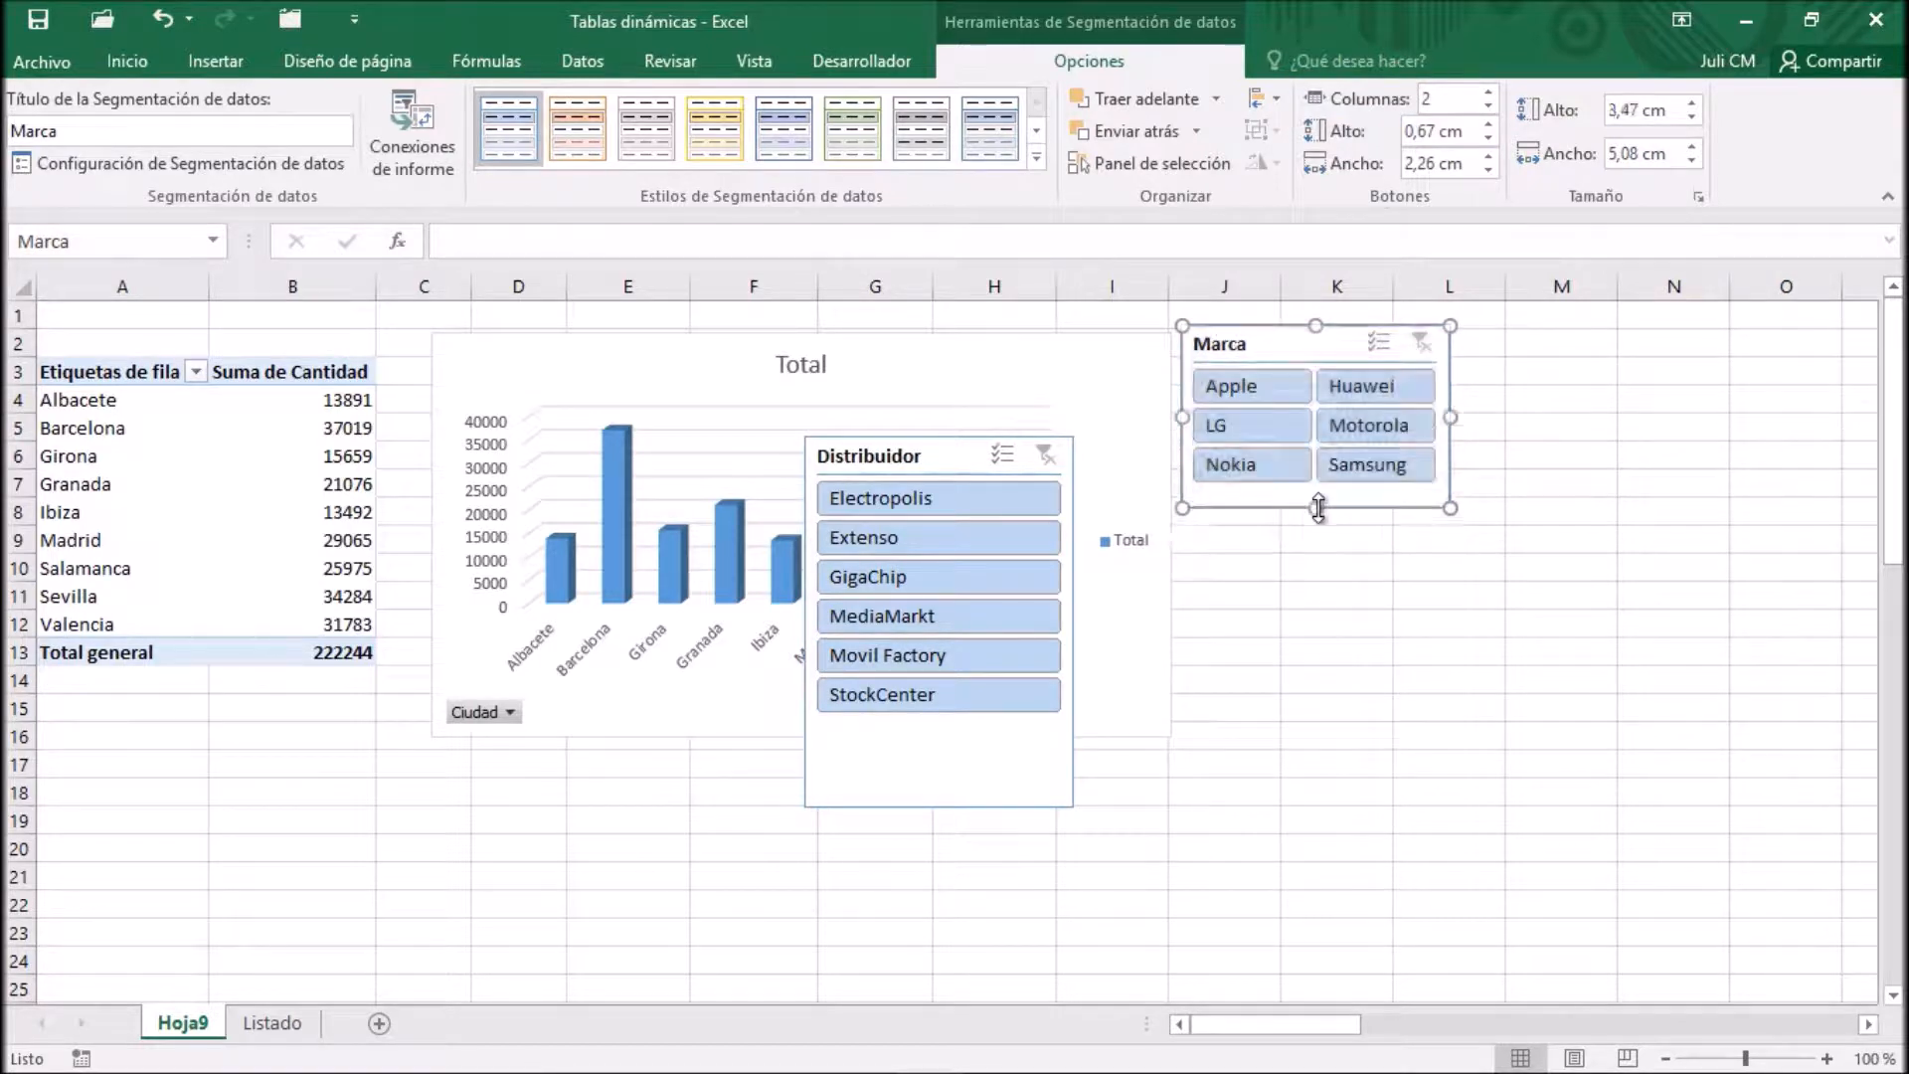
Move the Distribuidor slicer directly beneath the Marca slicer and shorten it to end at about row 18
drag(980, 449, 1358, 528)
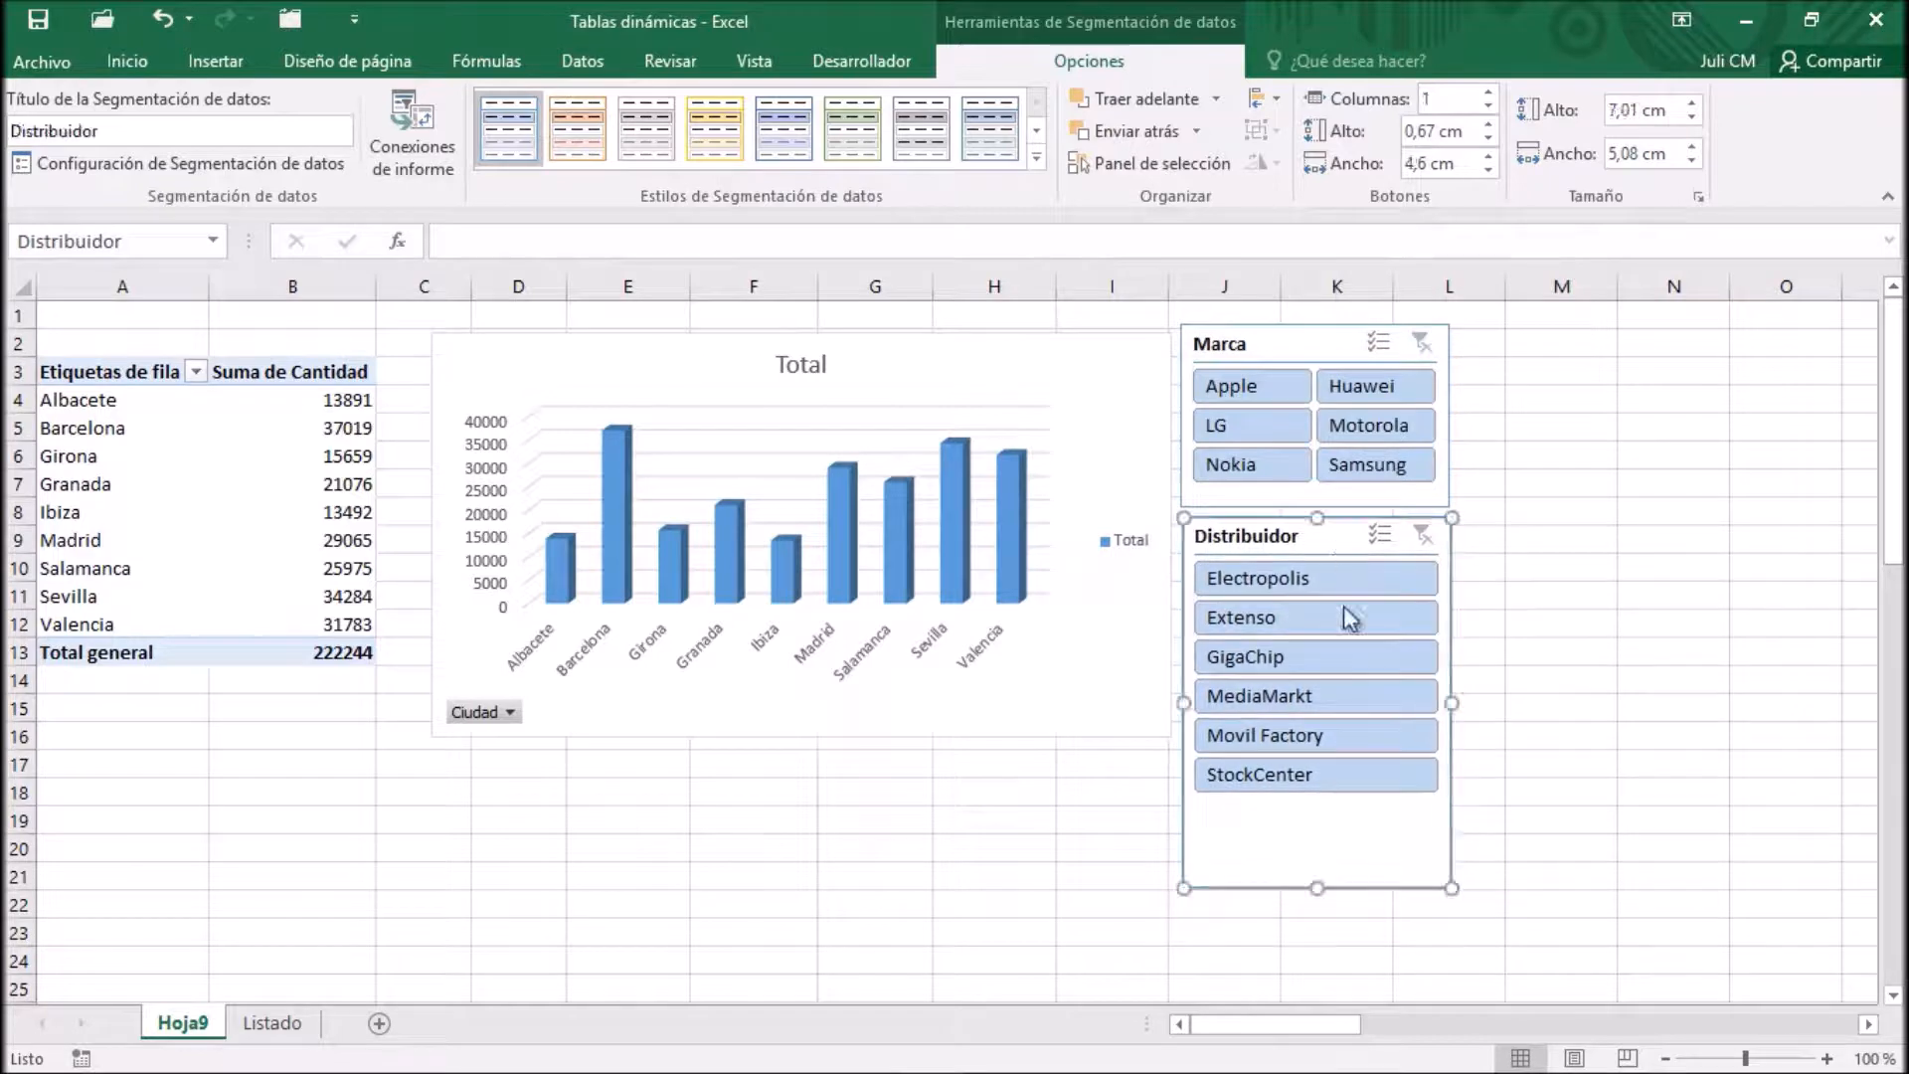
drag(1317, 888, 1317, 817)
click(1118, 767)
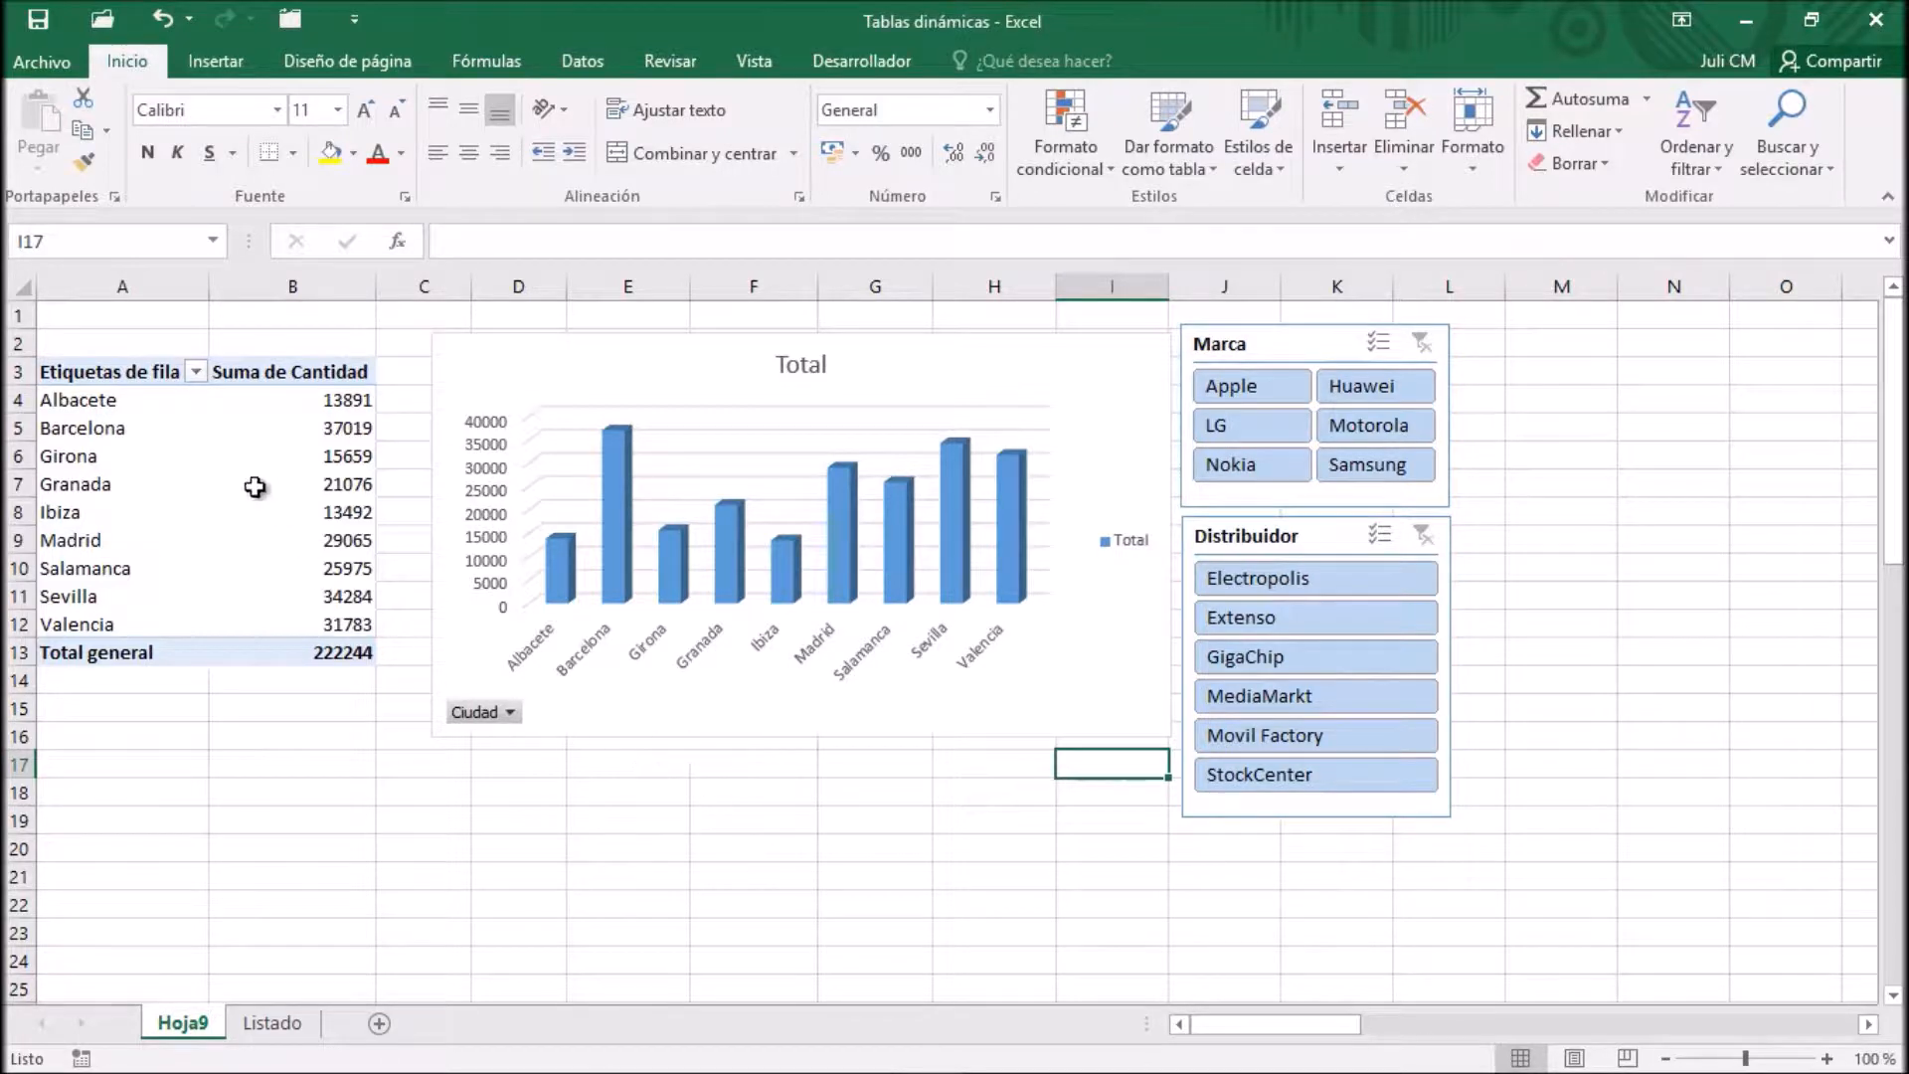
Review the Ciudad filter options offered by the pivot table's row labels and by the PivotChart's field button
click(197, 372)
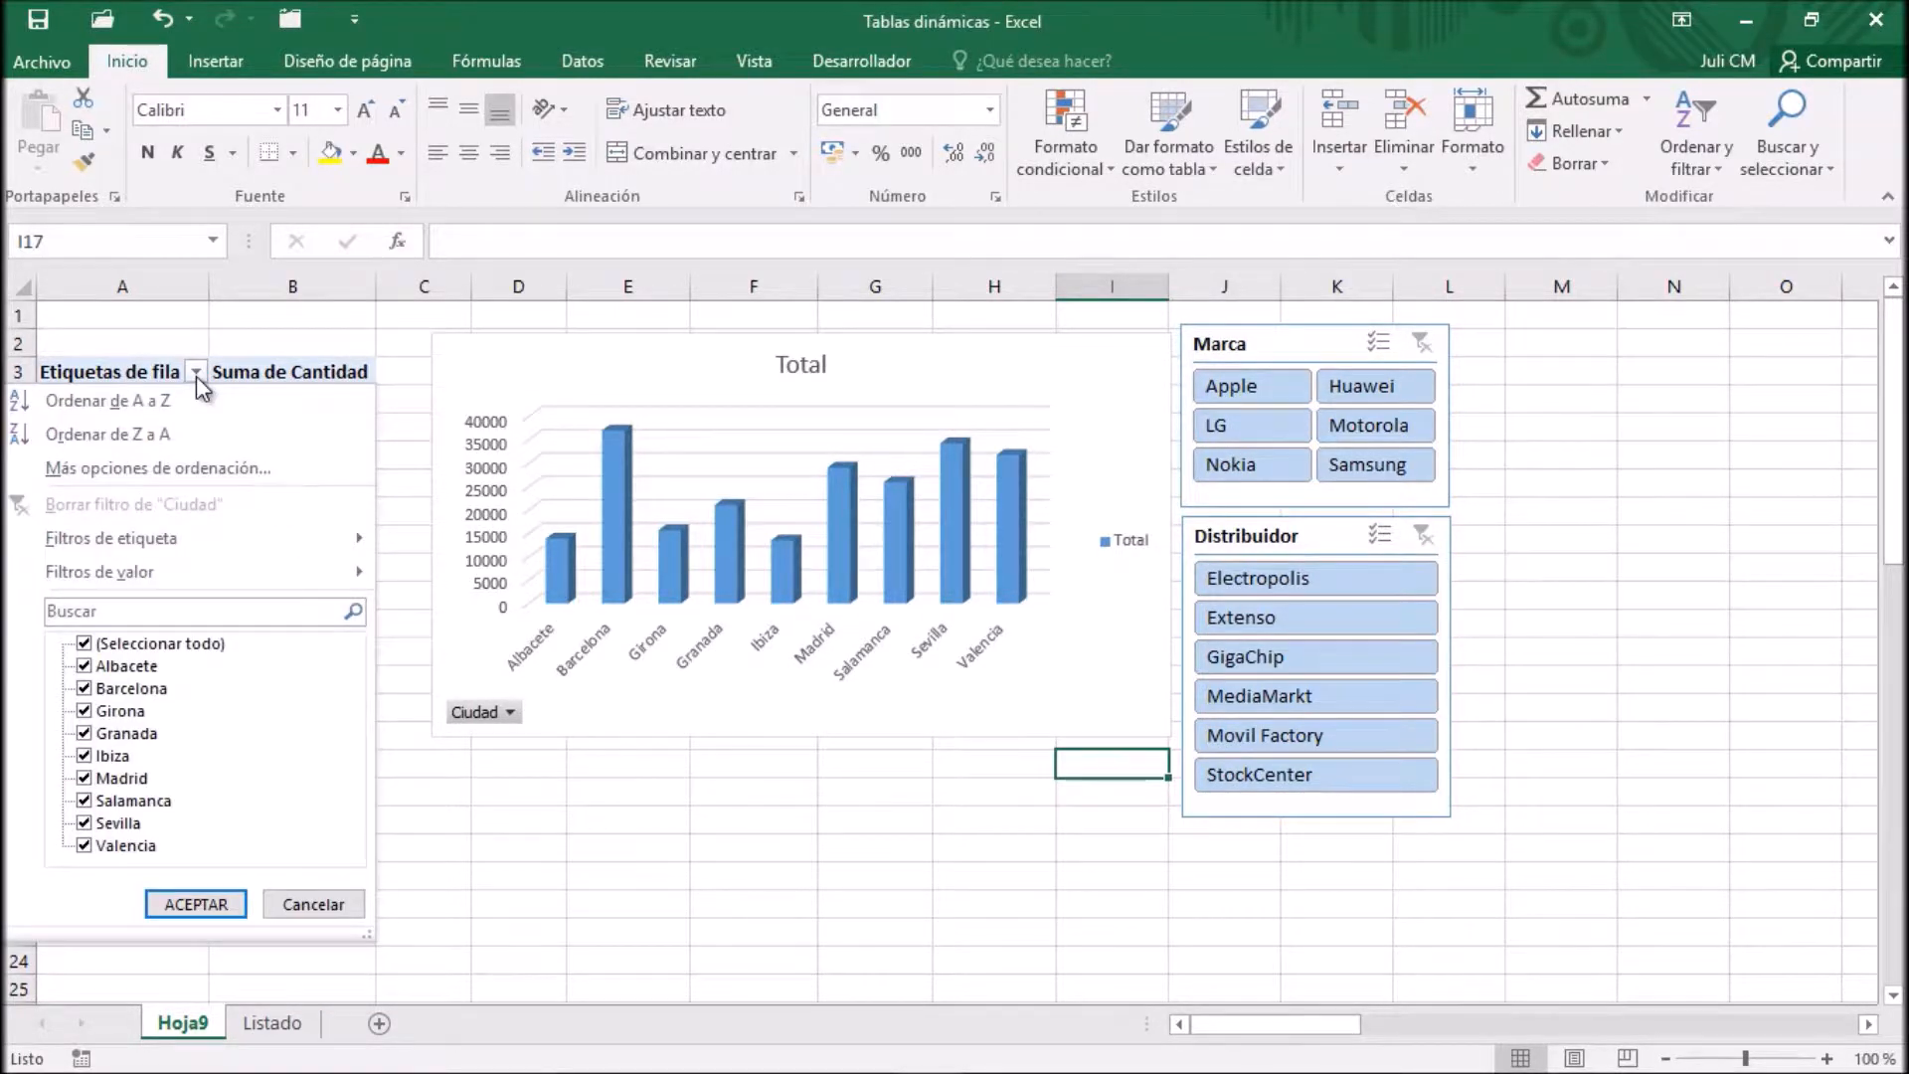
click(198, 381)
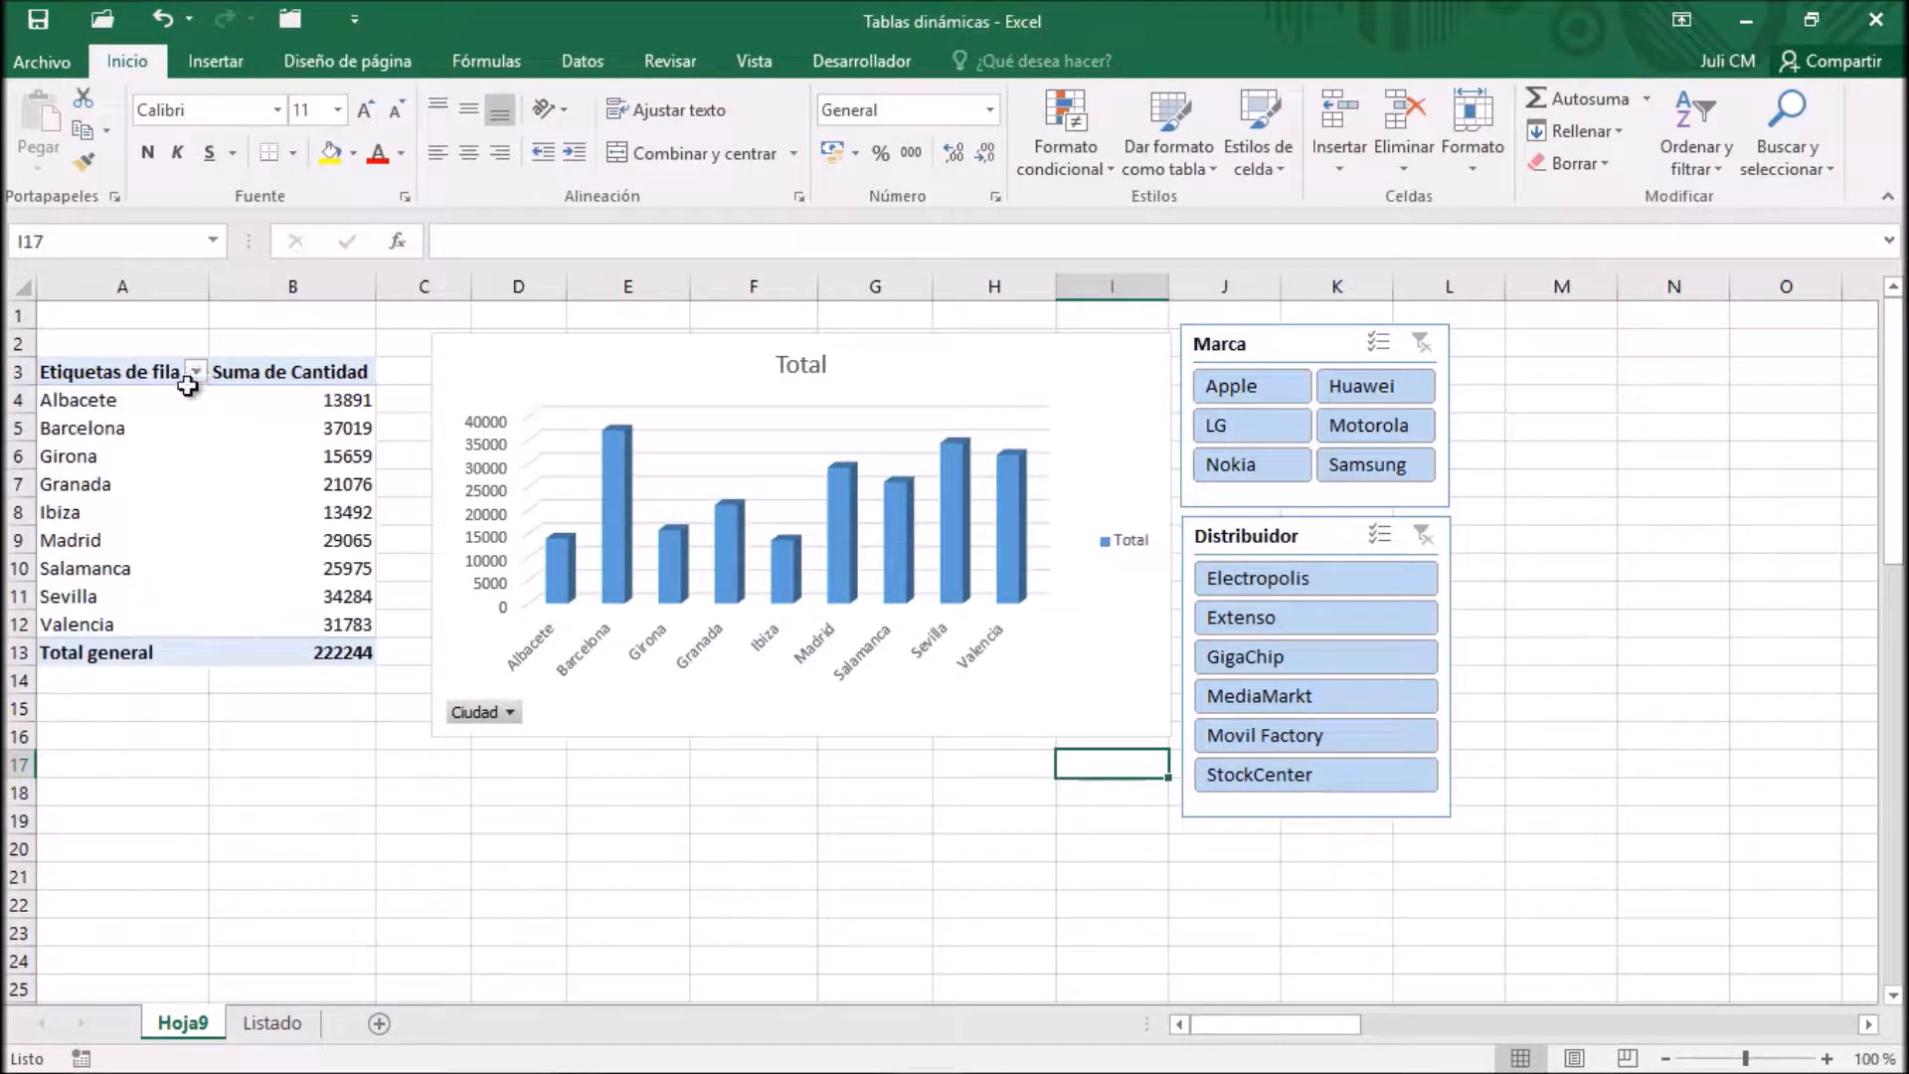
click(510, 712)
click(513, 710)
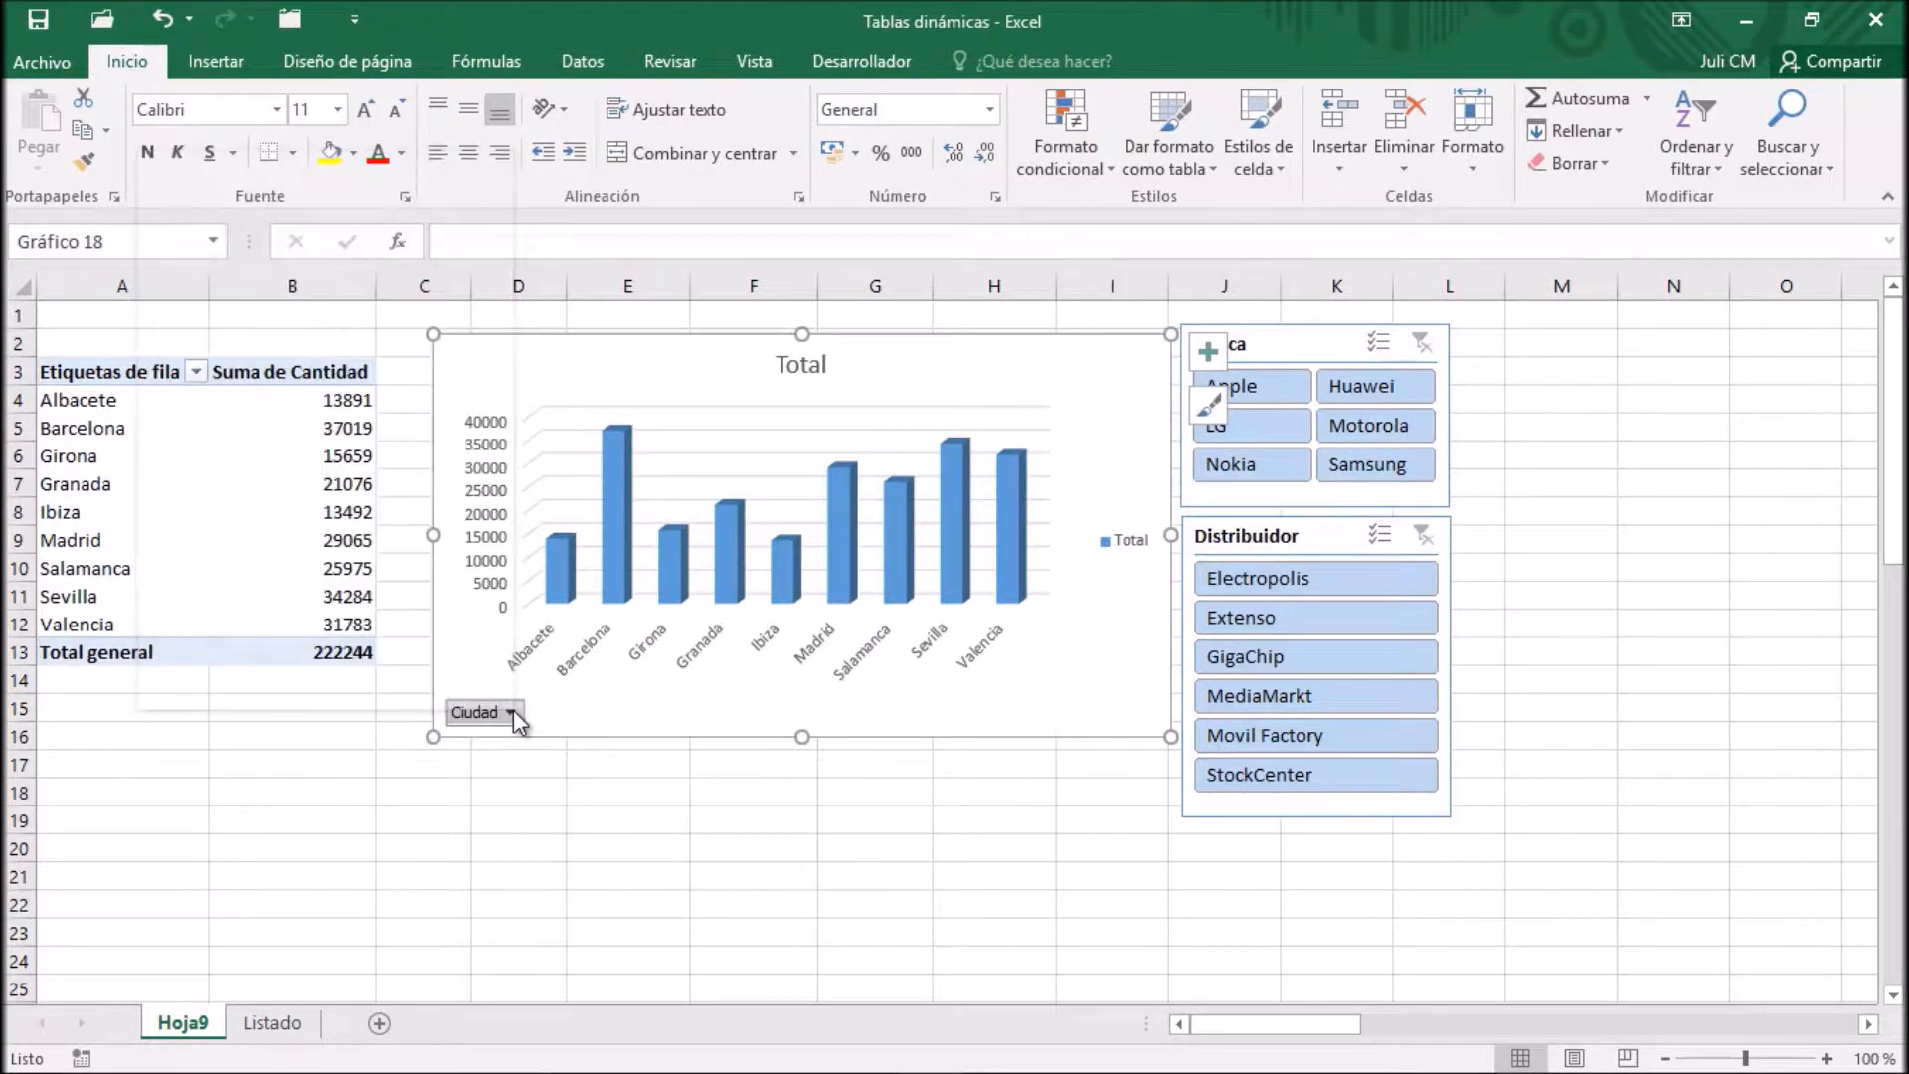
Filter the PivotChart by Nokia, Huawei and Motorola with multiple selection in the Marca slicer
click(1303, 346)
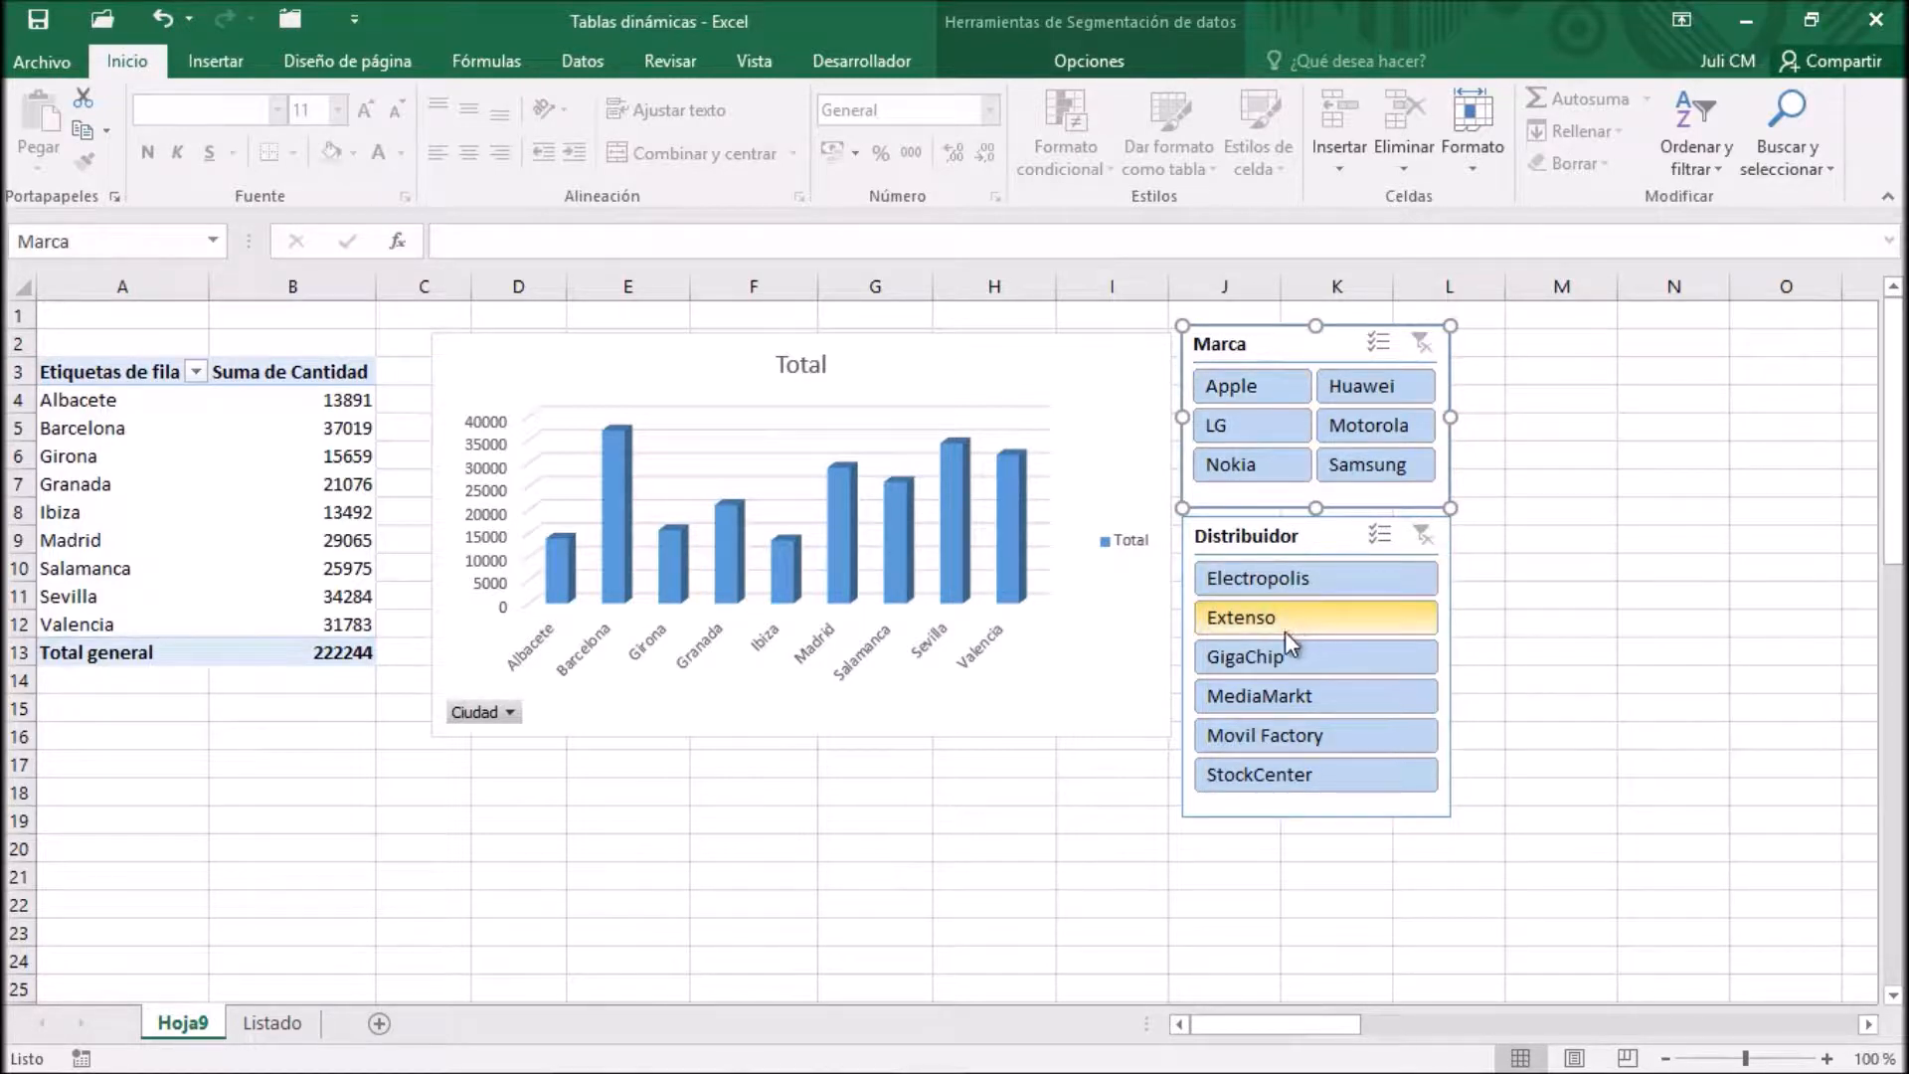
click(1257, 467)
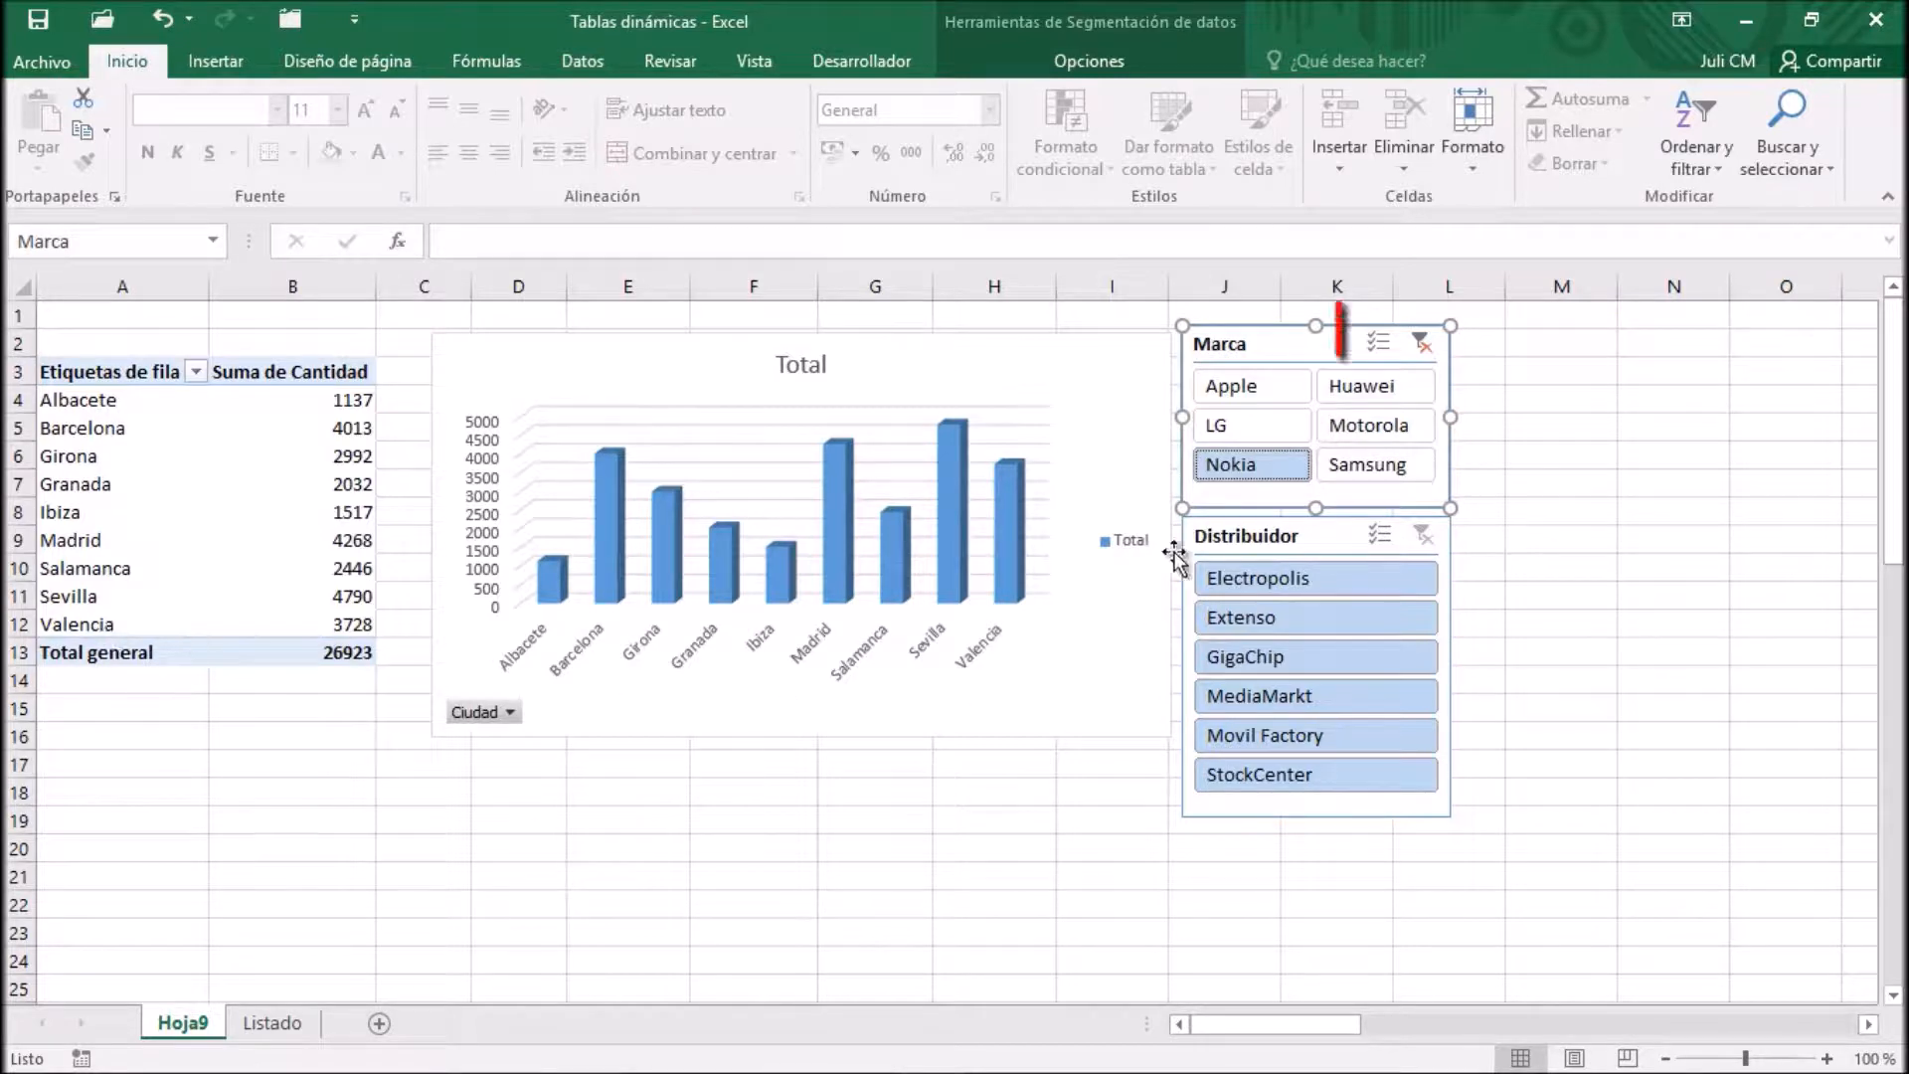
click(1376, 344)
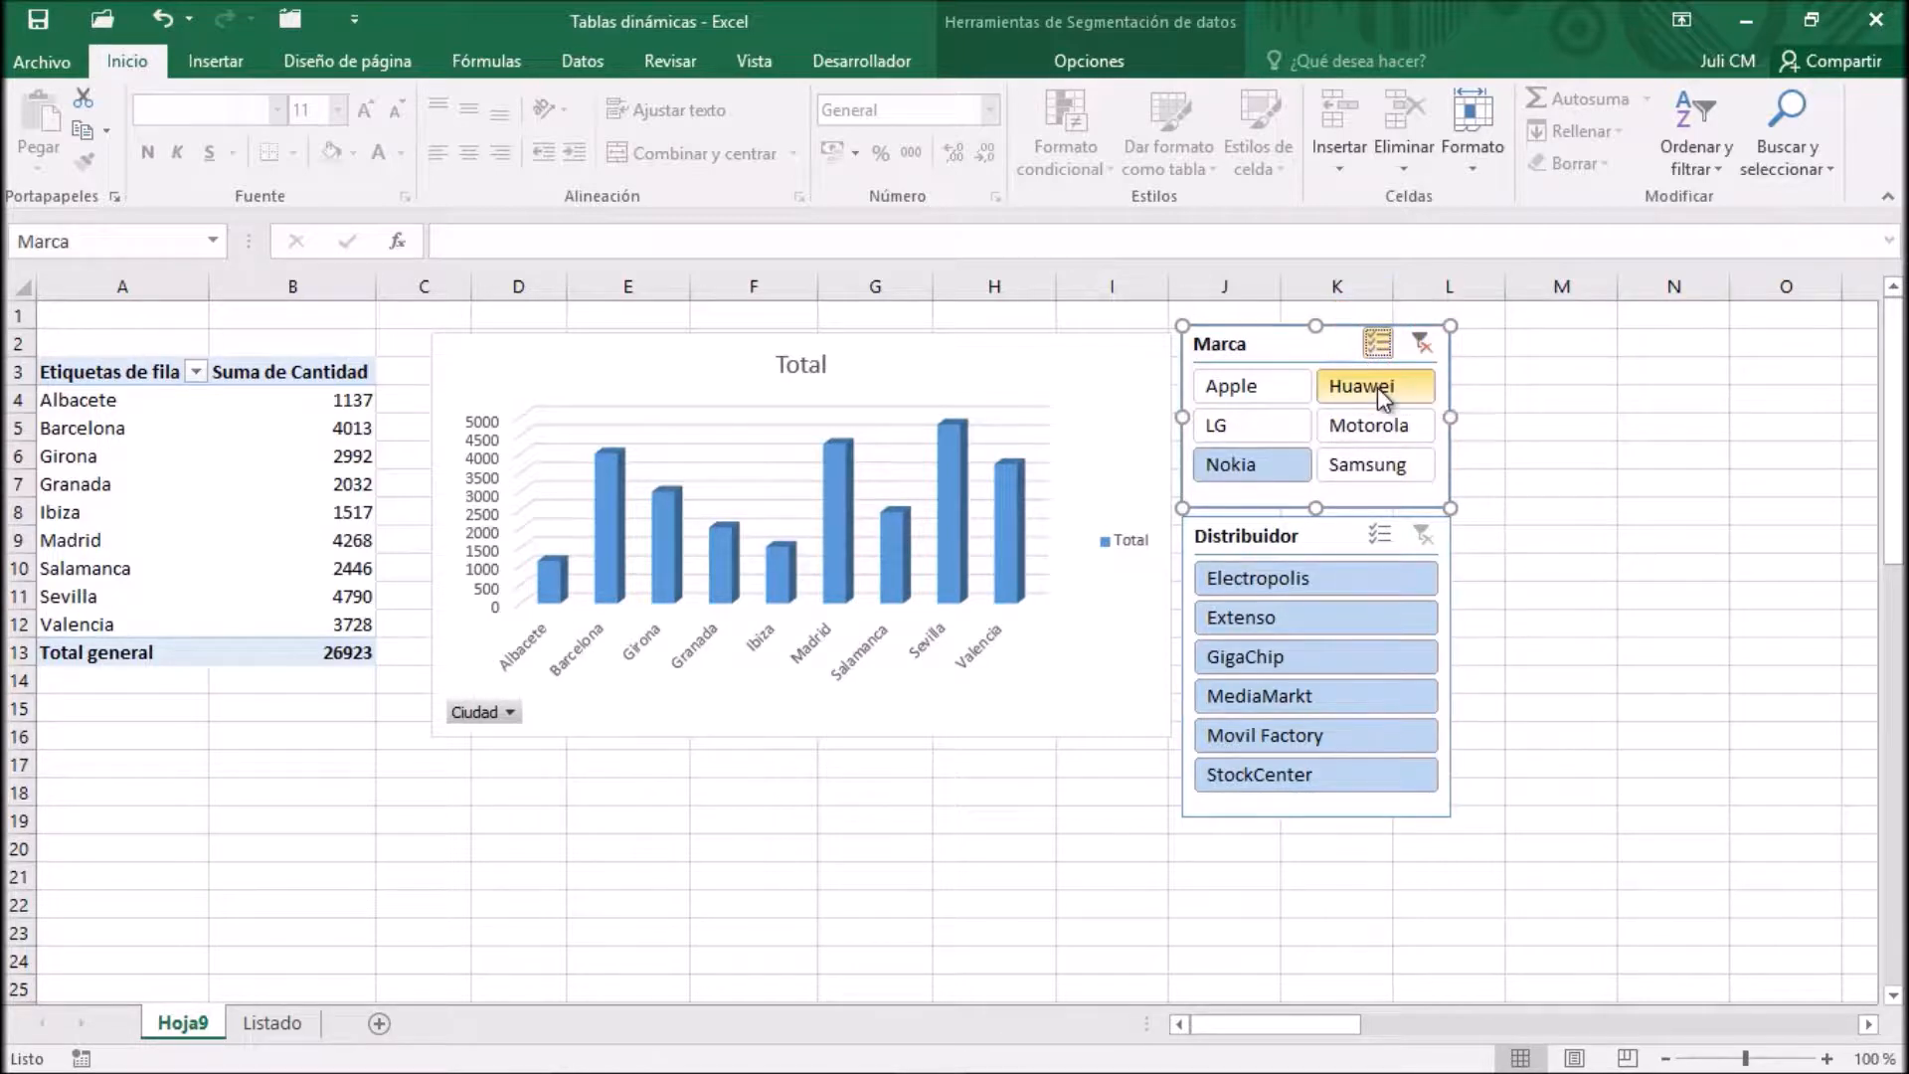
click(1376, 385)
click(1382, 430)
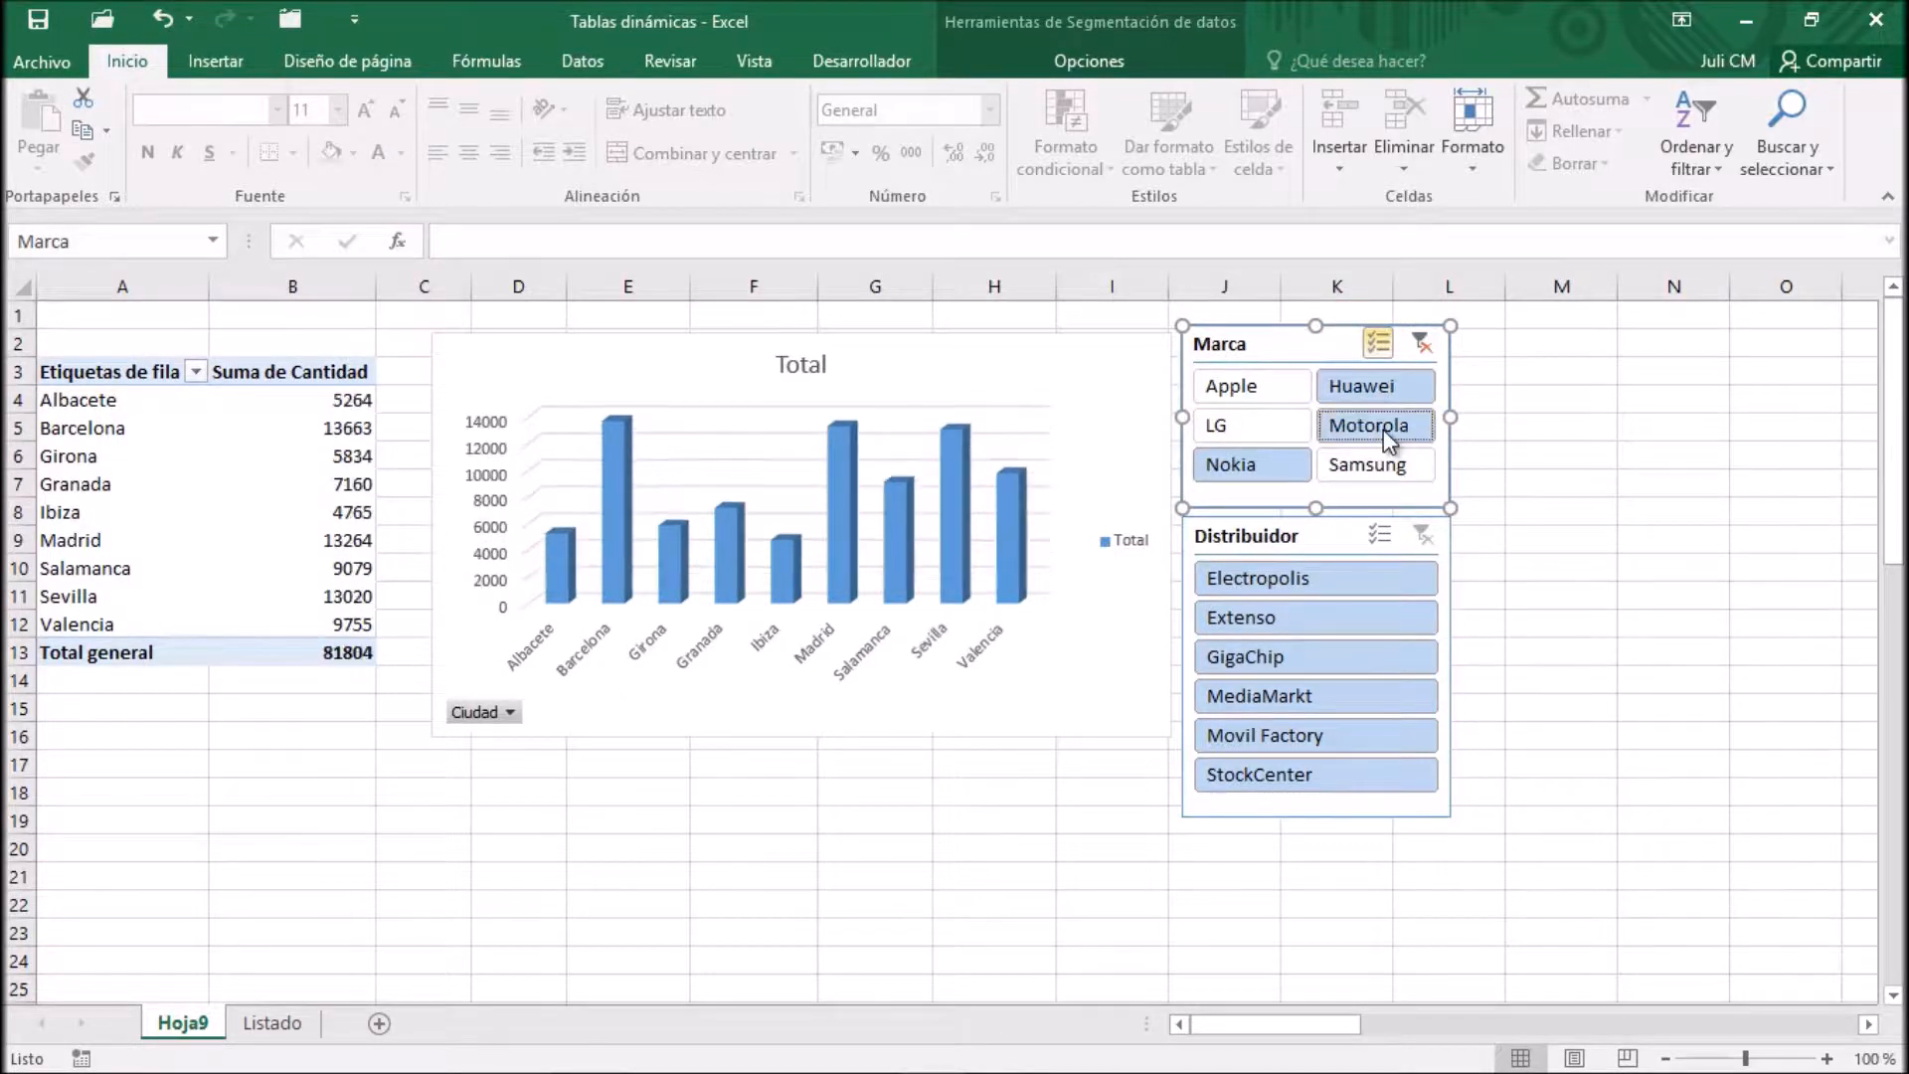
Filter the PivotChart by Electropolis, GigaChip and Movil Factory with multiple selection in the Distribuidor slicer
click(1315, 583)
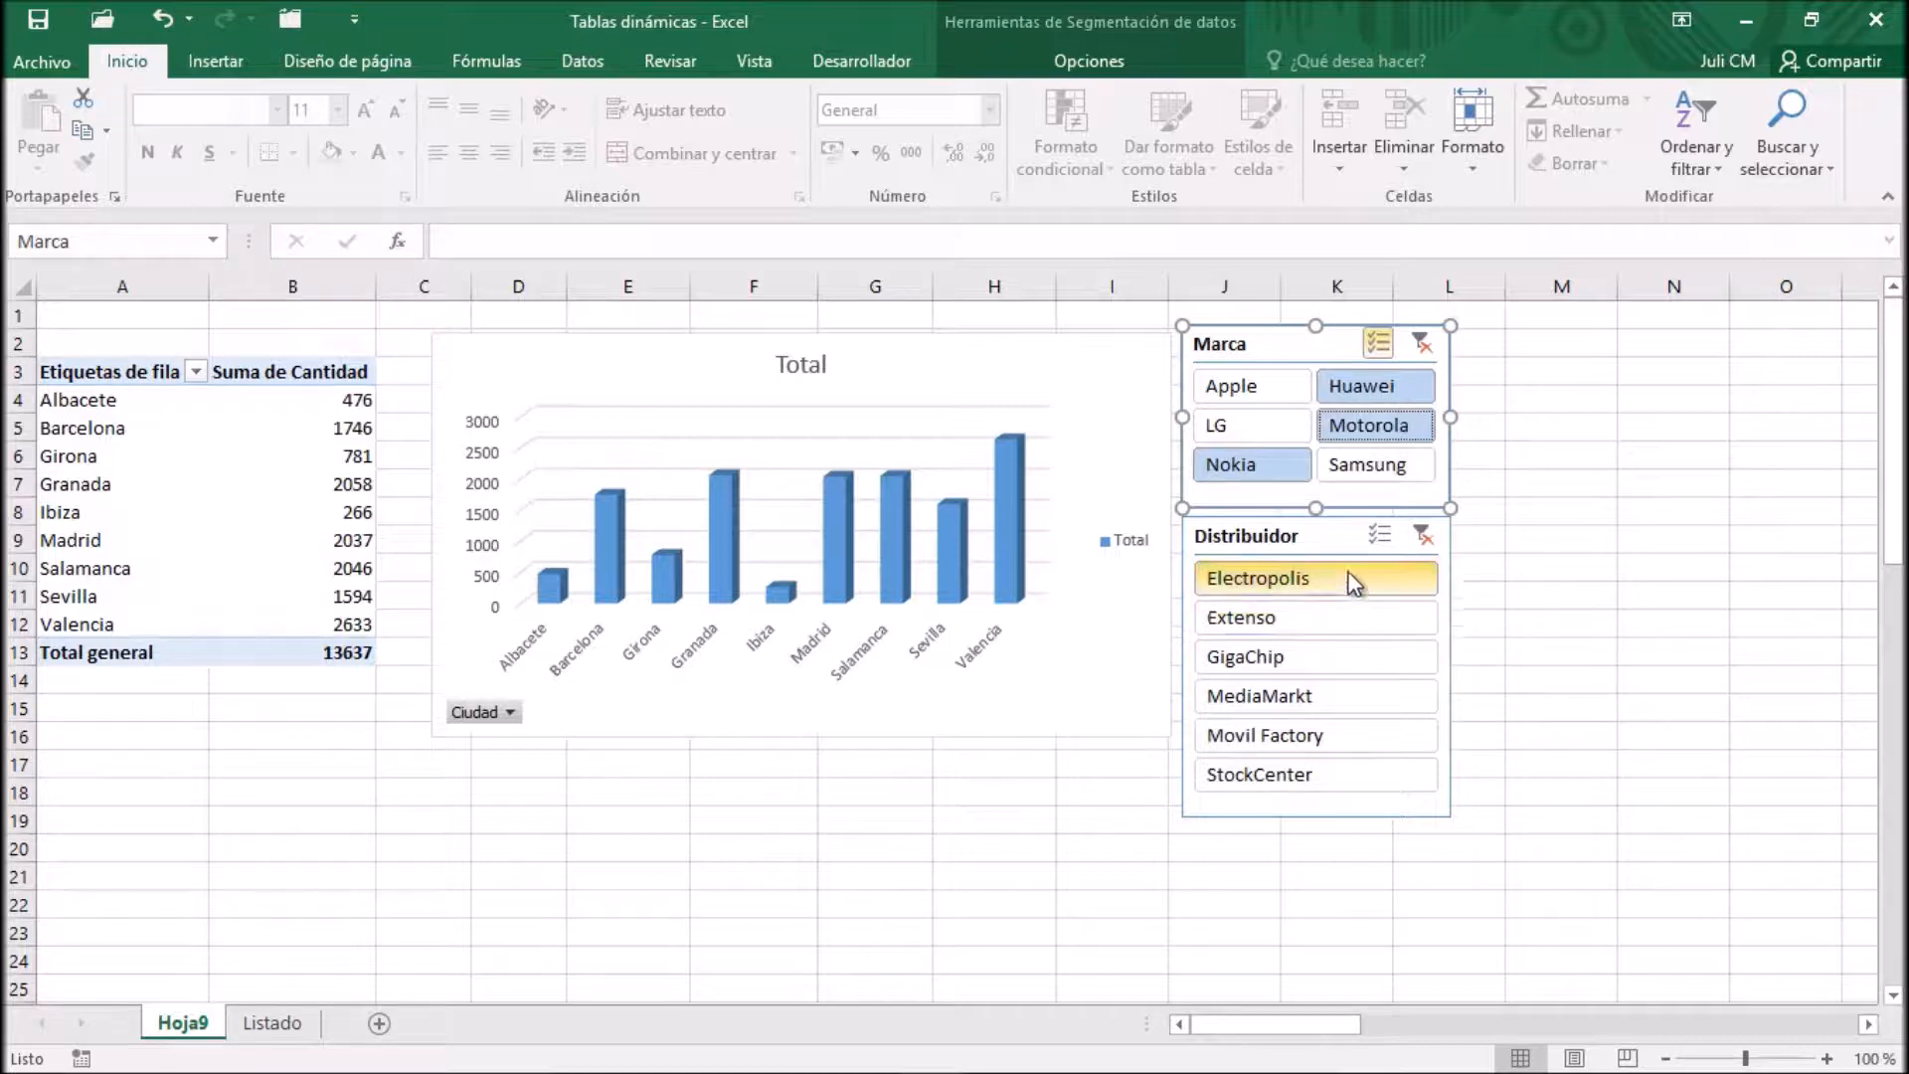
click(1382, 543)
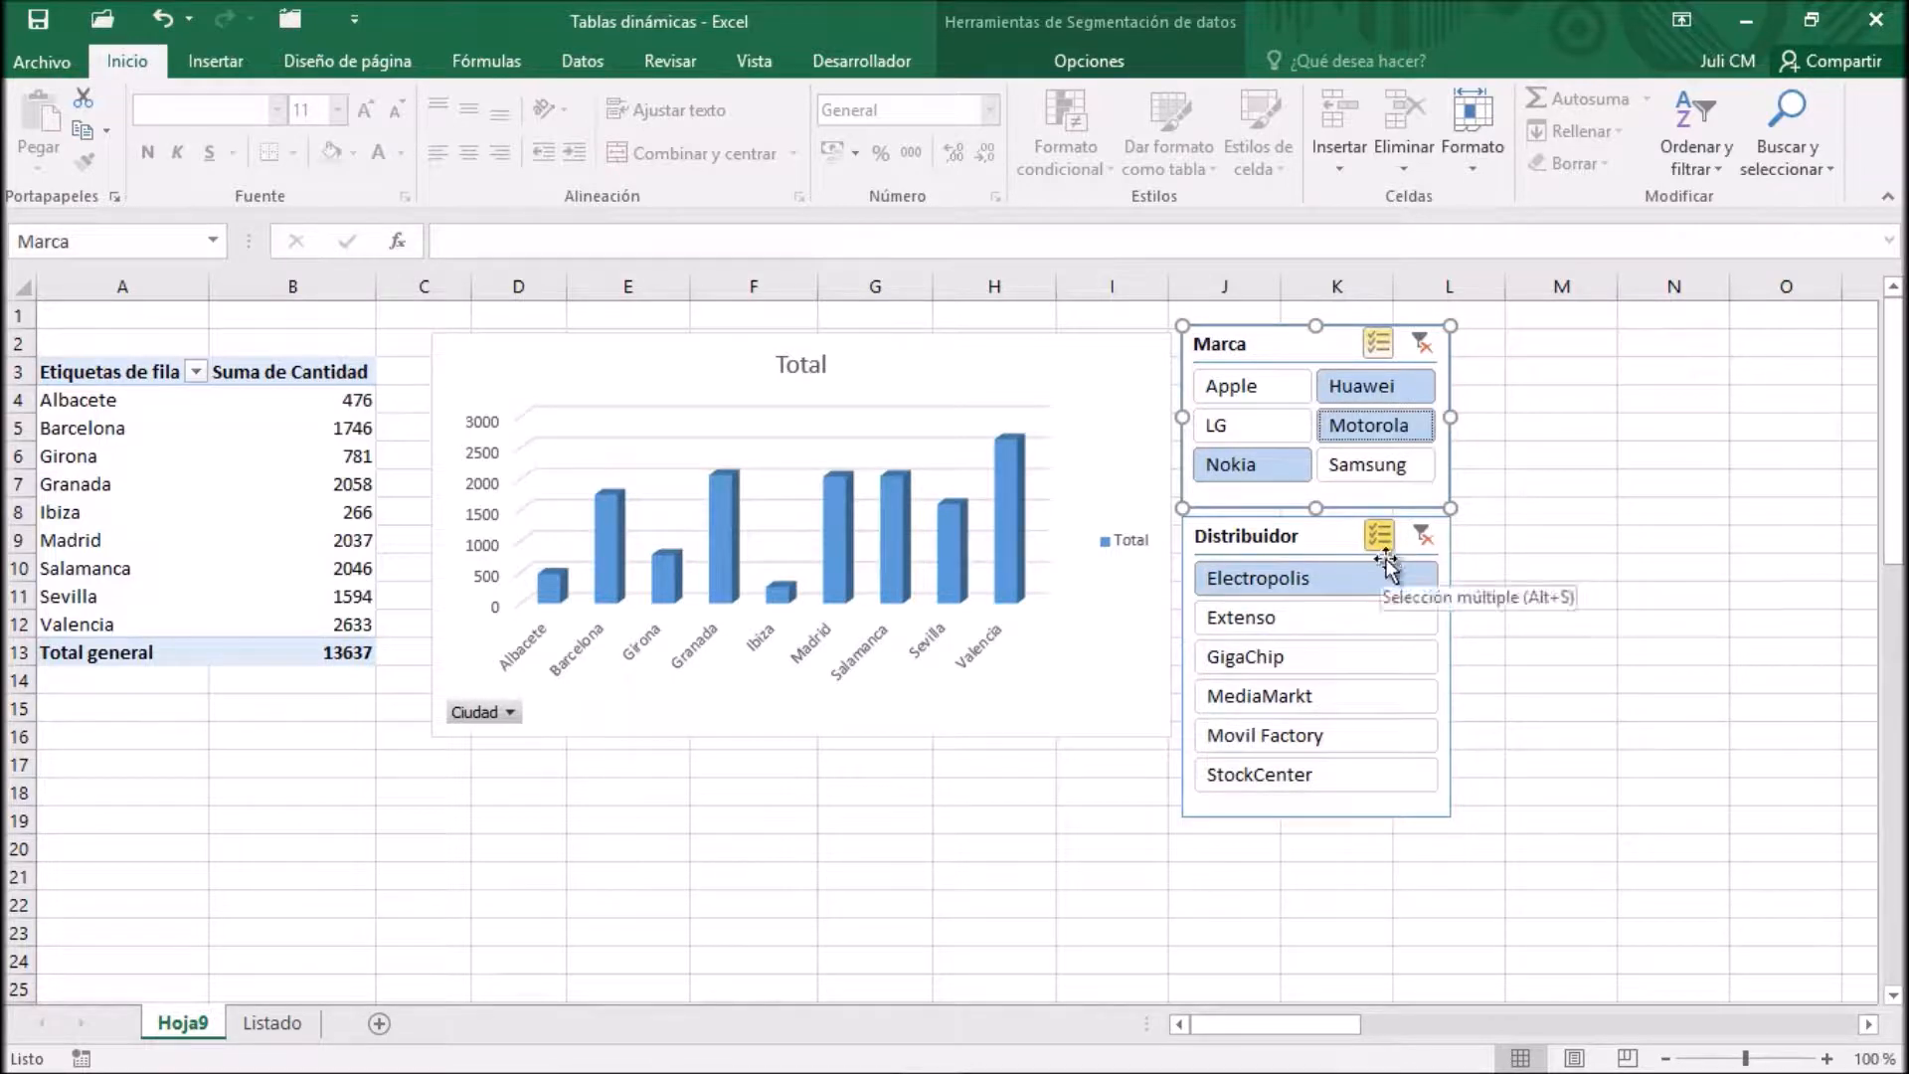
click(1381, 652)
click(1369, 732)
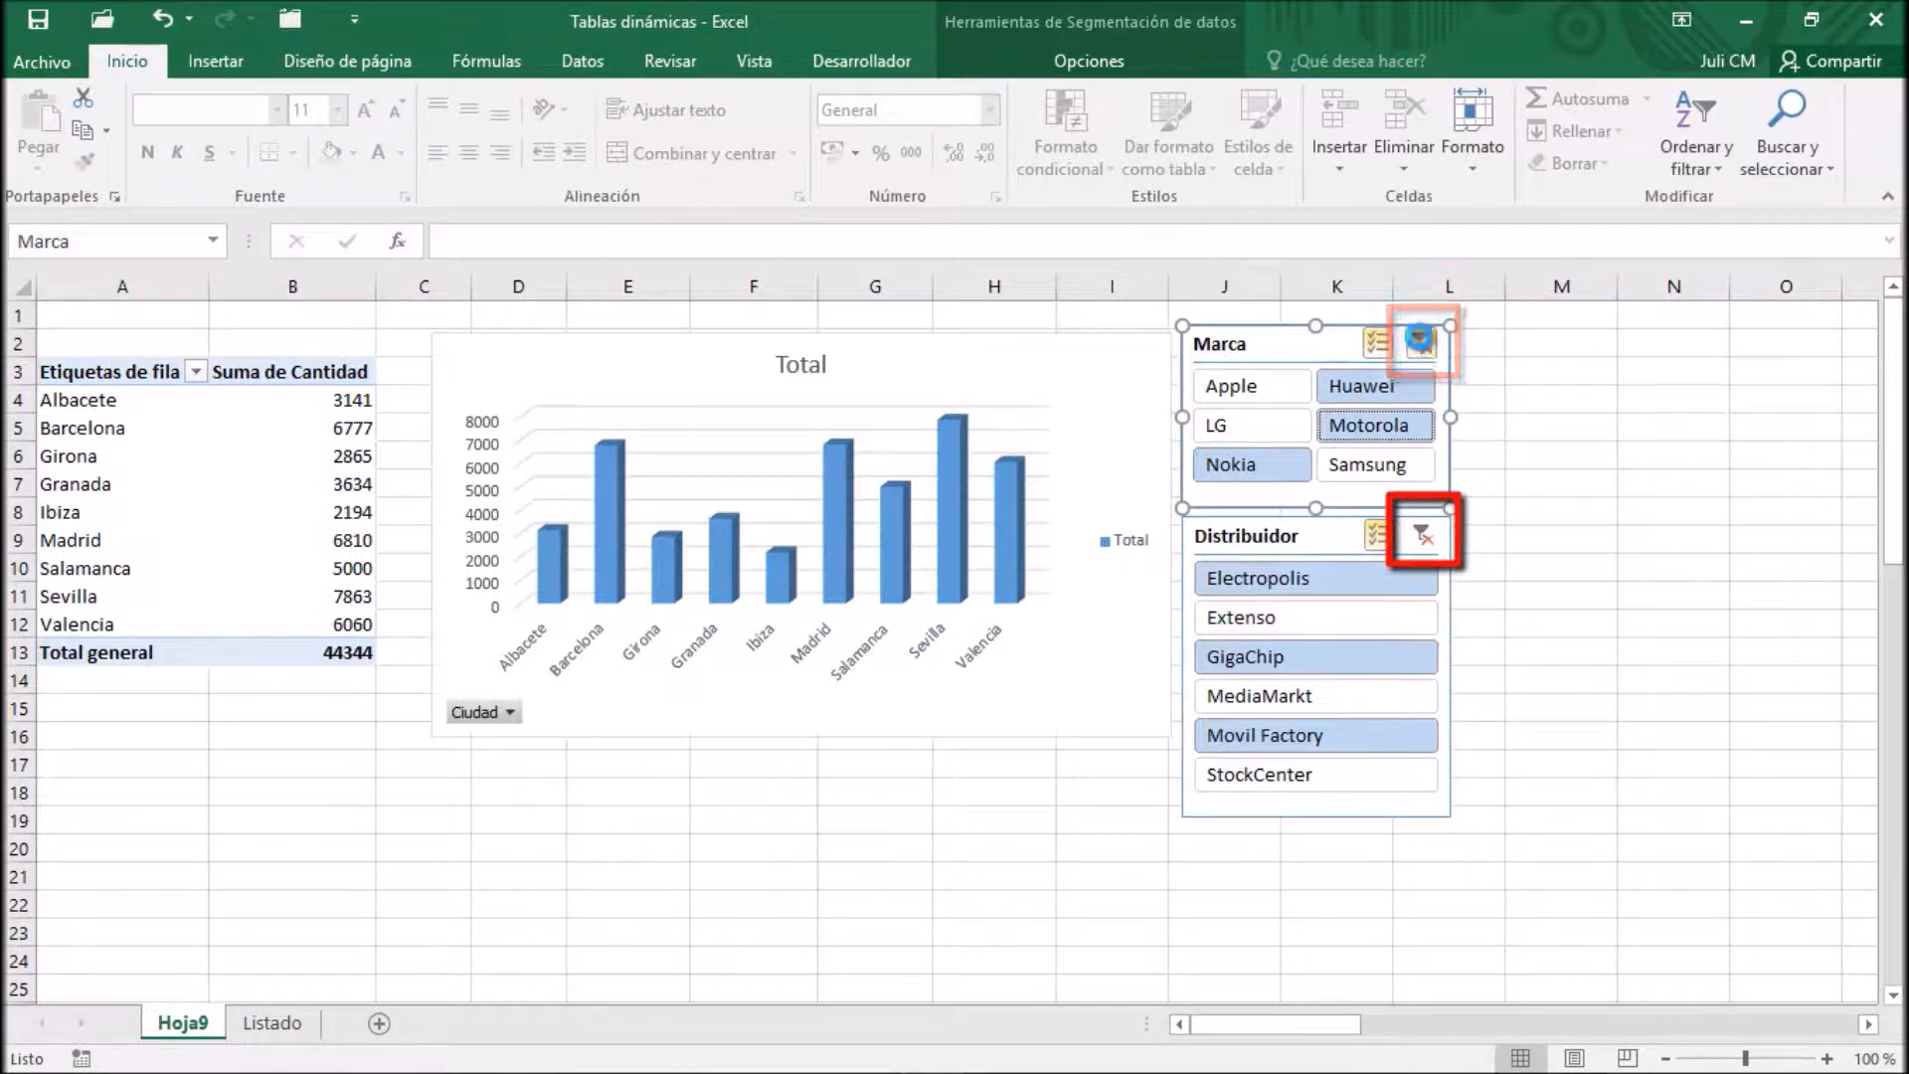
Clear the filters of both the Marca and Distribuidor slicers
click(1421, 343)
click(1422, 538)
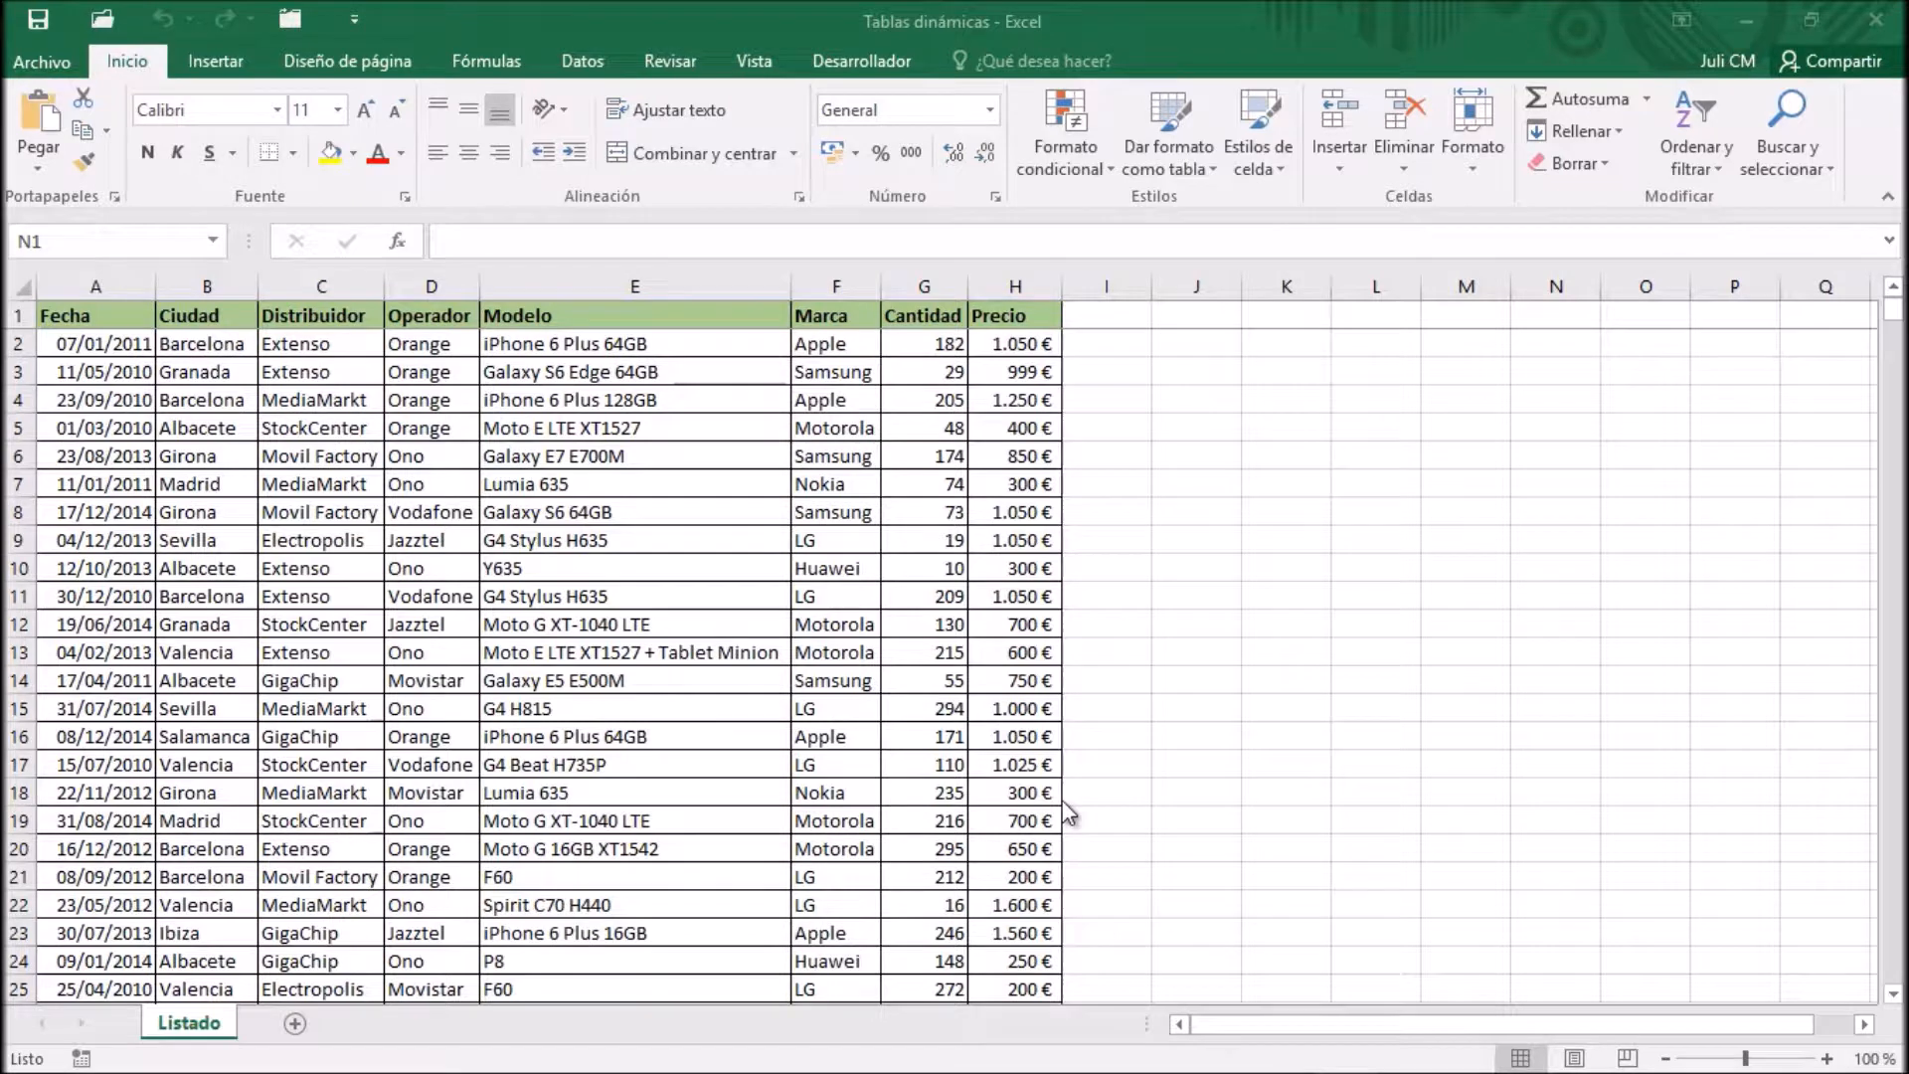
Create a pivot table on a new worksheet from Listado!$A$1:$H$1500, with Operador as rows and Cantidad as values
click(118, 342)
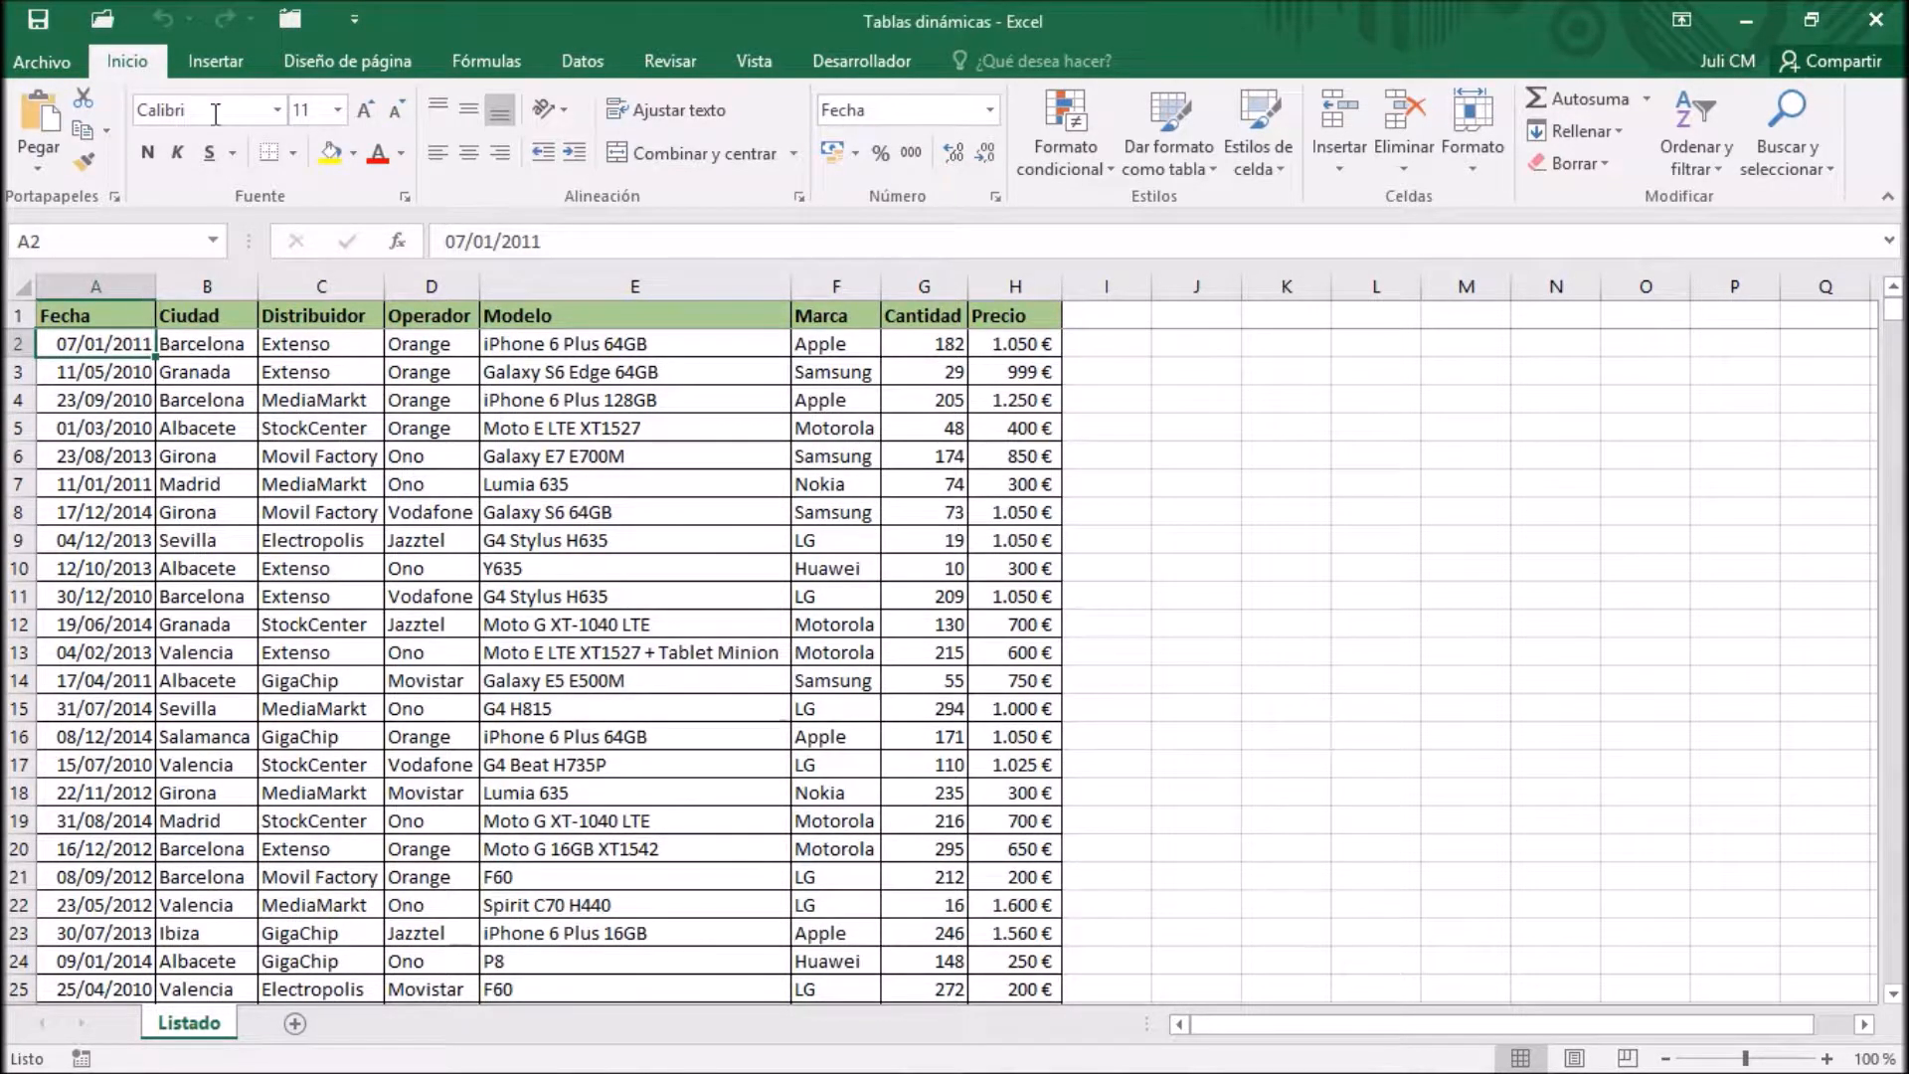
click(224, 63)
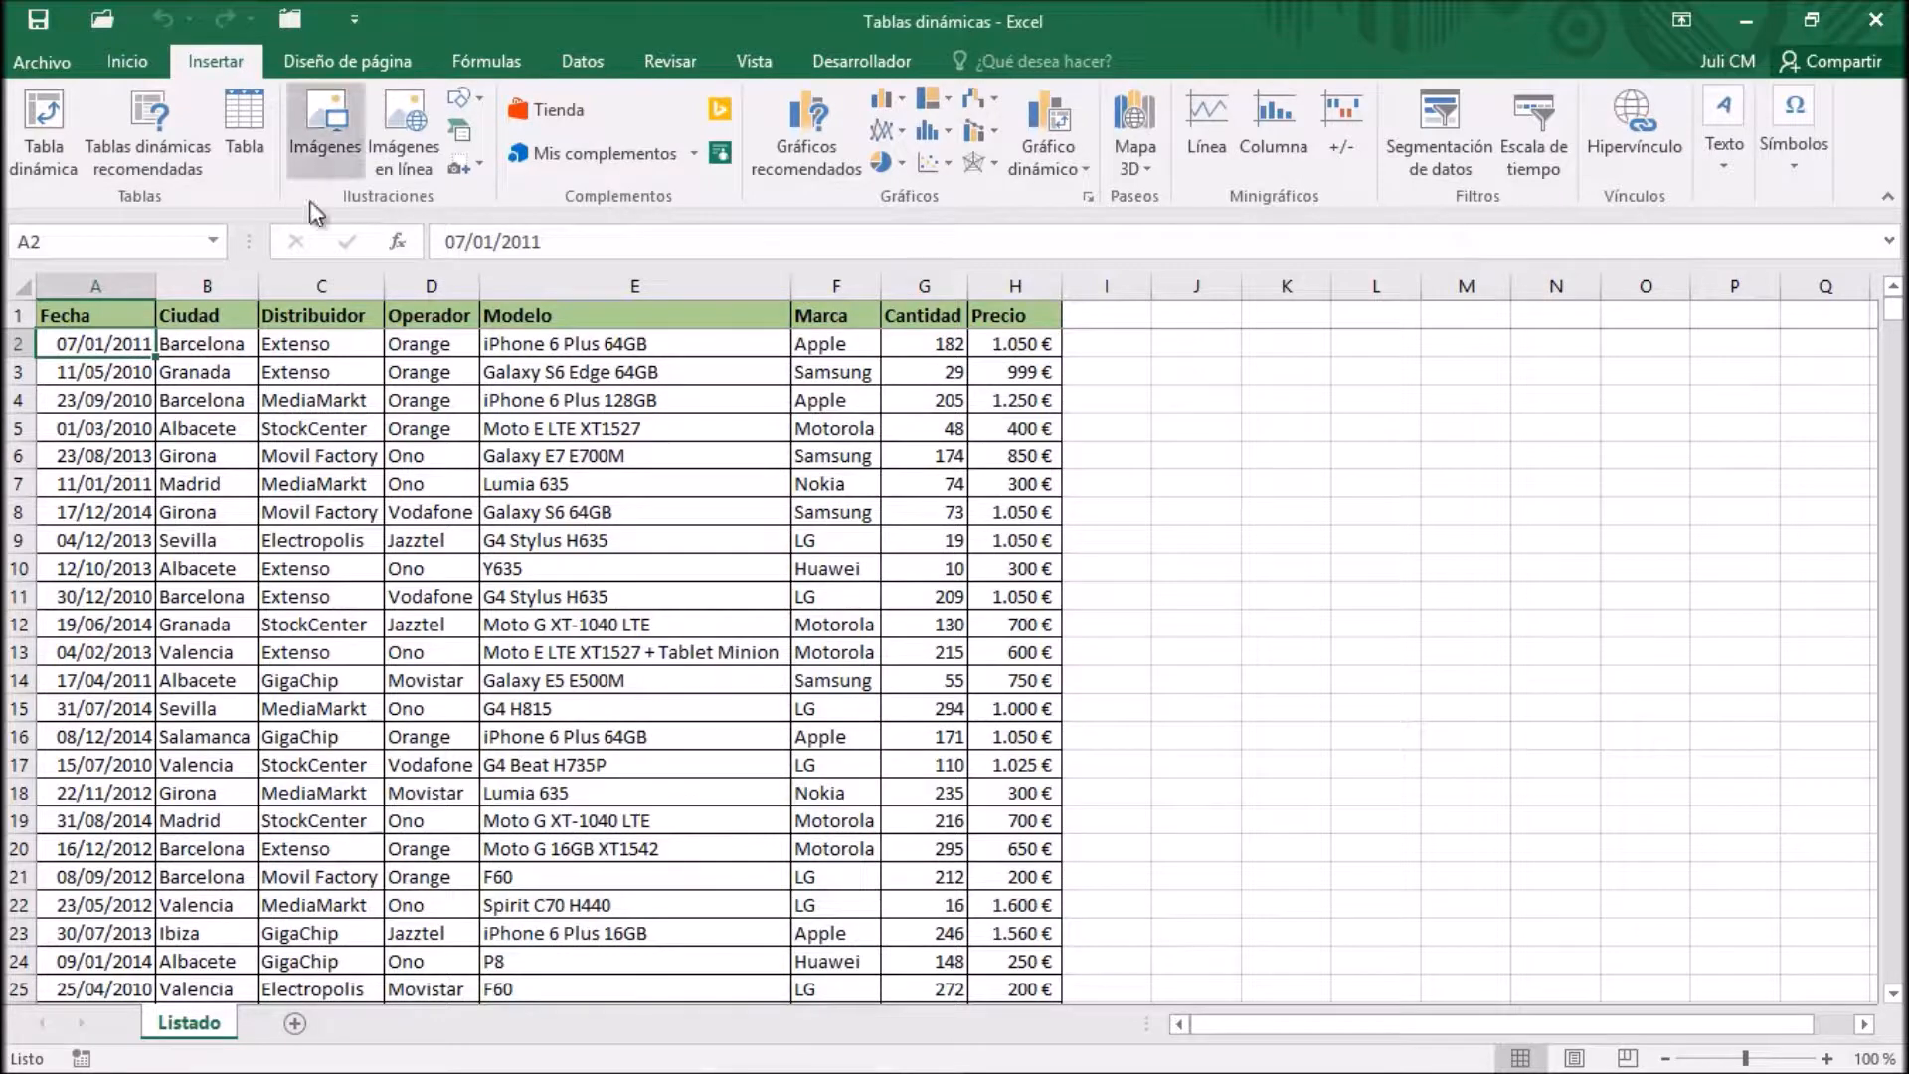
click(68, 133)
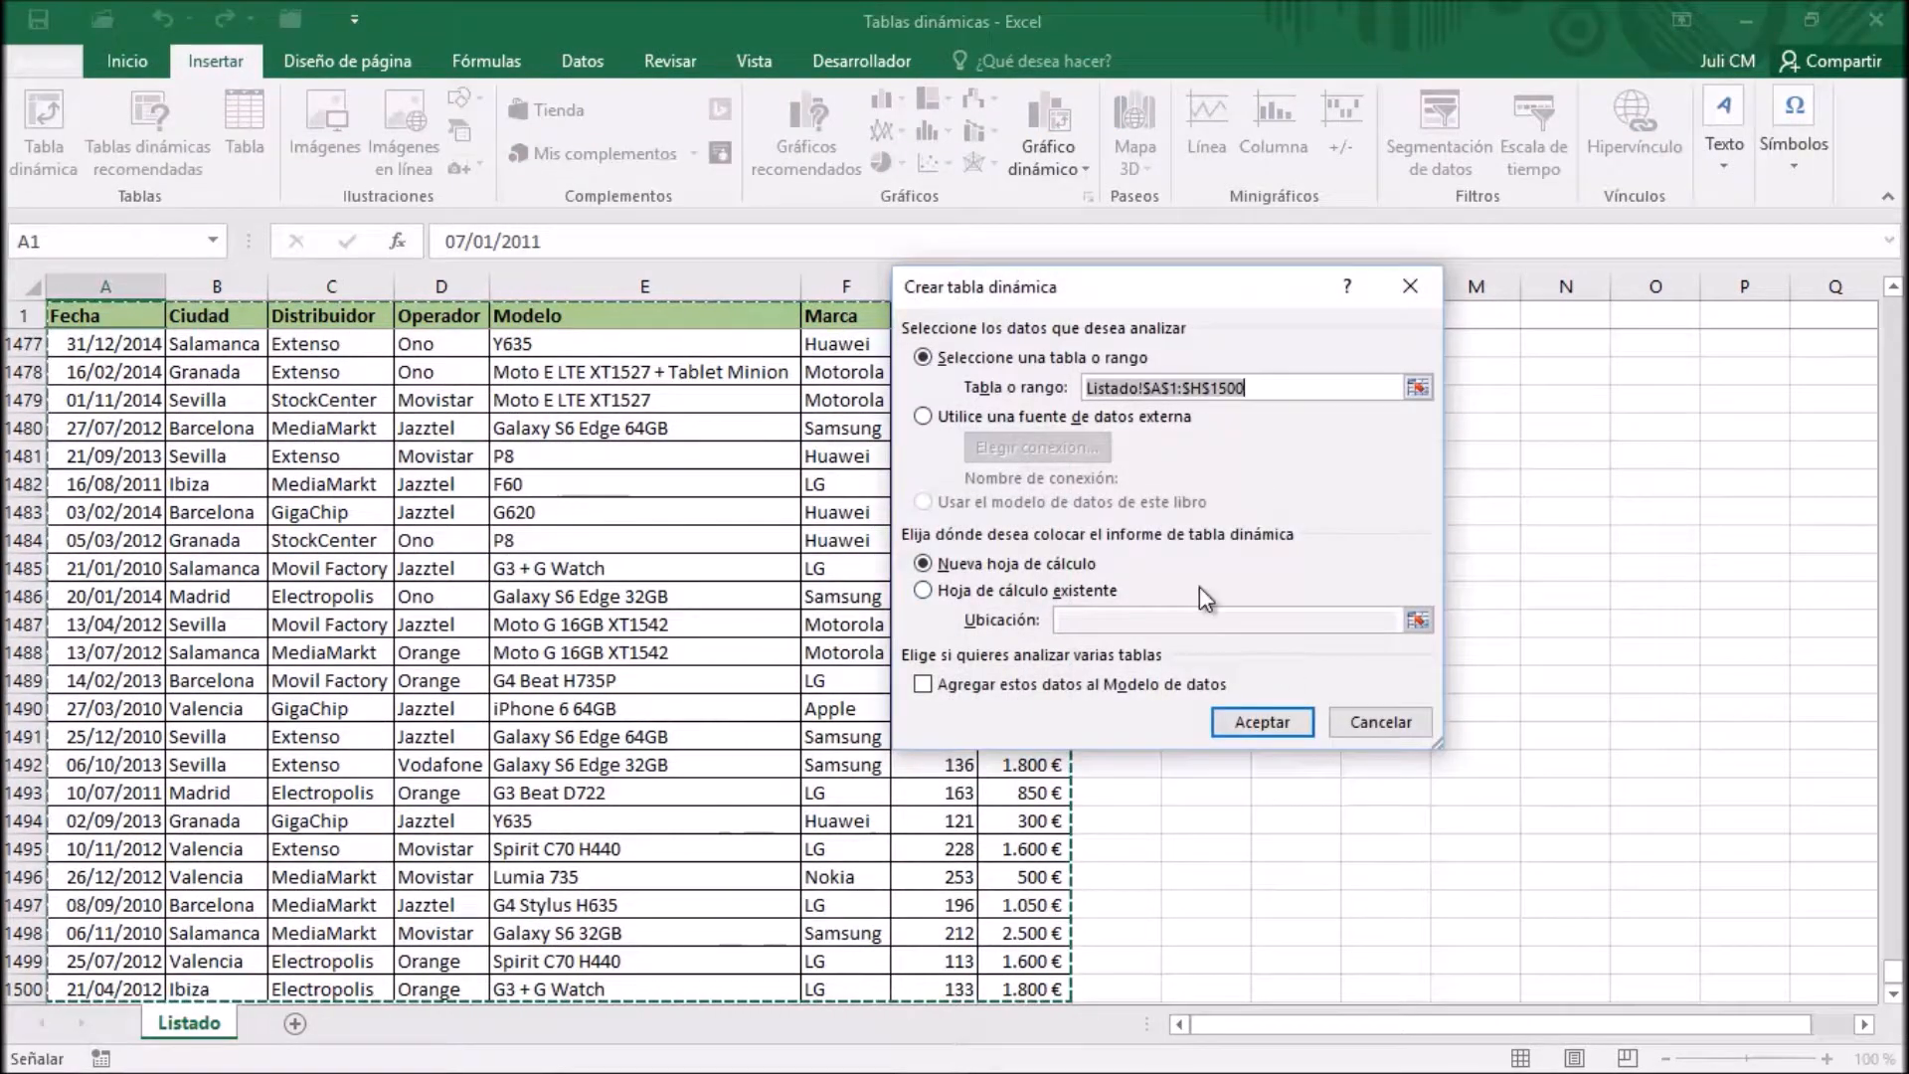
click(1261, 722)
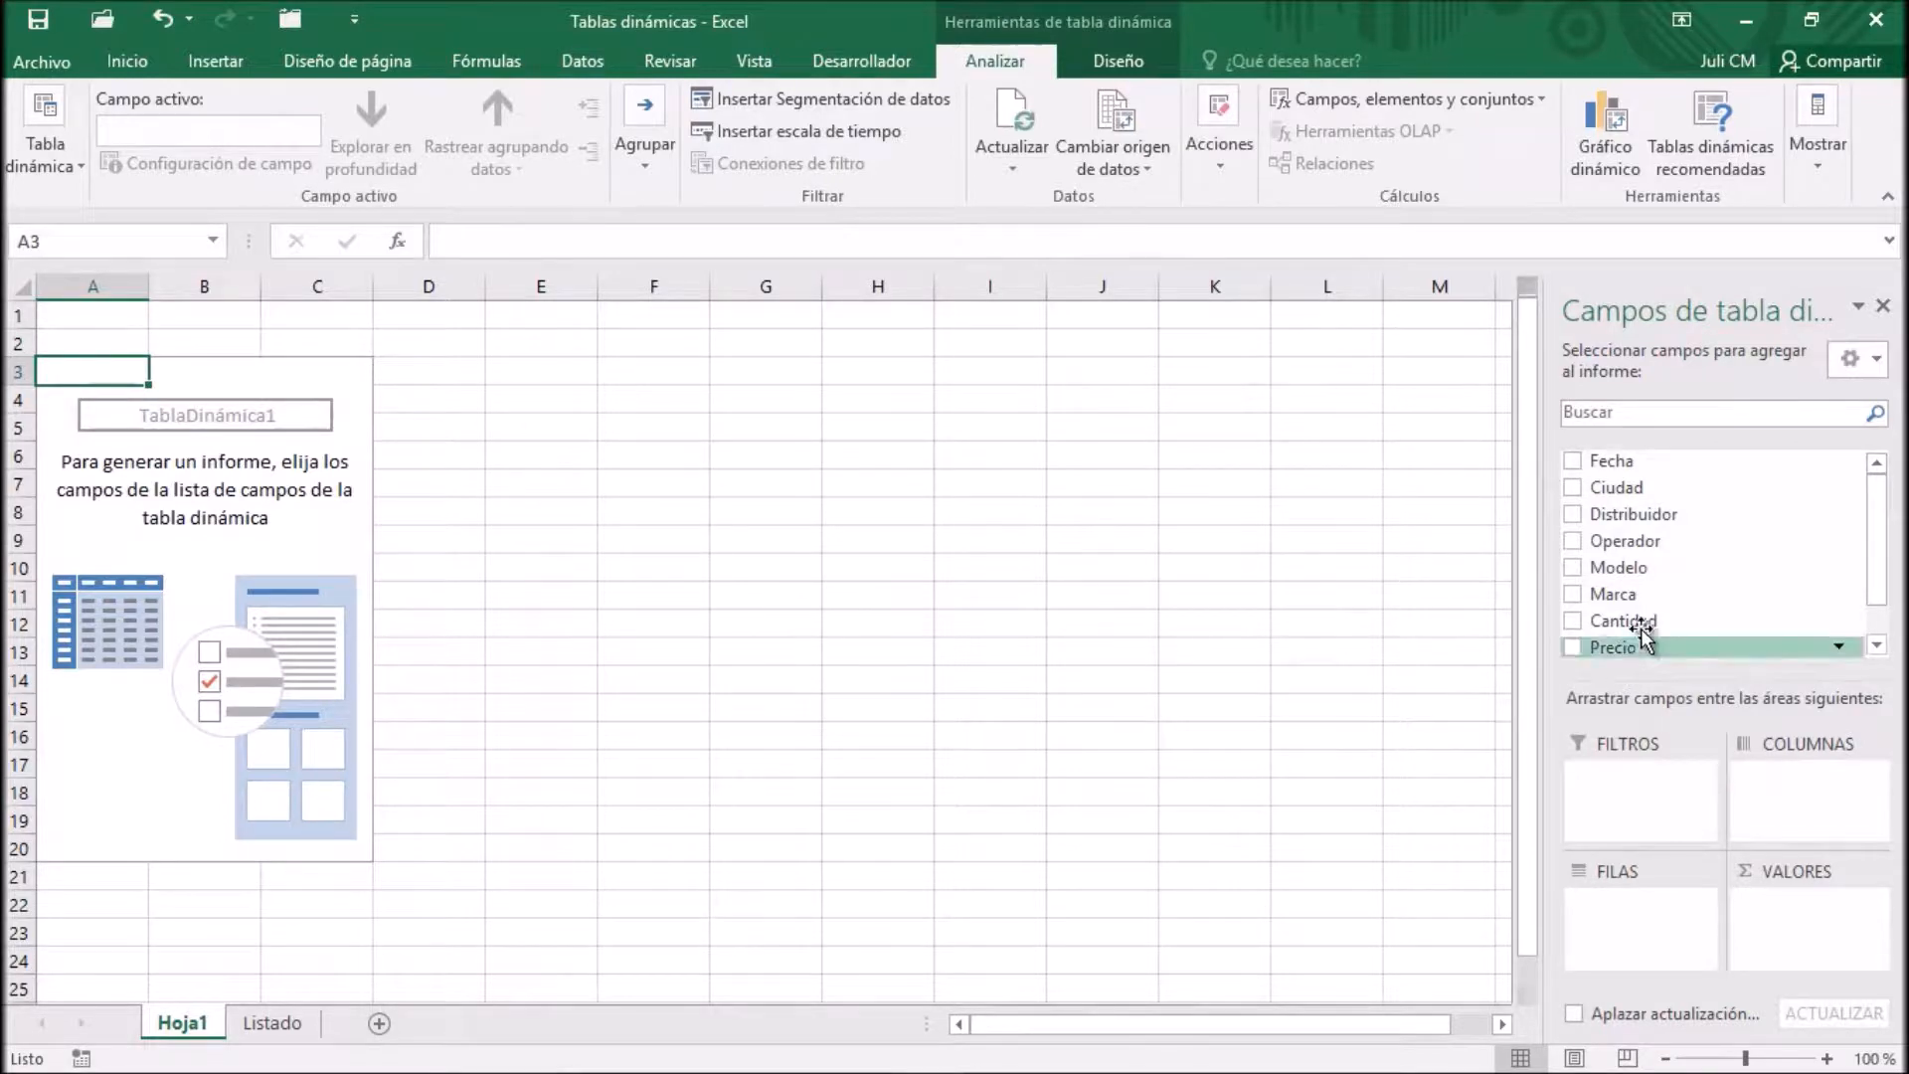
drag(1638, 541, 1642, 922)
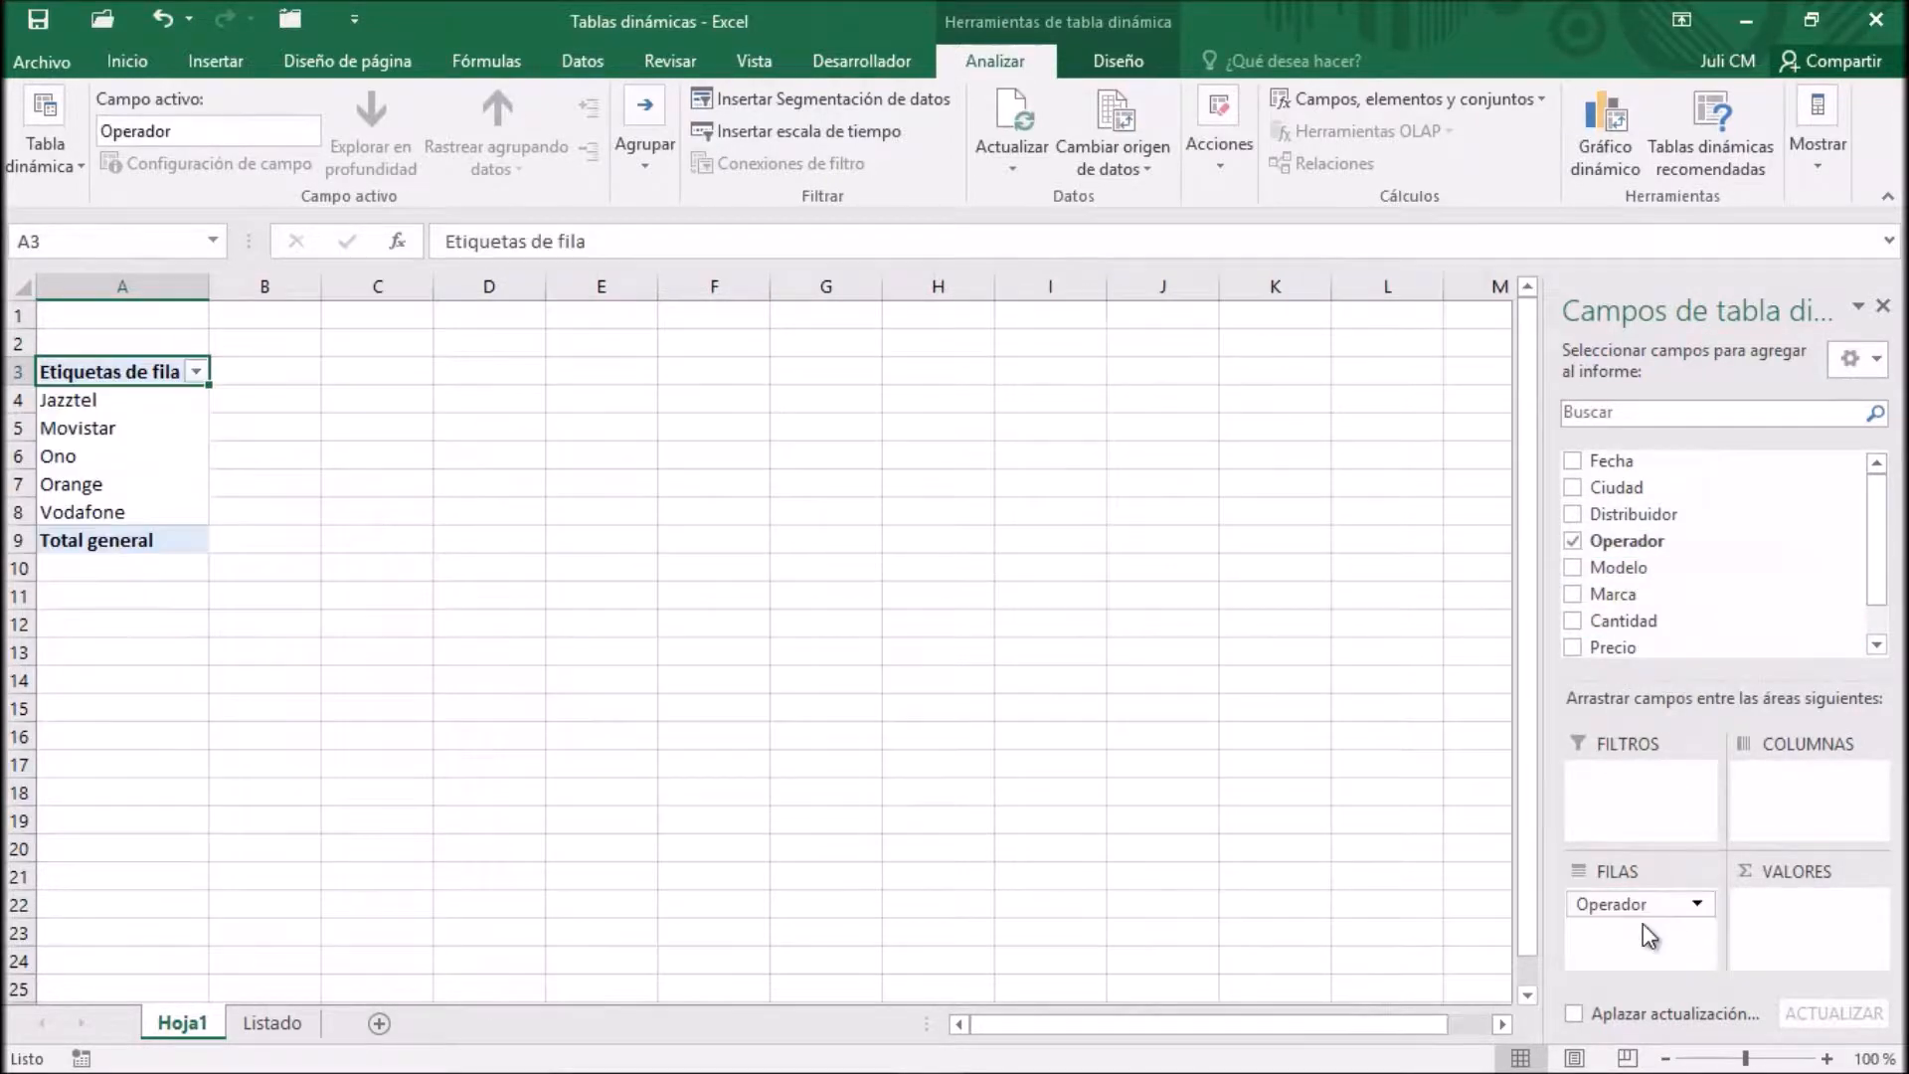
drag(1633, 623, 1805, 924)
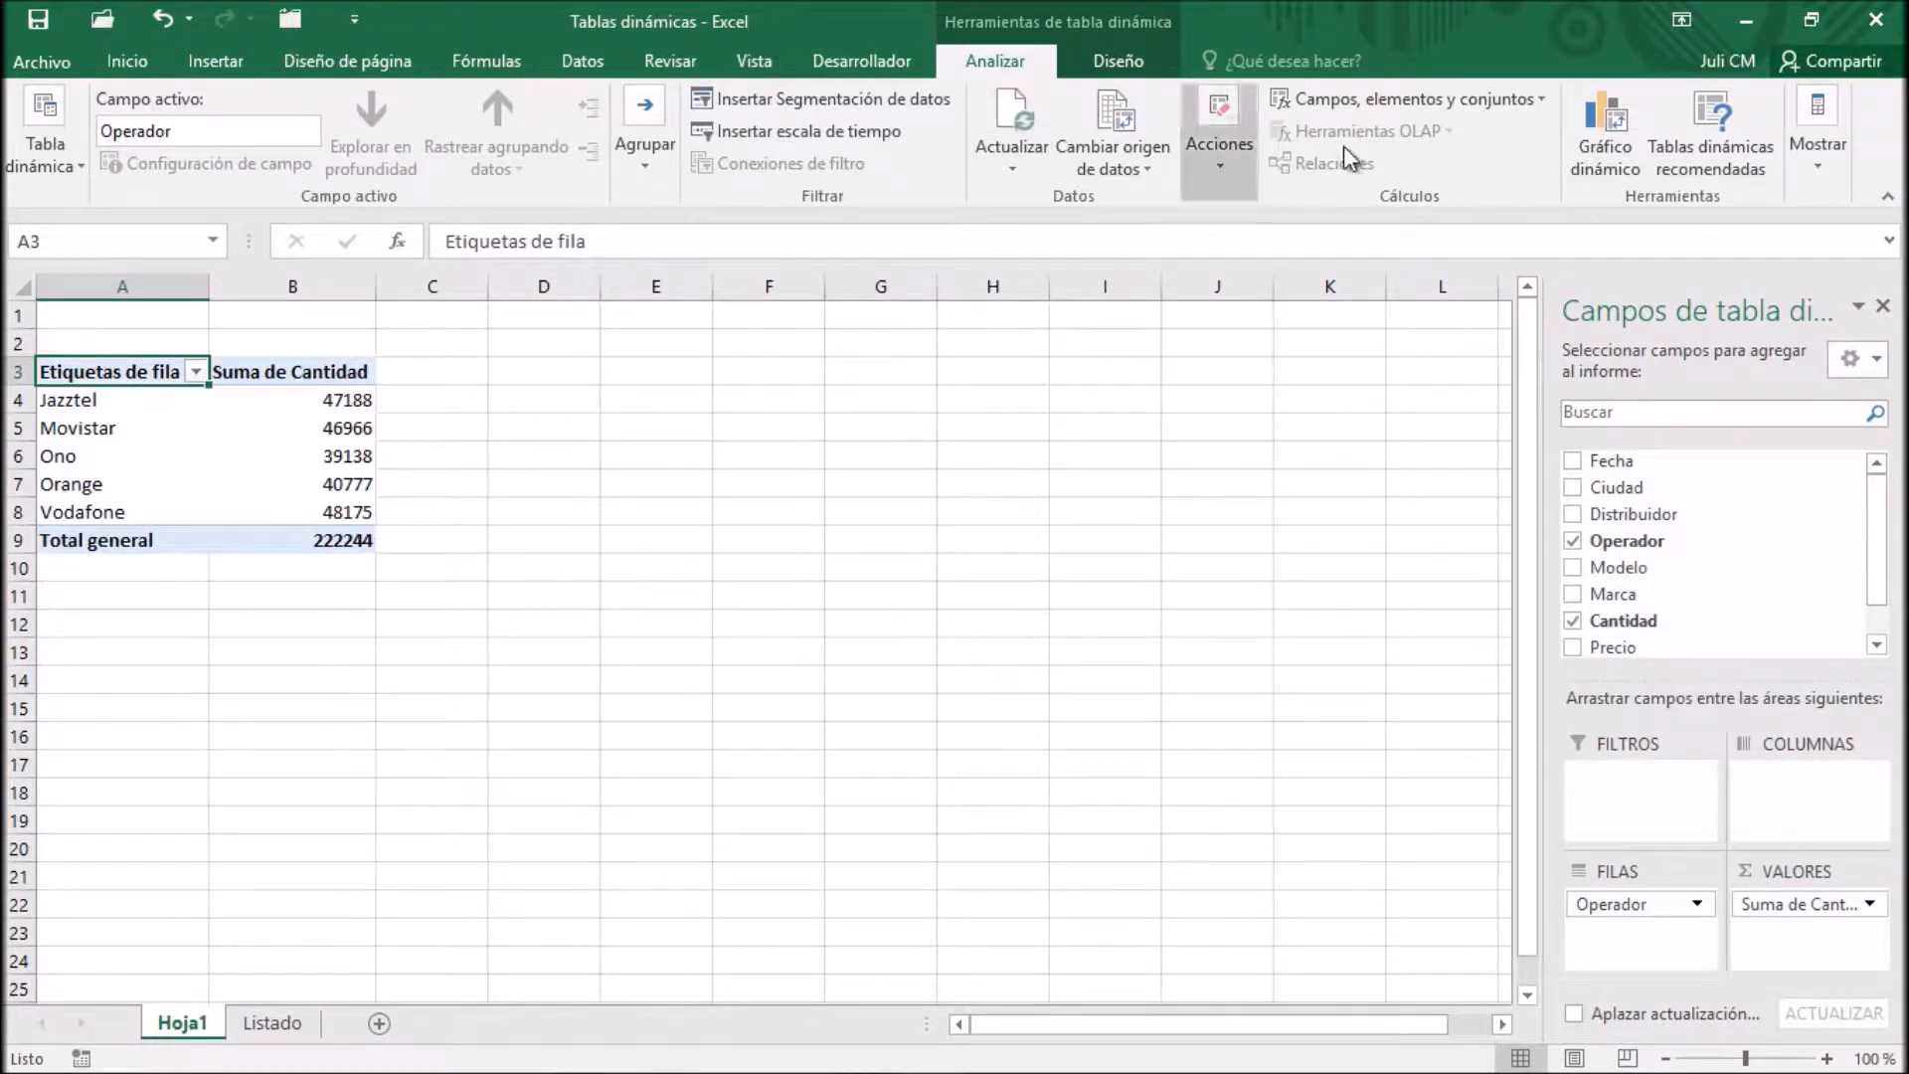
Insert a PivotChart of type Barra 3D apilada from the Operador pivot table
click(1619, 126)
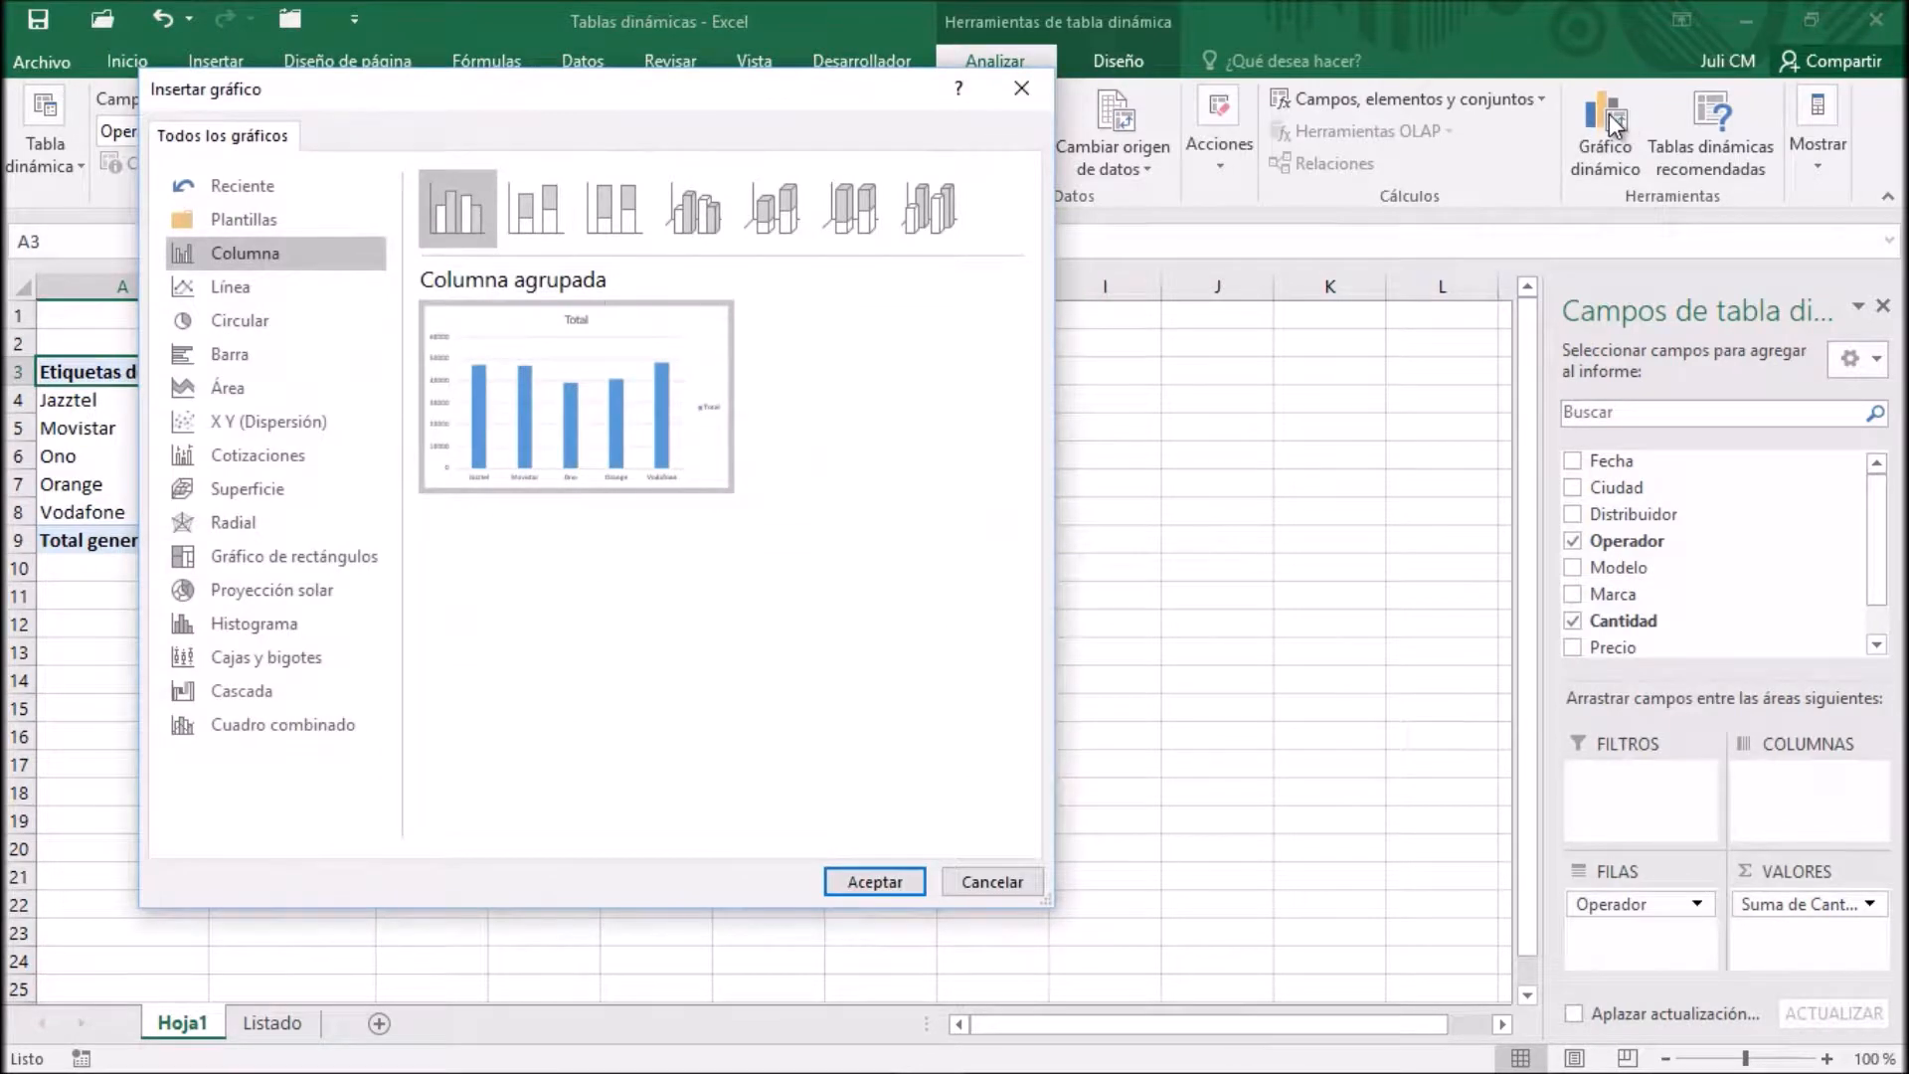
key(Return)
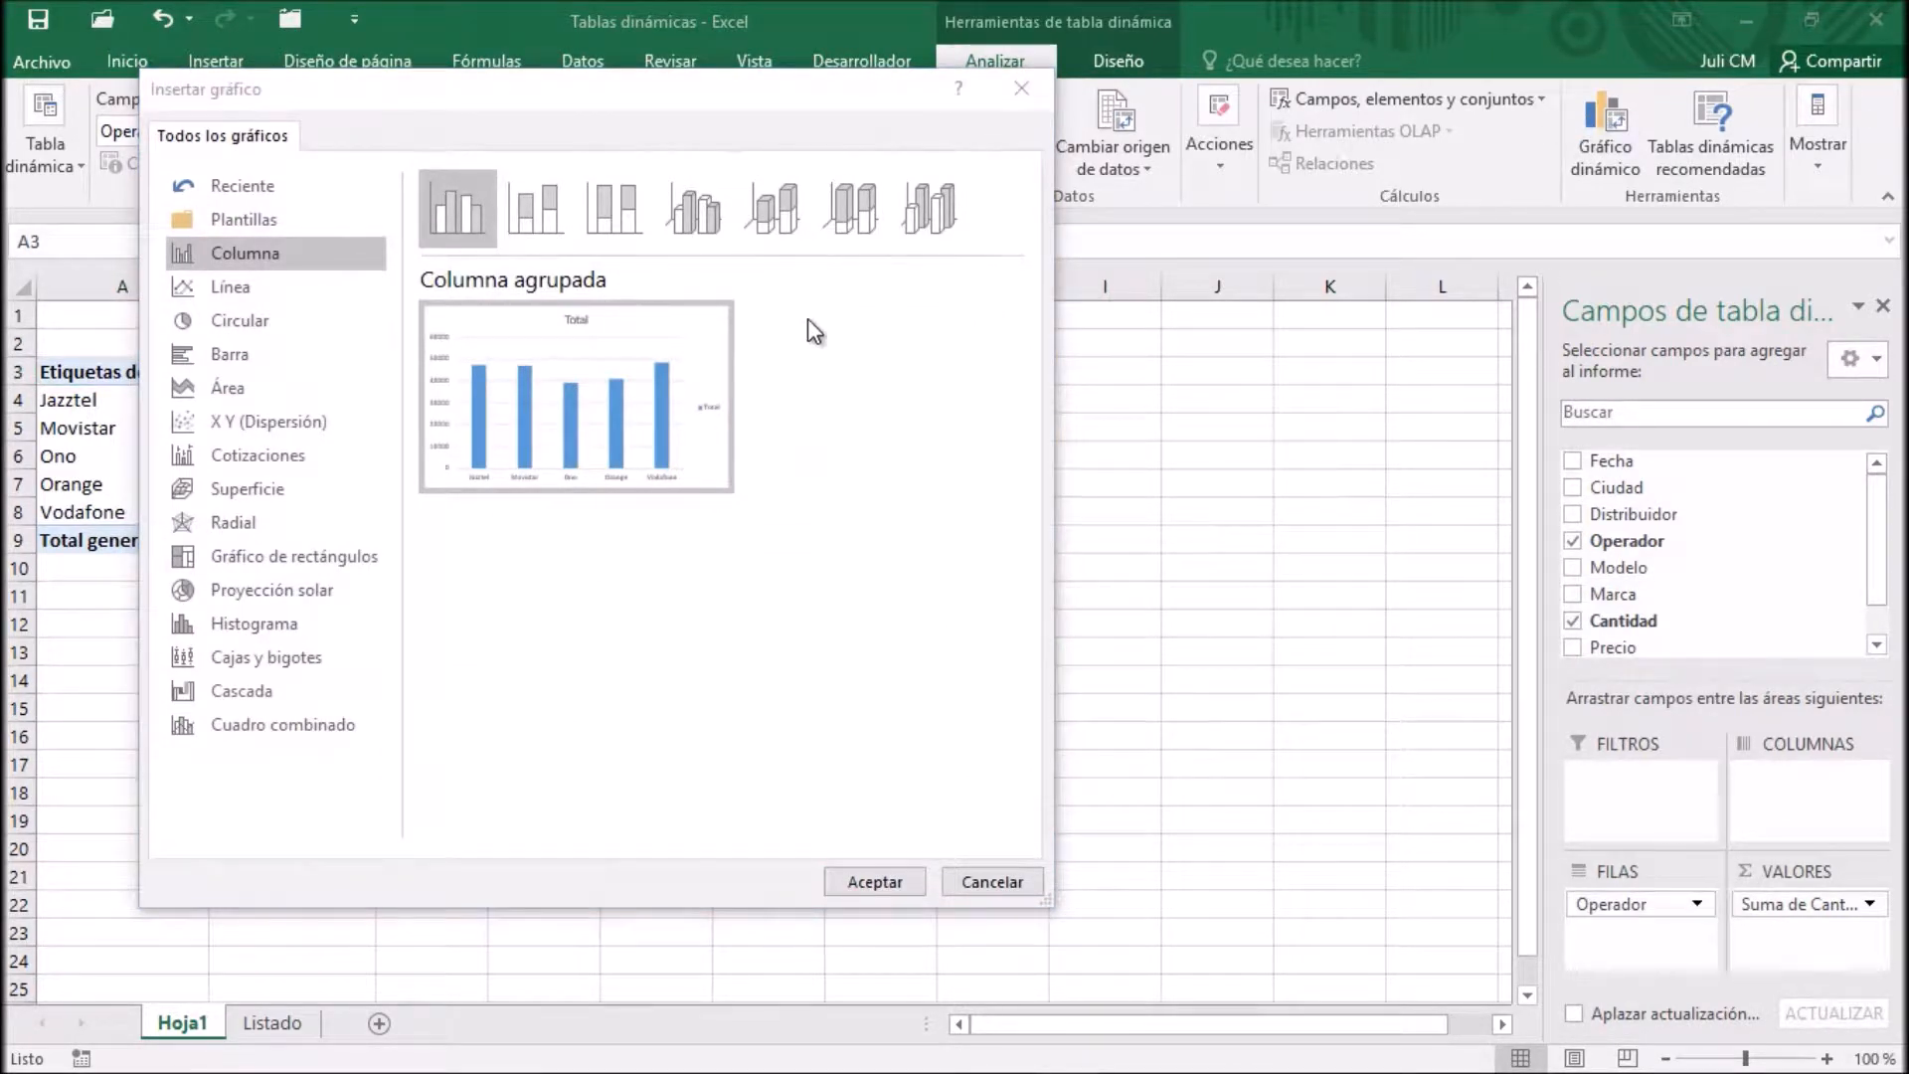
click(236, 358)
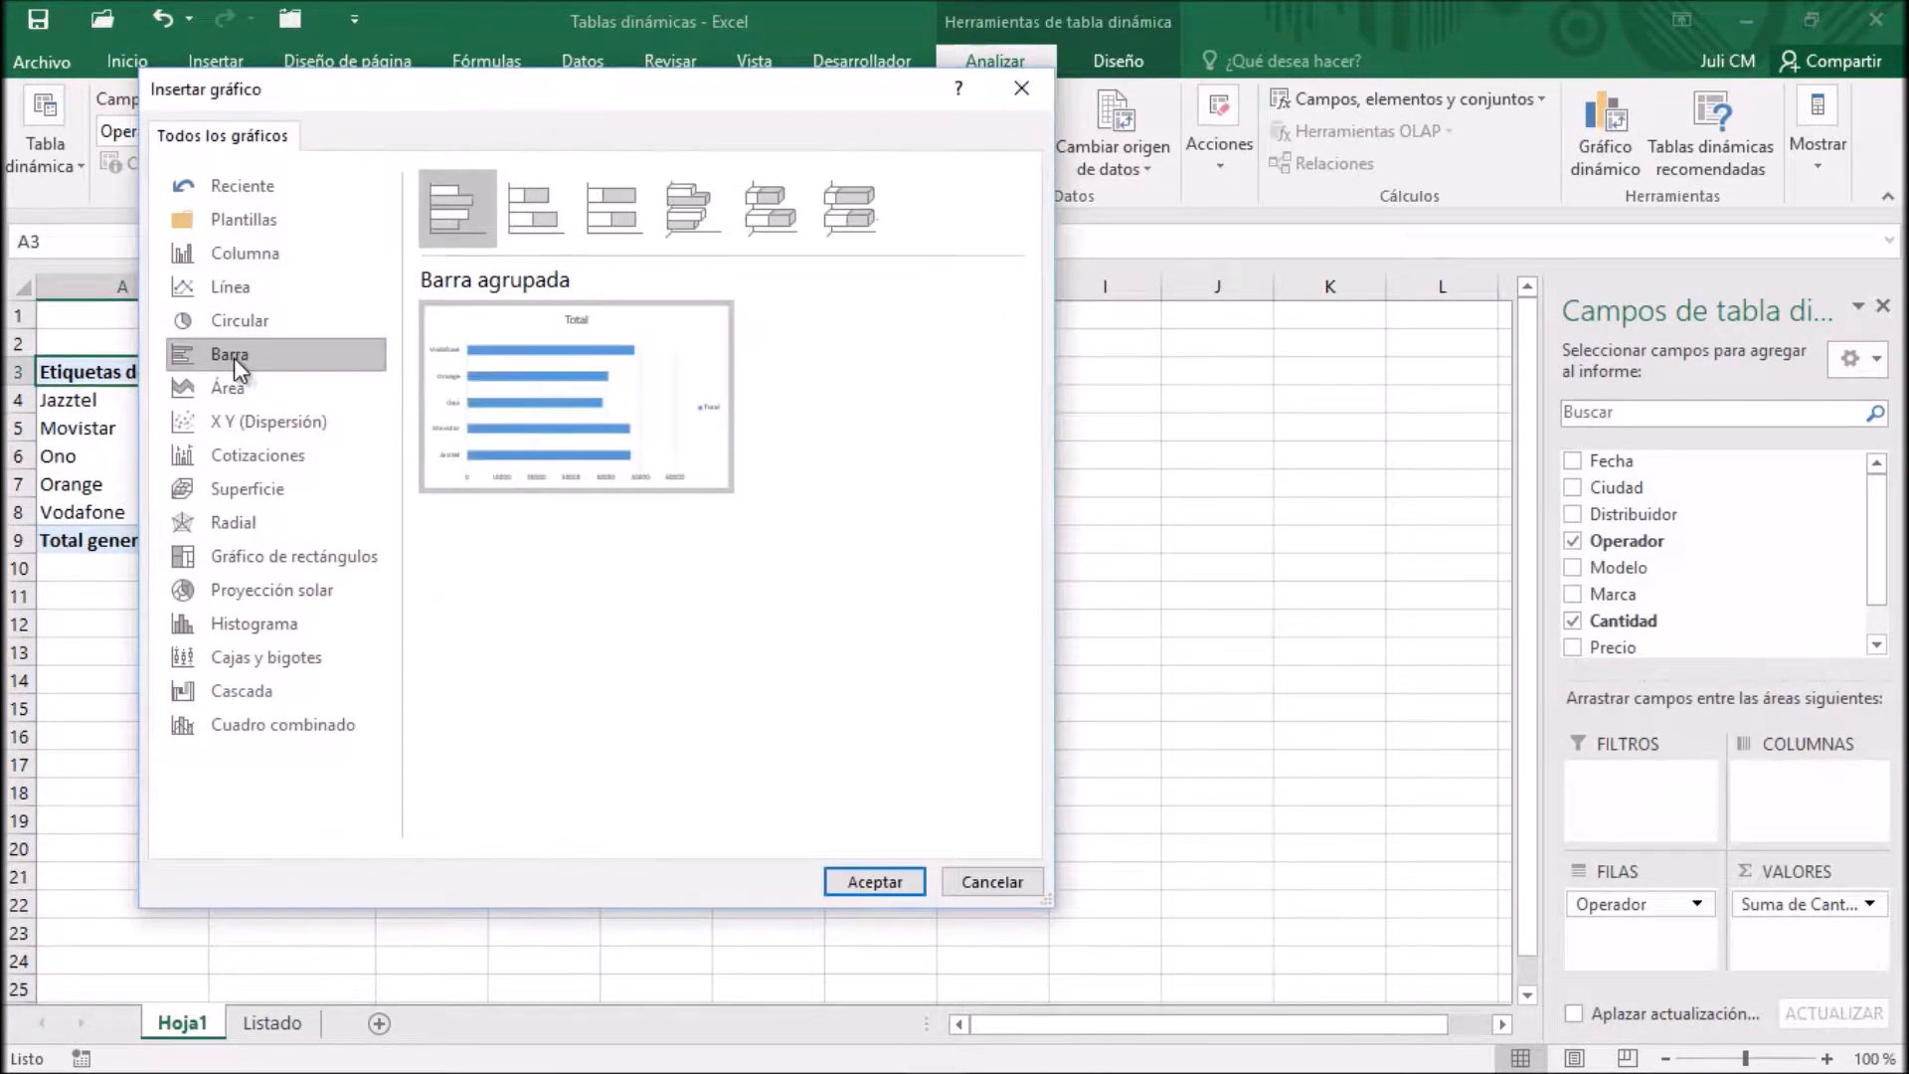
click(755, 201)
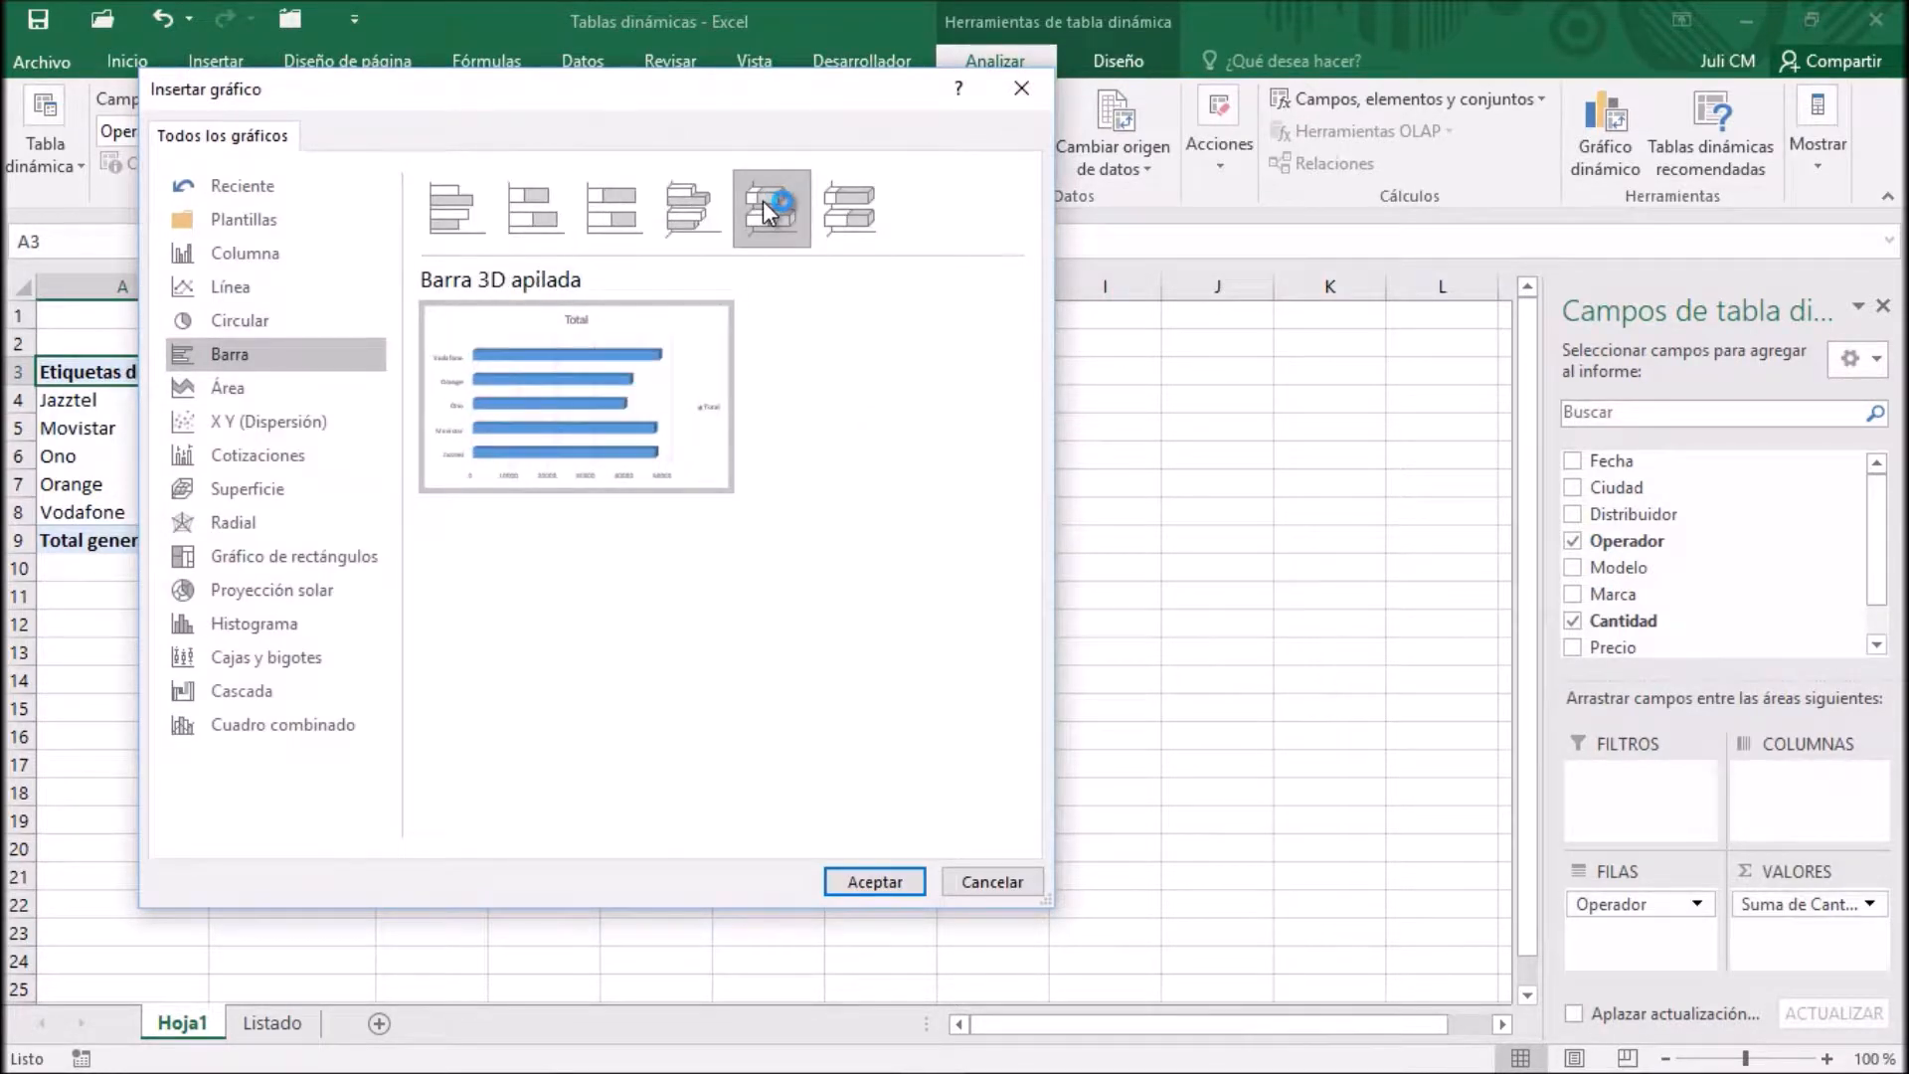
click(881, 885)
Move the PivotChart up beside the pivot table and resize it to about 5.2 cm high and 13.69 cm wide
mouse_move(980, 490)
mouse_down()
mouse_move(1004, 437)
mouse_move(969, 336)
mouse_up()
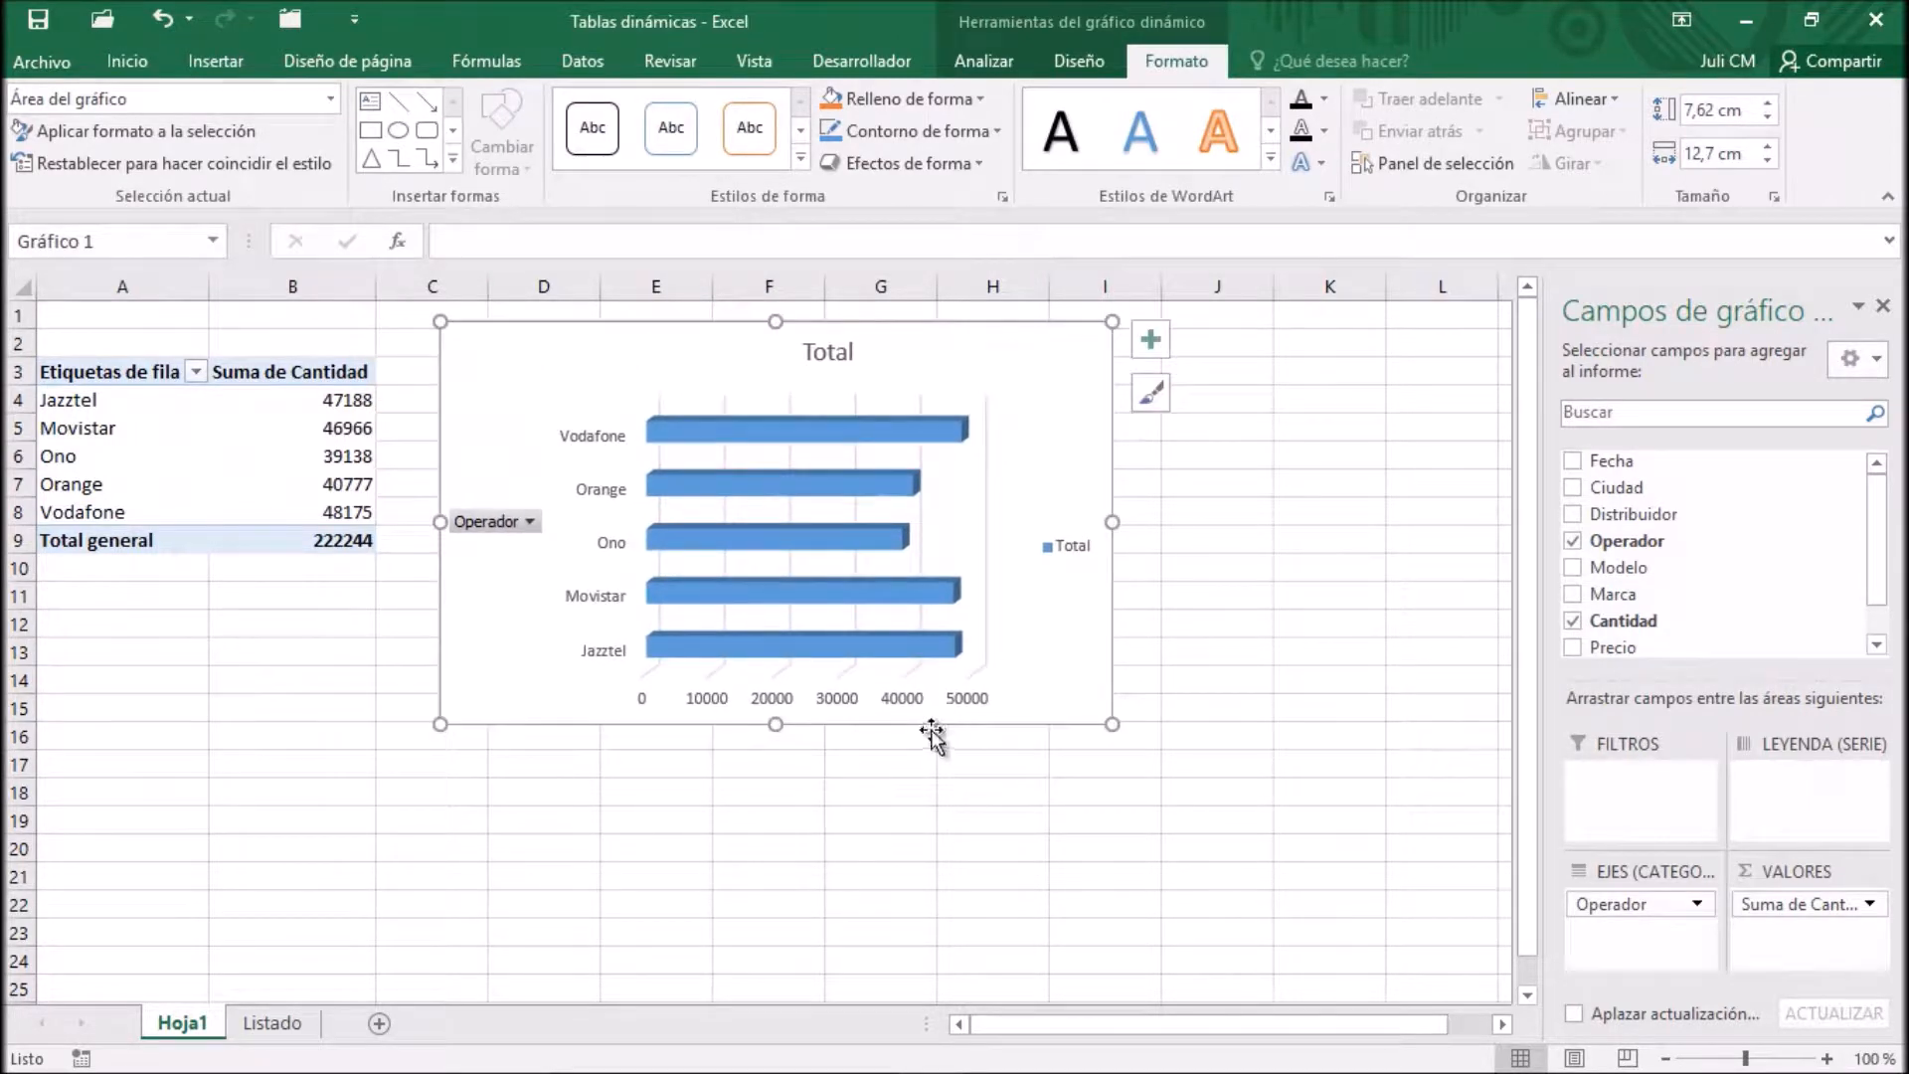
click(790, 595)
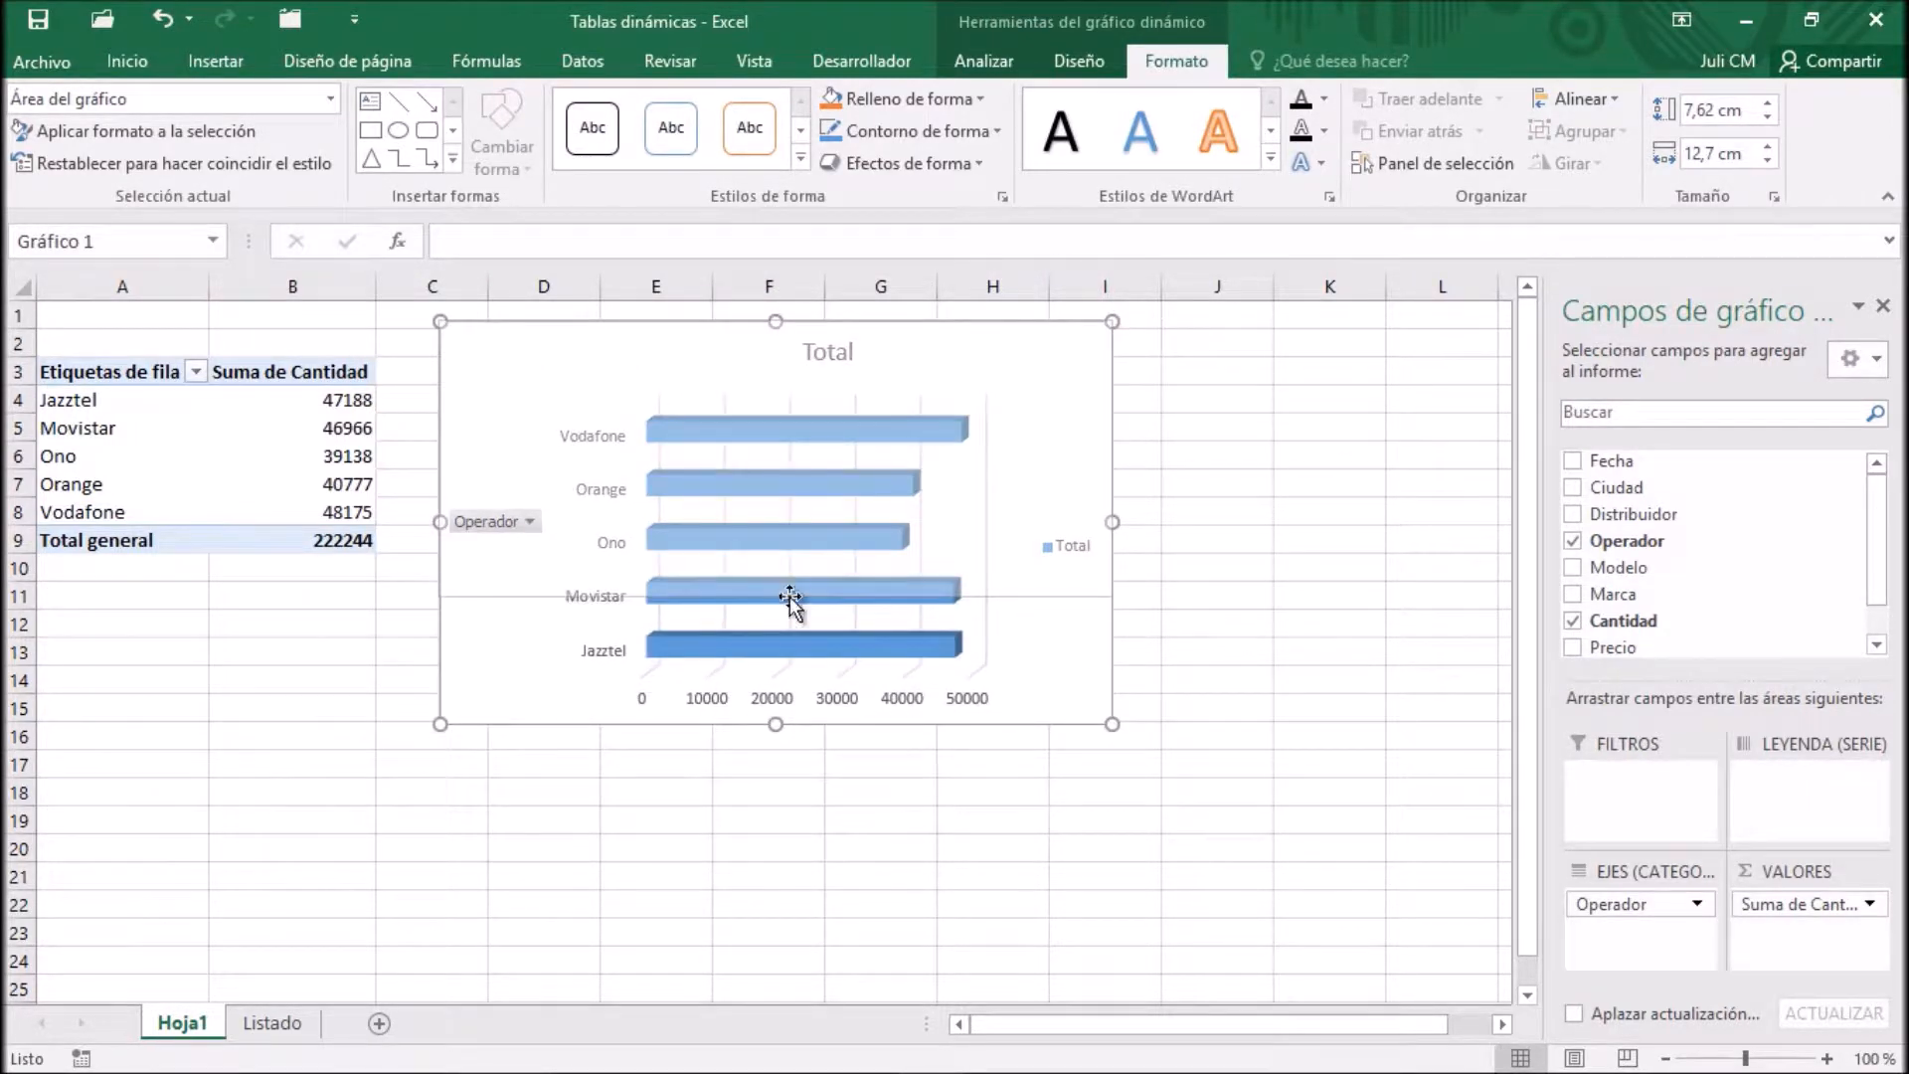
drag(790, 597, 790, 596)
drag(1112, 458, 1165, 460)
Delete the PivotChart's title and legend
click(854, 358)
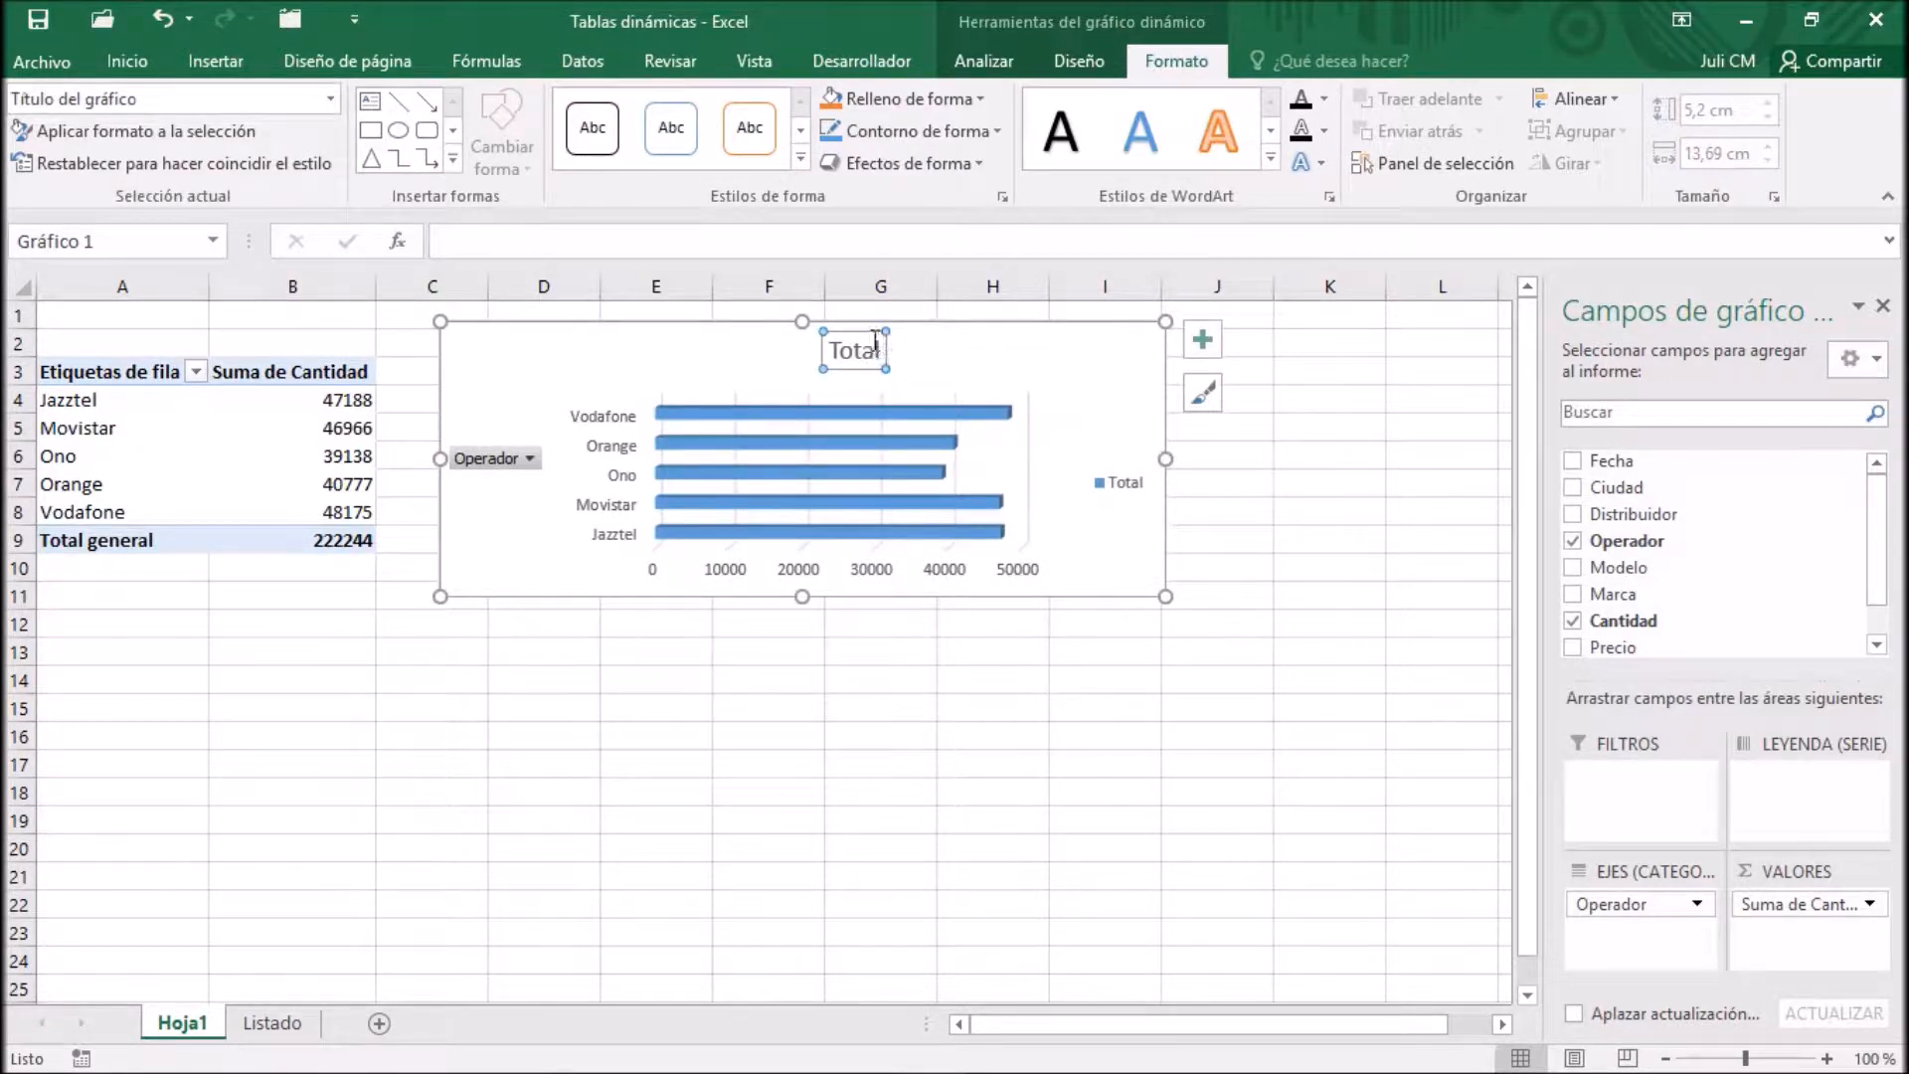
key(Delete)
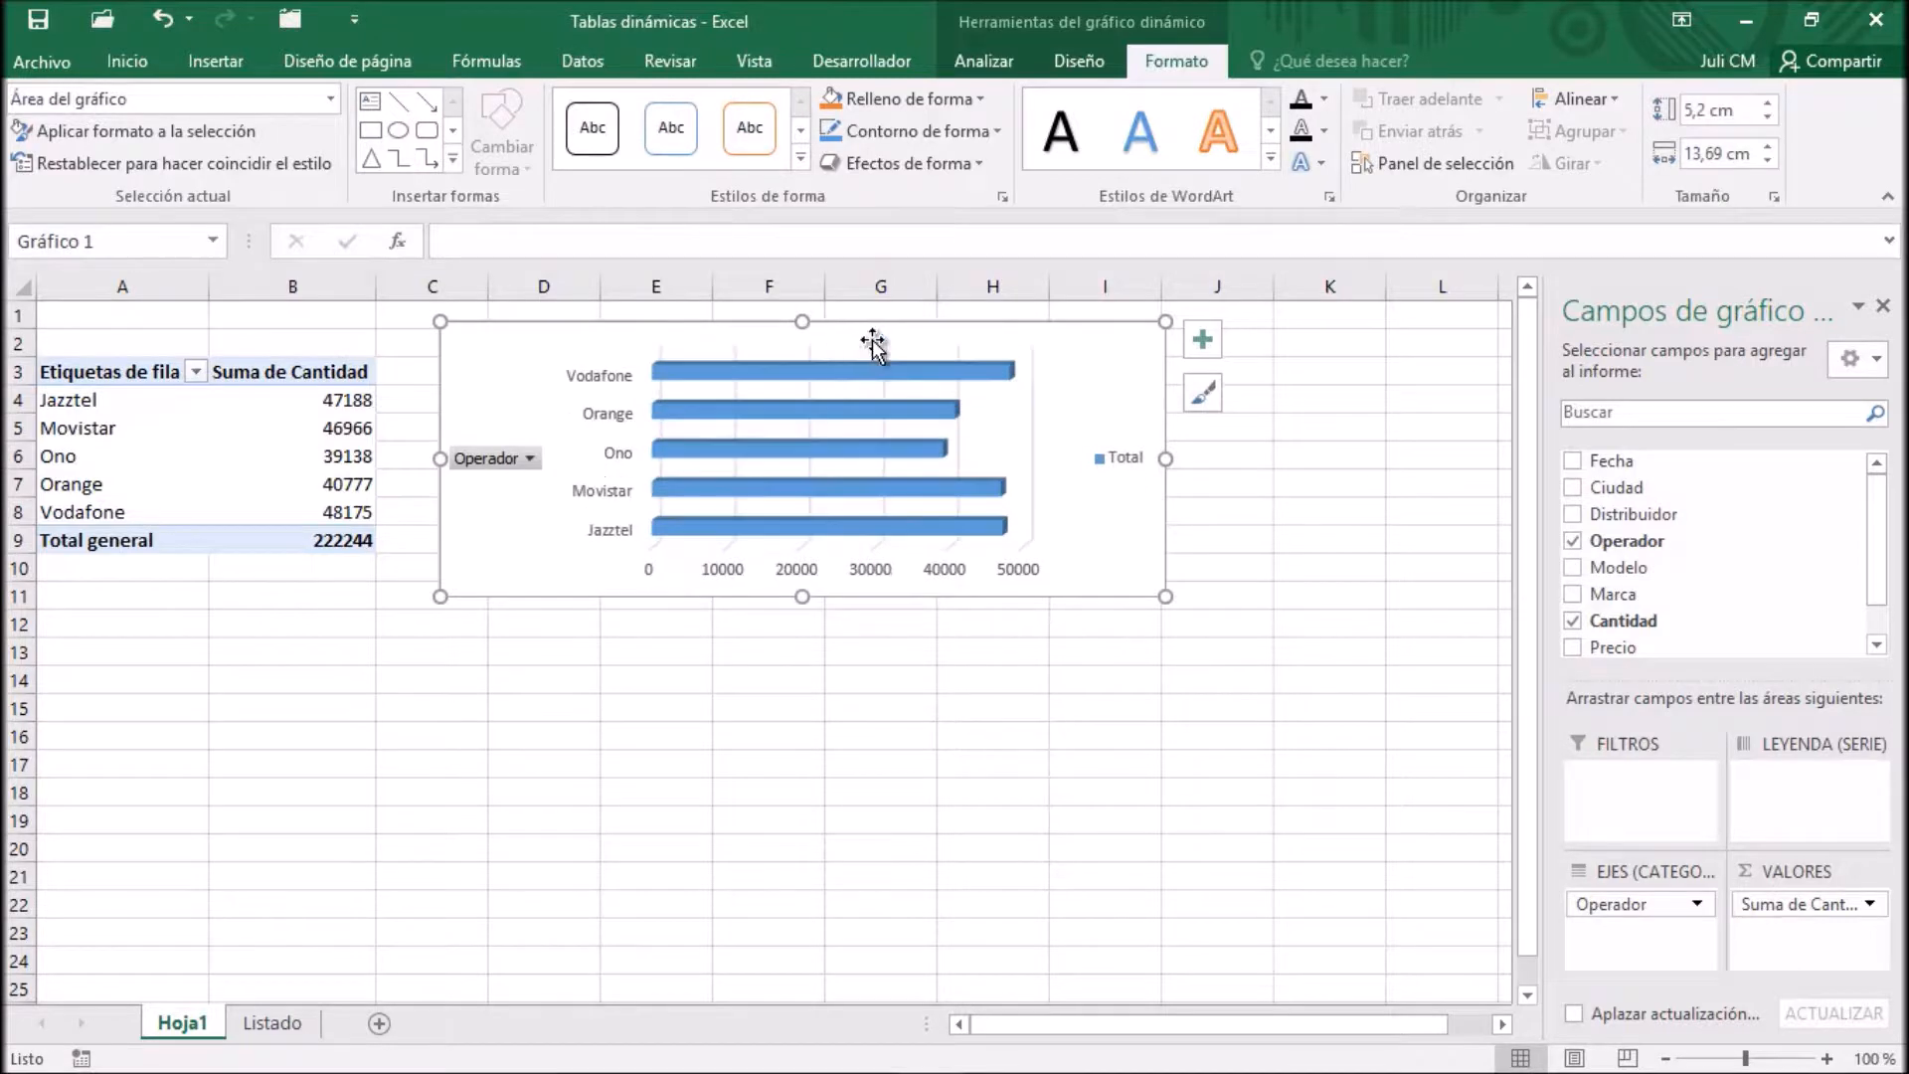
click(1111, 447)
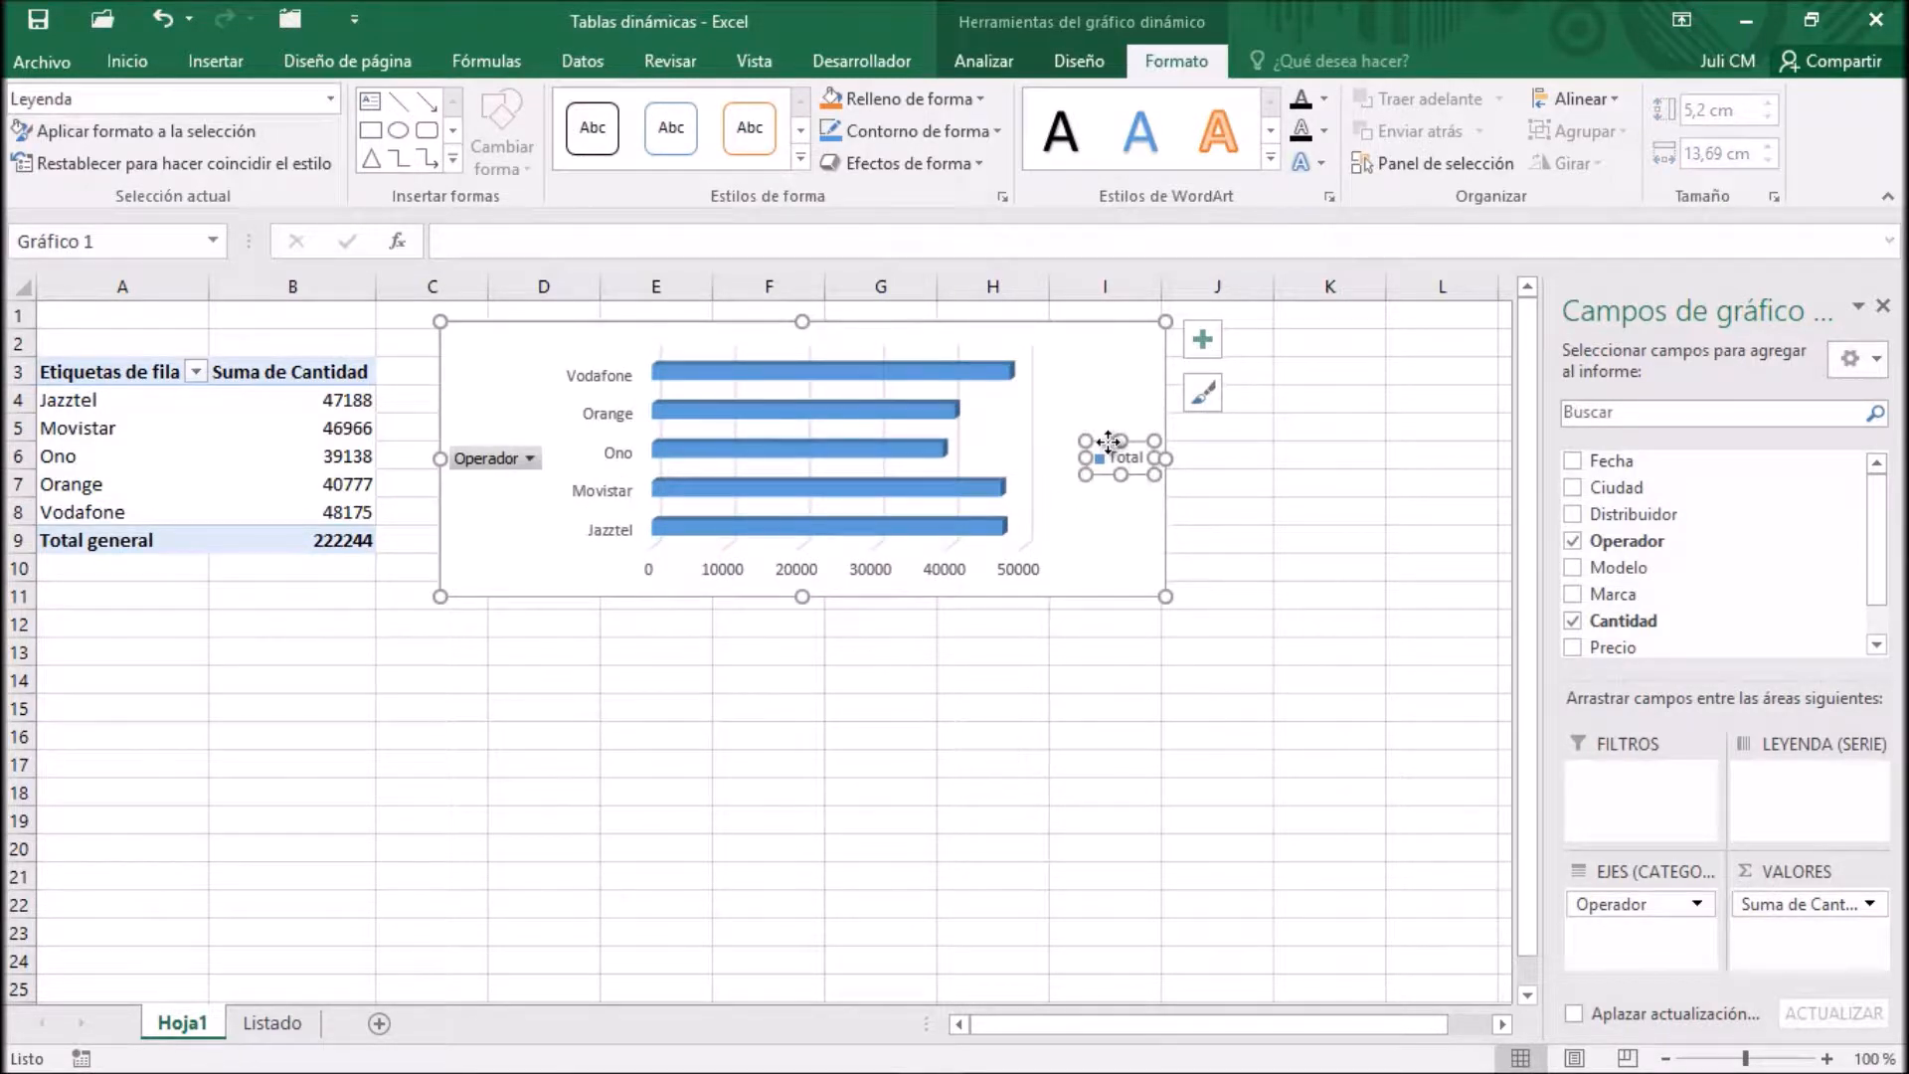
key(Delete)
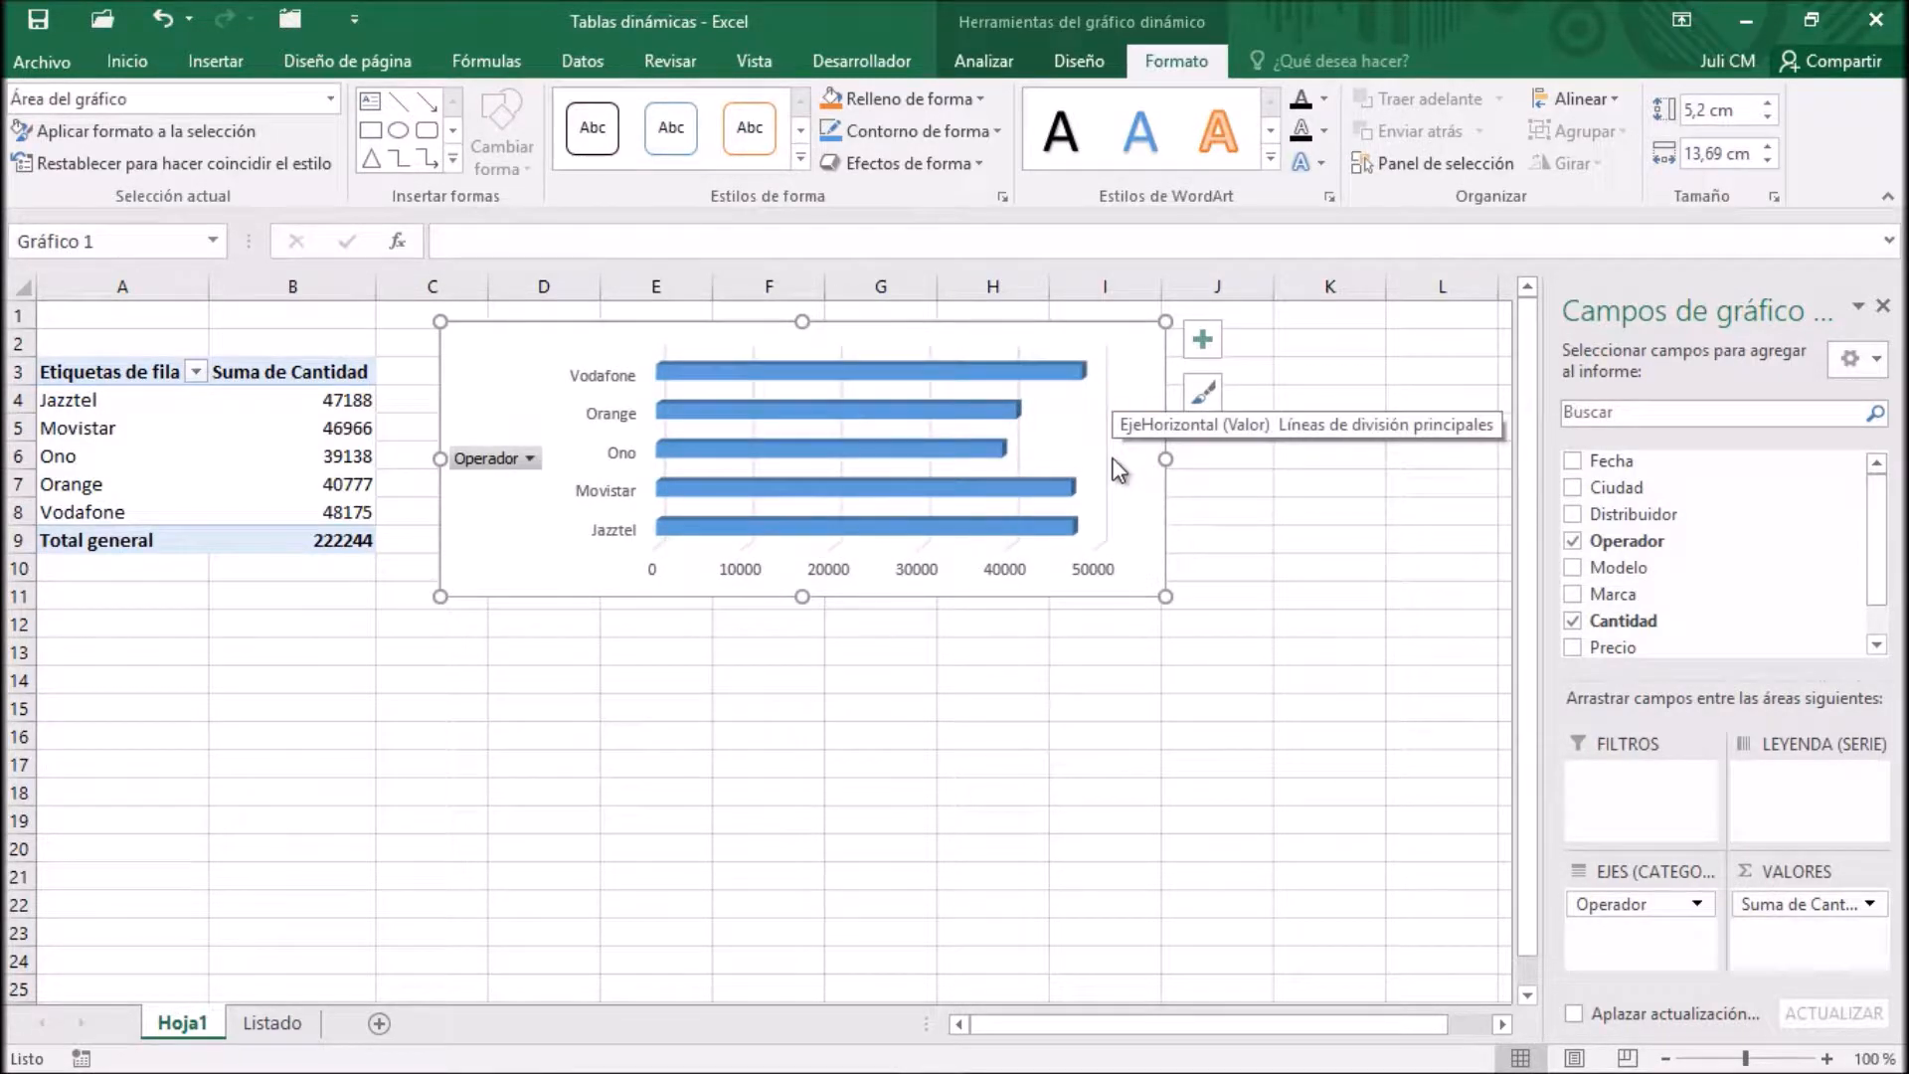
Hide the field buttons on the Operador PivotChart and widen the chart to about 14.3 cm
click(983, 61)
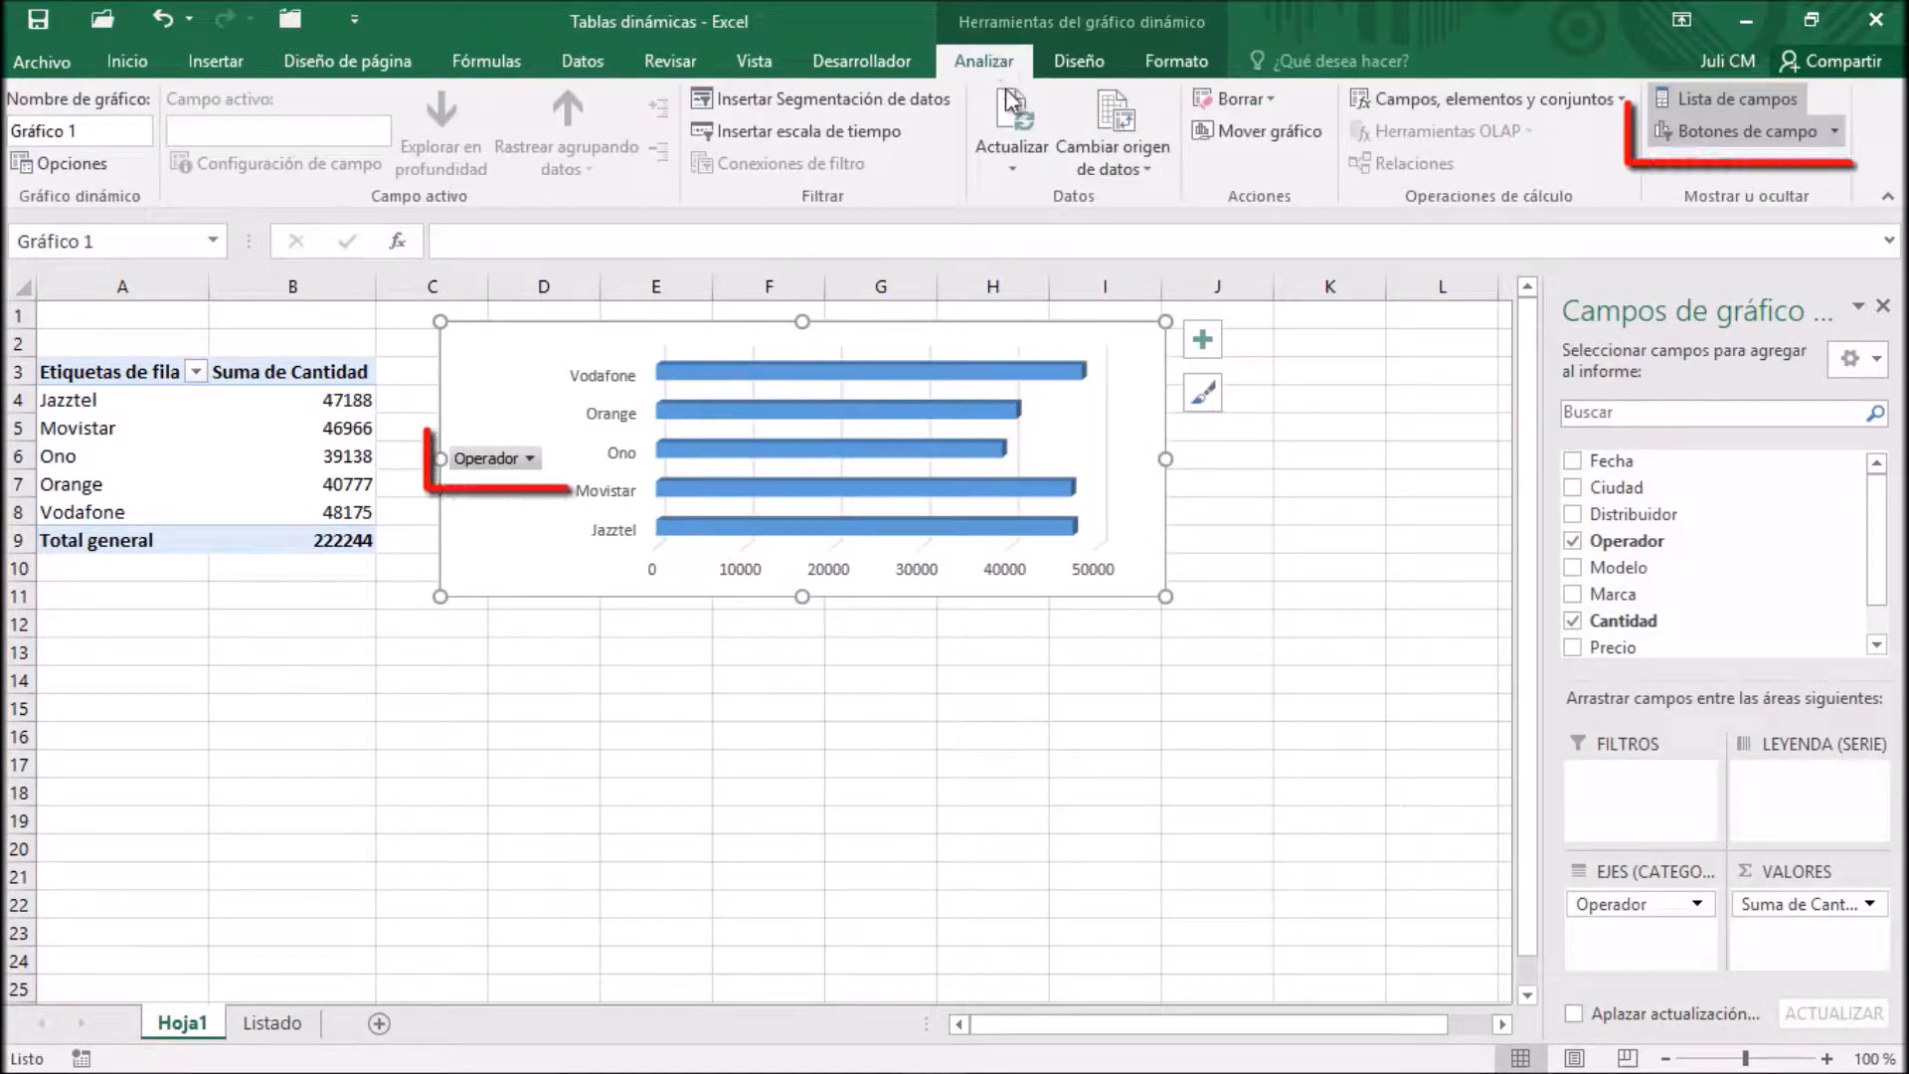
click(1765, 138)
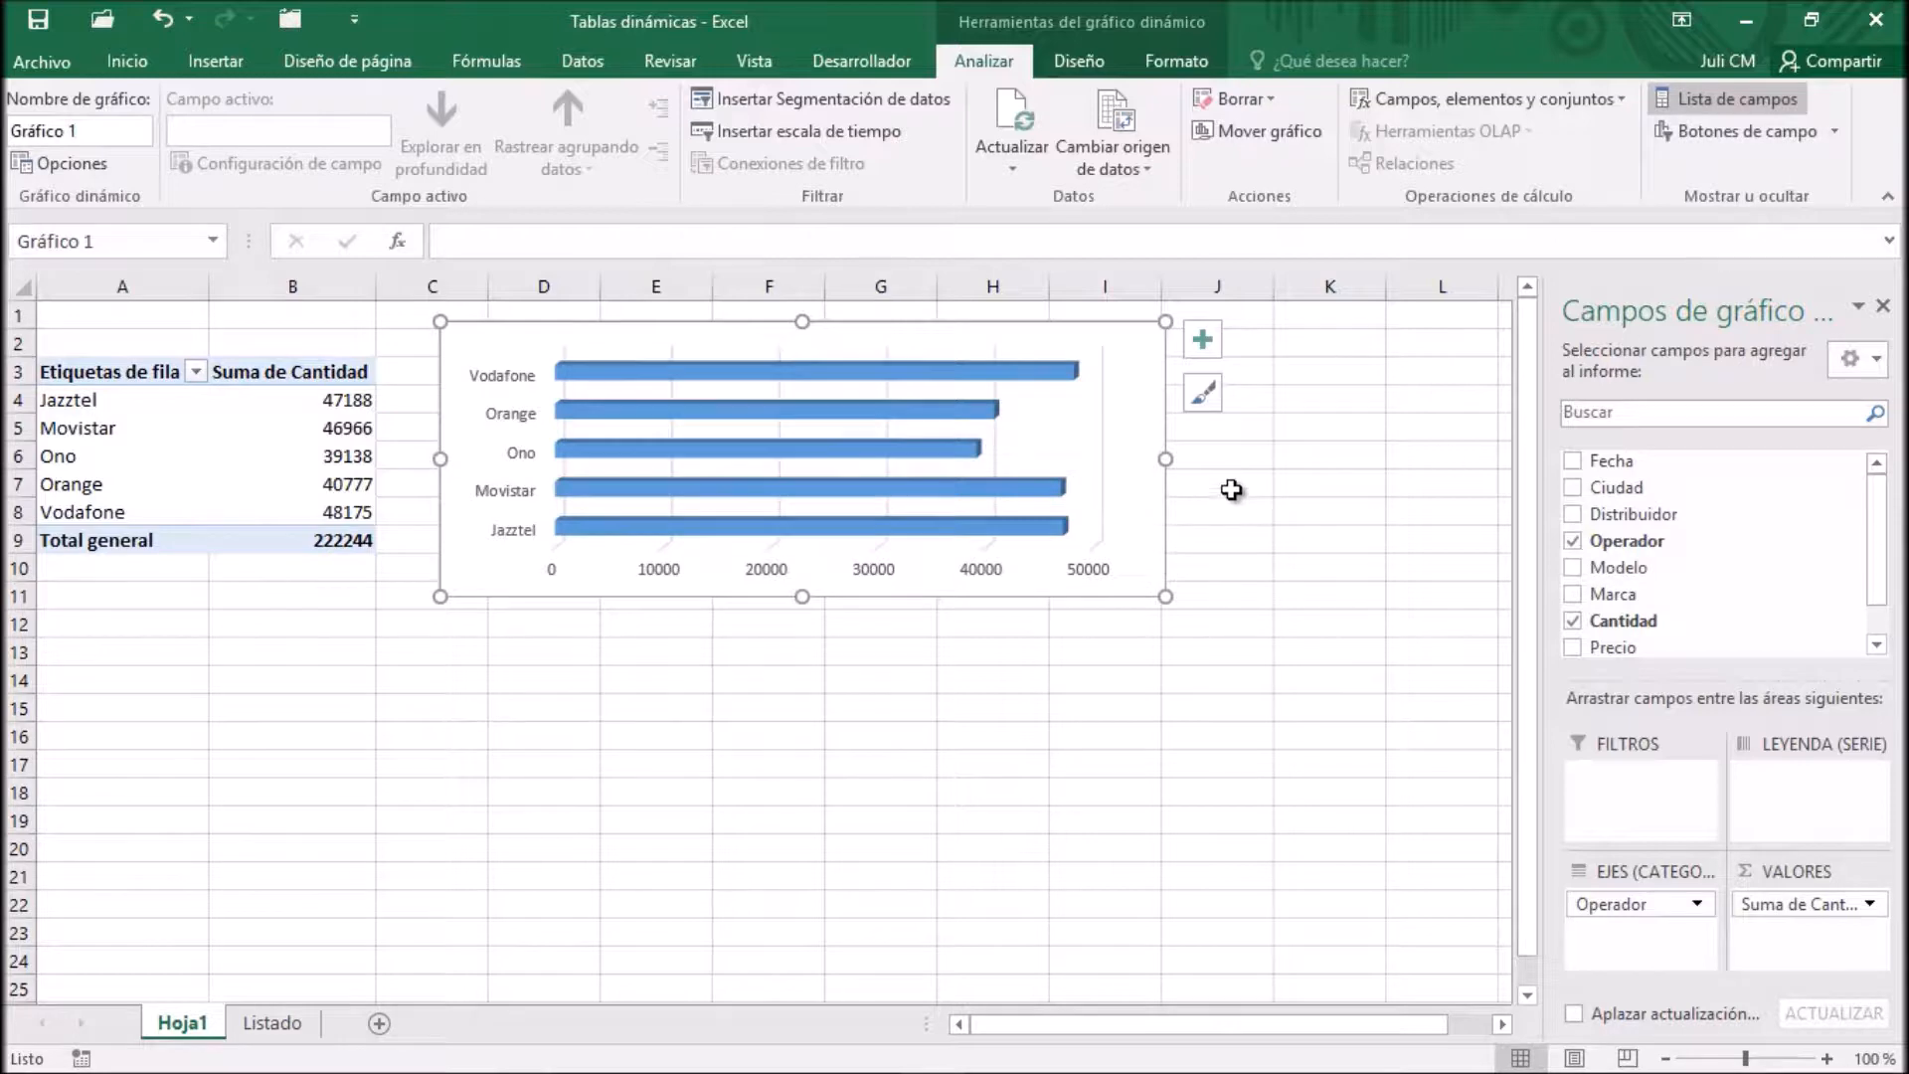
drag(1166, 462, 1199, 463)
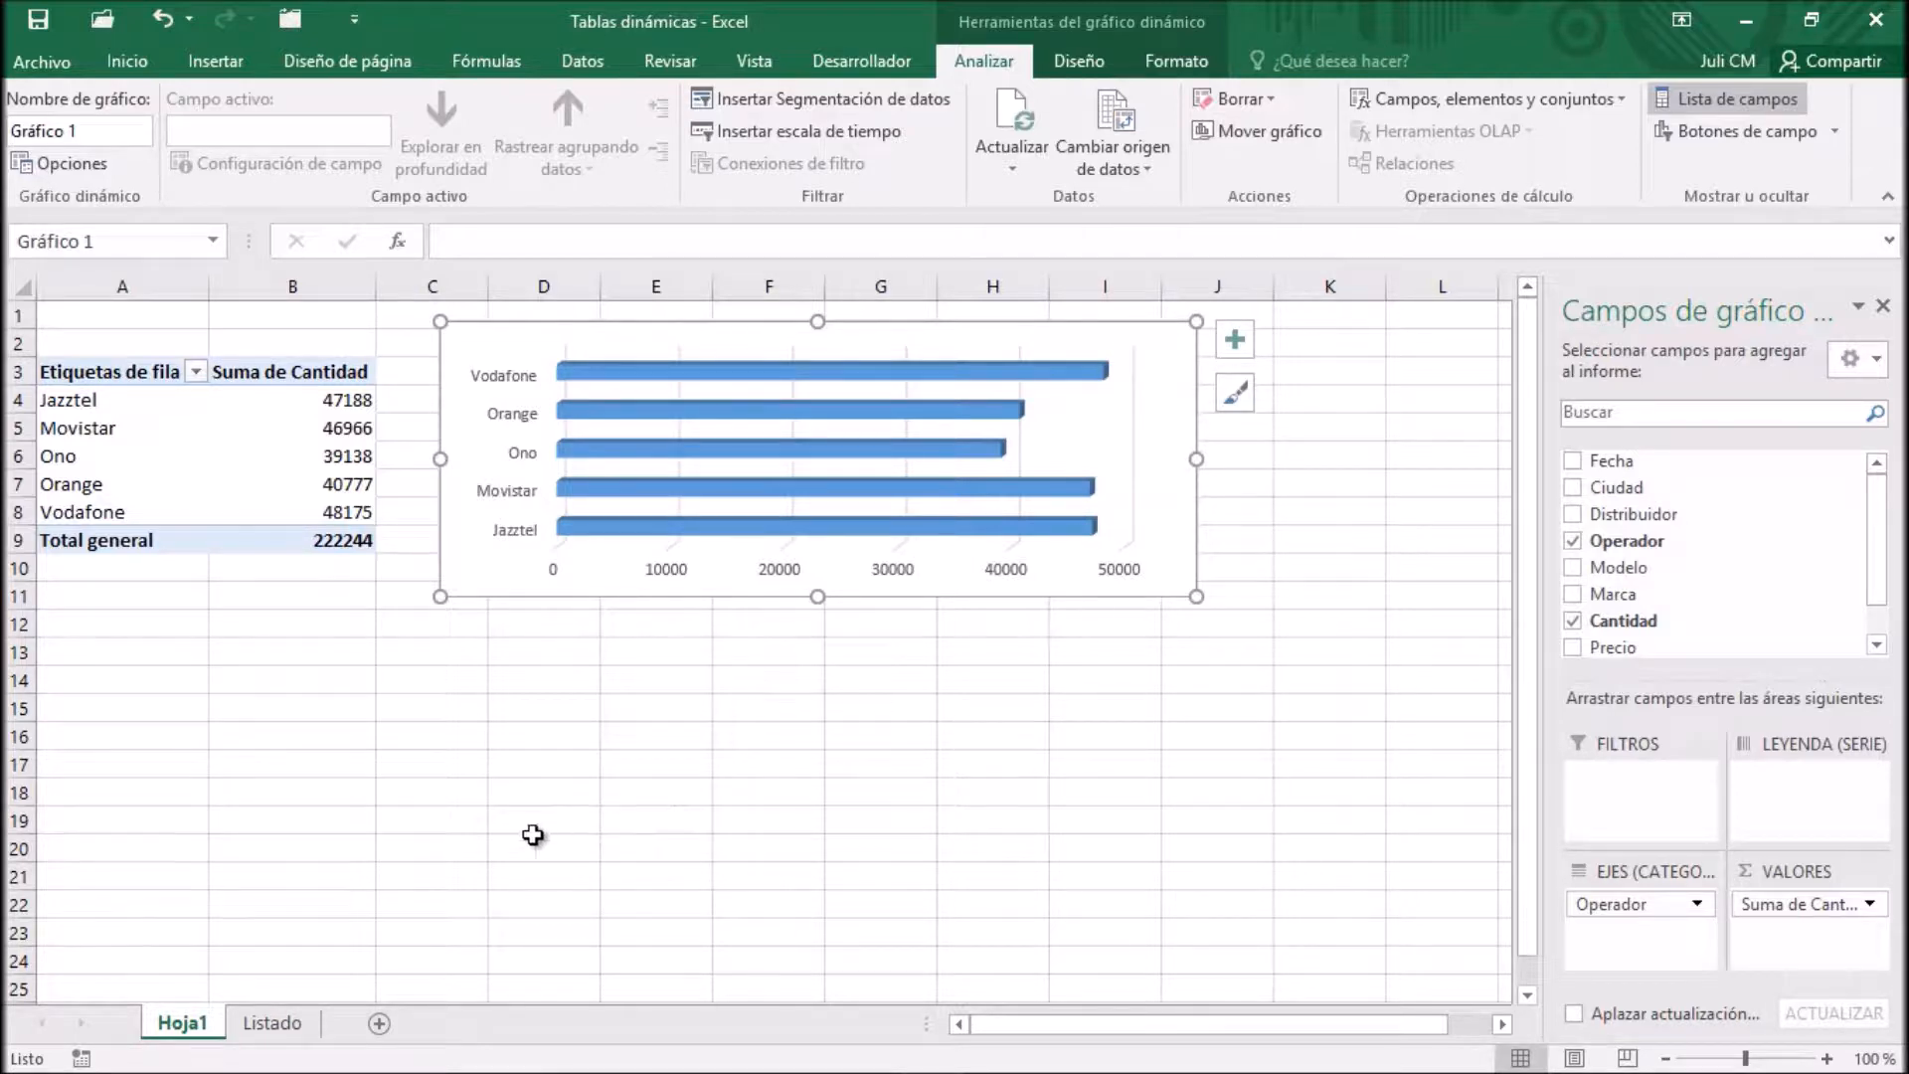
Create a pivot table at Hoja1!$A$14 from Listado!$A$1:$H$1500, with Distribuidor as rows and Cantidad as values
click(289, 1032)
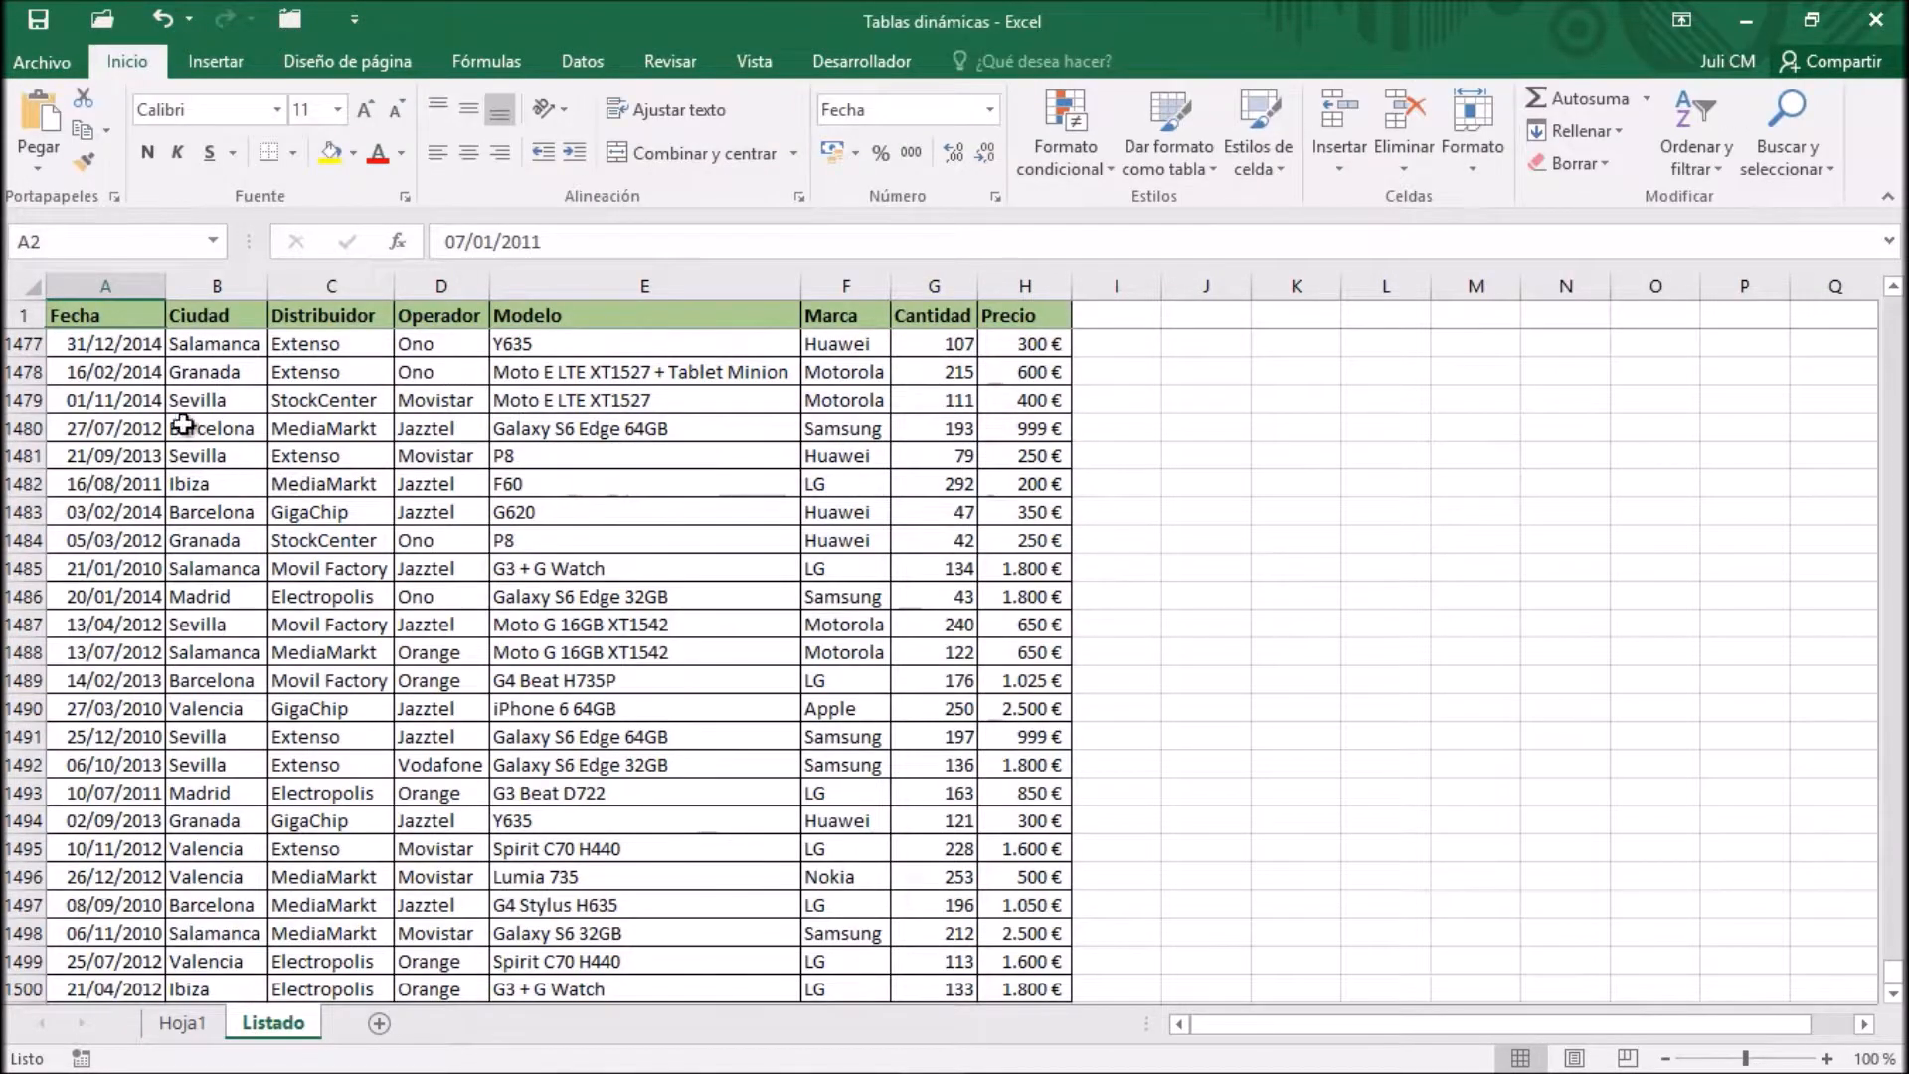
click(115, 317)
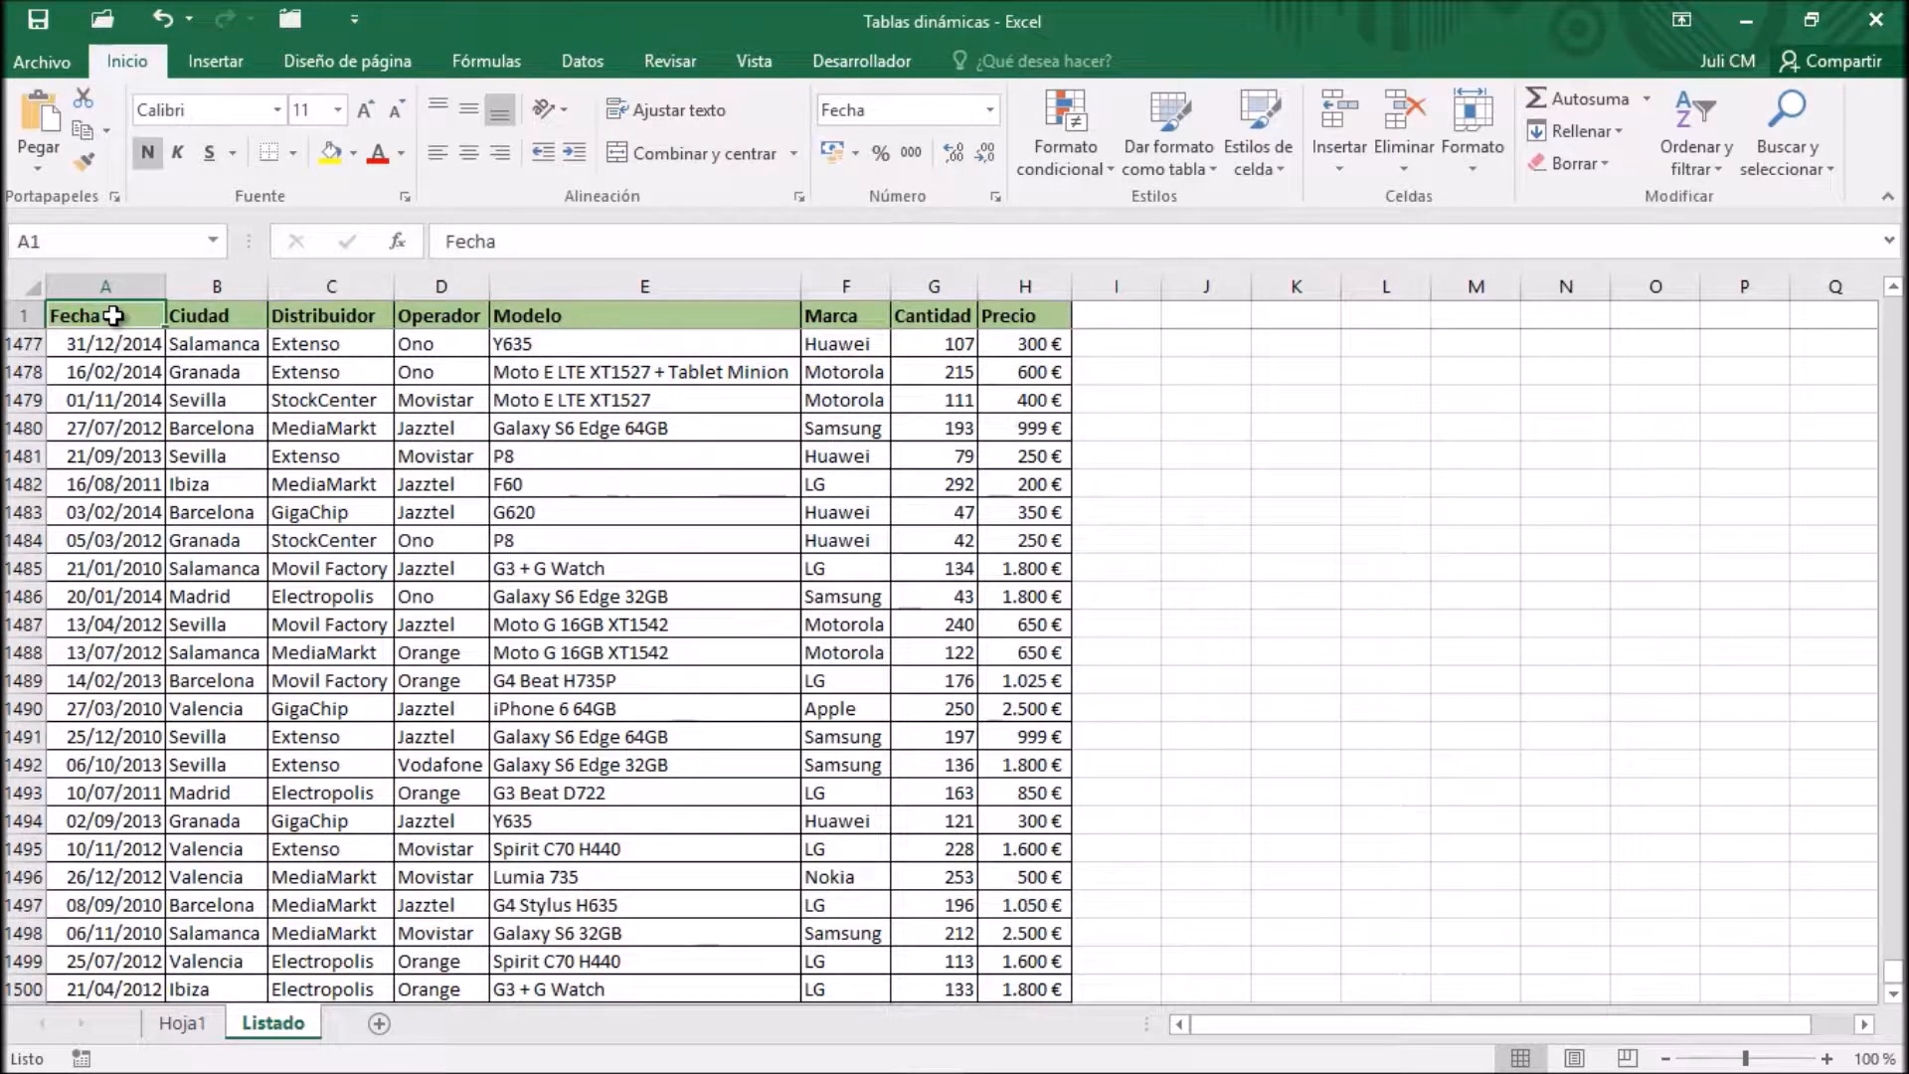
click(228, 63)
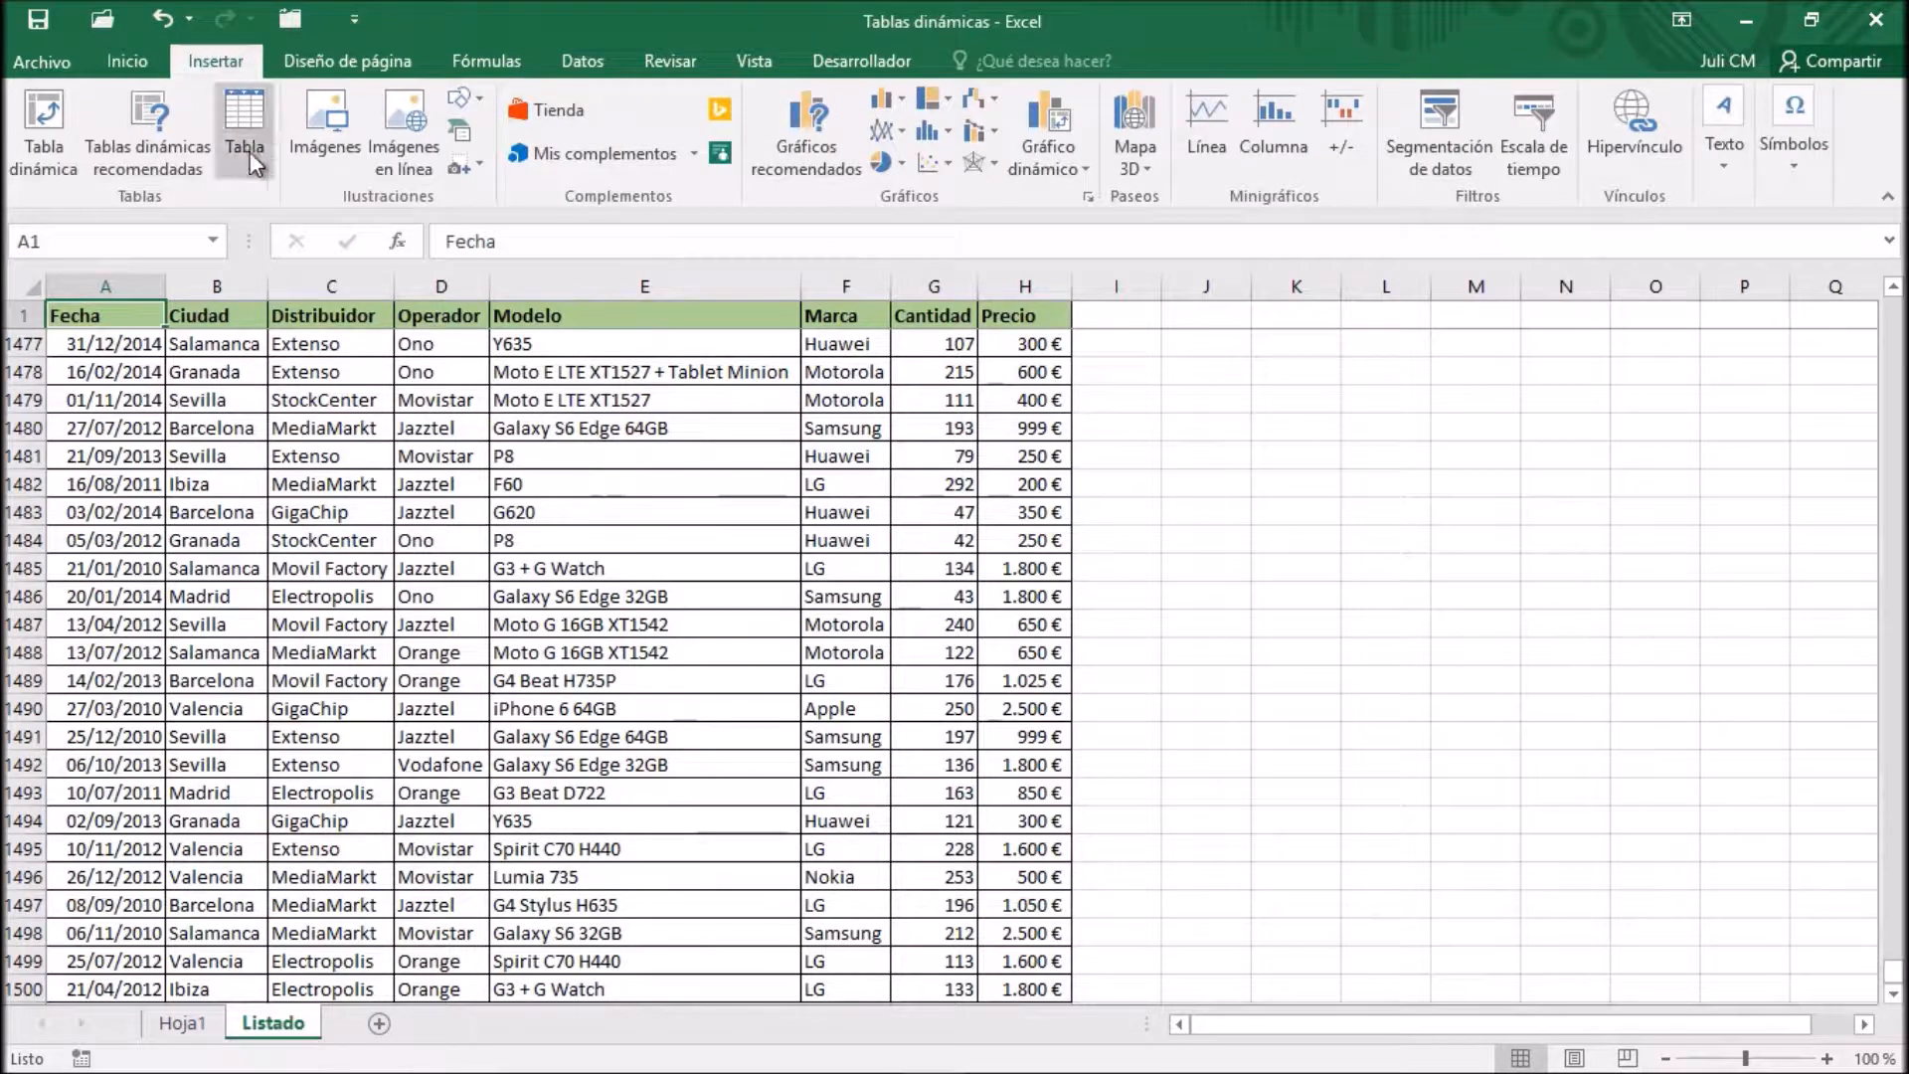
click(45, 129)
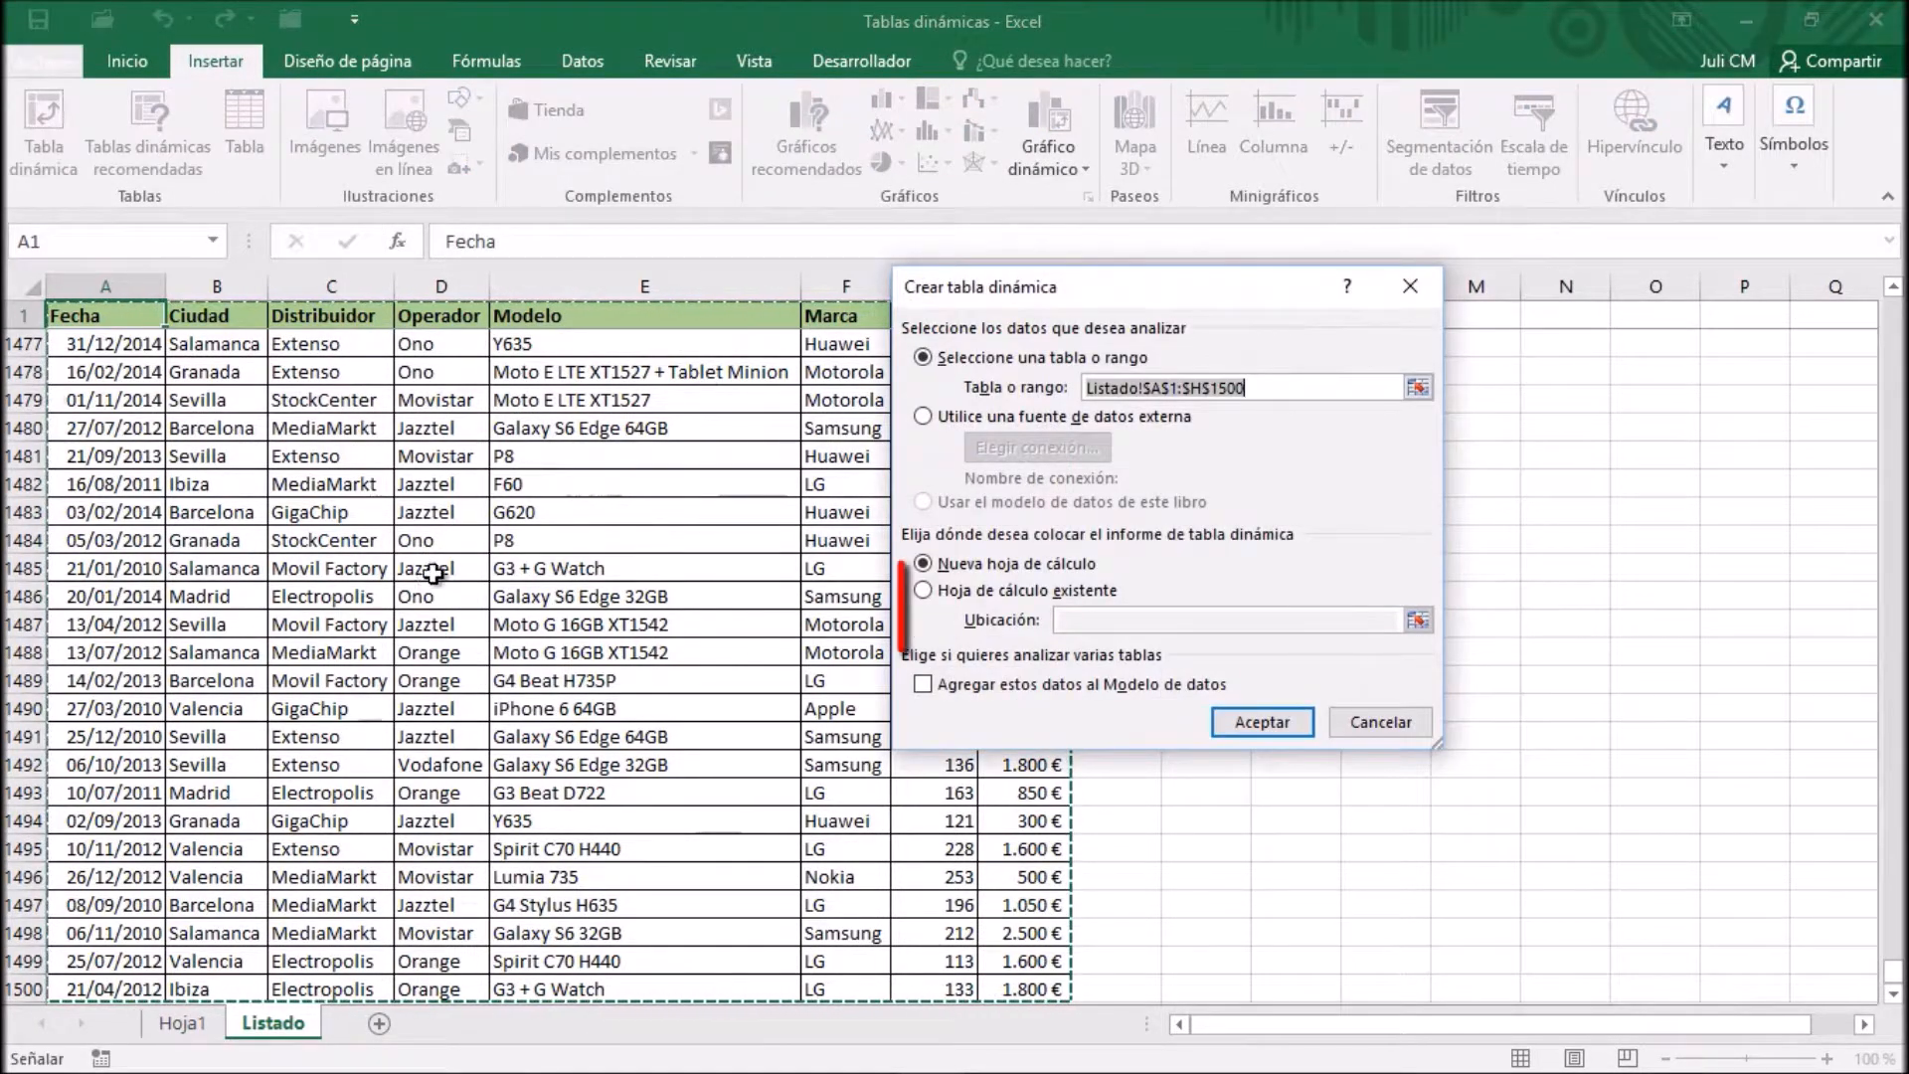
click(925, 590)
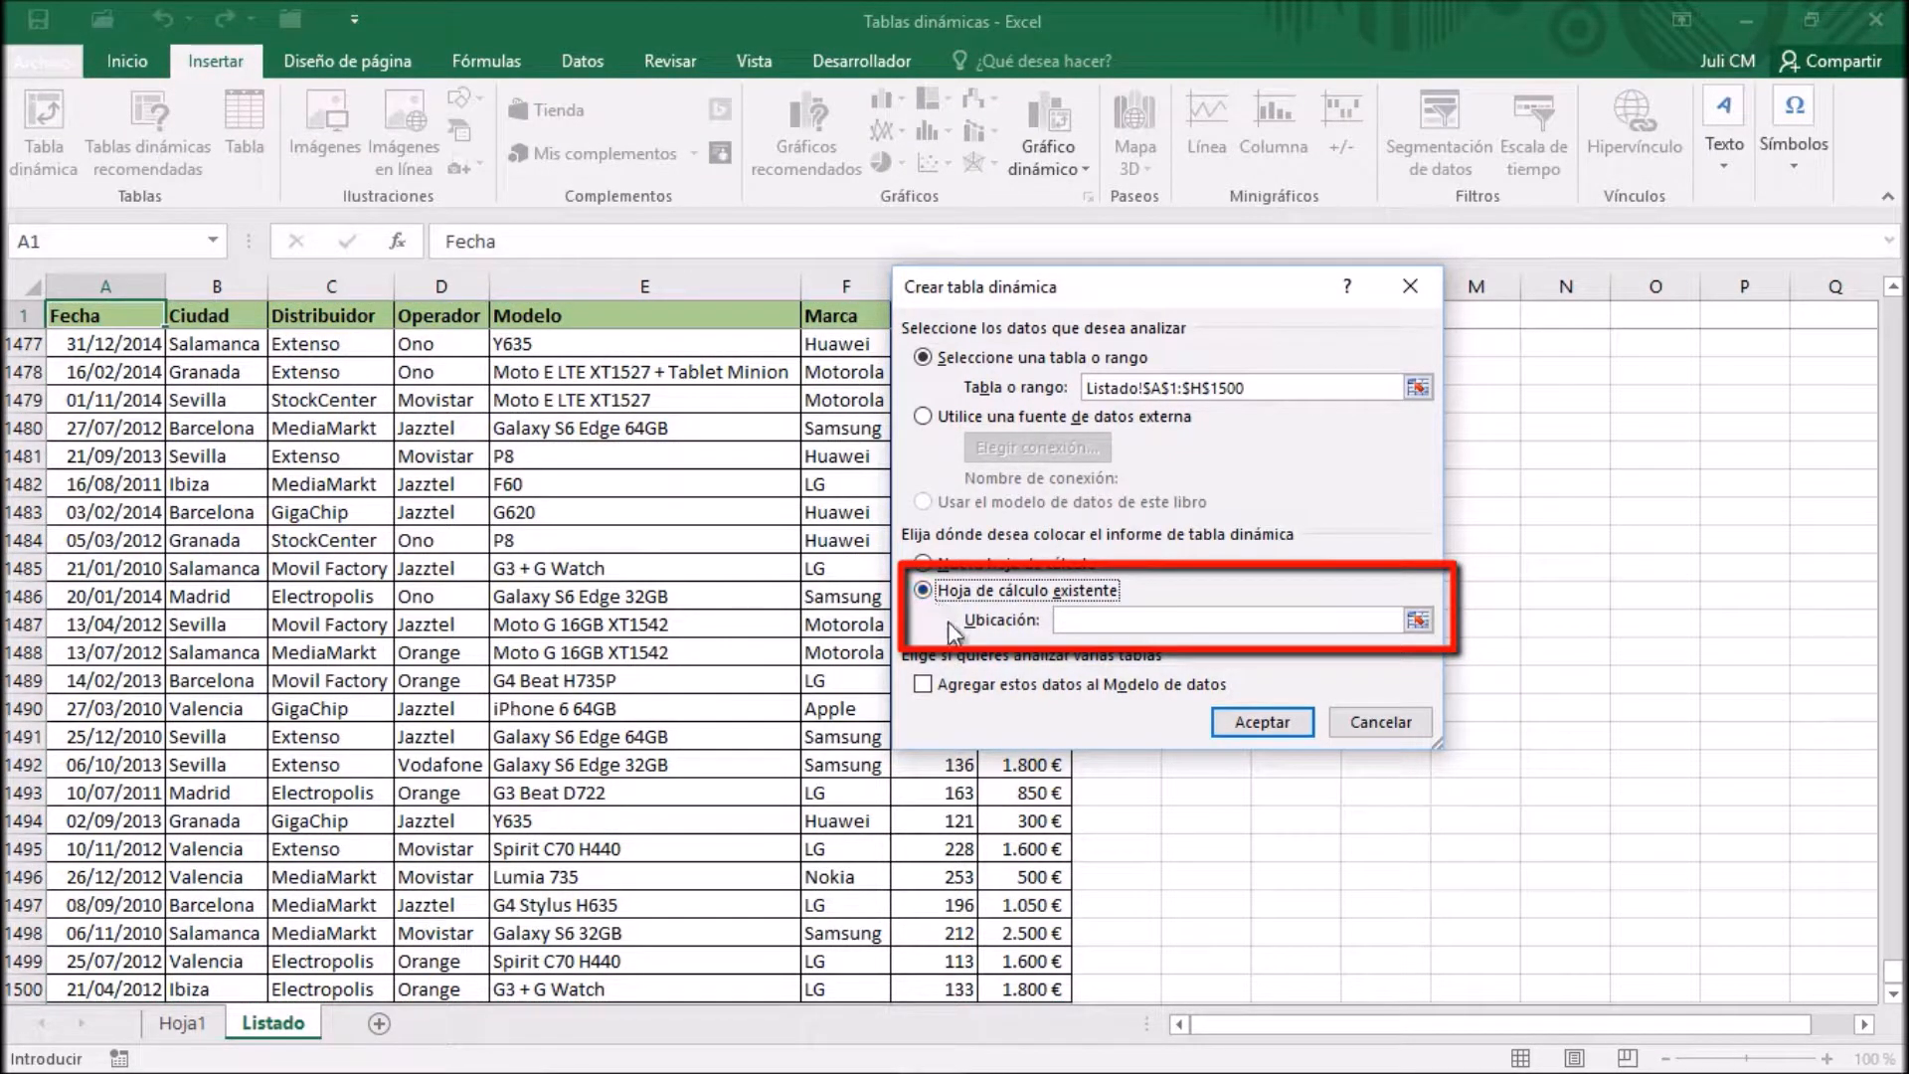
click(182, 1022)
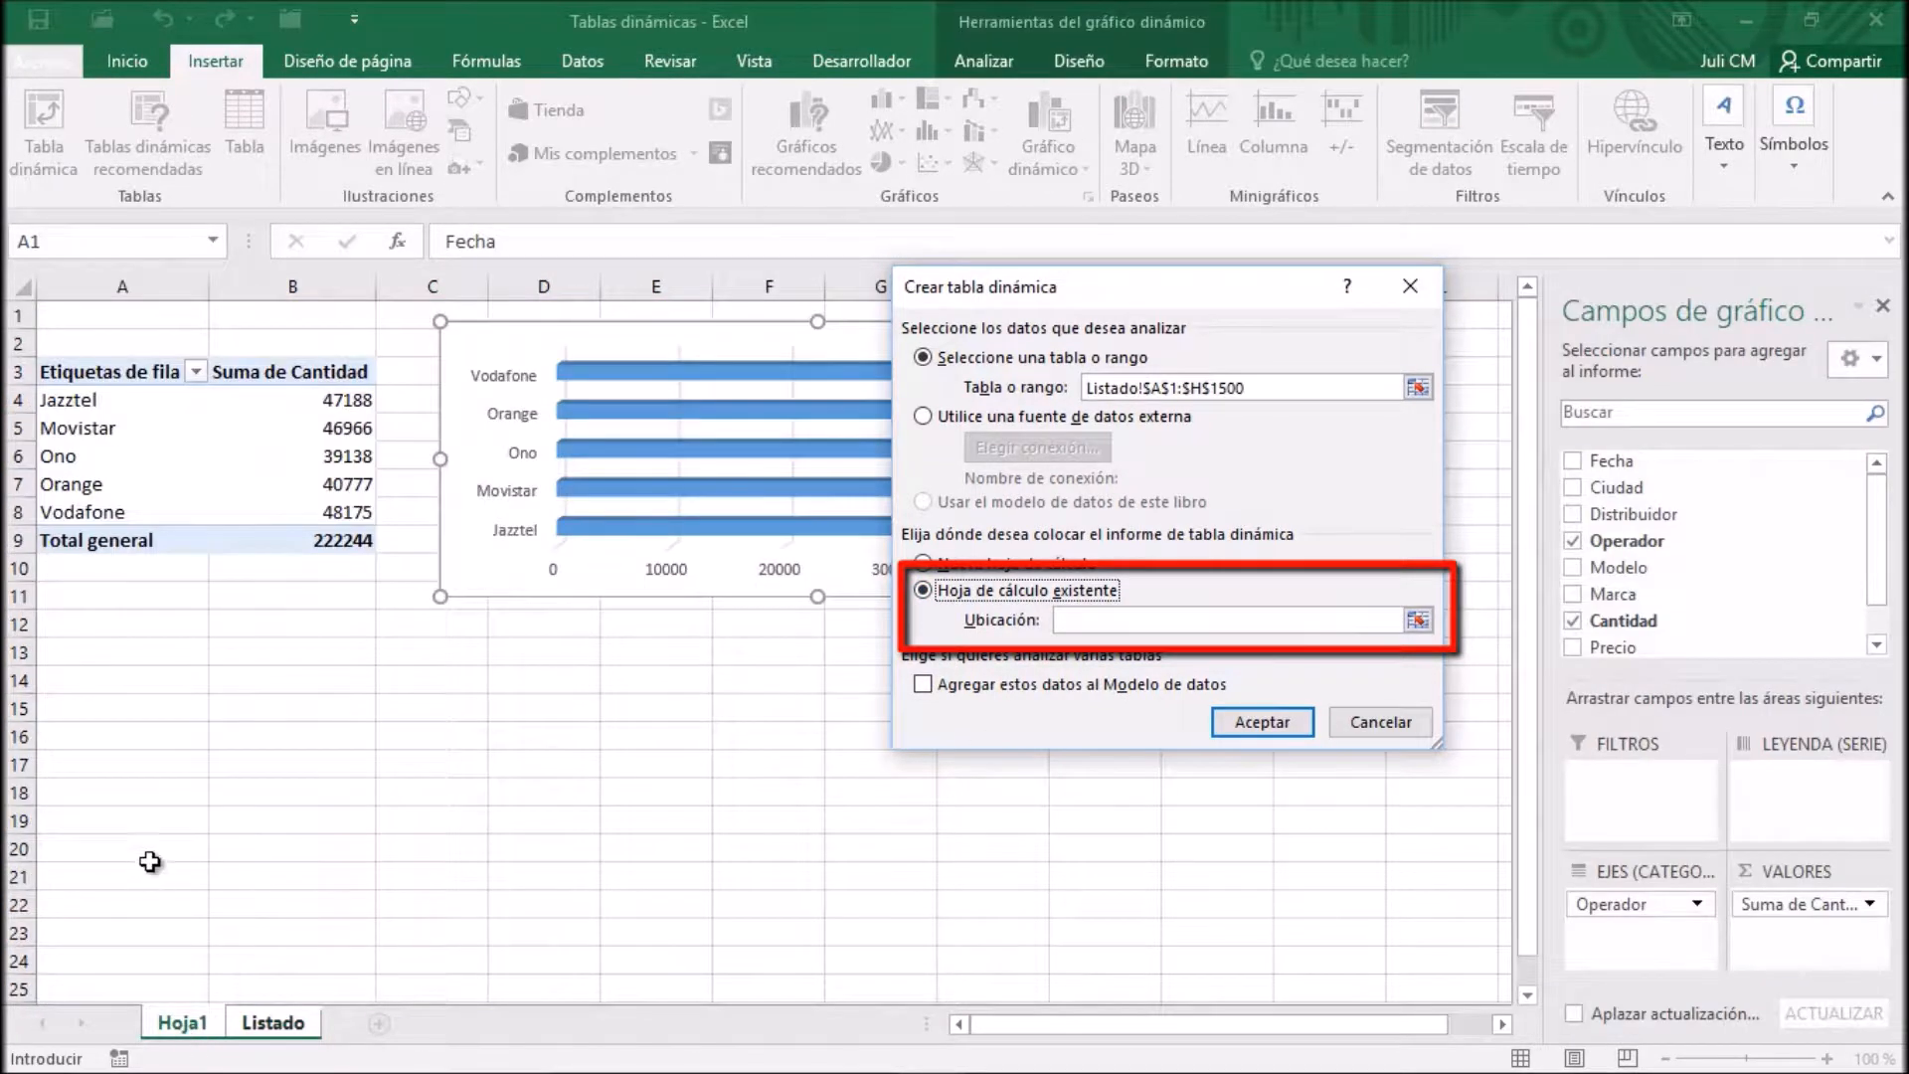
click(107, 682)
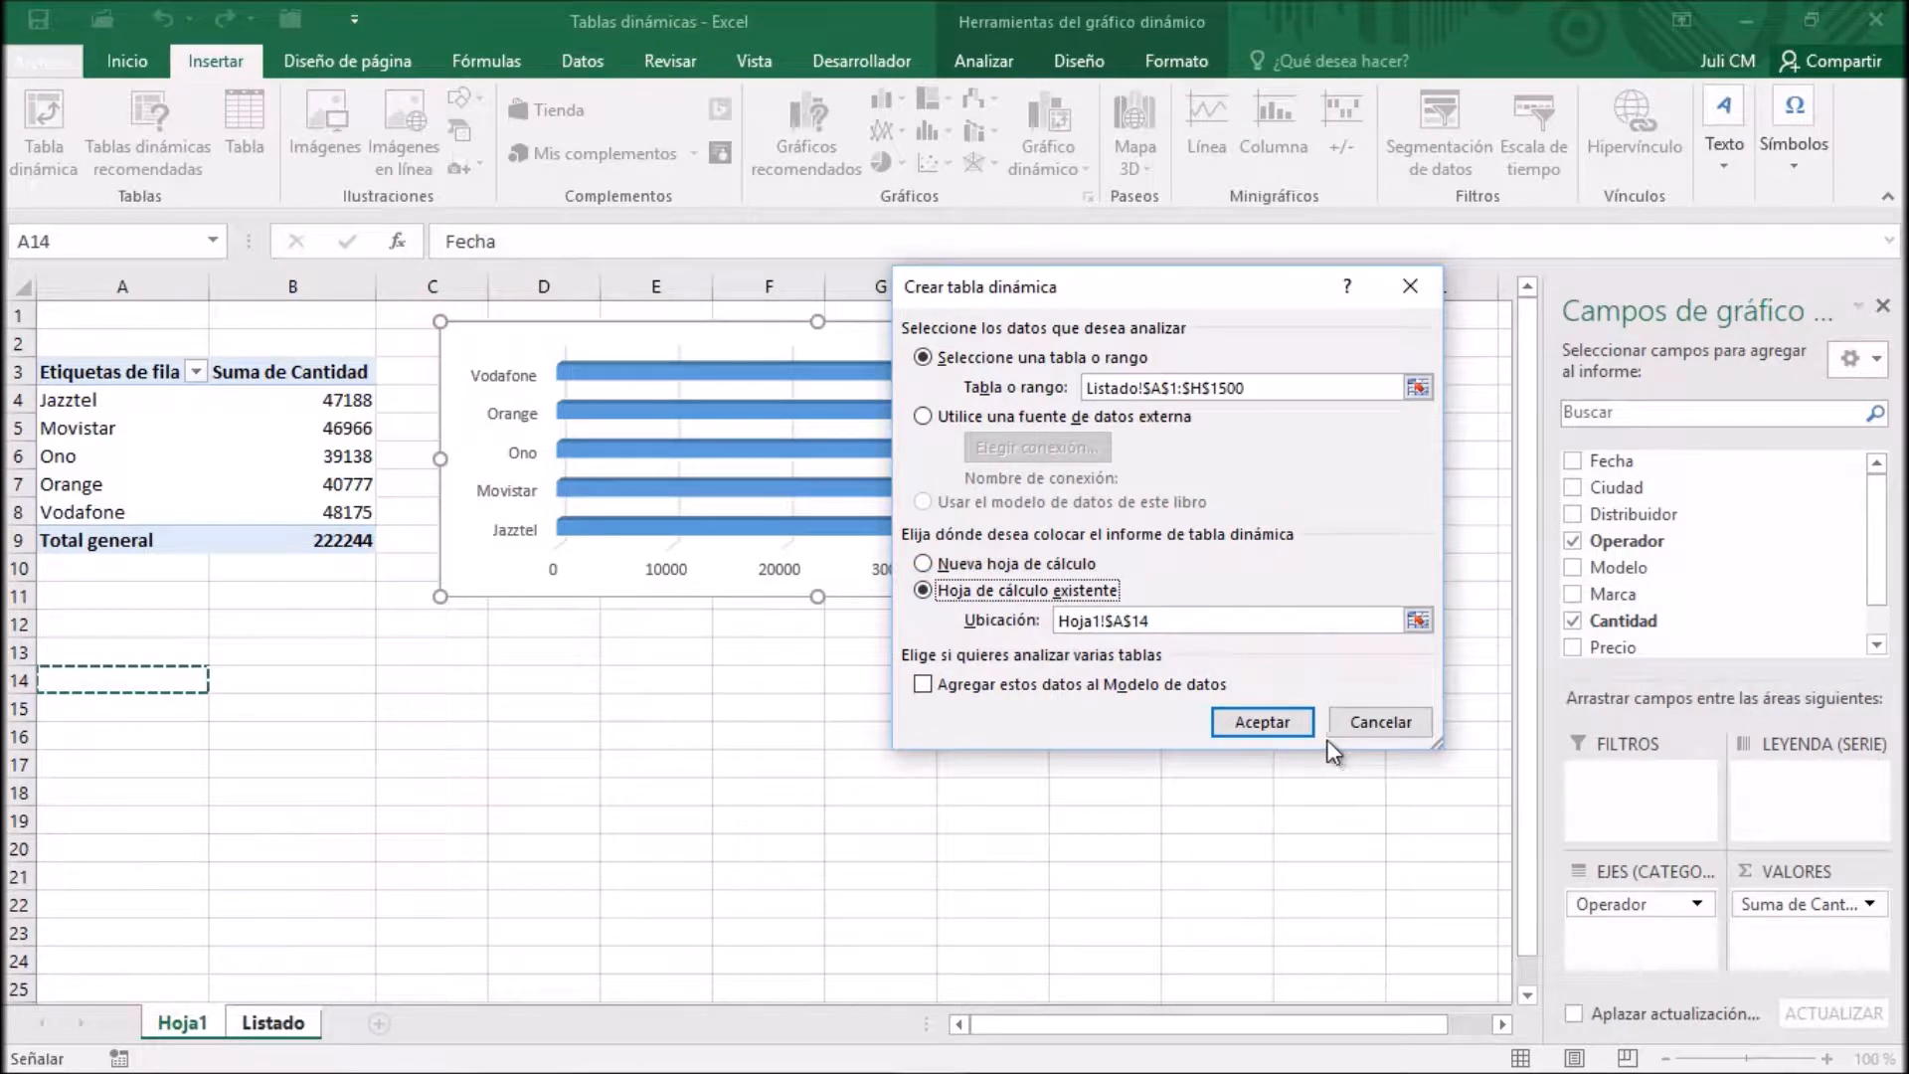
click(1285, 720)
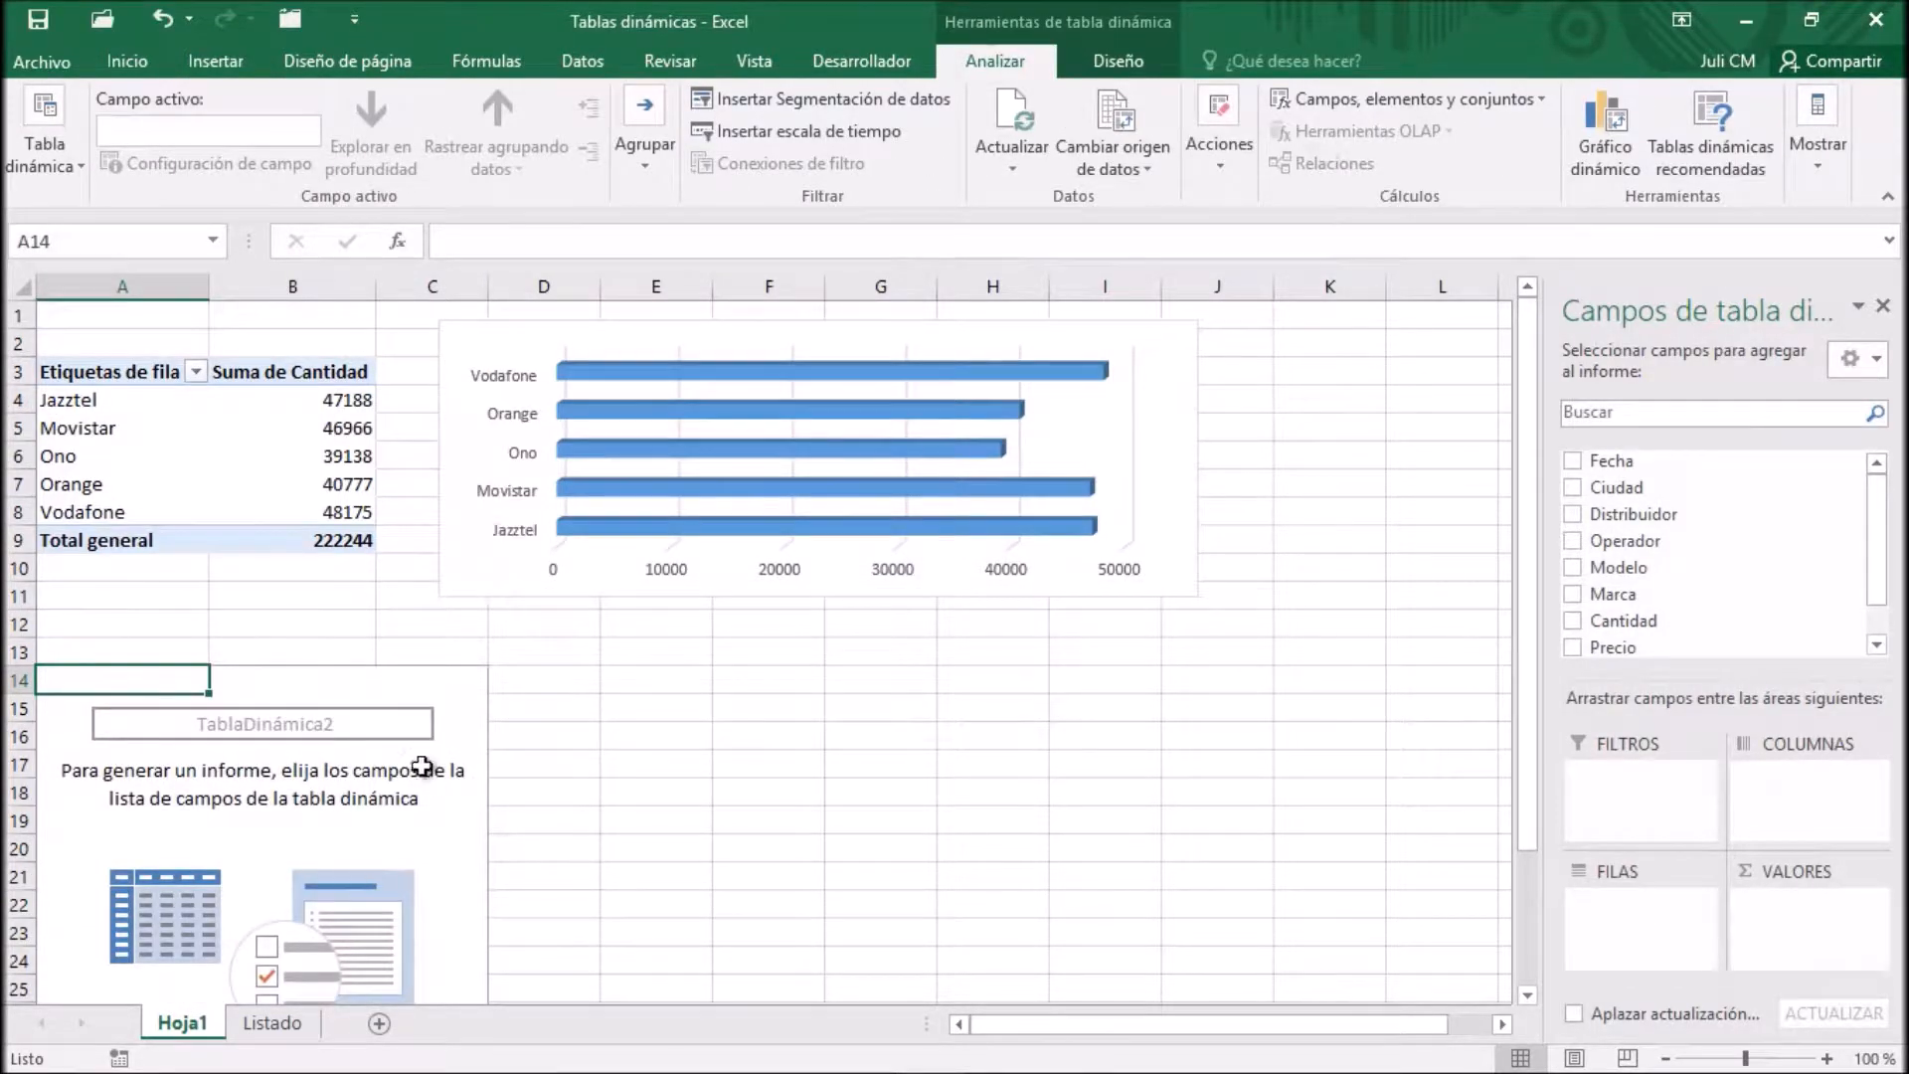
drag(1649, 517, 1681, 950)
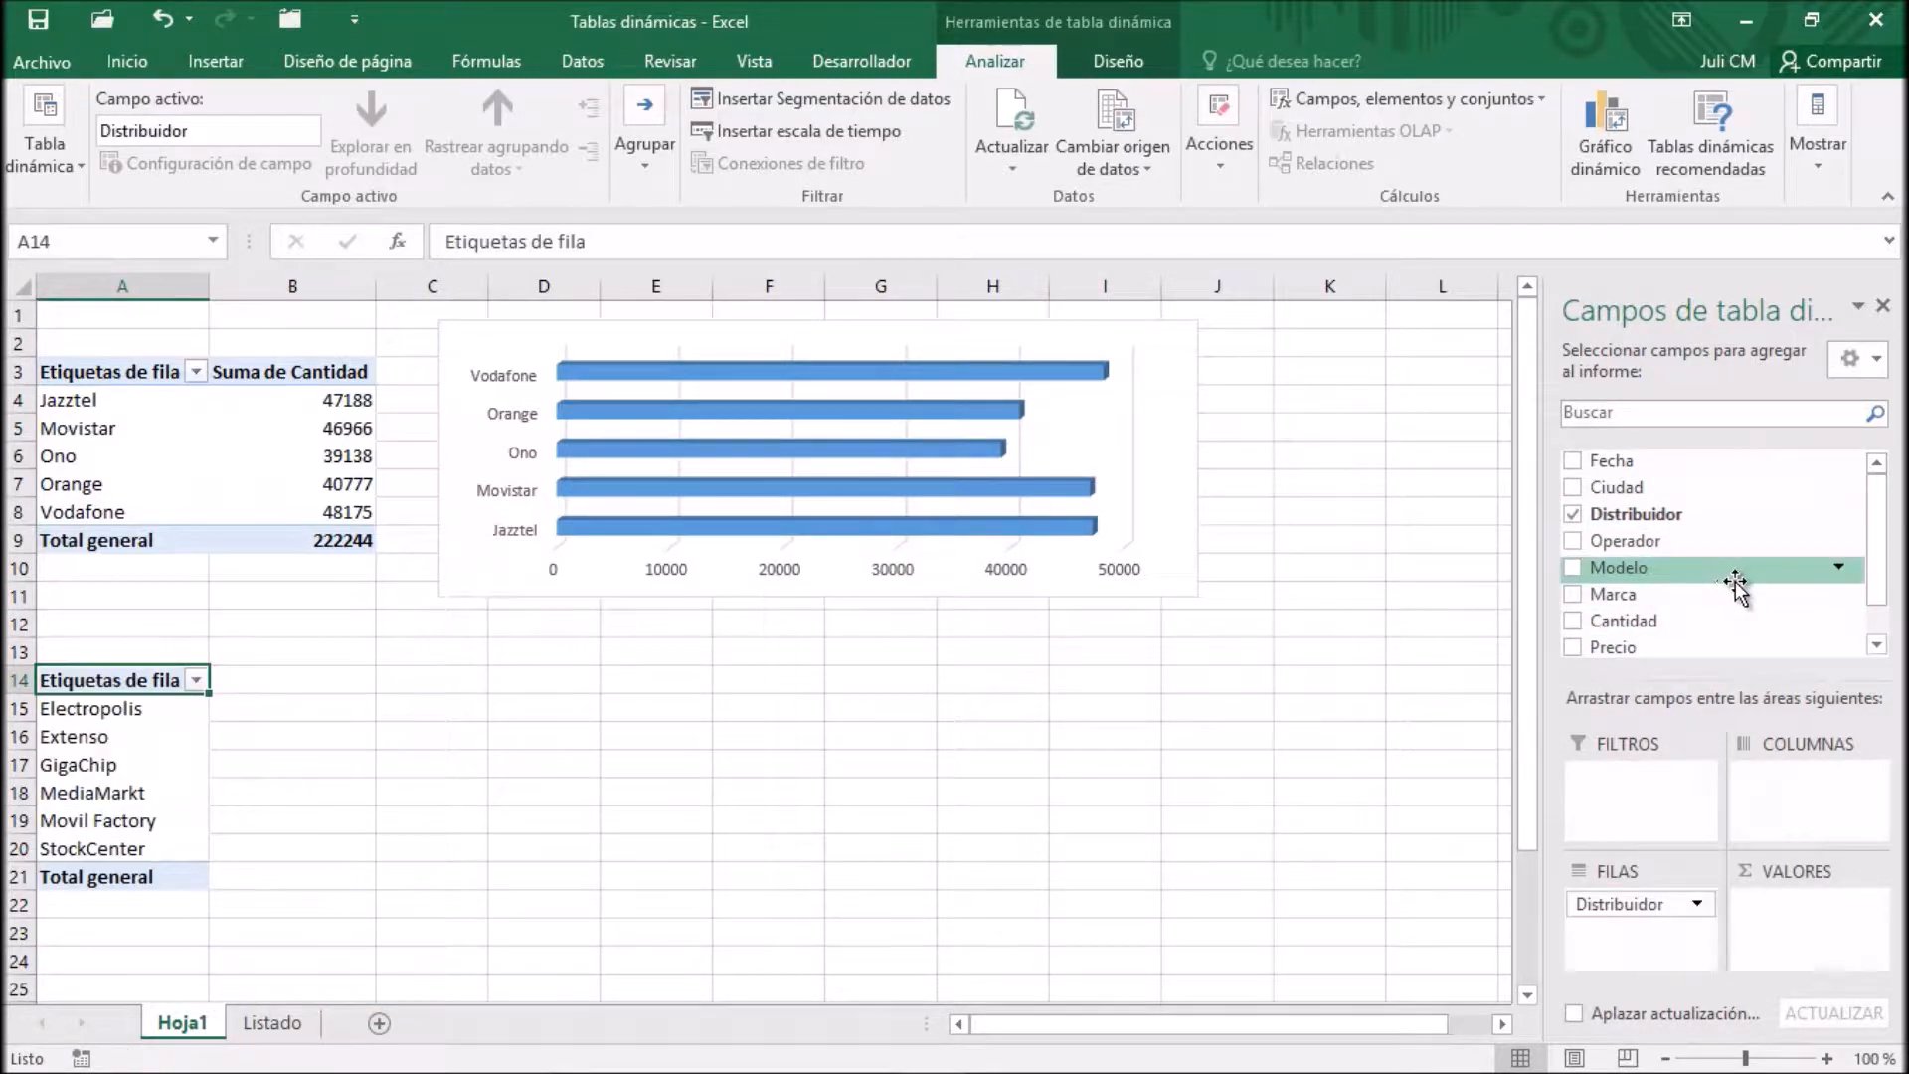
drag(1630, 621, 1830, 949)
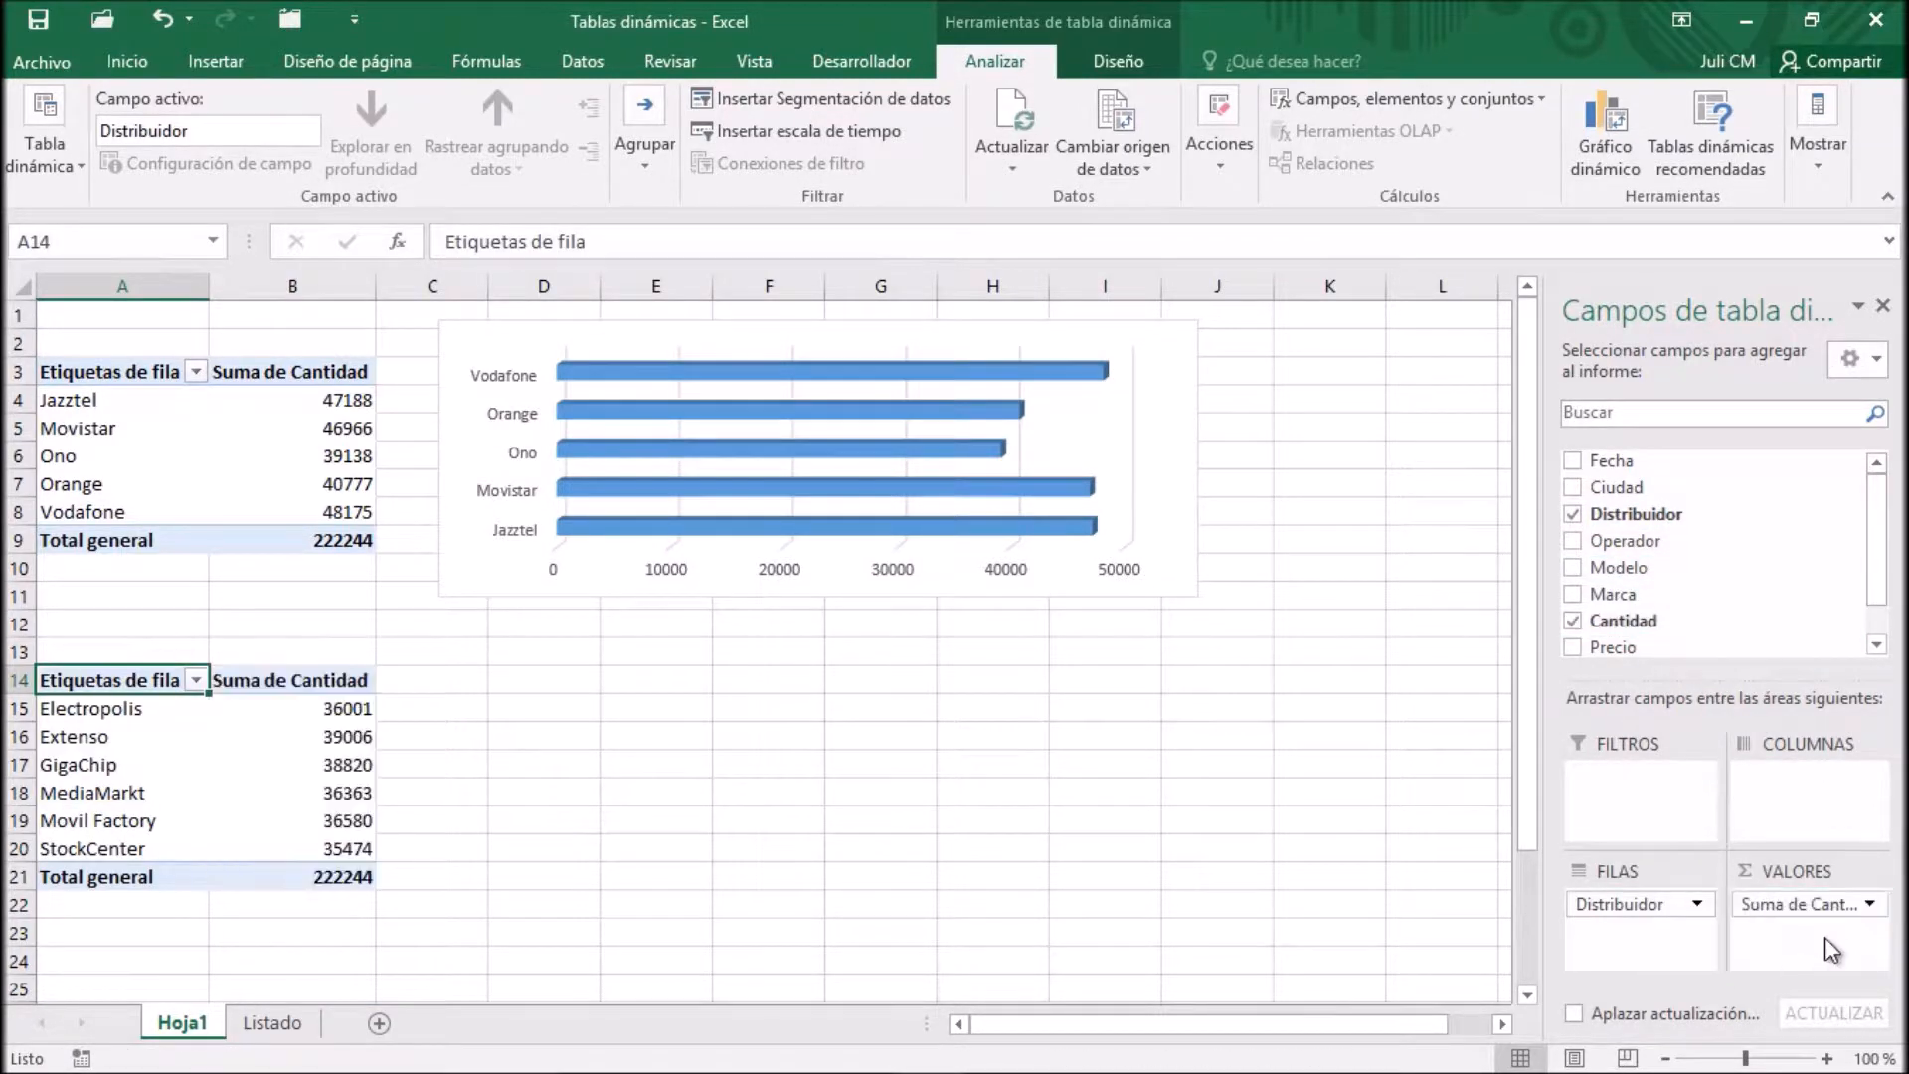
Insert a PivotChart of type Barra 3D apilada from the Distribuidor pivot table
click(196, 708)
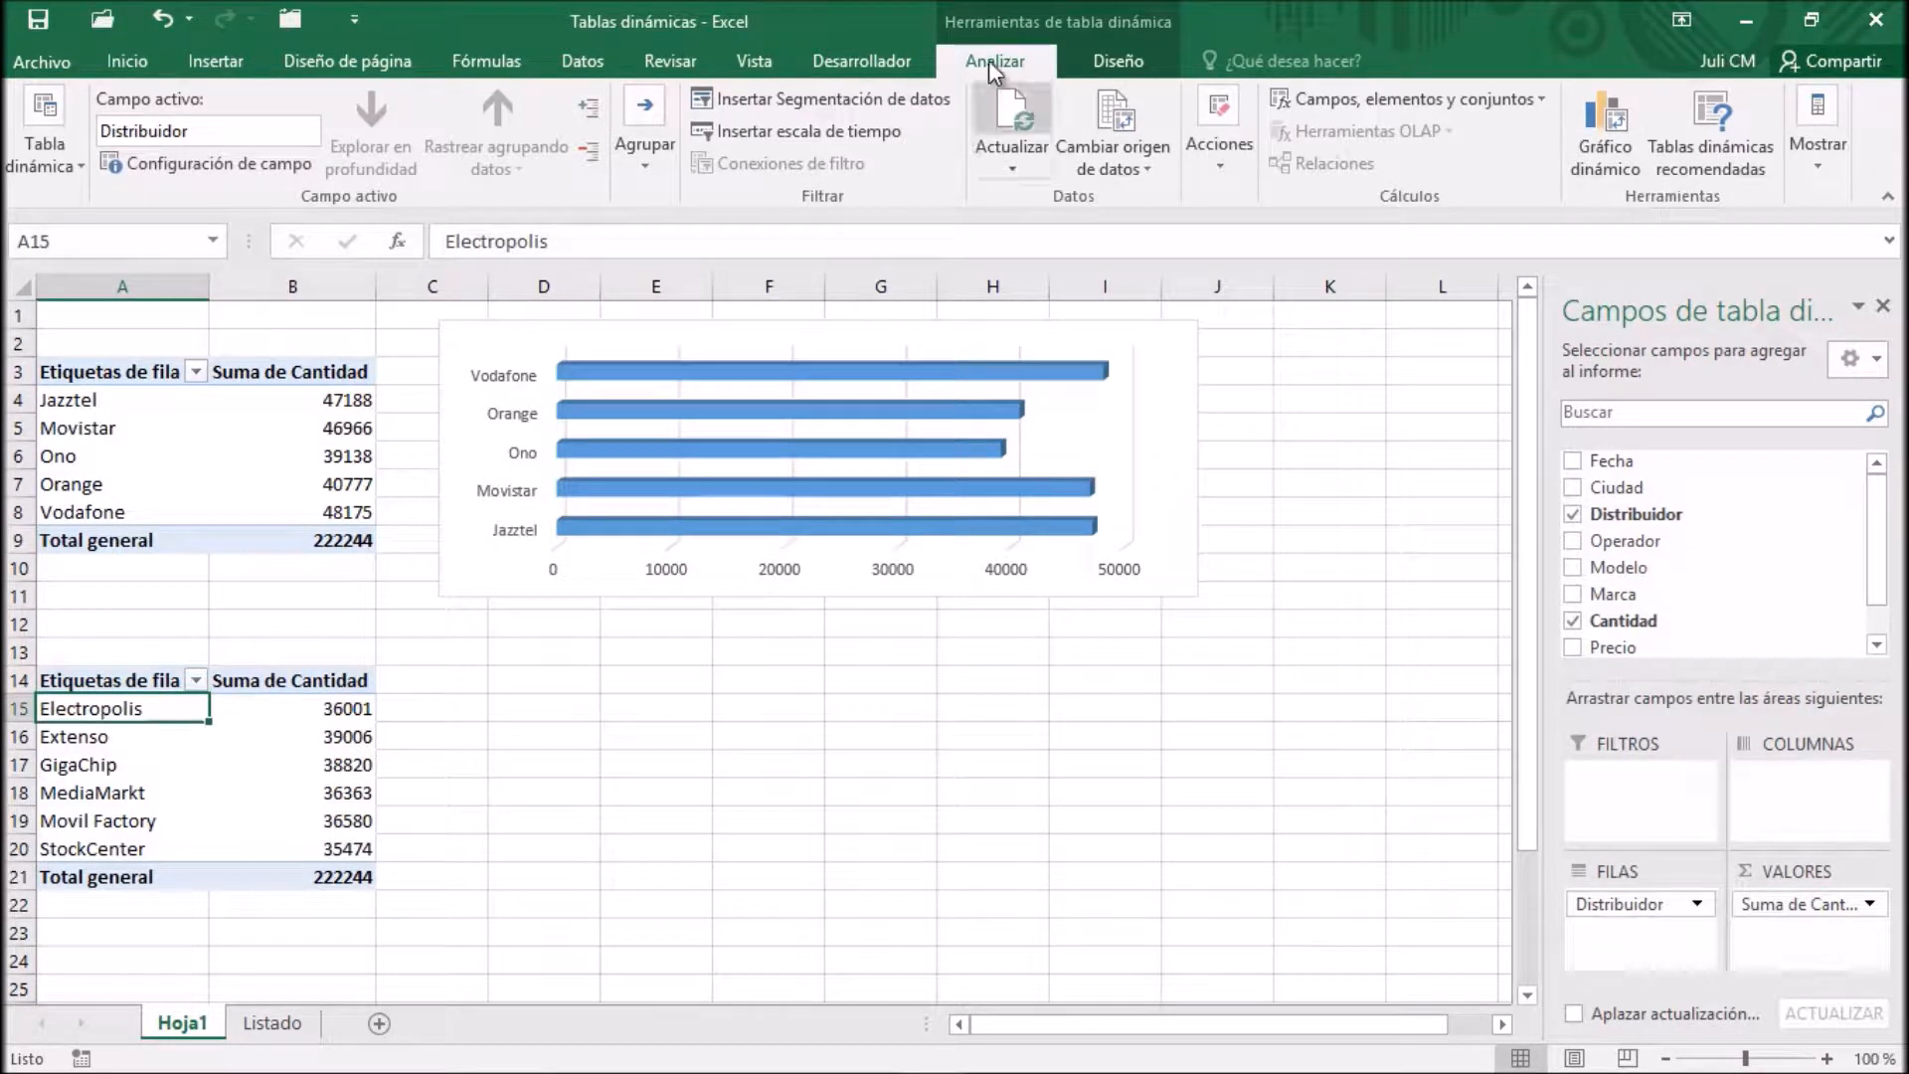
click(1591, 125)
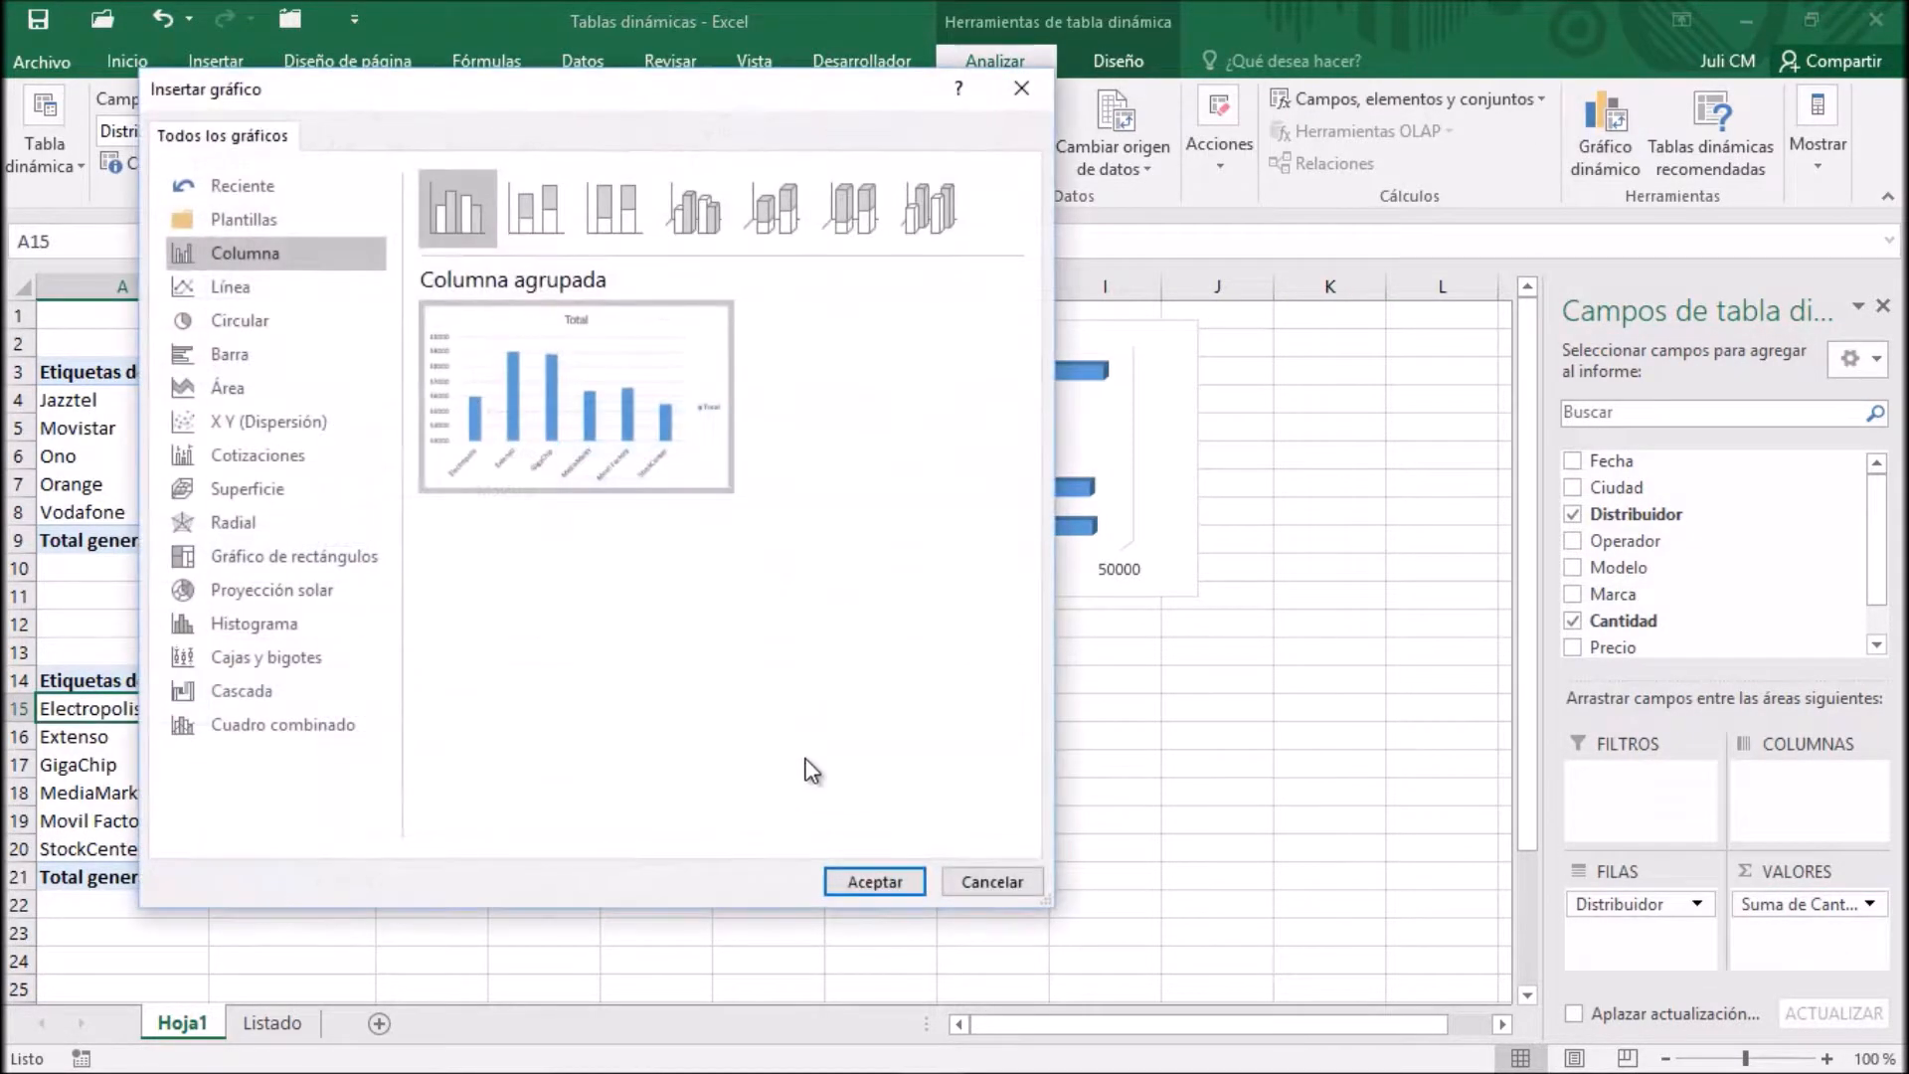
click(248, 355)
click(755, 205)
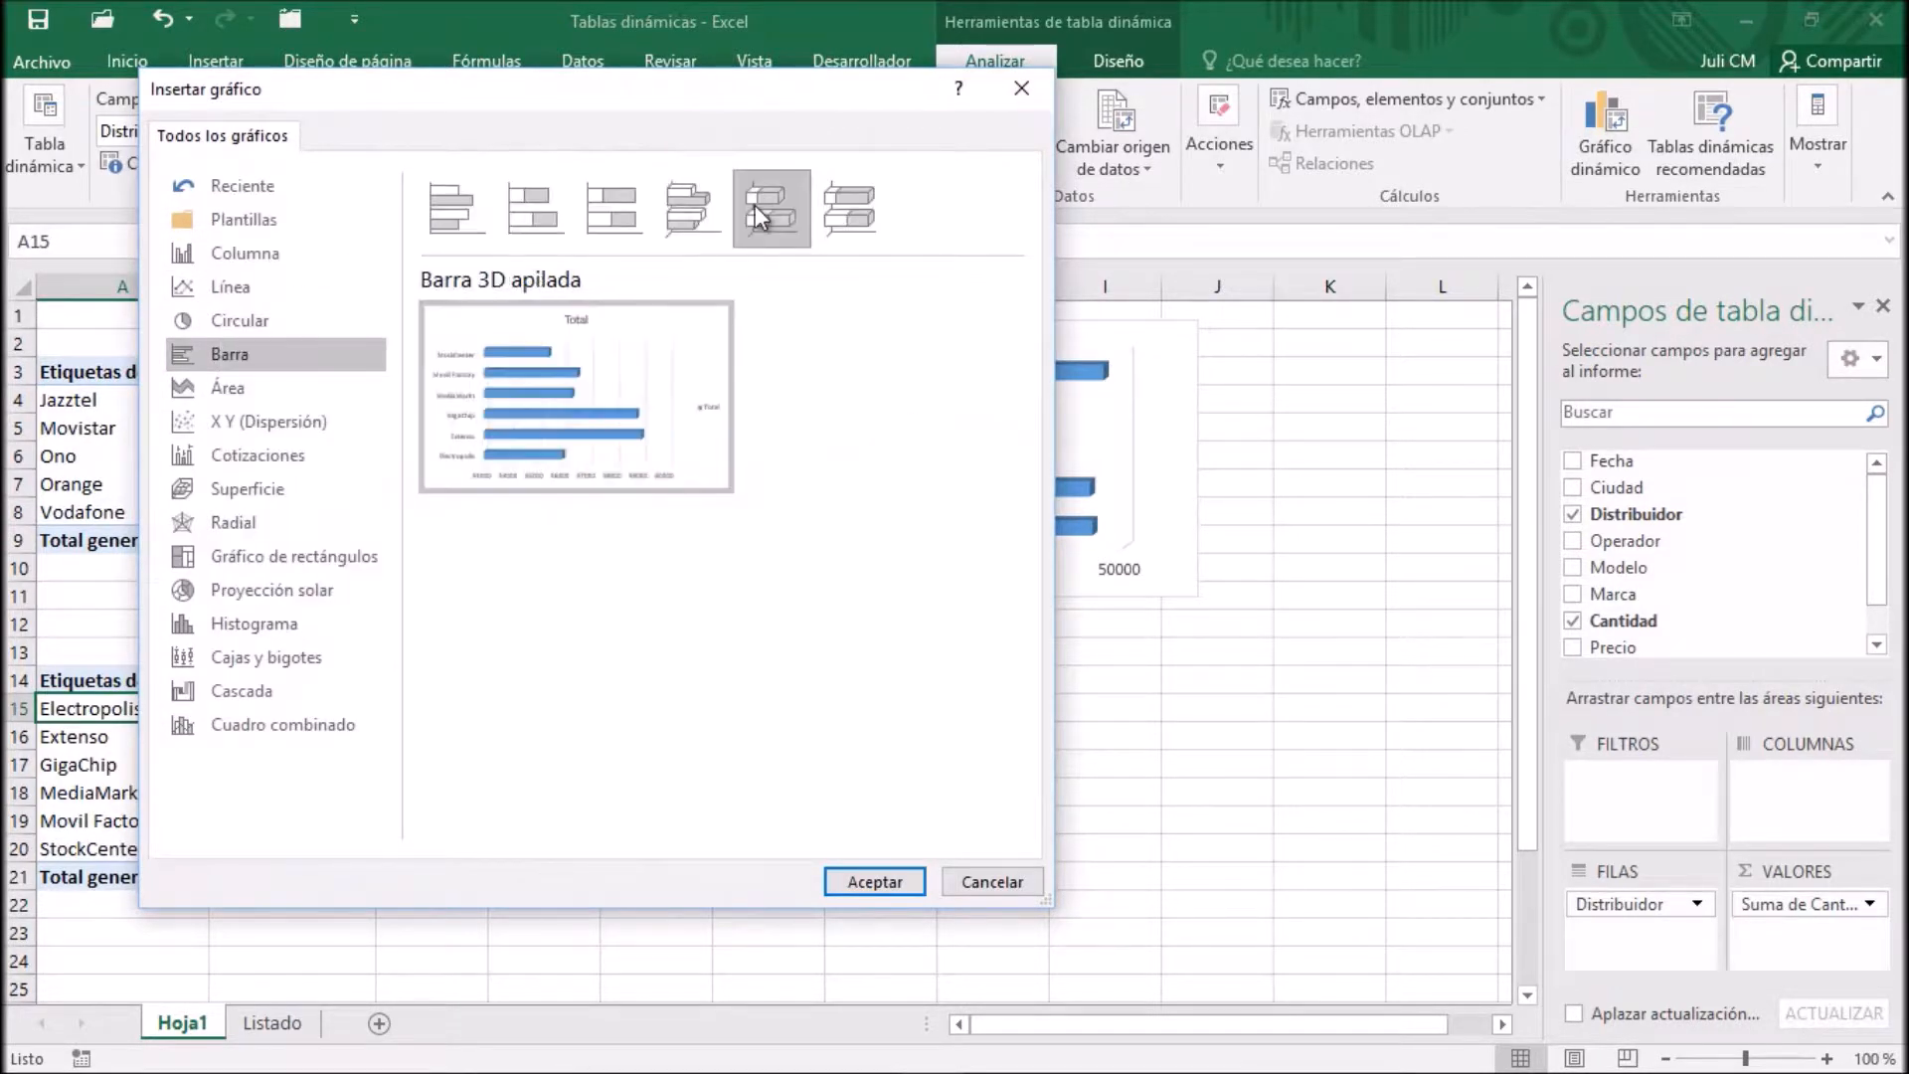
click(855, 883)
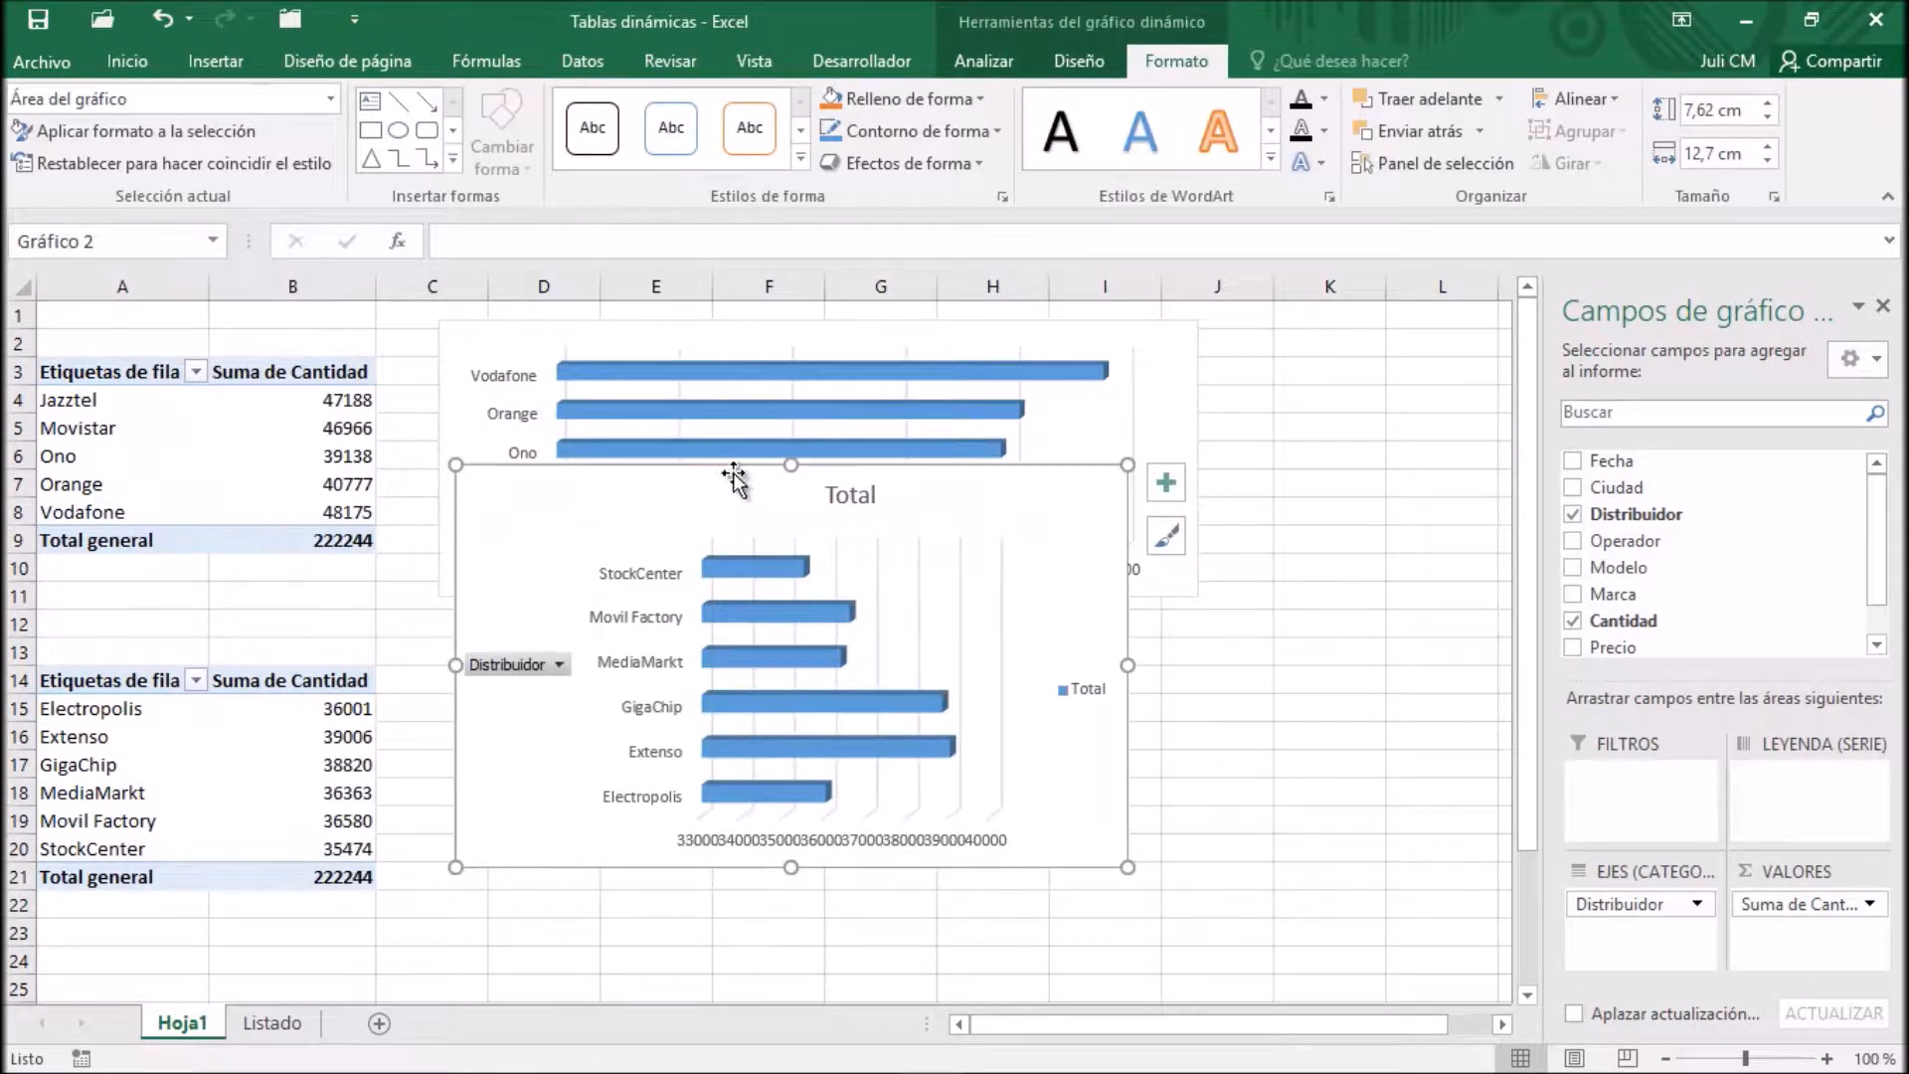
Fit the Distribuidor PivotChart below the Operador chart, resizing it to about 5.66 cm high and 14.24 cm wide
mouse_move(791, 465)
mouse_down()
mouse_move(810, 691)
mouse_move(811, 516)
mouse_up()
drag(791, 887, 784, 921)
drag(790, 513, 796, 621)
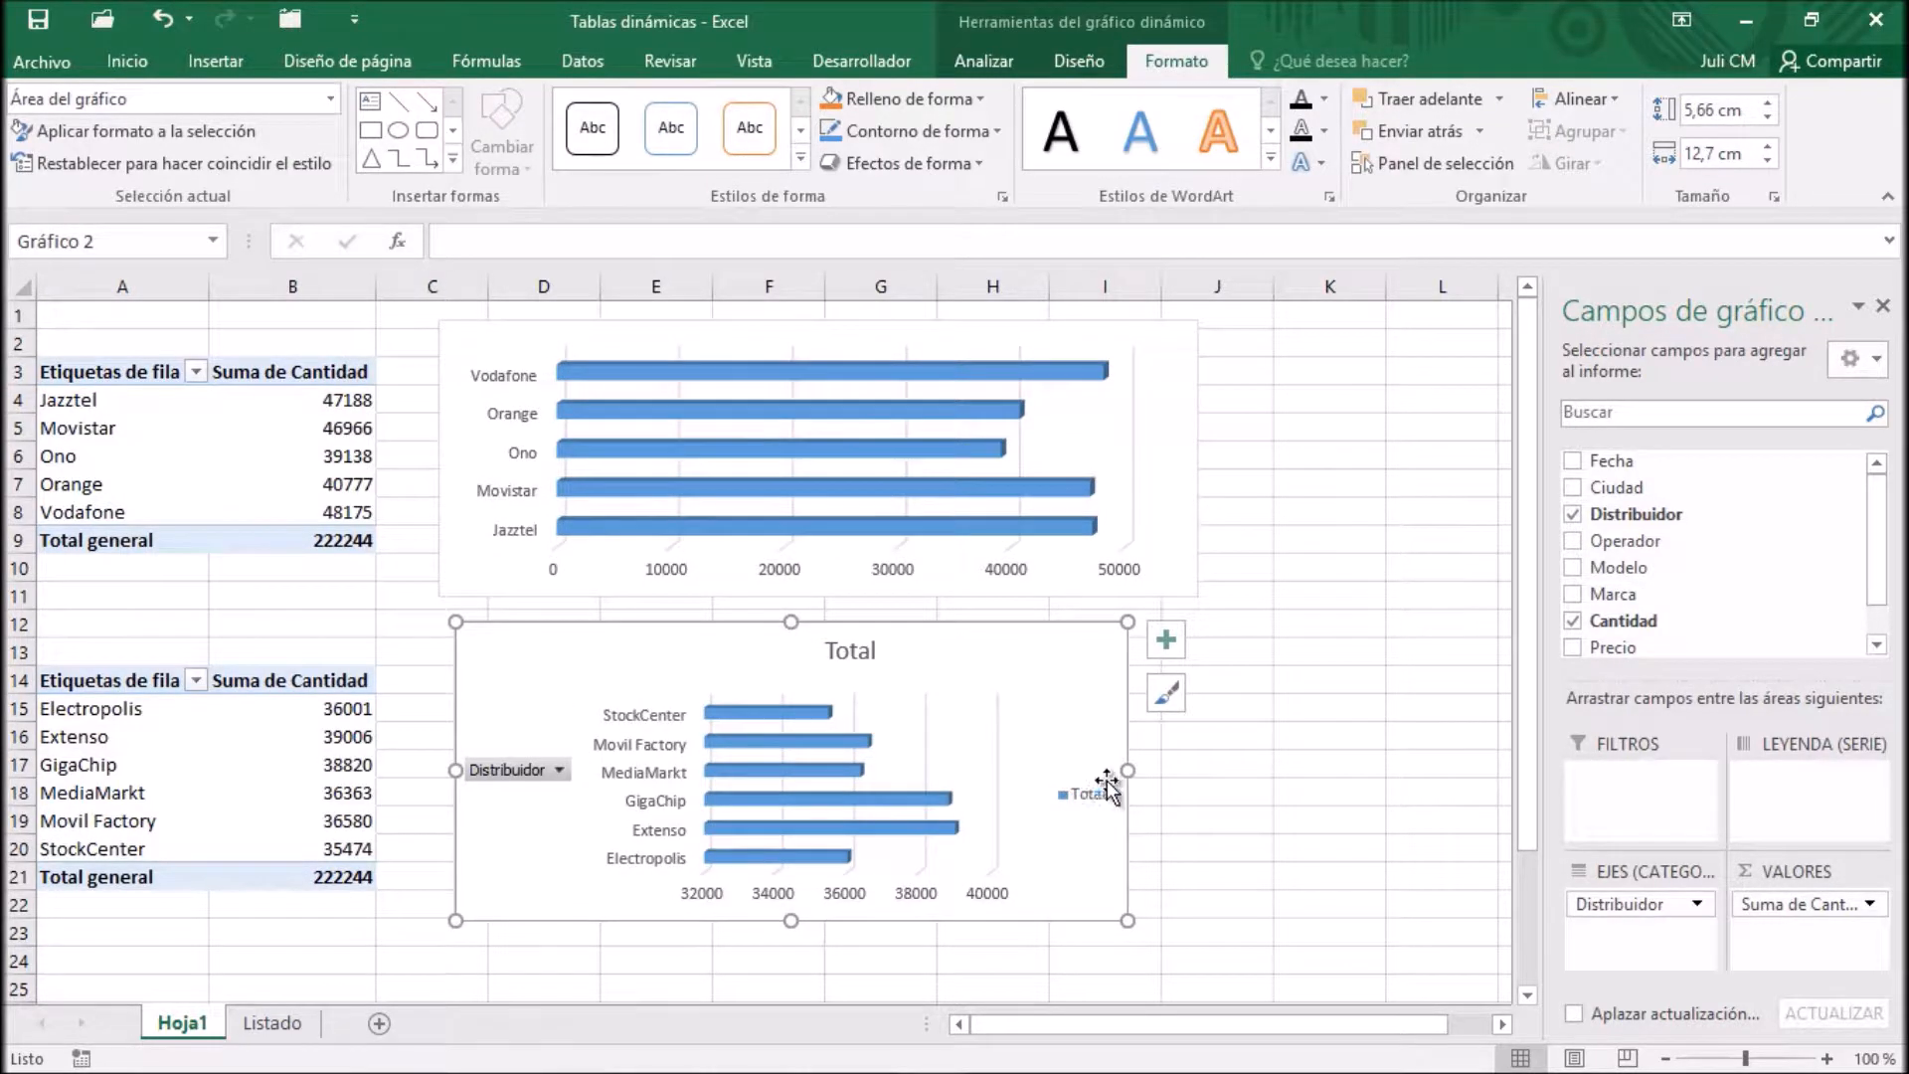
drag(1124, 772, 1198, 771)
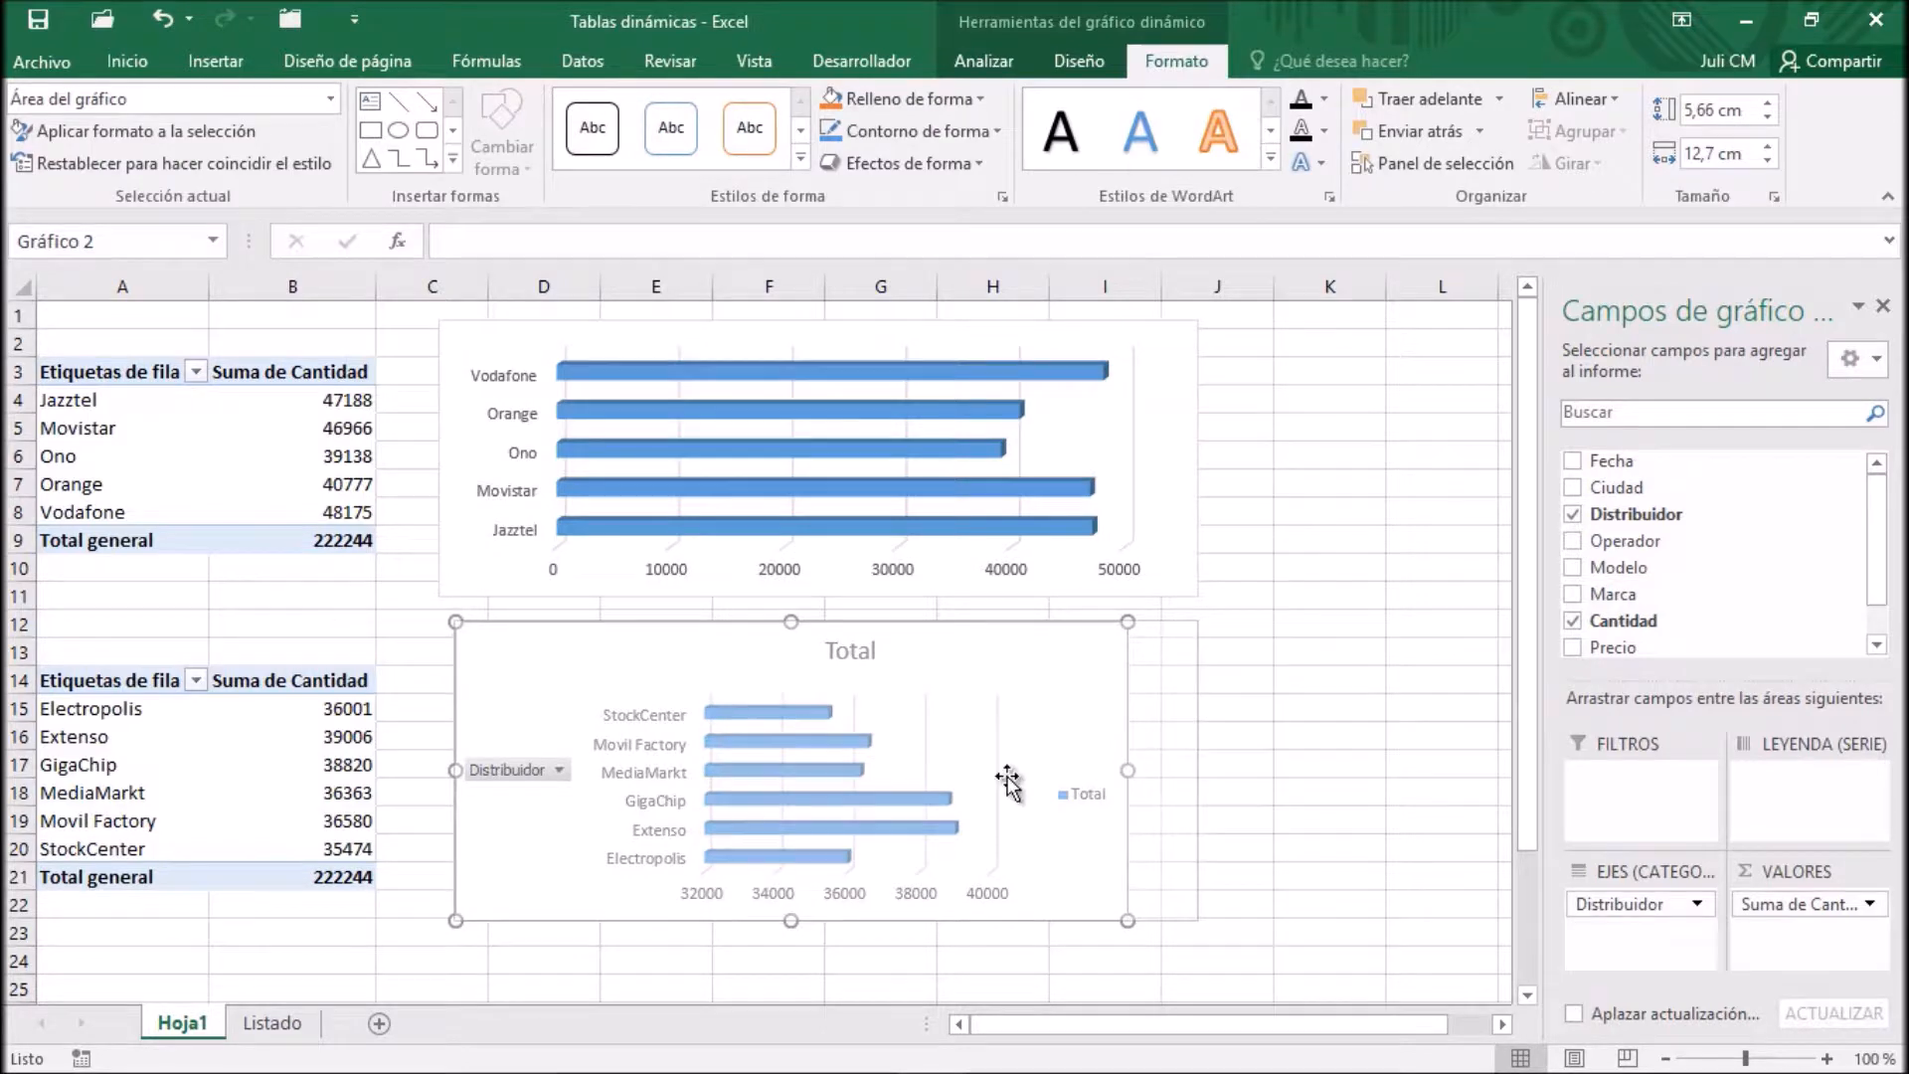
drag(455, 769, 445, 770)
Remove the title, legend and field buttons from the Distribuidor PivotChart
click(880, 641)
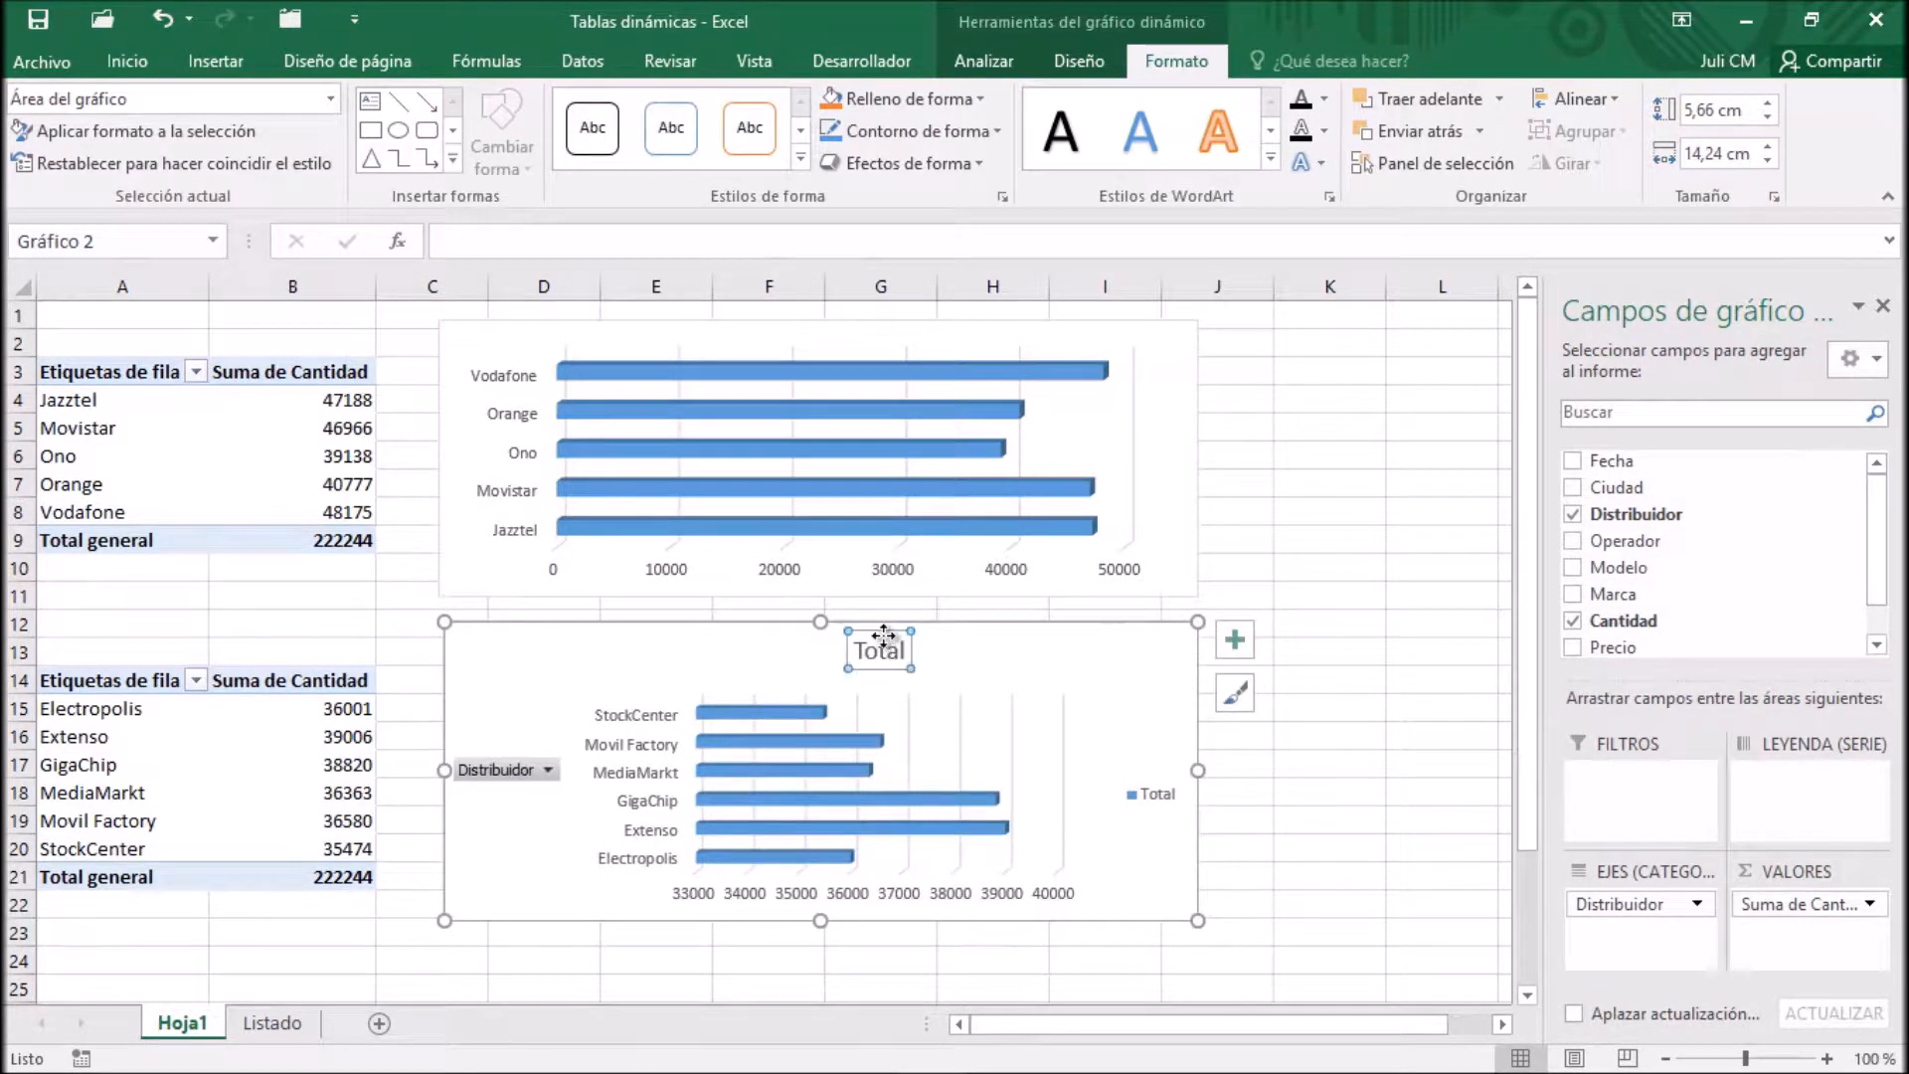
key(Delete)
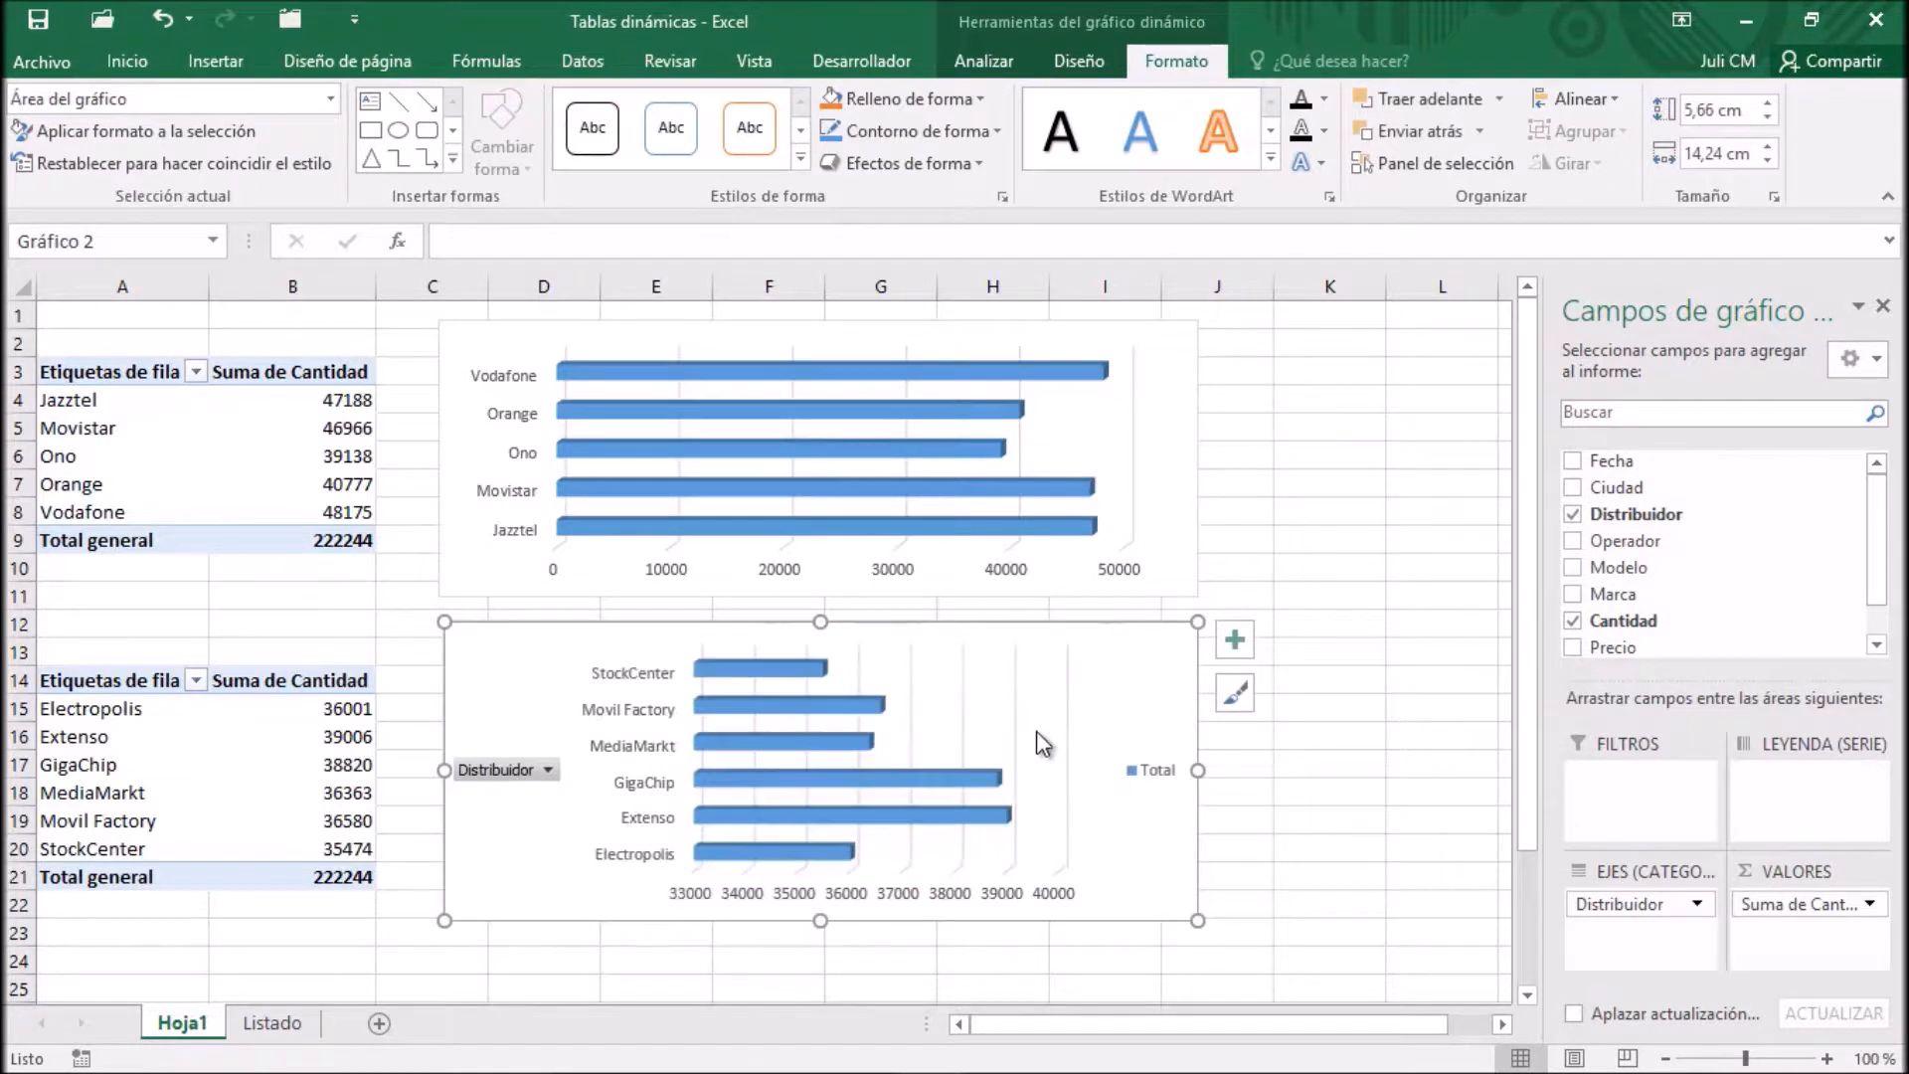
click(1145, 774)
key(Delete)
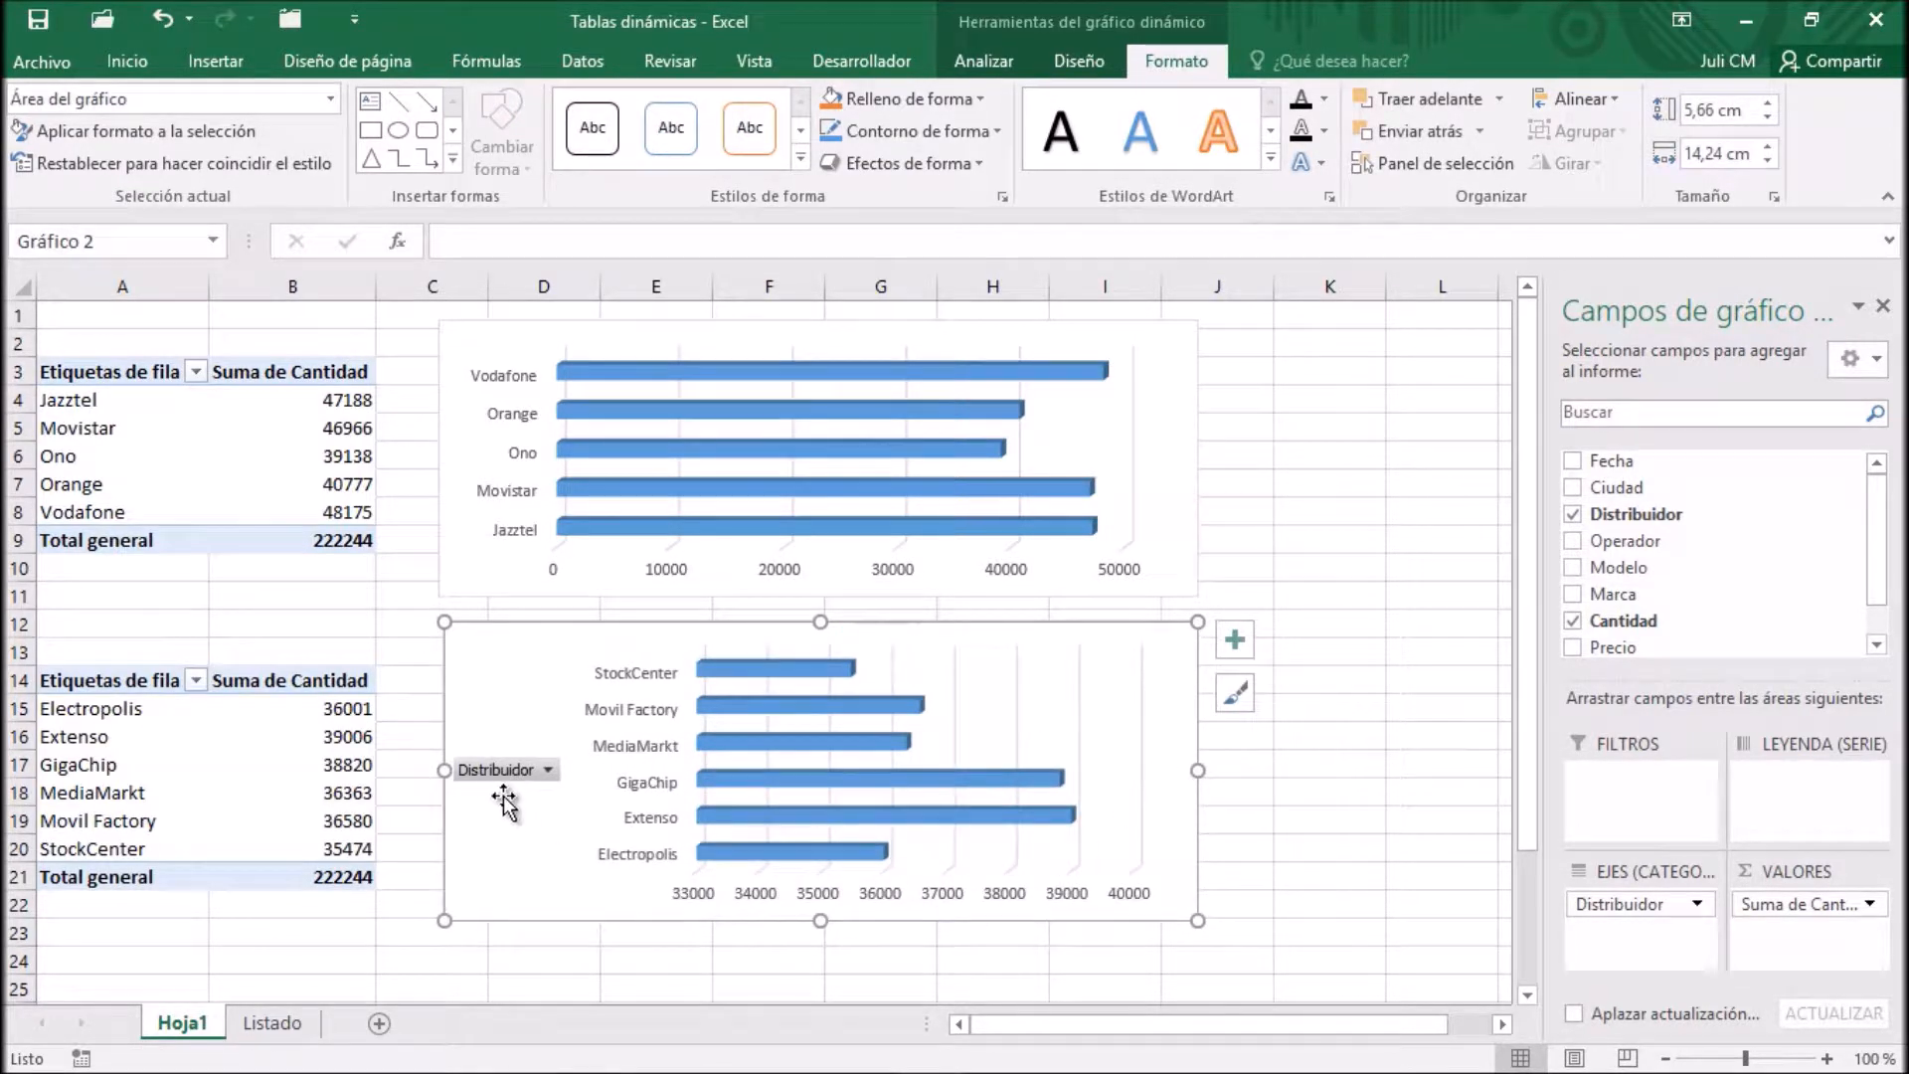
click(999, 62)
click(1770, 135)
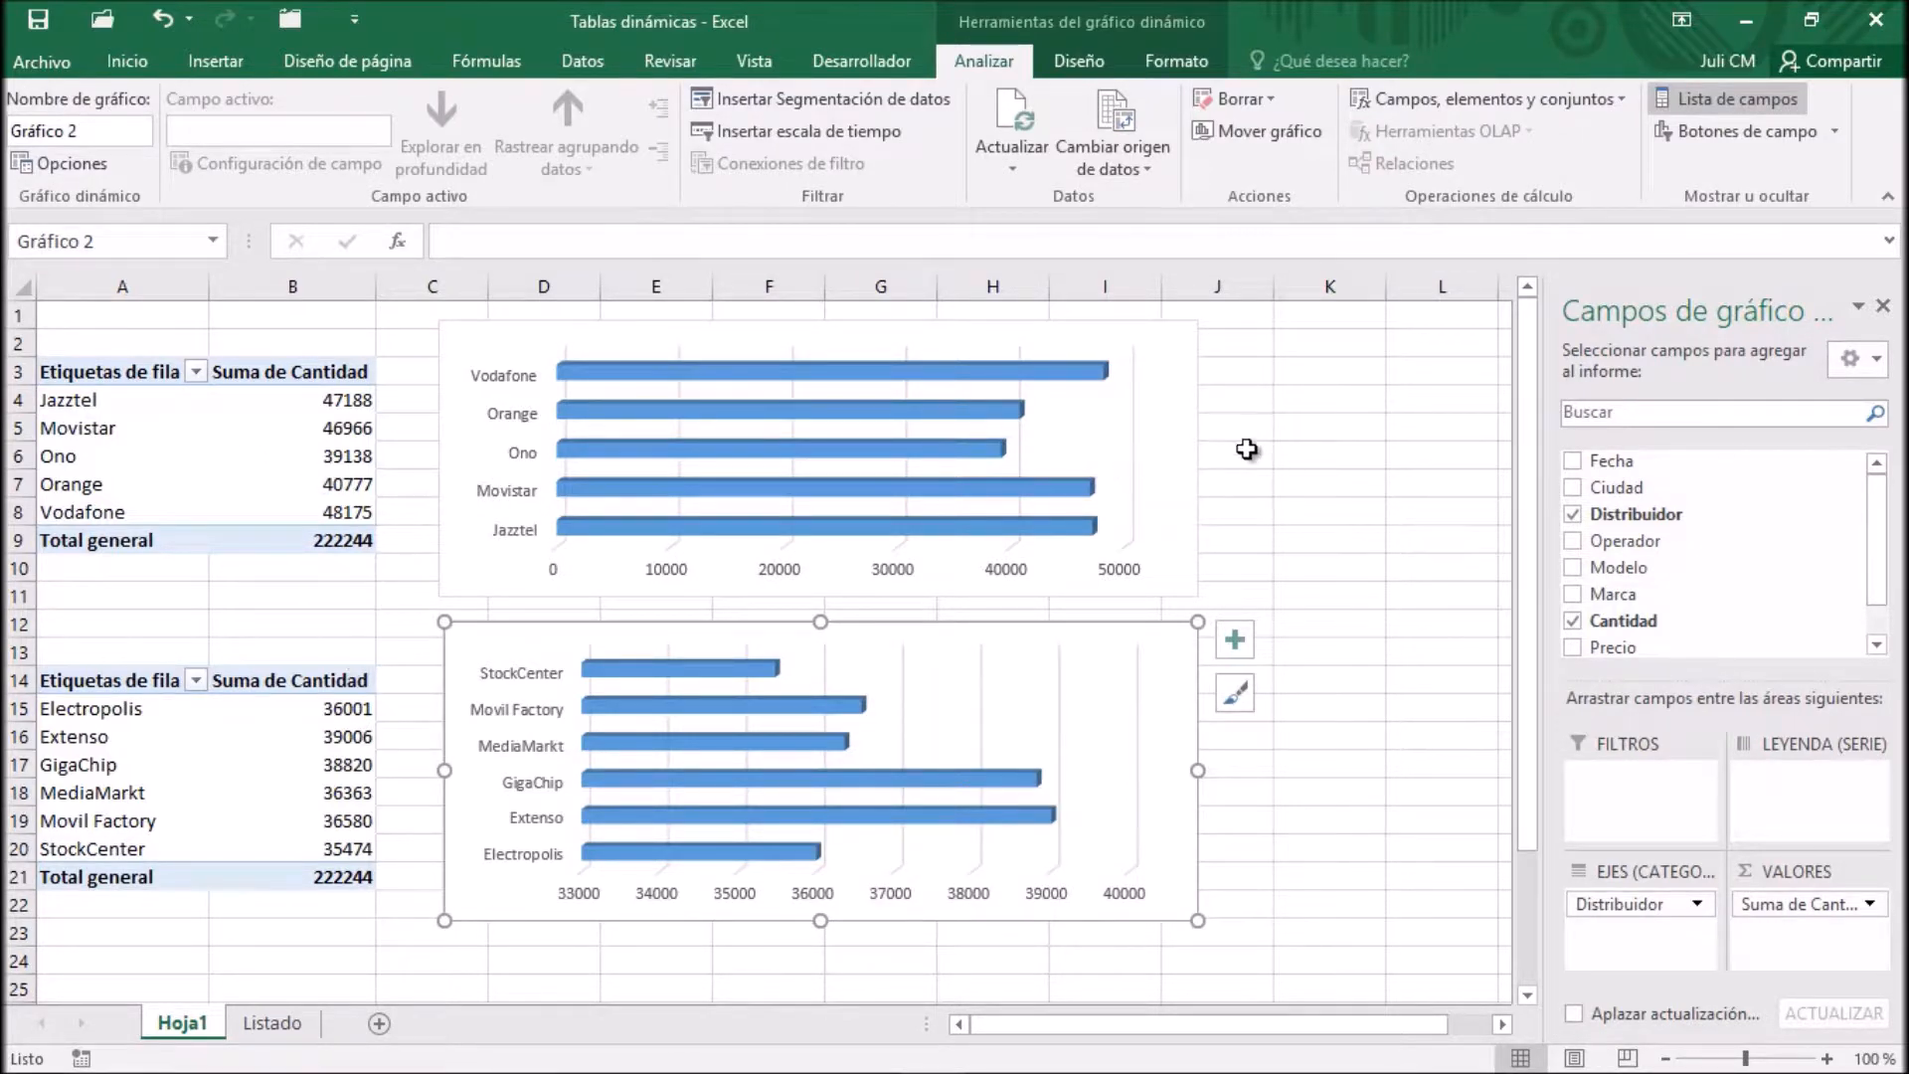
Fill the Operador PivotChart's background with the lightest gold theme colour
click(1148, 326)
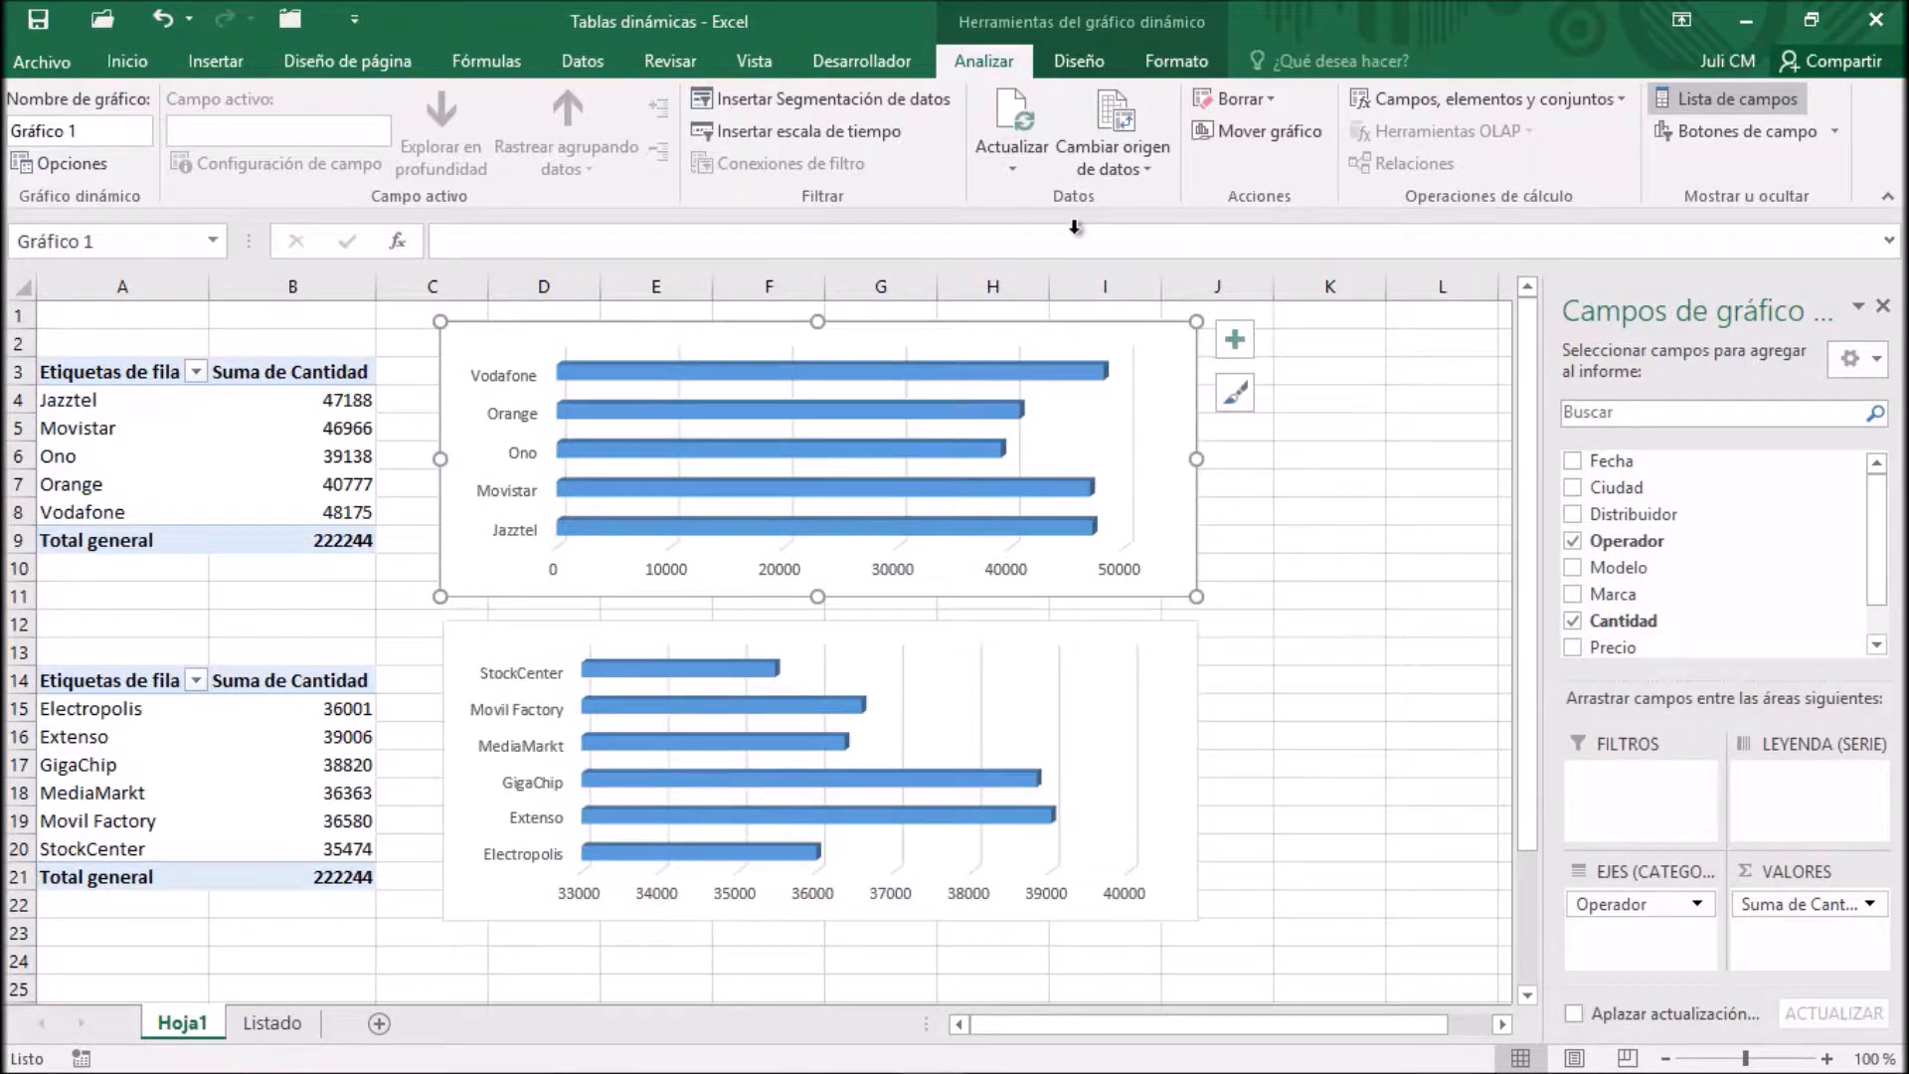
click(1184, 59)
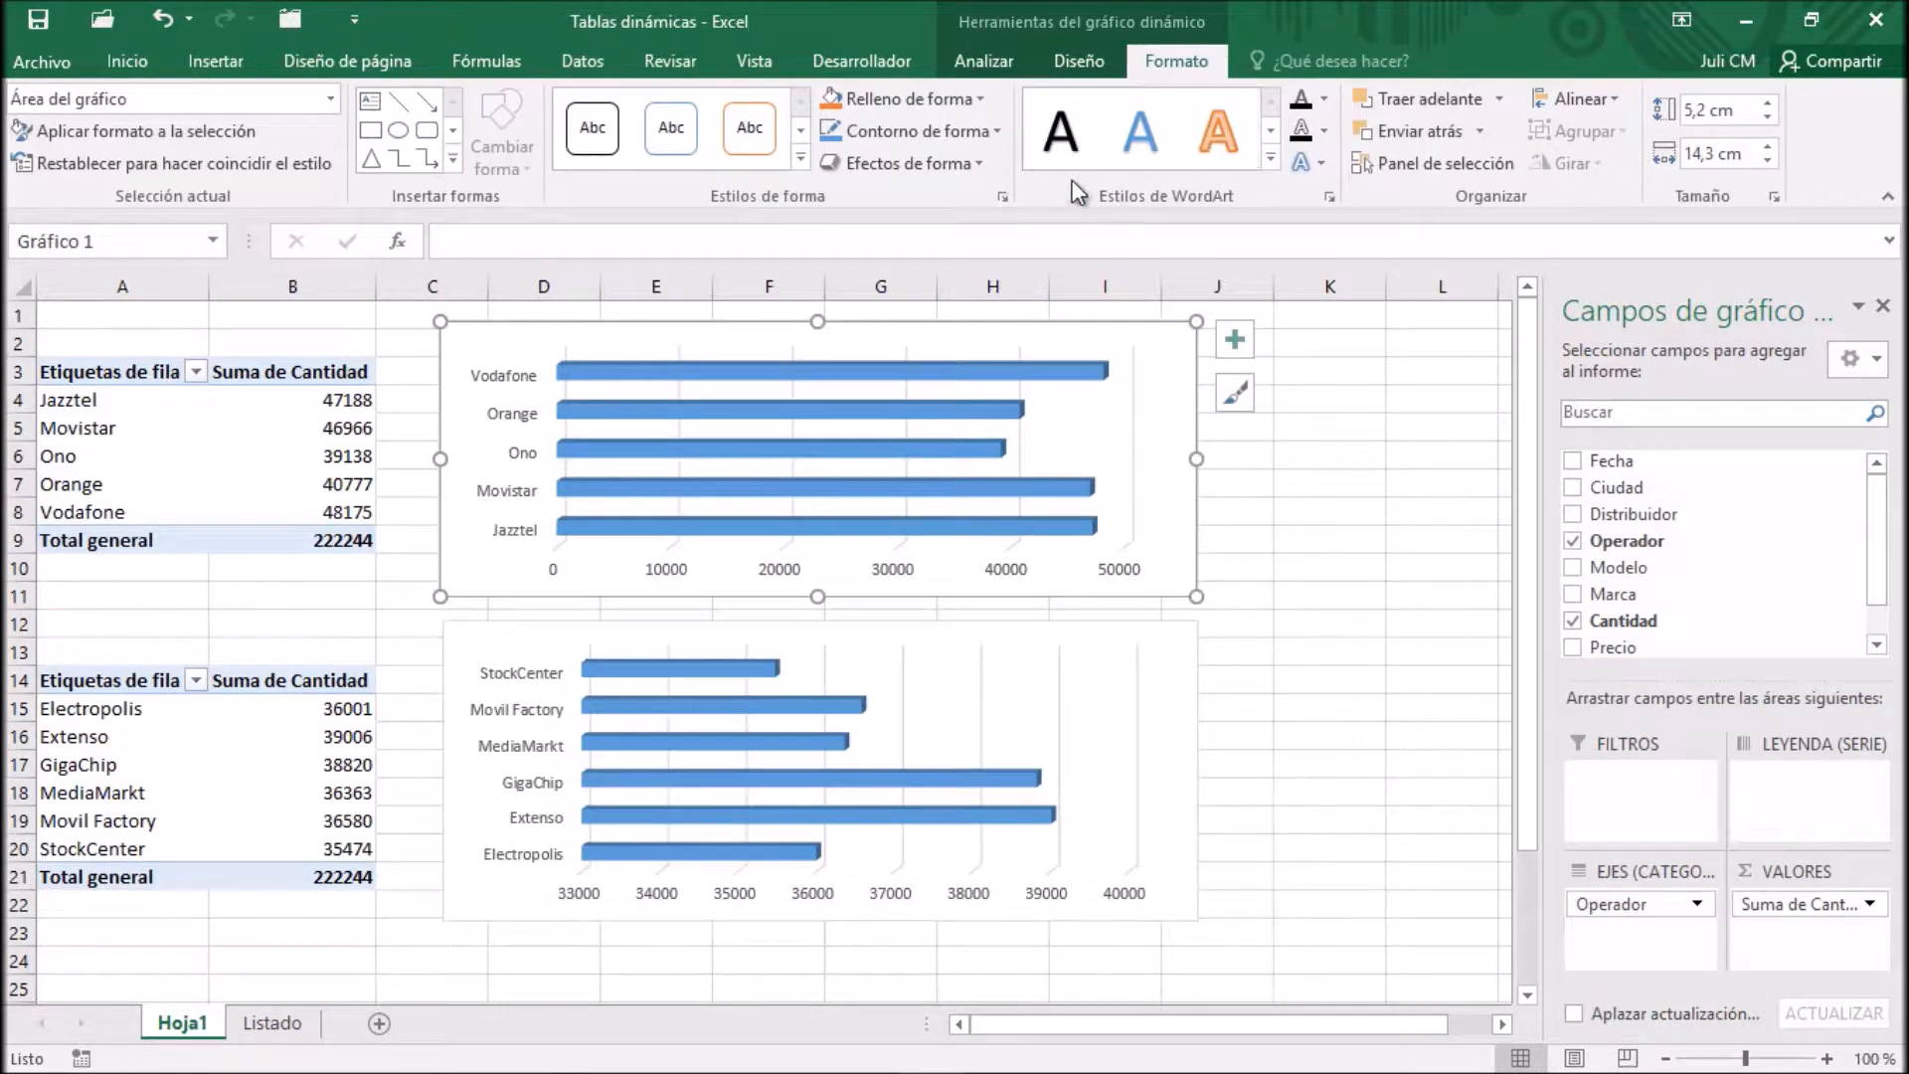
click(803, 153)
click(1172, 63)
click(970, 98)
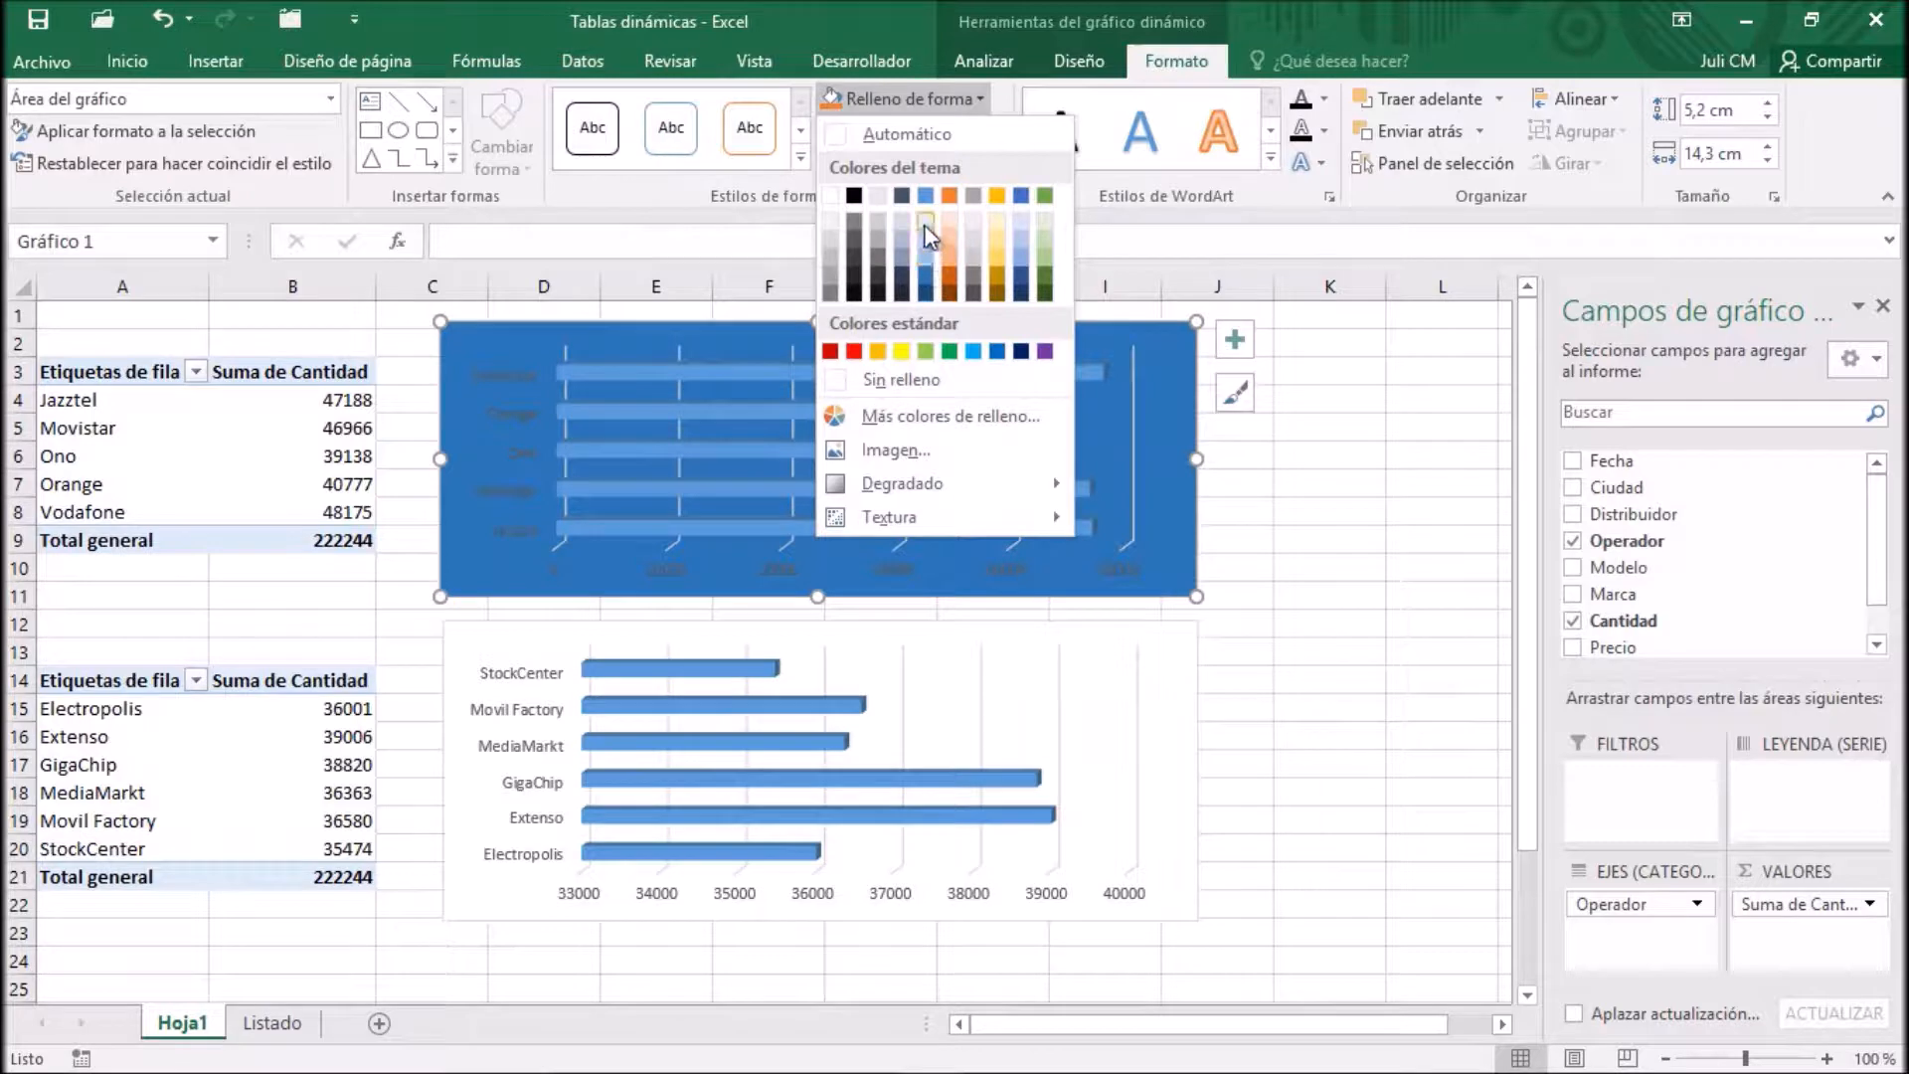
click(995, 218)
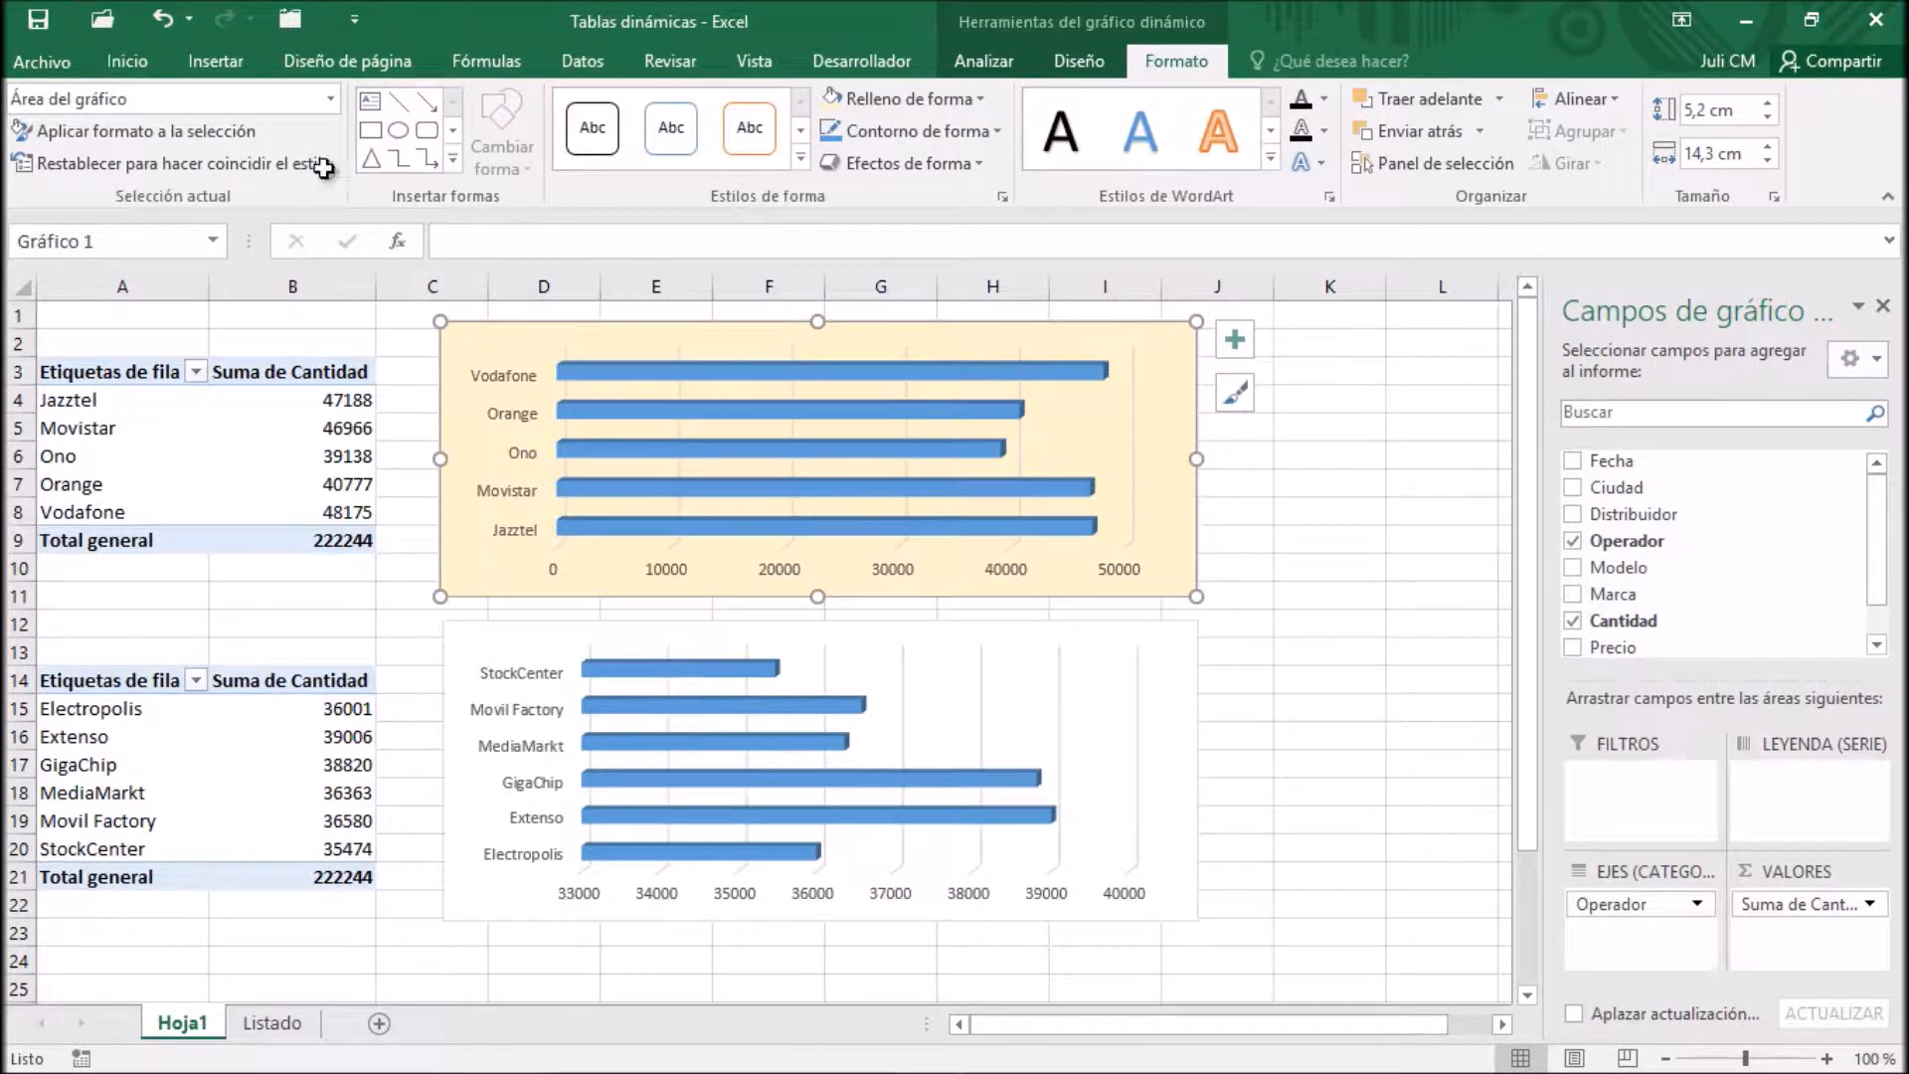
Make the Operador PivotChart's text bold and increase its font size to 10,5
click(127, 66)
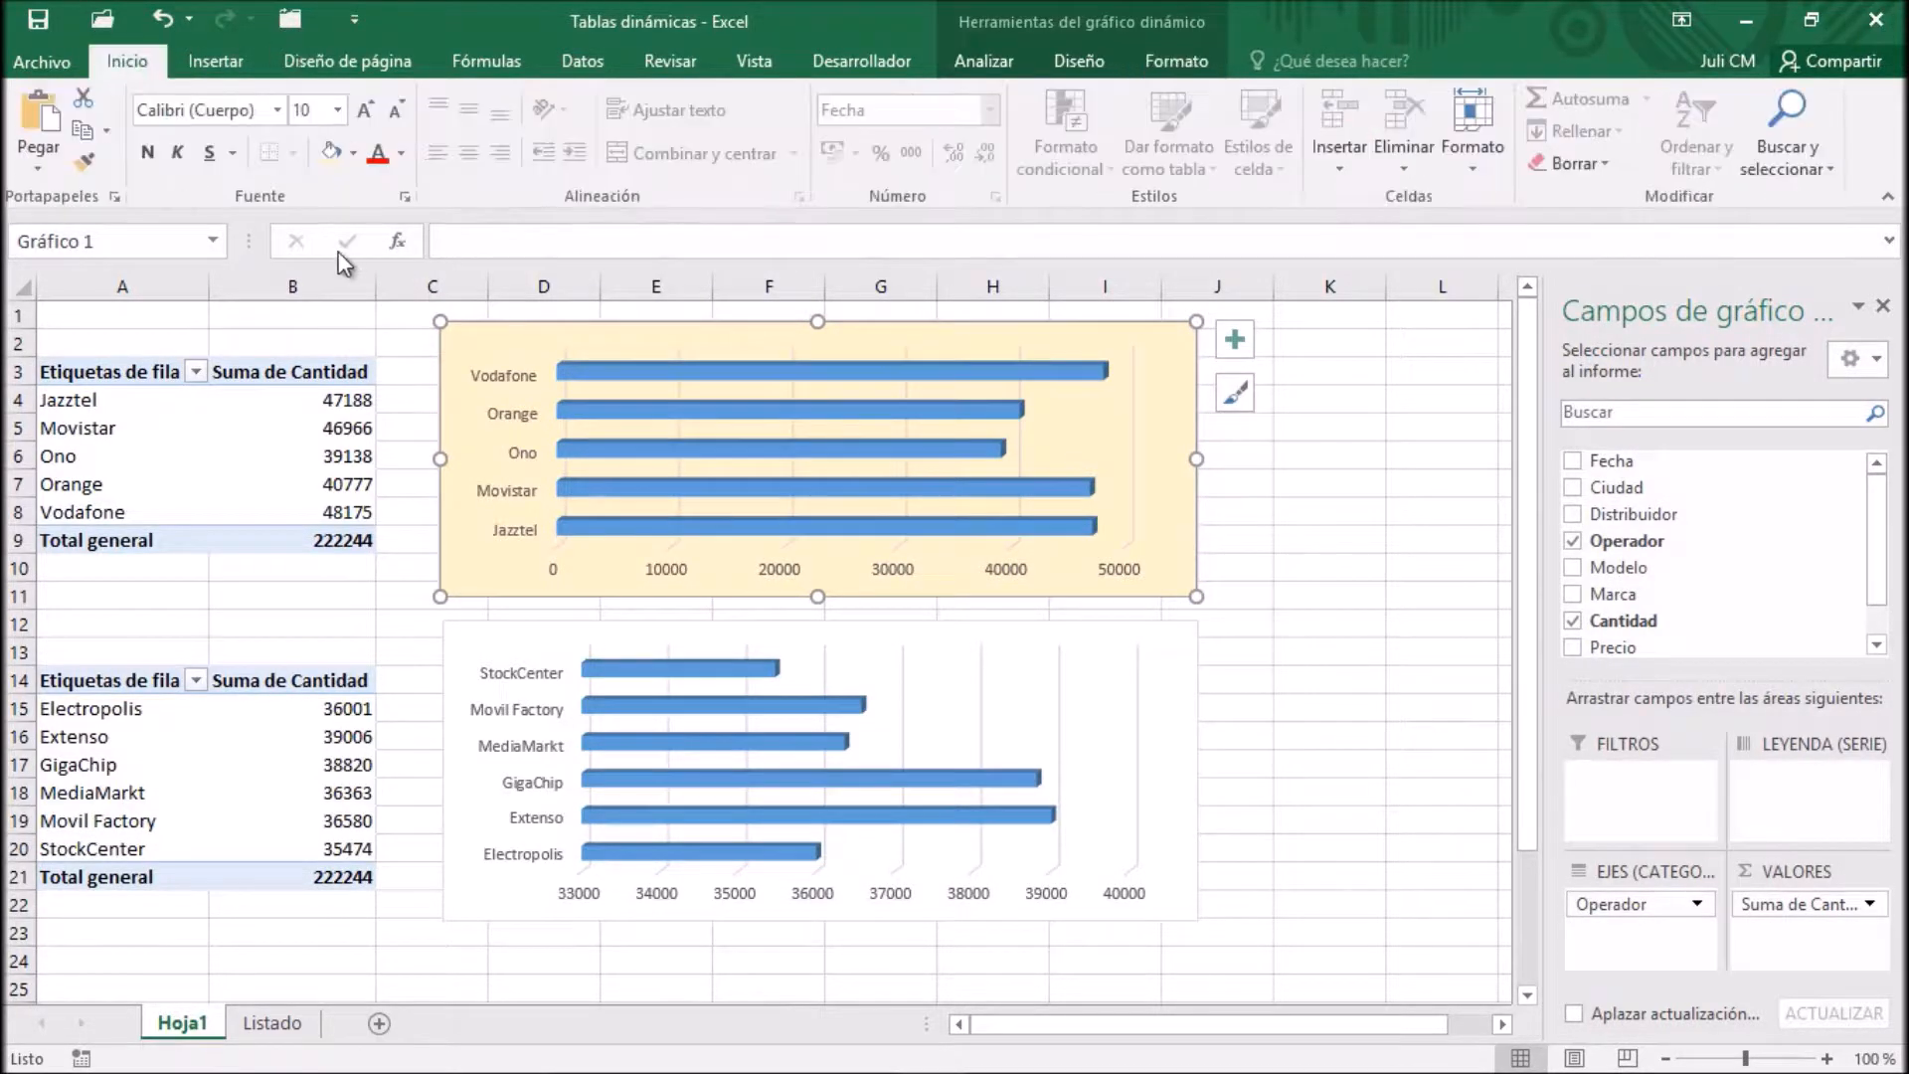
click(142, 155)
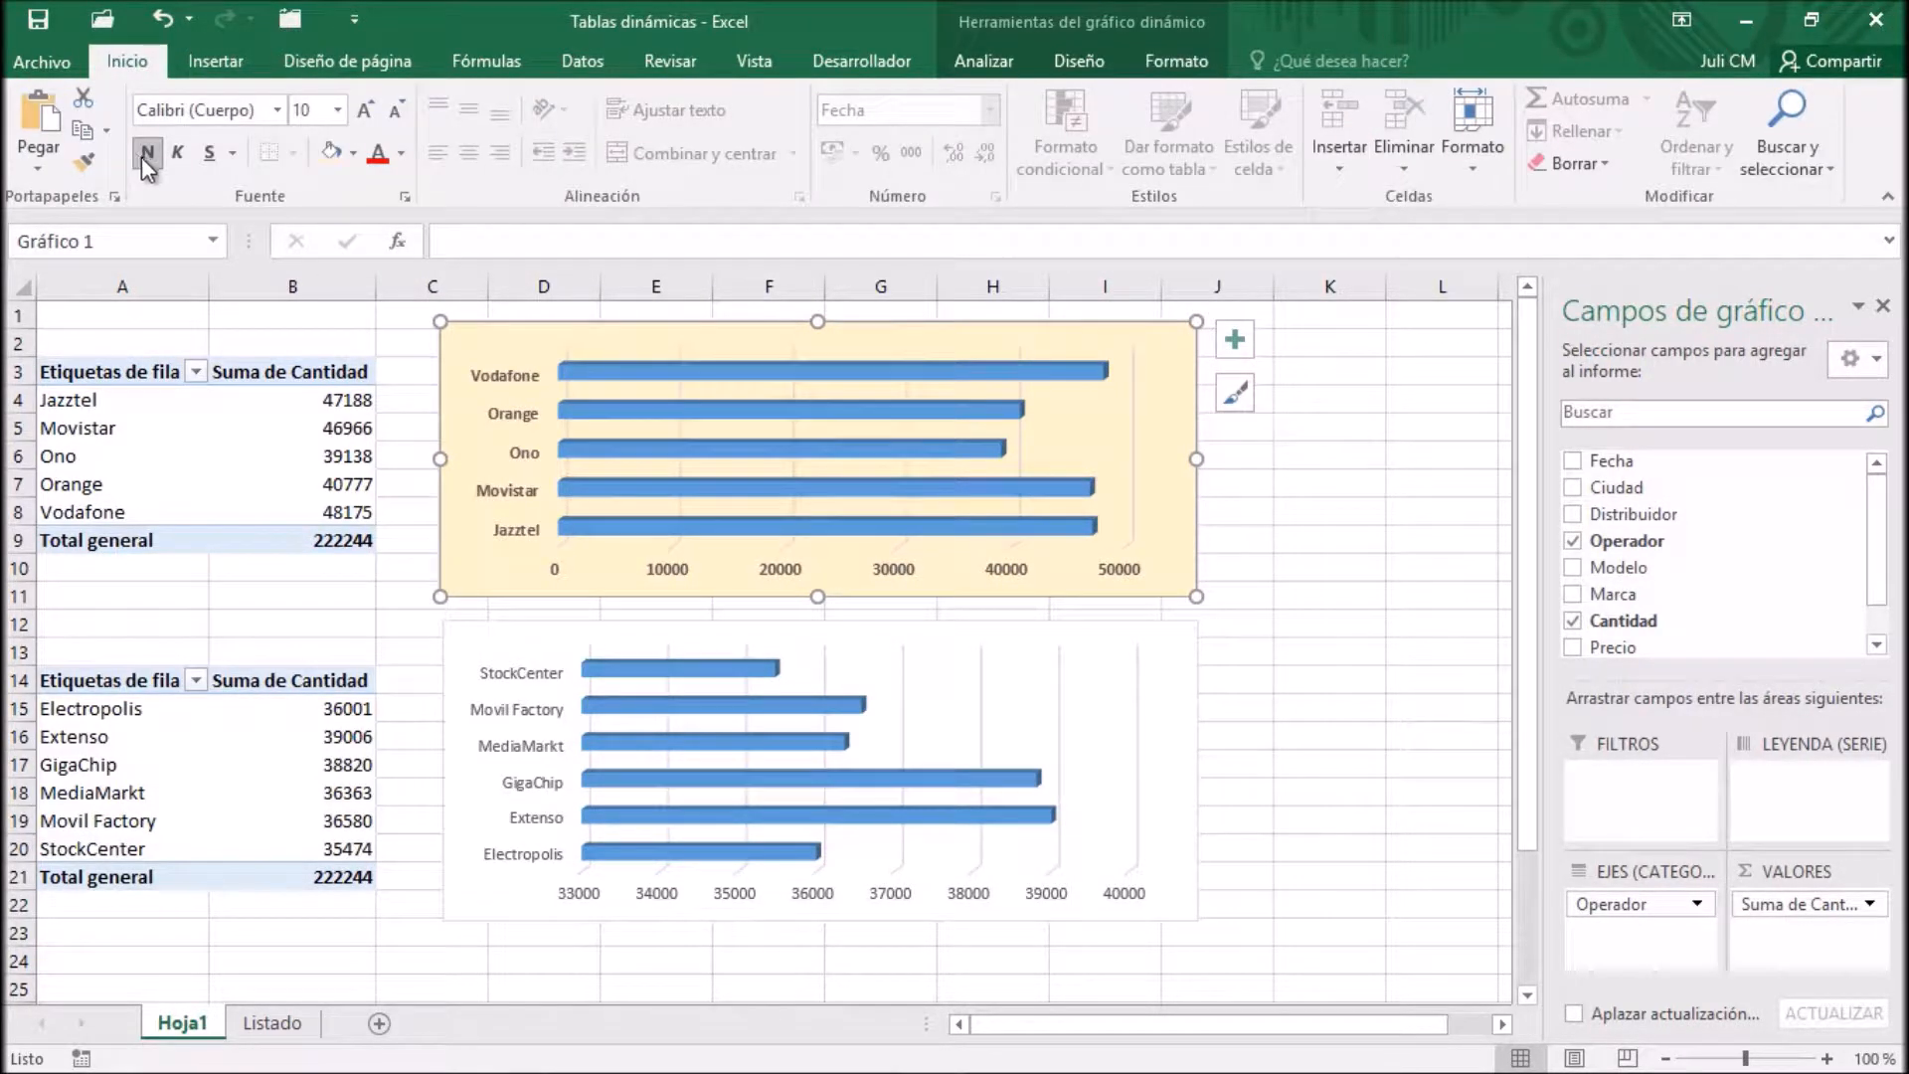
click(364, 111)
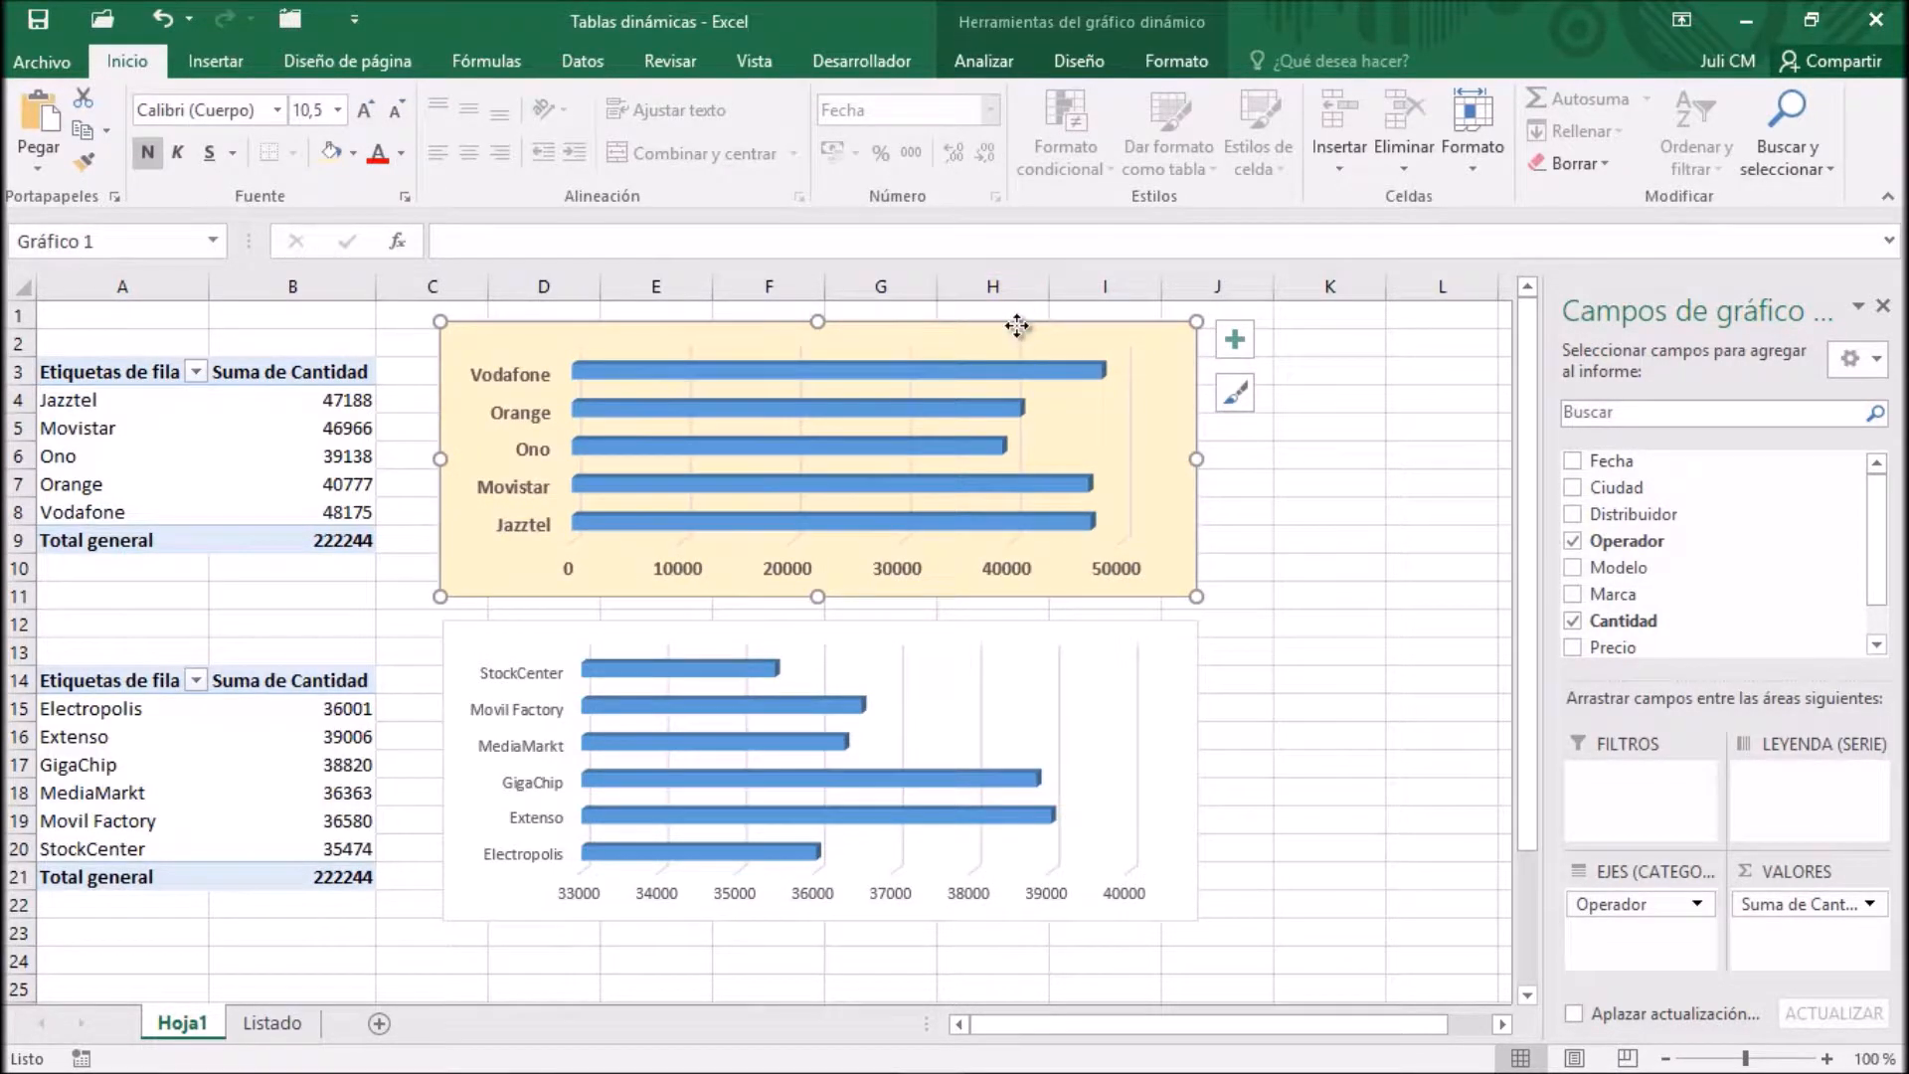
Give the Operador PivotChart a 3 pt outline in the dark blue-grey theme colour
click(1161, 71)
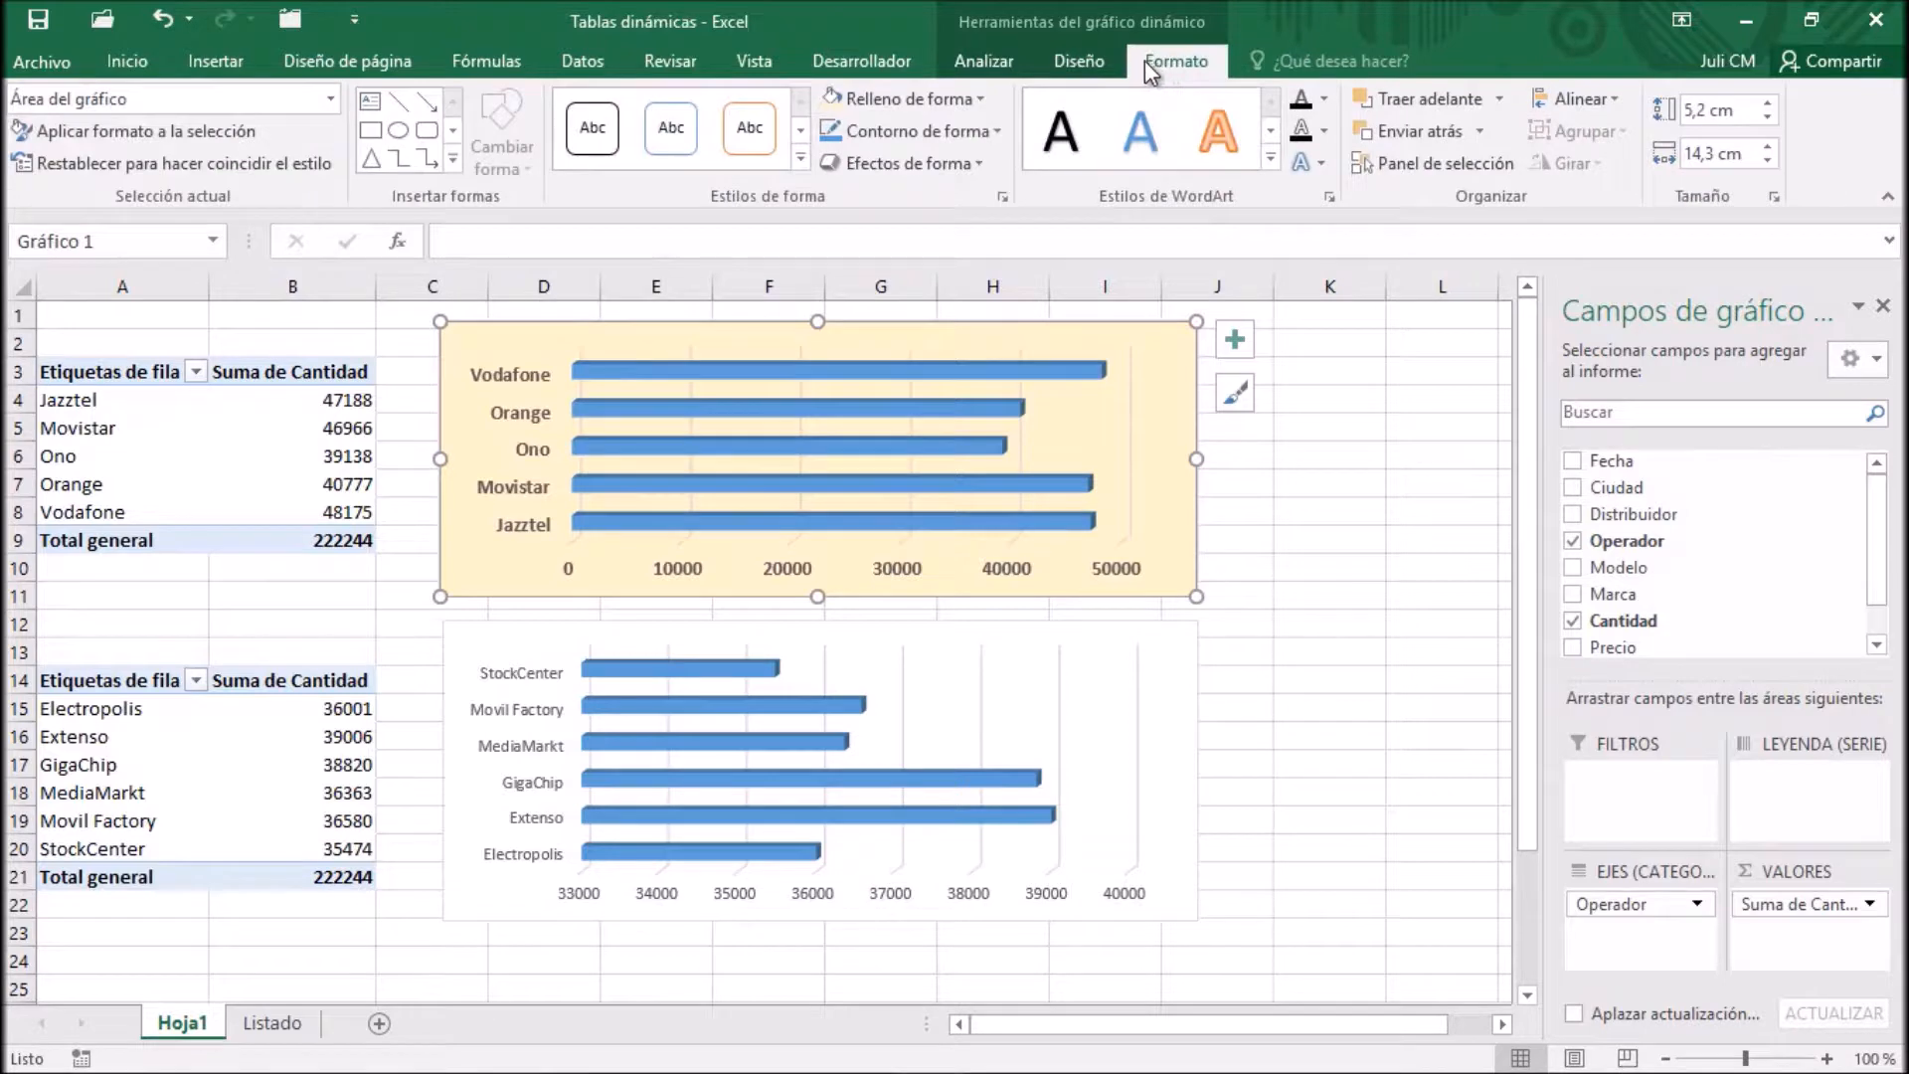
click(981, 130)
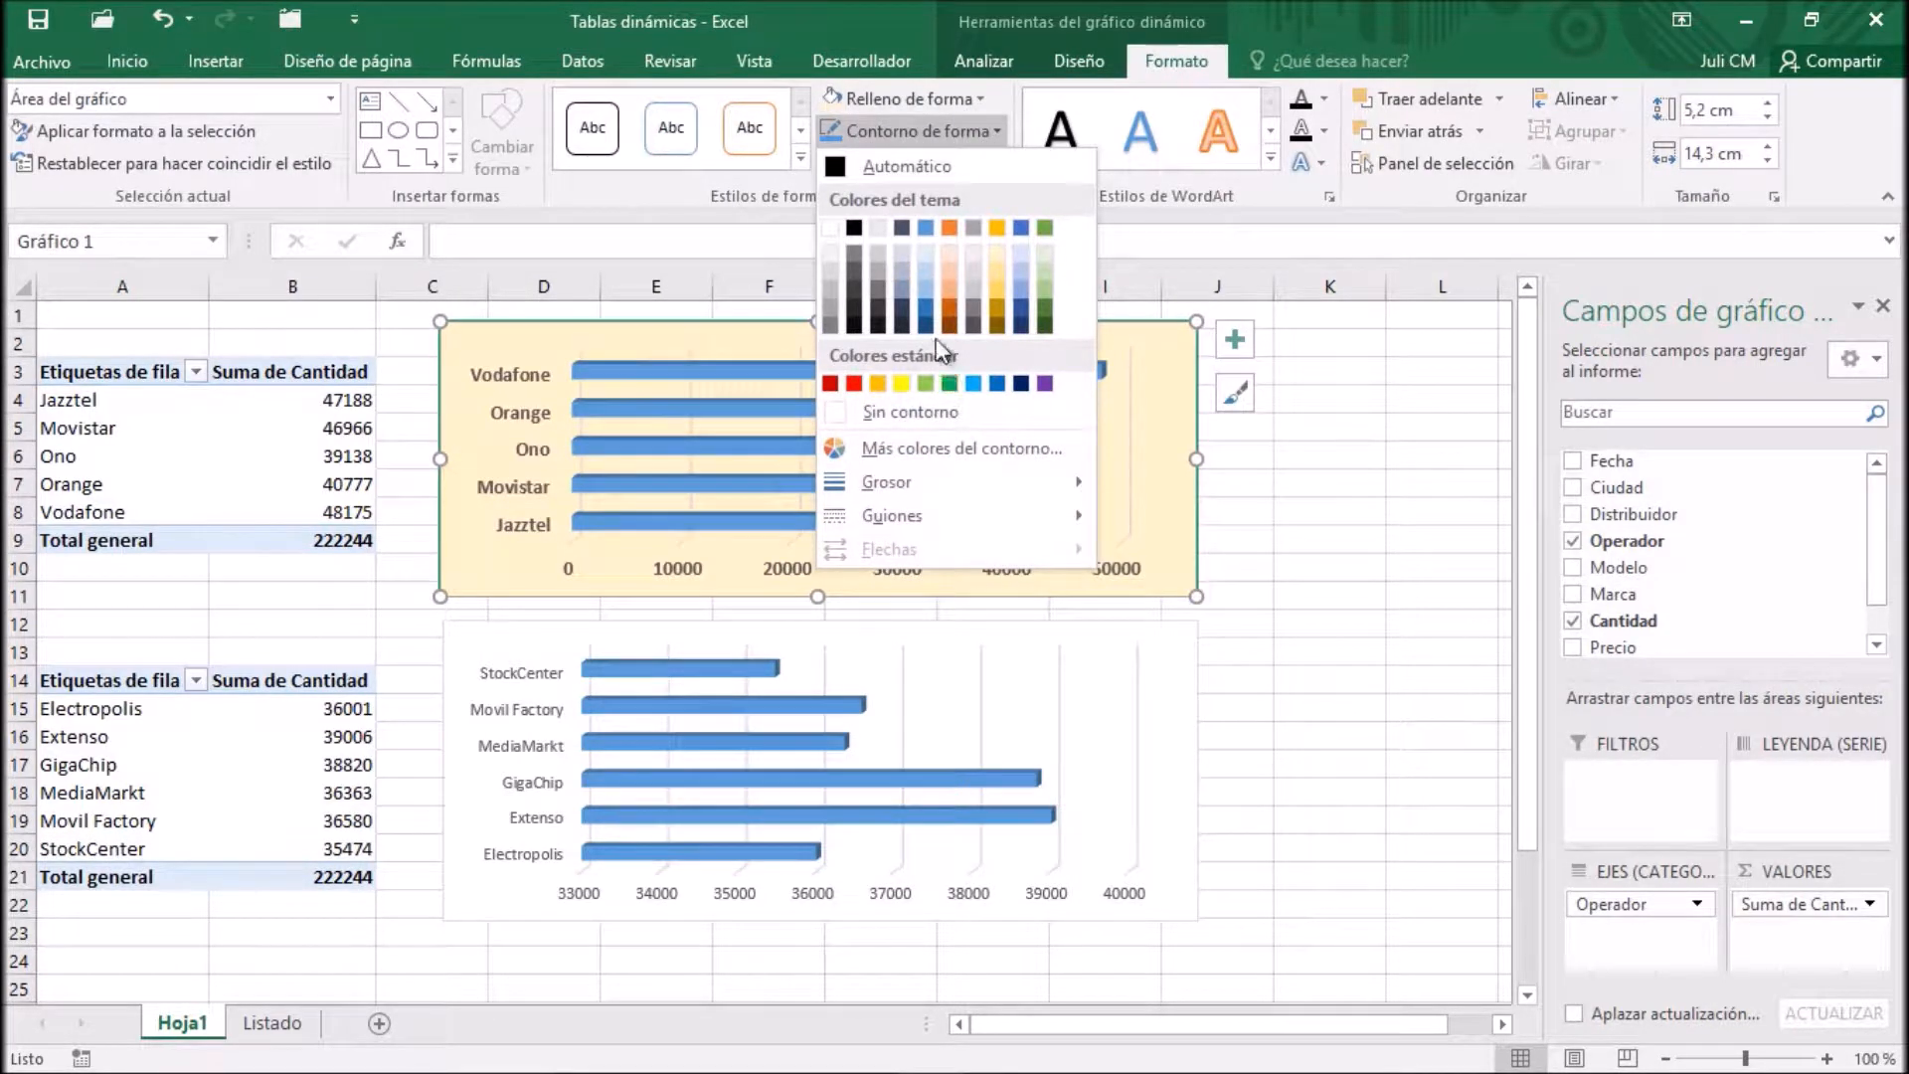
click(903, 227)
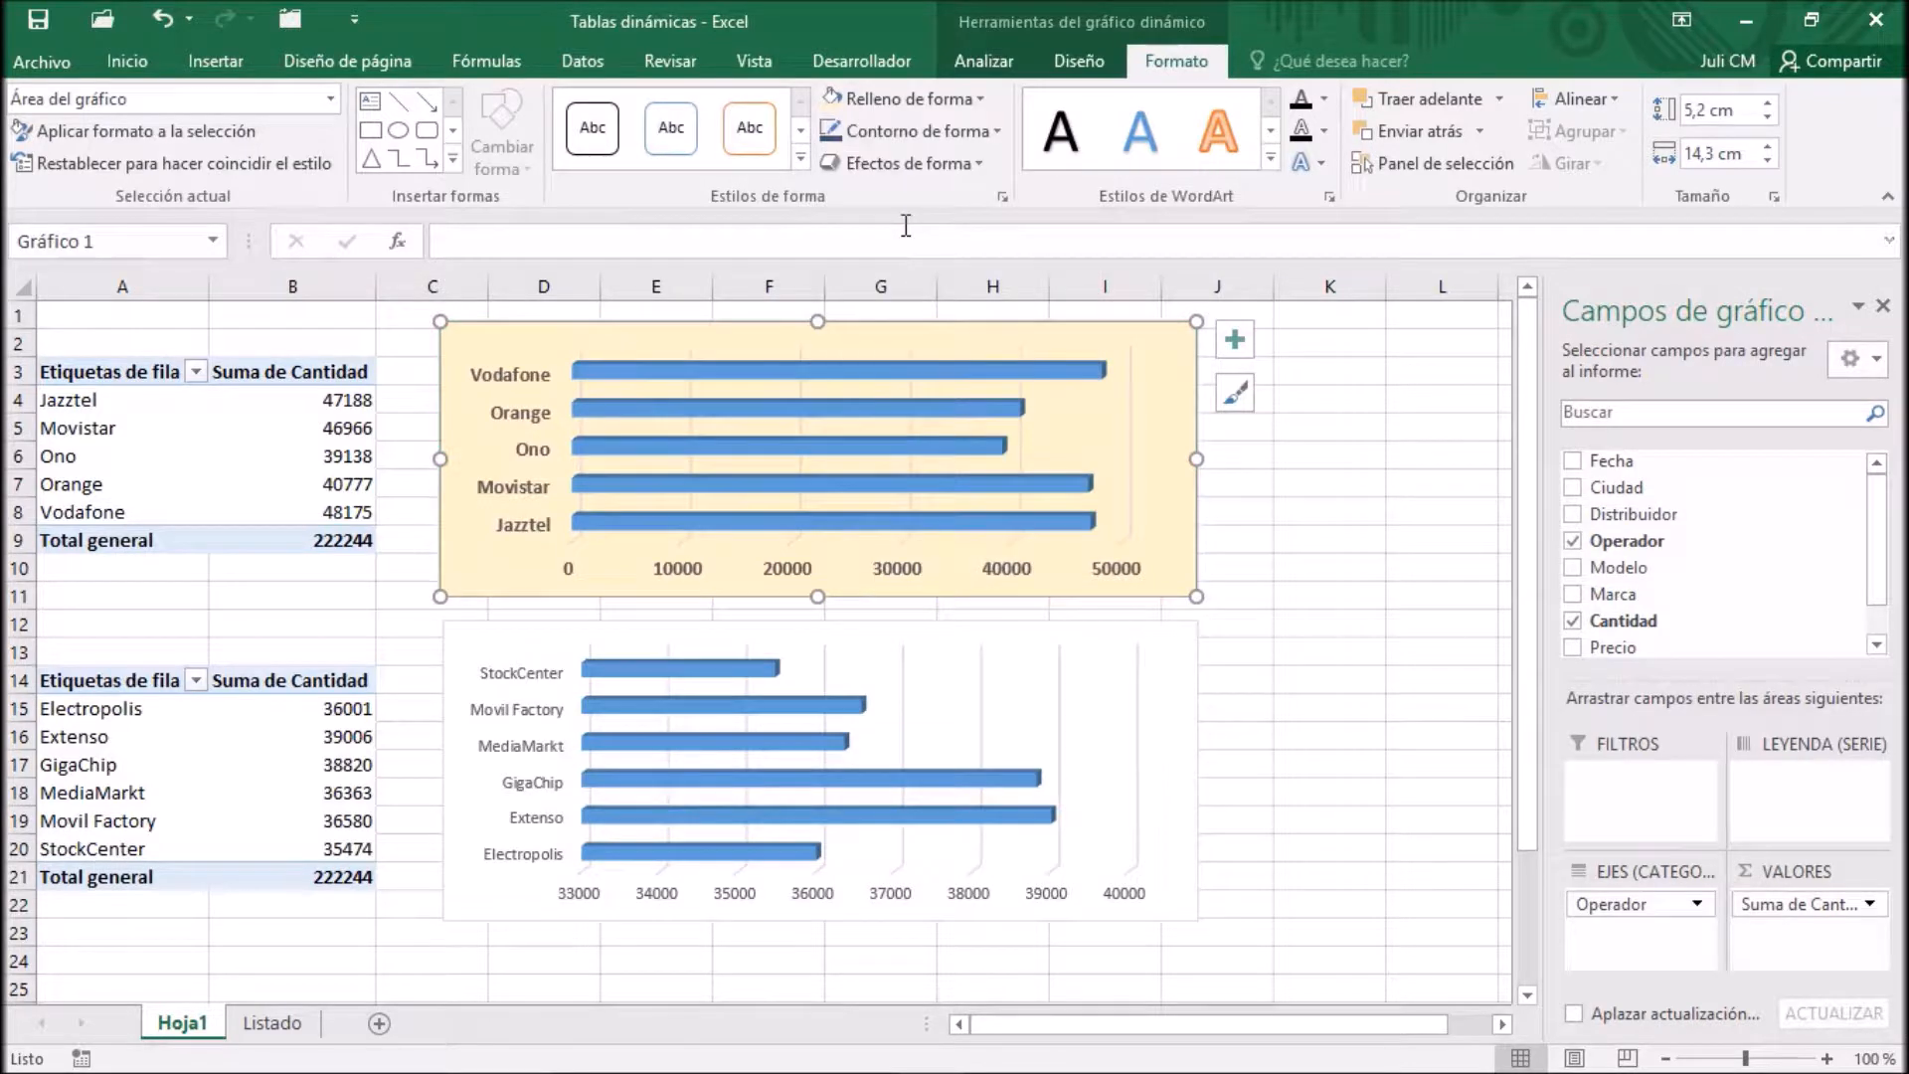
click(939, 129)
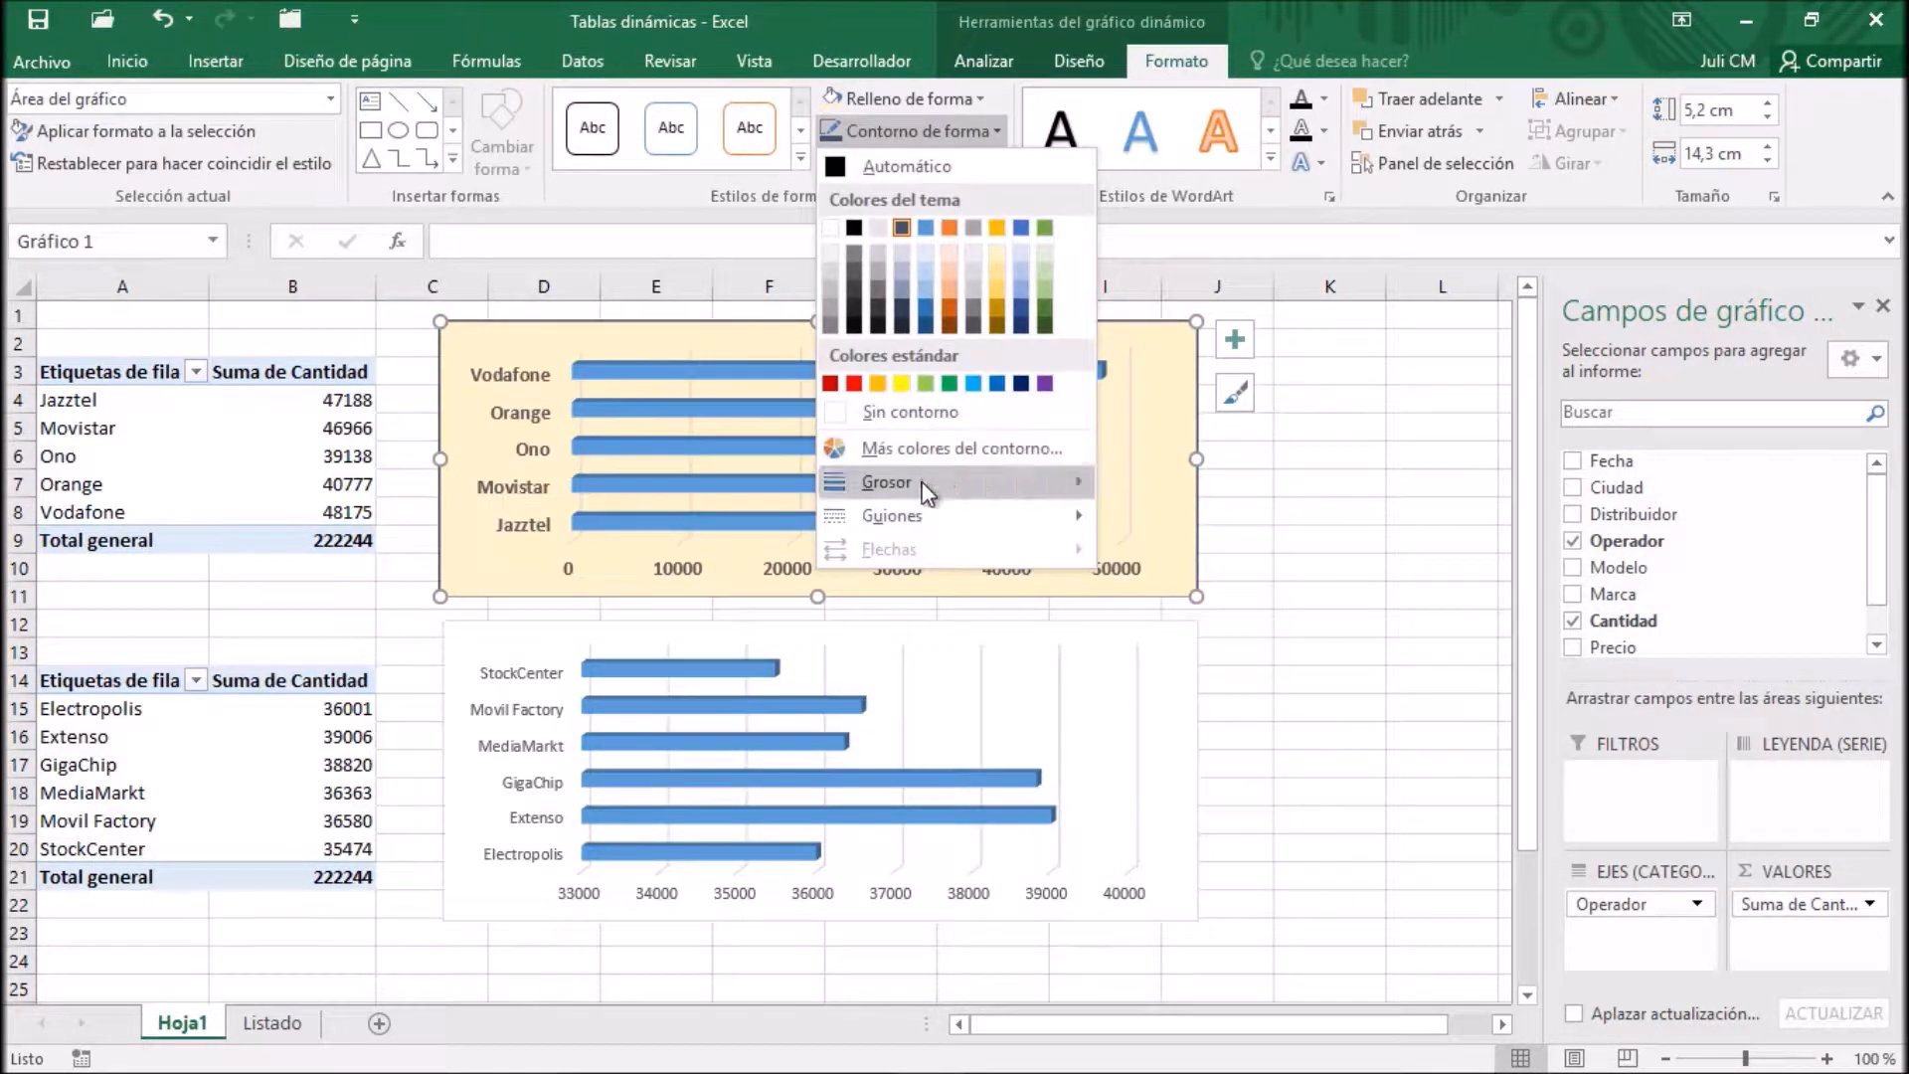
mouse_move(1066, 482)
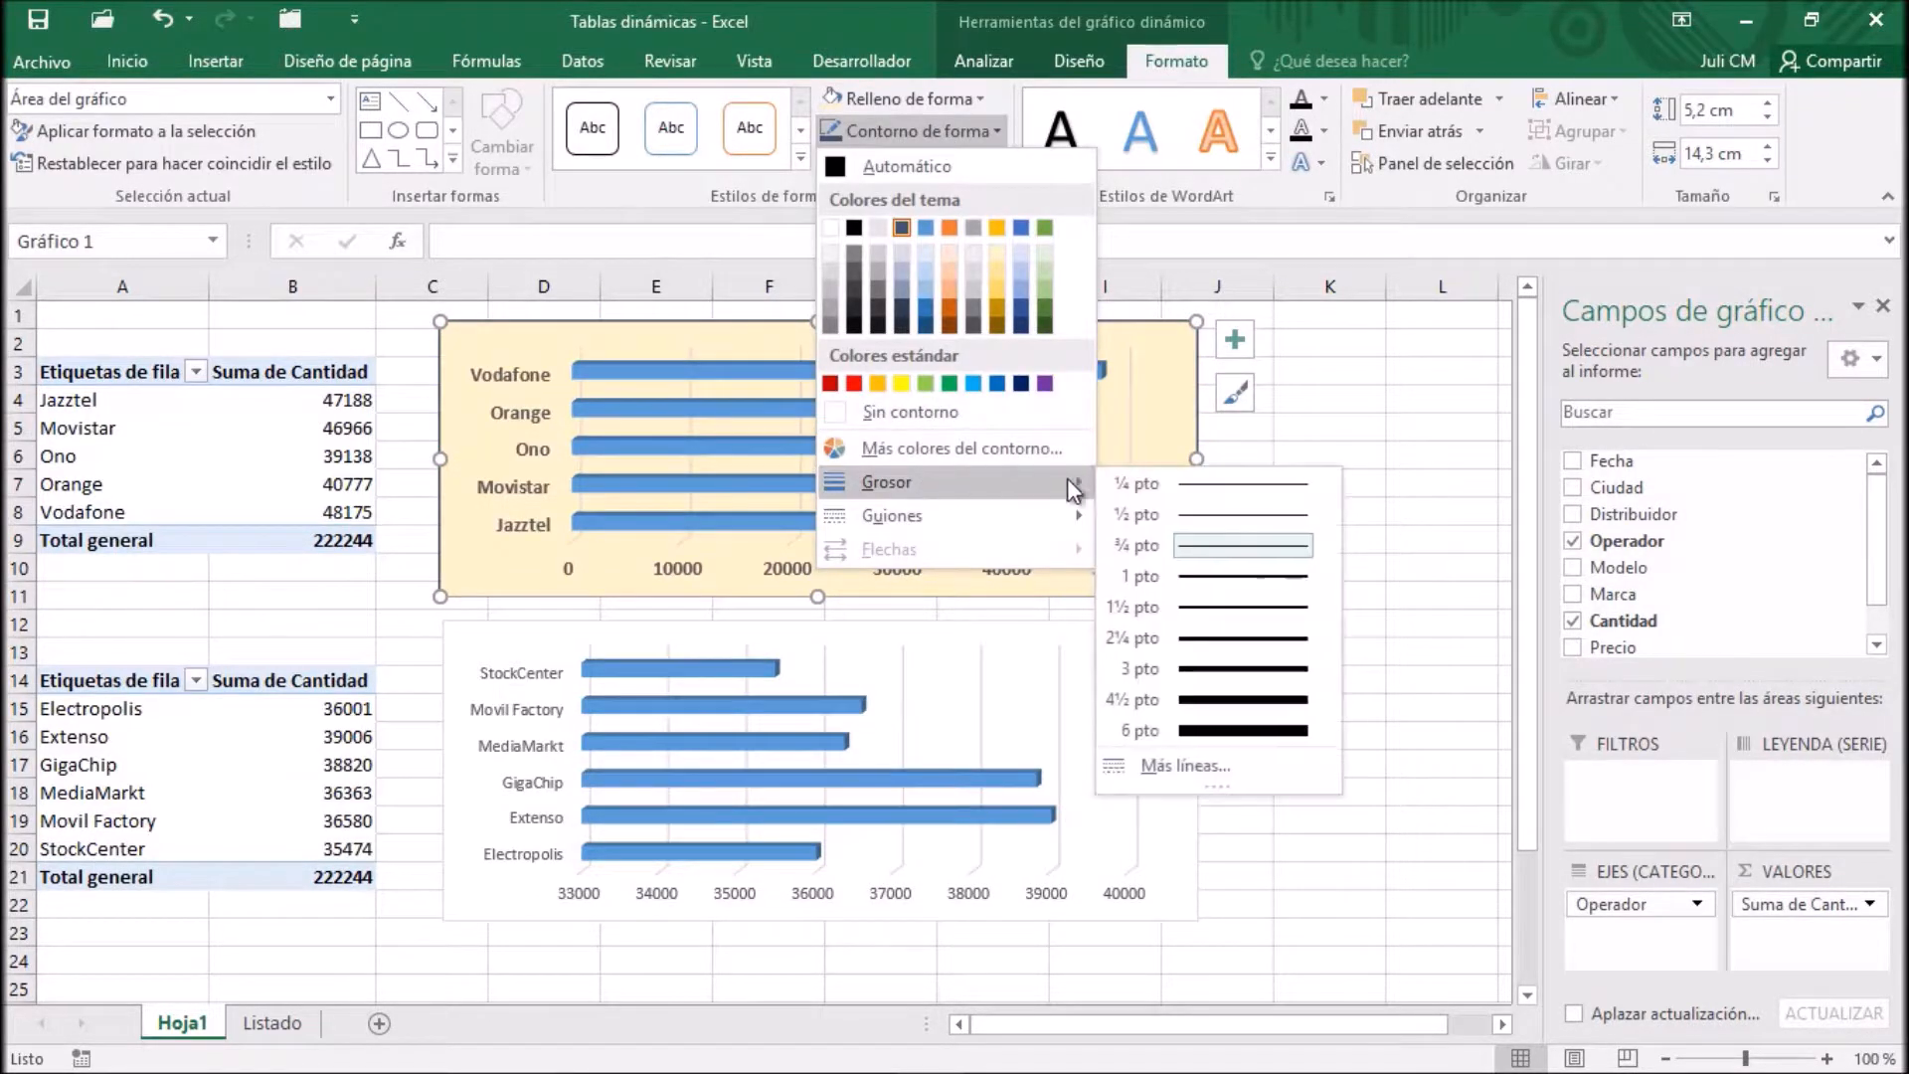
click(1207, 667)
Apply the first bevel style and the downward-offset exterior shadow to the Operador PivotChart, then deselect it
click(982, 162)
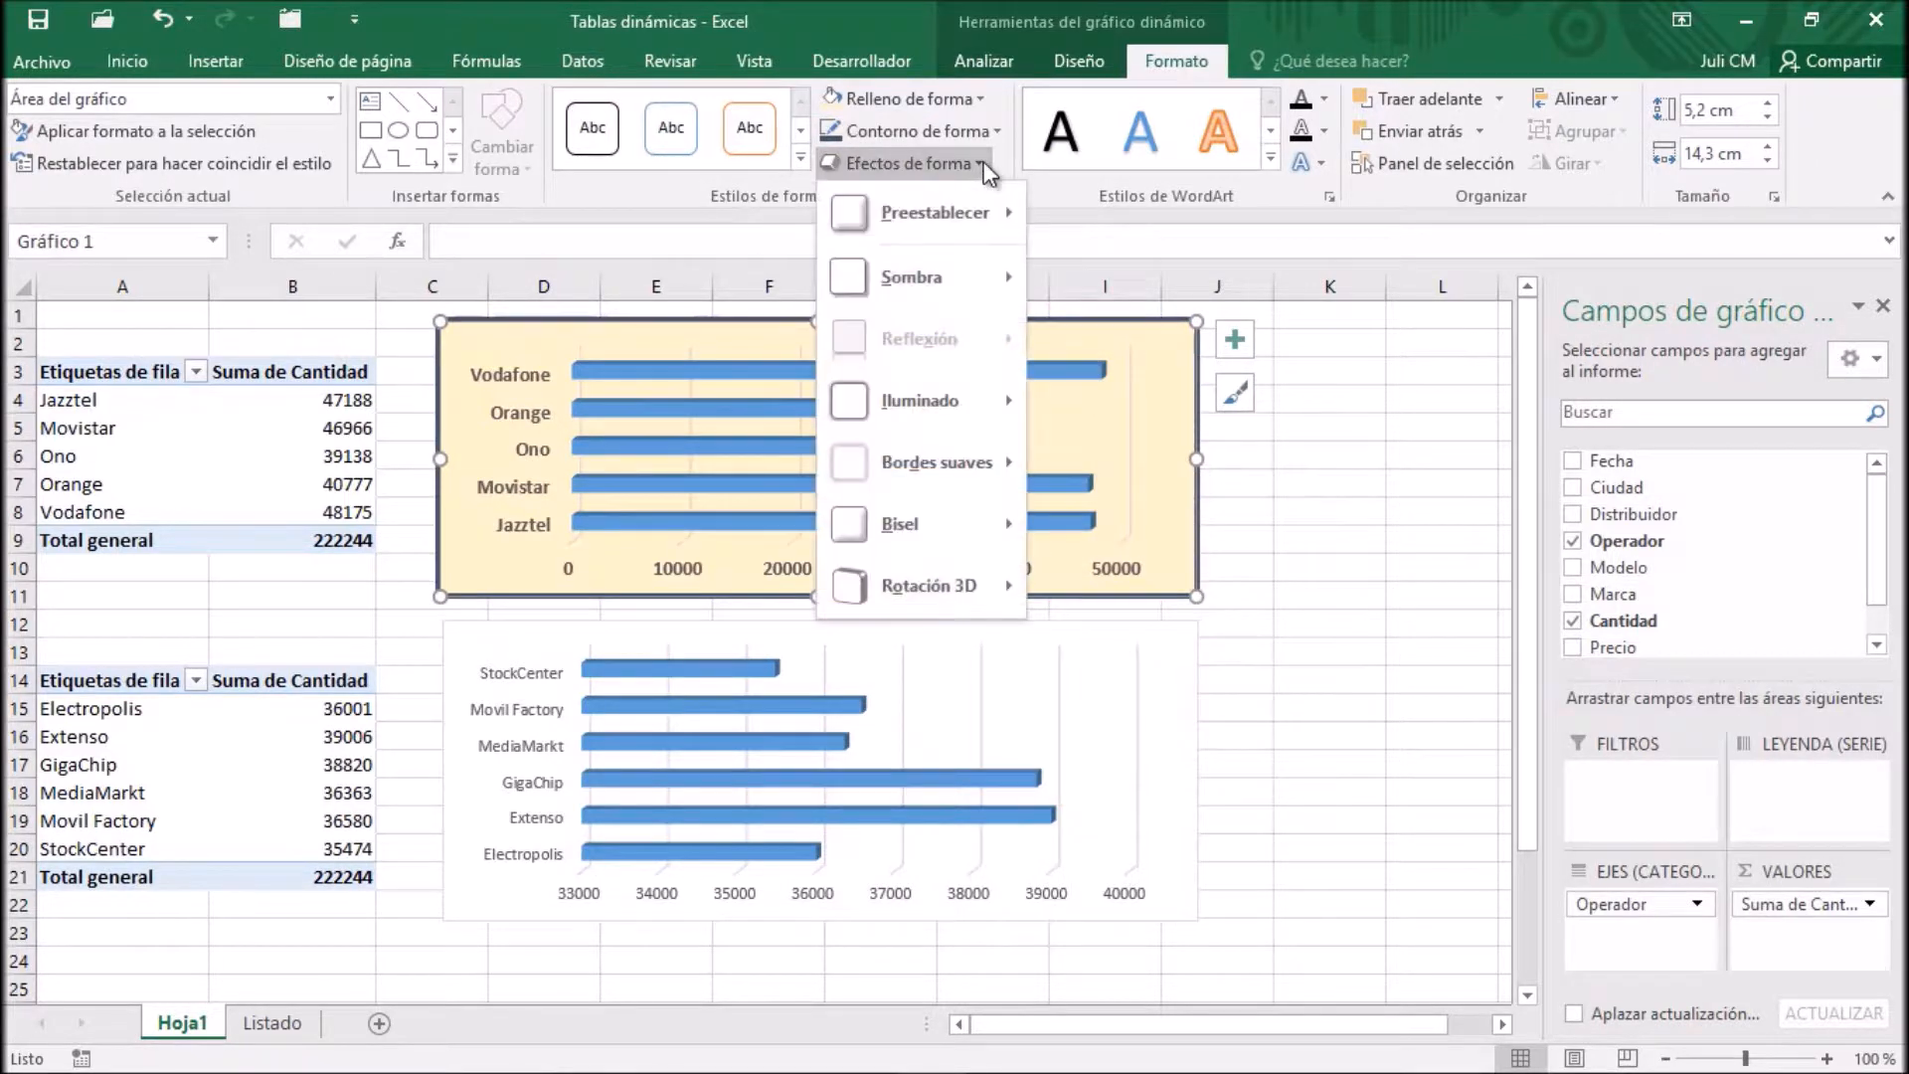
mouse_move(933, 521)
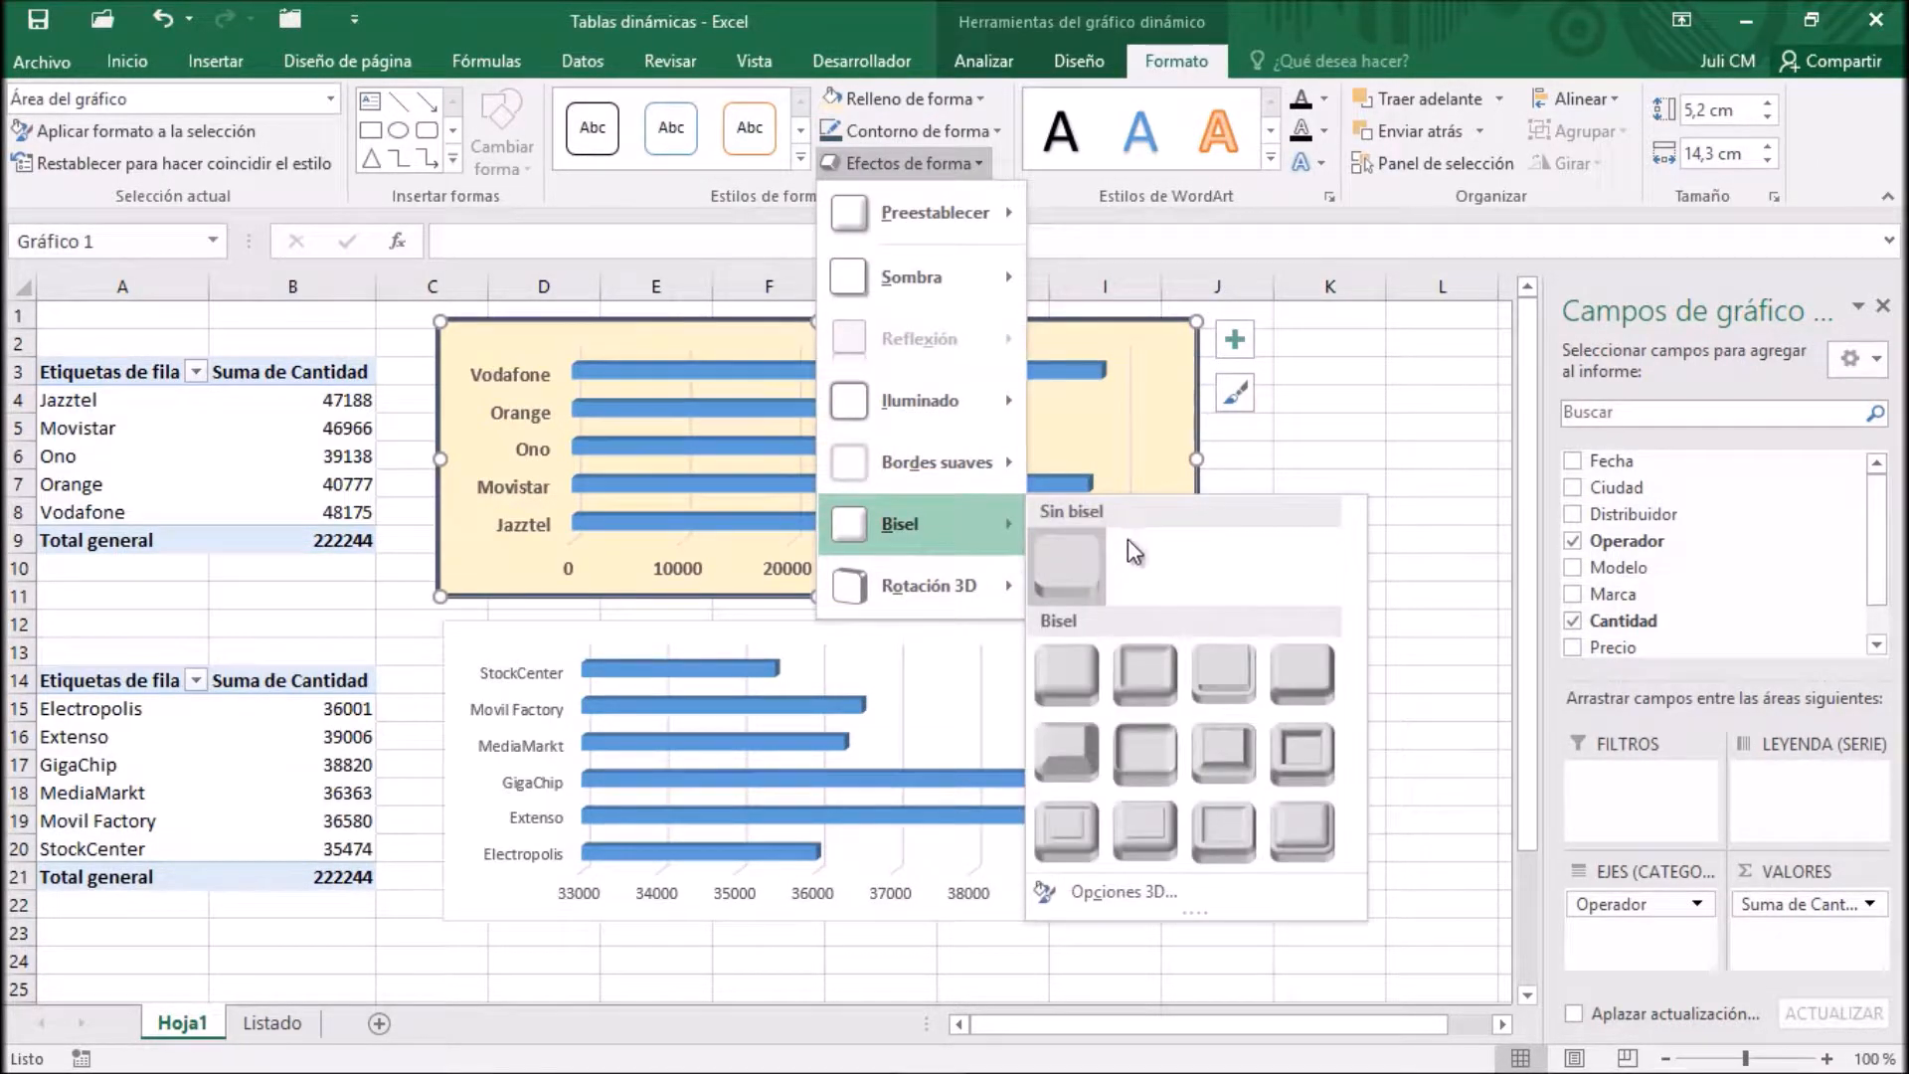
click(1088, 662)
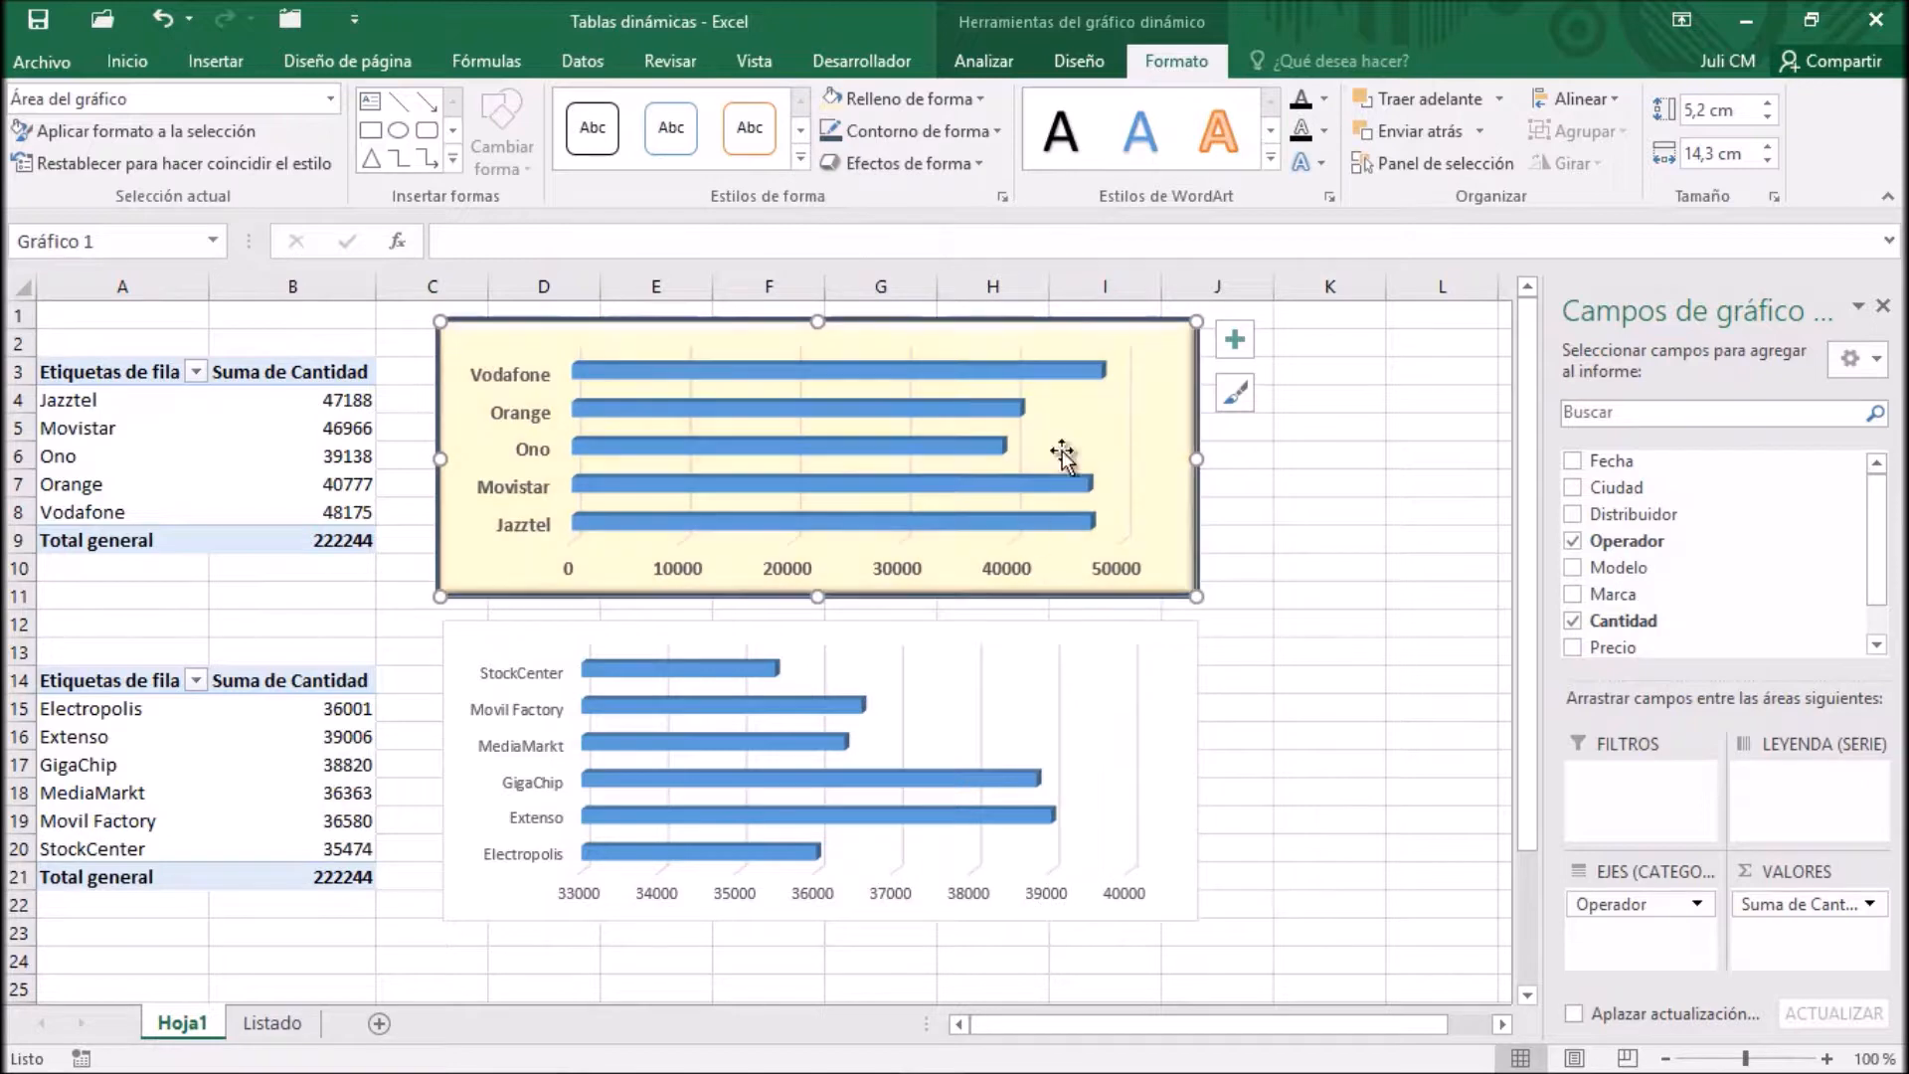
click(905, 165)
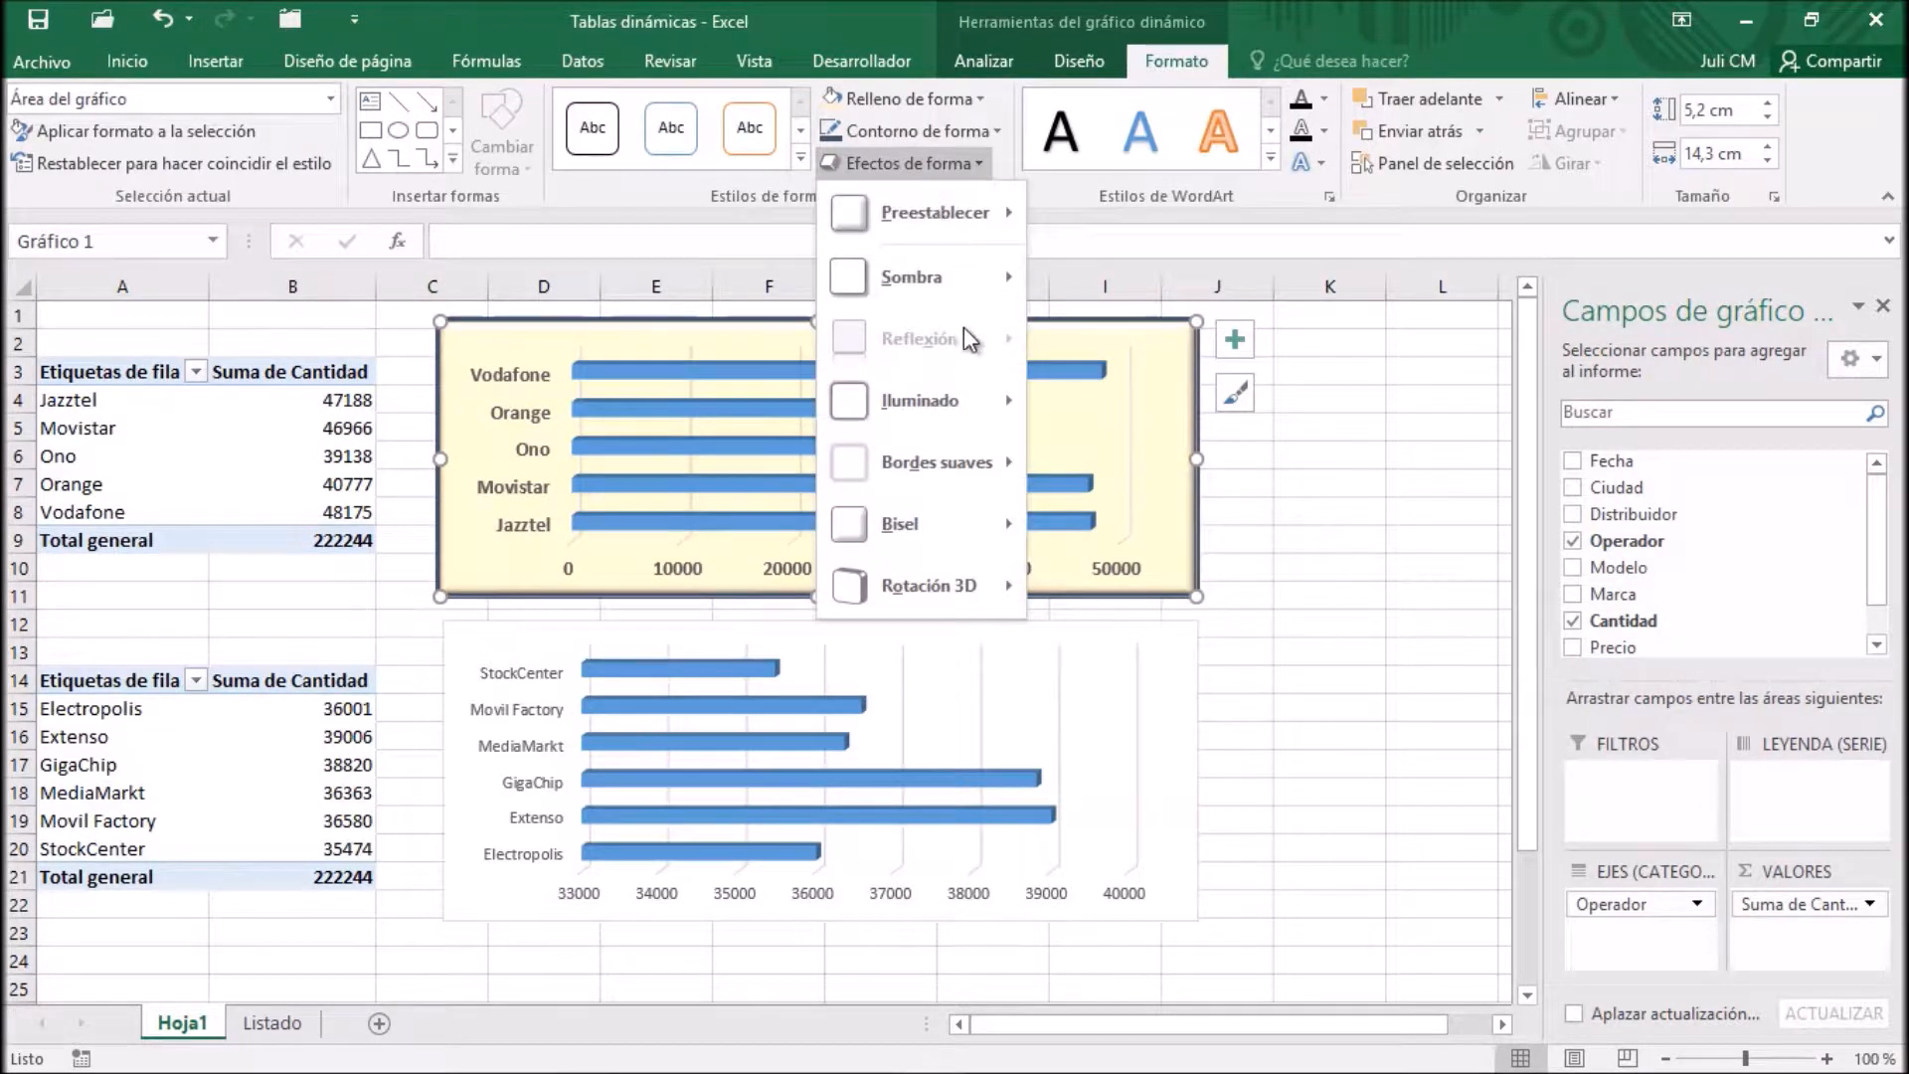
mouse_move(940, 278)
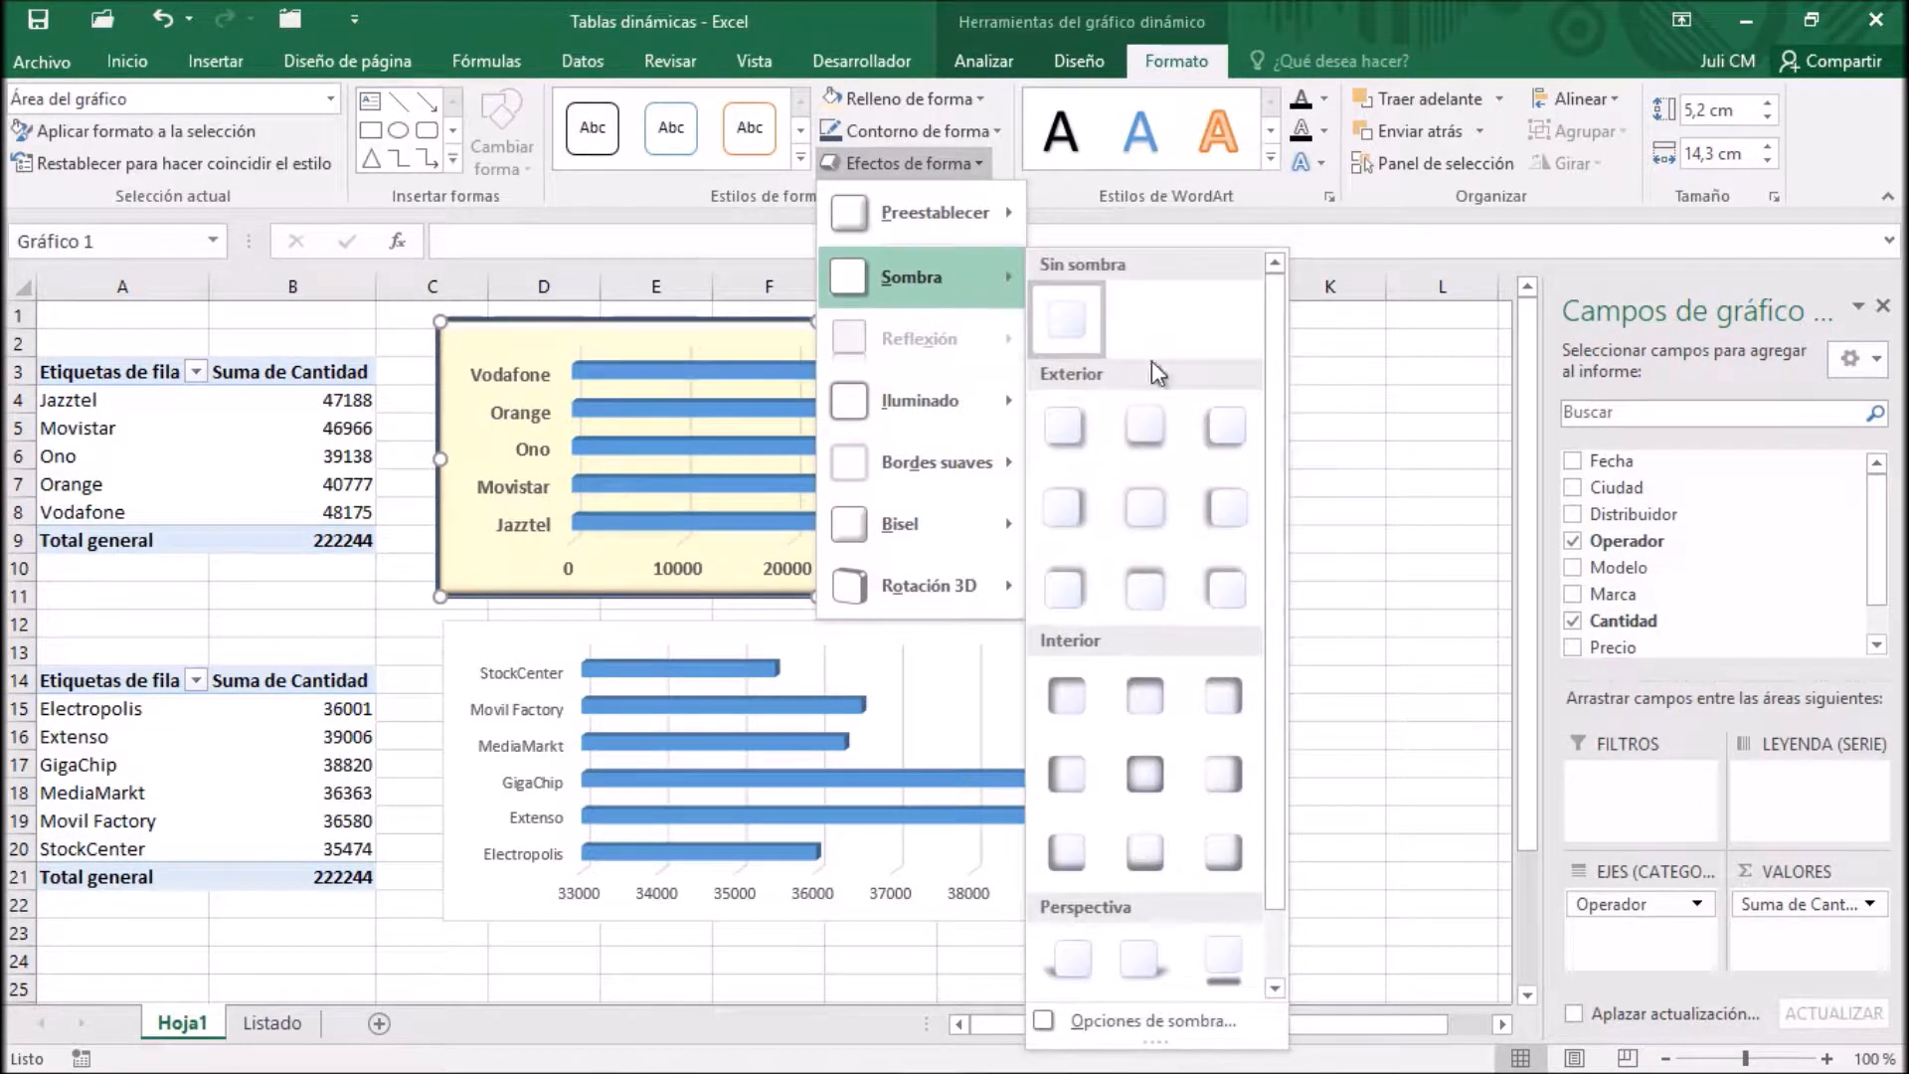
click(1155, 439)
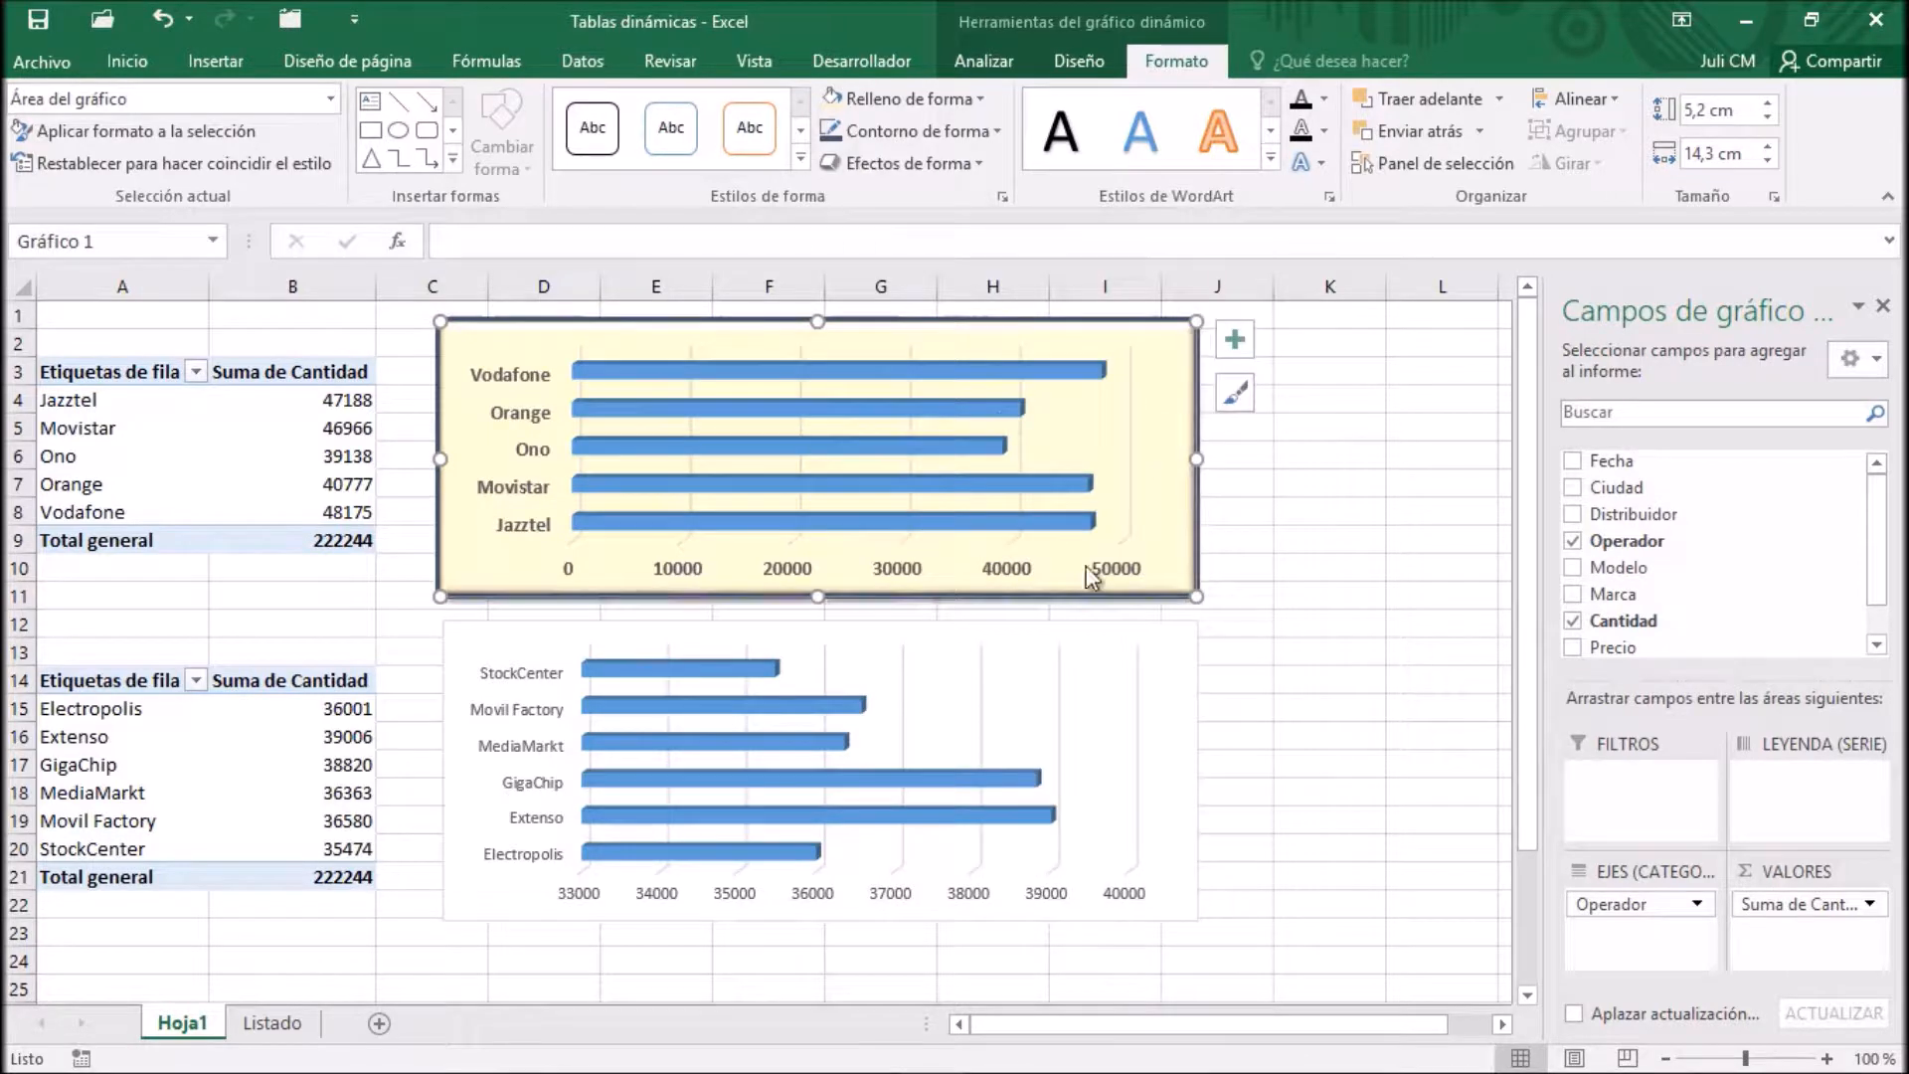
click(1346, 505)
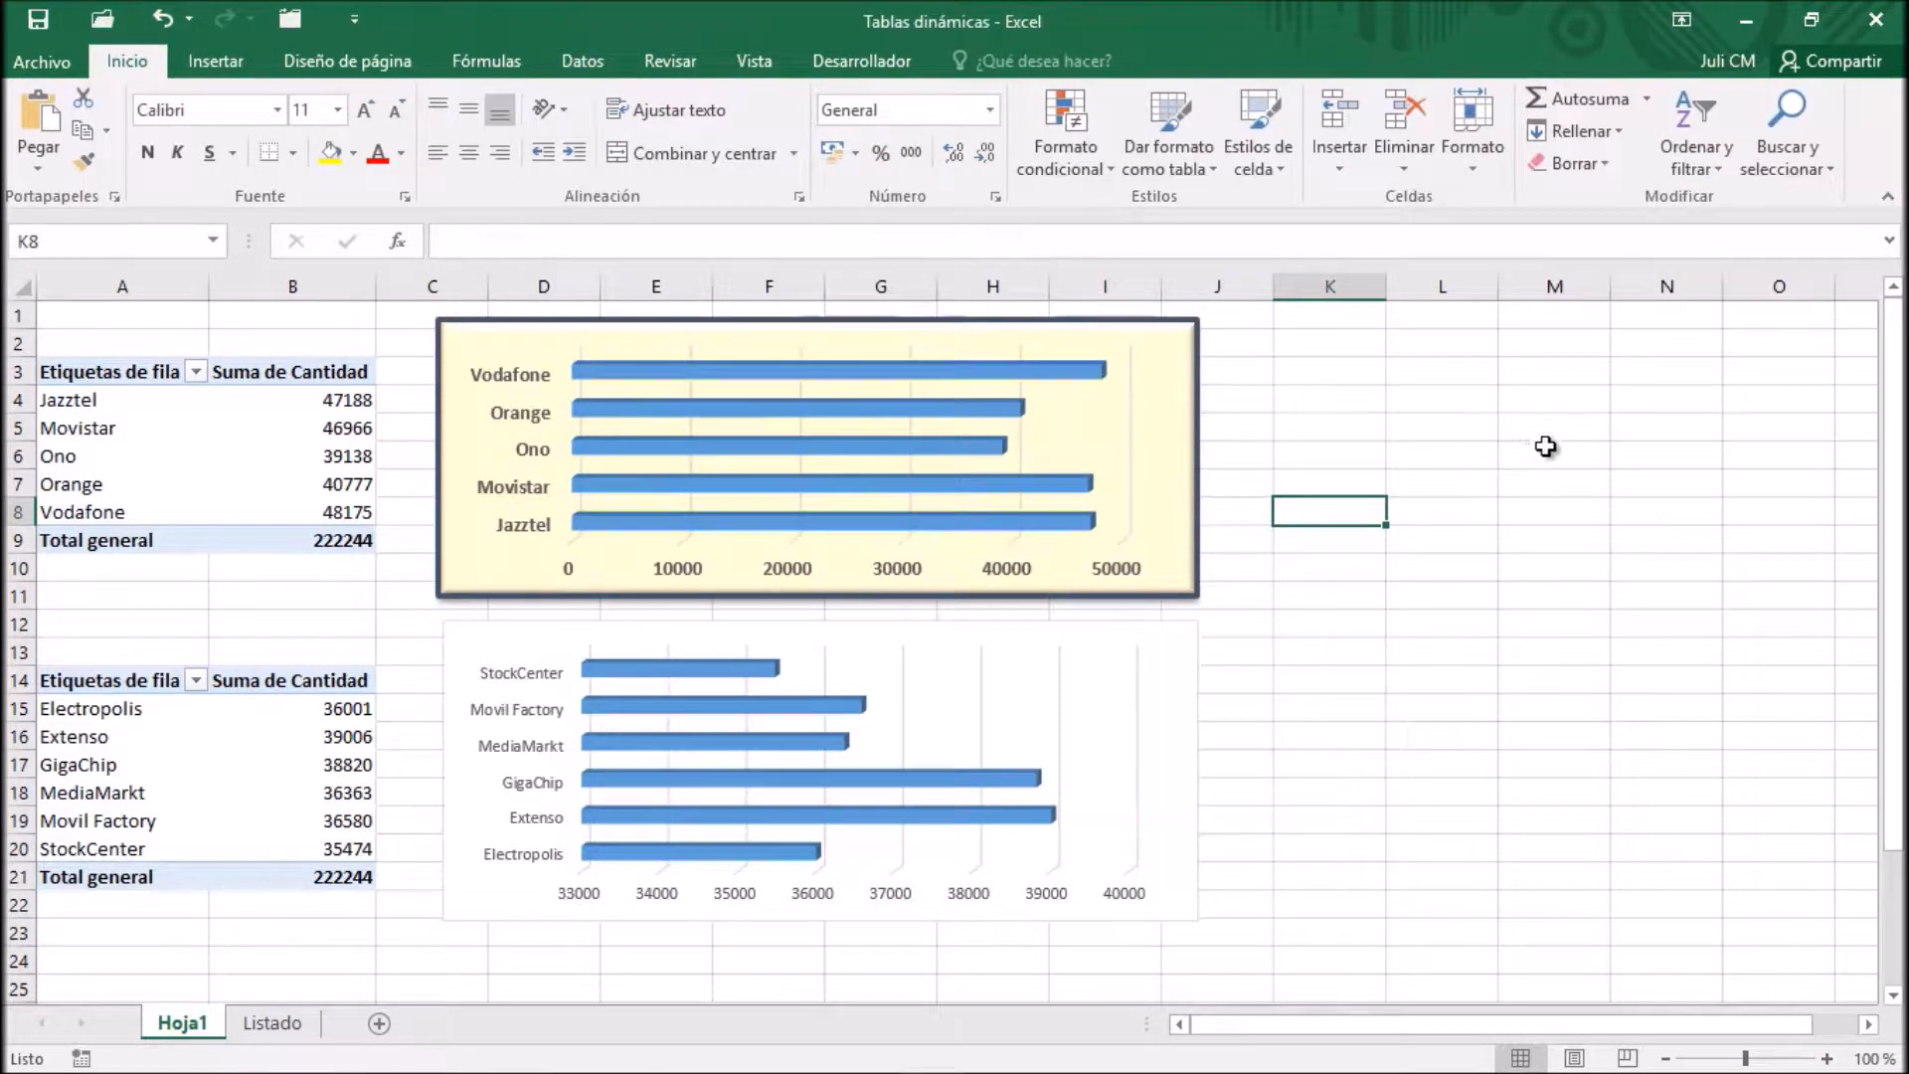
Select the formatted Operador PivotChart
click(1153, 333)
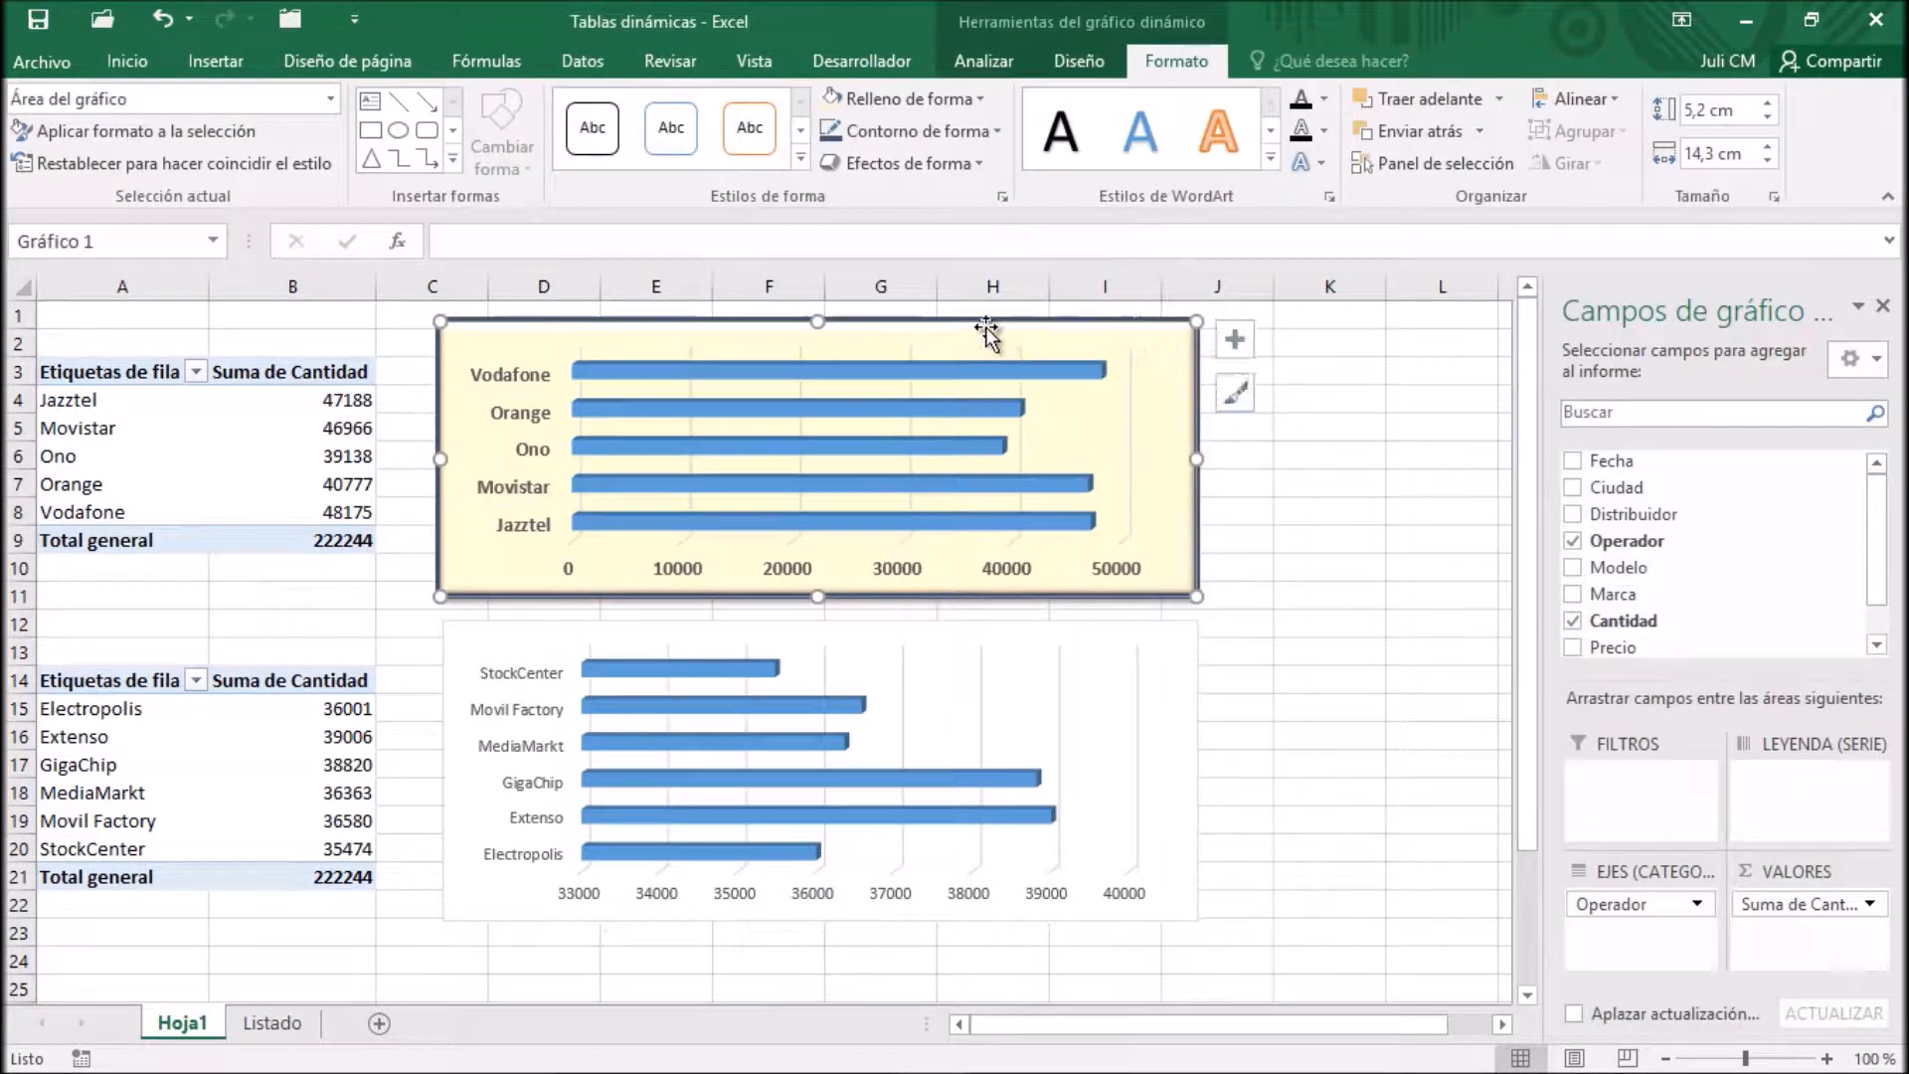
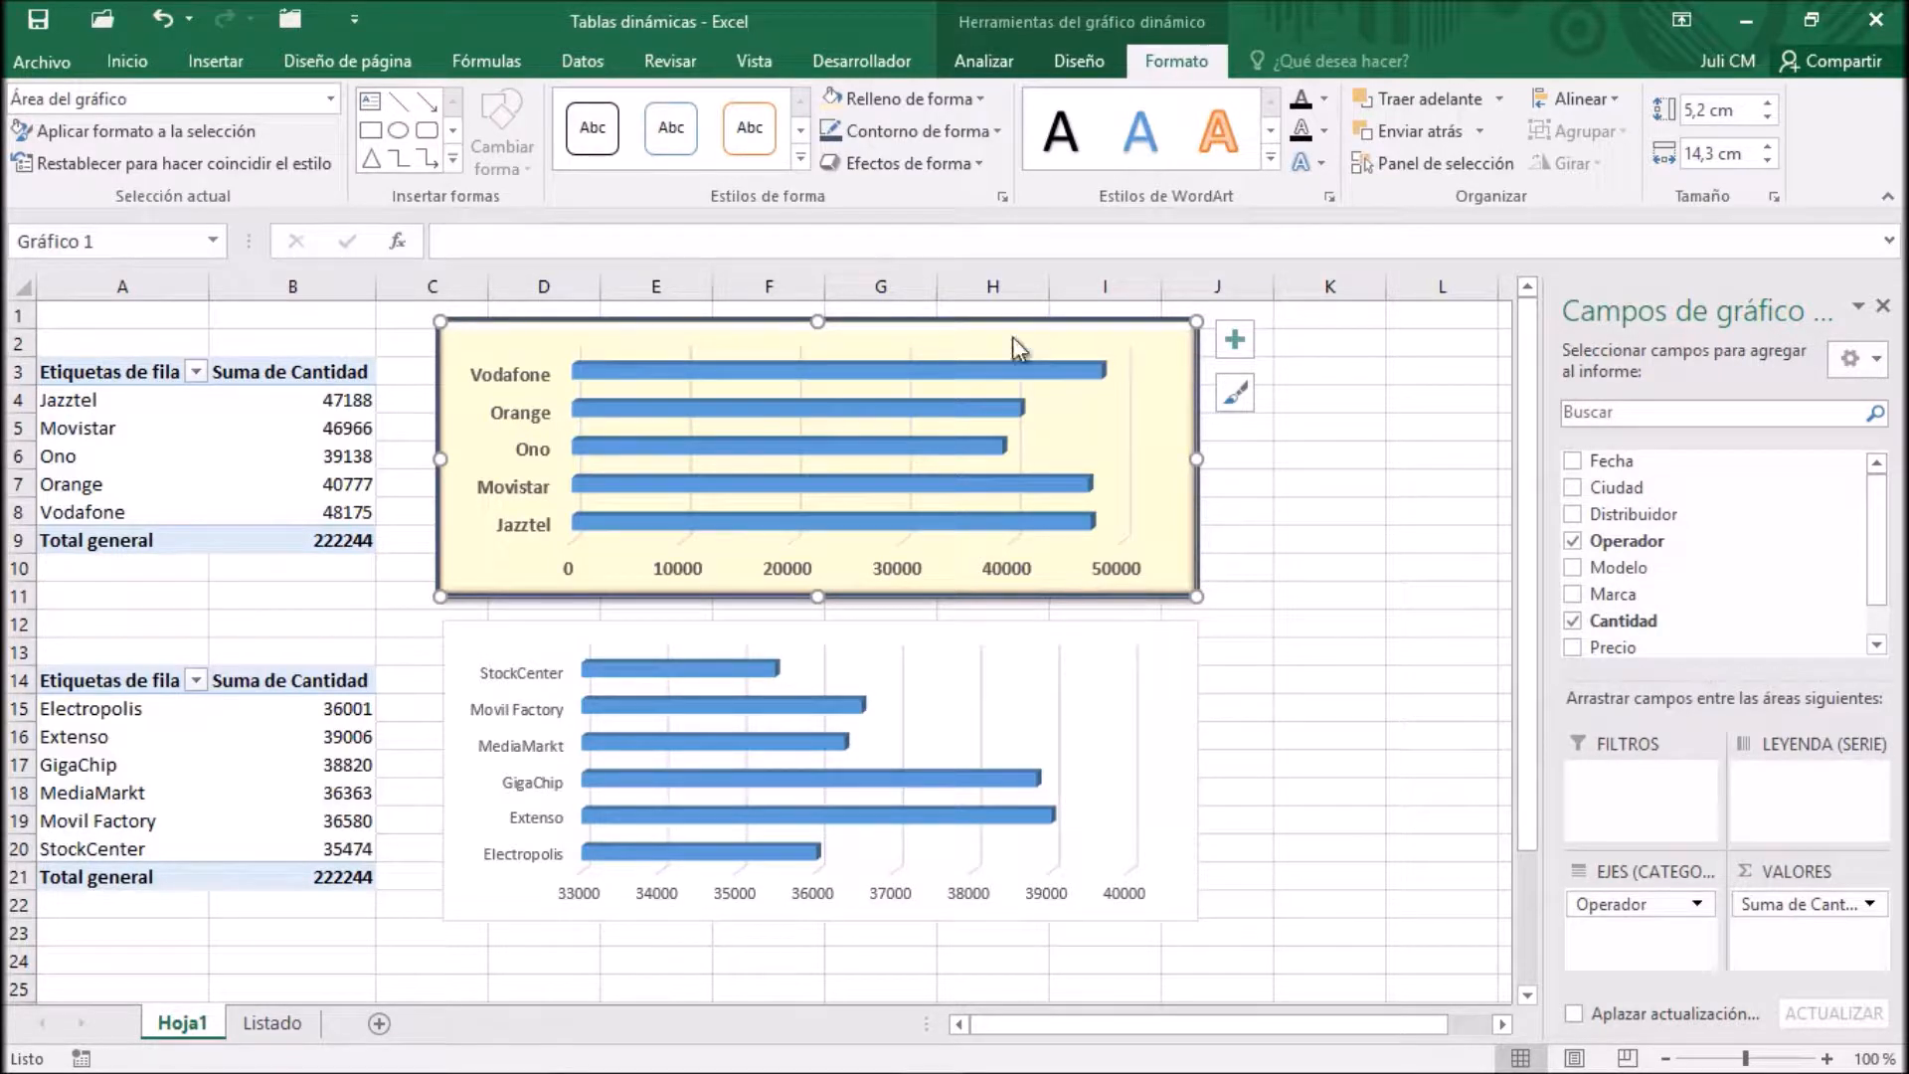
Save the Operador PivotChart as a chart template named Migráfico and deselect the chart
right_click(955, 324)
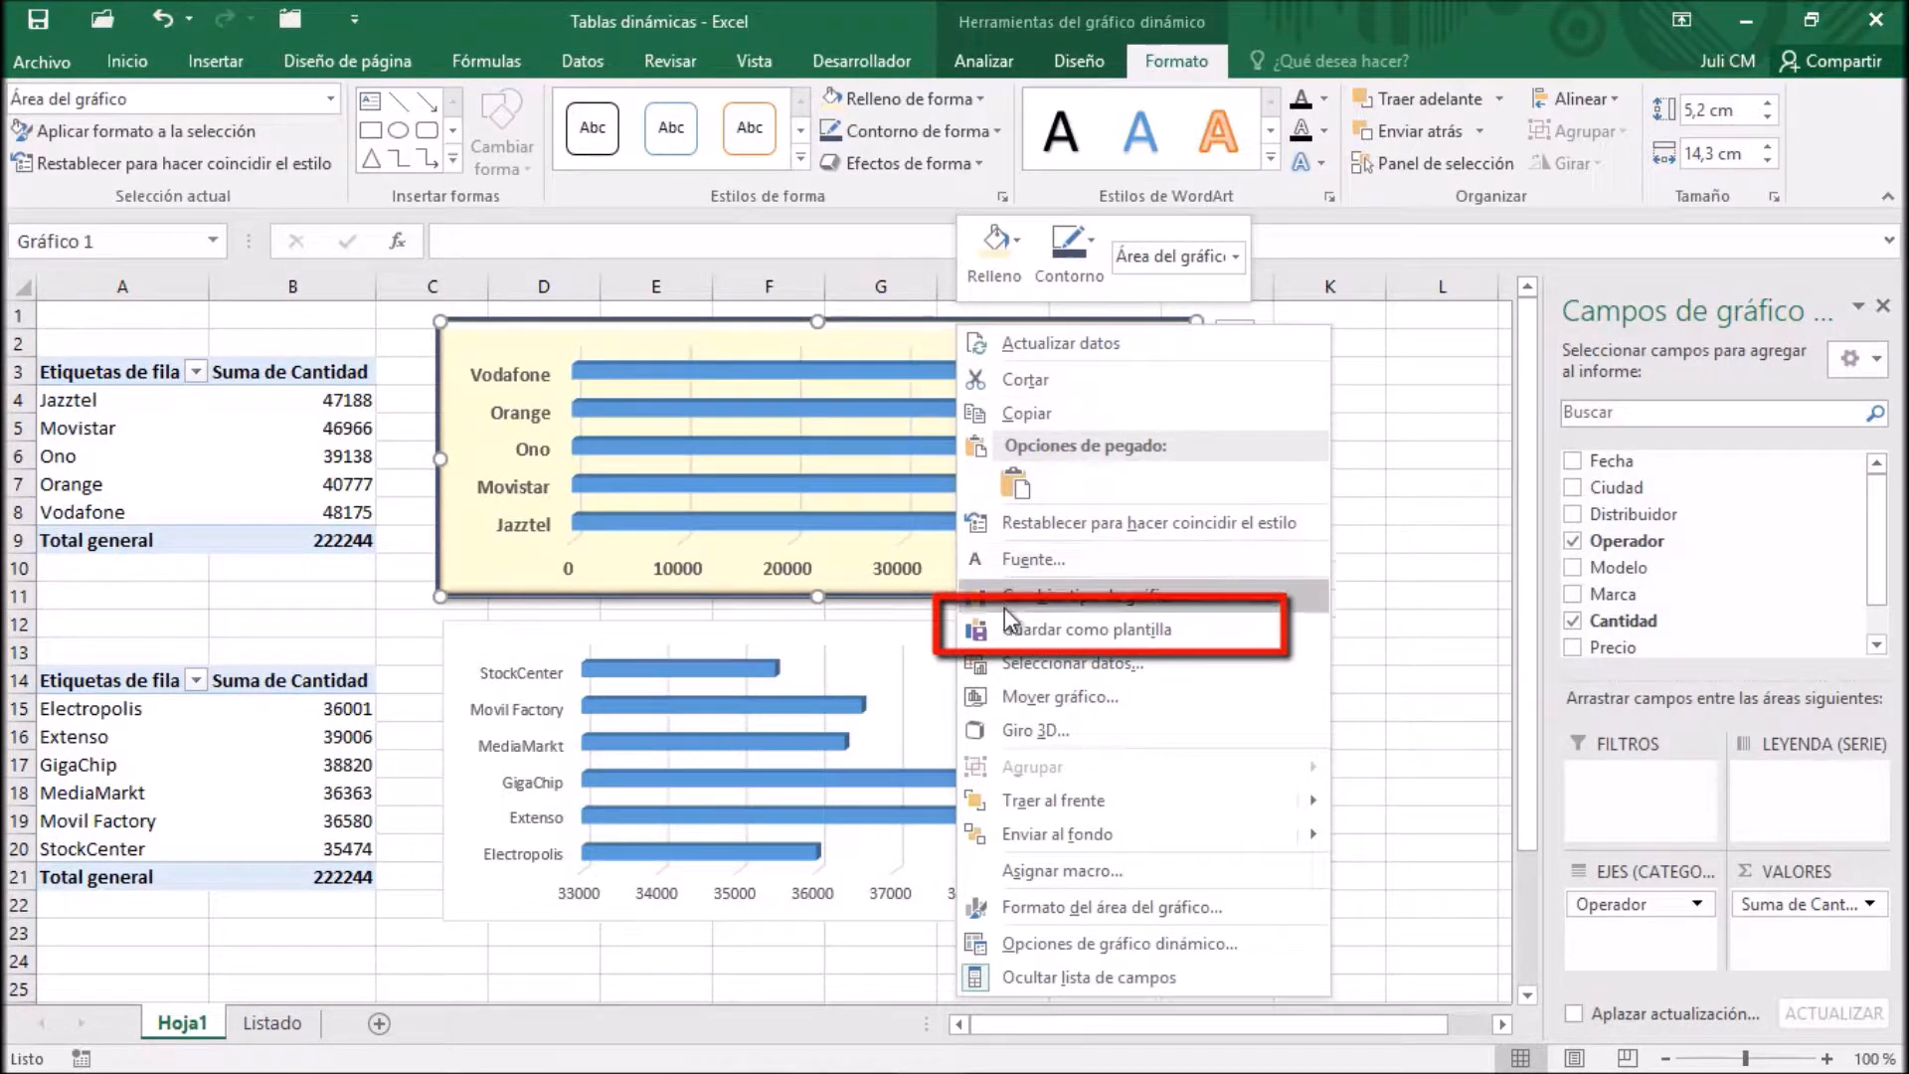
click(1243, 637)
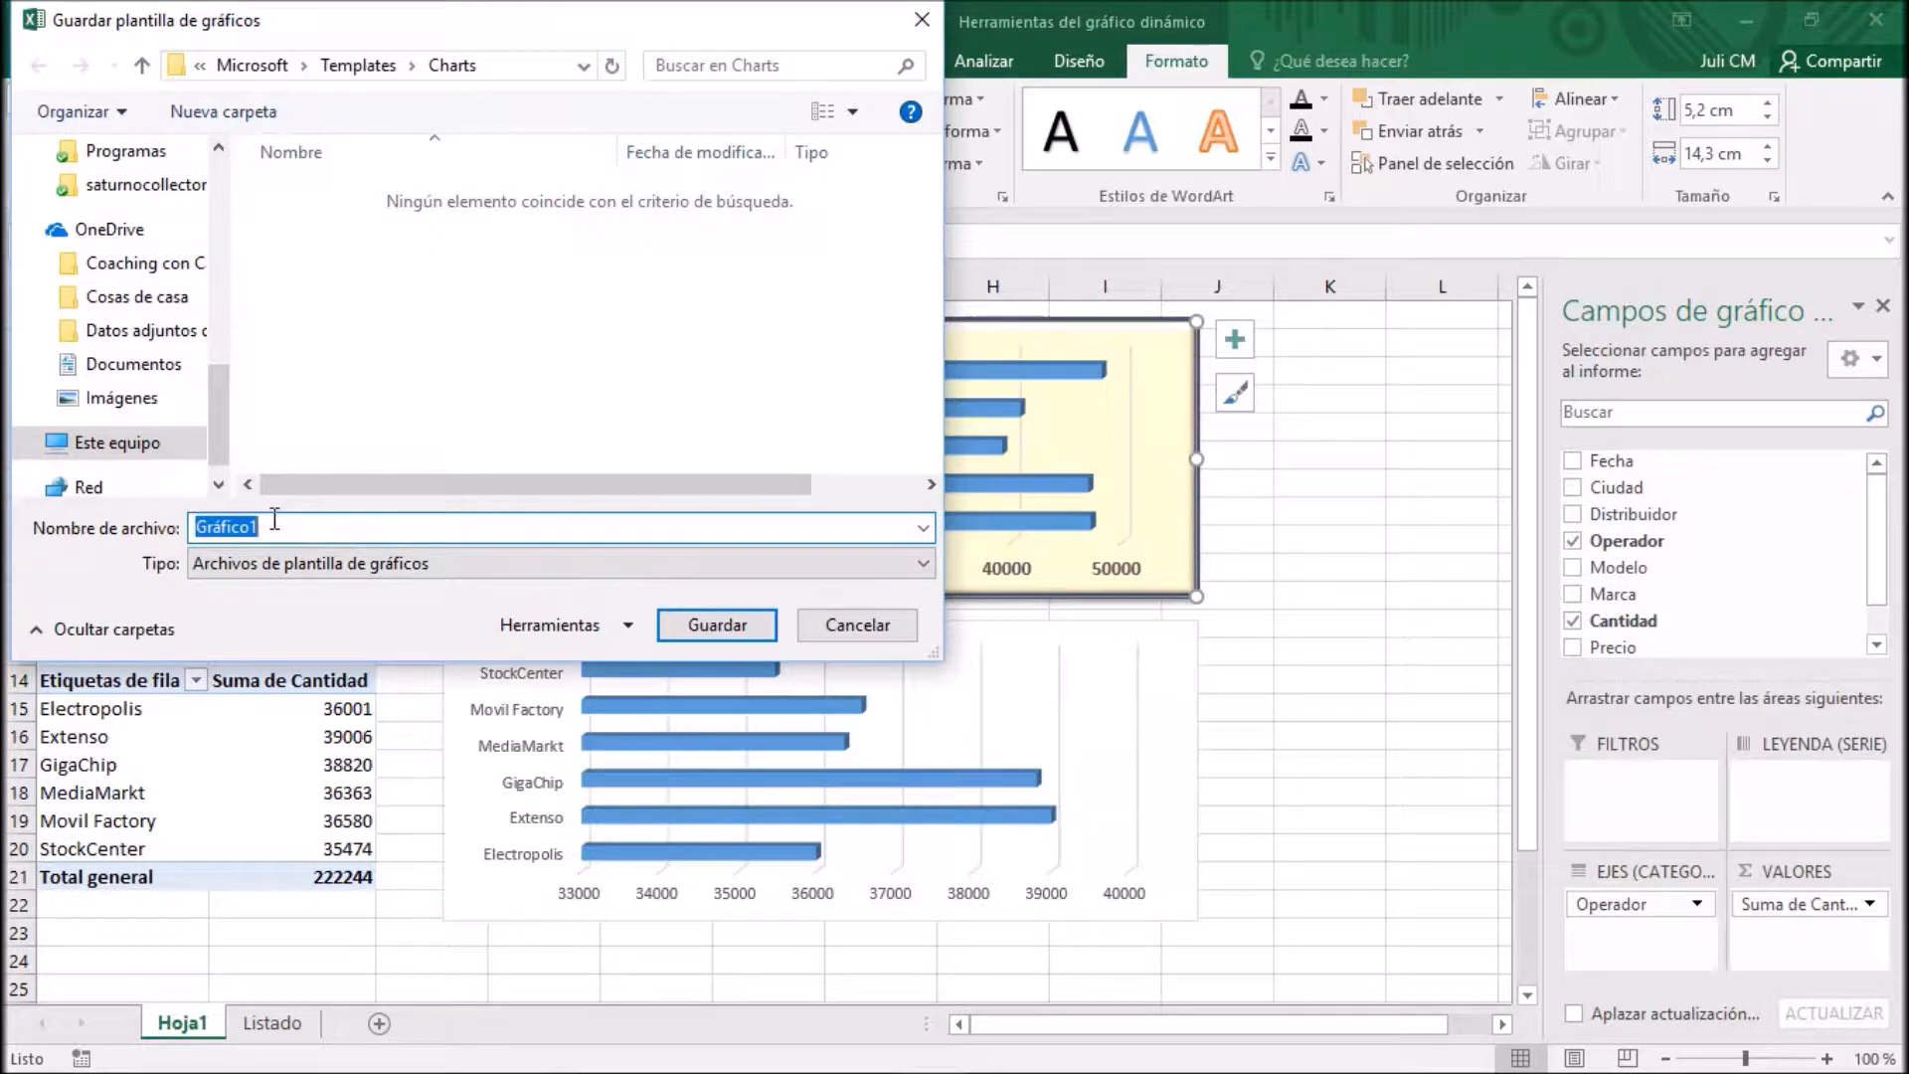
text(Mig)
click(210, 526)
key(Delete)
text(i)
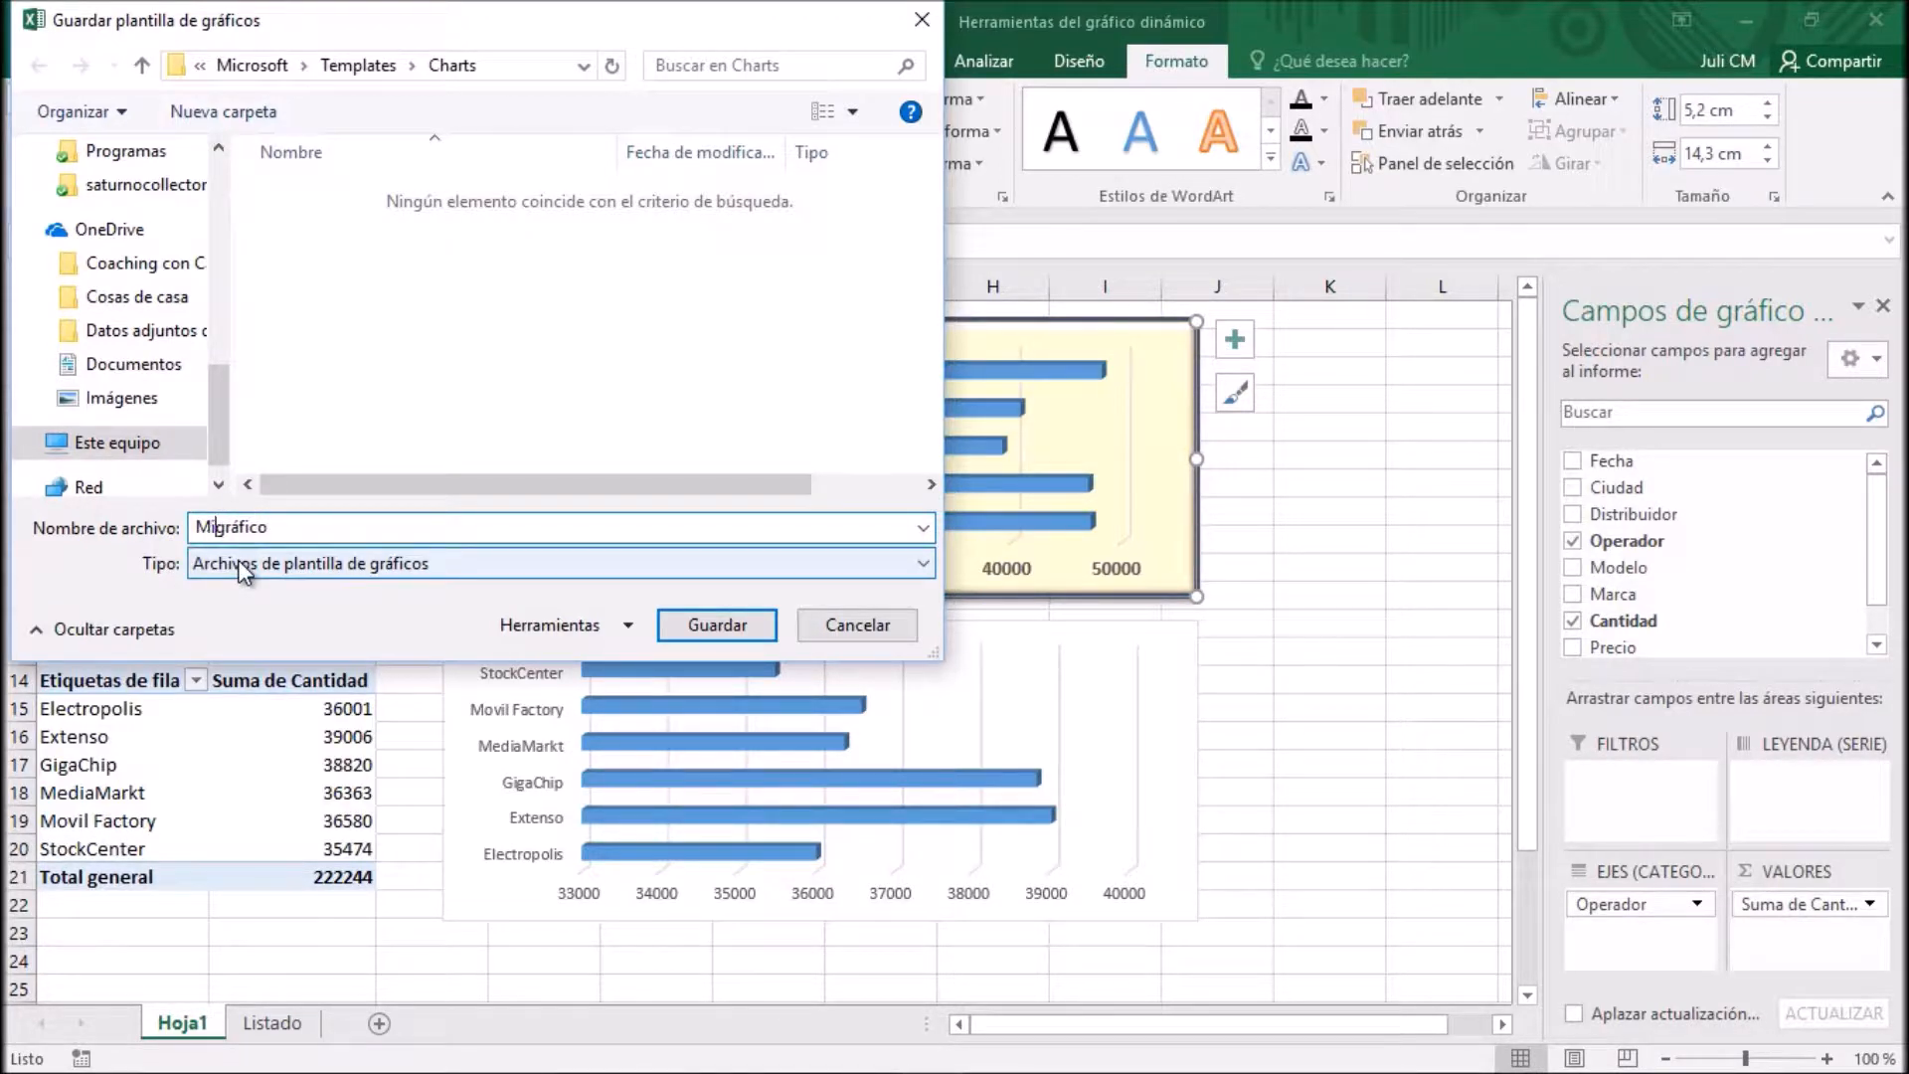
click(748, 634)
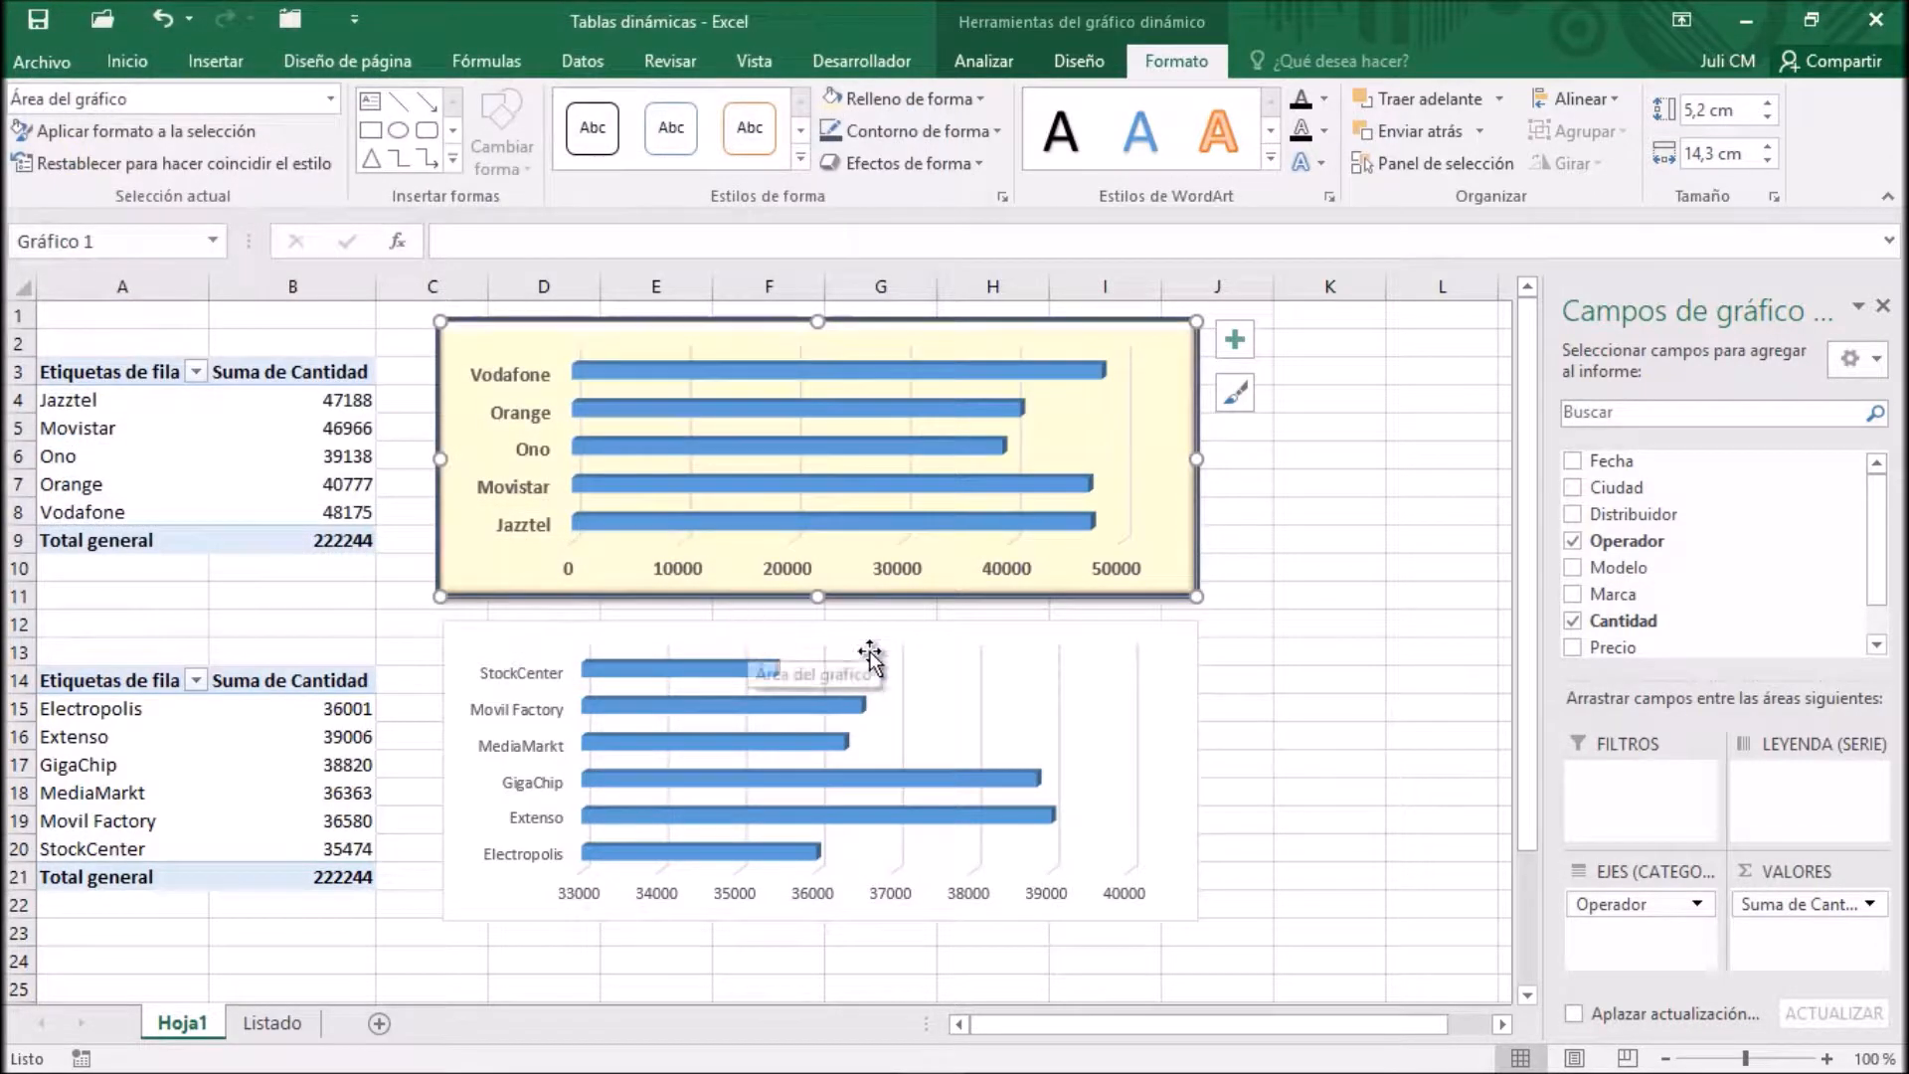
click(1363, 395)
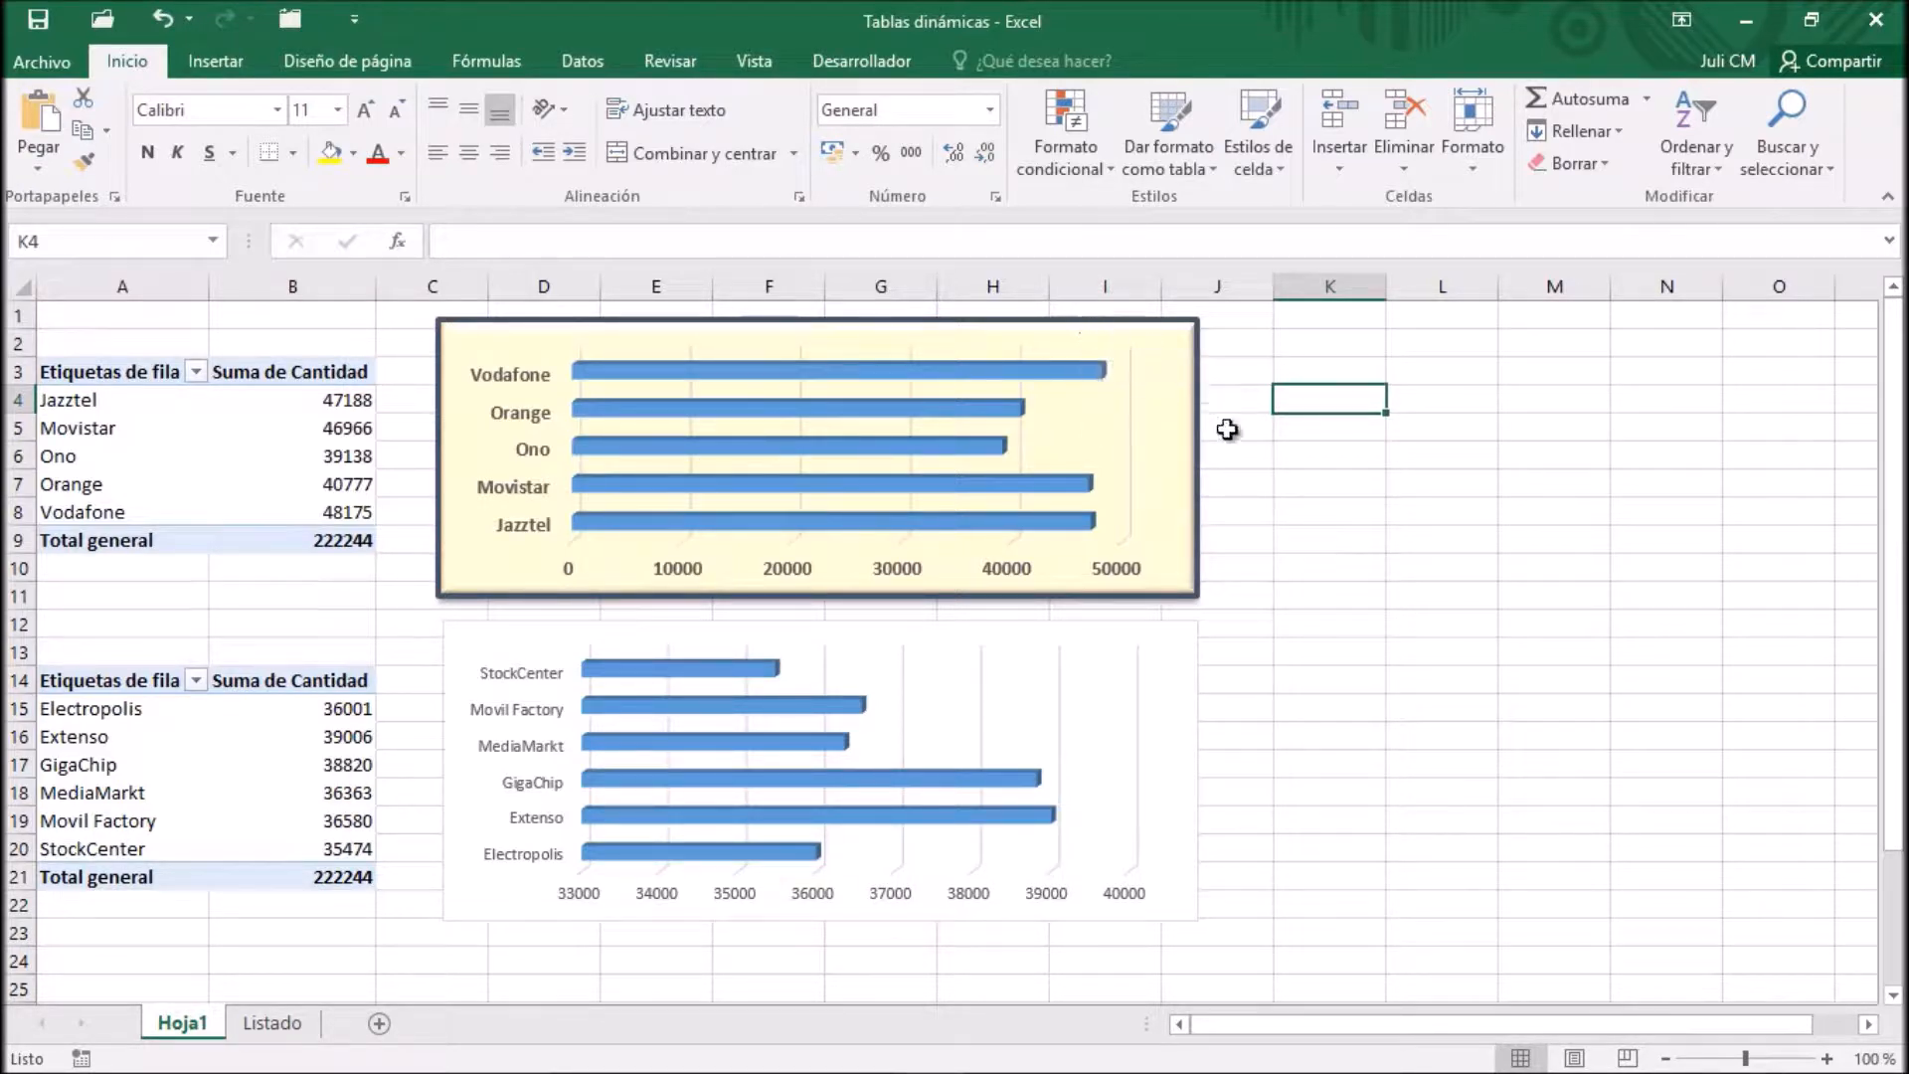
Apply the saved Migráfico template to the Distribuidor PivotChart through its chart type settings and deselect the chart
click(1041, 634)
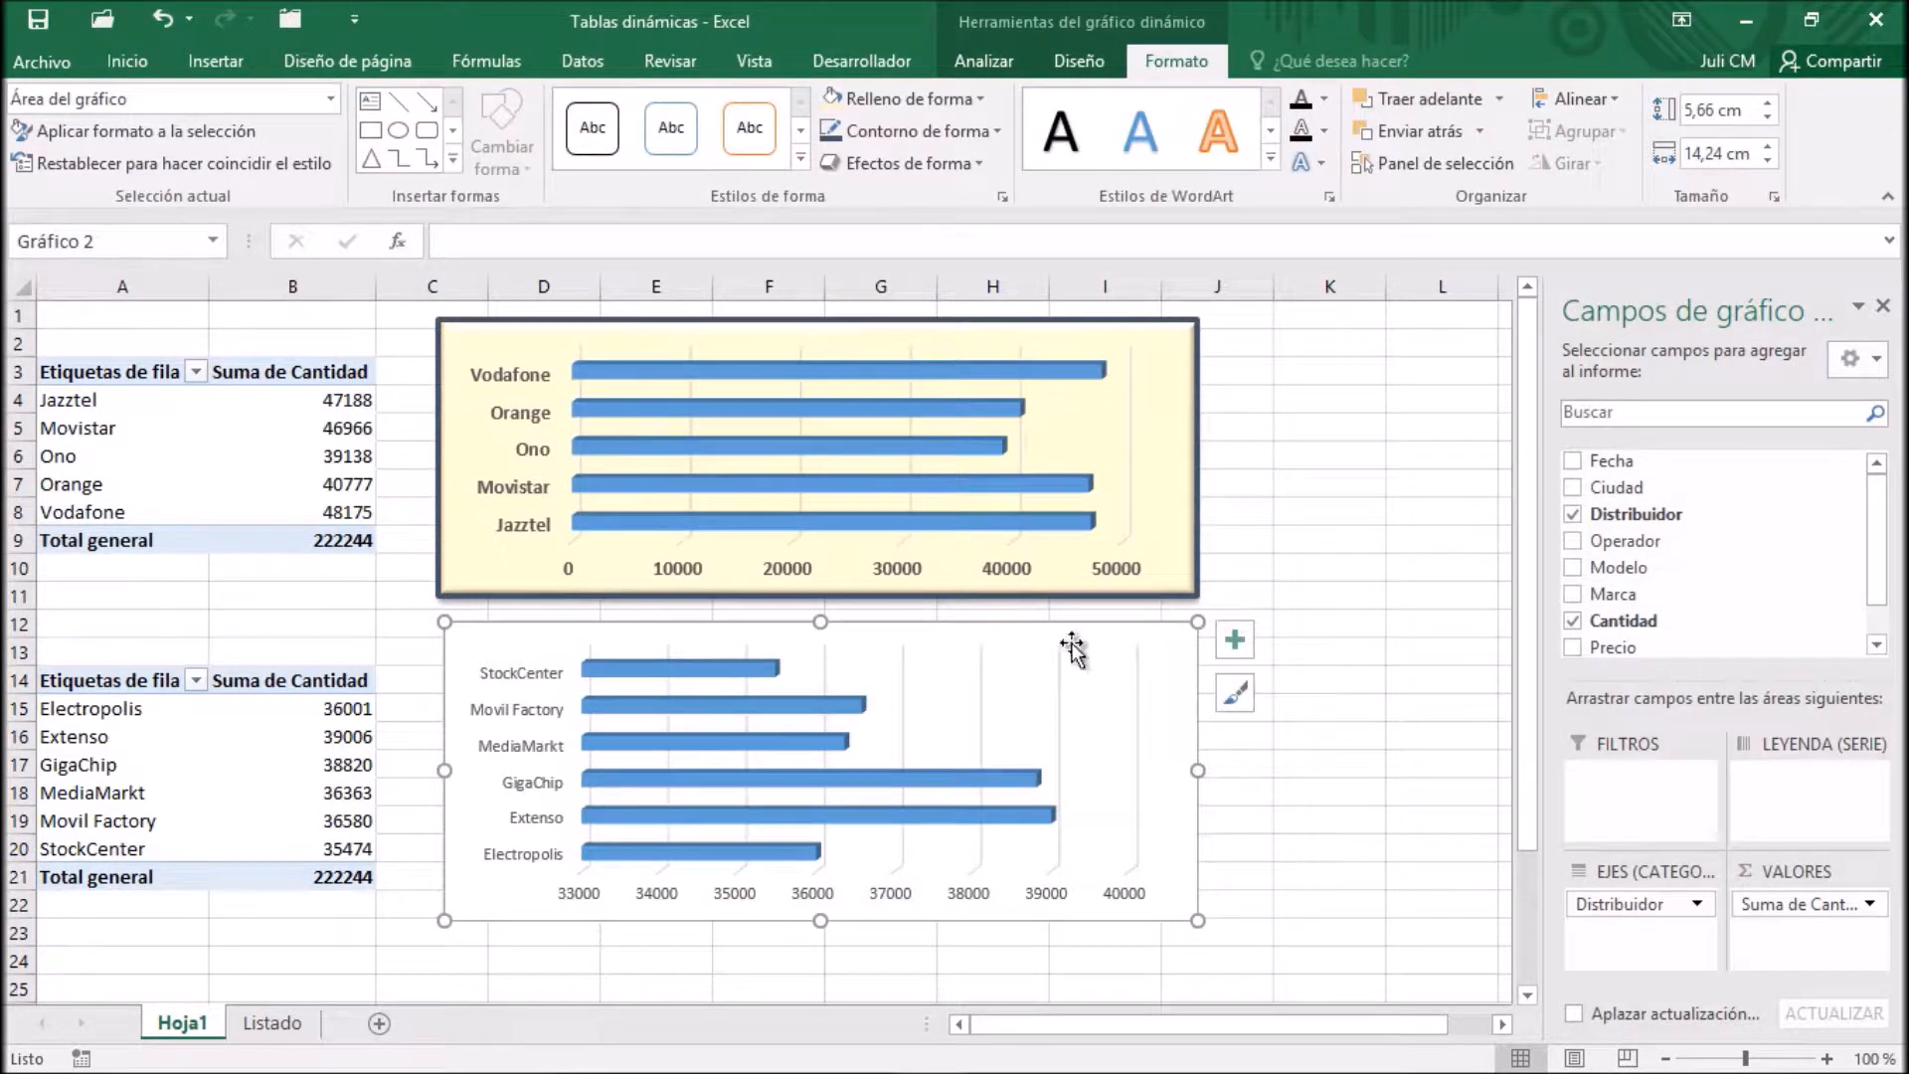
right_click(1036, 628)
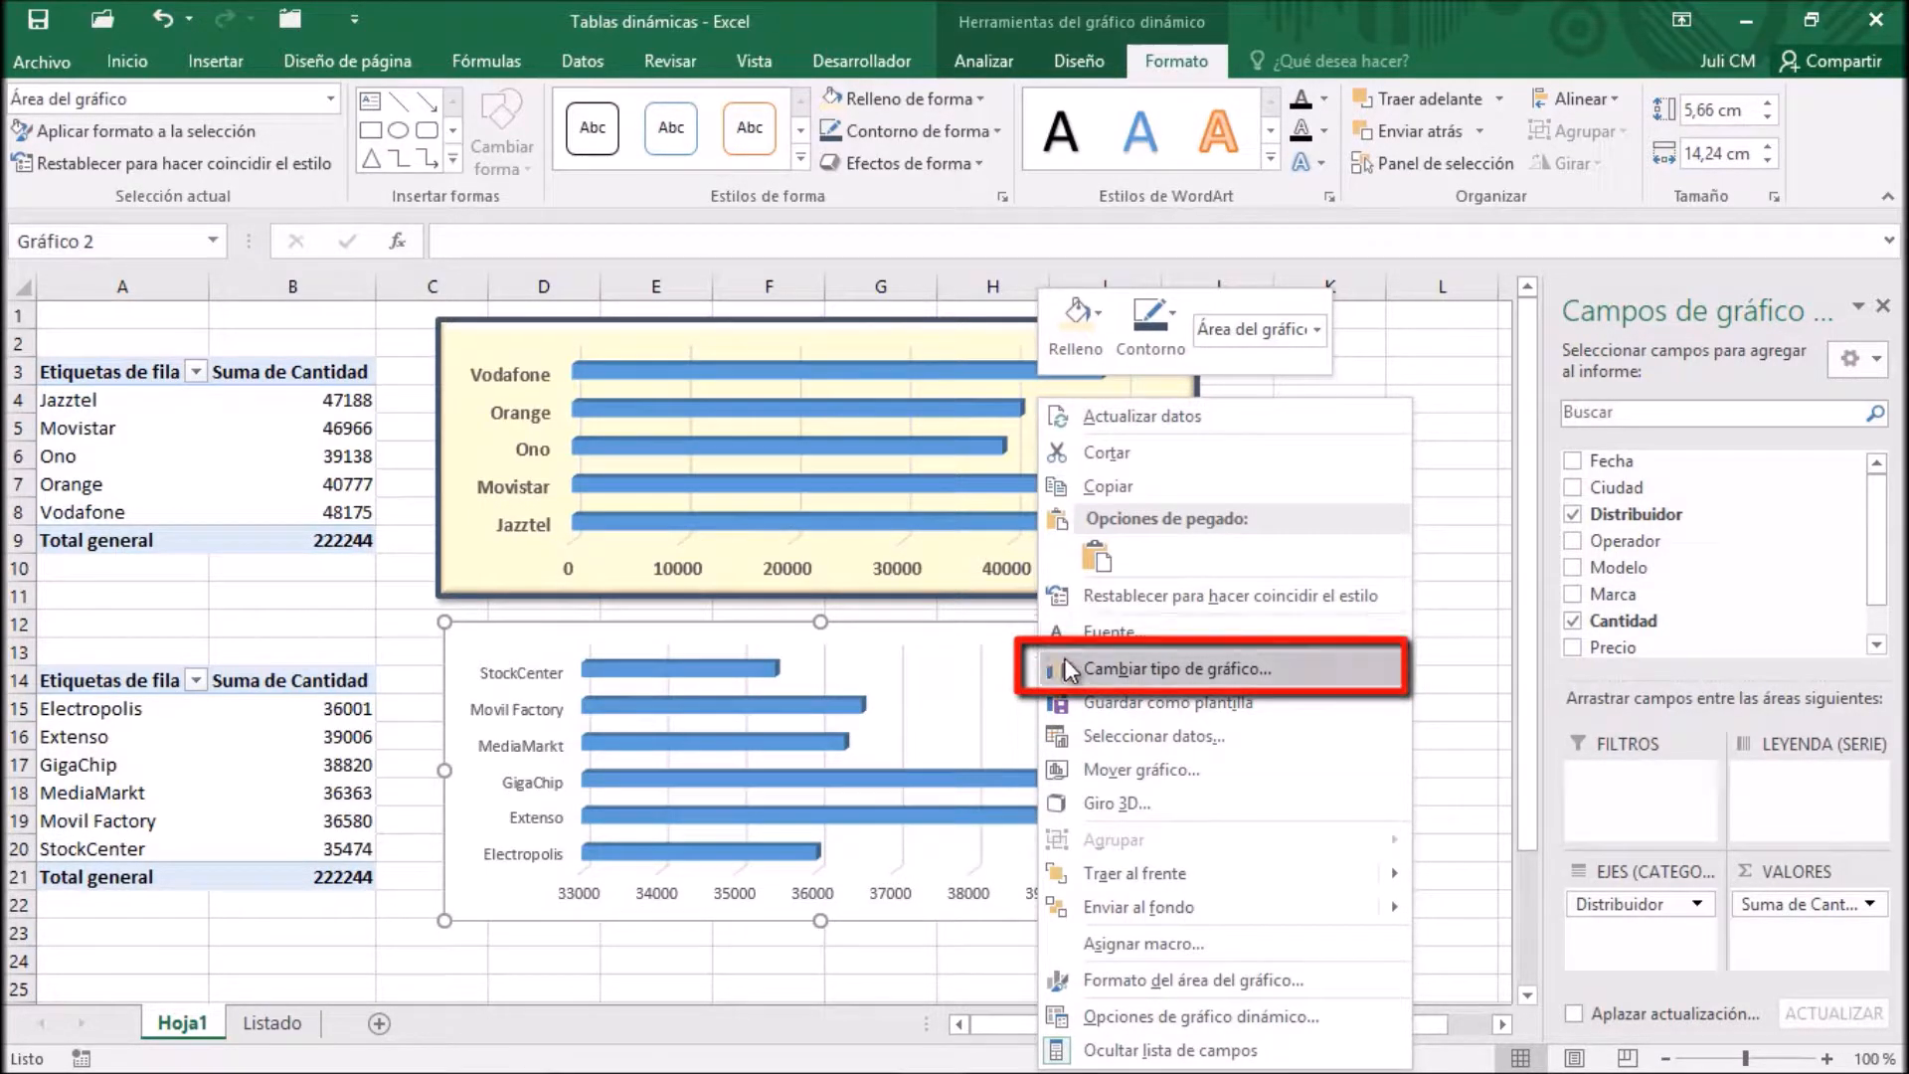
click(1279, 666)
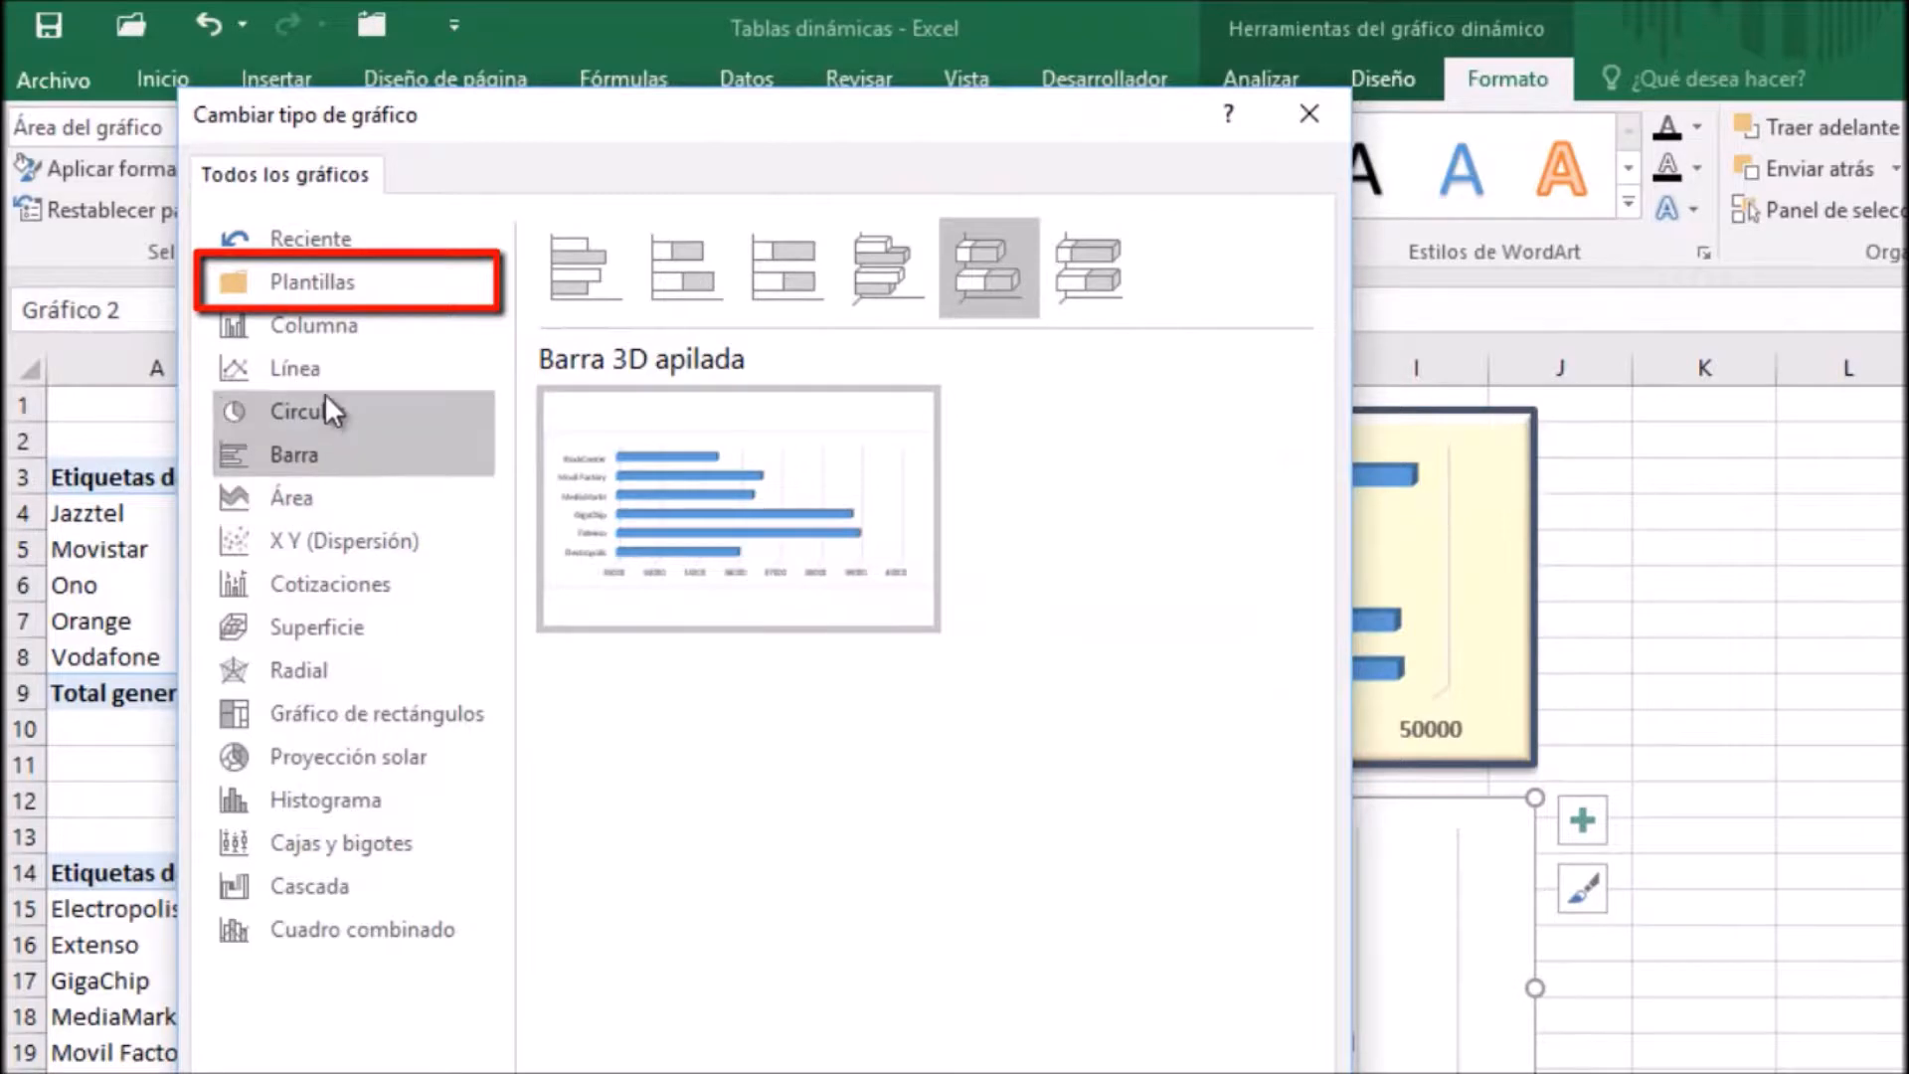
click(318, 288)
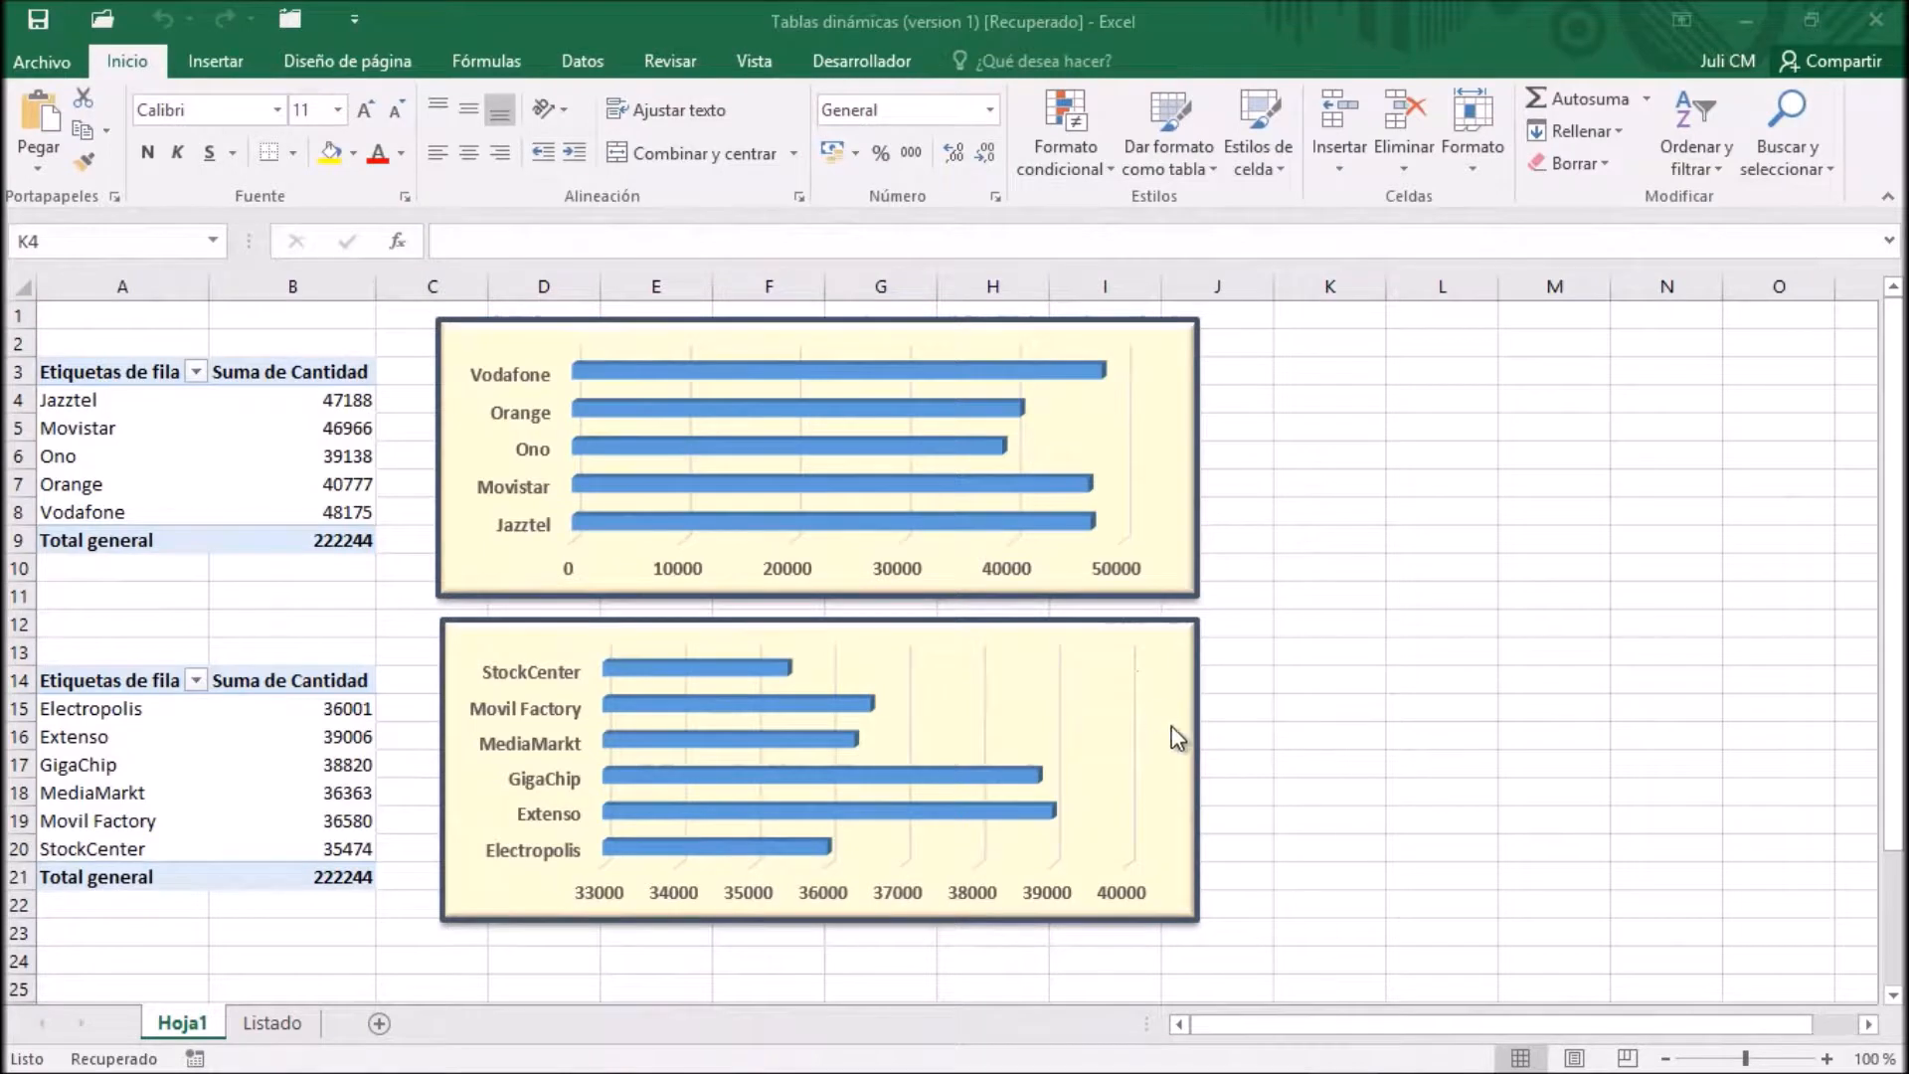
click(1233, 623)
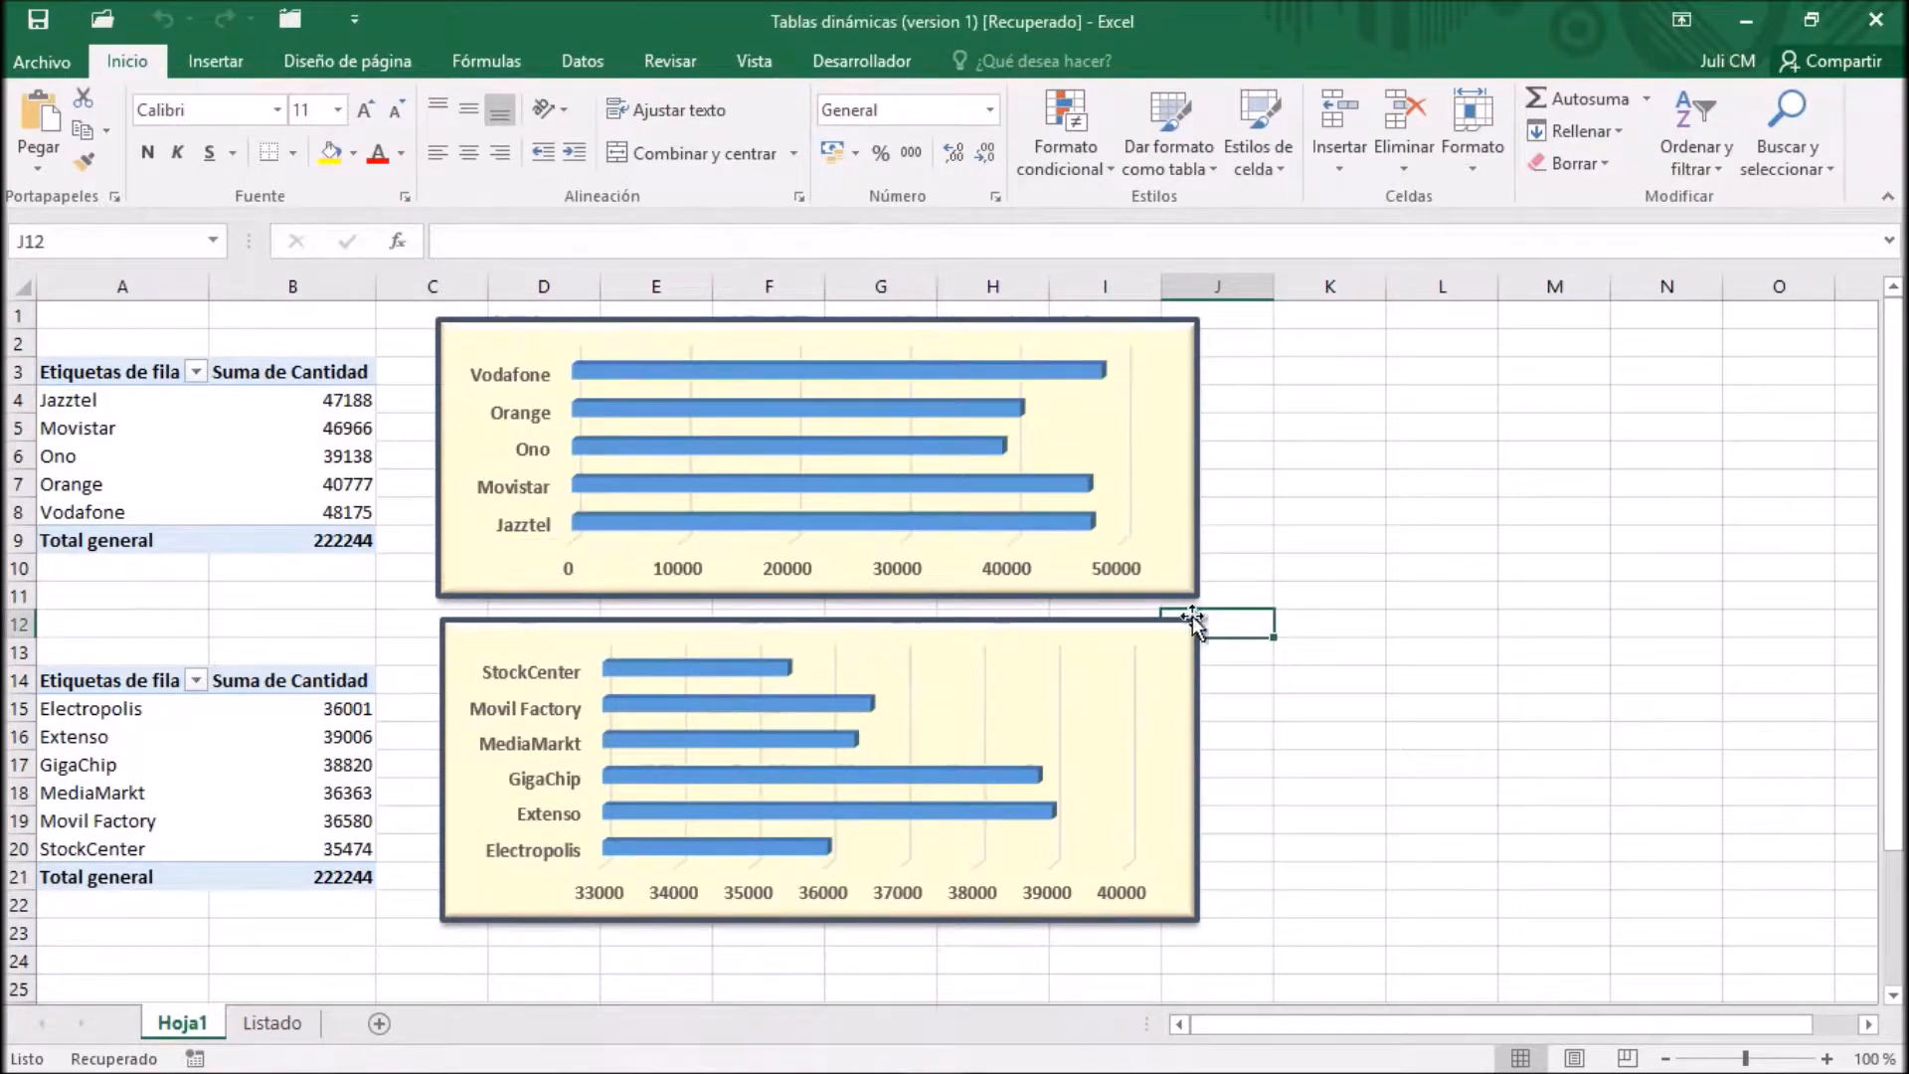
Review the saved templates in the Distribuidor PivotChart's chart type settings without applying a change
click(1115, 328)
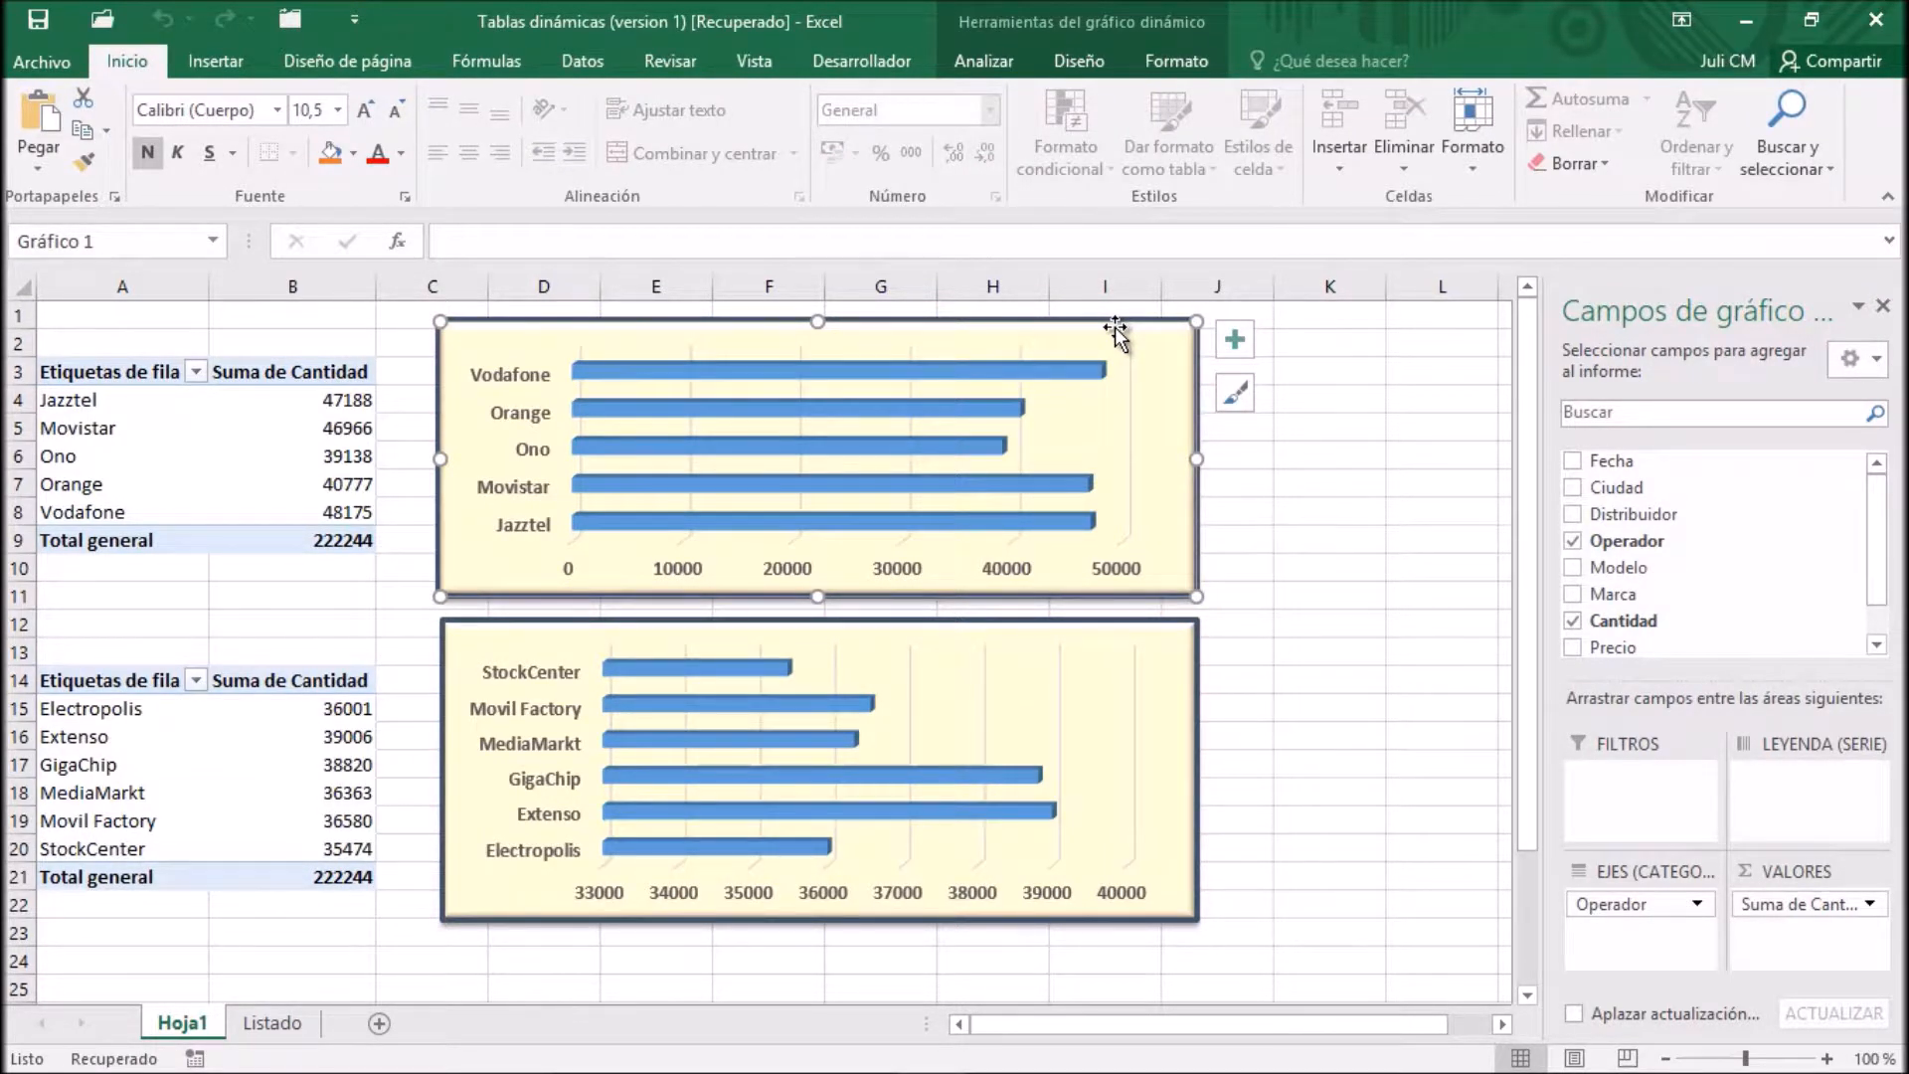
right_click(1120, 619)
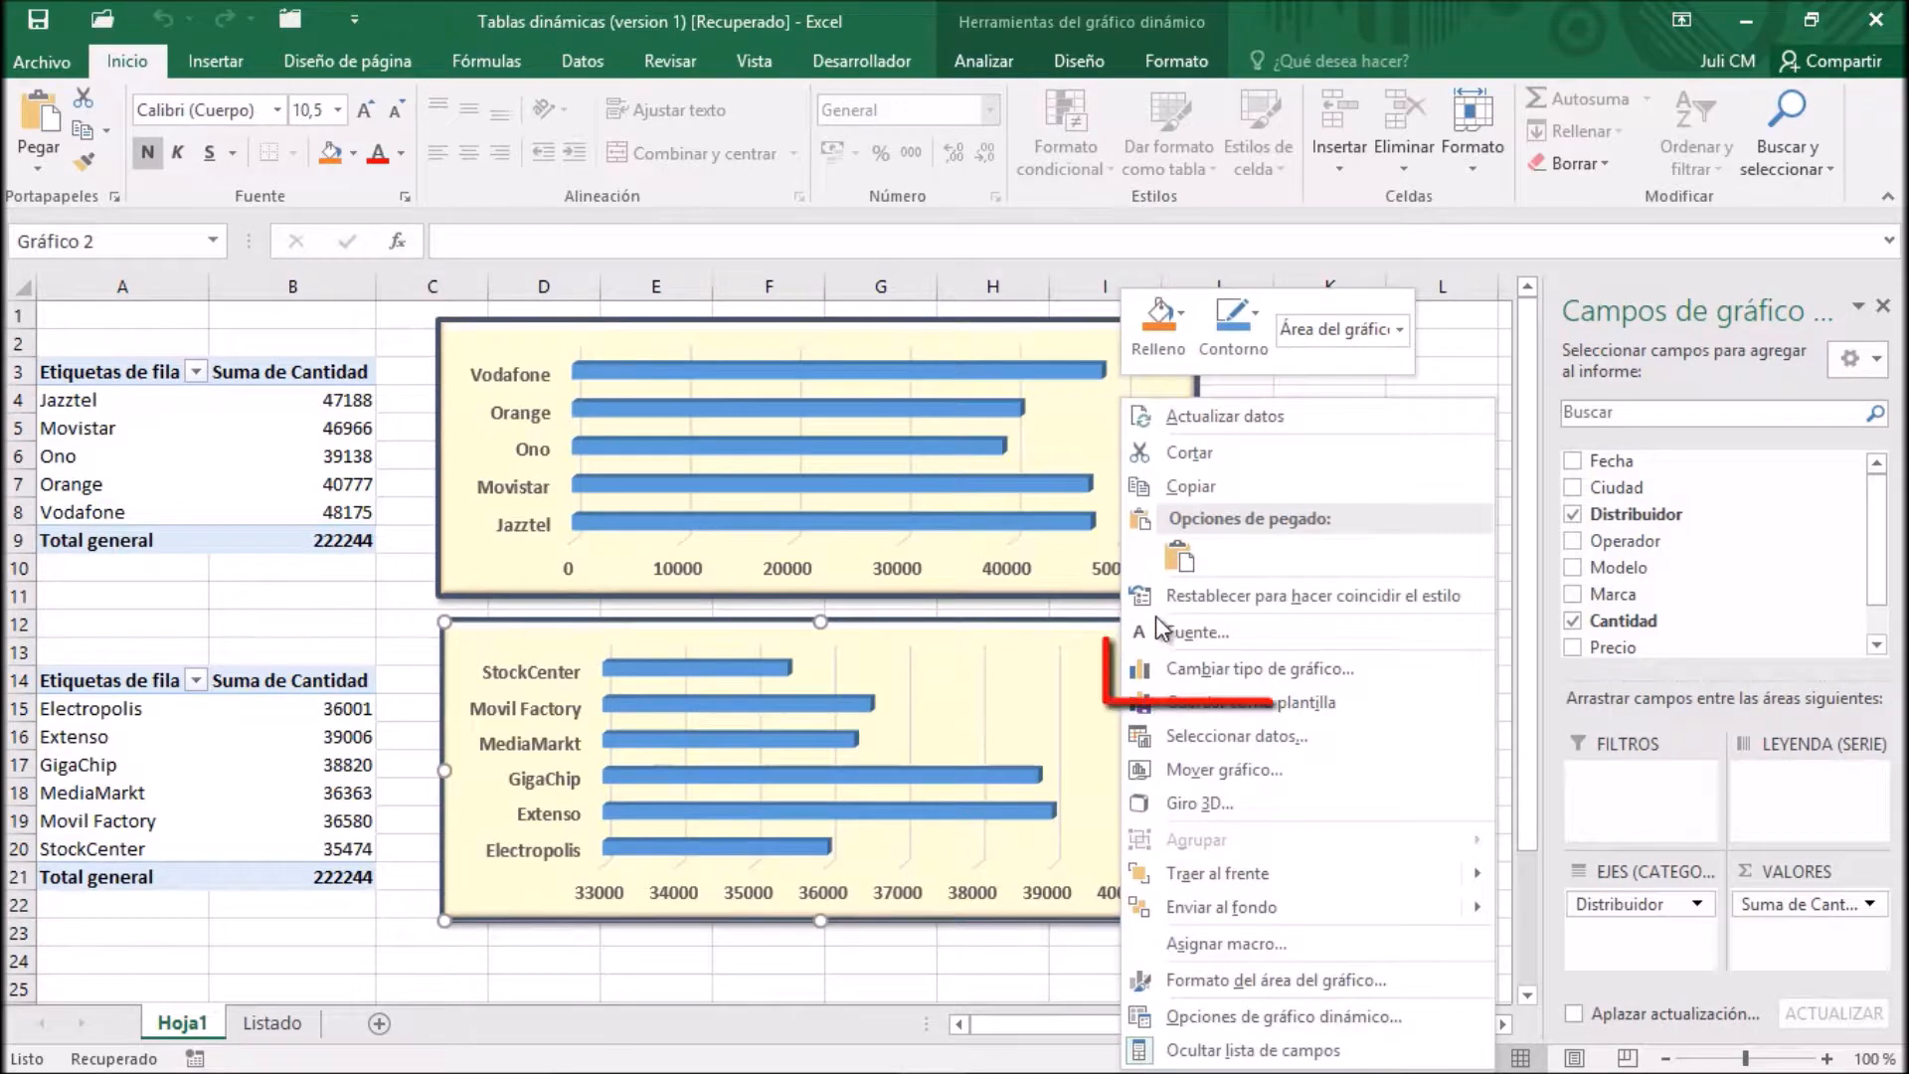
click(1226, 676)
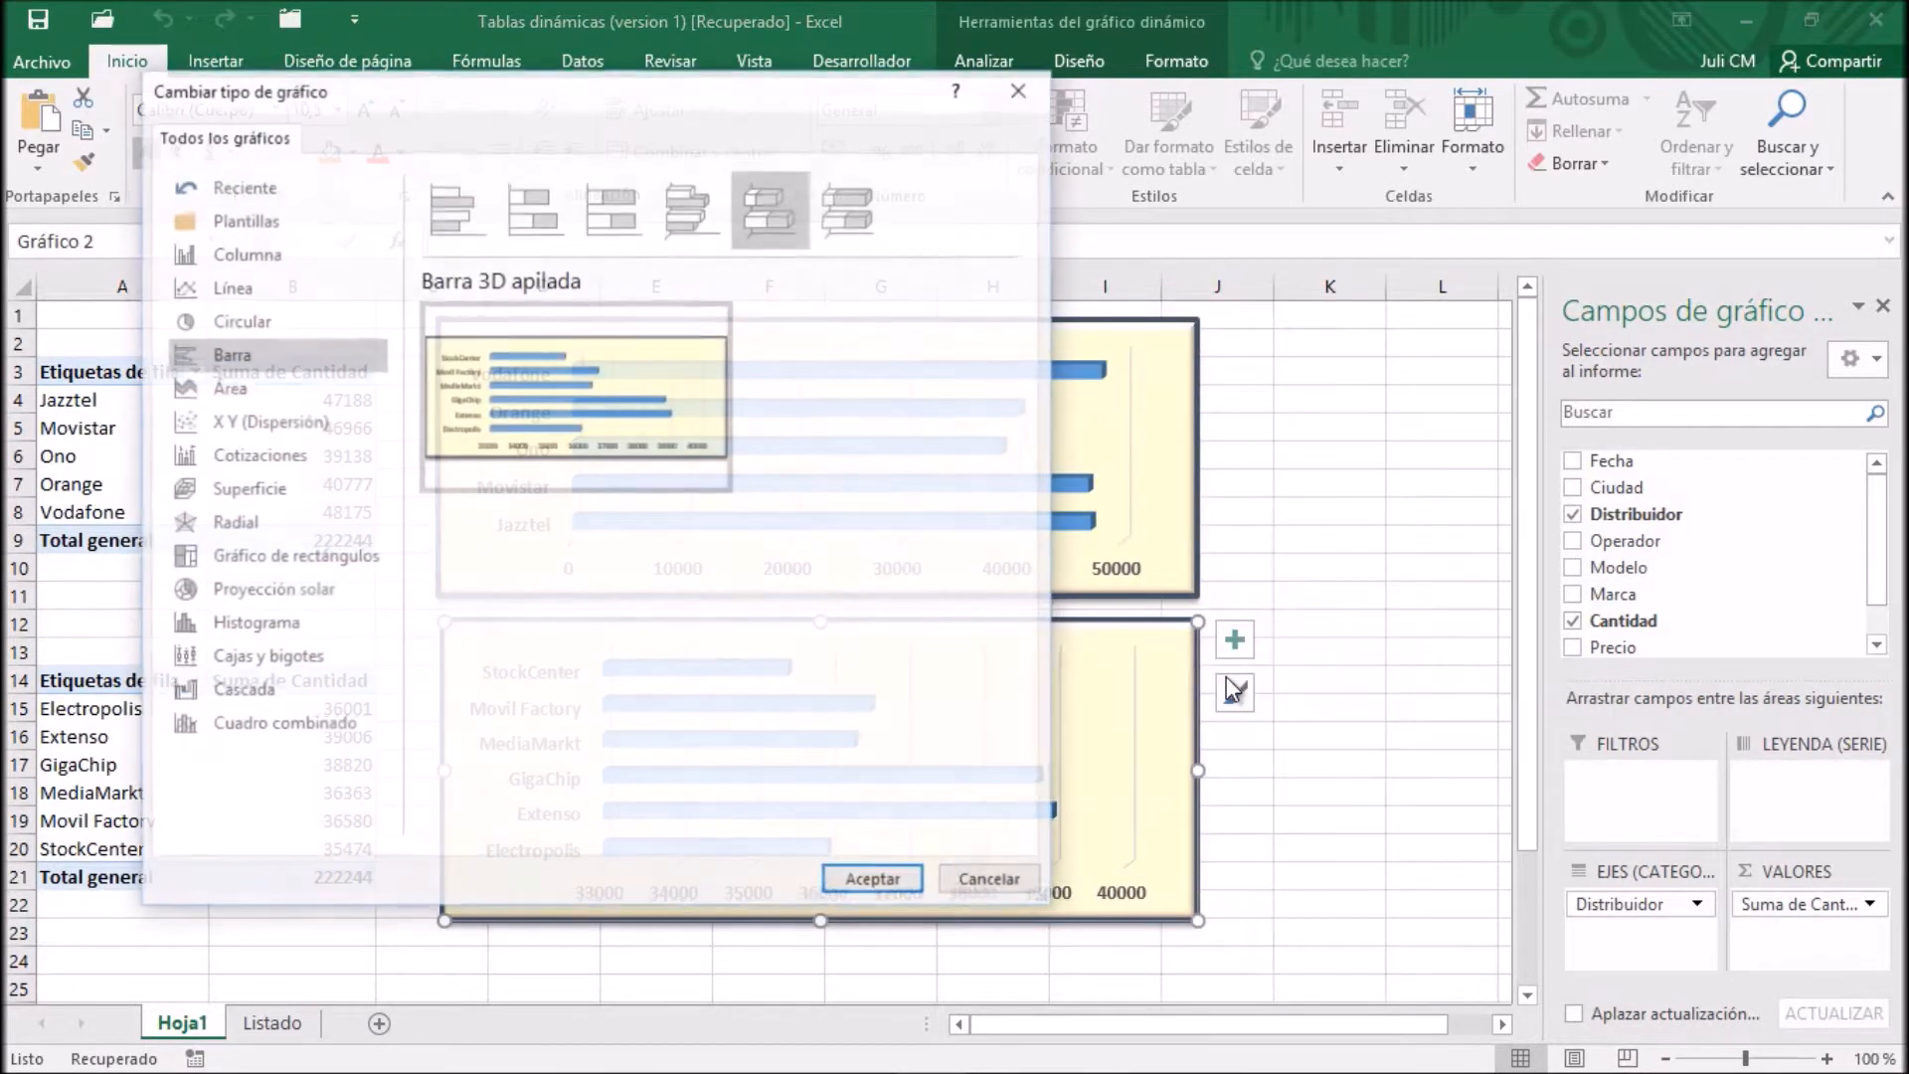
click(257, 220)
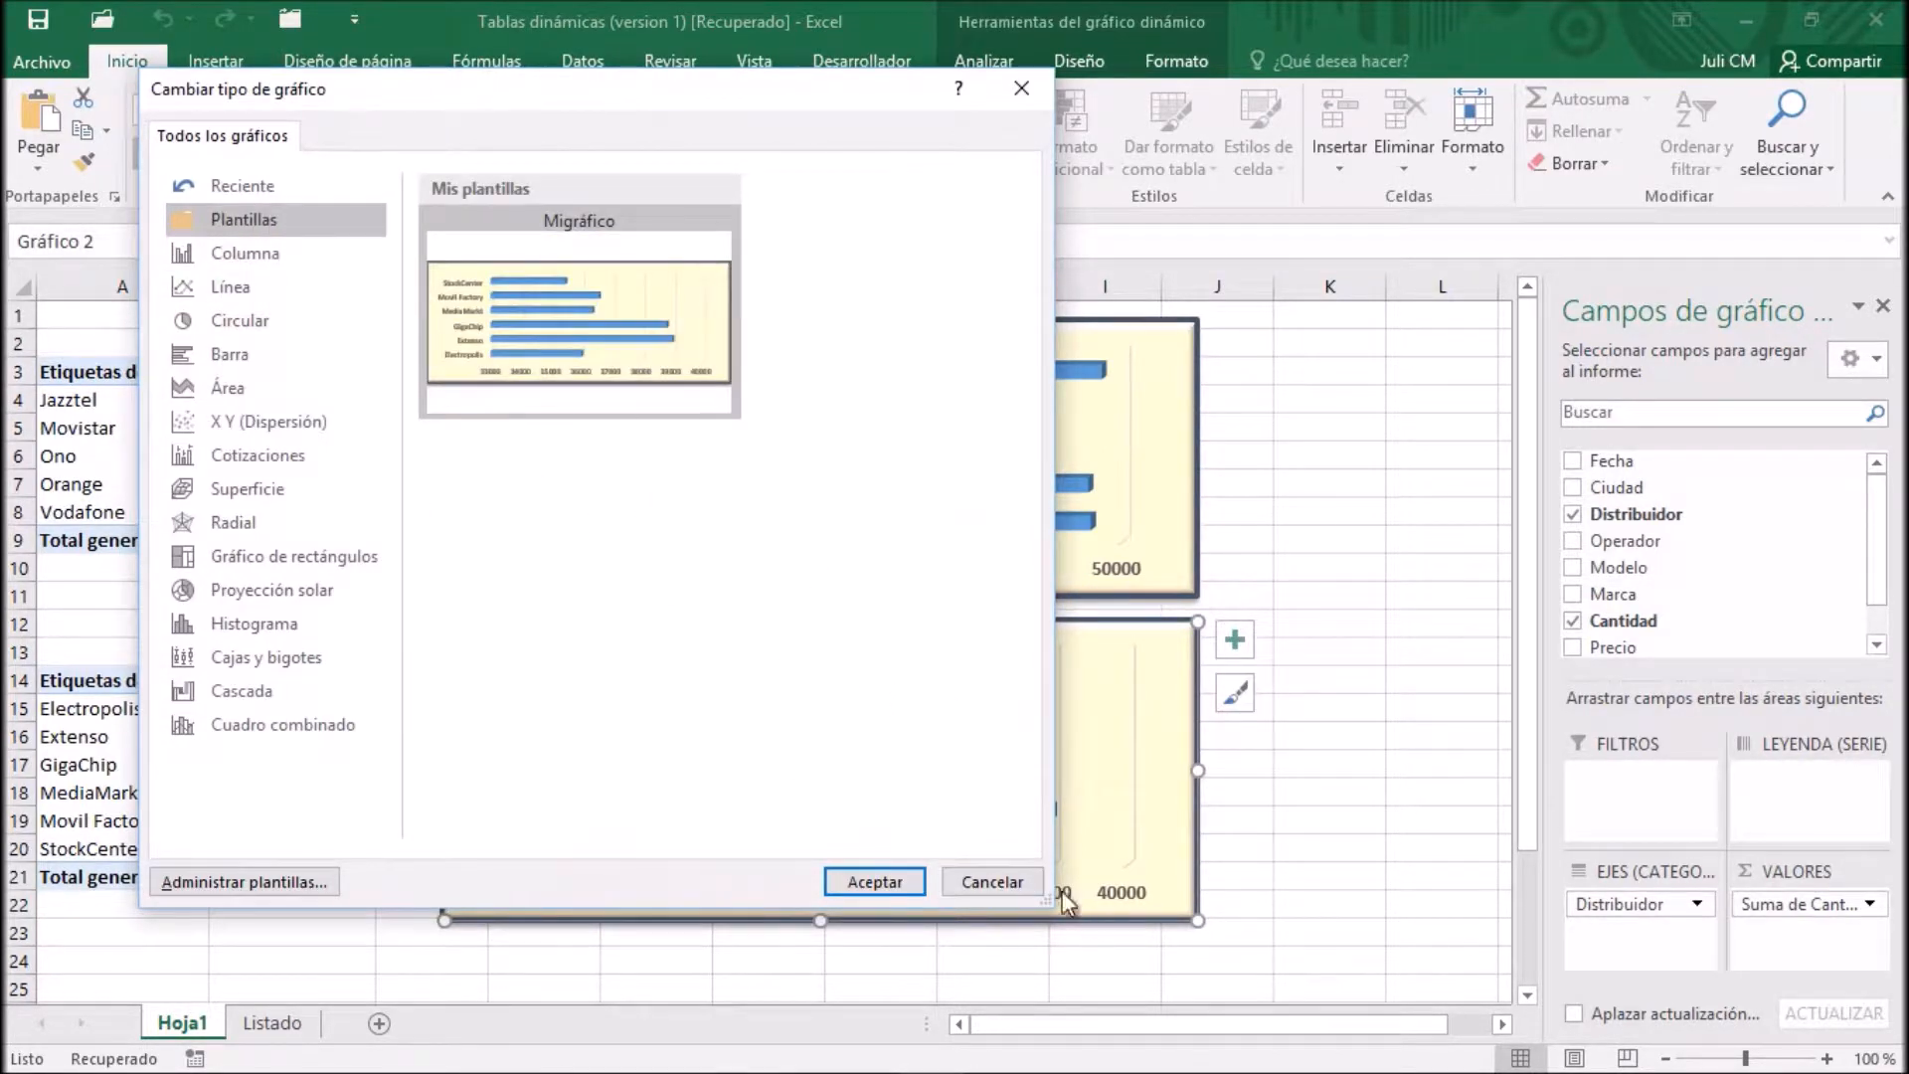
click(1018, 882)
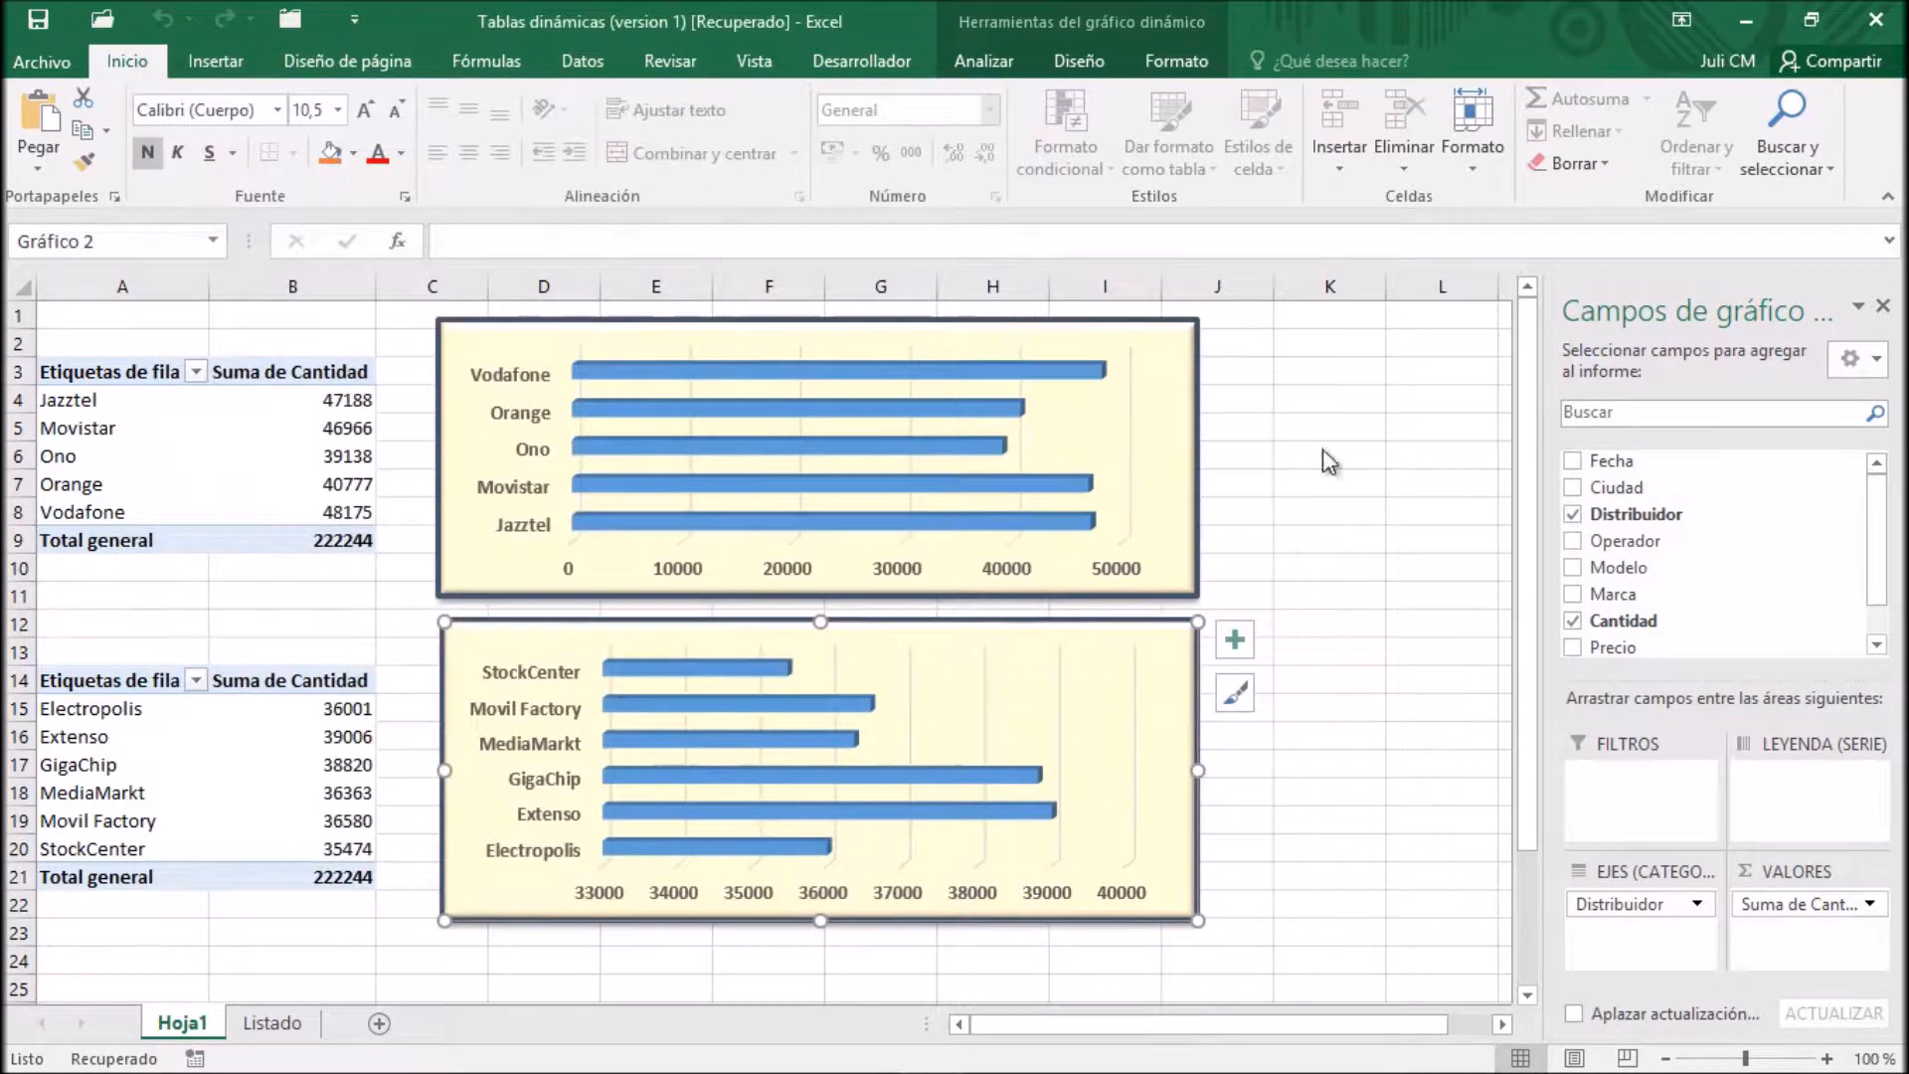
Check the chart template folder from the Operador PivotChart's save-as-template dialog and leave it without saving
right_click(1138, 353)
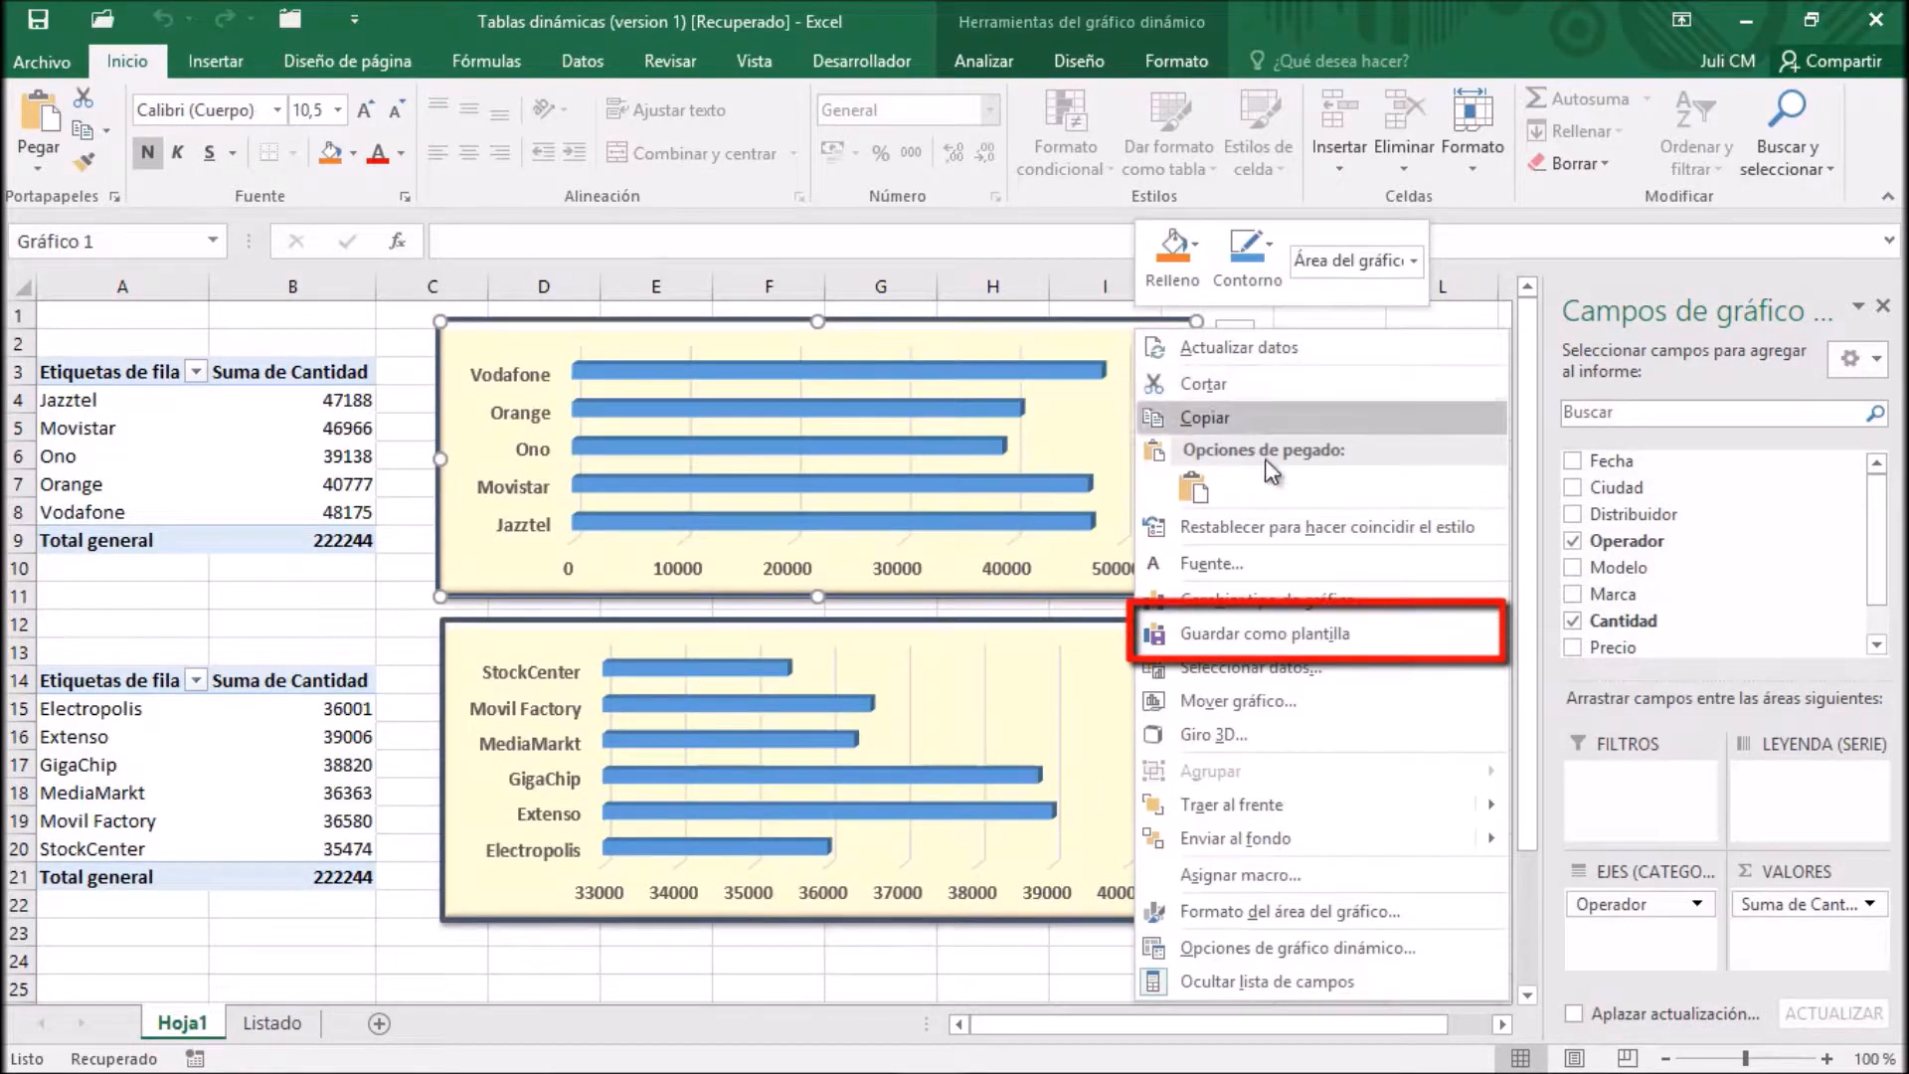
click(1282, 633)
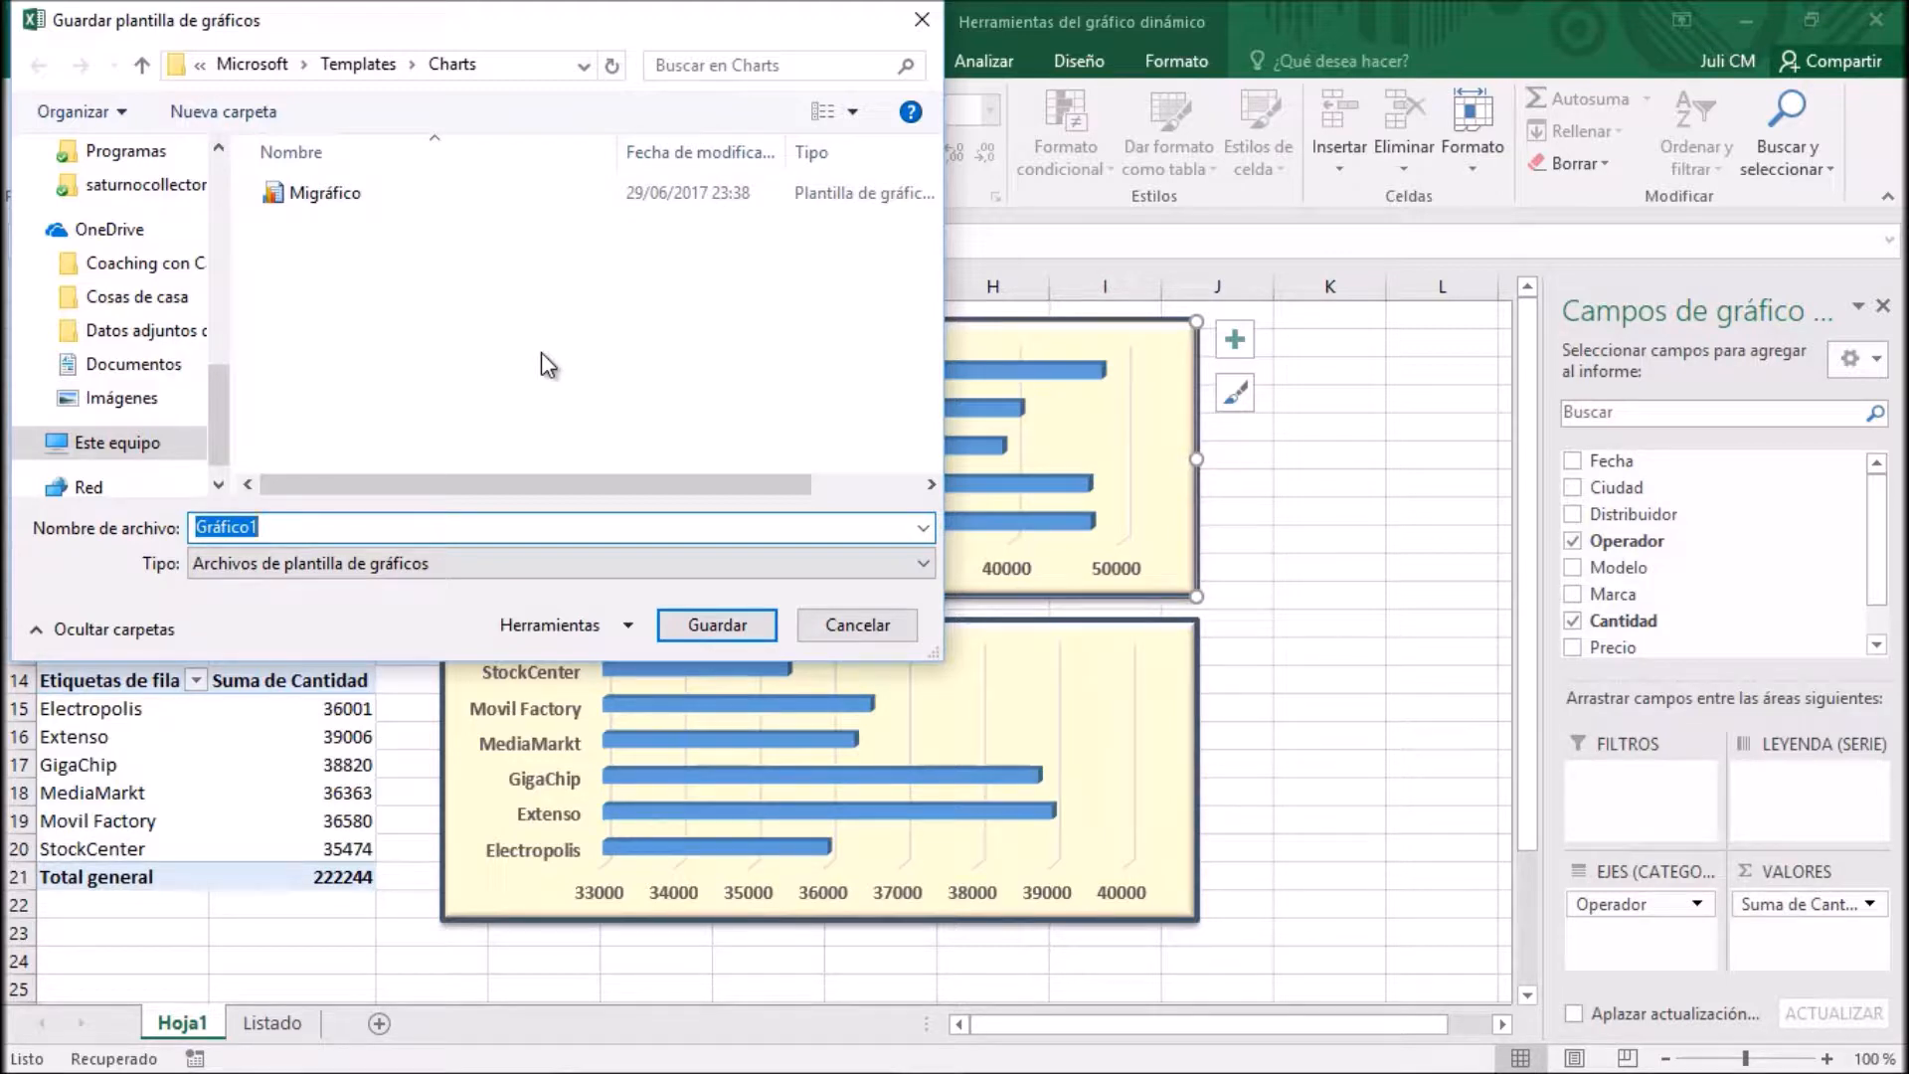
click(833, 625)
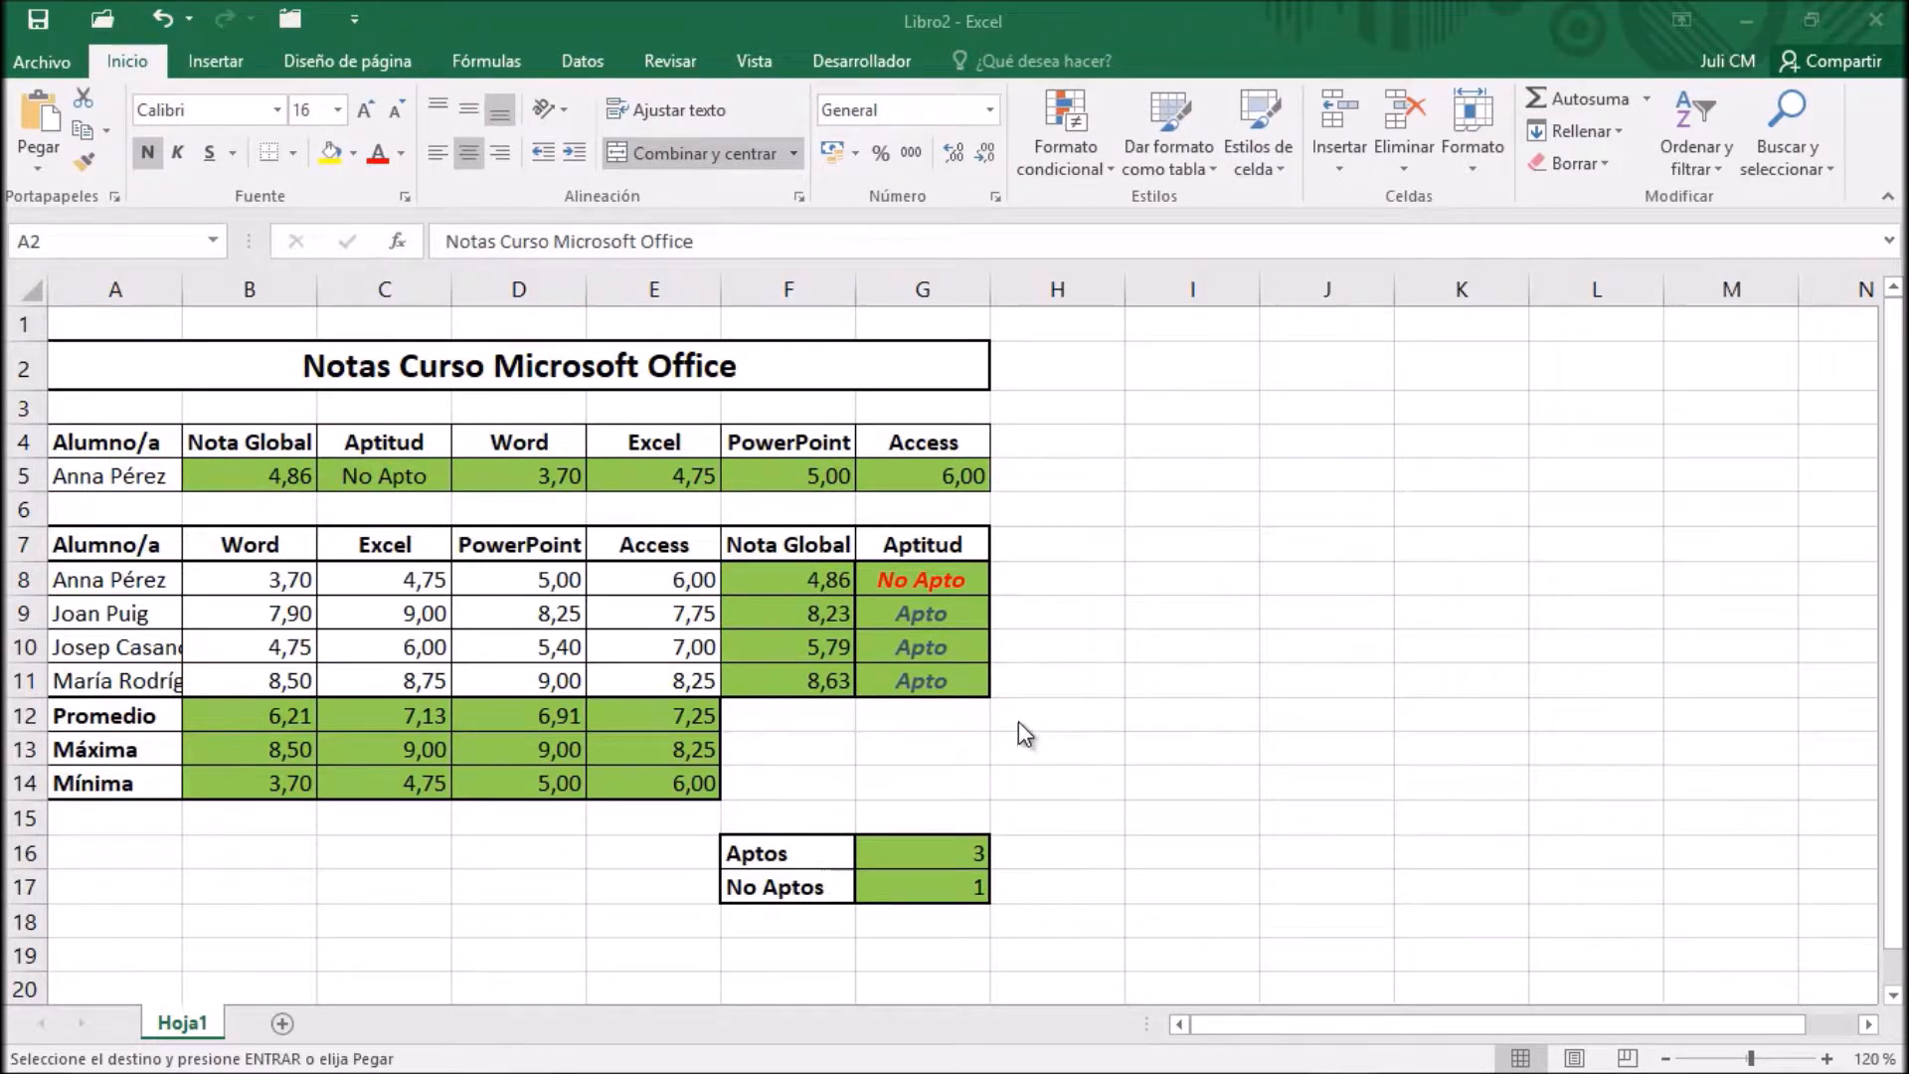
Open the page setup from the print settings of the Notas Curso Microsoft Office sheet and choose landscape orientation
click(537, 368)
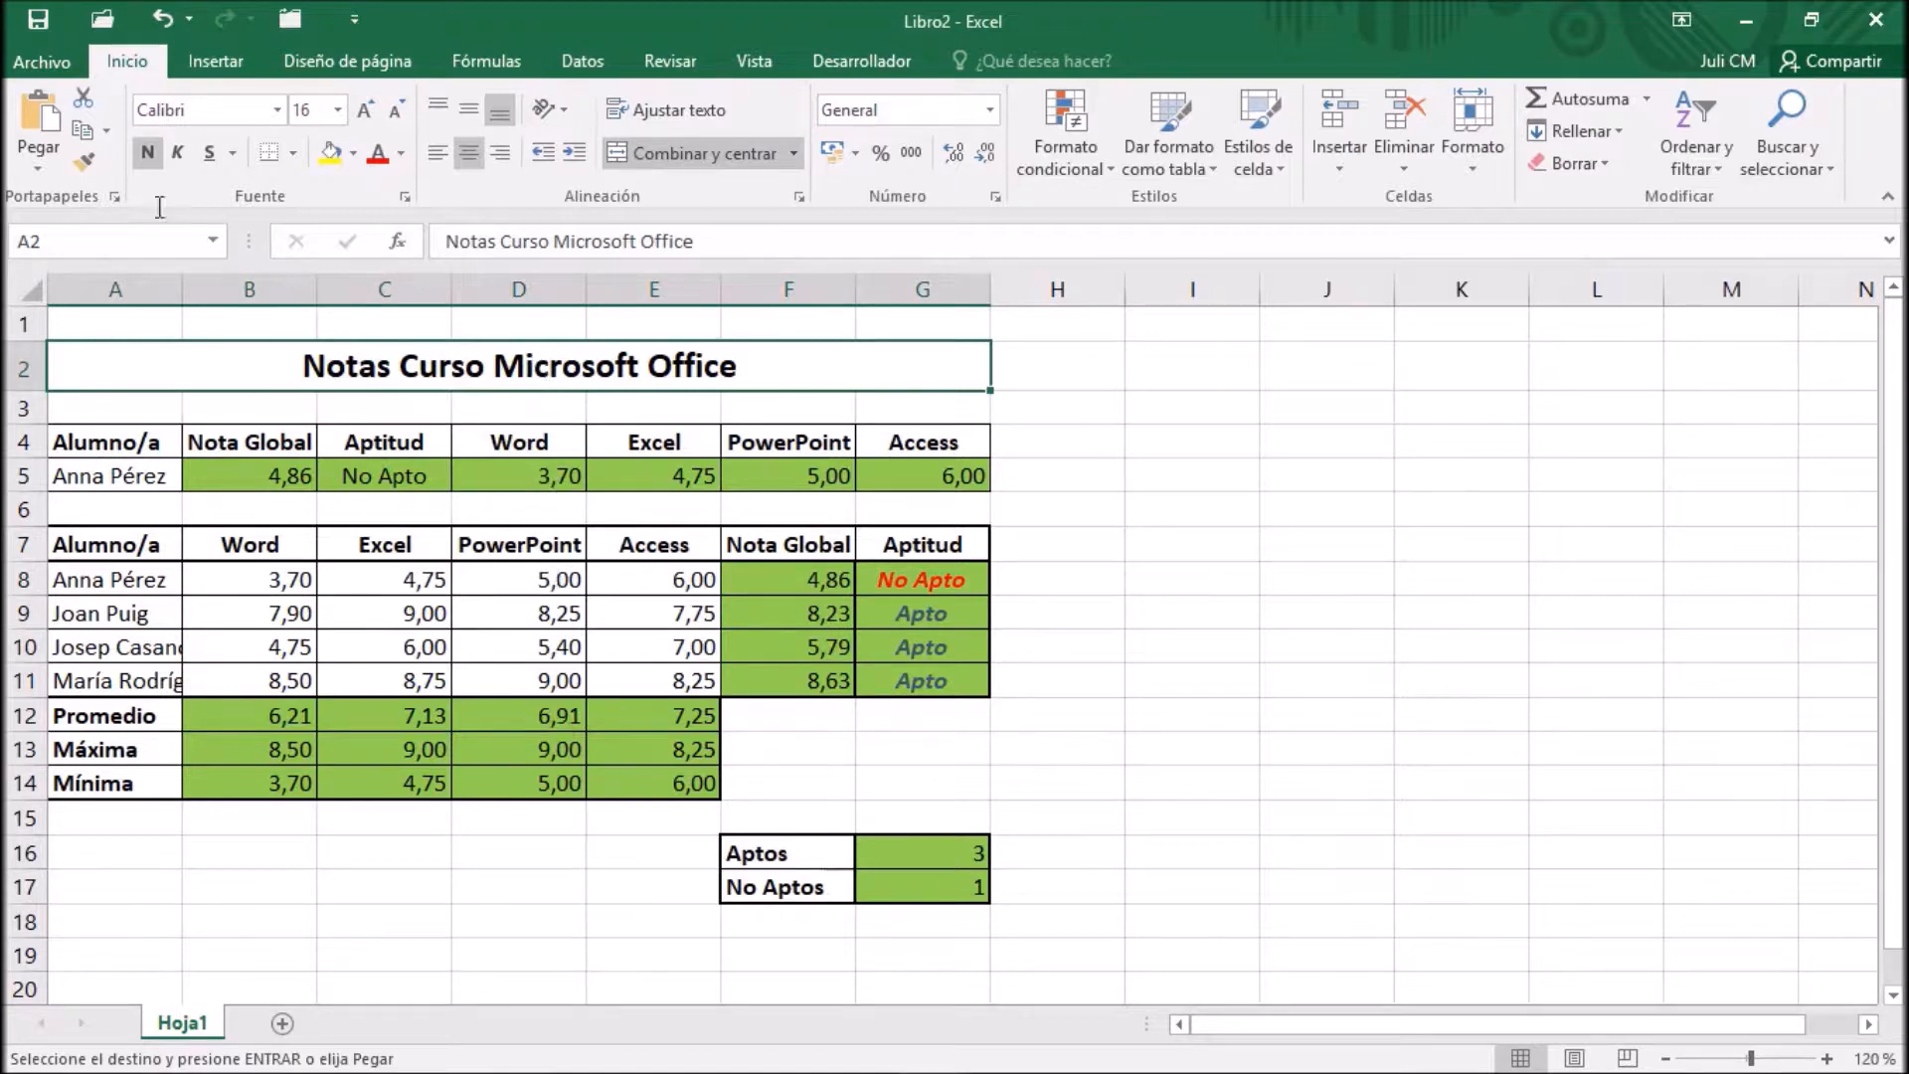
click(63, 60)
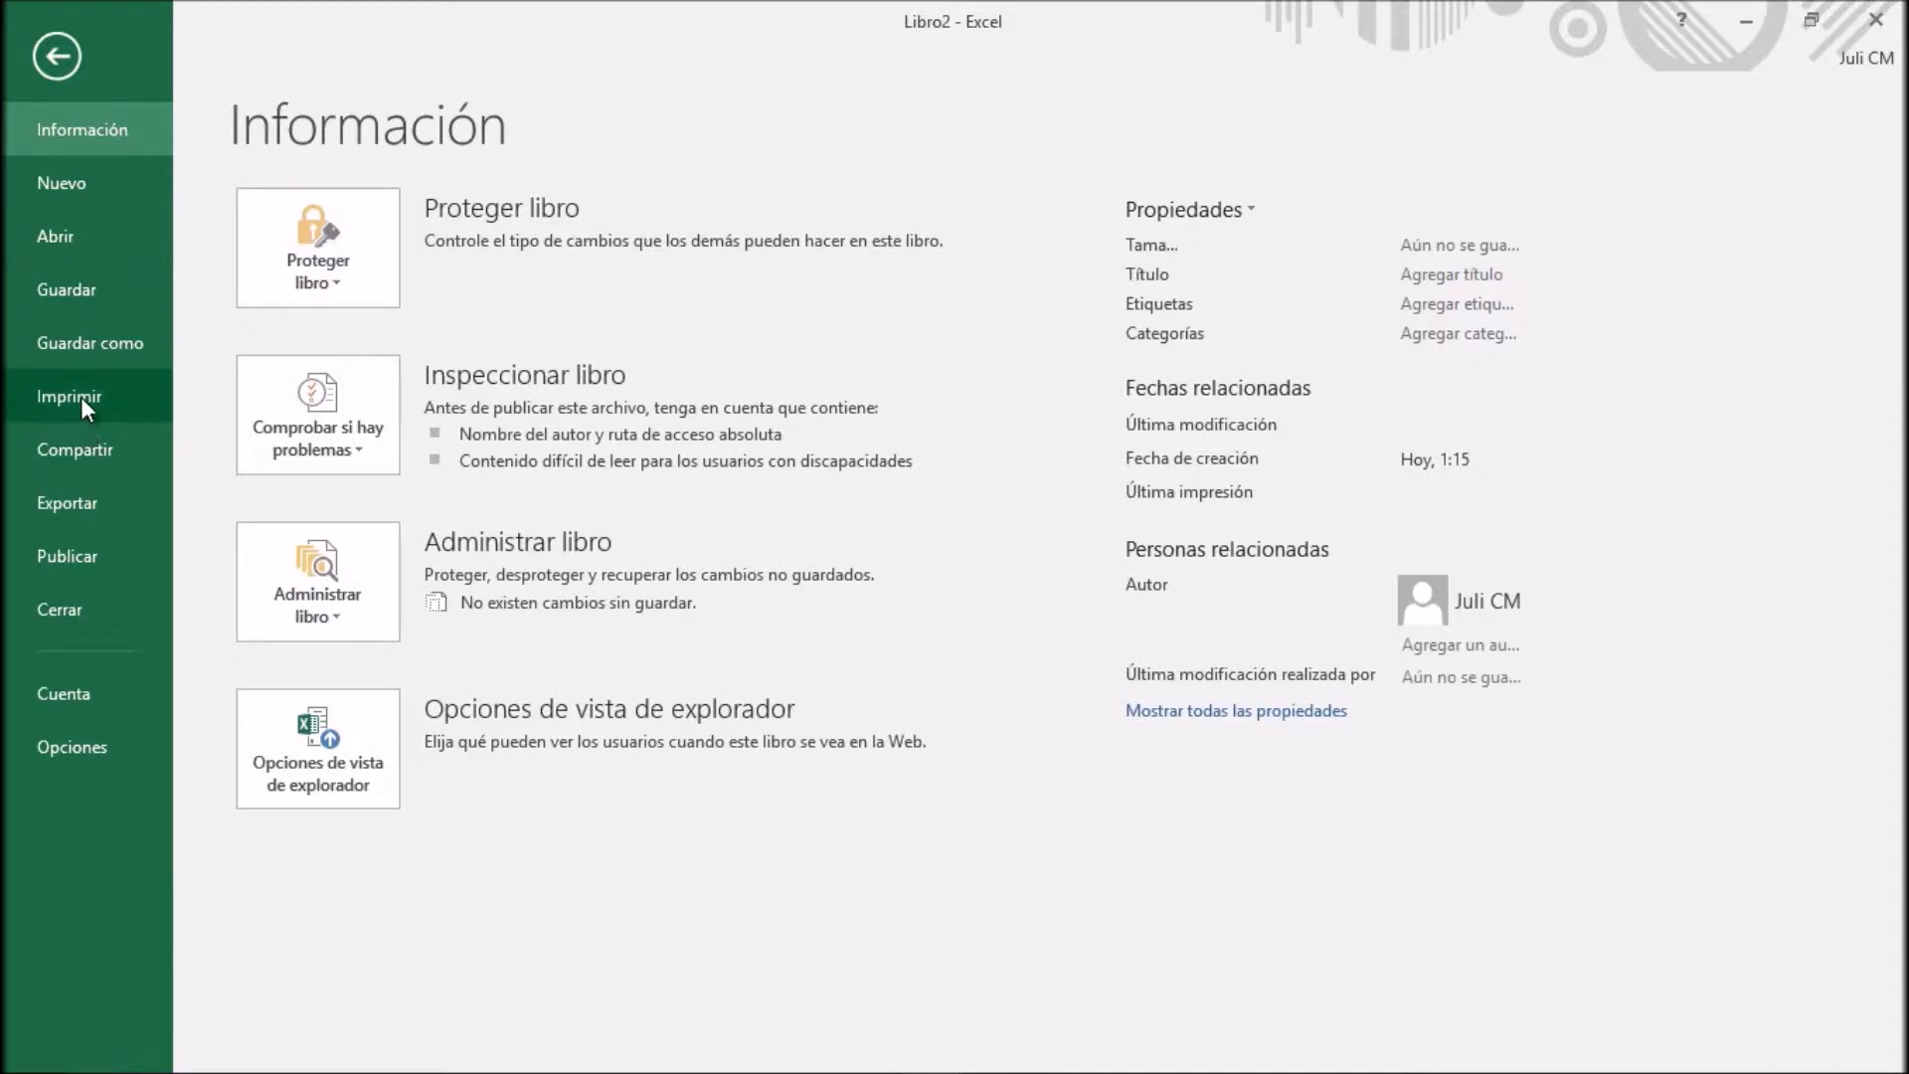
click(81, 396)
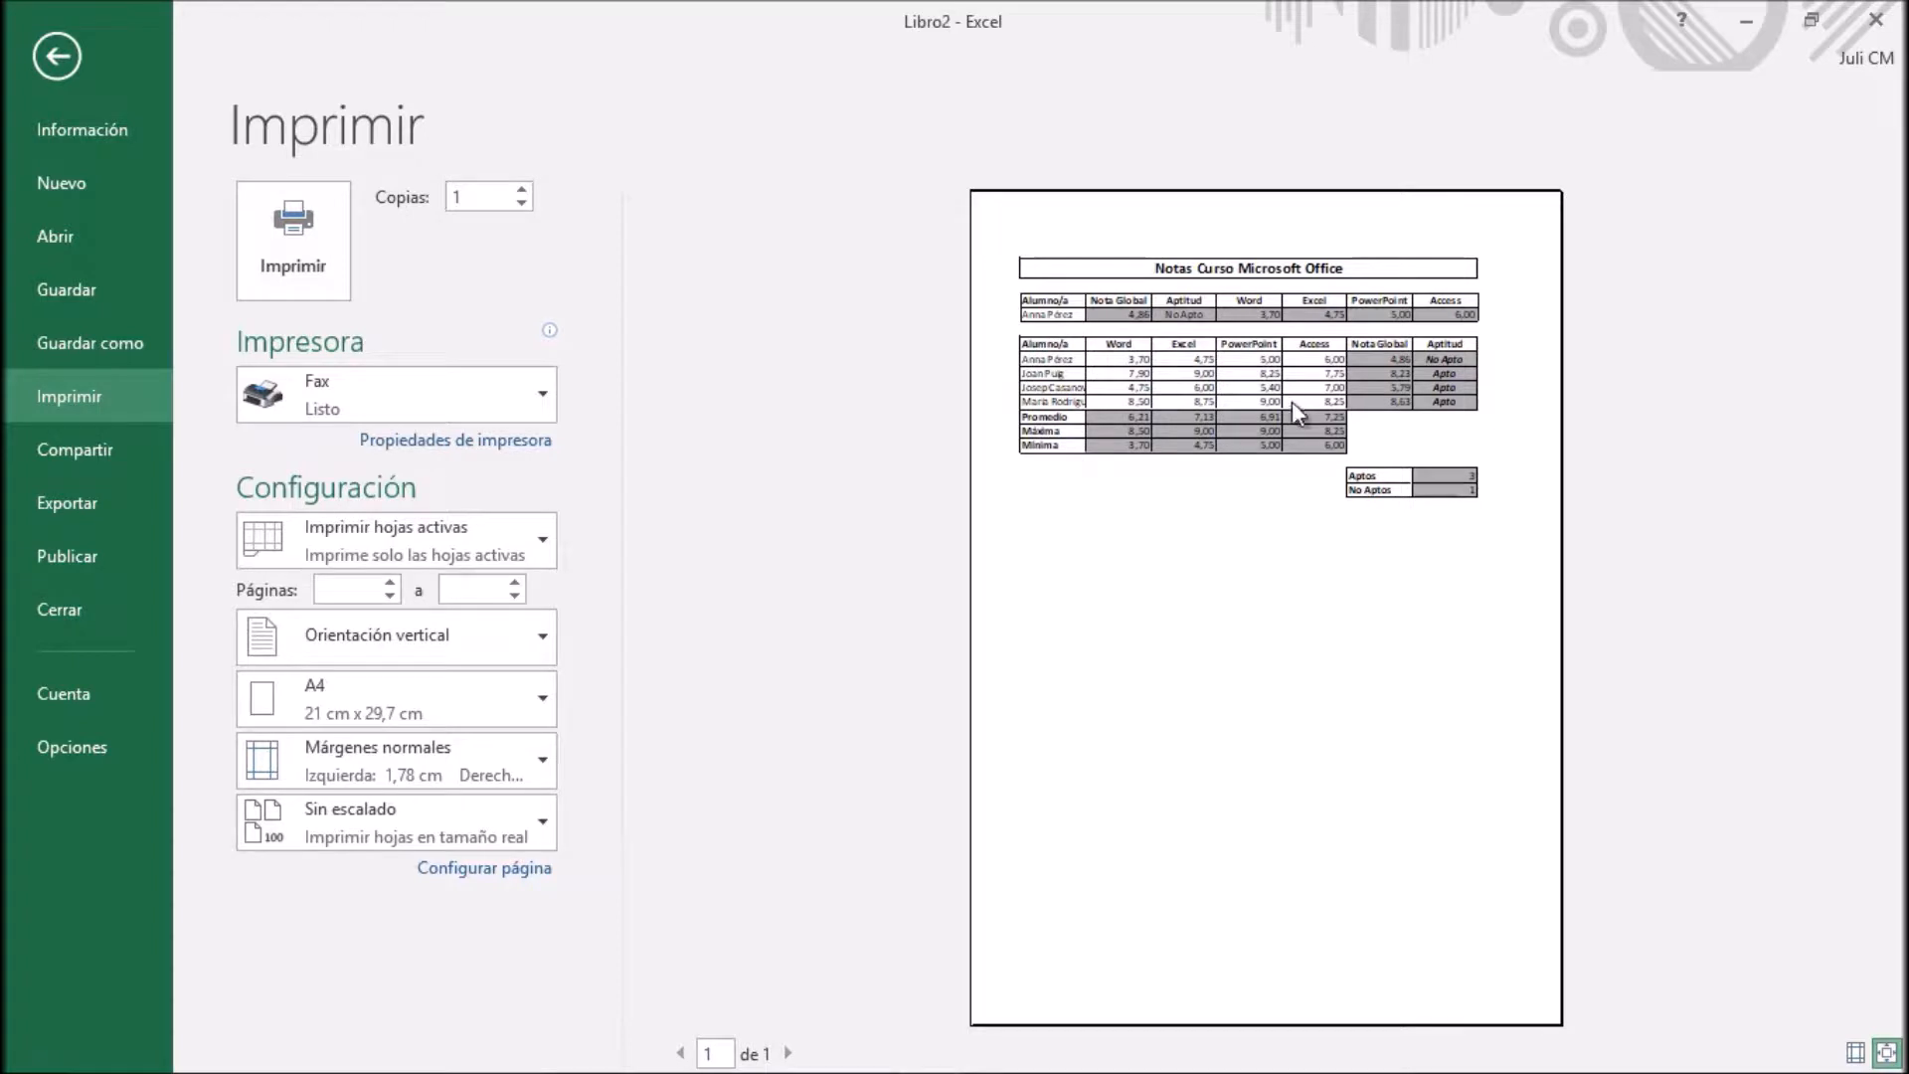
click(523, 864)
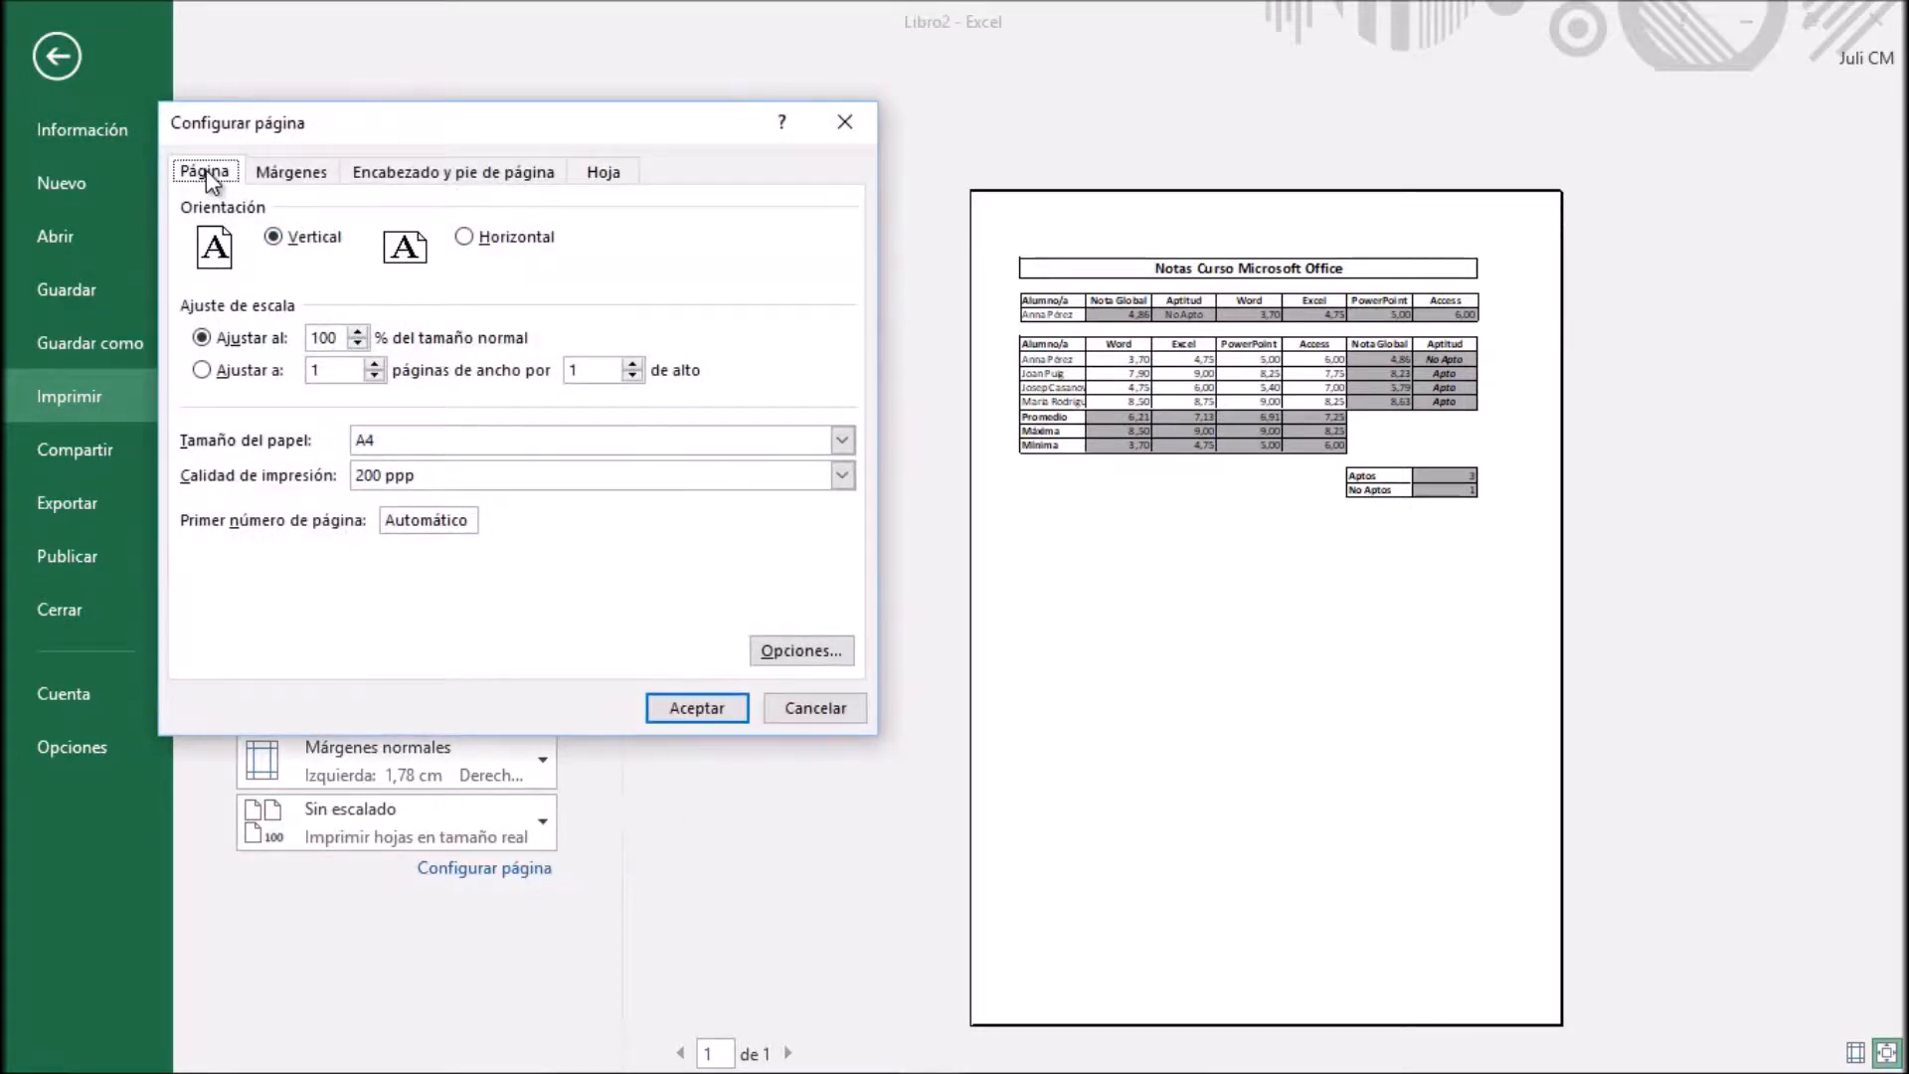
click(463, 236)
Centre the sheet horizontally and vertically on the printed page and apply the page setup
click(316, 179)
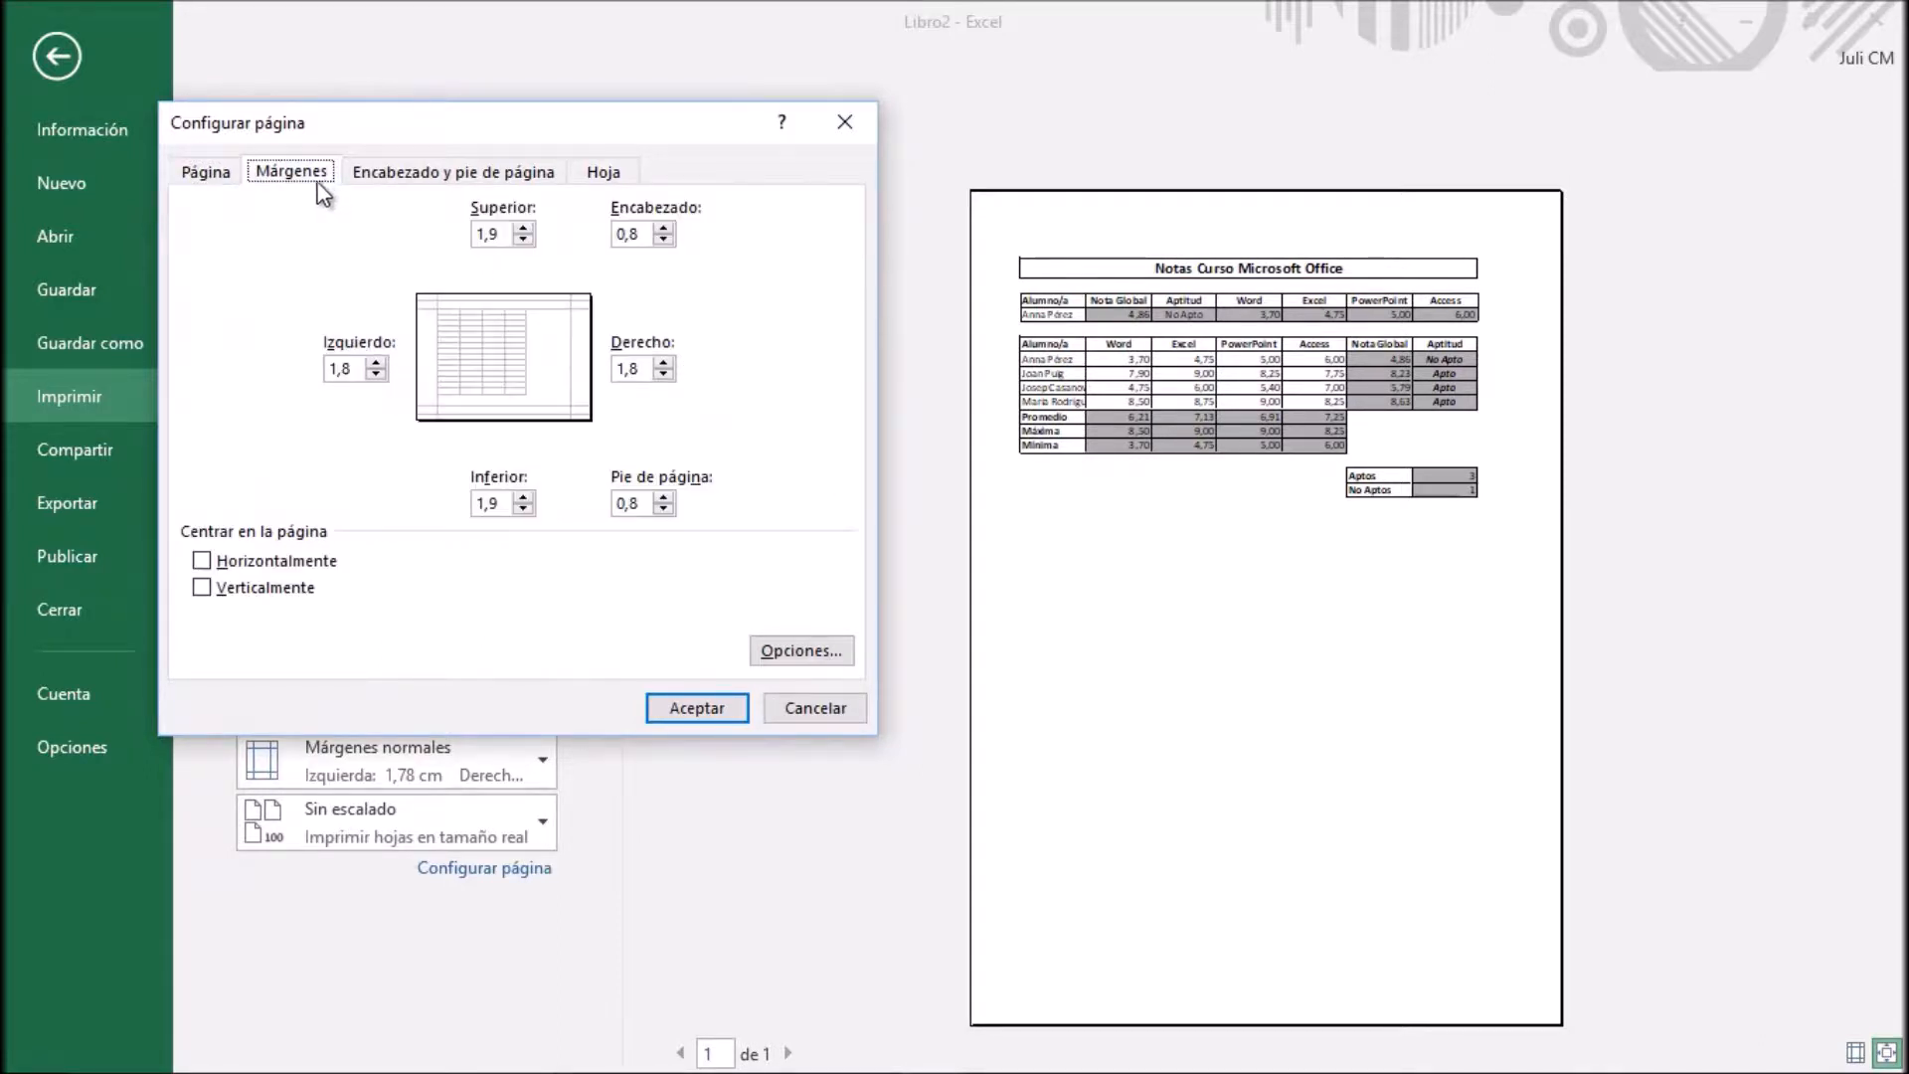
click(203, 558)
click(203, 587)
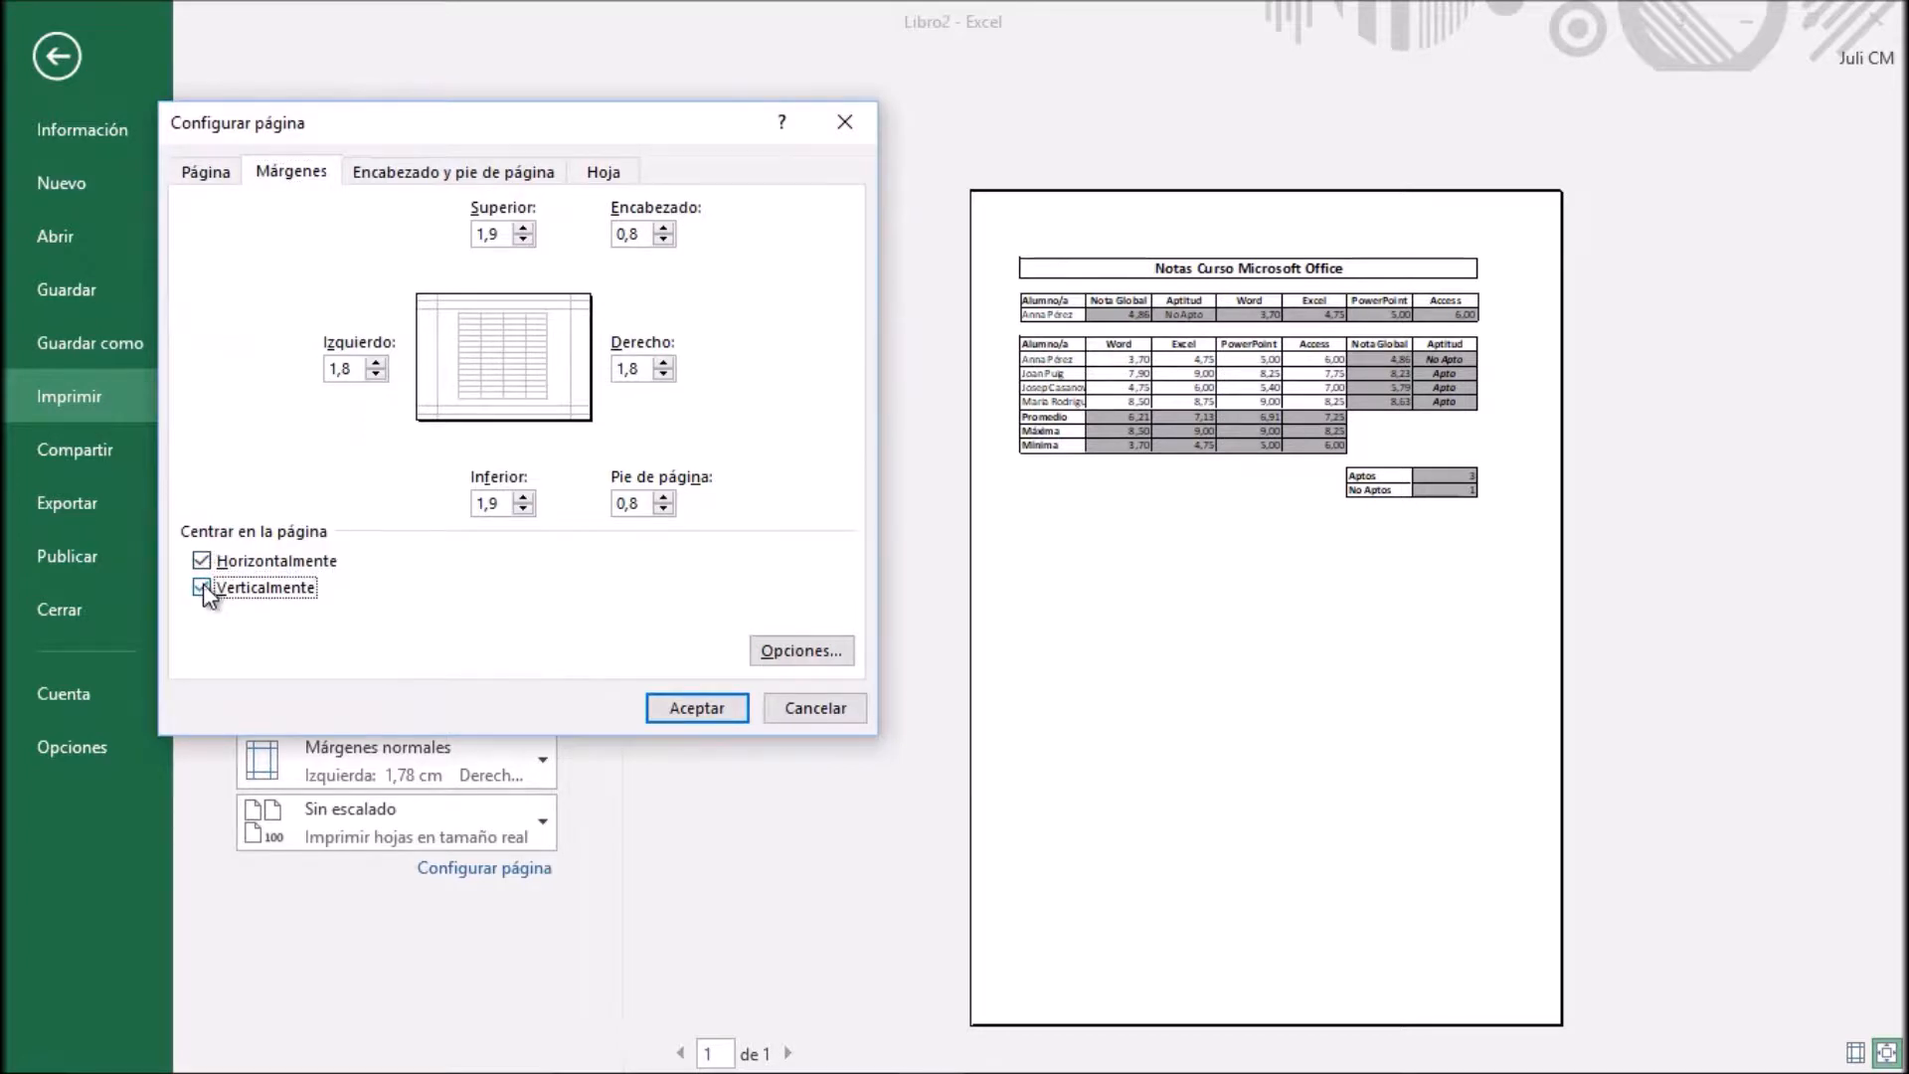
click(691, 704)
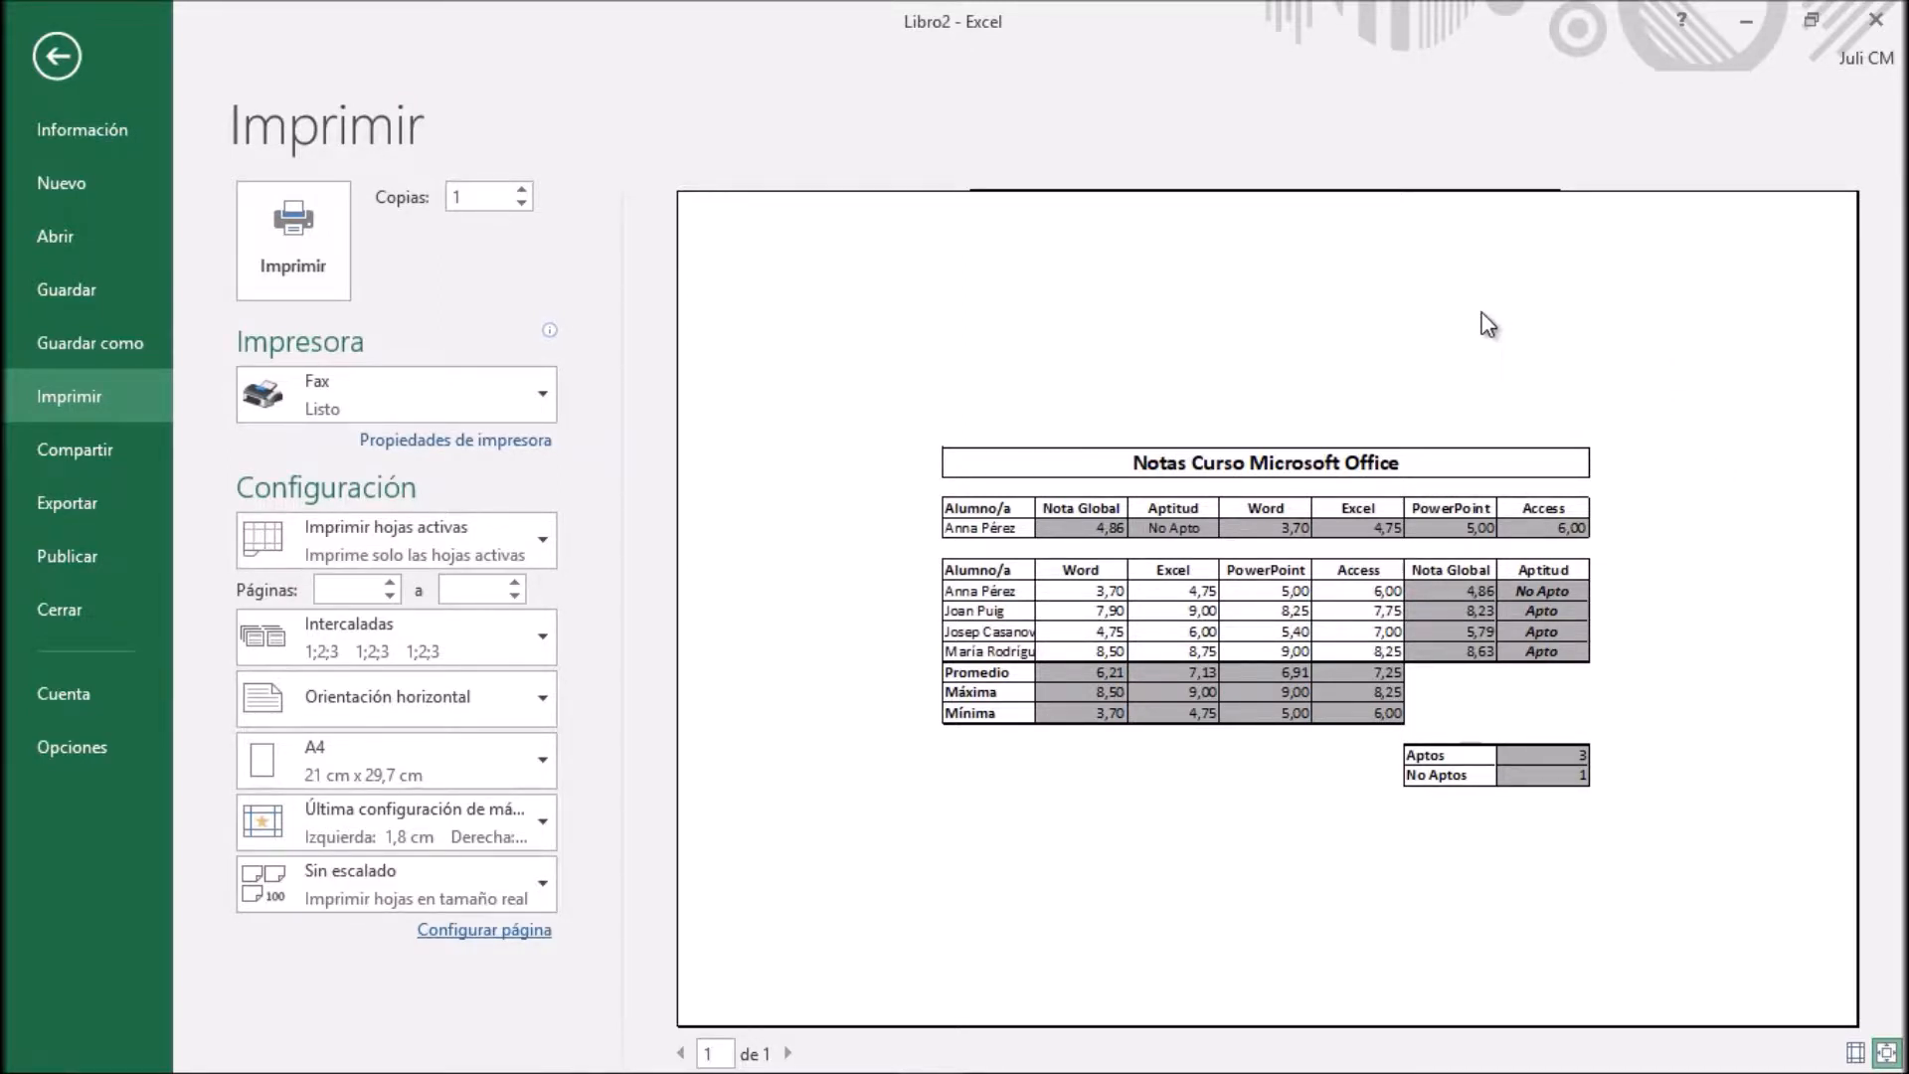
Create a custom page header with the author's first name in its central section and apply the page setup
click(522, 936)
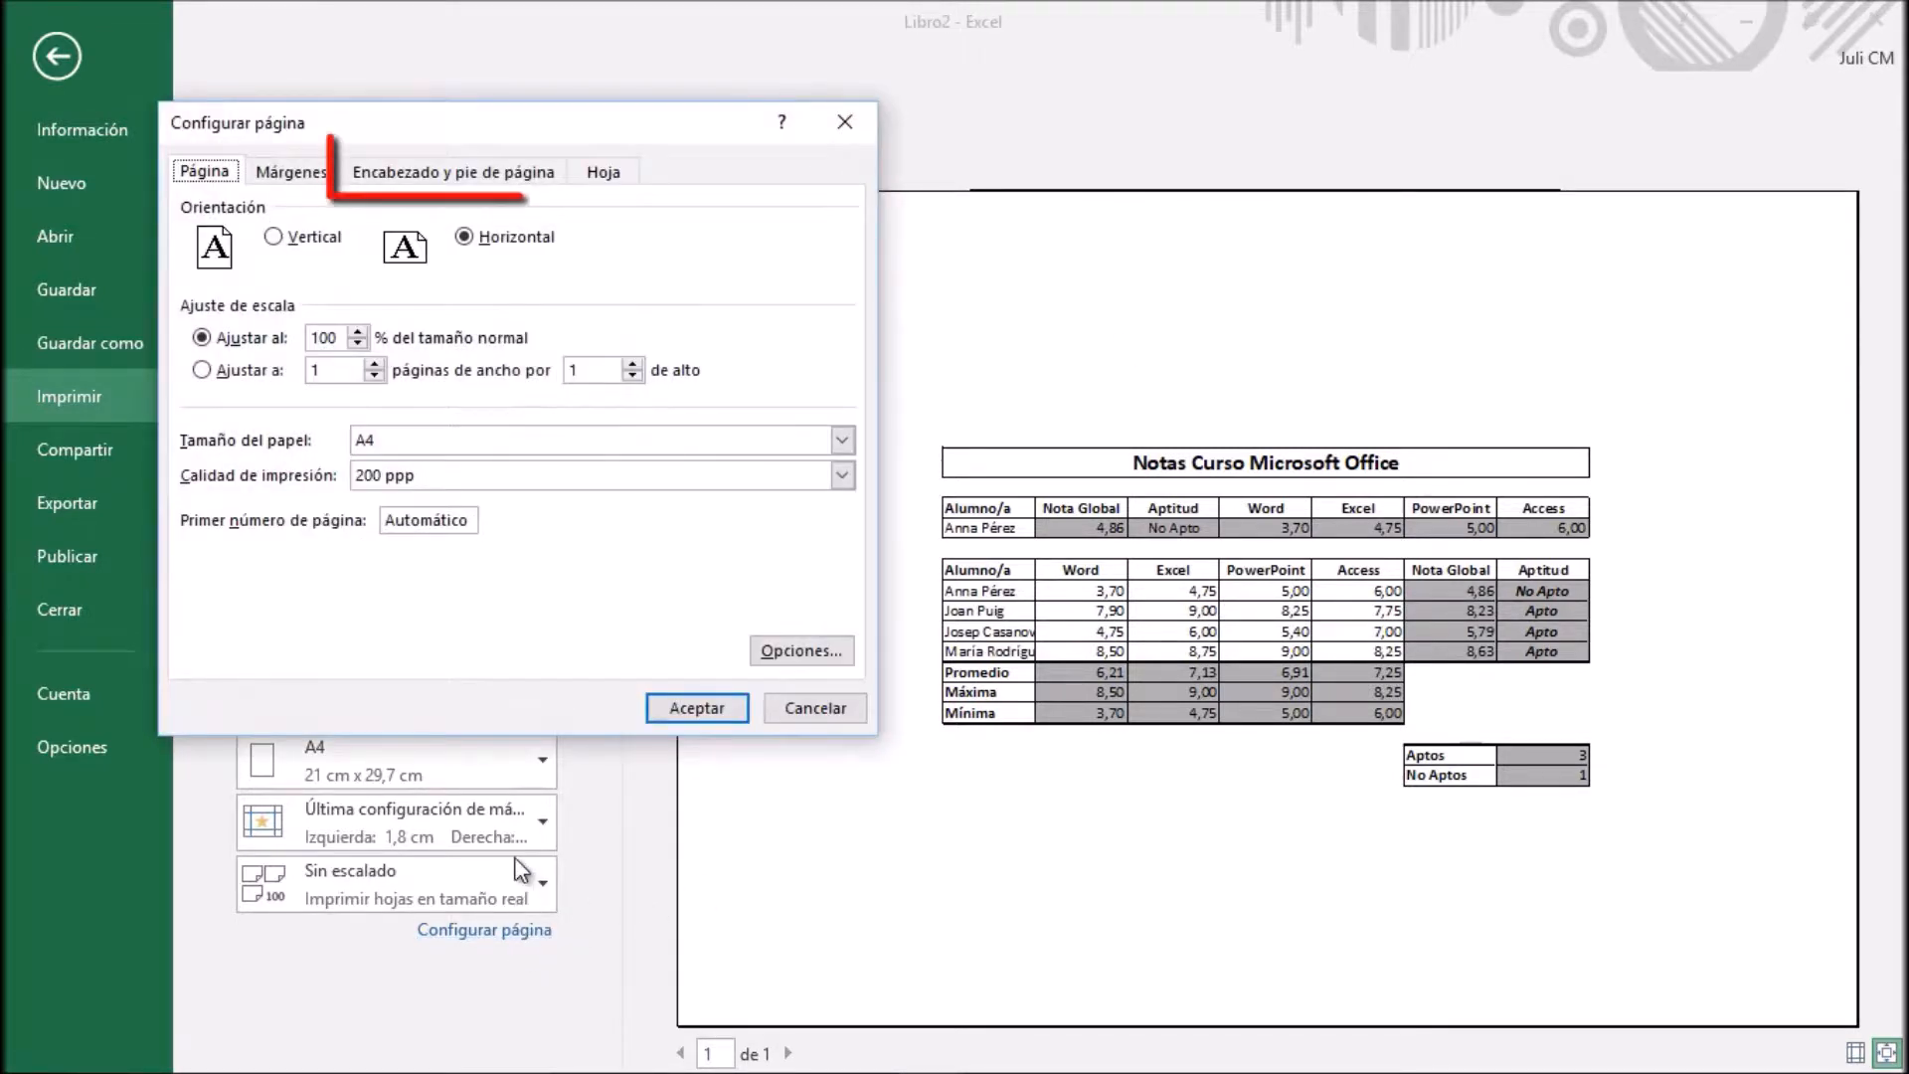
click(449, 179)
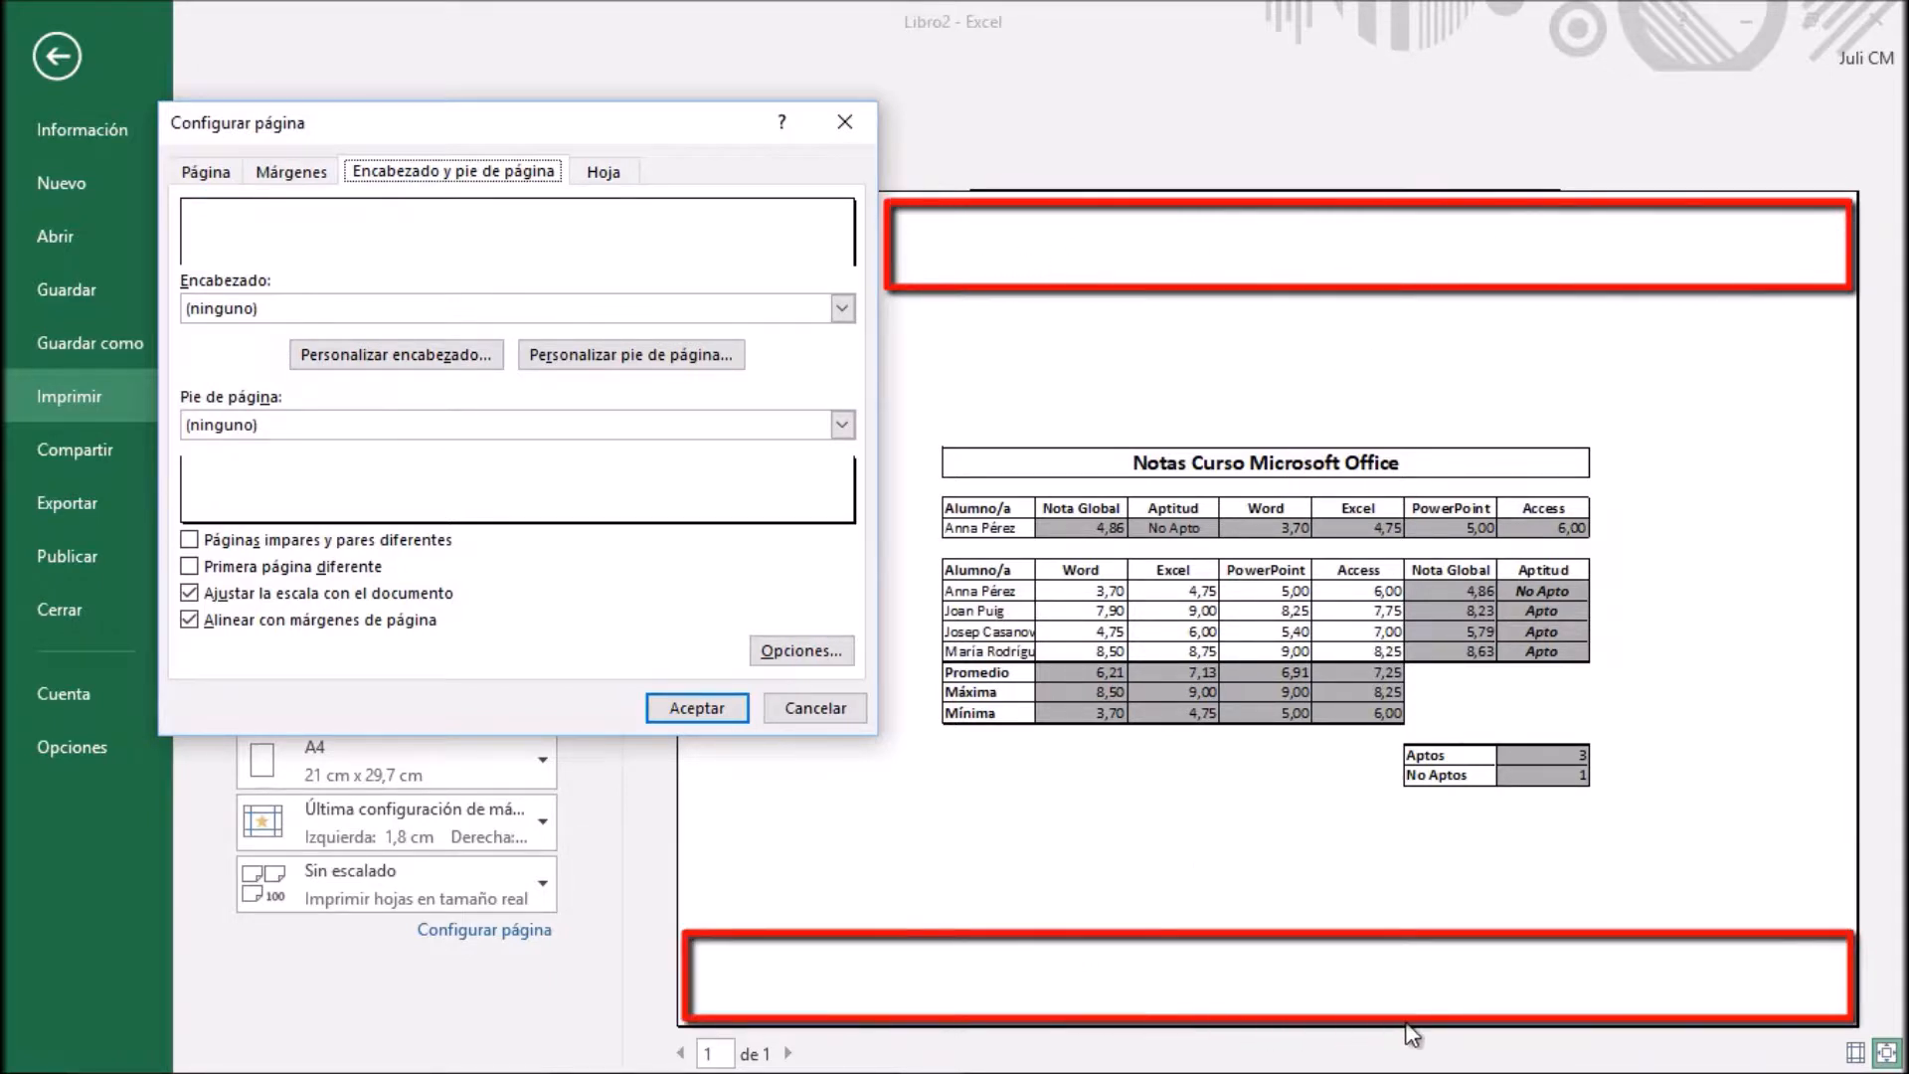
click(416, 358)
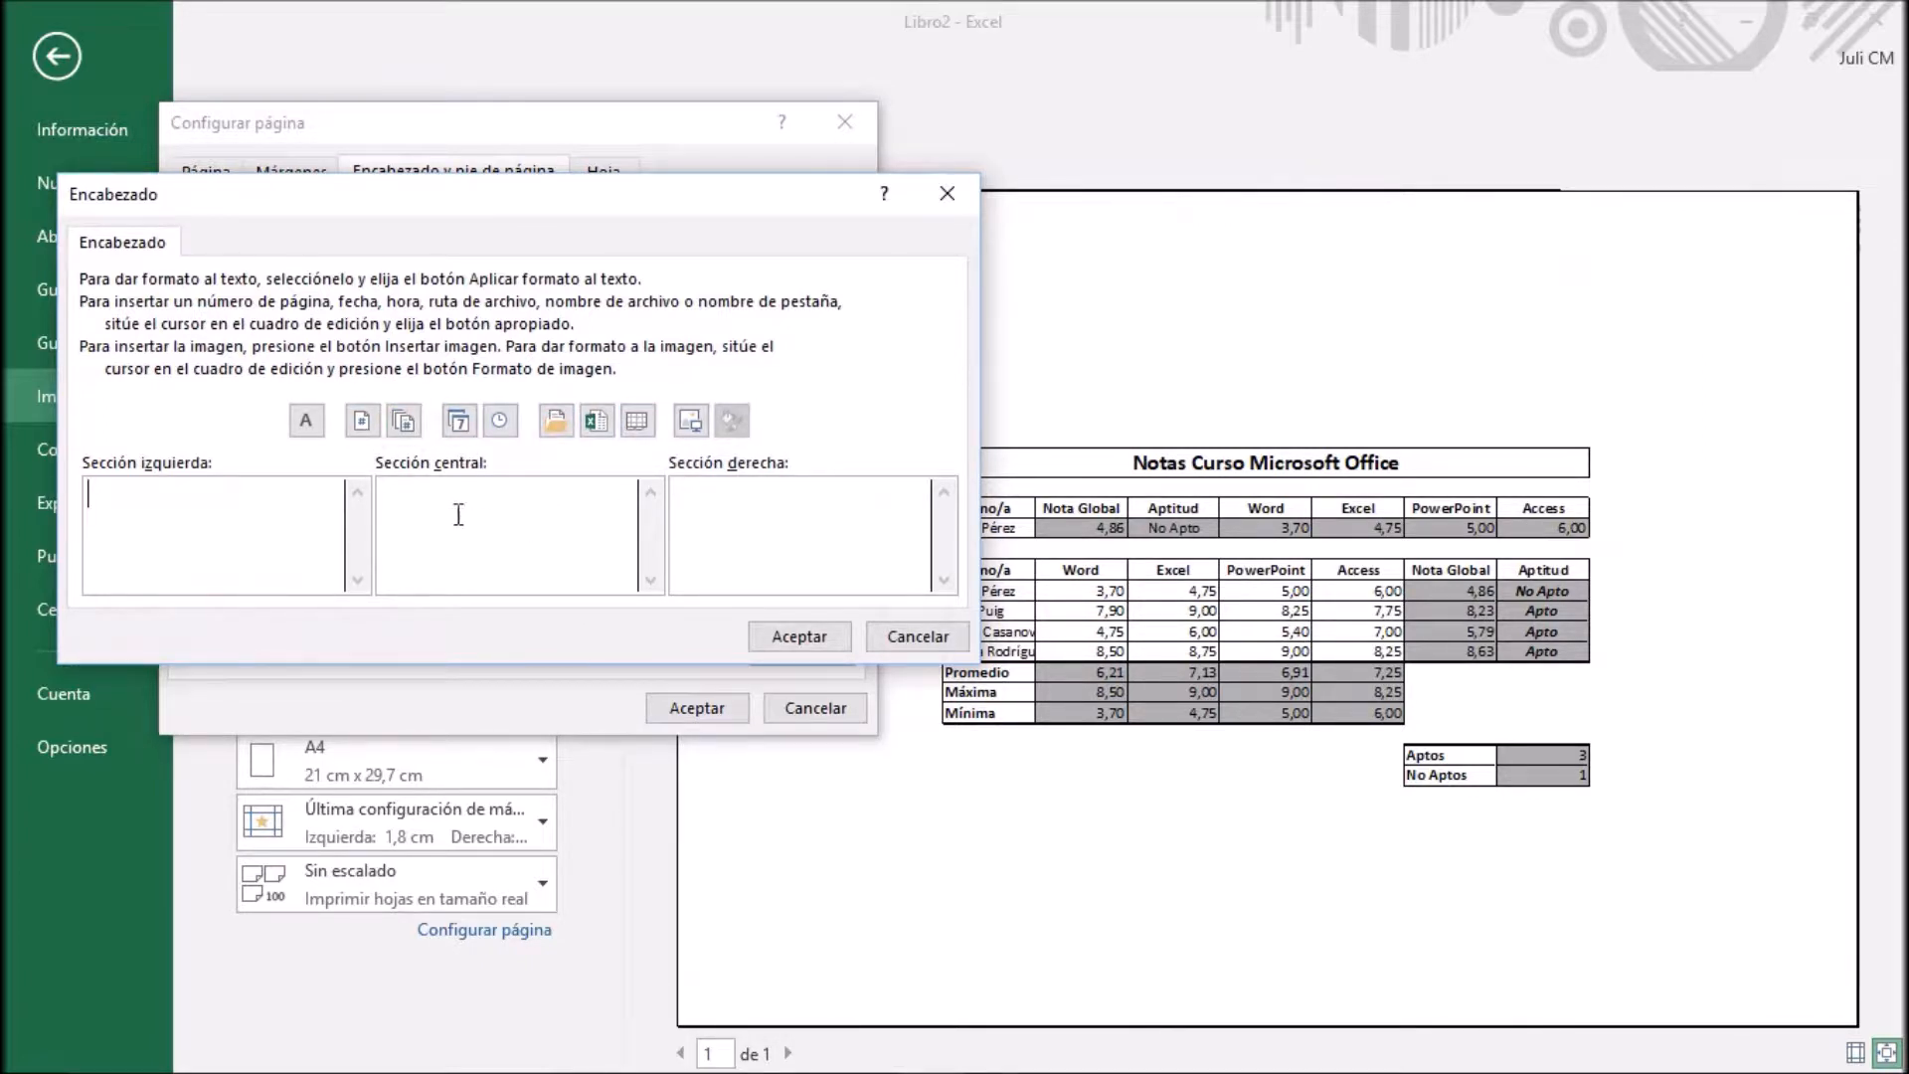
click(517, 511)
text(Juli)
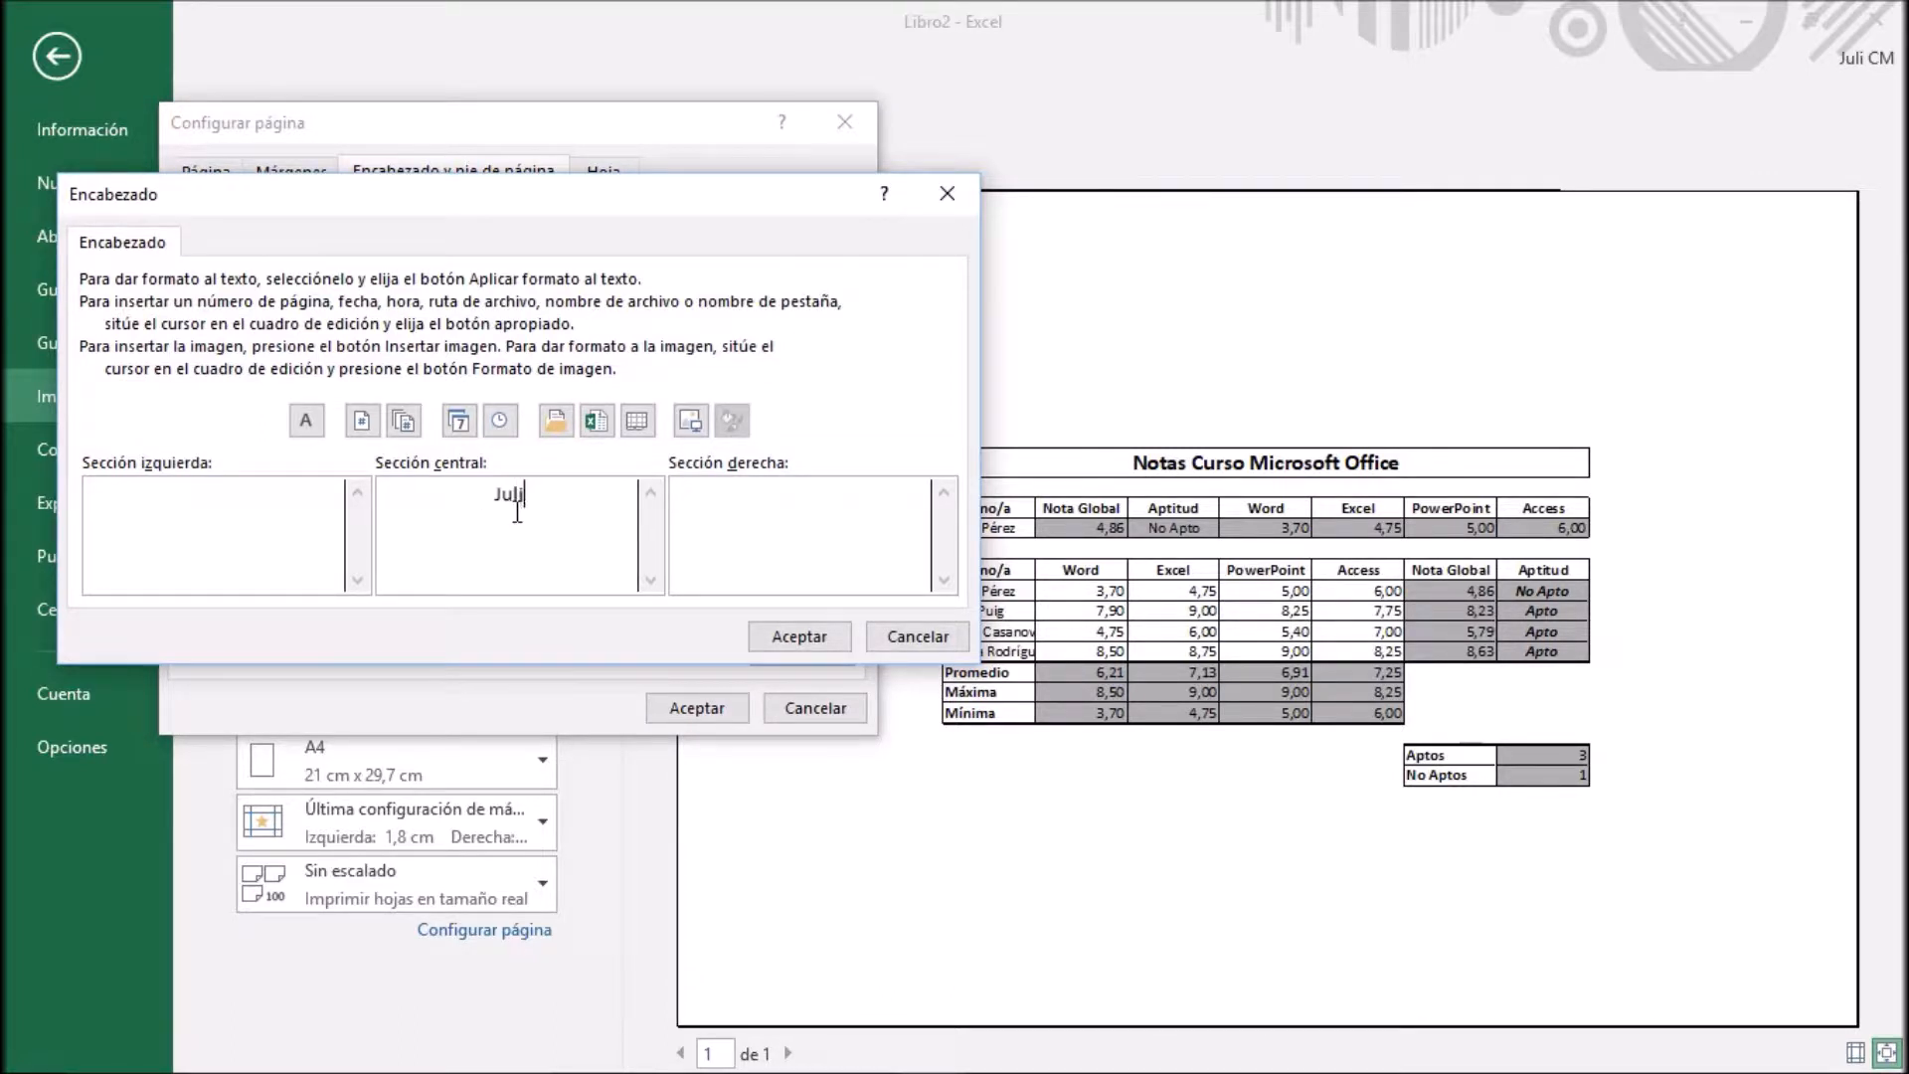
click(847, 636)
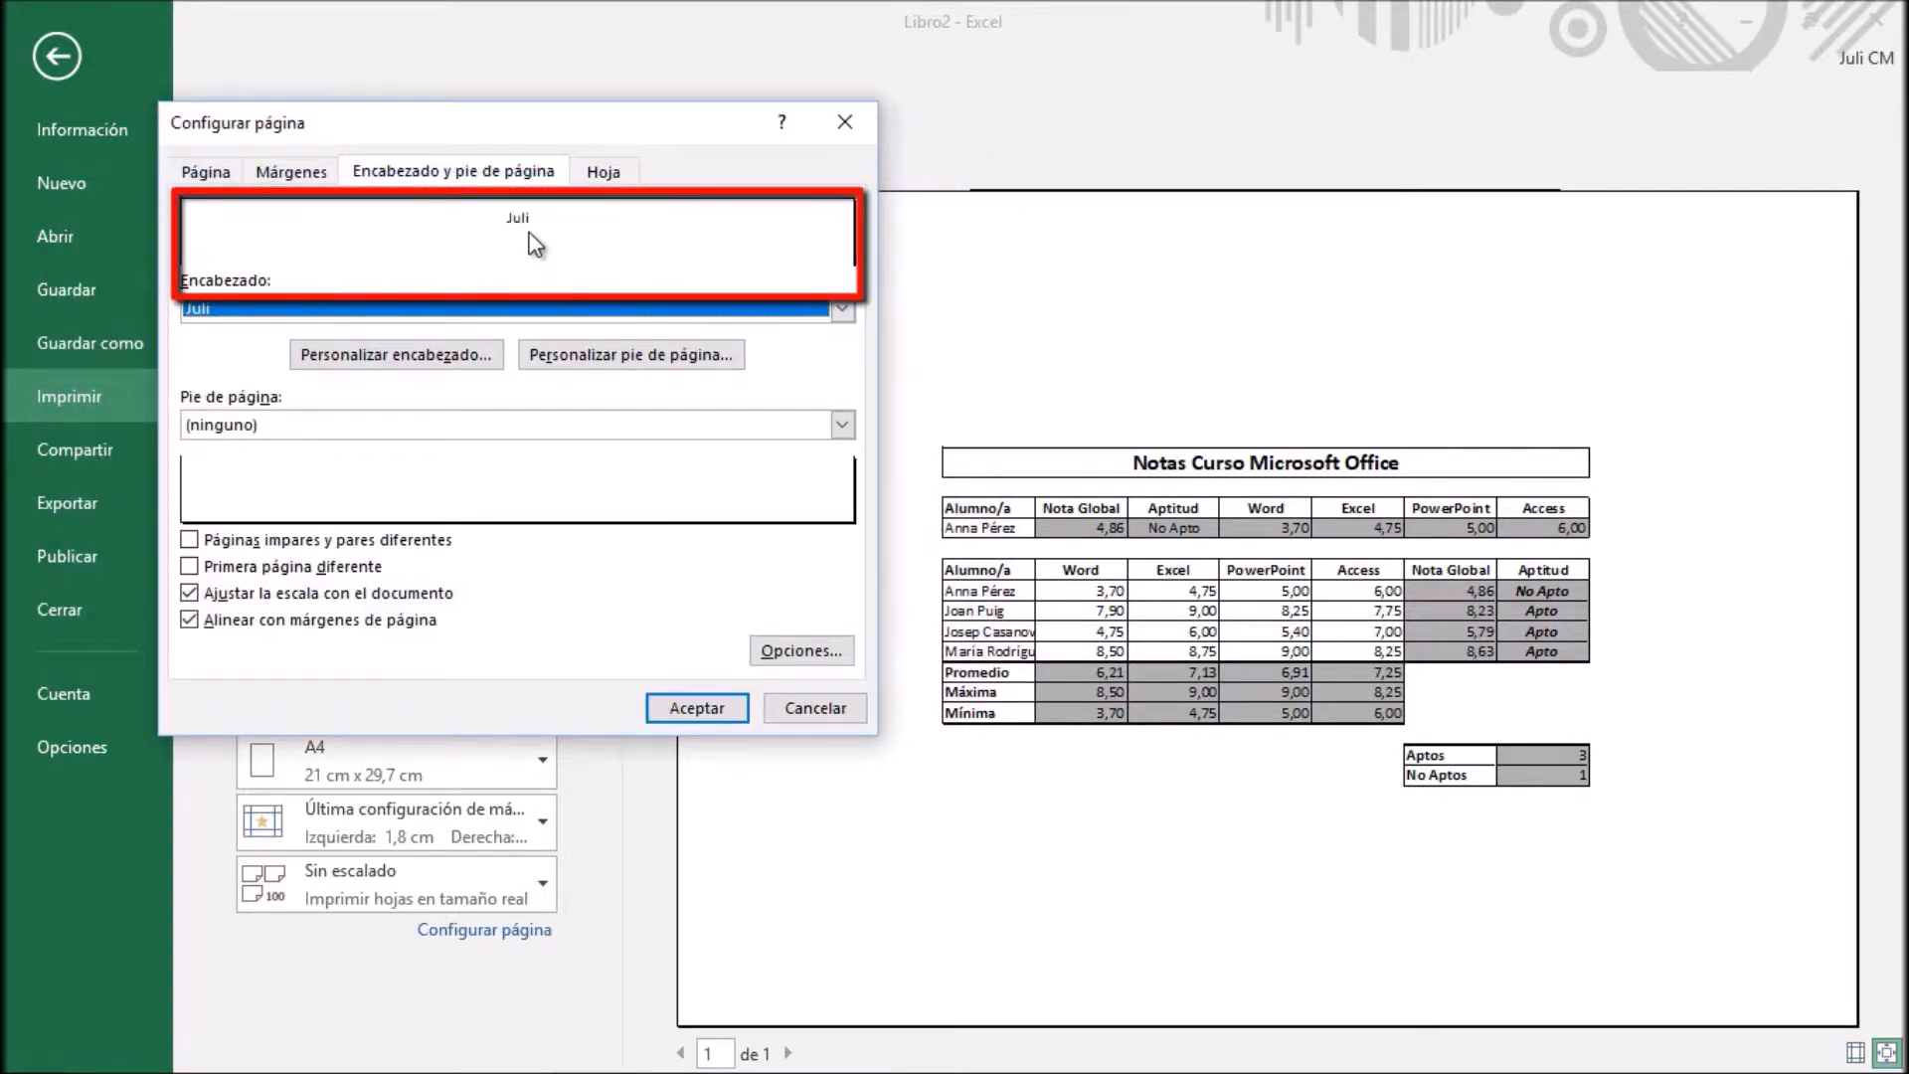
click(718, 708)
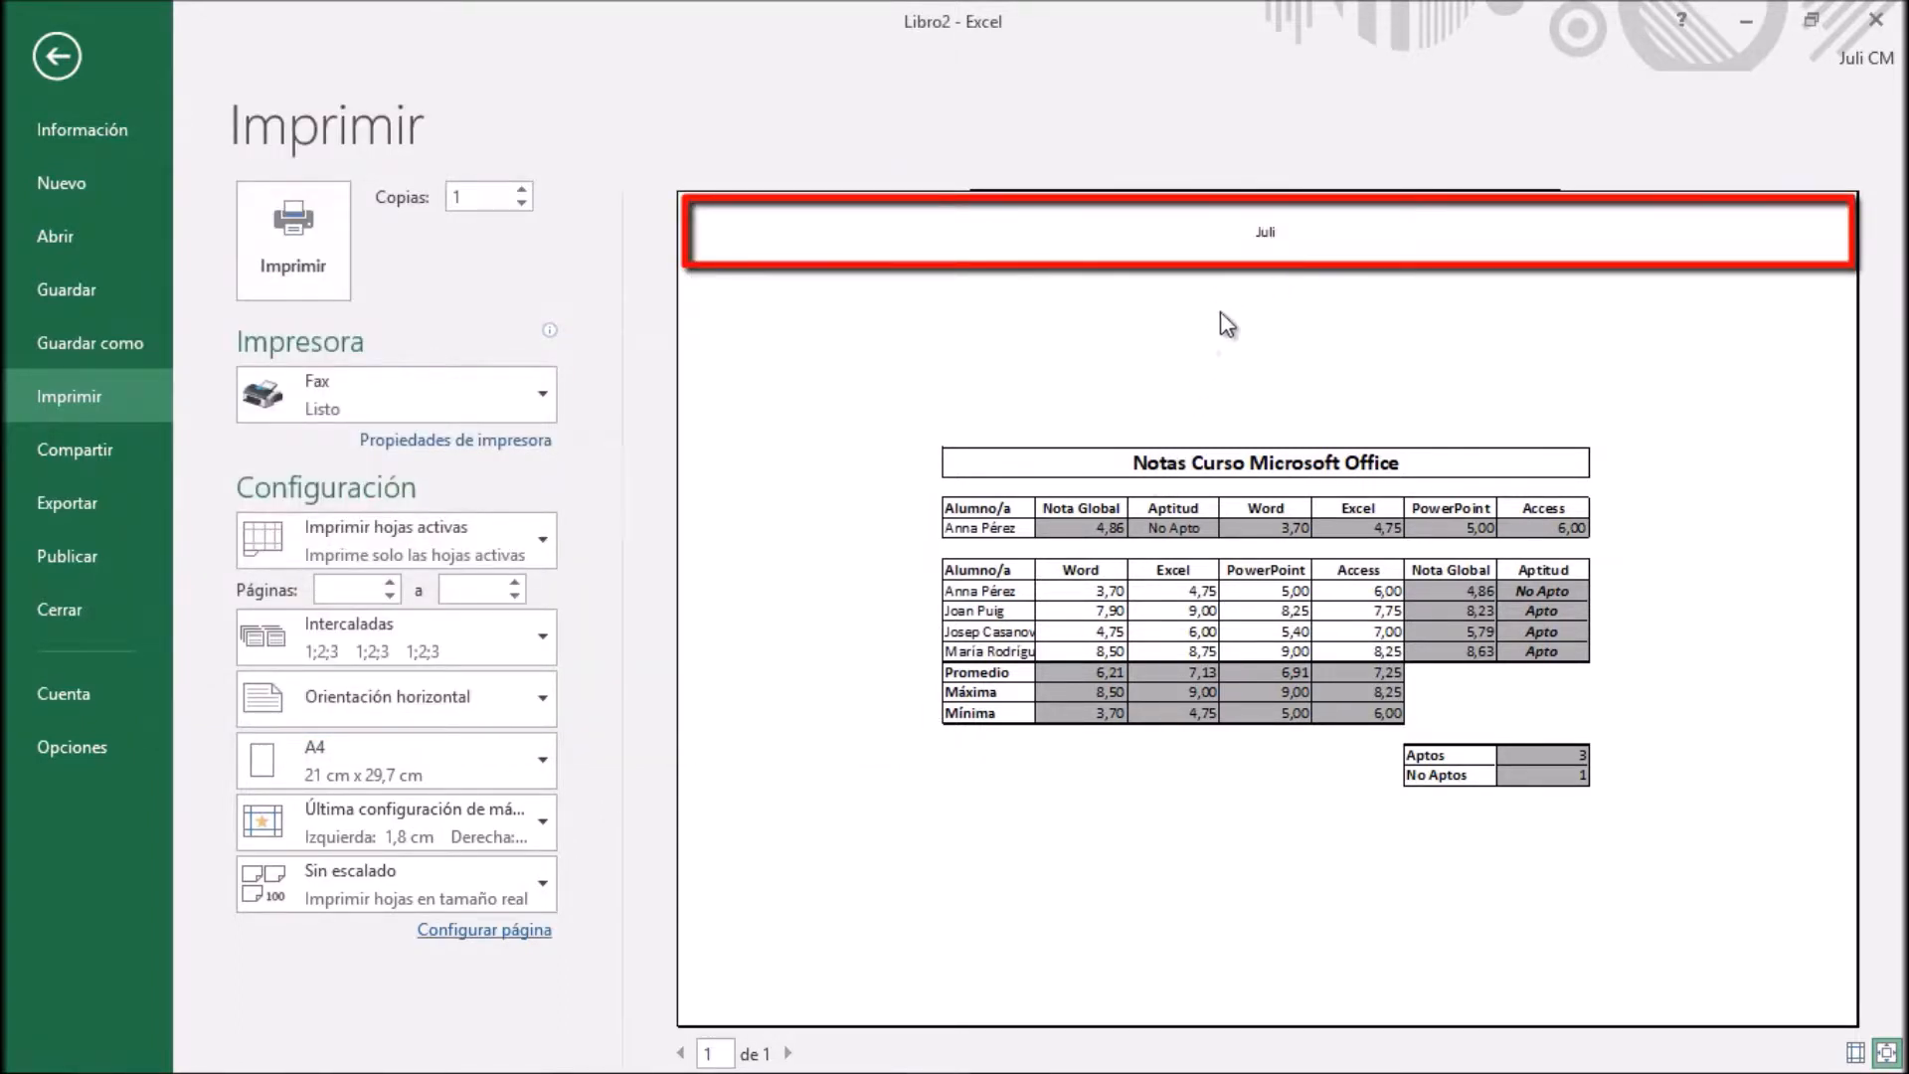
Create a custom page footer with the date field in its left section and accept the footer
click(525, 935)
click(487, 171)
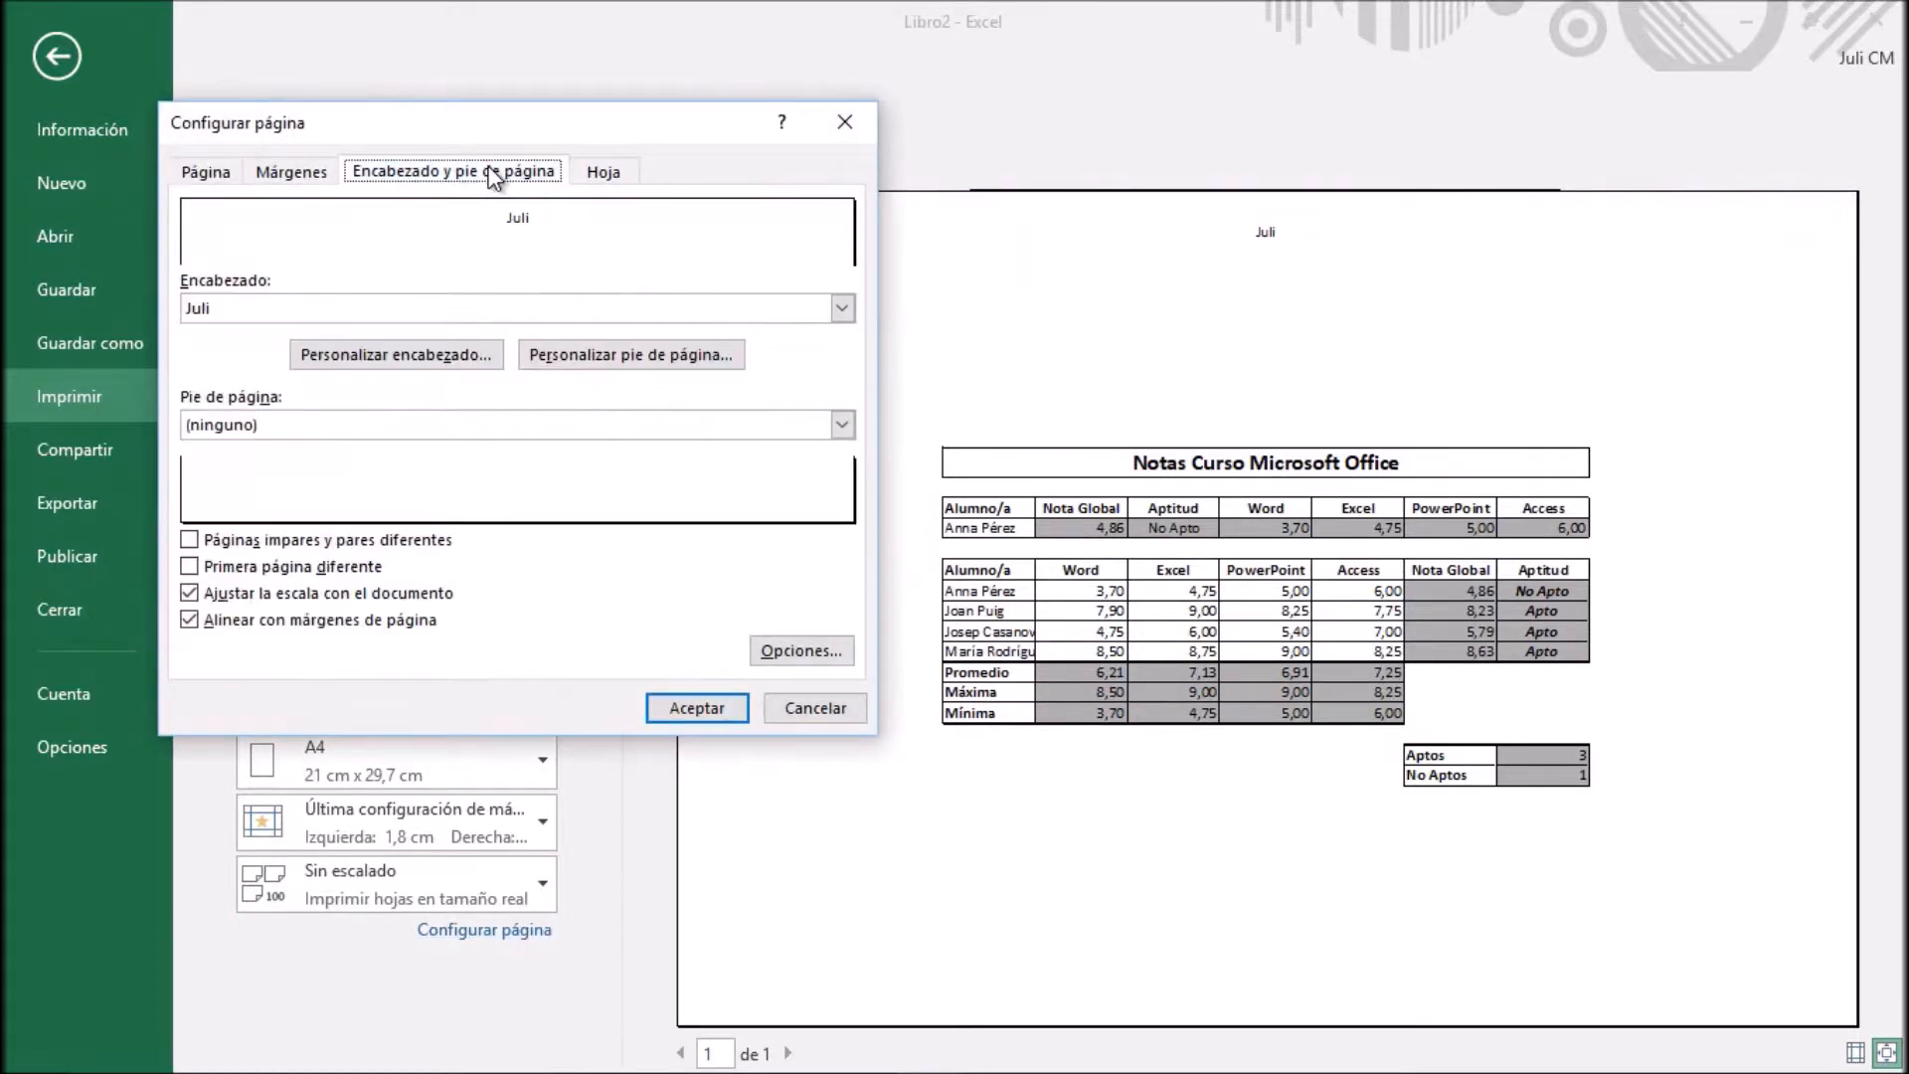
click(634, 356)
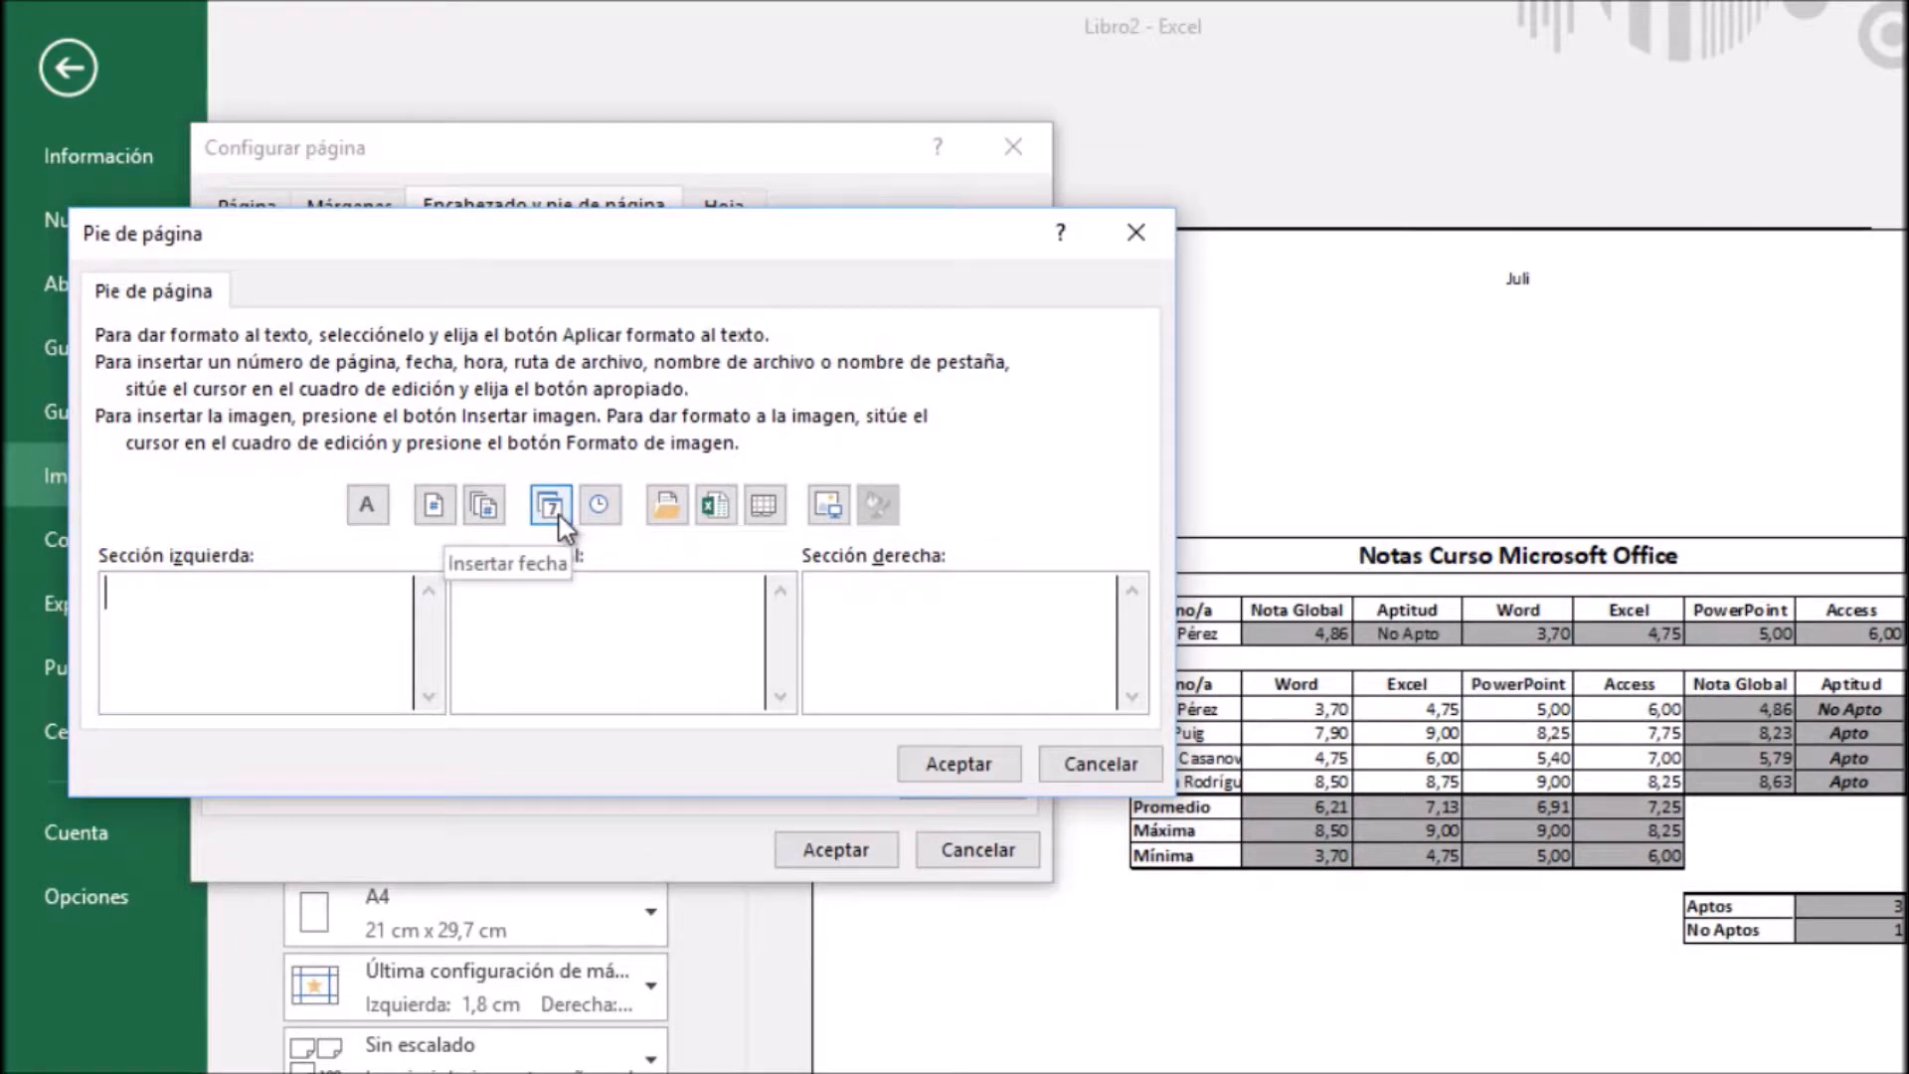
click(551, 505)
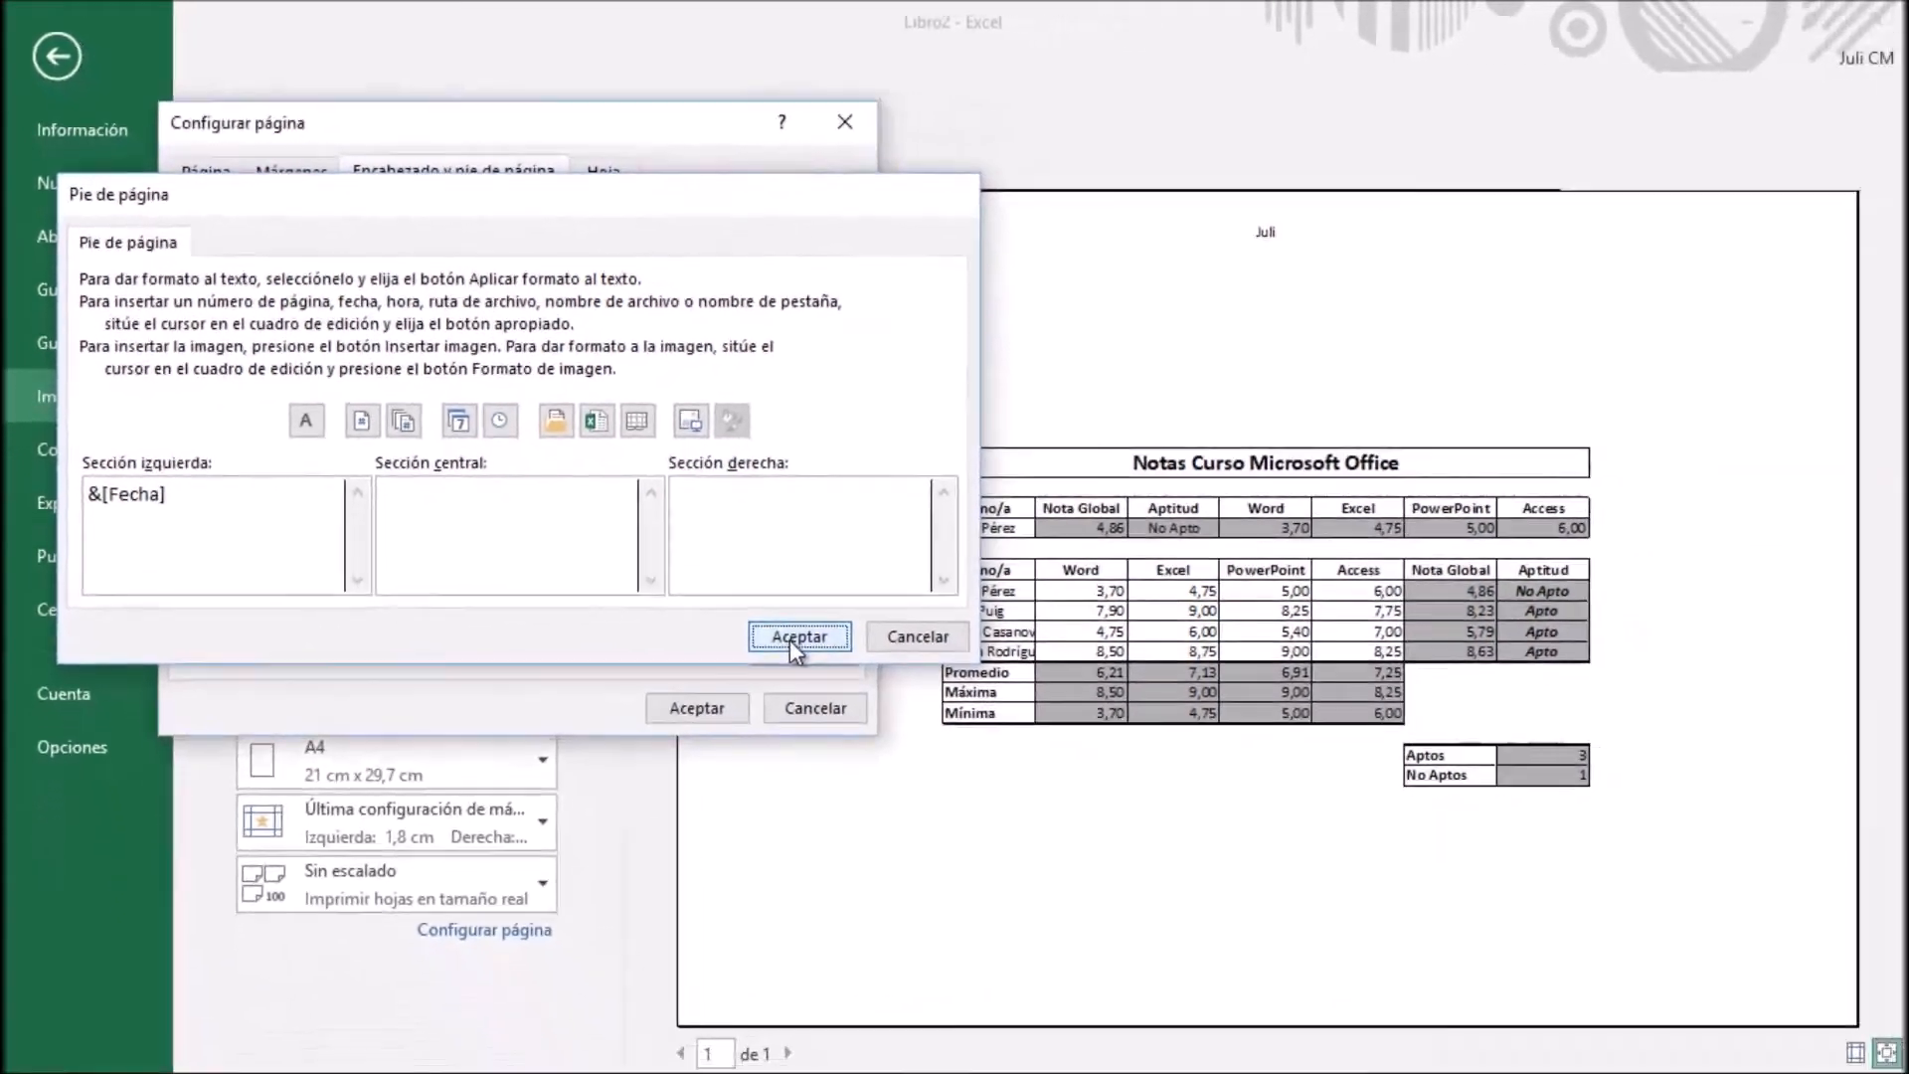
click(791, 639)
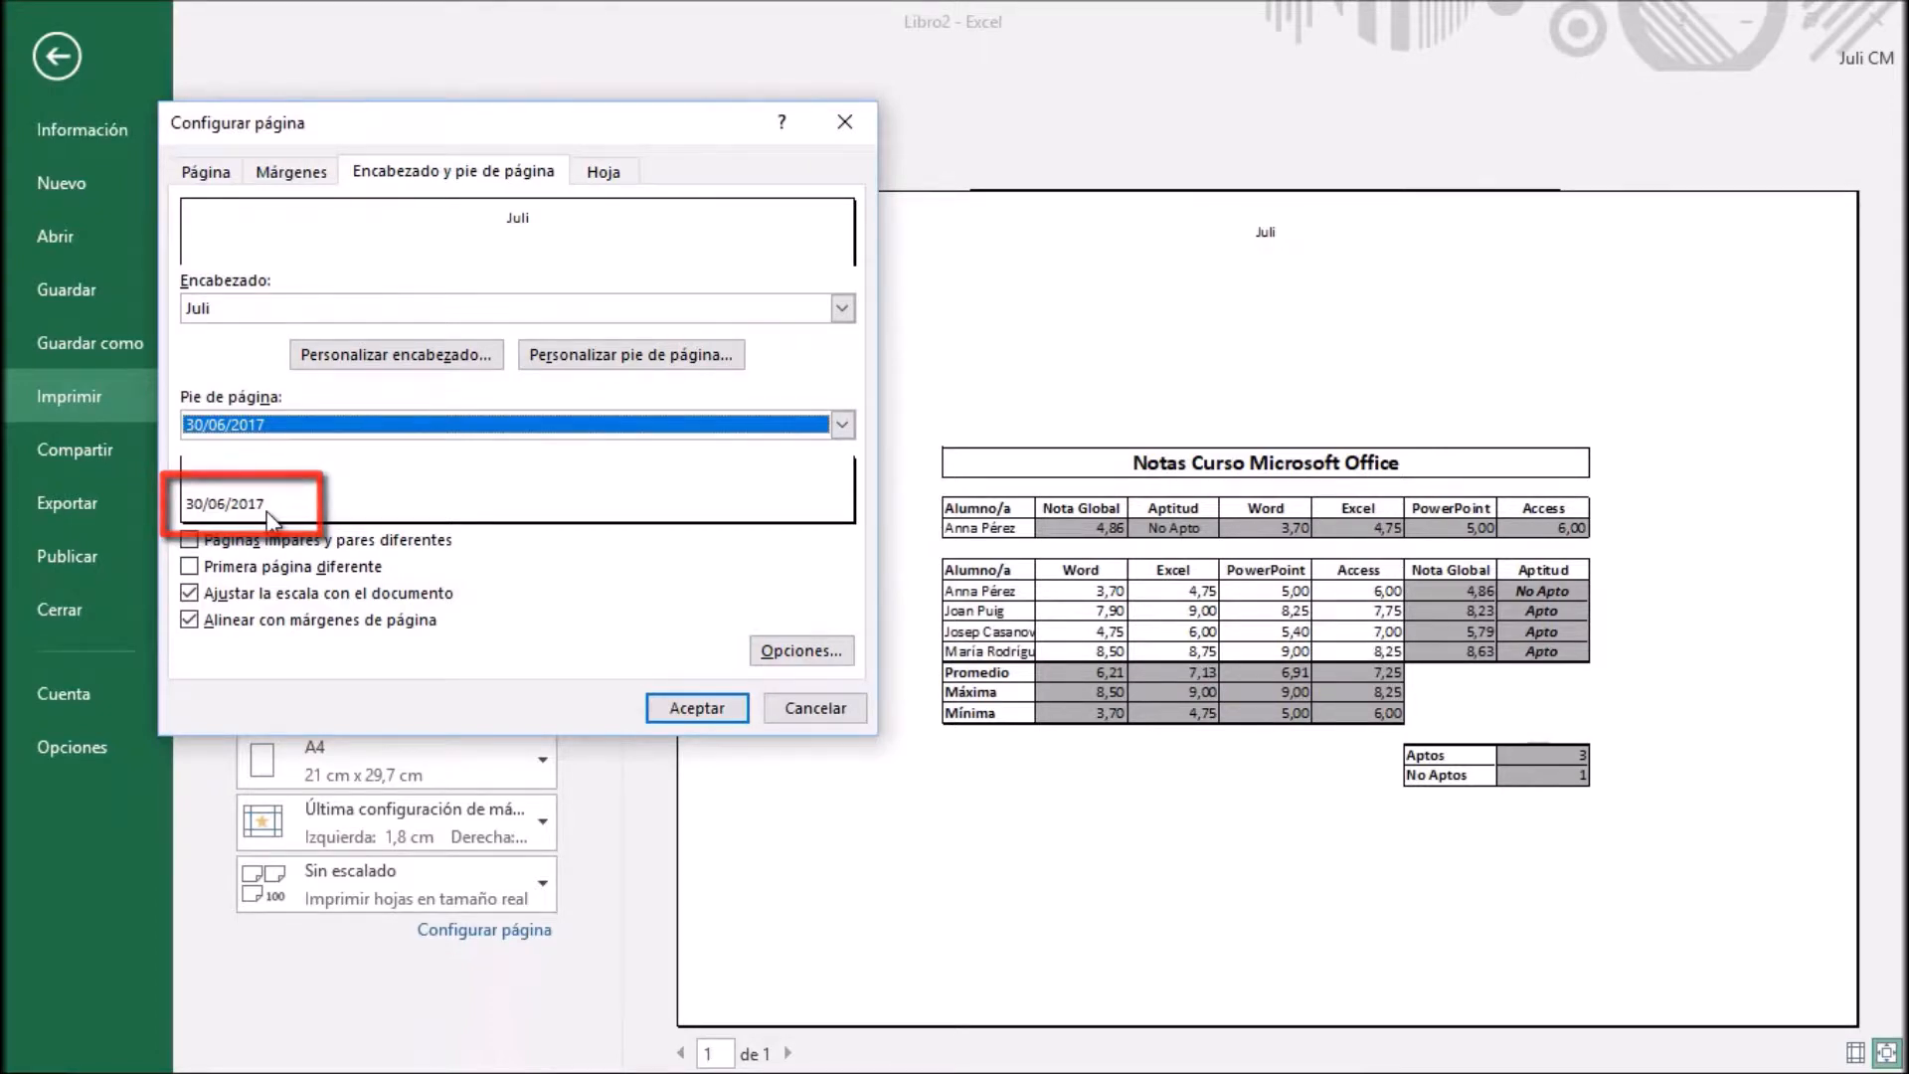
Try the file path field in the central section of the custom footer and delete it again
click(613, 374)
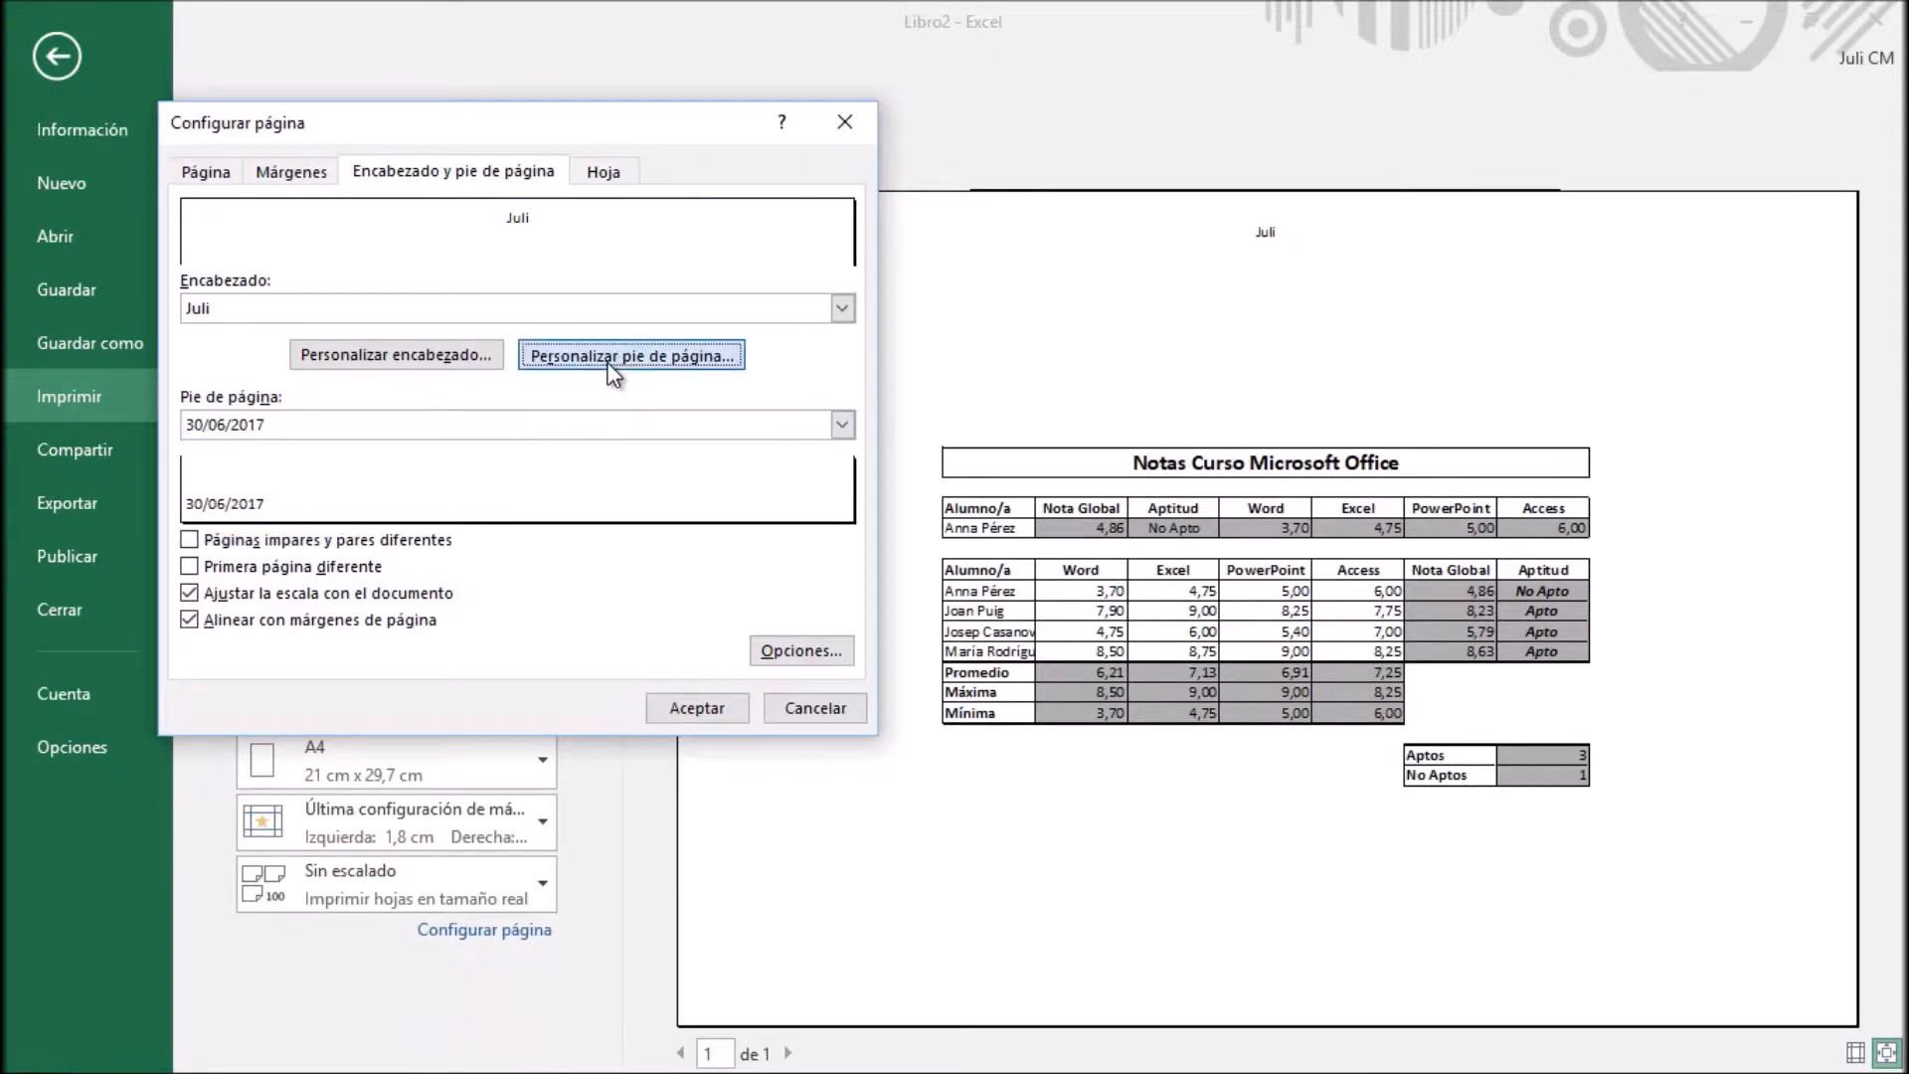
click(479, 525)
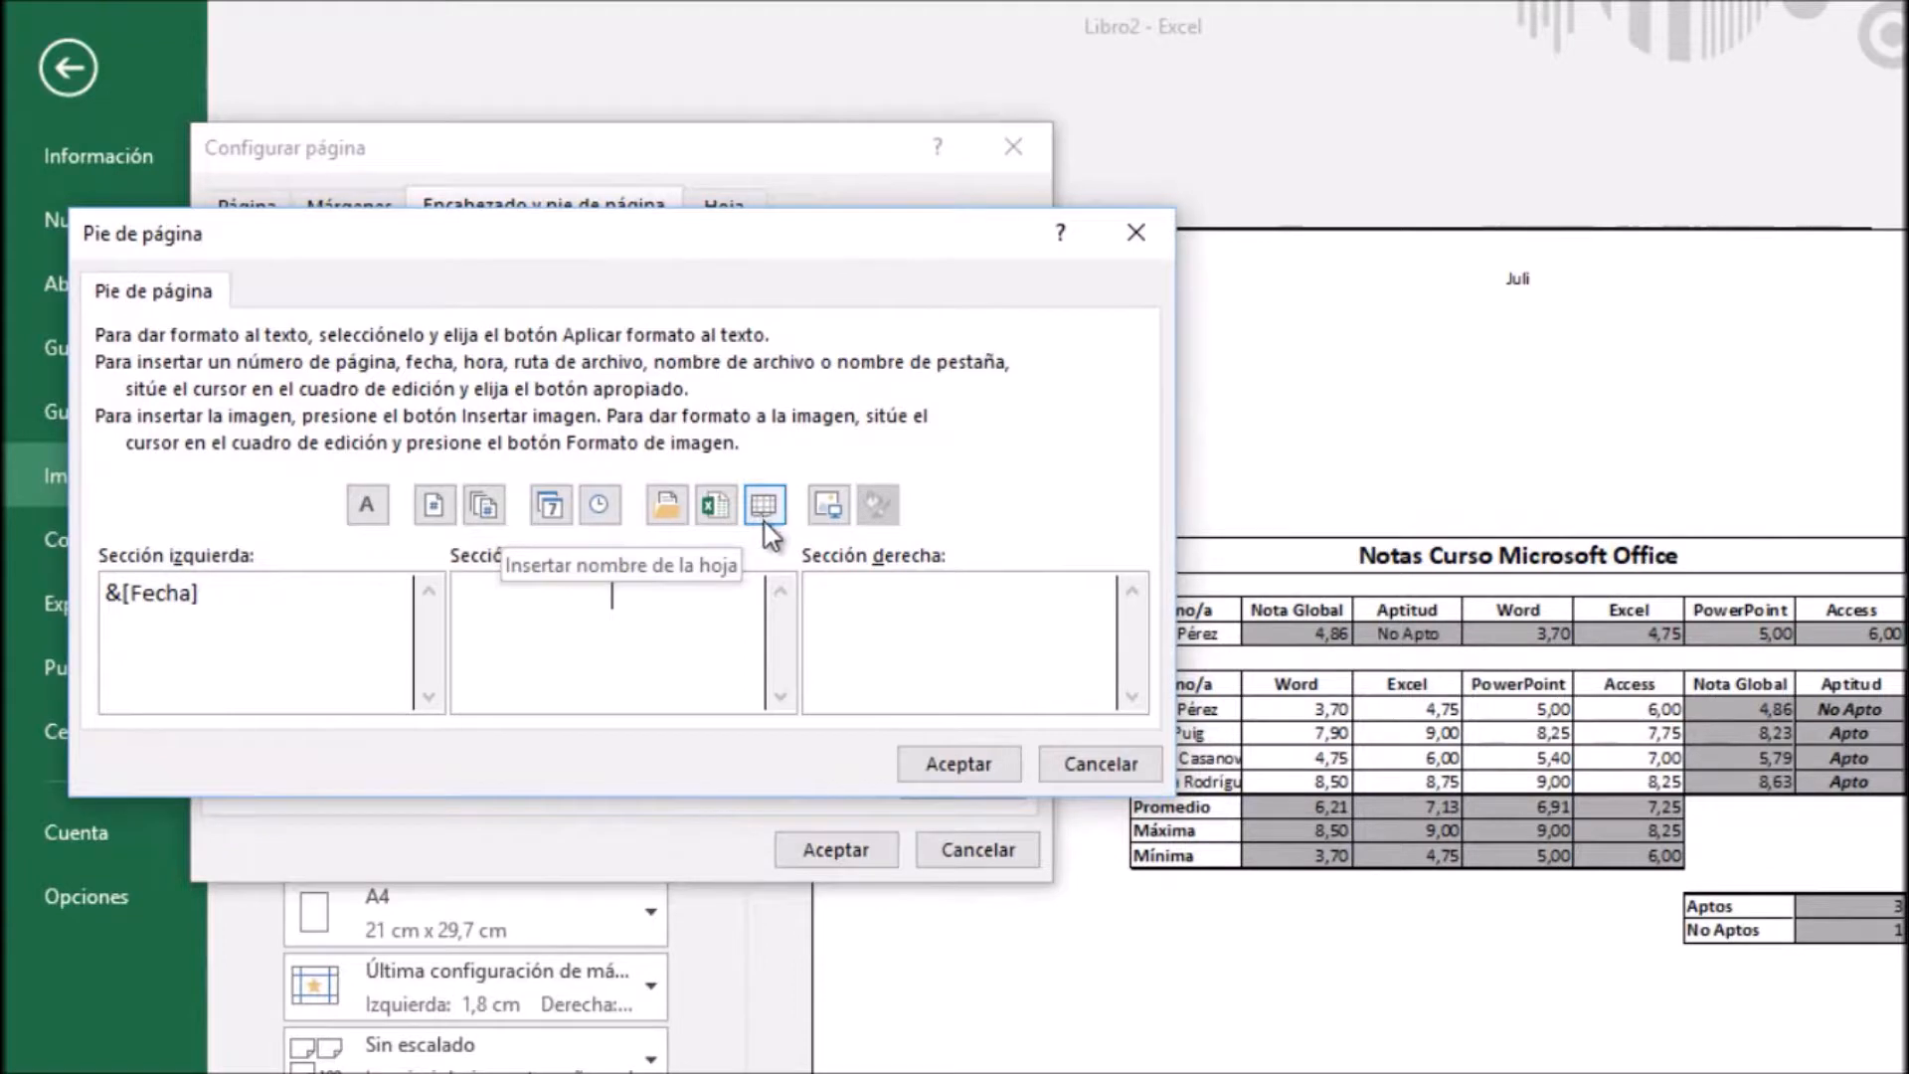
click(667, 507)
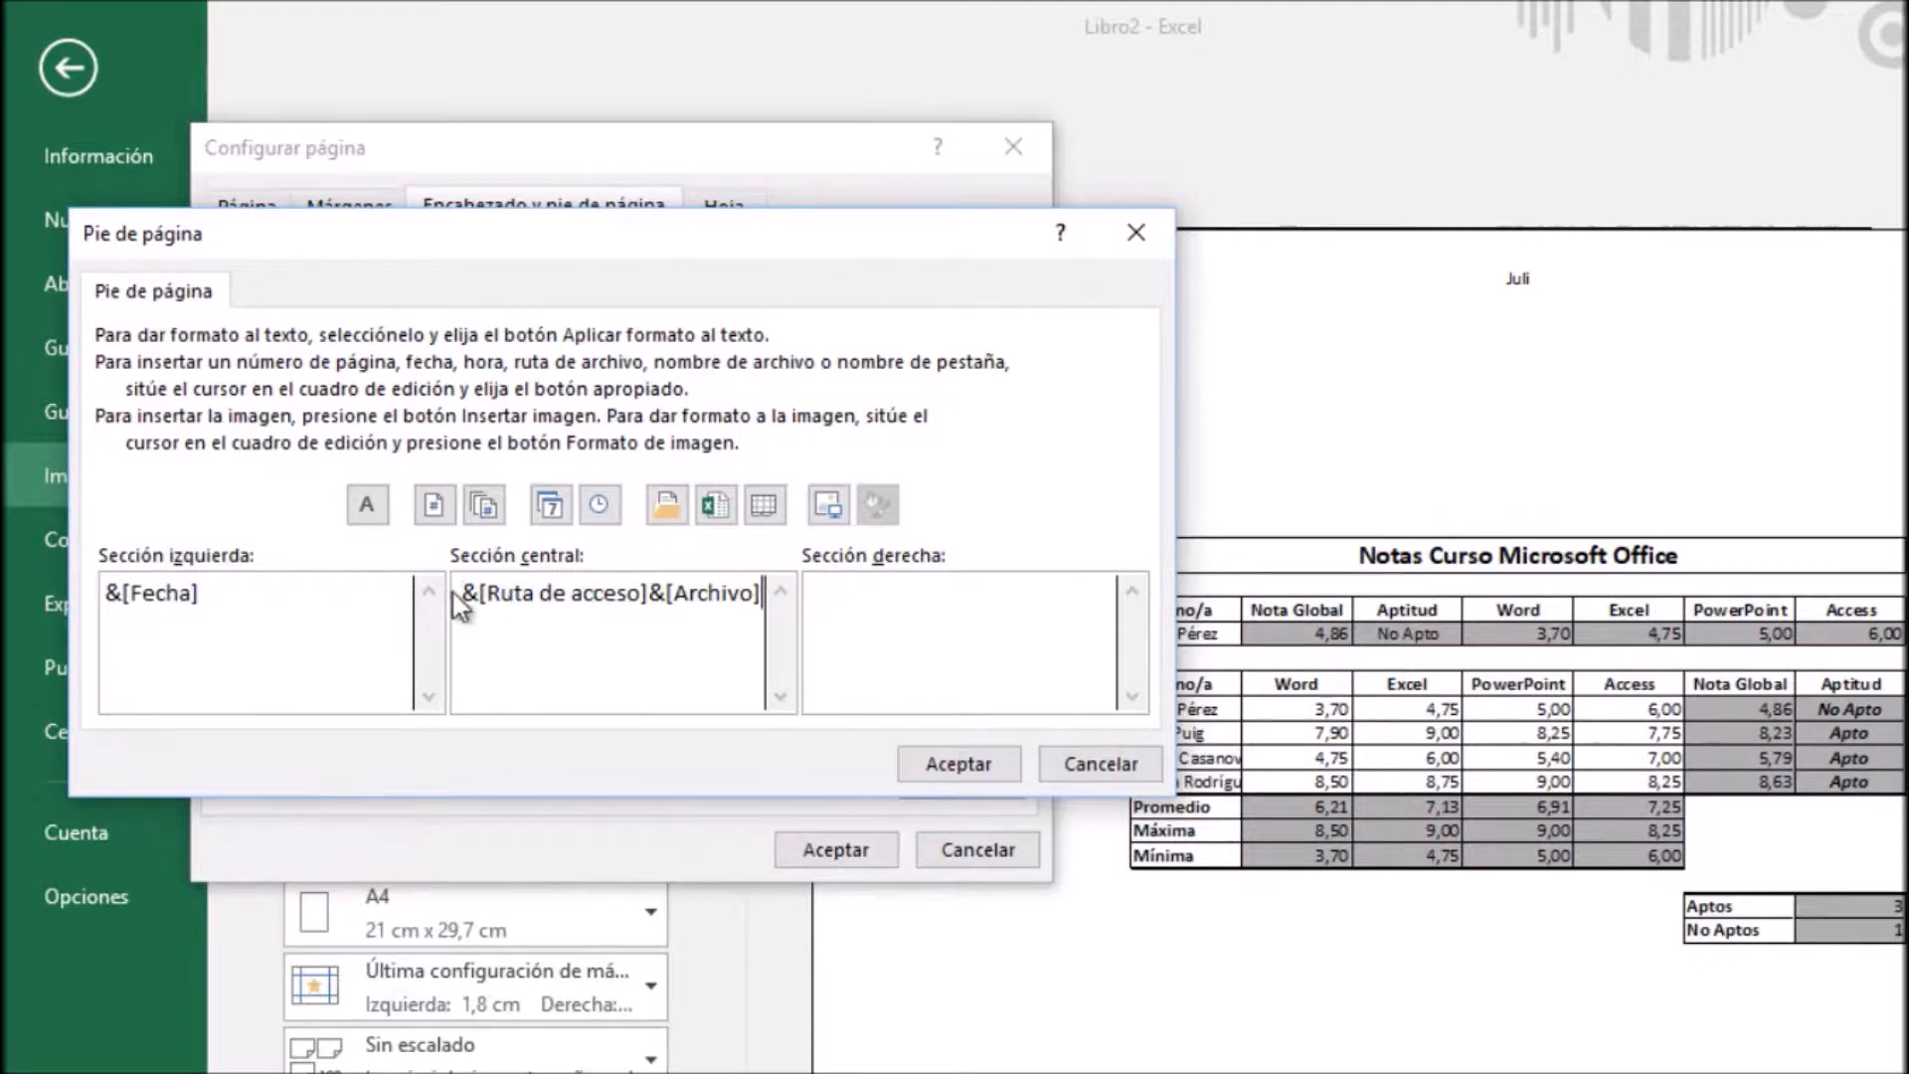
drag(462, 594, 773, 626)
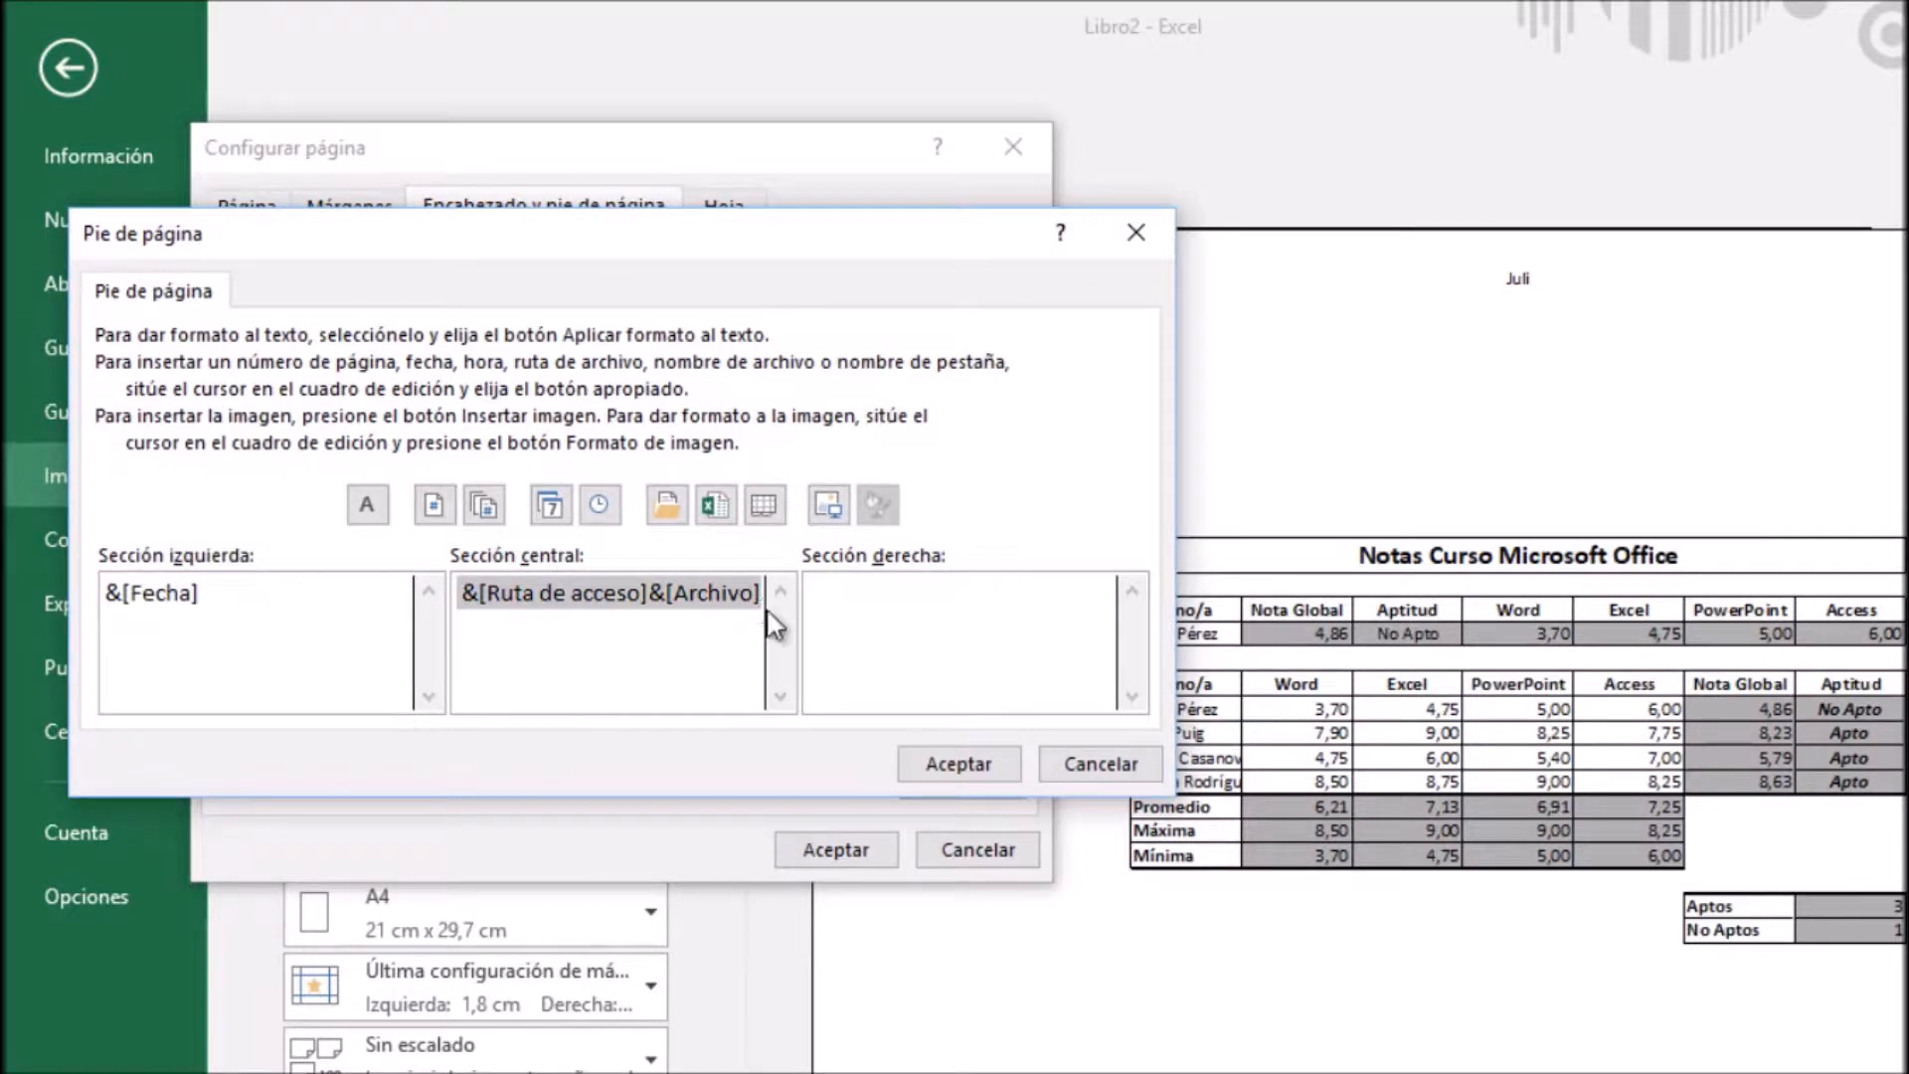
key(Delete)
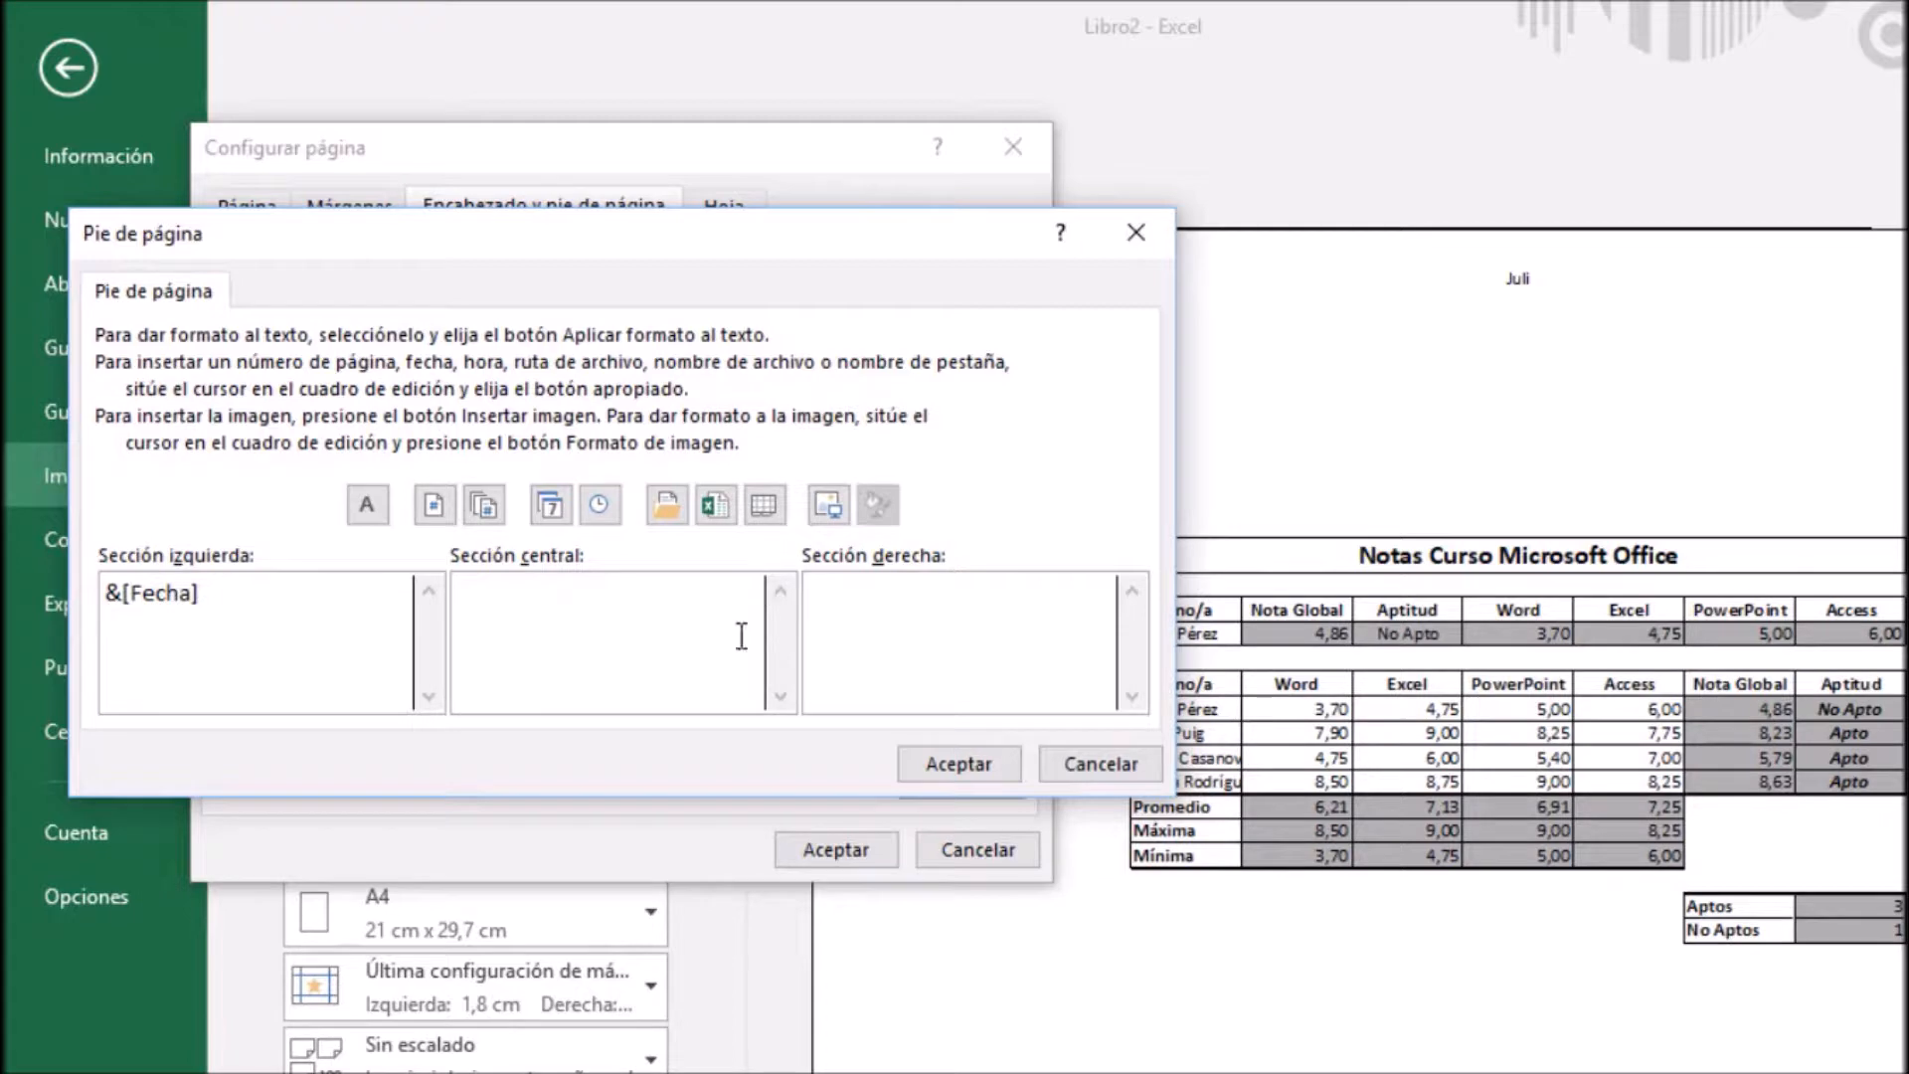
Preview the file name field in the footer's central section, and clear it from the custom footer again
click(715, 507)
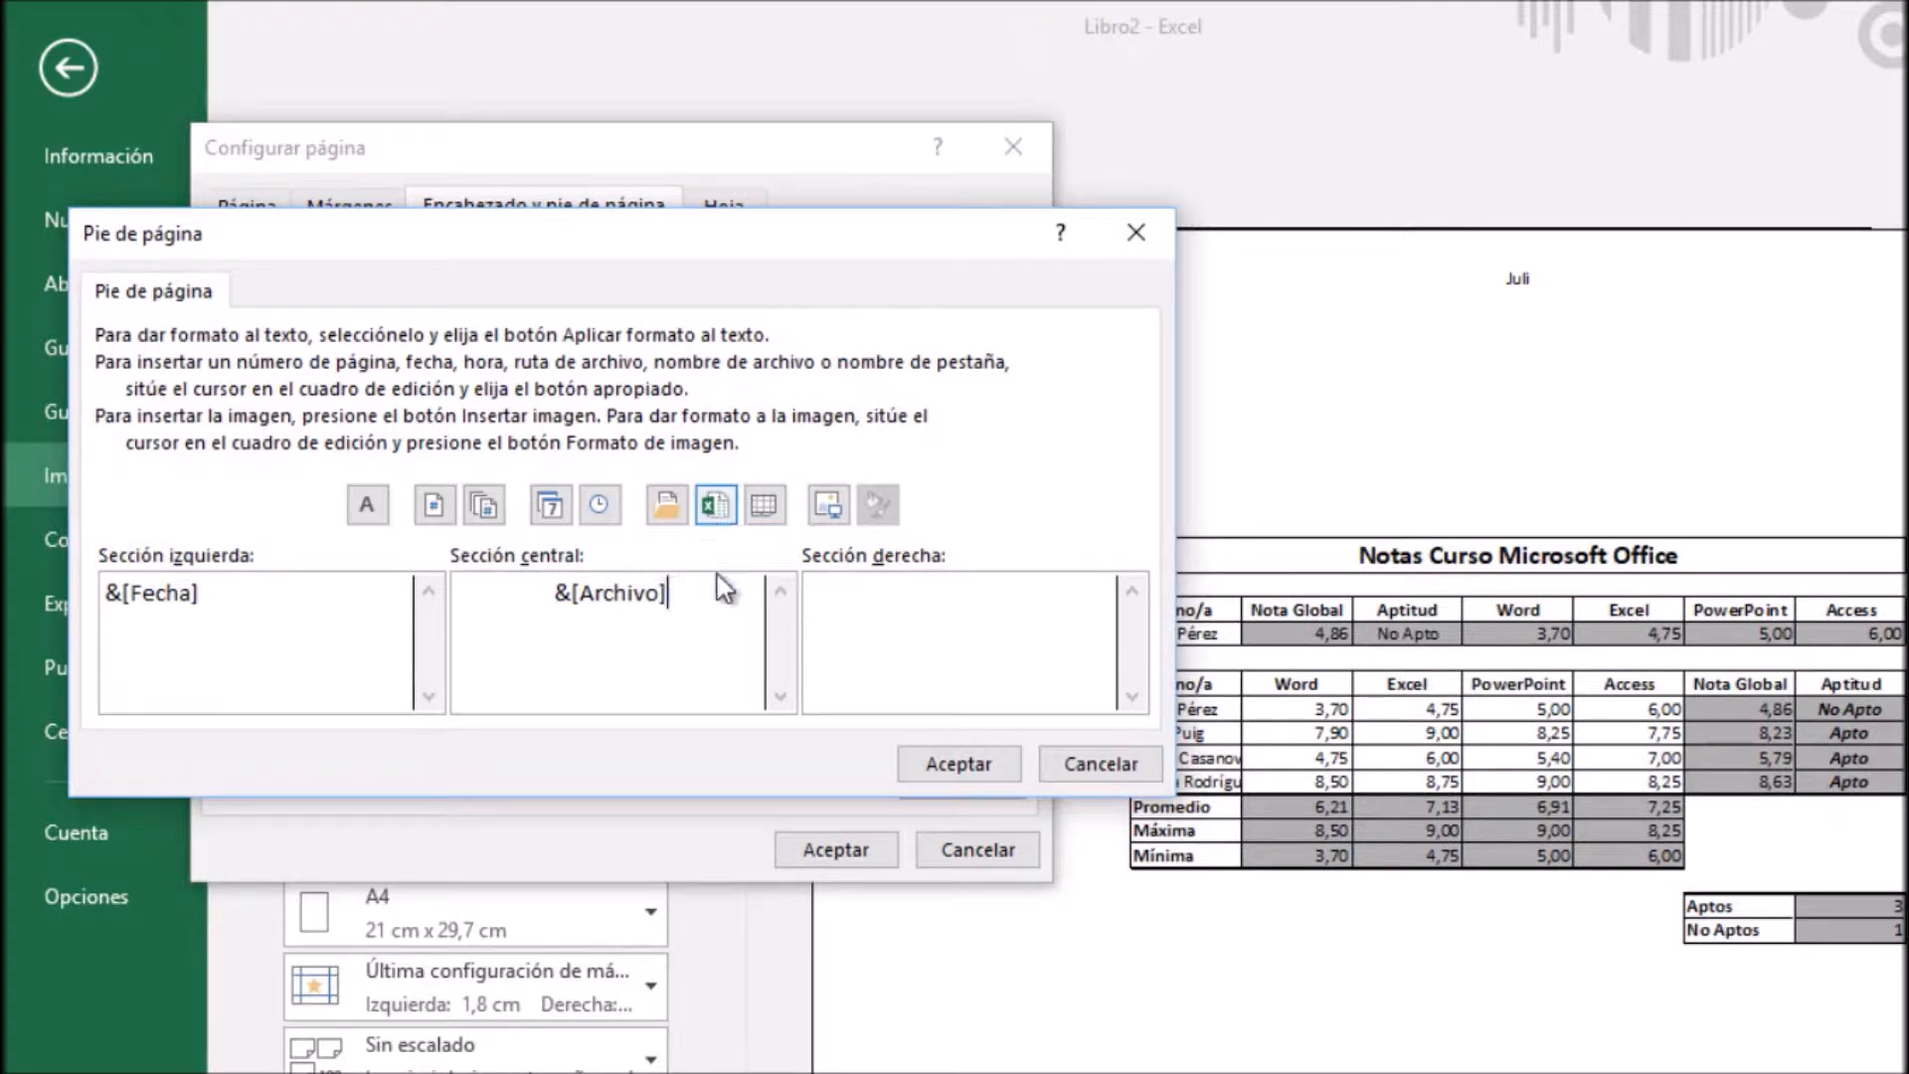
click(953, 776)
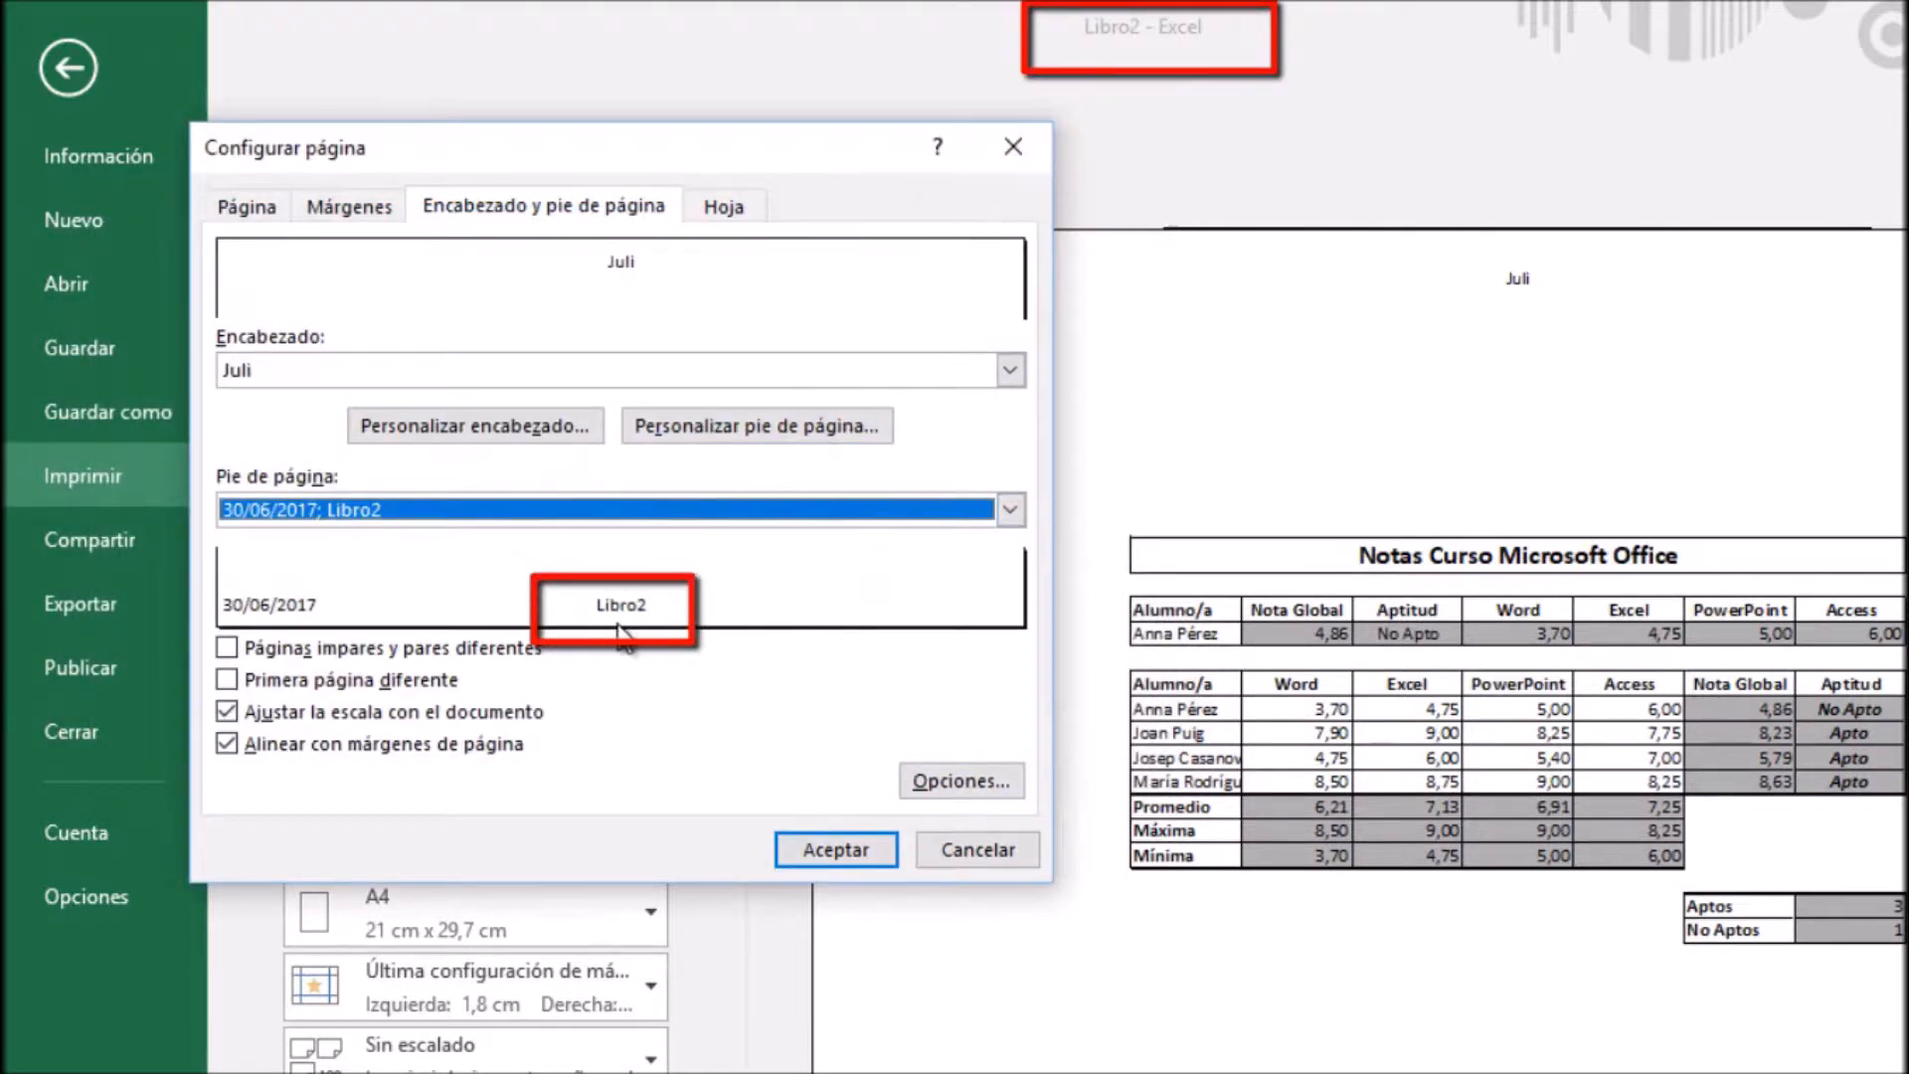
click(772, 439)
drag(686, 594, 529, 588)
key(Delete)
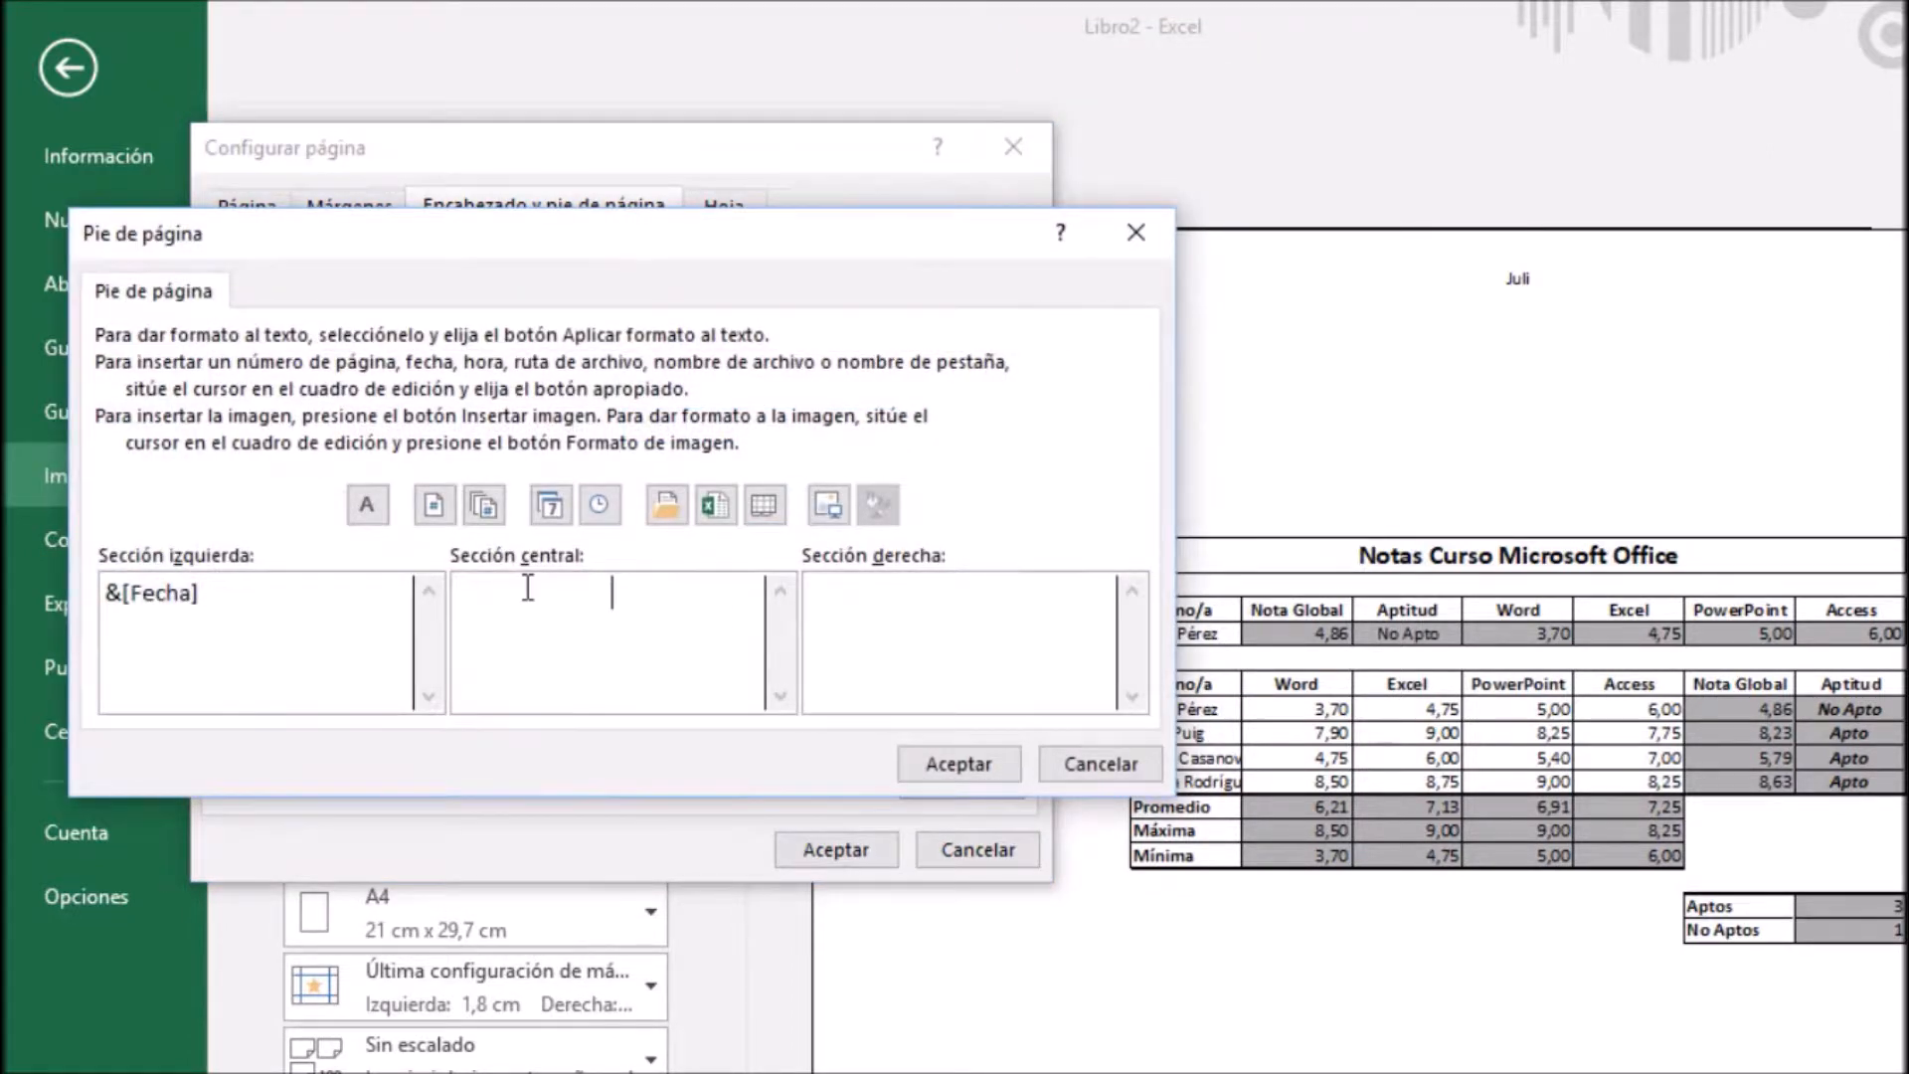
Try the sheet name field in the footer's central section and delete it again
click(764, 512)
drag(636, 588, 532, 589)
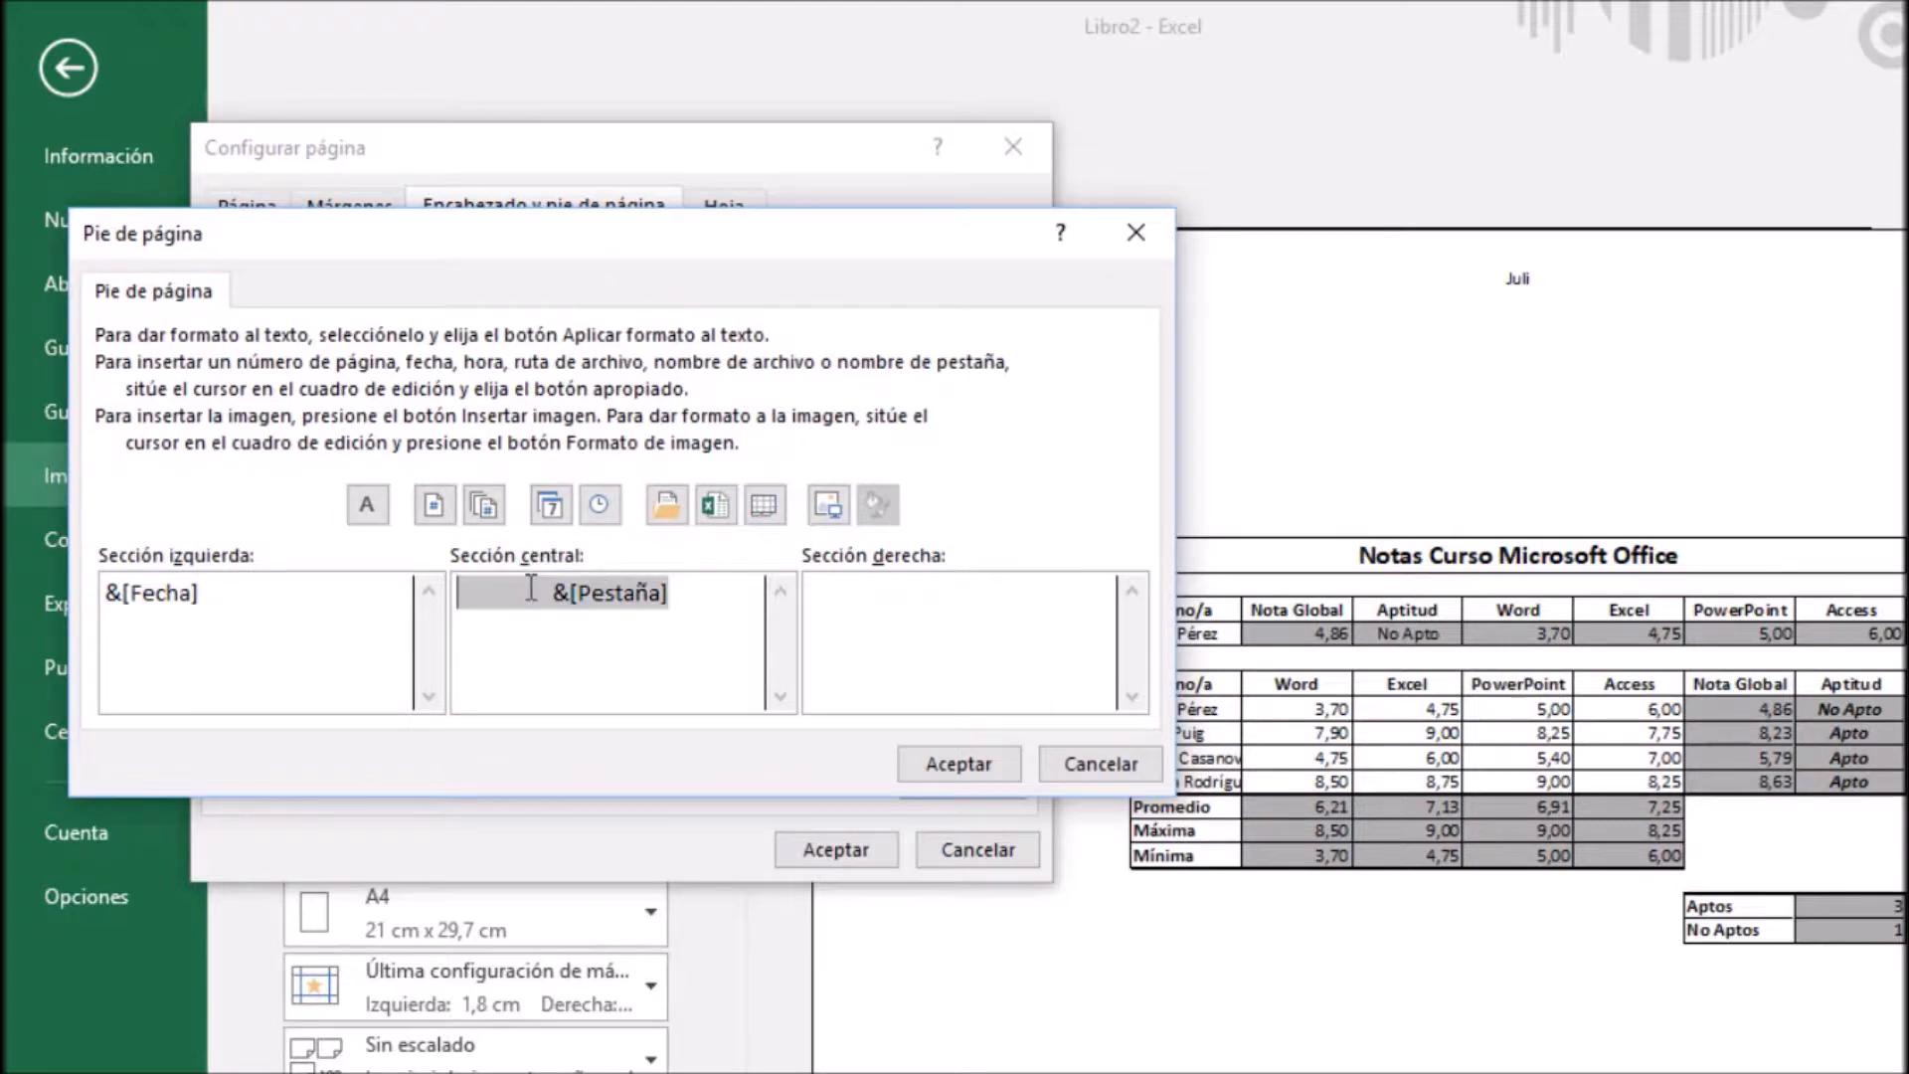
key(Delete)
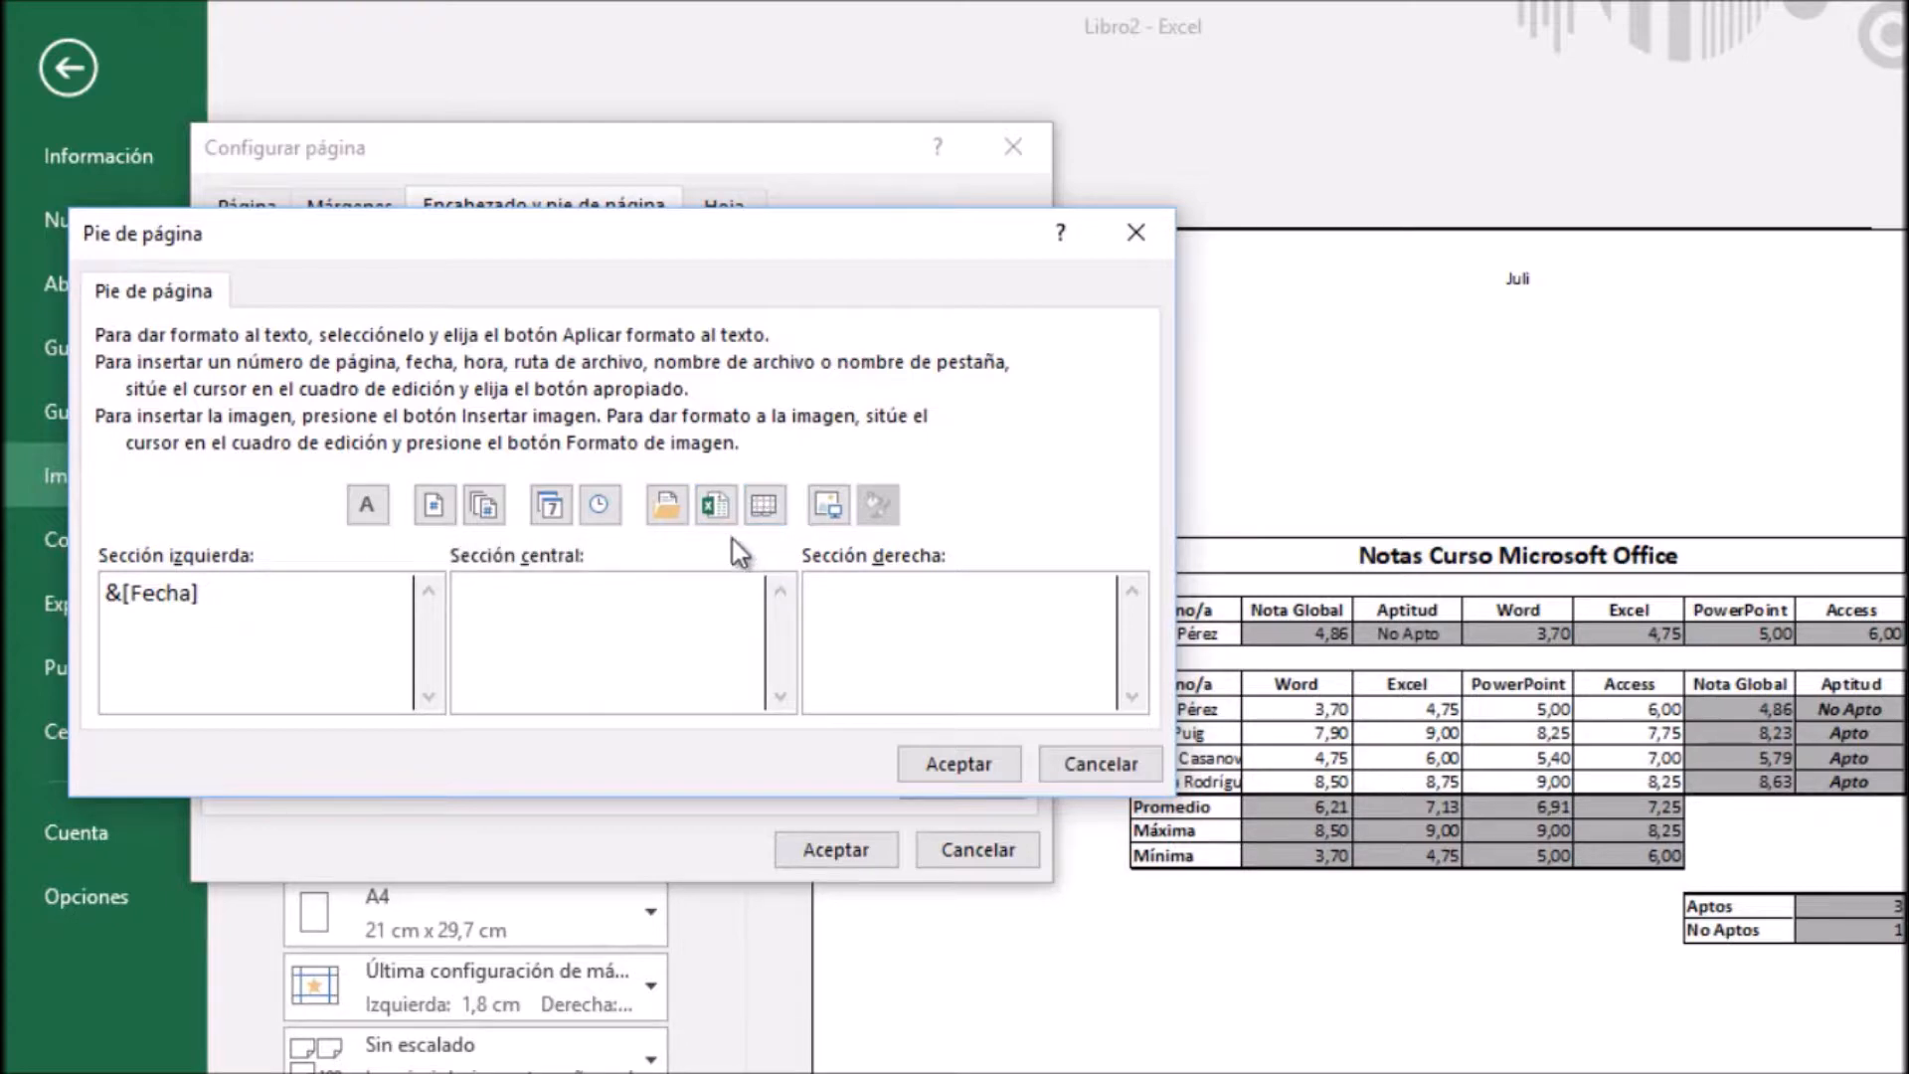
Preview the file name followed by the sheet name in the footer's central section, and clear both fields again
click(714, 507)
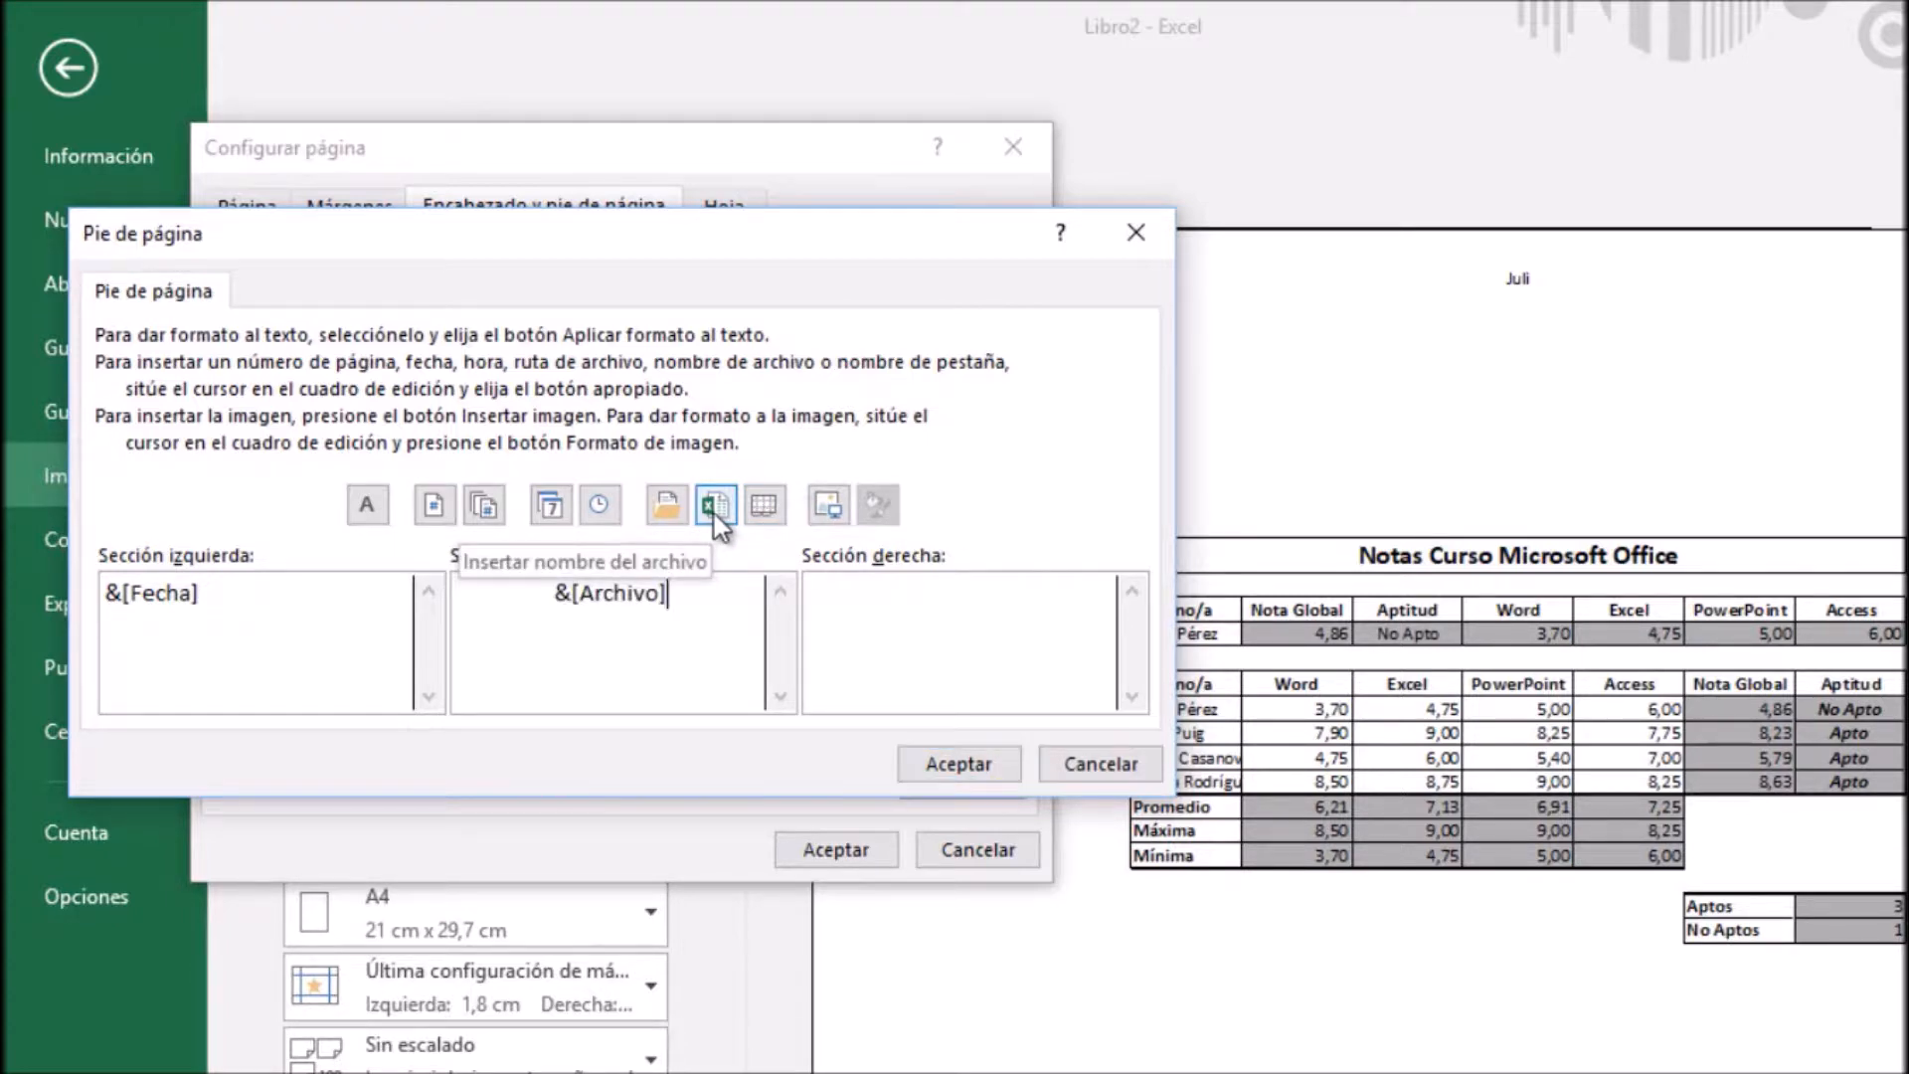
click(763, 505)
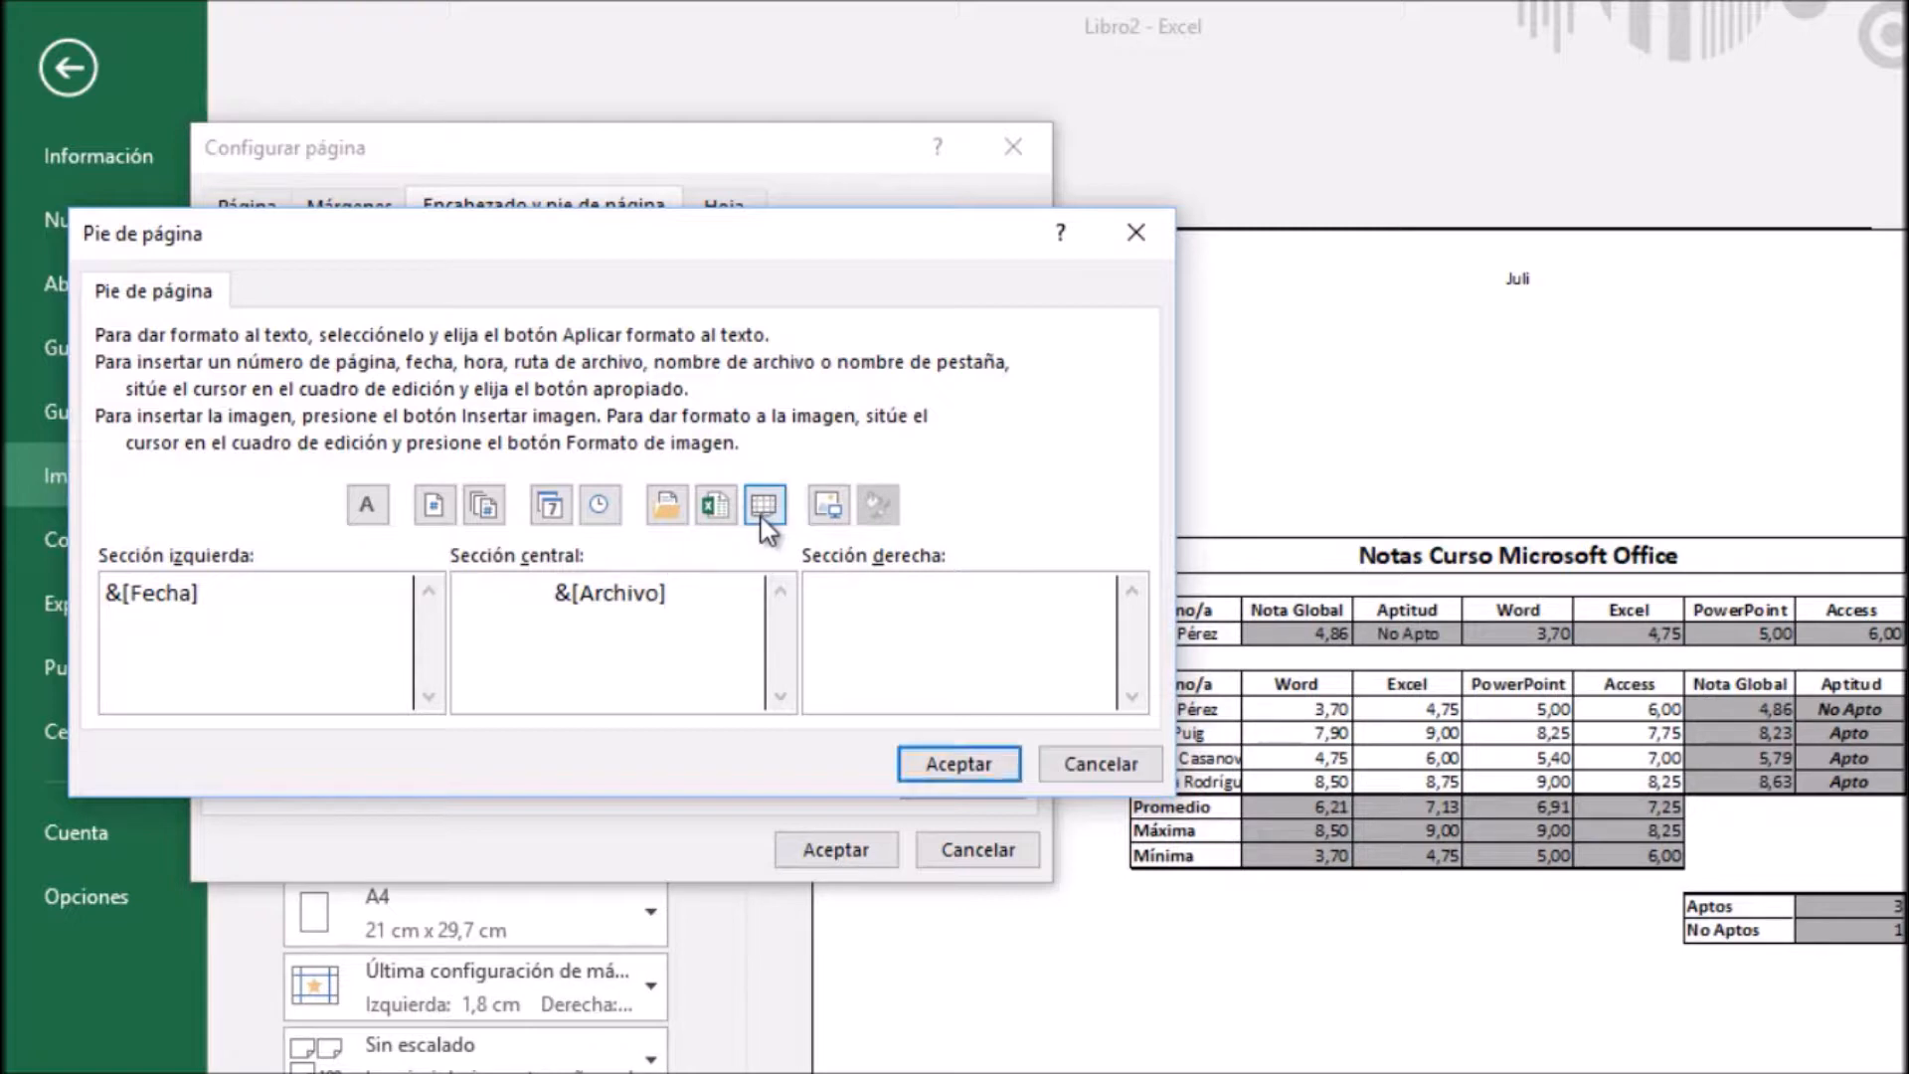
click(943, 775)
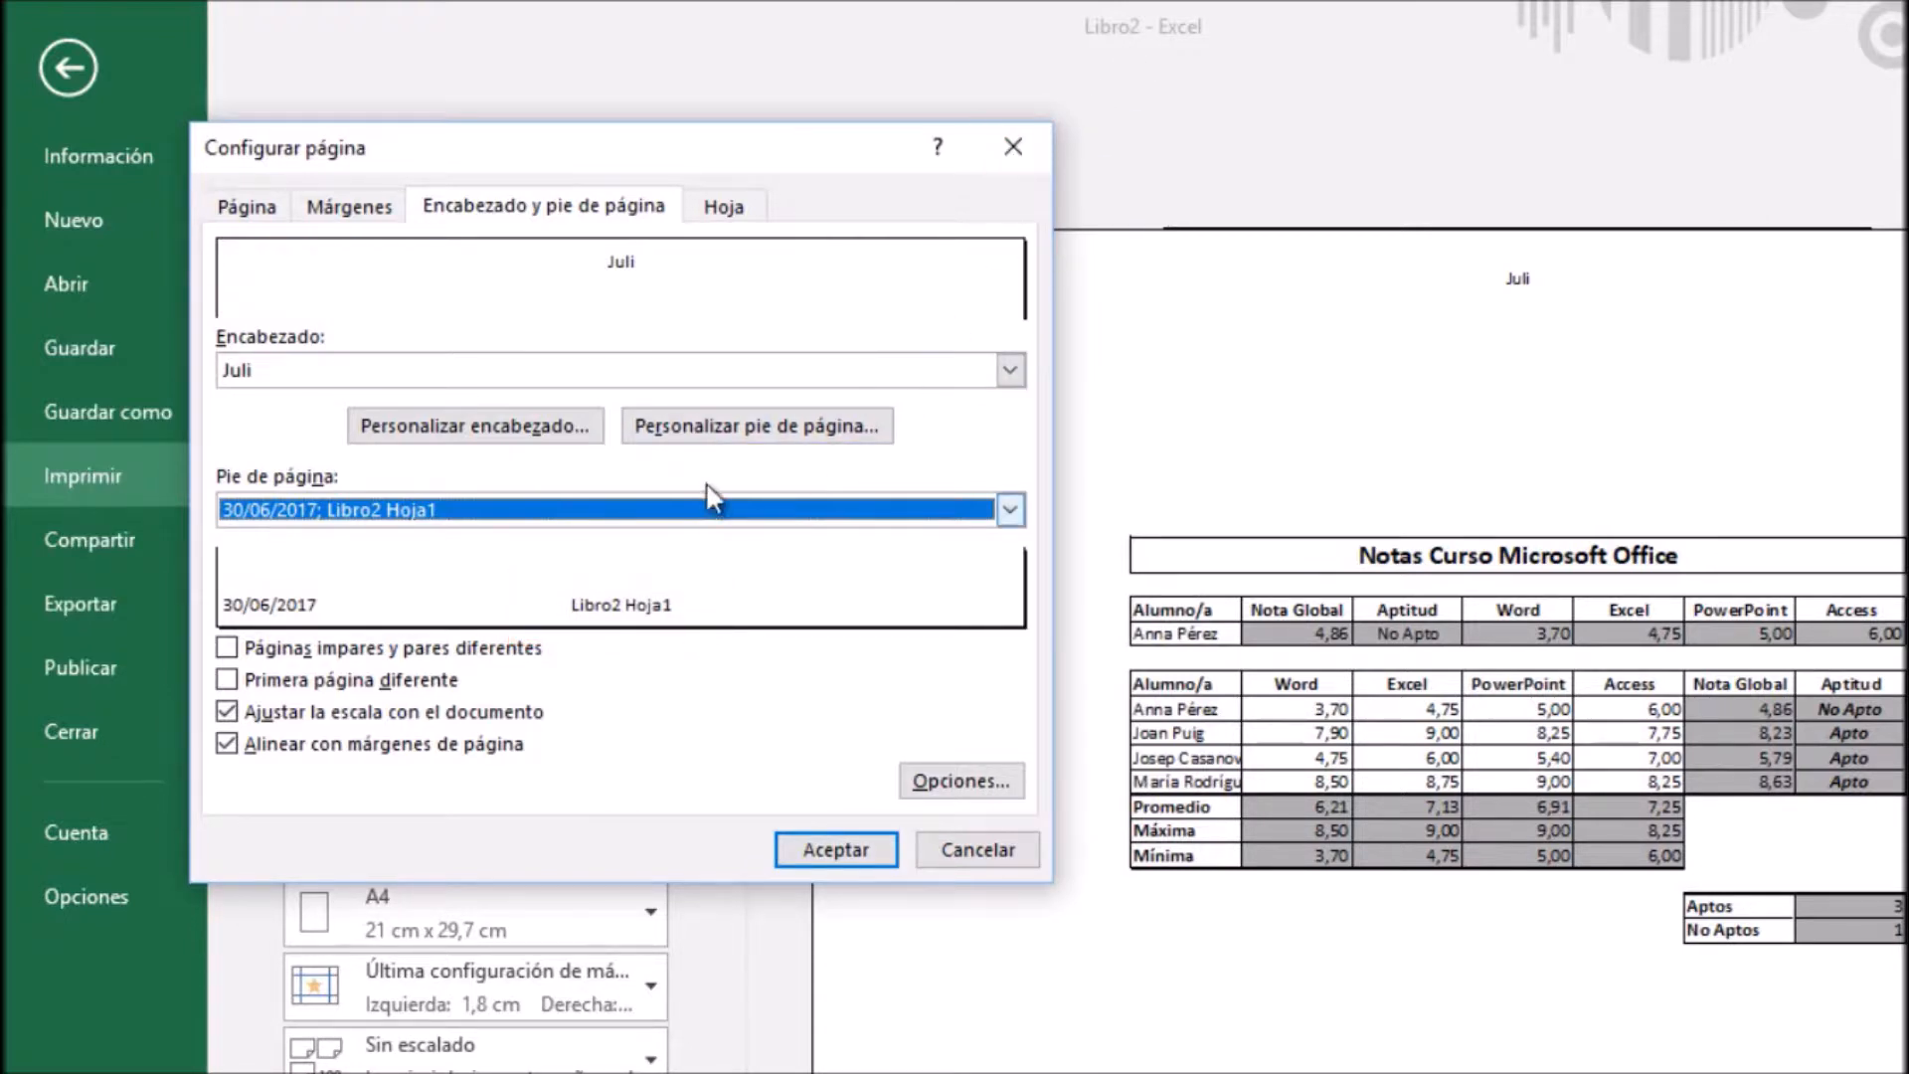
click(733, 432)
drag(746, 587, 457, 571)
key(BackSpace)
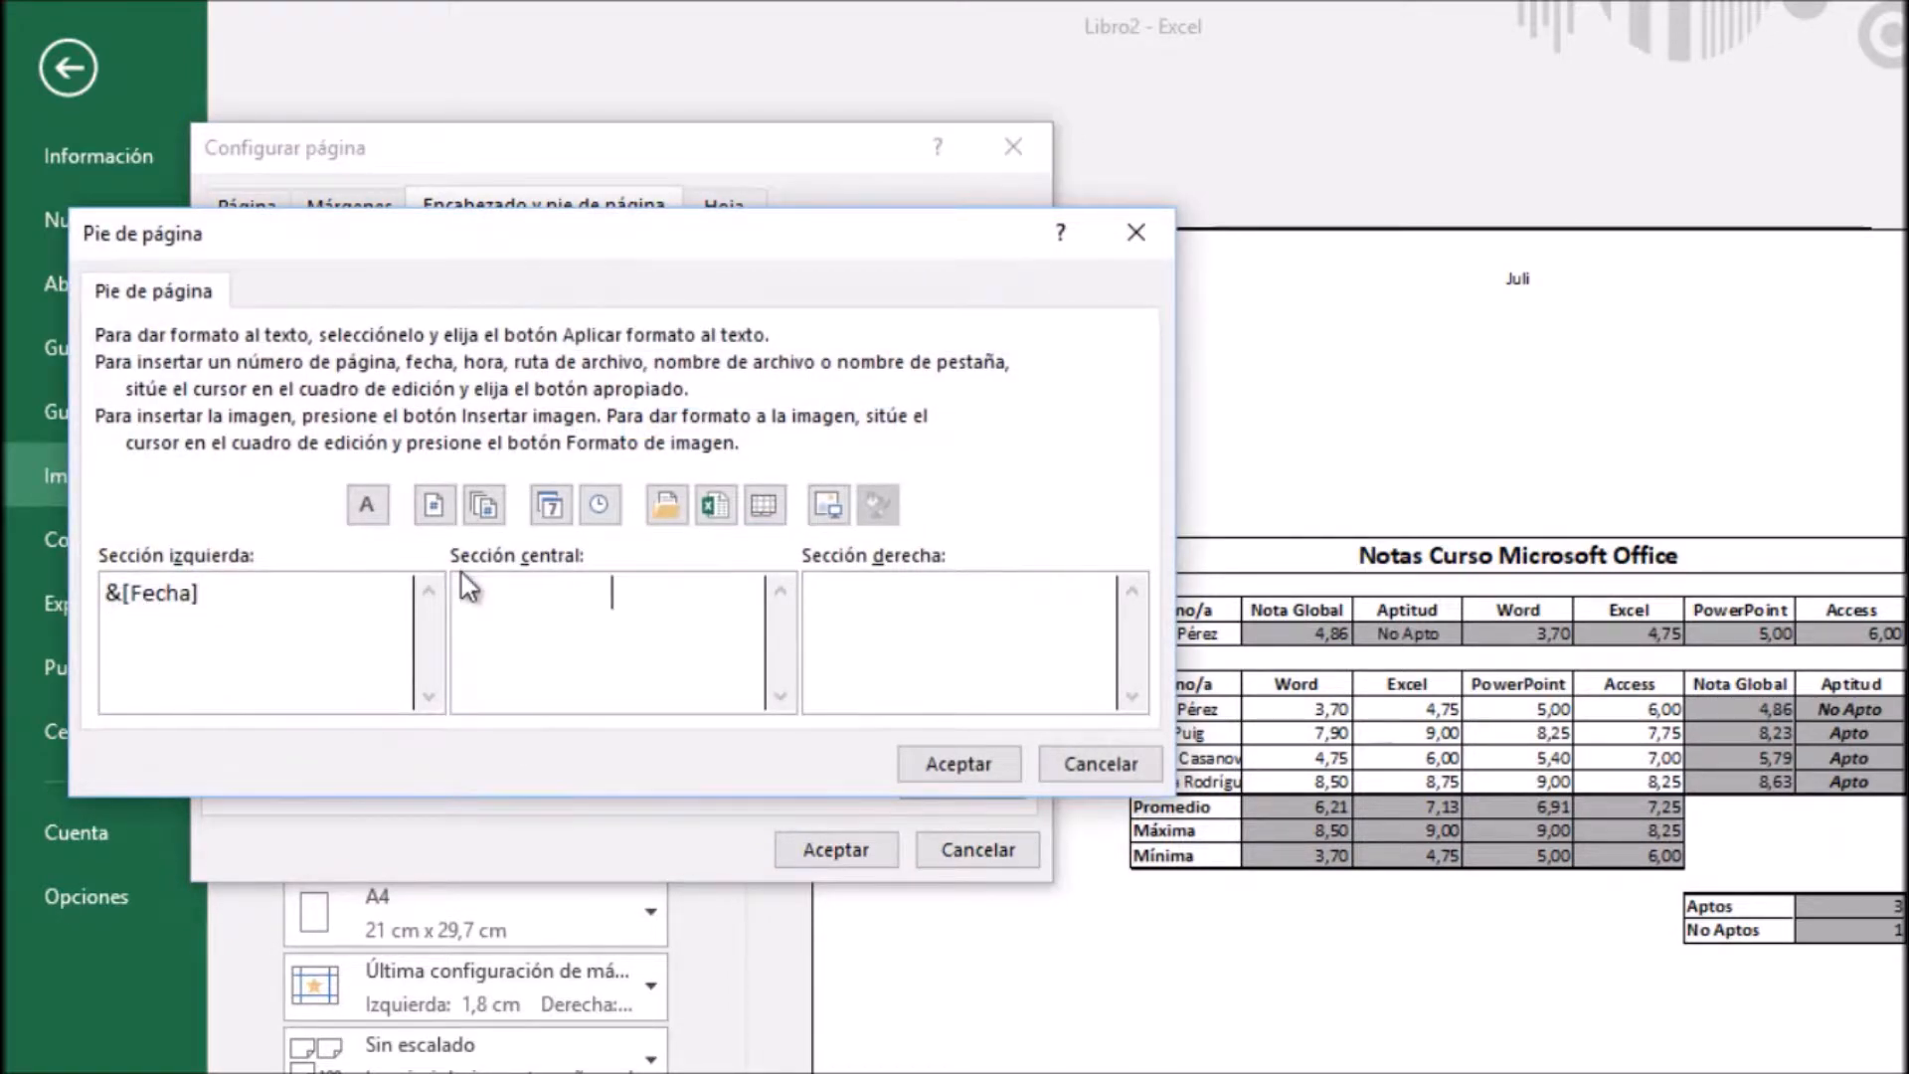
Try the page number field and the total page count field separately in the footer's right section, deleting each one again
click(888, 633)
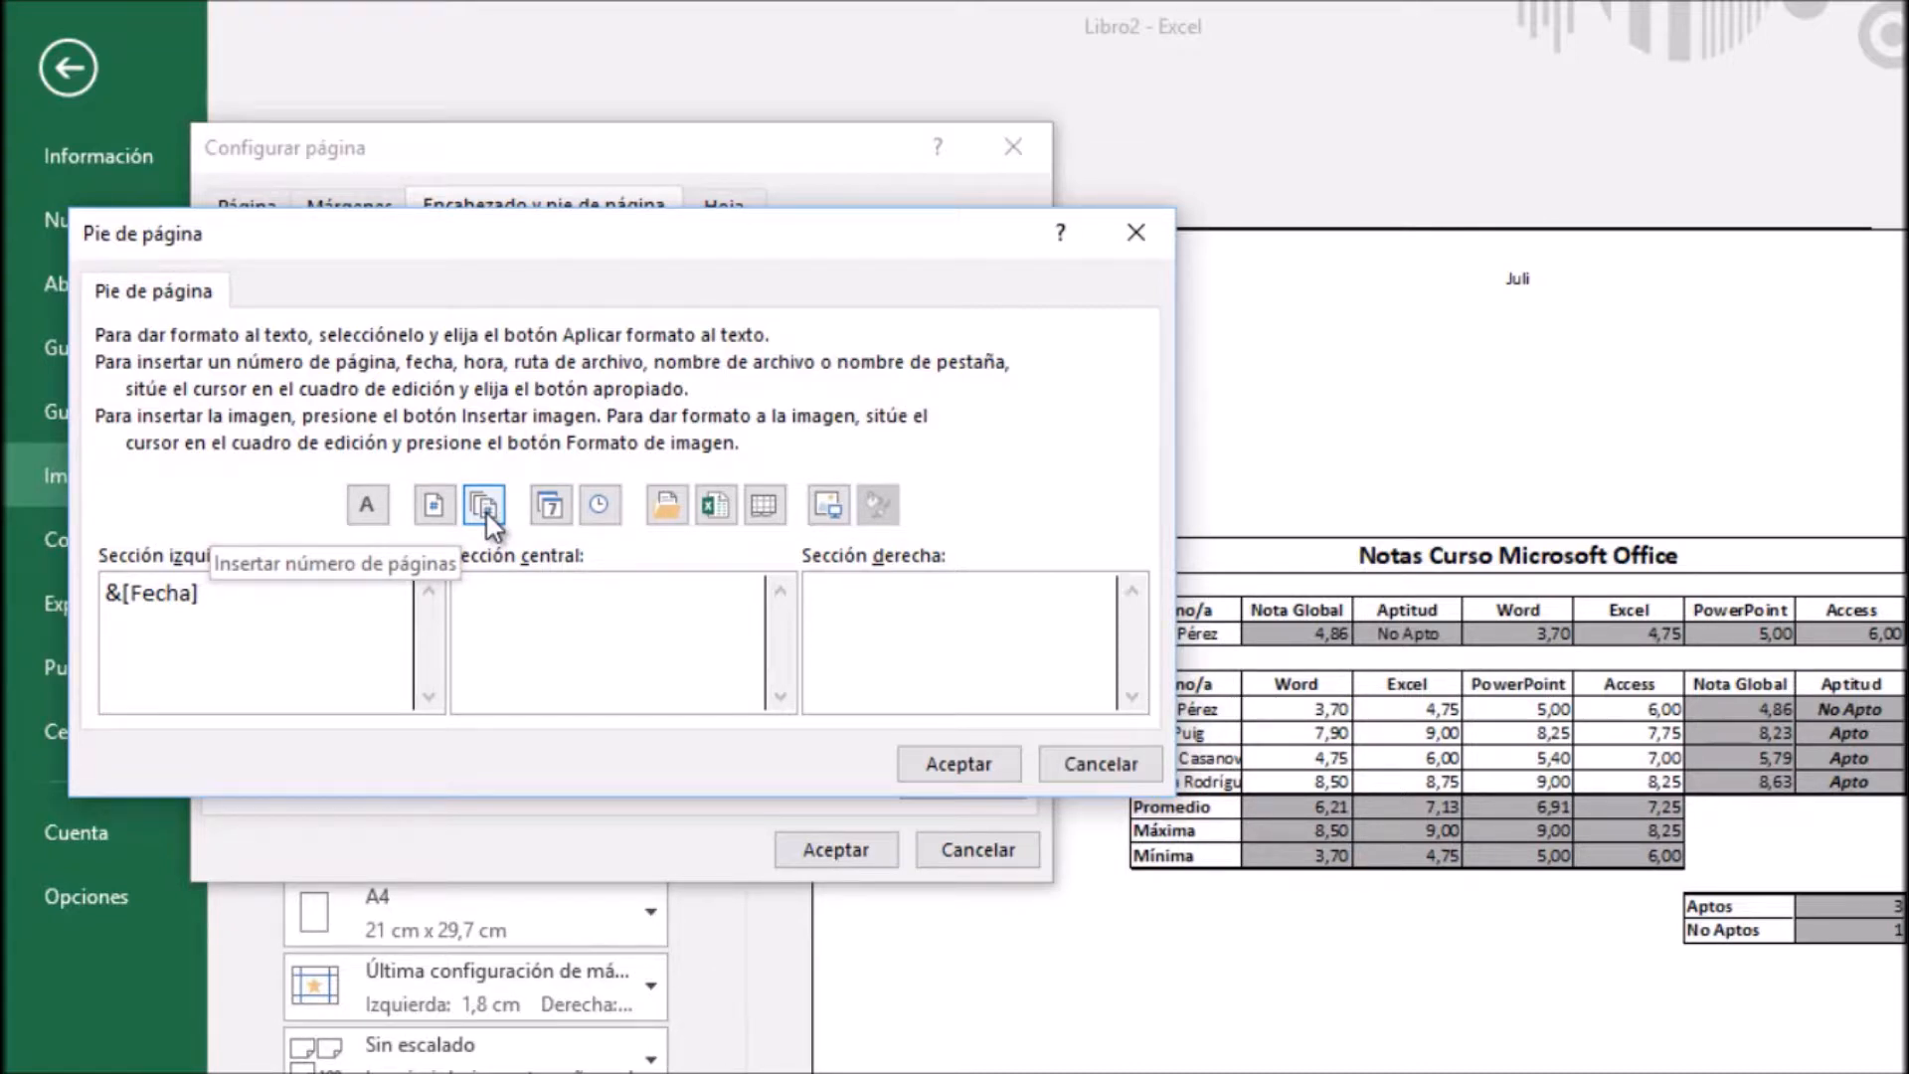
click(435, 505)
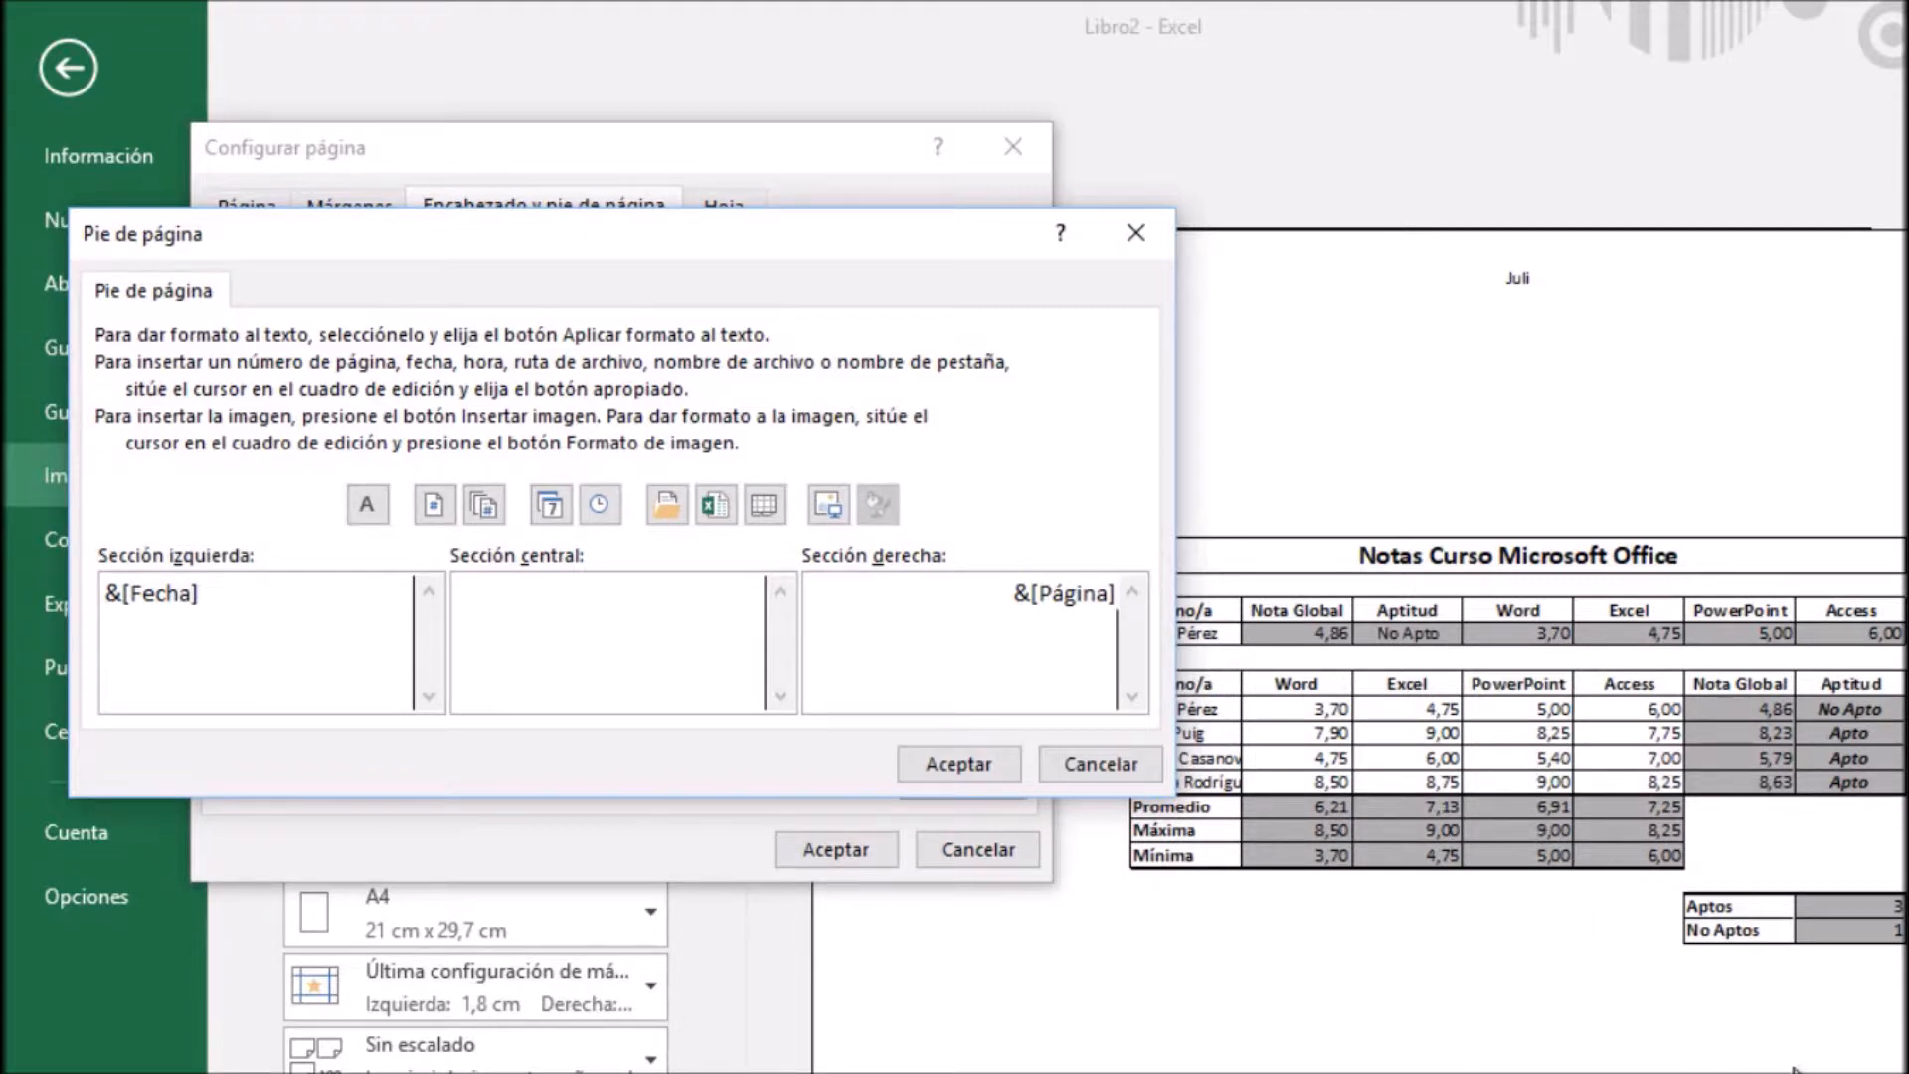
drag(993, 593, 1157, 613)
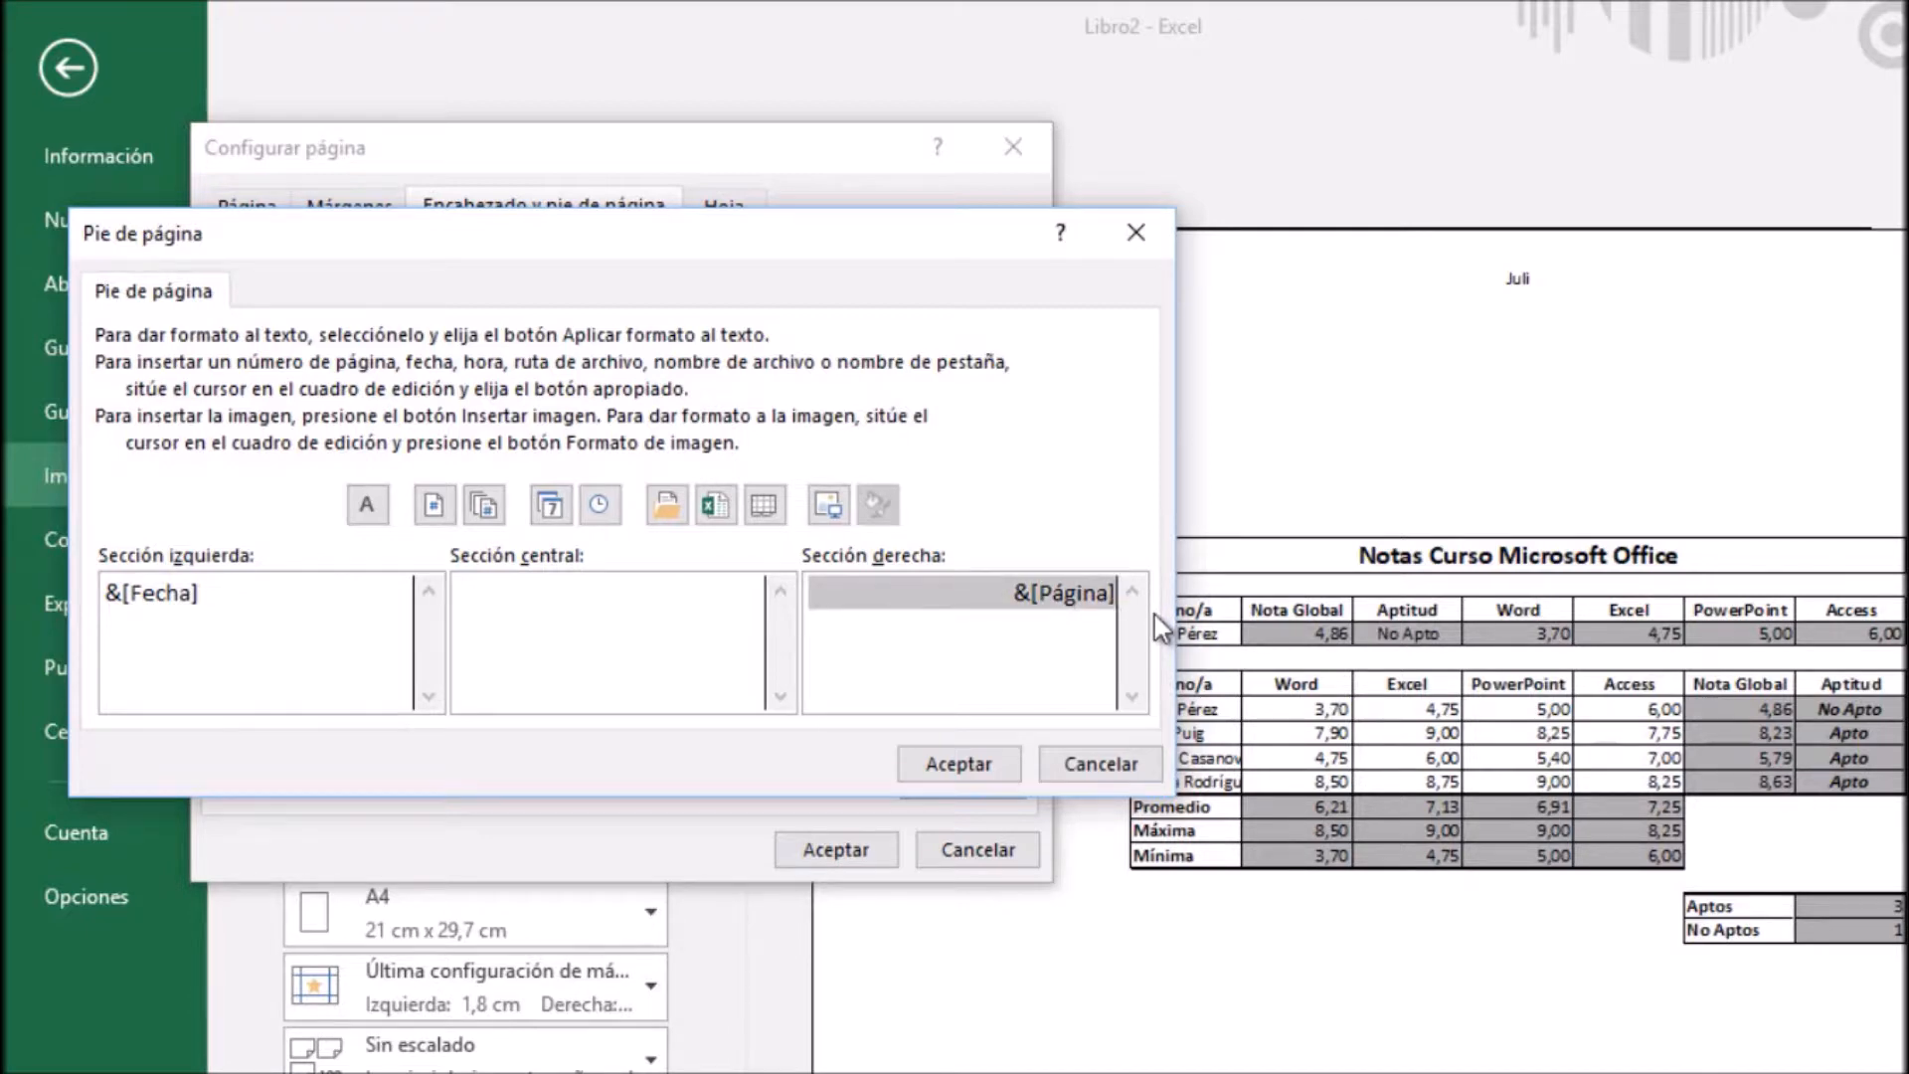
key(Delete)
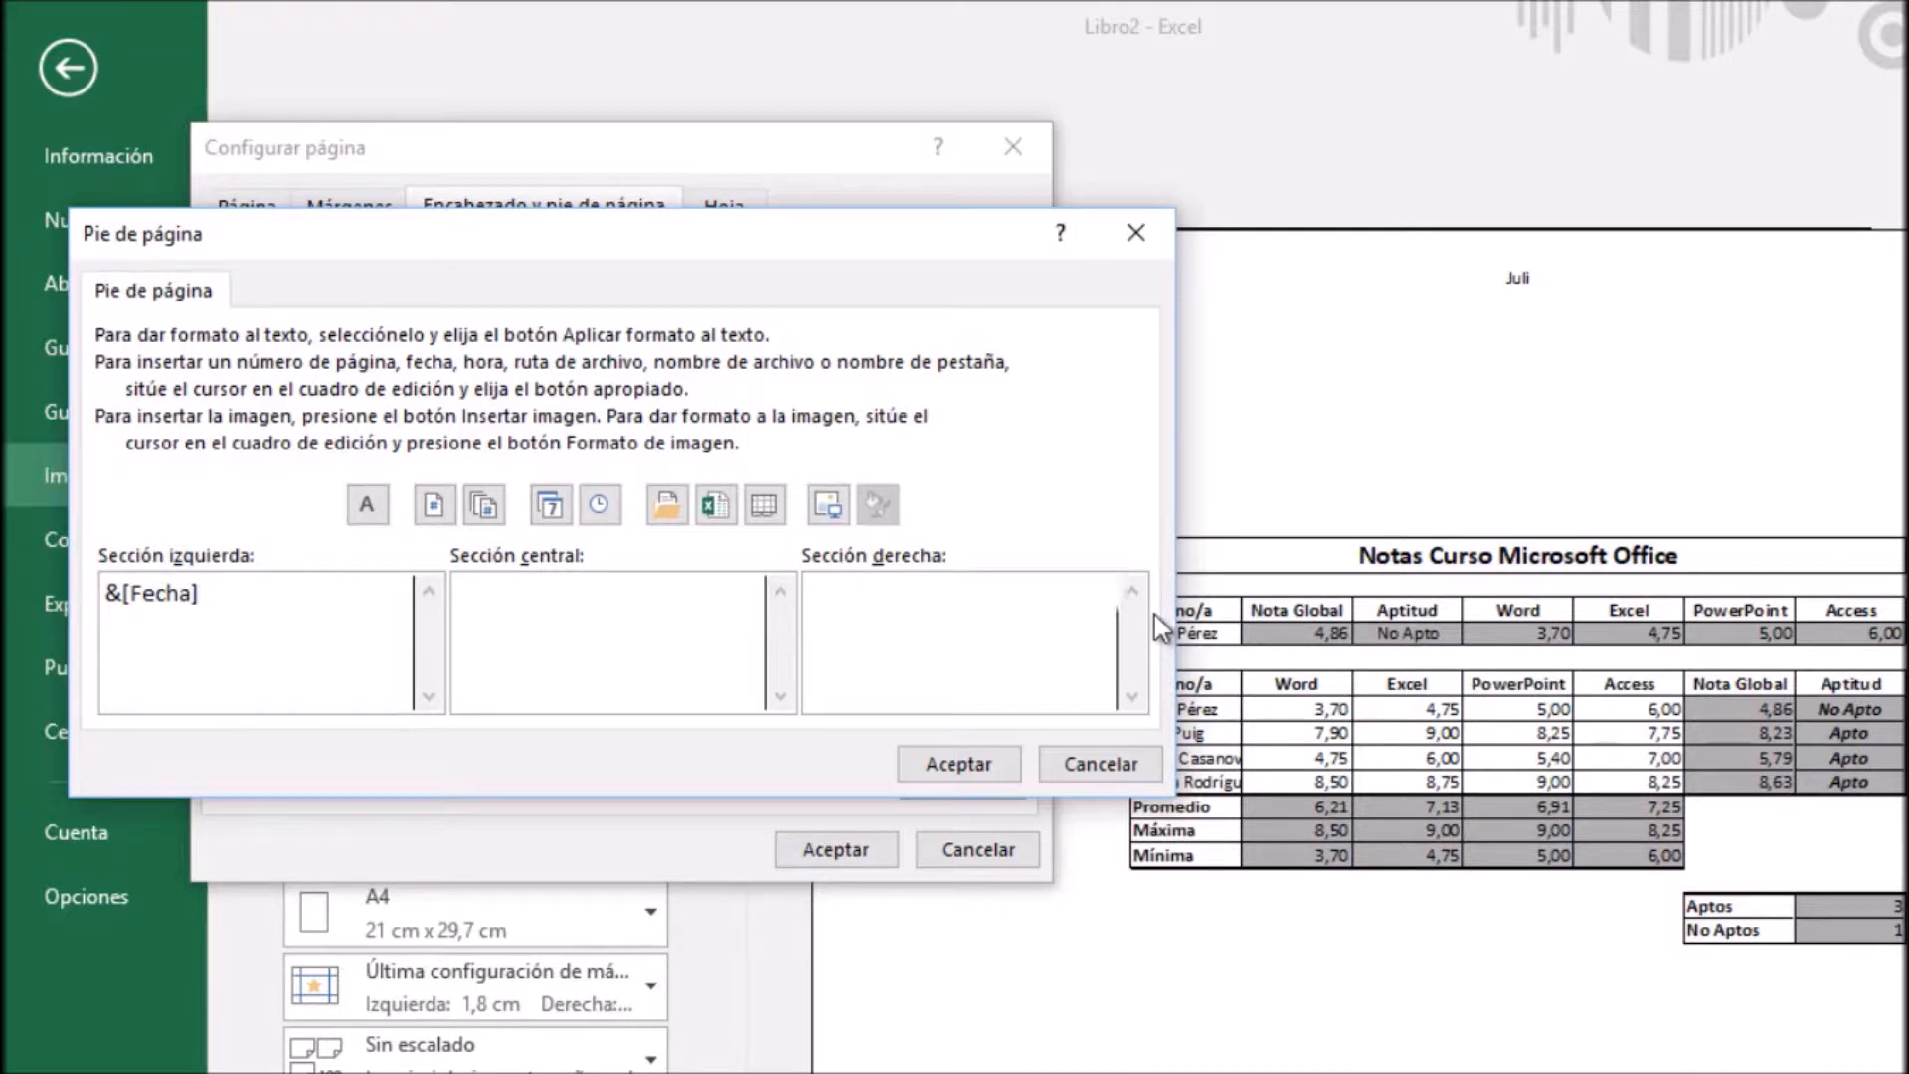
click(484, 510)
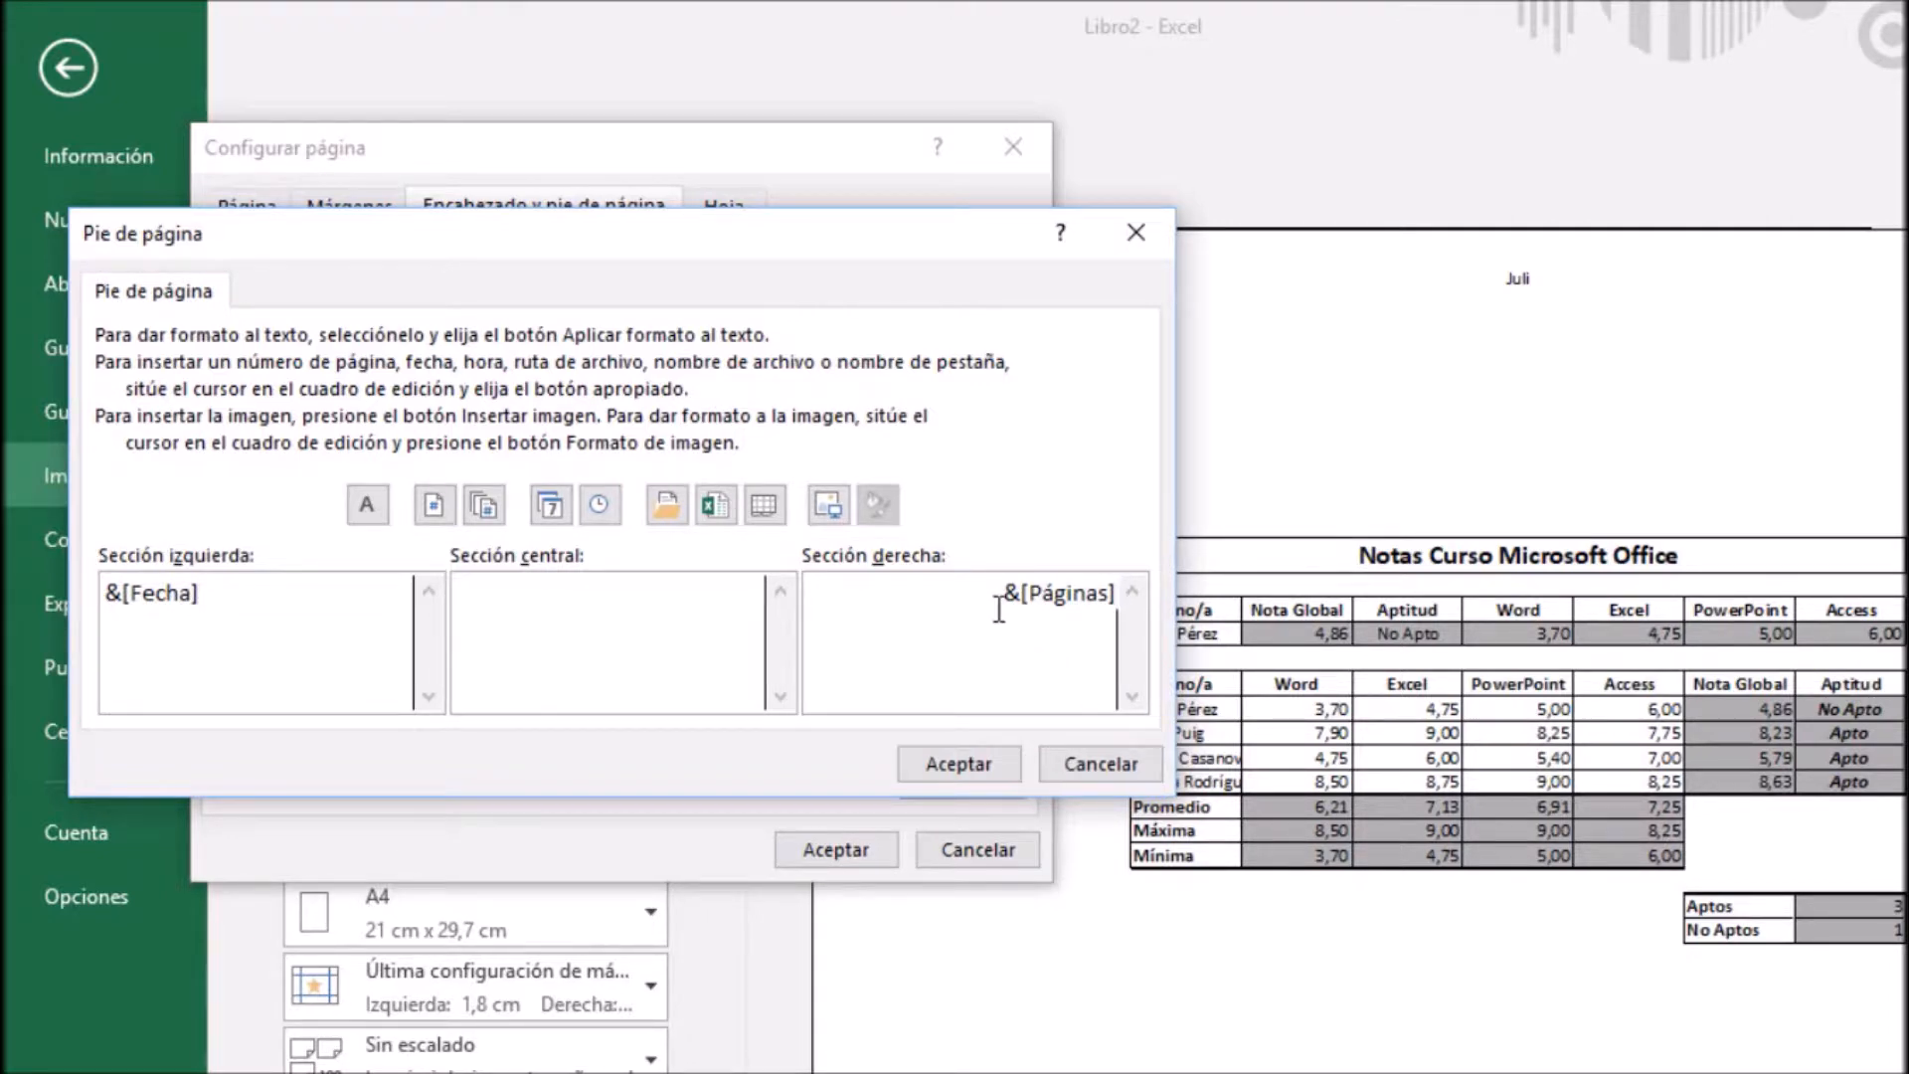
drag(999, 593, 1120, 593)
key(Delete)
Set the footer's right section to "&[Página] de &[Páginas]" and apply the page setup
click(432, 509)
text(de)
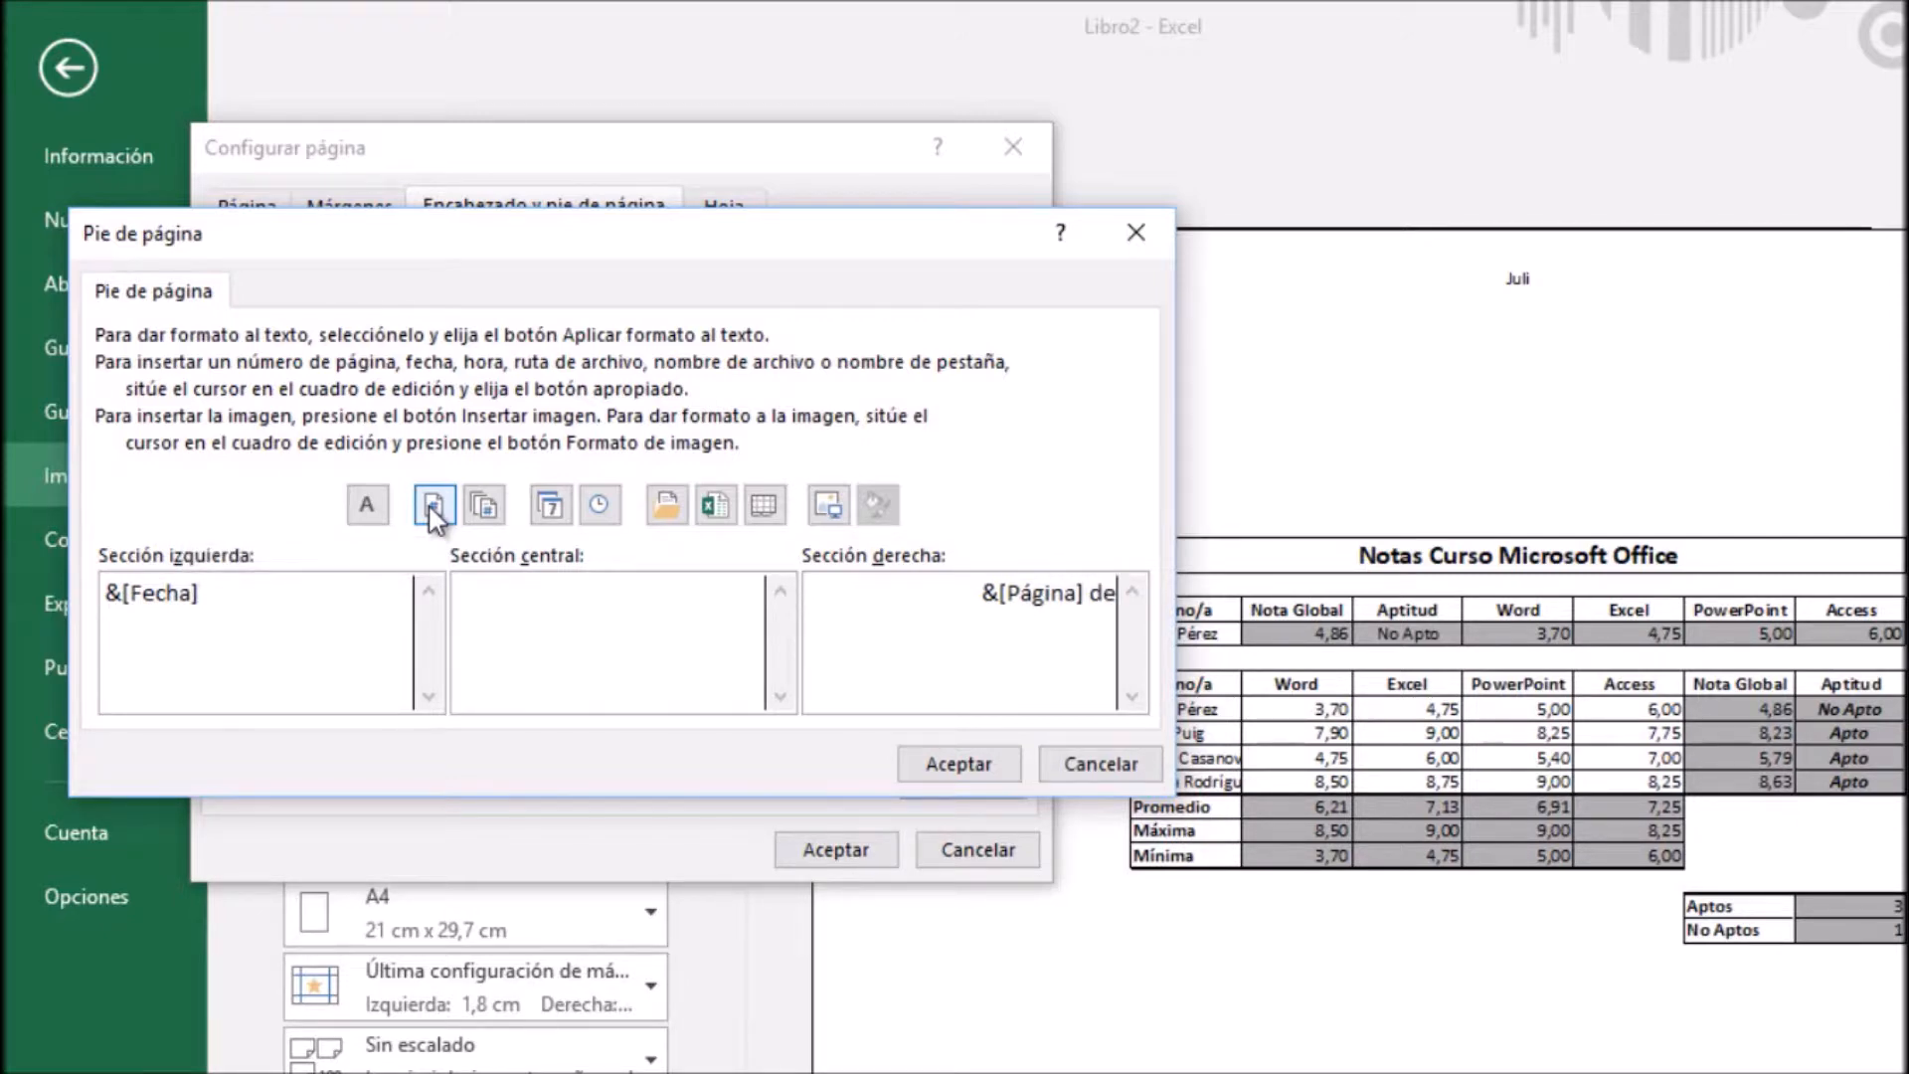
click(486, 505)
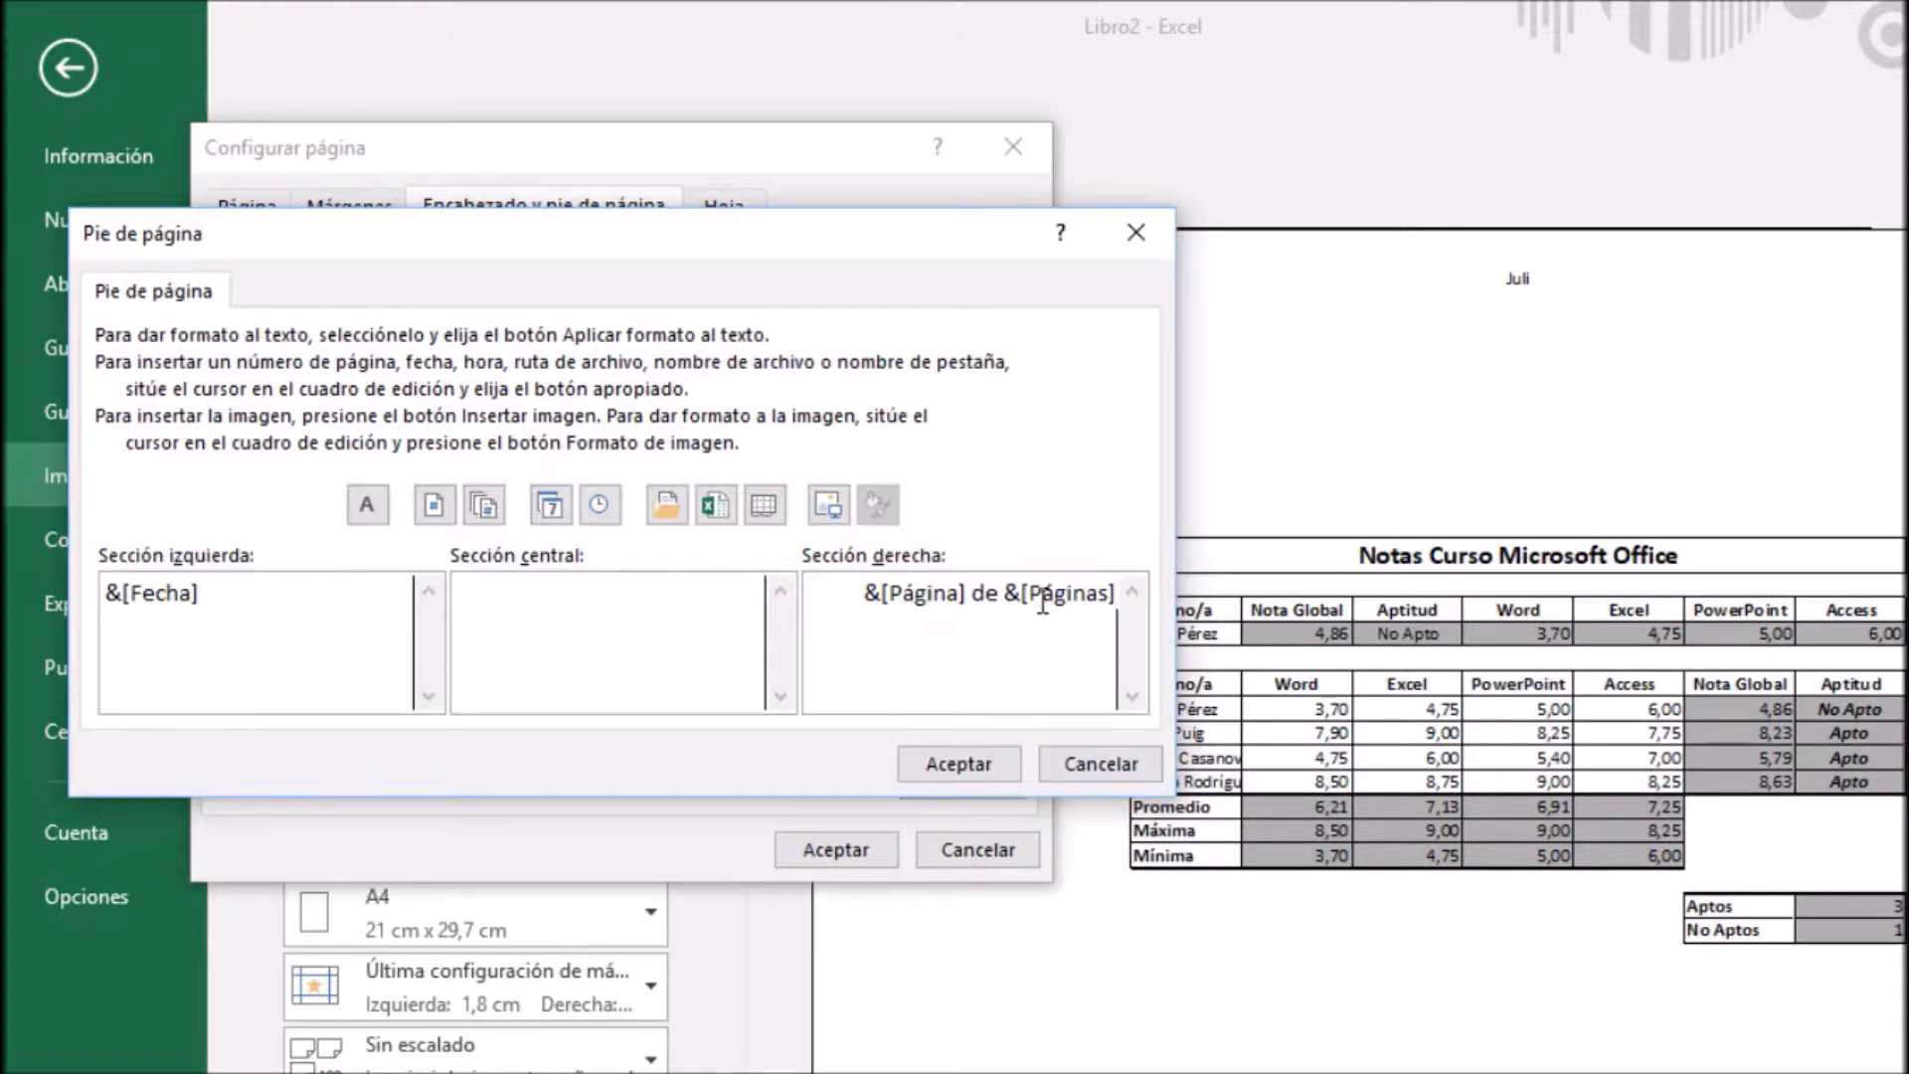
click(958, 765)
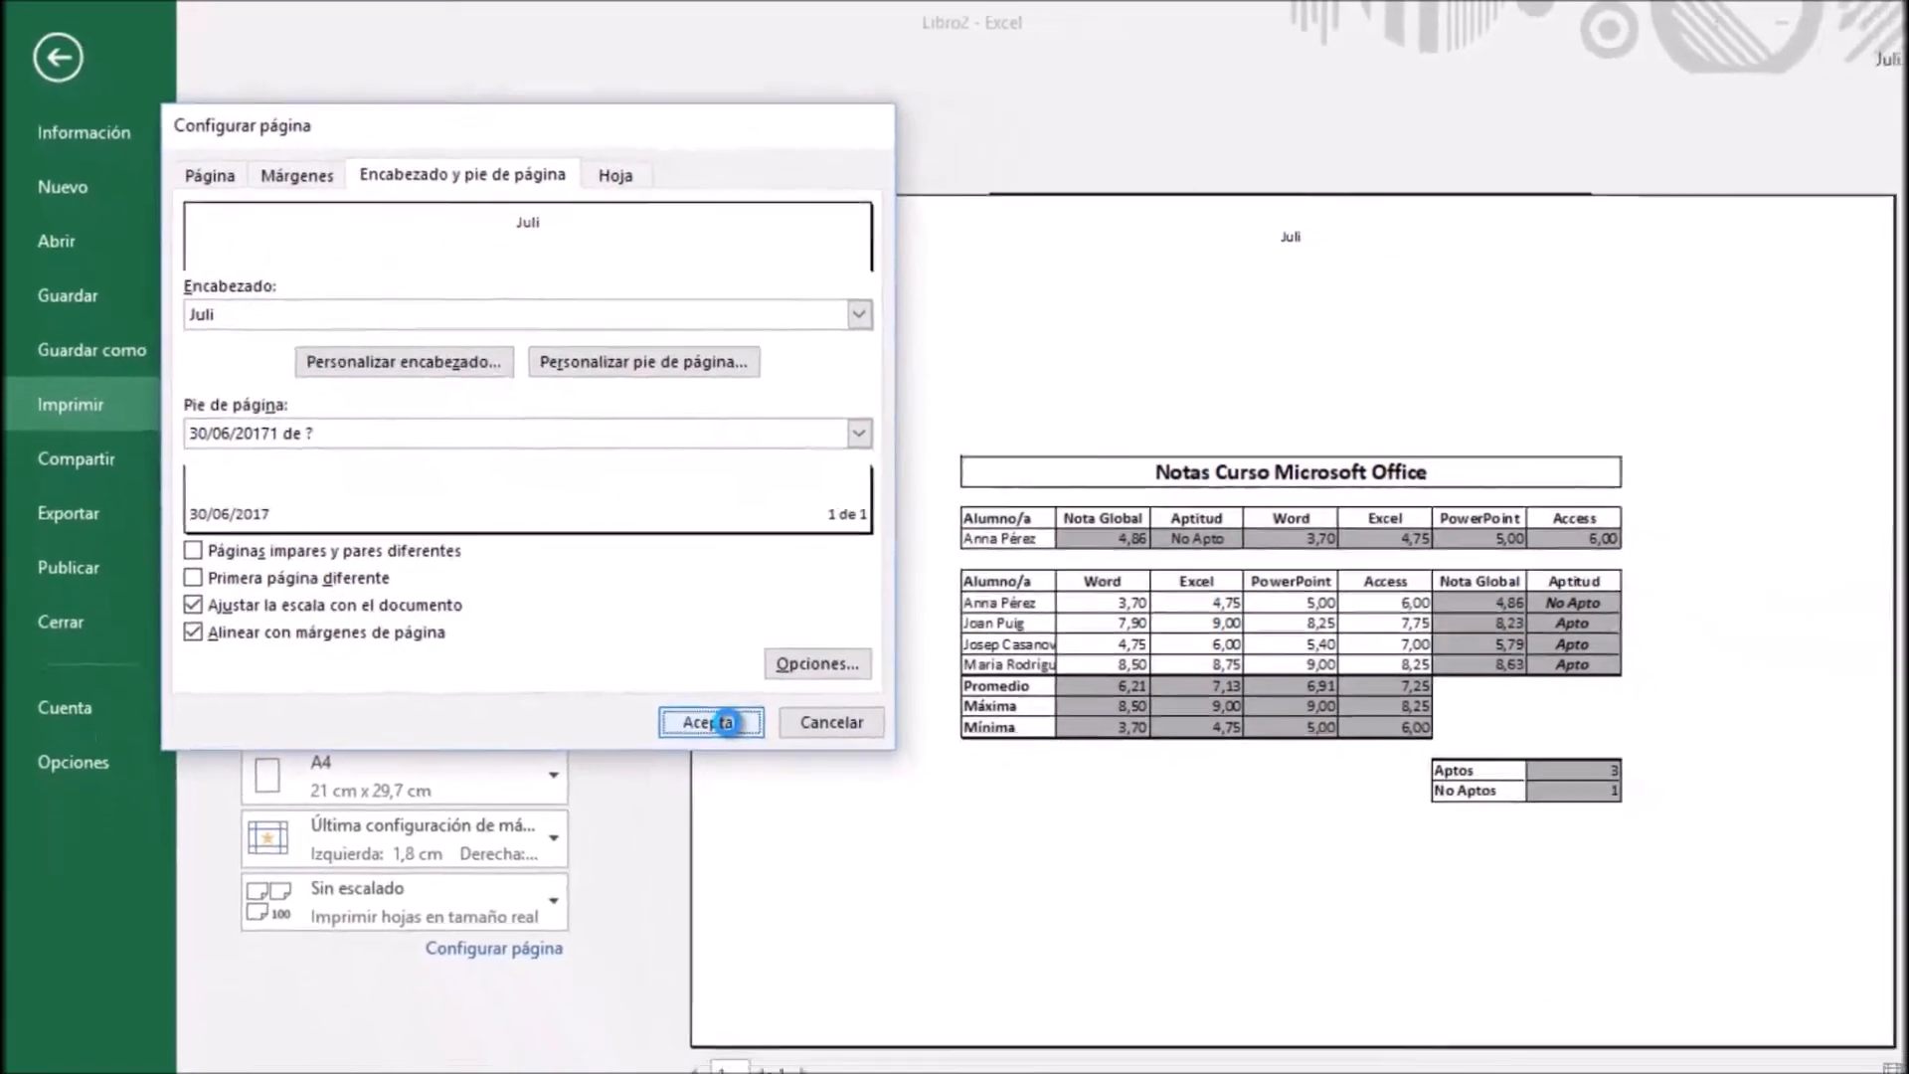
click(726, 722)
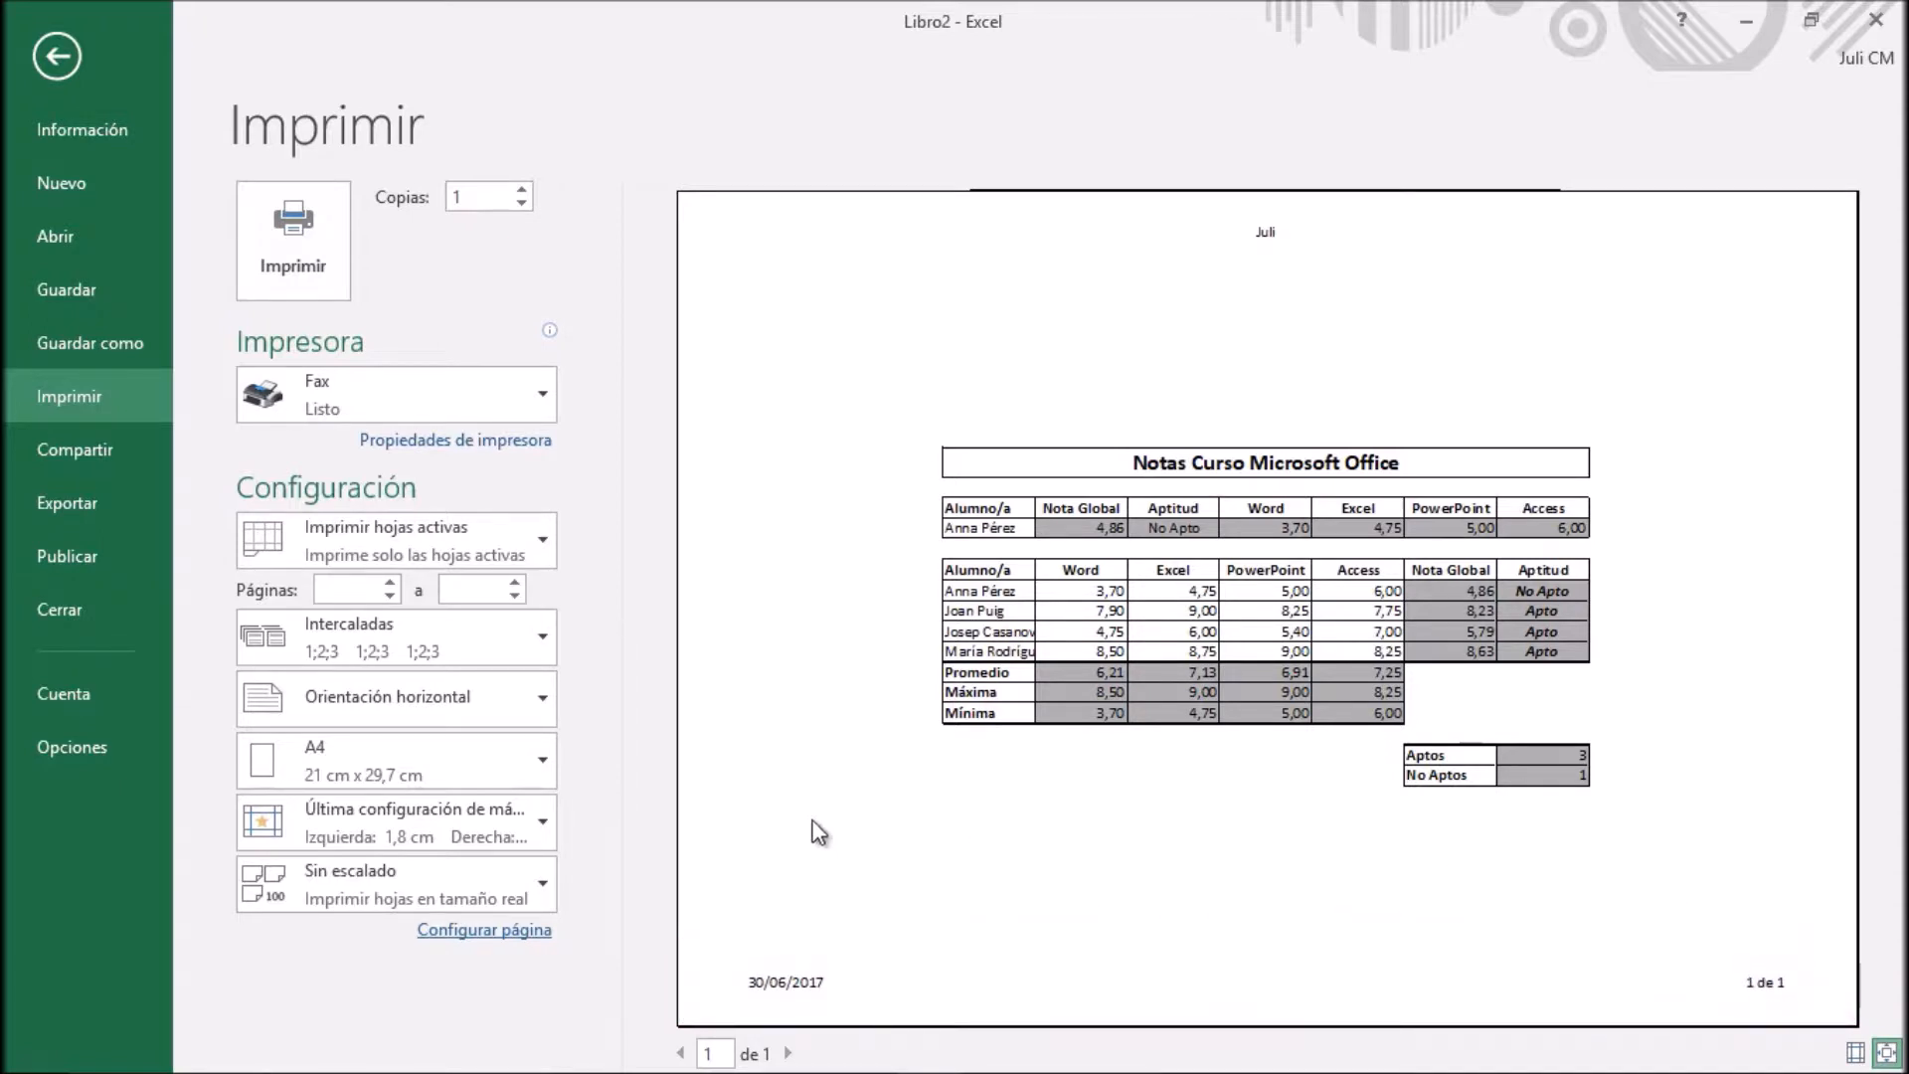
Check the from-file image picker for the custom footer's central section and leave it without inserting a picture
click(483, 927)
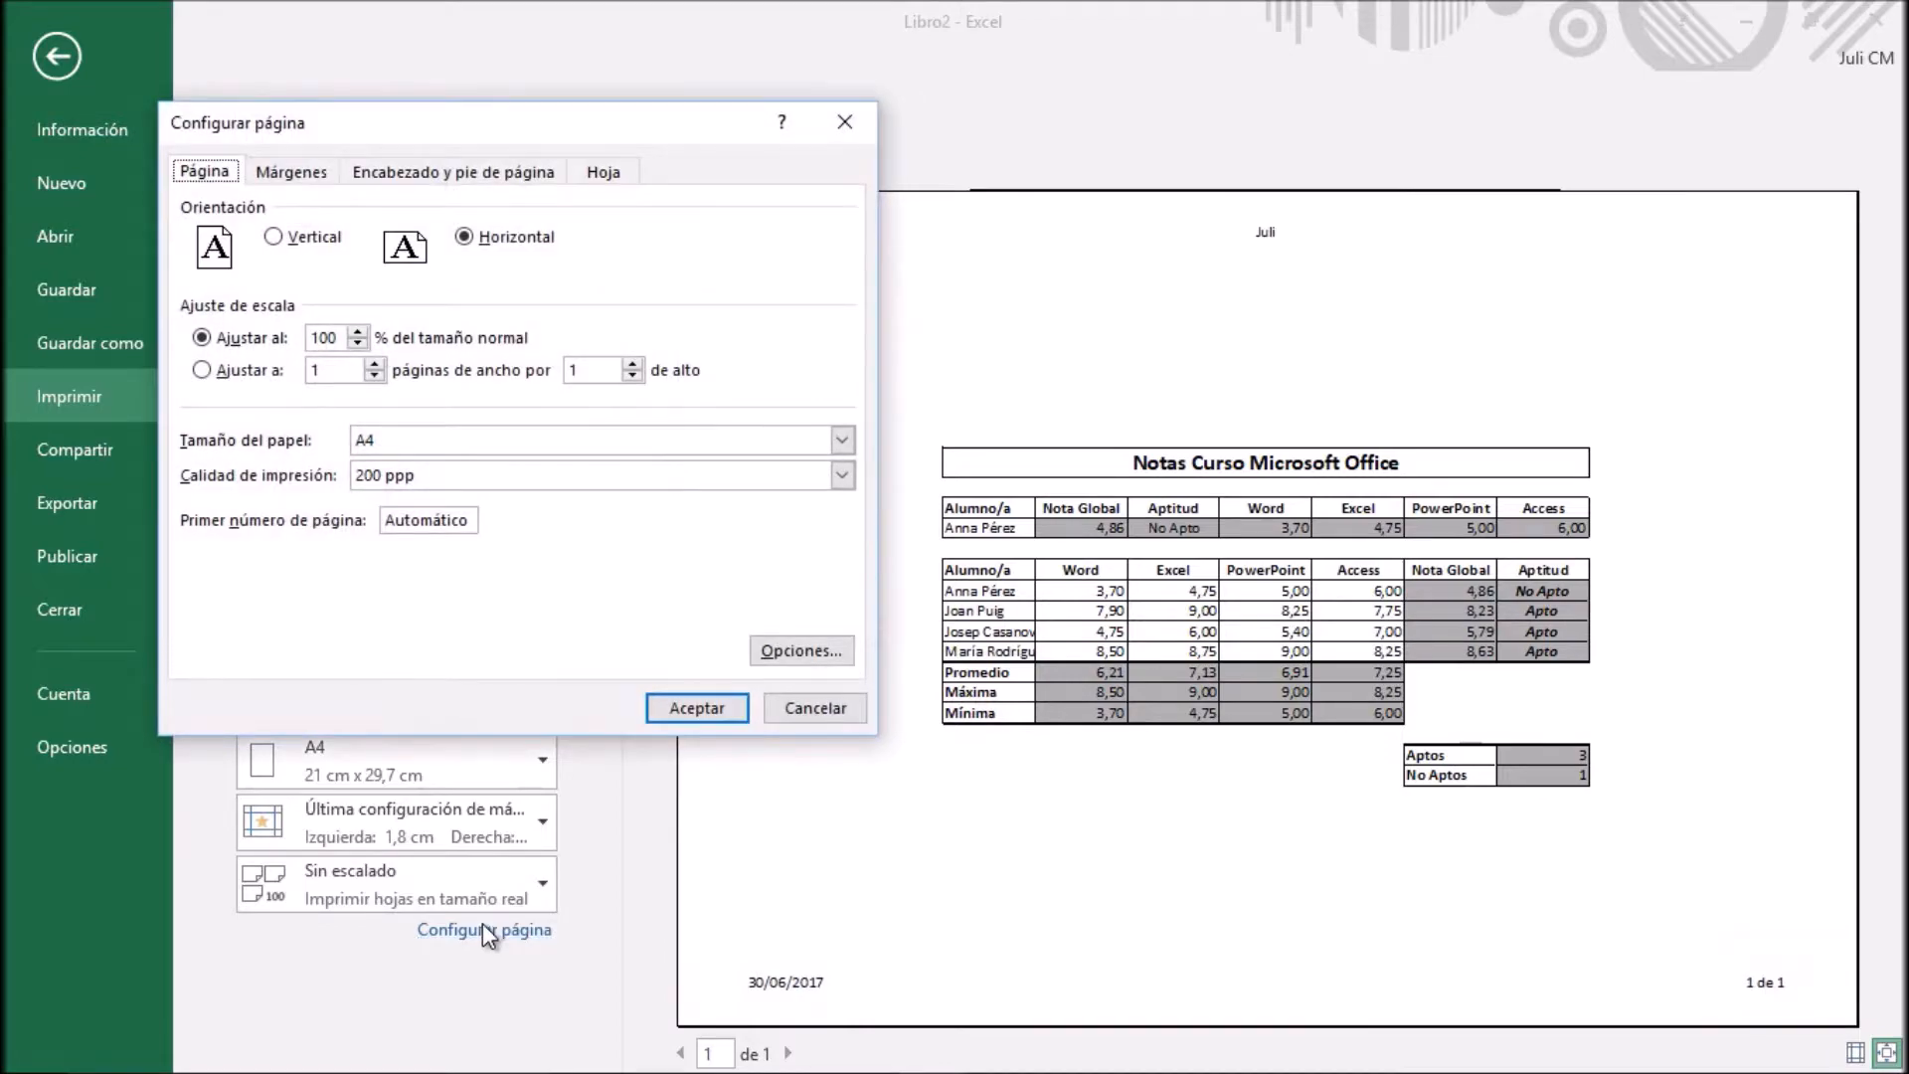
click(529, 173)
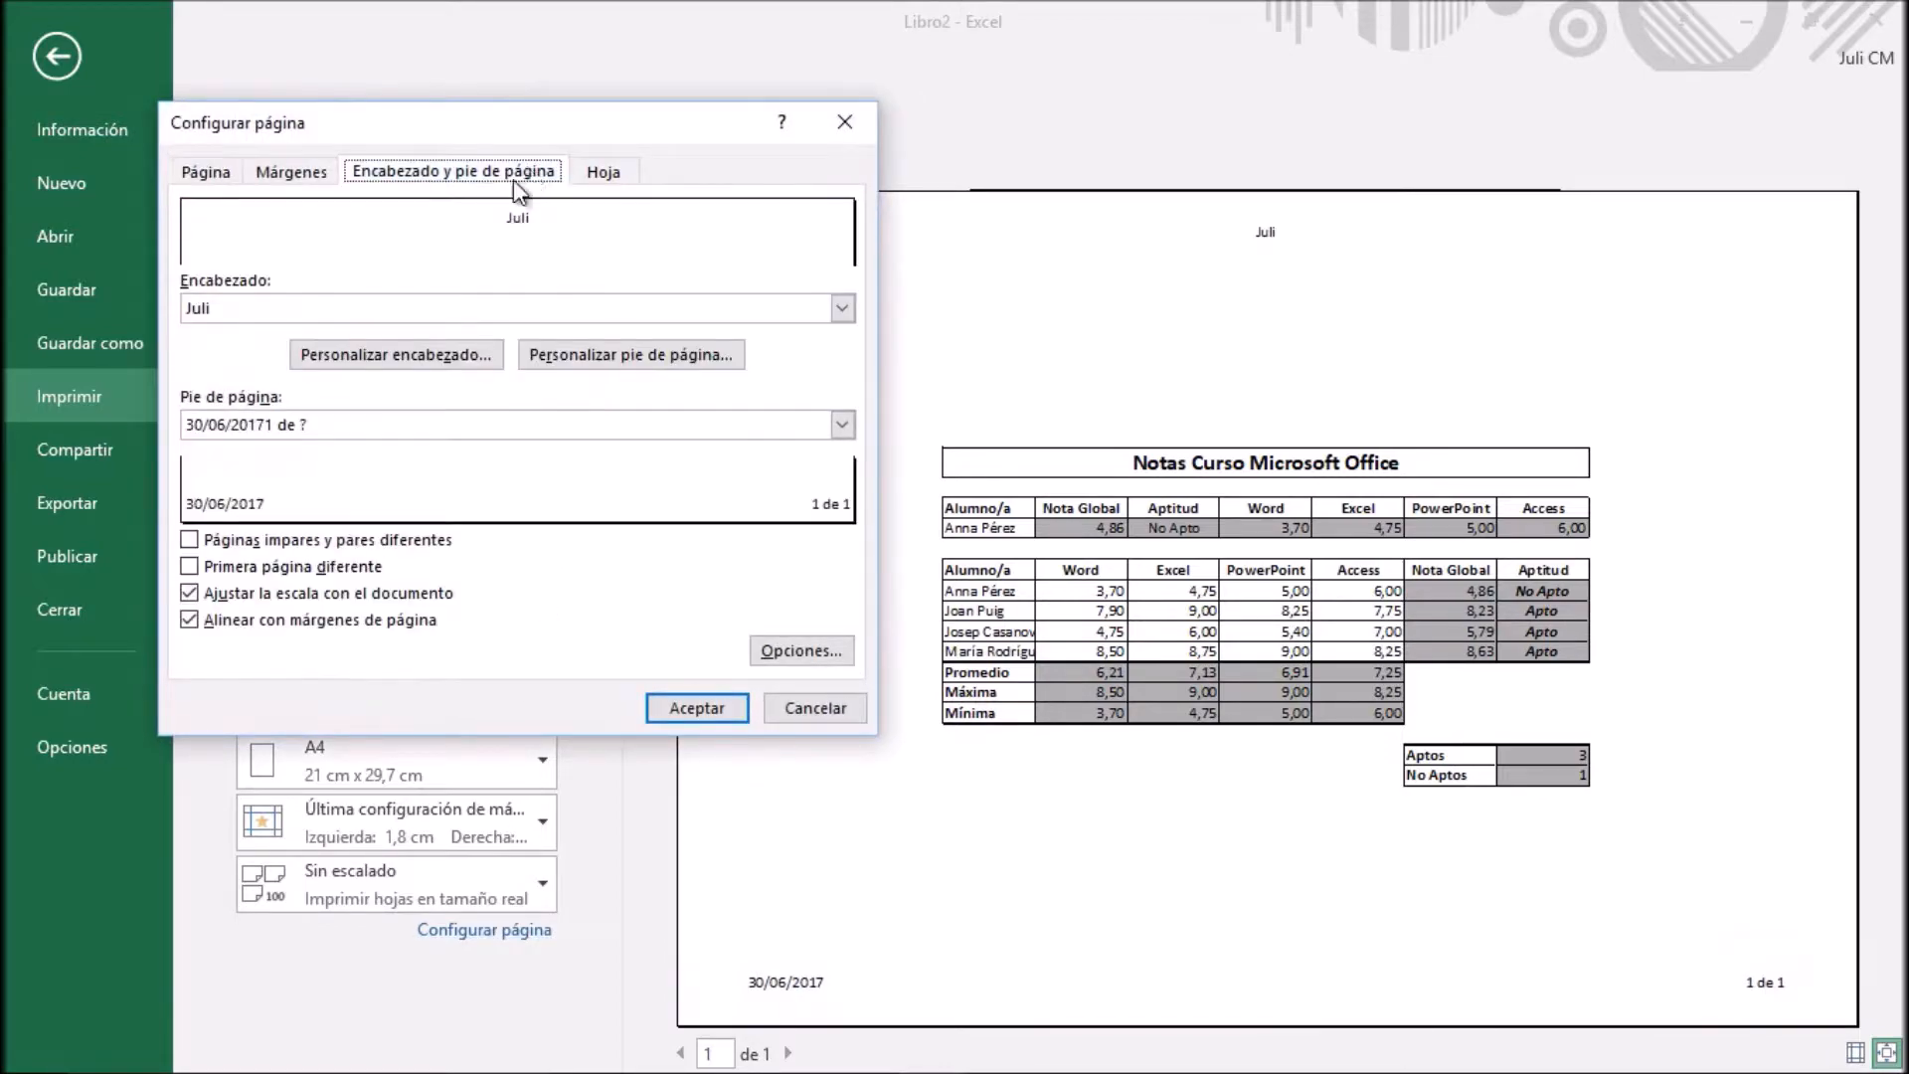
click(631, 355)
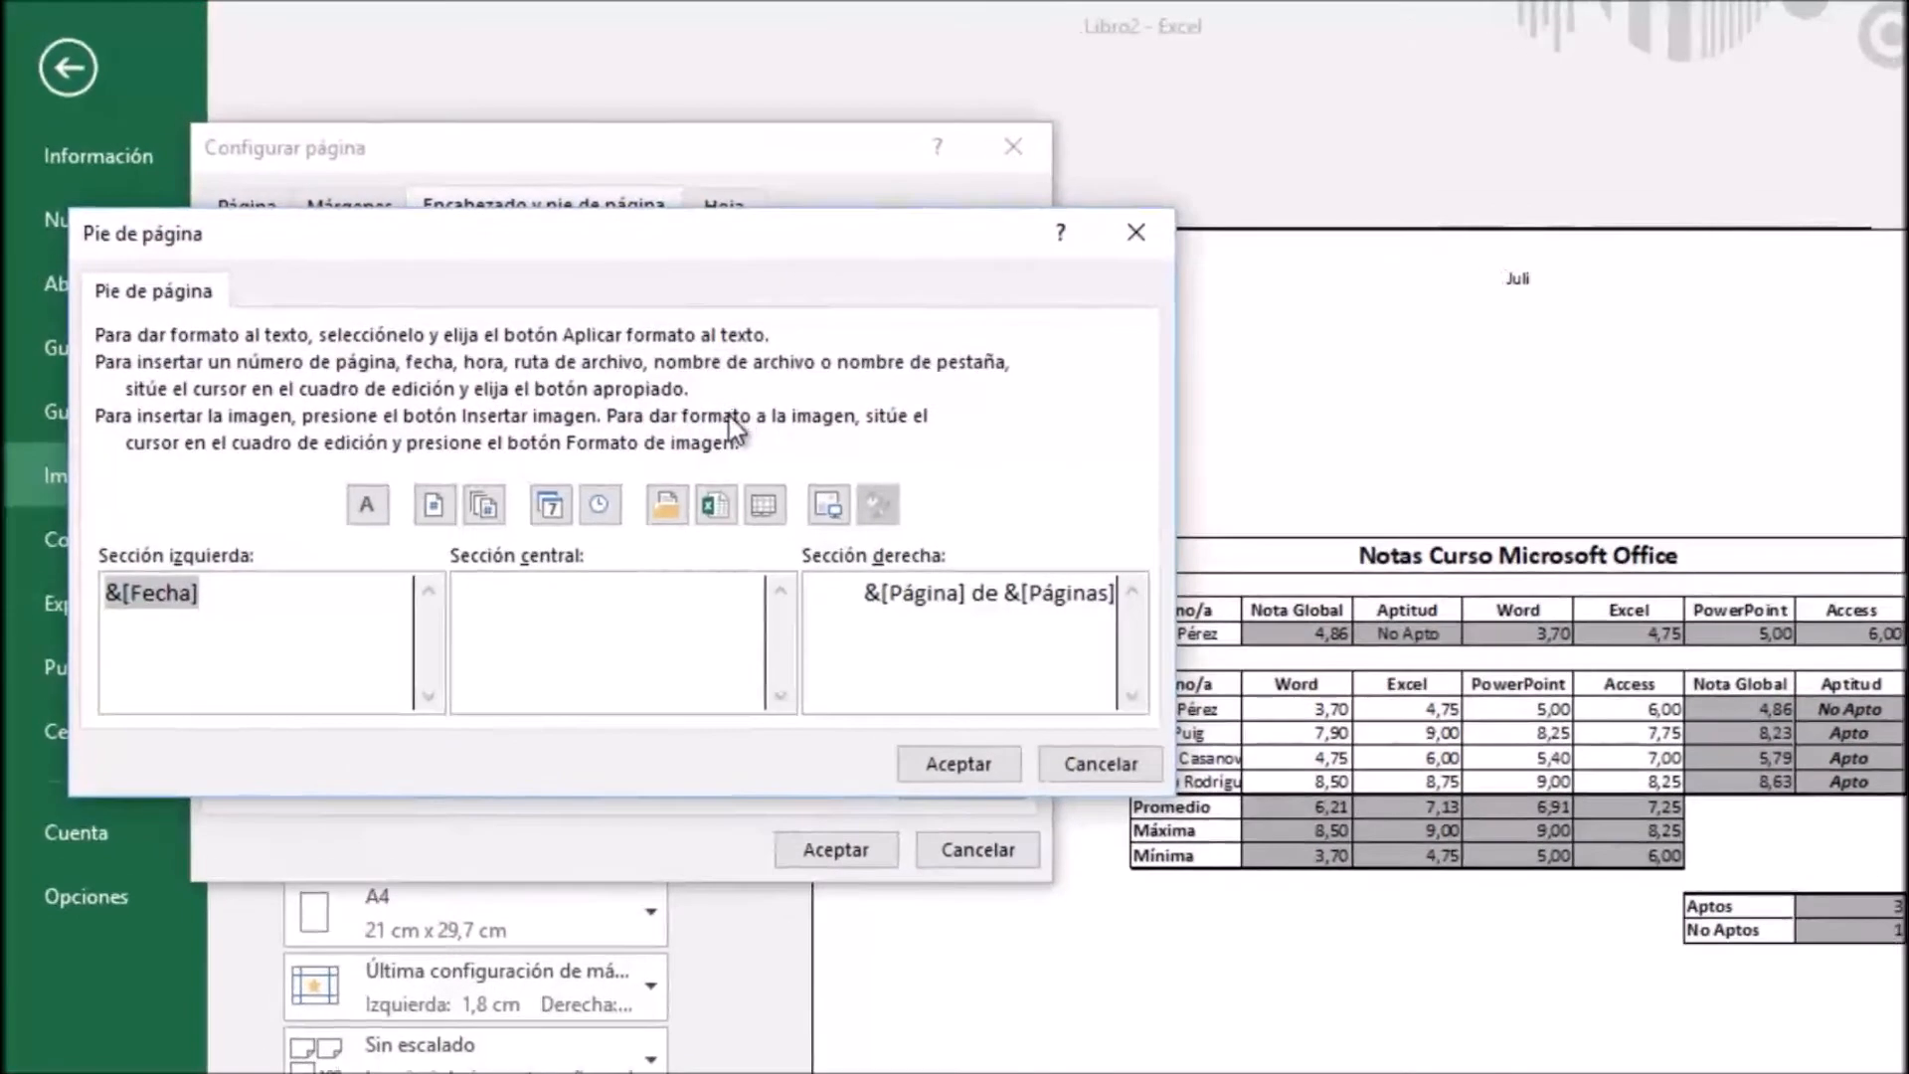
click(647, 622)
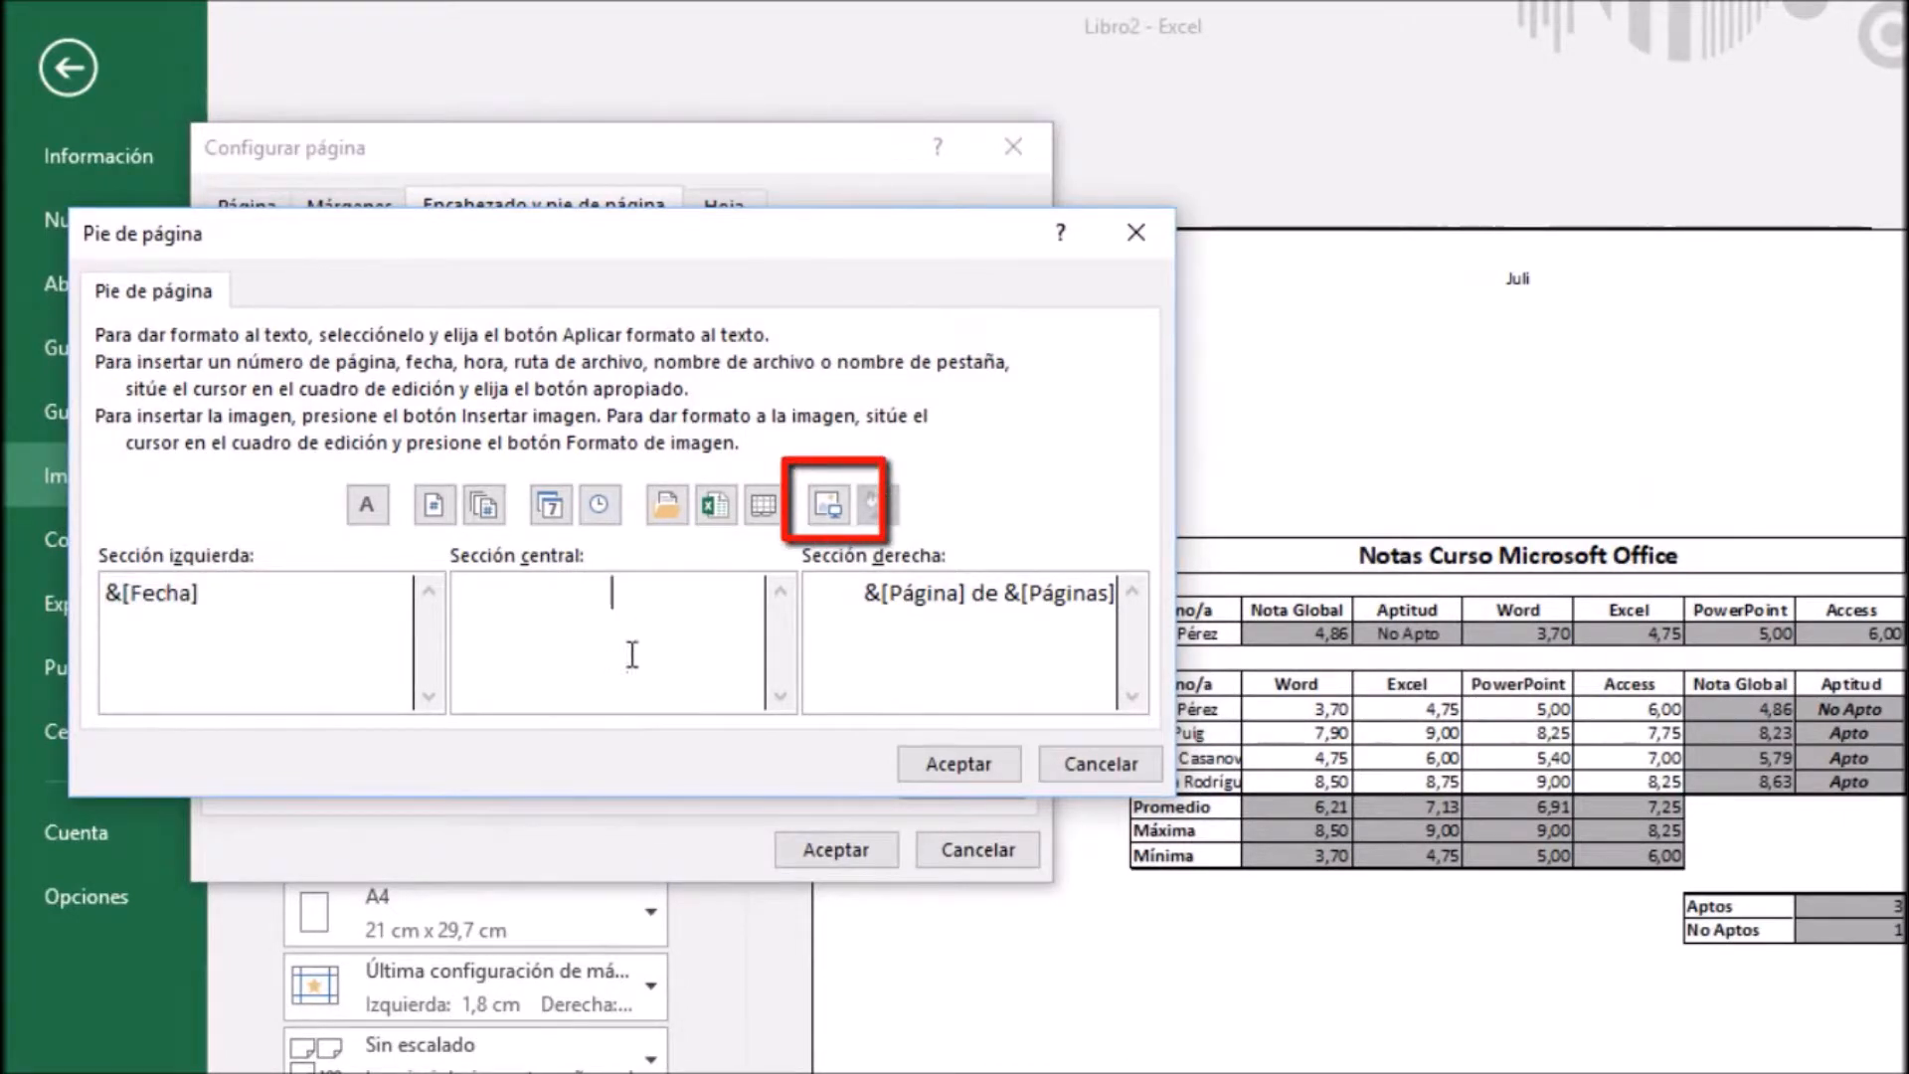
click(824, 505)
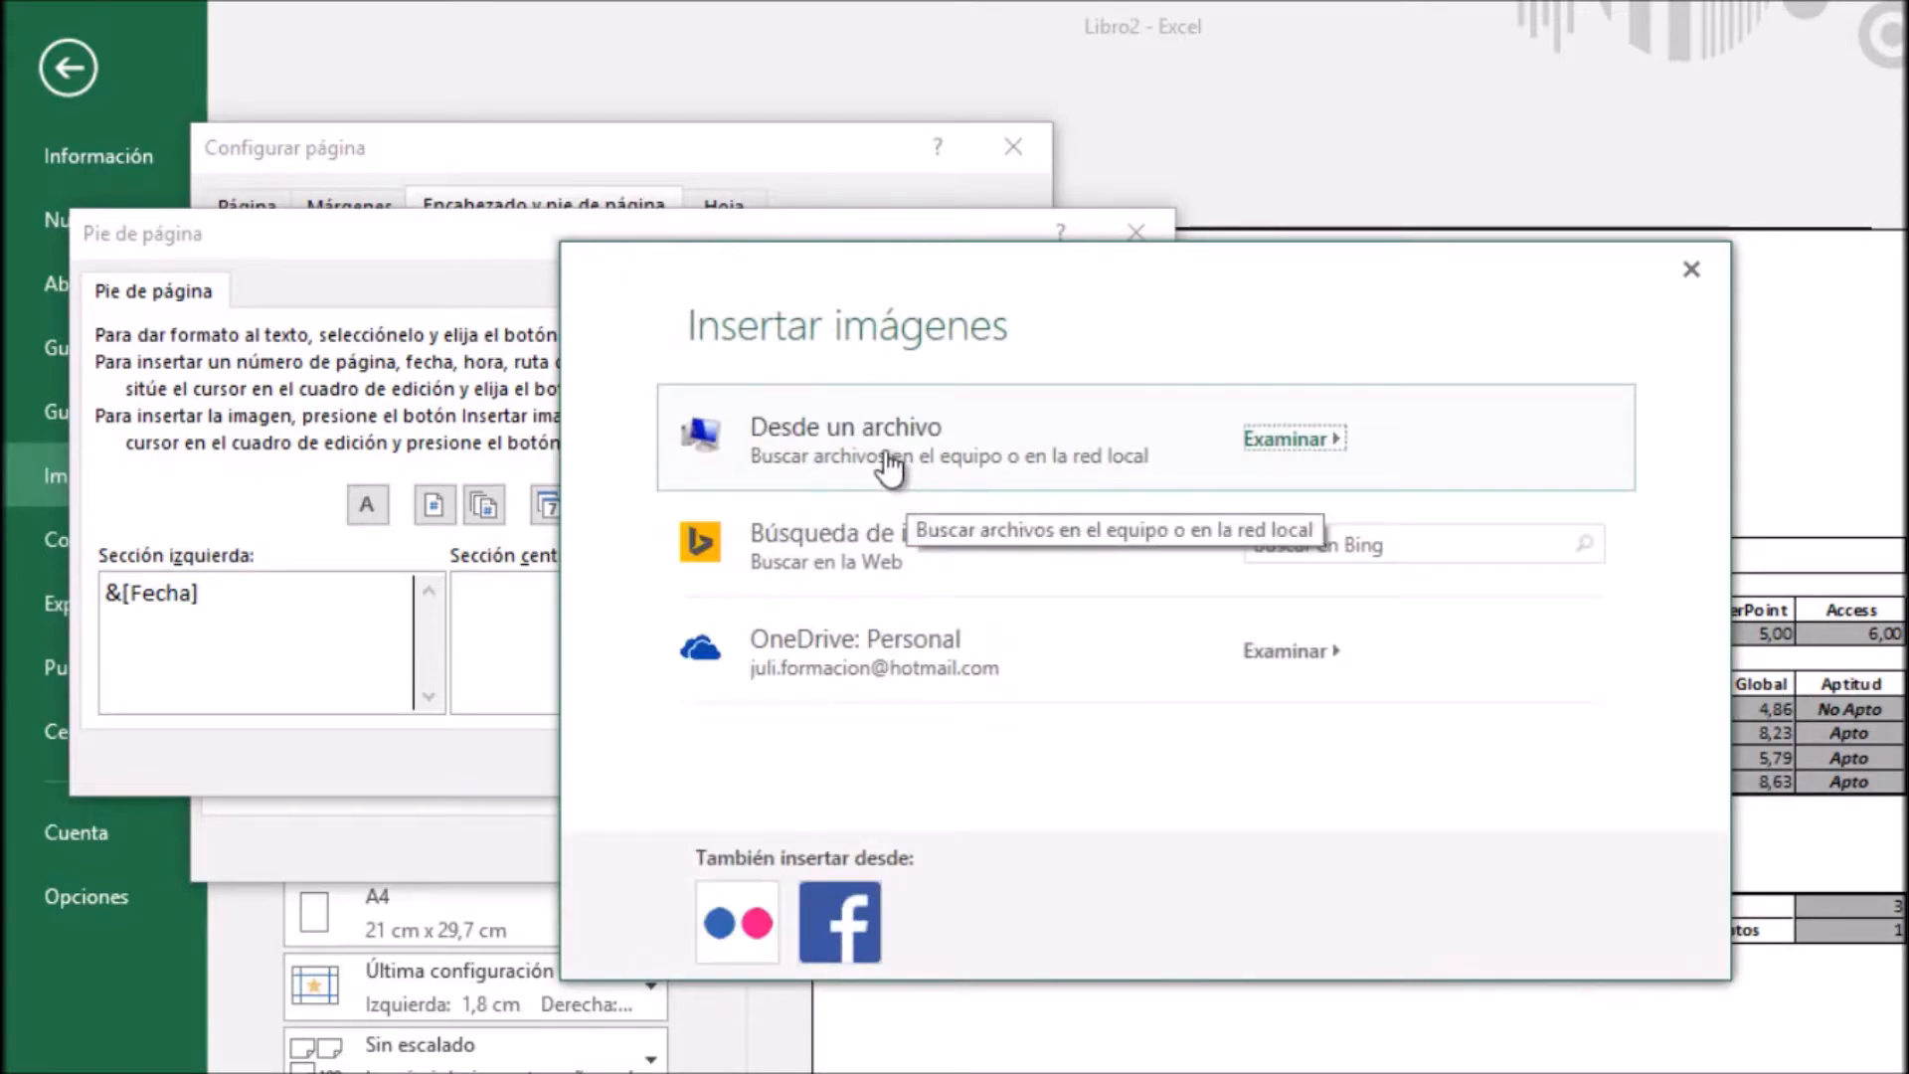
click(885, 455)
drag(865, 277, 1521, 151)
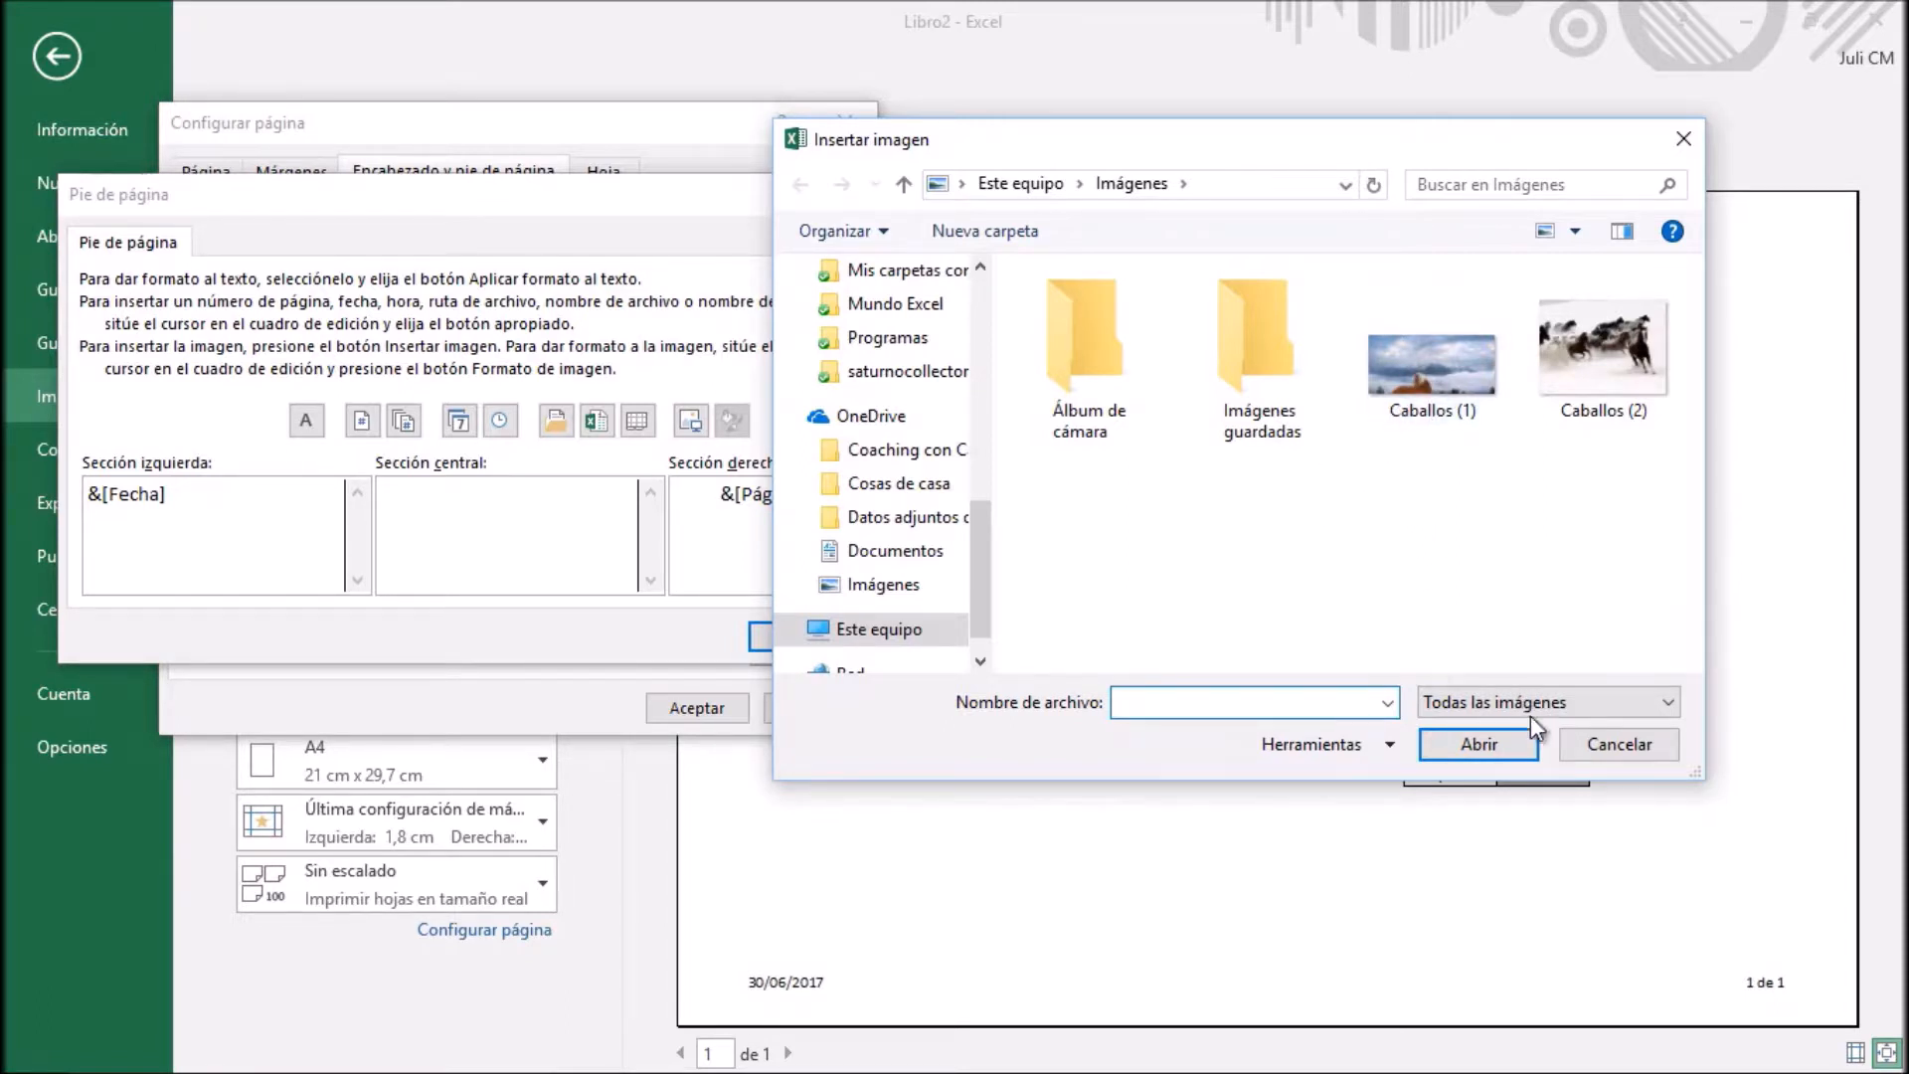
click(1618, 744)
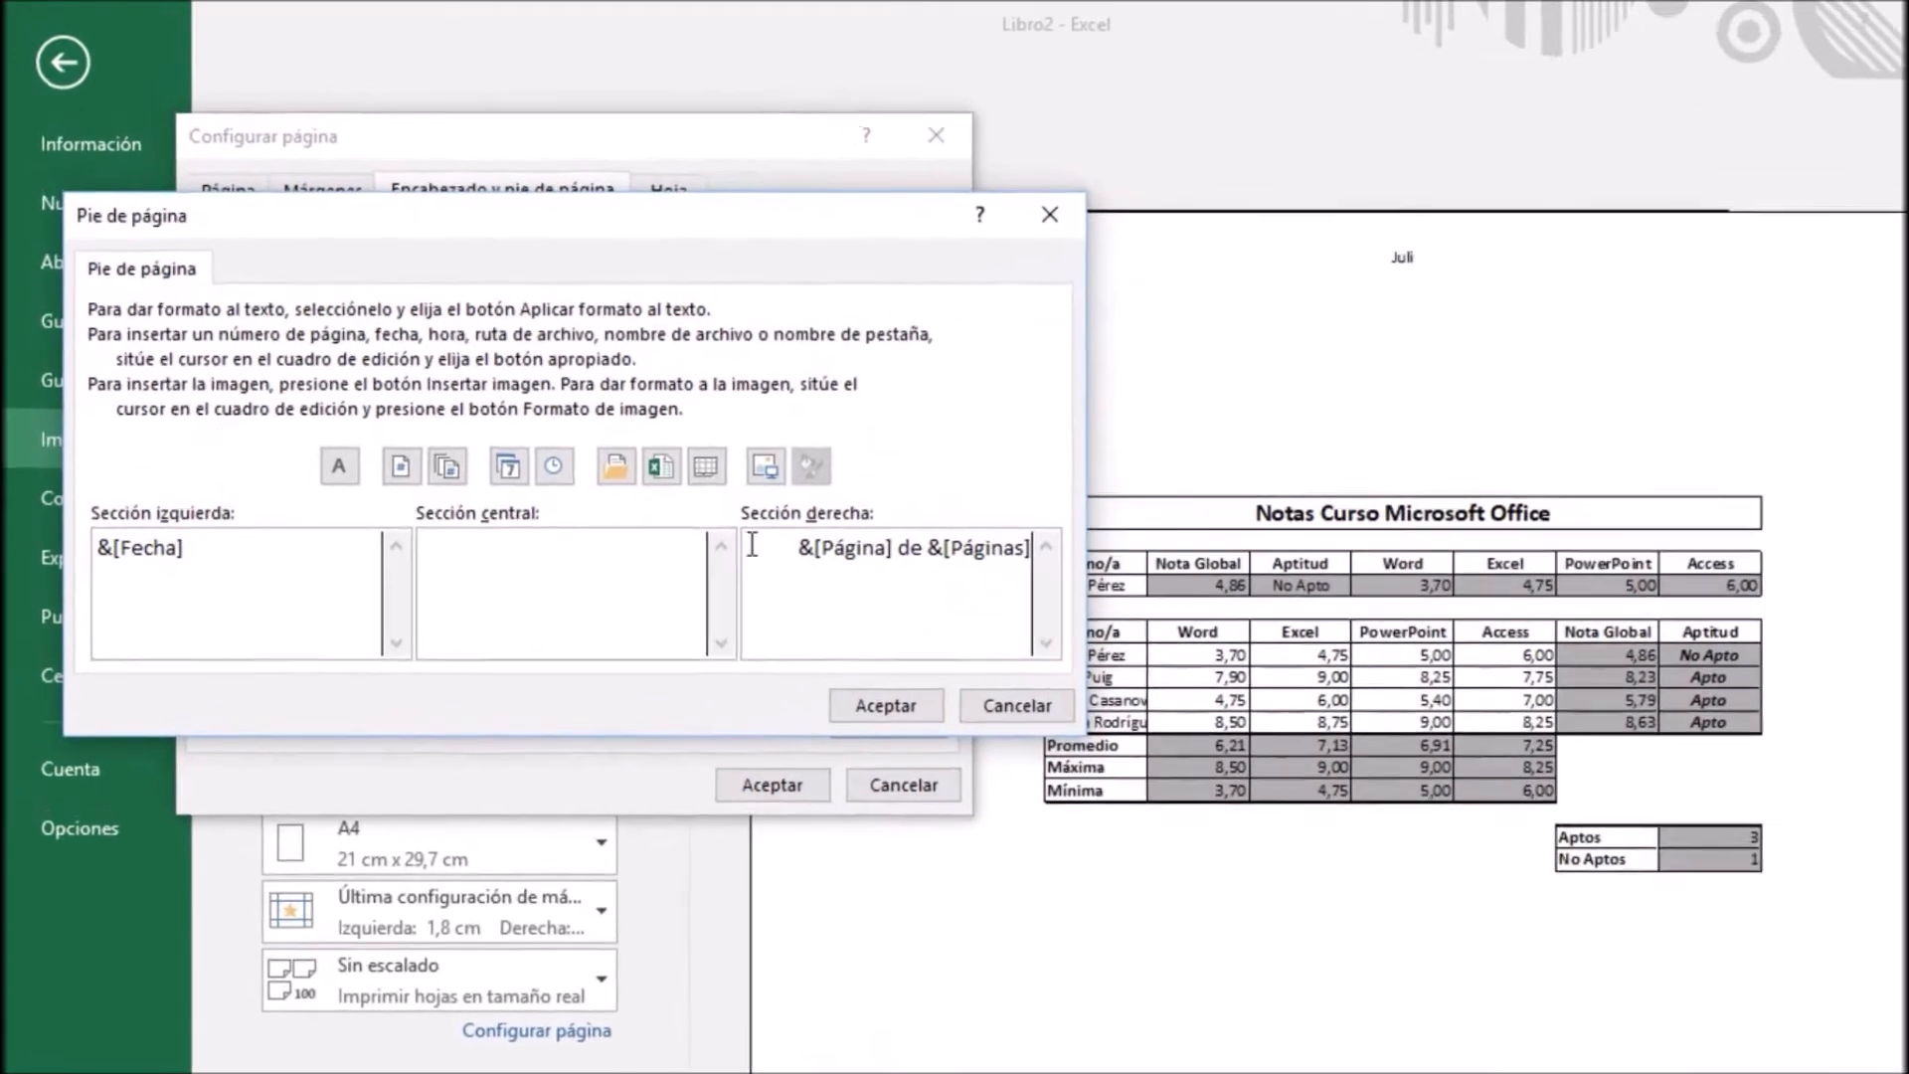
click(613, 565)
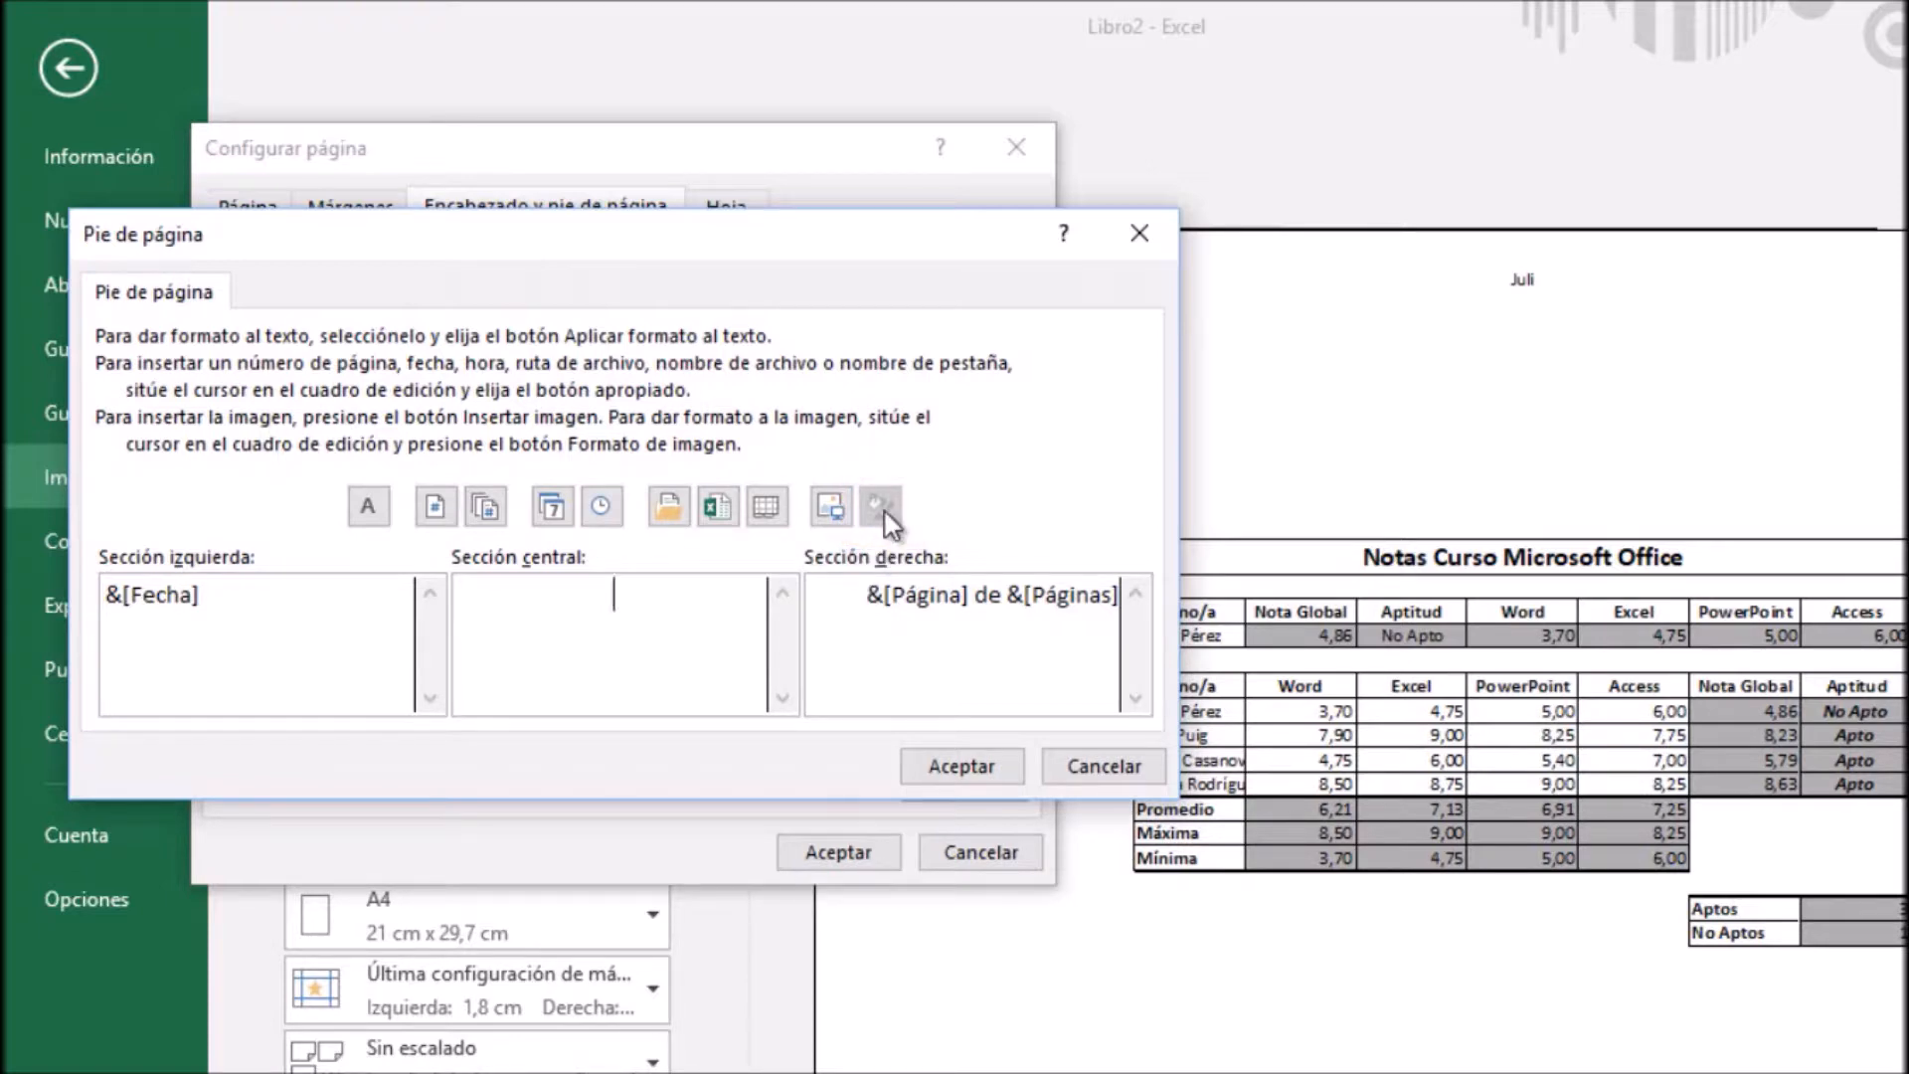
Format the date field in the footer's left section as Negrita Cursiva at size 14
click(635, 611)
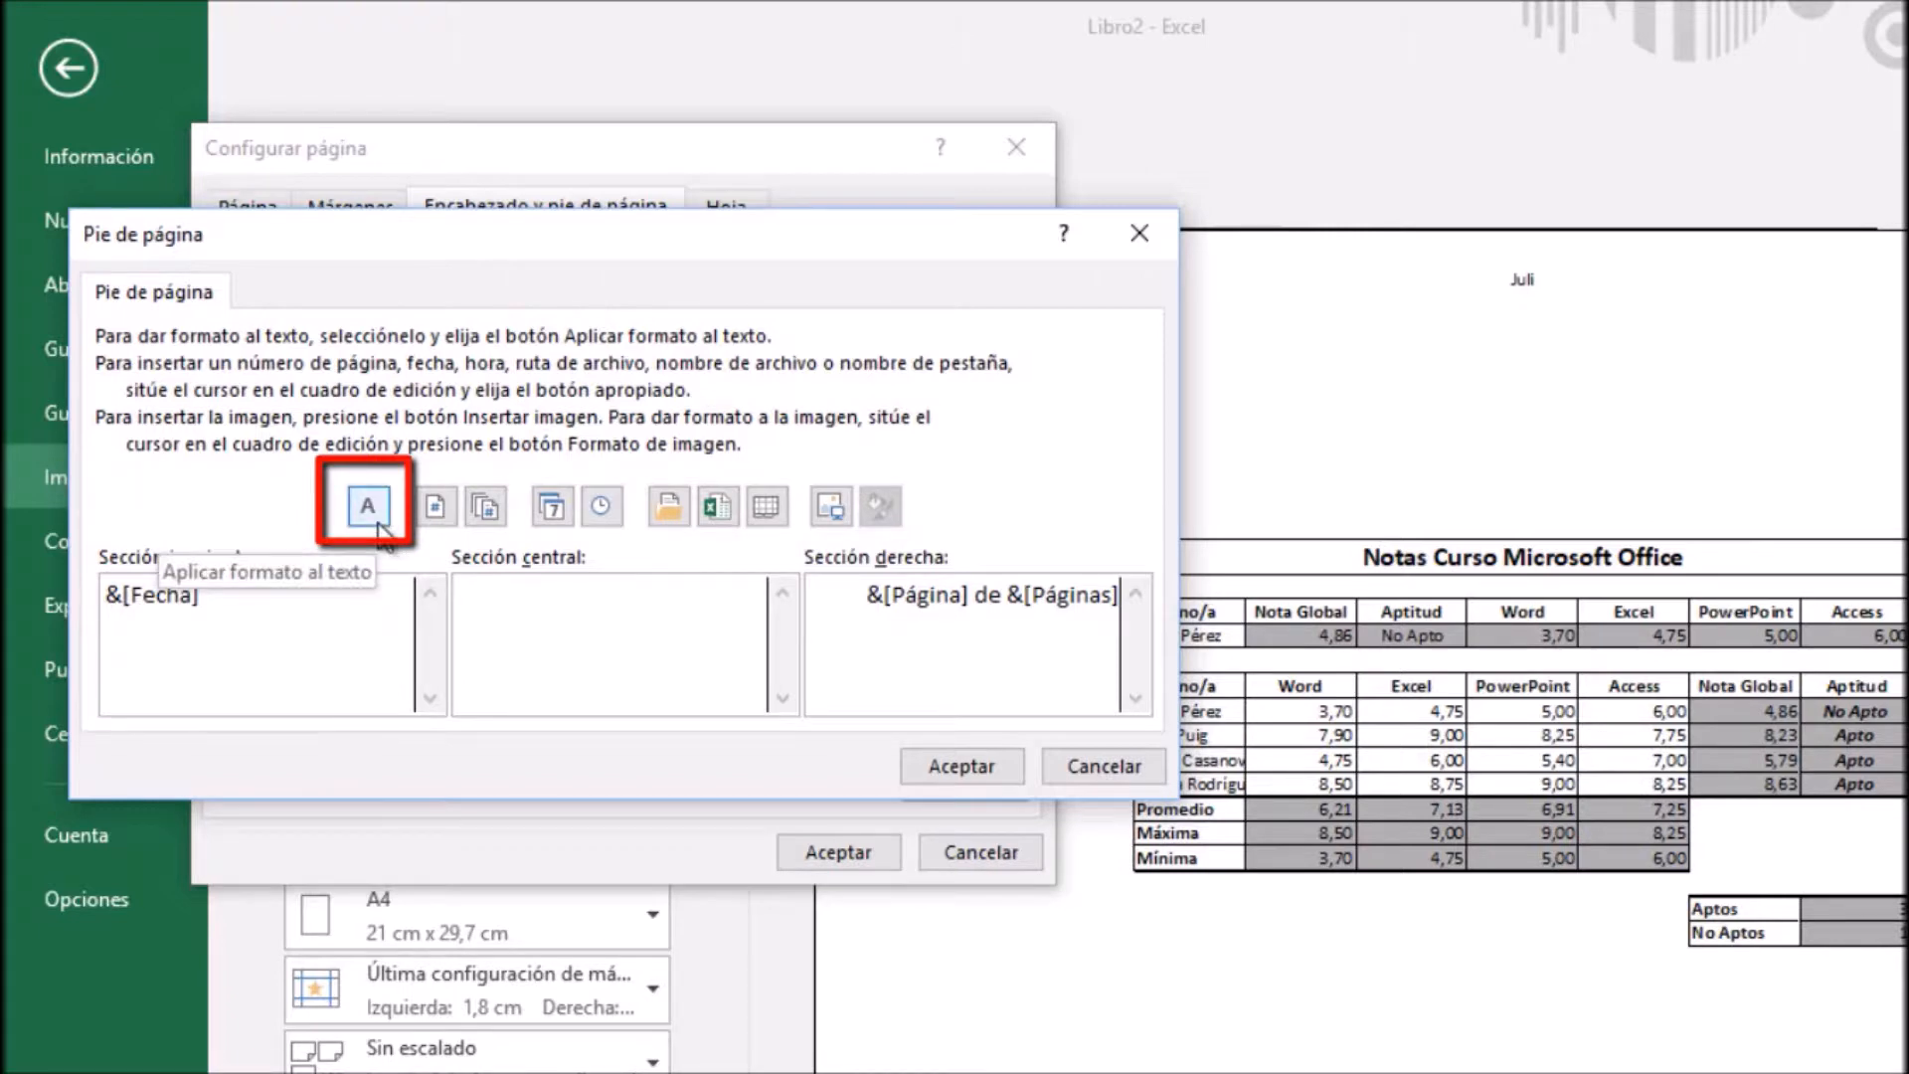
drag(245, 602, 105, 591)
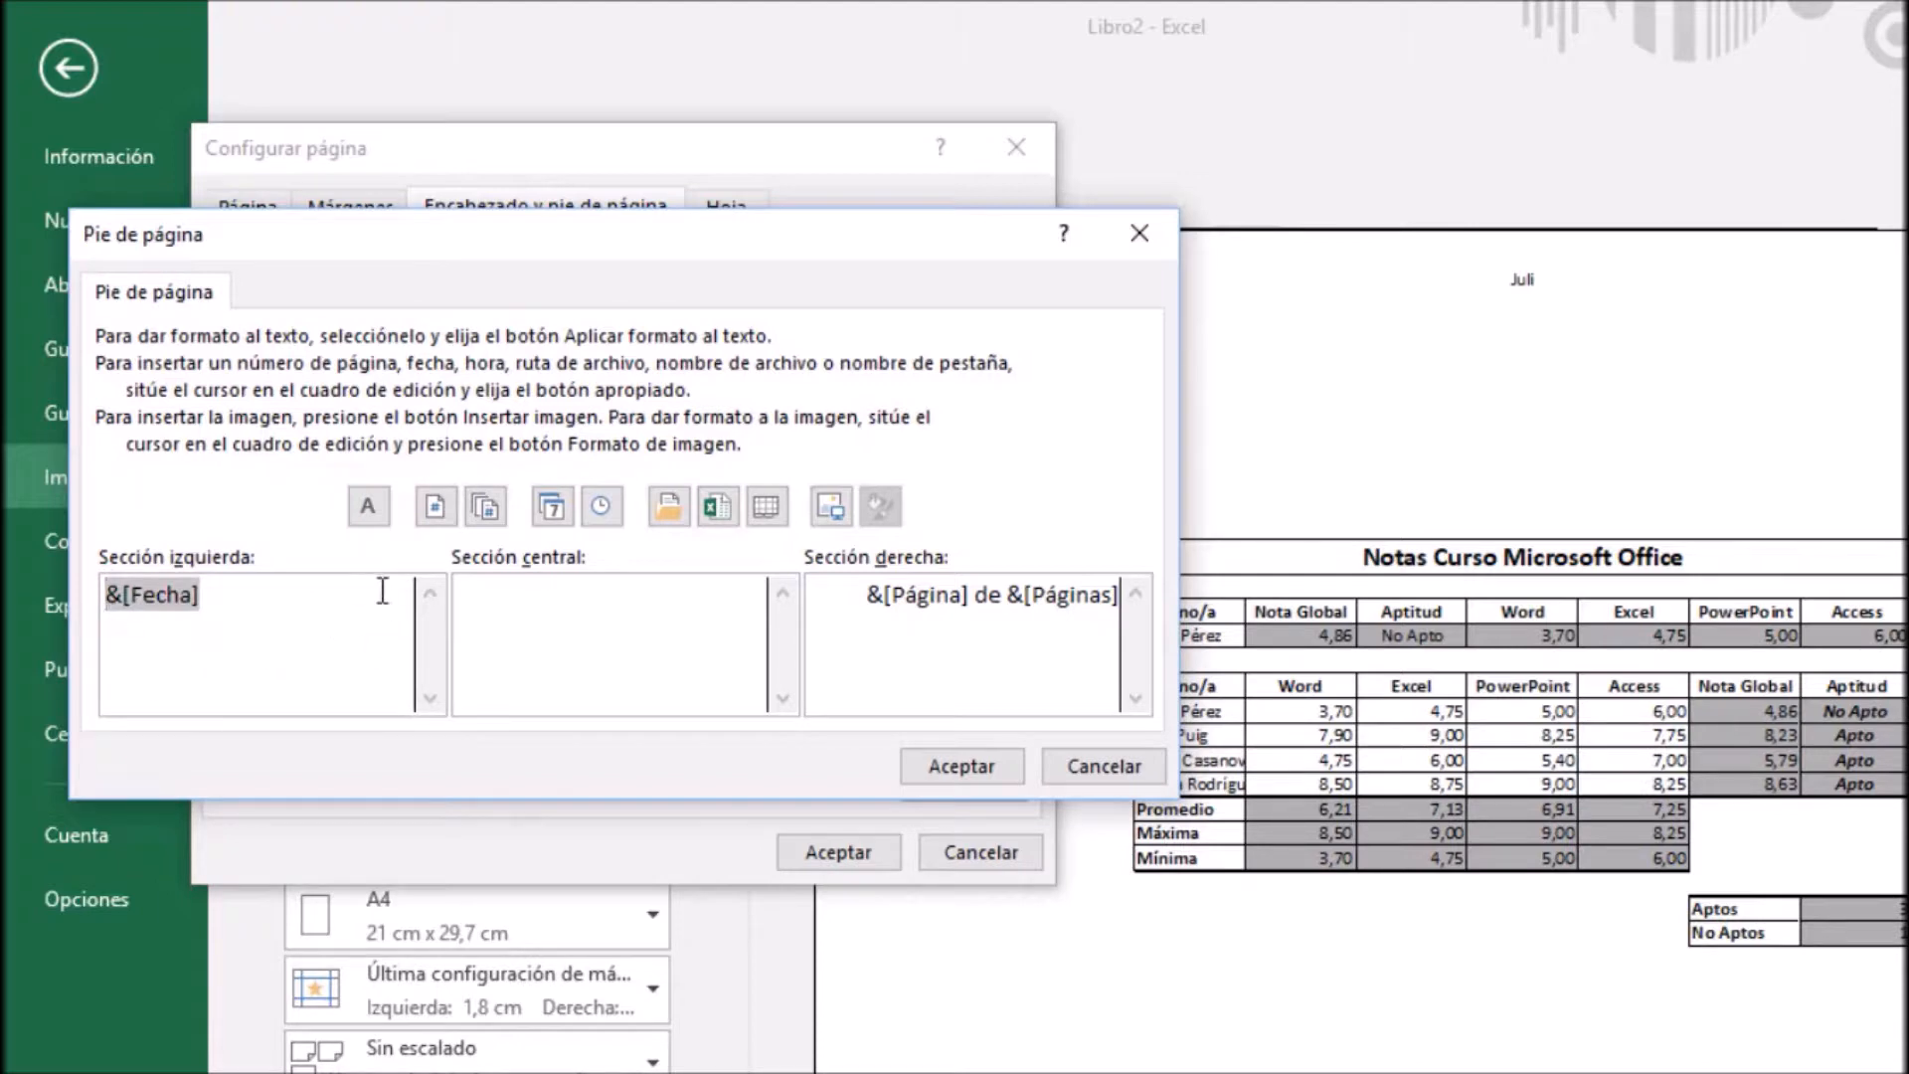
click(368, 506)
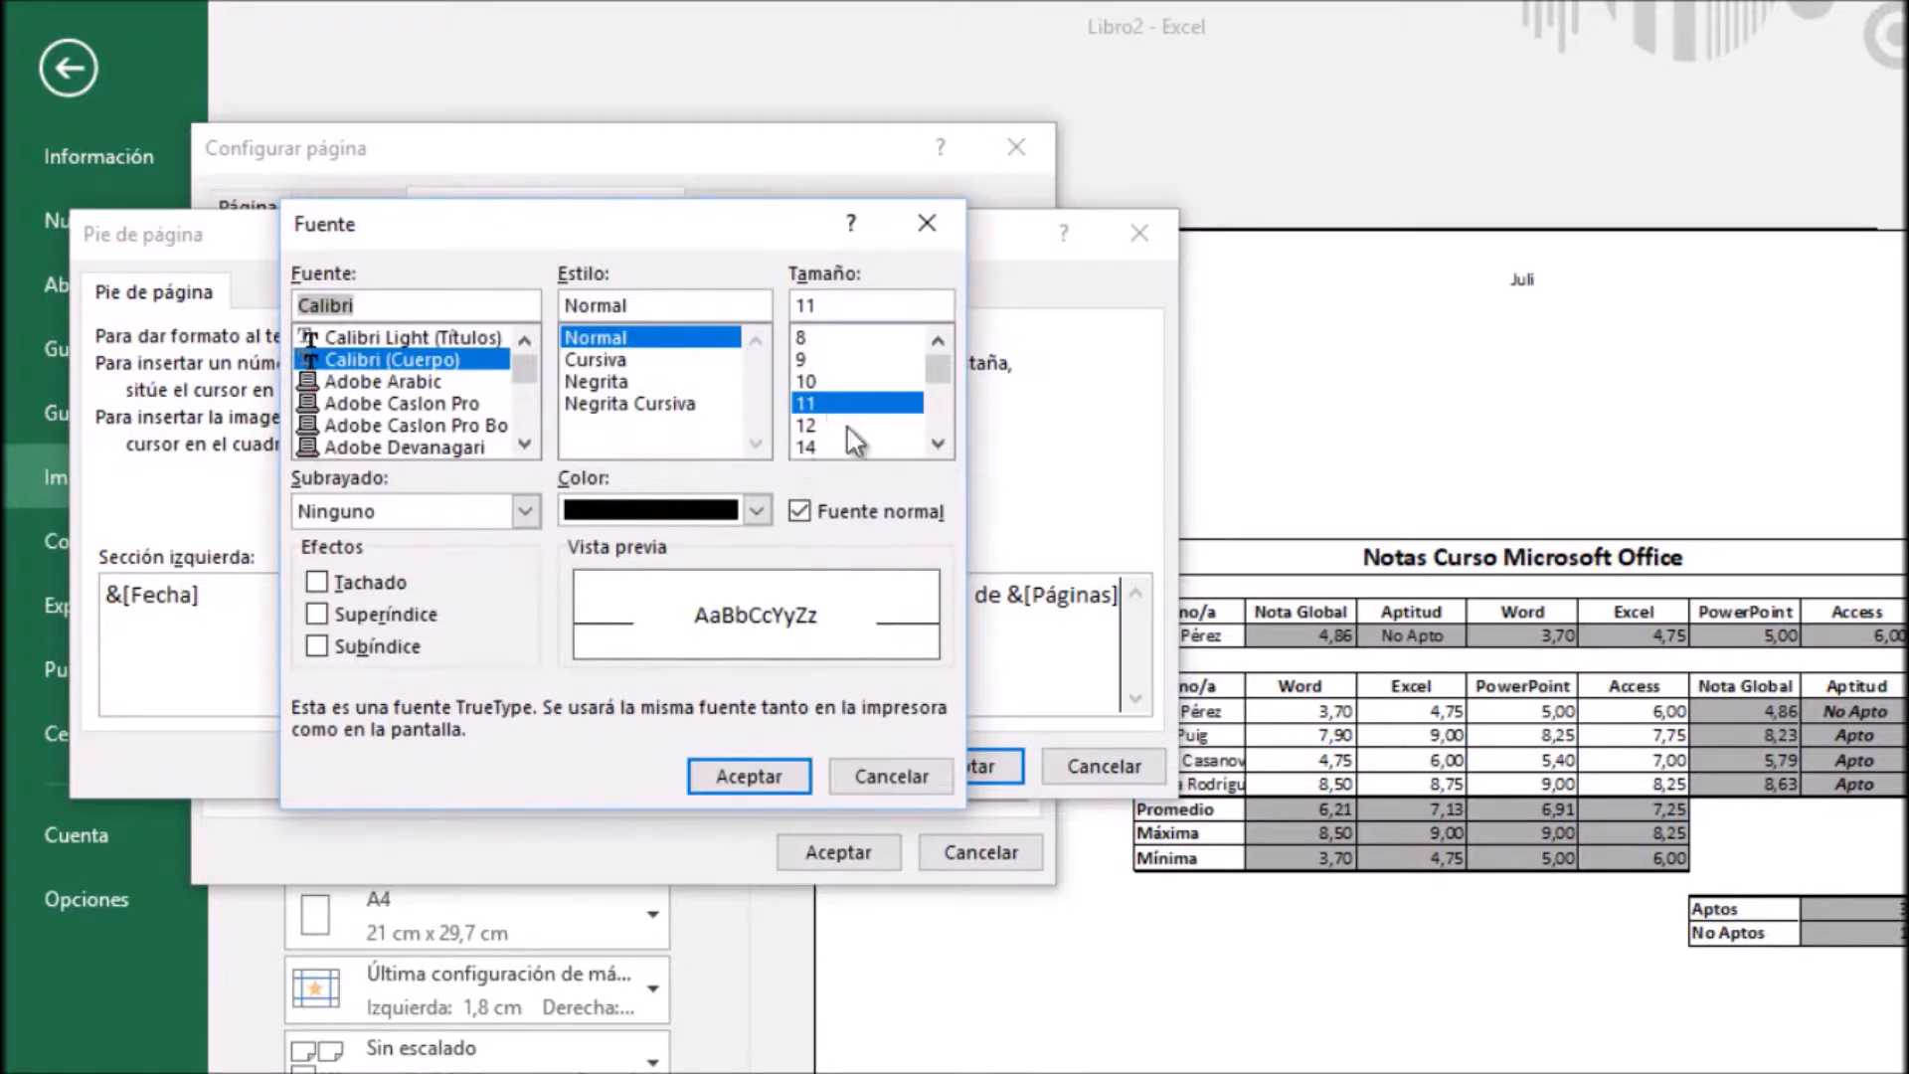
click(602, 404)
click(758, 511)
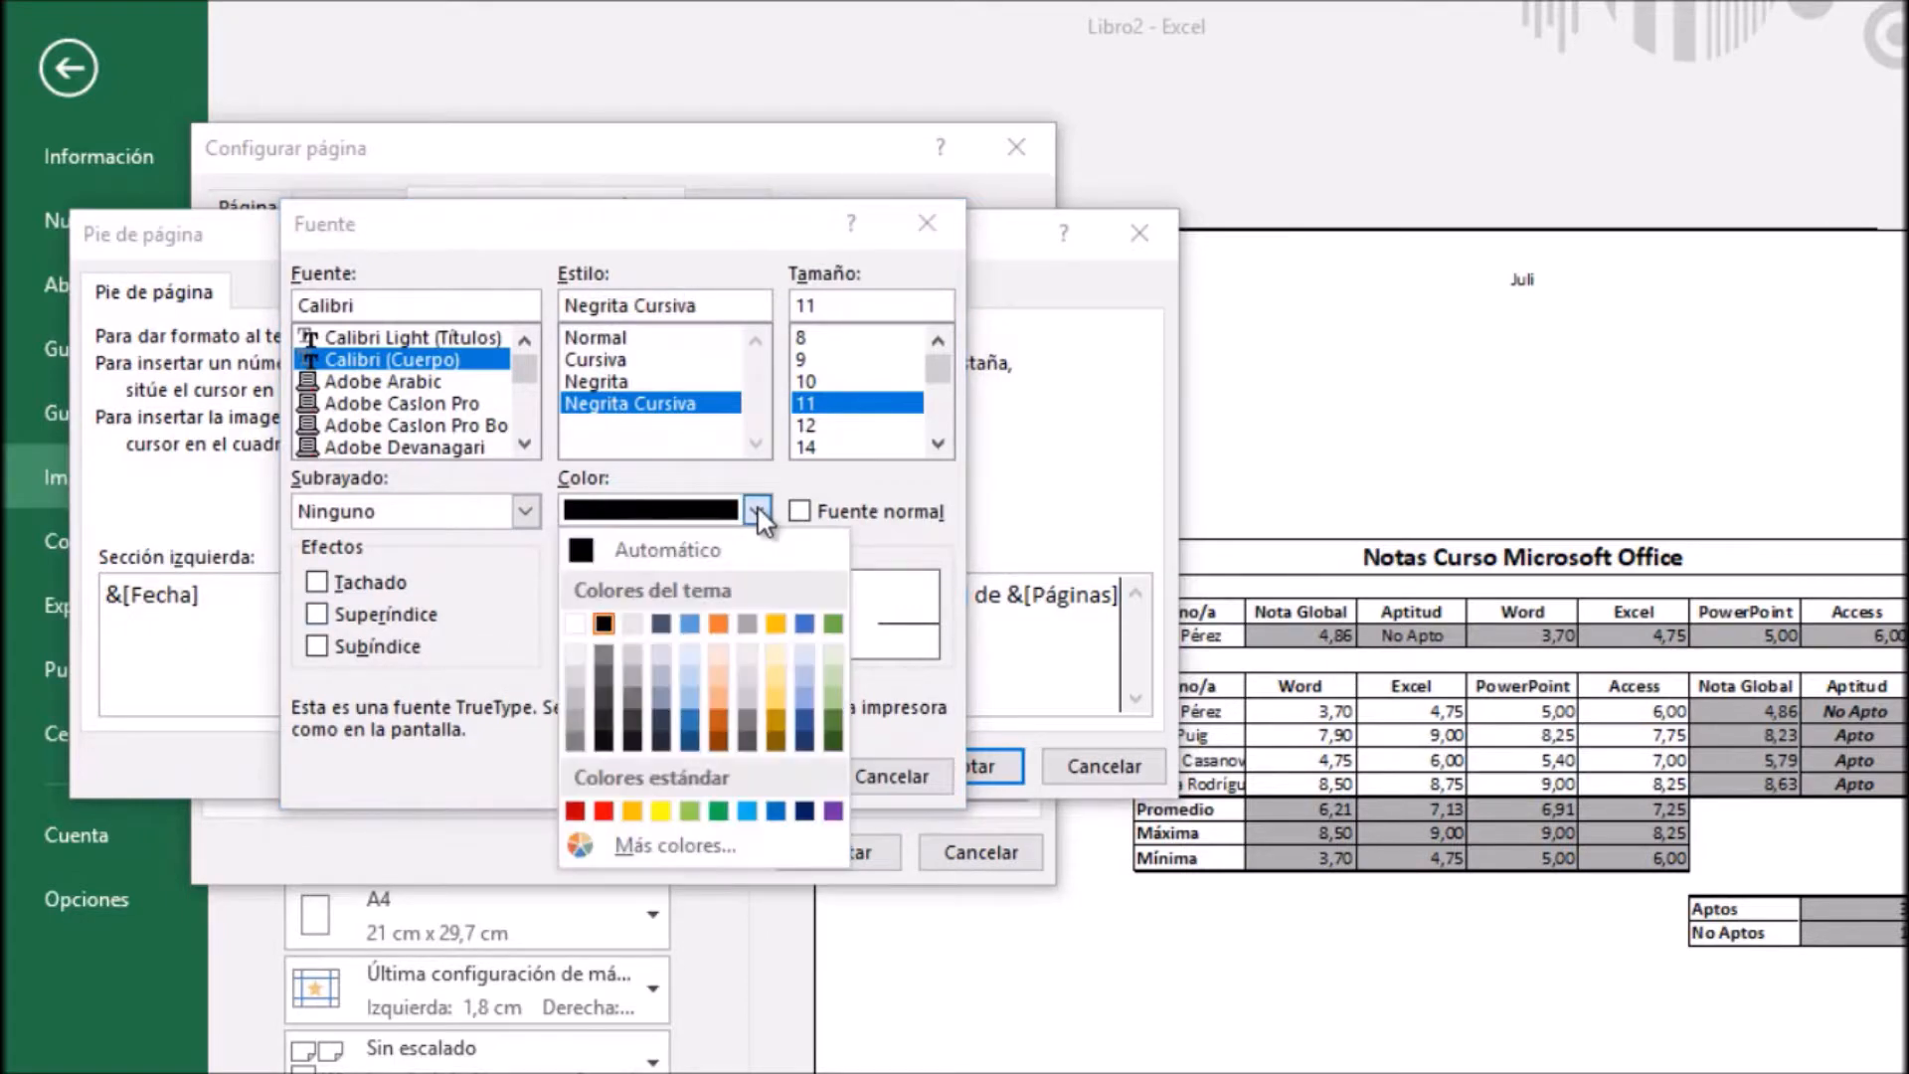
click(758, 511)
click(809, 445)
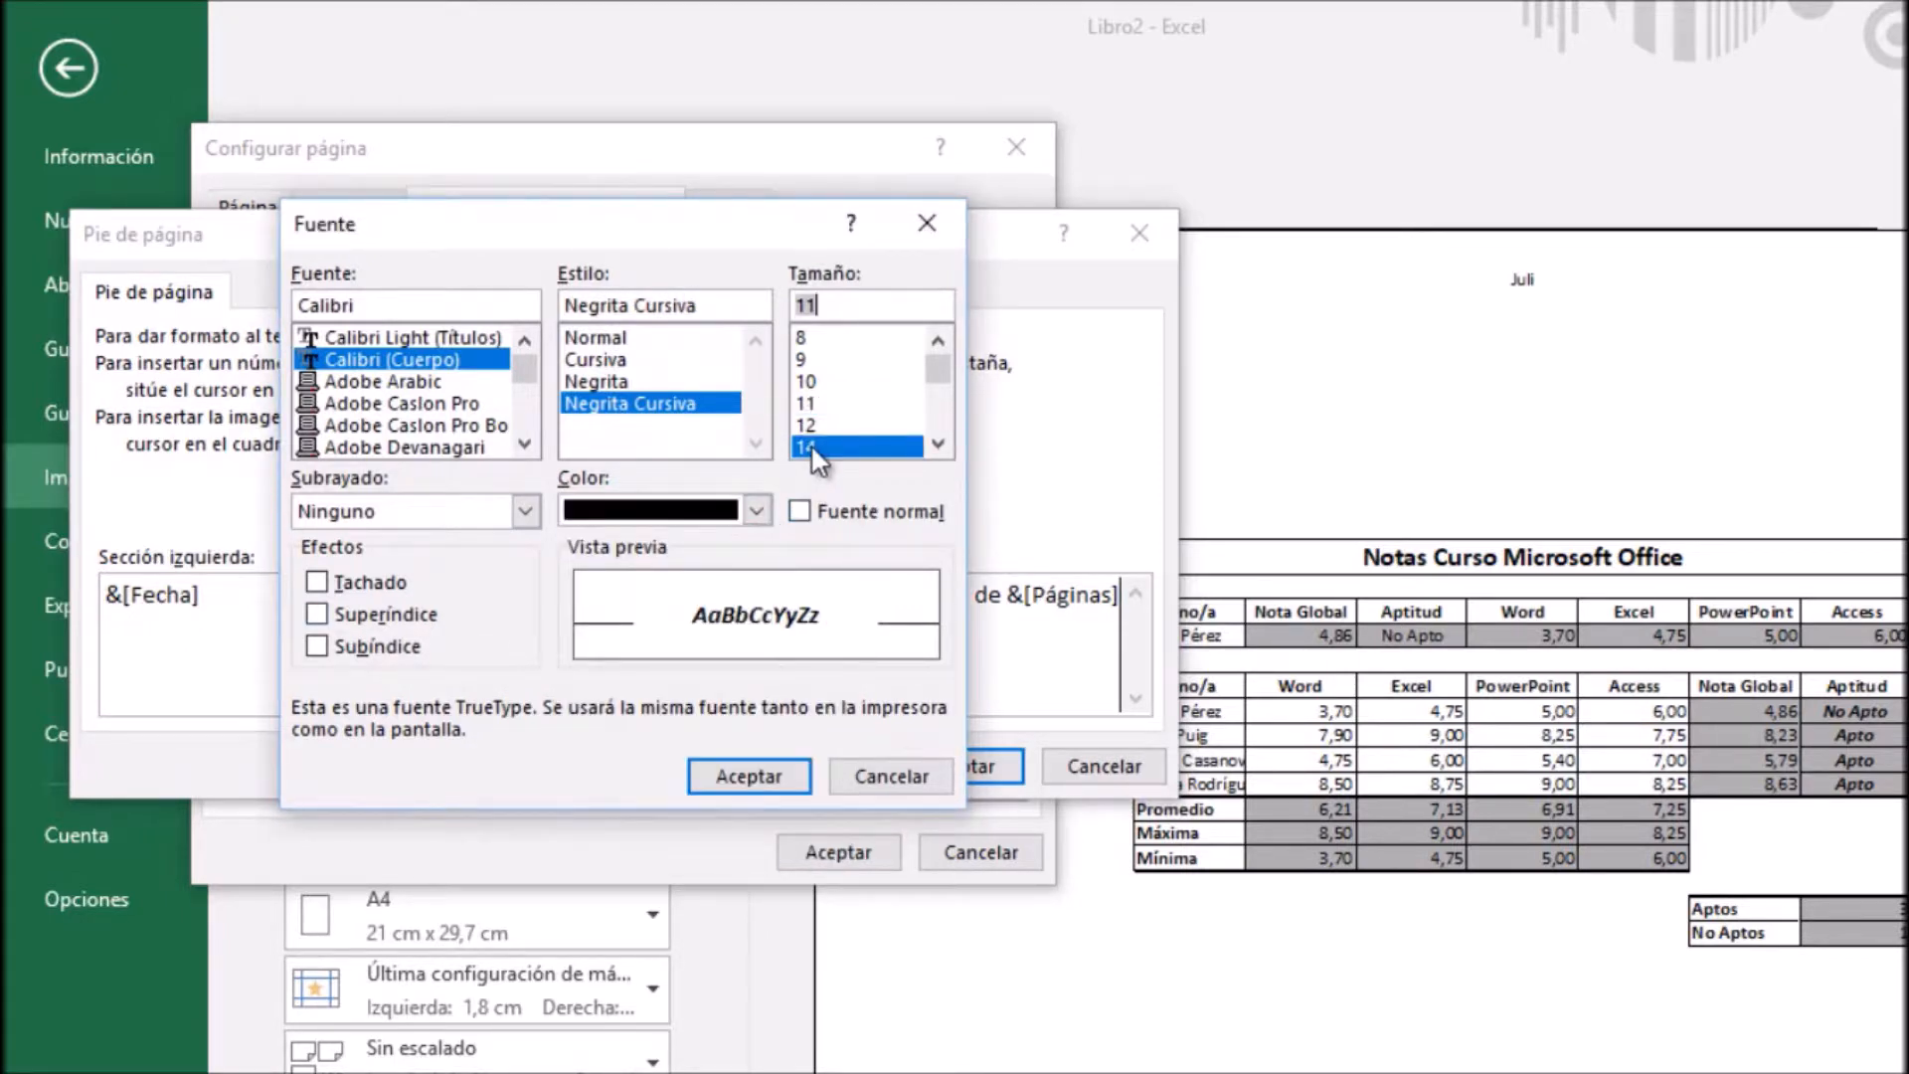
click(748, 776)
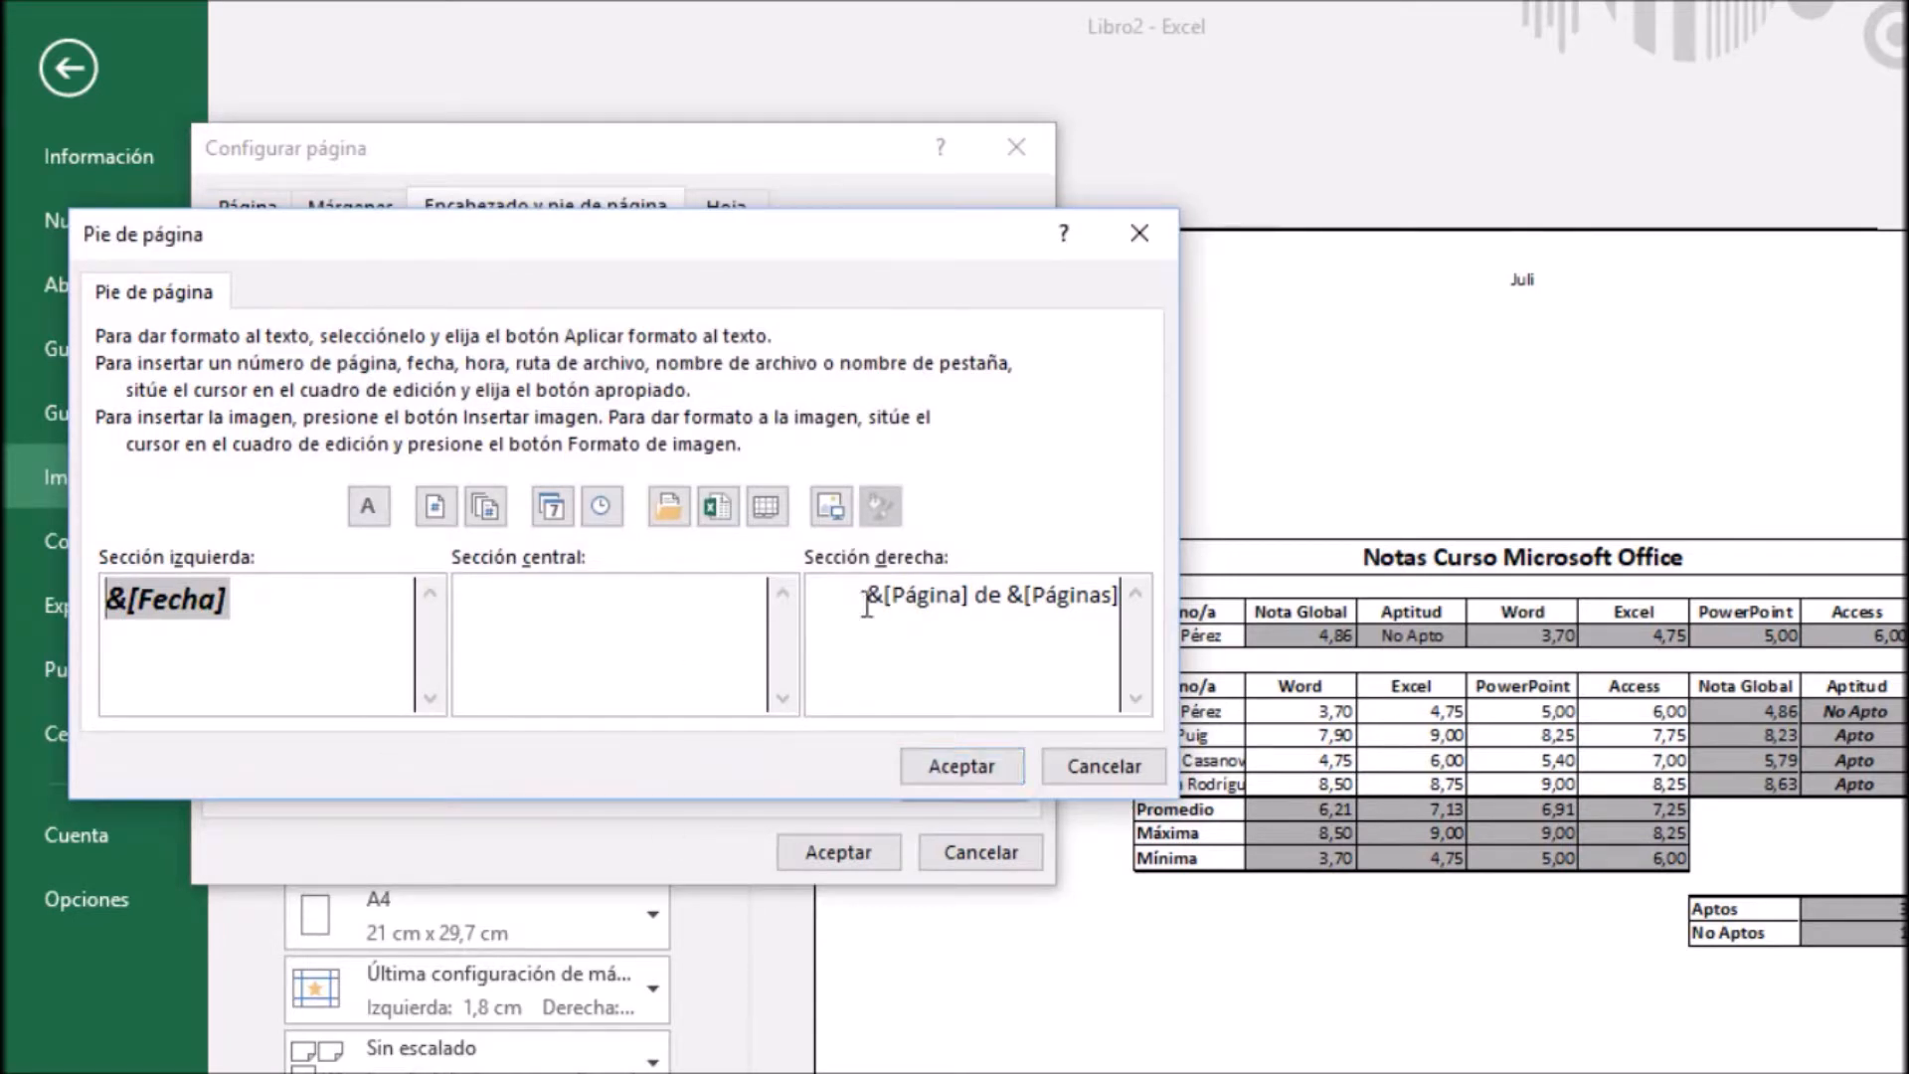
Accept the custom footer and apply the page setup to the print preview
click(900, 595)
drag(900, 596, 977, 605)
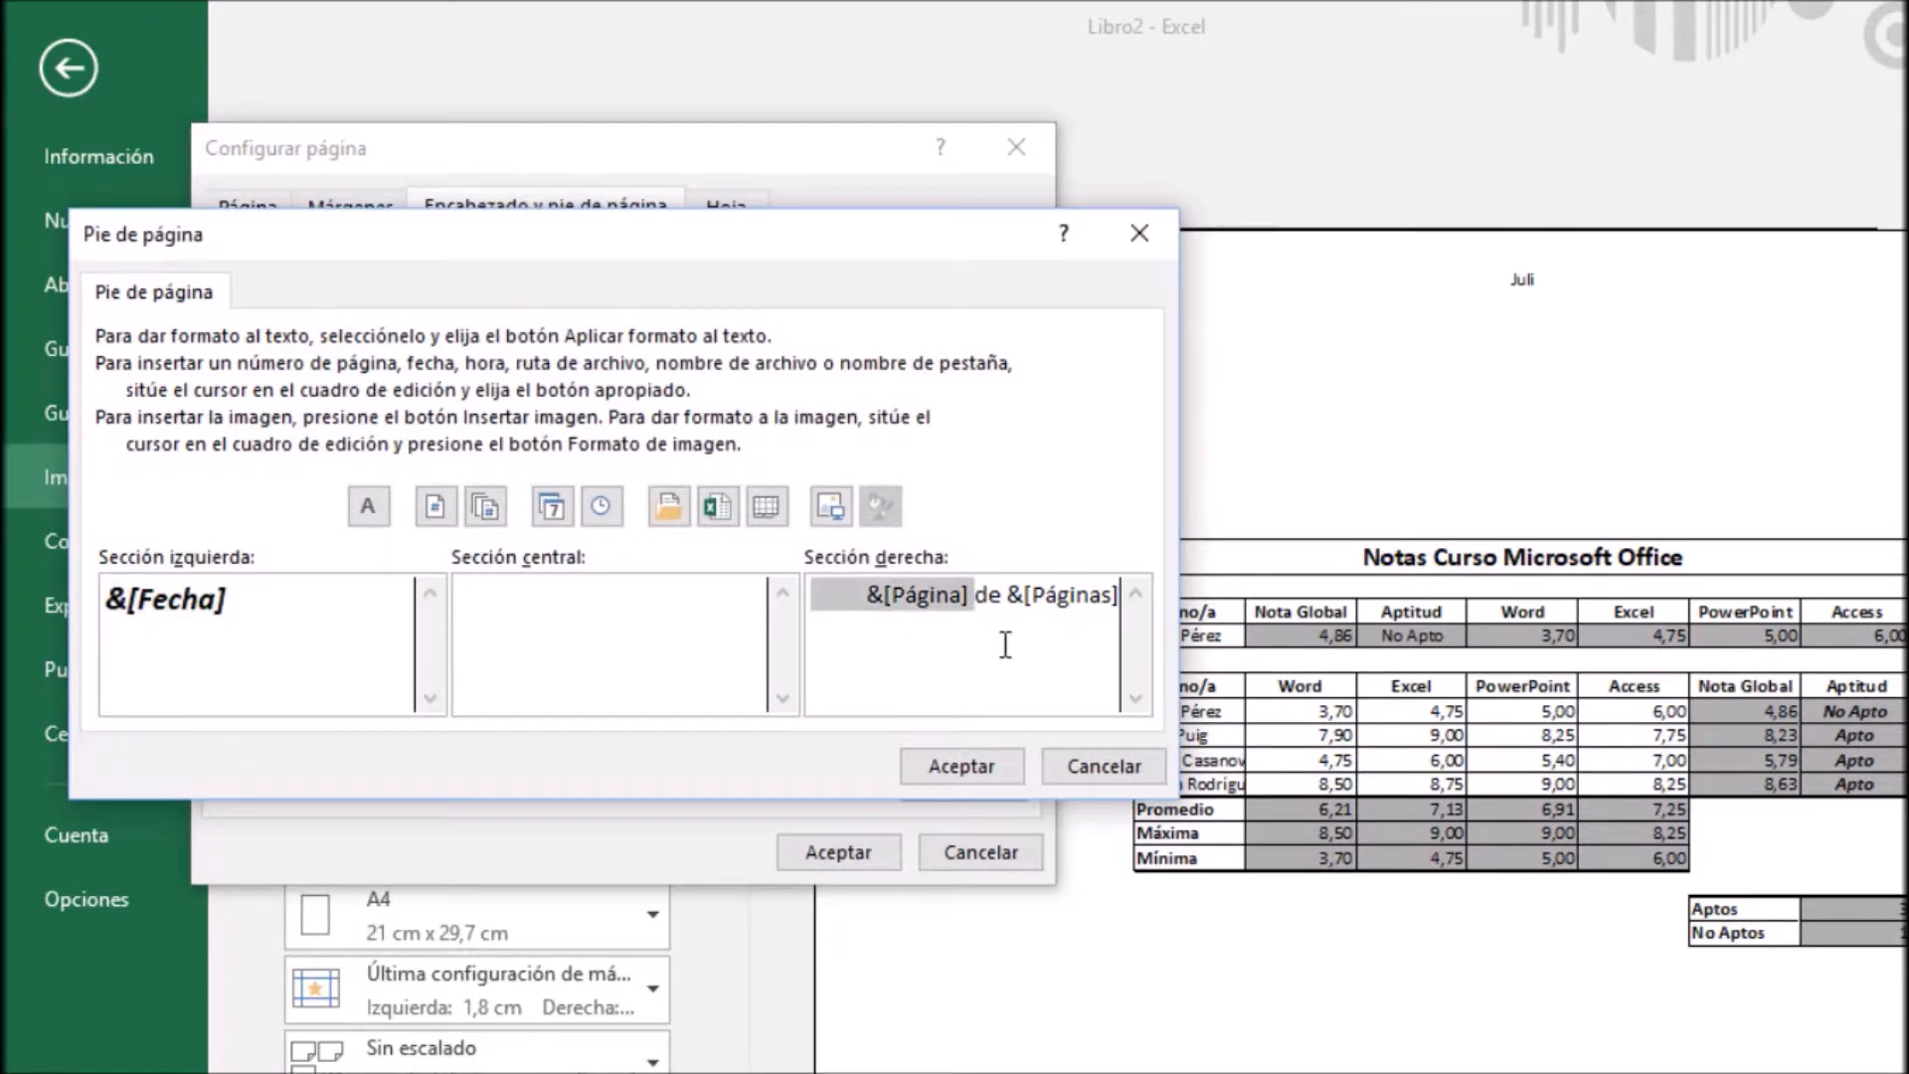
click(1005, 644)
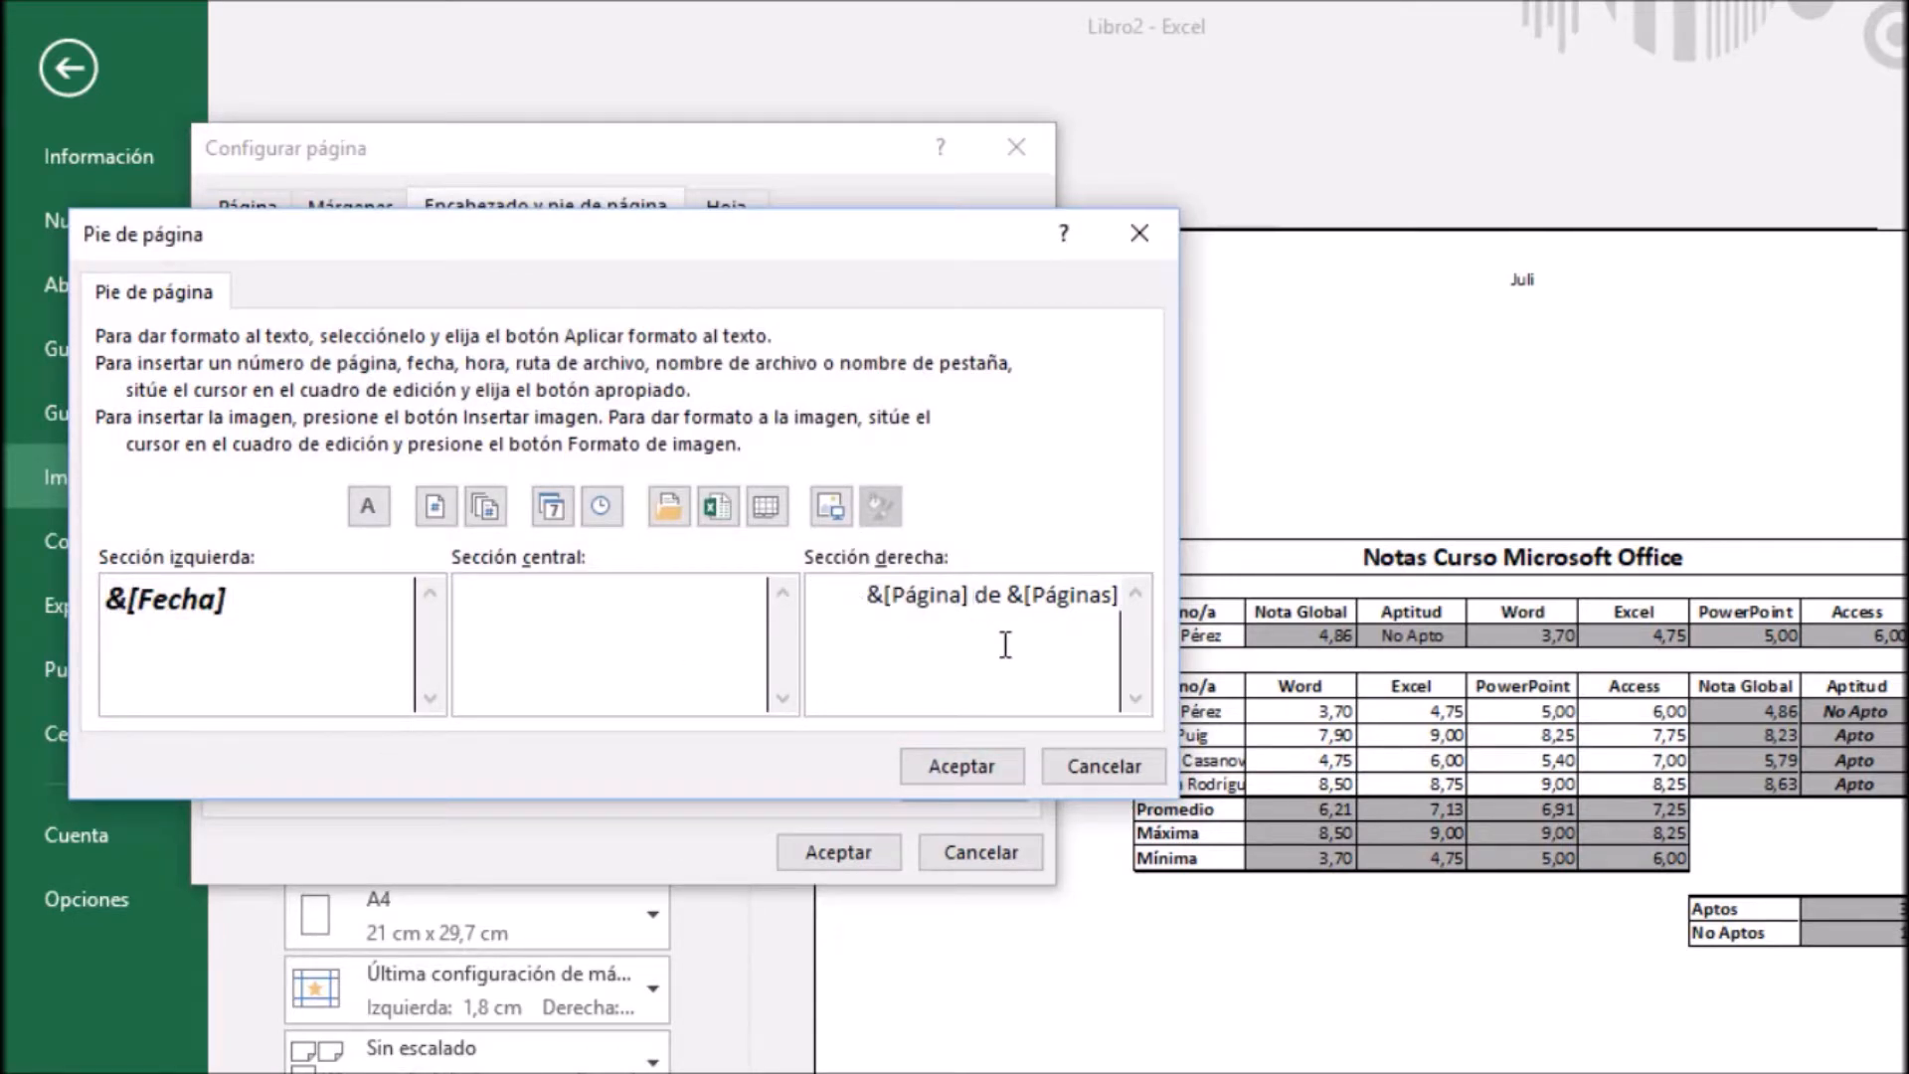
click(987, 767)
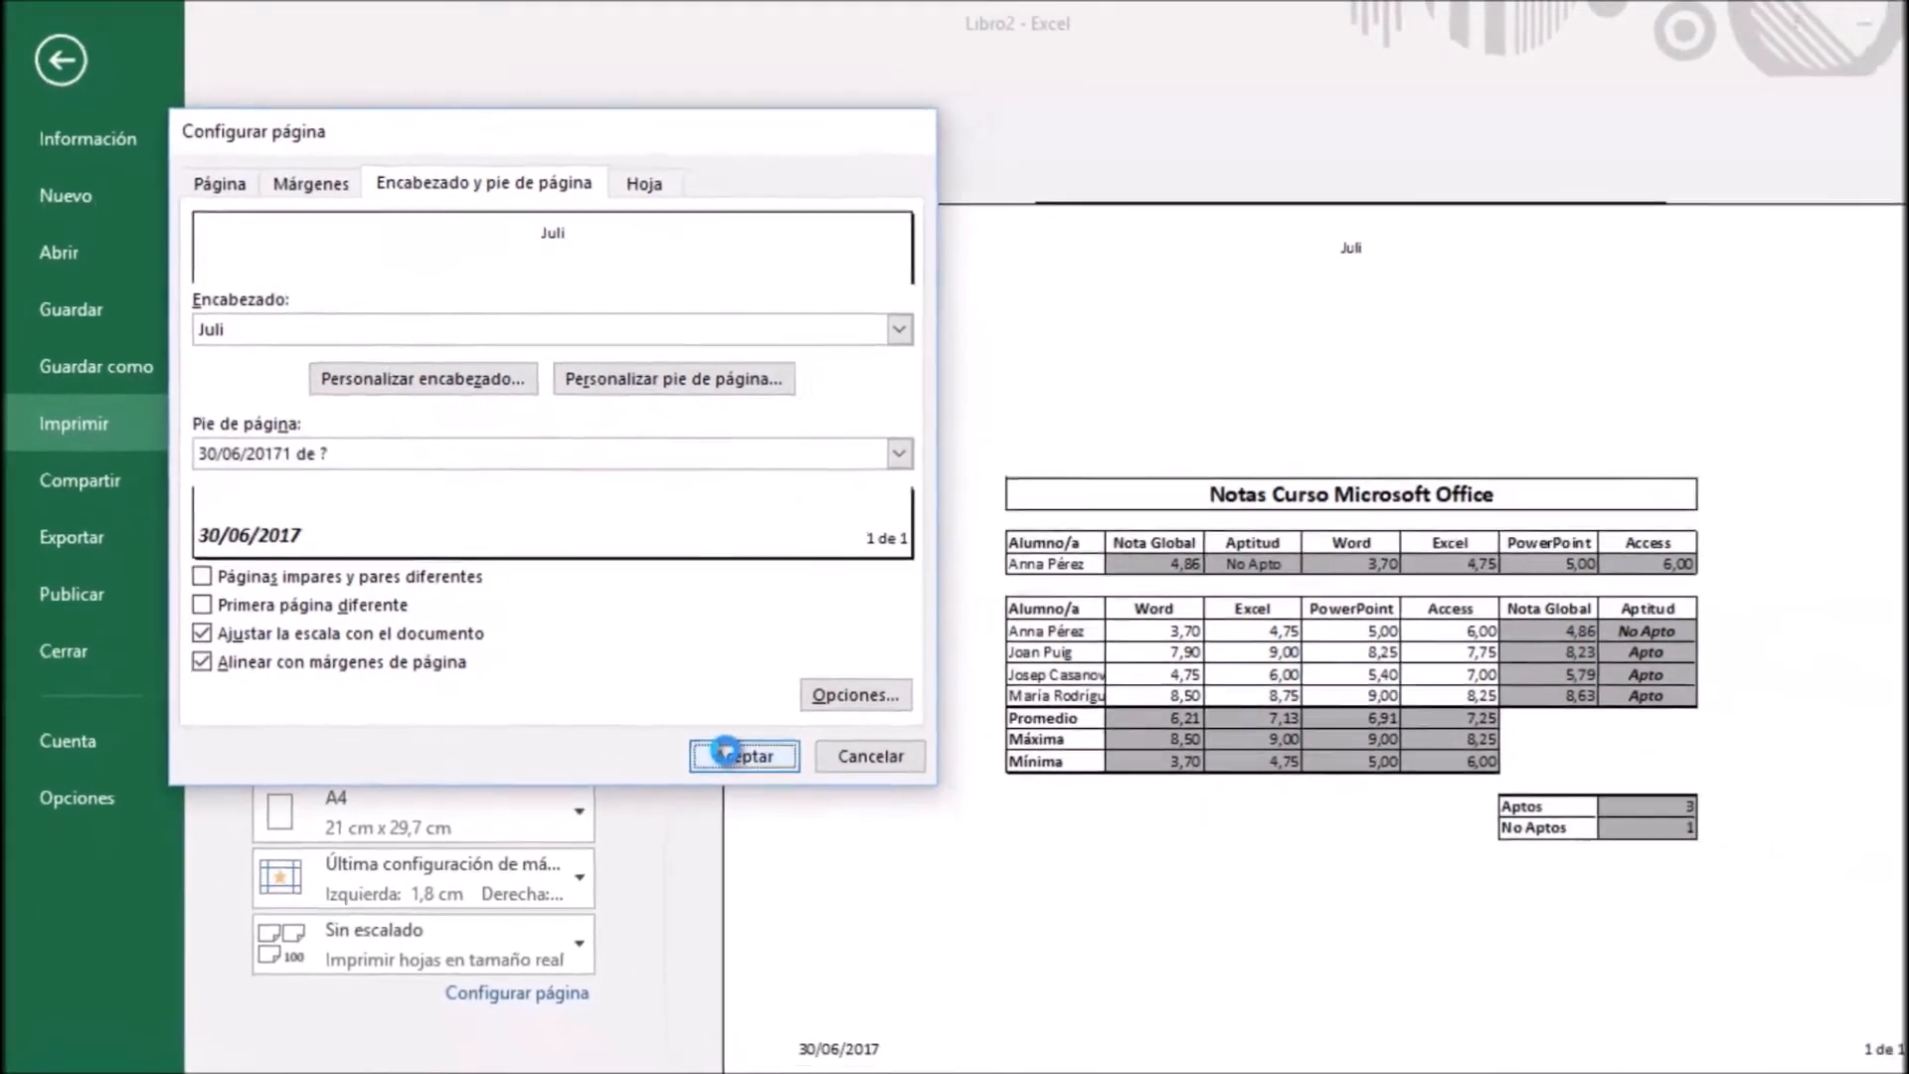
click(838, 852)
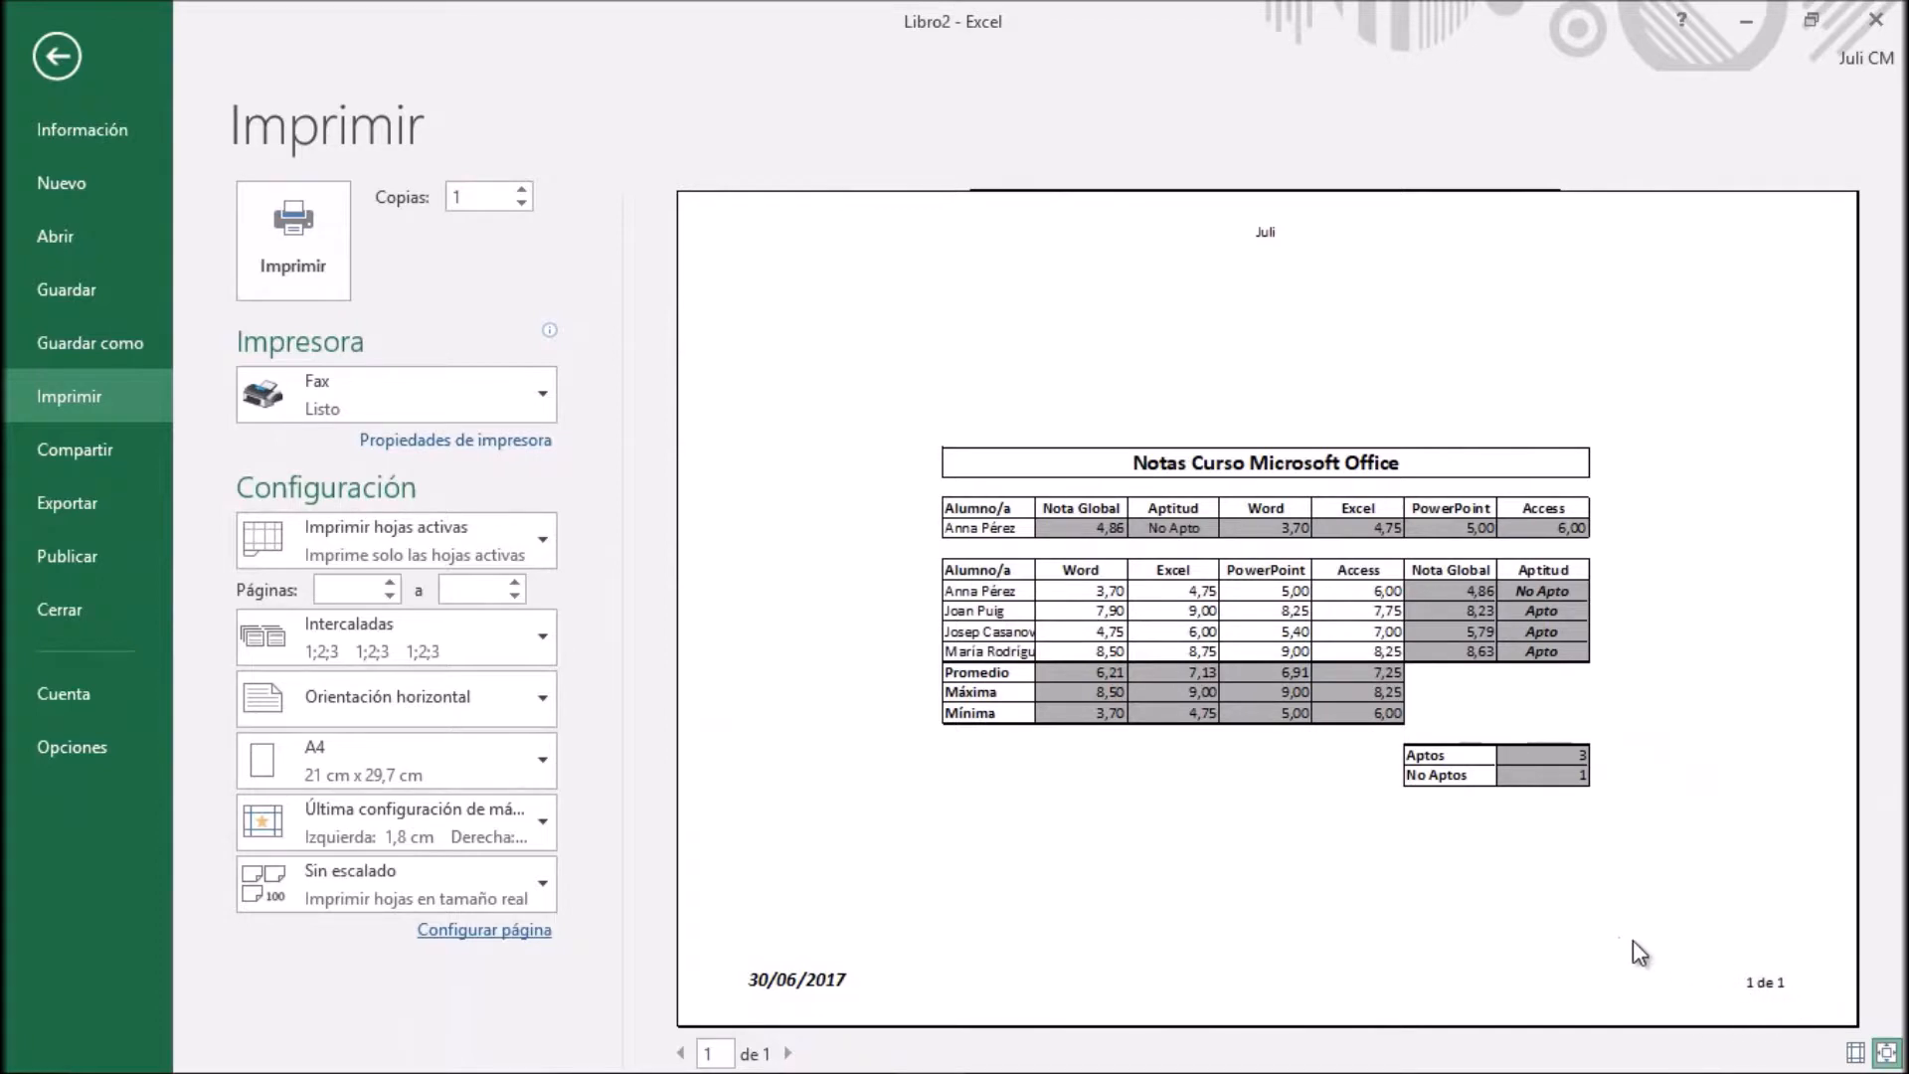
Review the header and footer settings in the page setup from the print preview
click(487, 932)
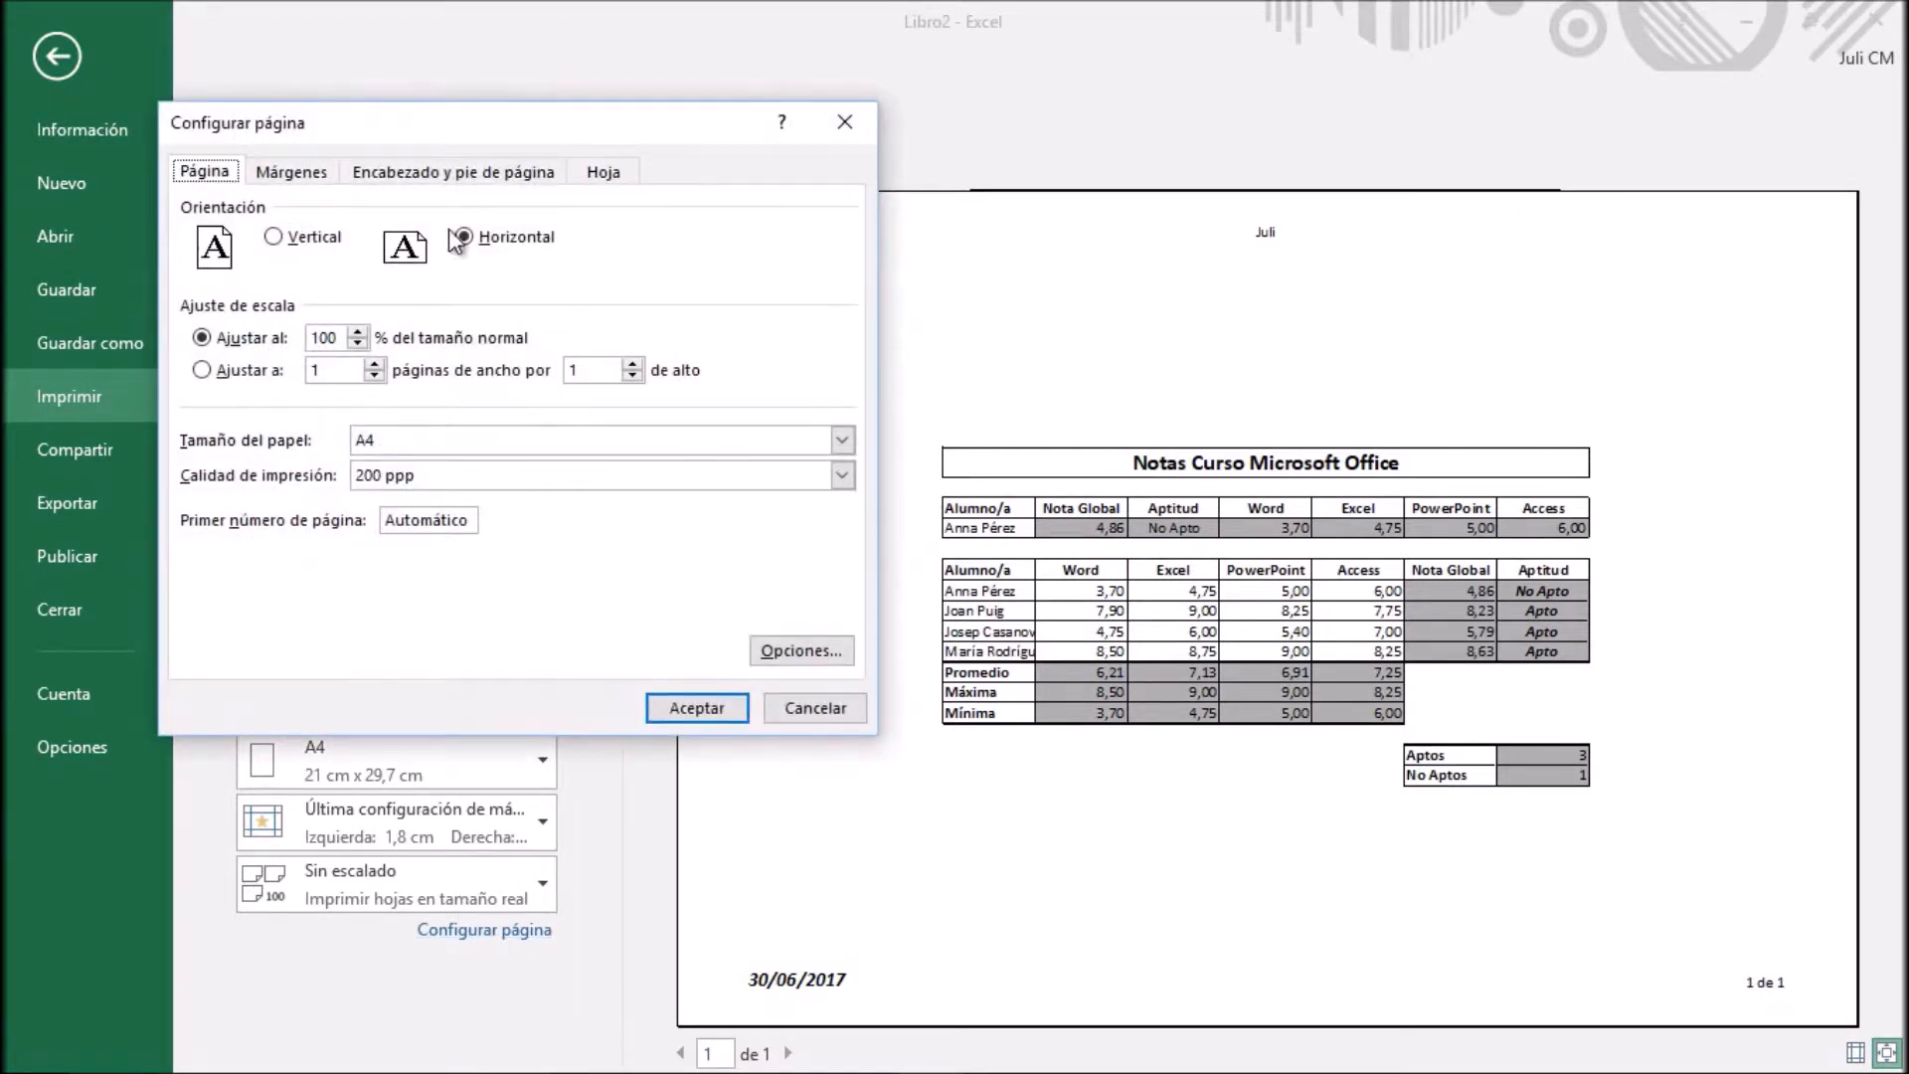
click(459, 187)
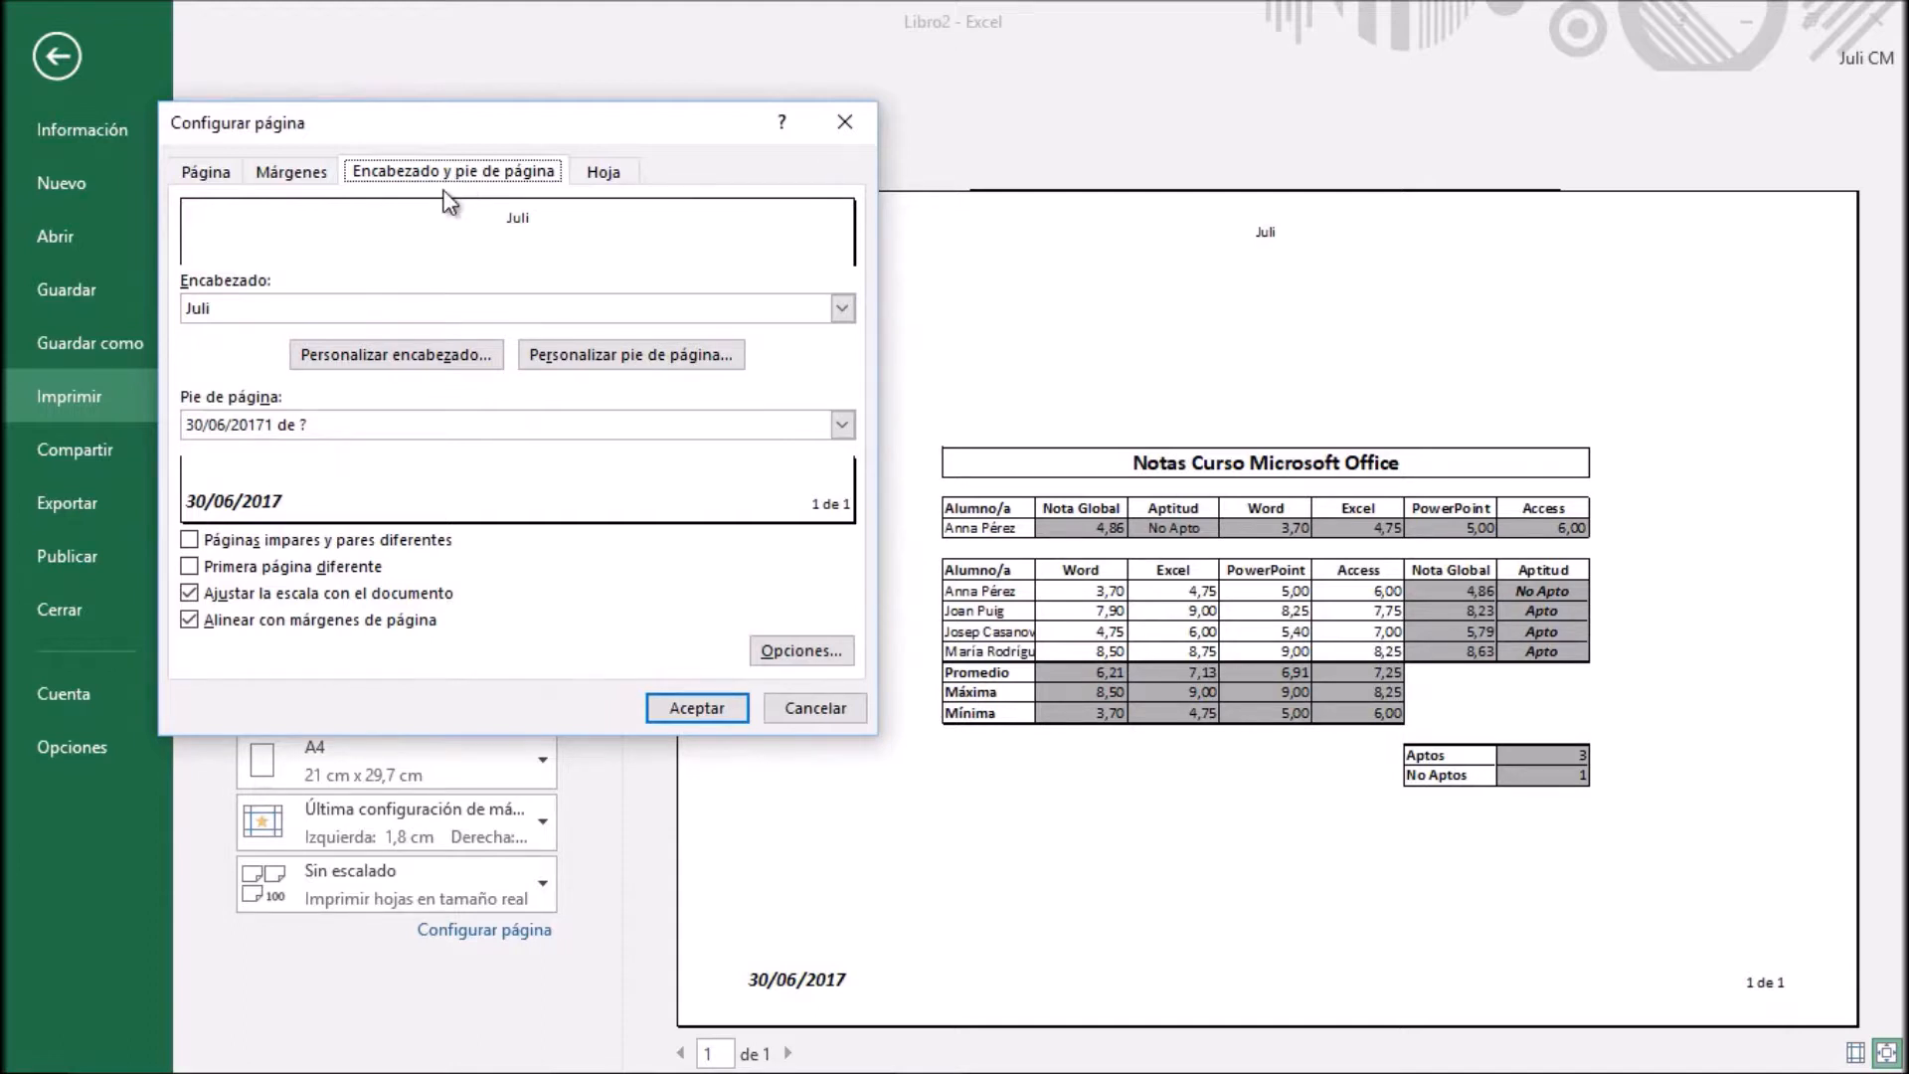
click(699, 711)
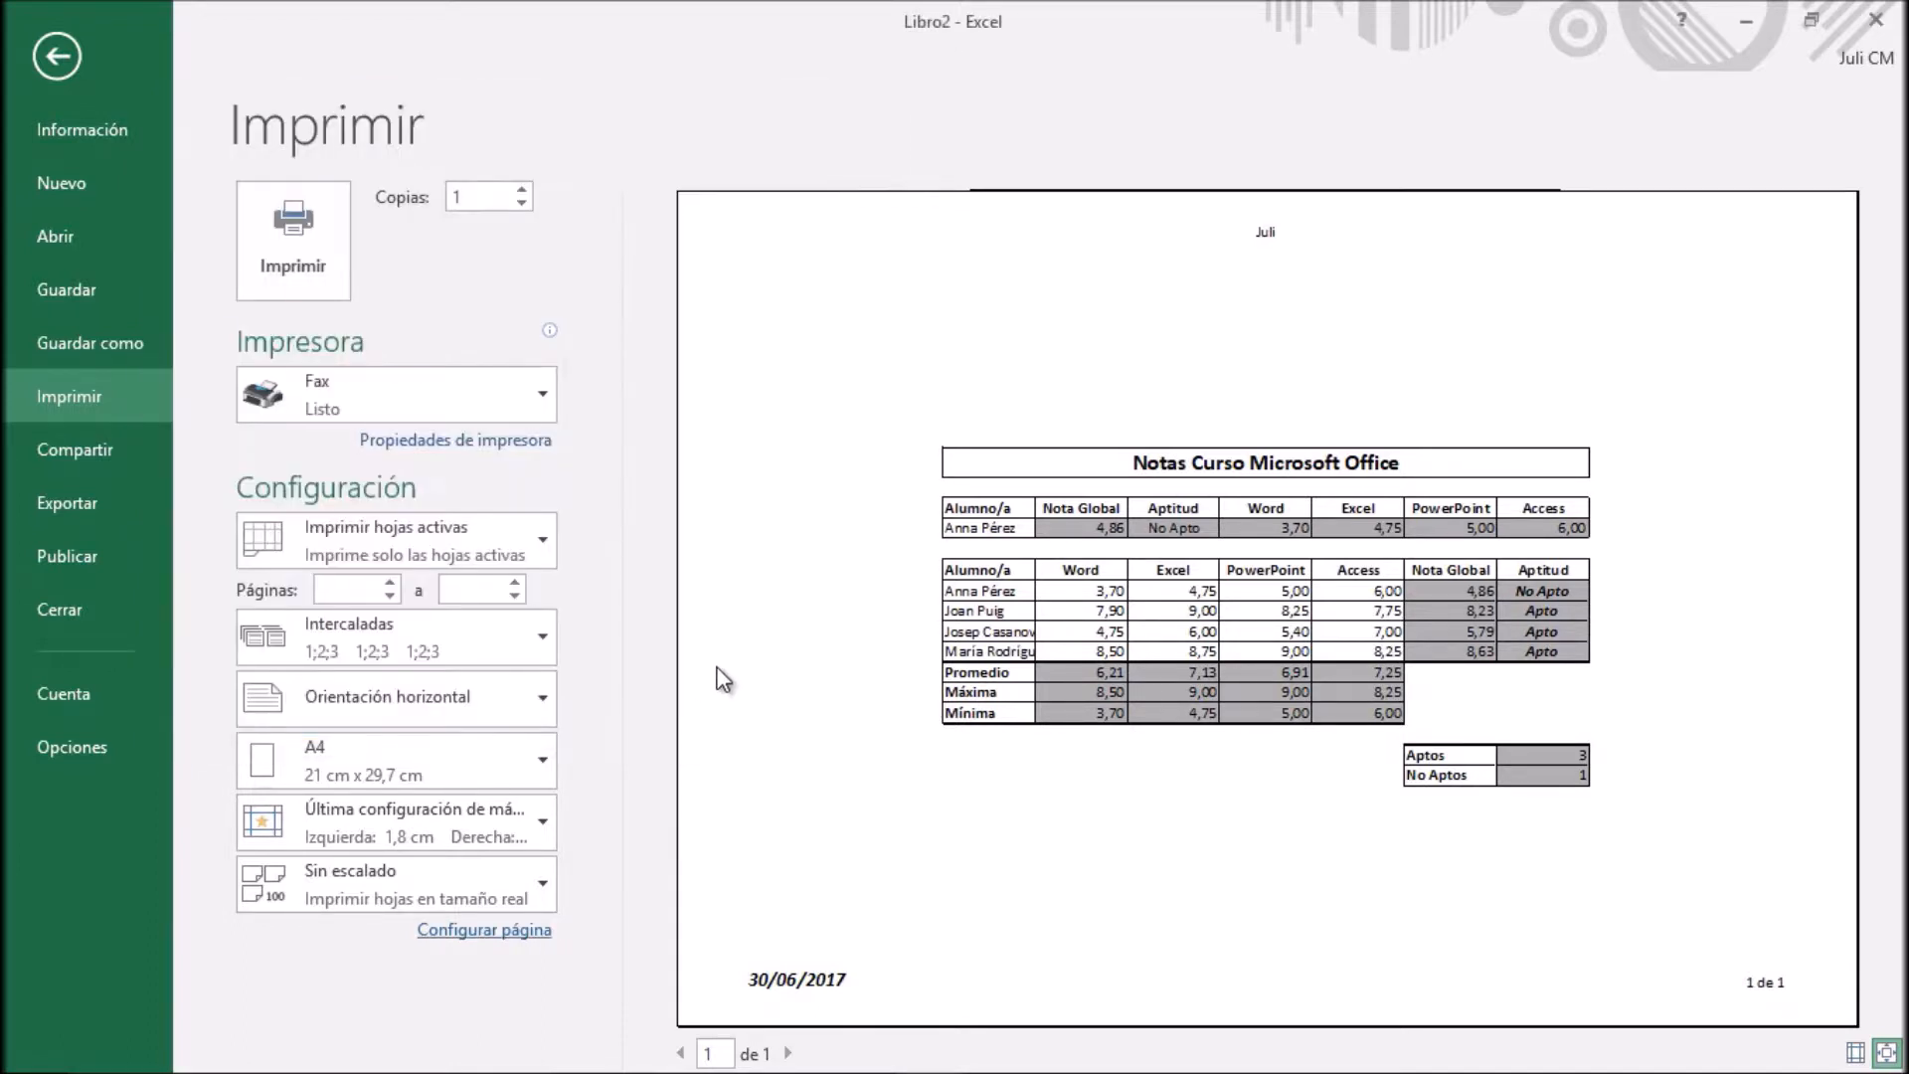
Return to the worksheet, set its zoom to 100% and switch to the Diseño de página view
click(56, 59)
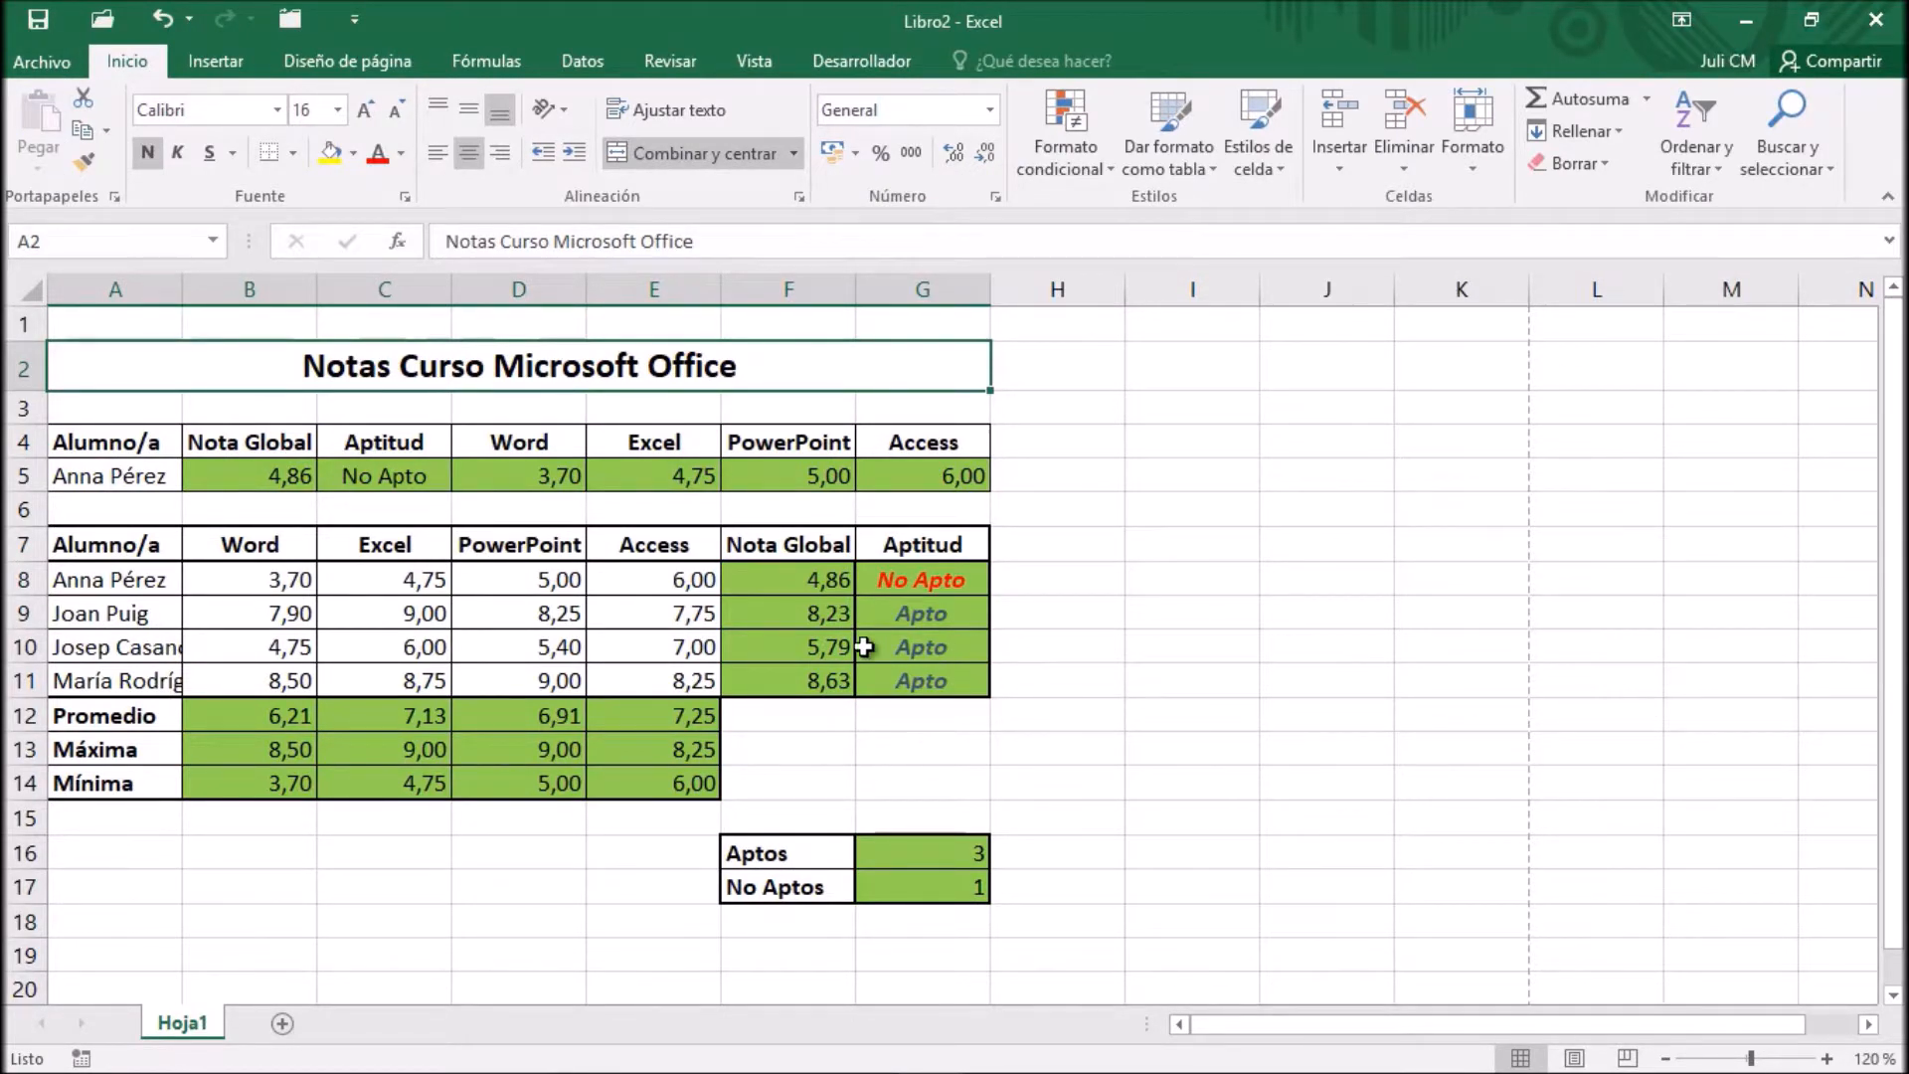
scroll(762, 646, down, 12)
scroll(761, 646, up, 12)
click(1665, 1058)
click(1666, 1058)
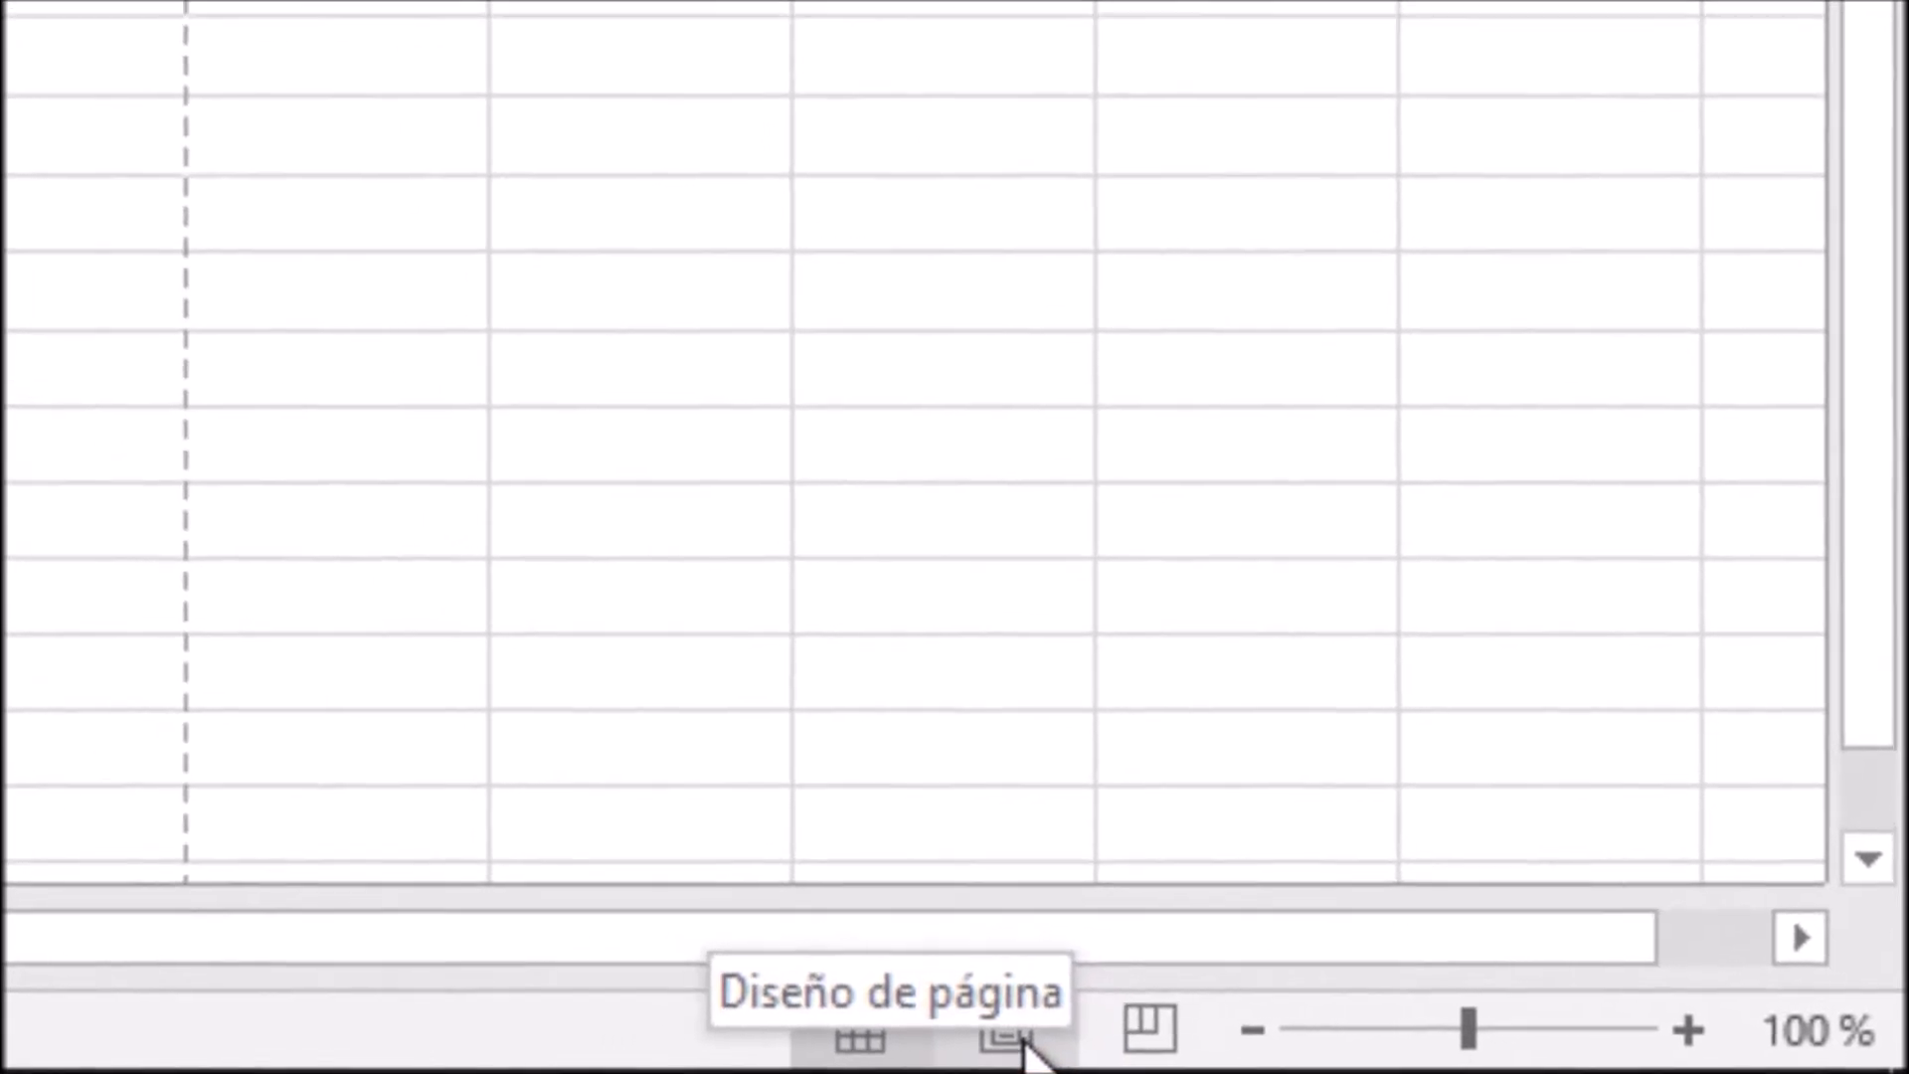
click(1118, 1042)
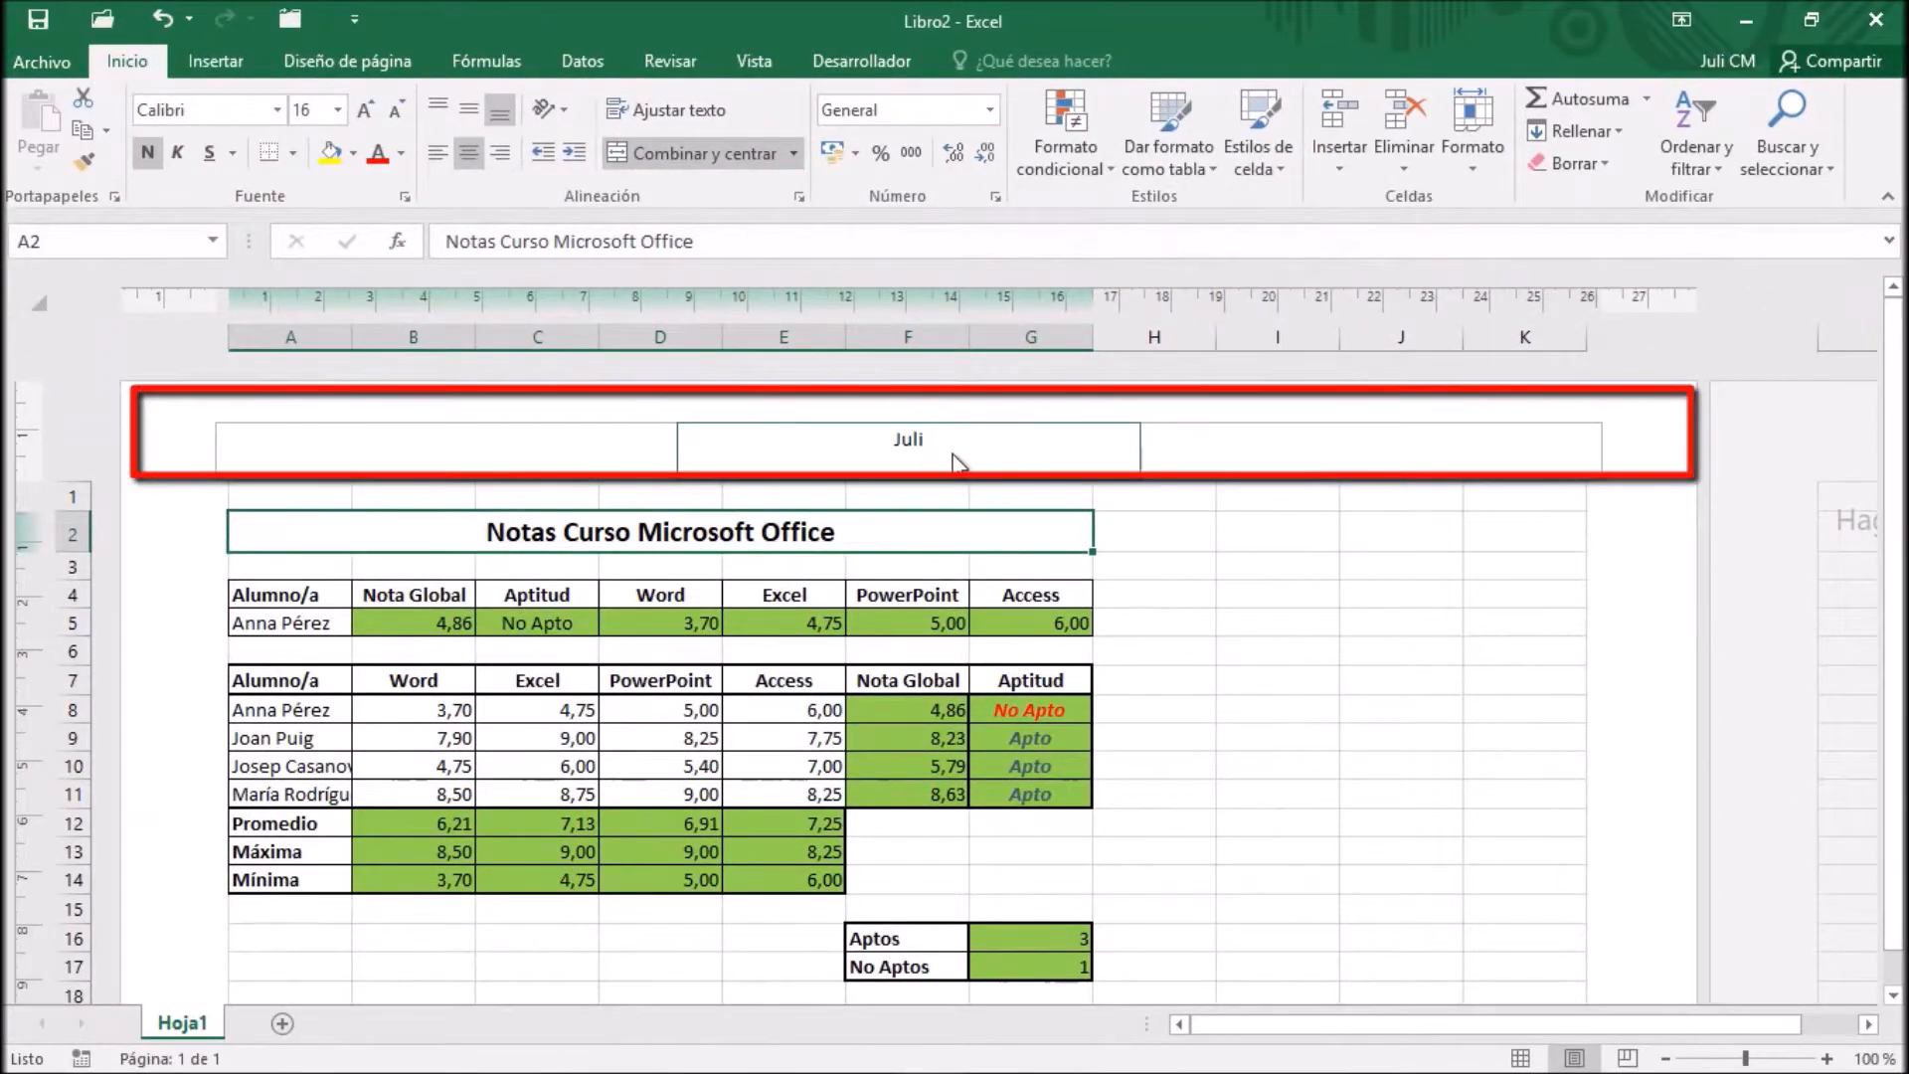
Examine the page's footer and header, and open the header's central section for editing
scroll(1058, 653, down, 9)
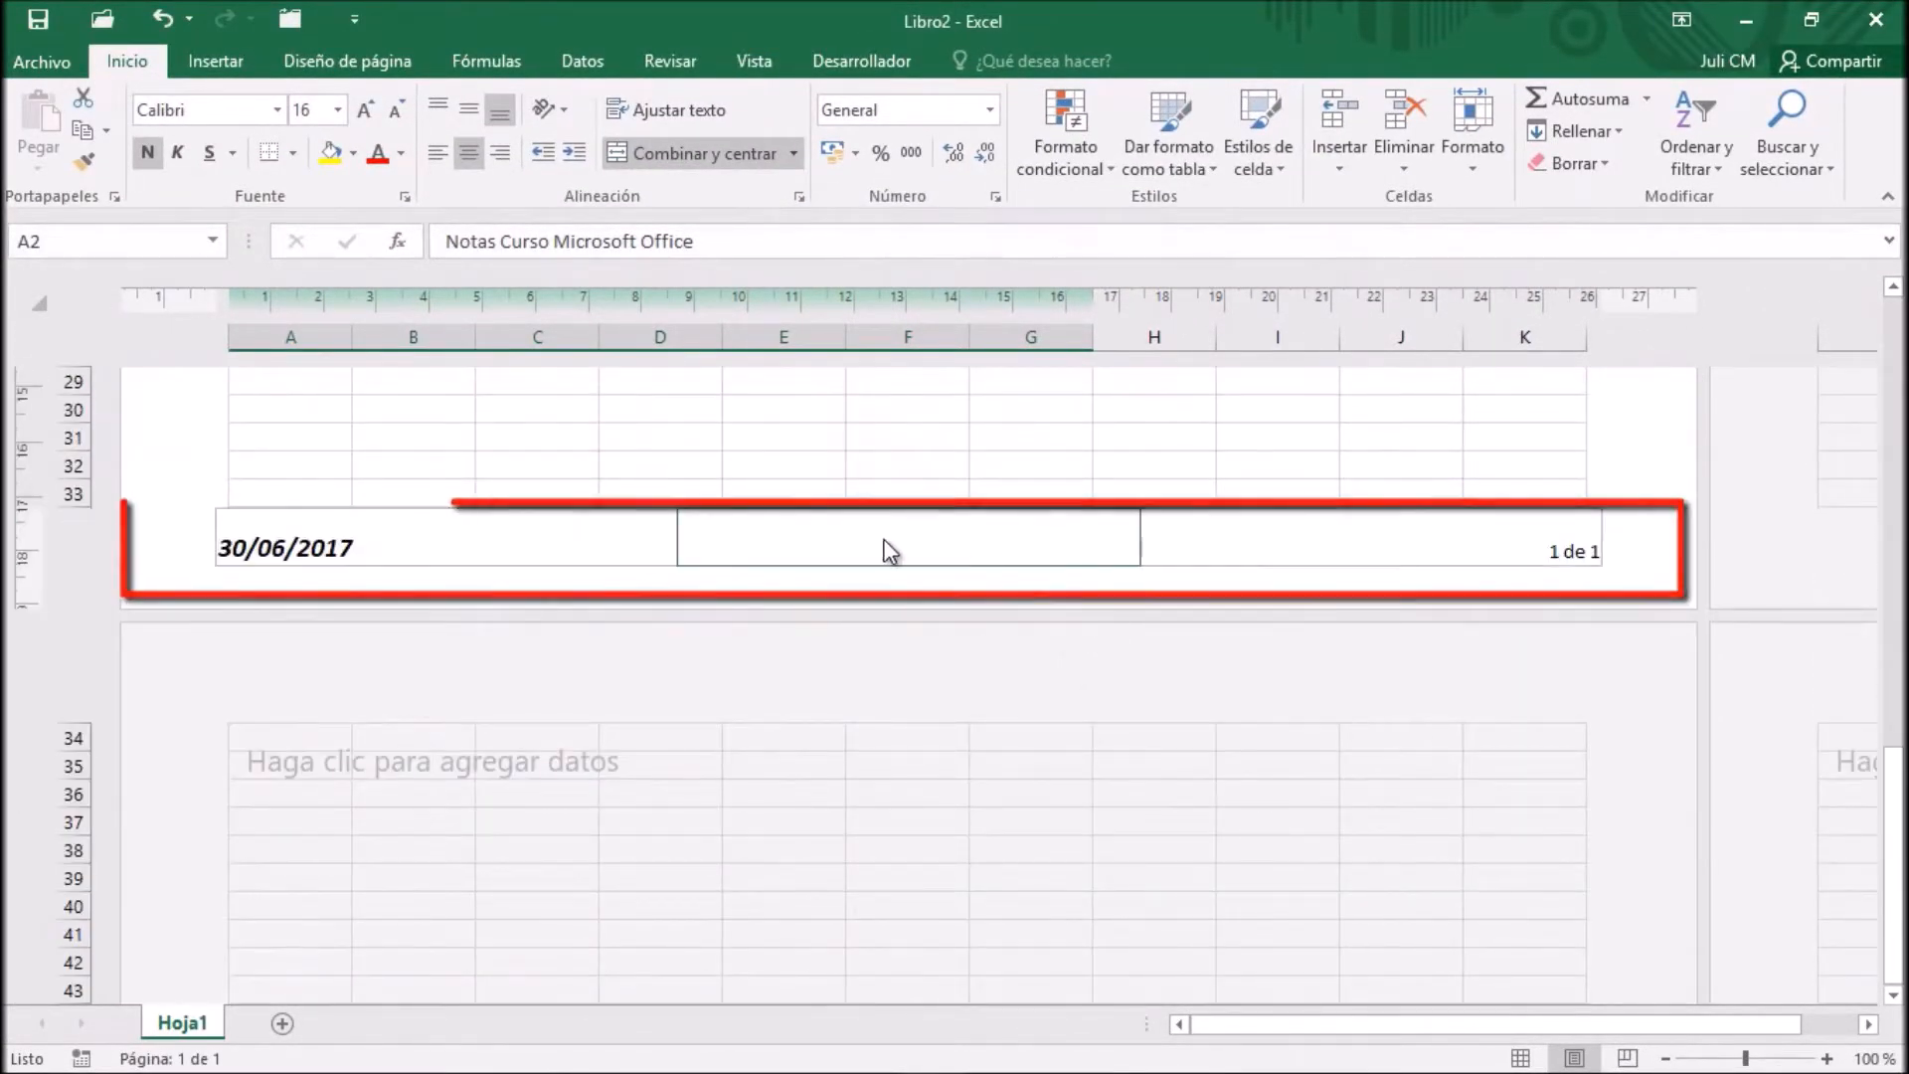
scroll(862, 541, up, 10)
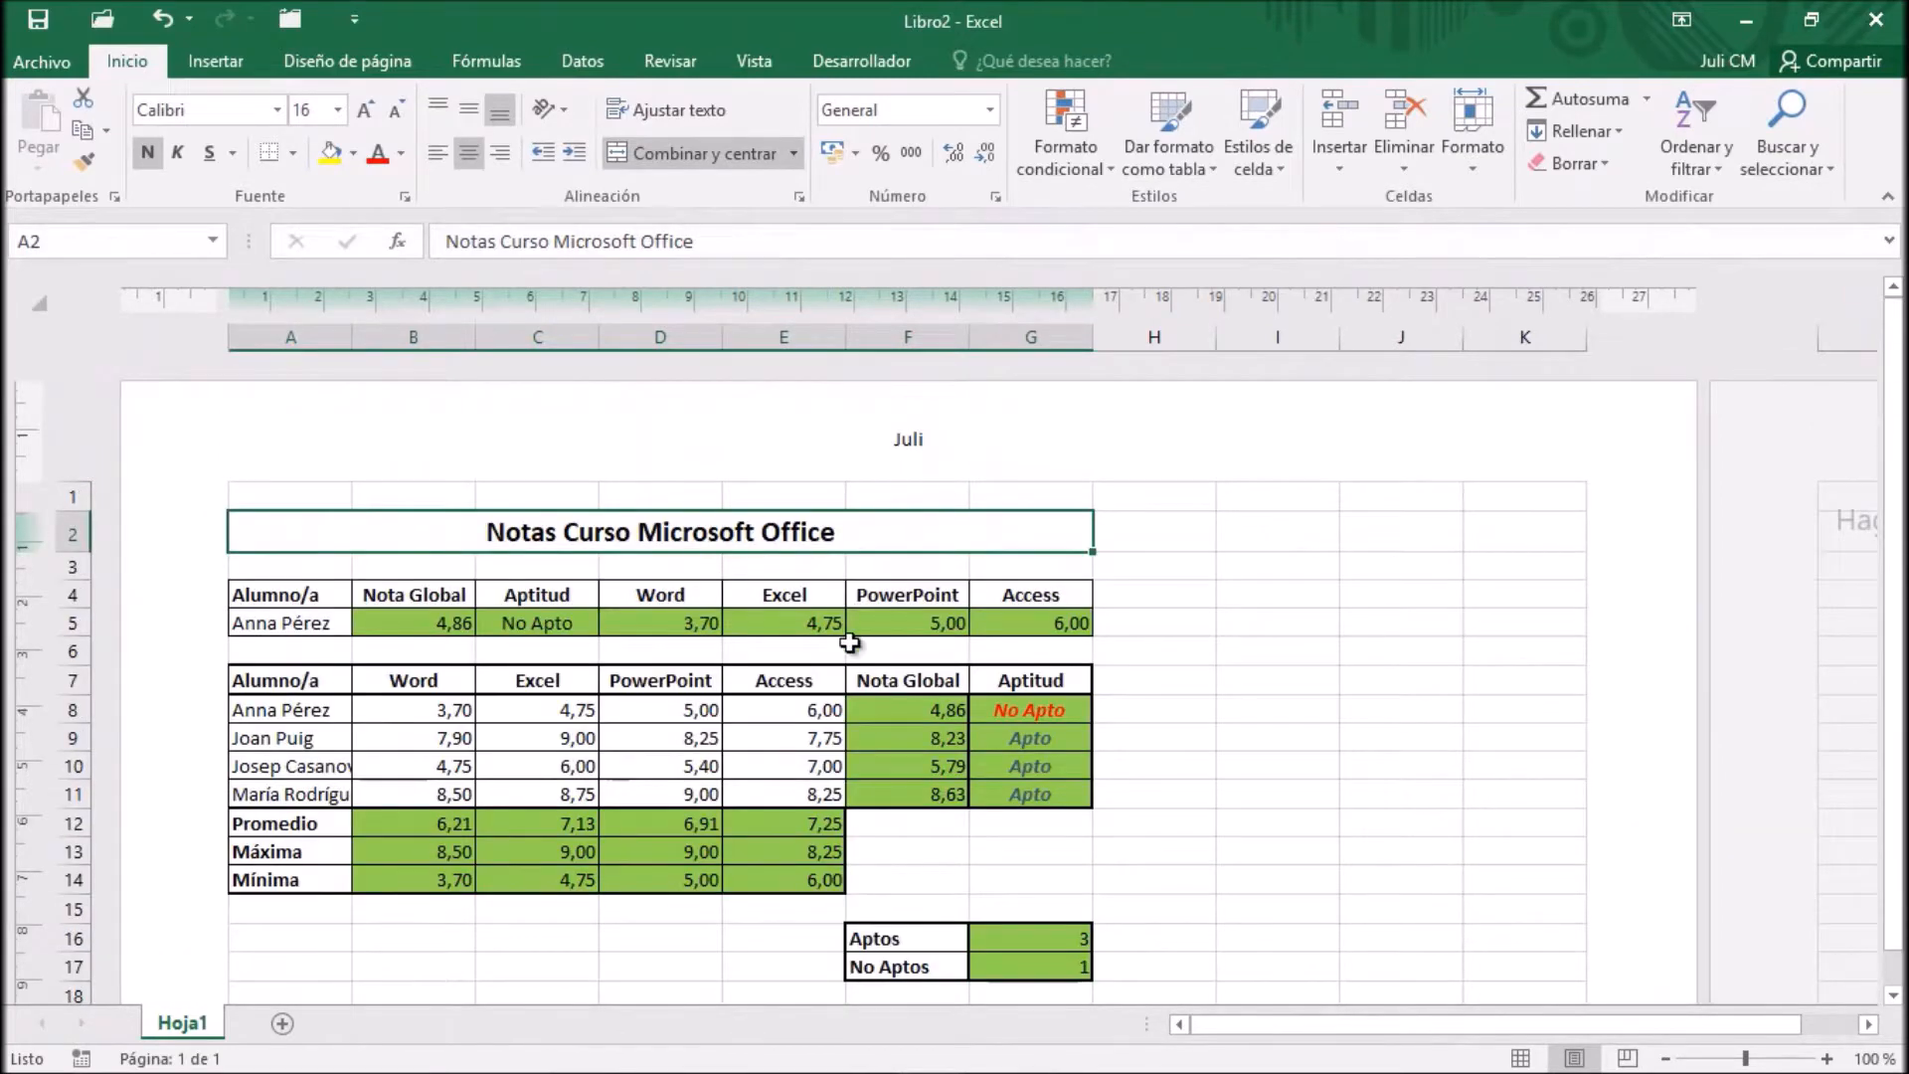
click(952, 445)
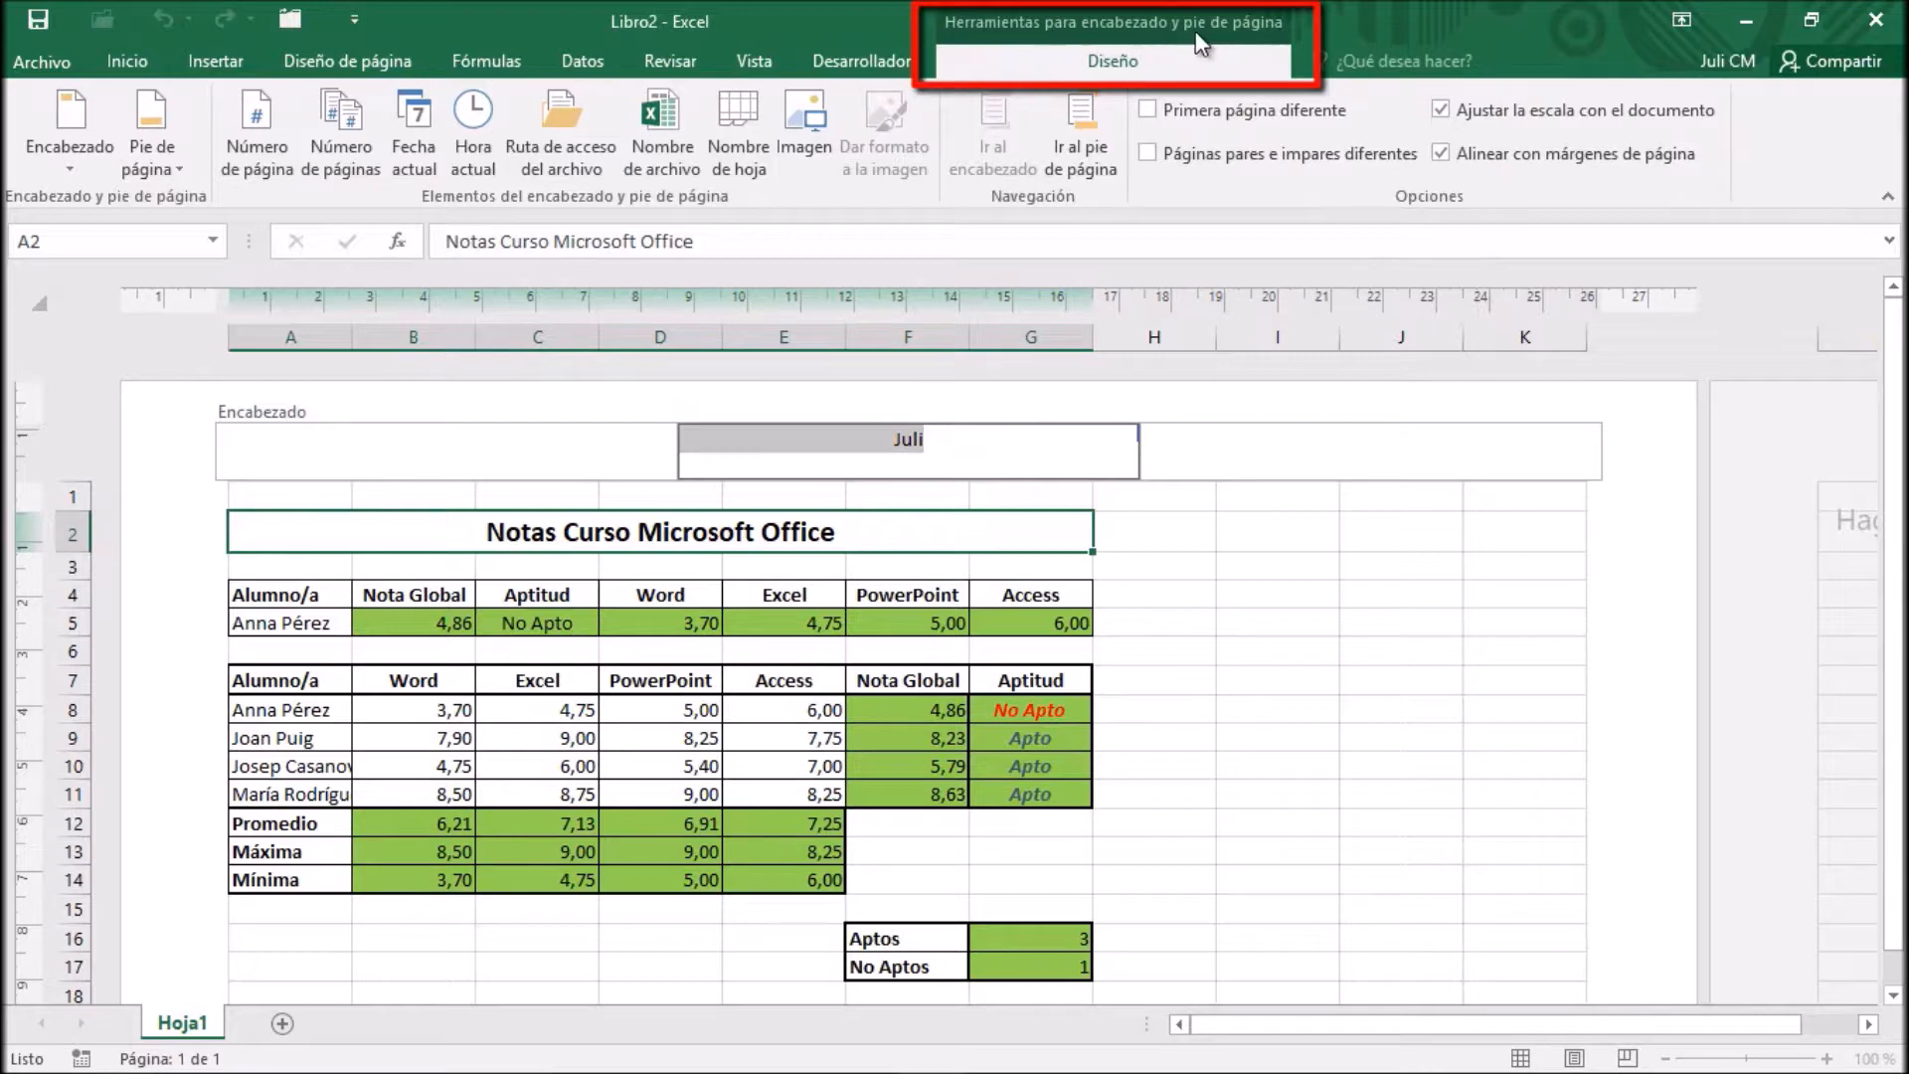
click(963, 451)
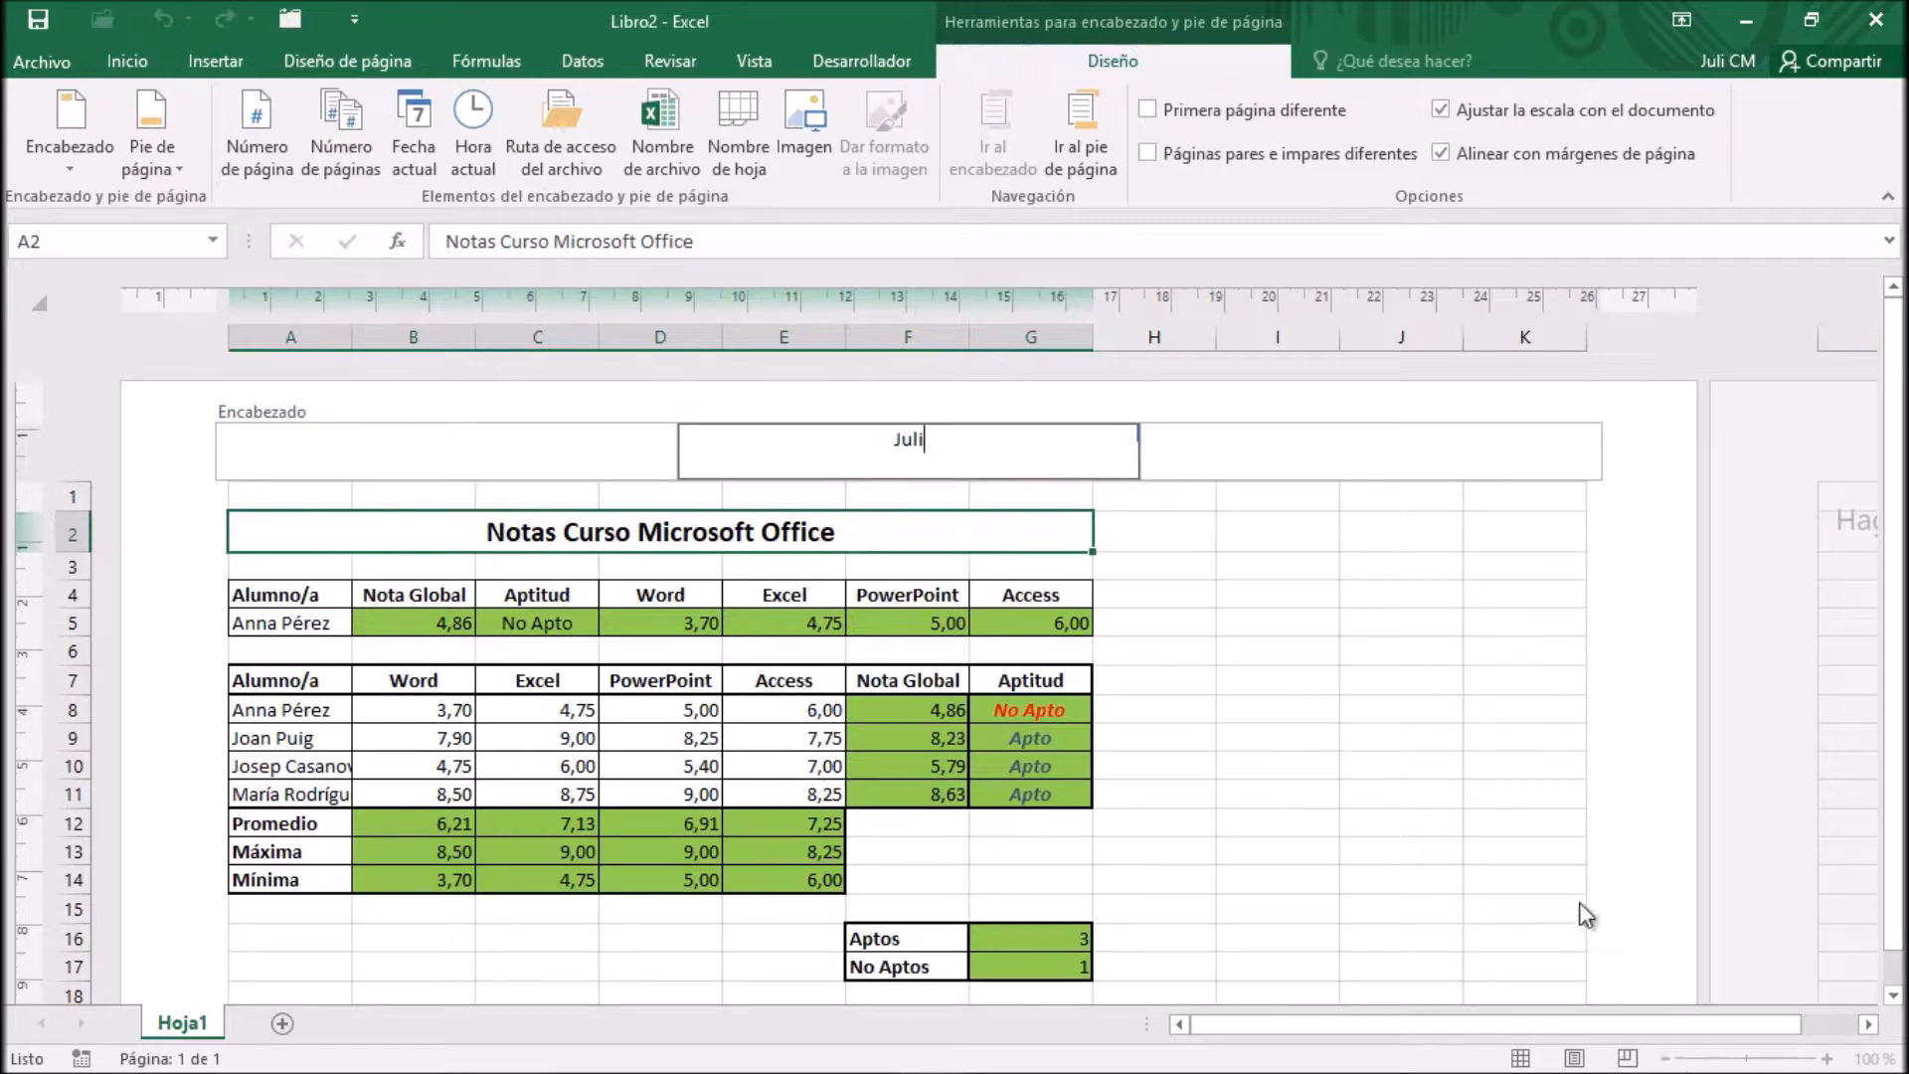
Leave the header editing and switch the worksheet back to Normal view
click(1193, 621)
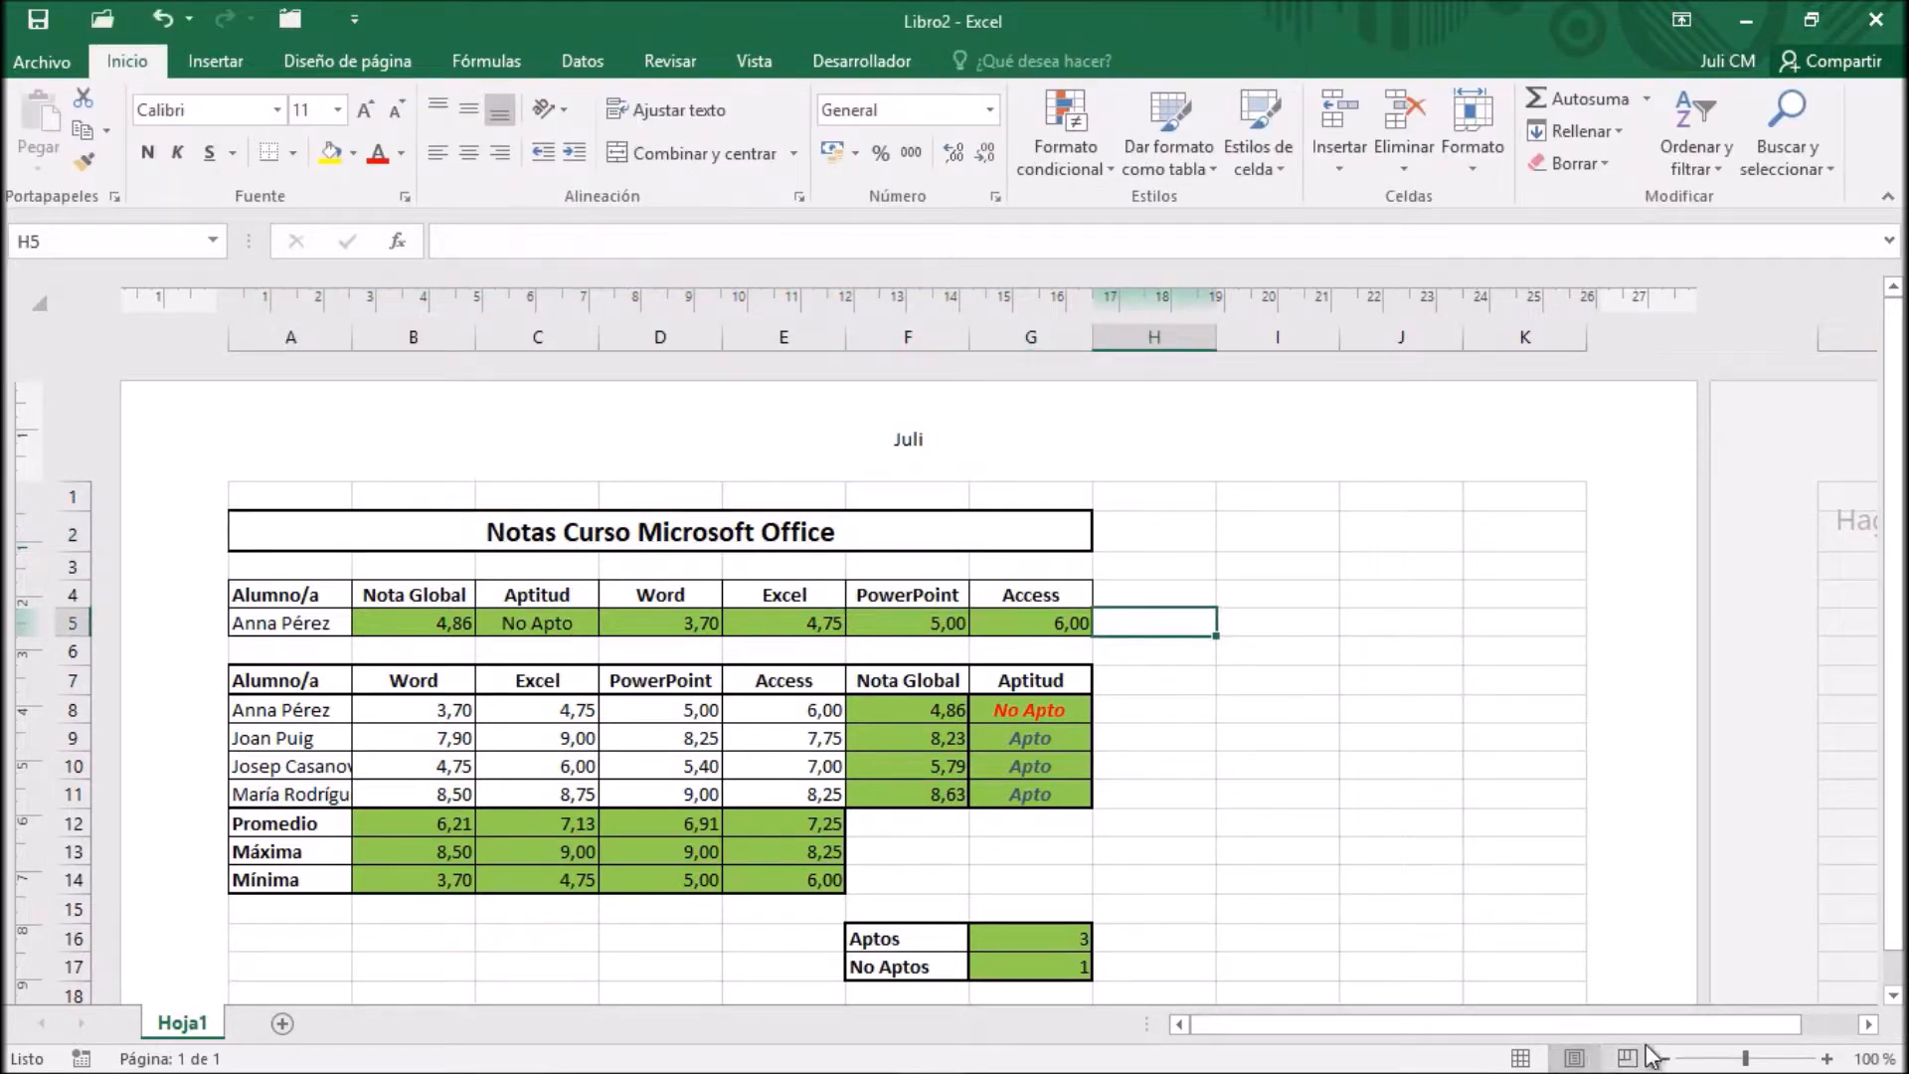
click(1524, 1059)
click(101, 321)
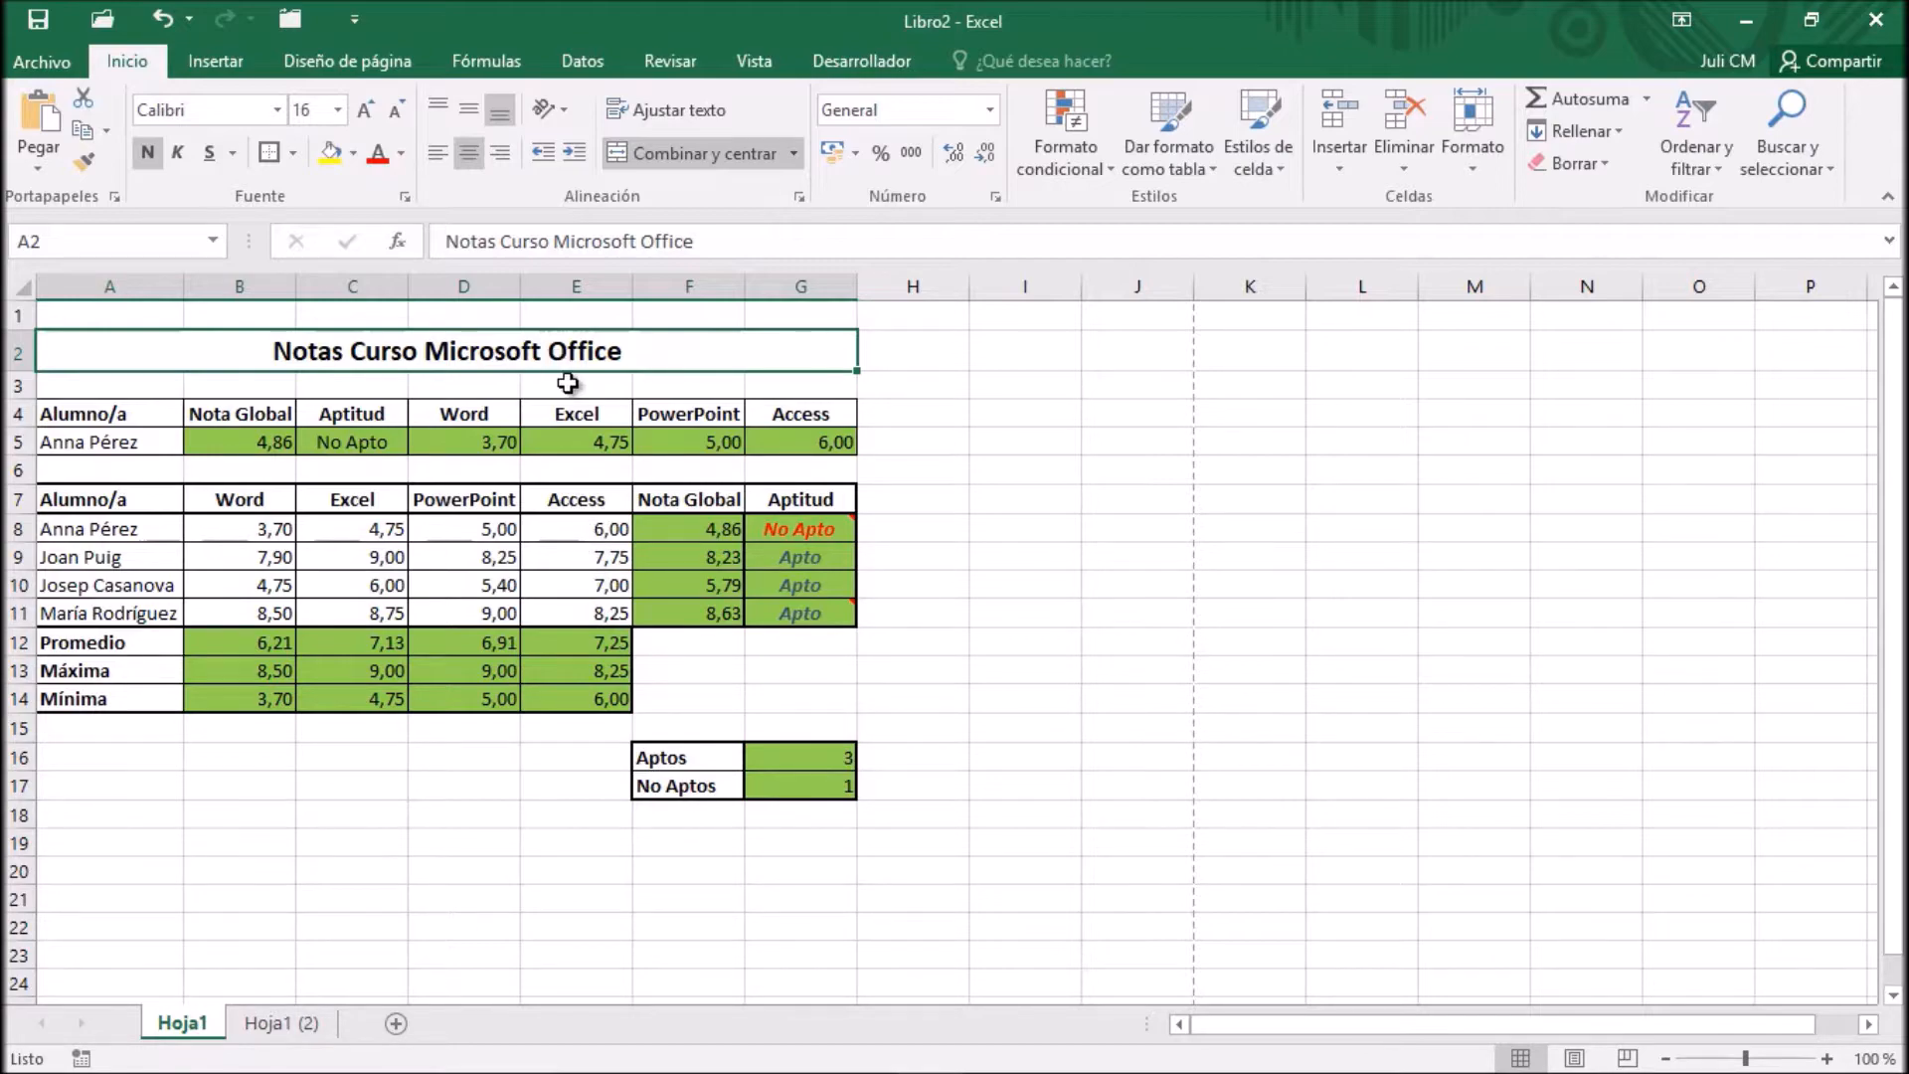
Check the sheet print options in the page setup from the print preview, and return to the worksheet without applying changes
click(40, 70)
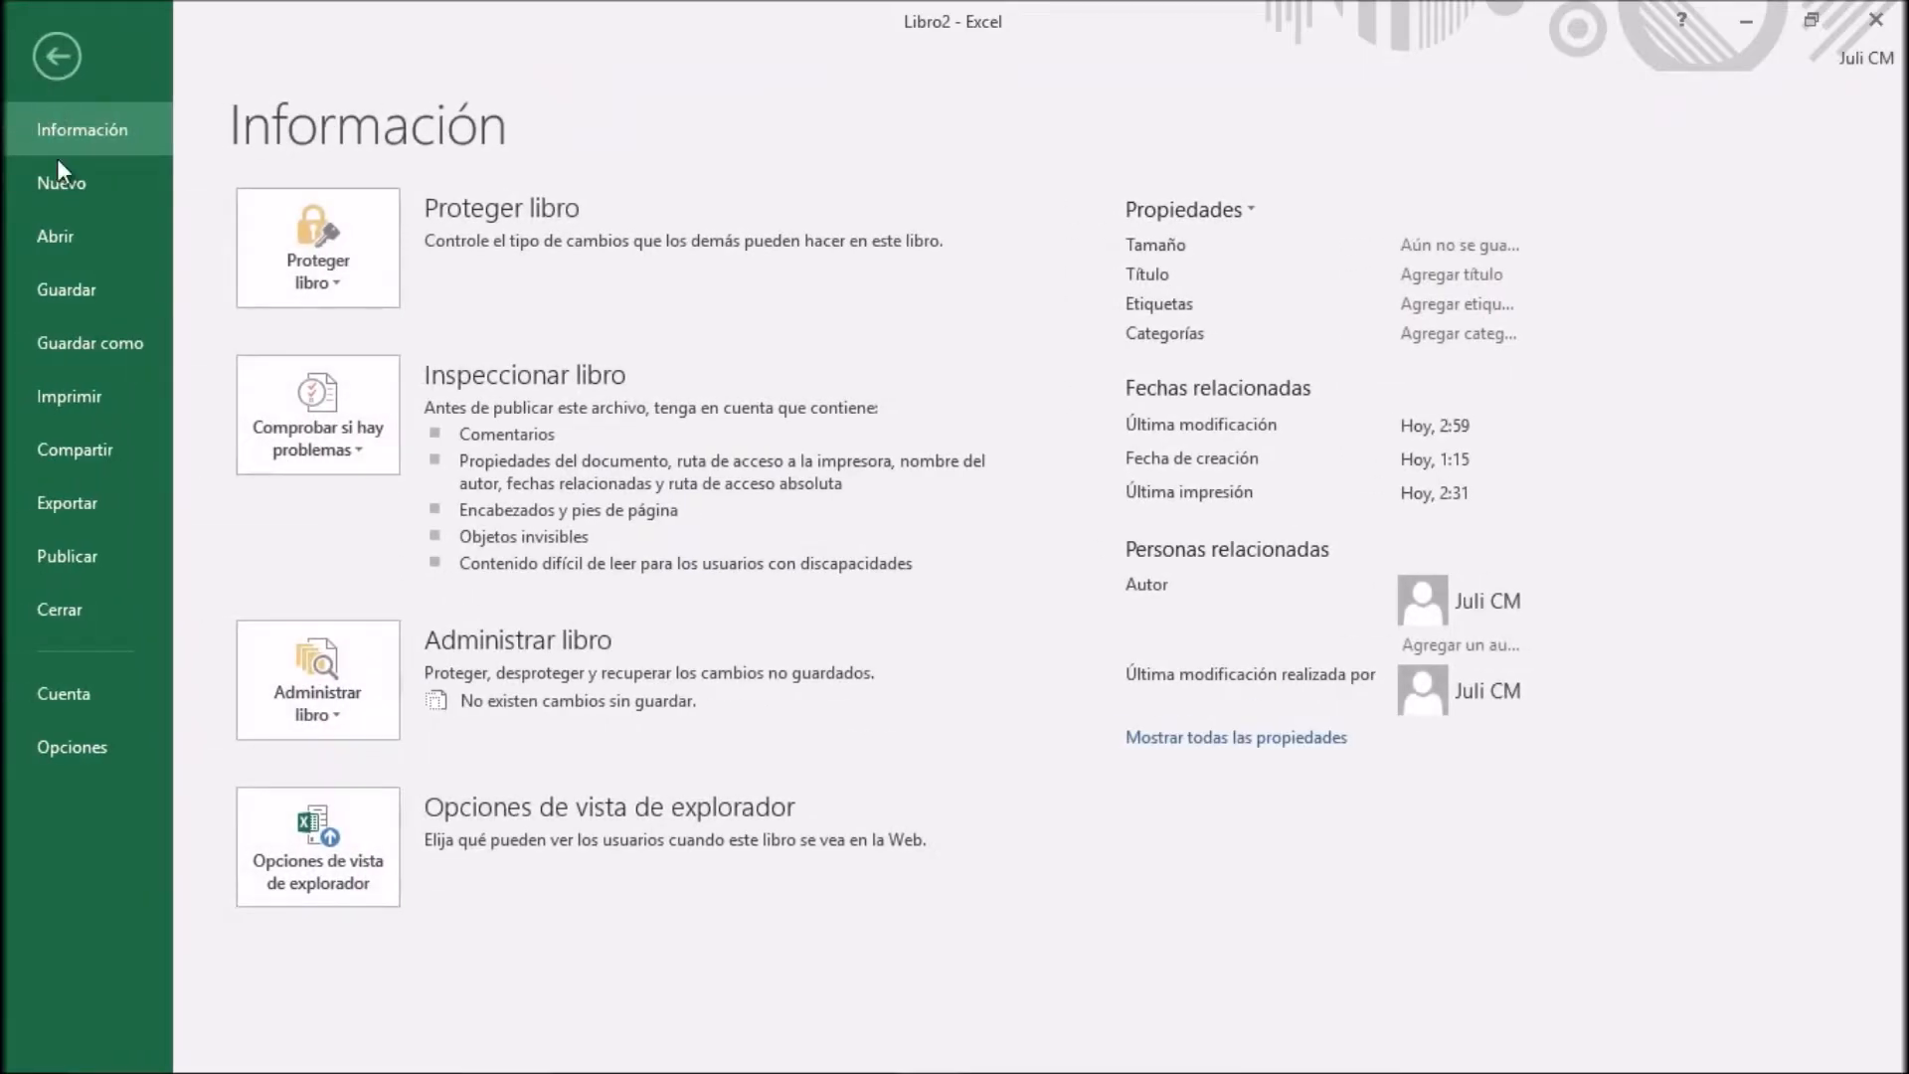
click(80, 392)
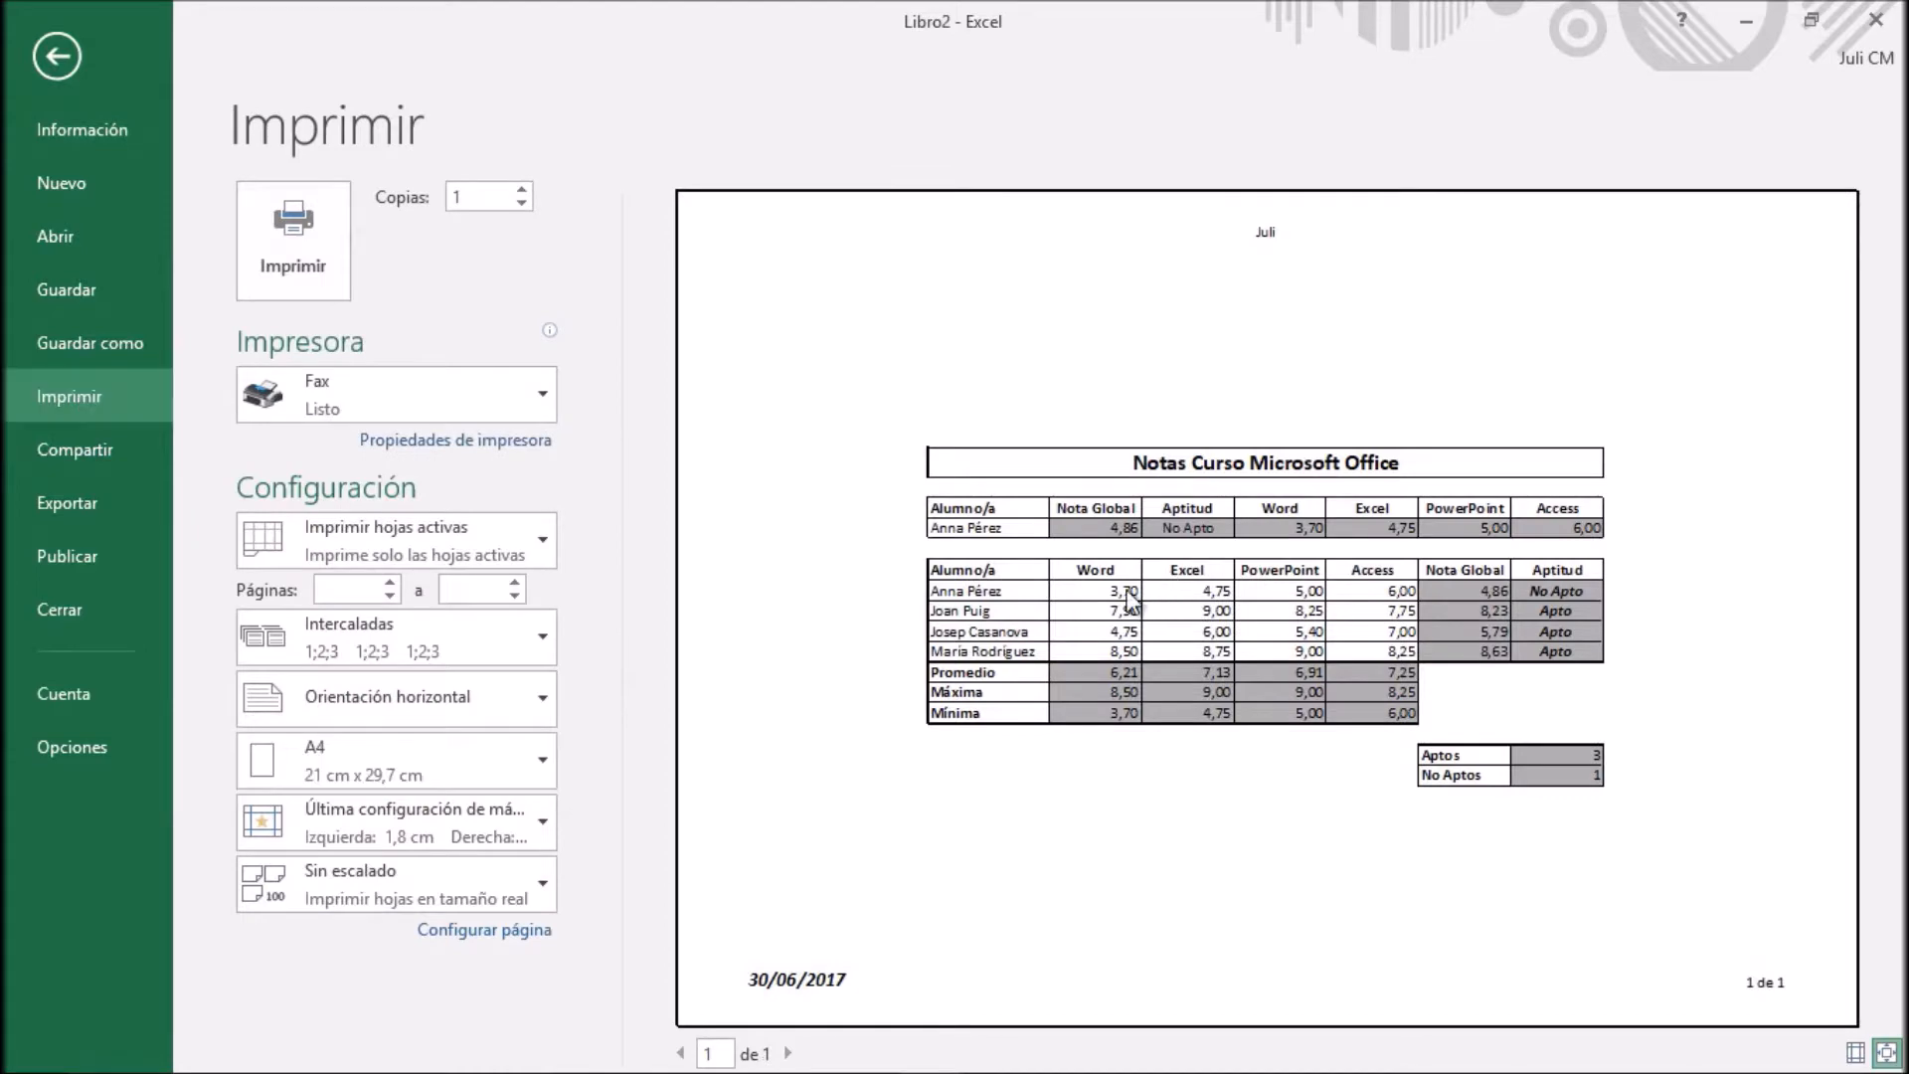
click(490, 928)
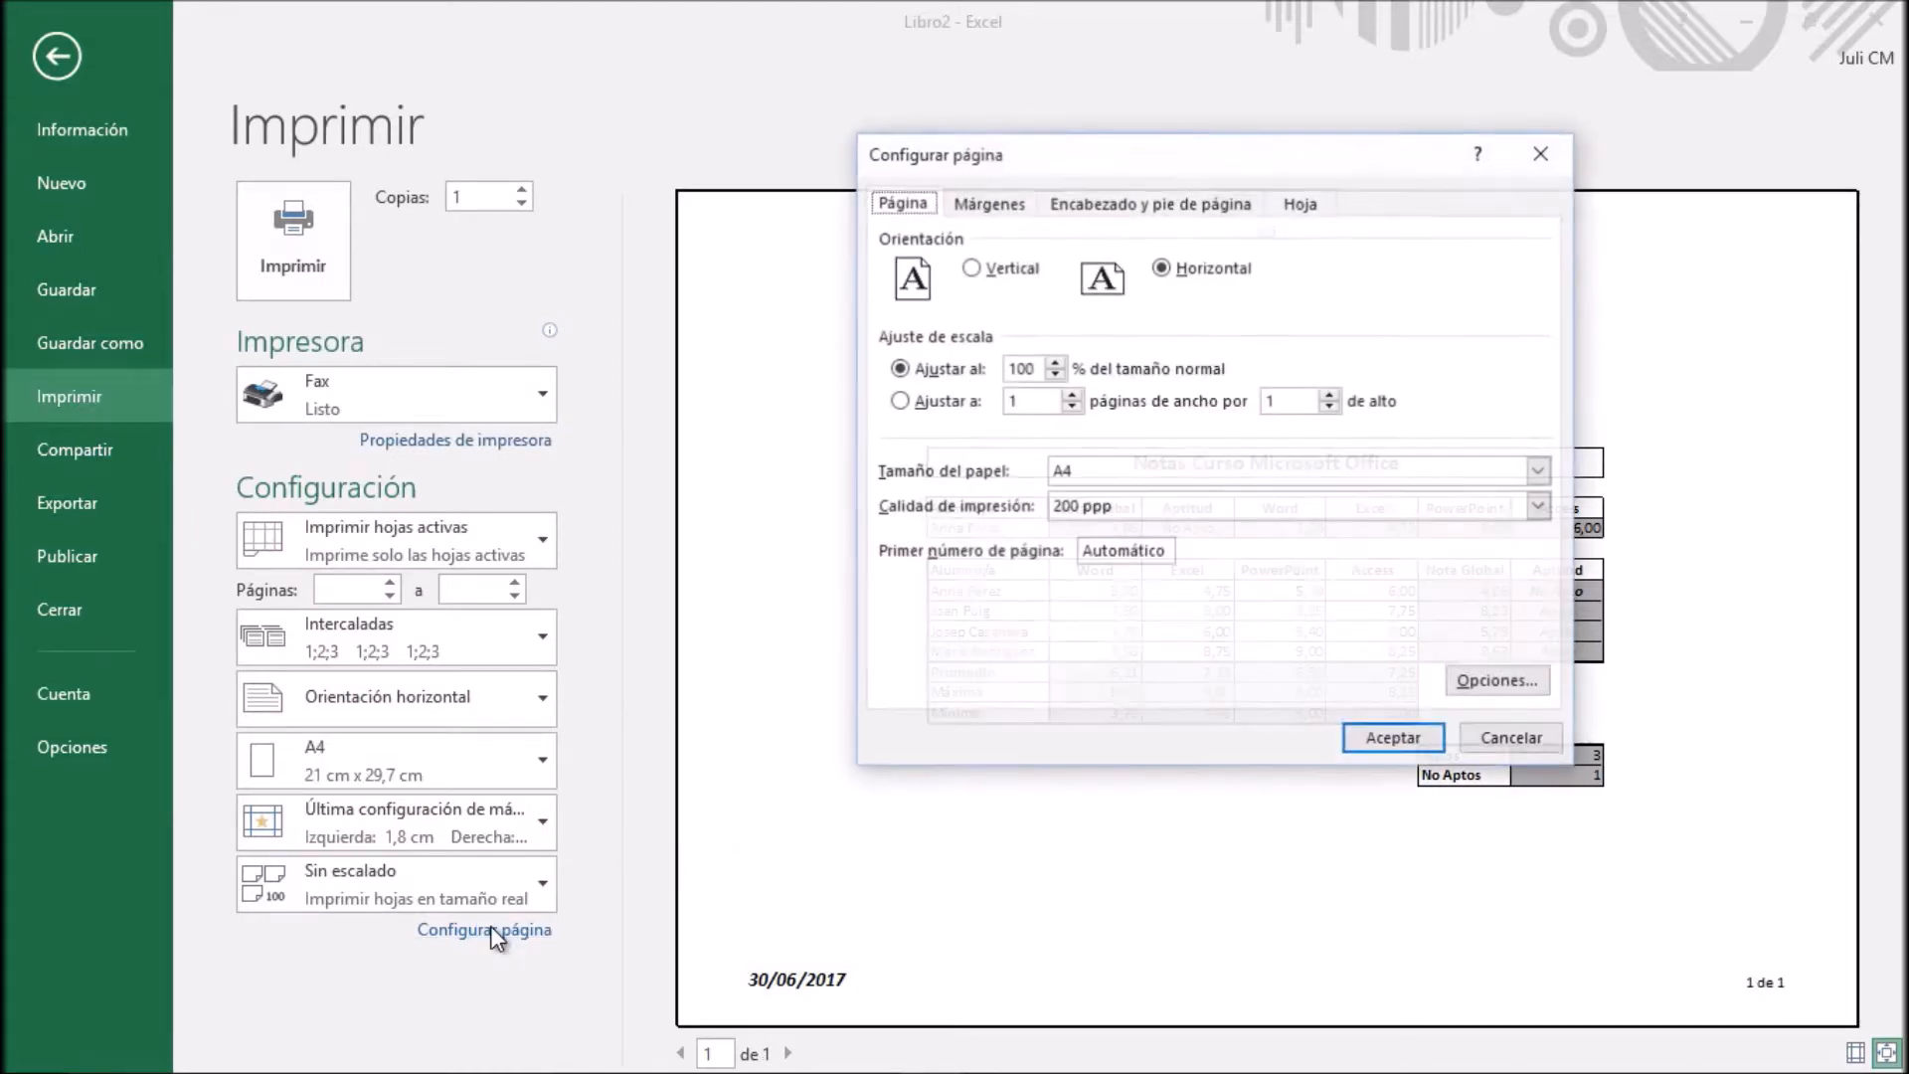
click(1311, 209)
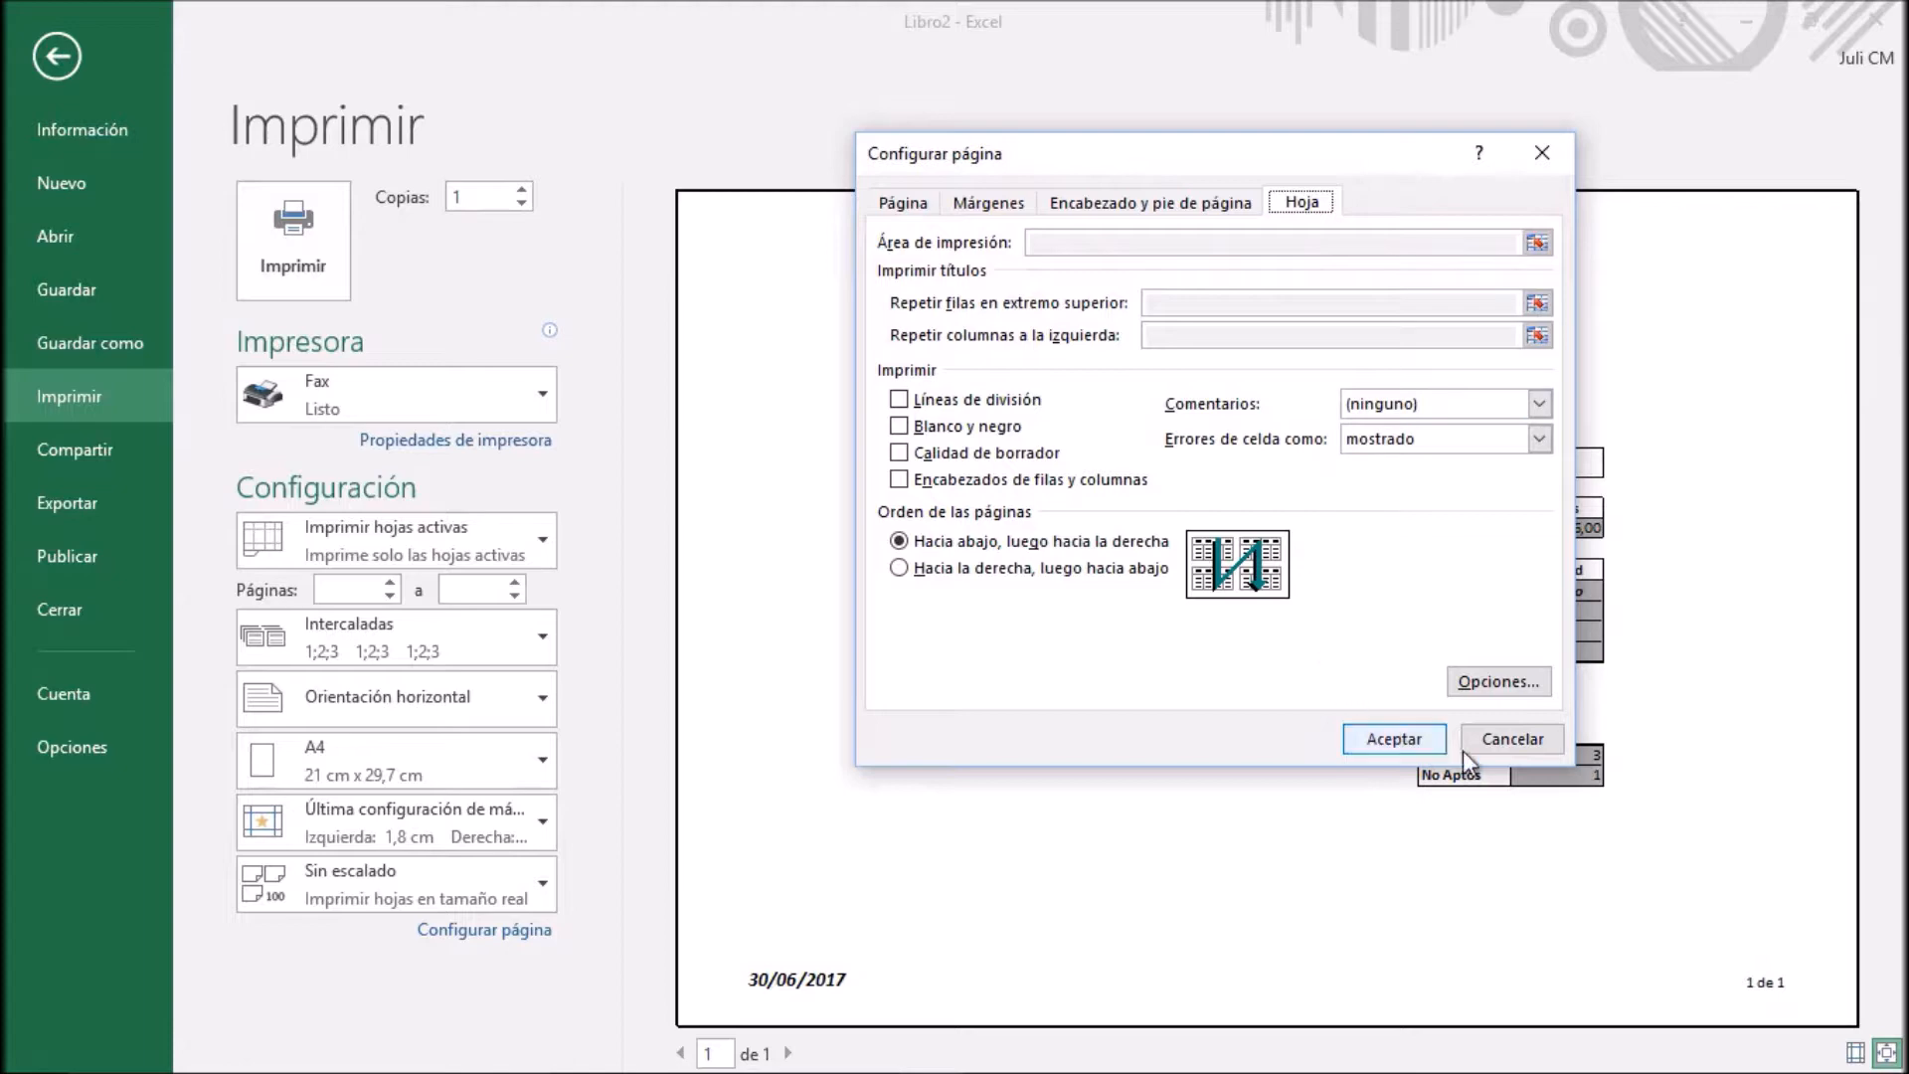
click(1511, 742)
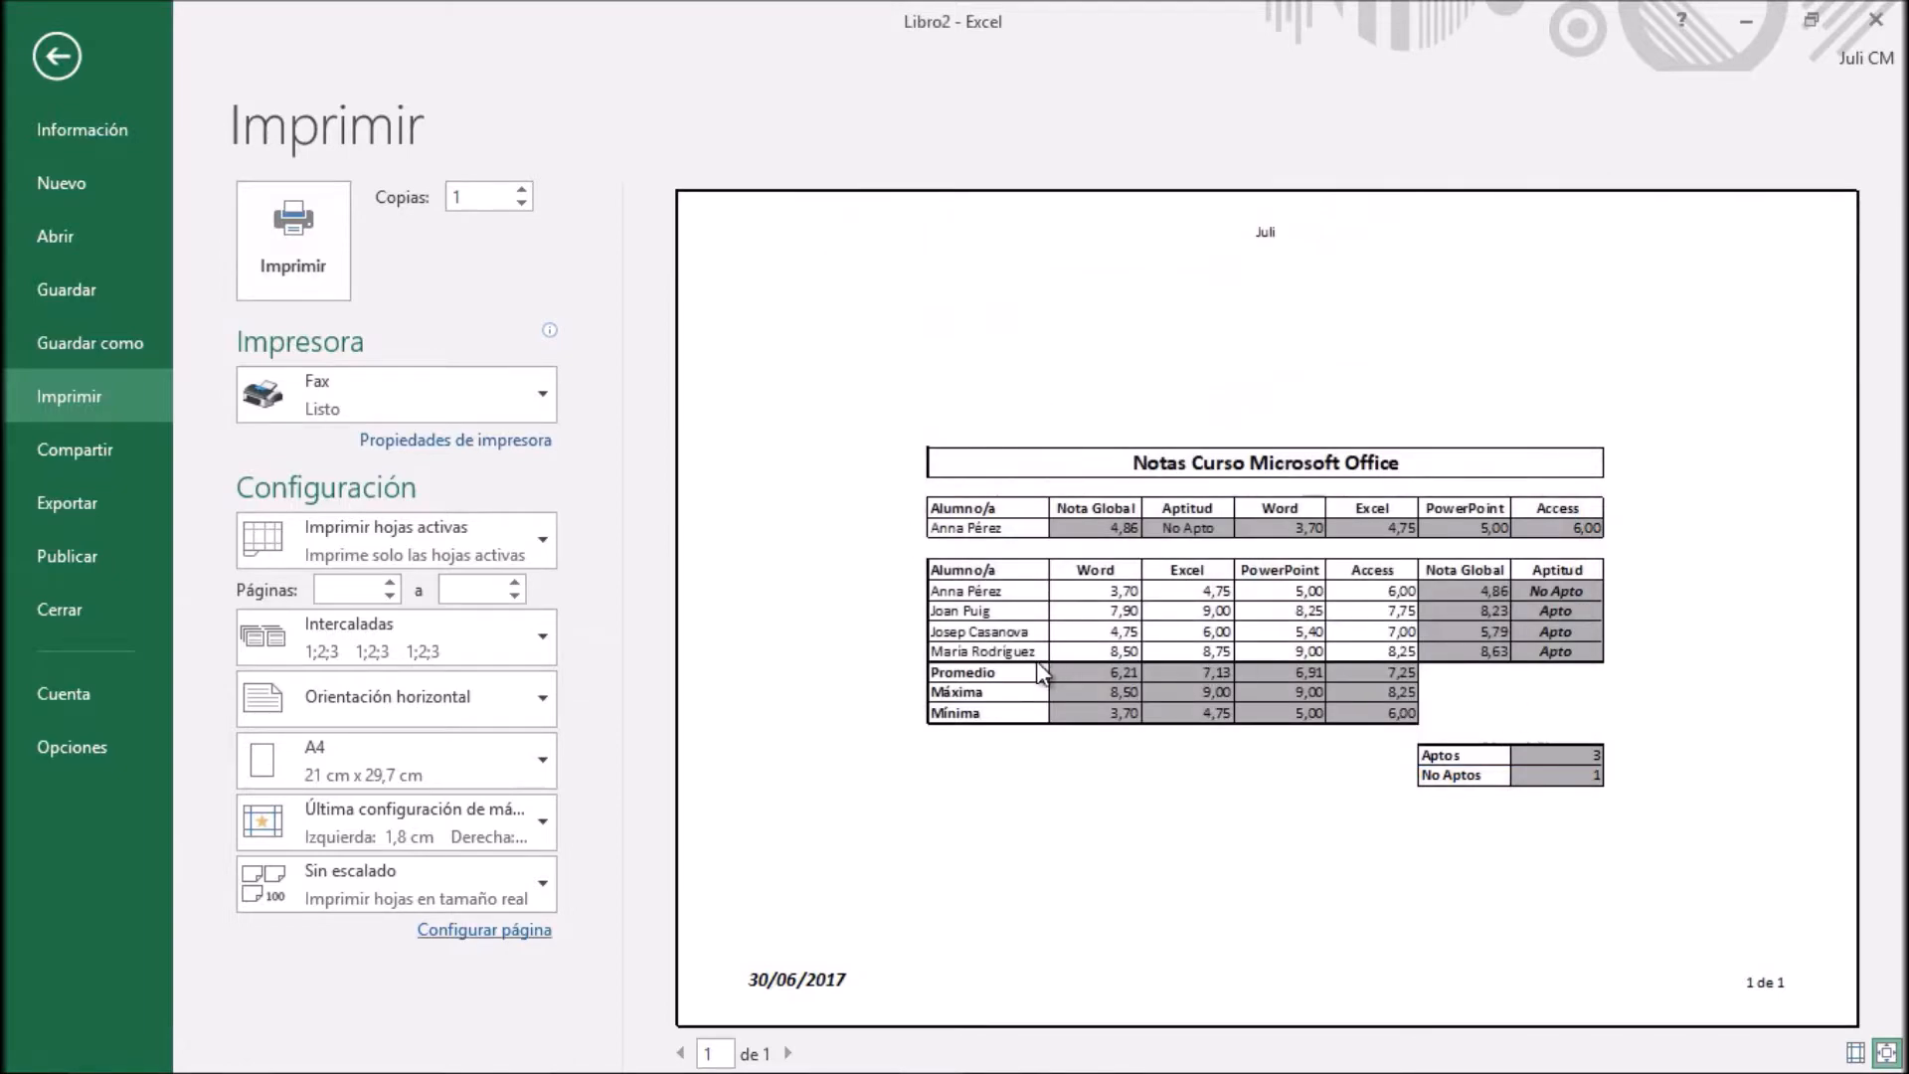
click(65, 70)
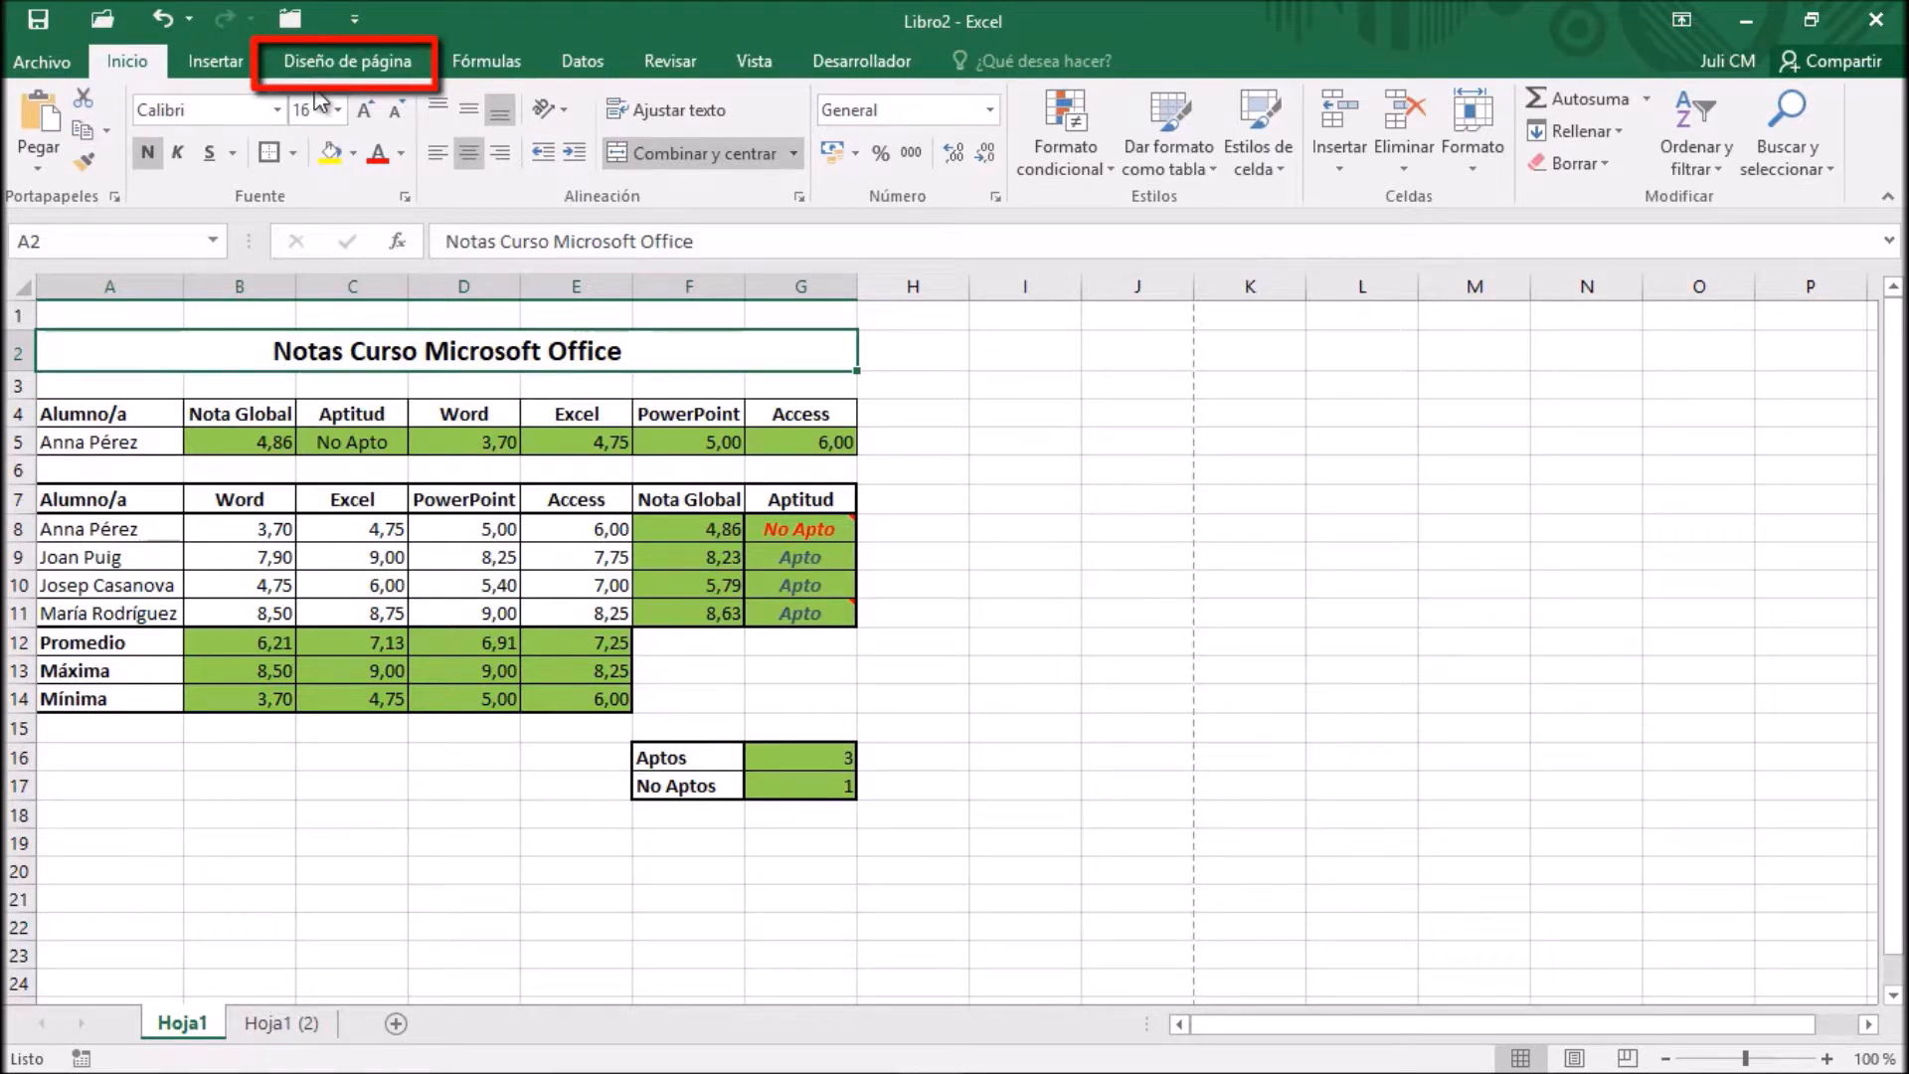
Set the print area to $A$7:$E$11 in the sheet options of the worksheet's page setup
click(370, 62)
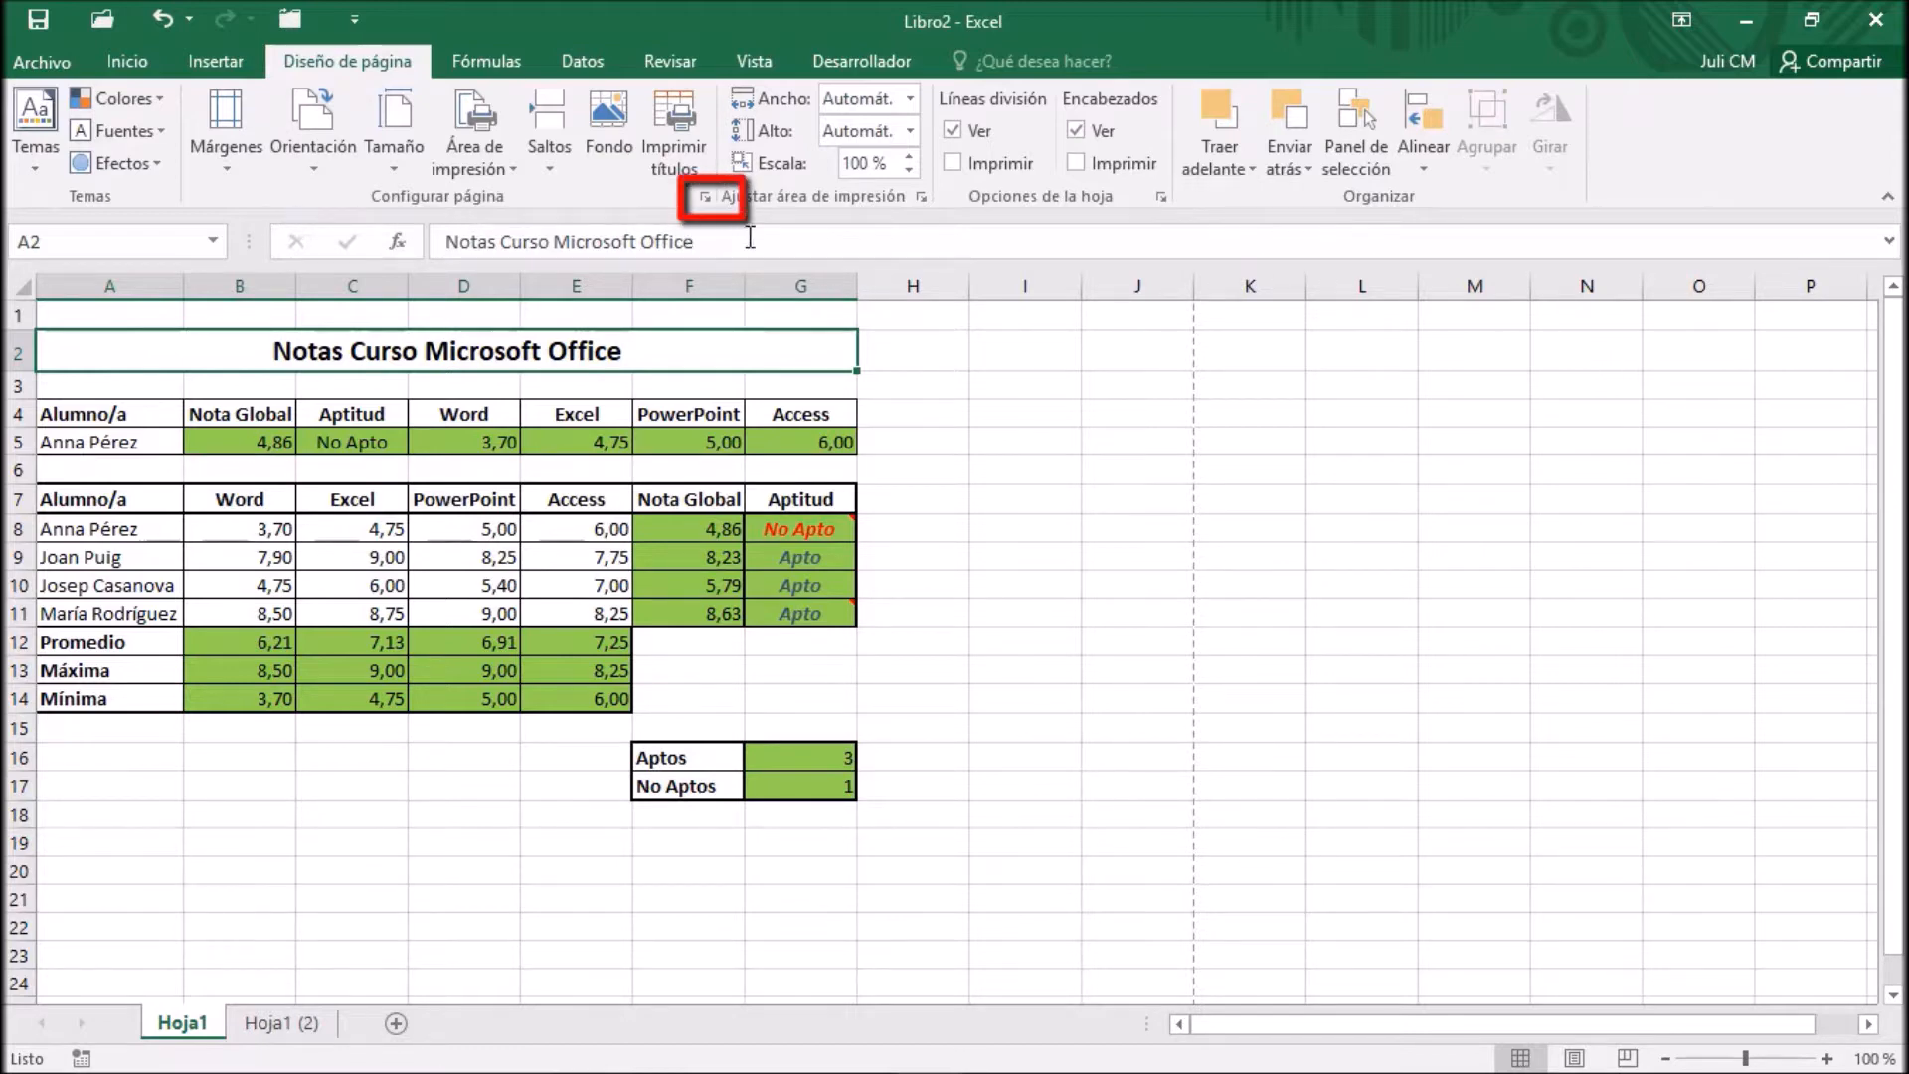
click(706, 199)
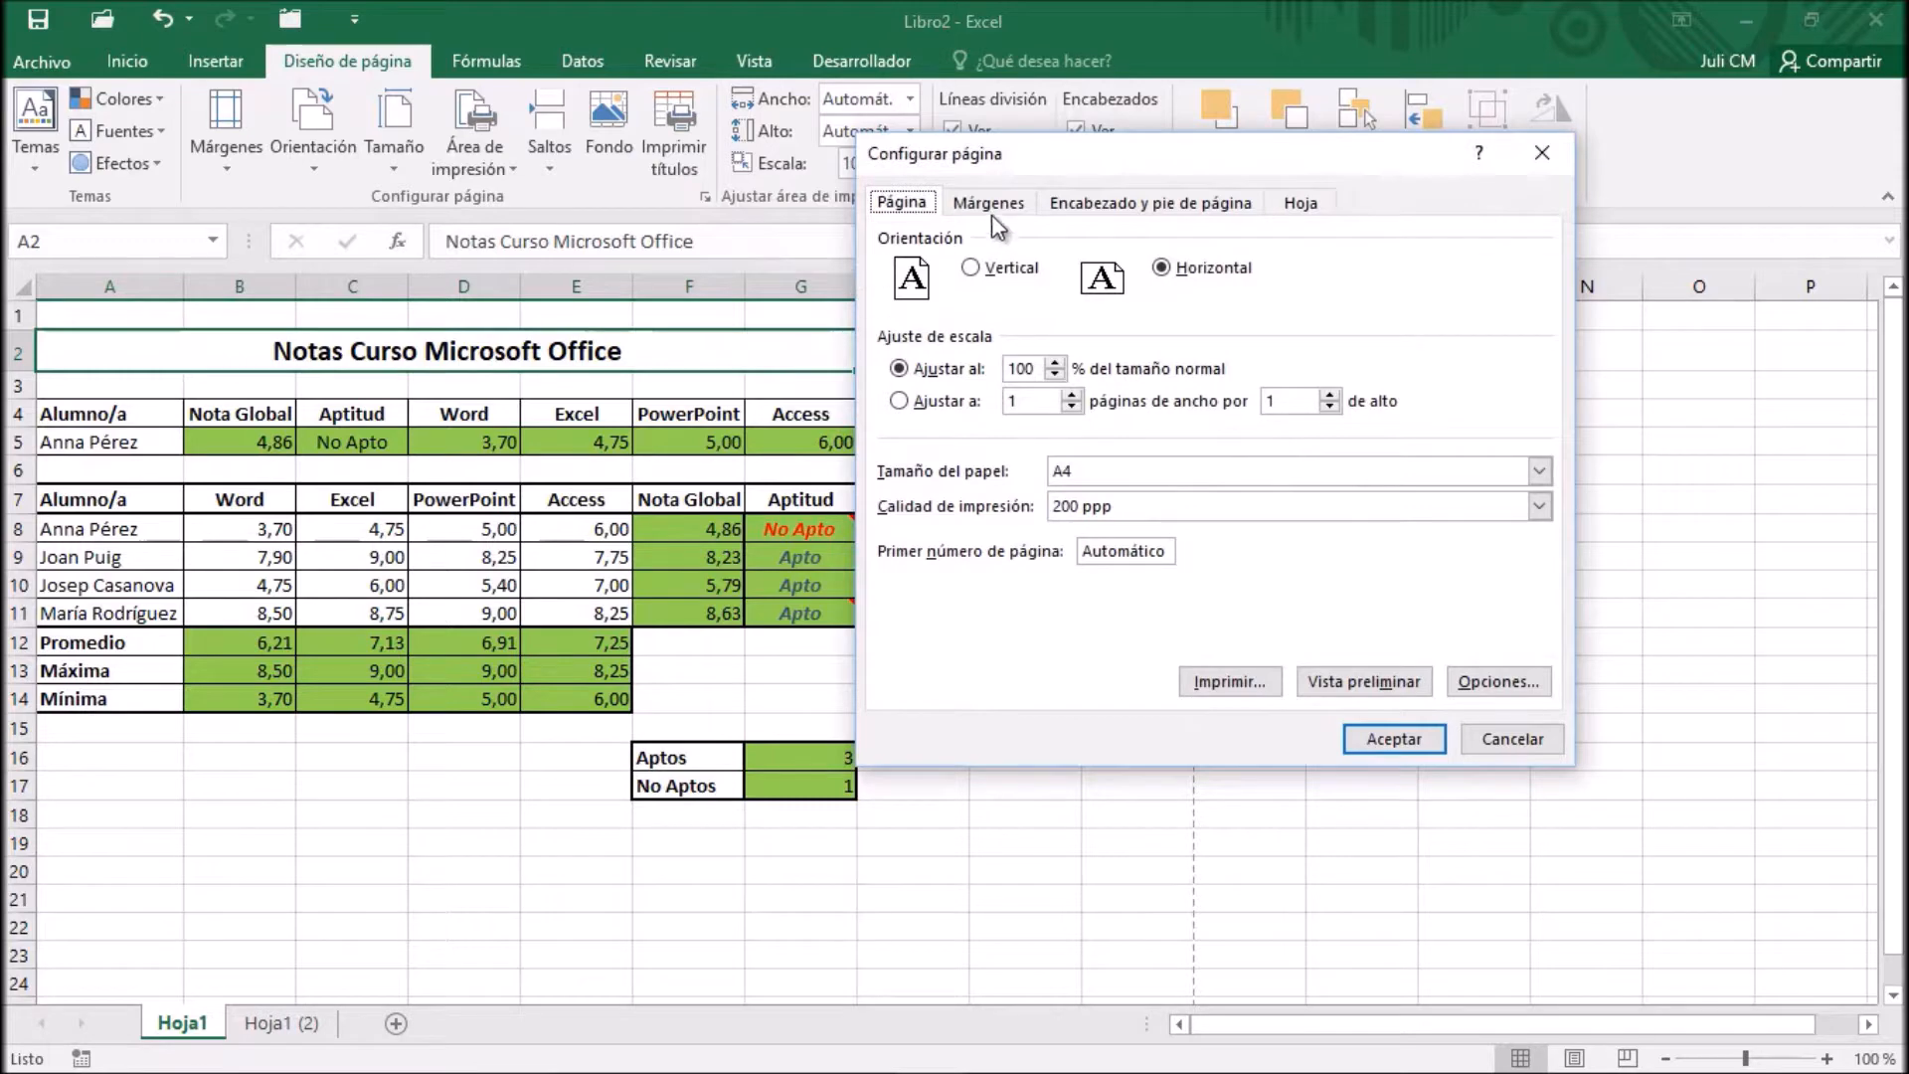
click(1301, 205)
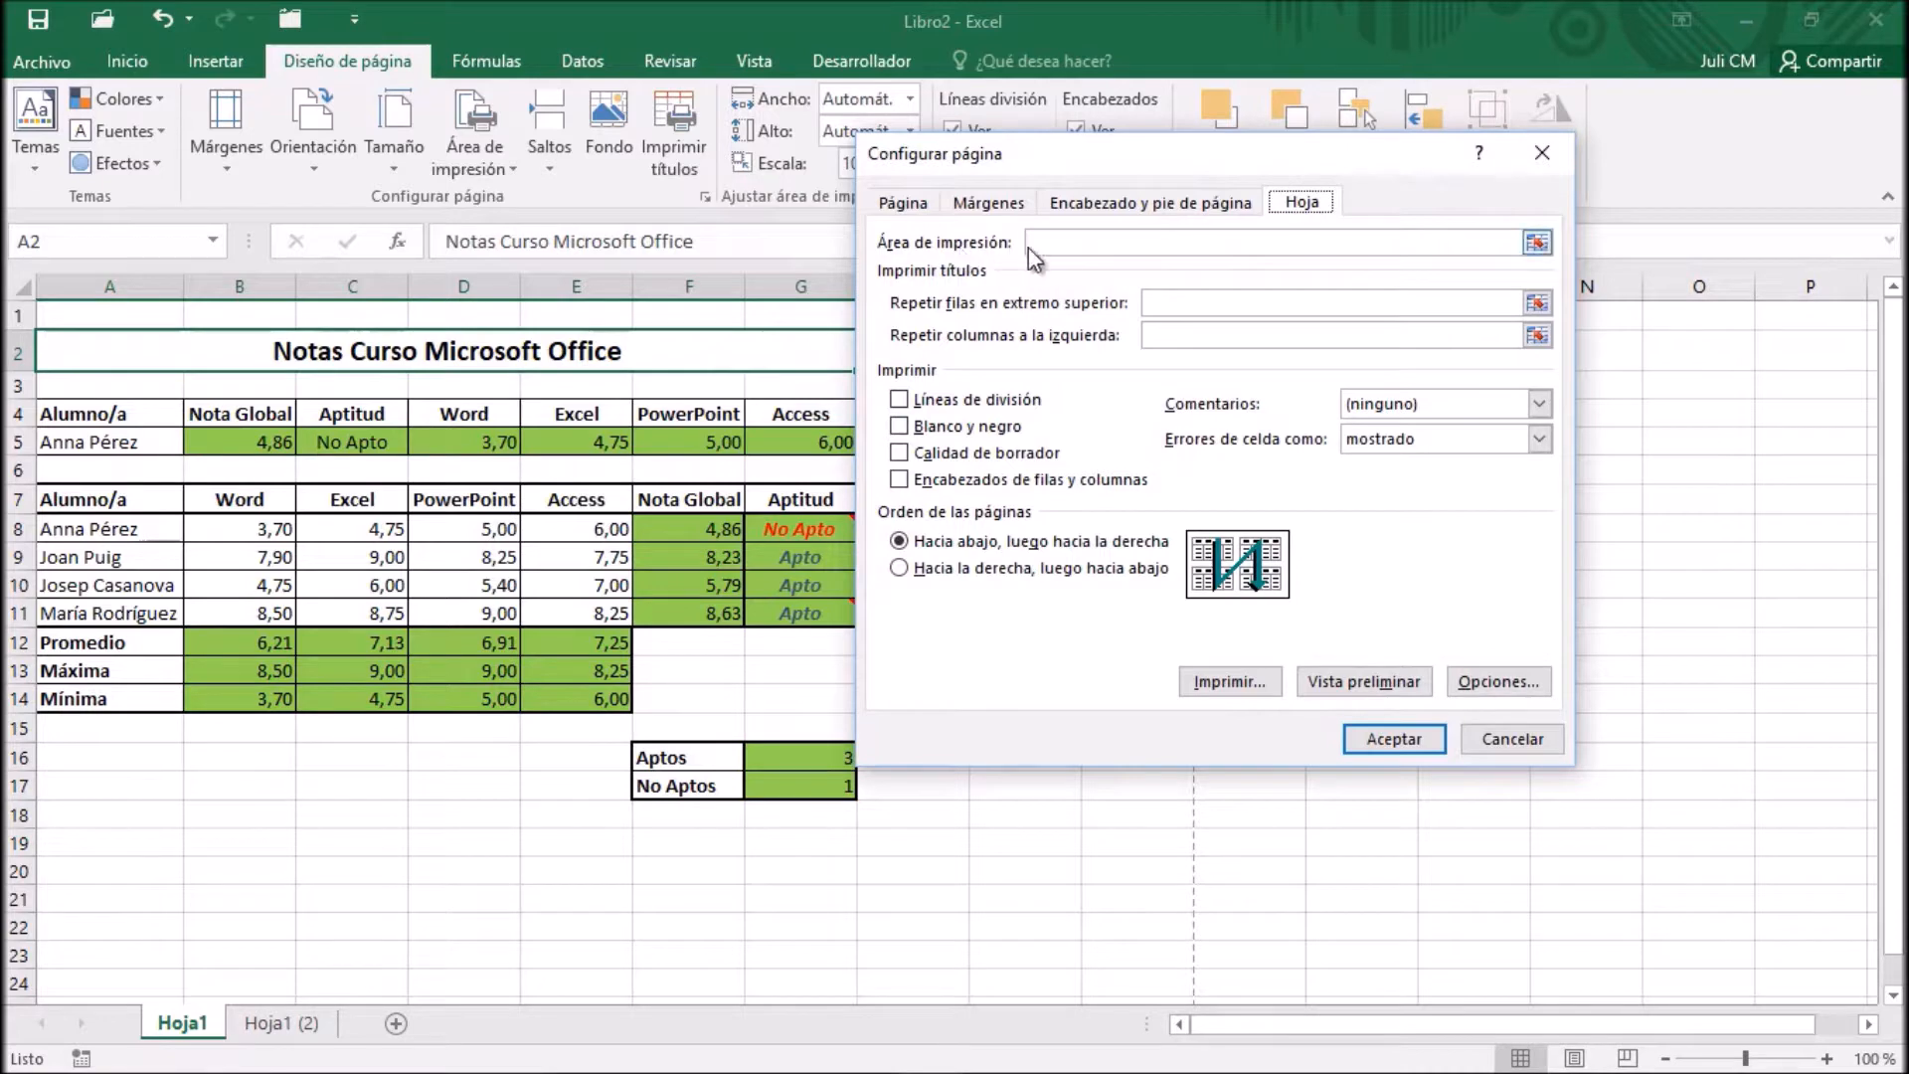
drag(1118, 175, 1257, 178)
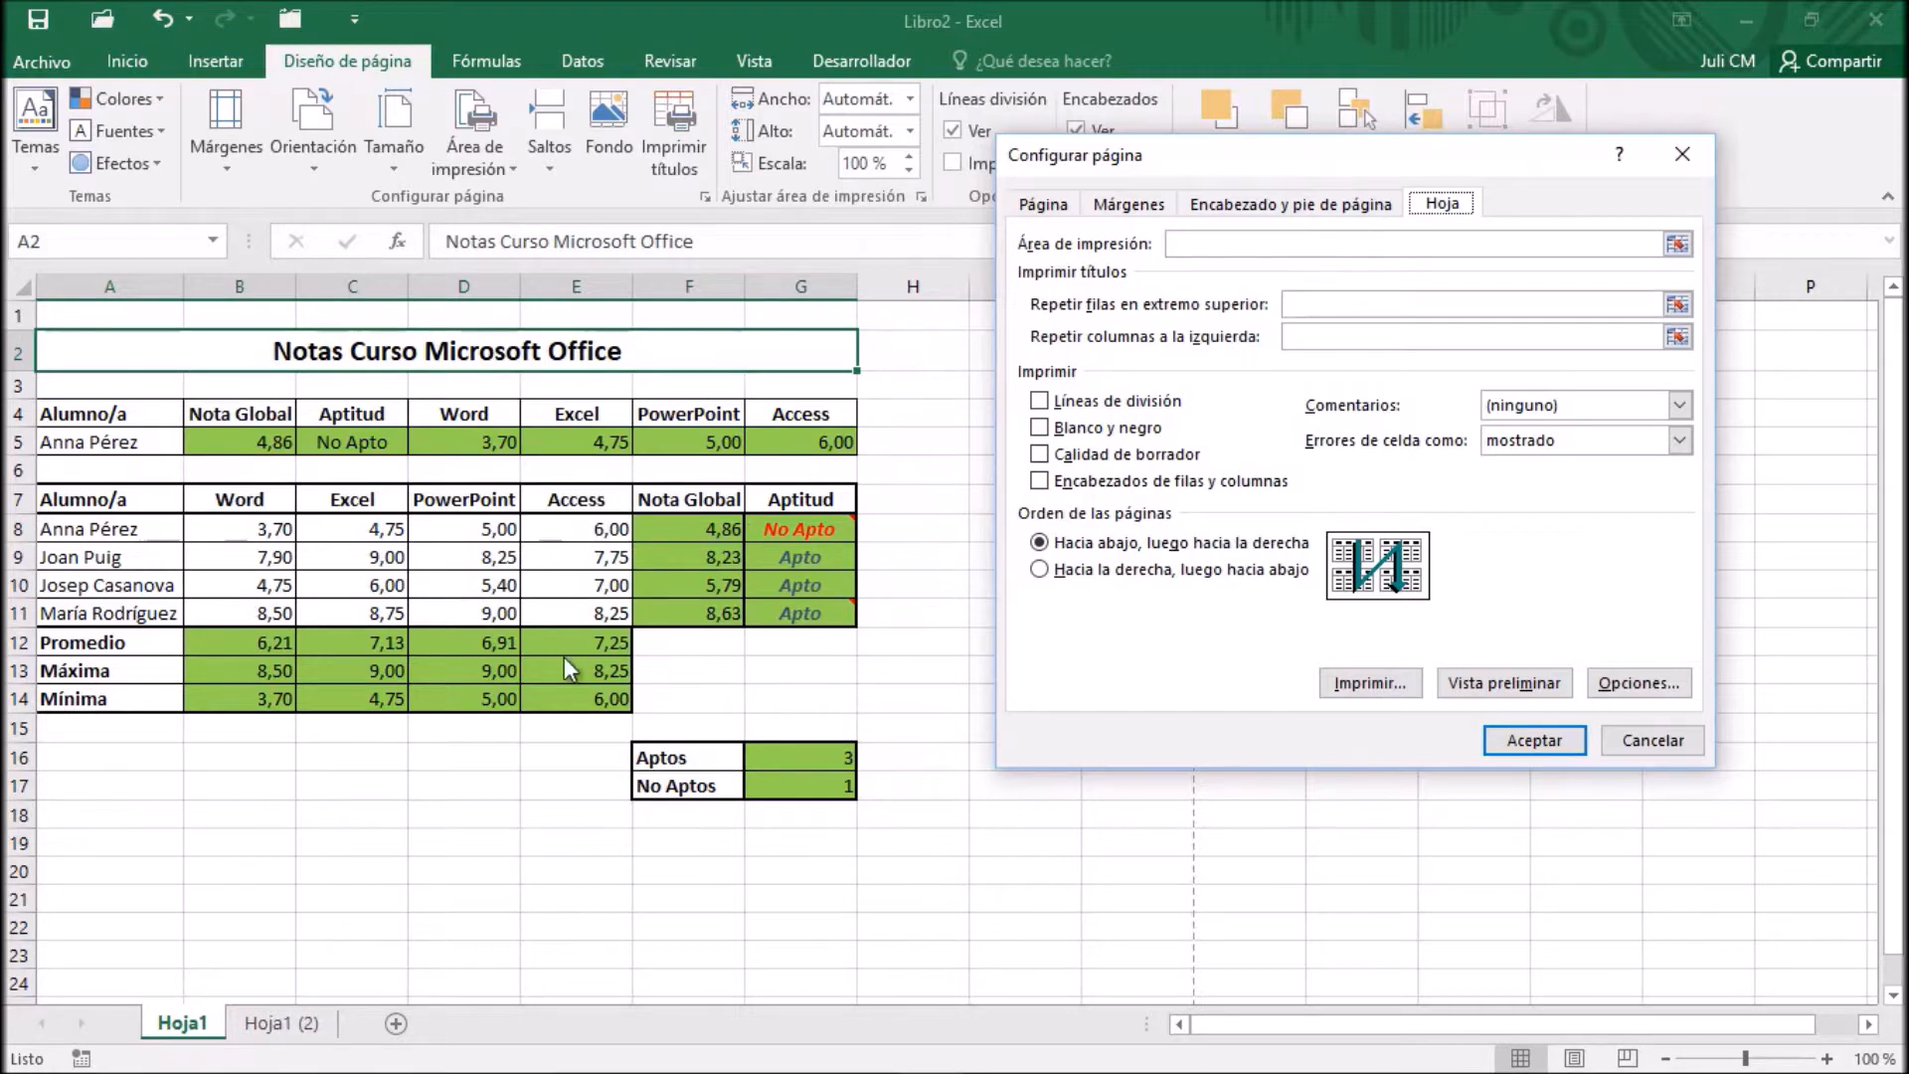
click(1679, 246)
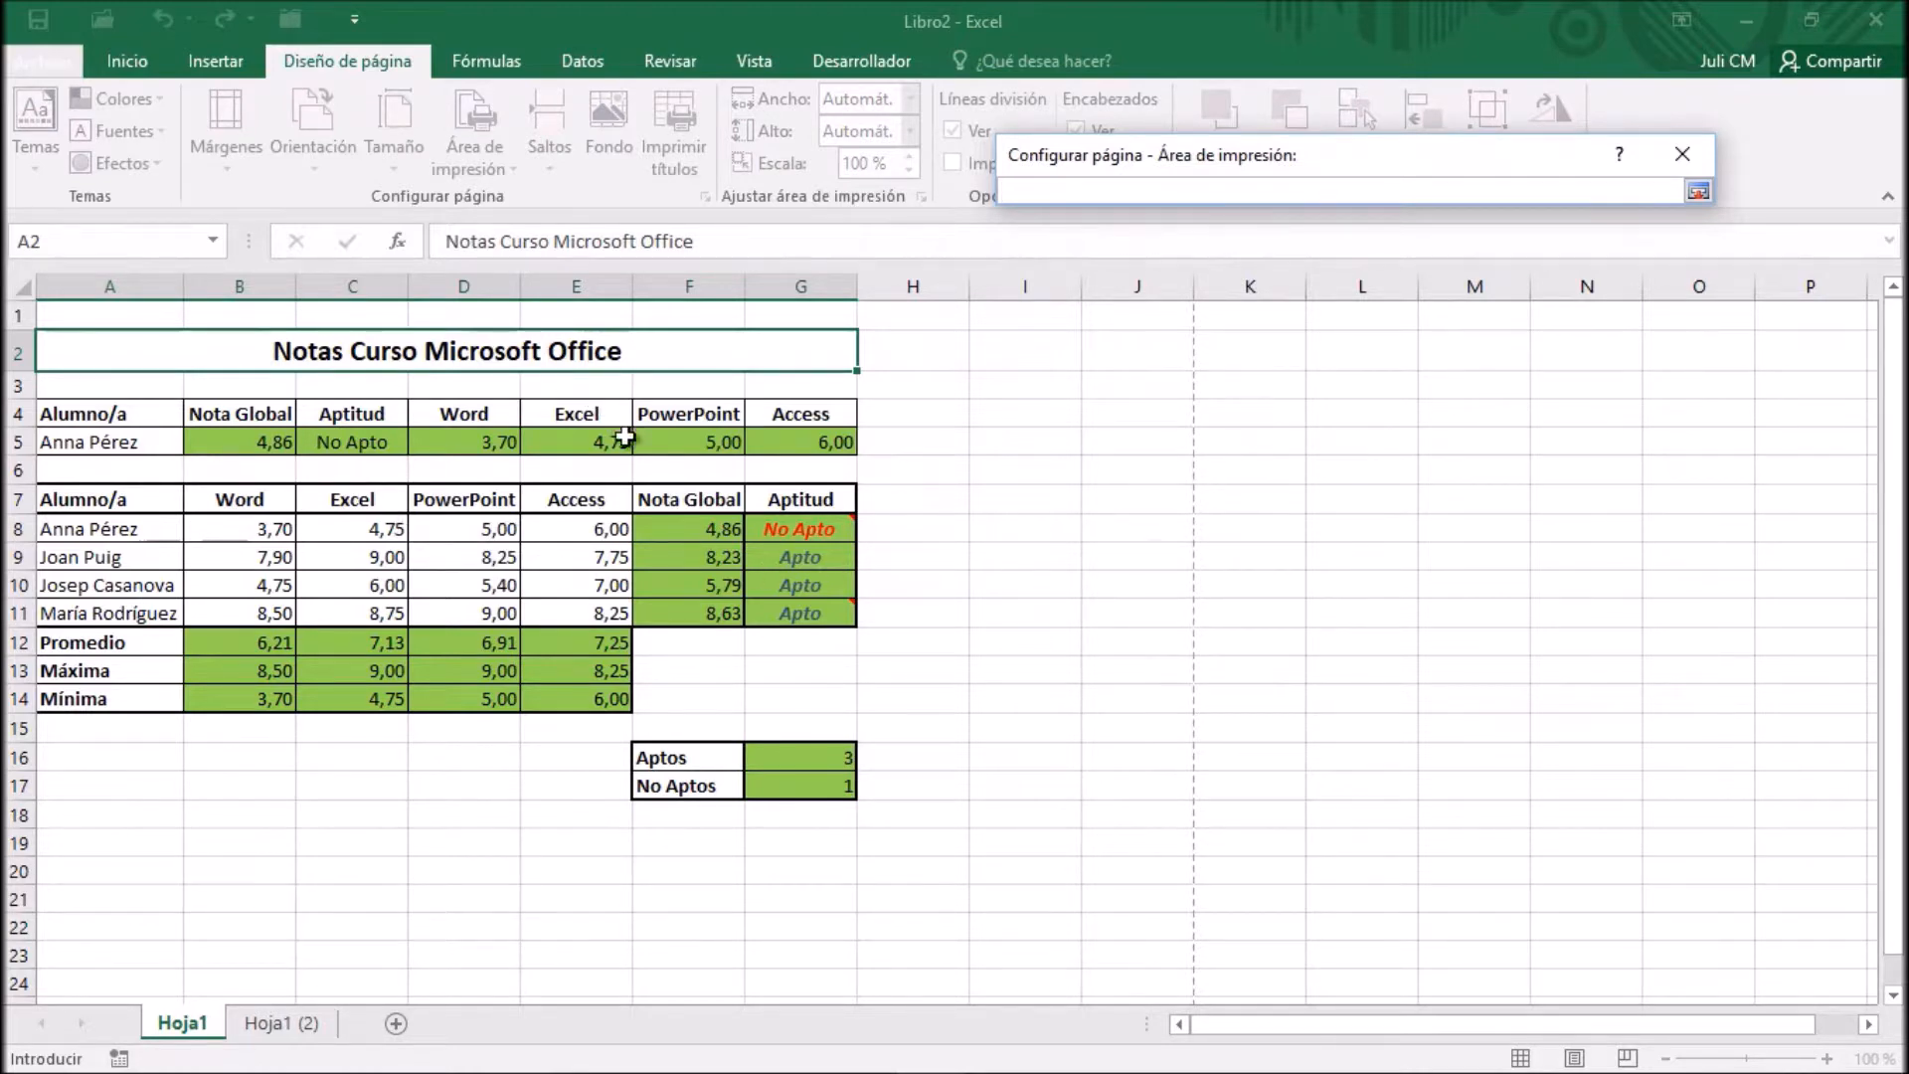
mouse_move(60, 501)
mouse_down()
mouse_move(487, 497)
mouse_move(597, 537)
mouse_move(605, 600)
mouse_up()
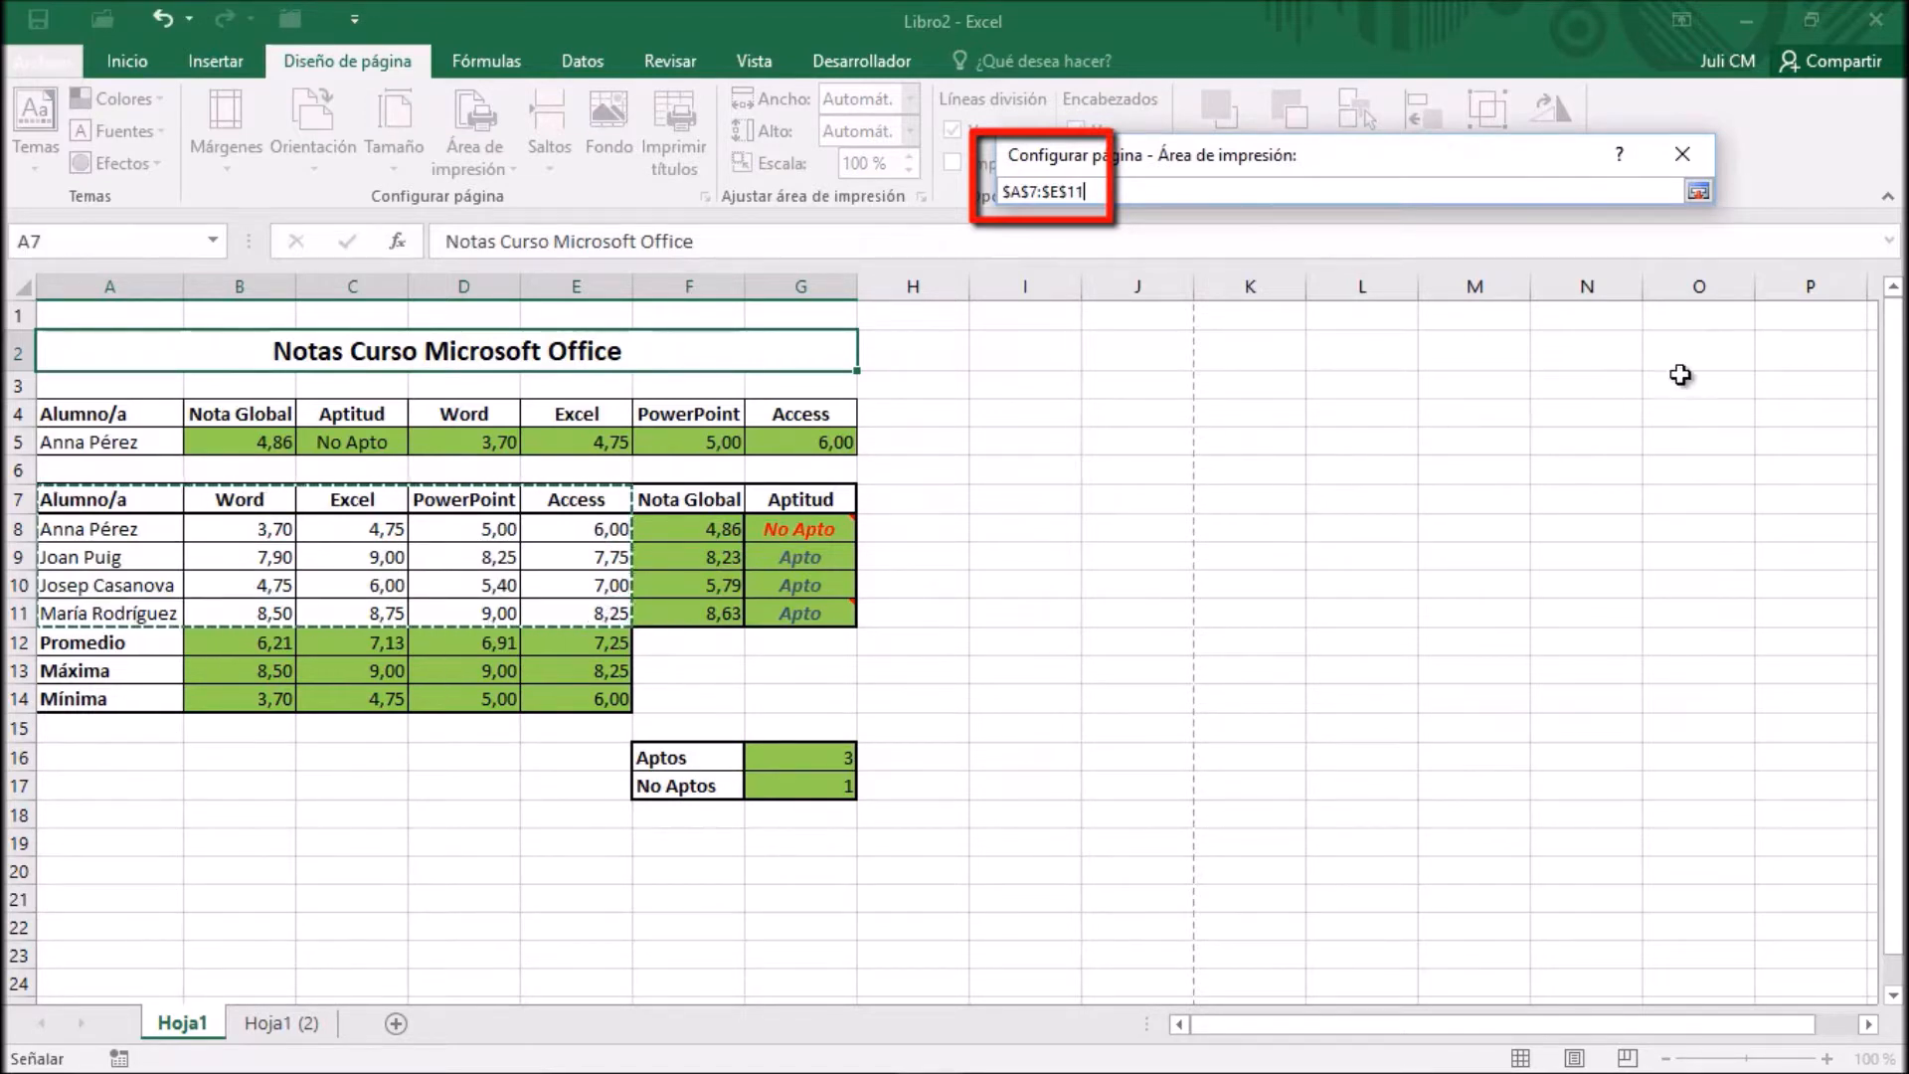
click(1700, 191)
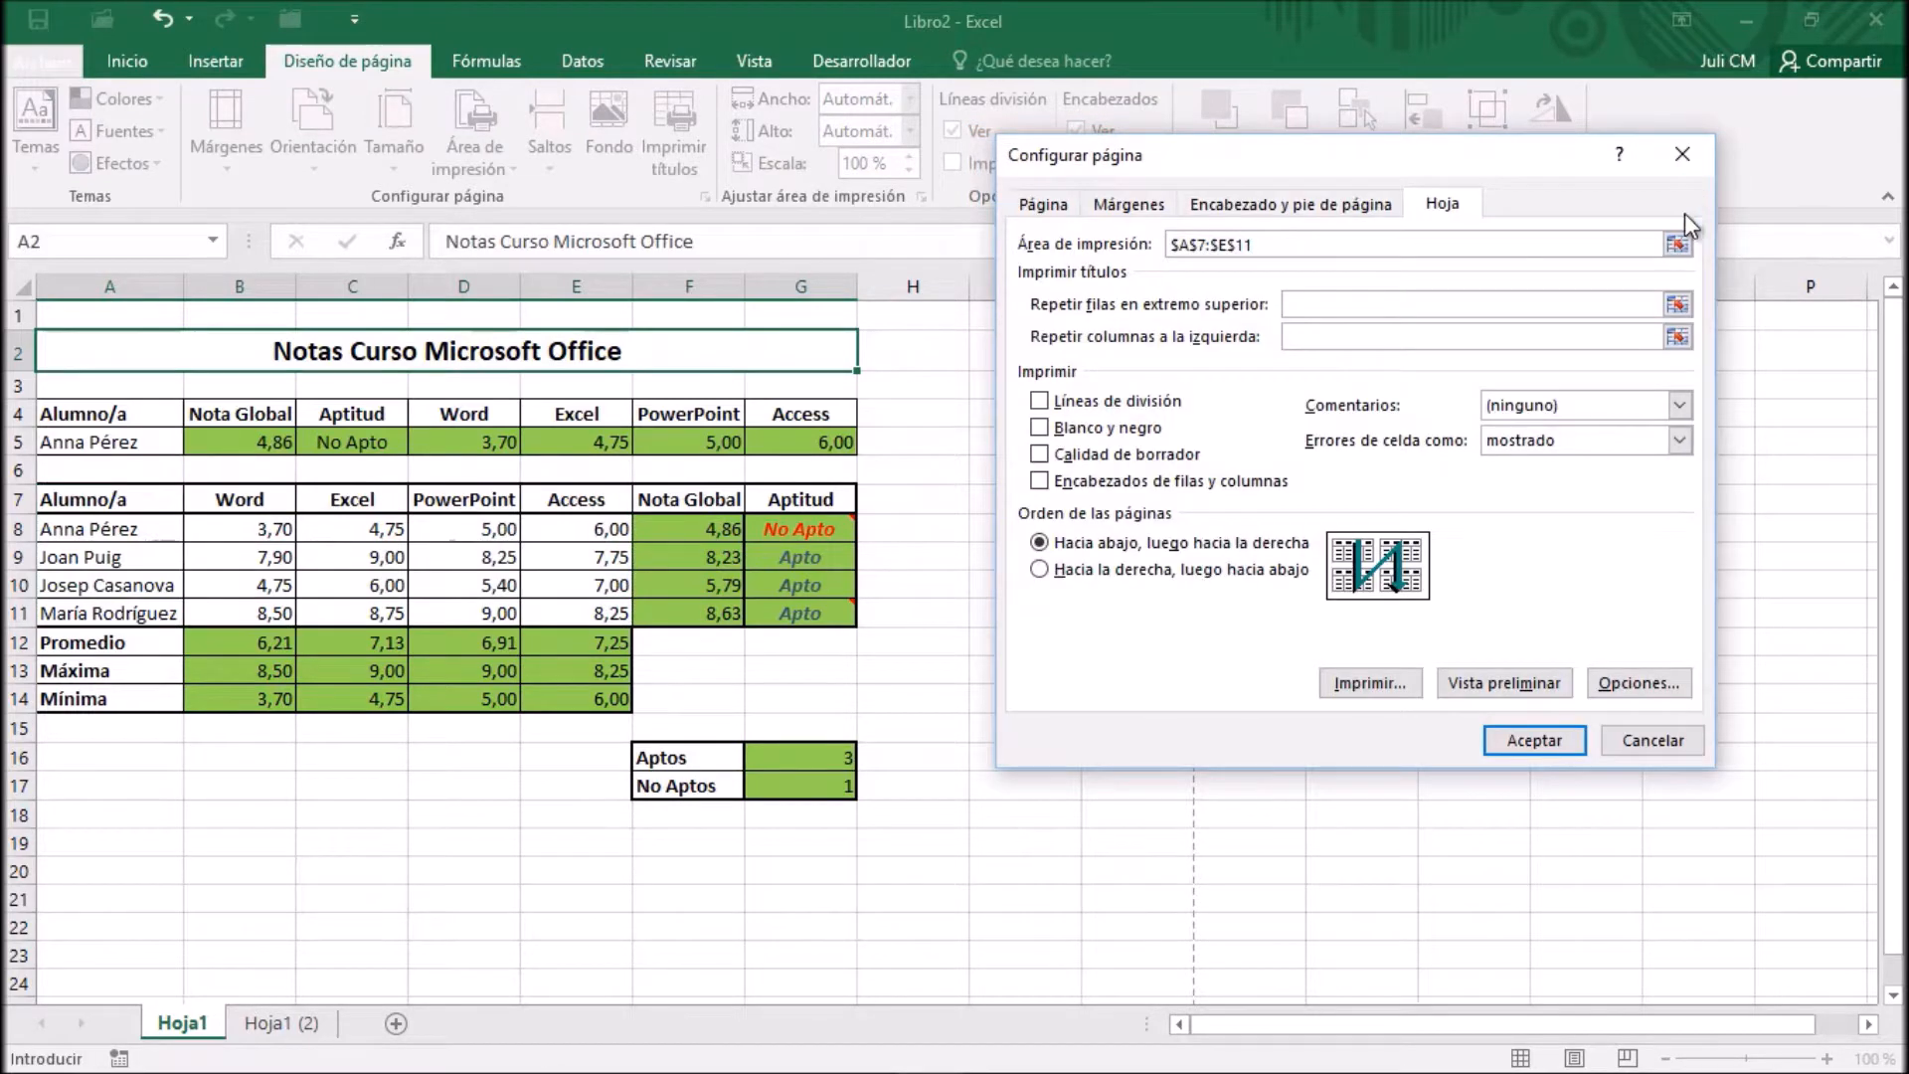
Check the print preview of the defined area, and clear the print area in the worksheet's page setup
click(1539, 692)
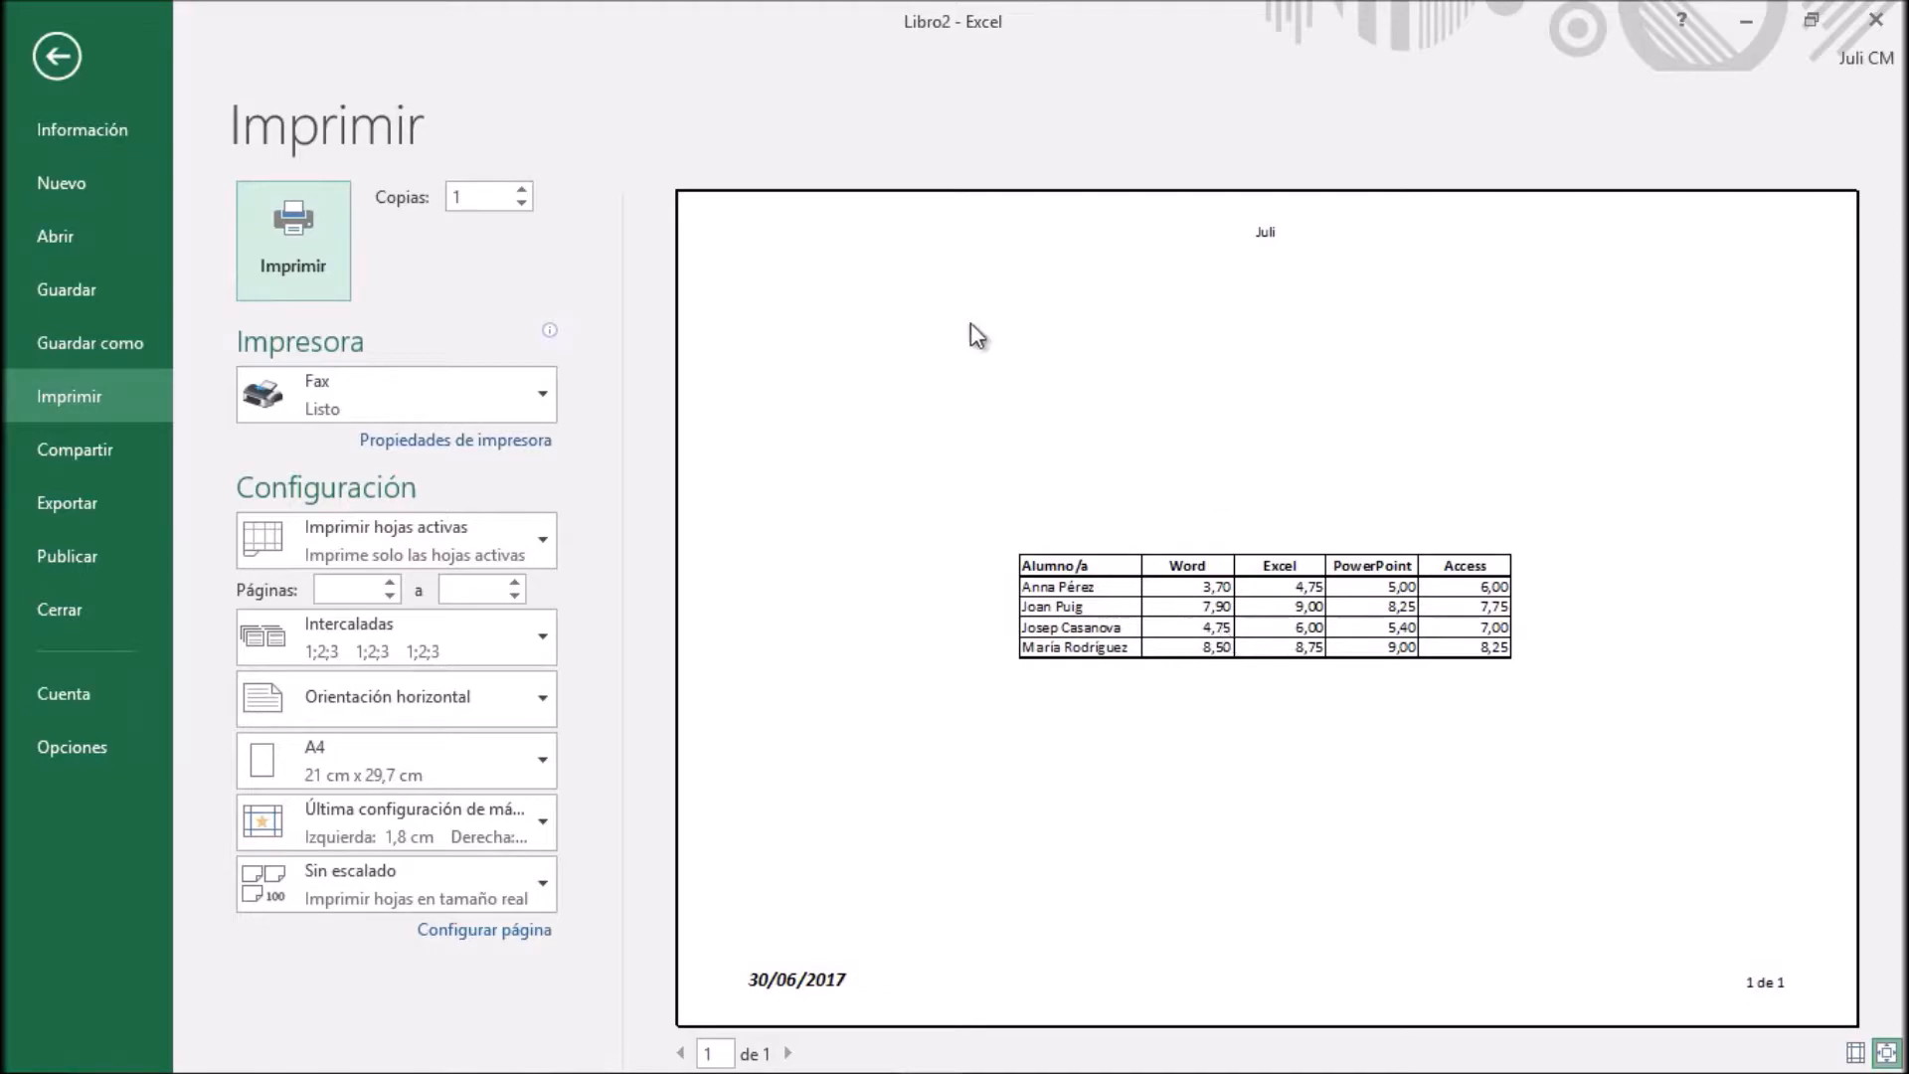
click(64, 51)
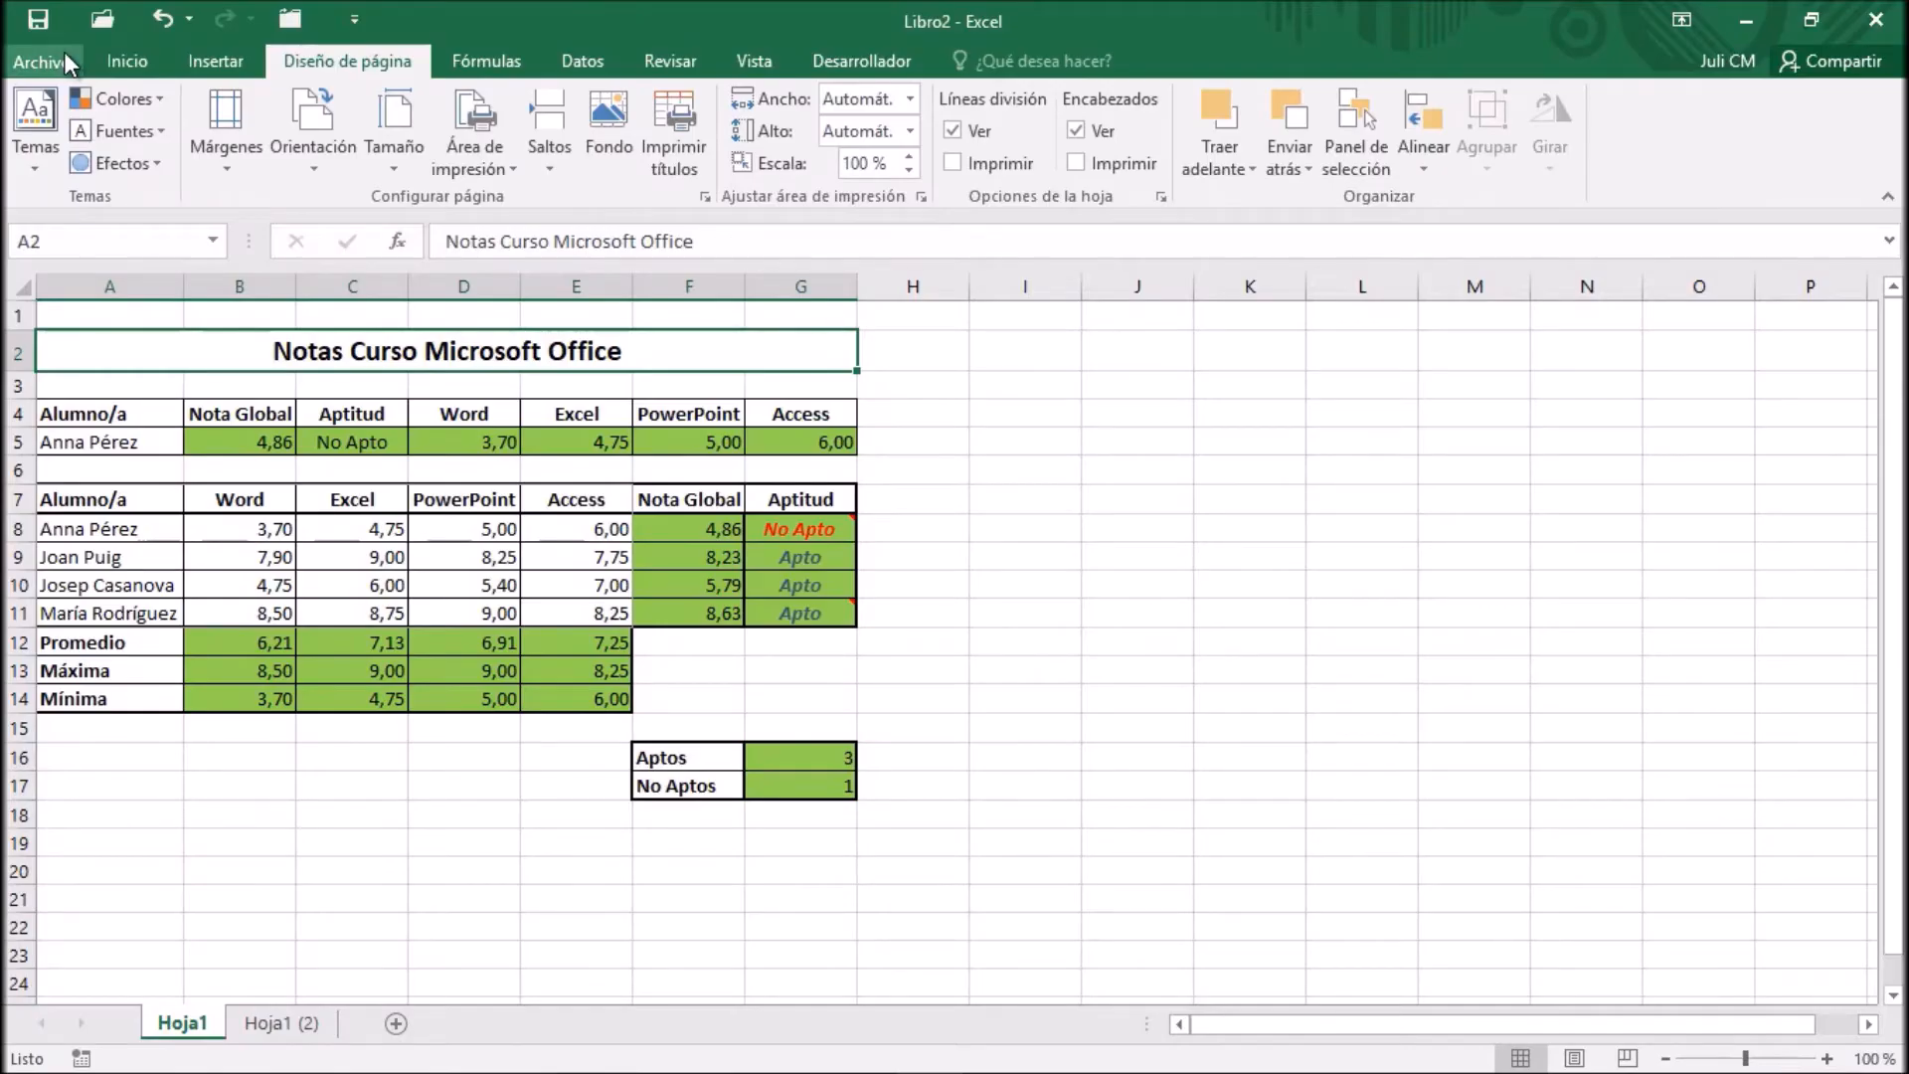
click(706, 197)
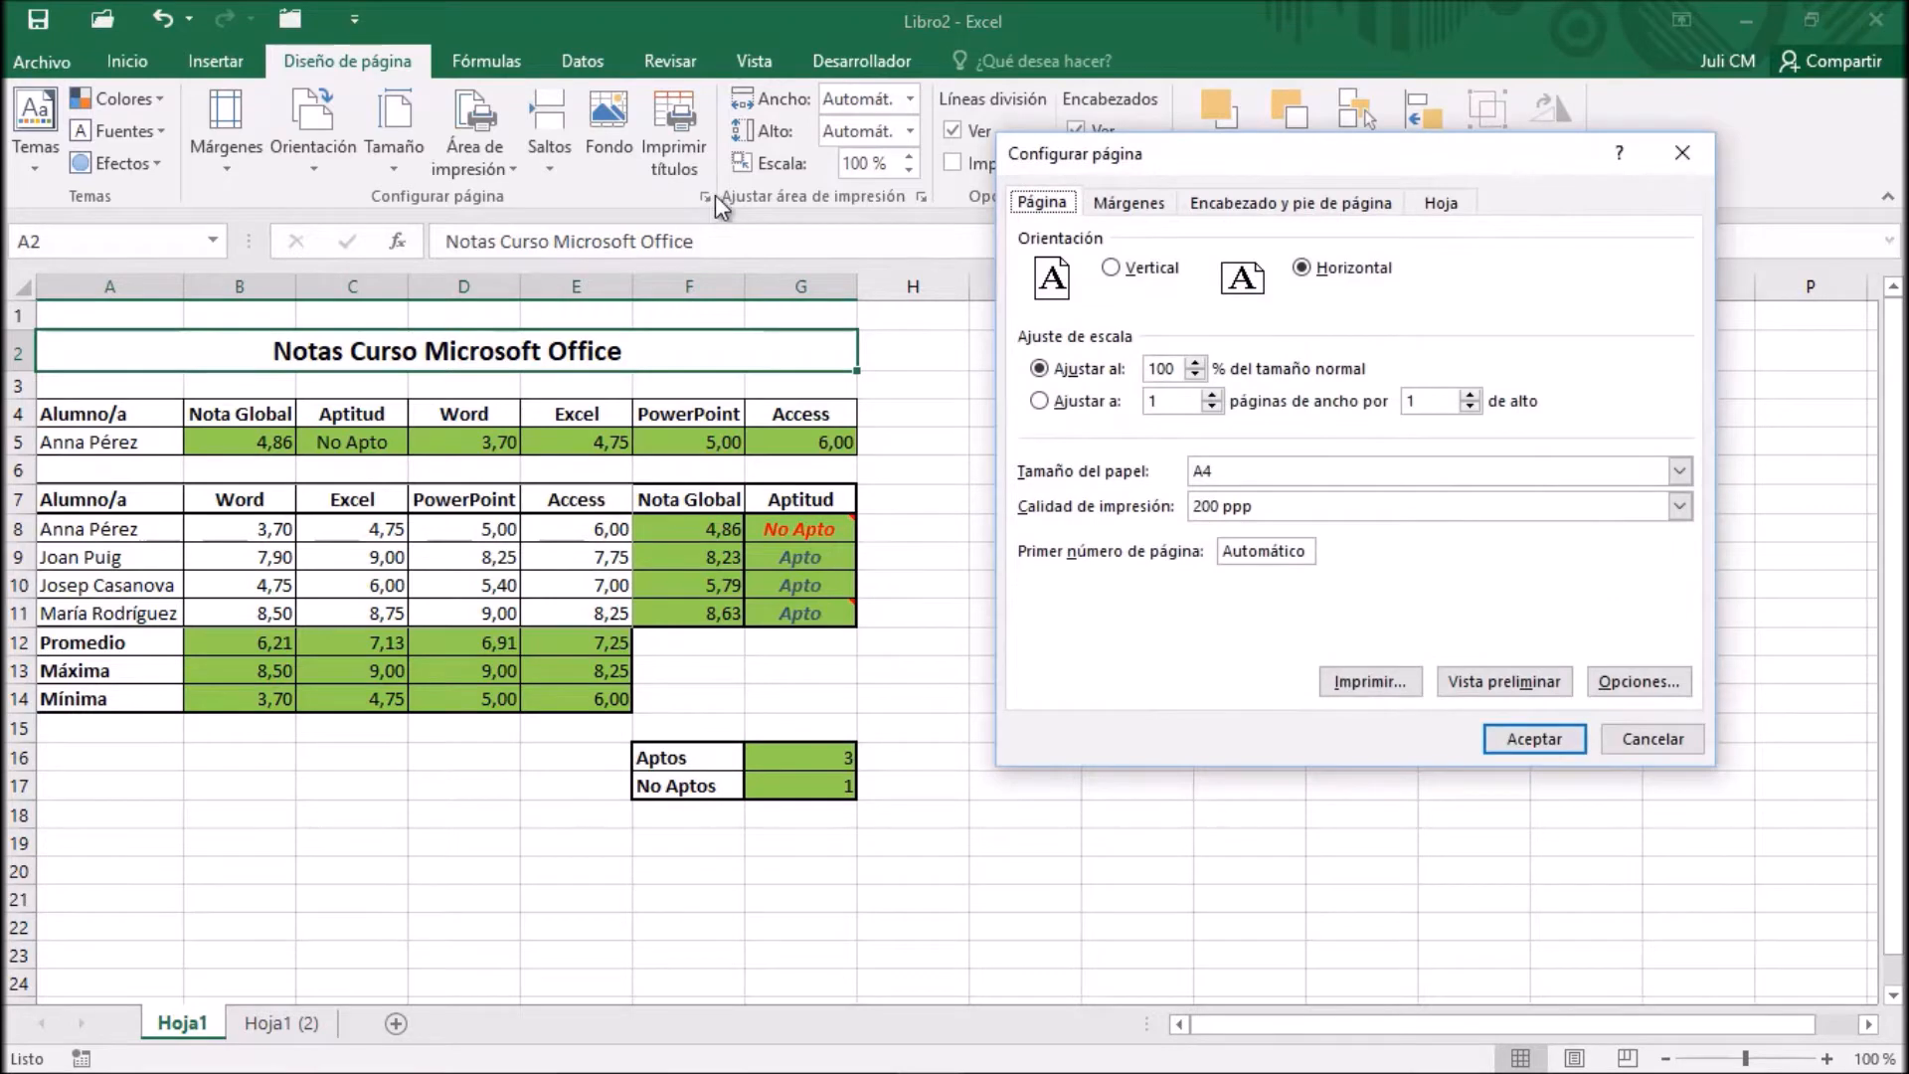
click(1441, 203)
drag(1268, 245, 1111, 248)
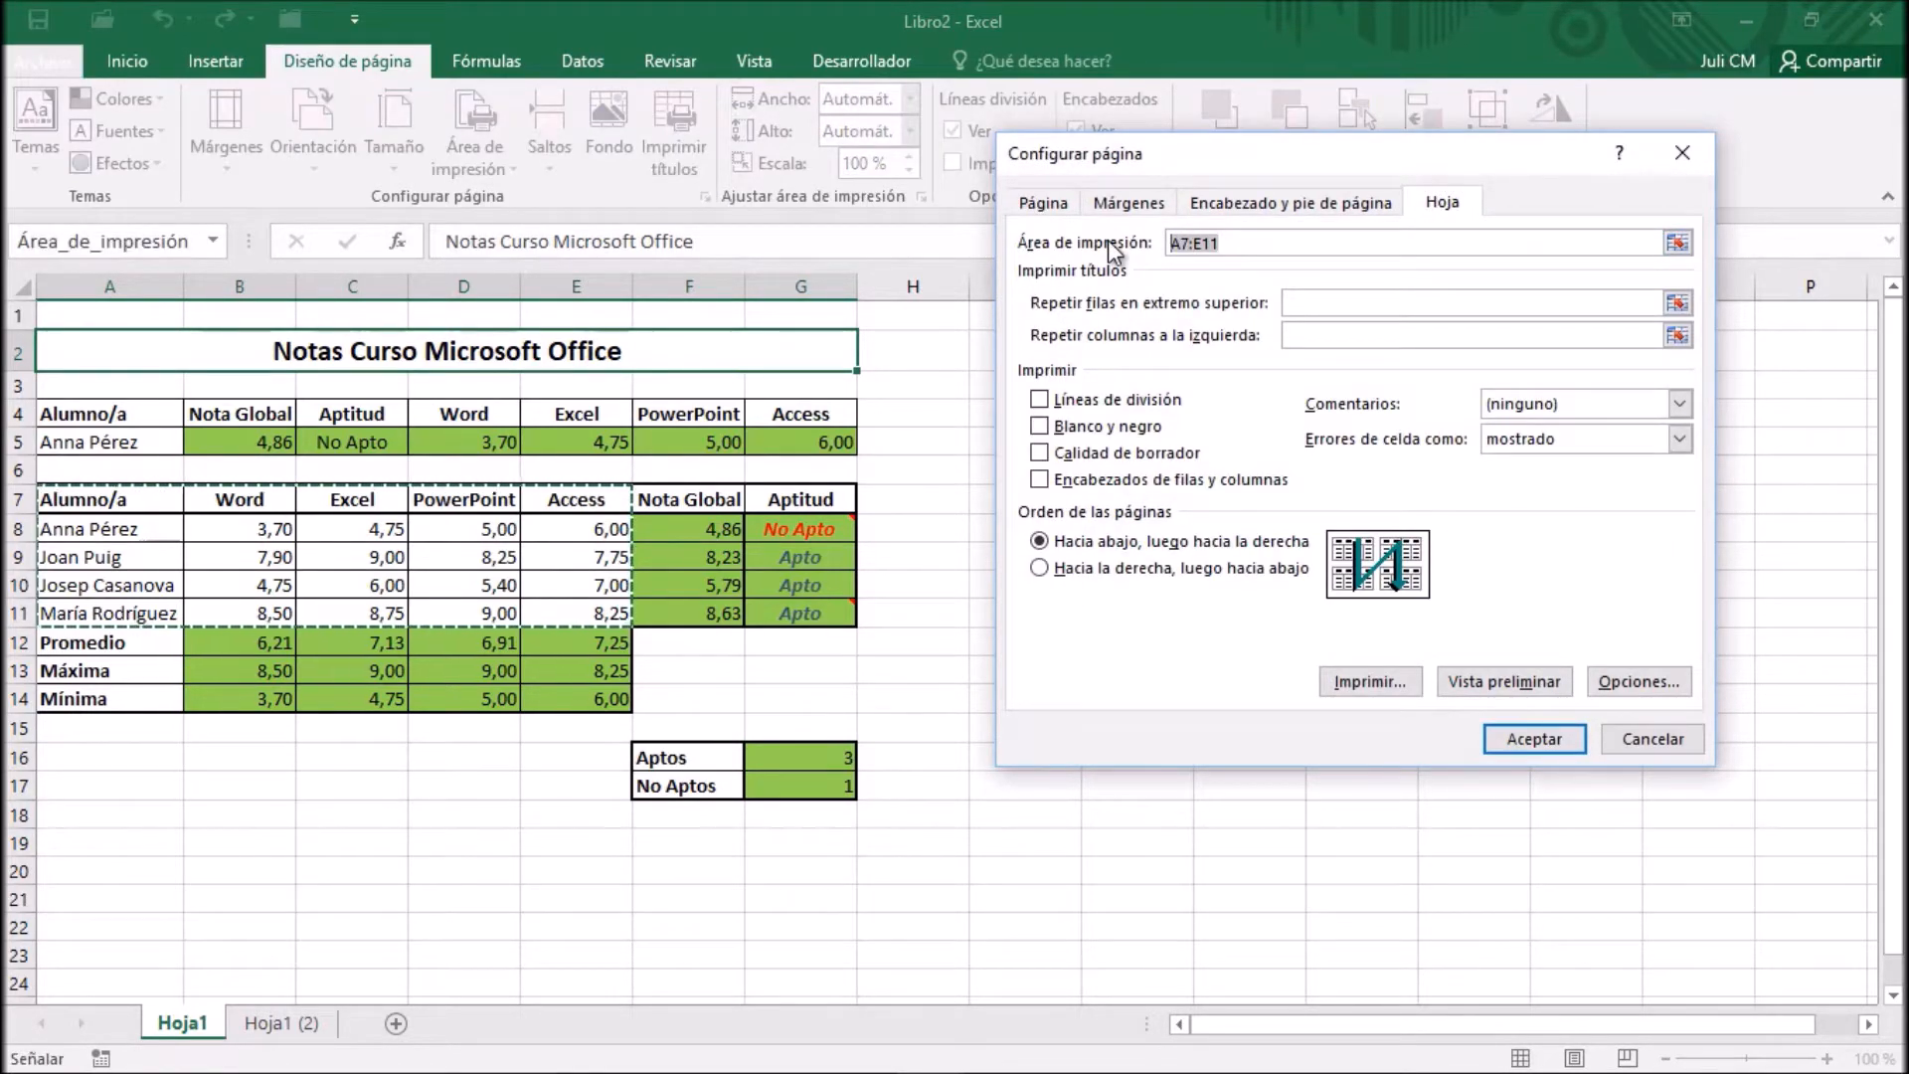
key(Delete)
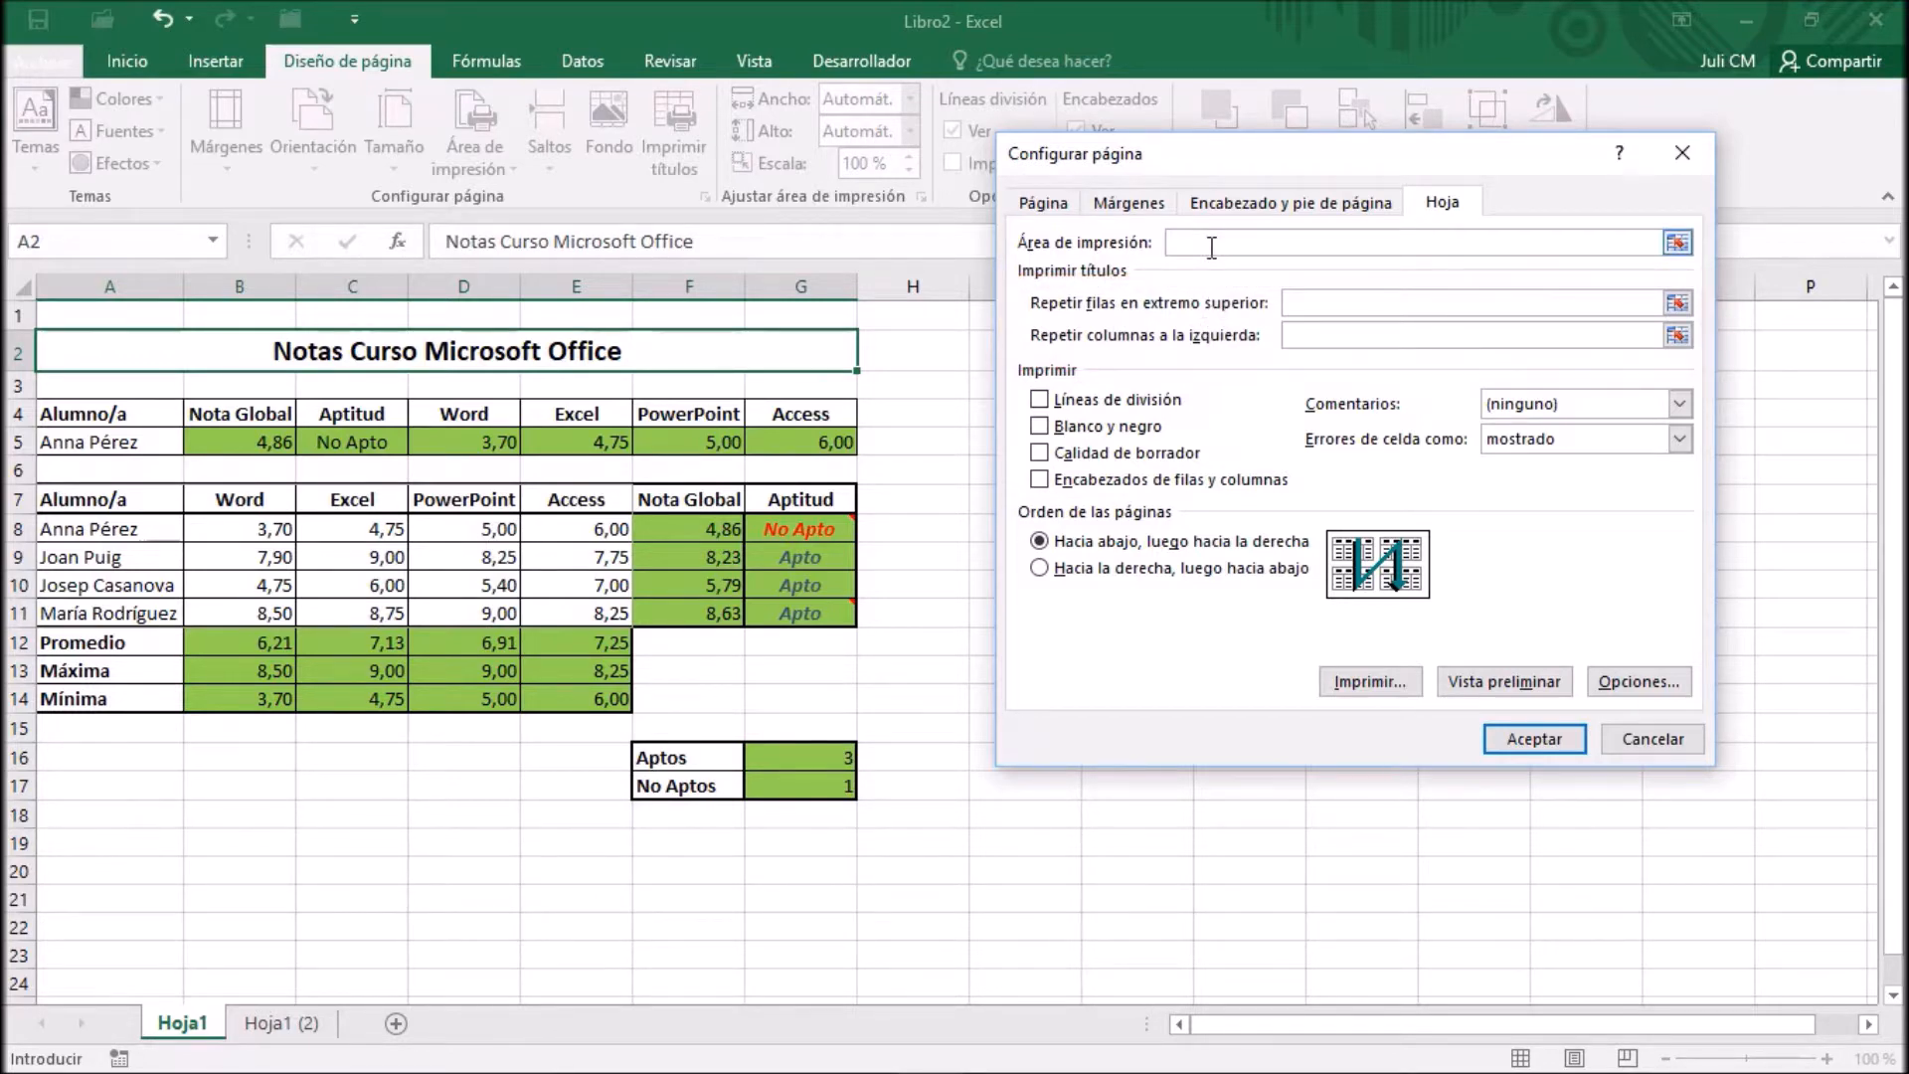
click(1532, 739)
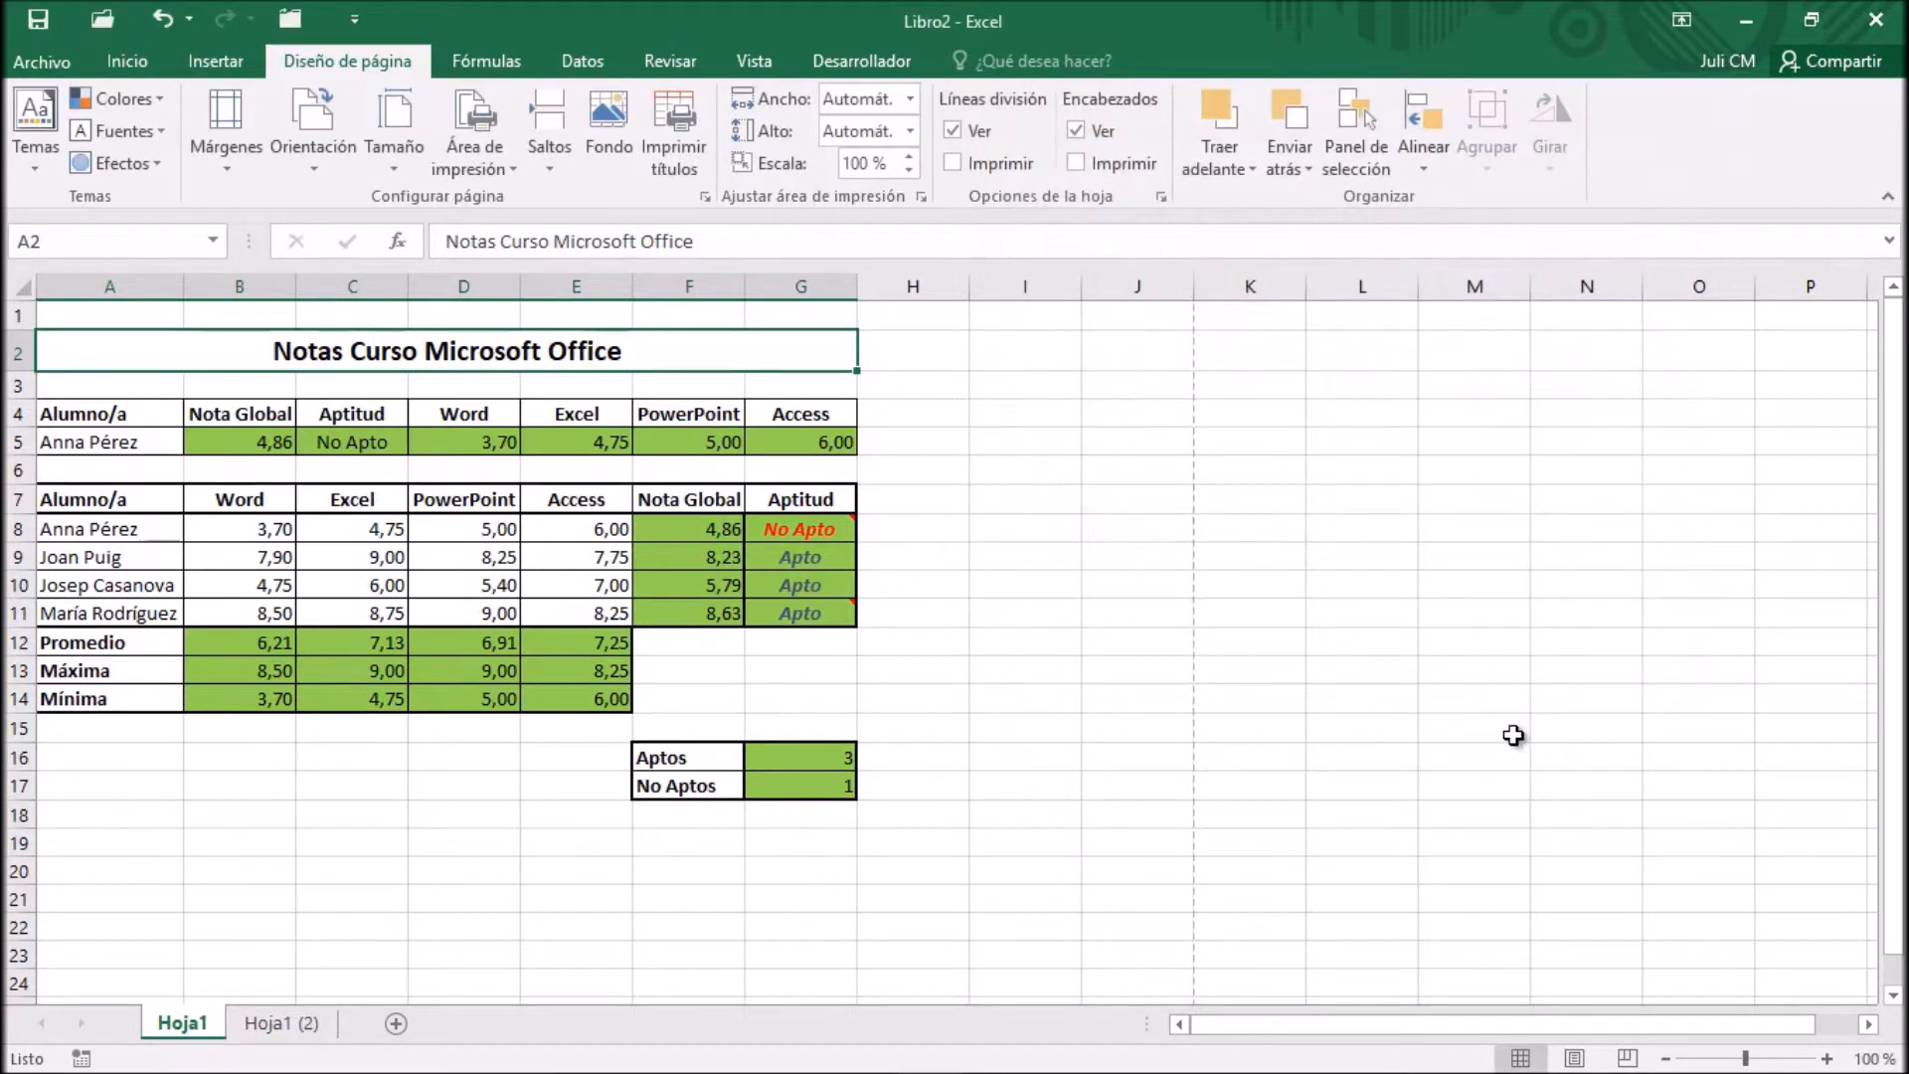
Switch to the Hoja1 (2) sheet and check its sheet print options from the print preview, without applying changes
click(277, 1024)
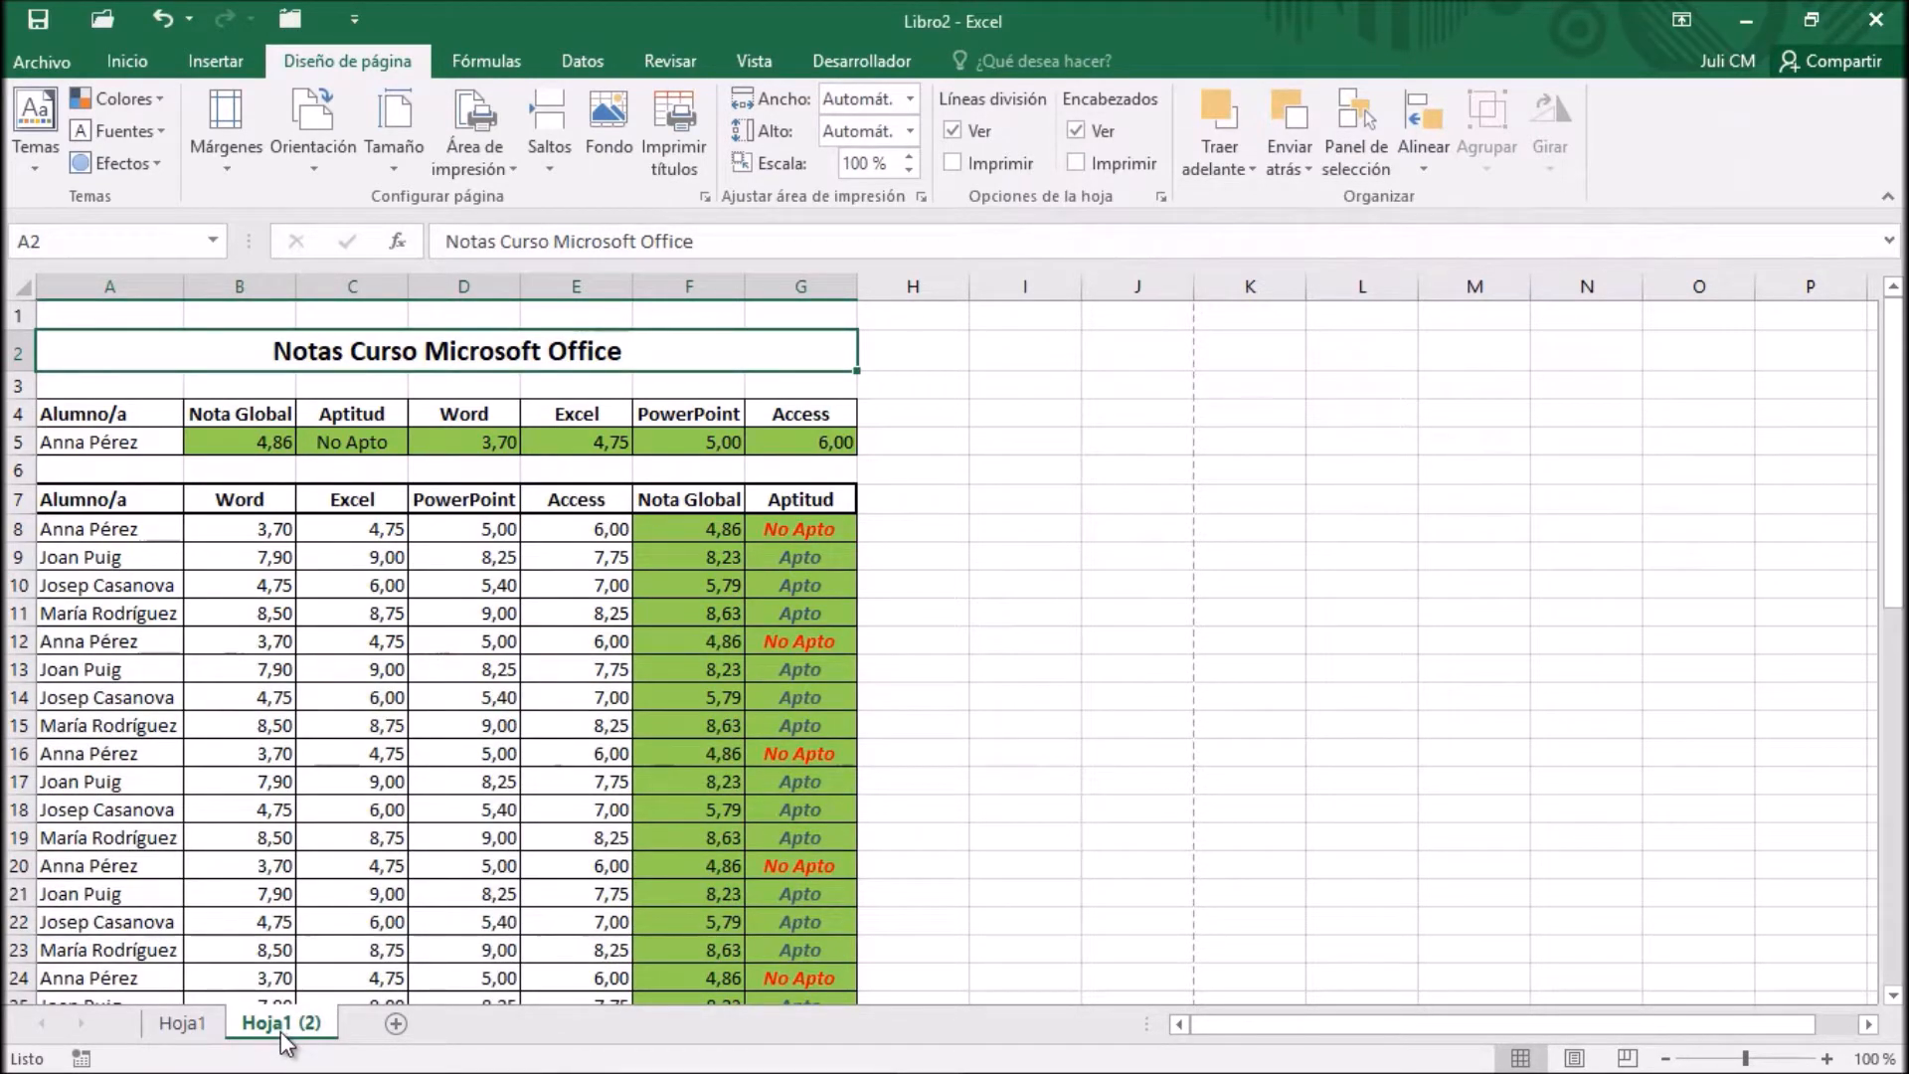
click(38, 59)
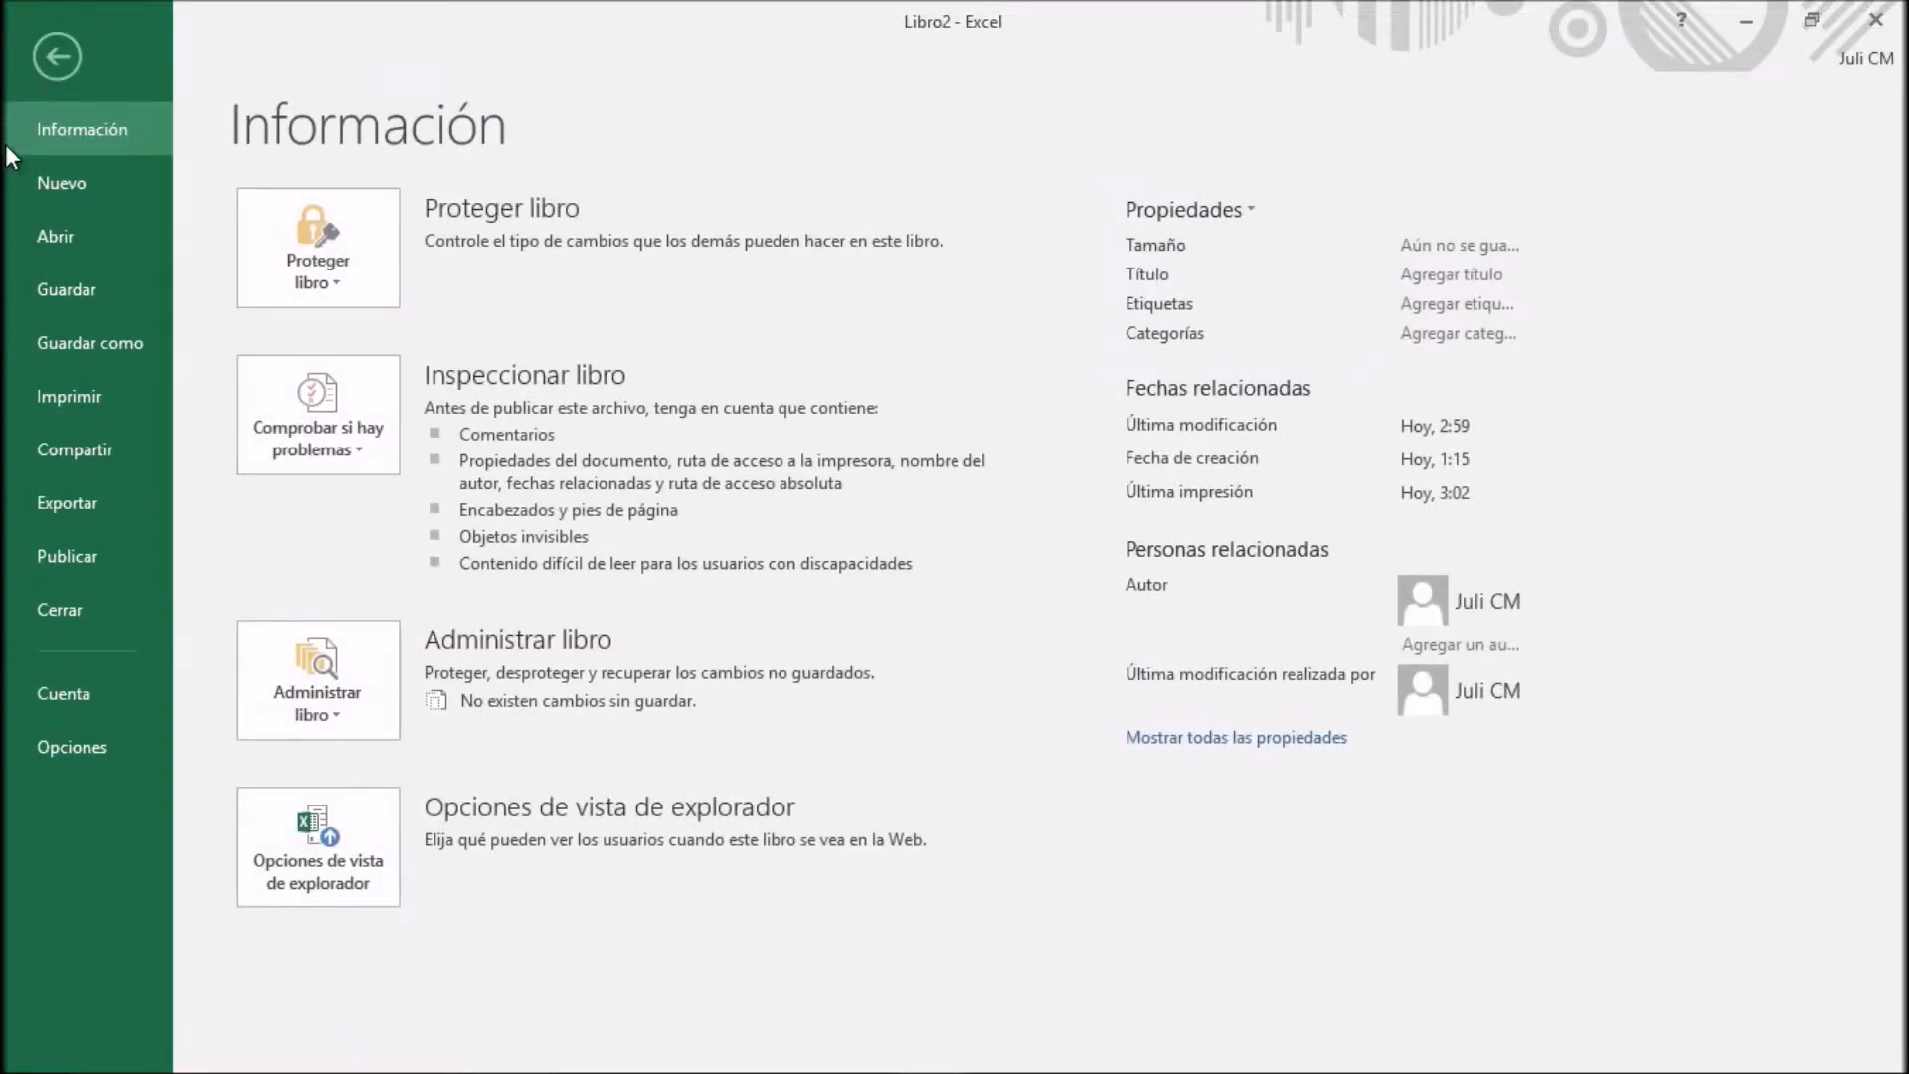
click(52, 392)
click(523, 940)
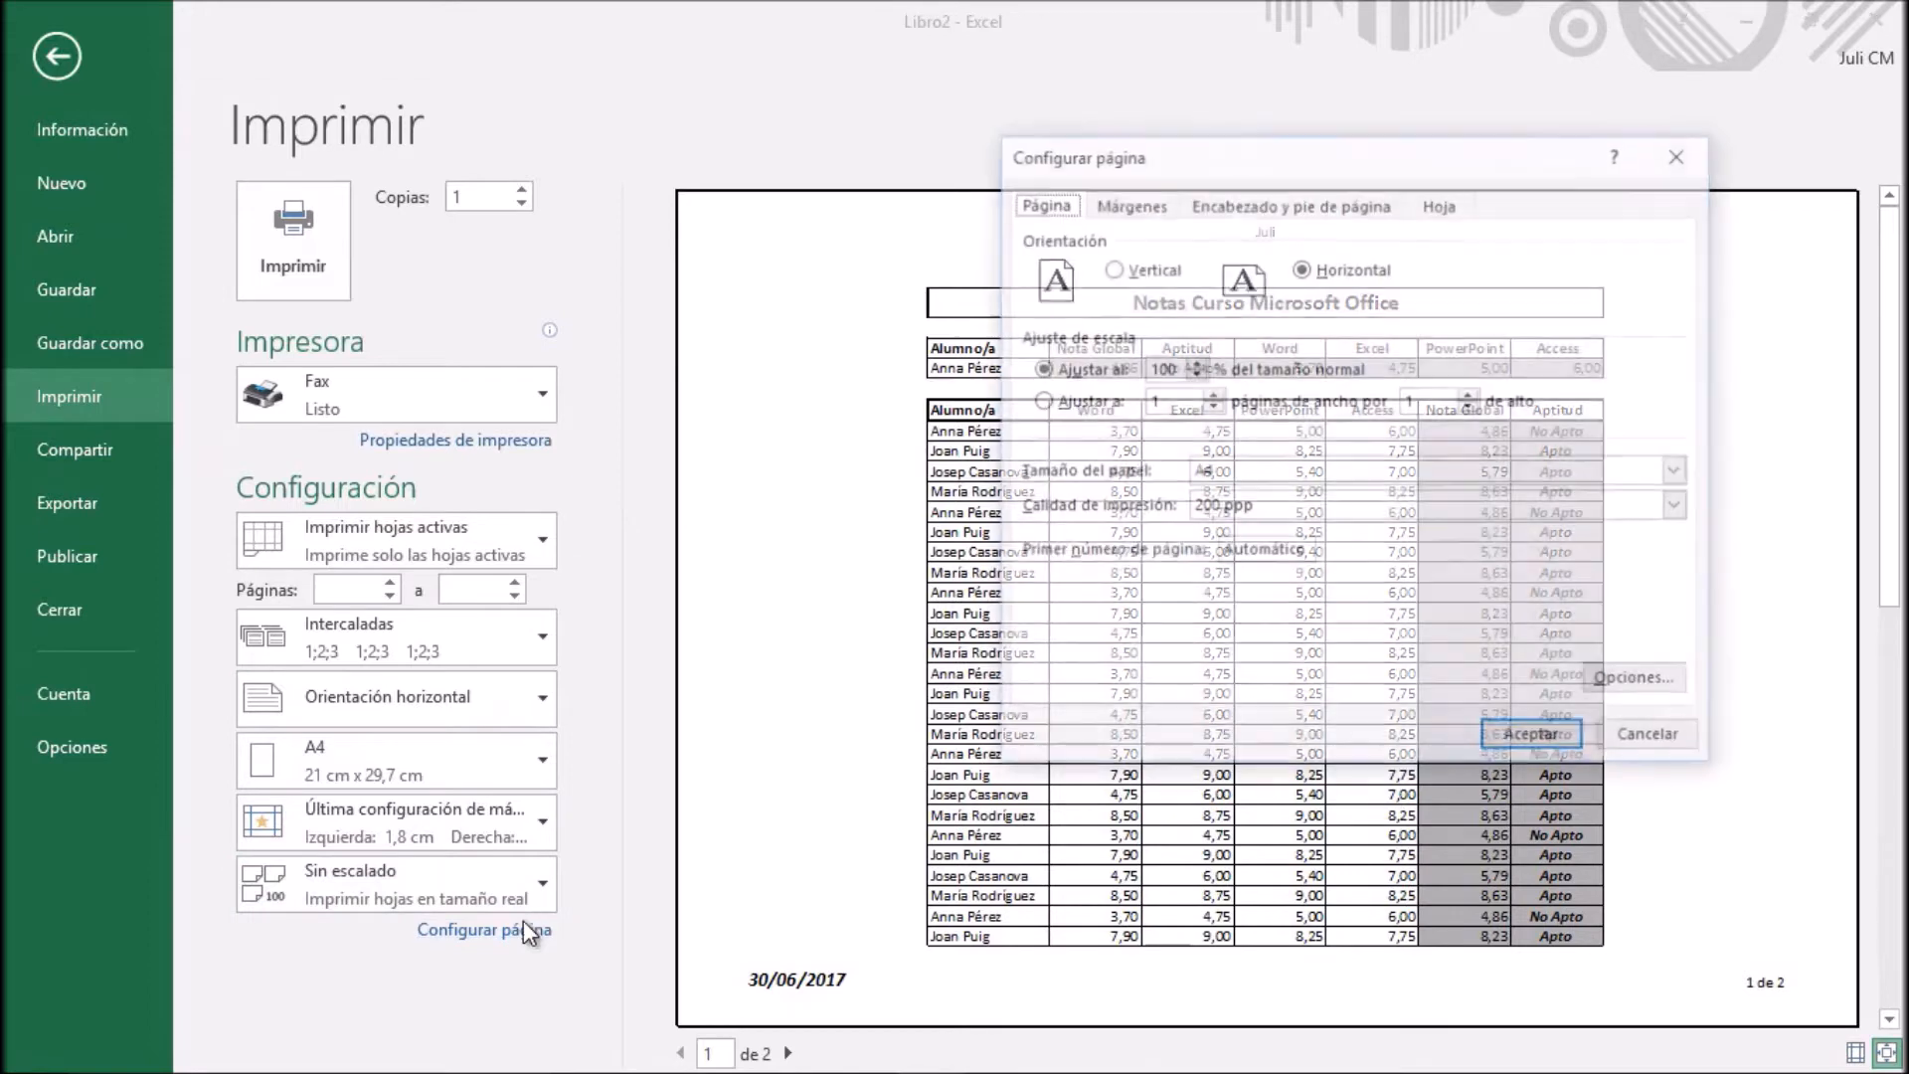
click(1446, 207)
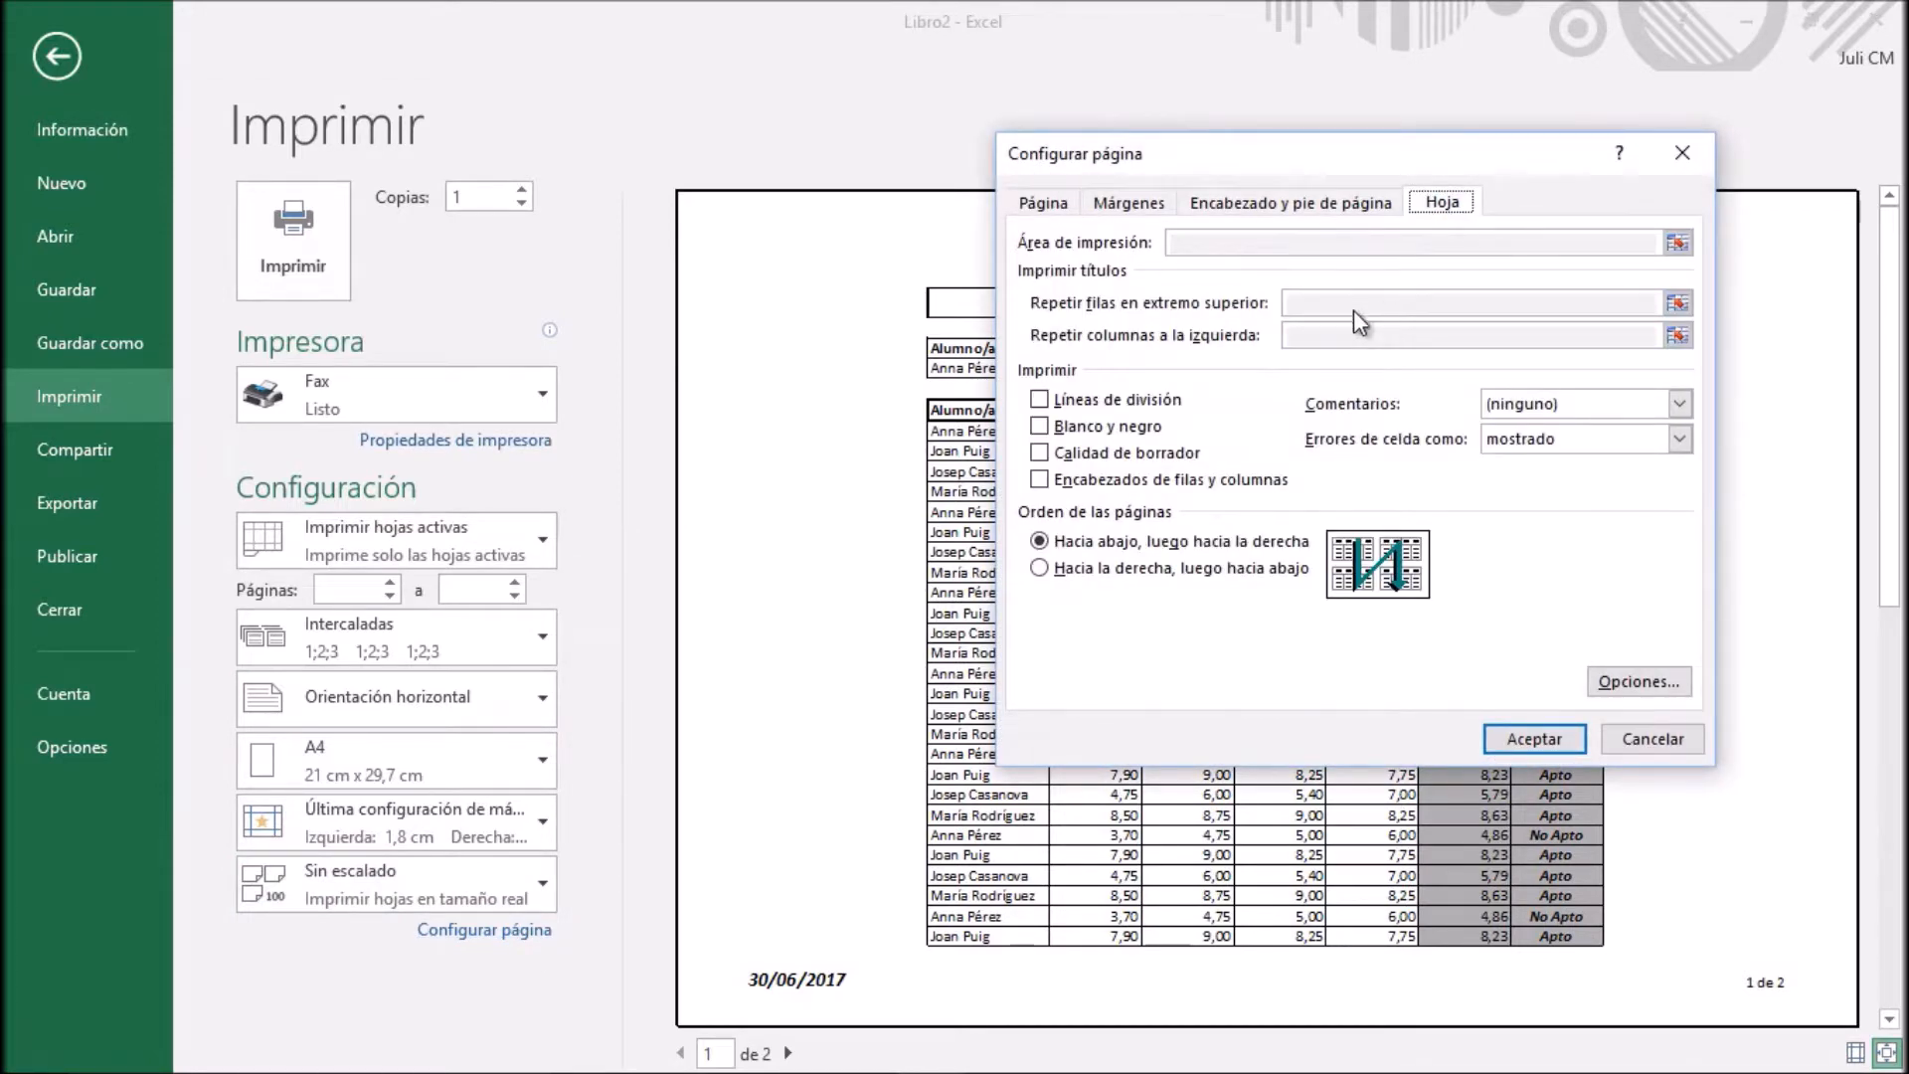
click(1643, 735)
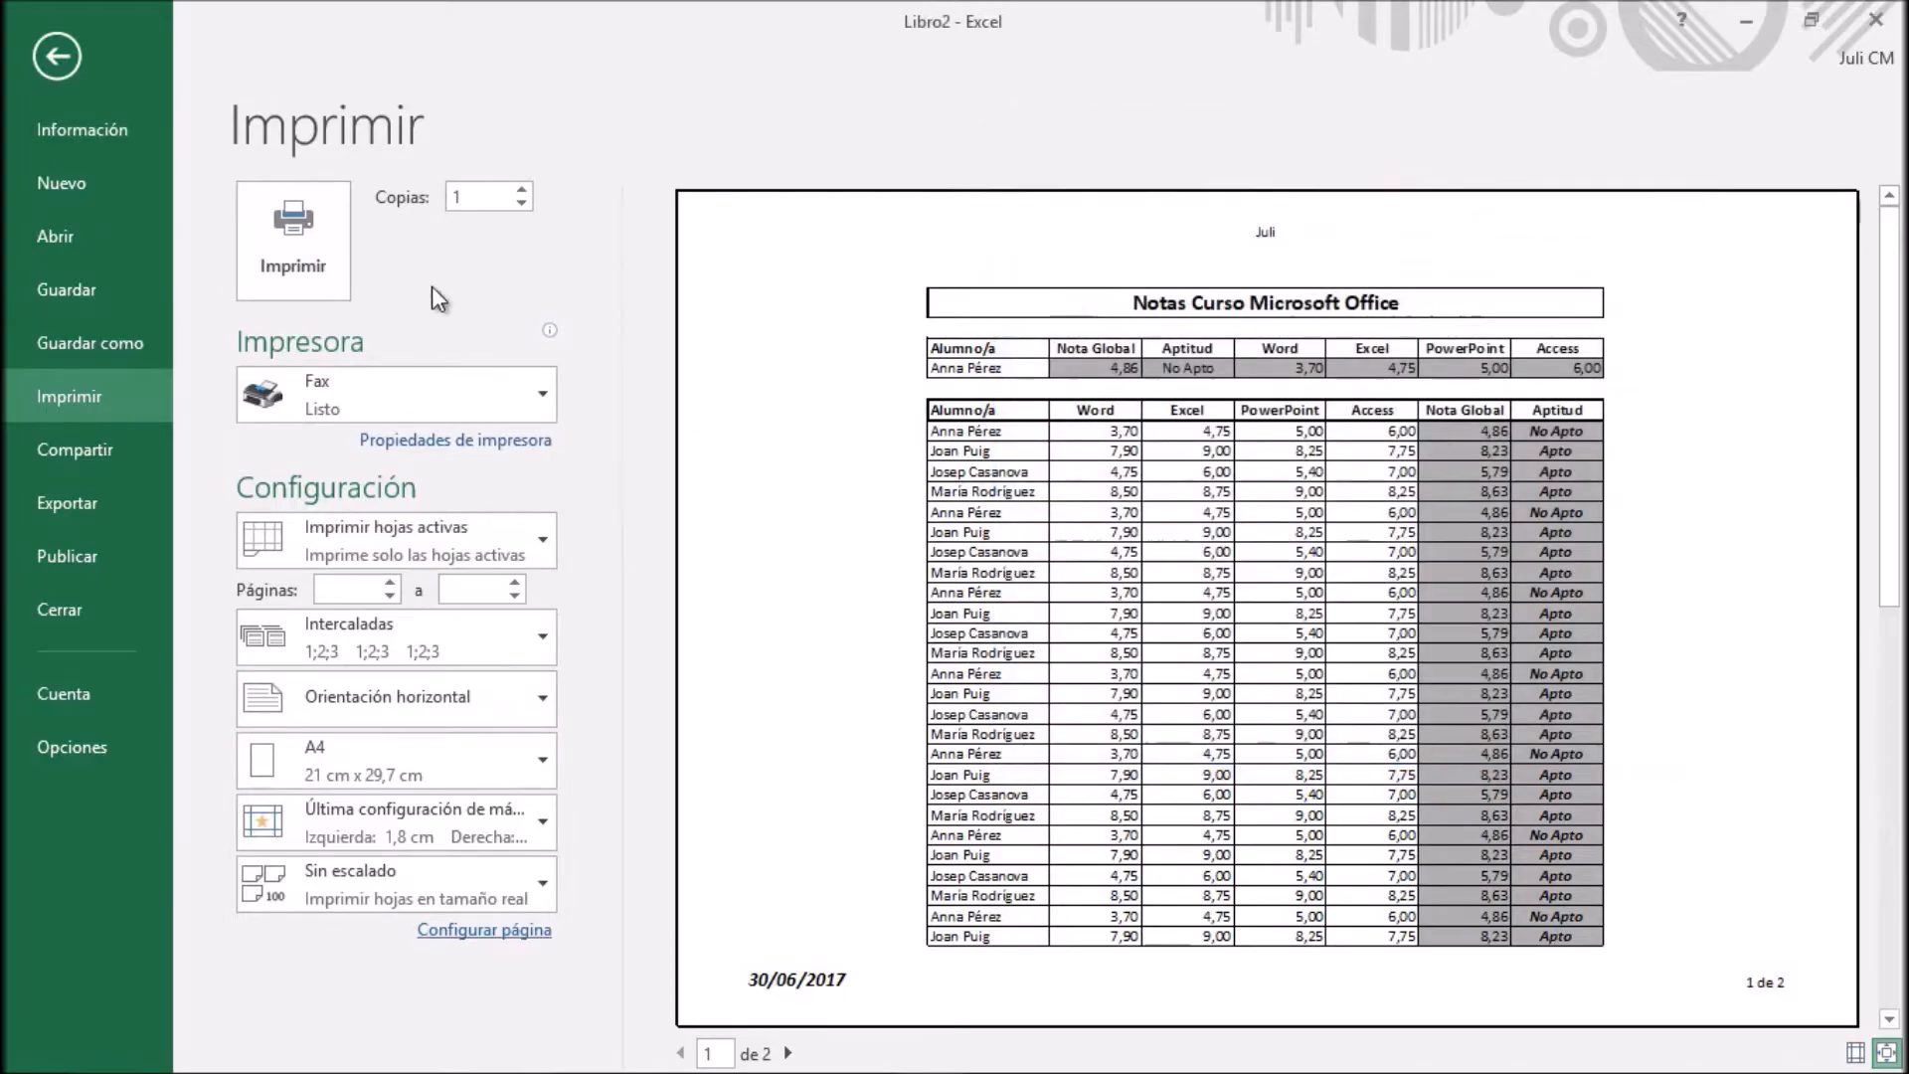
click(69, 60)
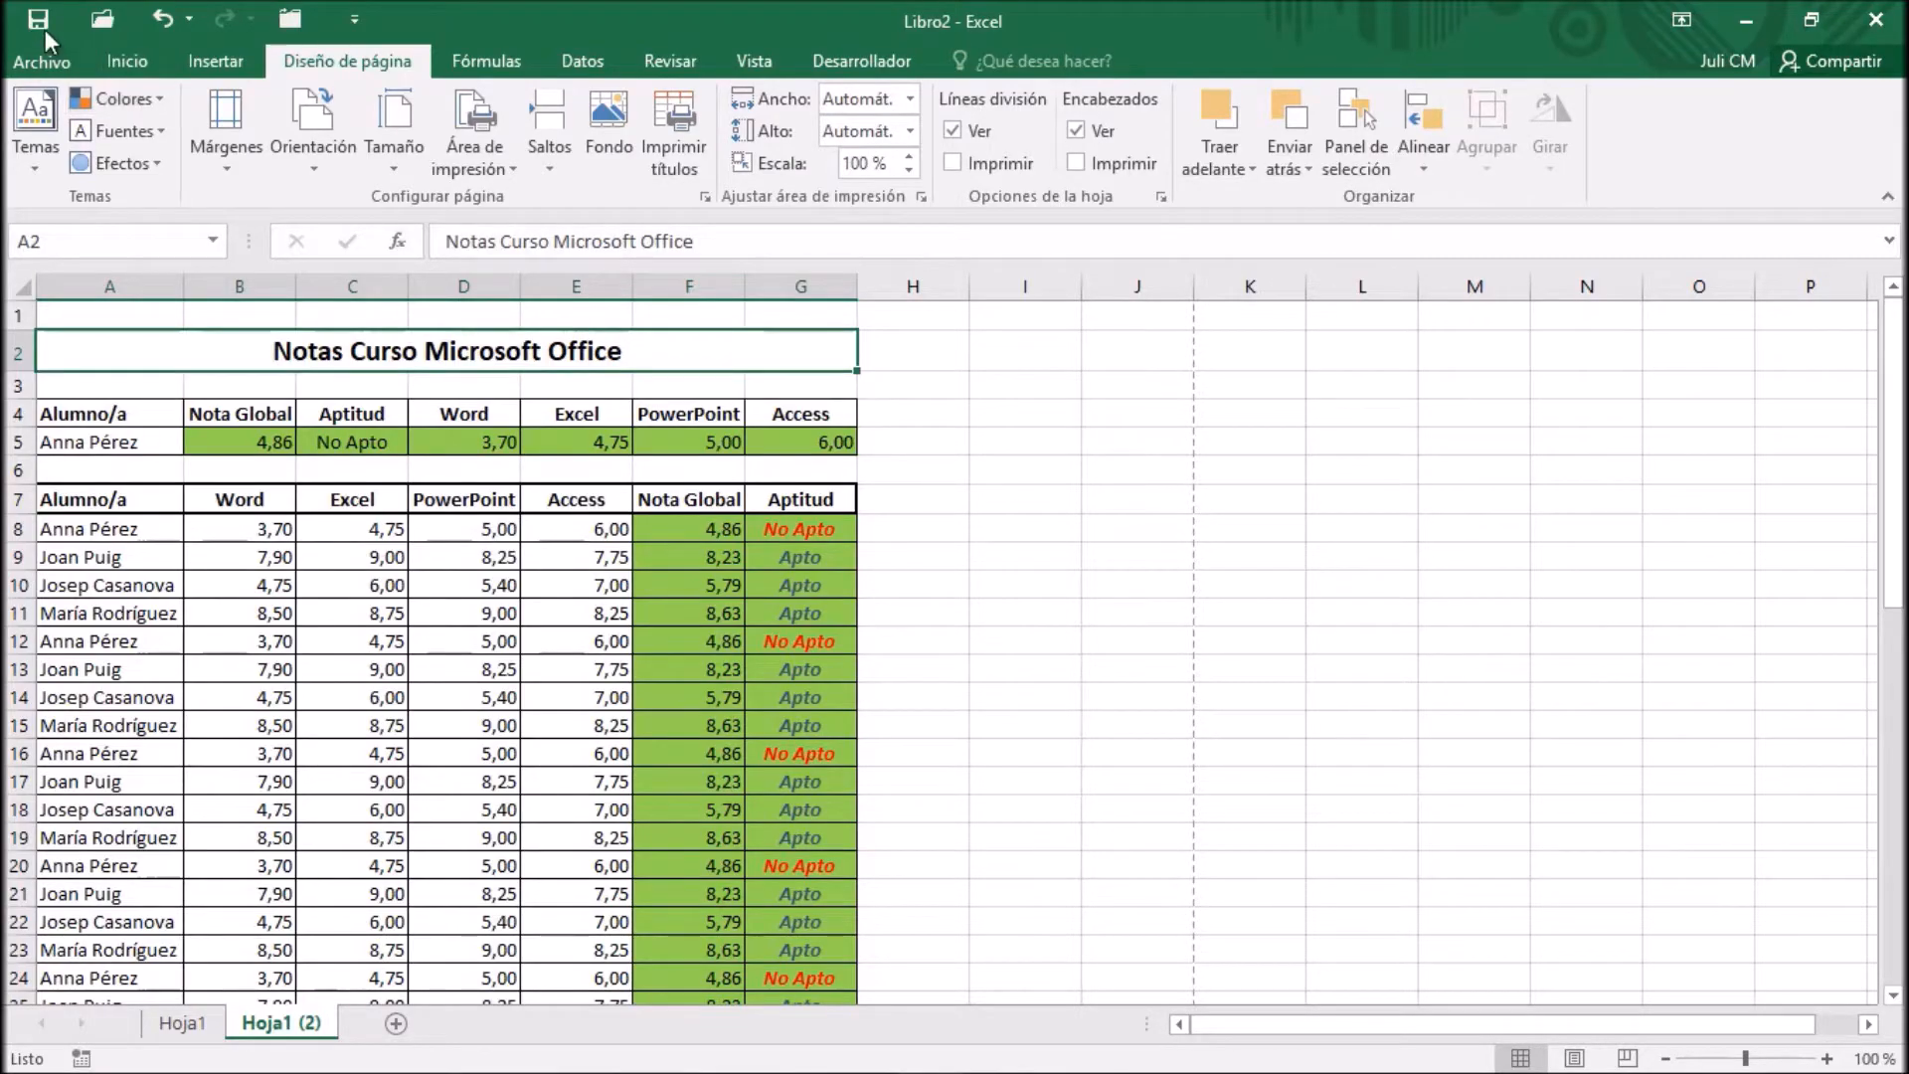
Review the print area and print title options in the page setup from the worksheet, and cancel without changes
click(705, 197)
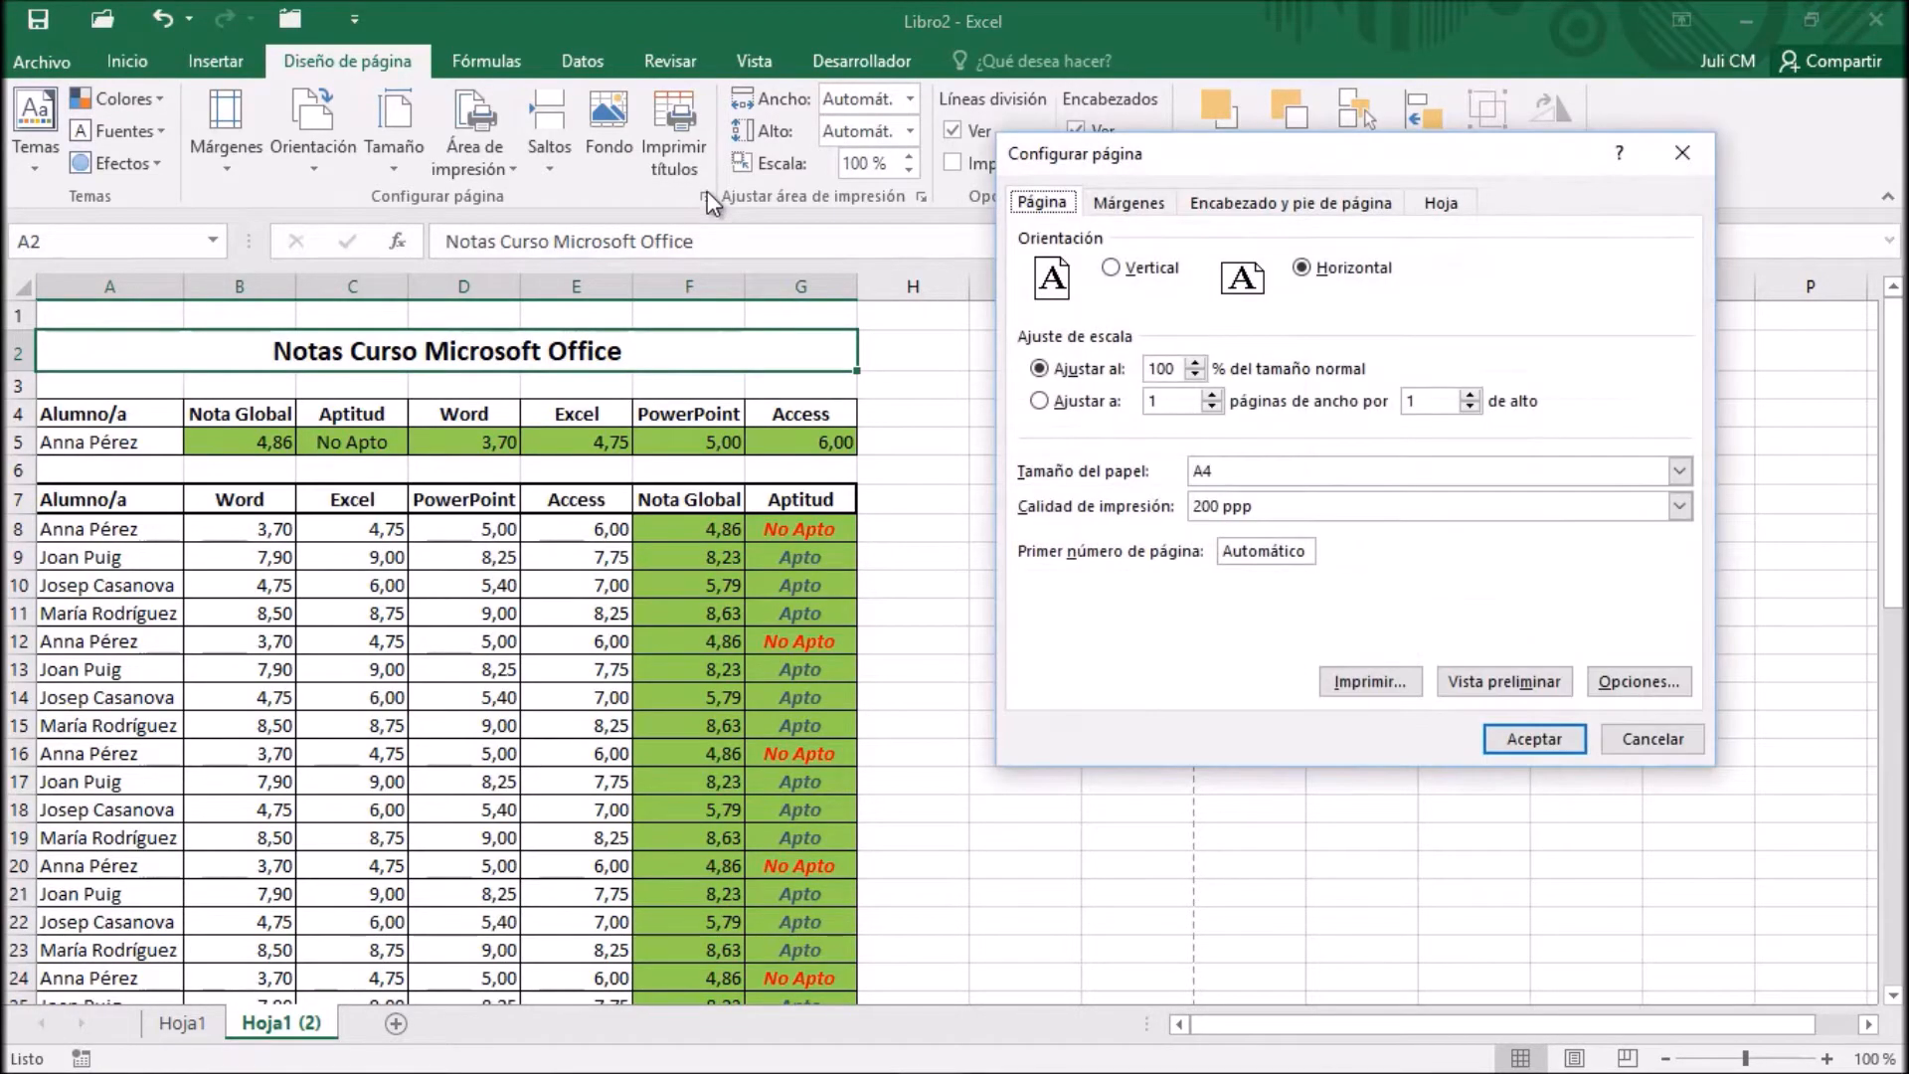
click(1444, 205)
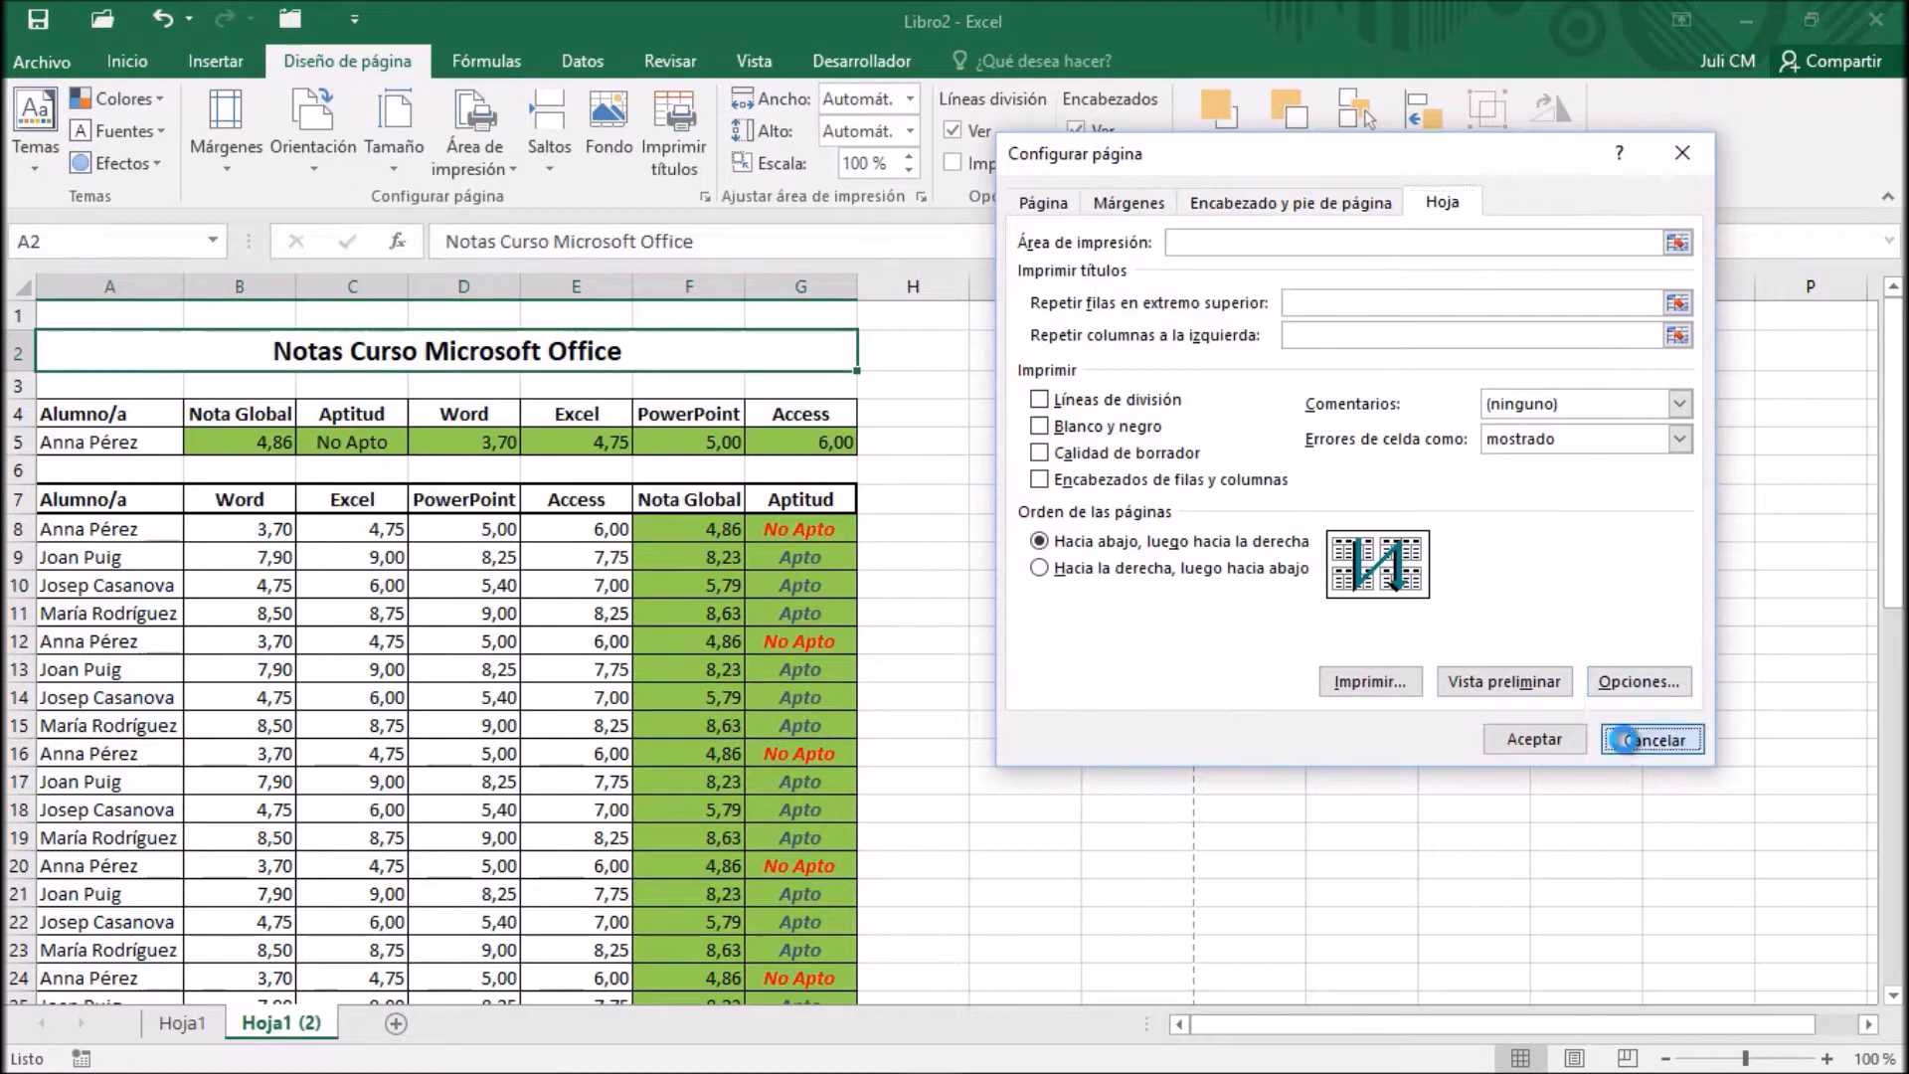
click(1650, 739)
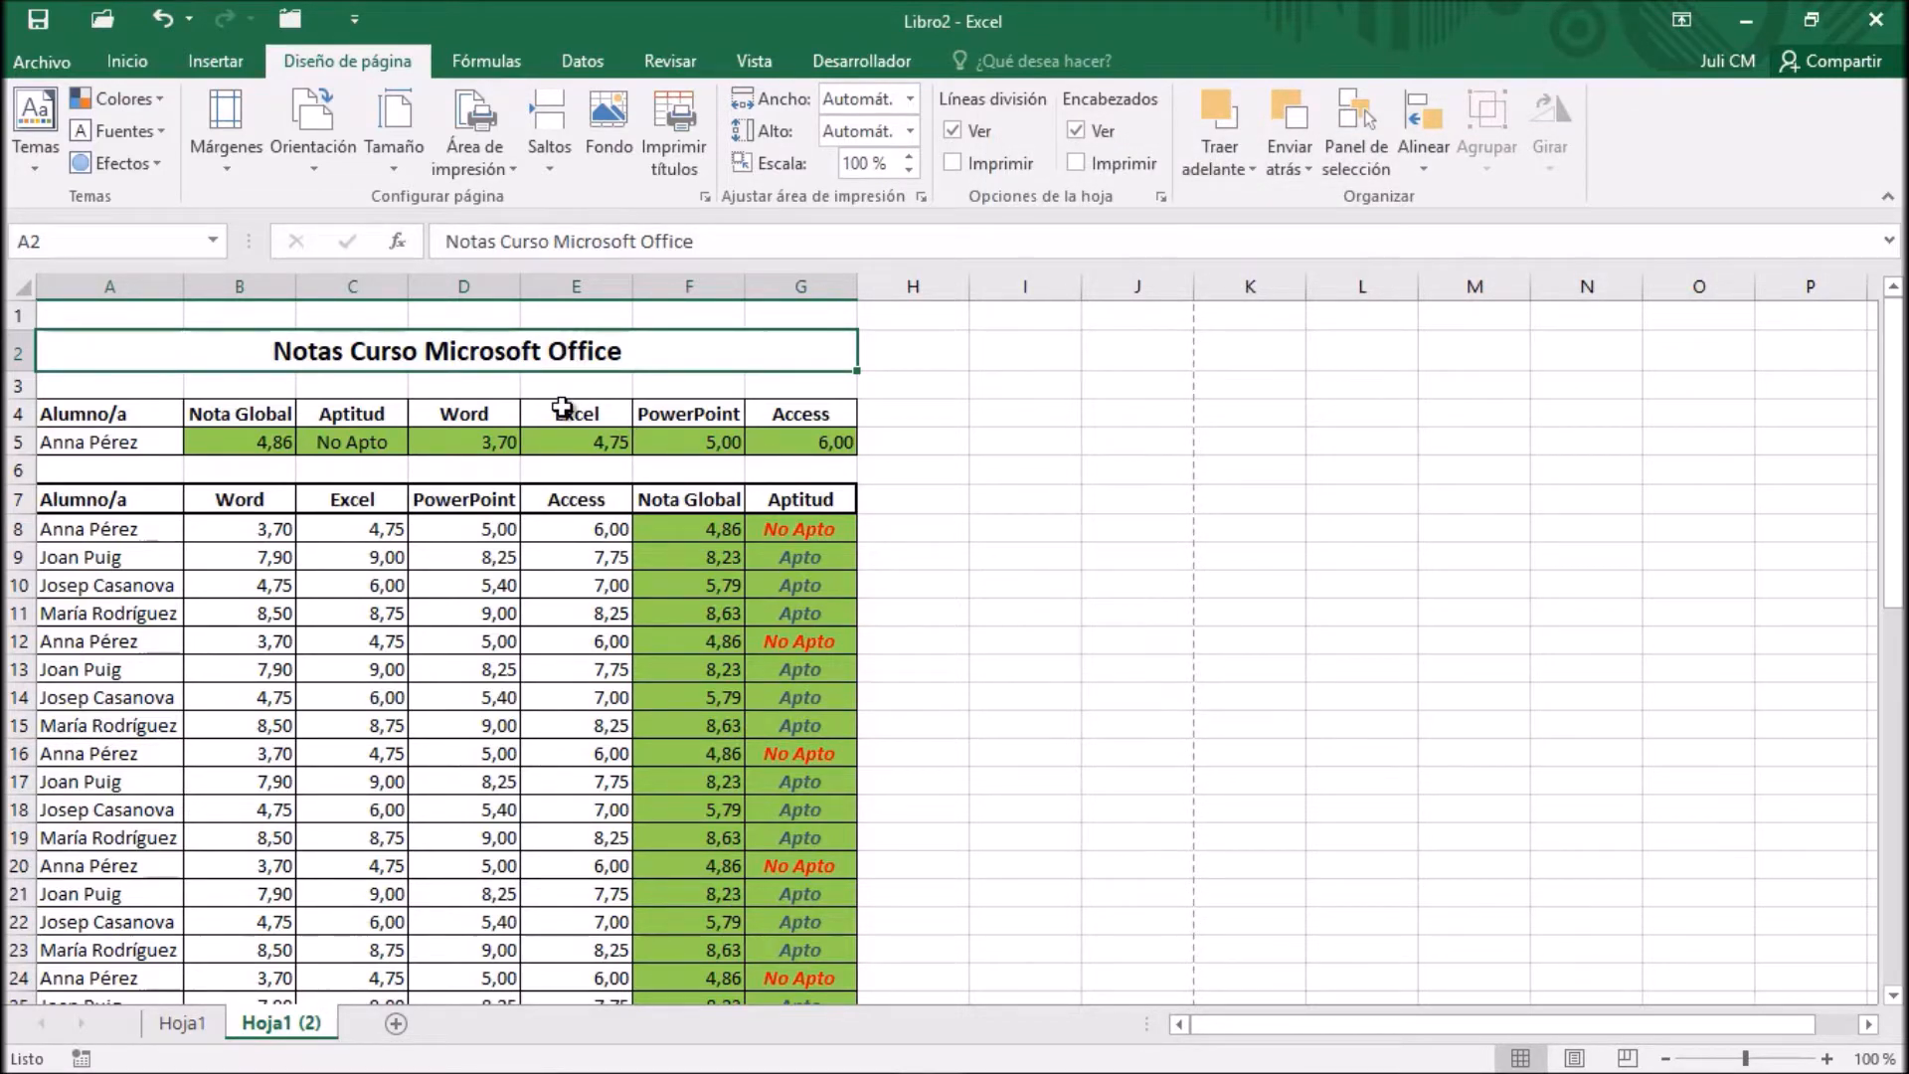
Examine the grades list down to its last row and compare both of its pages in the print preview
scroll(696, 534, down, 2)
scroll(695, 534, down, 11)
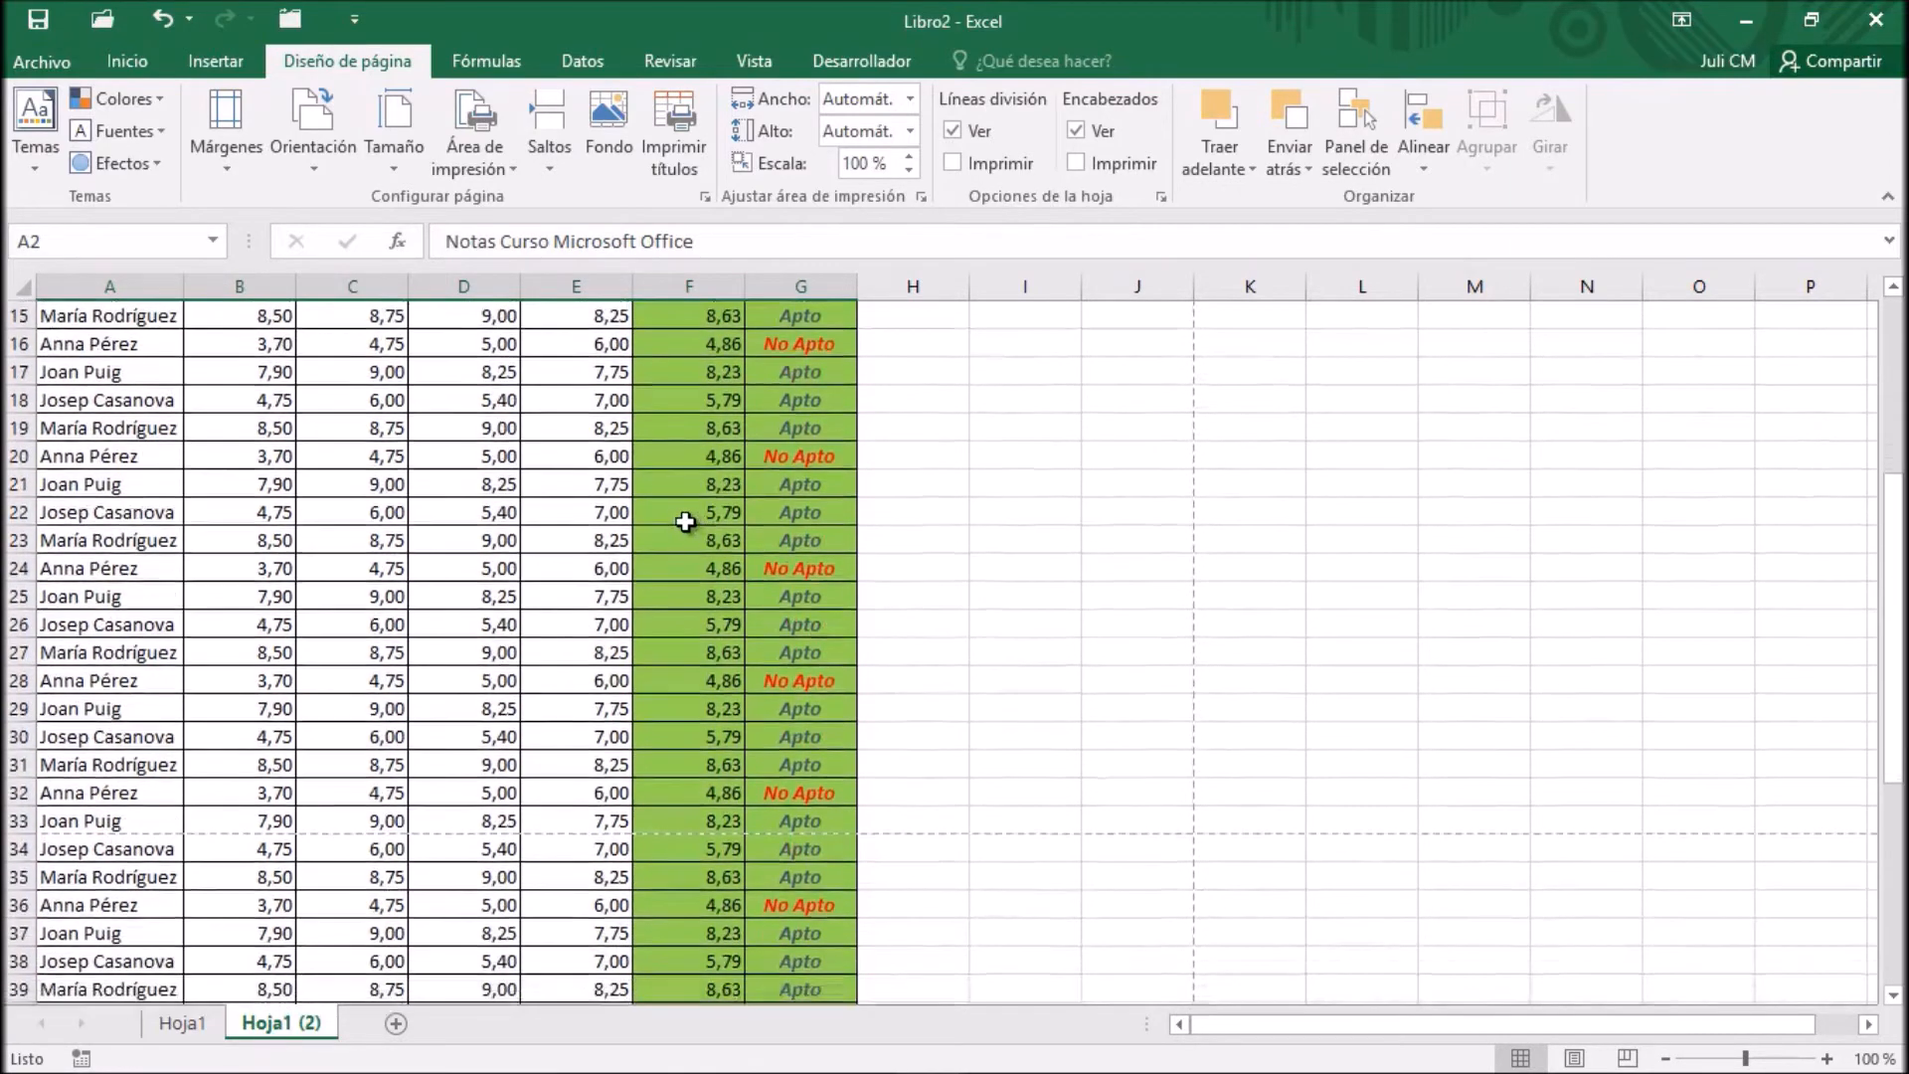
scroll(685, 522, down, 3)
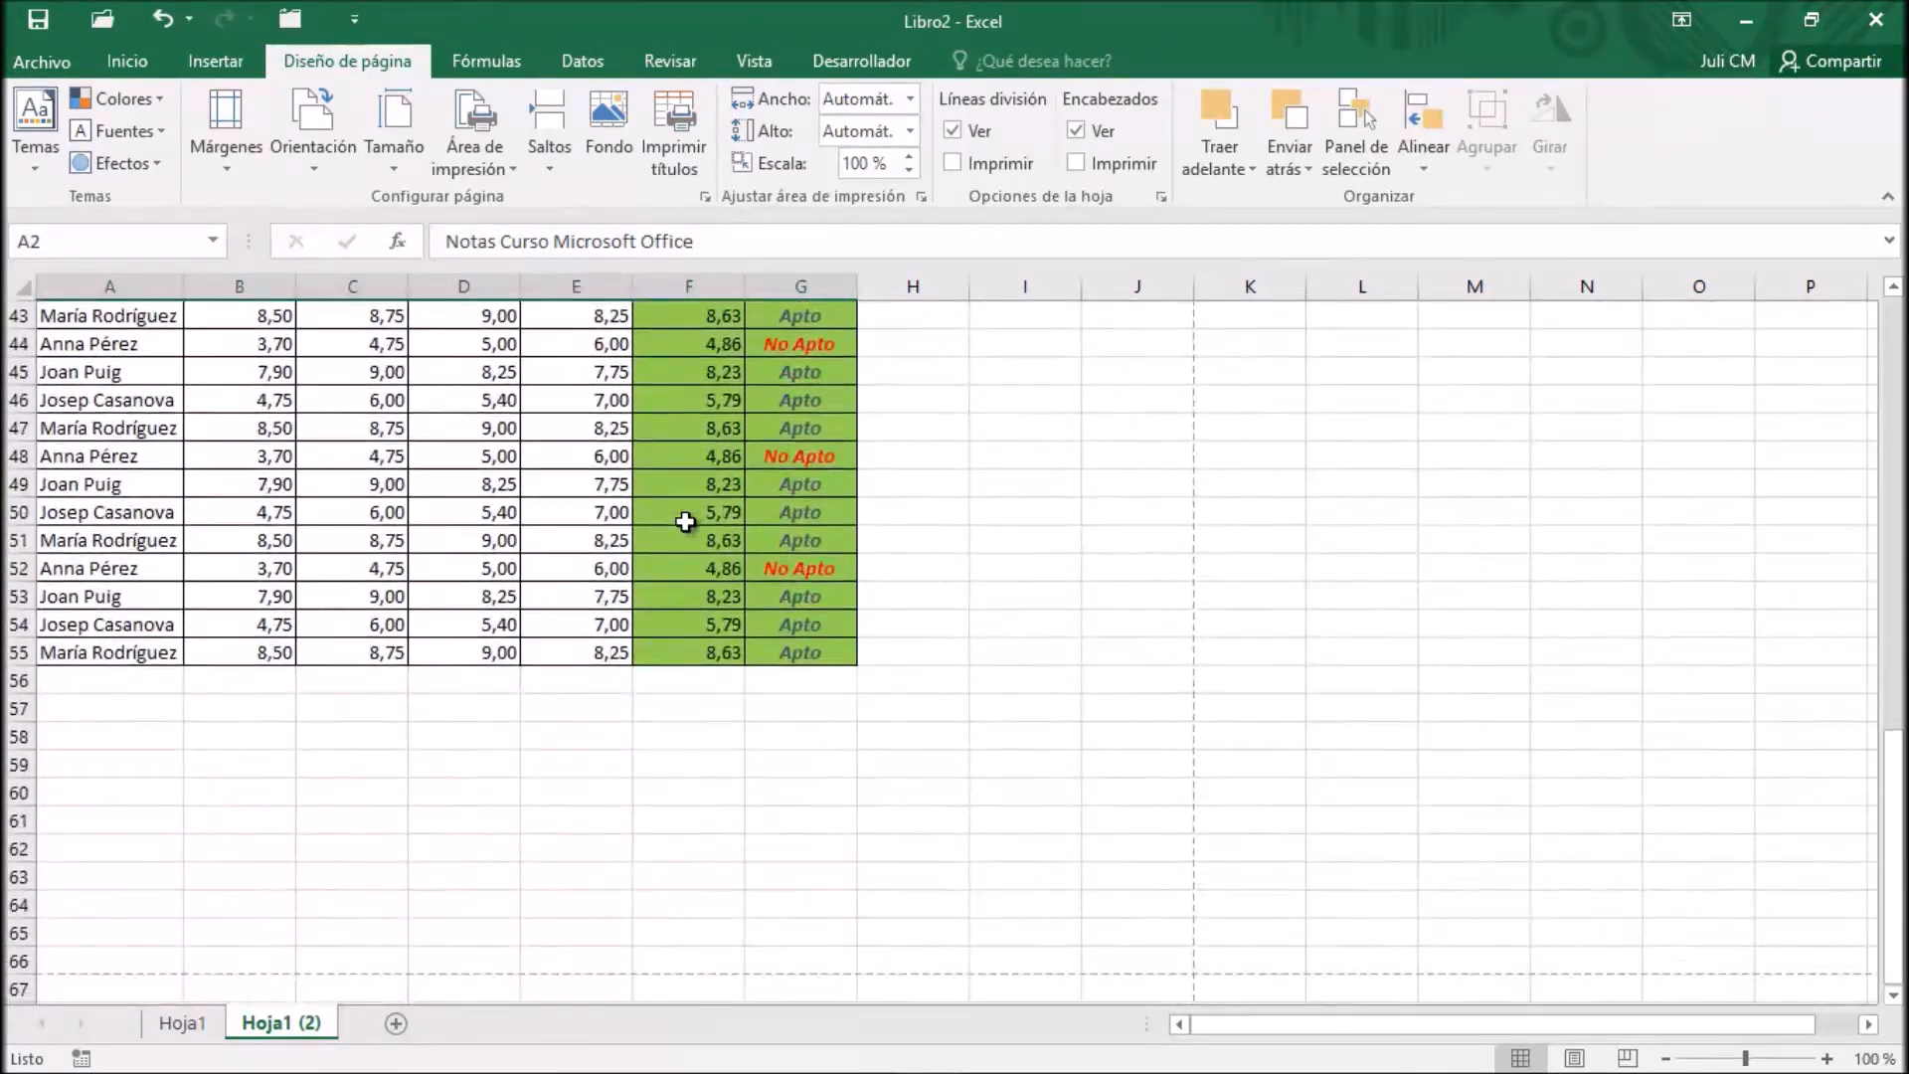
scroll(682, 524, up, 16)
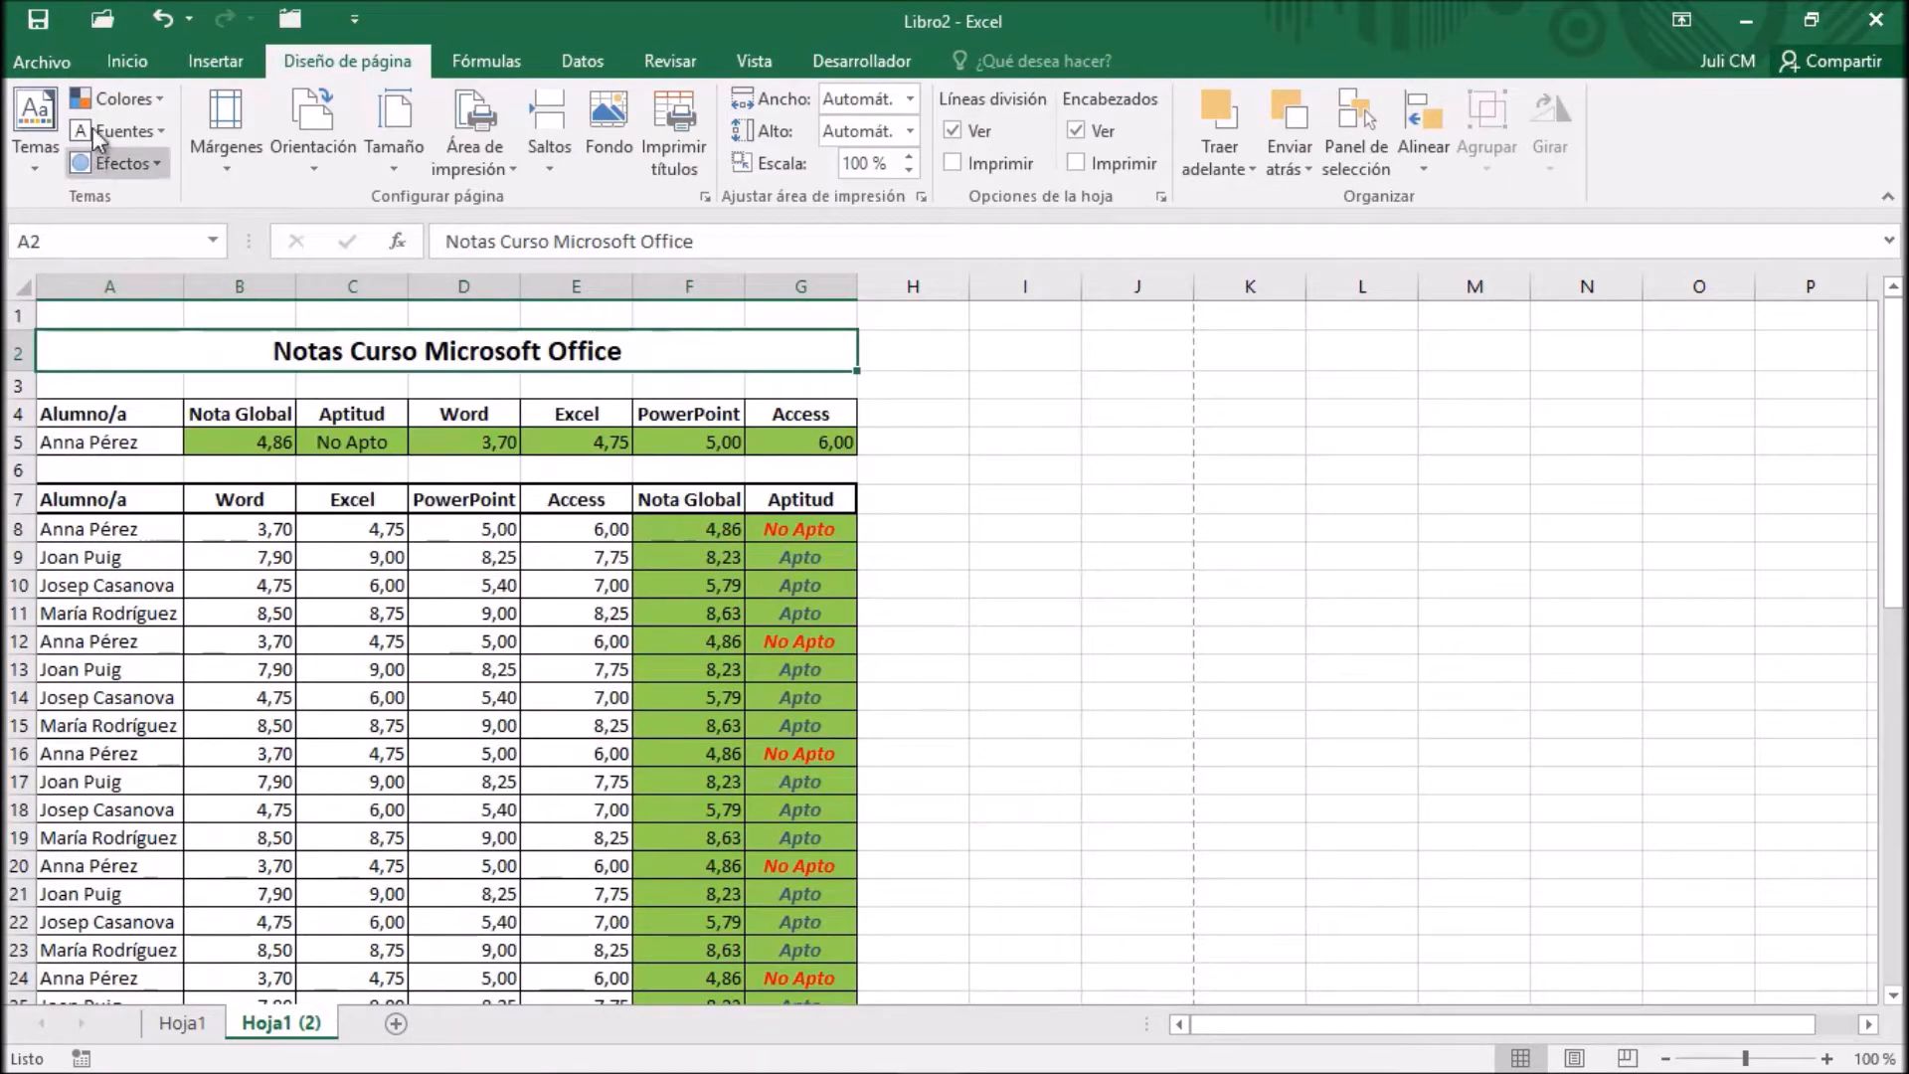
click(67, 61)
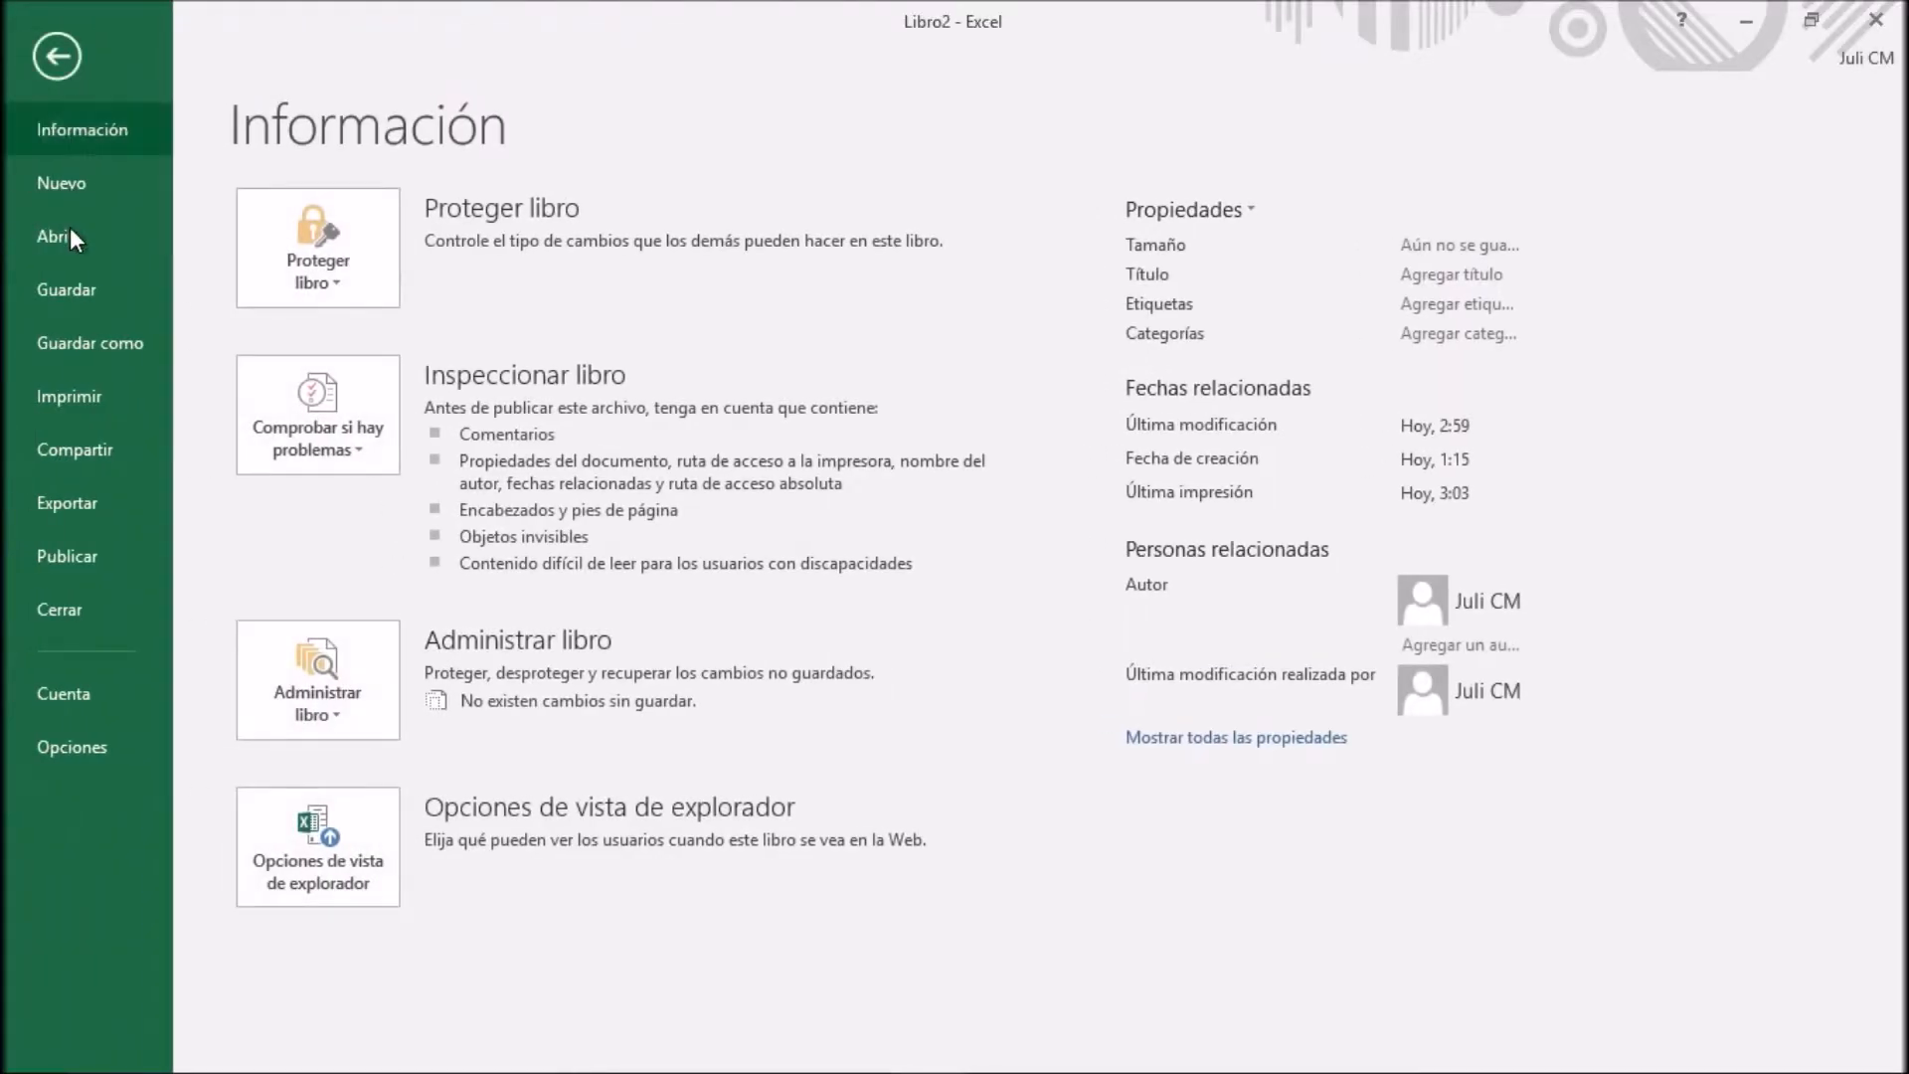
click(77, 396)
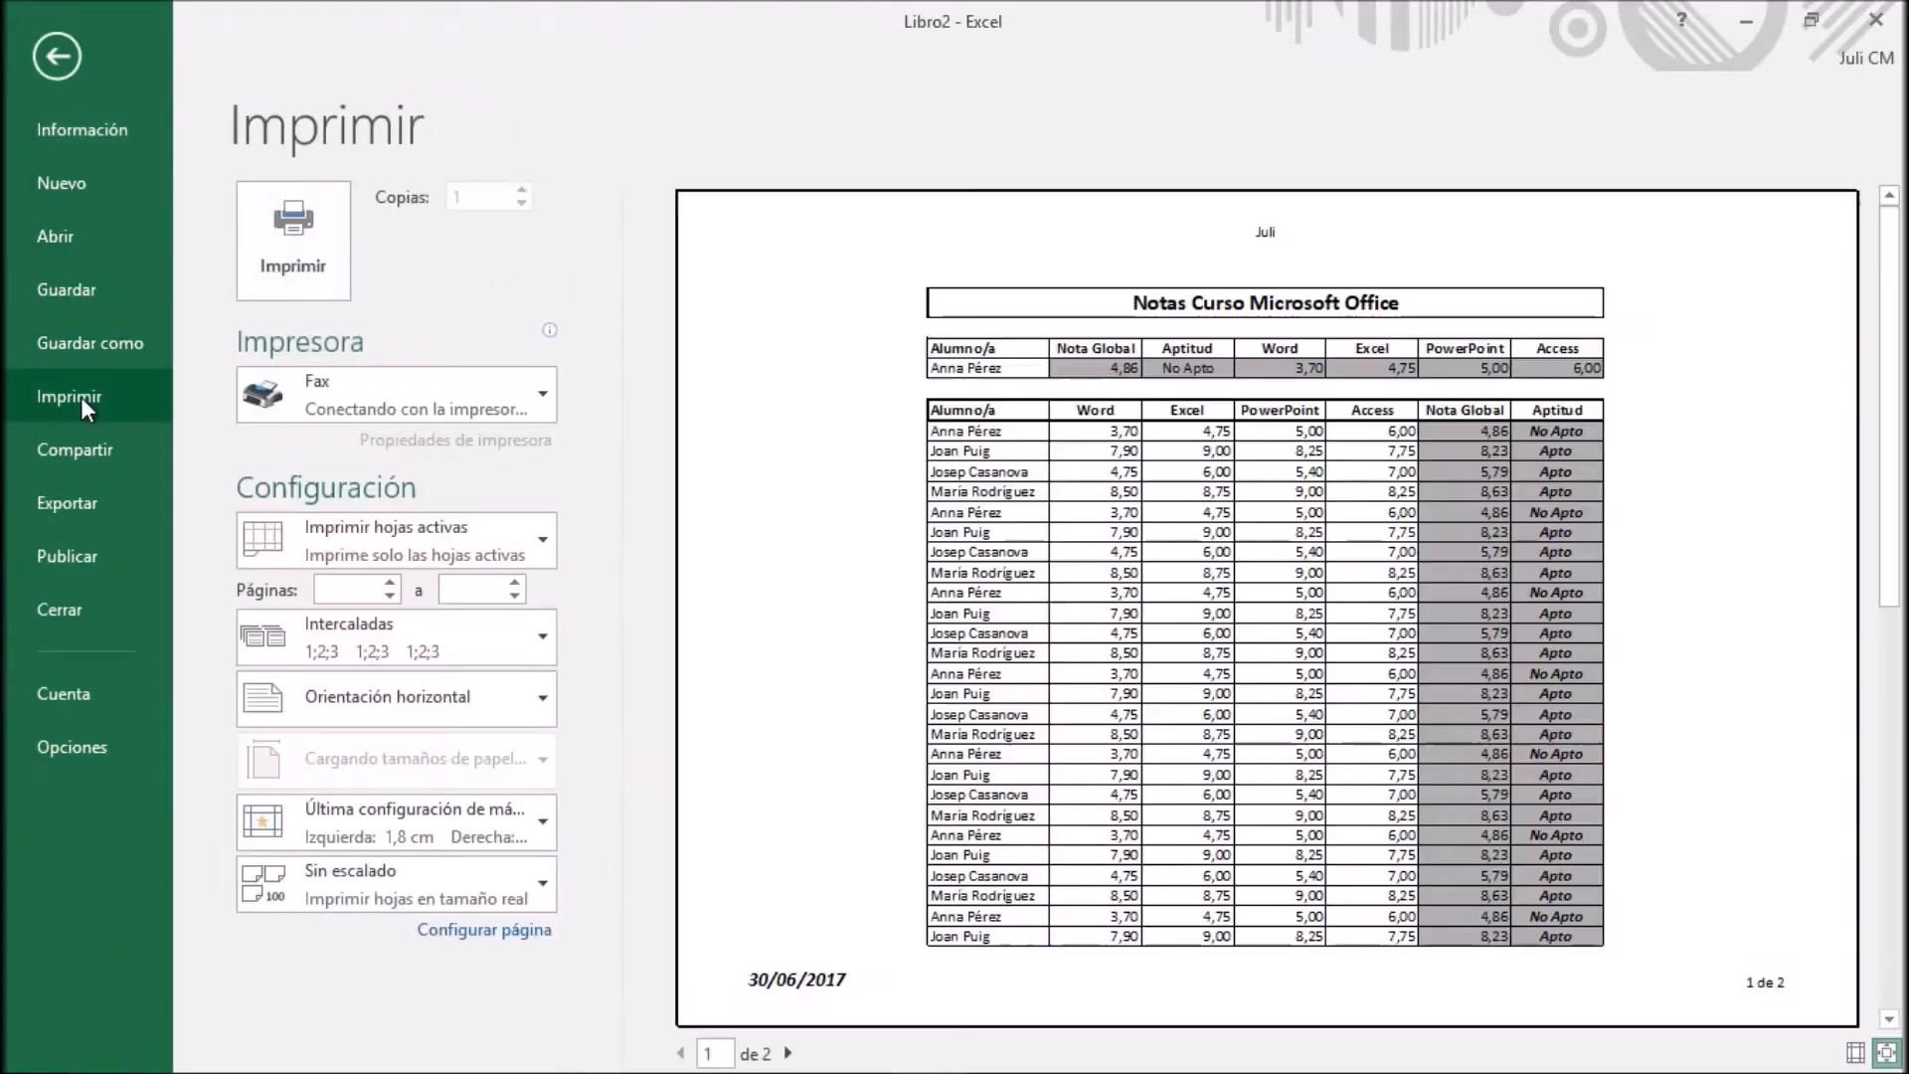
click(787, 1054)
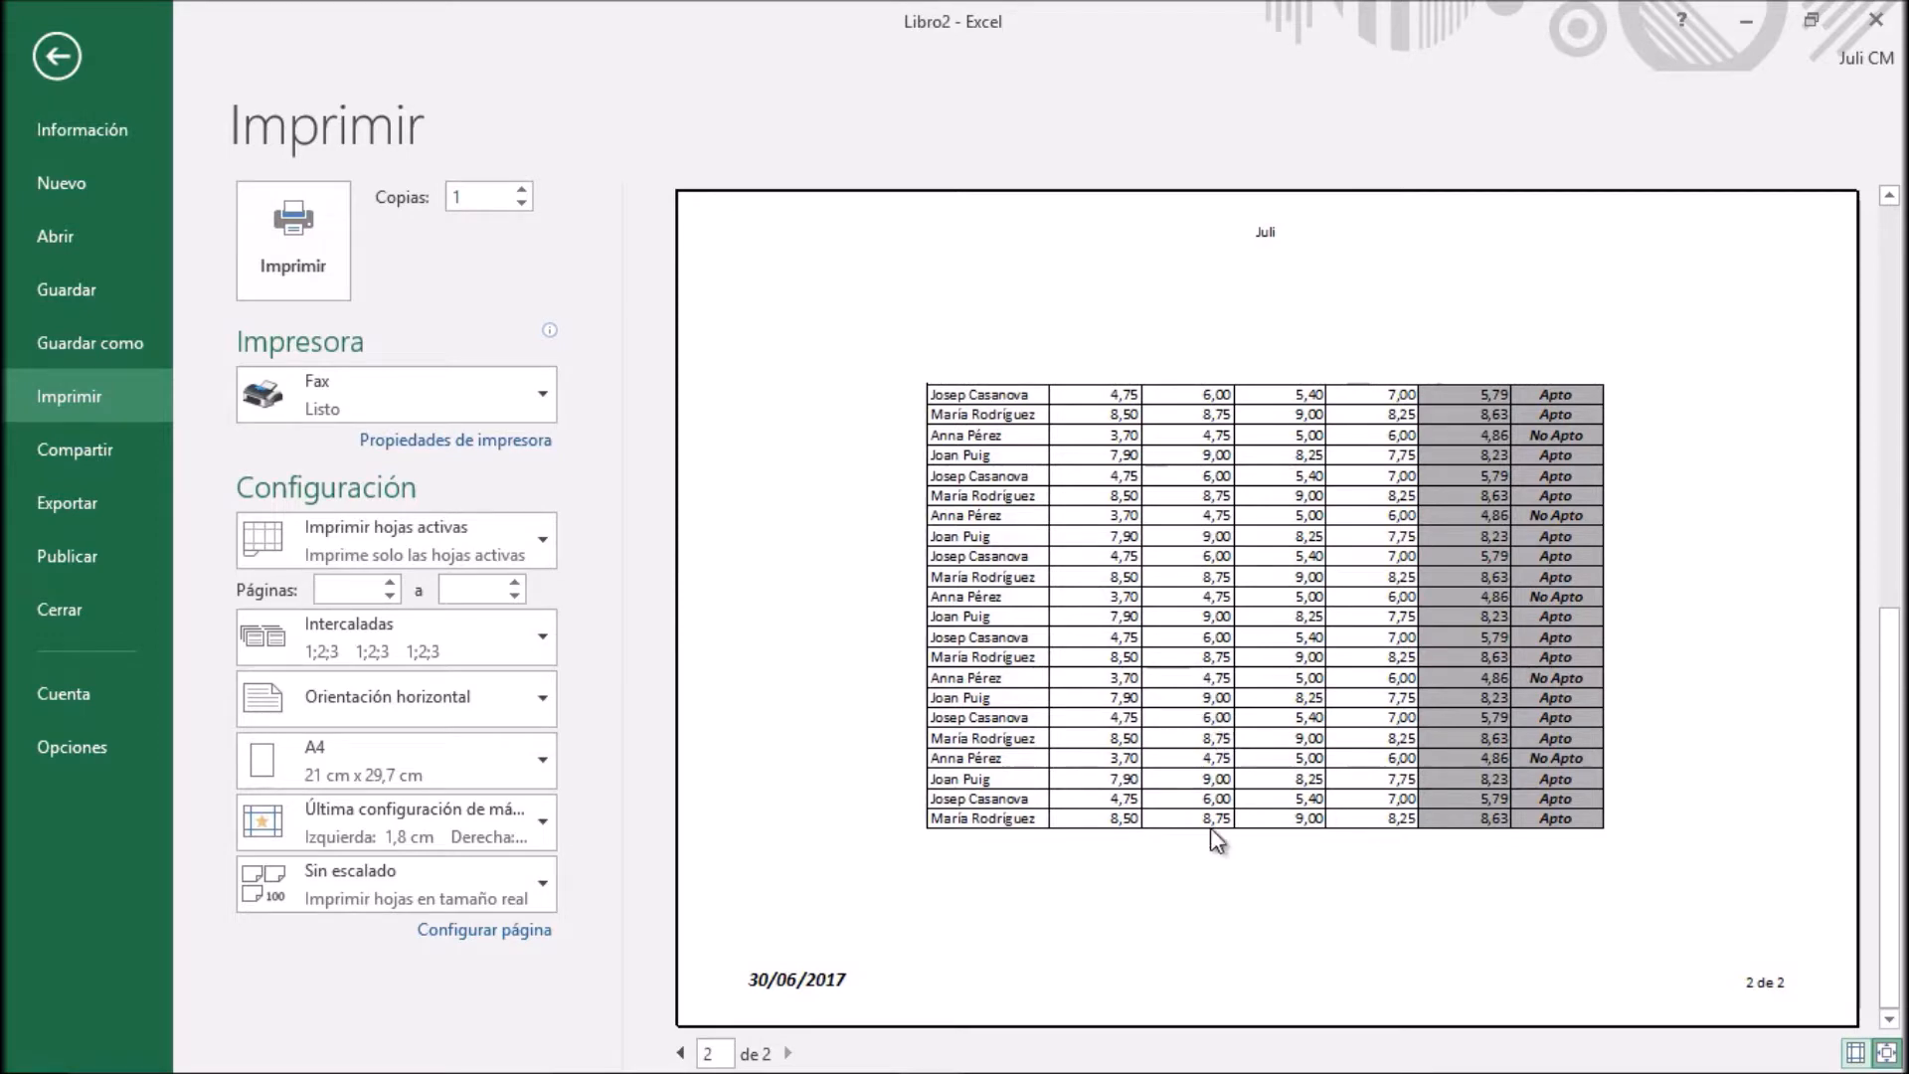
click(681, 1053)
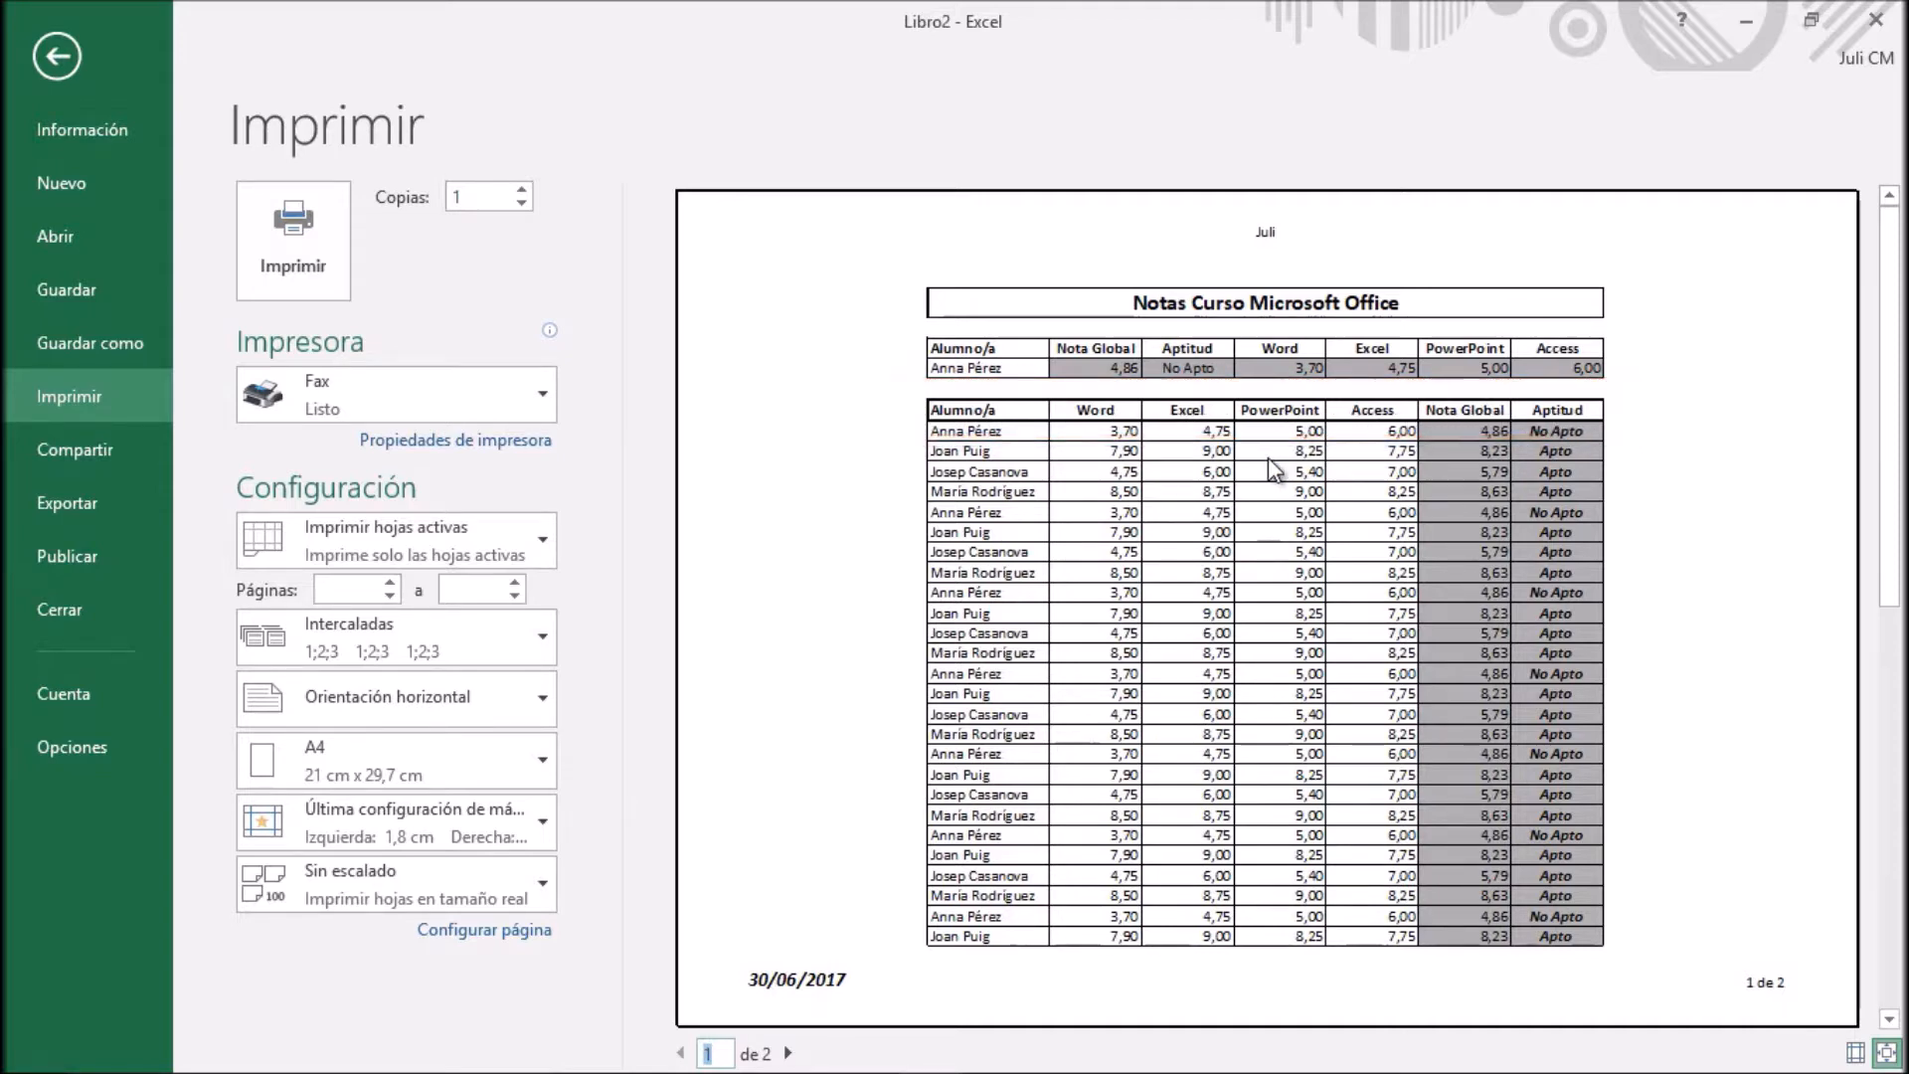
click(789, 1053)
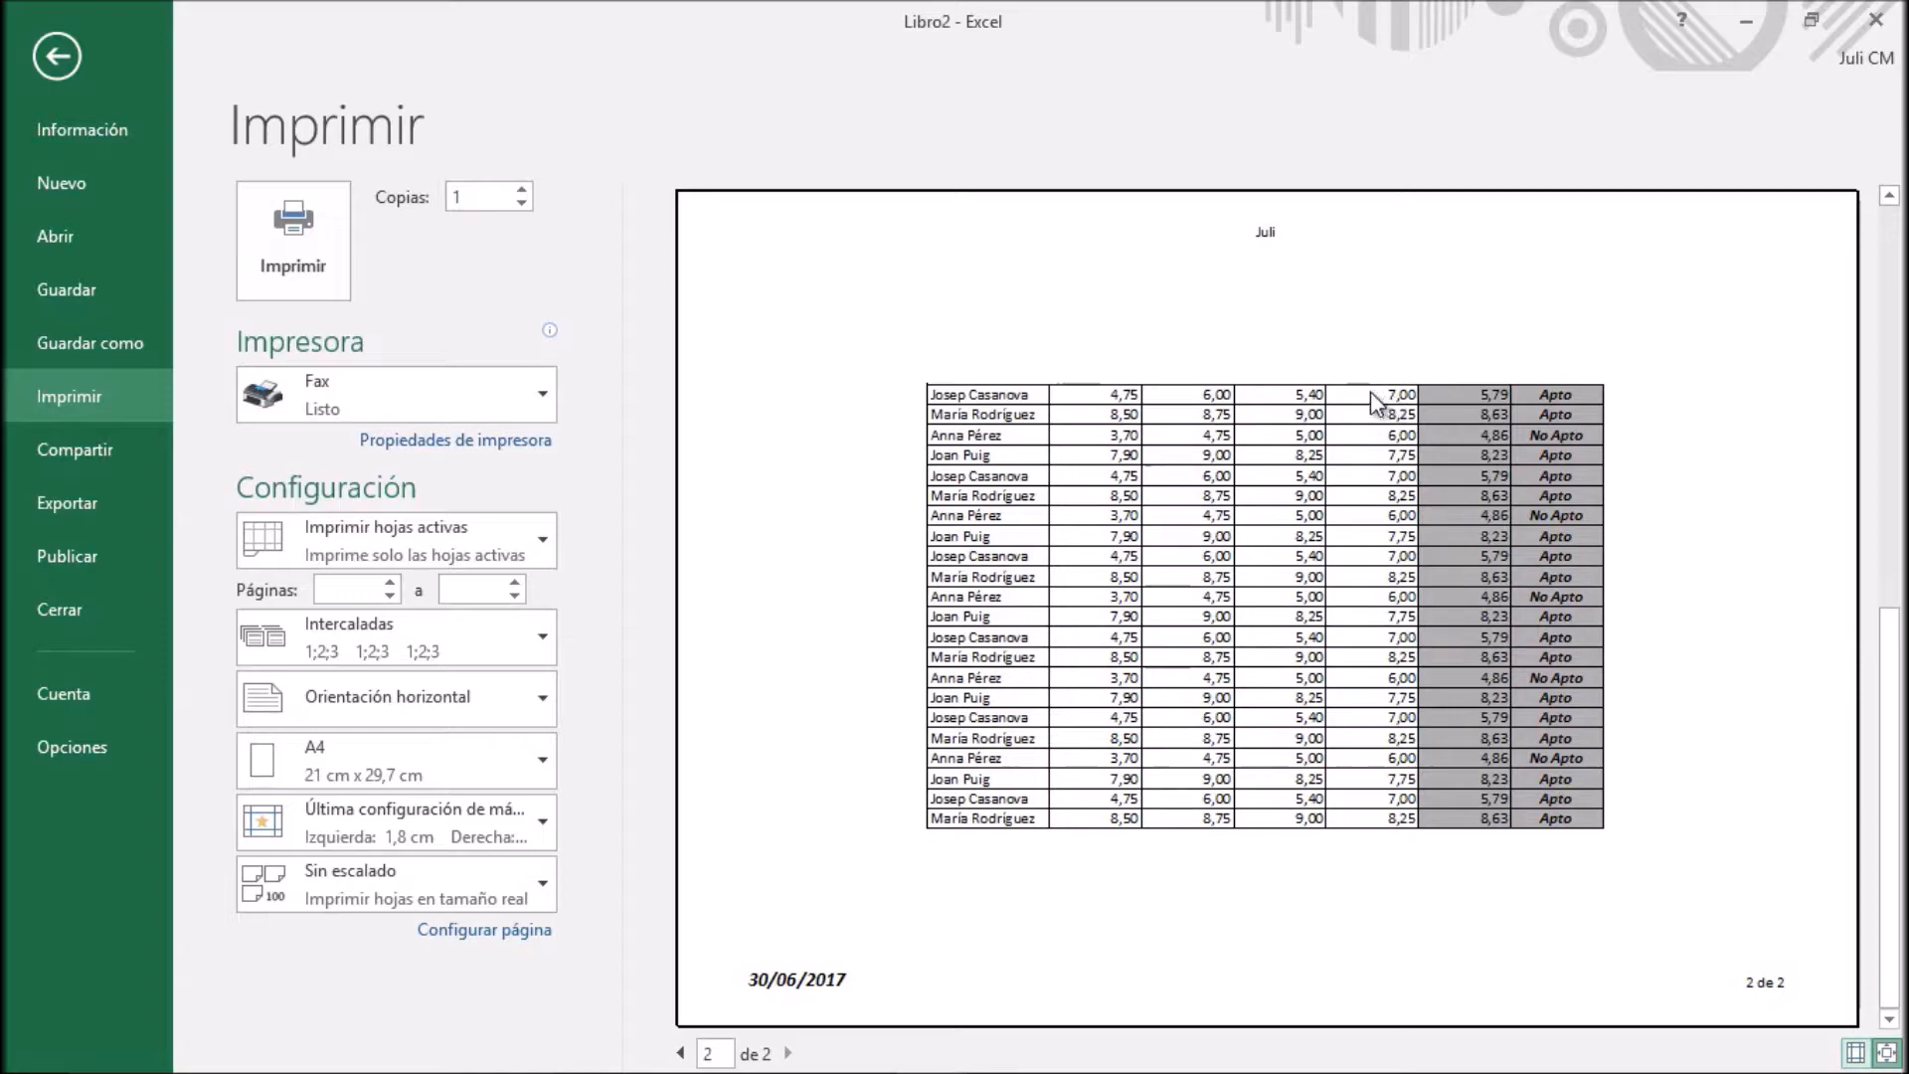
click(55, 68)
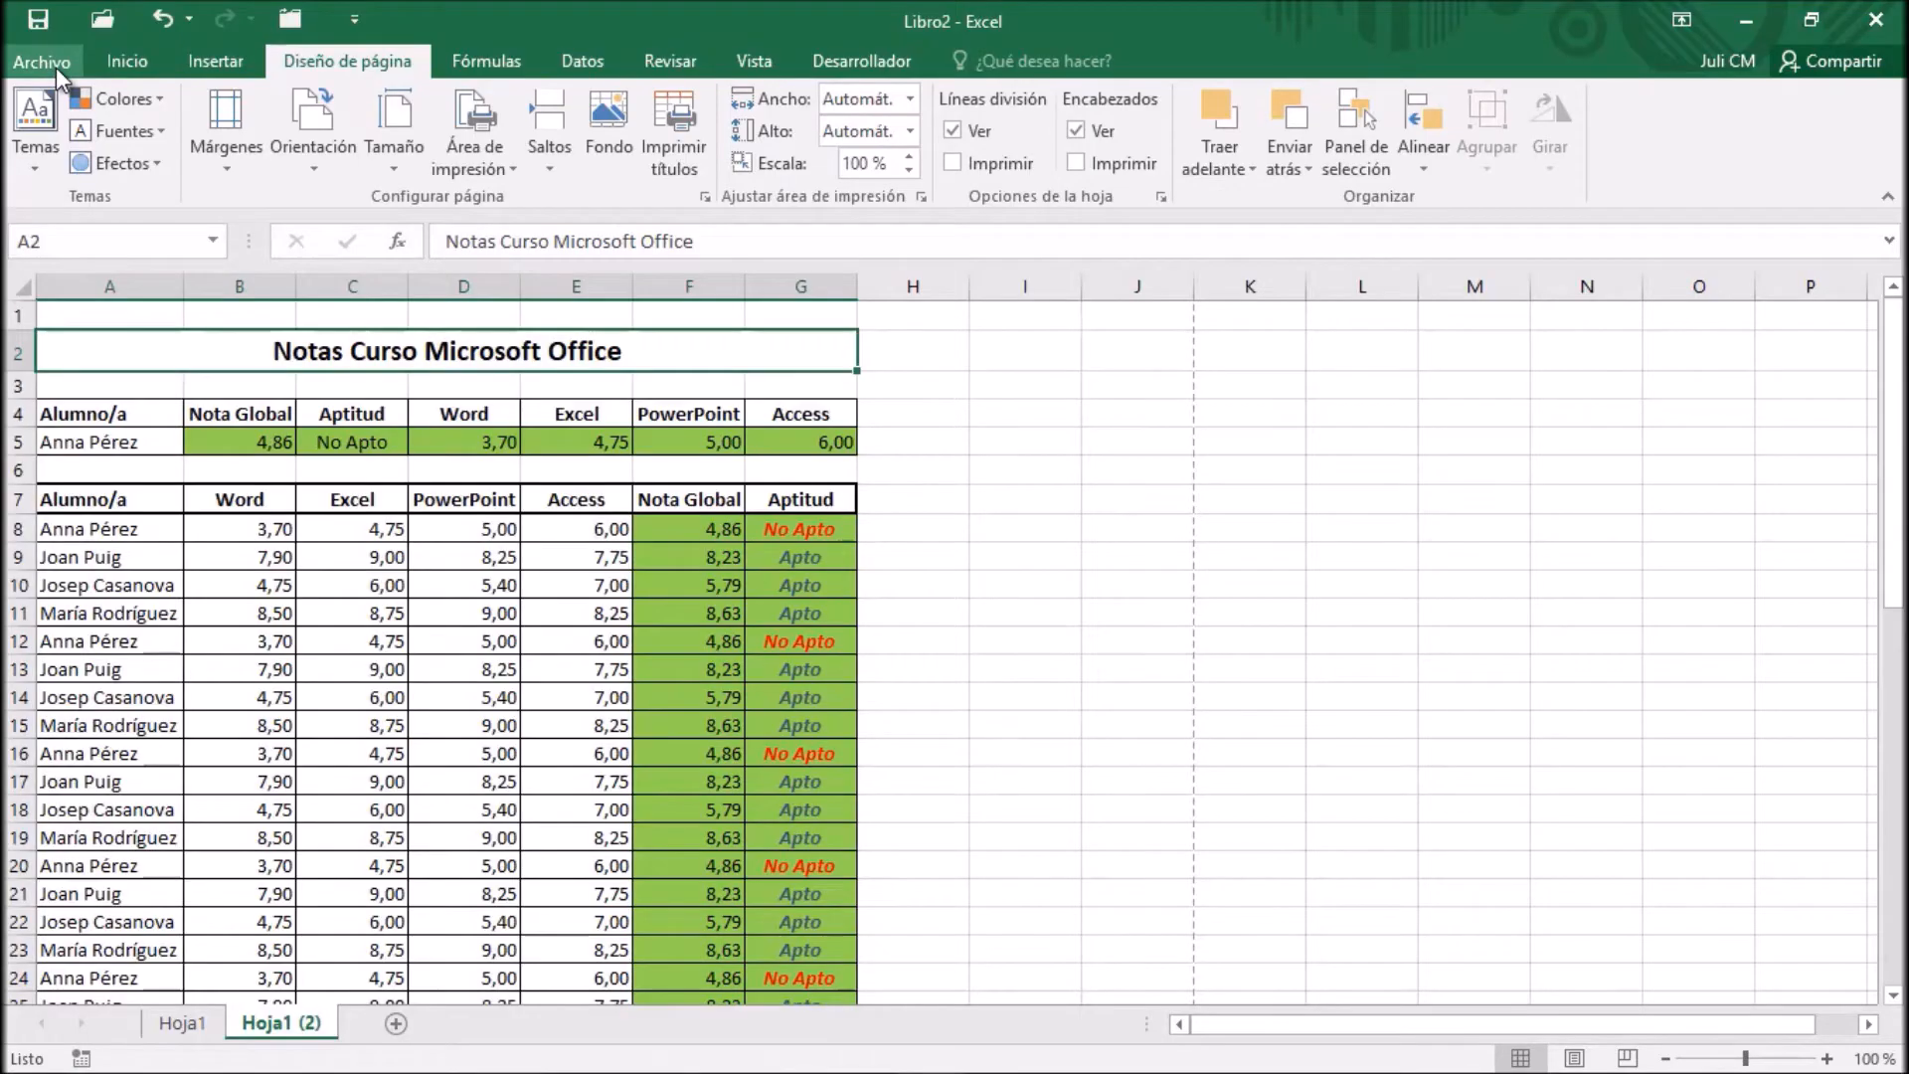
Set the table's header row ($7:$7) as the rows to repeat at the top of each printed page
click(704, 196)
click(1447, 203)
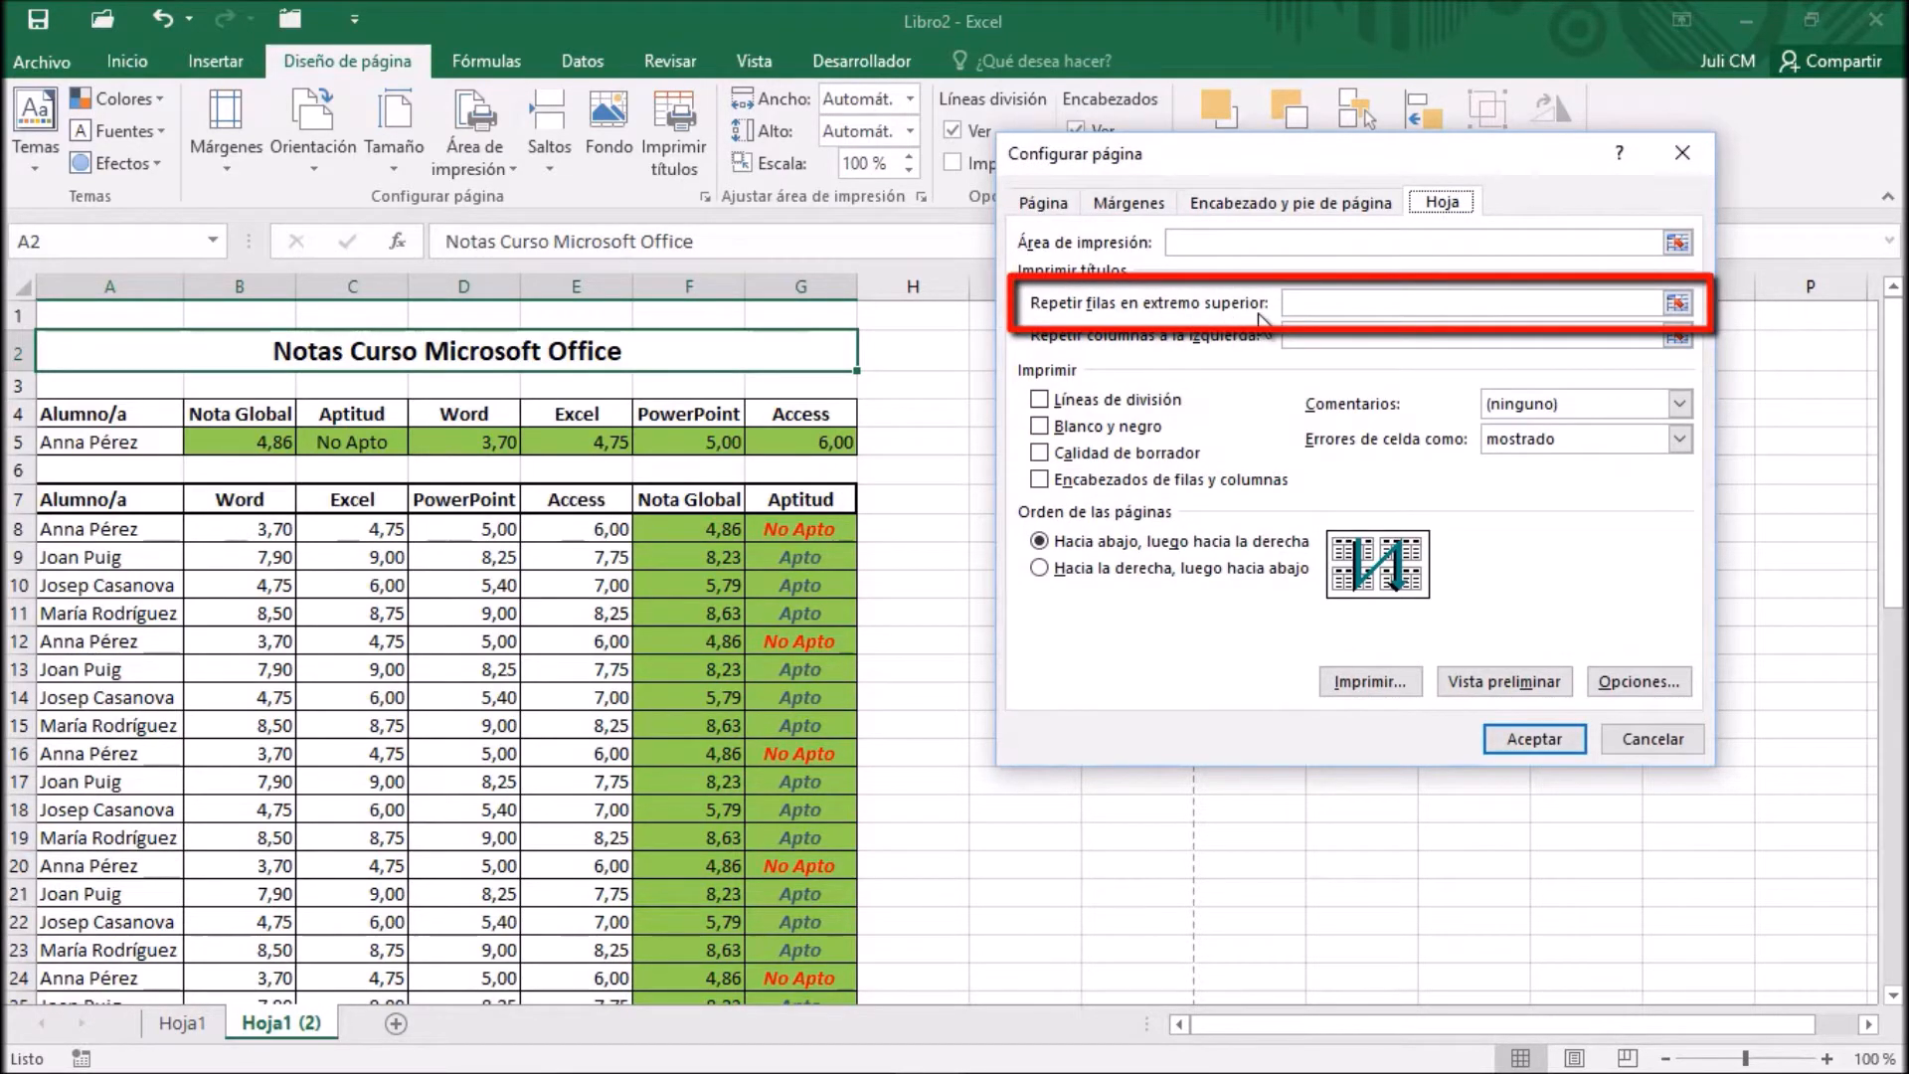
click(1677, 303)
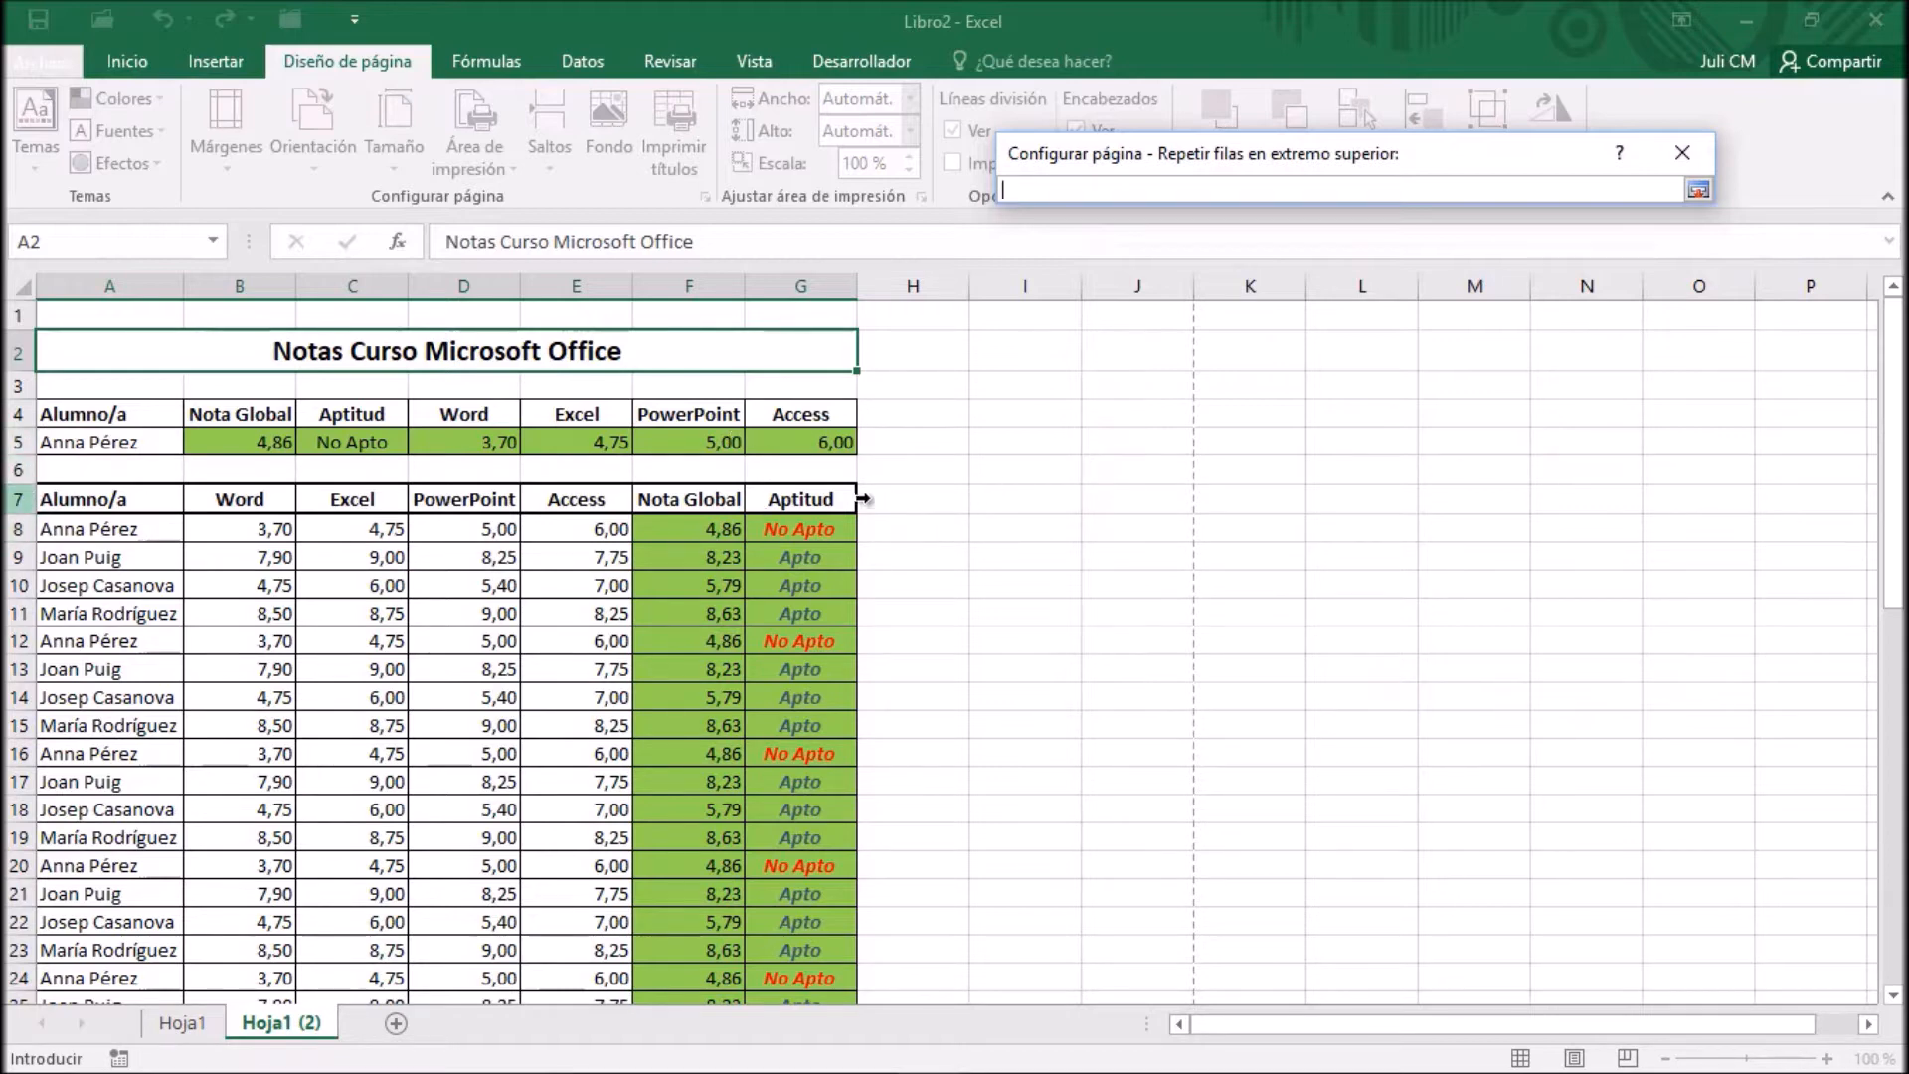
click(18, 498)
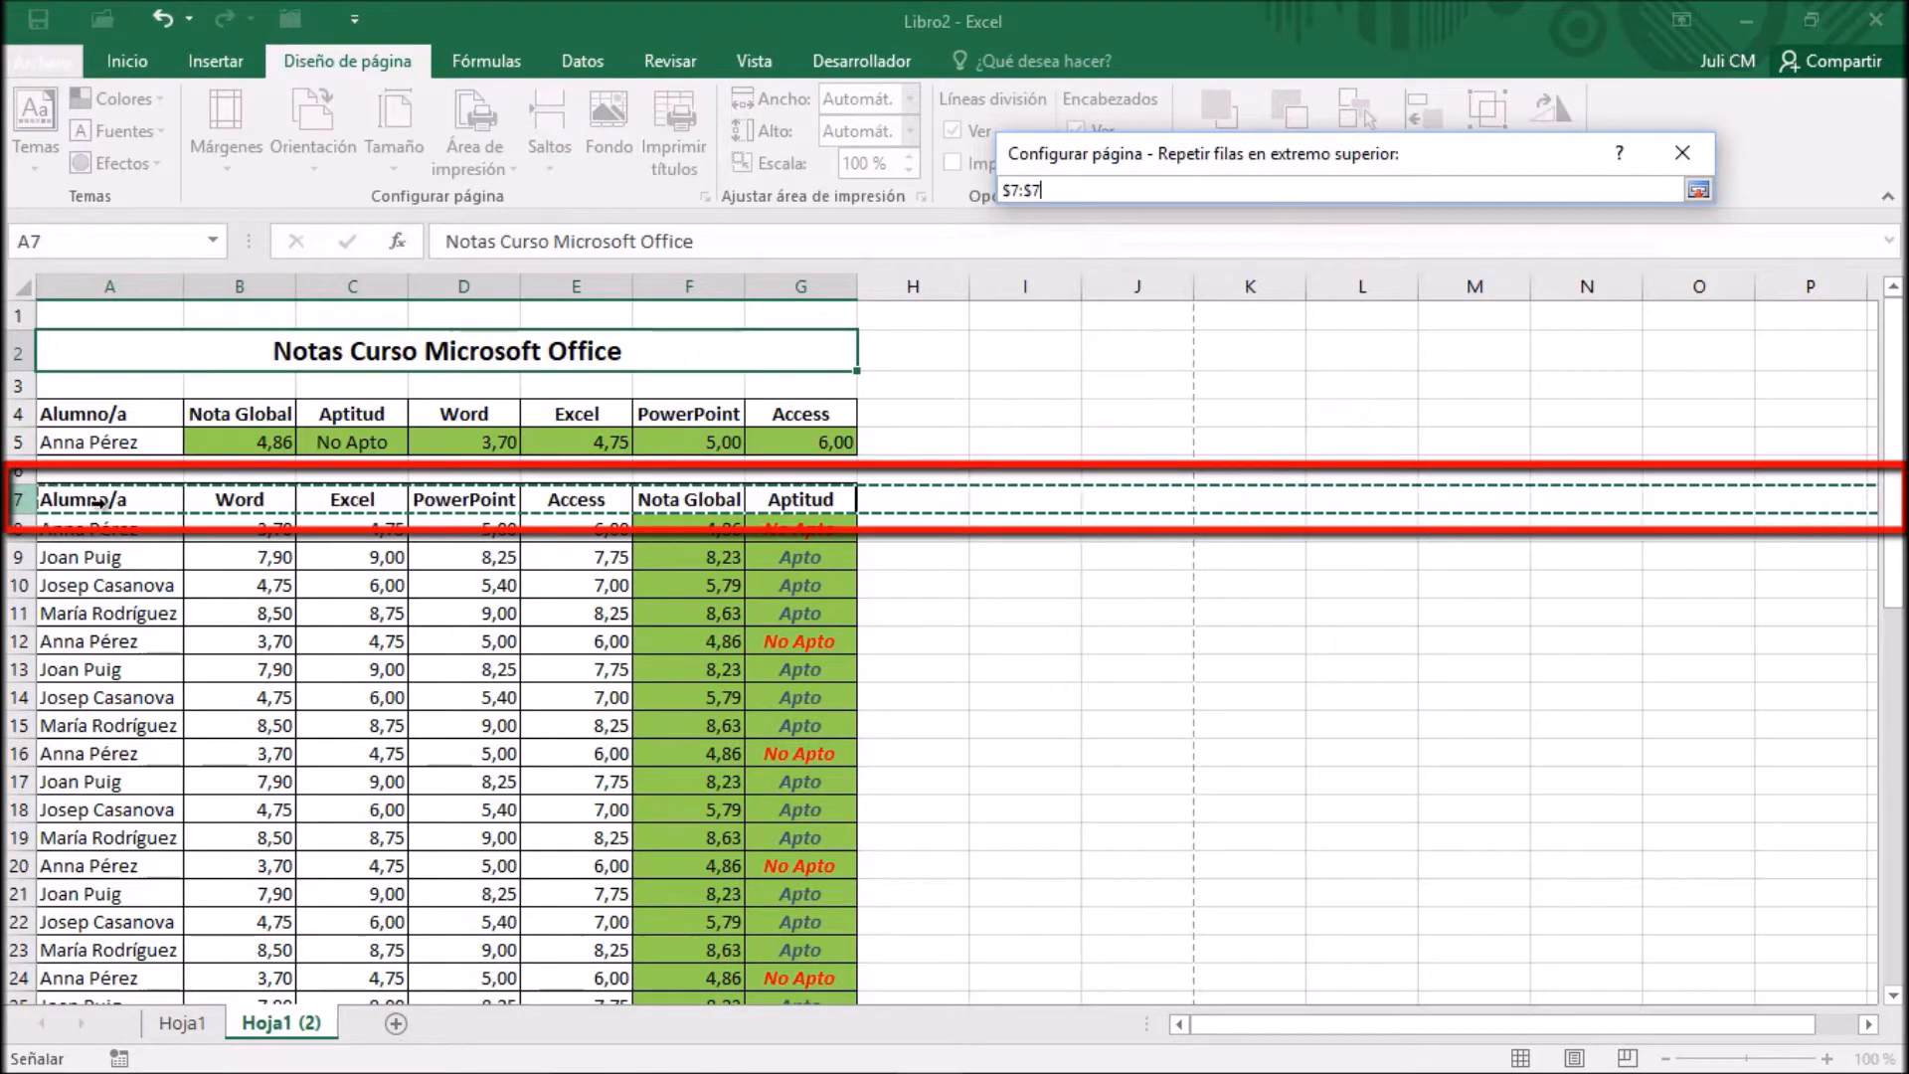
click(1696, 191)
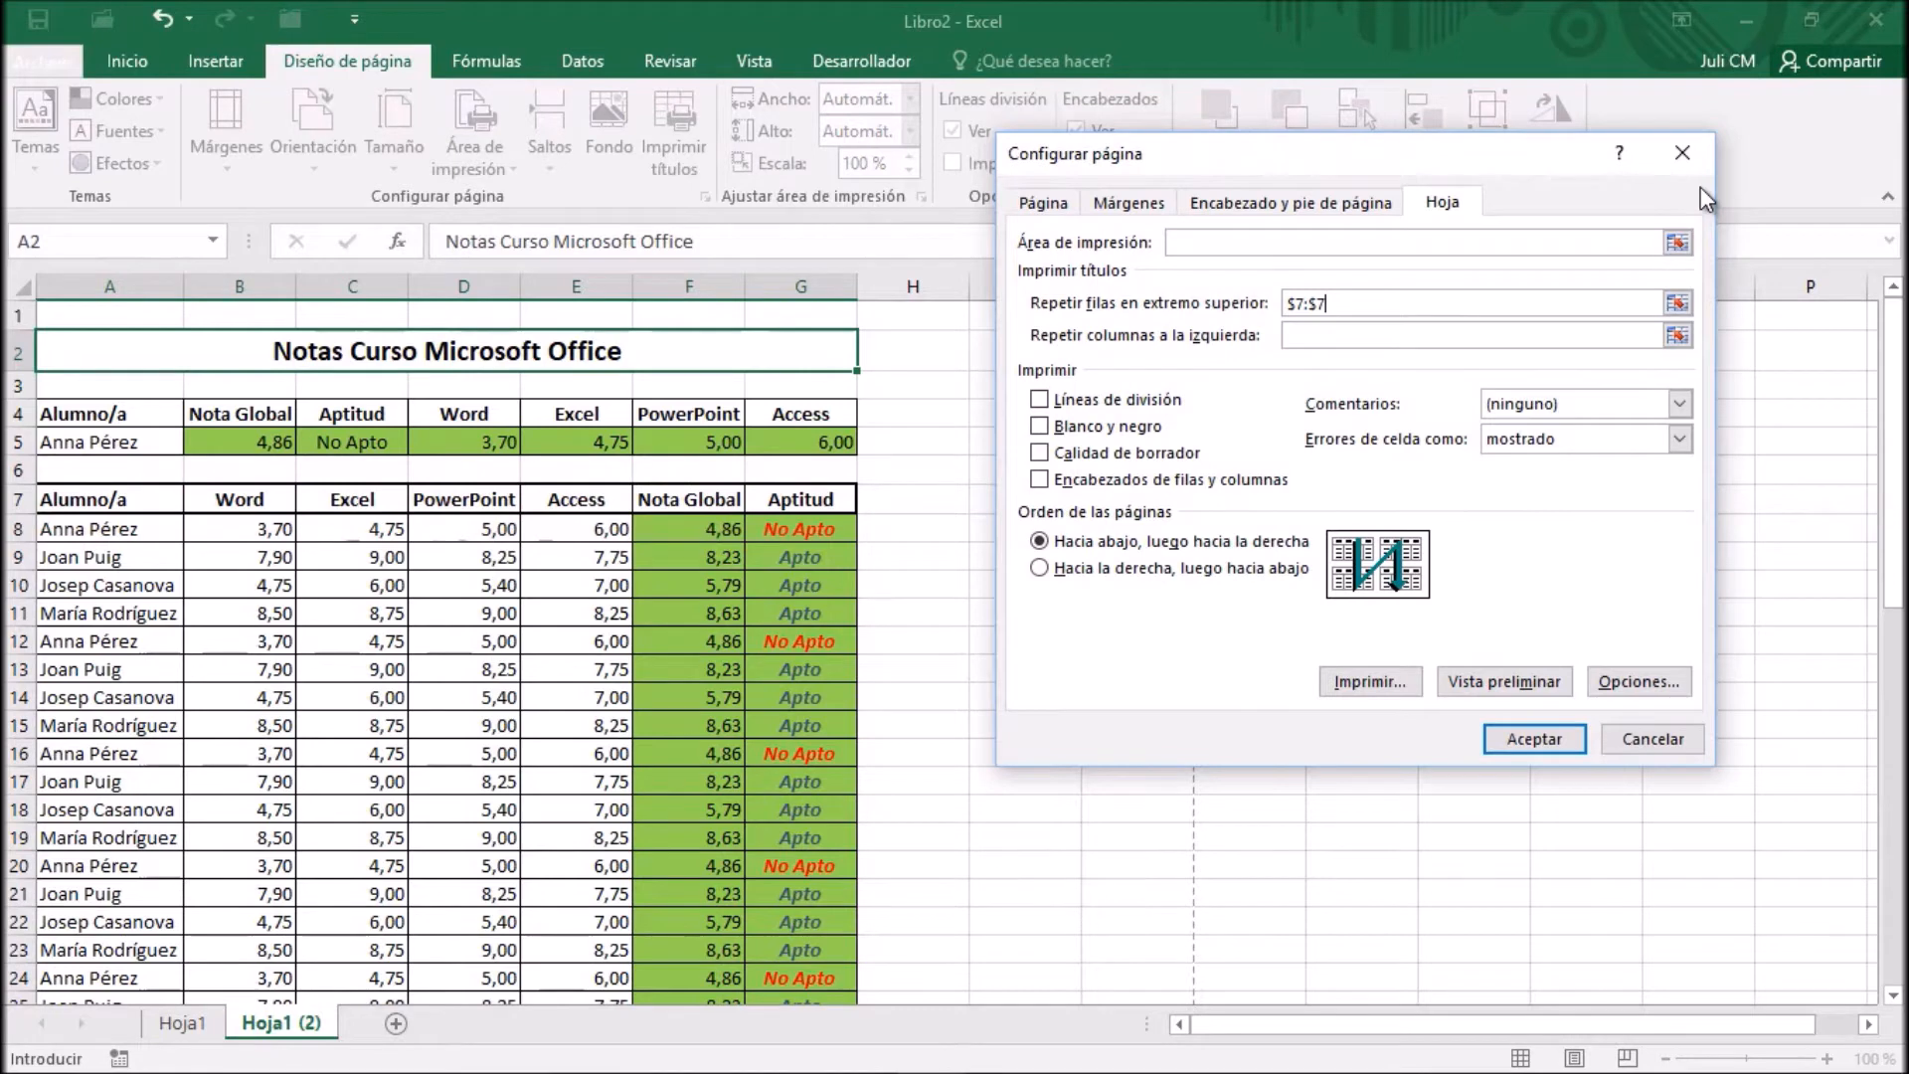
Examine the repeated header row on the second page of the print preview and return to the worksheet
click(1500, 682)
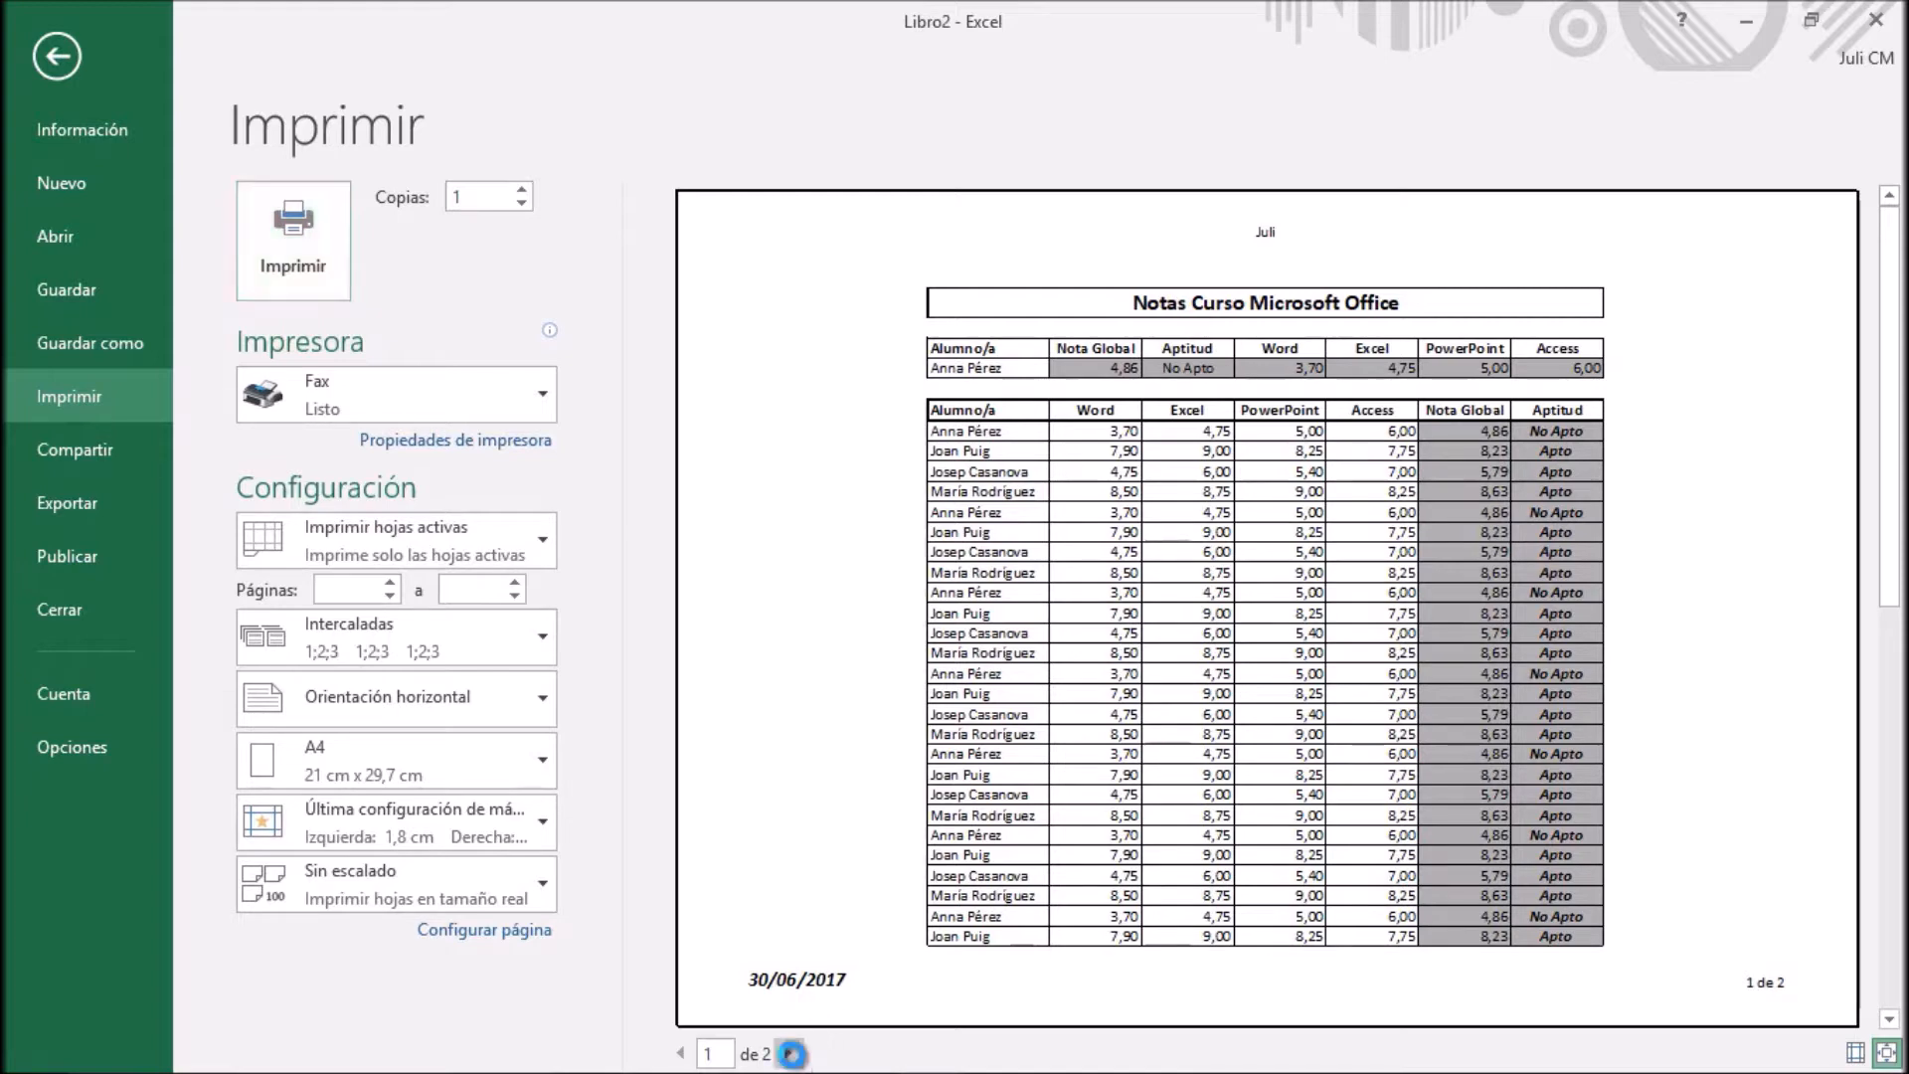
click(787, 1053)
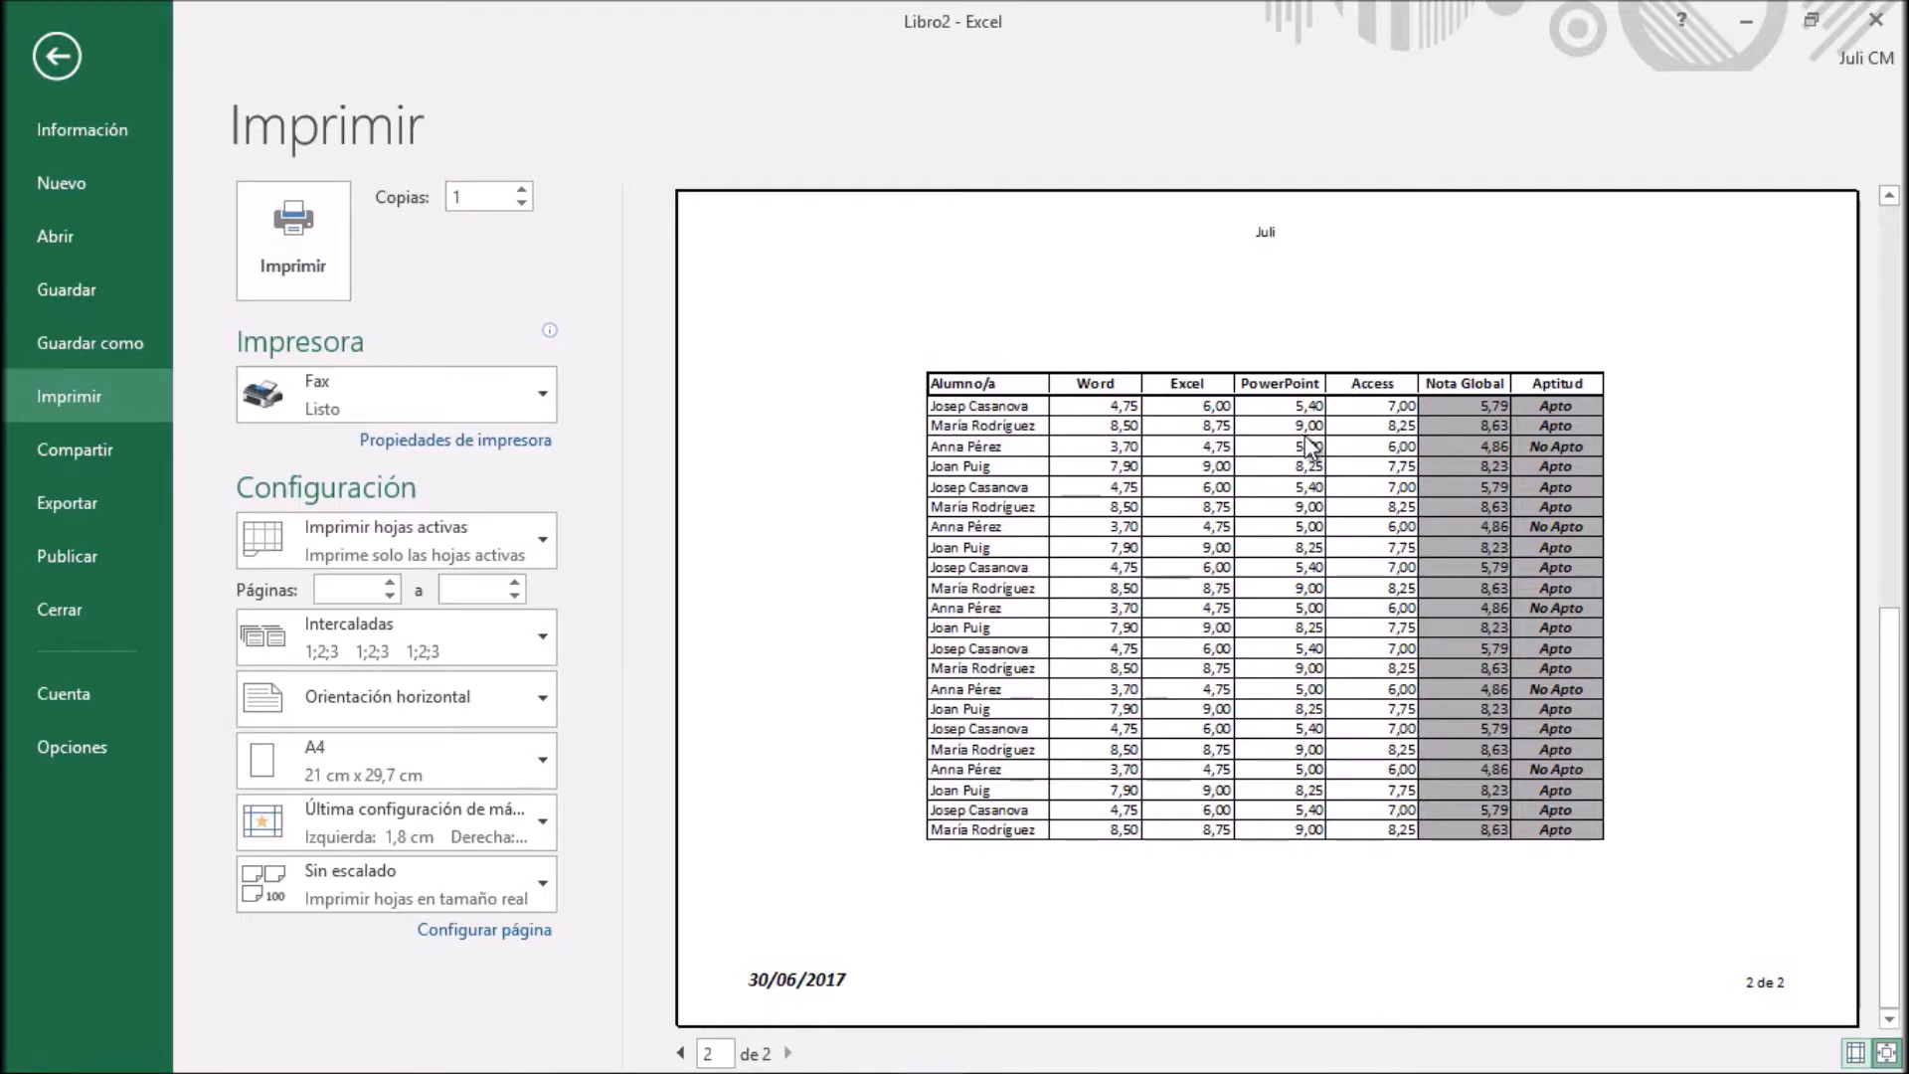
click(69, 53)
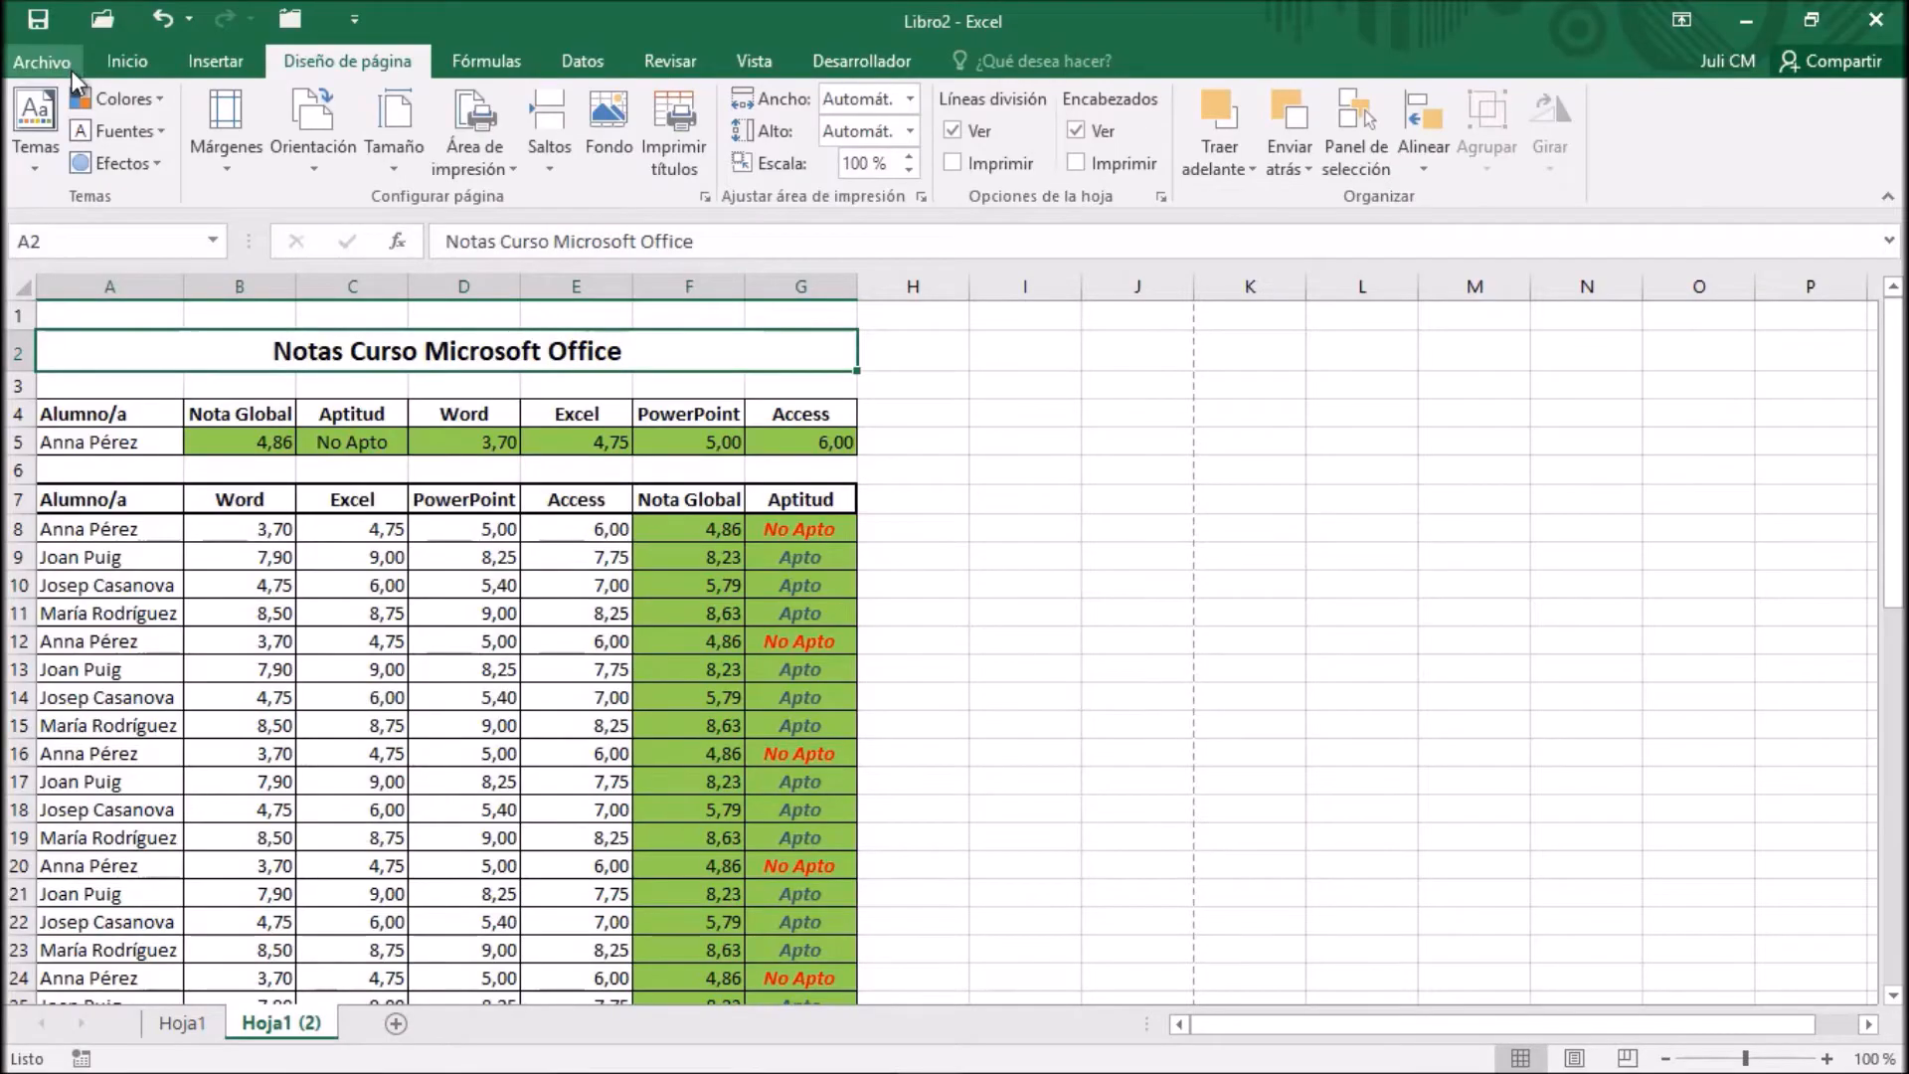
Clear the rows to repeat at top in the sheet options of the worksheet's page setup
click(921, 197)
click(1443, 203)
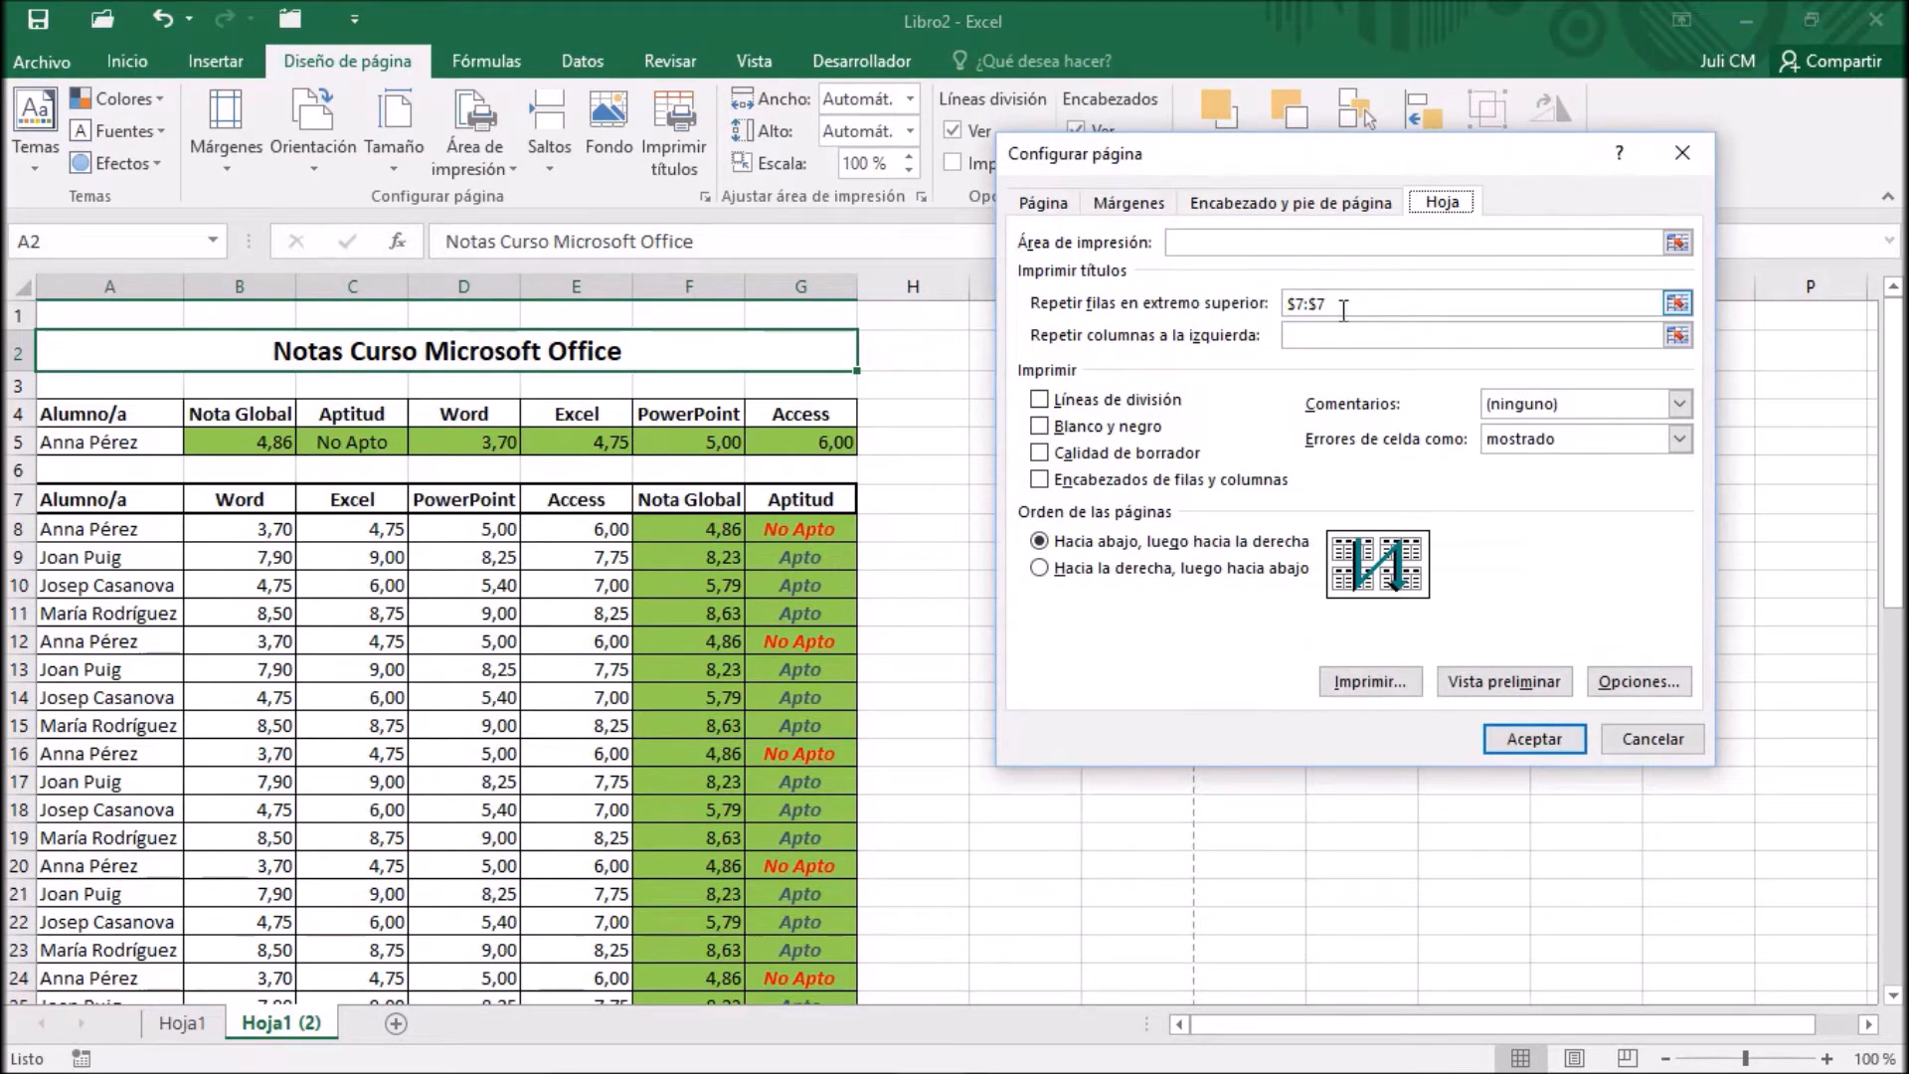
drag(1341, 306, 1266, 304)
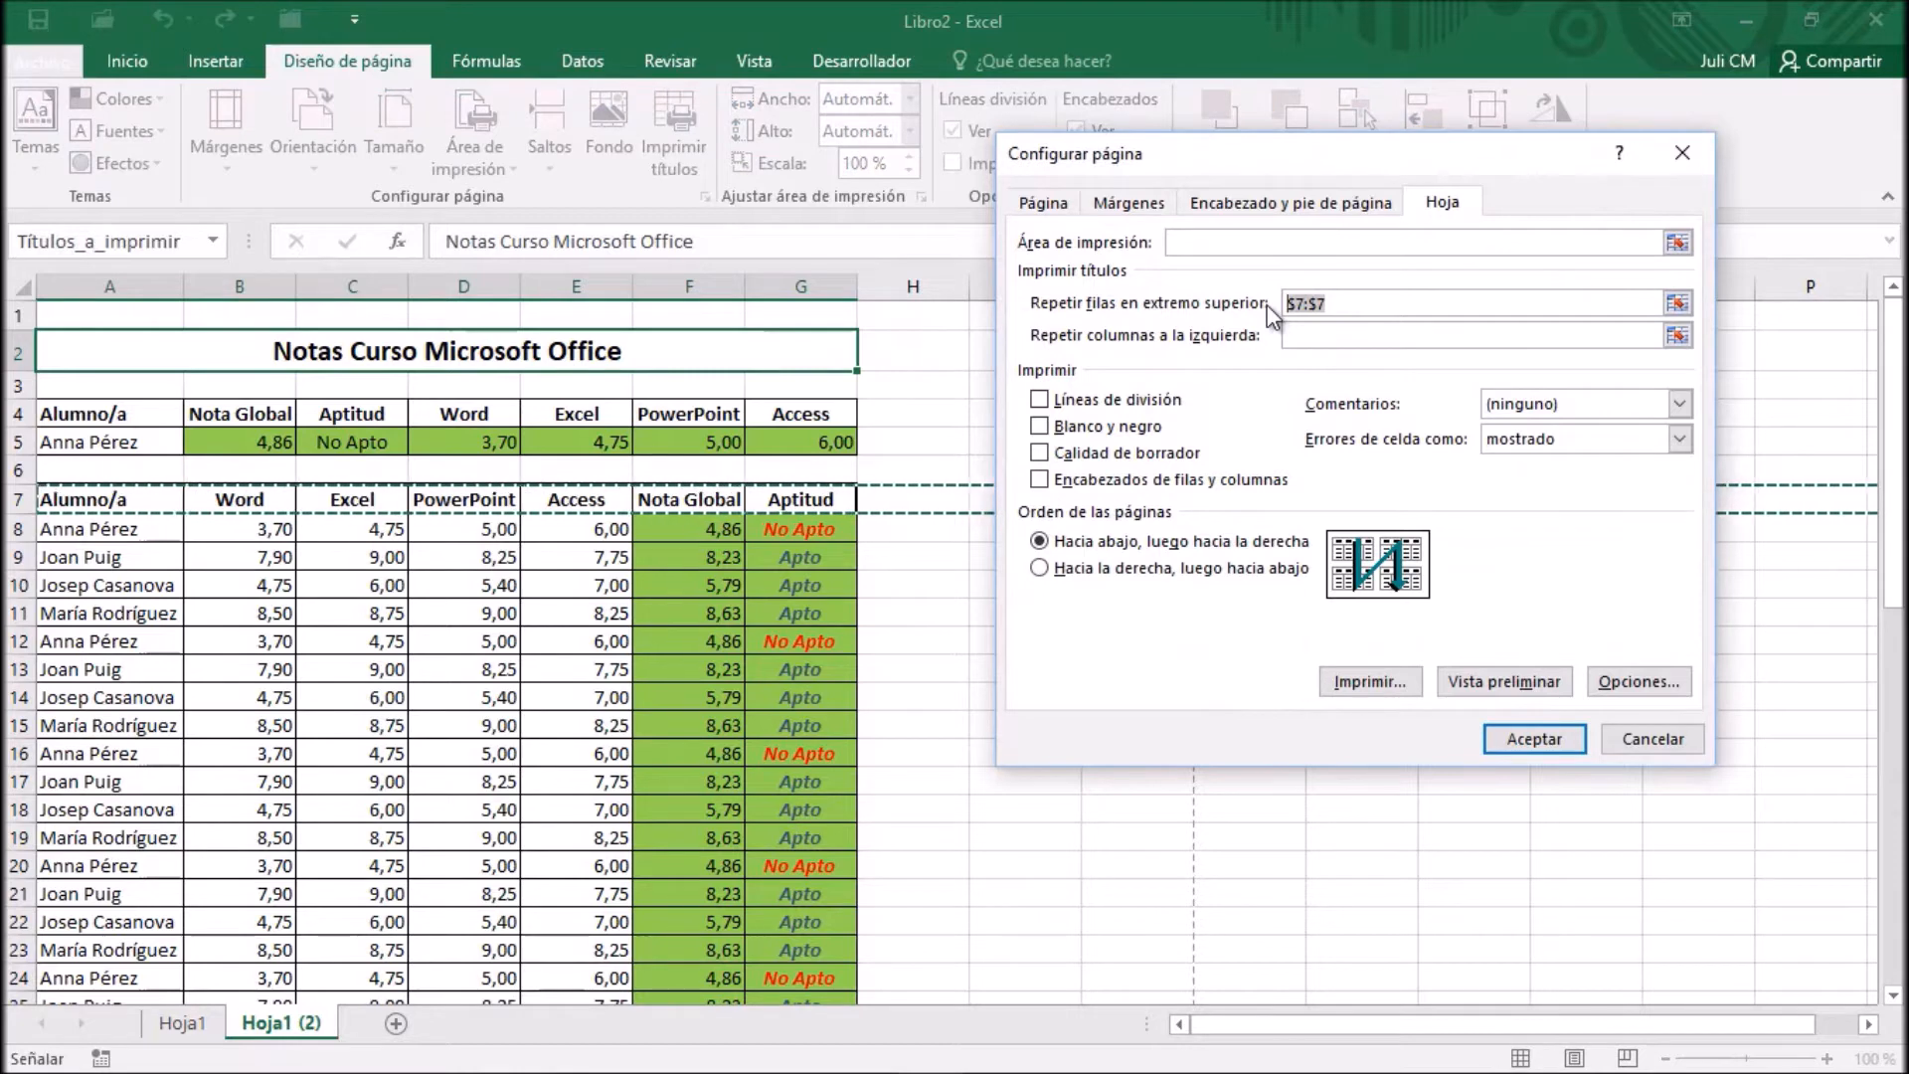
key(Delete)
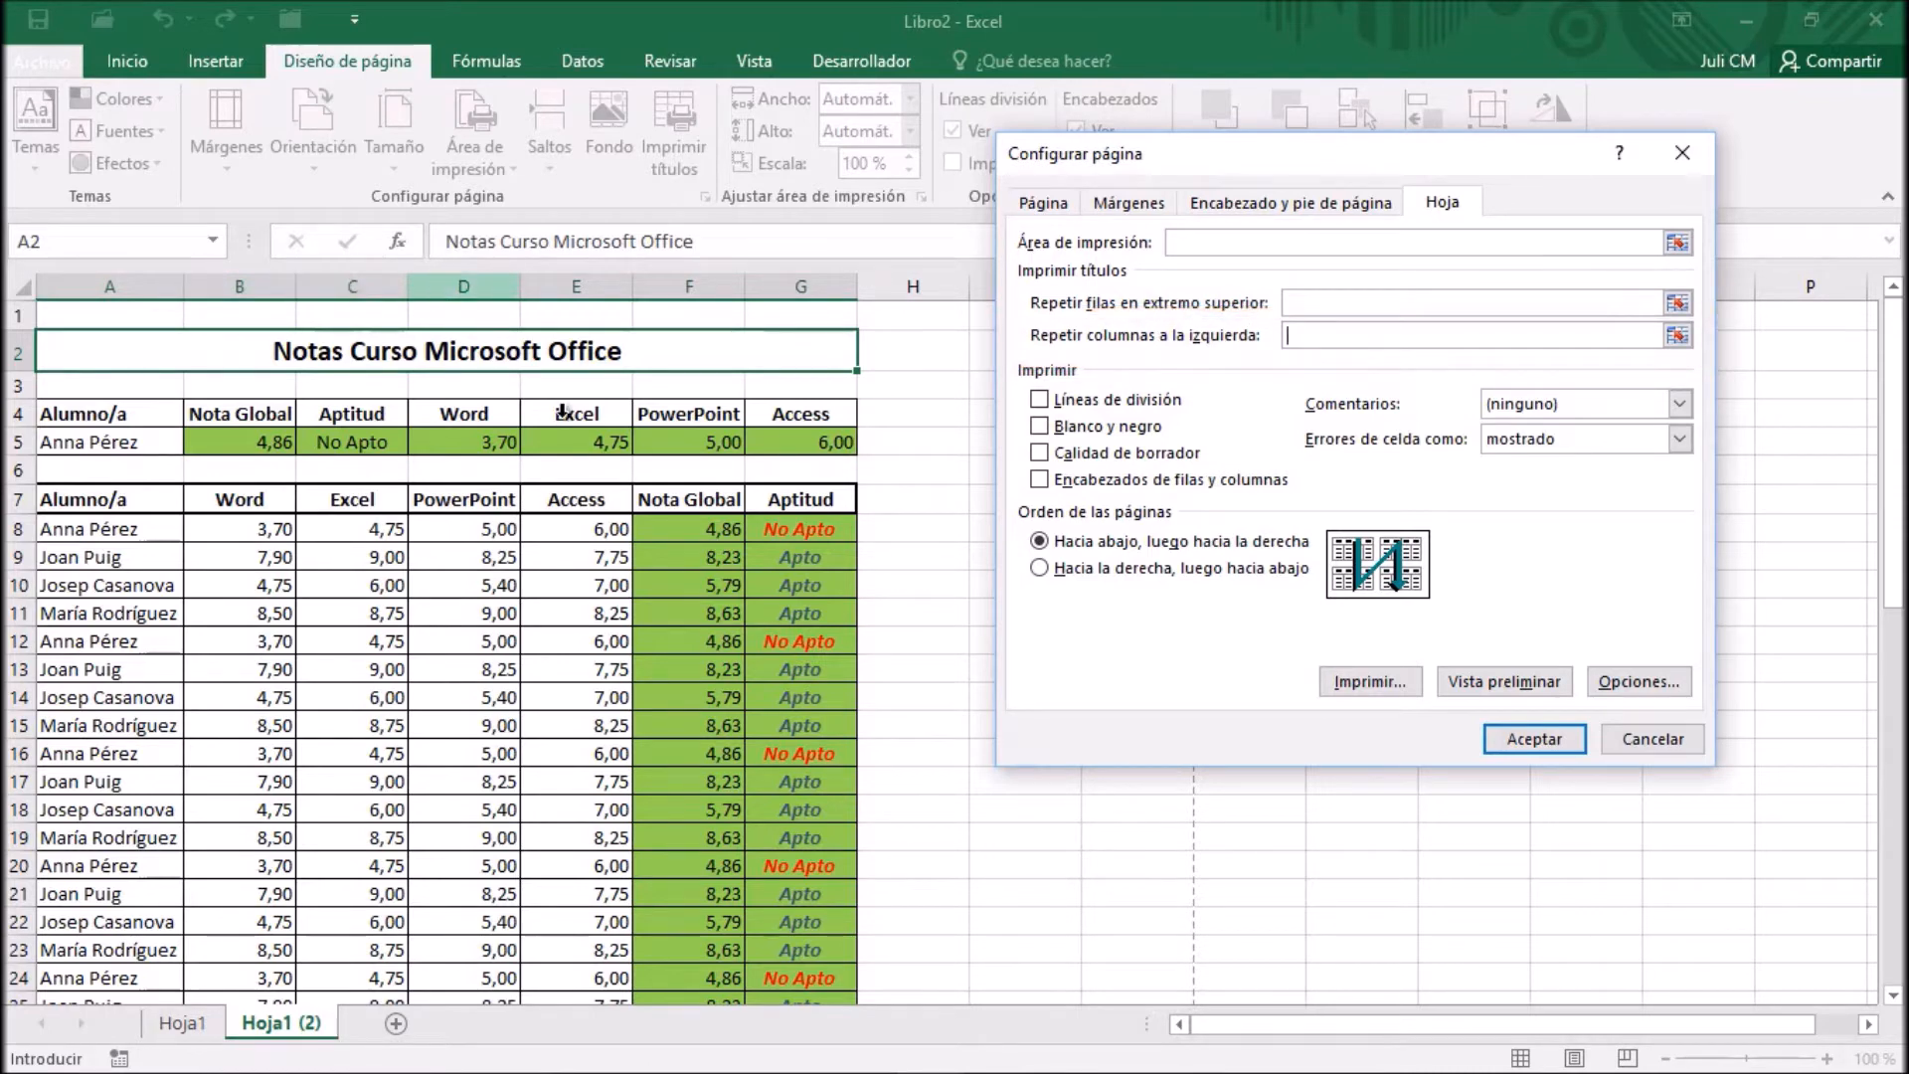
drag(1271, 159, 1246, 156)
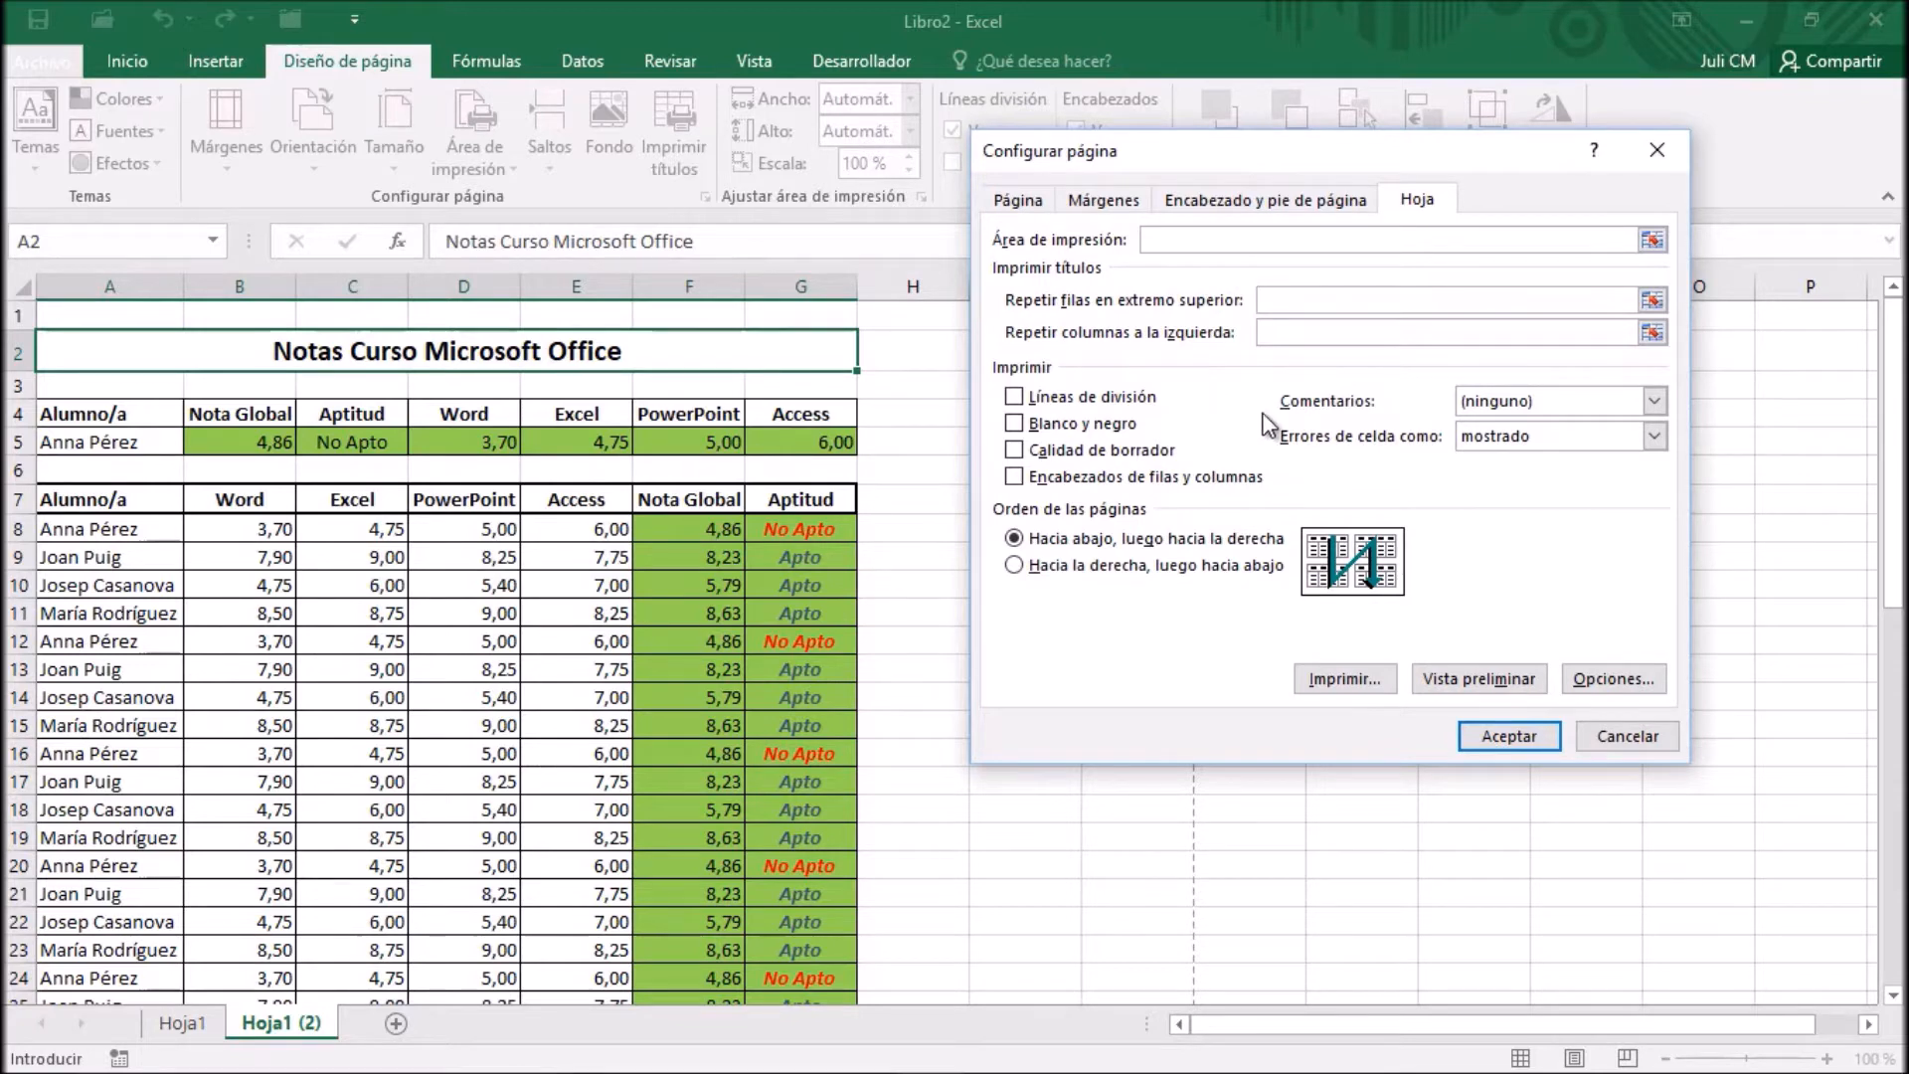
Leave the page setup unchanged, switch to the Hoja1 sheet and show its print preview
click(1629, 737)
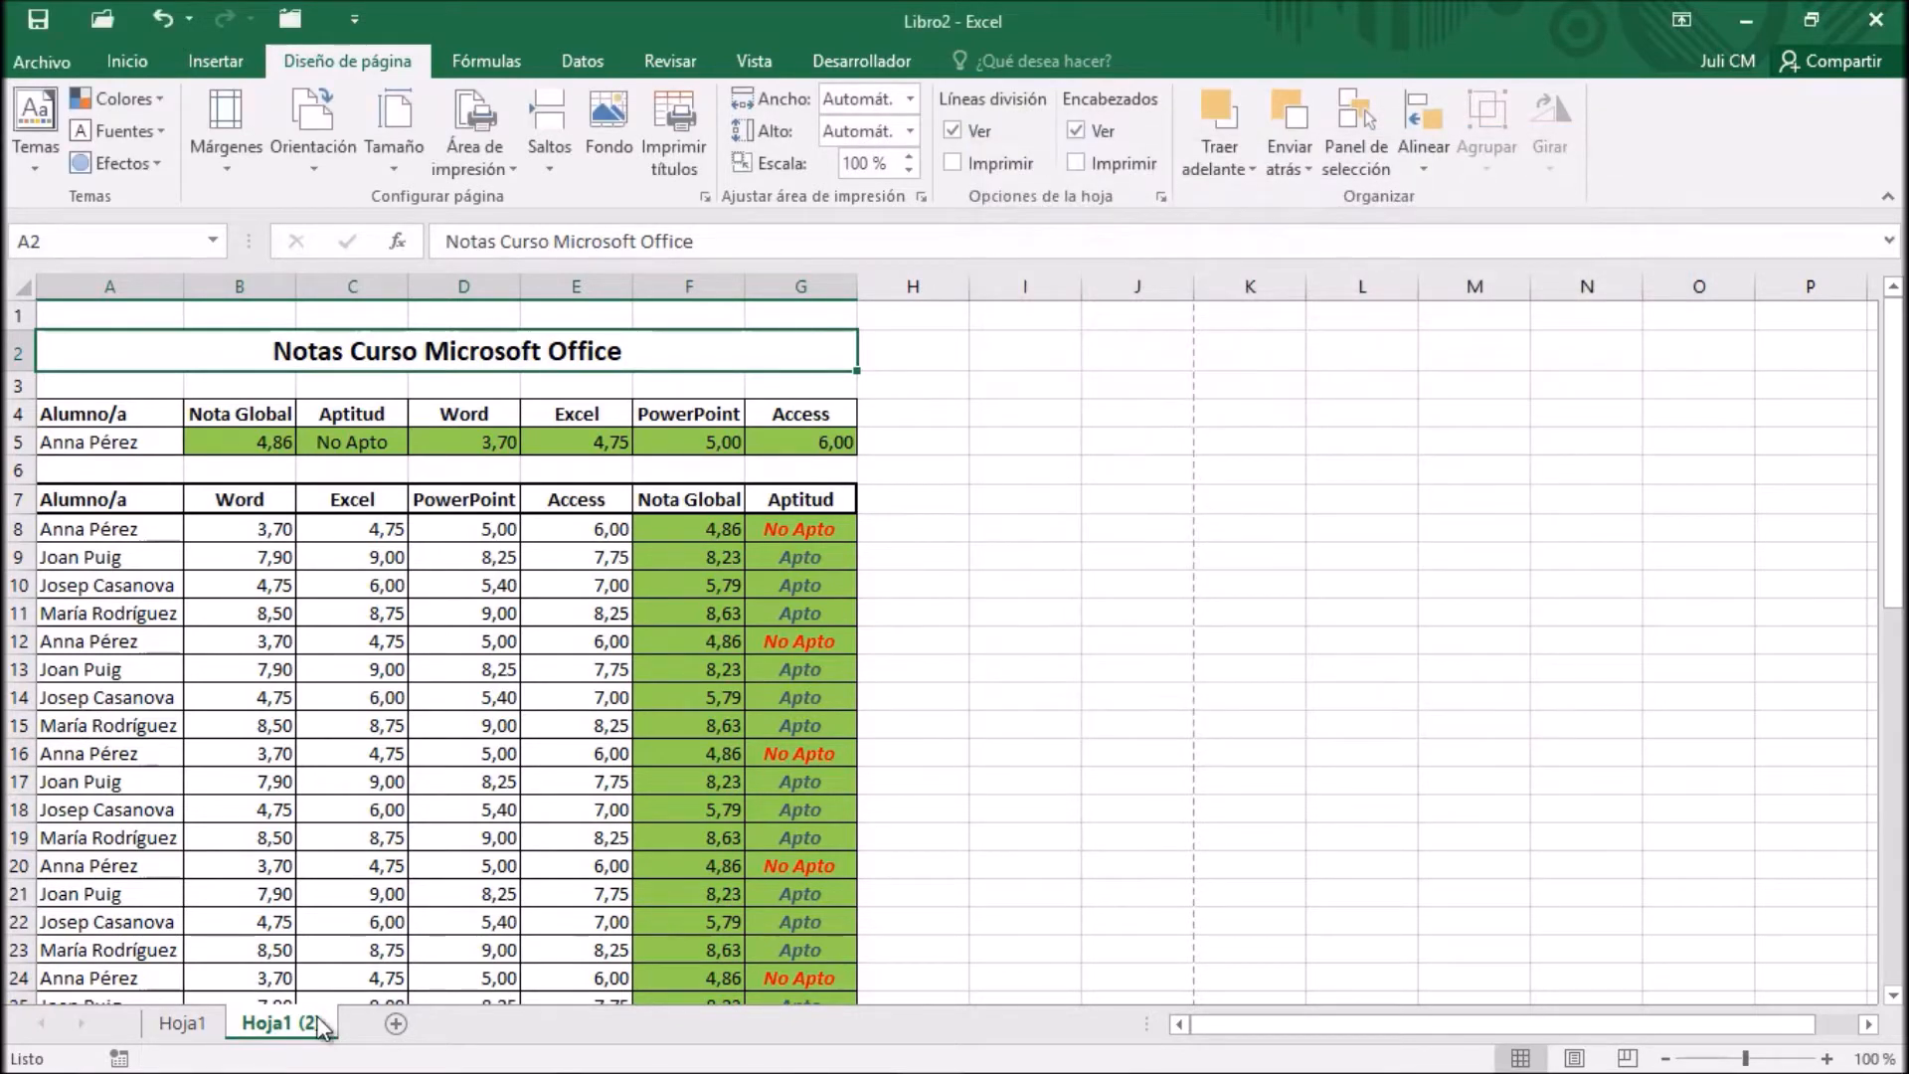
click(185, 1024)
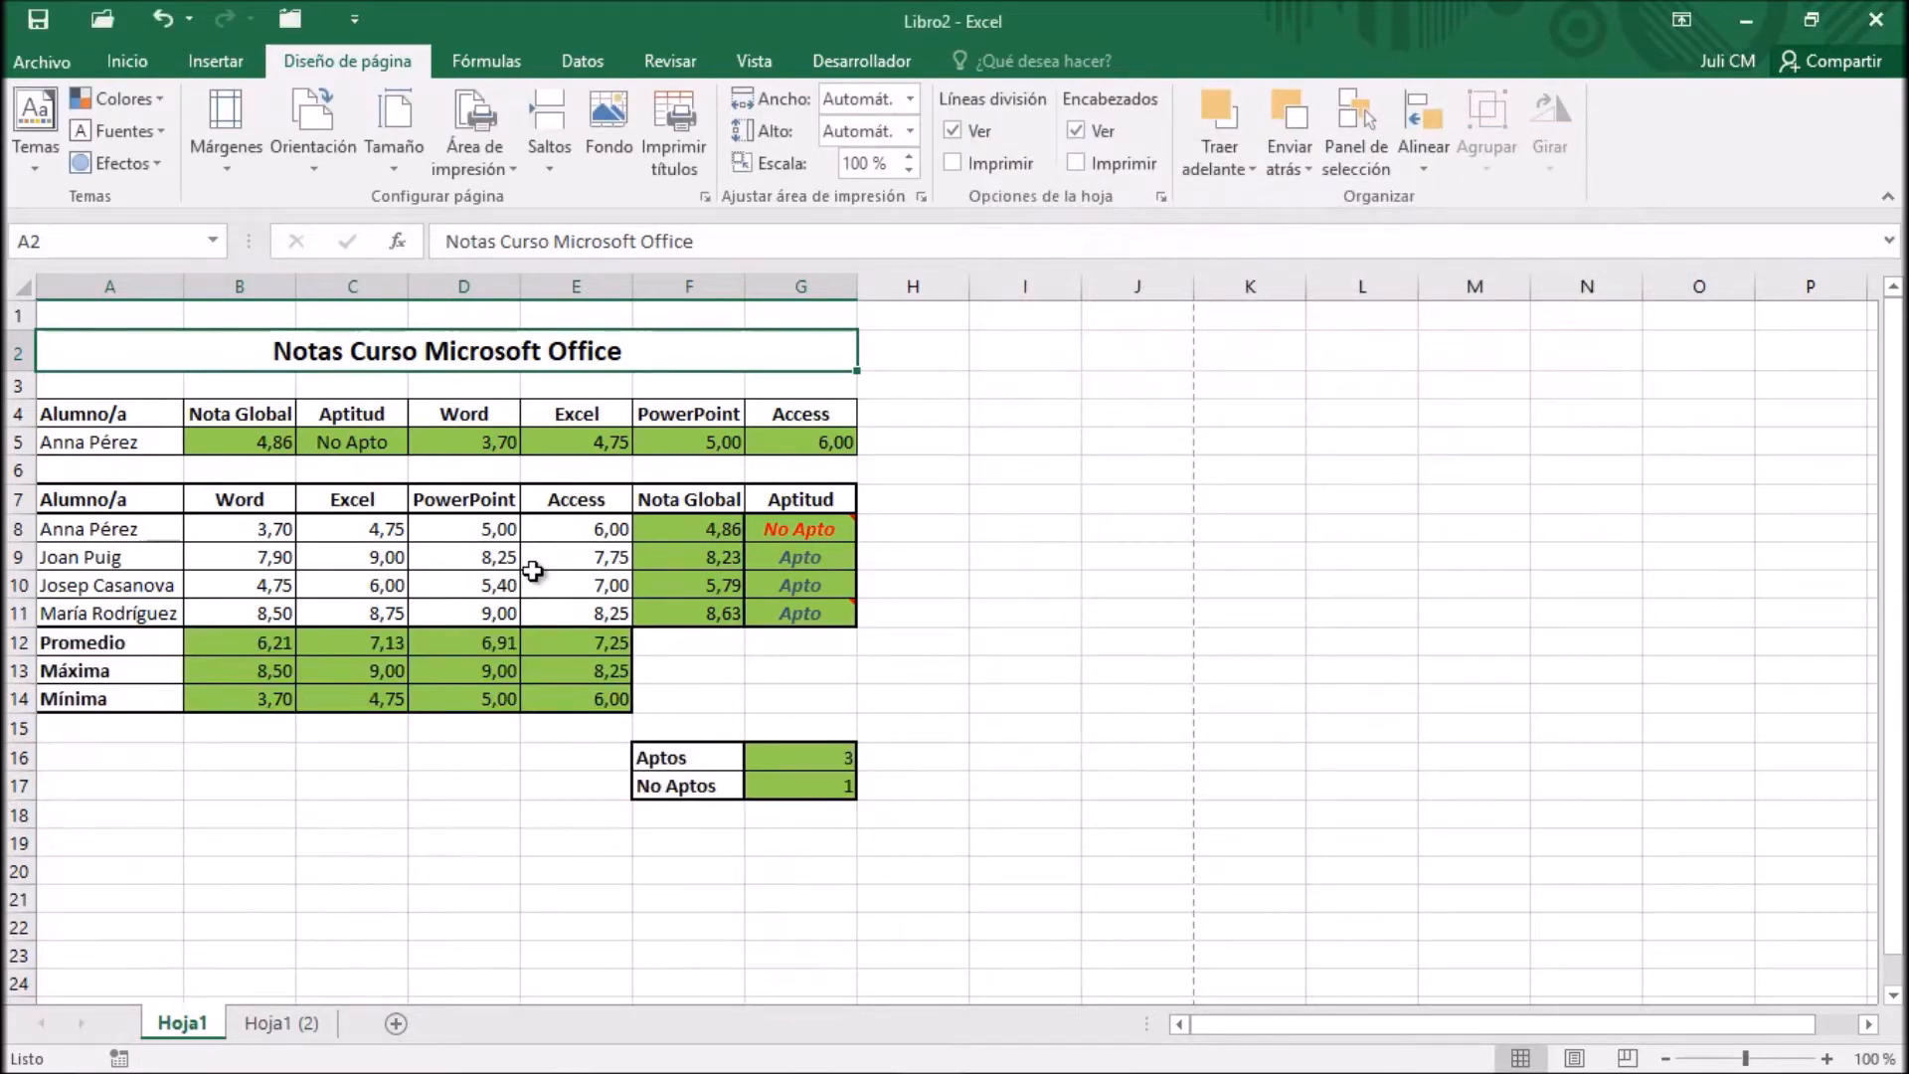
click(40, 62)
click(103, 393)
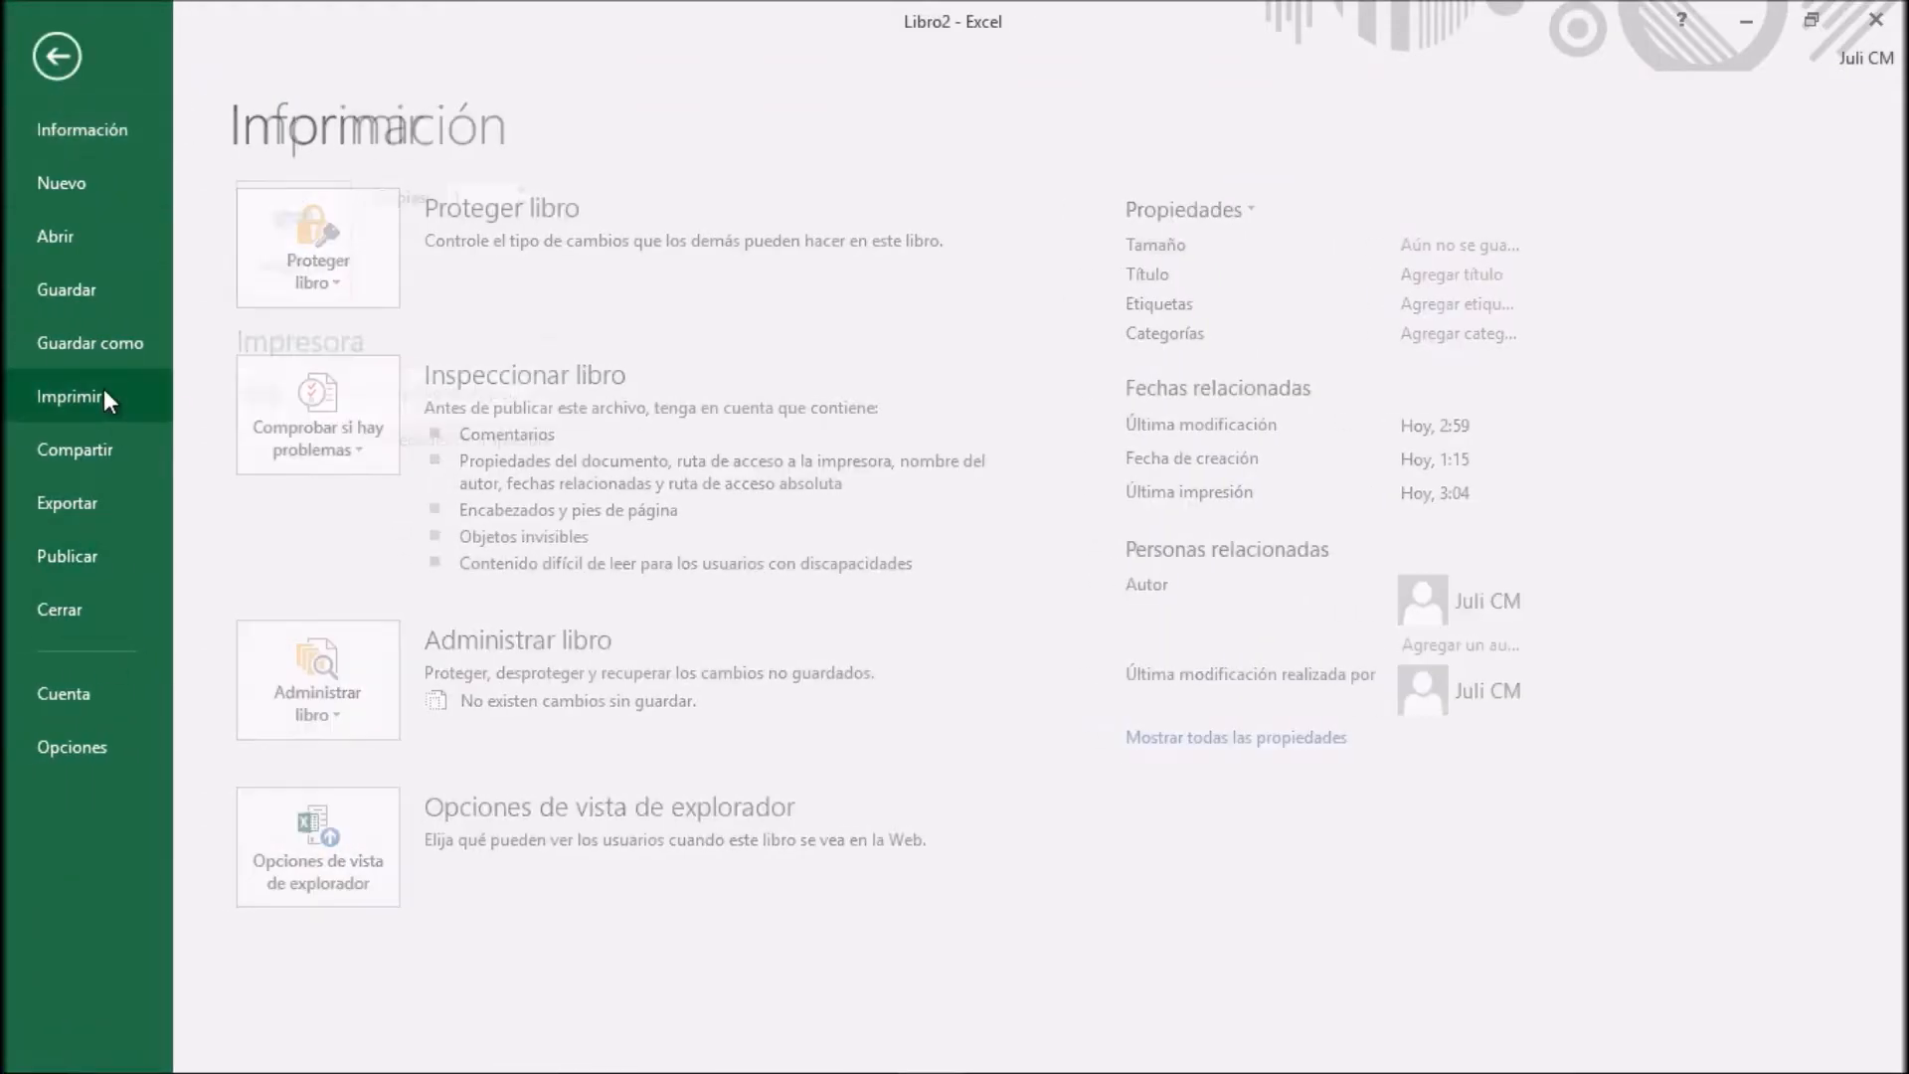
Turn on printing of gridlines (Líneas de división) in the page setup of Hoja1
click(500, 937)
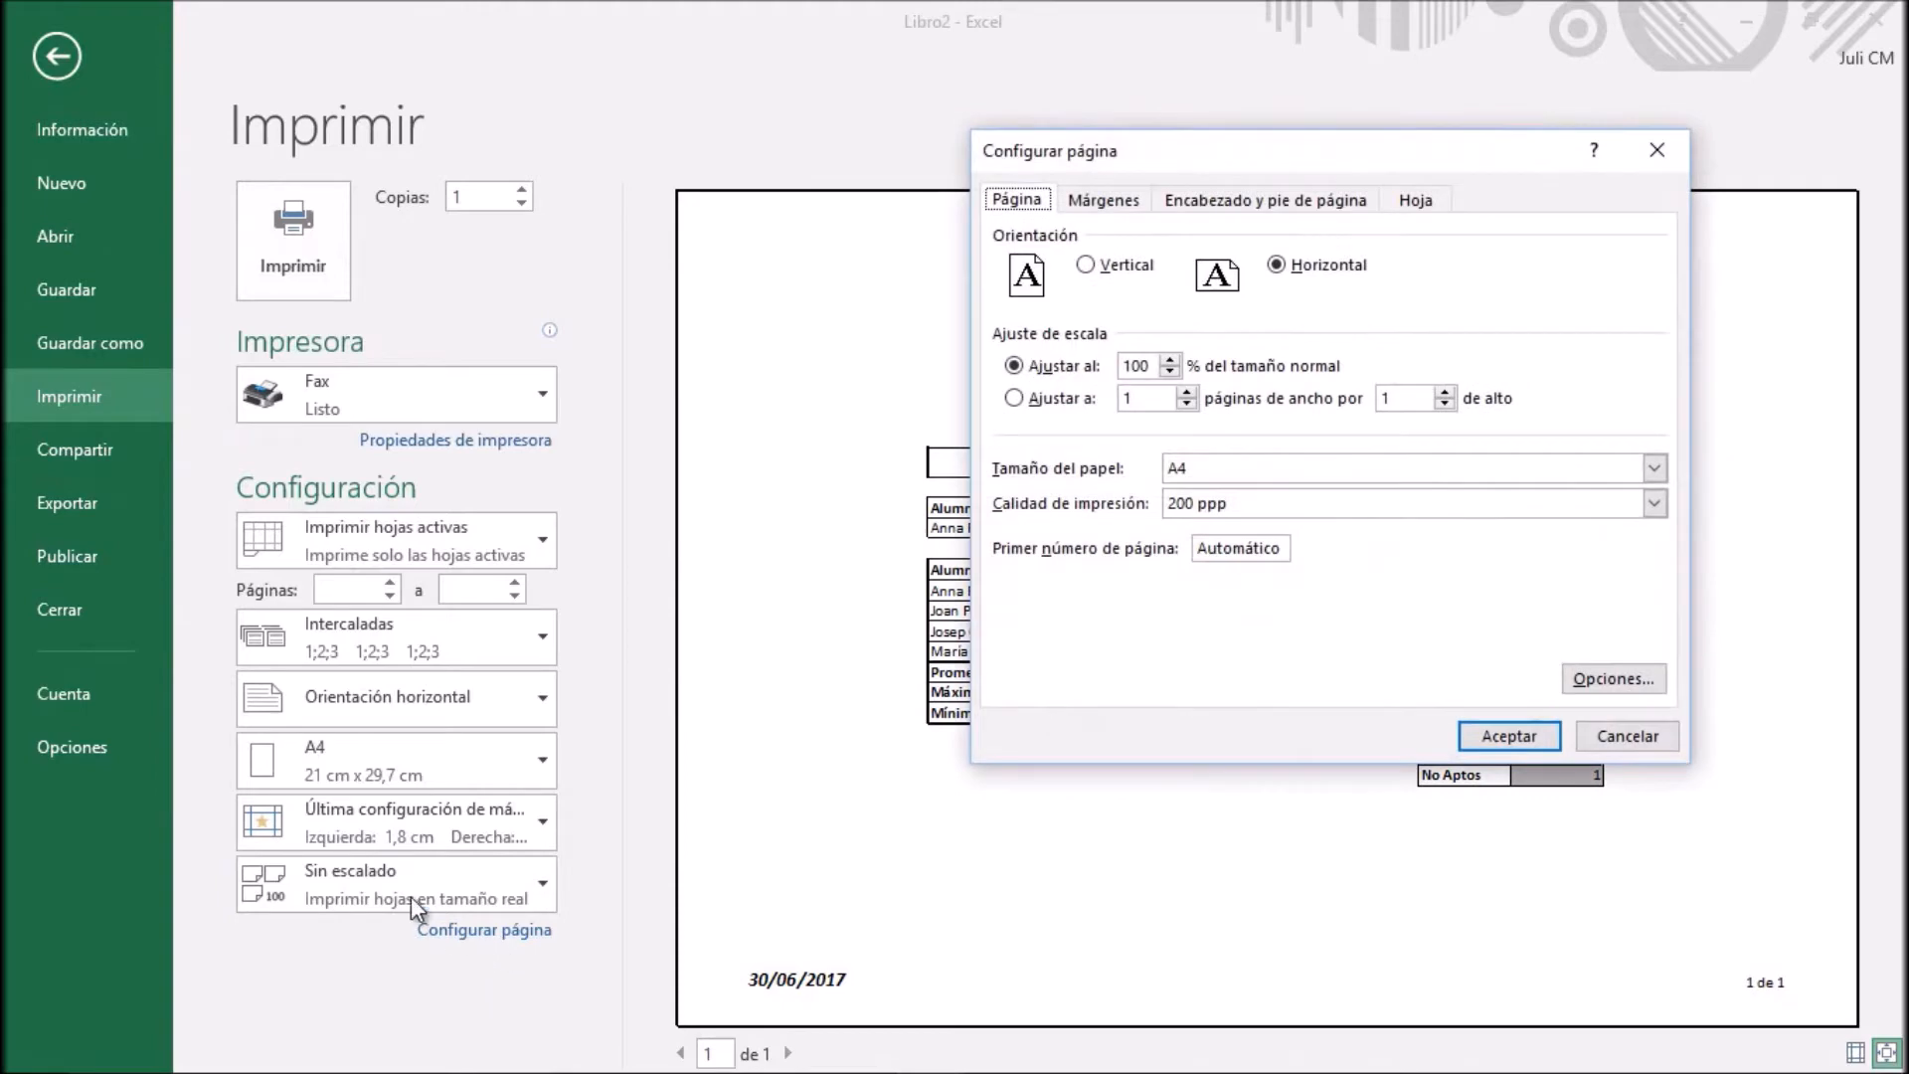
click(1421, 203)
mouse_move(1424, 156)
mouse_down()
mouse_move(1029, 117)
mouse_move(770, 40)
mouse_up()
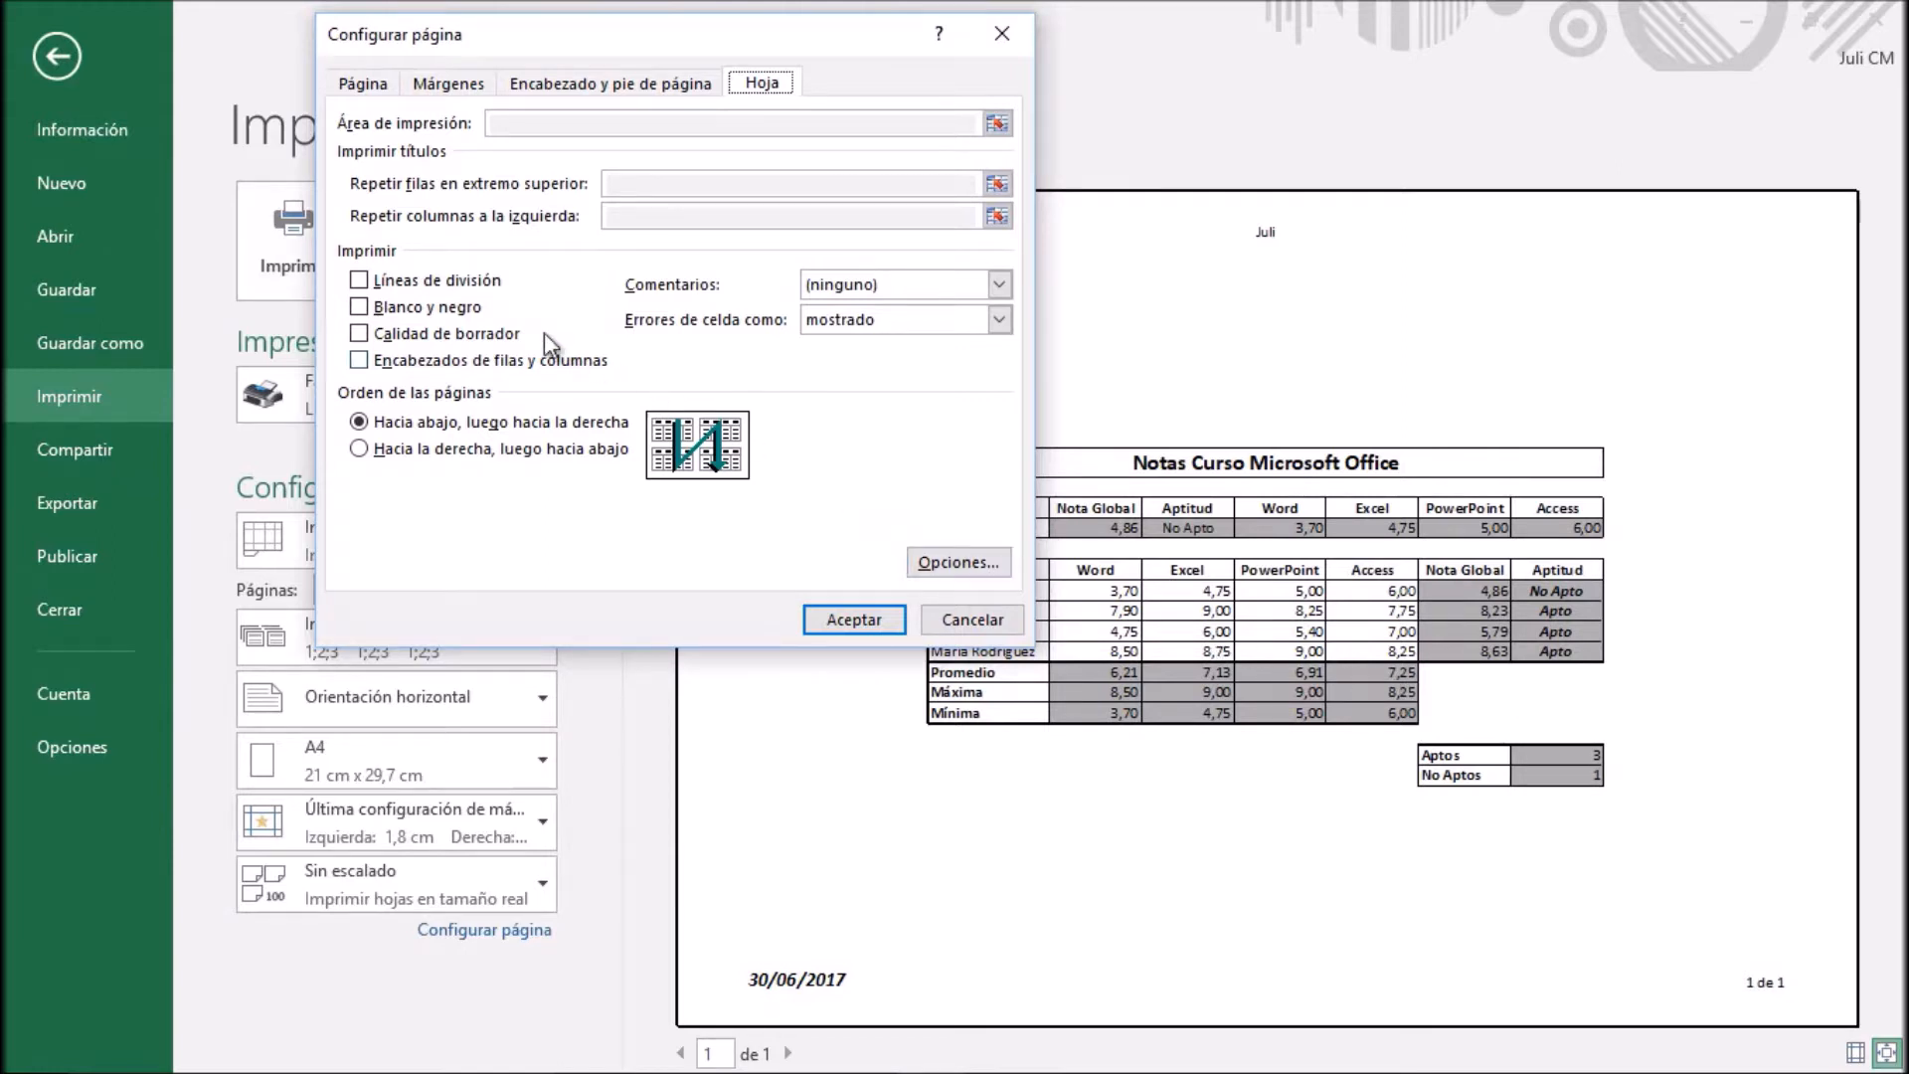
click(360, 284)
click(849, 623)
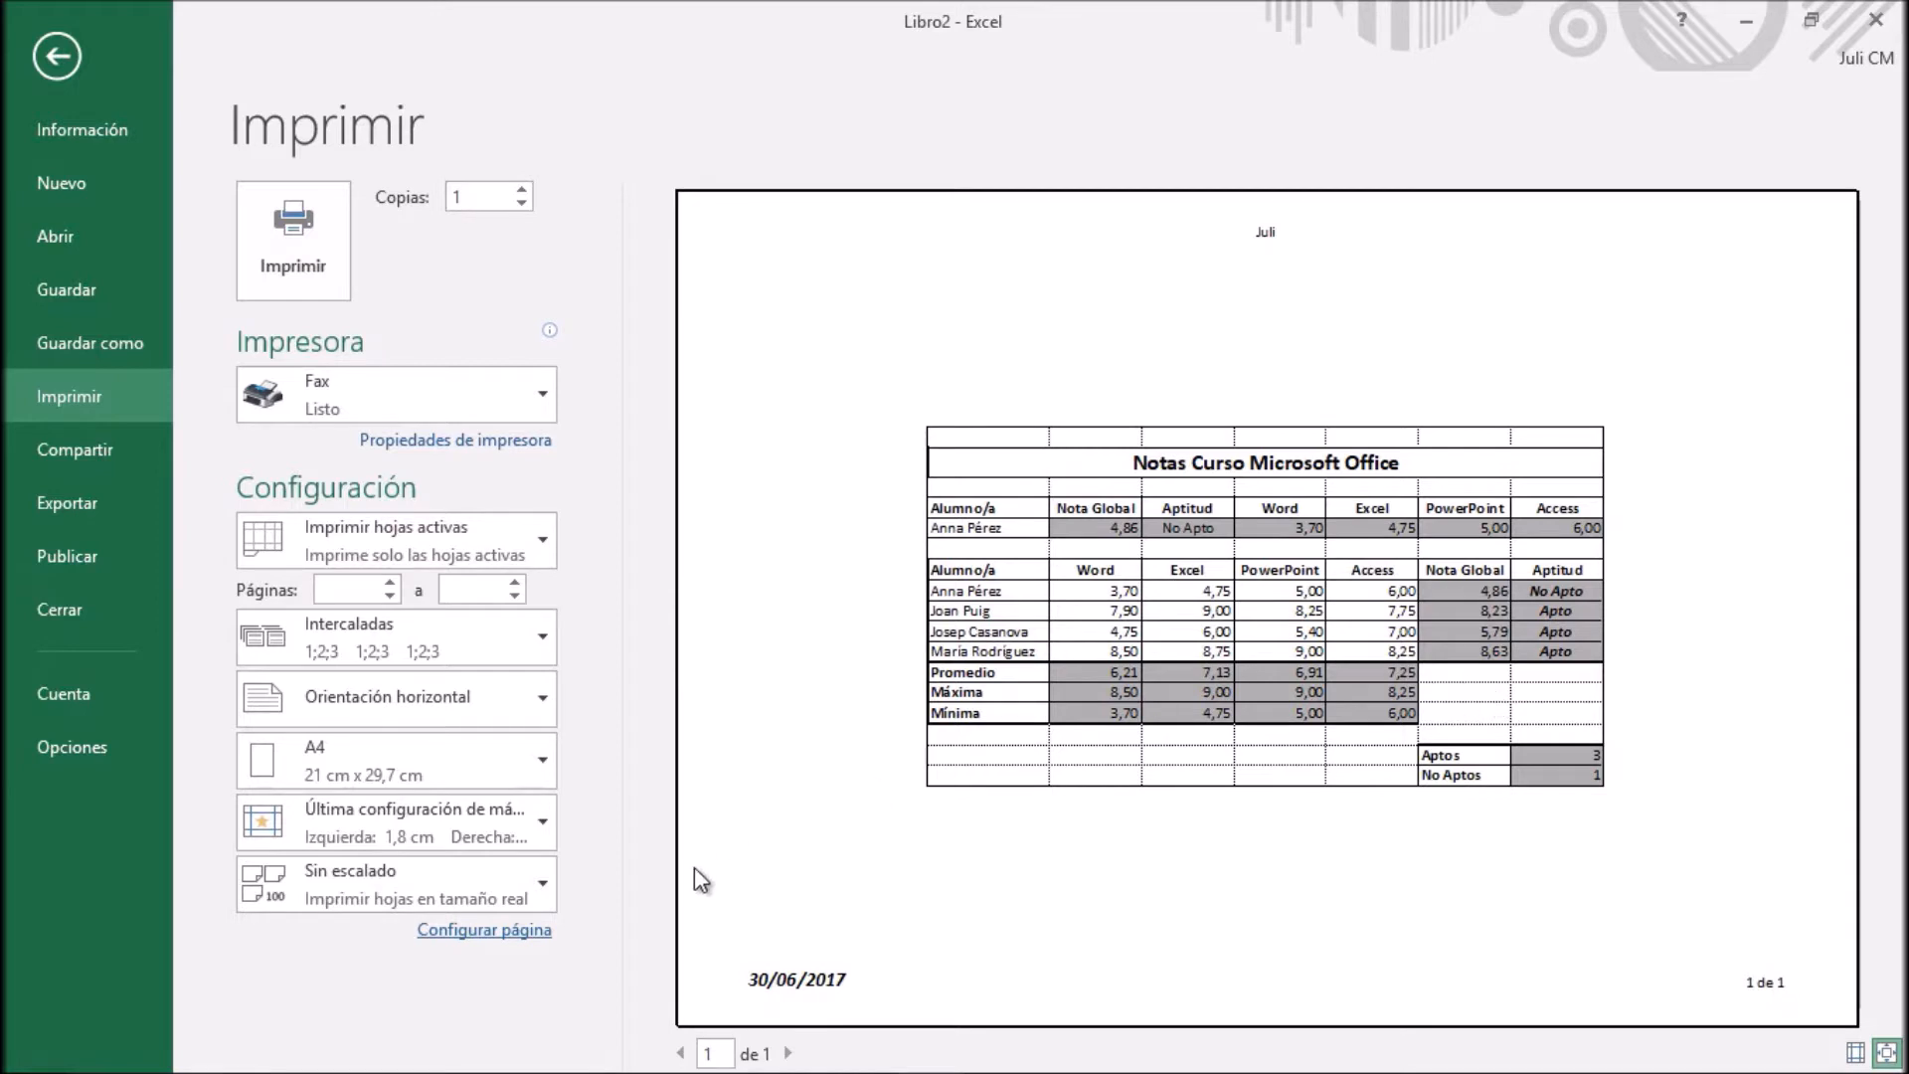
Turn off gridline printing and turn on row and column headings (Encabezados de filas y columnas) for the printed sheet
click(542, 932)
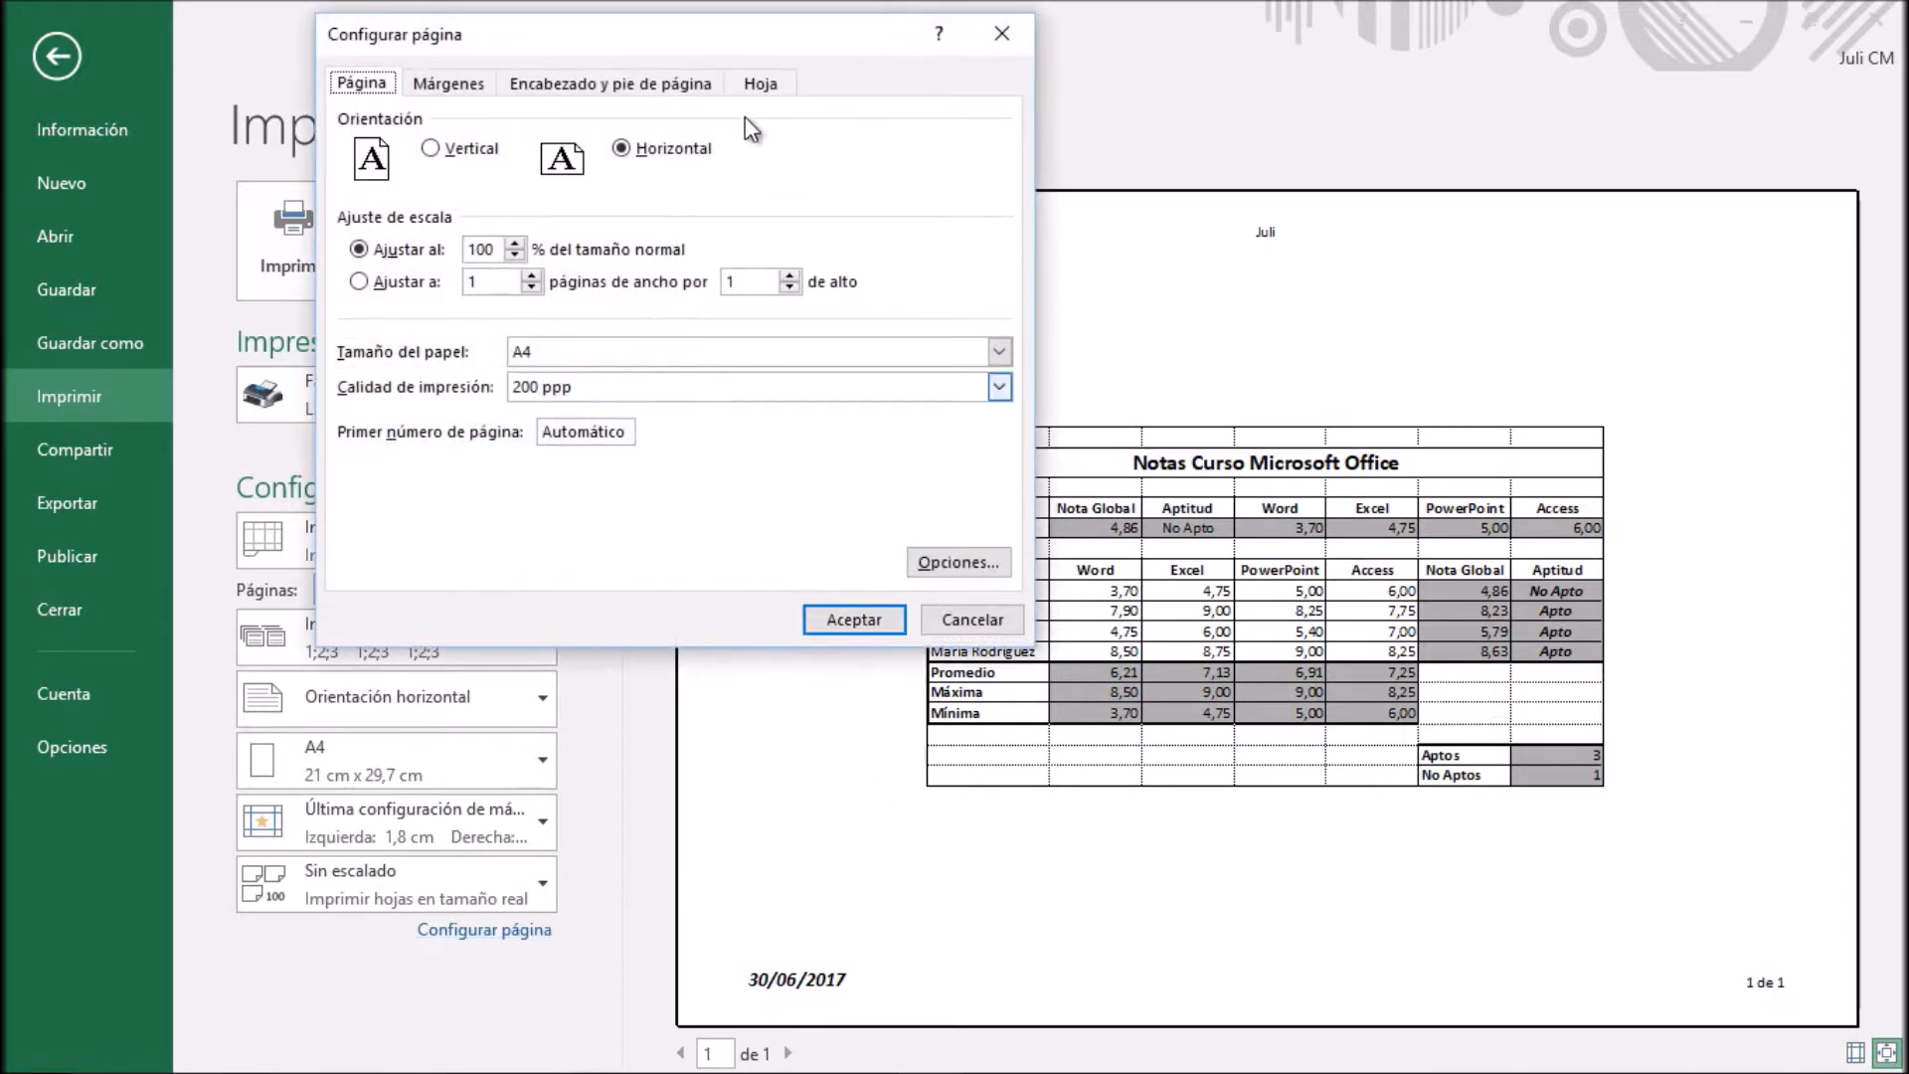
click(763, 86)
click(364, 284)
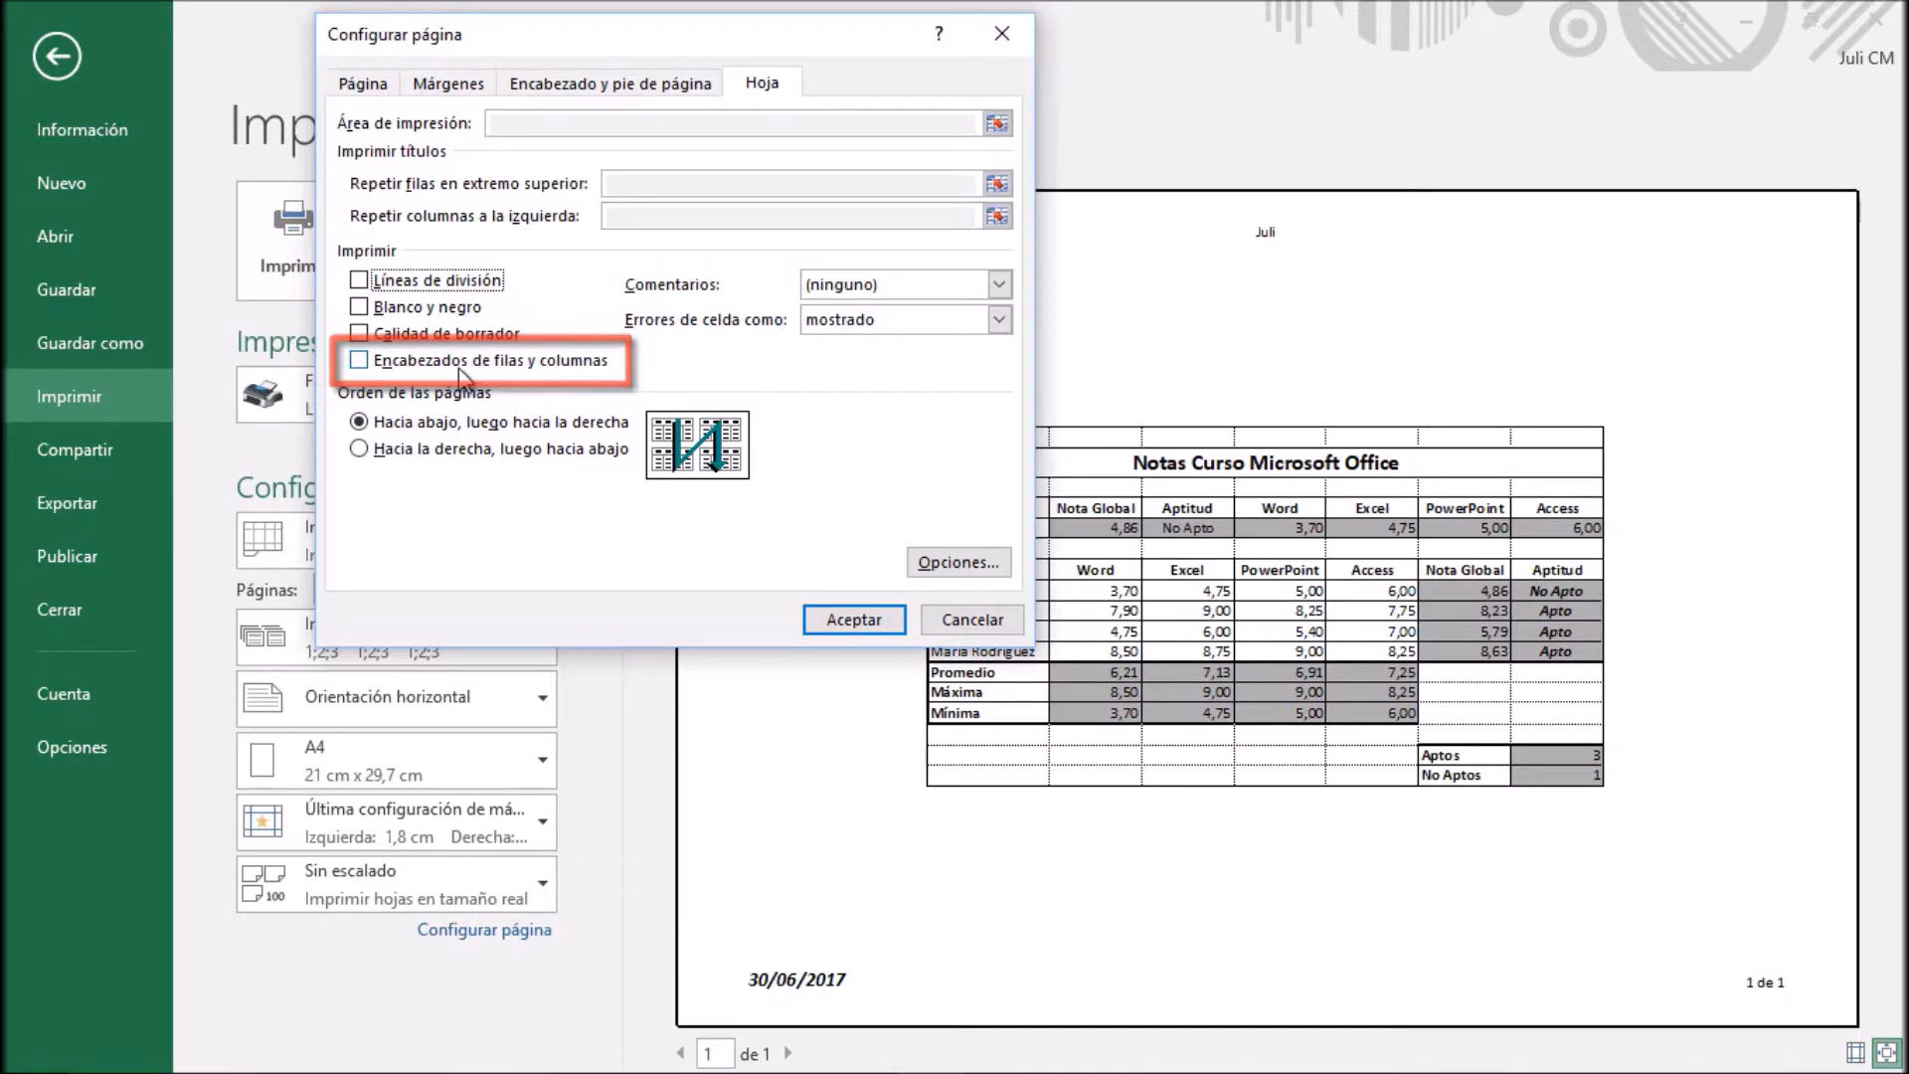
click(362, 363)
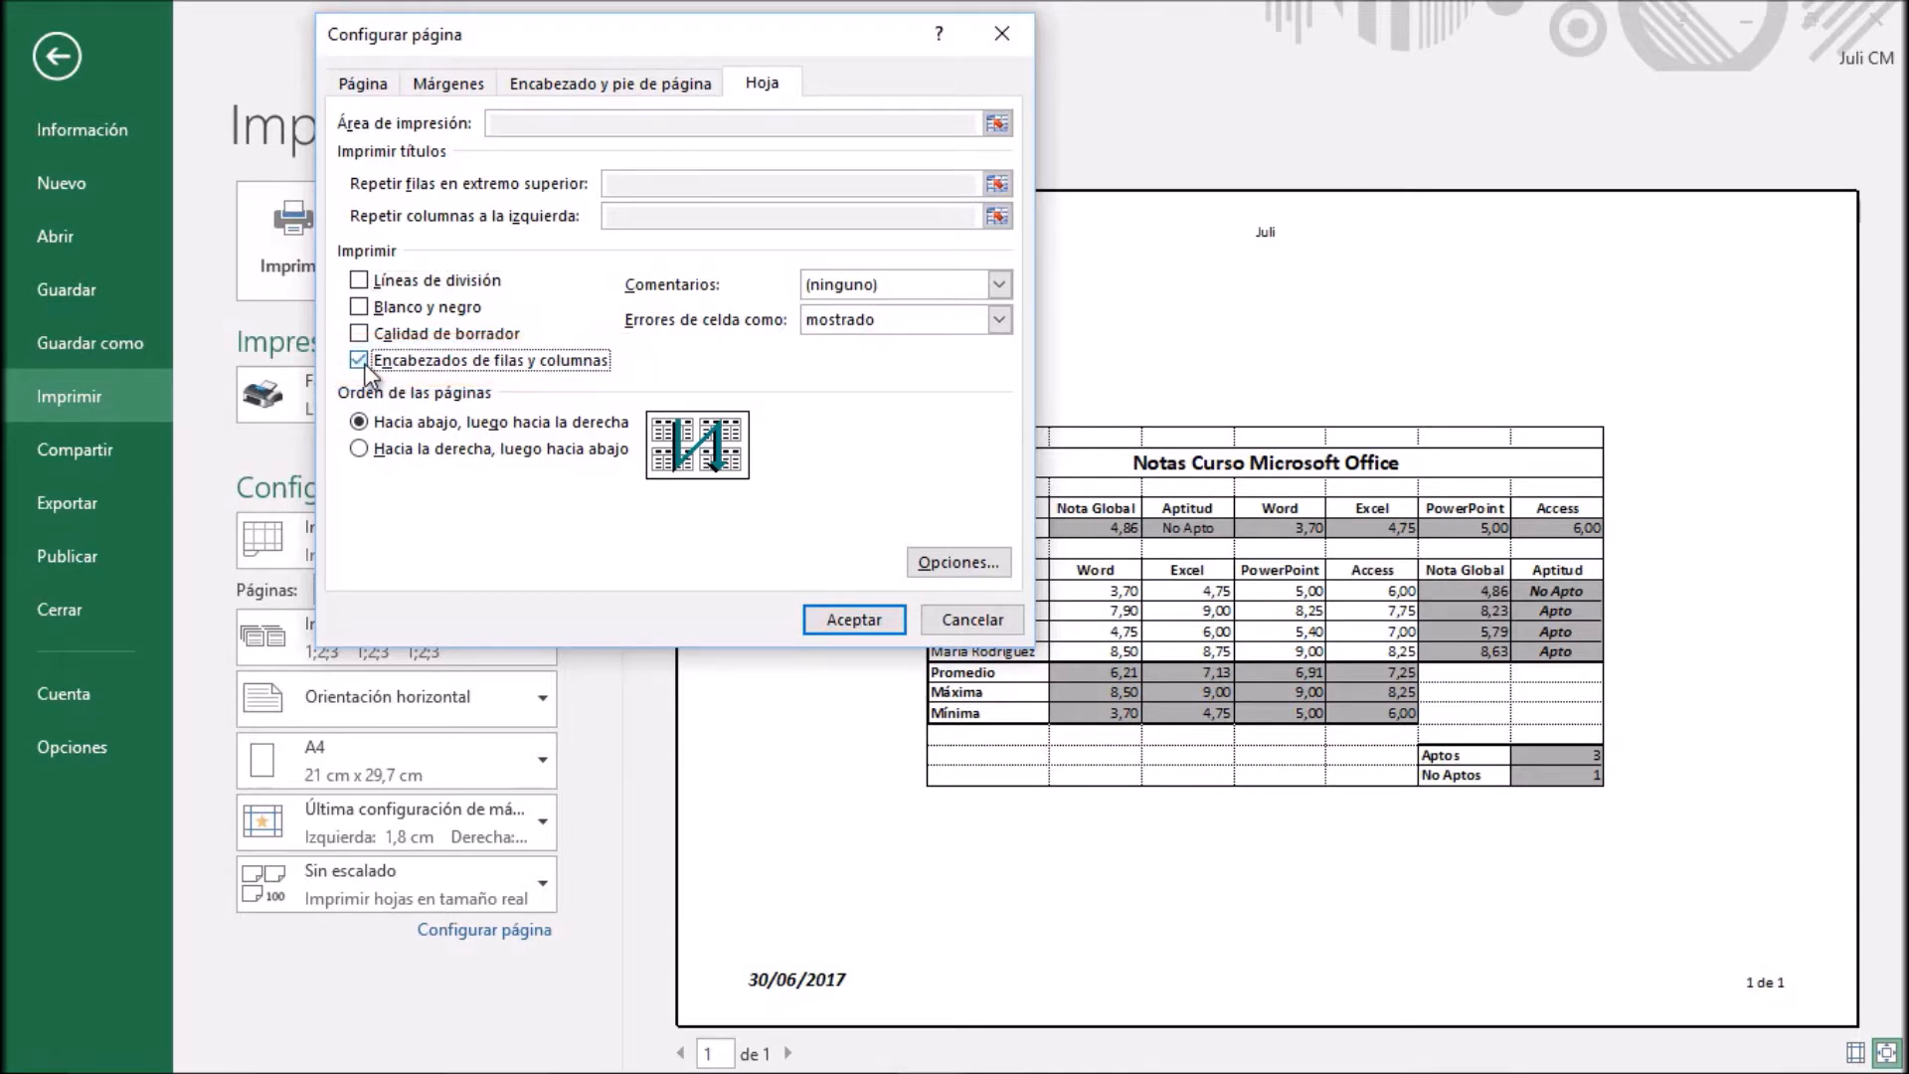
click(840, 626)
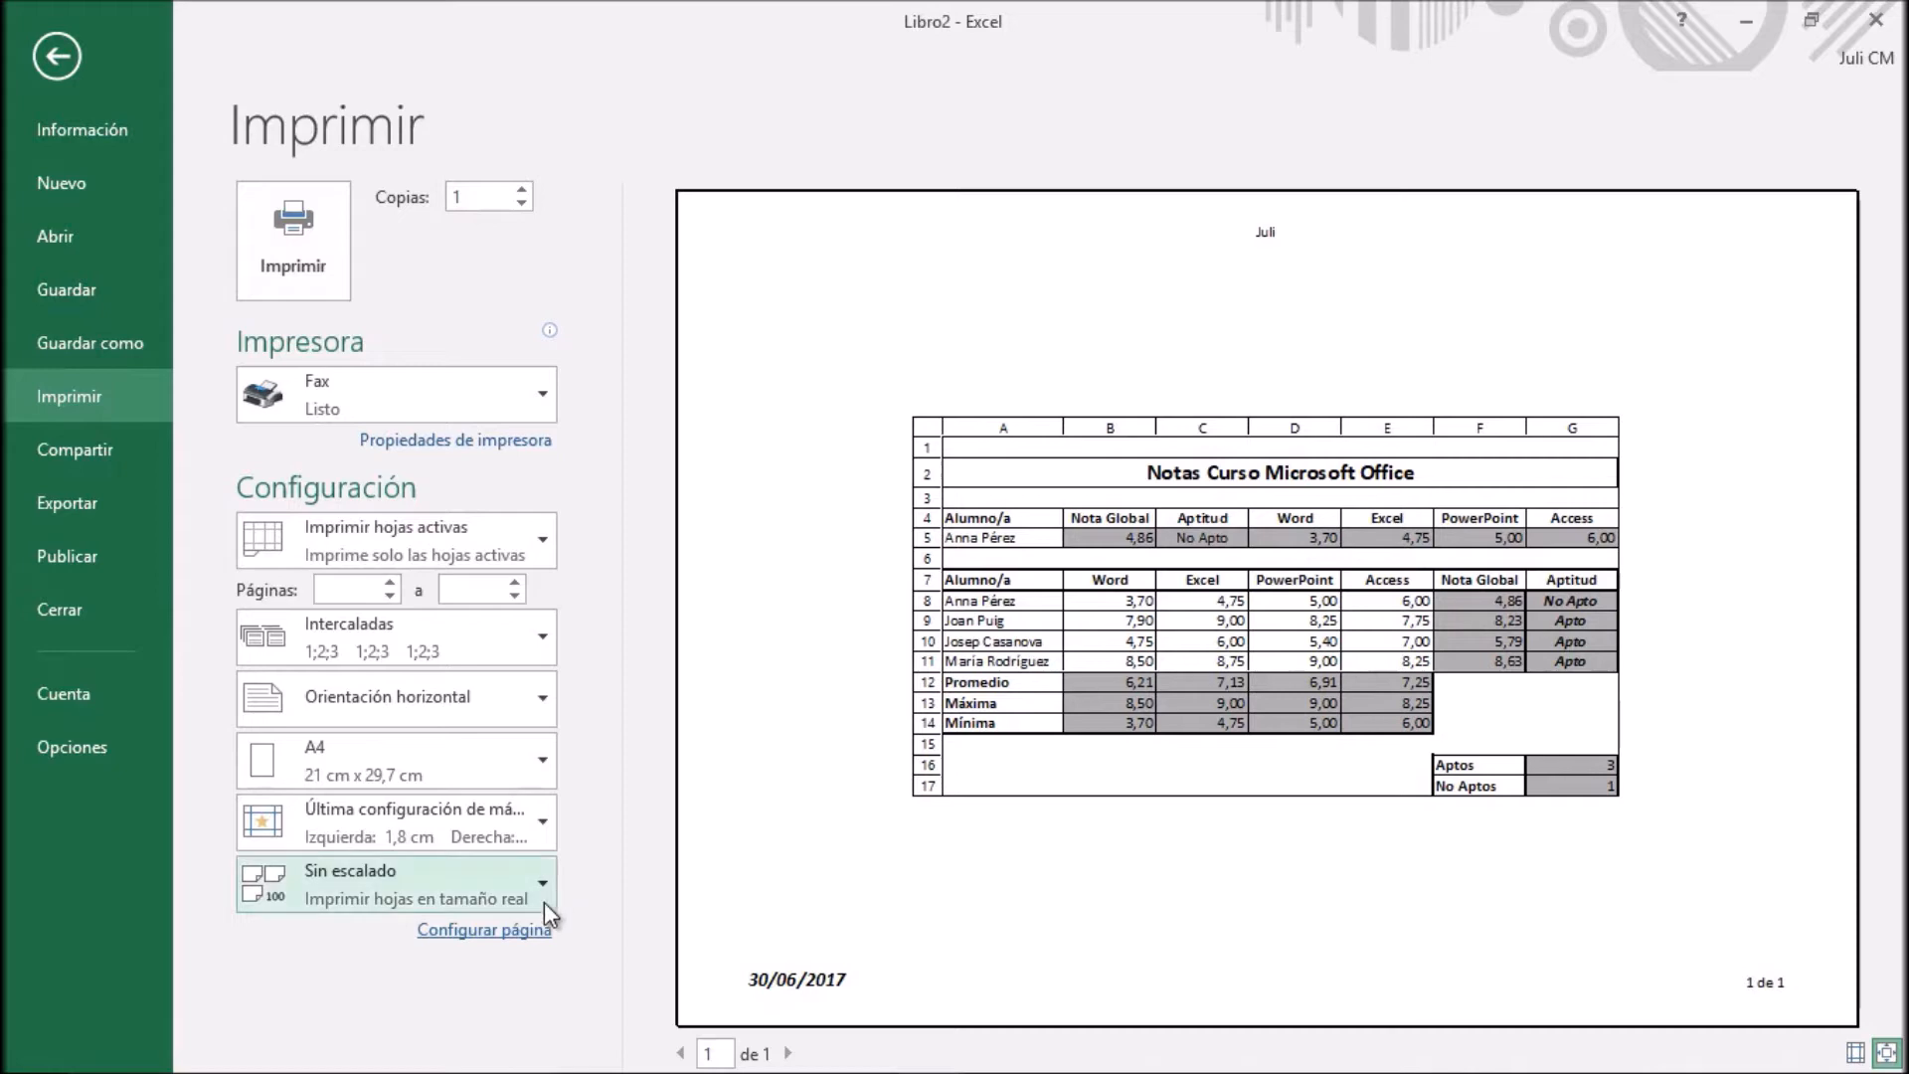
Turn off printing of row and column headings in the page setup and return to the worksheet
click(533, 930)
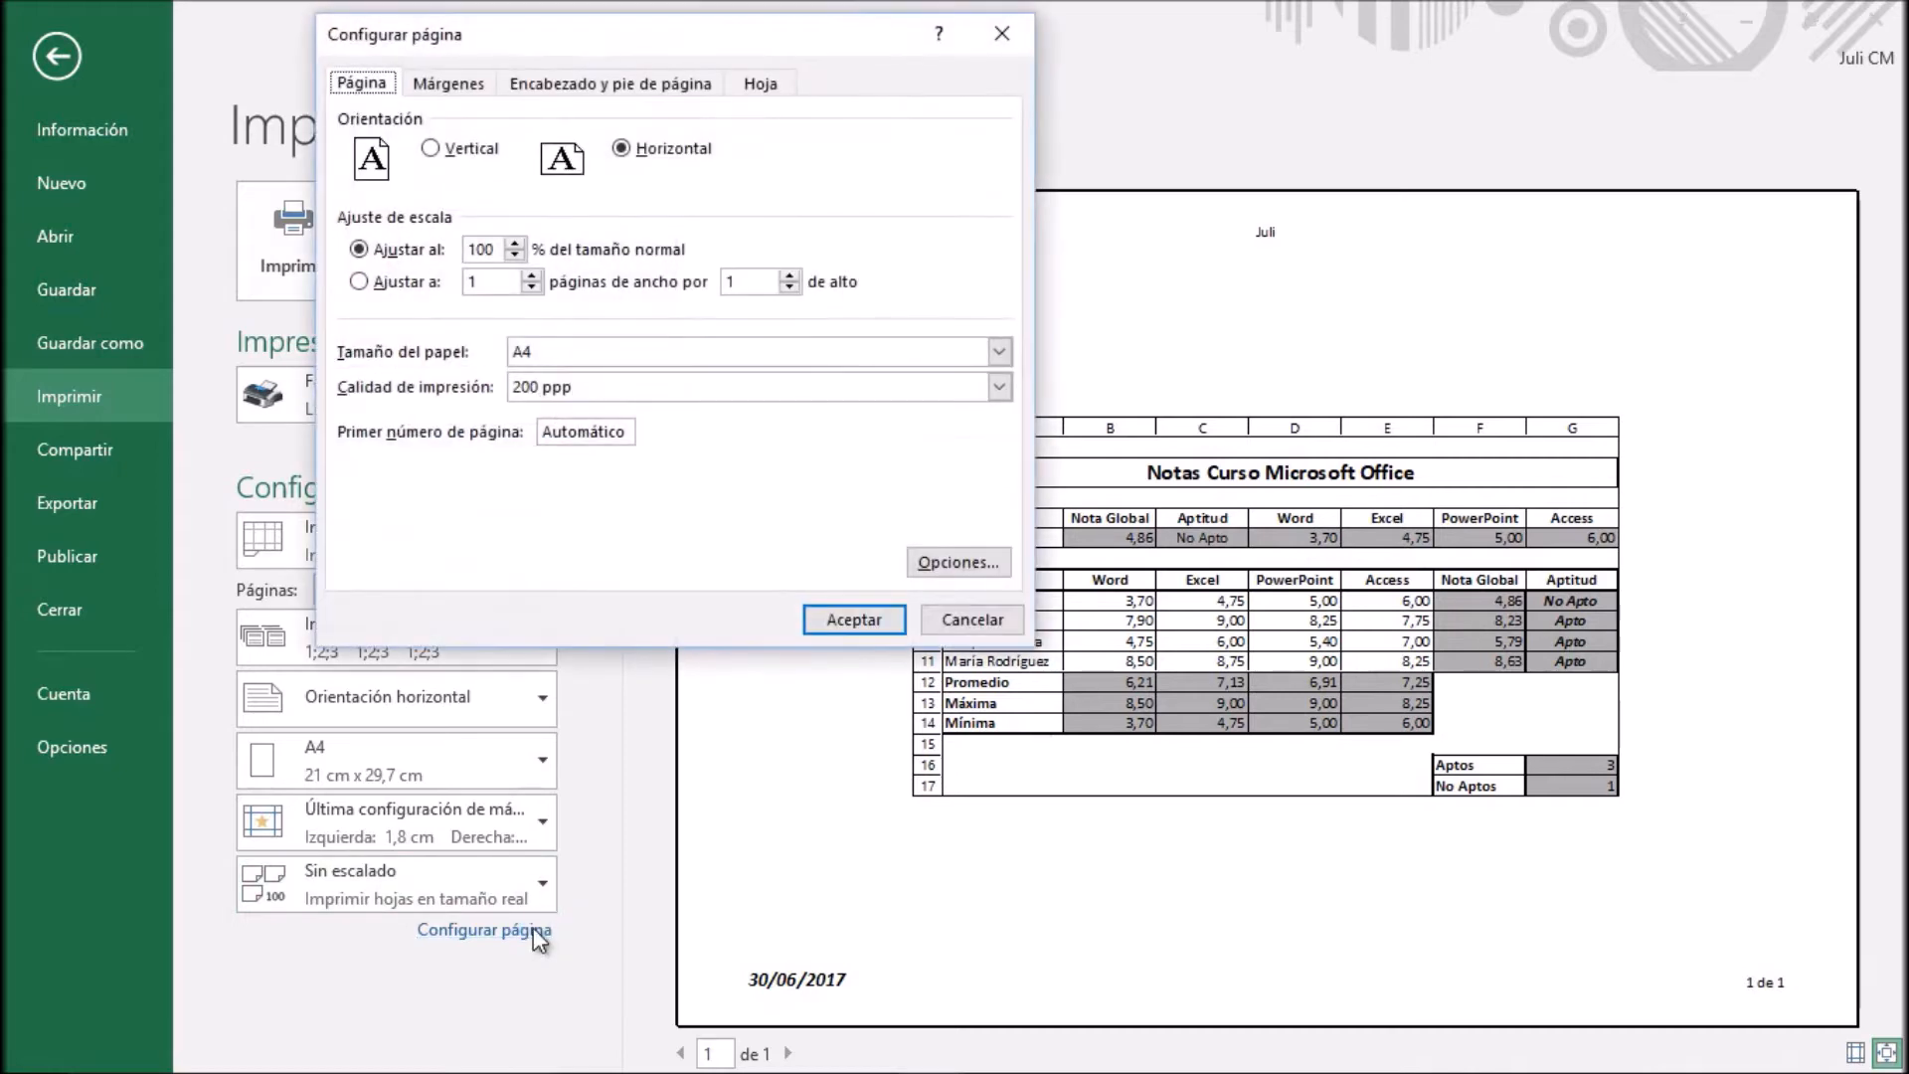
click(756, 87)
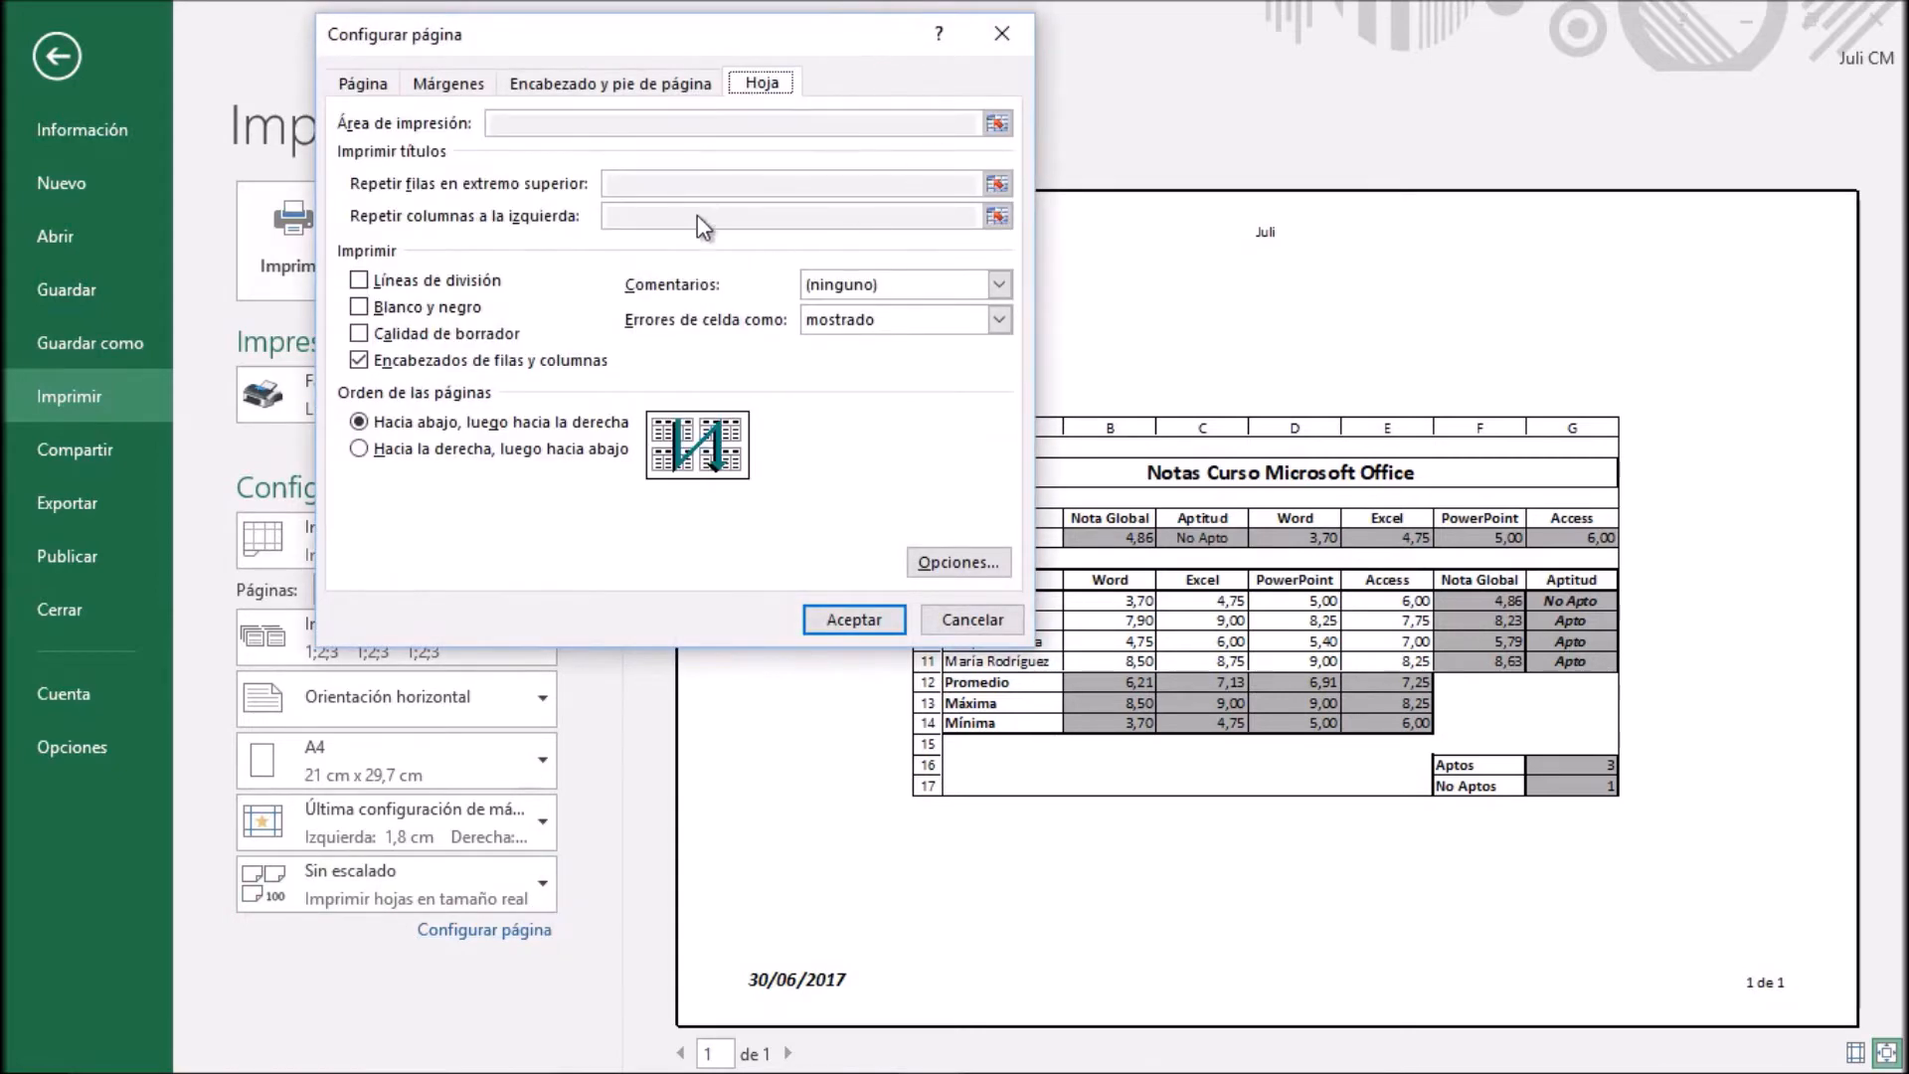
click(360, 361)
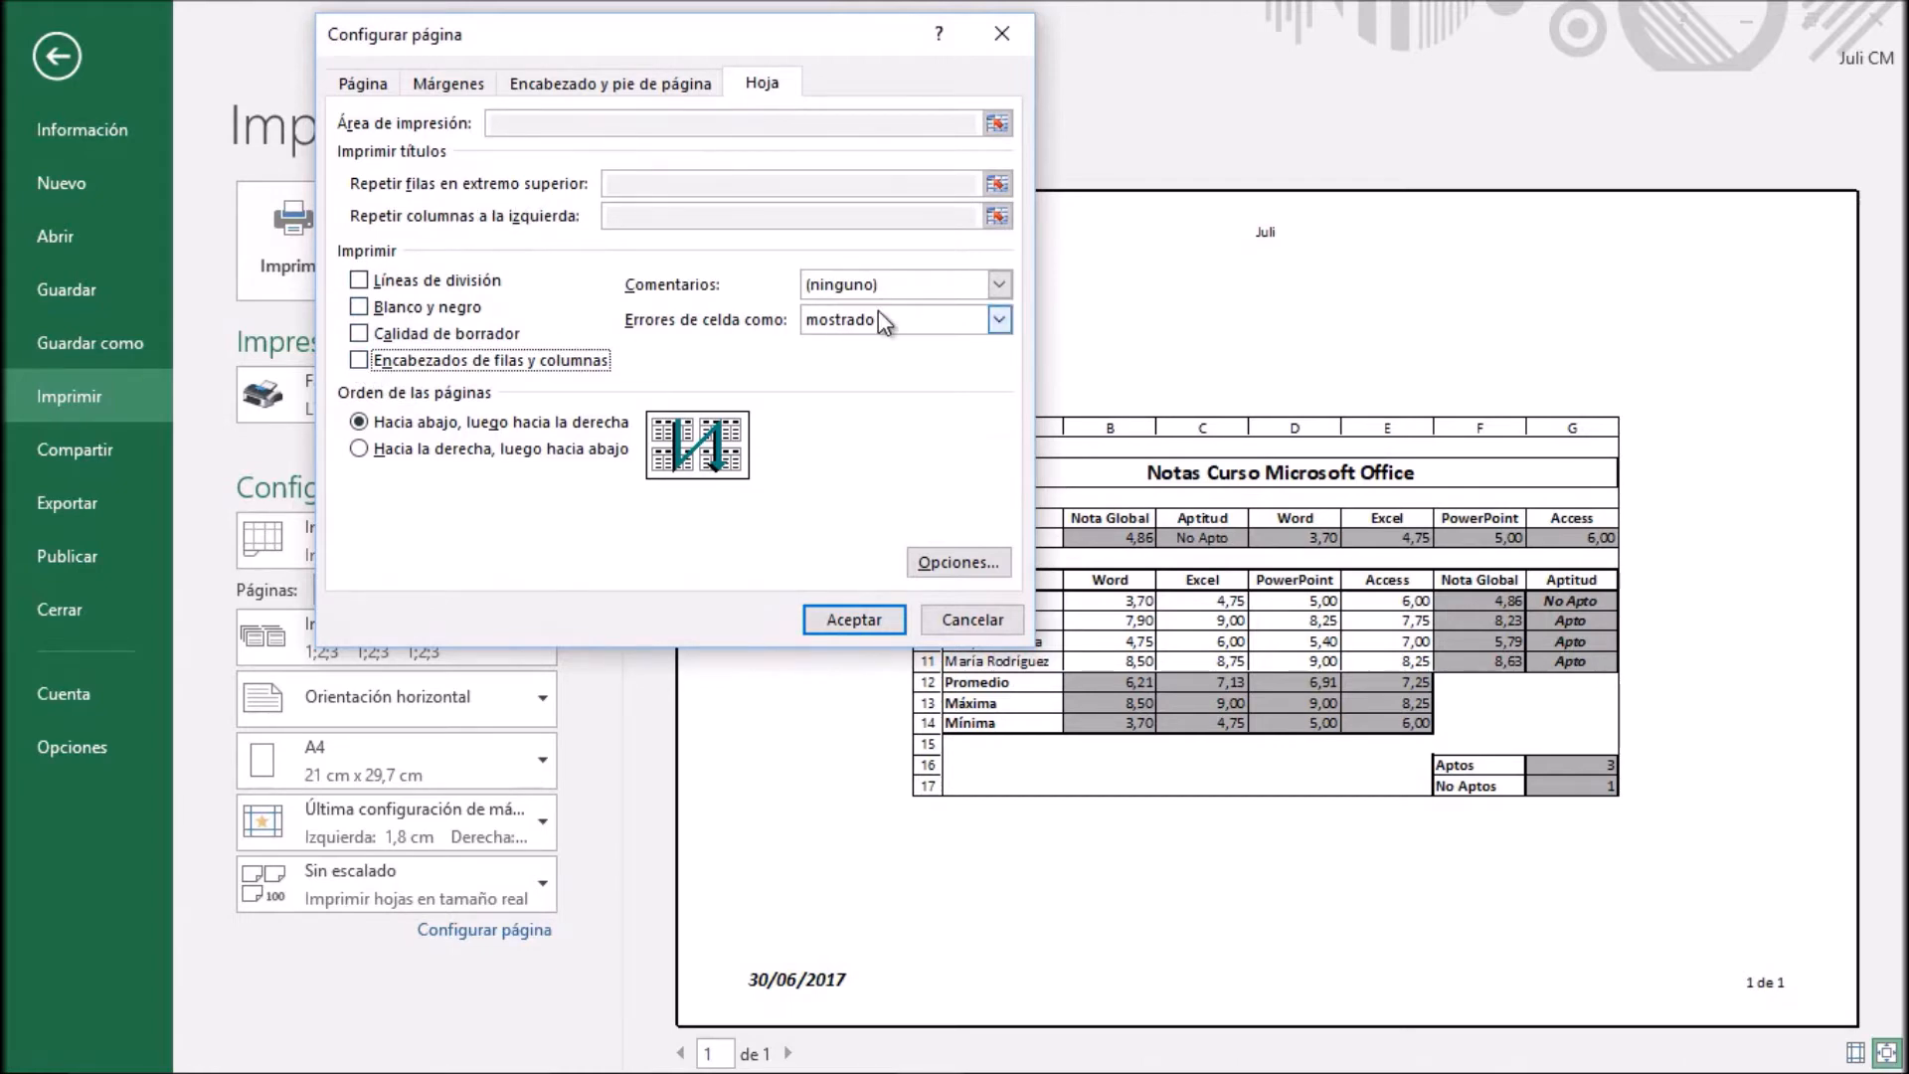
click(865, 617)
click(60, 55)
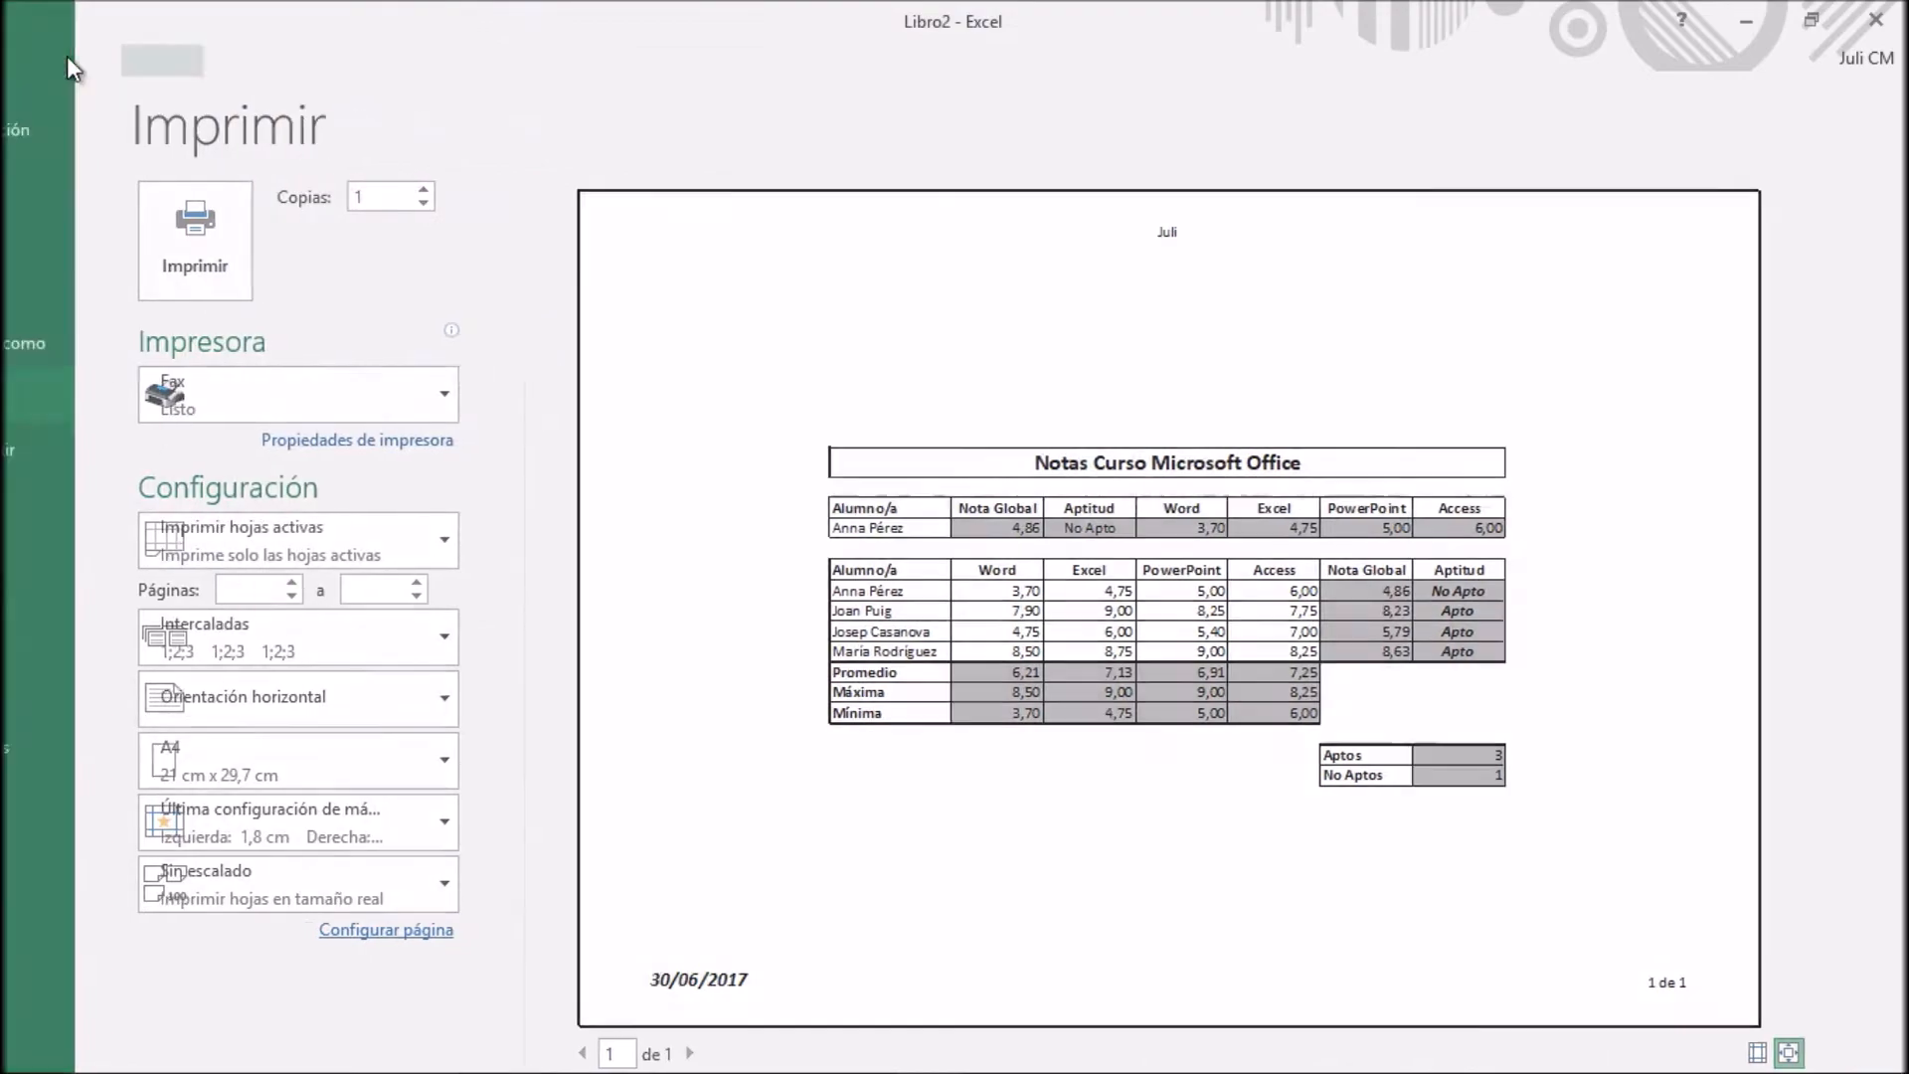
Review the comments in G8 and G11 and set comments to print at the end of the sheet (Al final de la hoja)
mouse_move(842, 538)
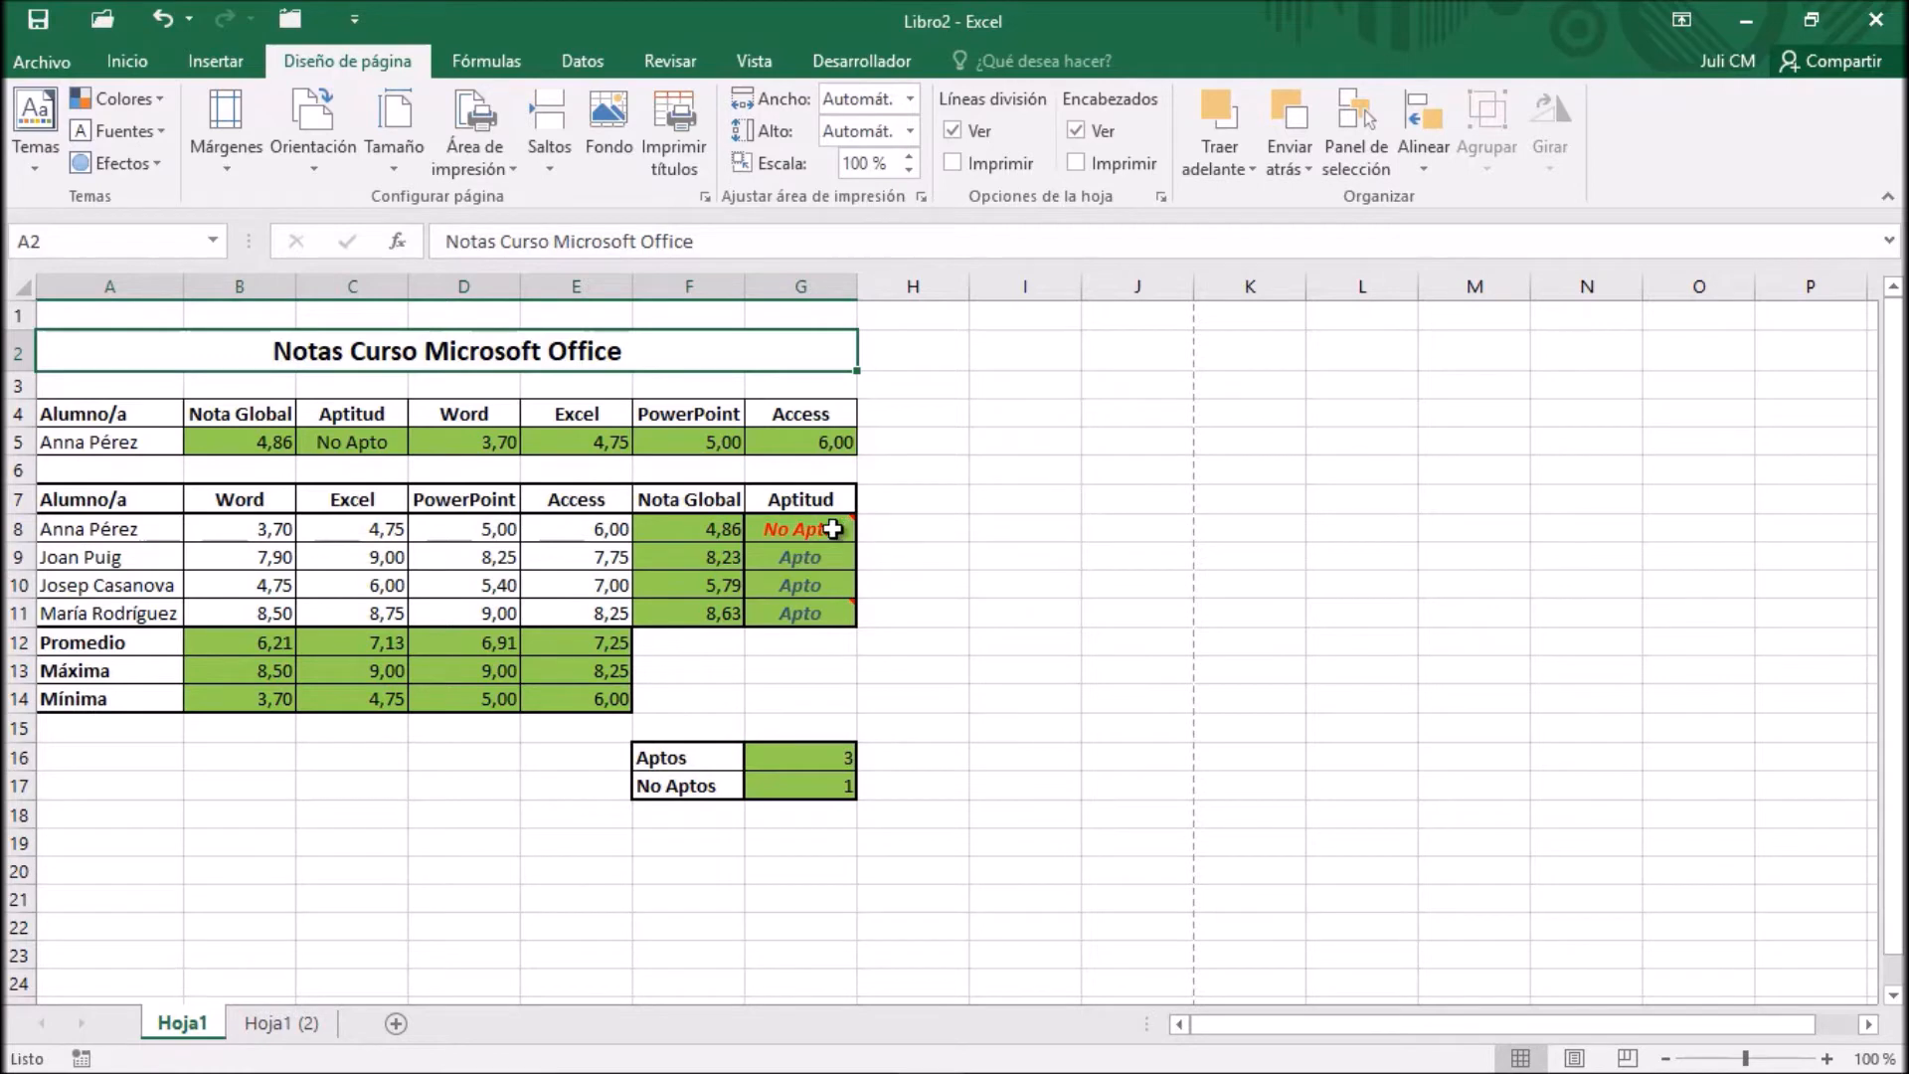
mouse_move(837, 617)
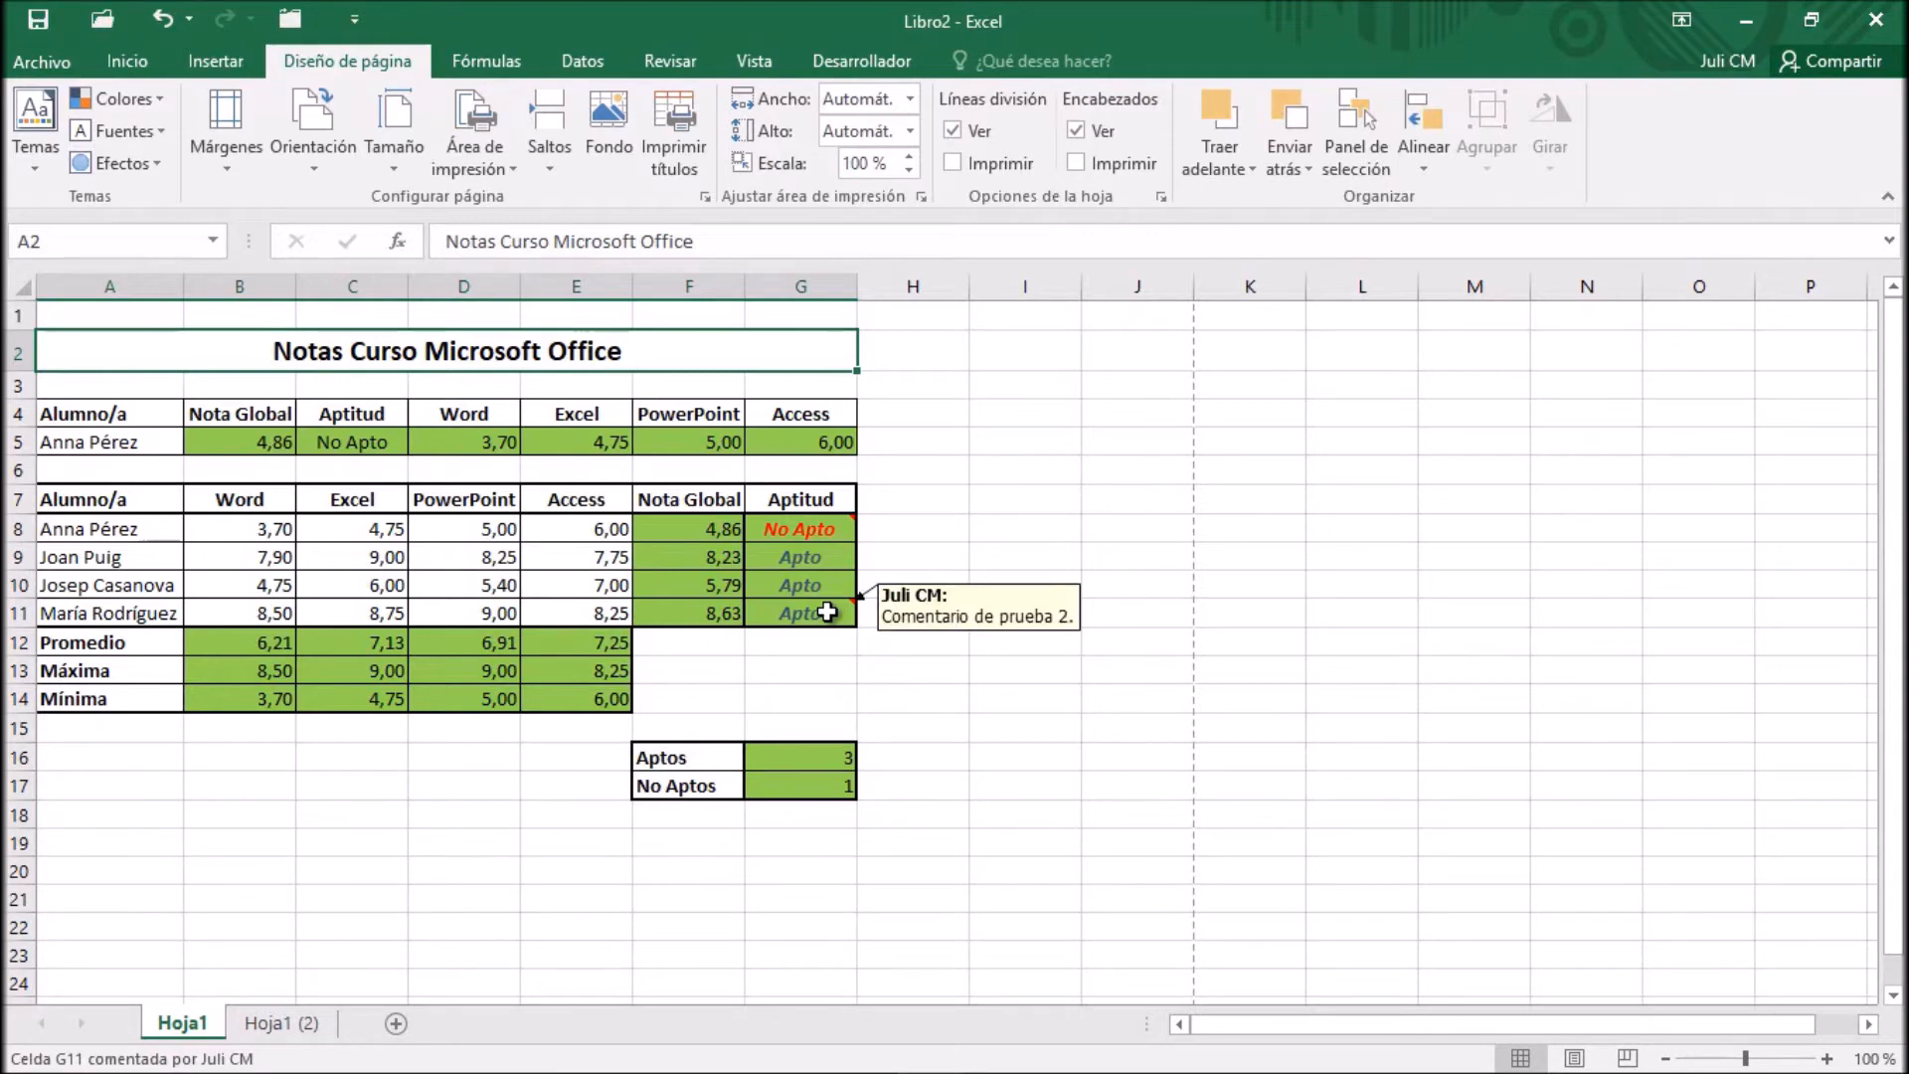
click(705, 197)
click(762, 80)
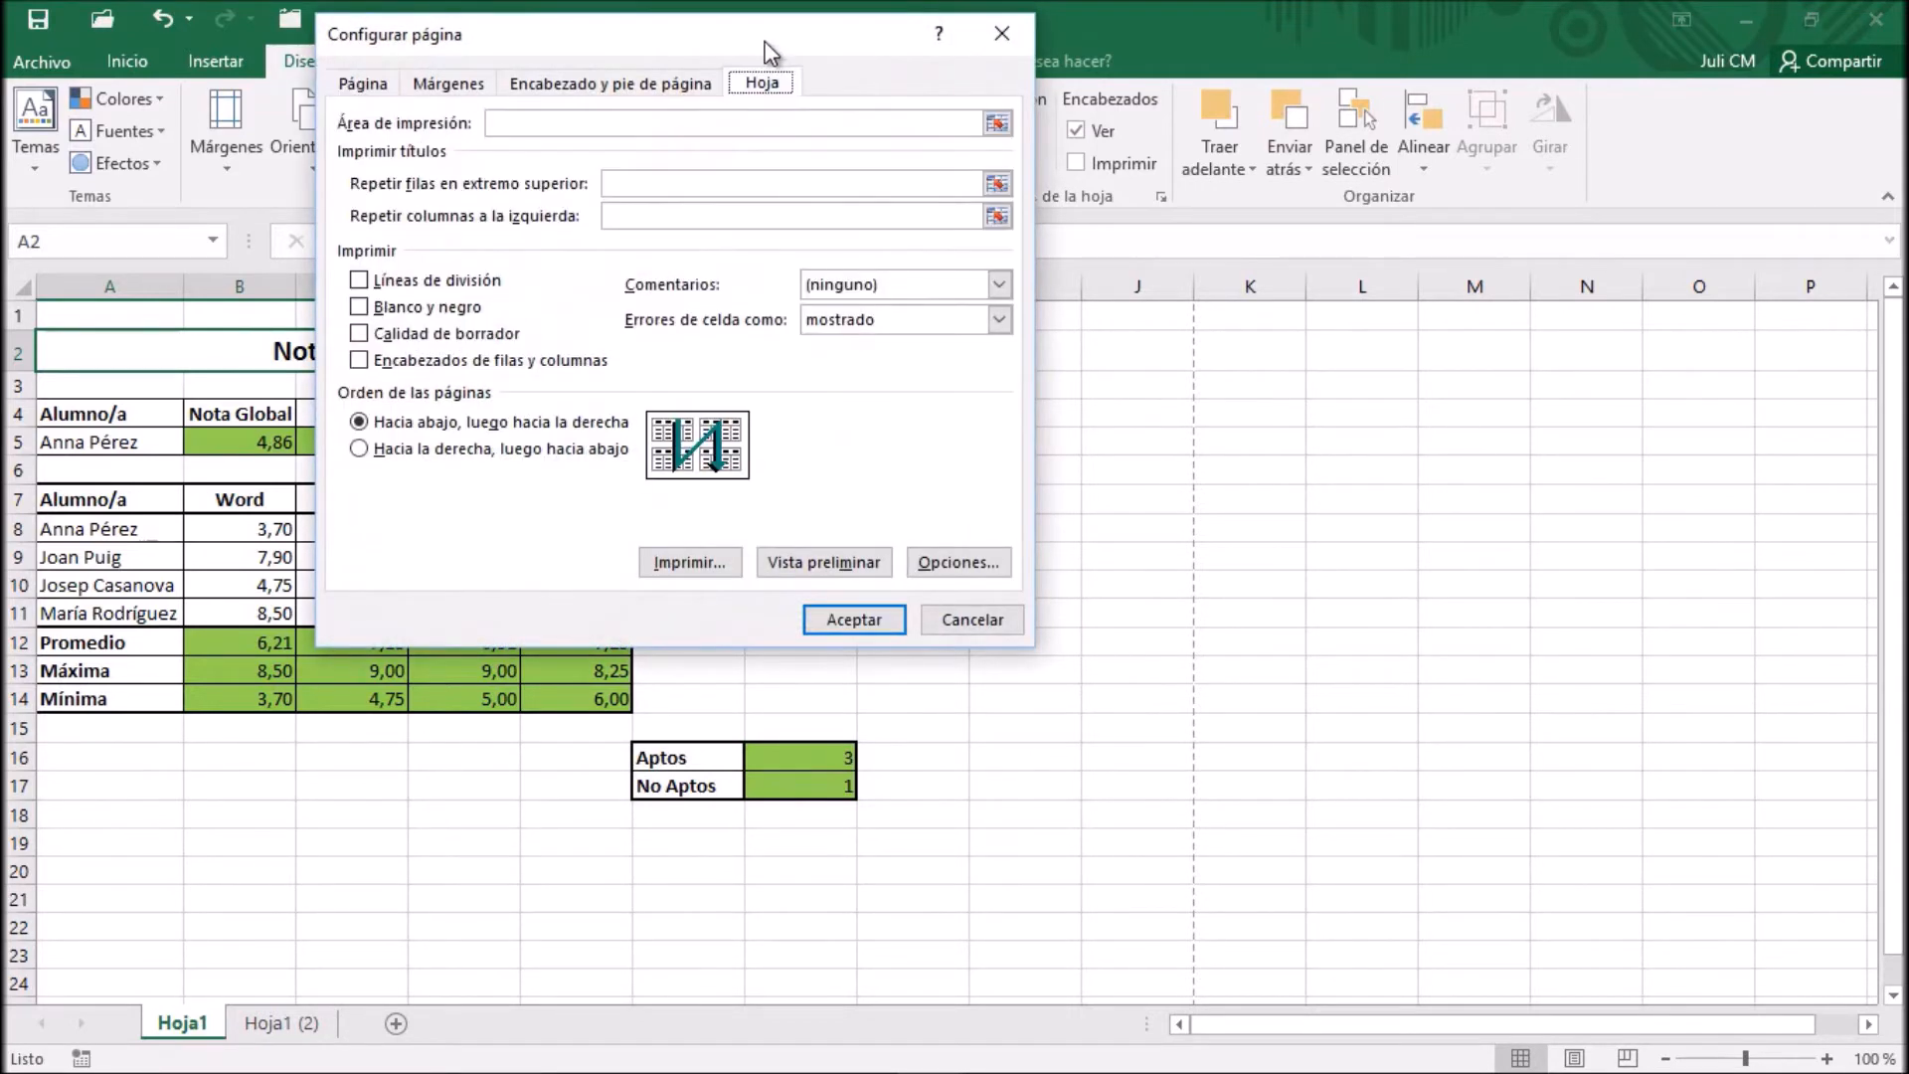
drag(762, 32, 1352, 80)
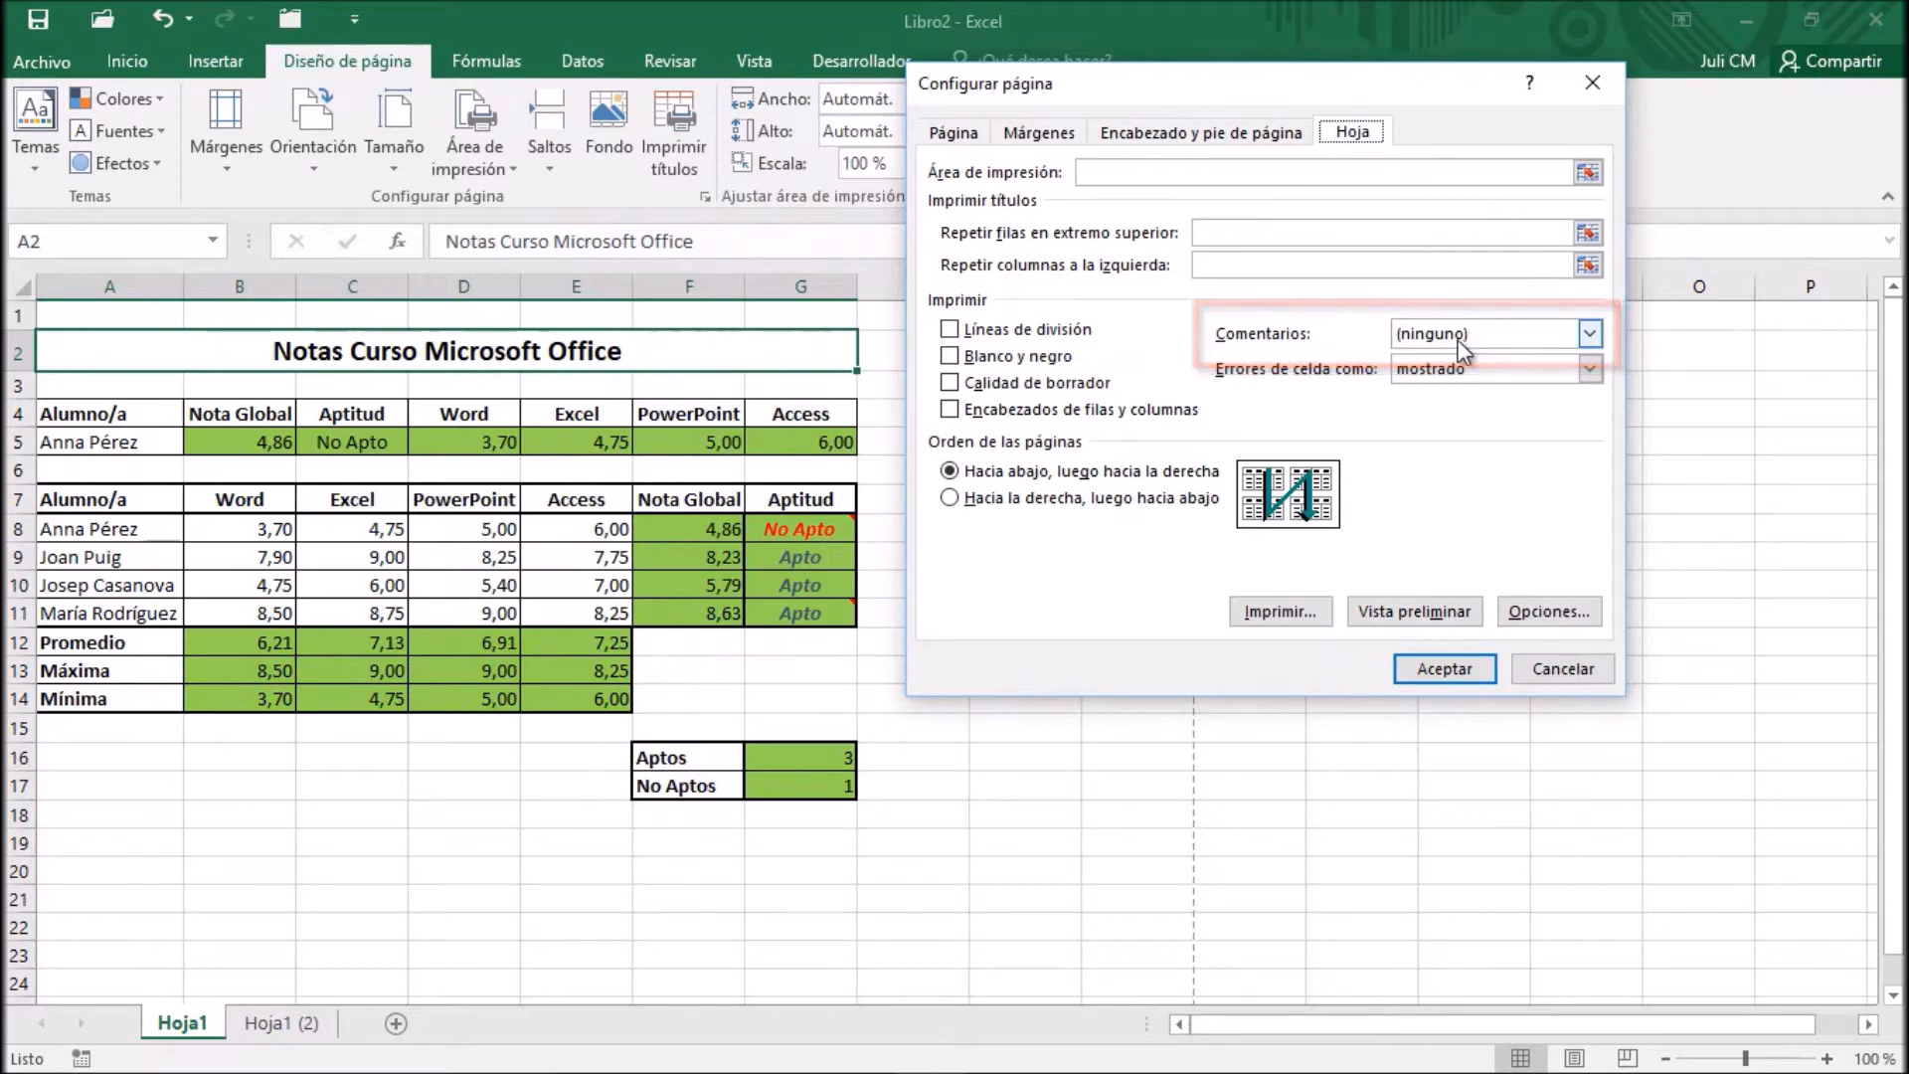
click(1588, 334)
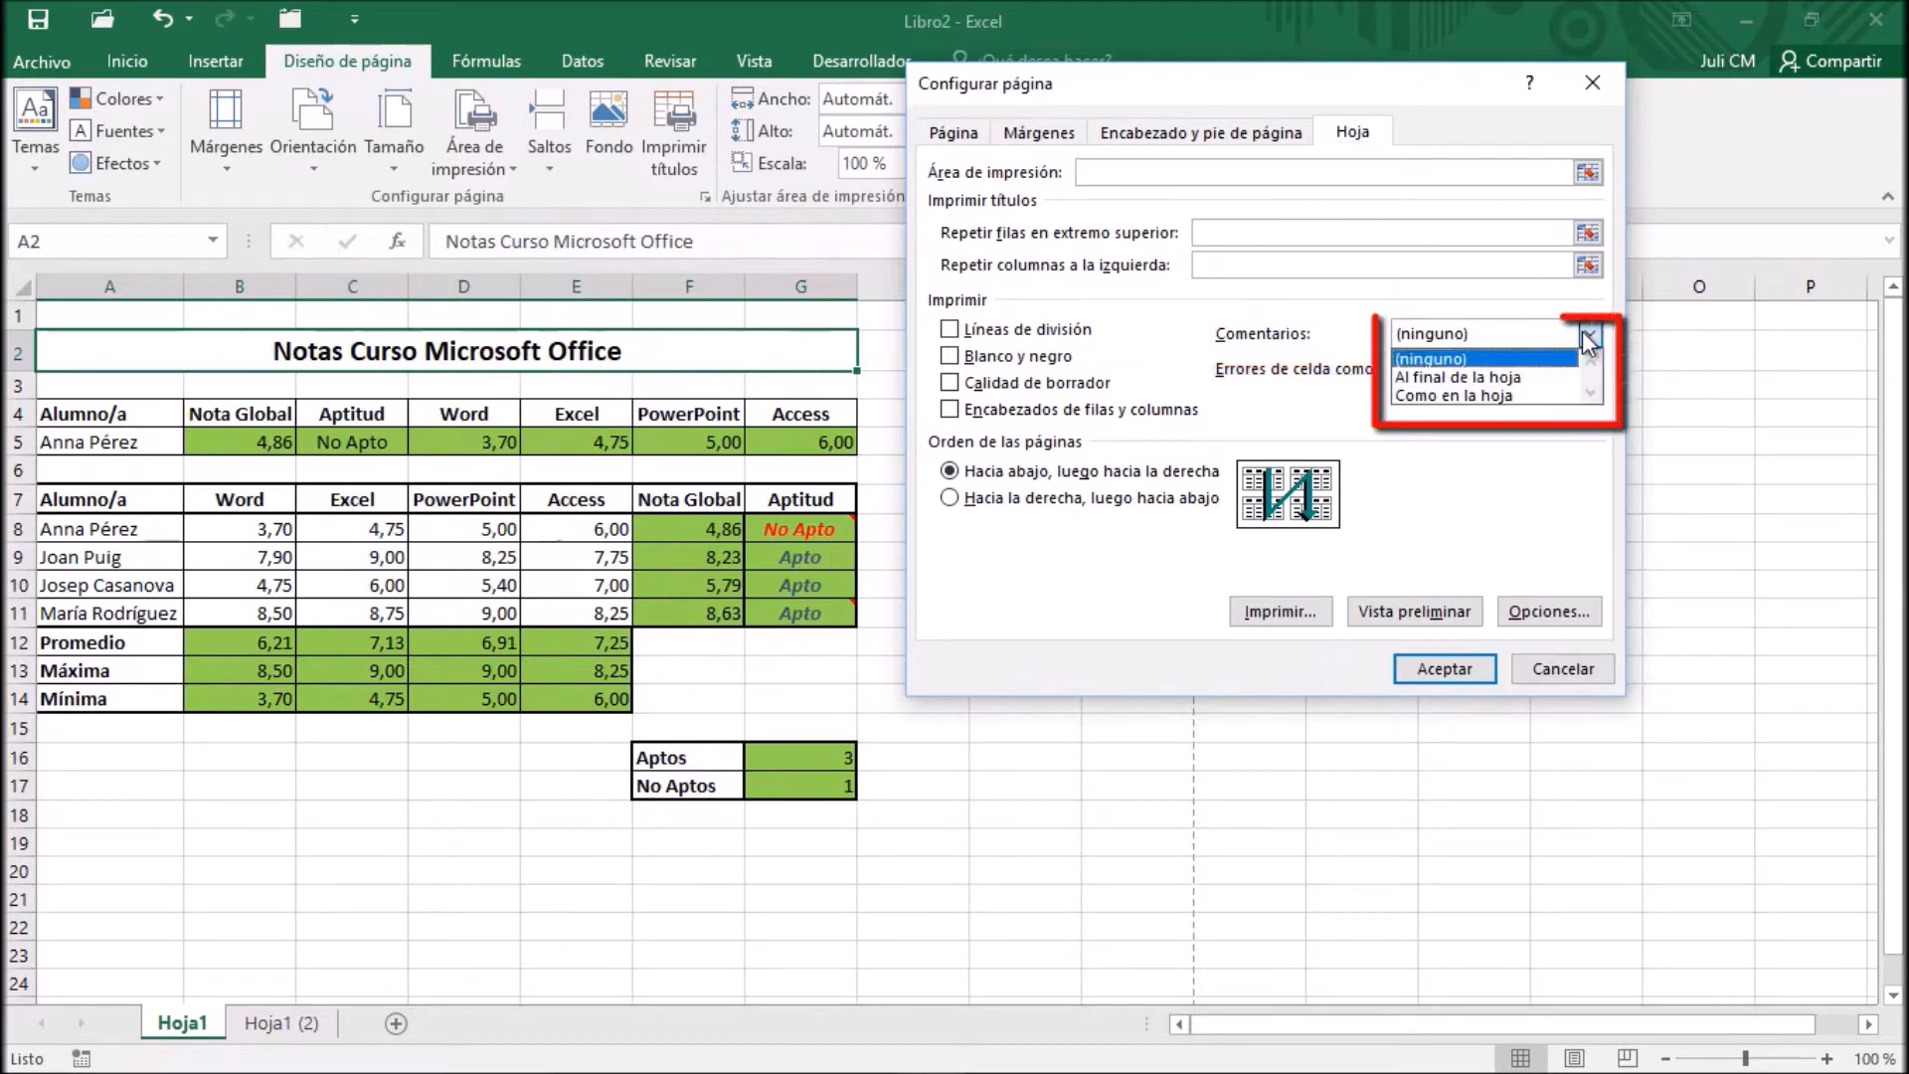
click(1526, 395)
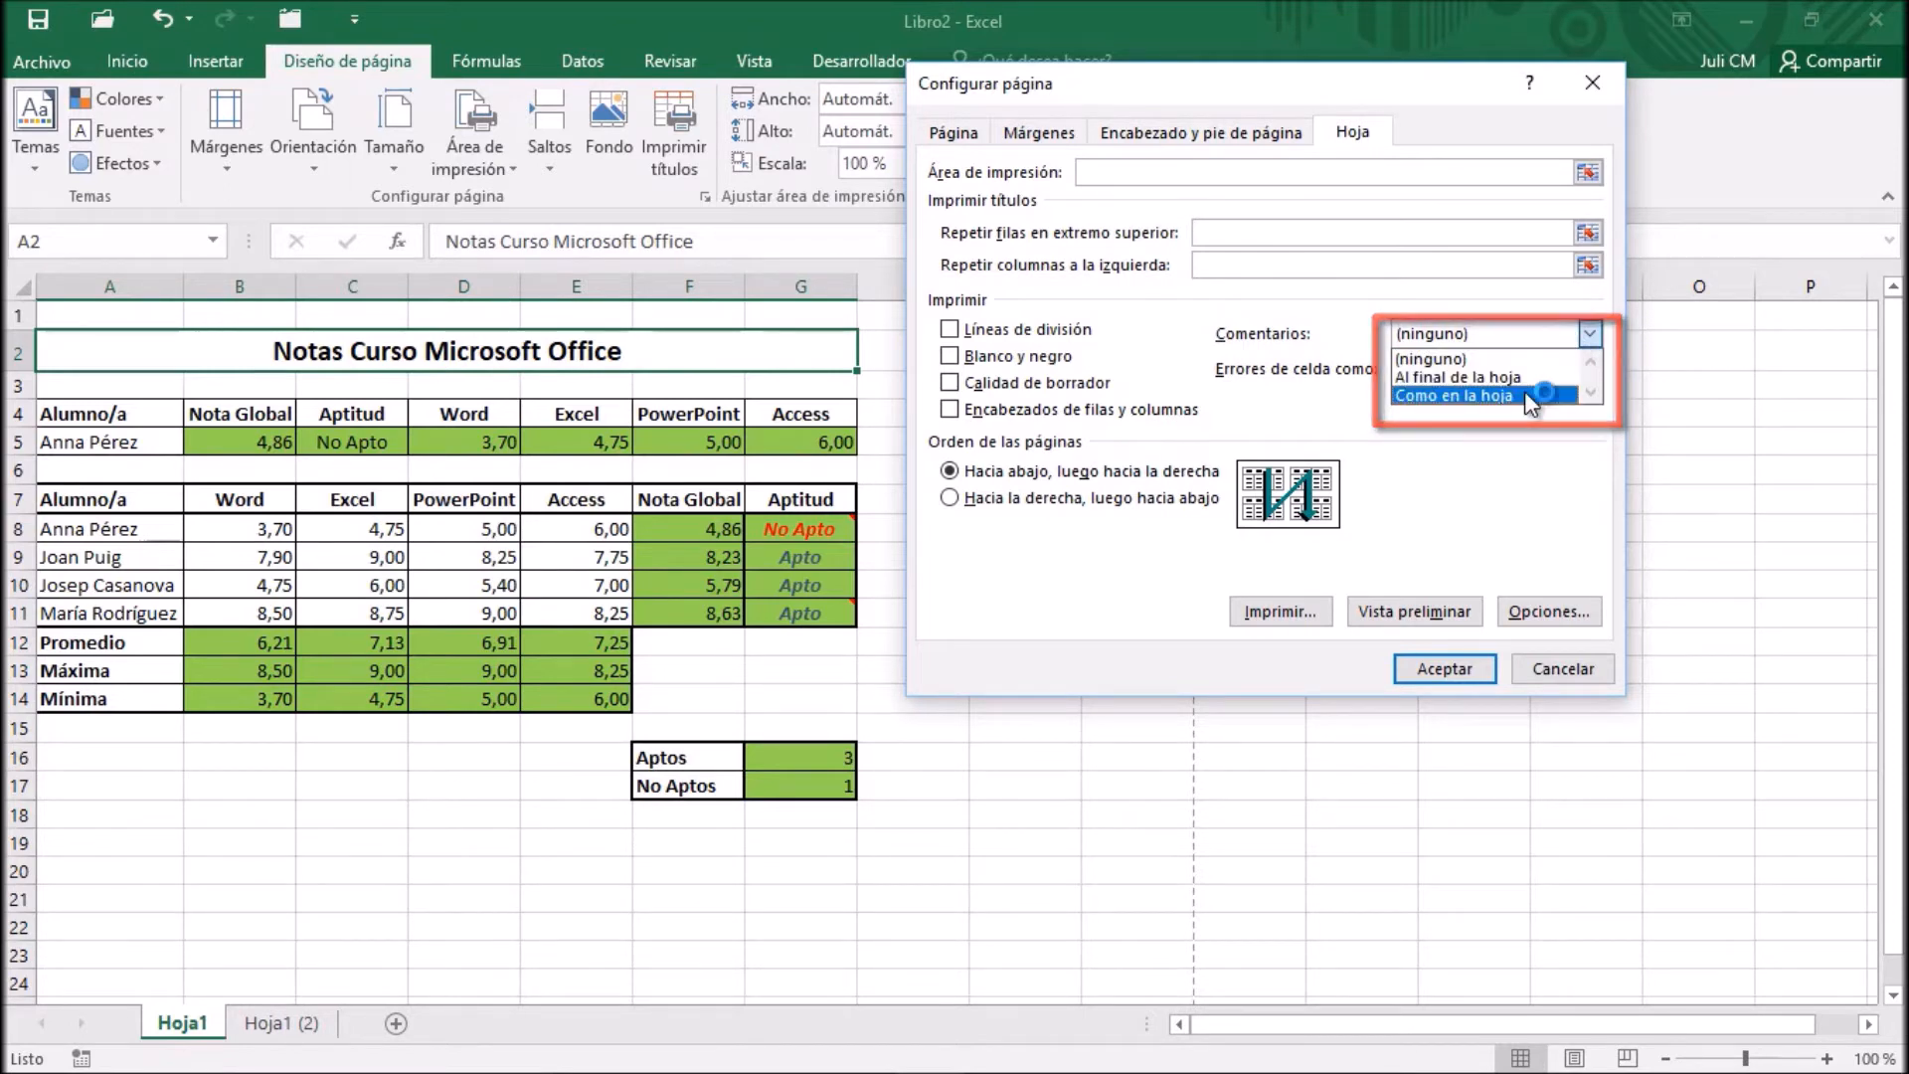
click(1518, 378)
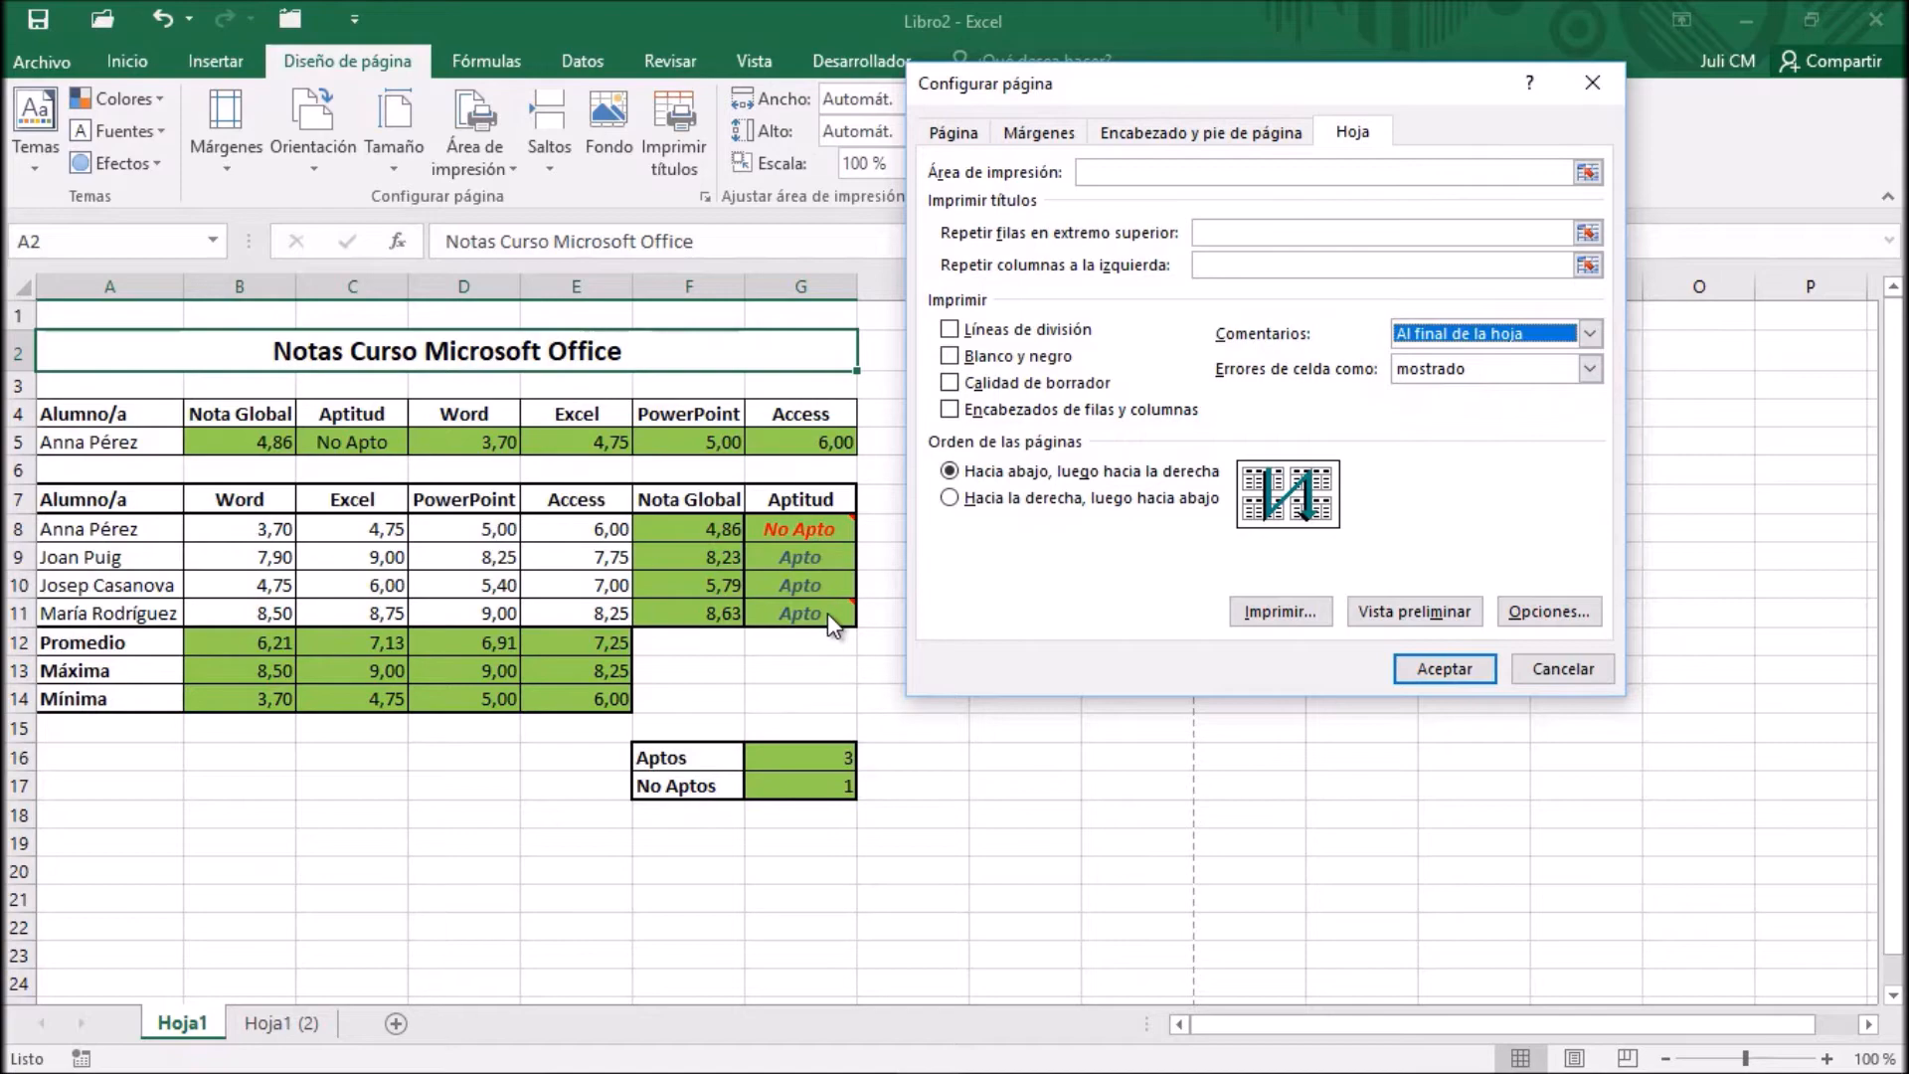
Examine the comments on the second page of the print preview and return to the worksheet
click(1399, 612)
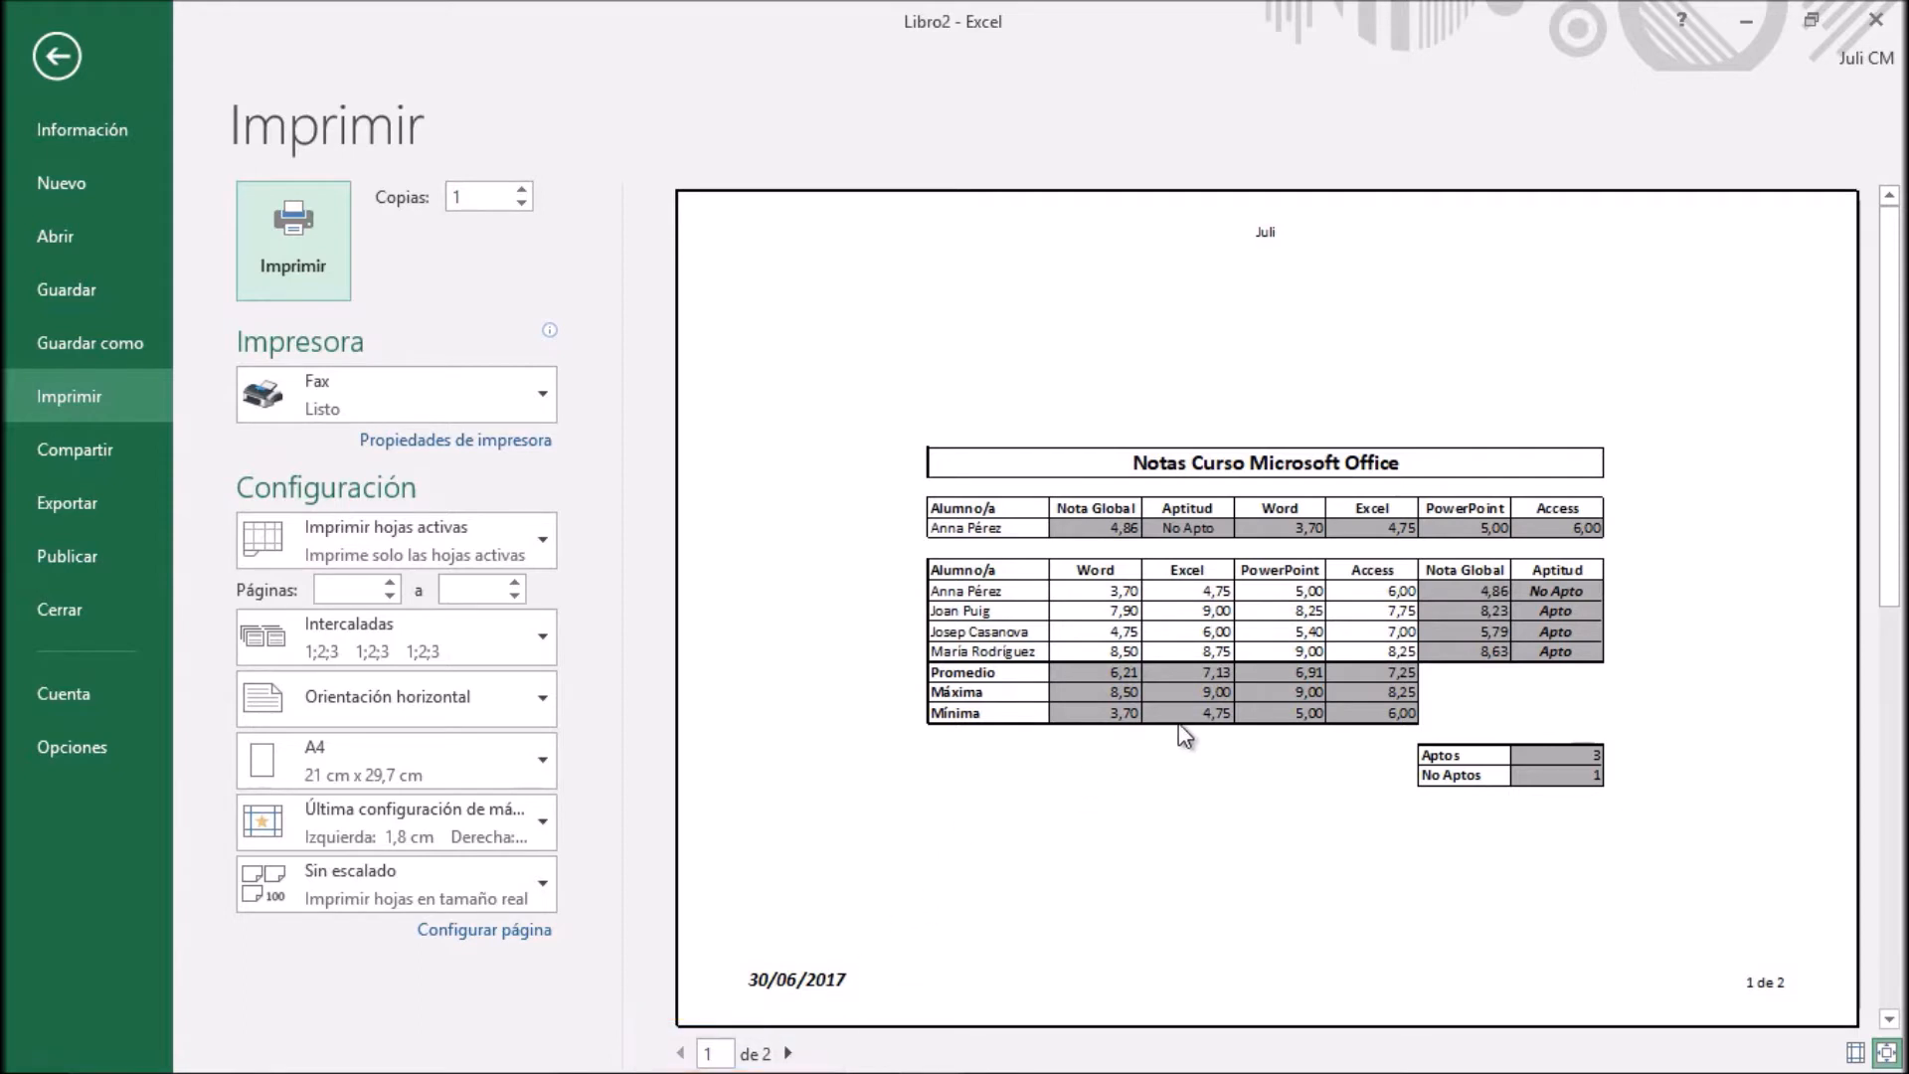
click(789, 1052)
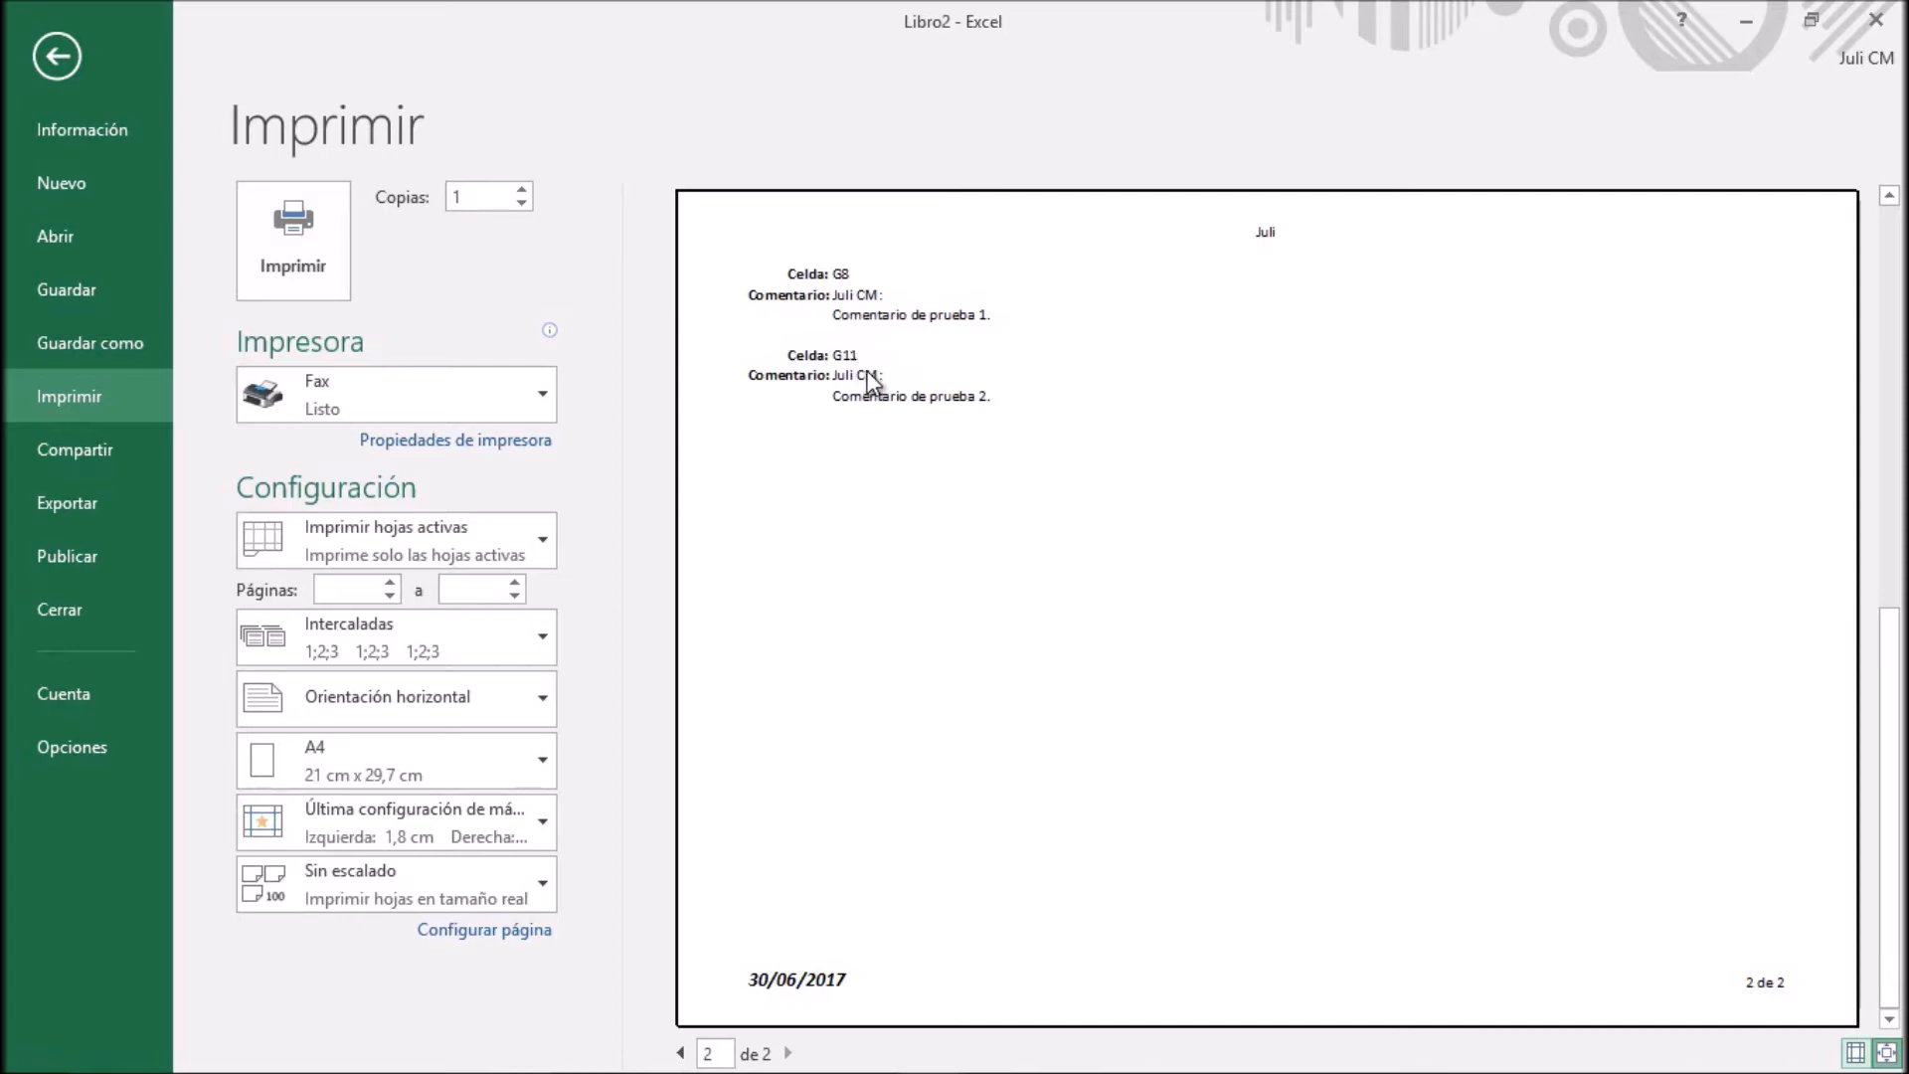
click(60, 59)
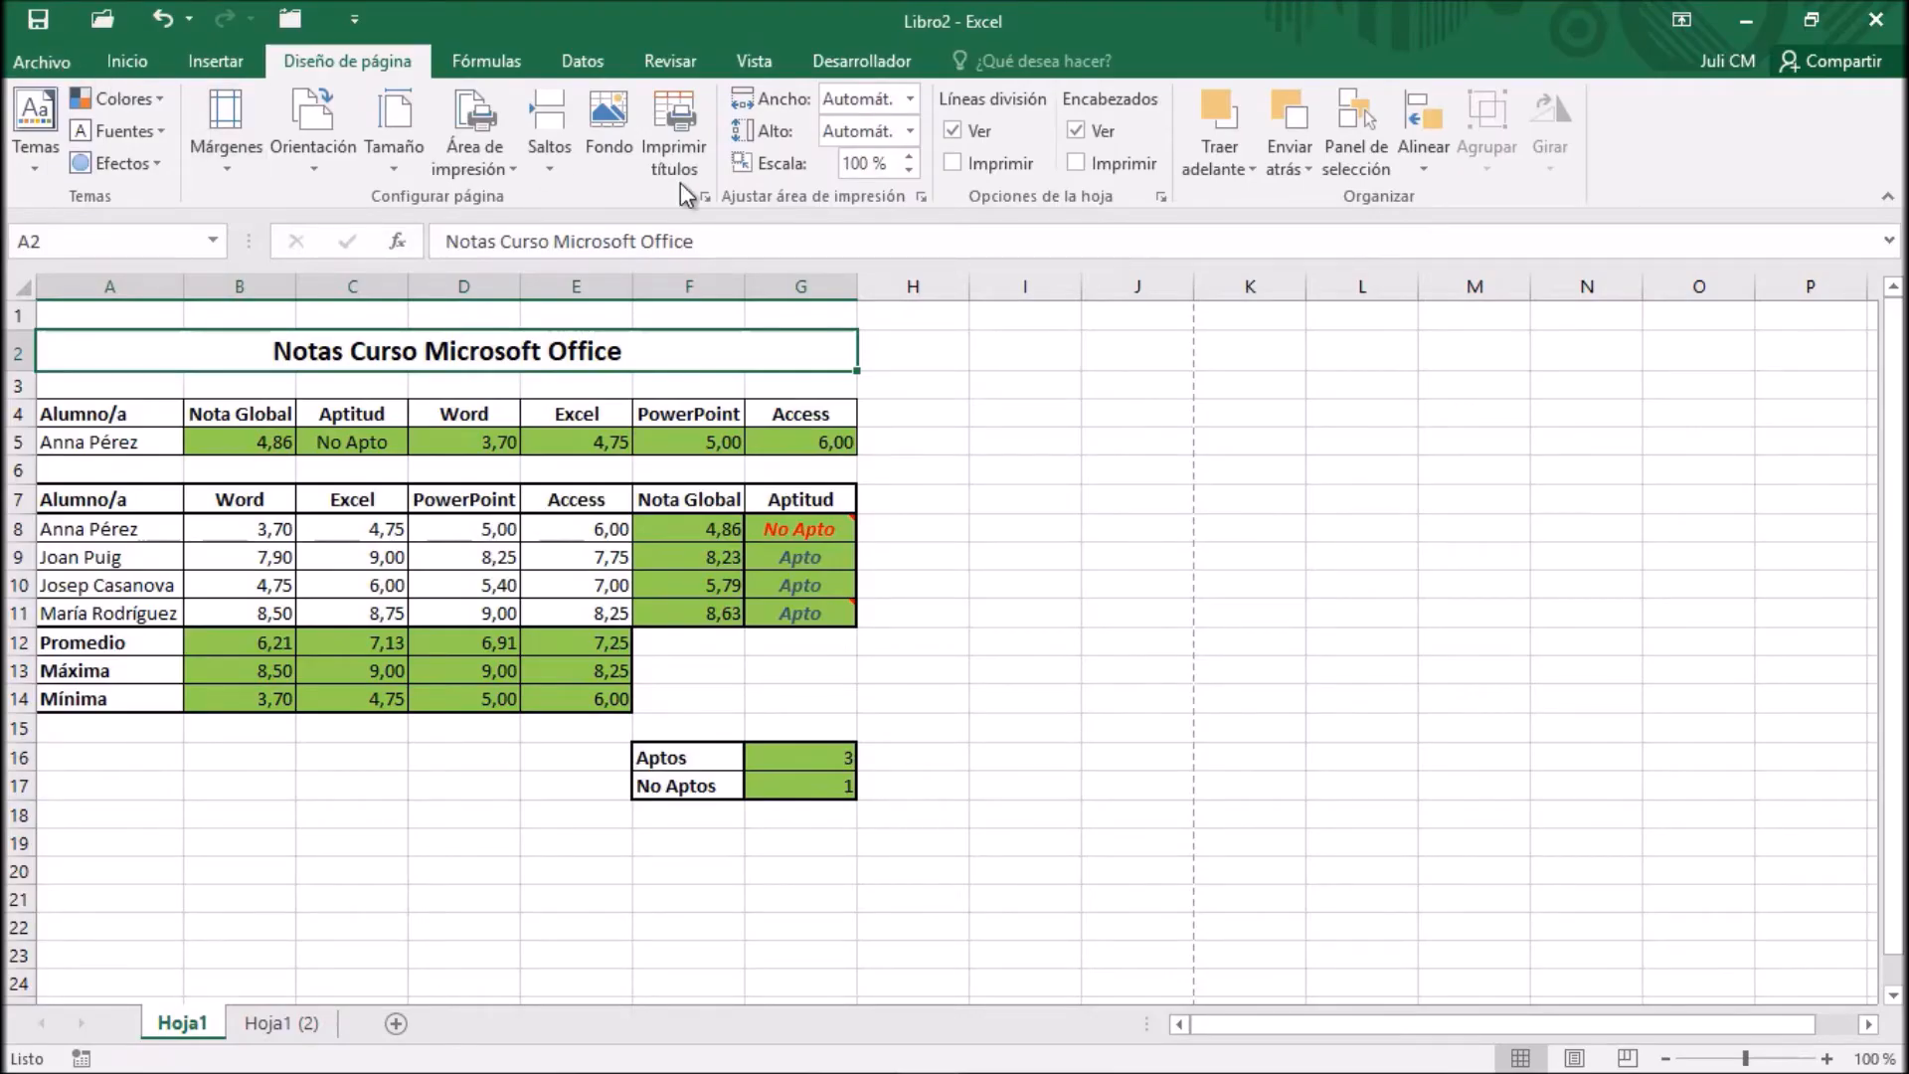
Set the comments print option back to (ninguno) in the sheet options of the page setup
click(703, 198)
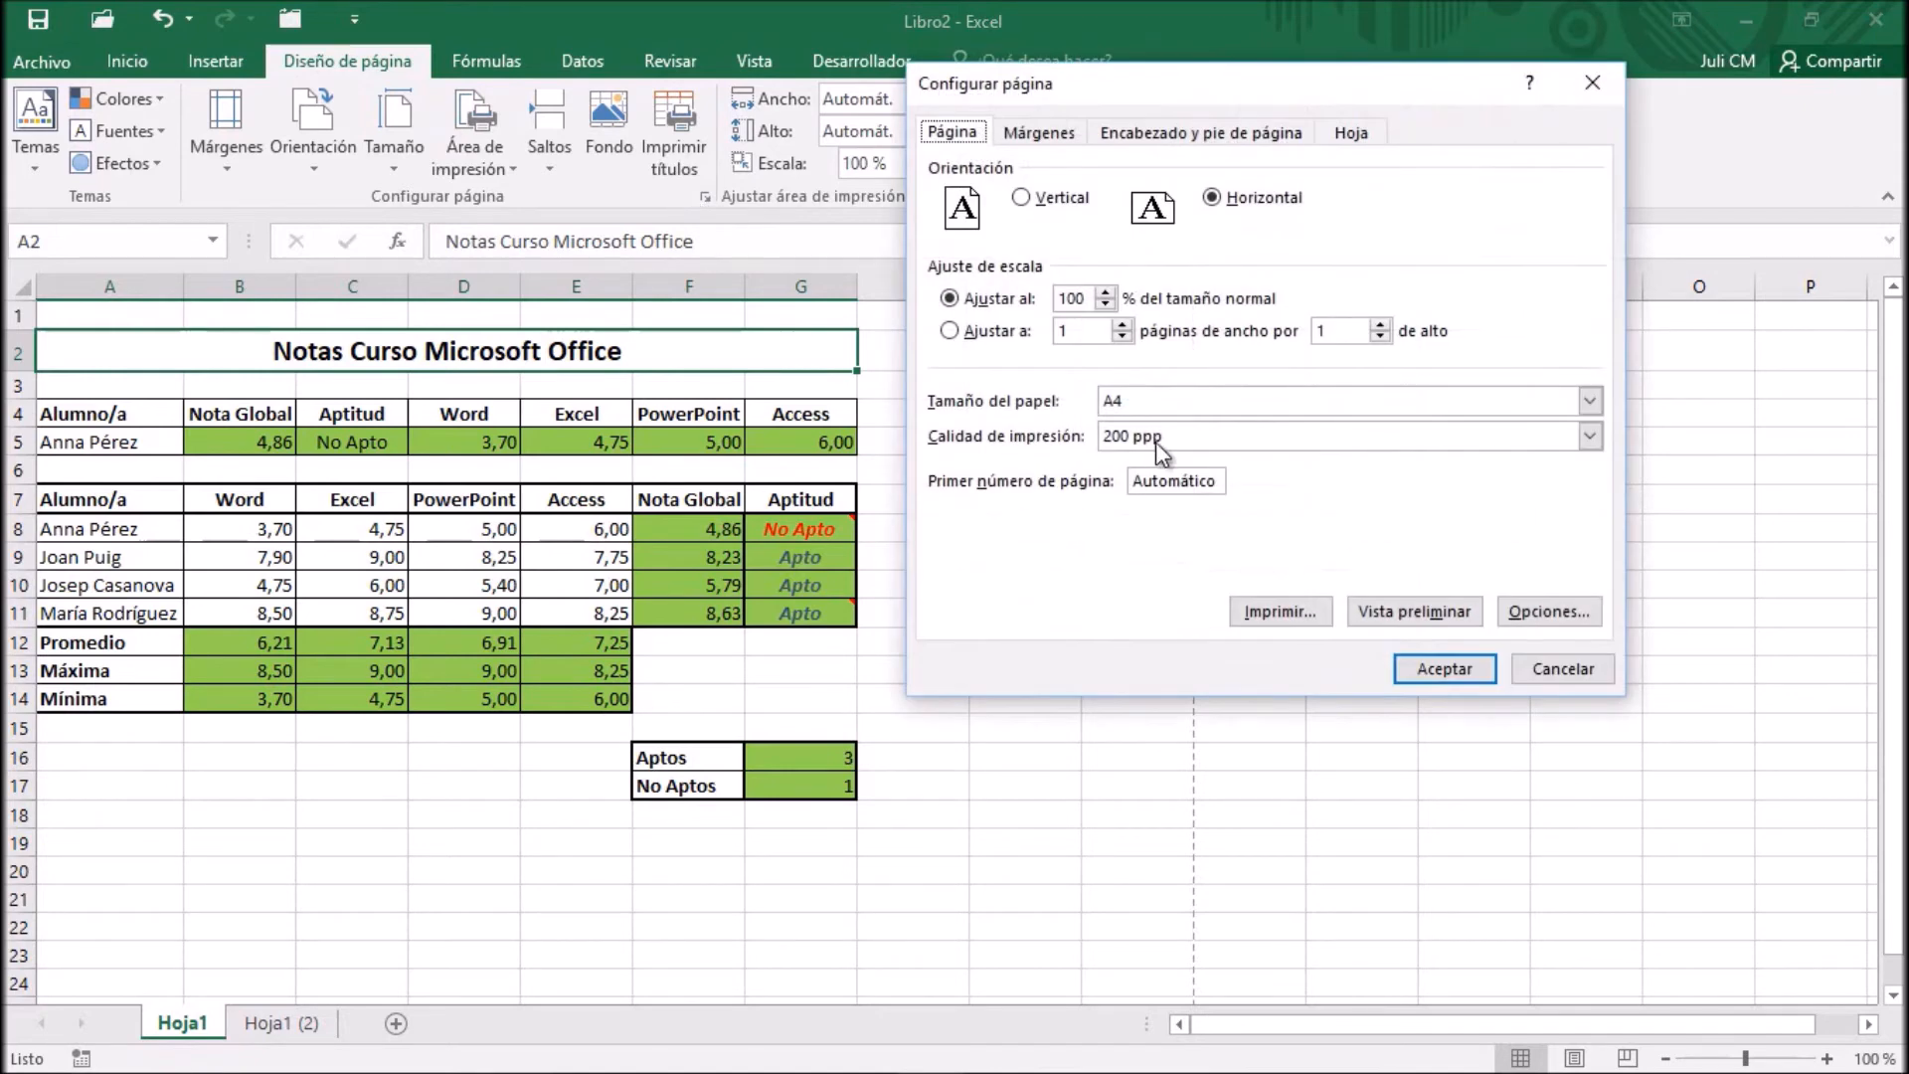
click(1357, 132)
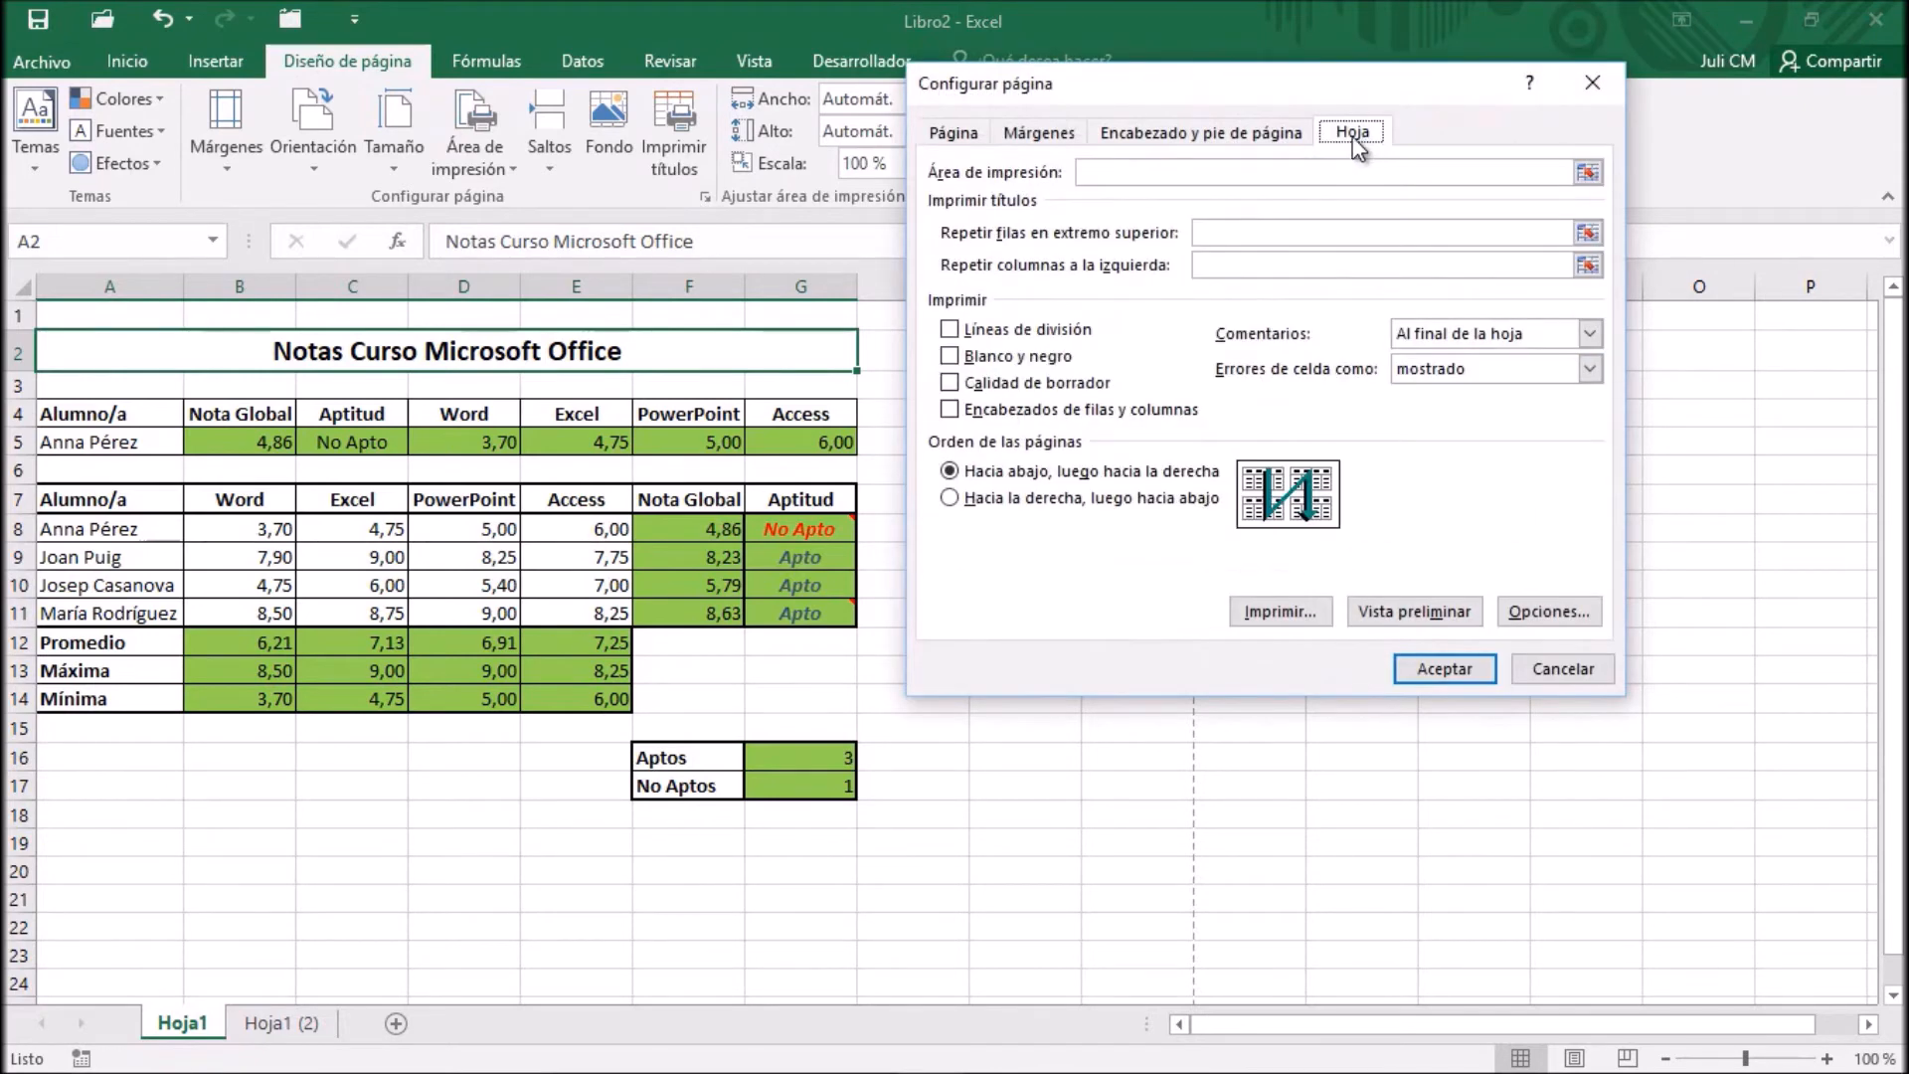
click(1589, 366)
click(1588, 367)
click(1590, 335)
click(1525, 357)
click(1435, 668)
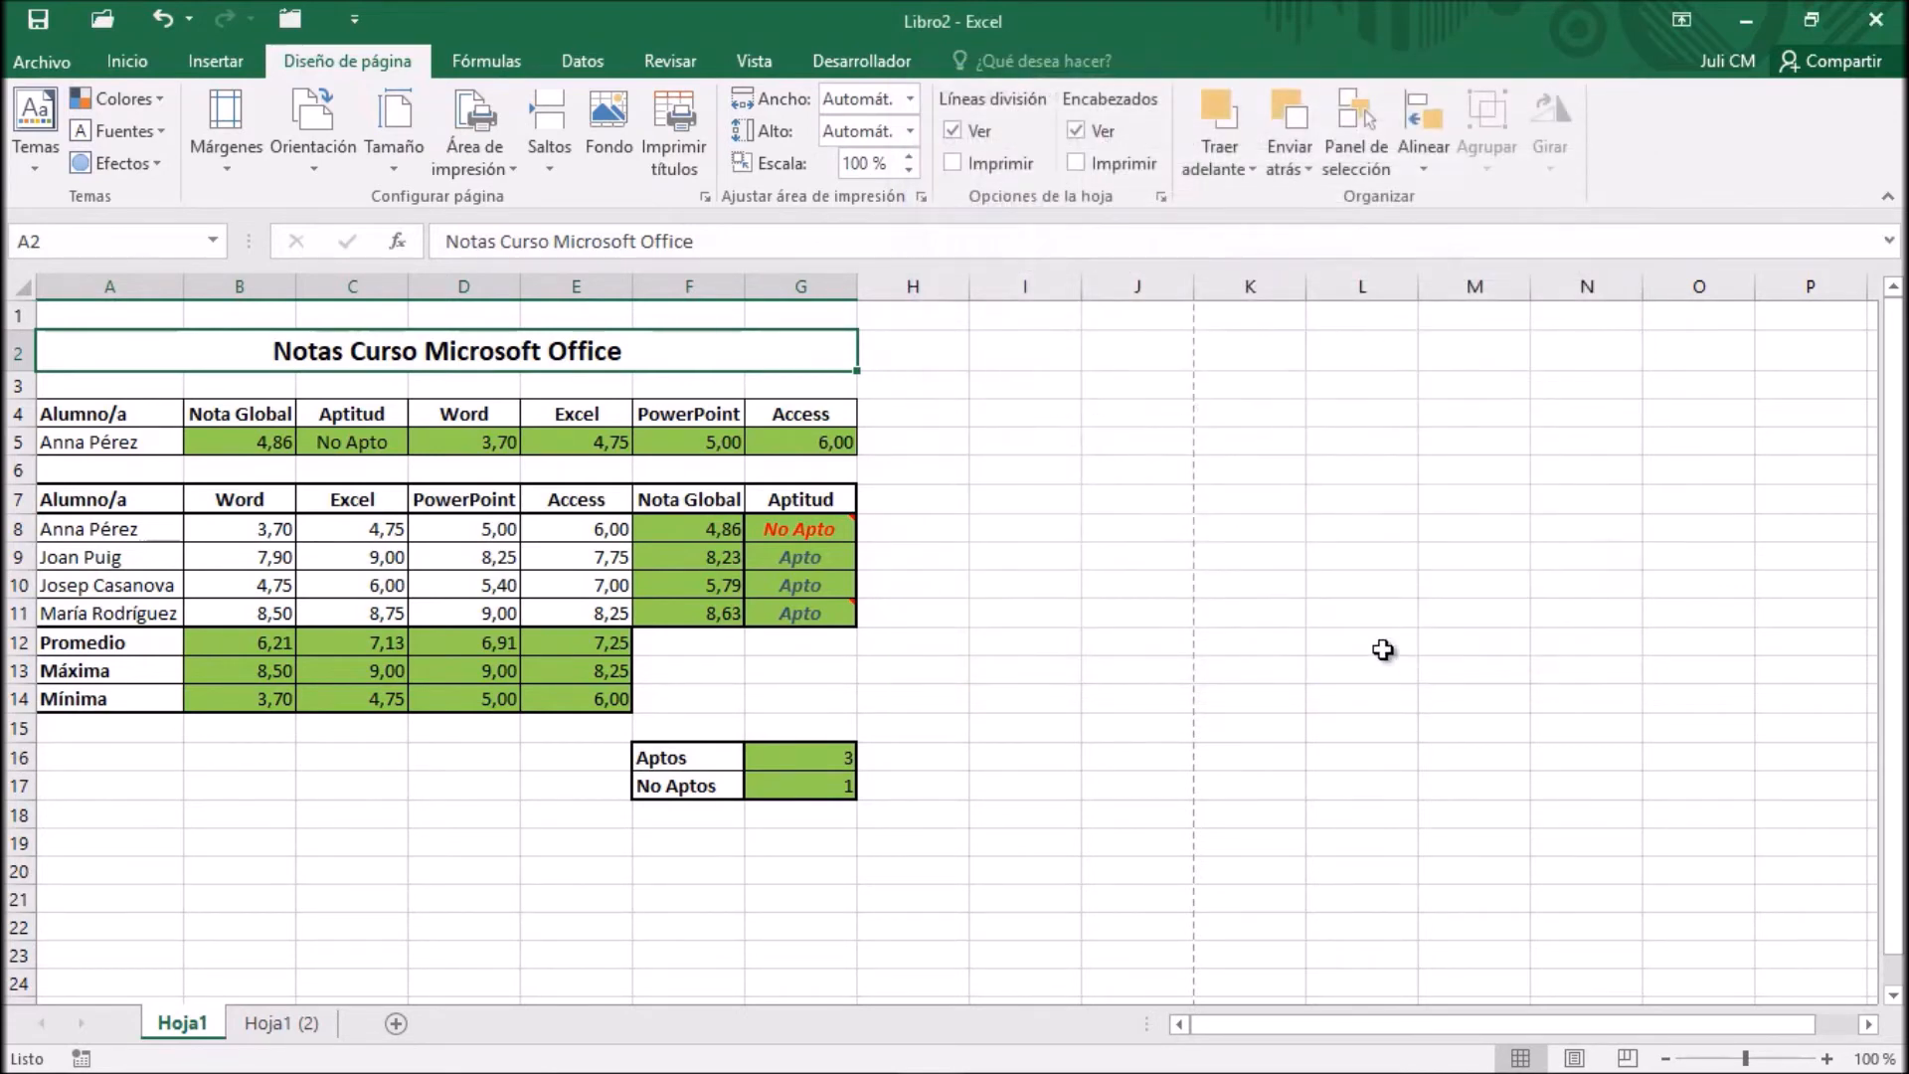
Make the comment of cell G8 permanently visible and move it up beside row 5, over columns H and I
right_click(829, 535)
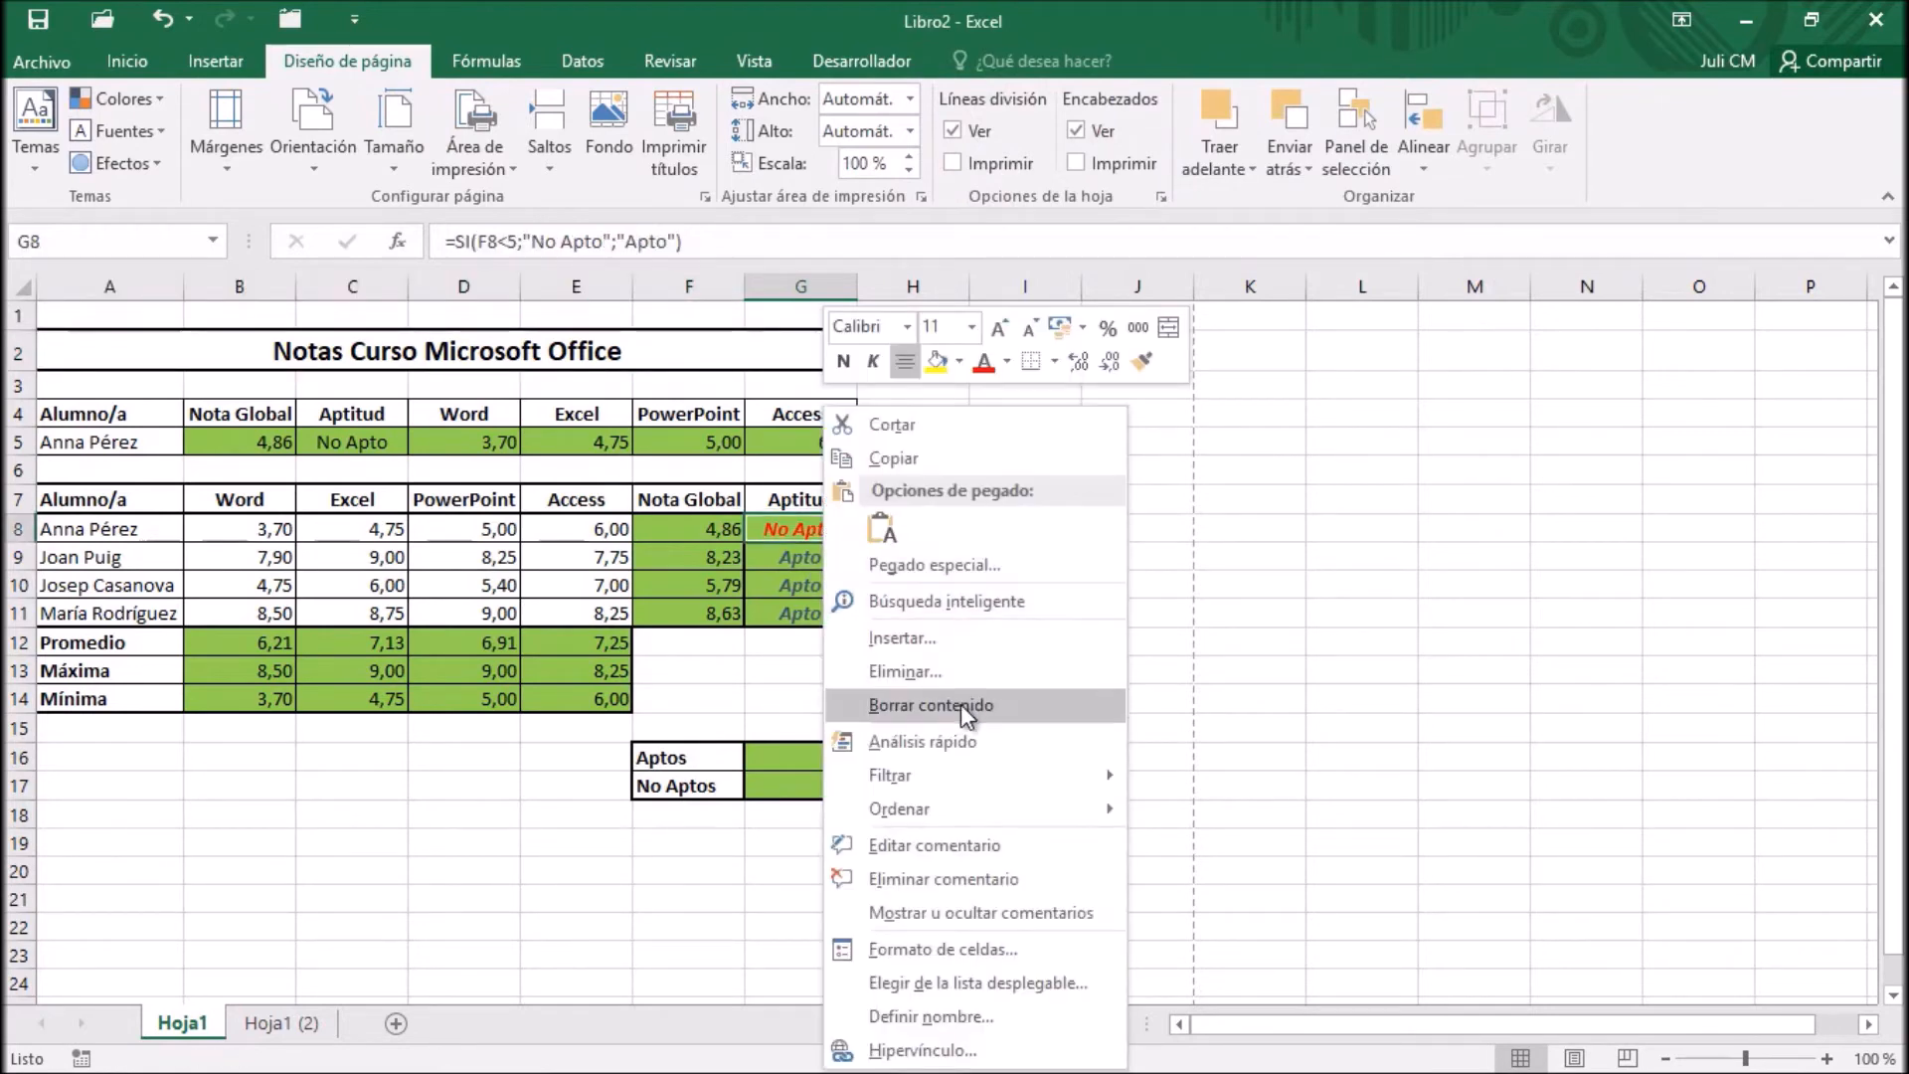
click(927, 907)
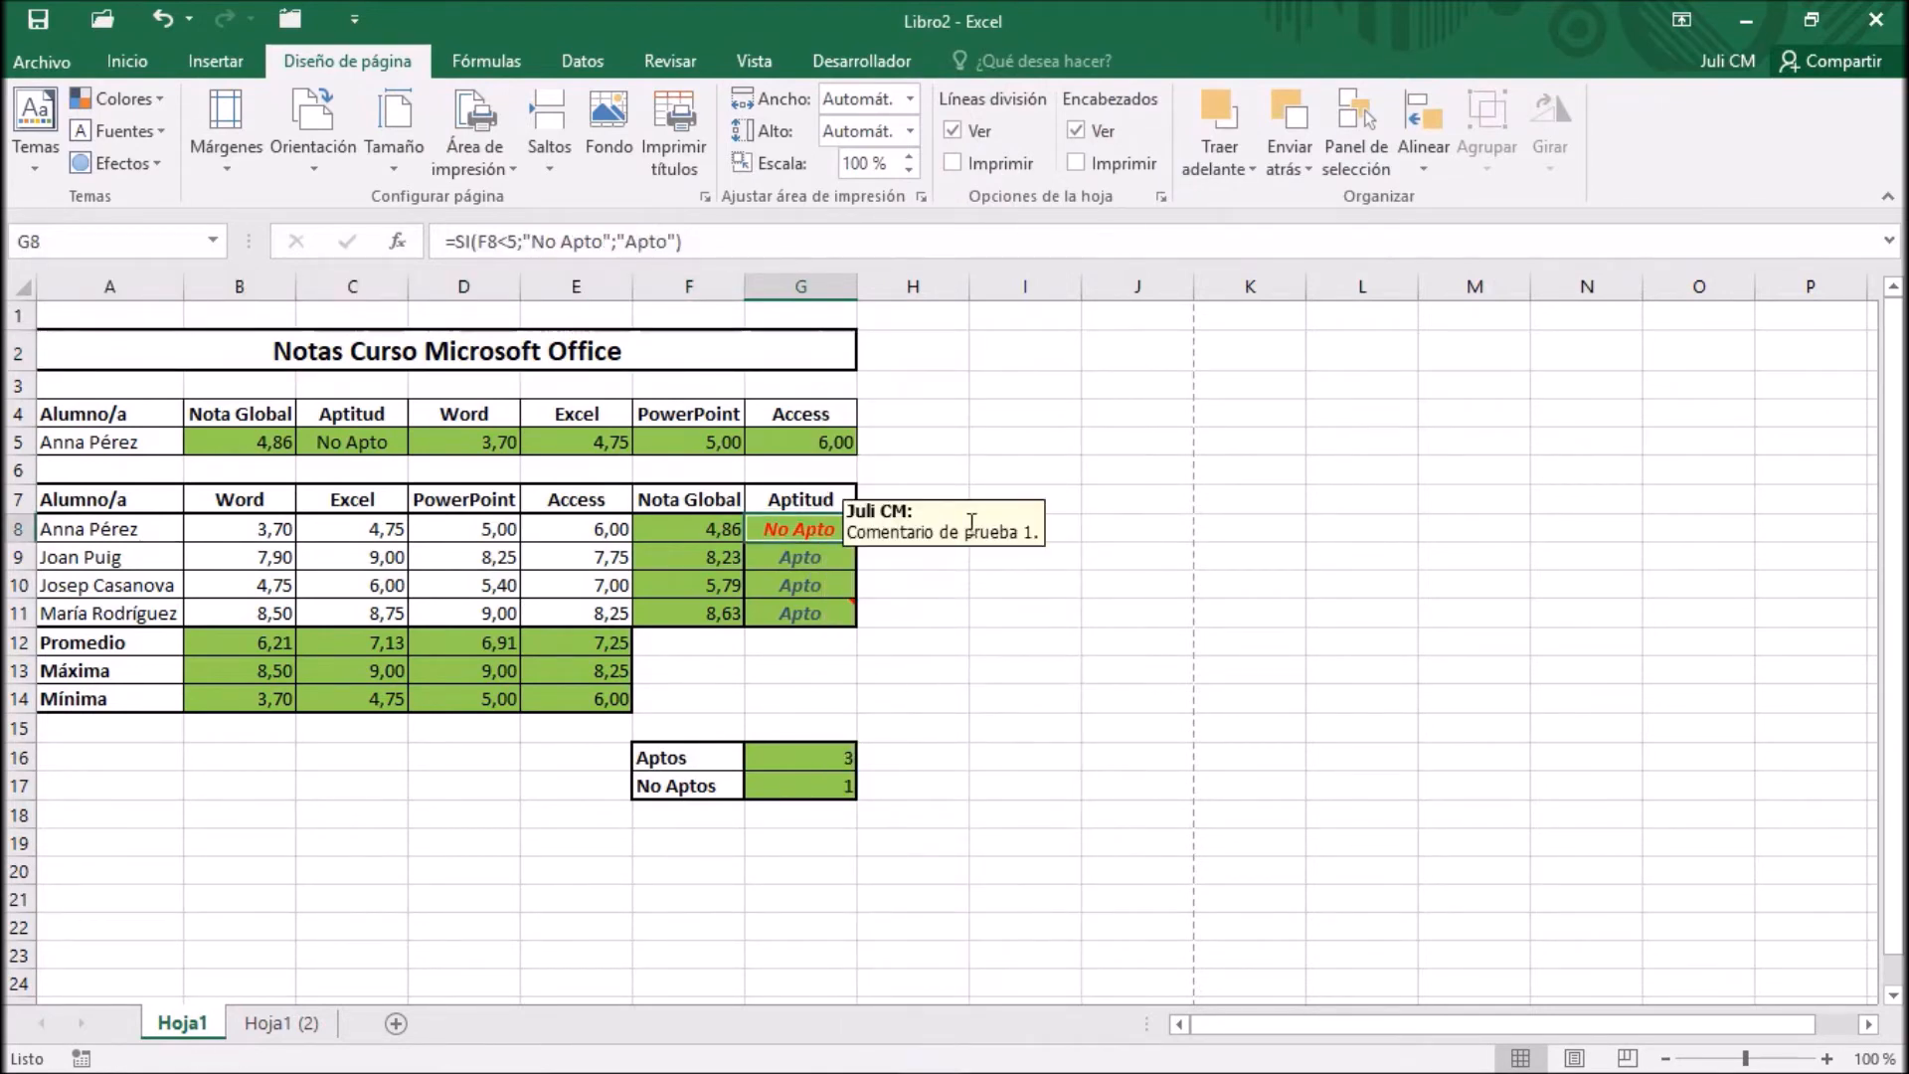
drag(958, 498, 1016, 426)
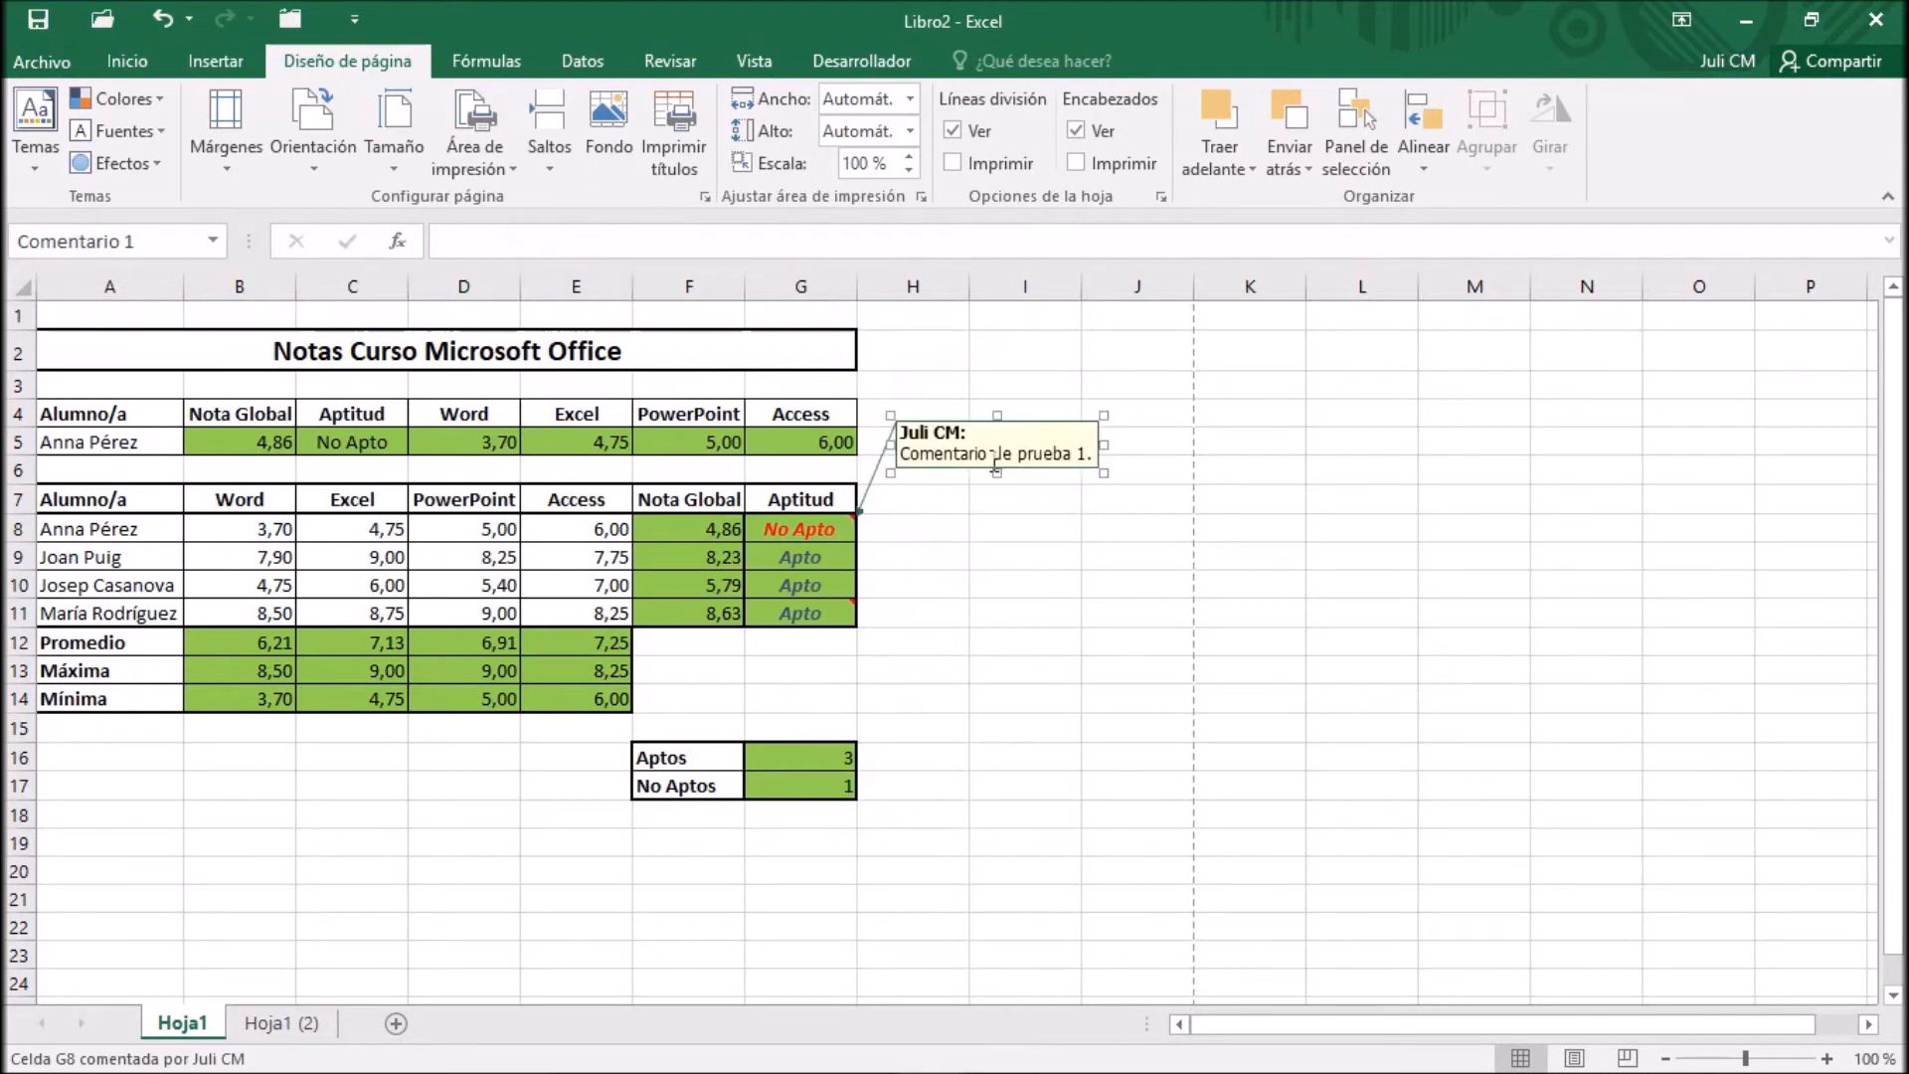
Set comments to print as displayed on the sheet (Como en la hoja) and check the result in the print preview
click(707, 198)
click(1337, 126)
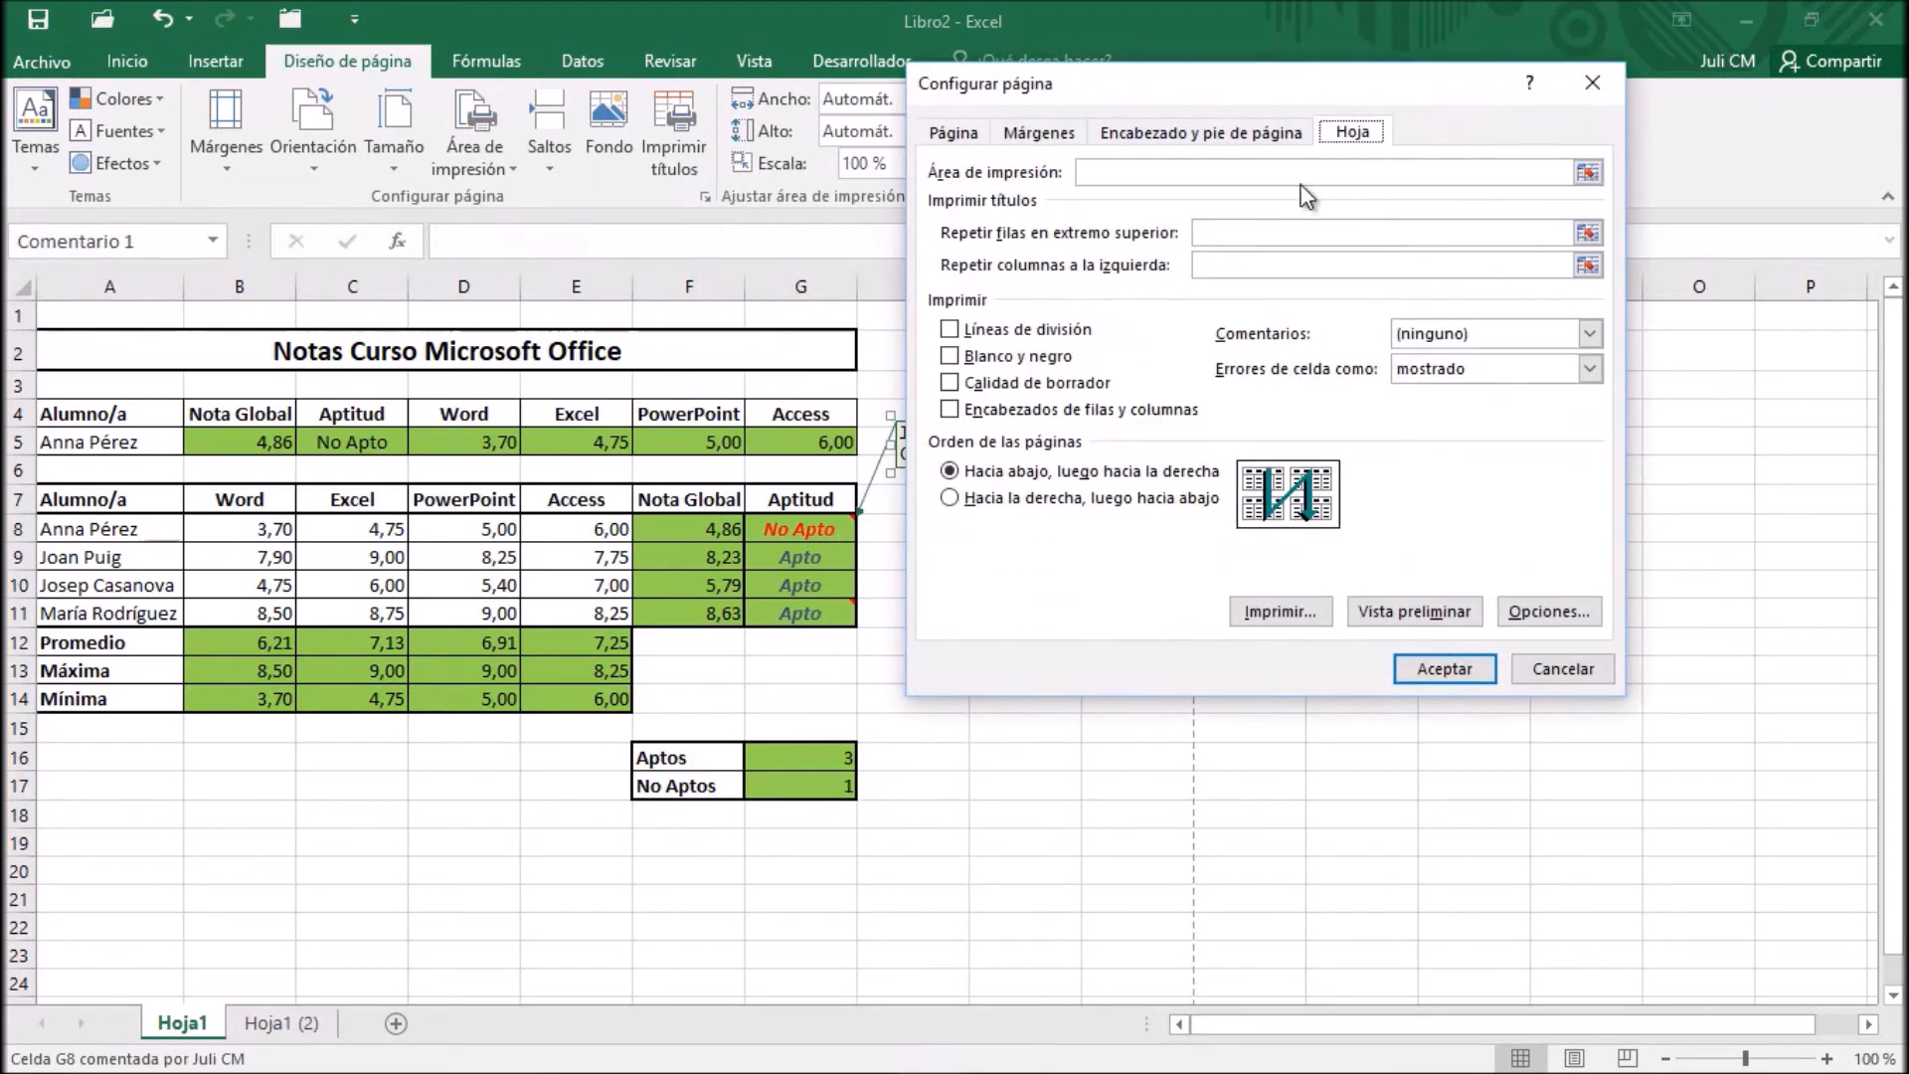
click(1589, 334)
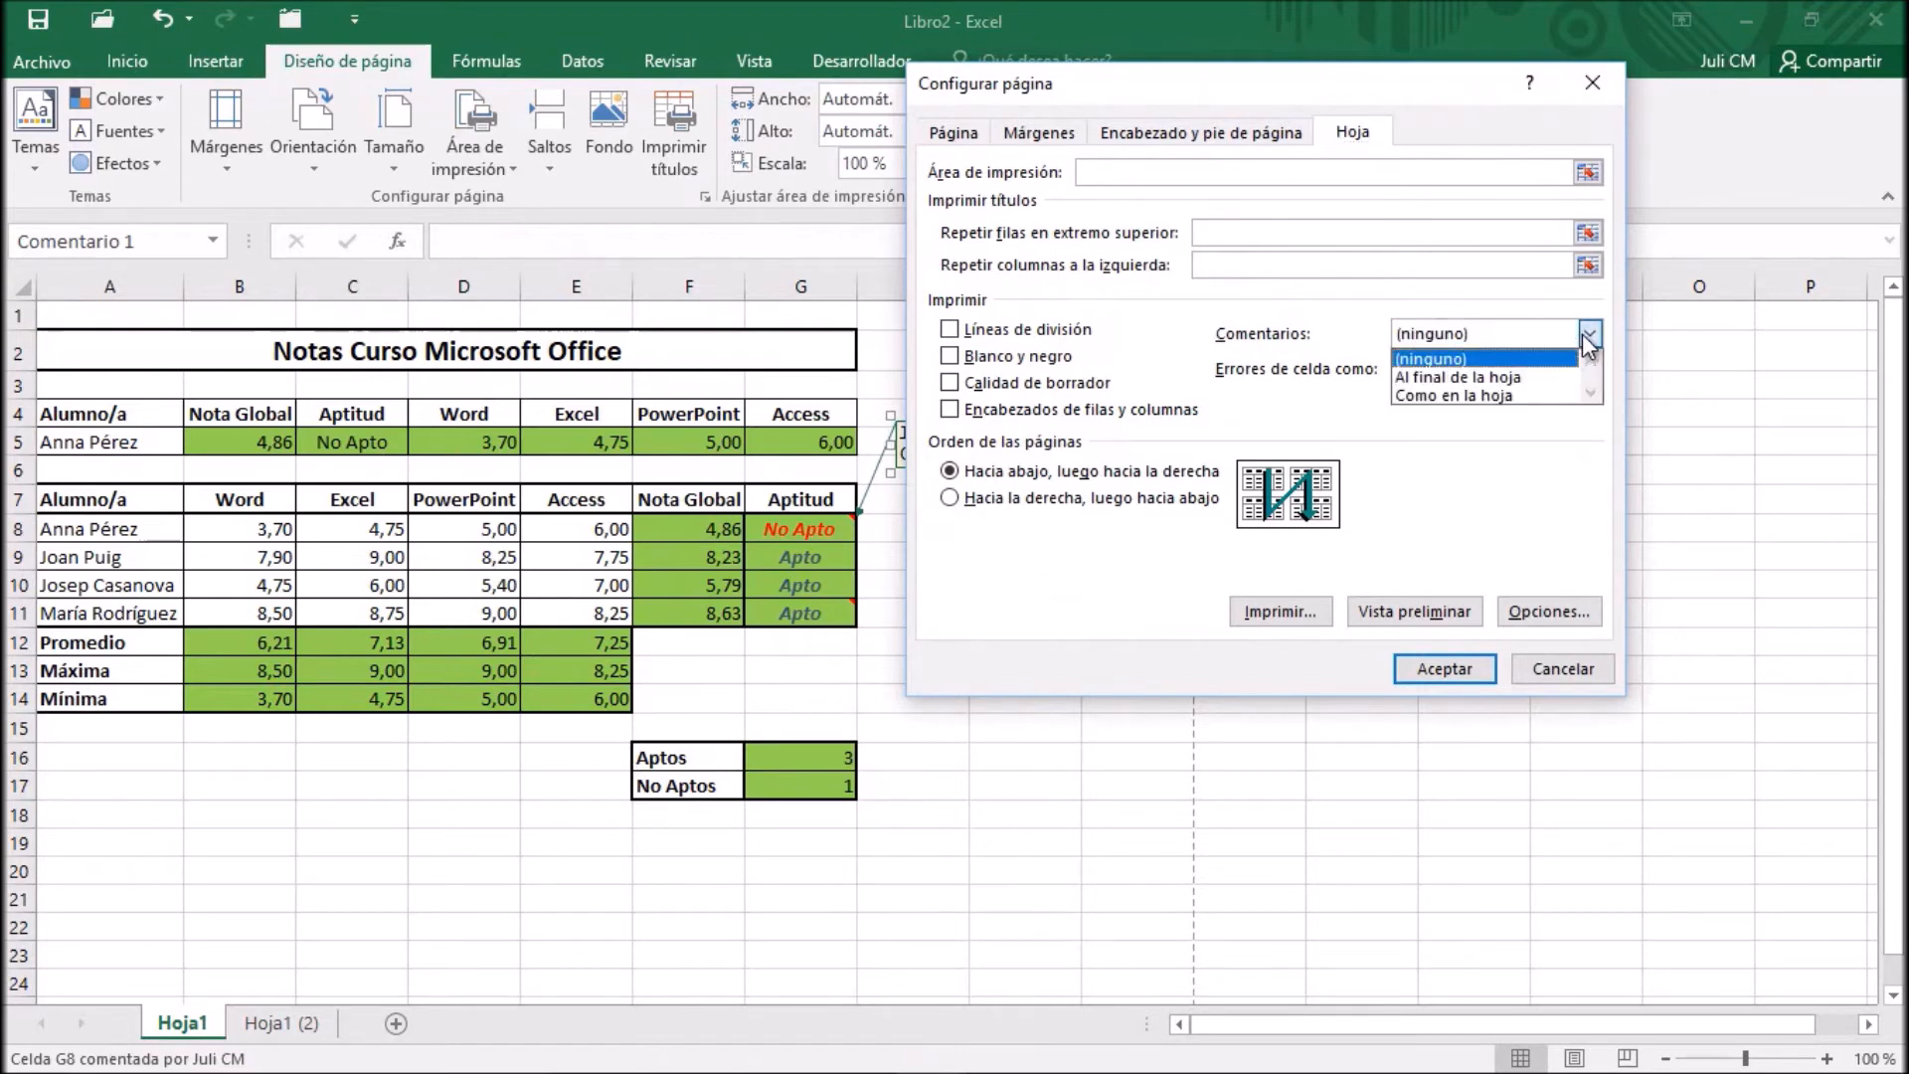
click(1526, 396)
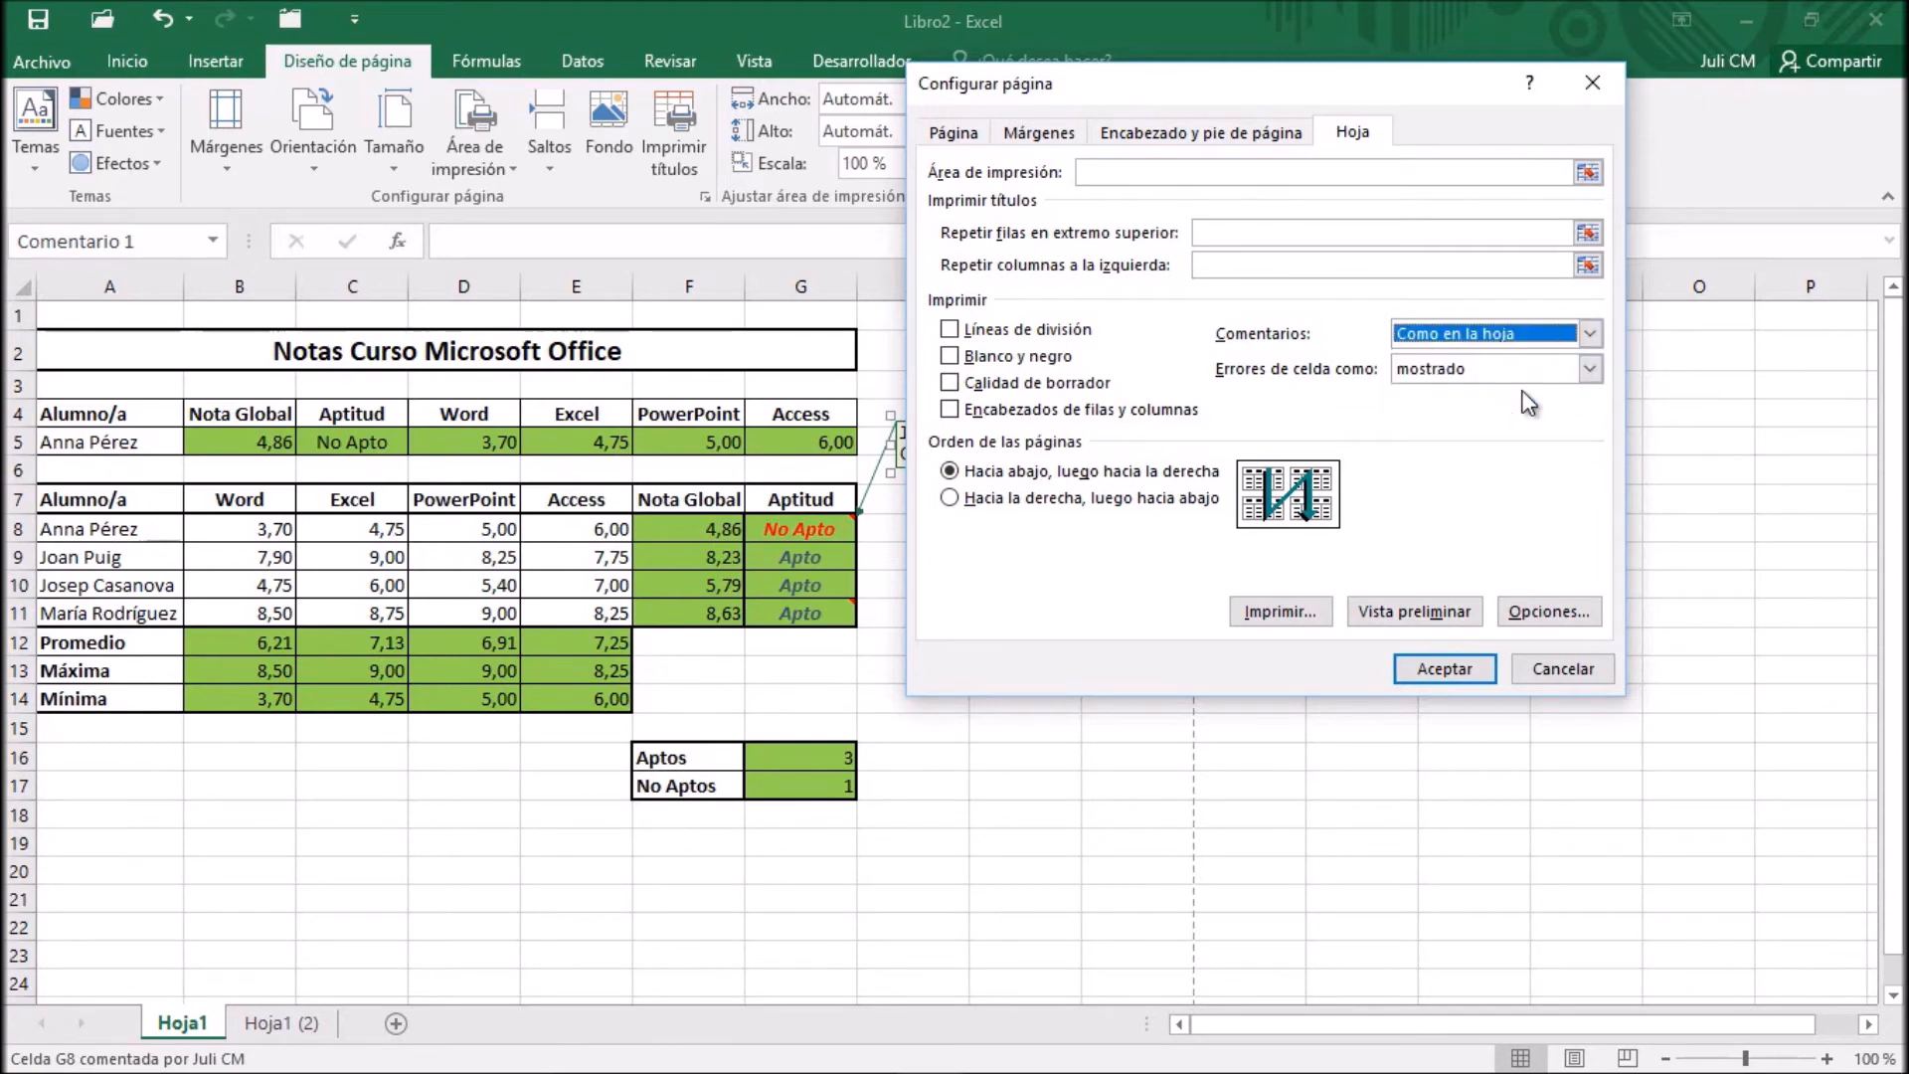
click(1397, 609)
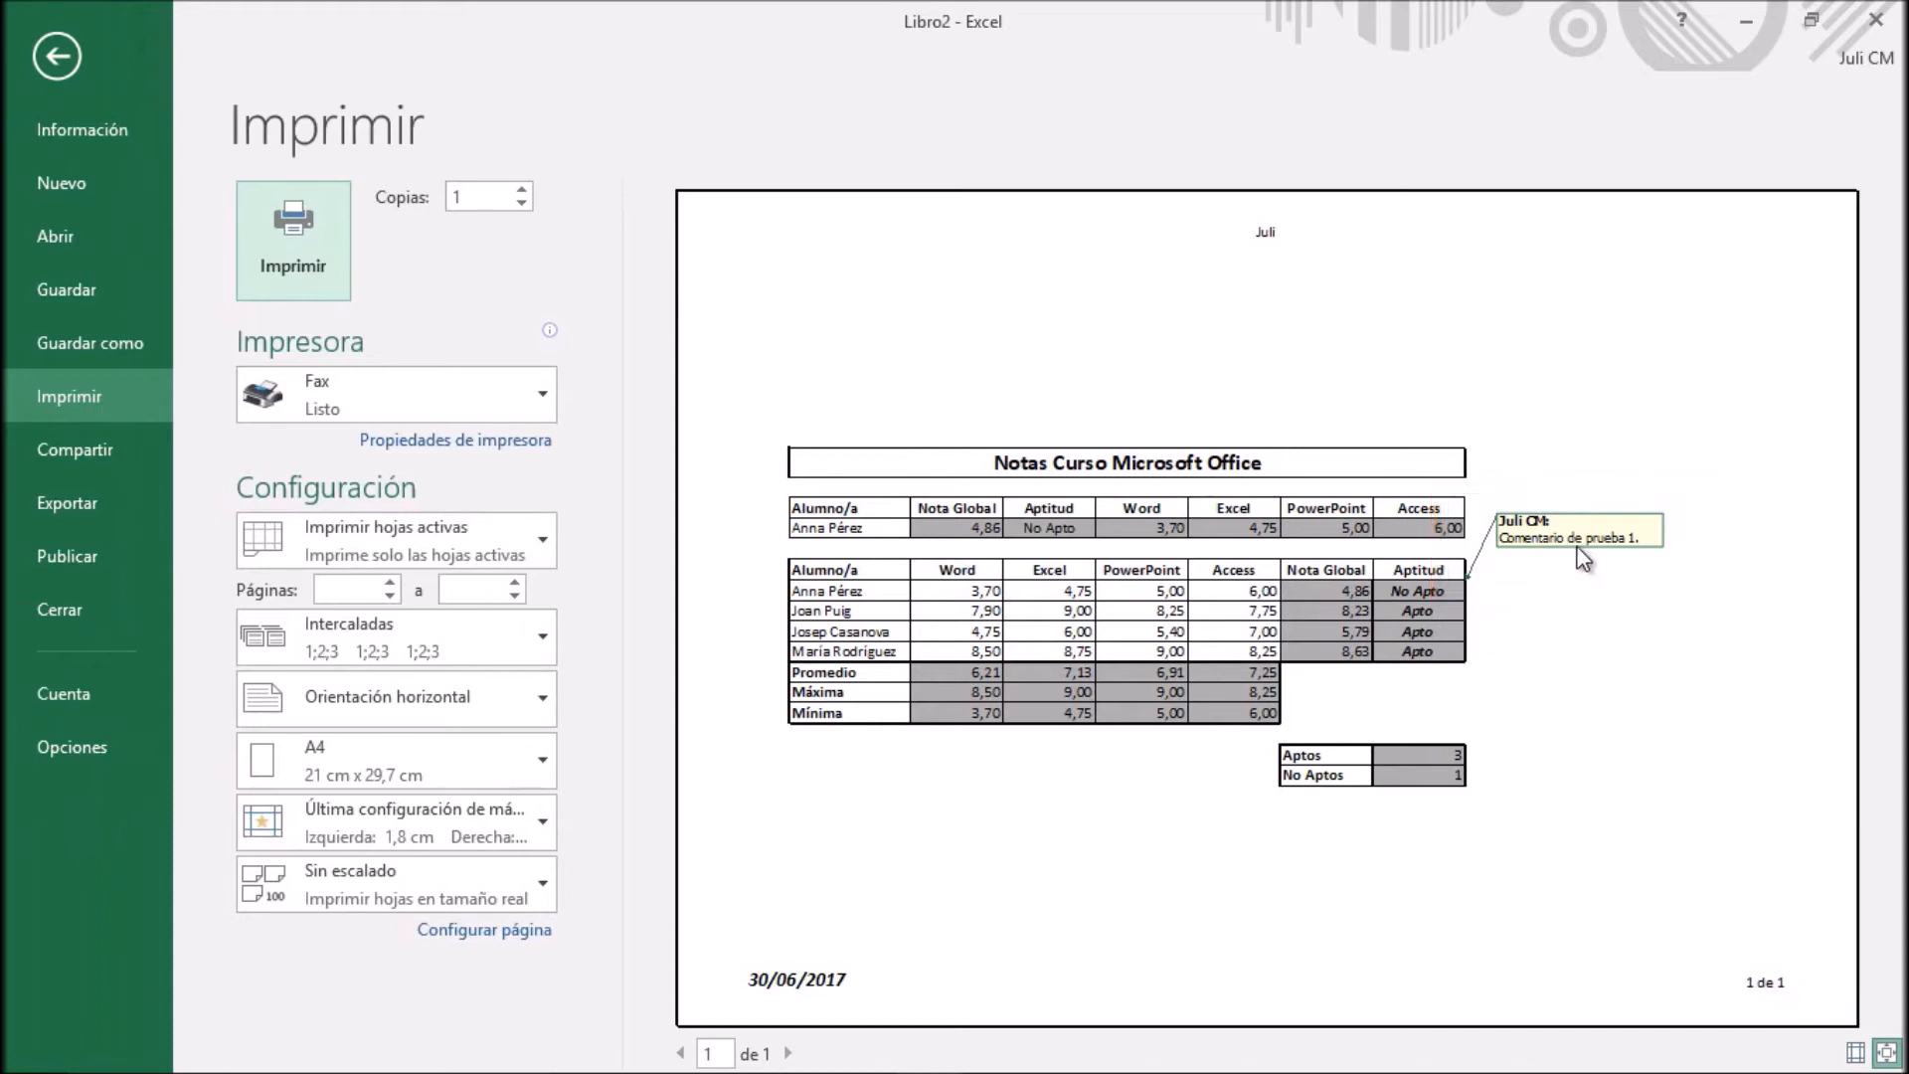
click(56, 56)
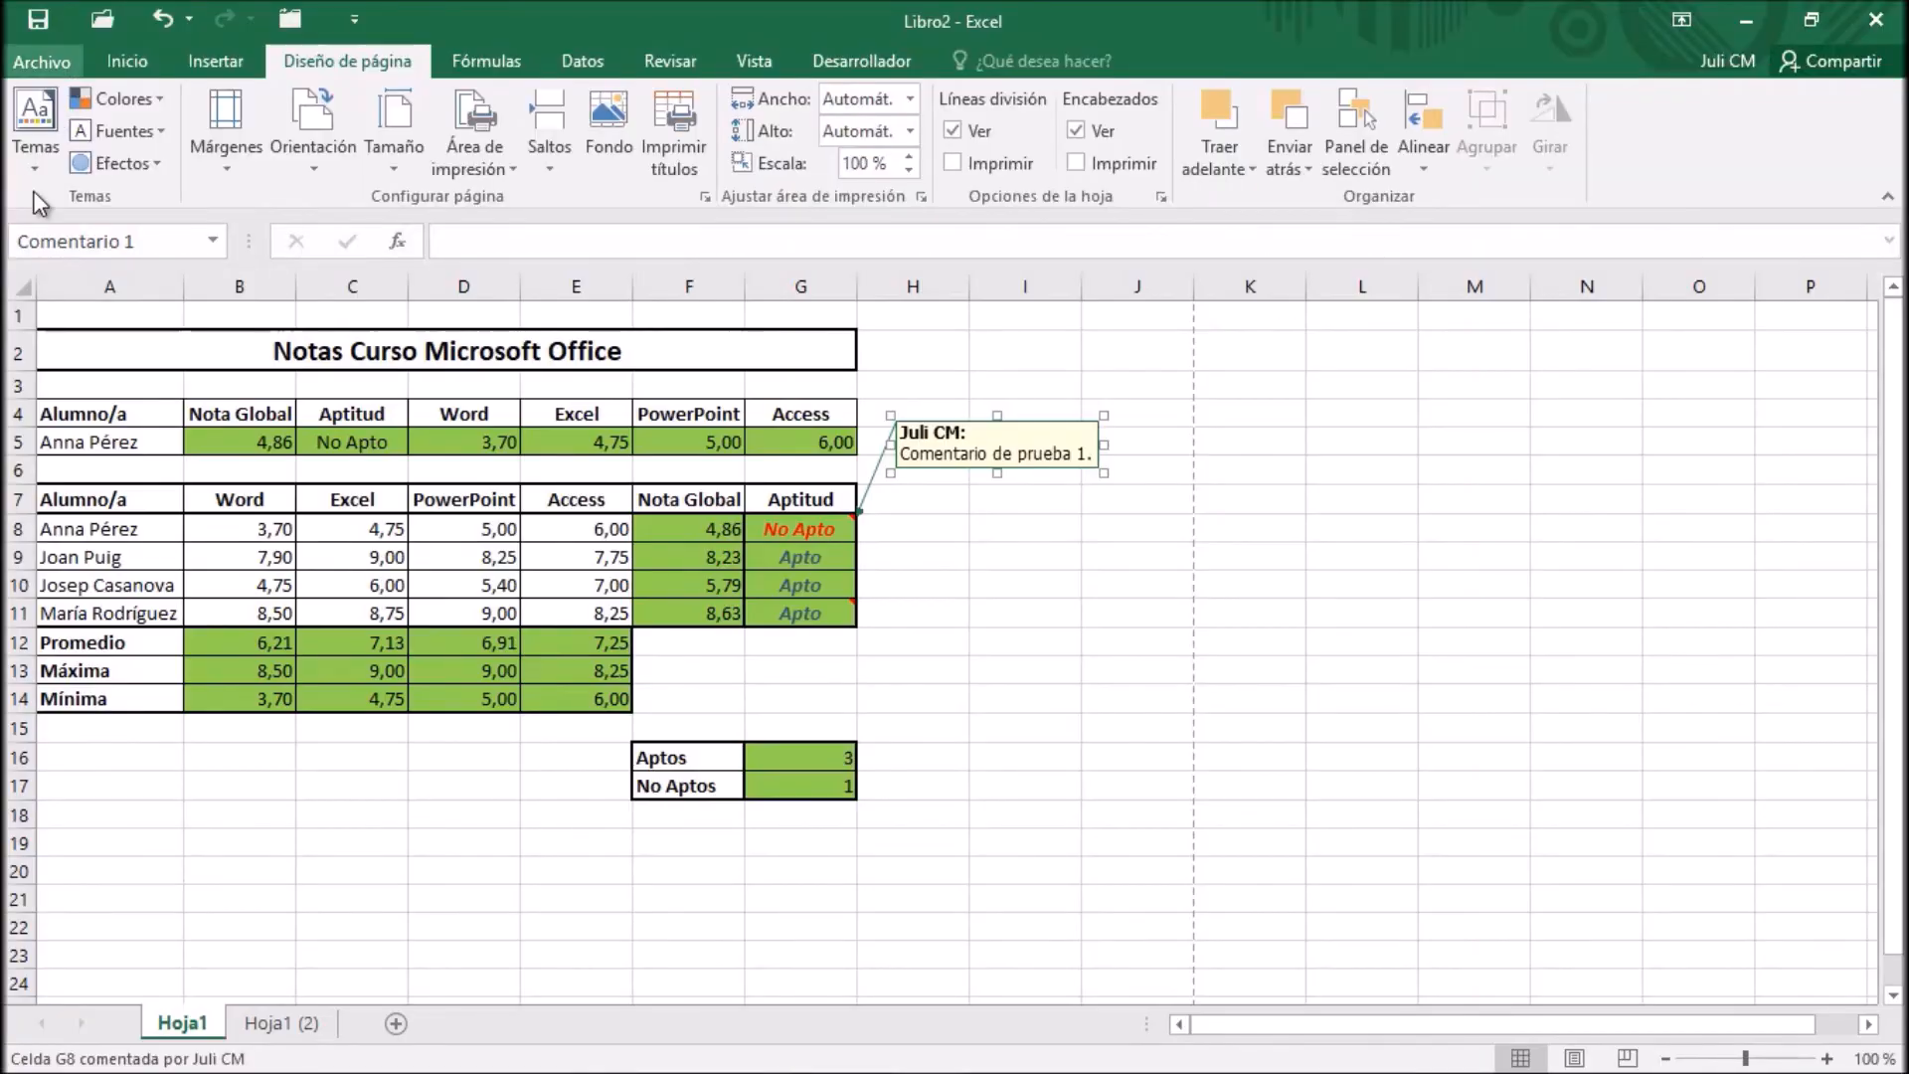
Hide the permanently displayed comment of cell G8
right_click(811, 528)
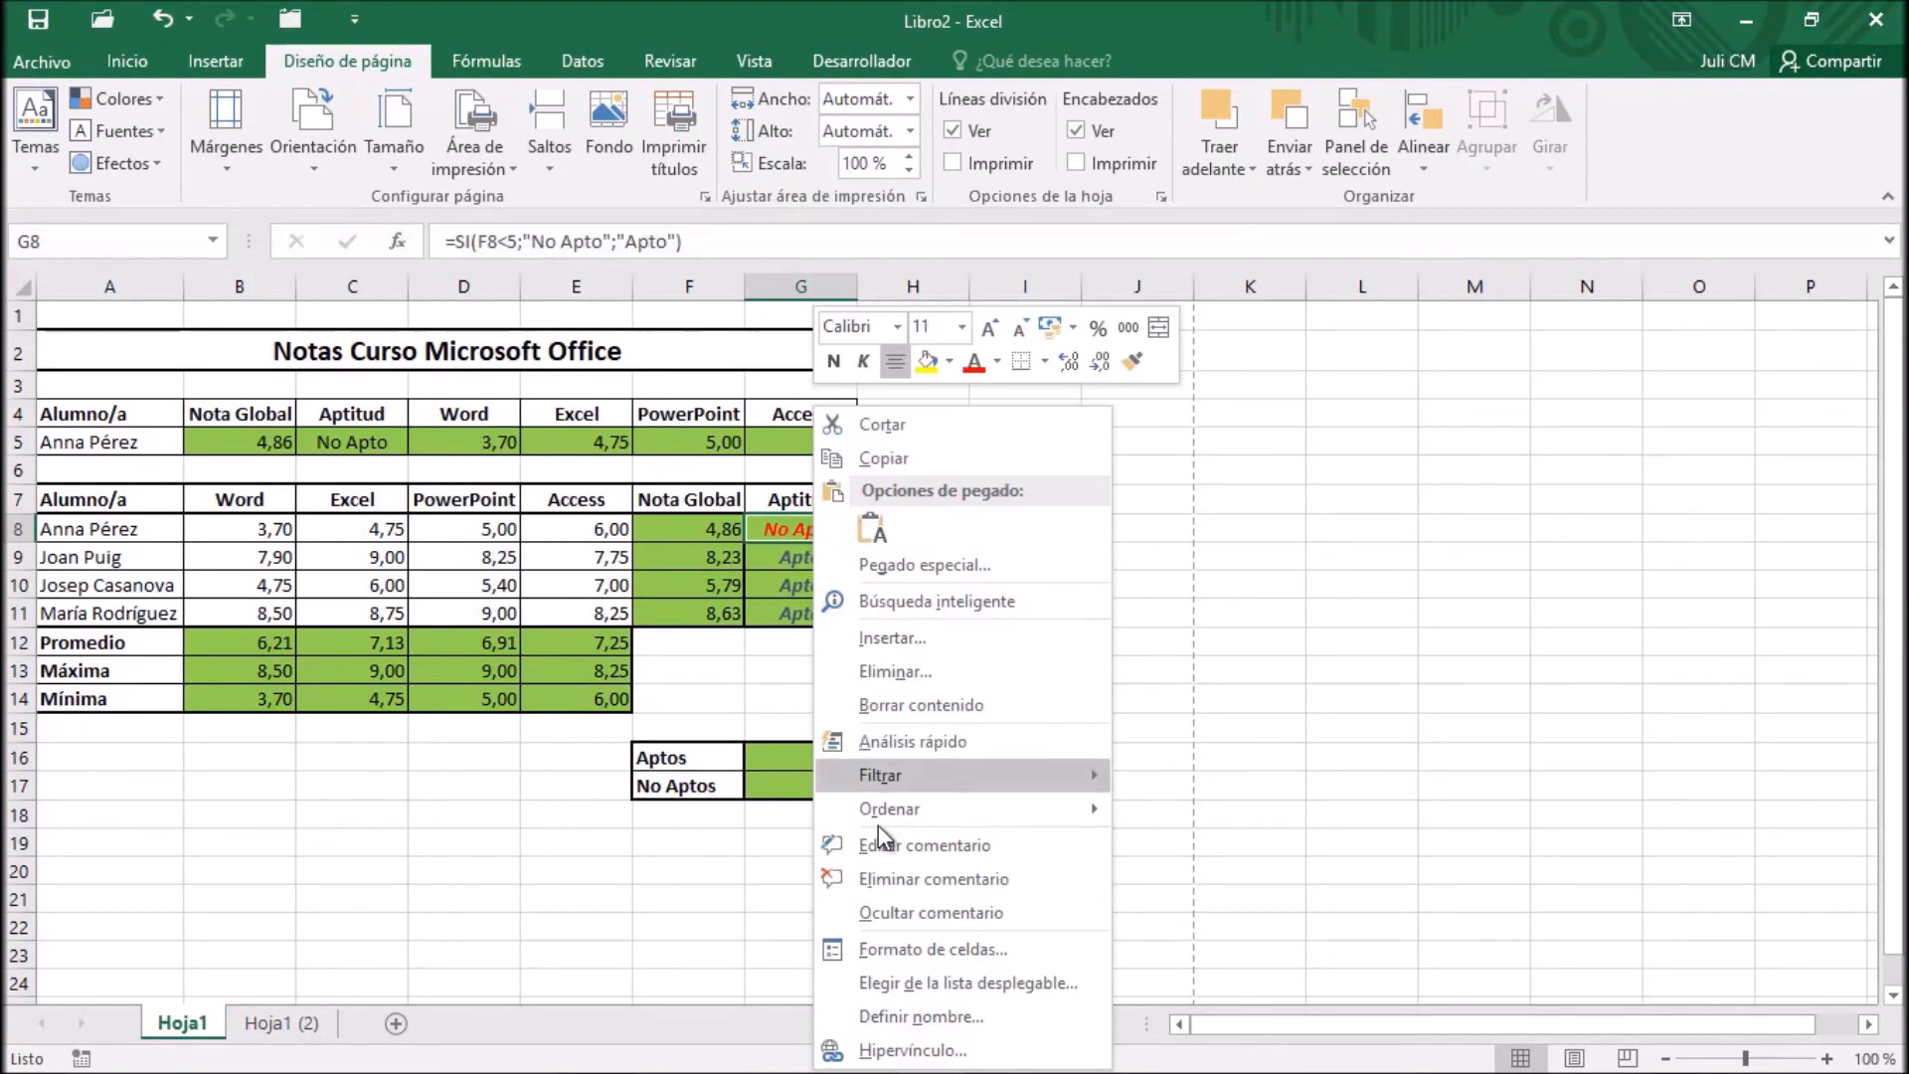
click(882, 911)
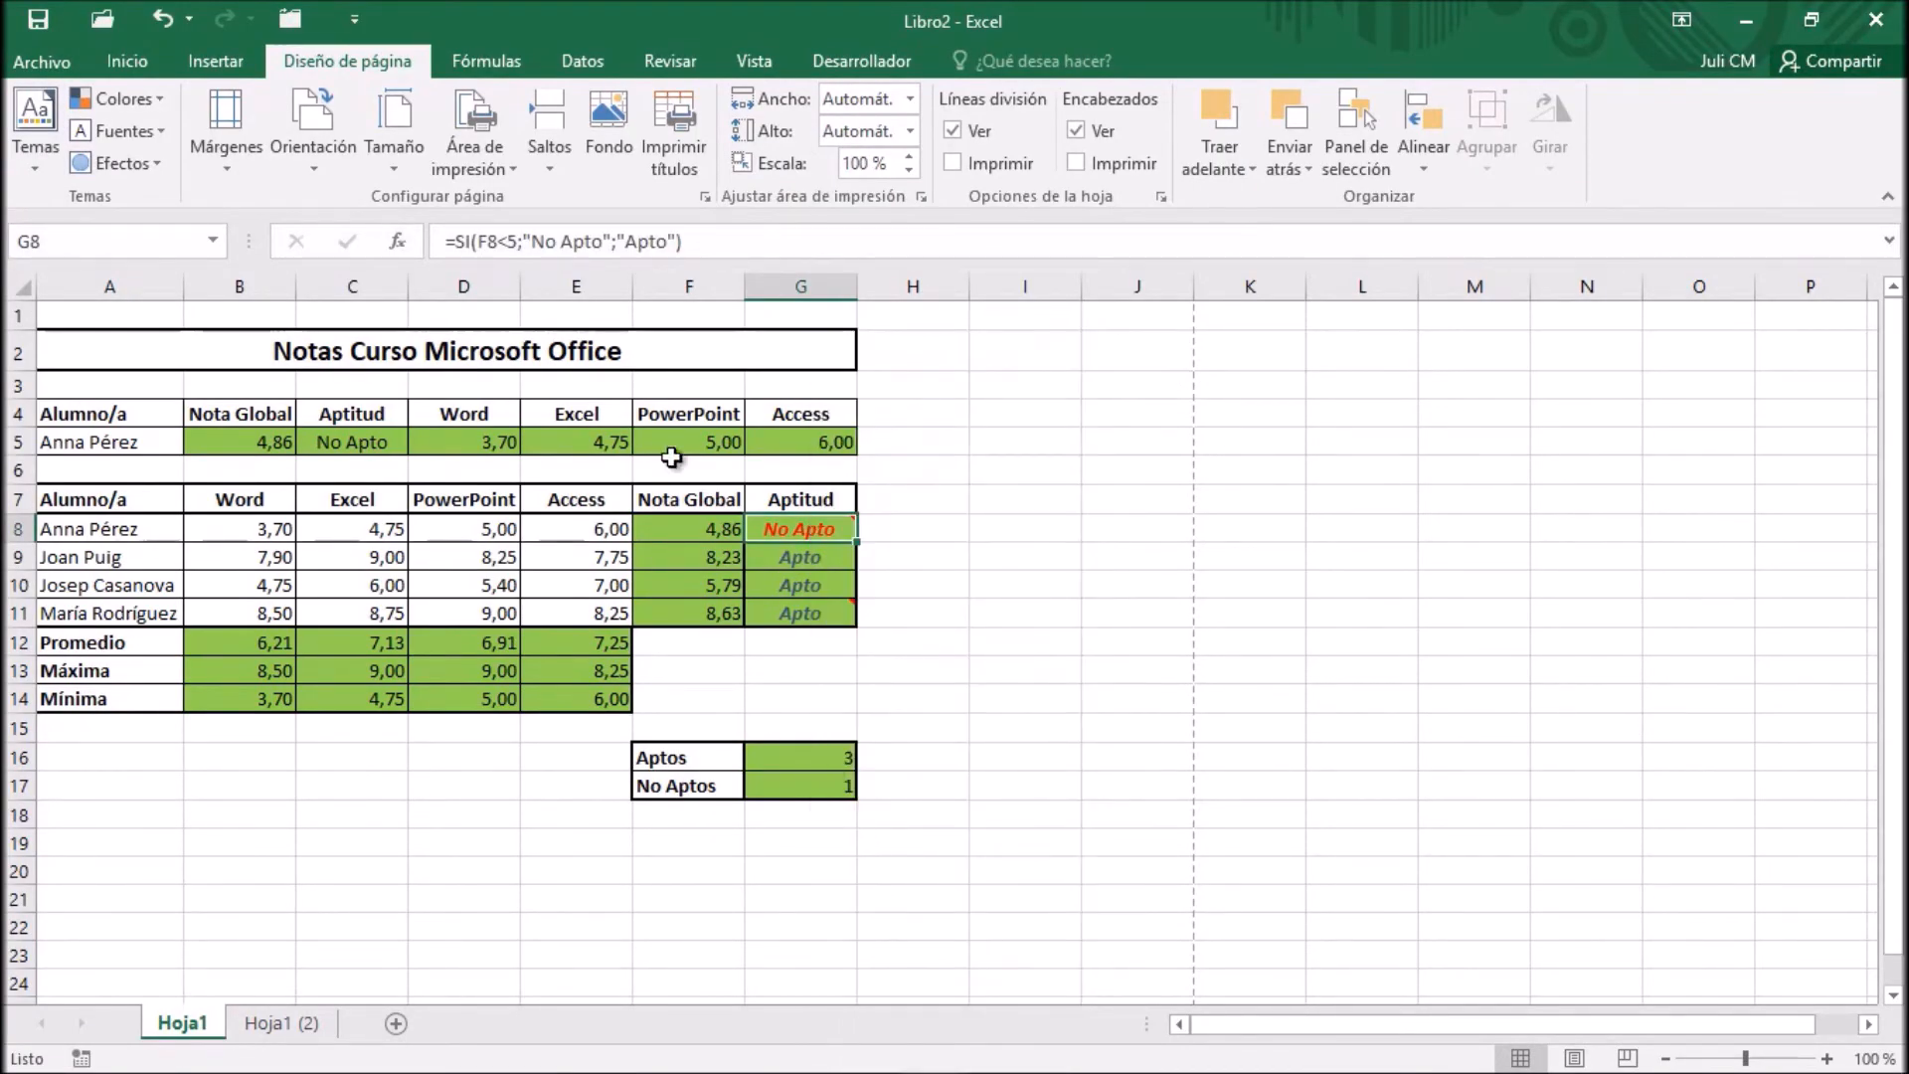
click(666, 358)
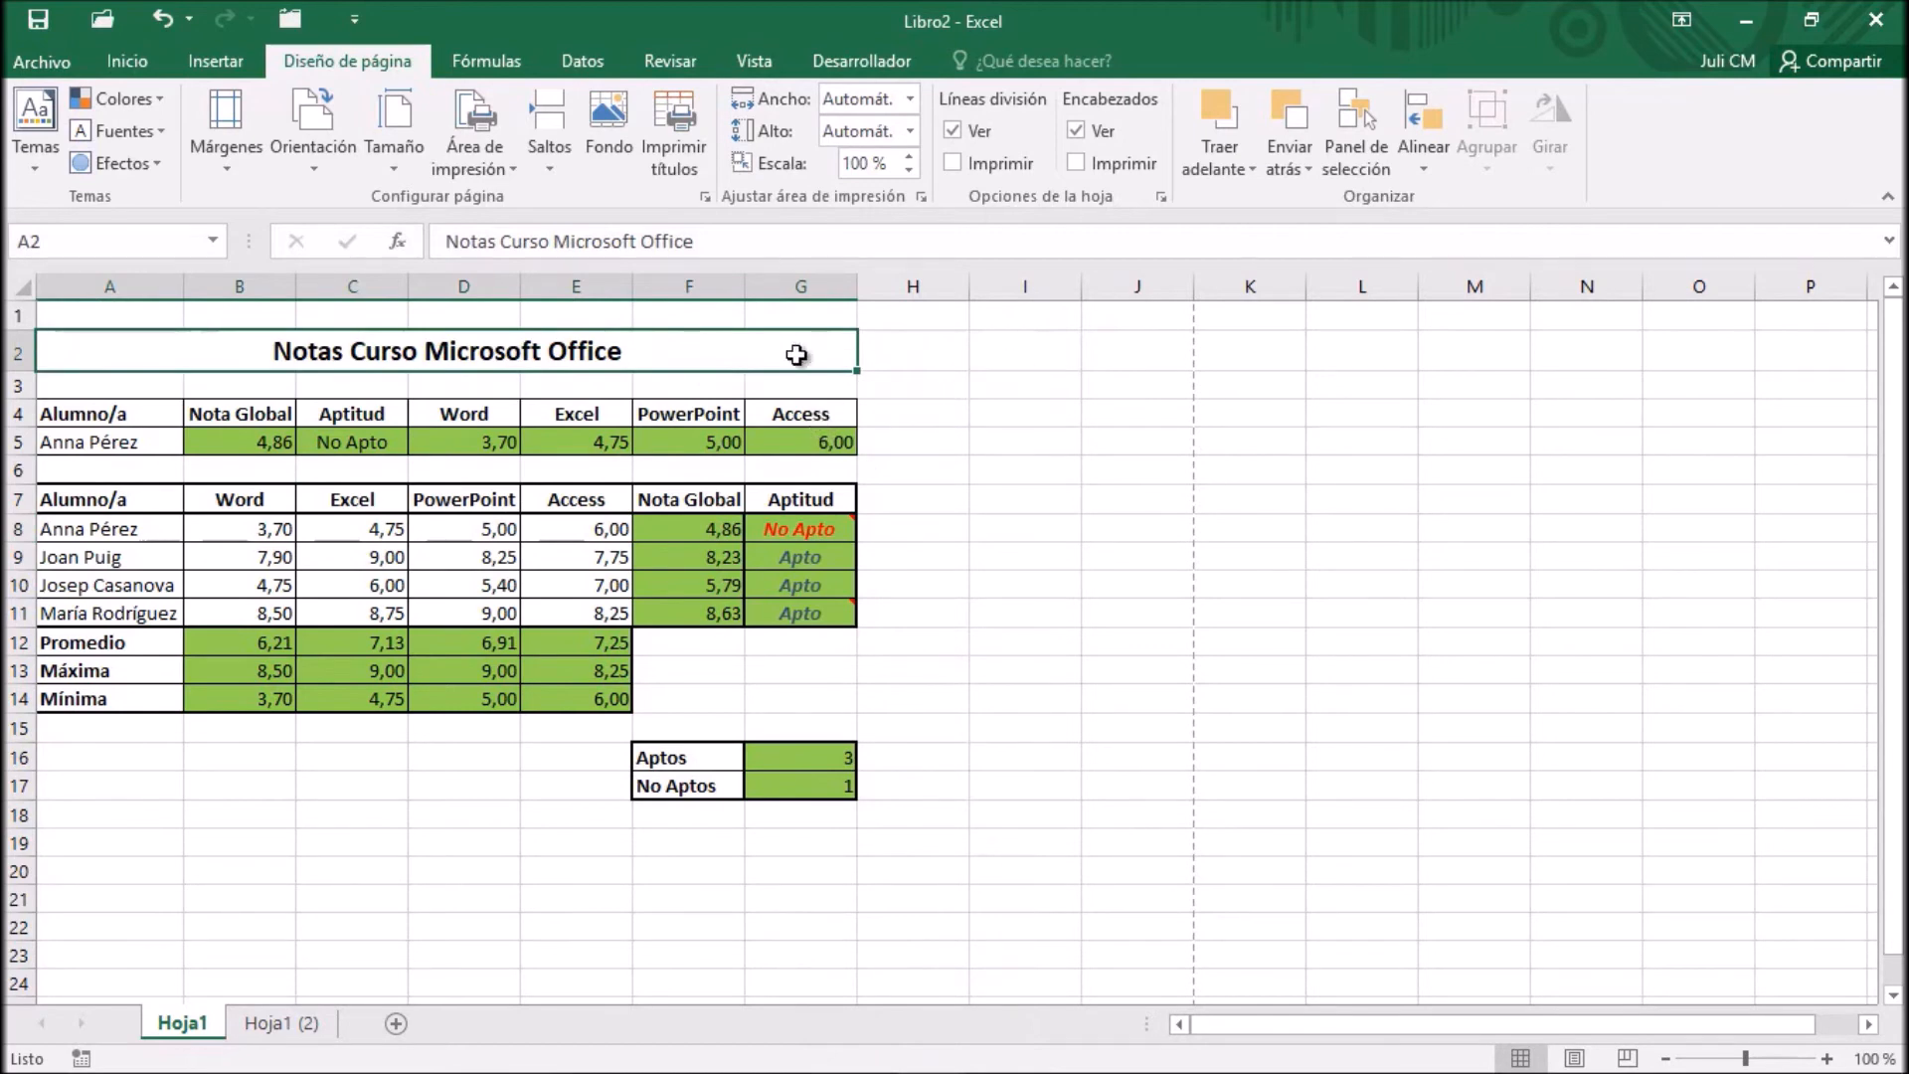
Review the available print options for cell errors in the sheet page setup and close it without changes
click(707, 195)
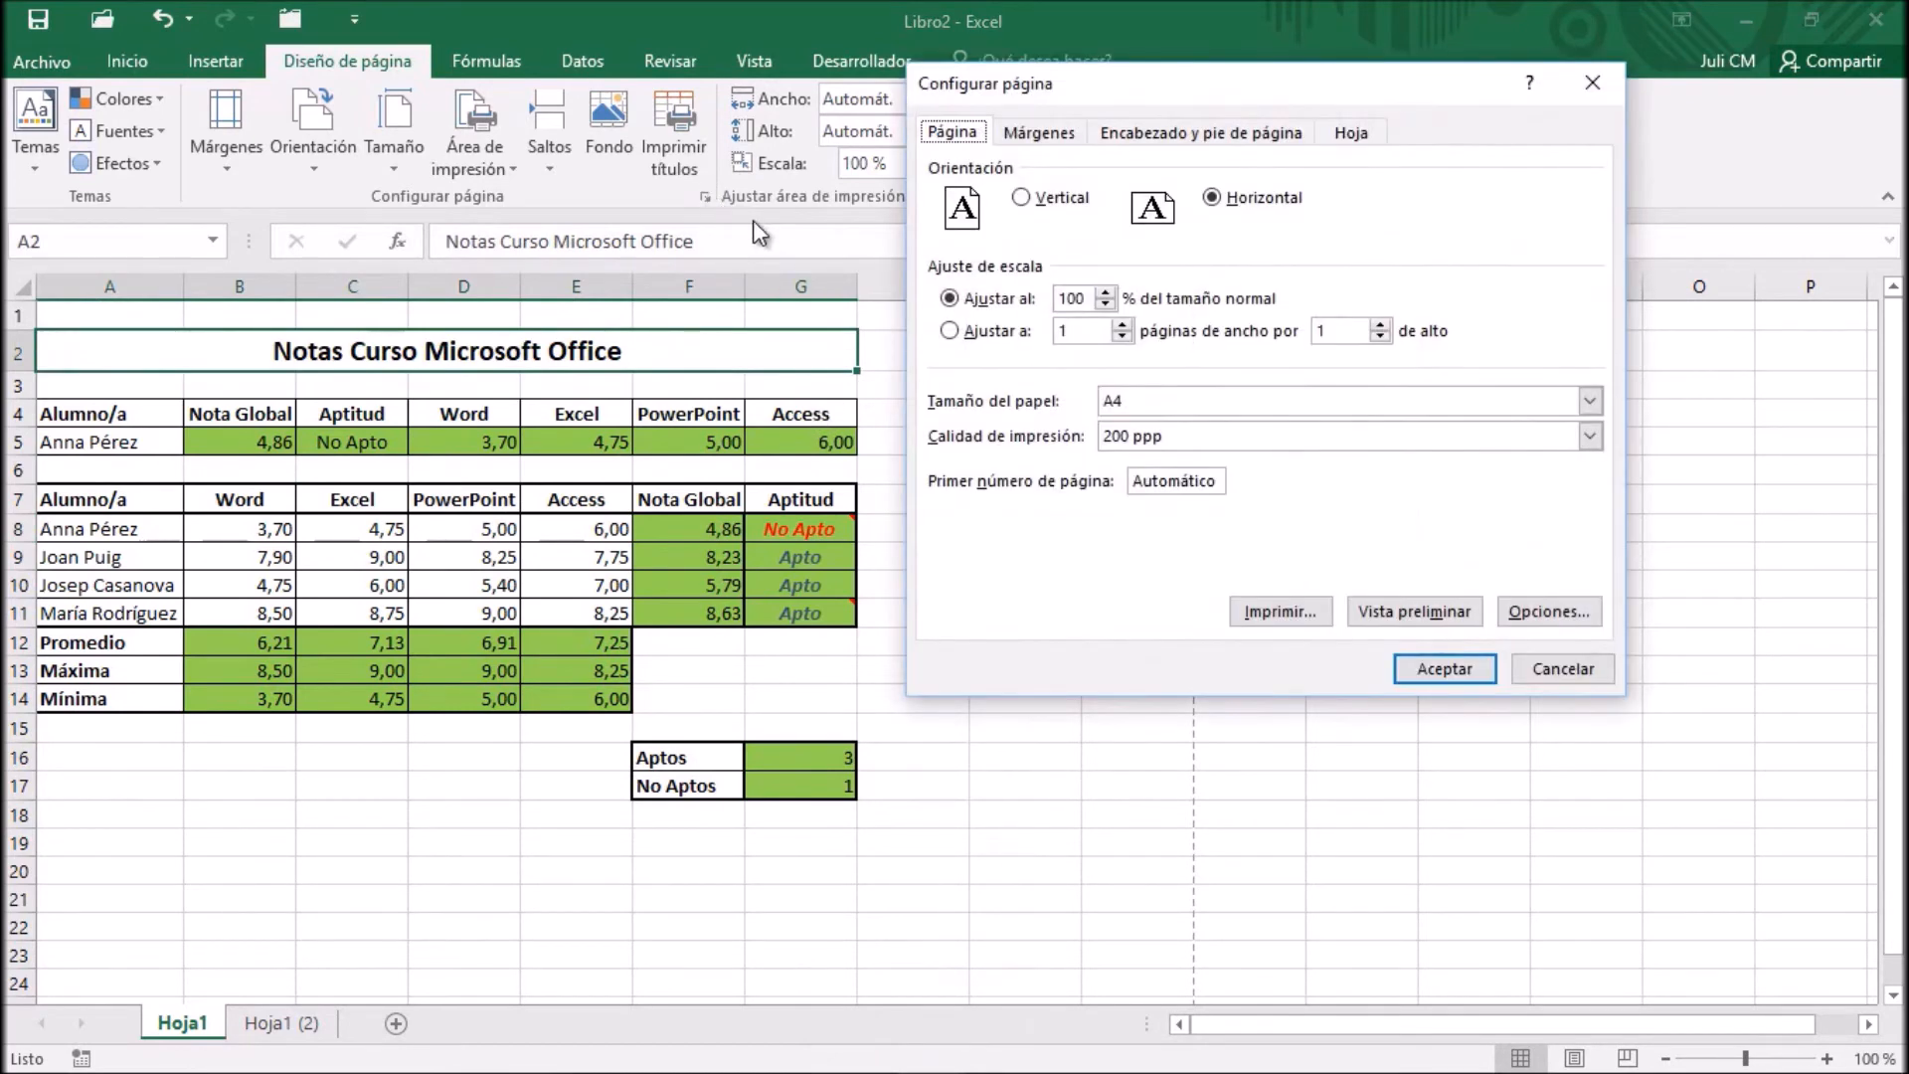
click(1352, 131)
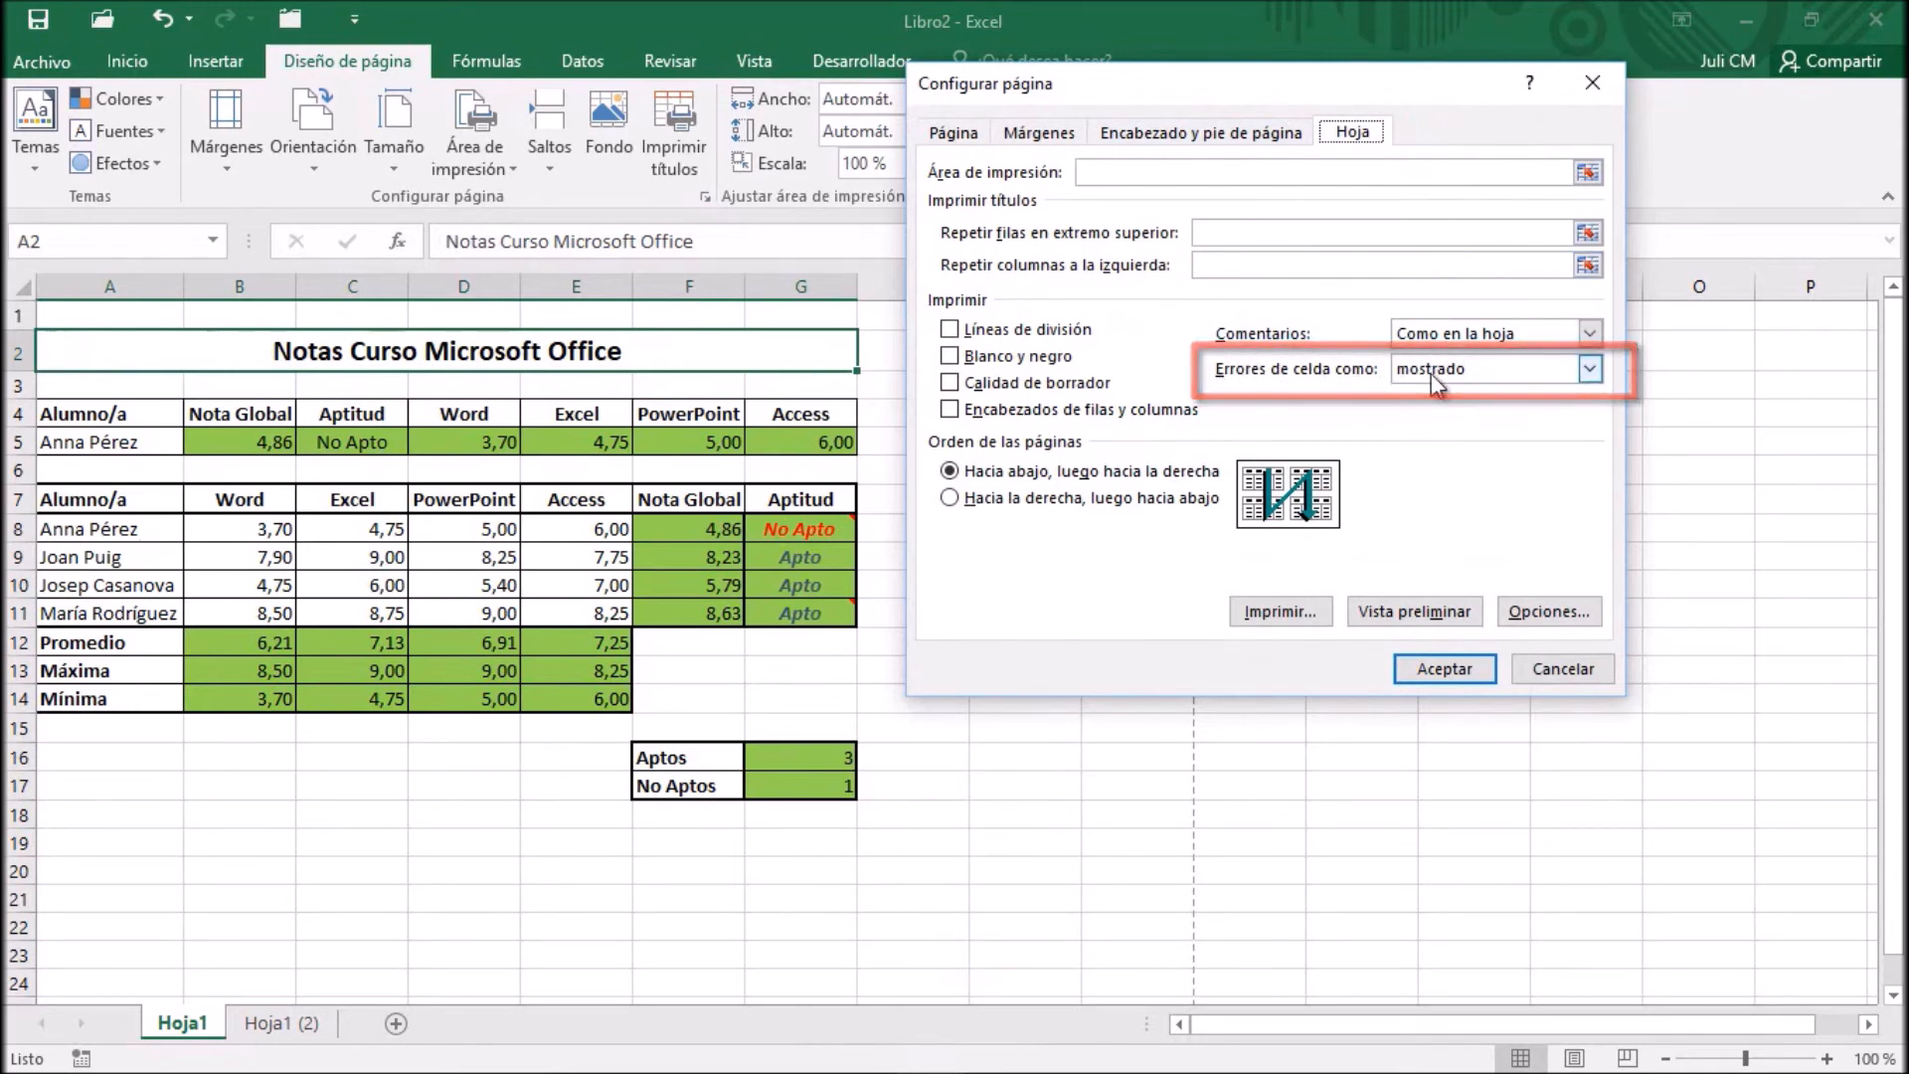
click(1594, 377)
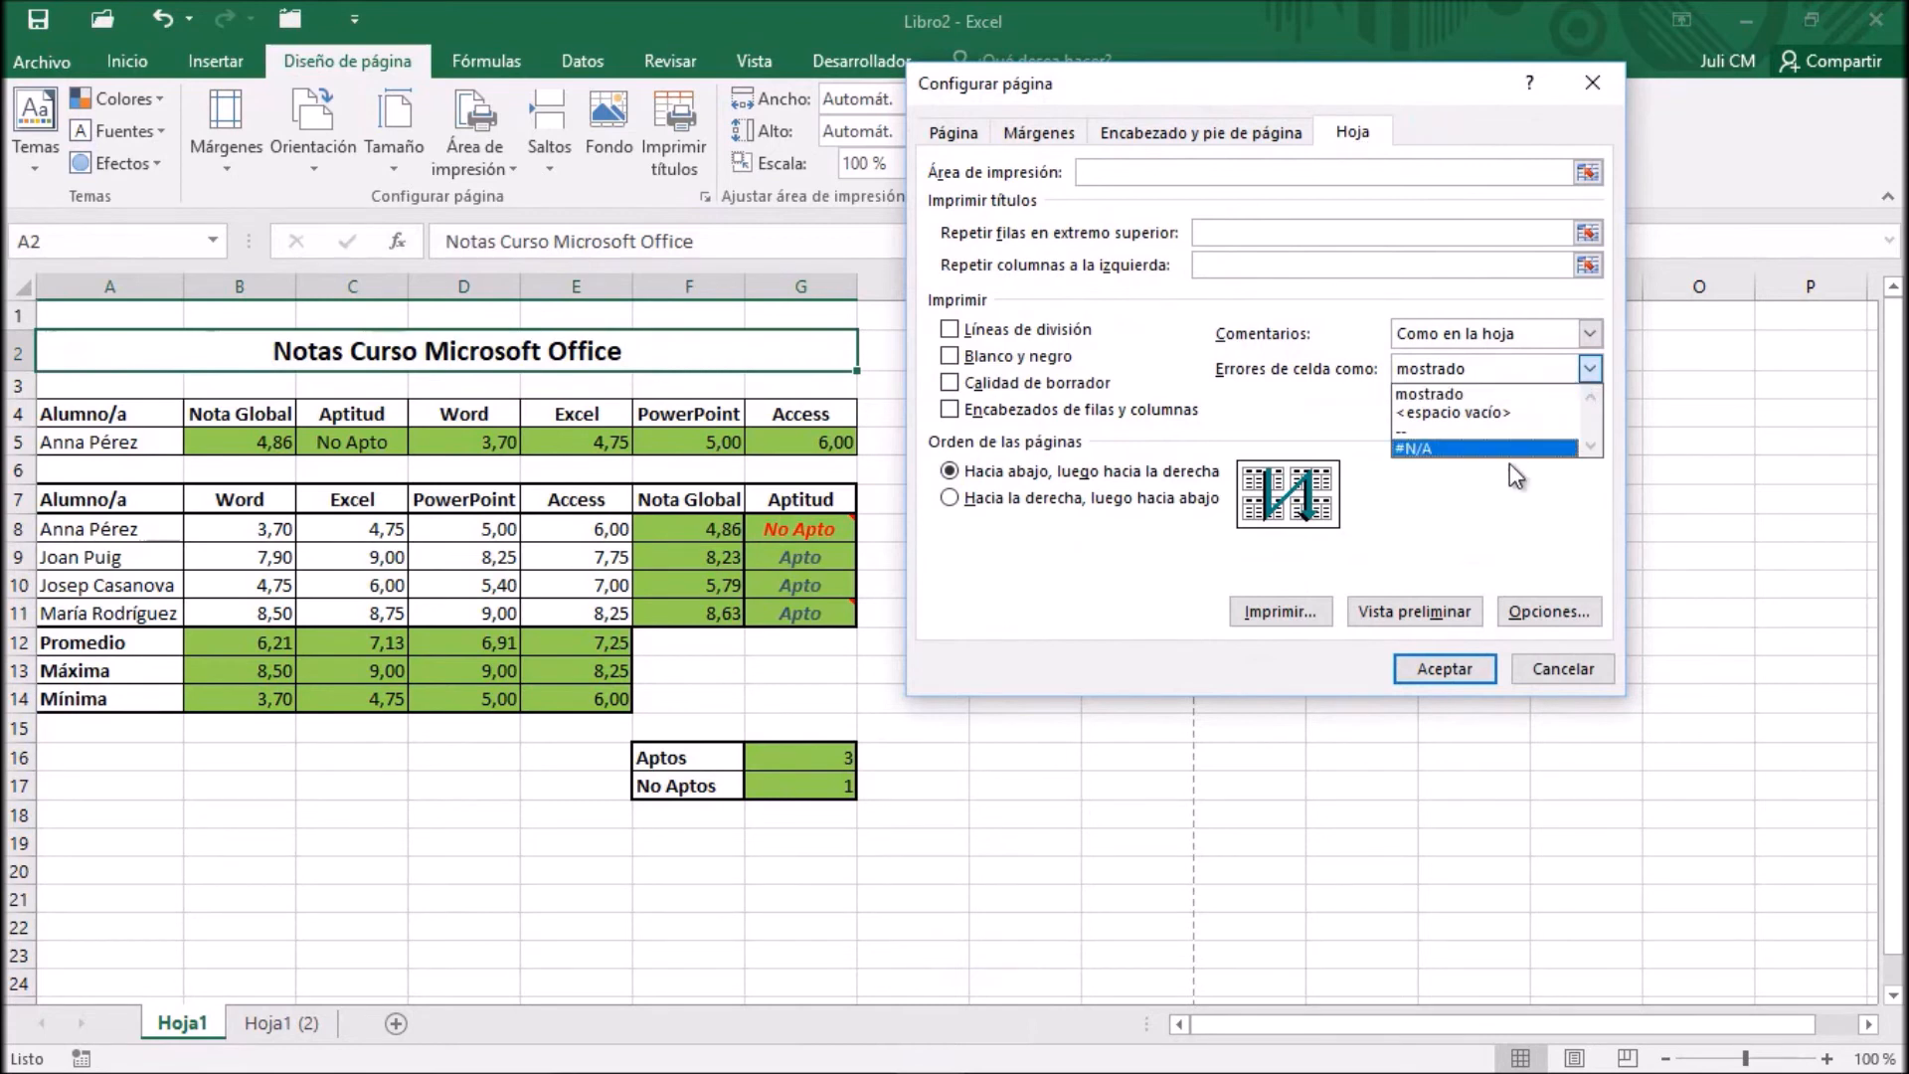
click(1588, 376)
click(1556, 669)
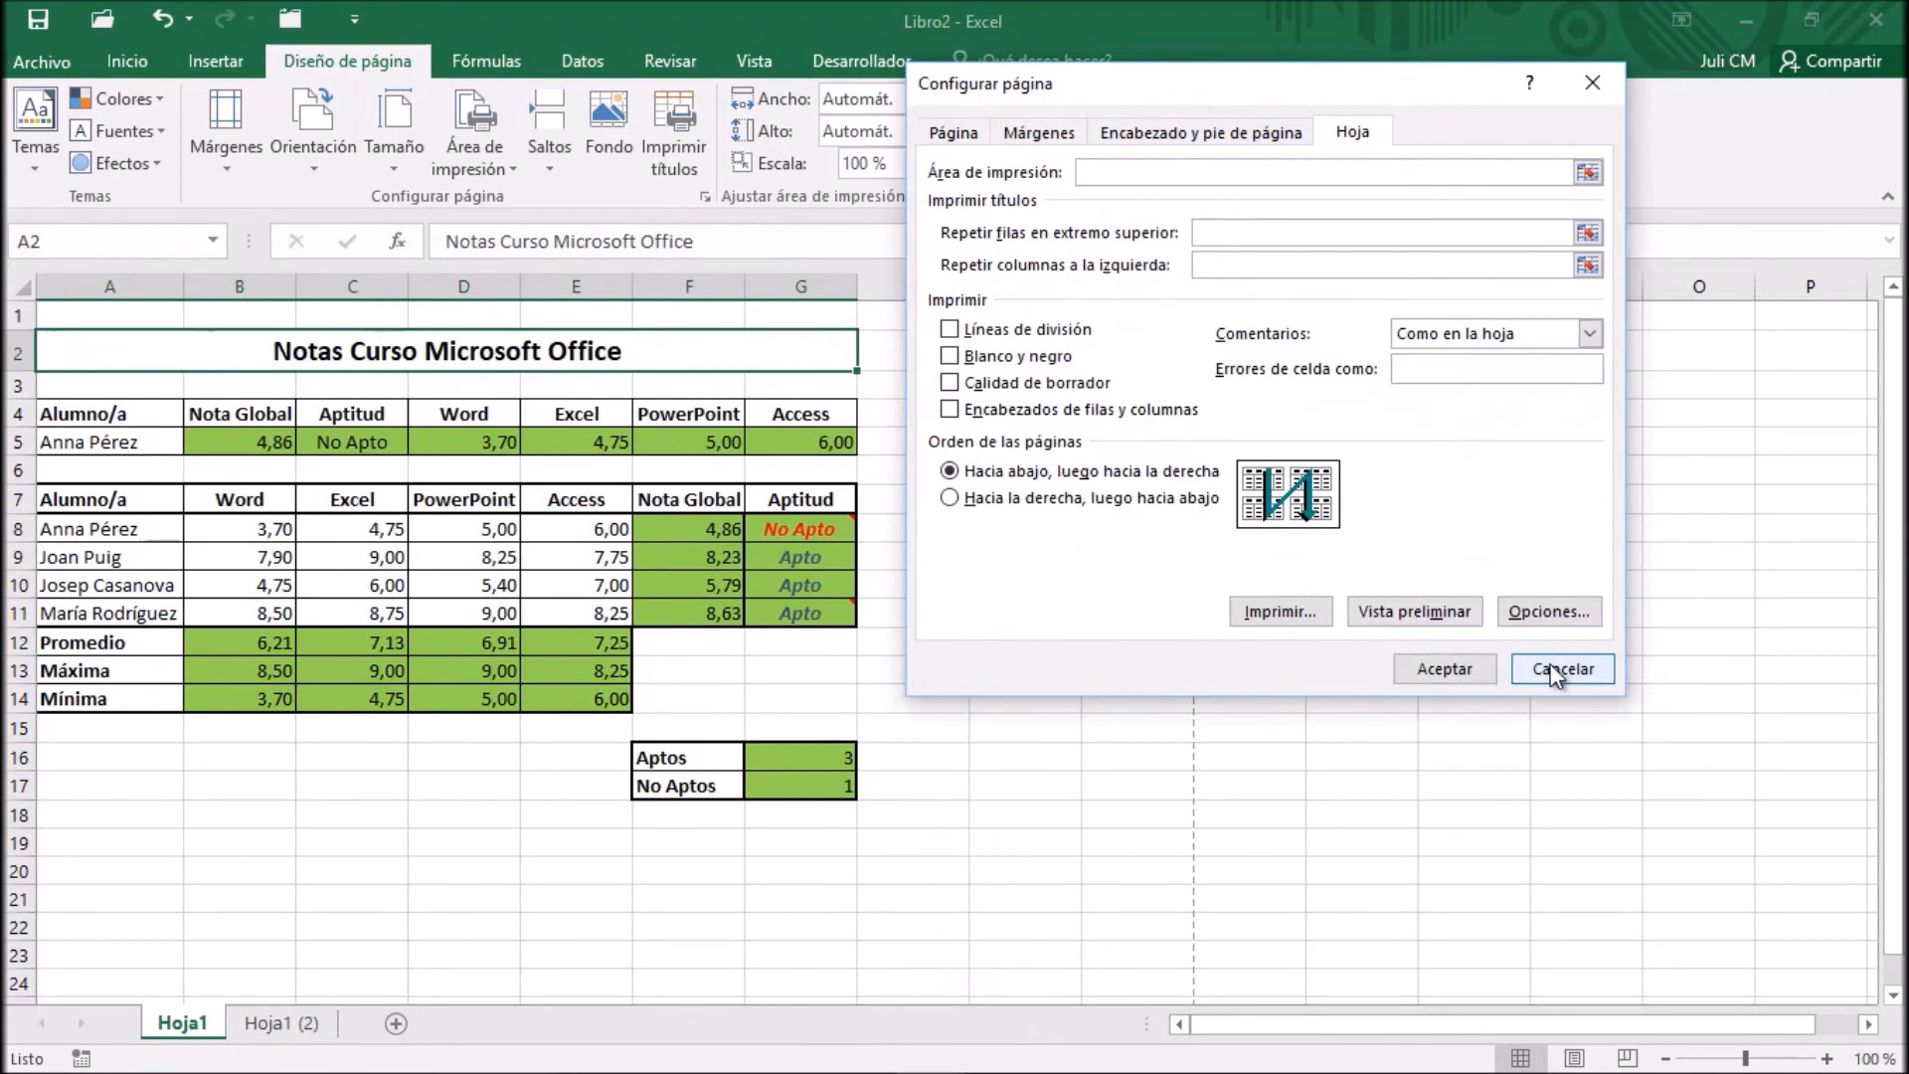
Clear the four grades in cells B9:E9 so that the formulas in F9 and G9 return errors
click(220, 559)
drag(220, 559, 547, 559)
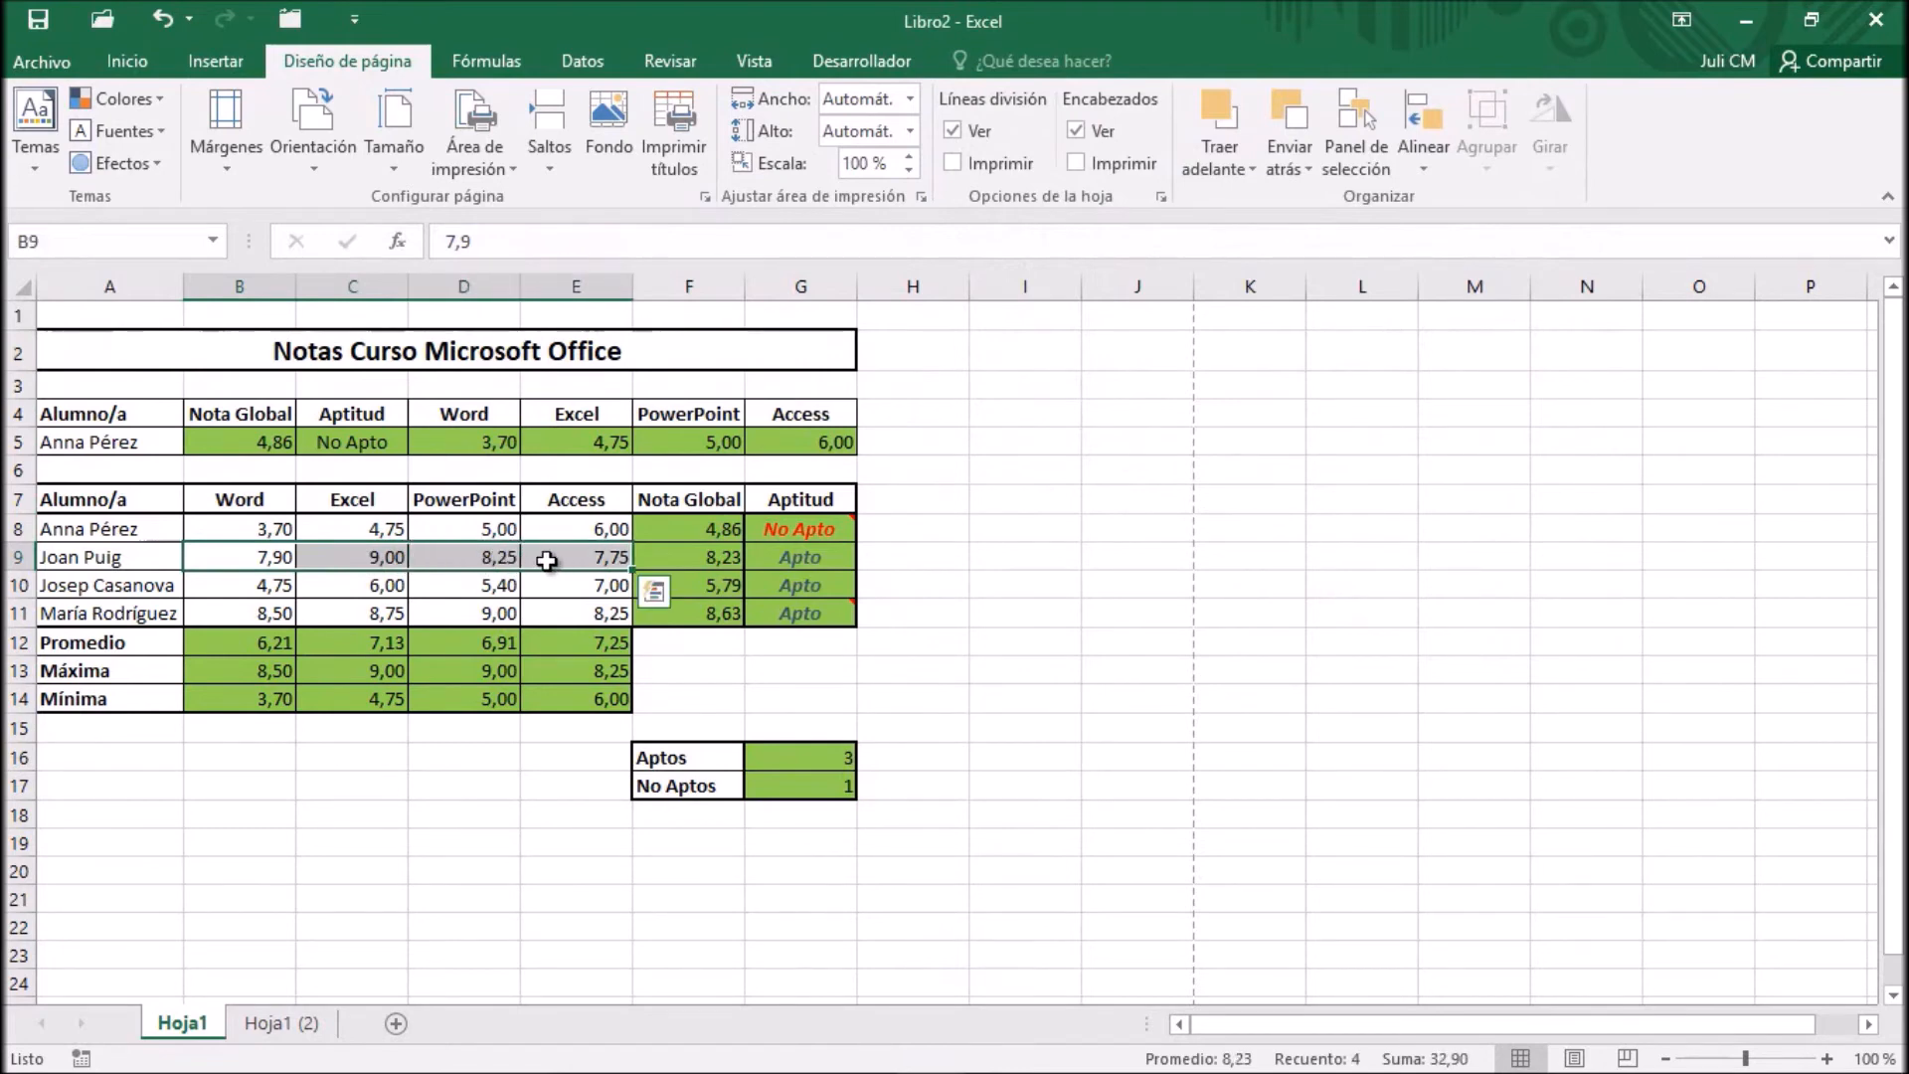
key(Delete)
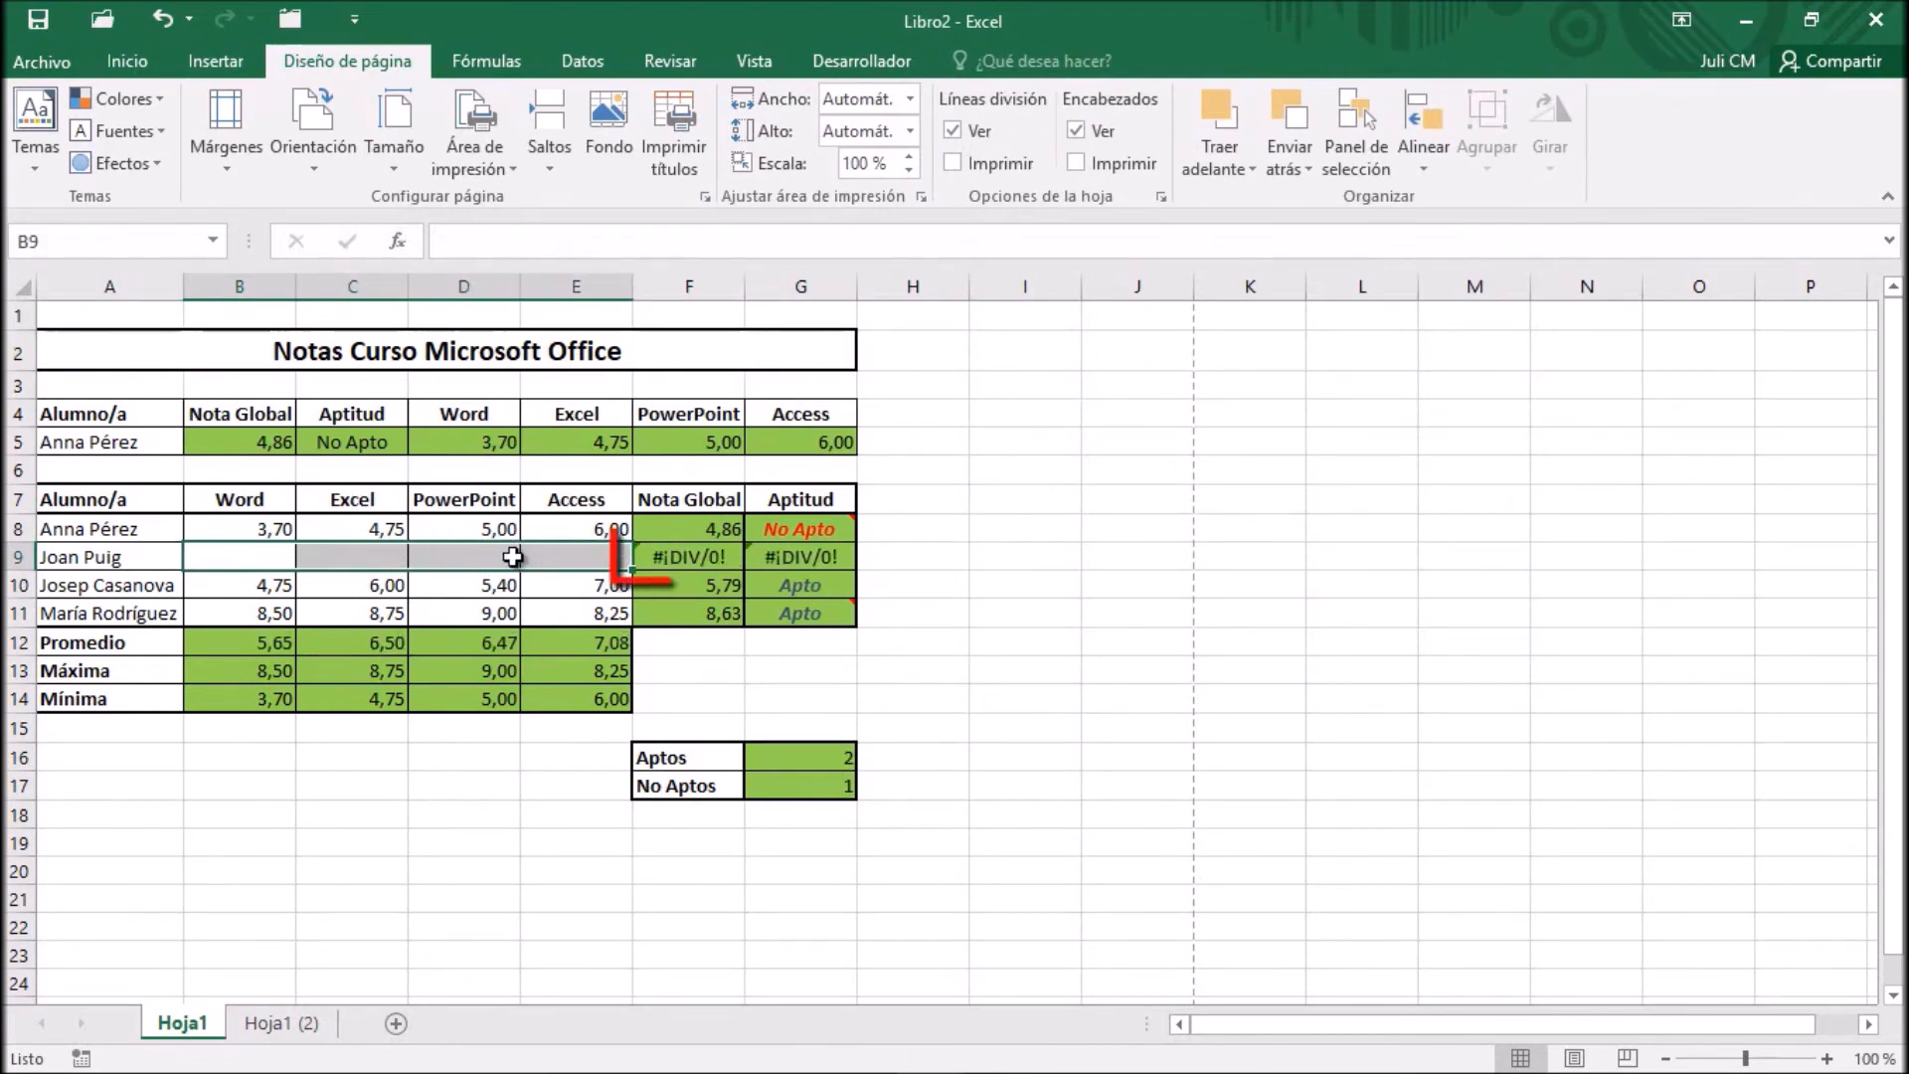
click(682, 559)
click(585, 556)
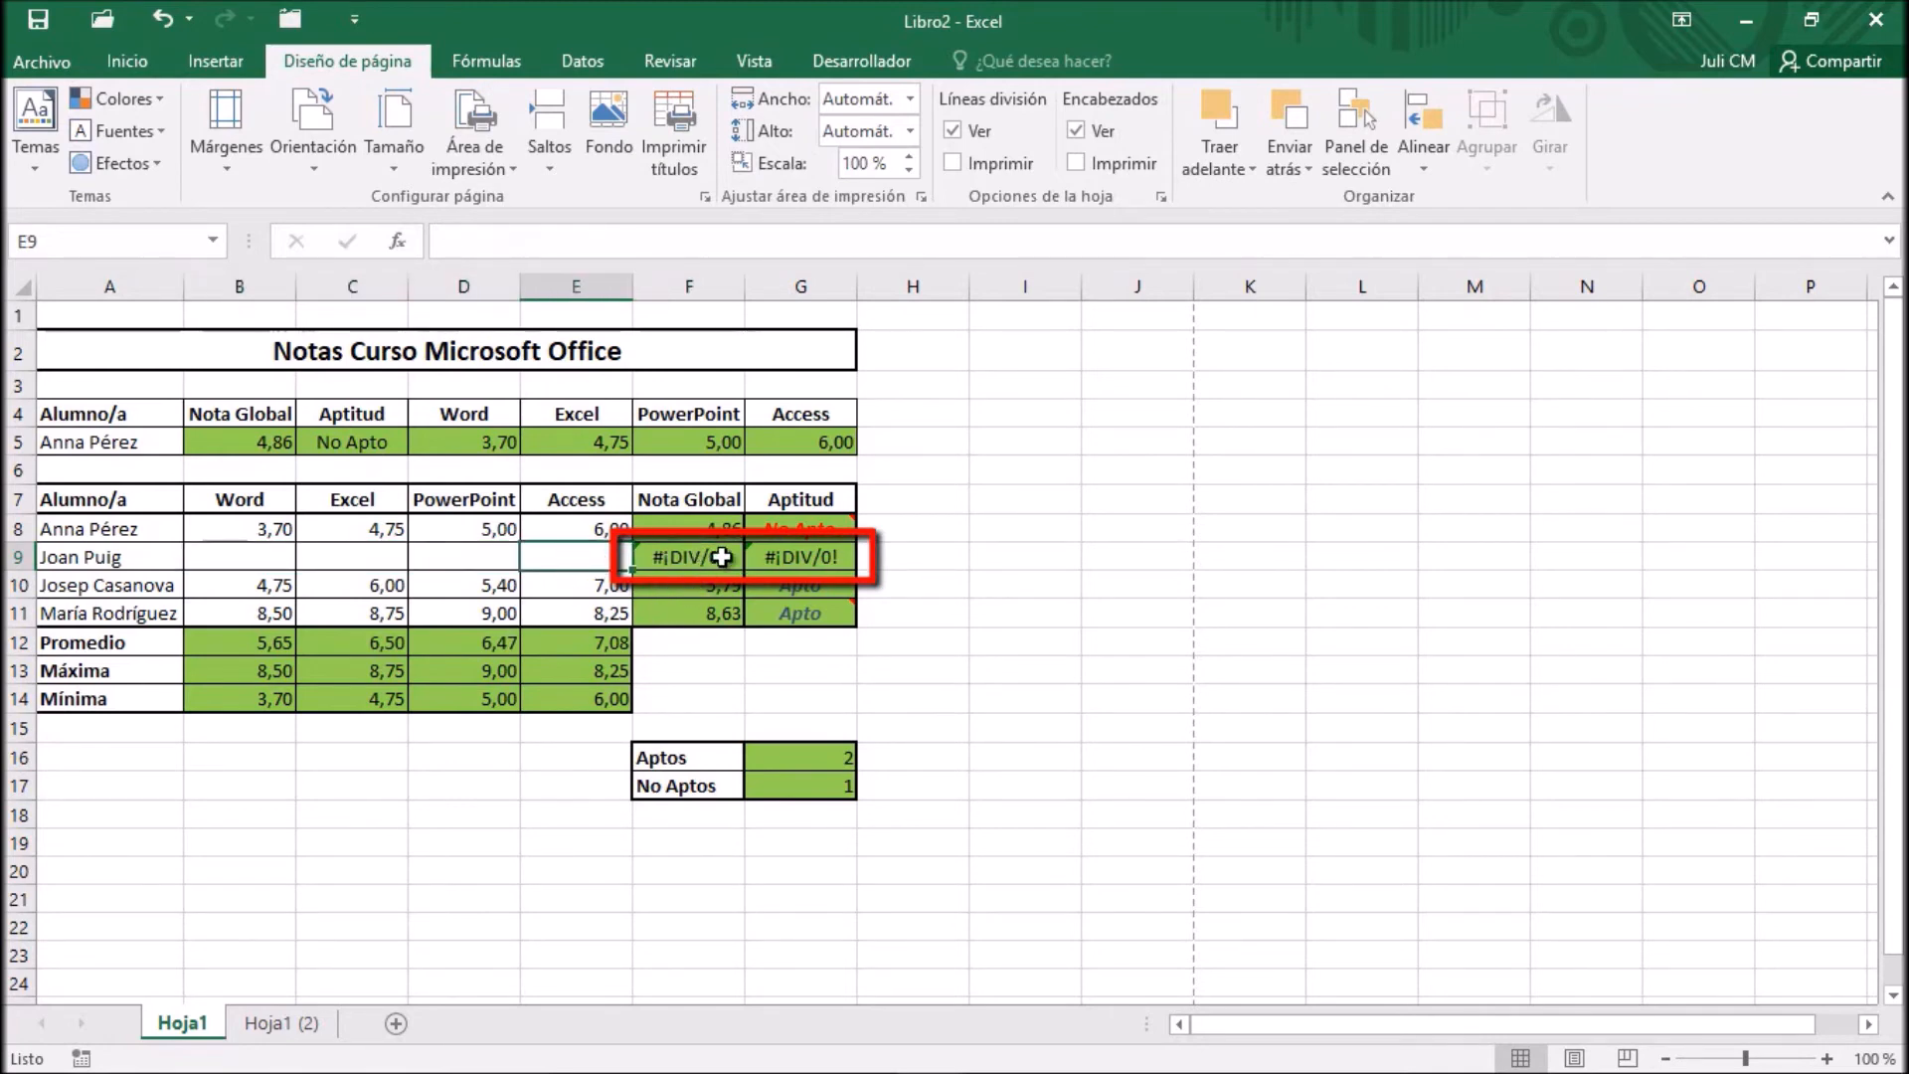
Check in the print preview how the cell errors of row 9 print, and return to the worksheet
click(53, 61)
click(74, 397)
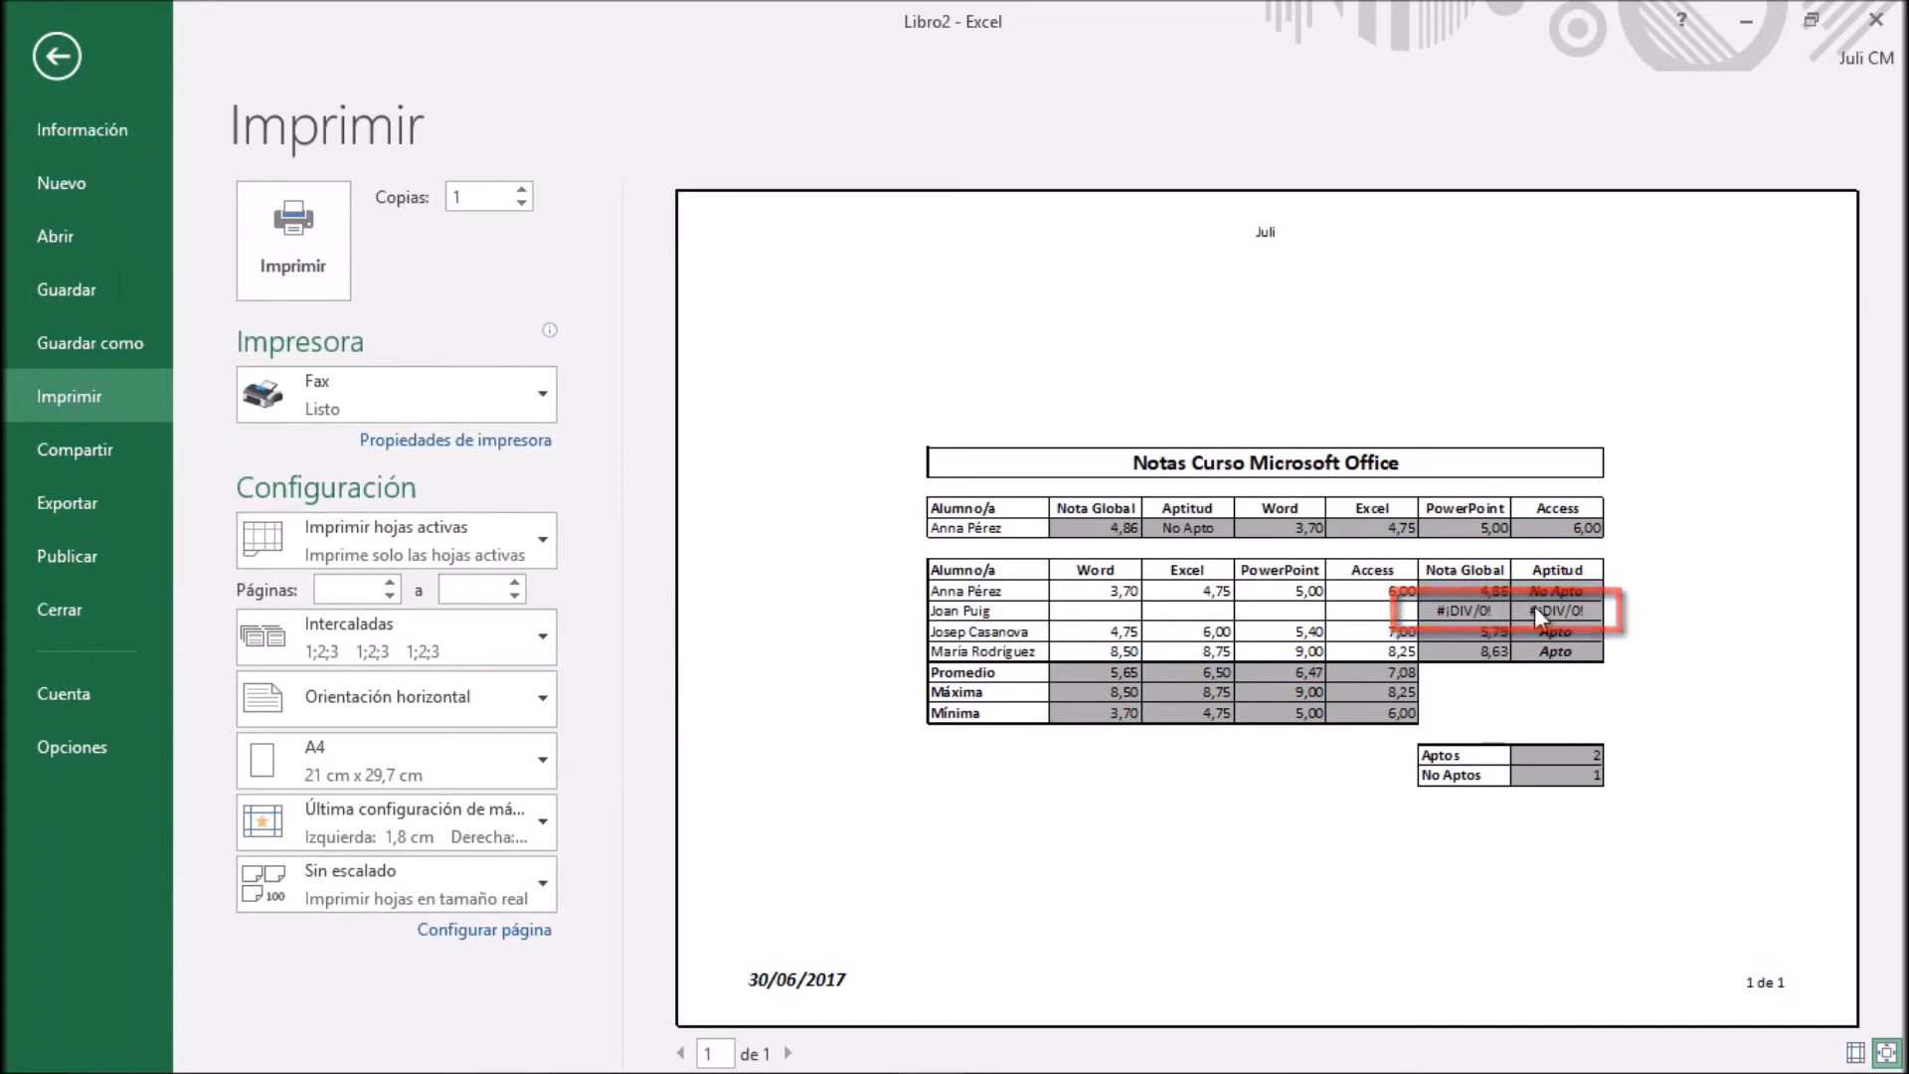
click(57, 54)
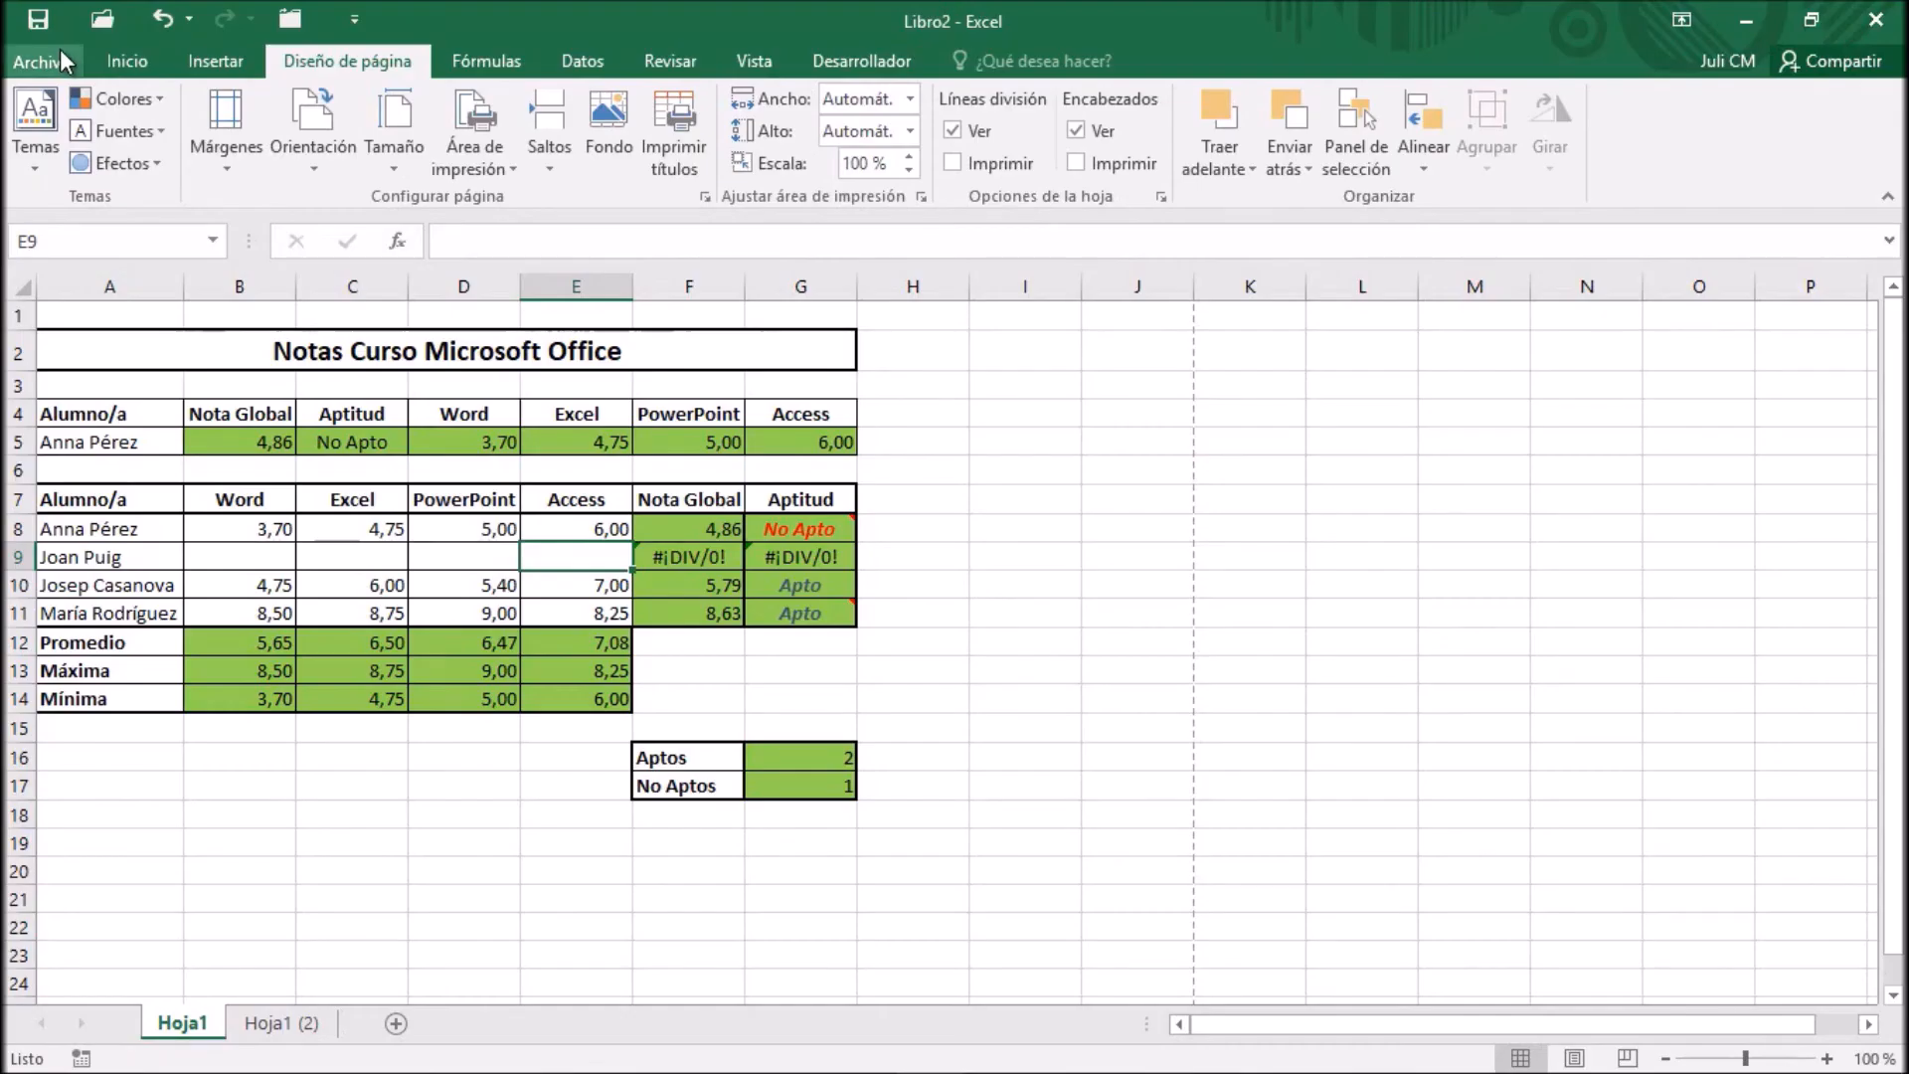
Set cell errors to print as <espacio vacío> in the page setup and preview the printed sheet
click(706, 195)
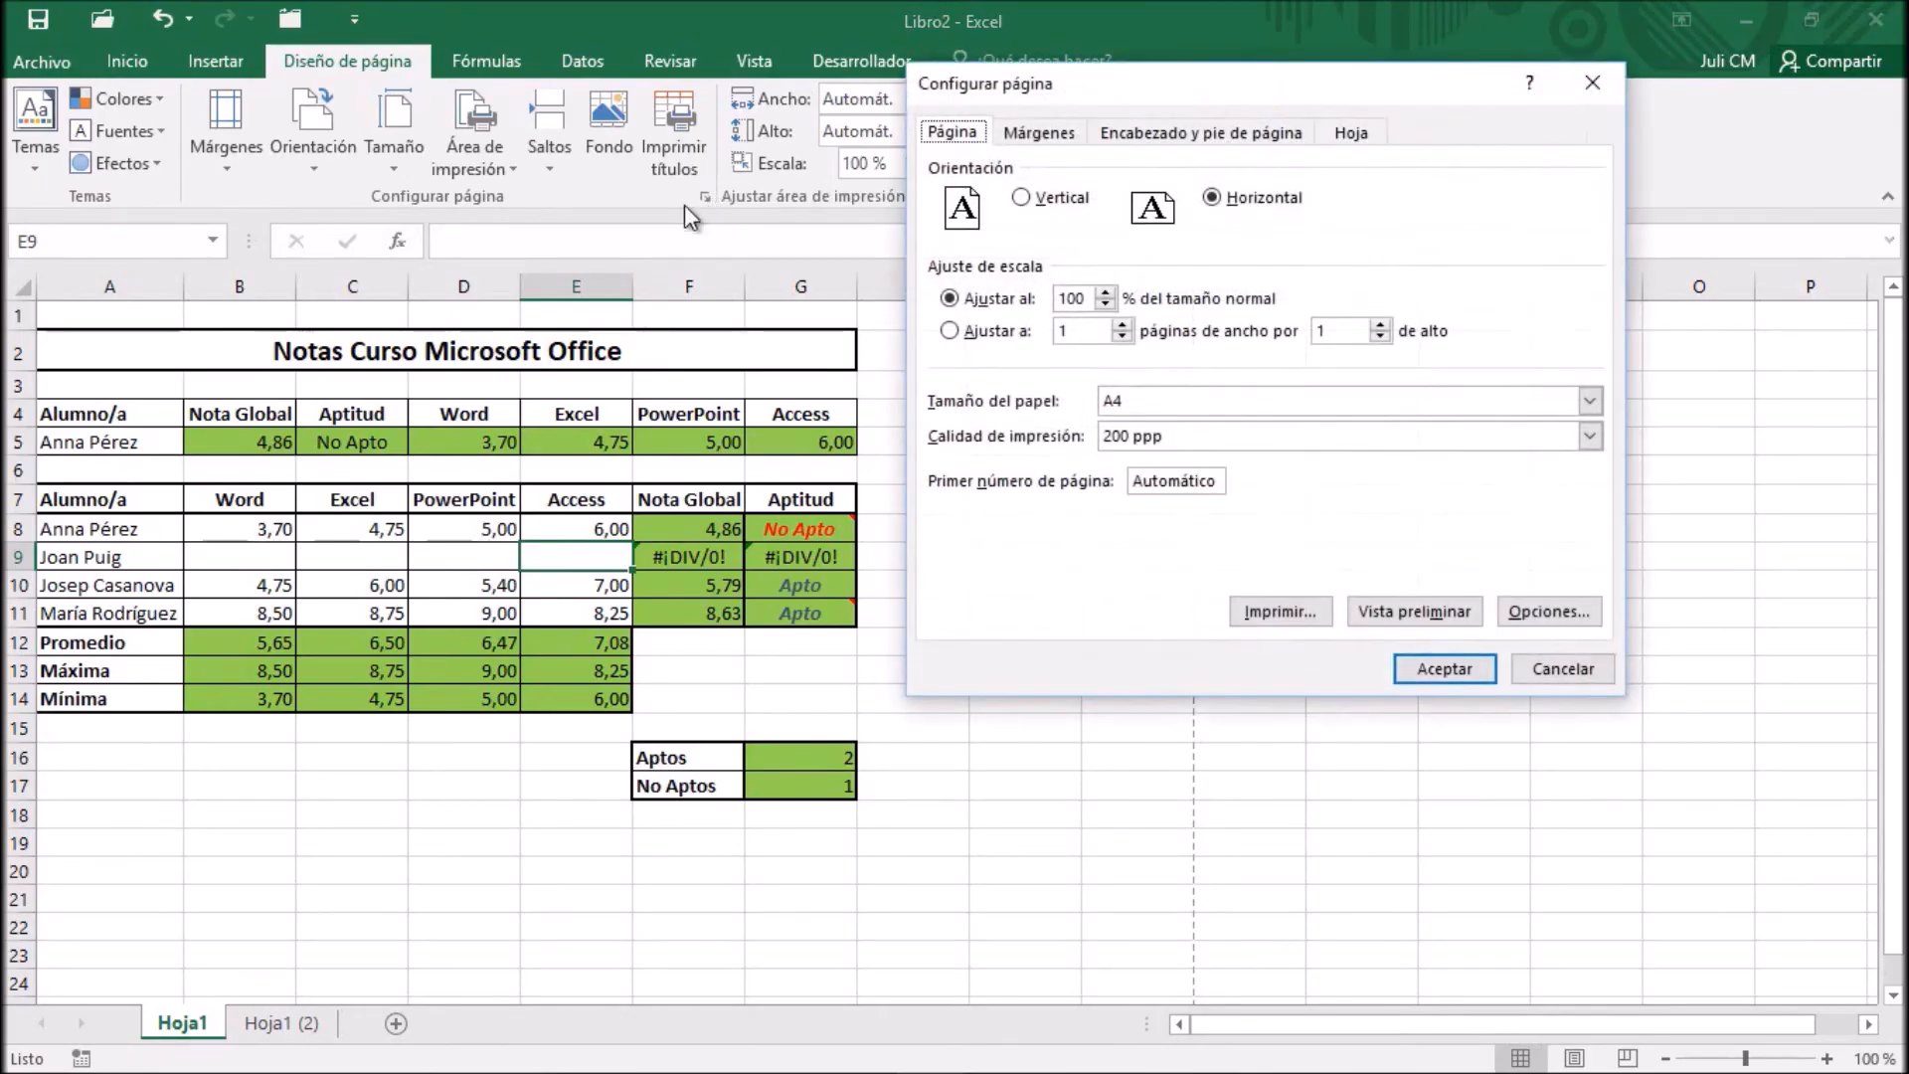
click(1380, 137)
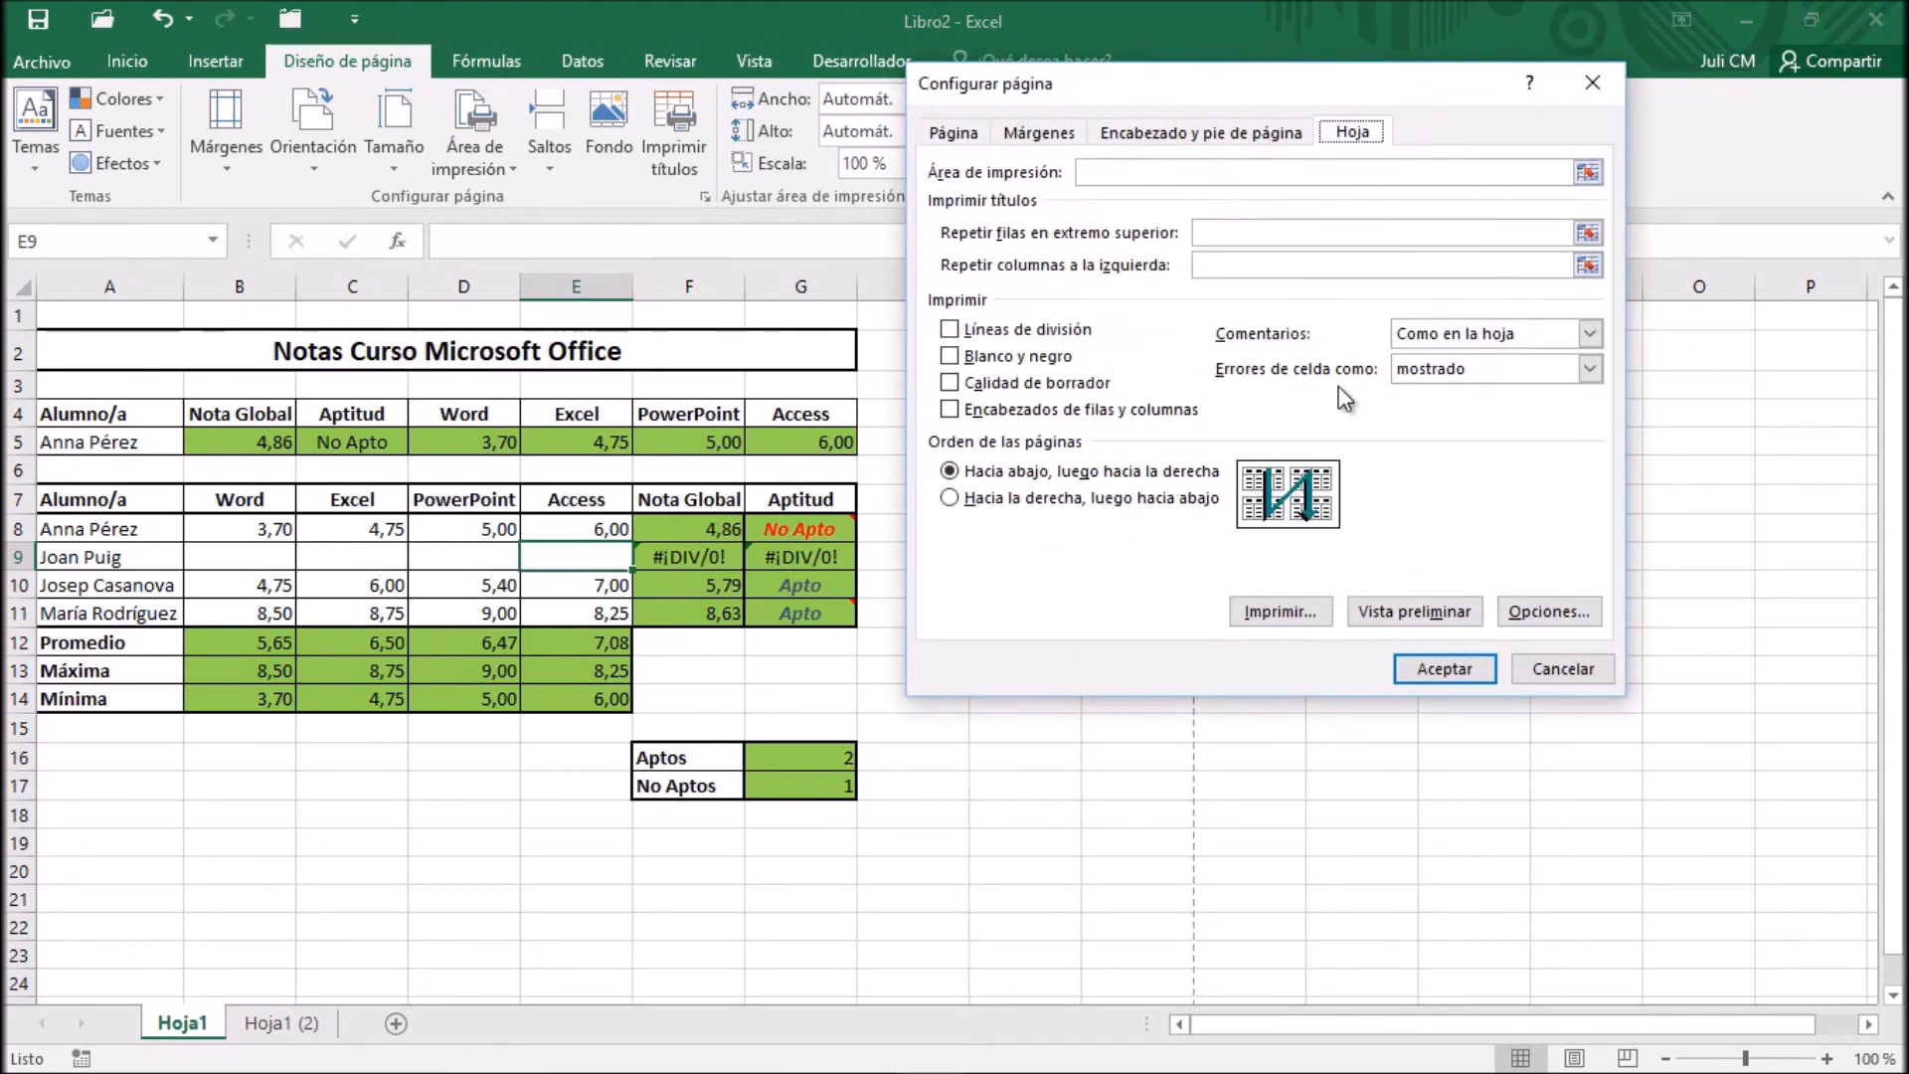
click(1587, 370)
click(1506, 414)
click(1432, 610)
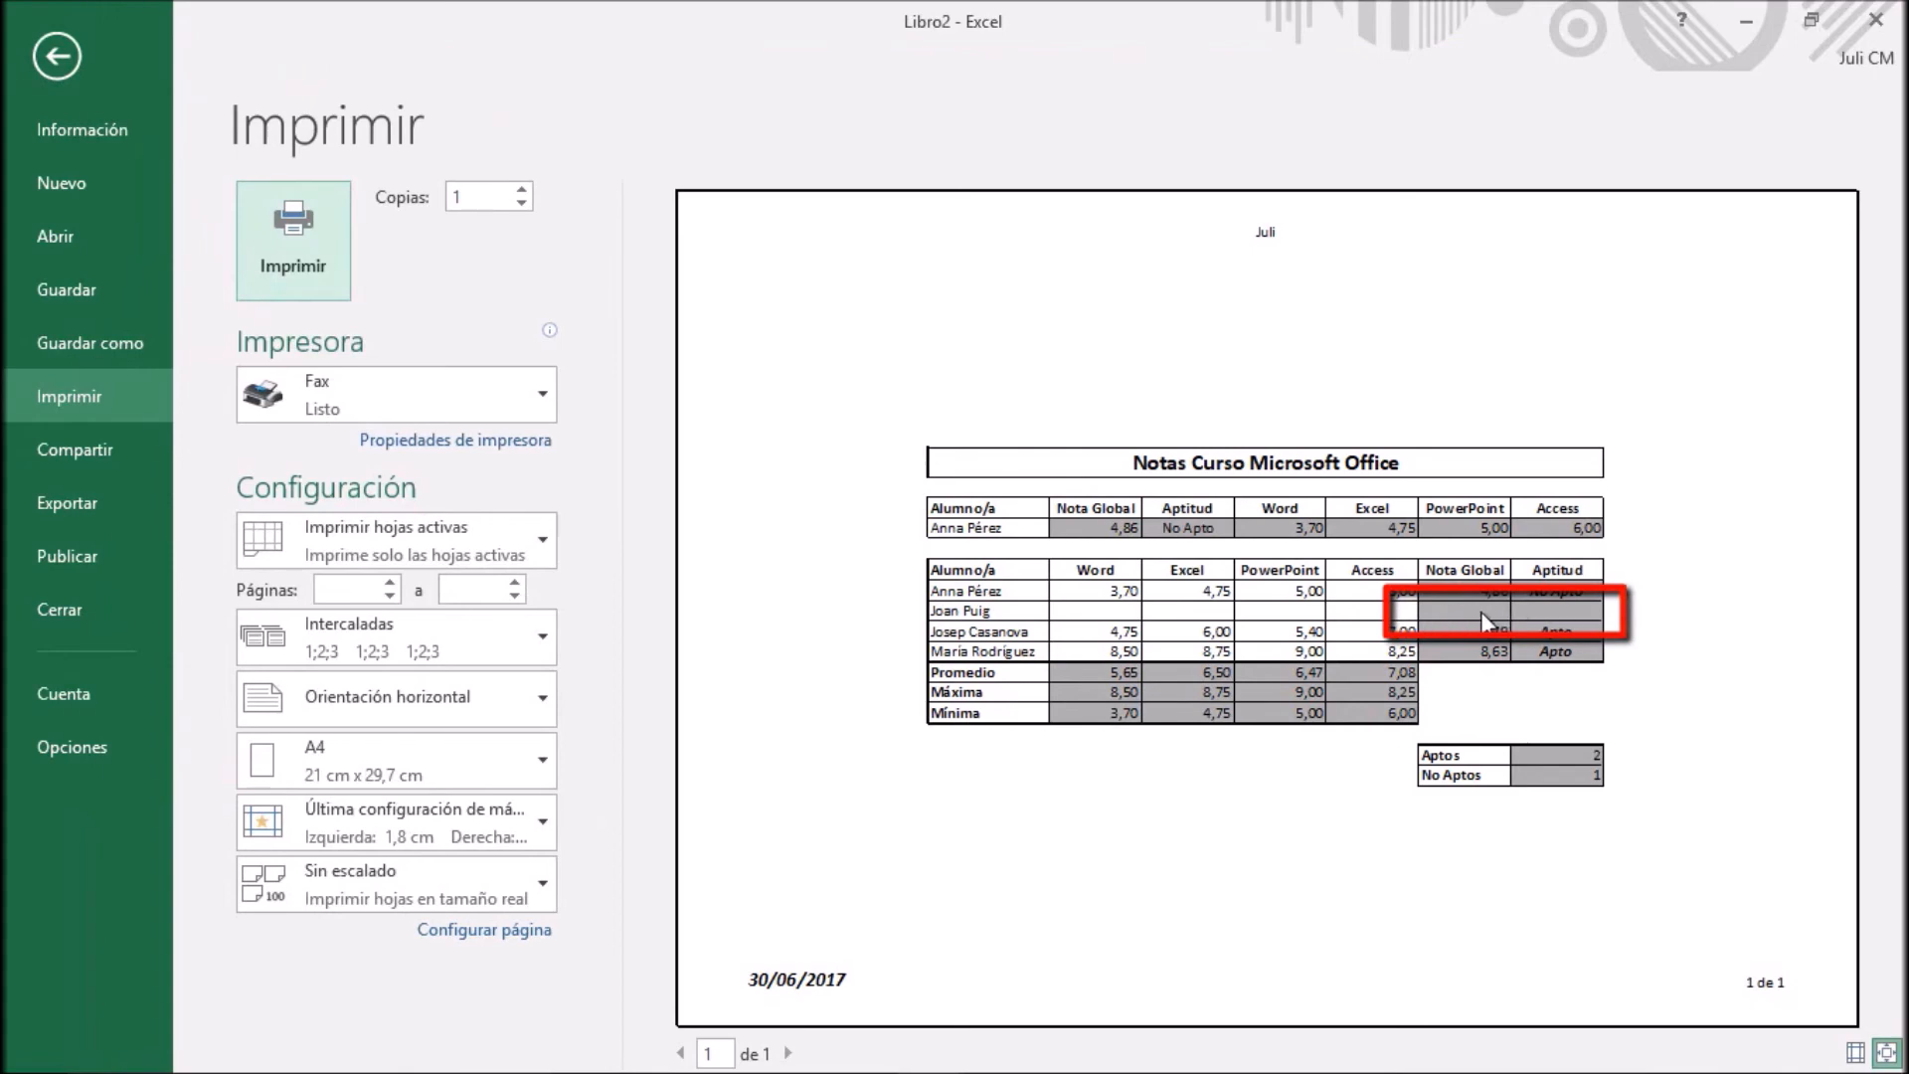
Set cell errors to print as -- in the page setup and apply it to the preview
click(534, 927)
click(1364, 133)
click(1479, 370)
click(1476, 370)
click(1414, 428)
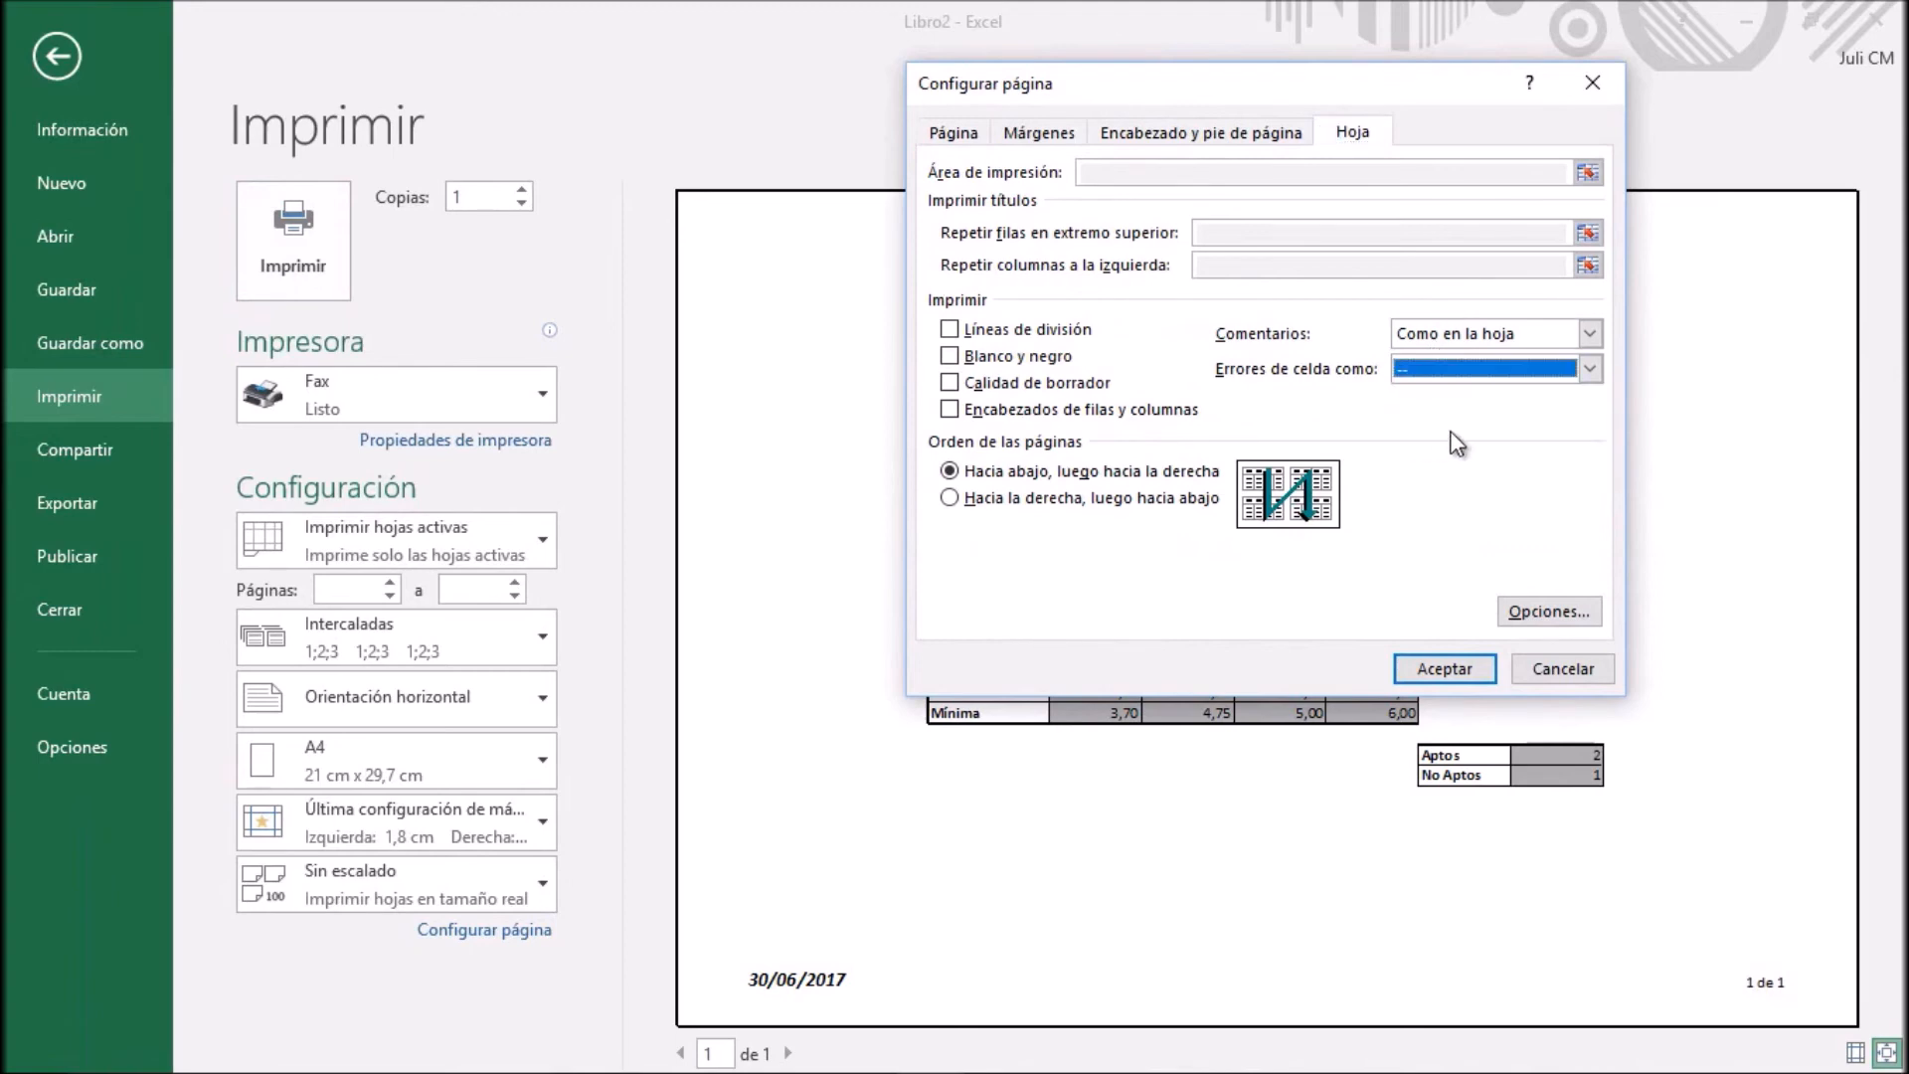
click(1435, 670)
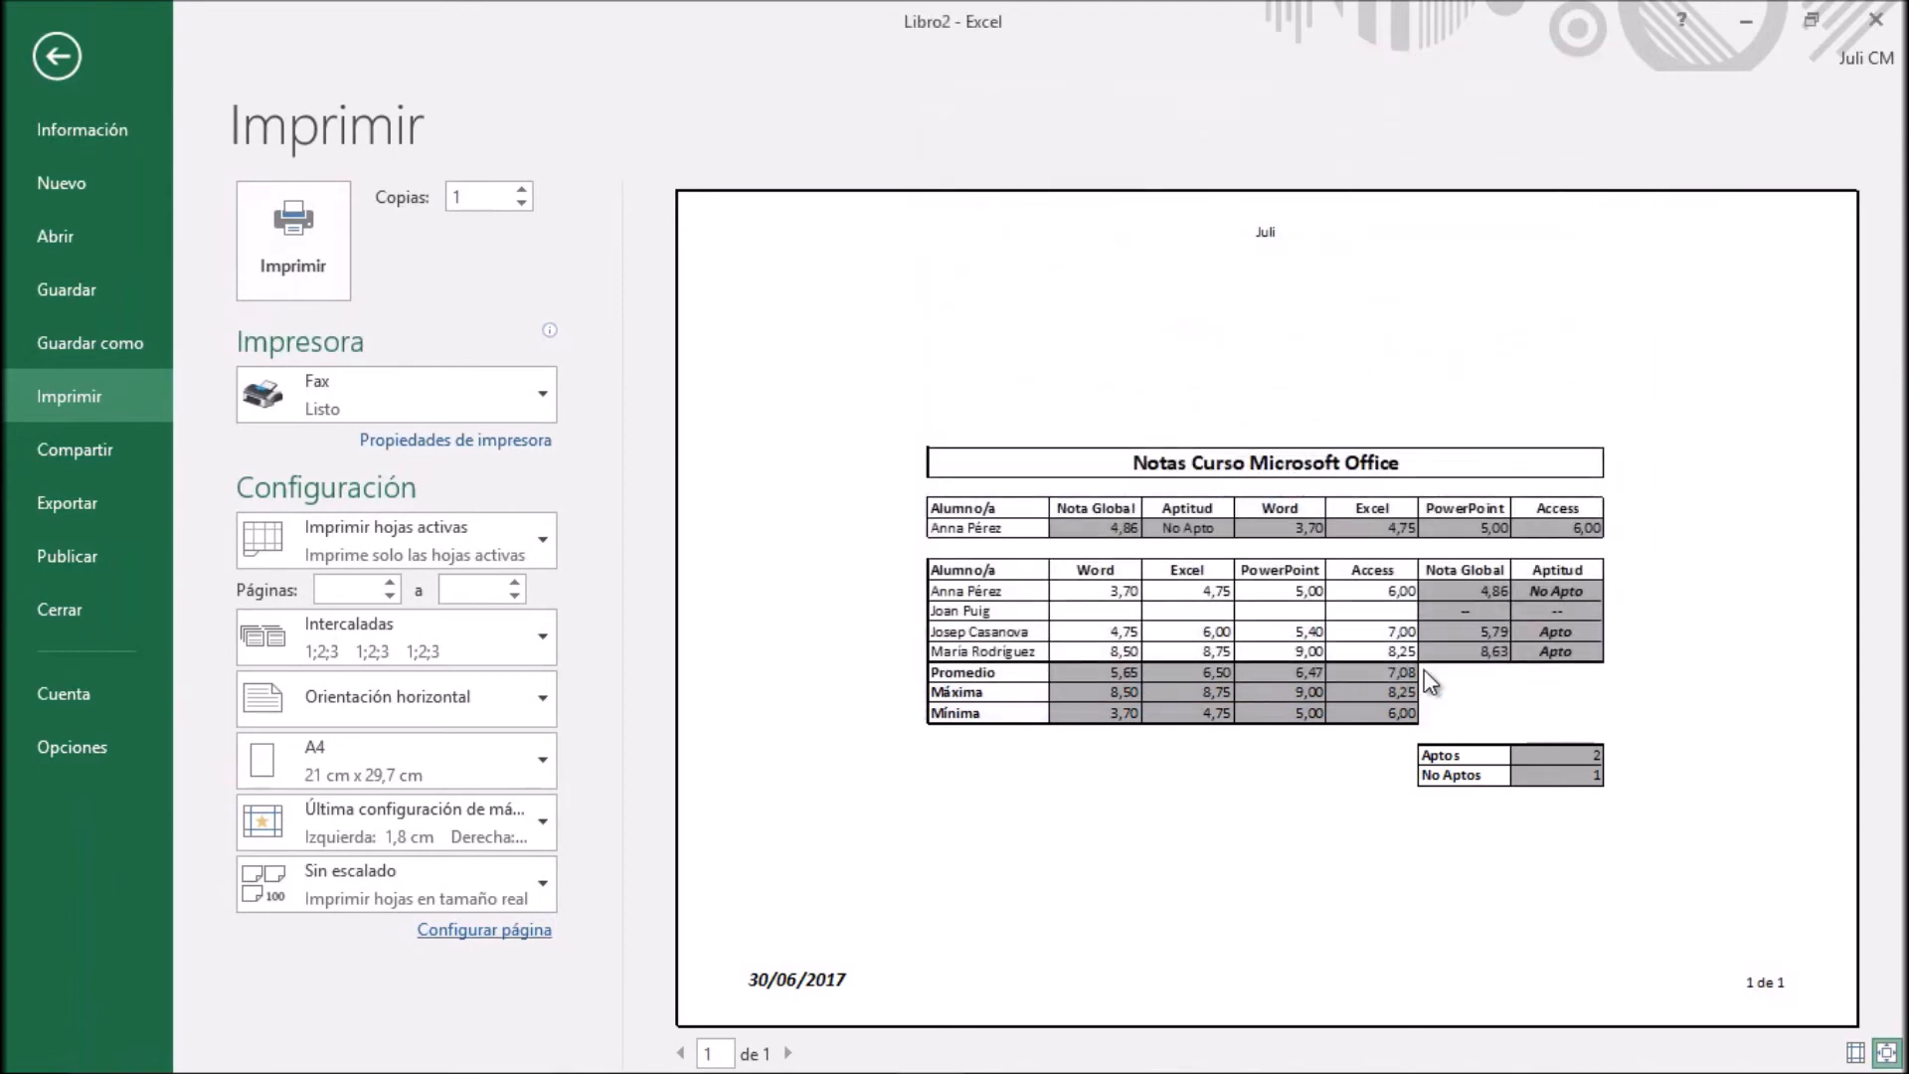
Set cell errors to print as #N/A in the page setup and apply it to the preview
click(504, 930)
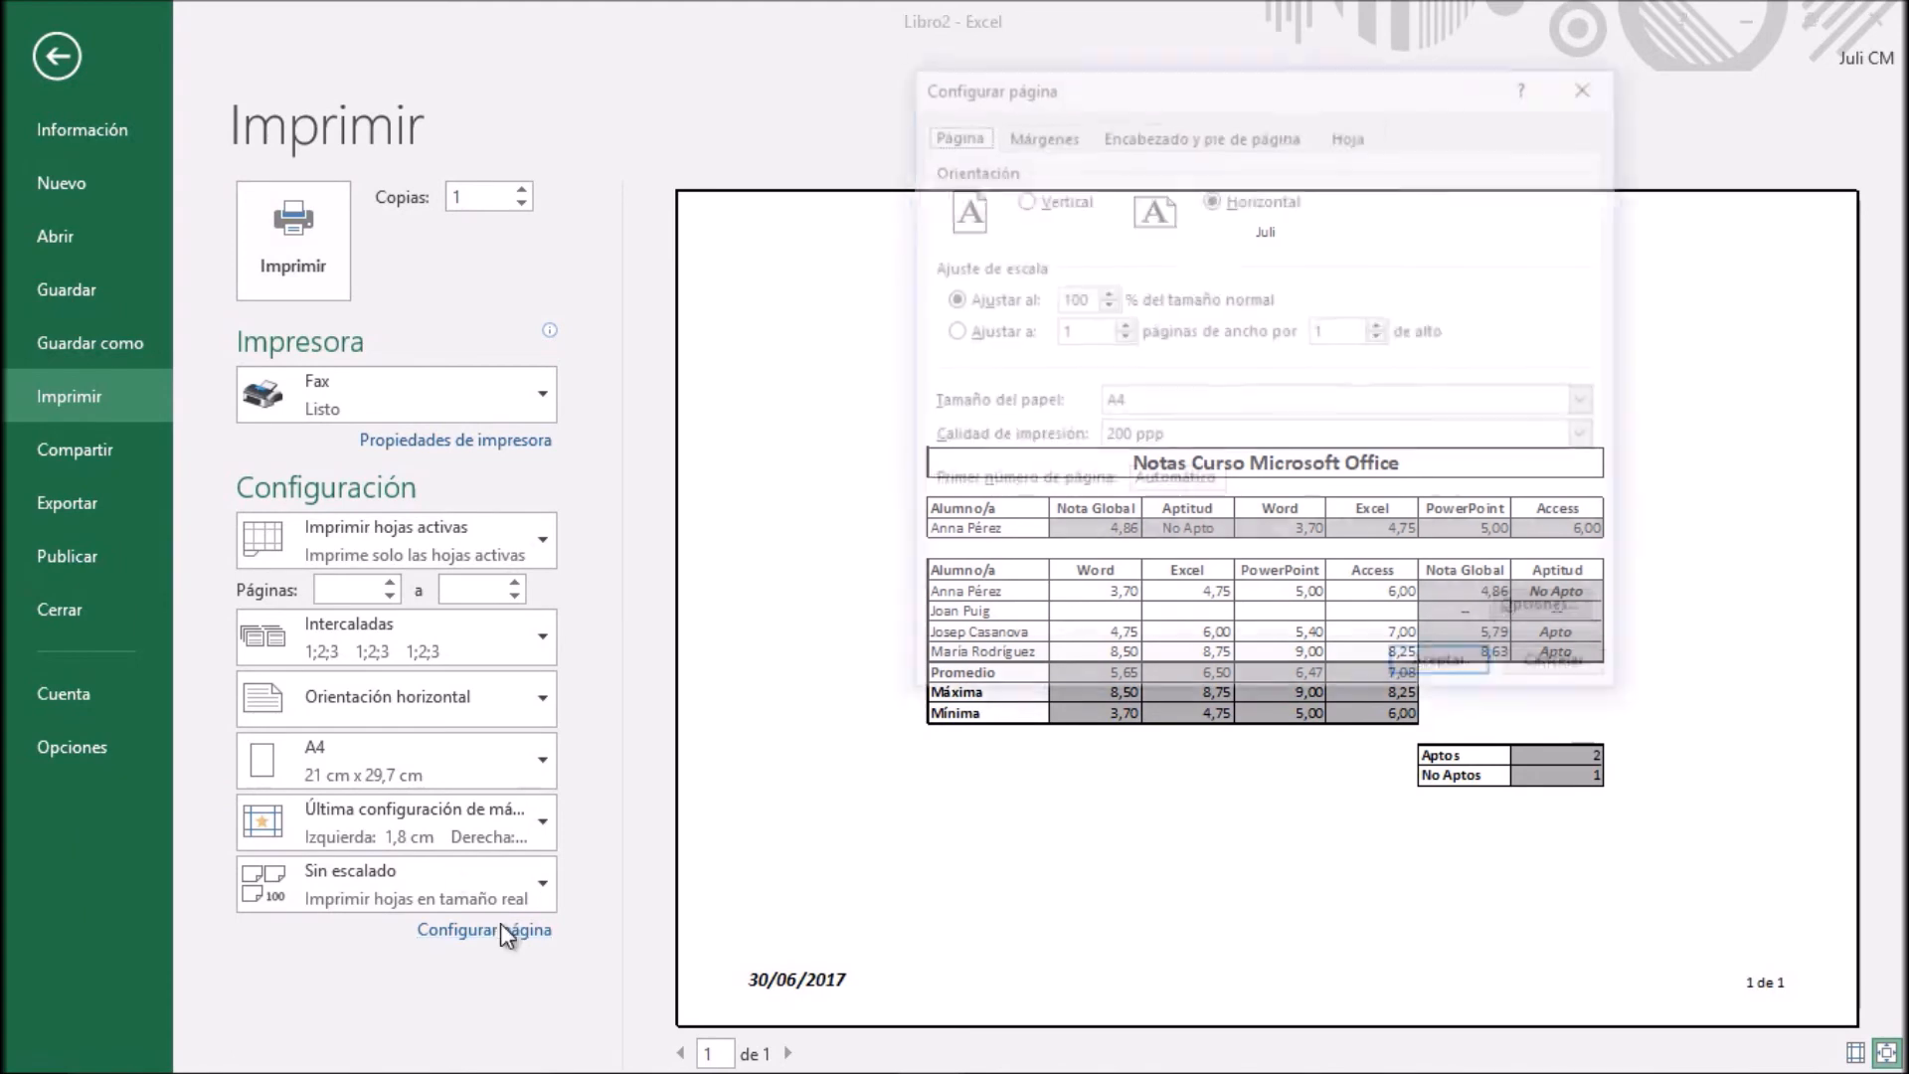
click(1352, 133)
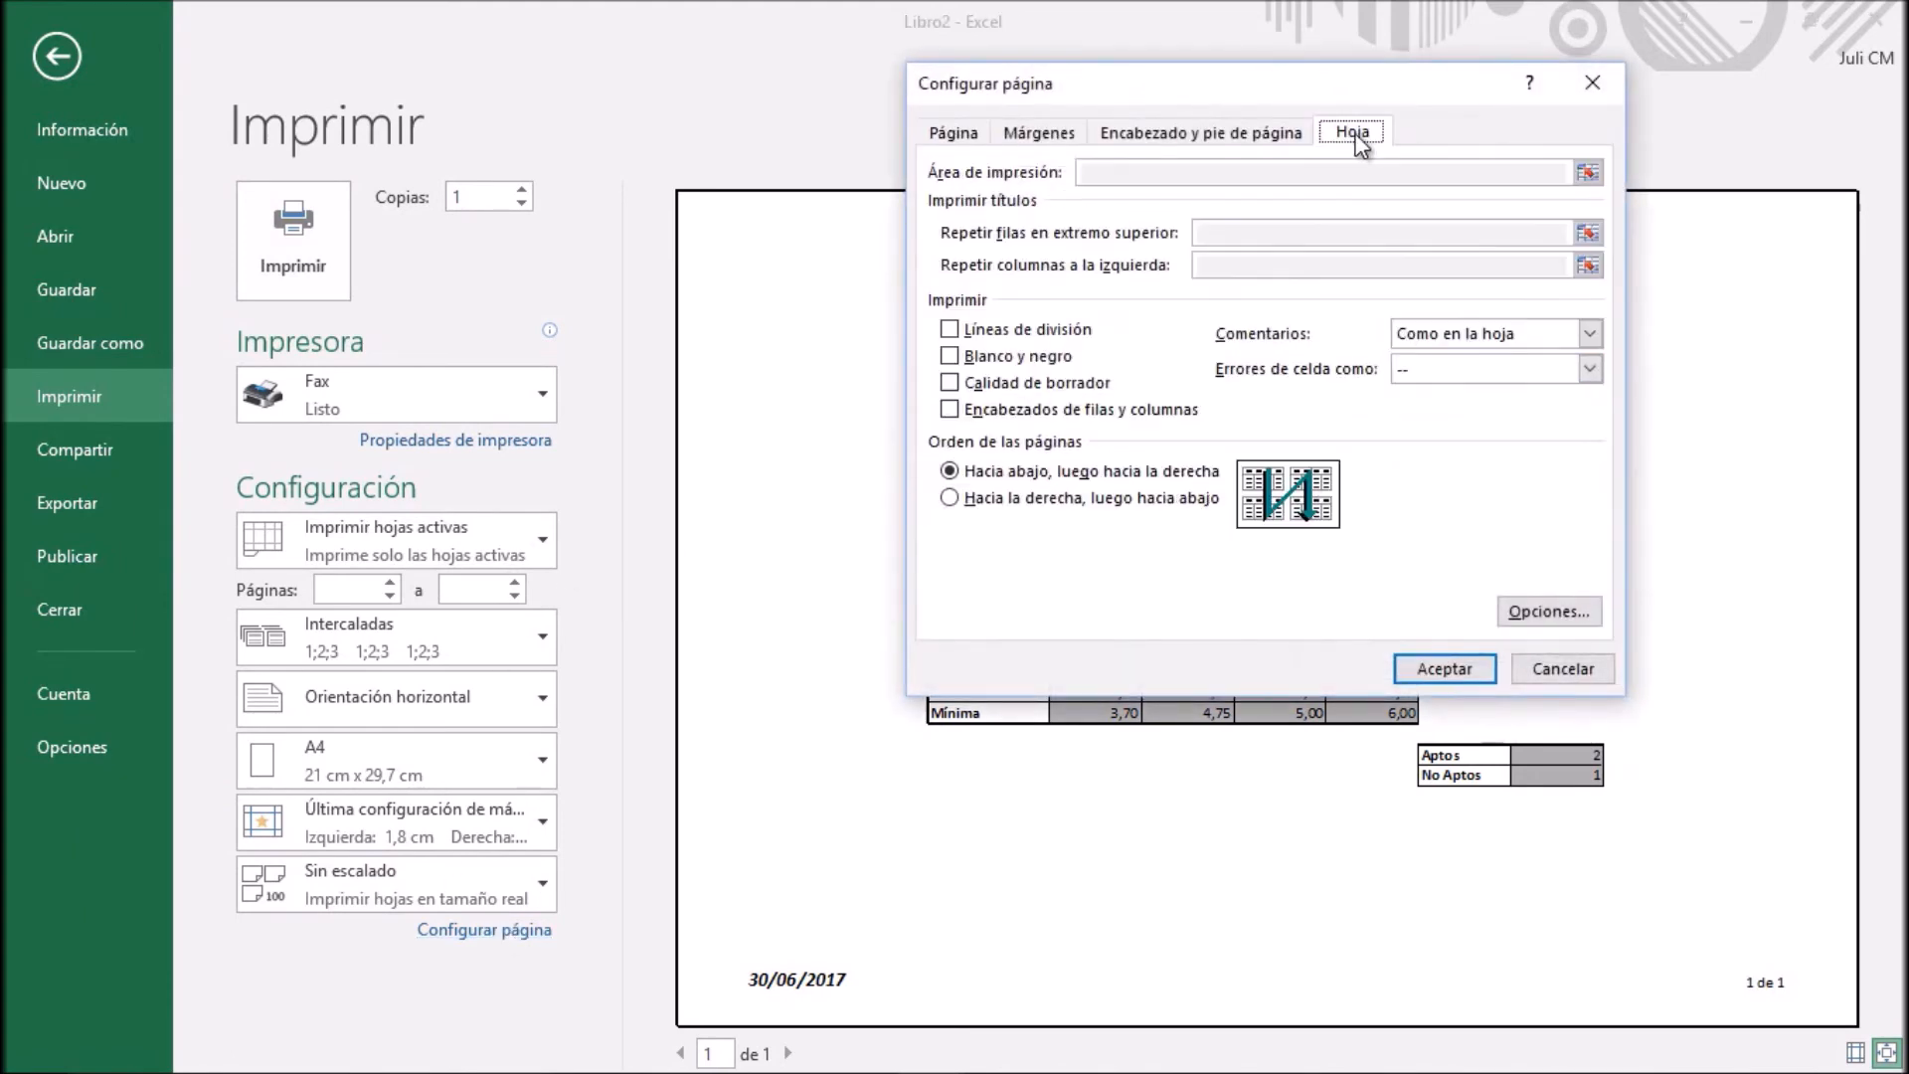
click(1584, 372)
click(1583, 374)
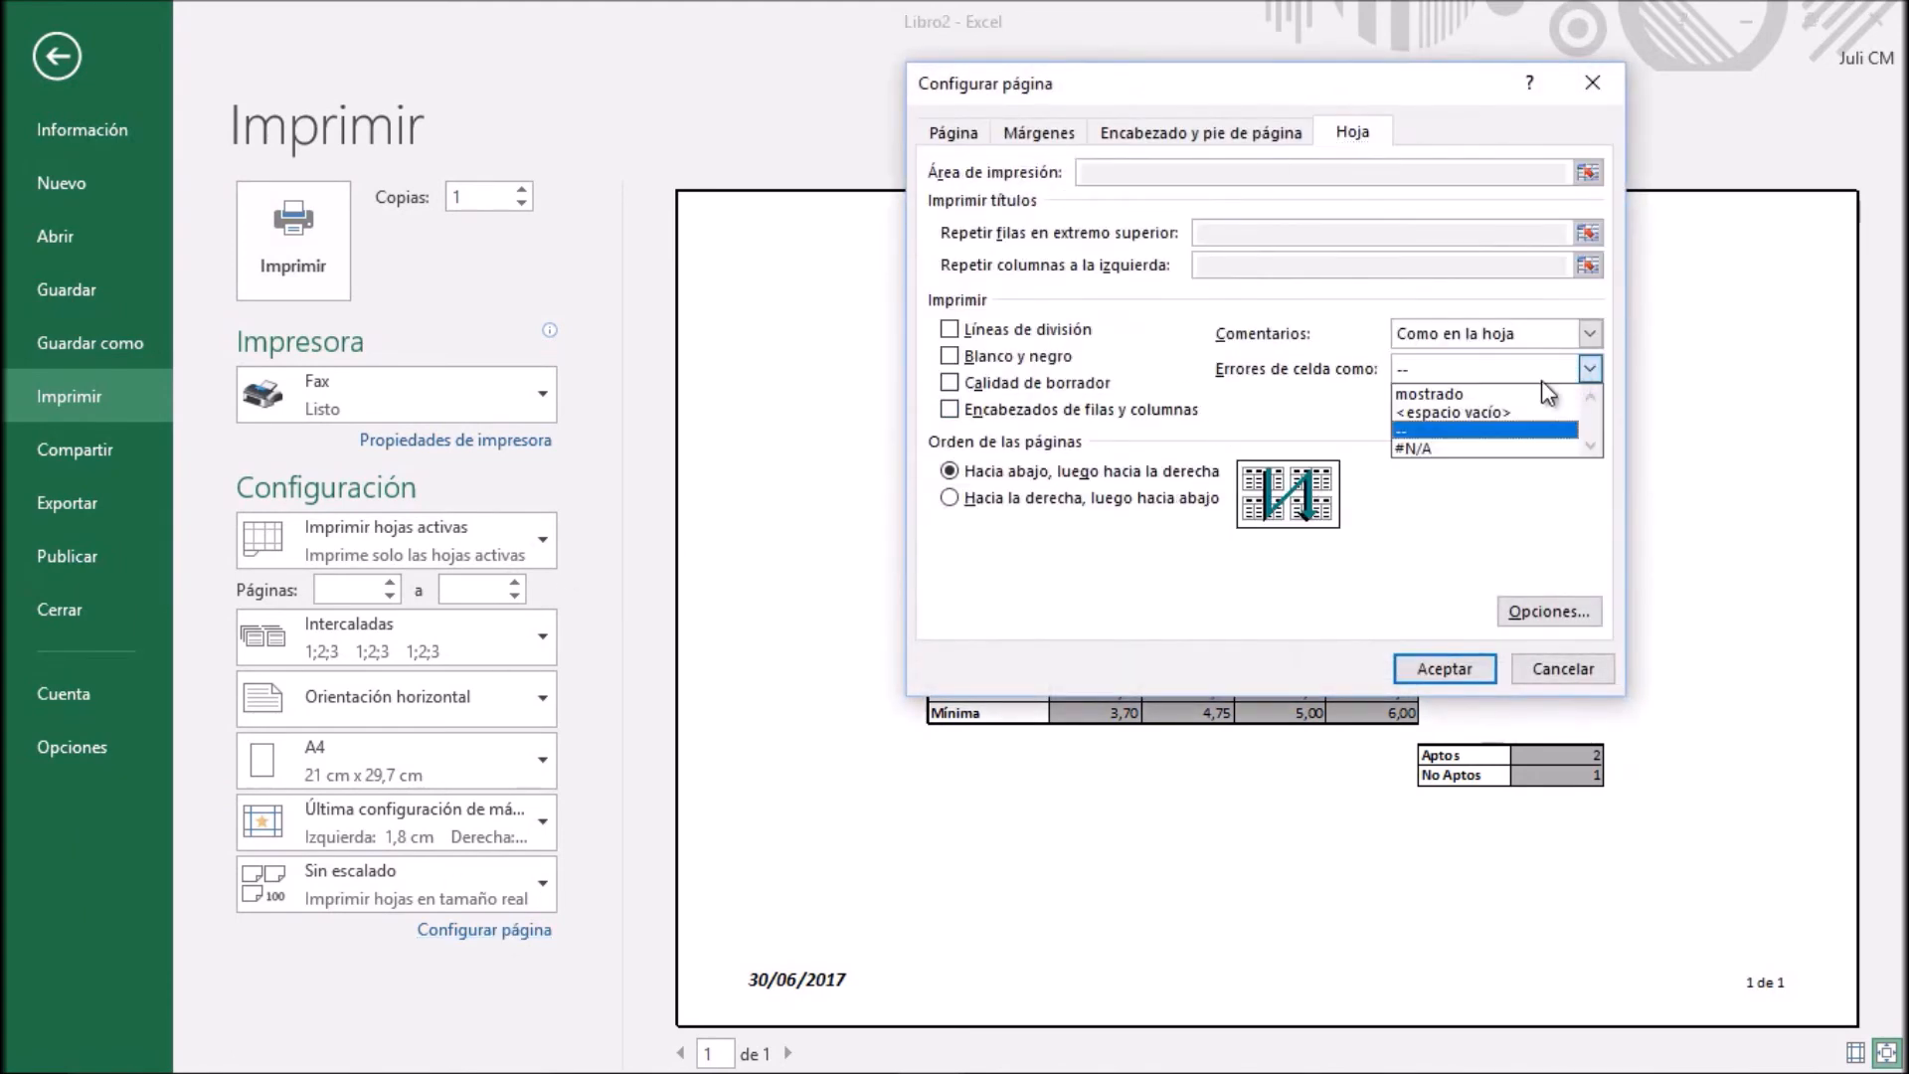
click(1414, 453)
click(1438, 671)
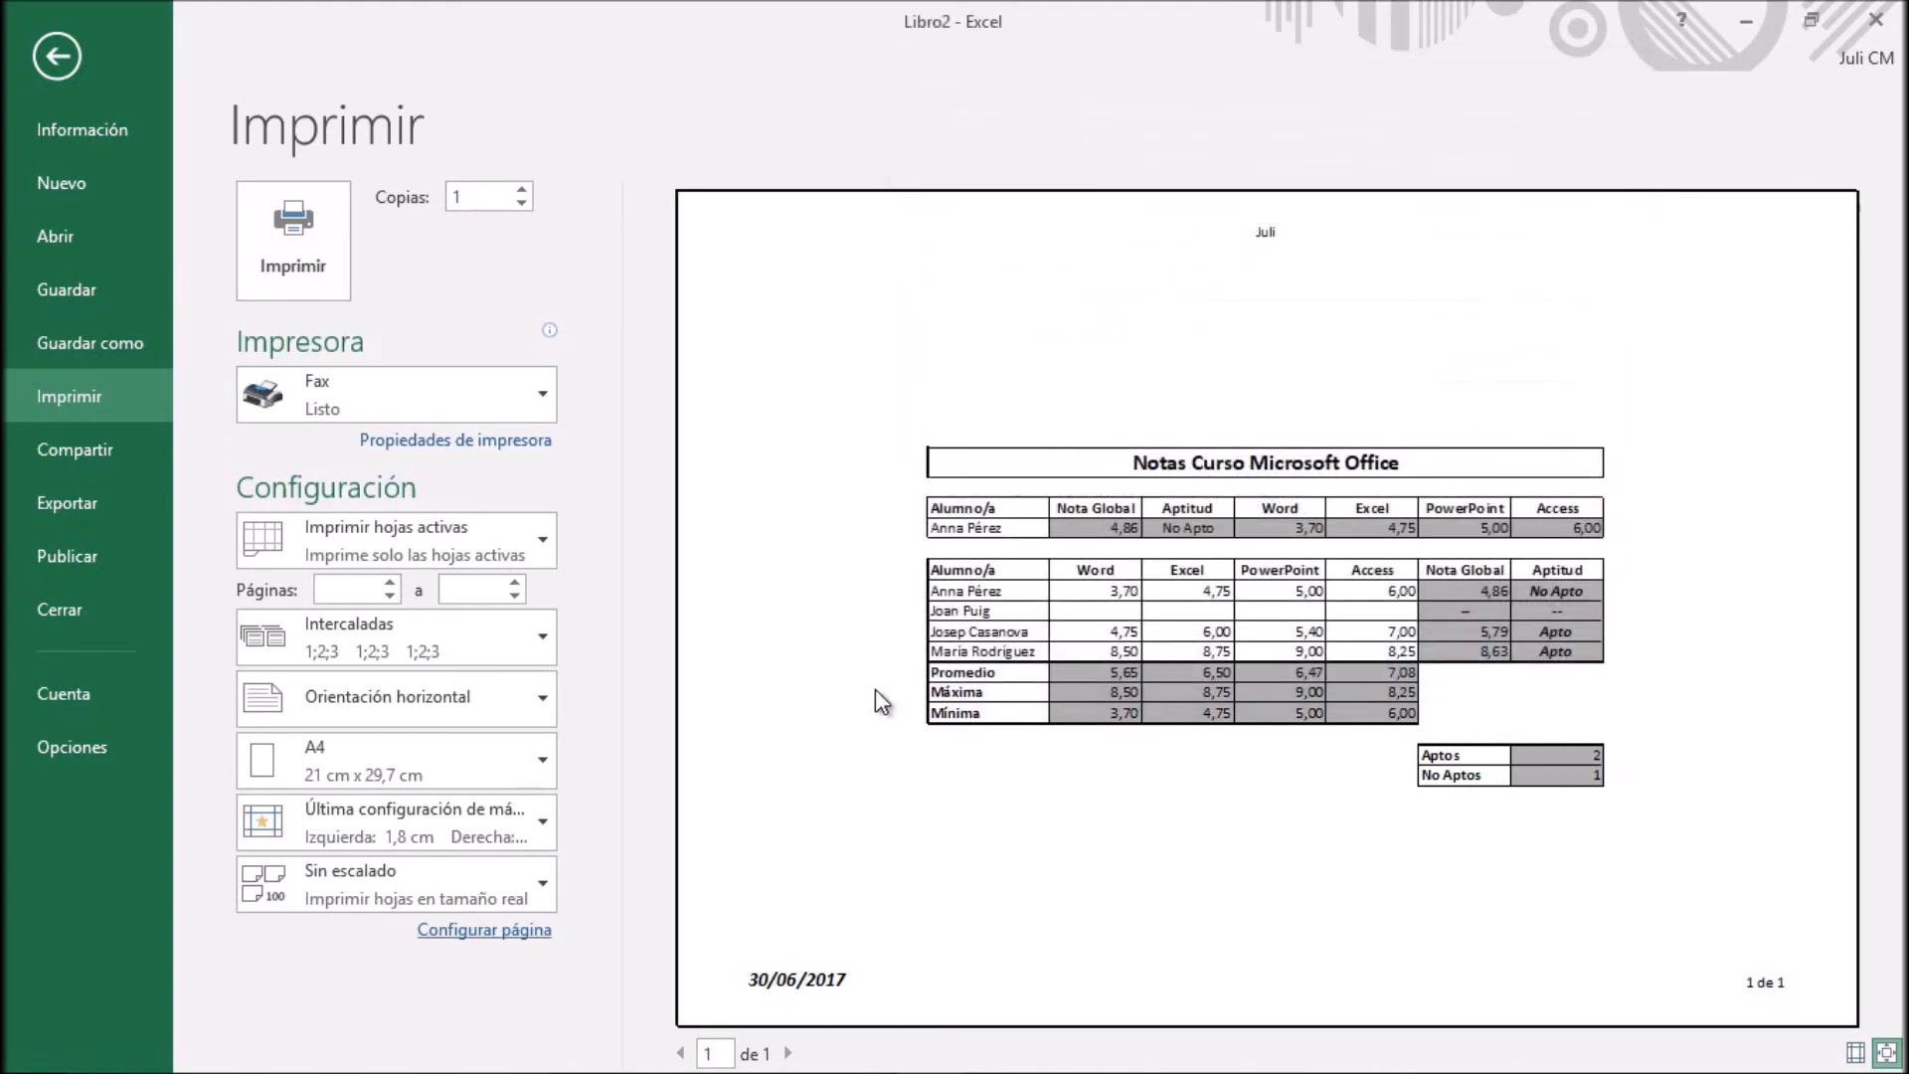
Set the cell errors print option back to <espacio vacío> and return to the worksheet
click(481, 929)
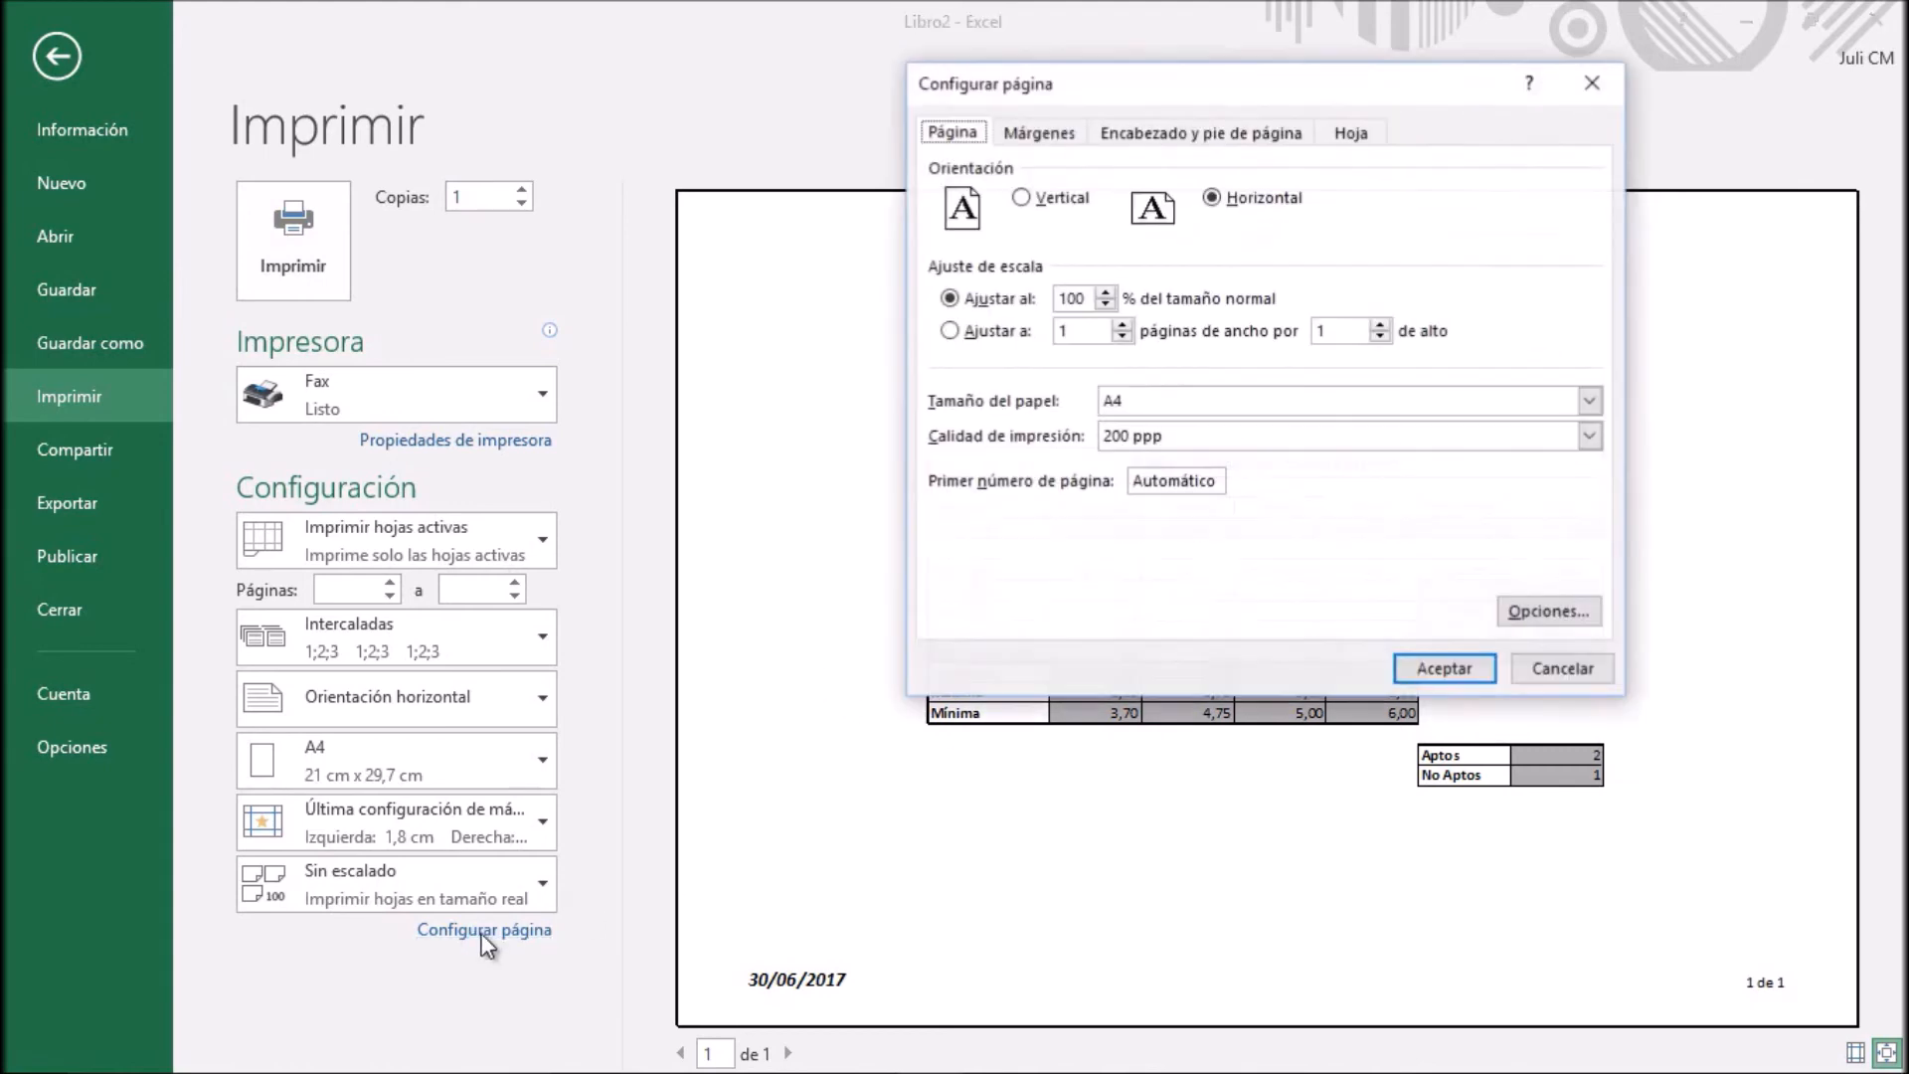
click(1332, 137)
click(1457, 370)
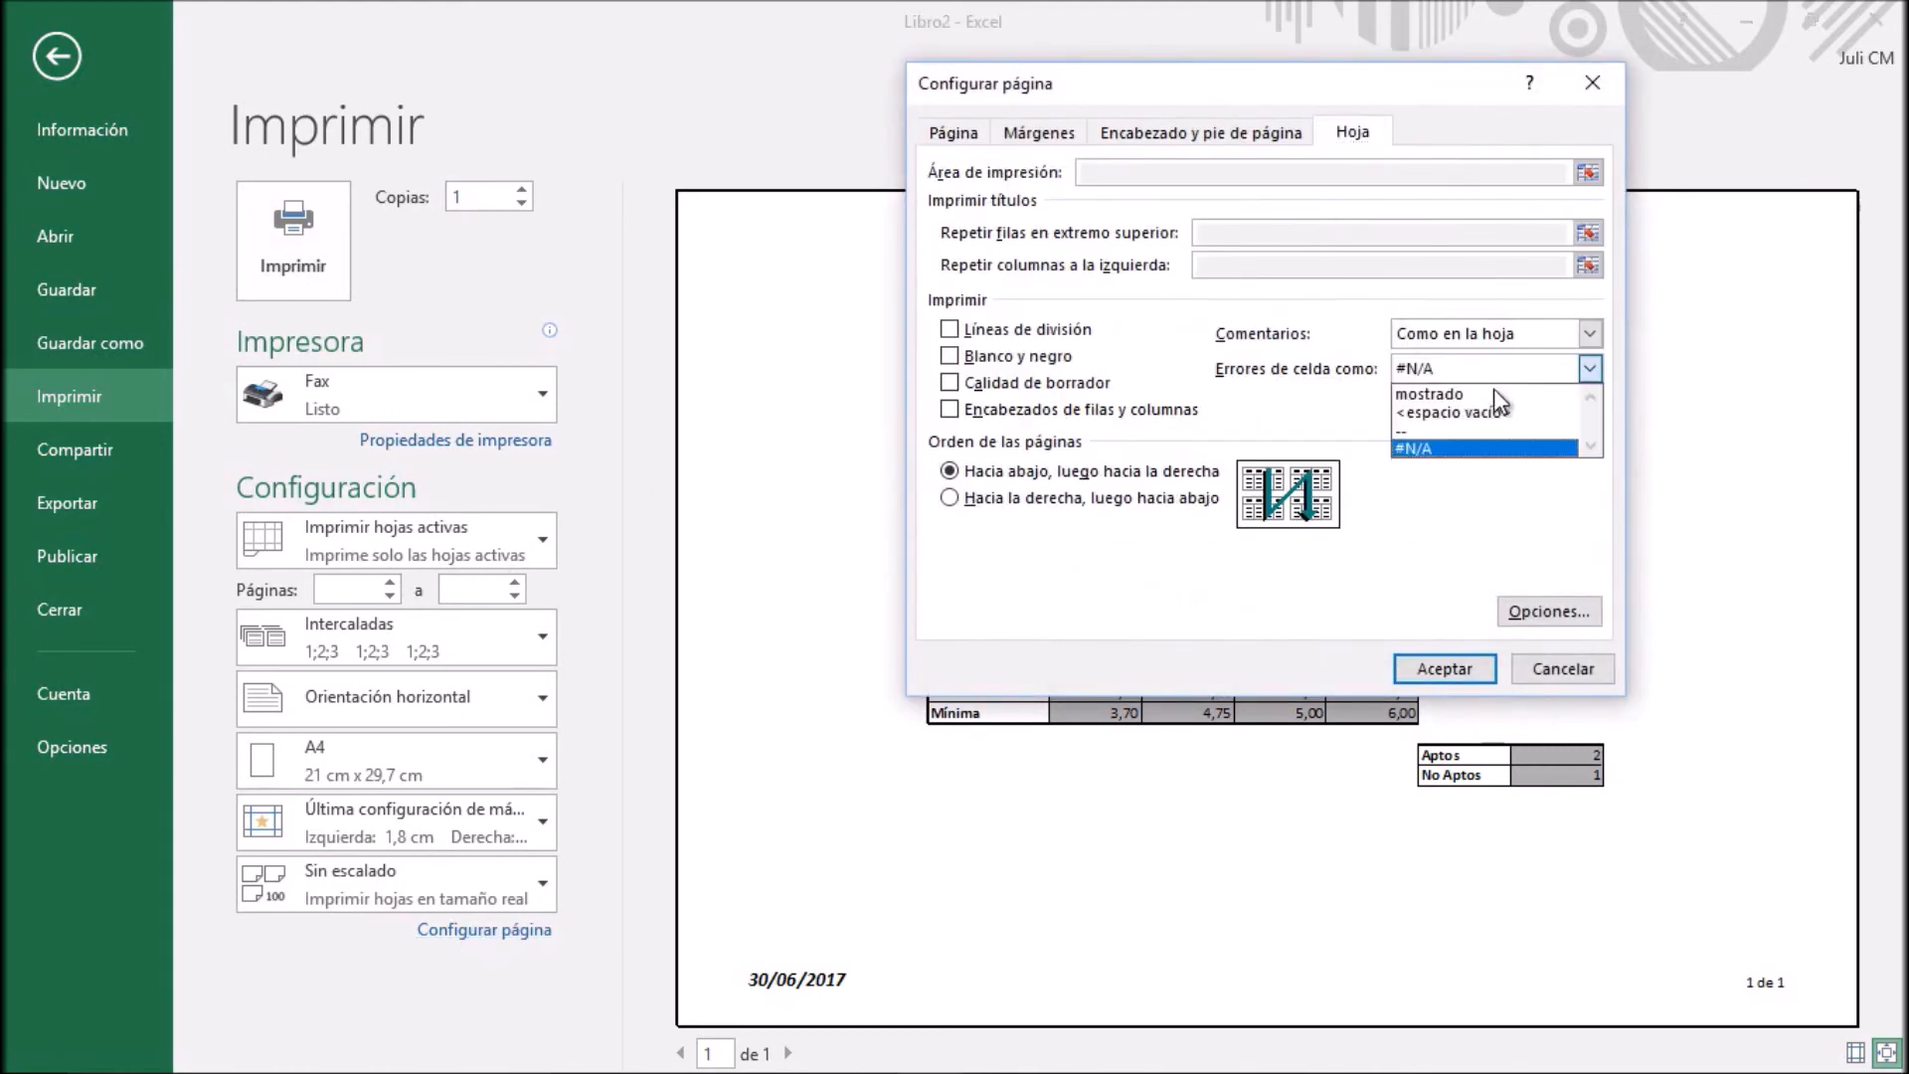
click(1494, 412)
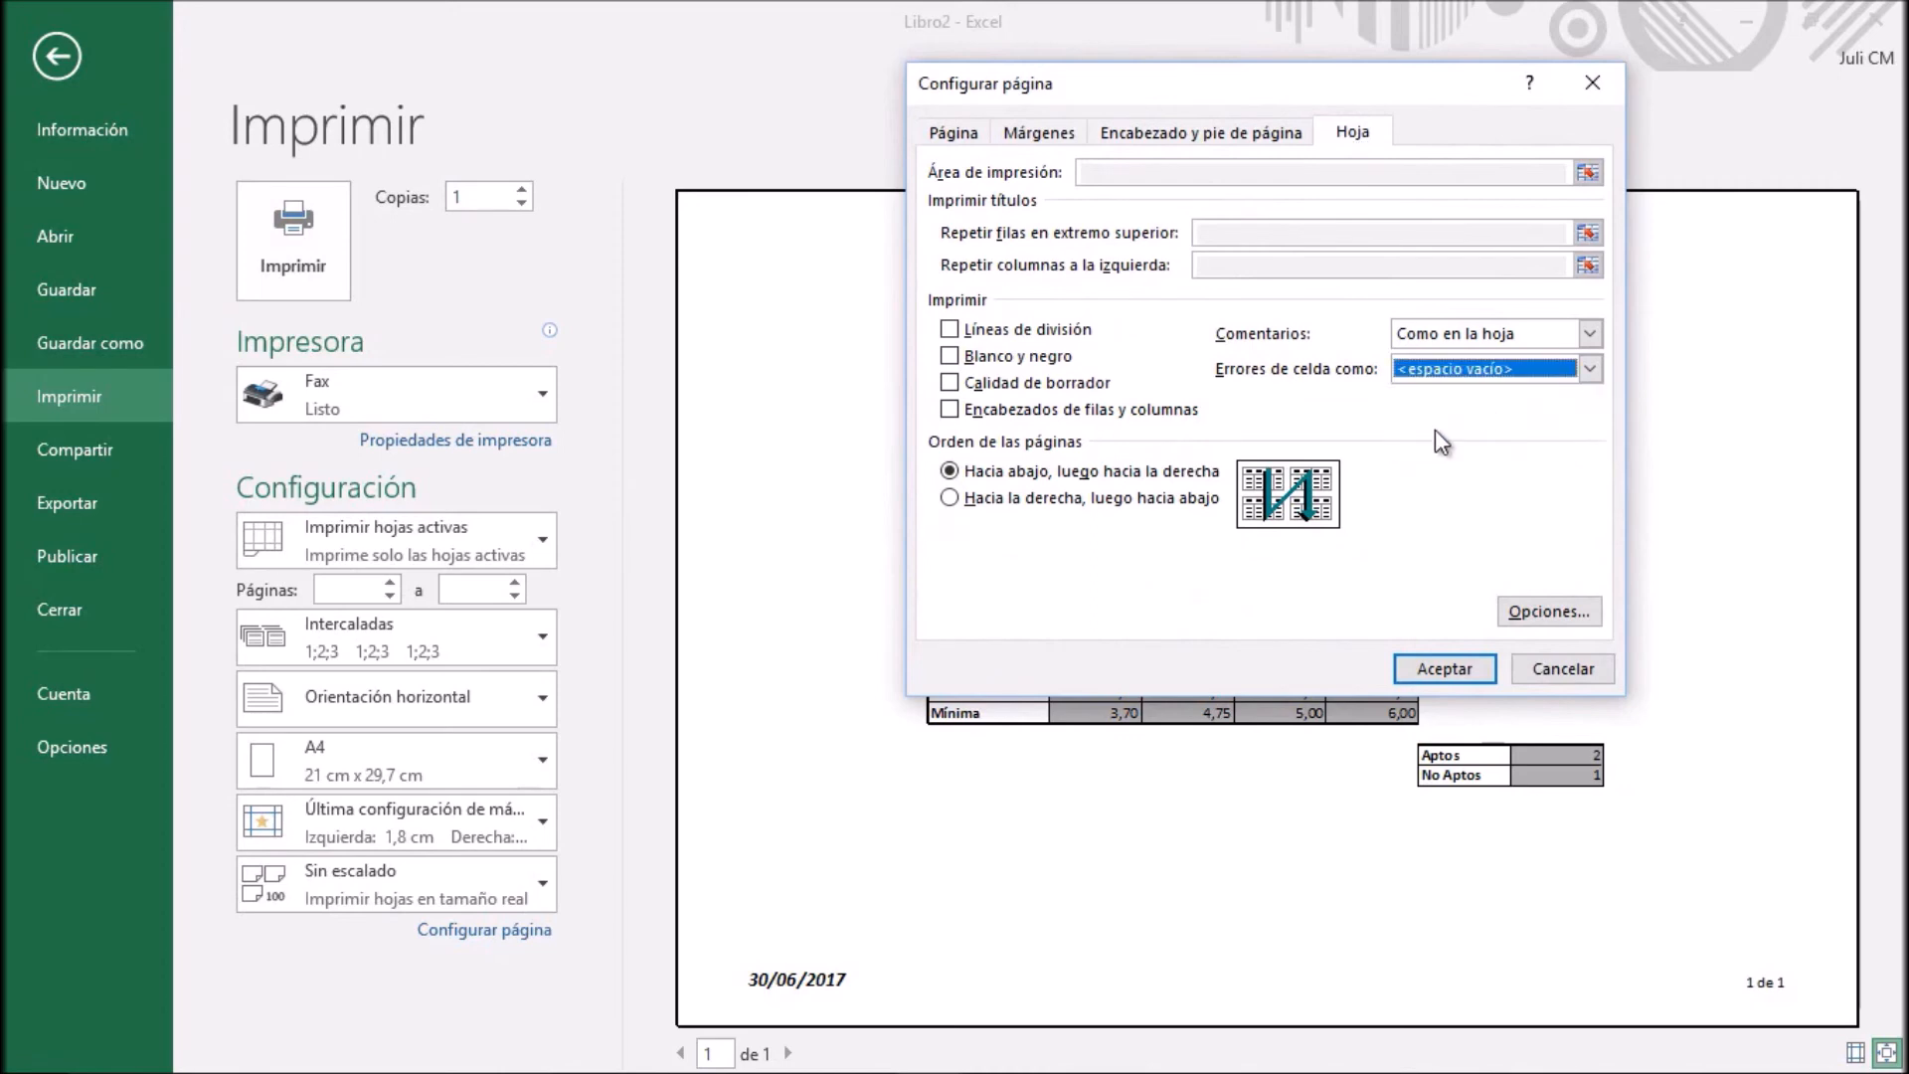
click(1453, 671)
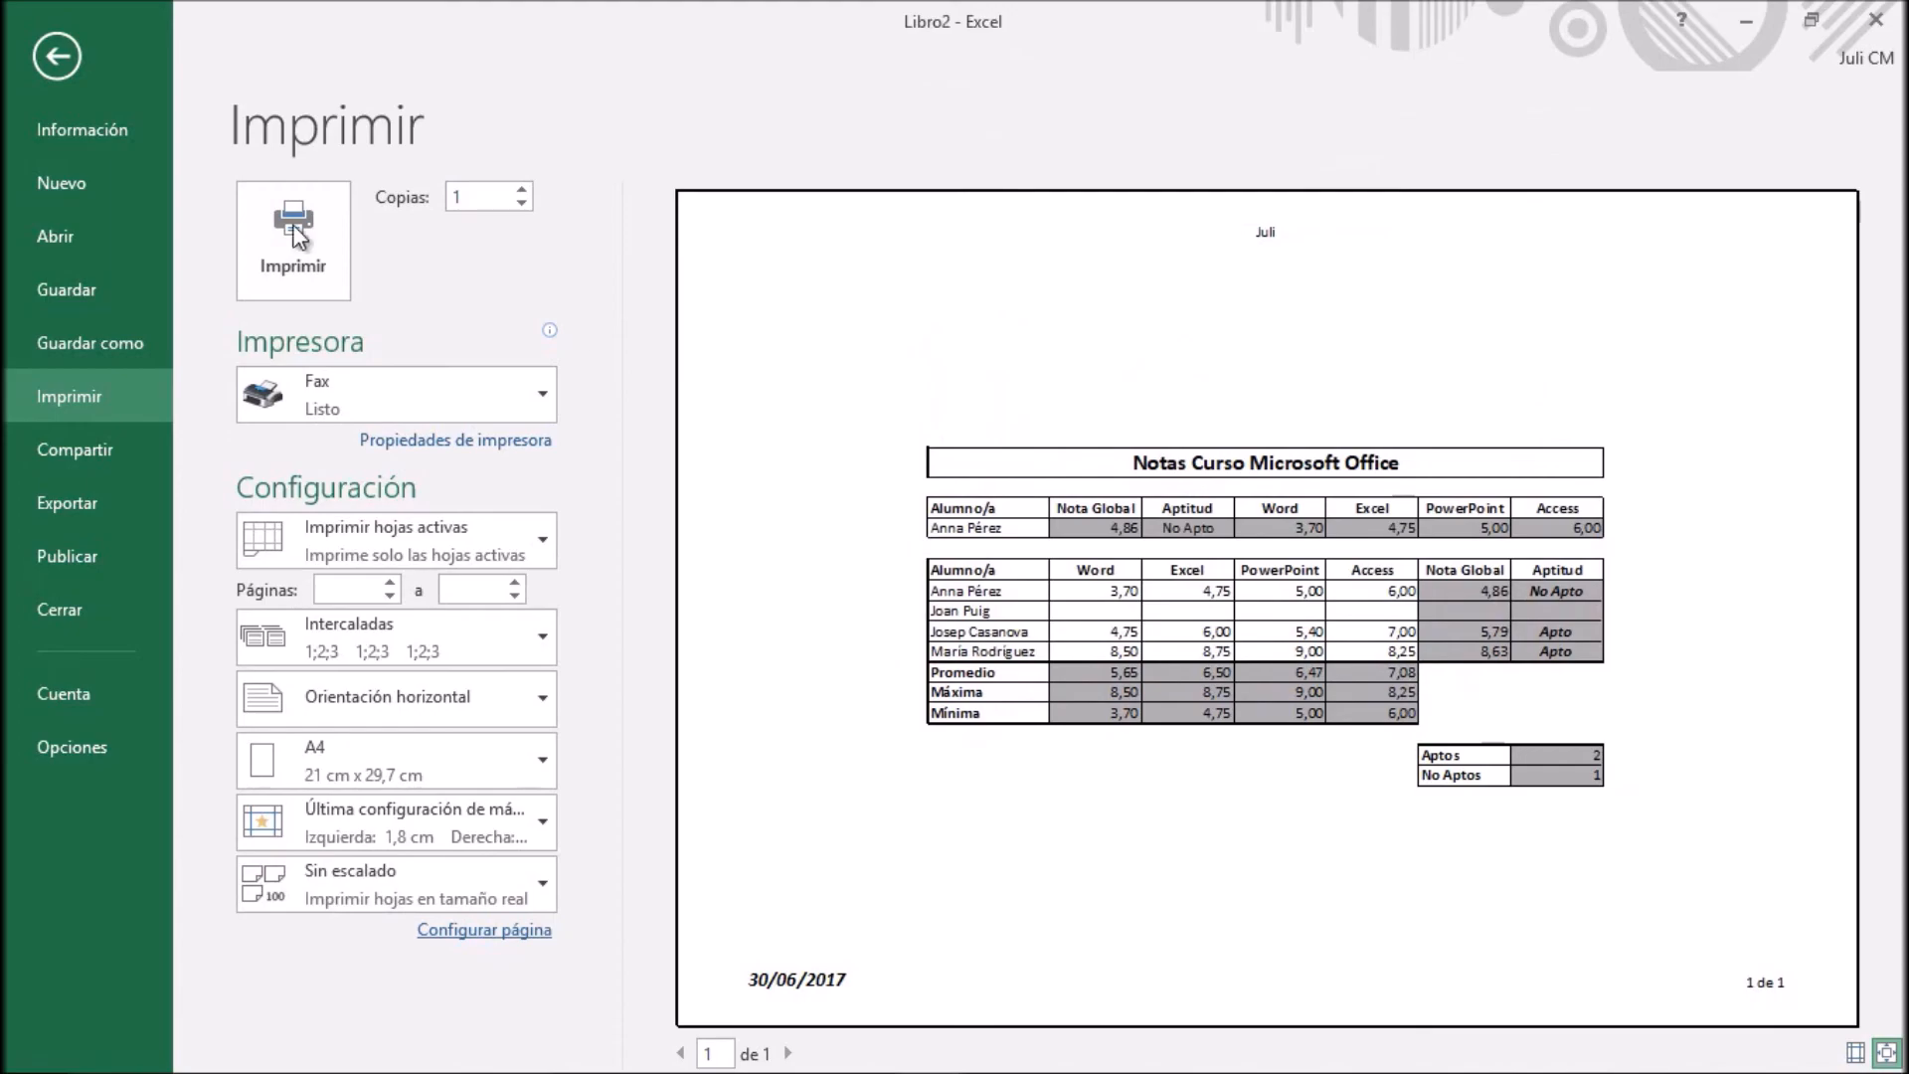
click(57, 56)
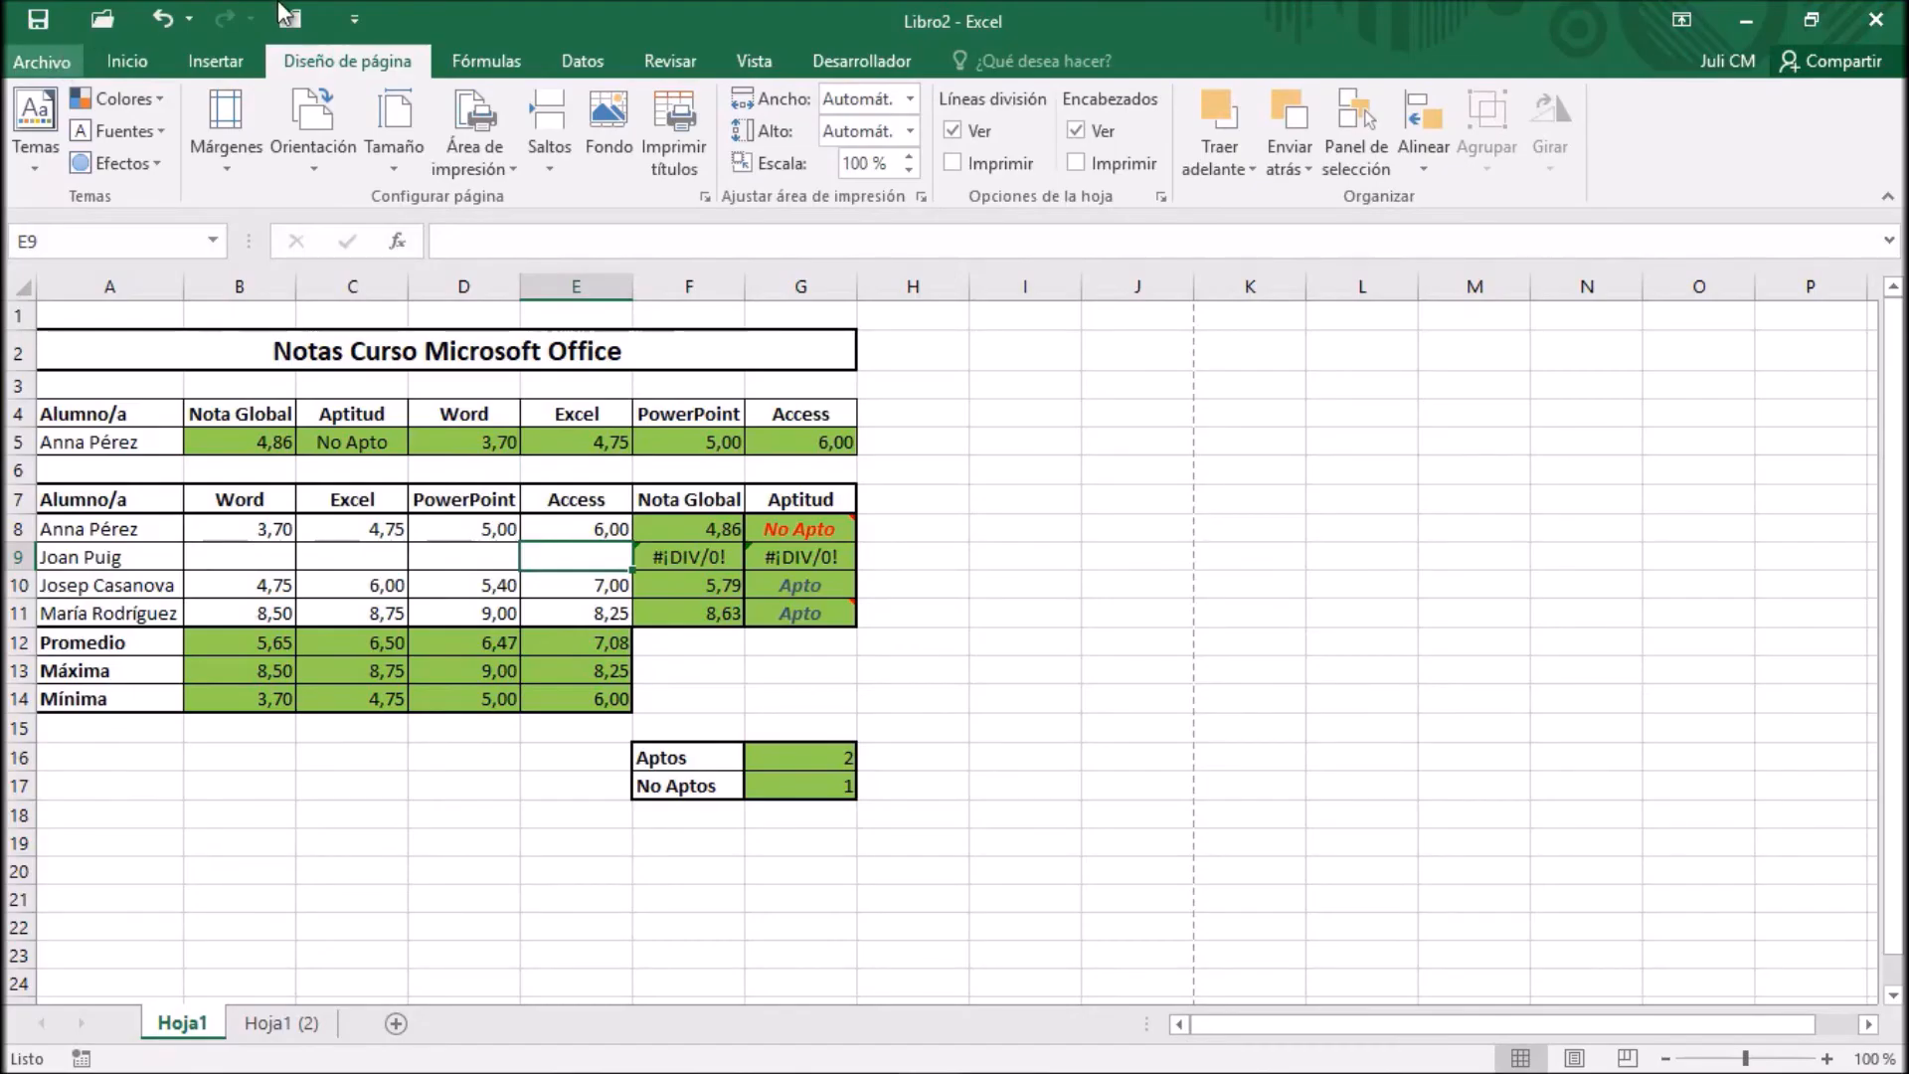
Try the page order "Hacia la derecha, luego hacia abajo" and restore "Hacia abajo, luego hacia la derecha" before accepting the page setup
click(705, 196)
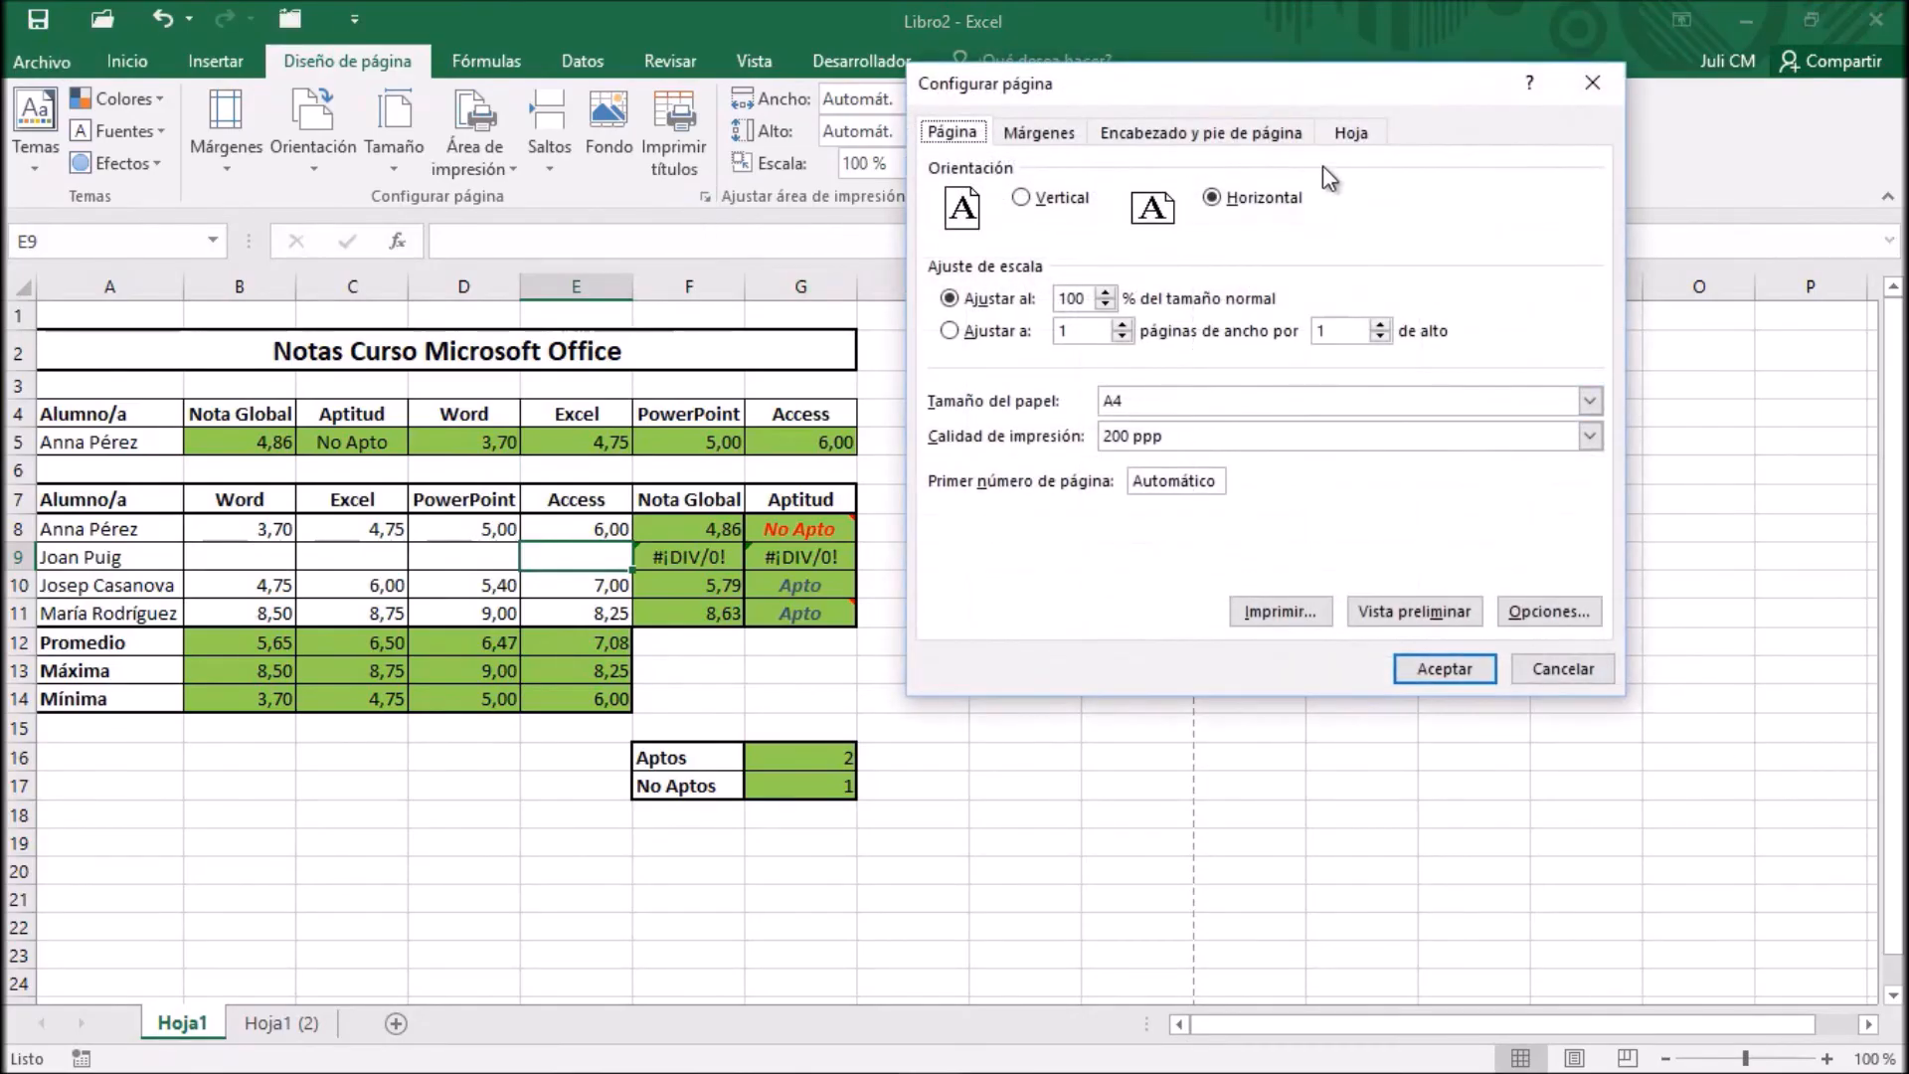
click(1352, 134)
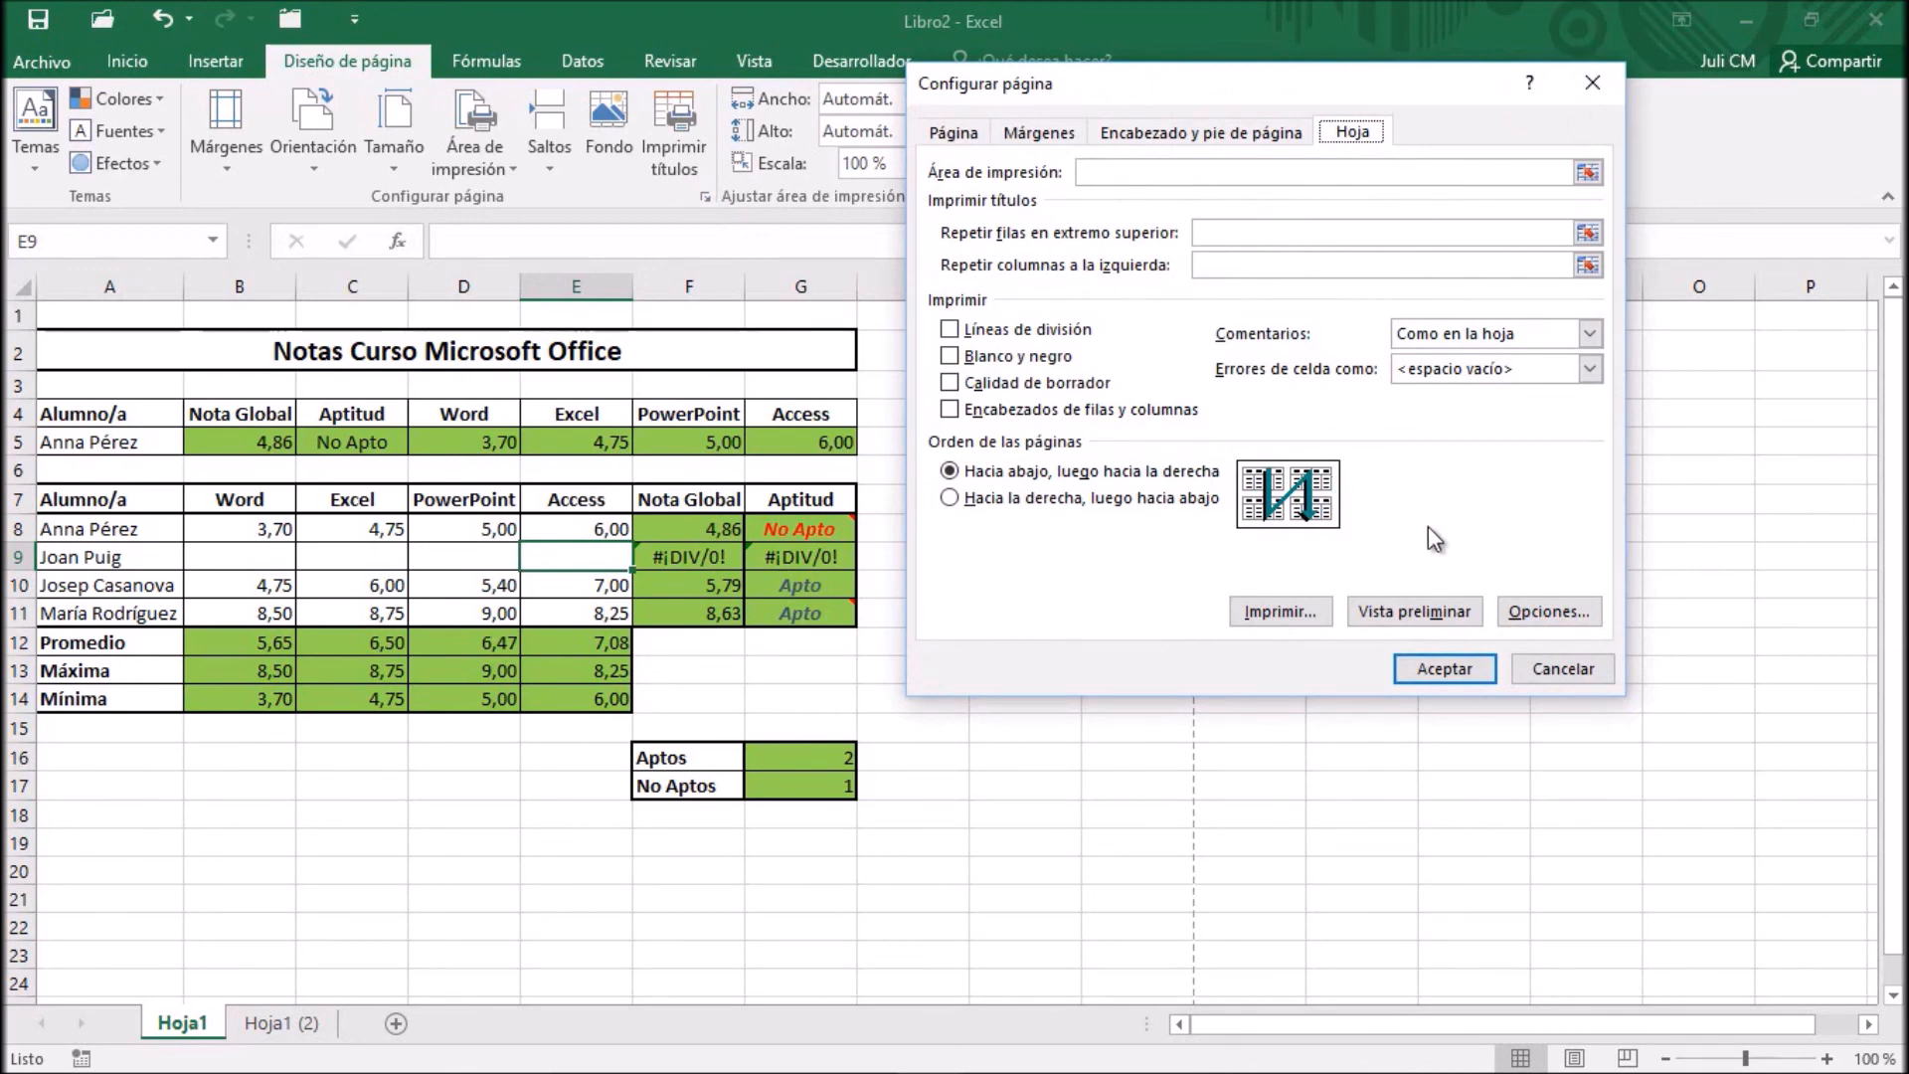
click(950, 498)
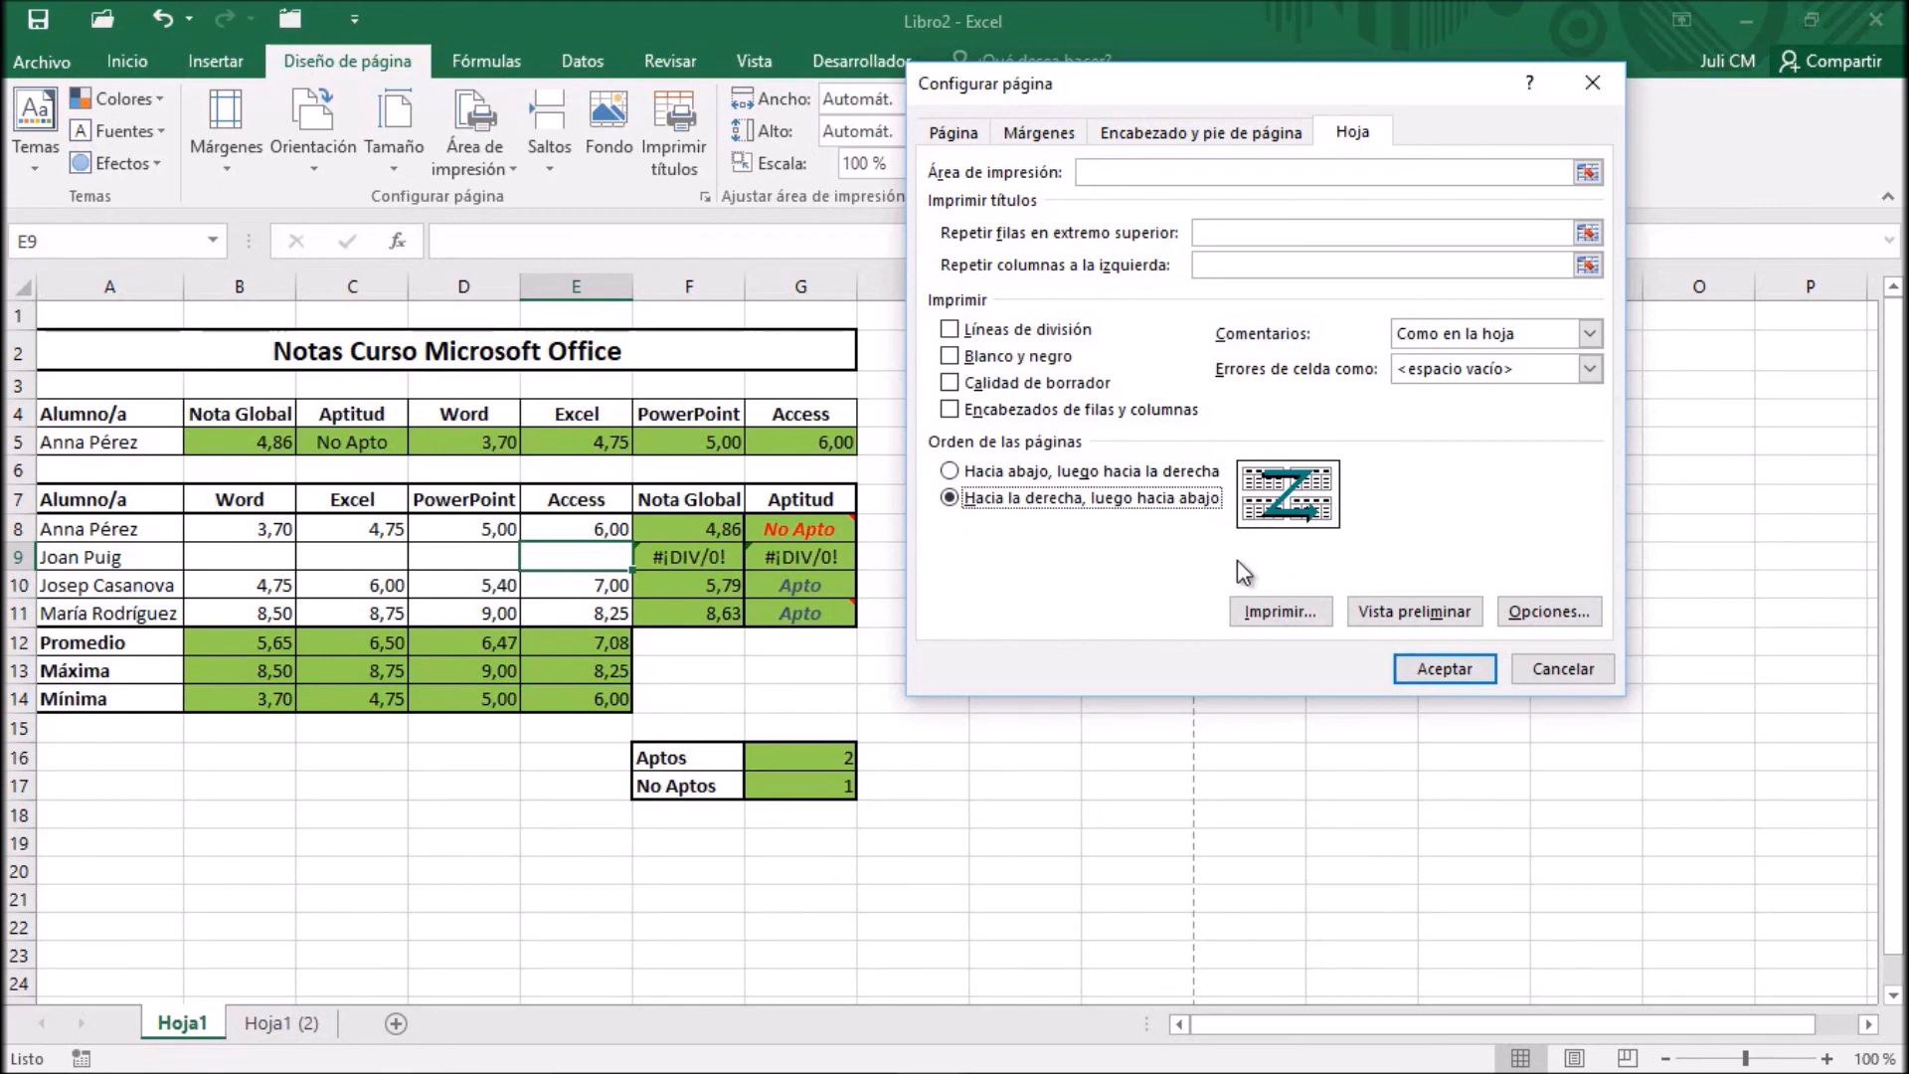
click(955, 469)
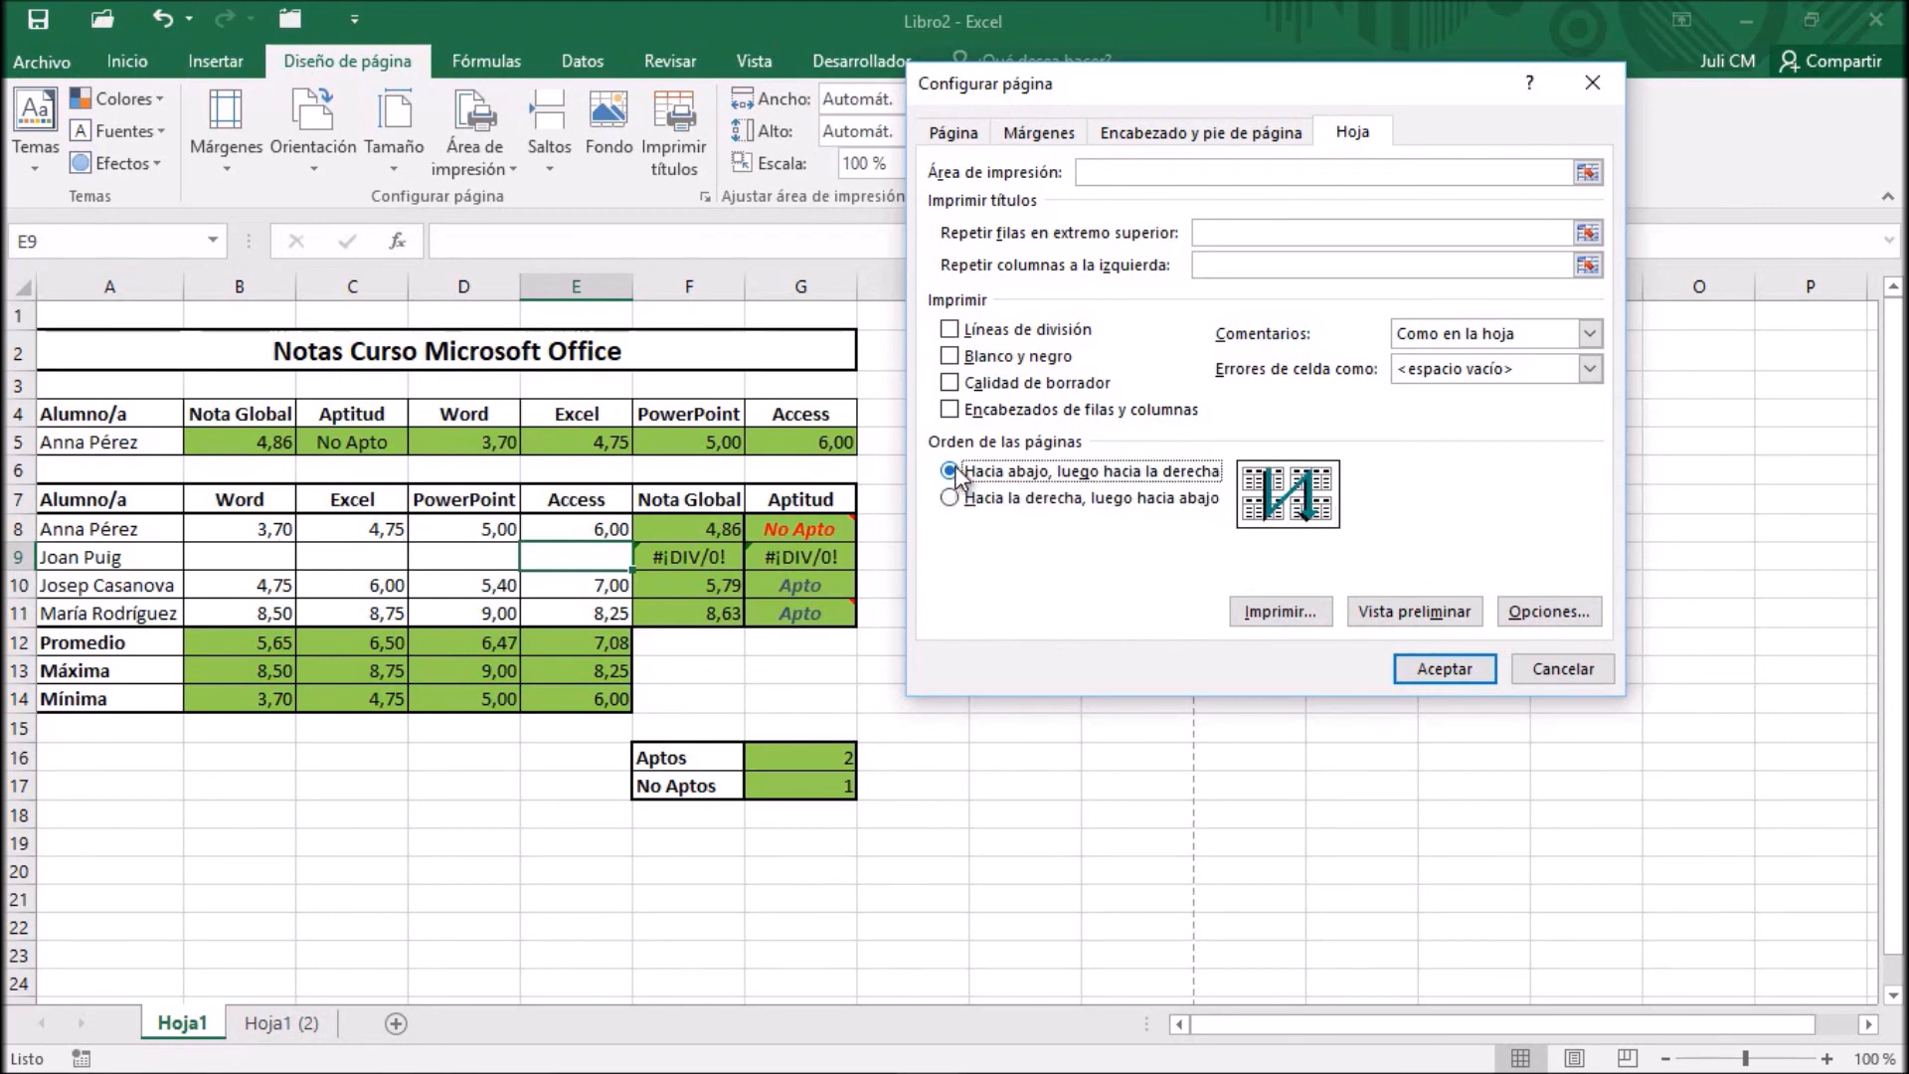
click(1463, 669)
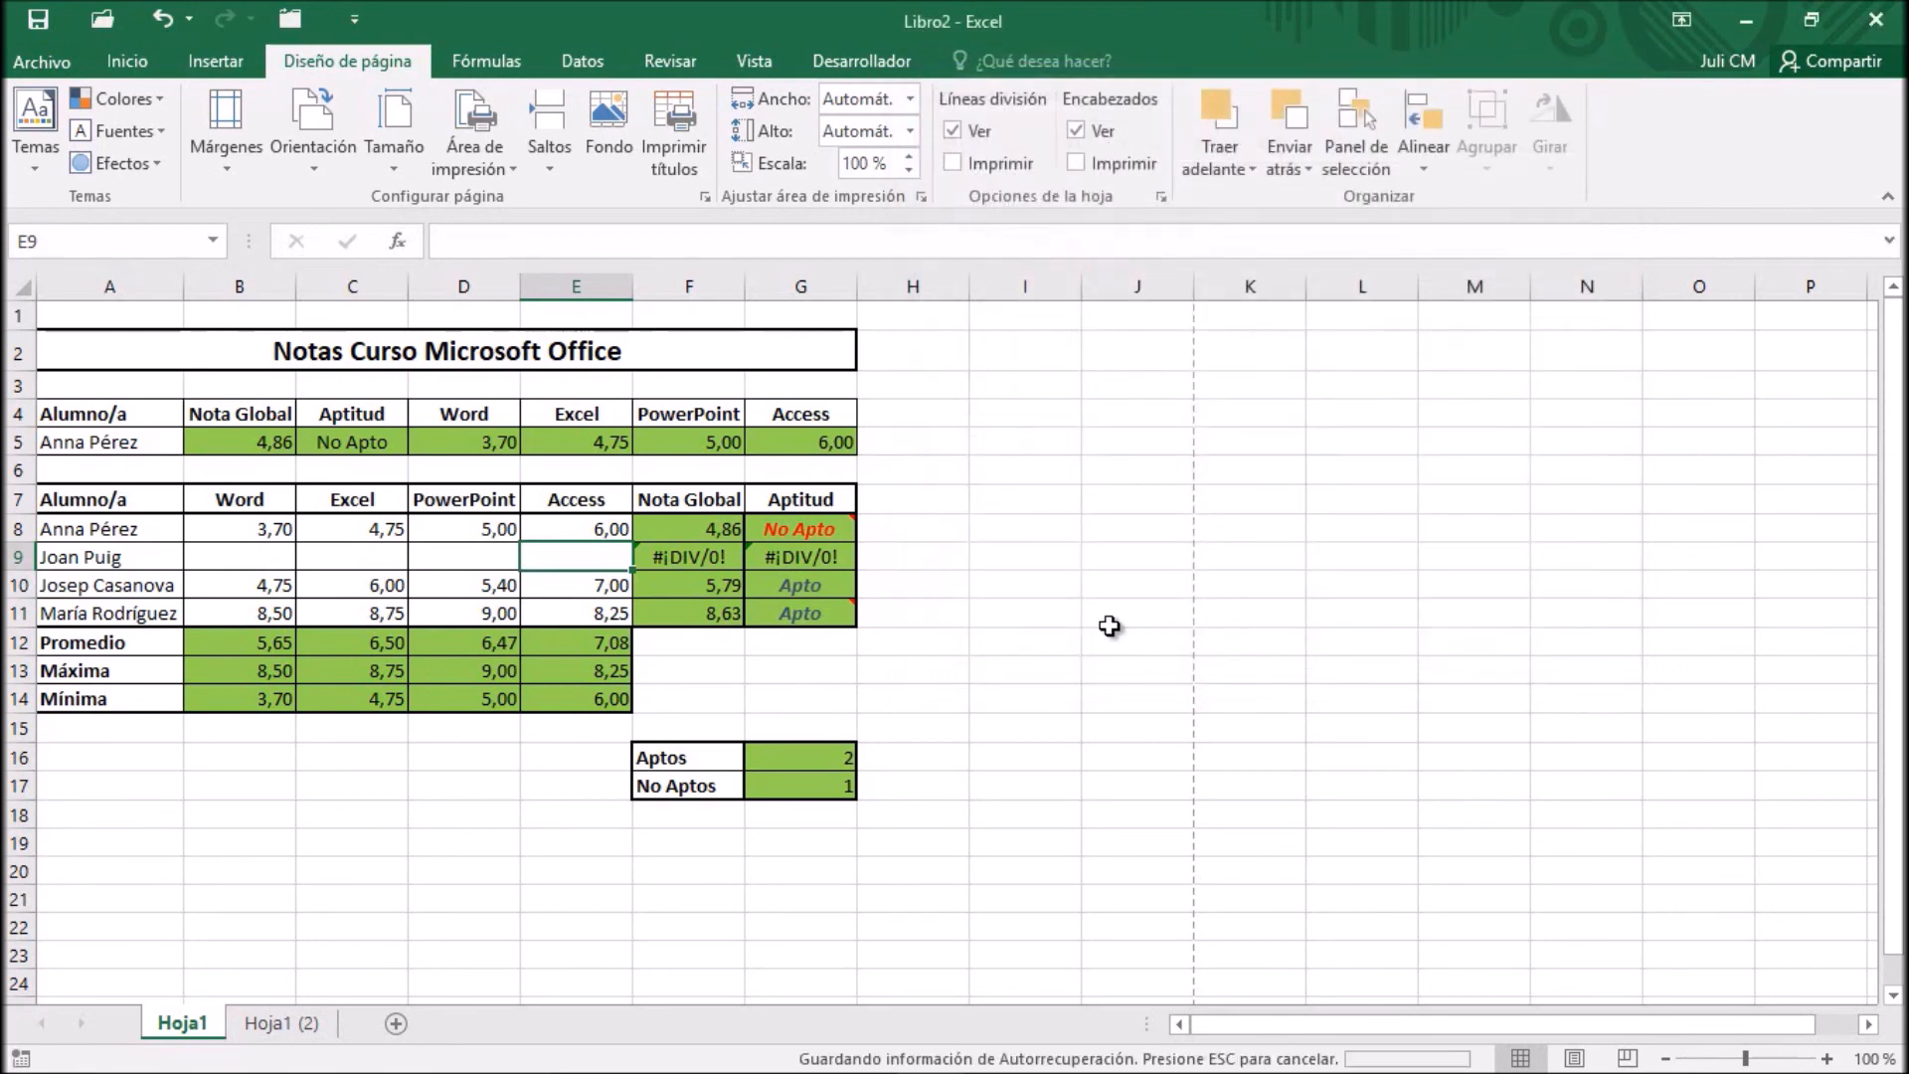
click(499, 356)
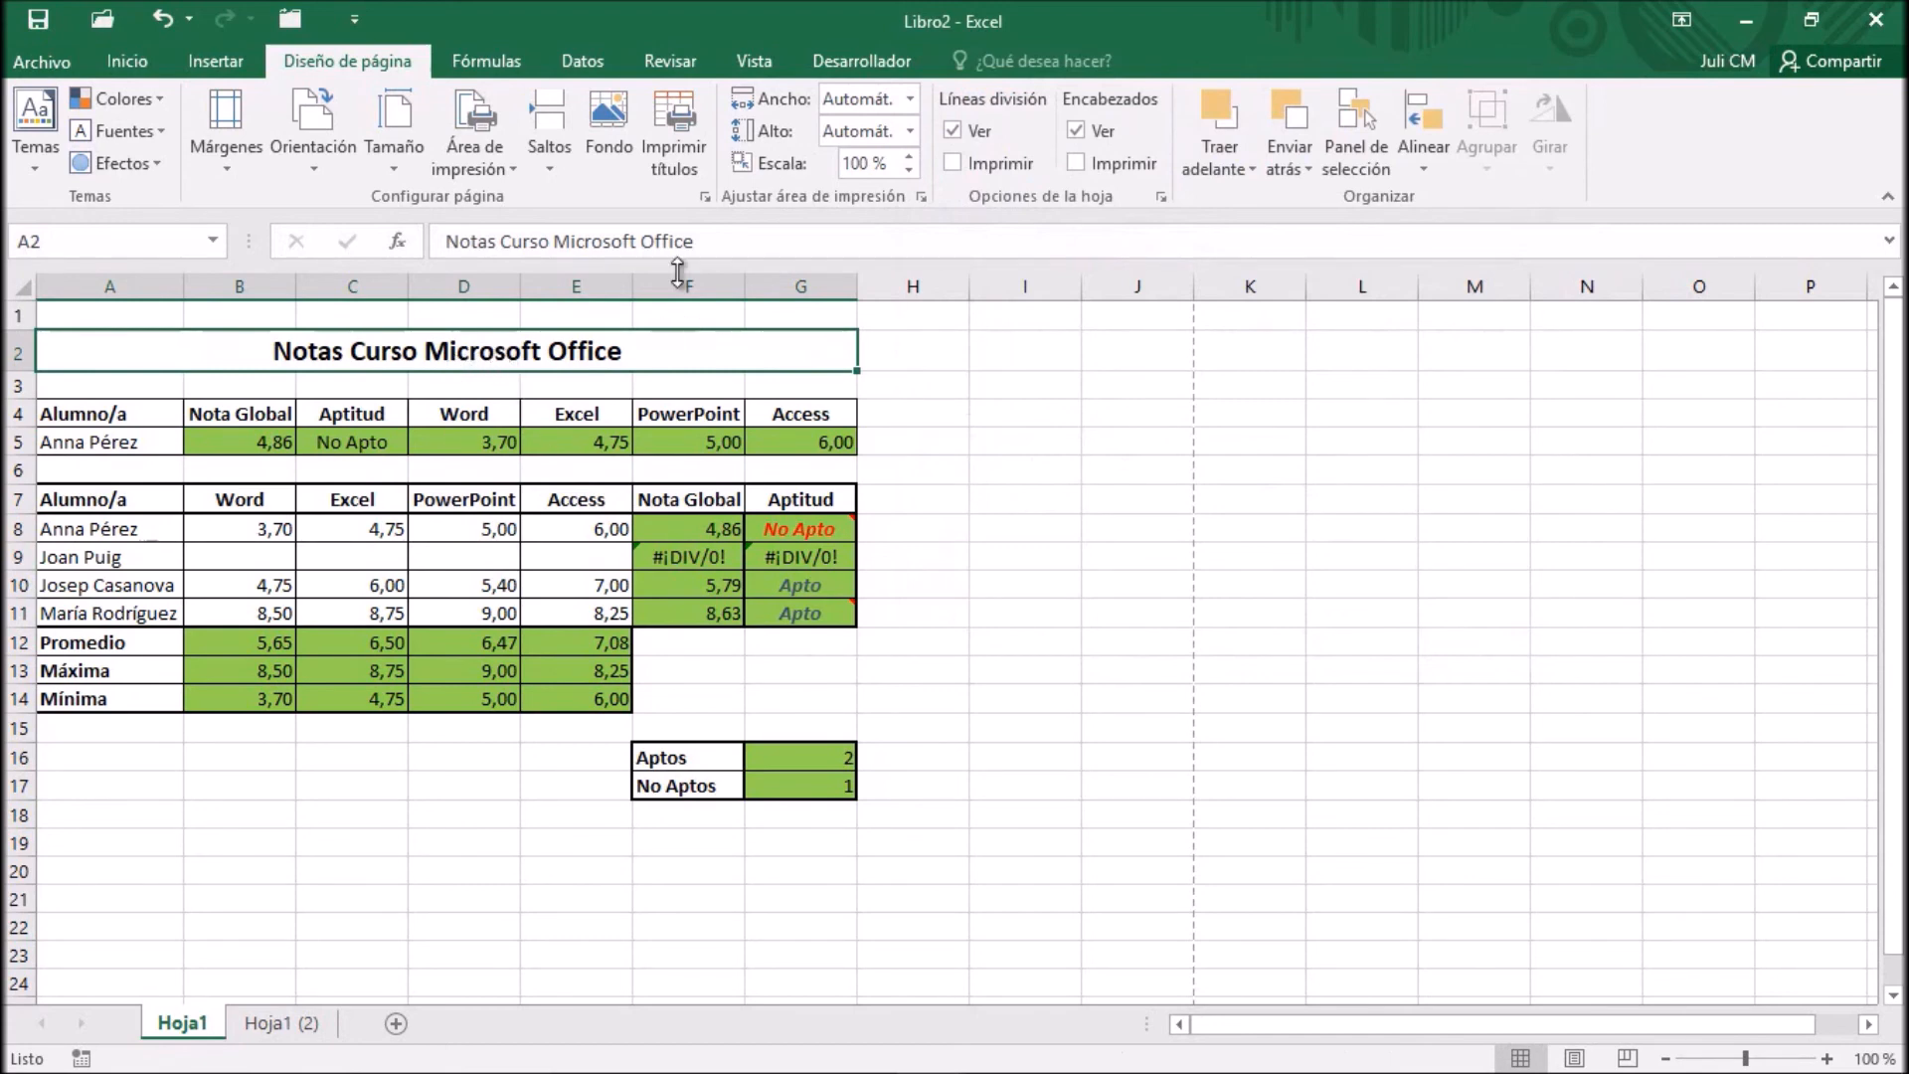
Review the page, margin, header and footer, and sheet settings of the page setup
click(707, 197)
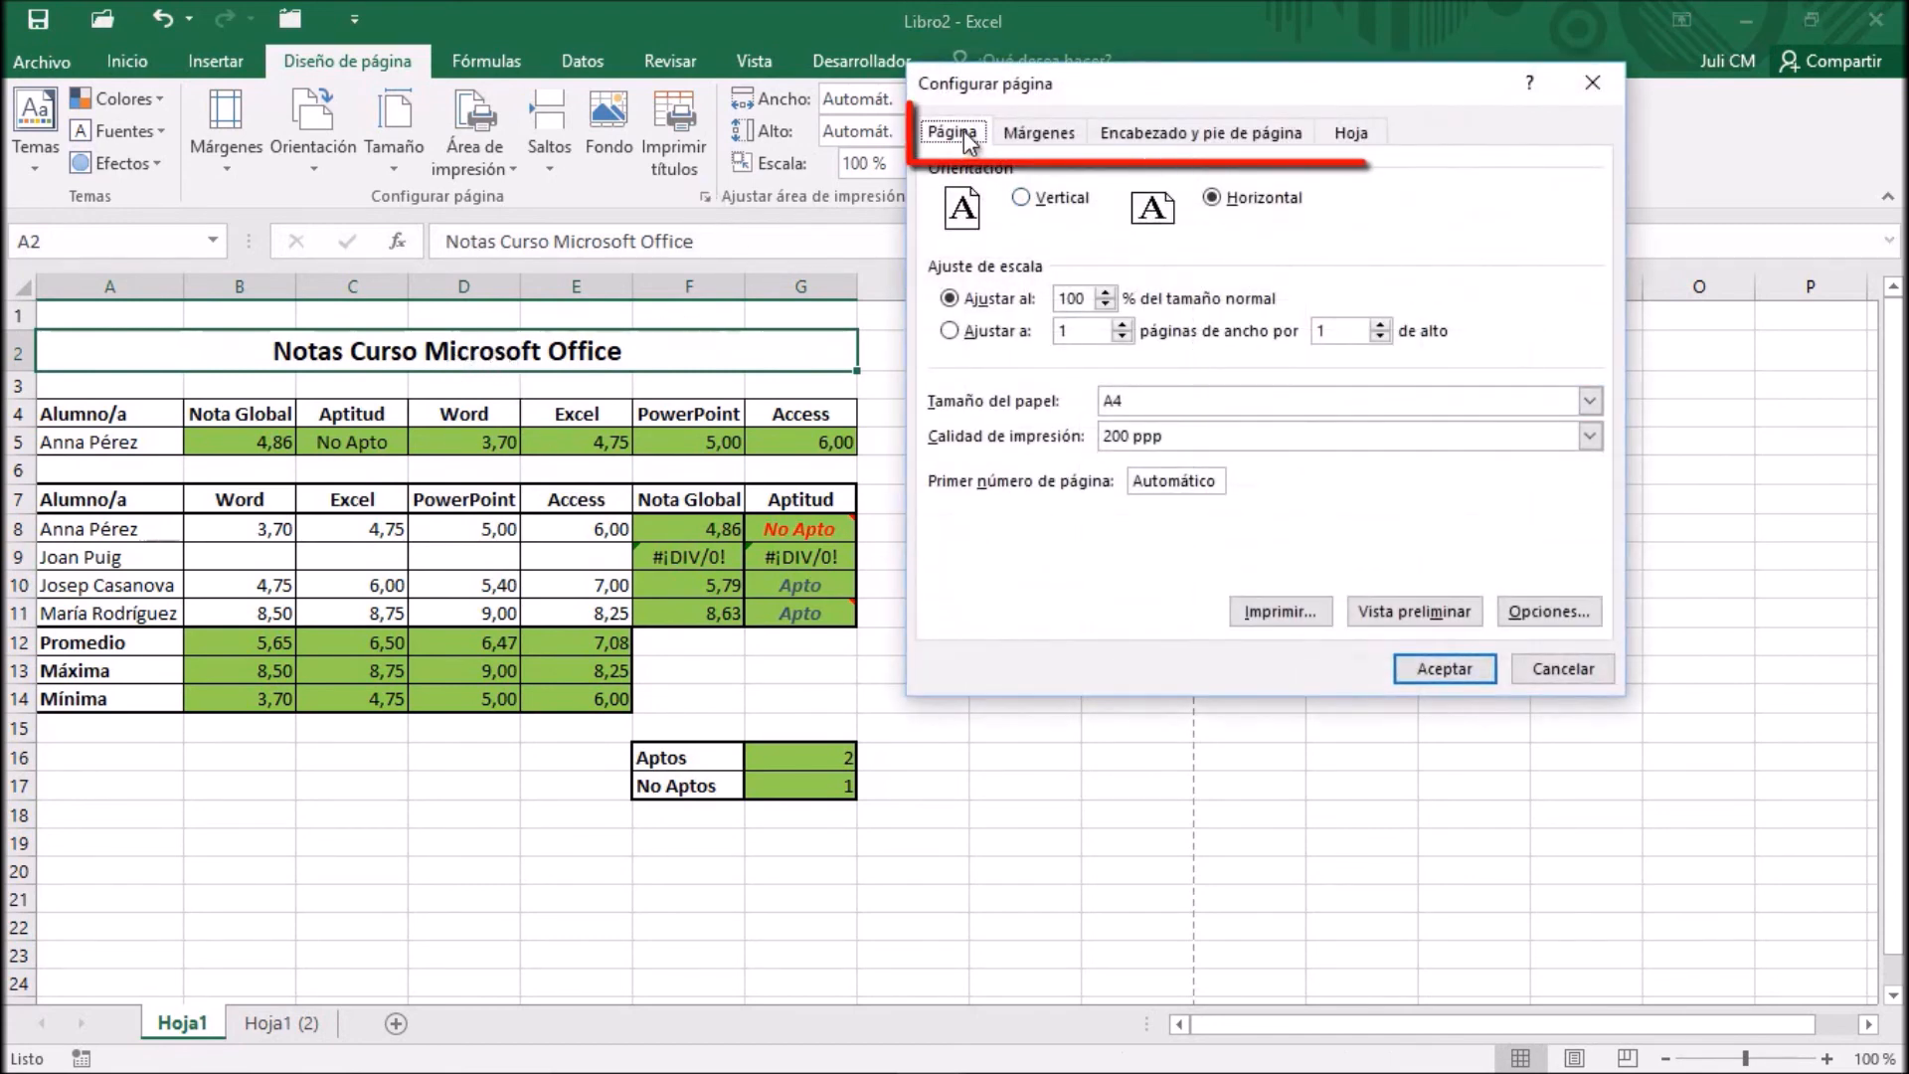
click(1039, 133)
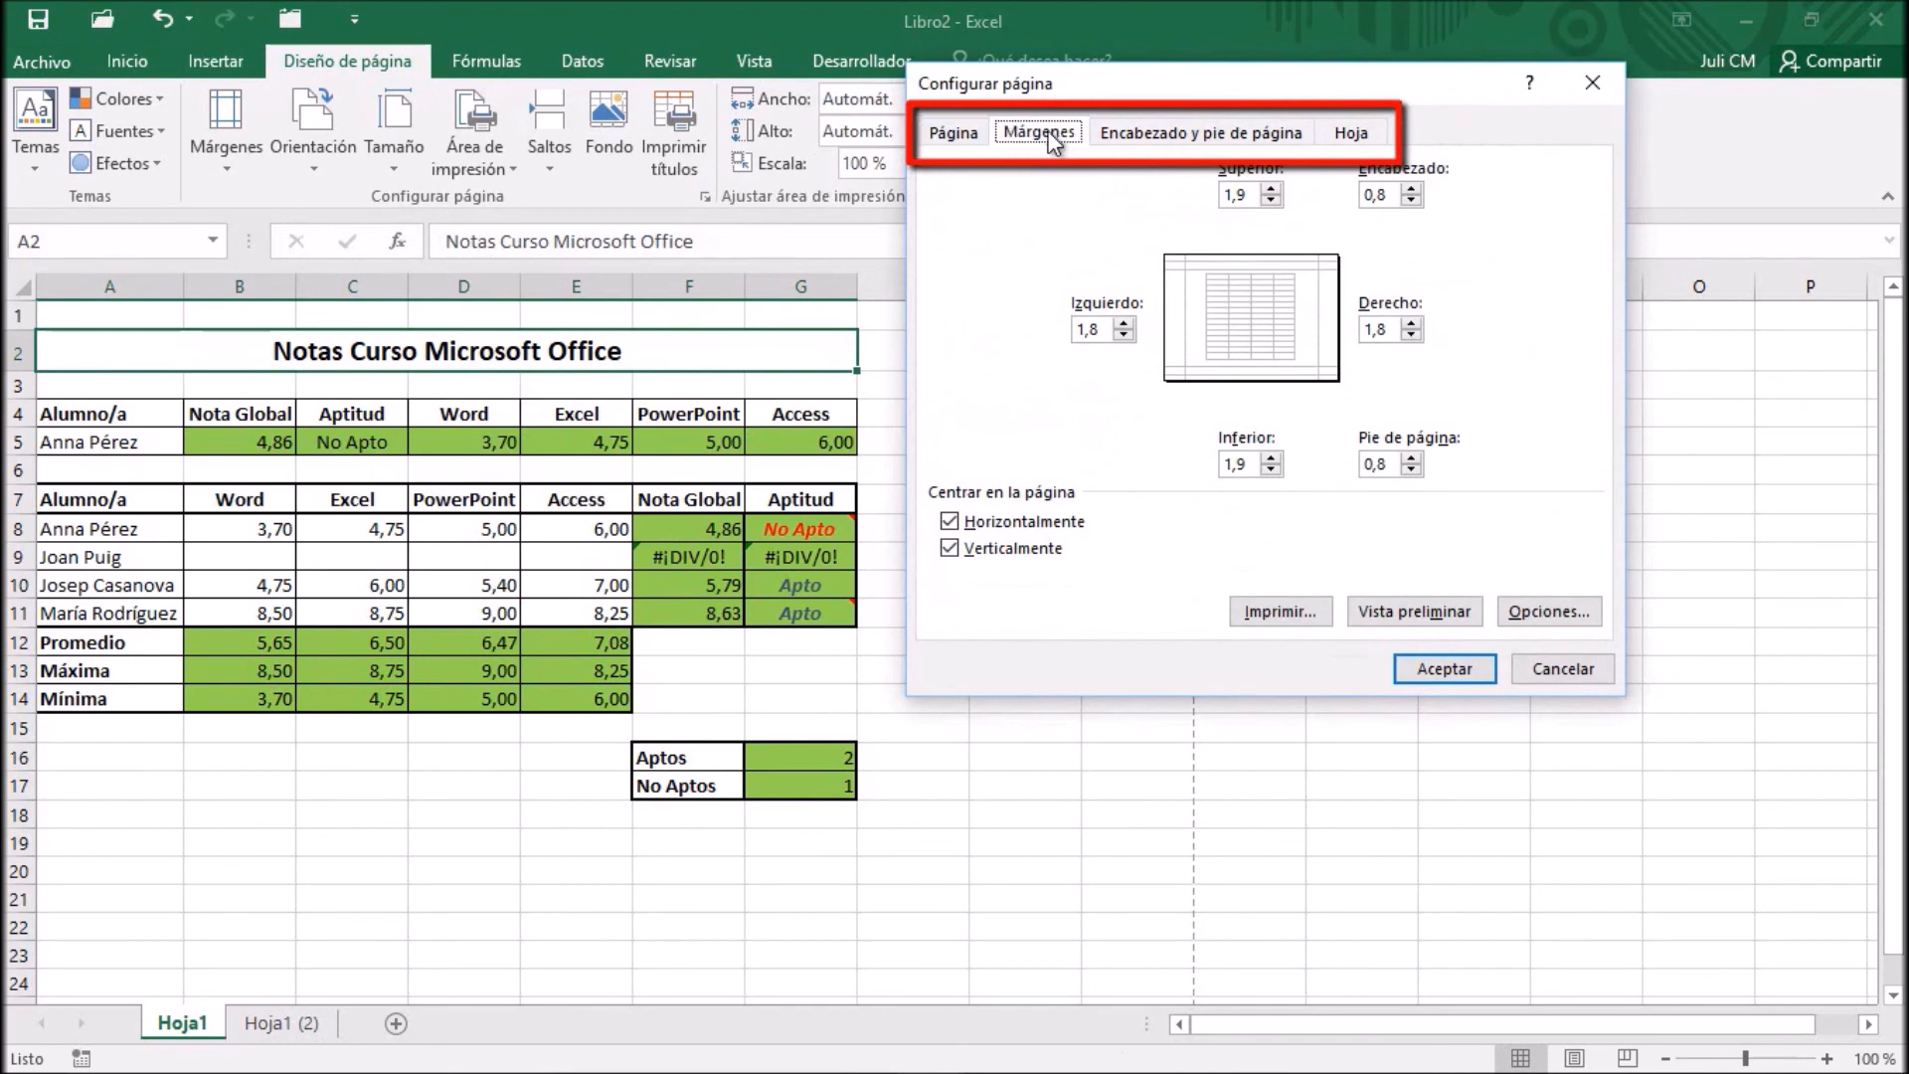
click(1158, 138)
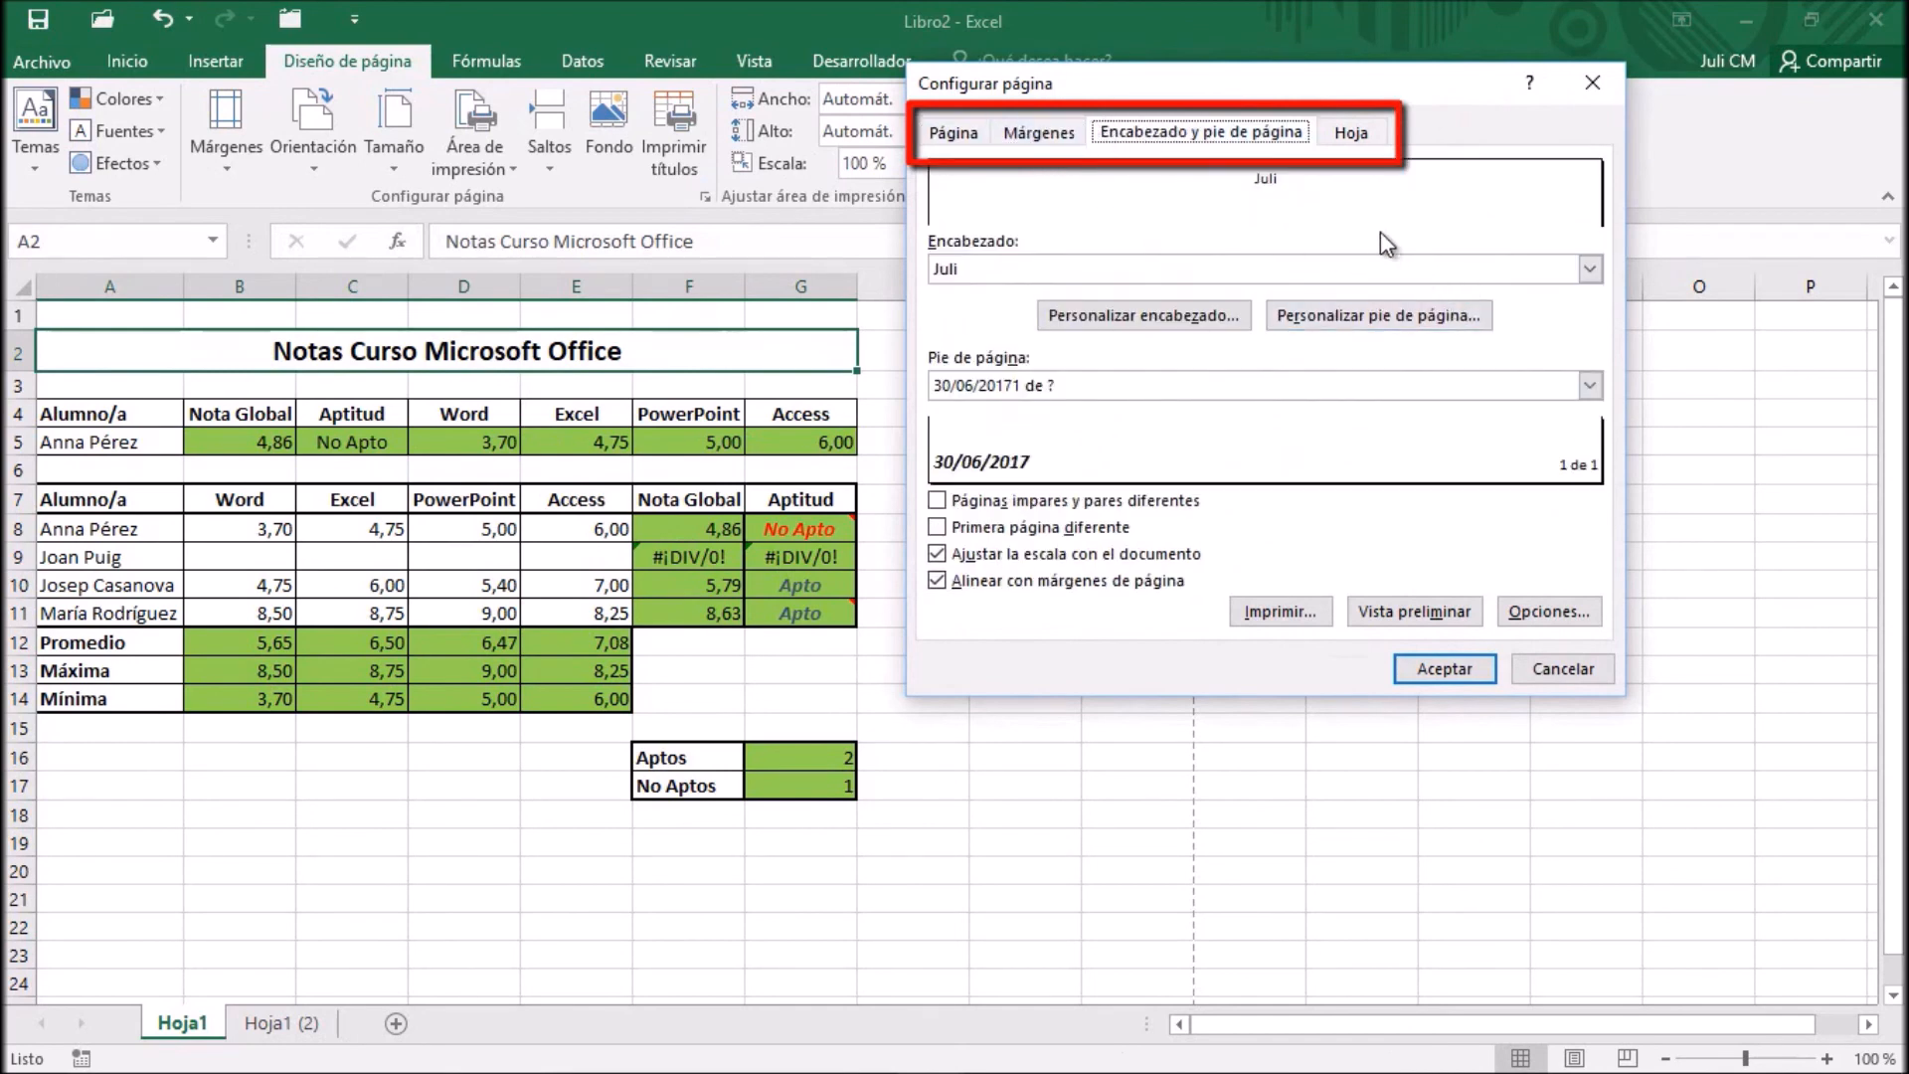
click(1350, 134)
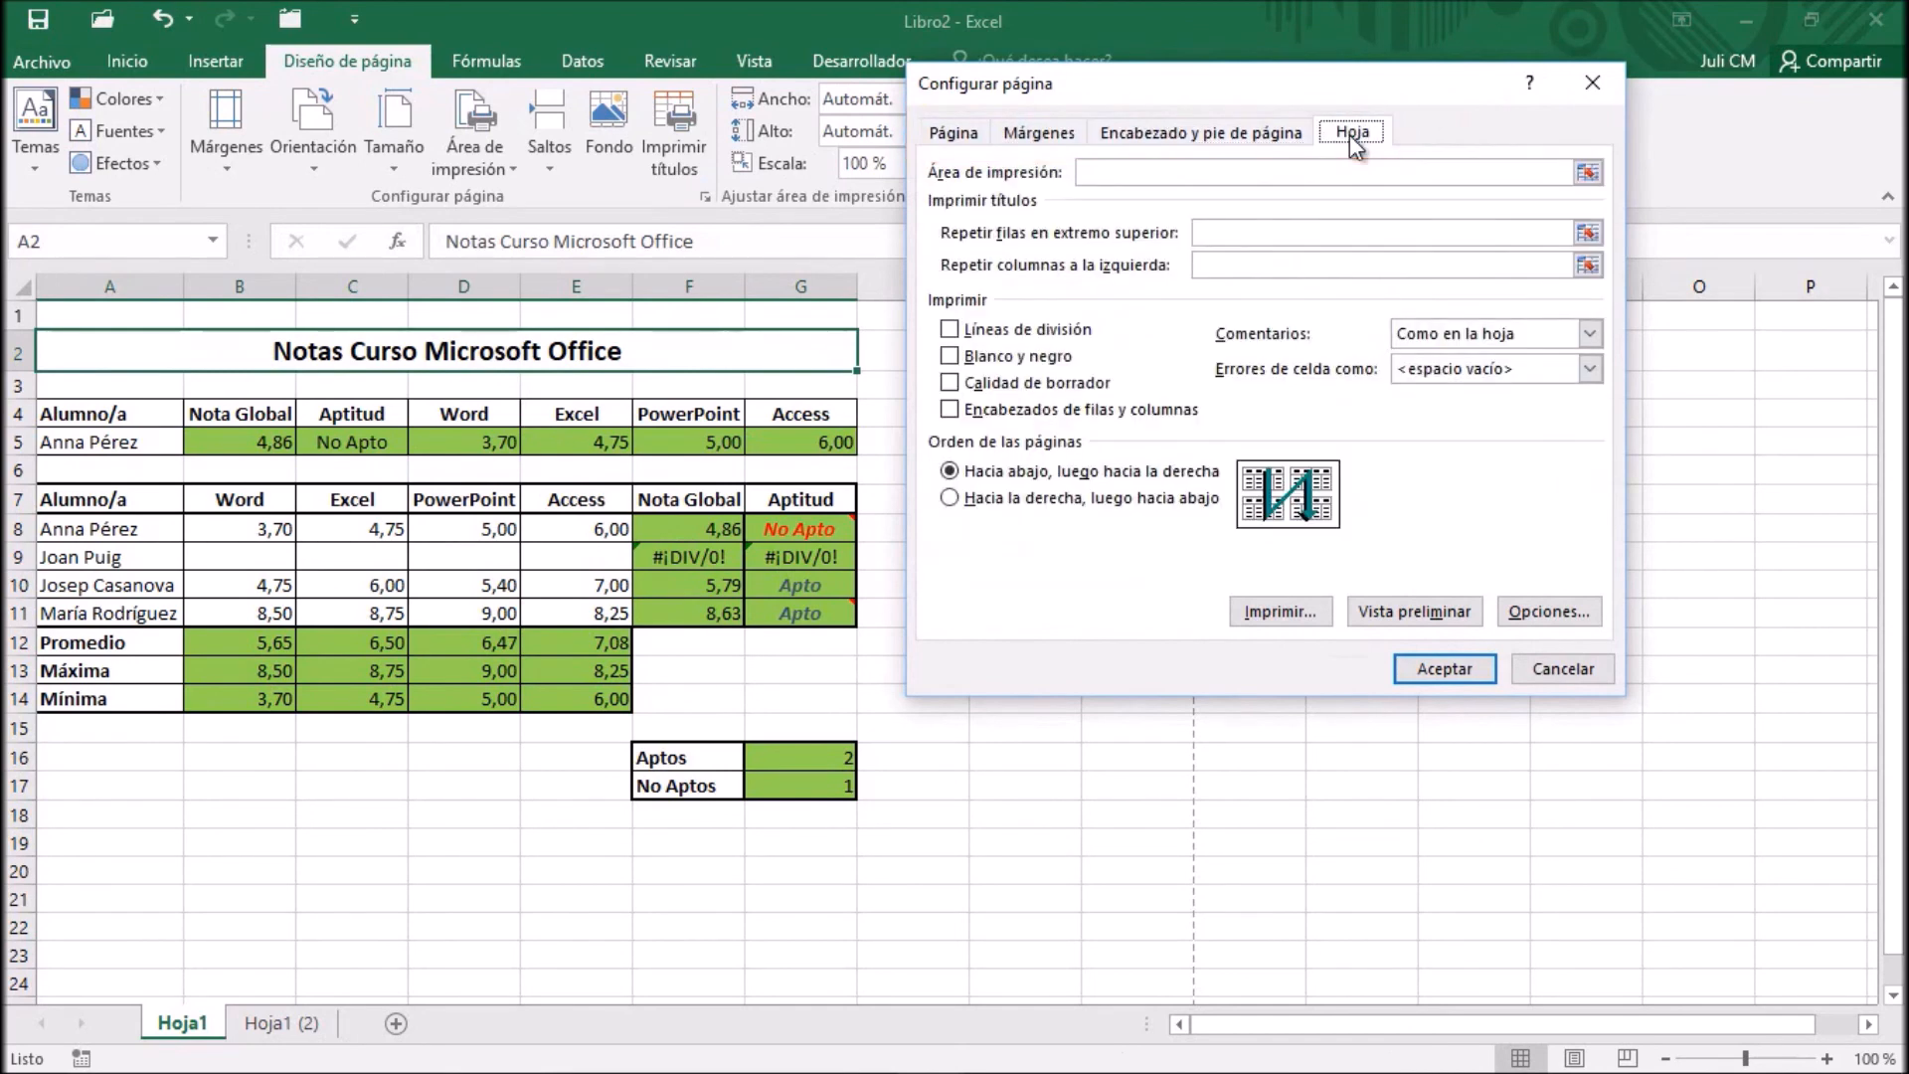